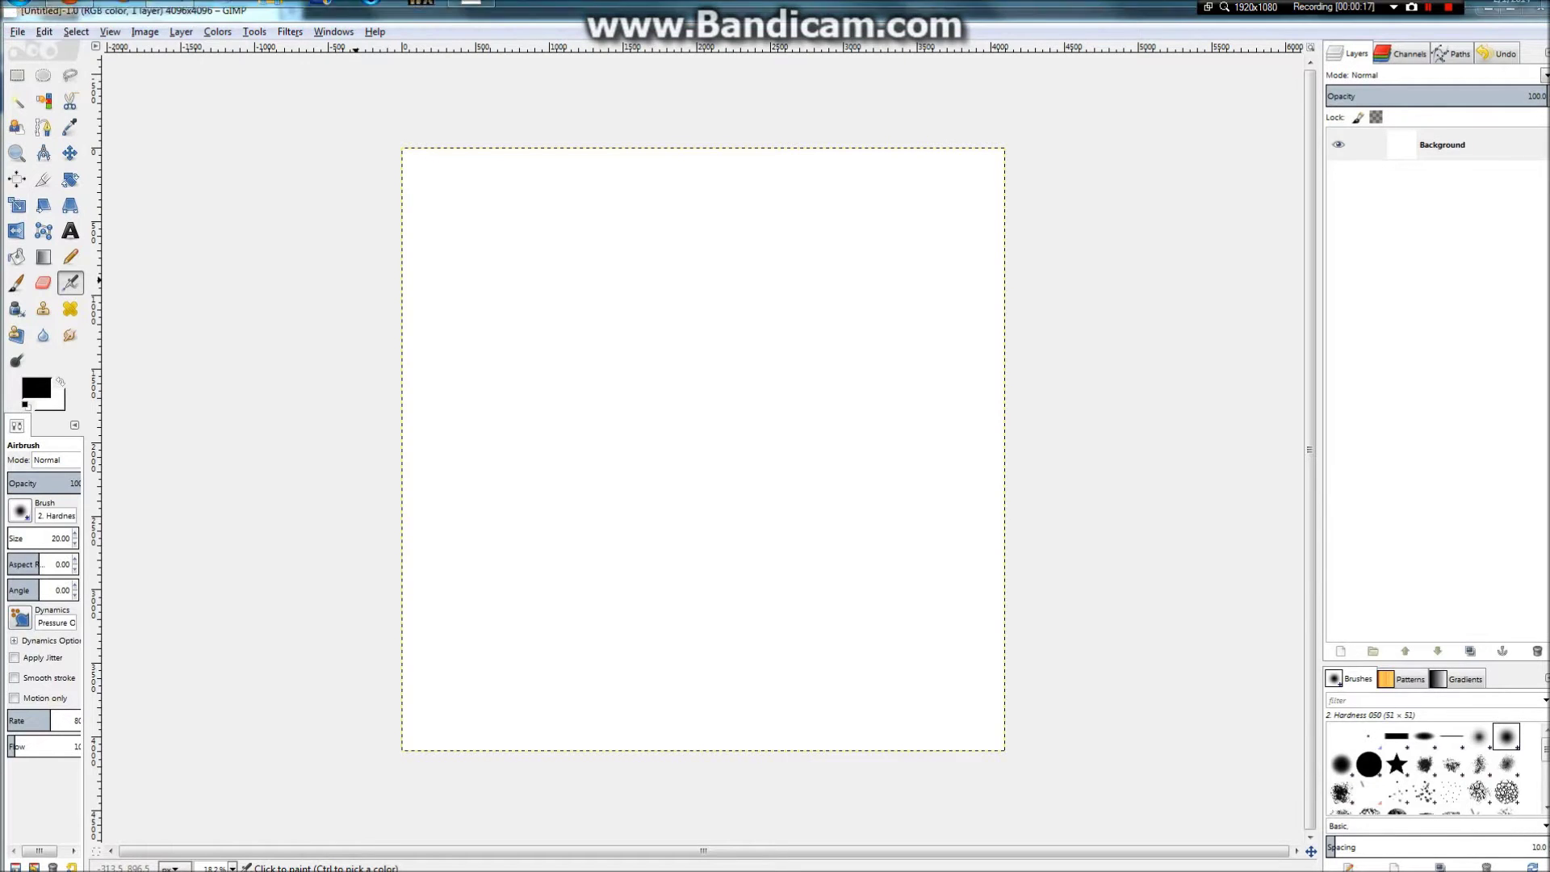
click(18, 13)
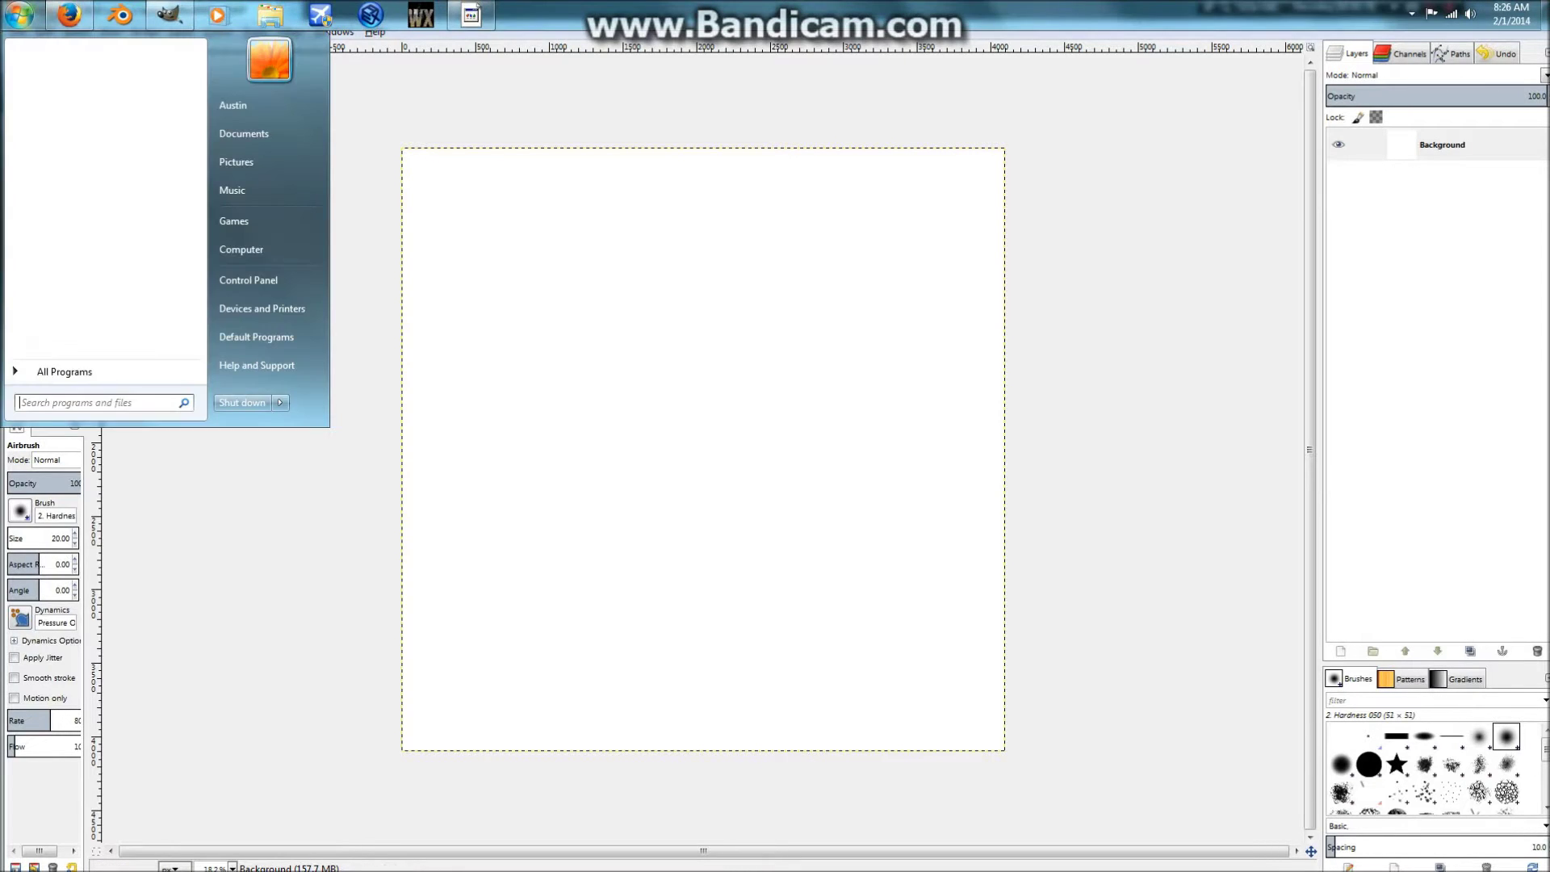
click(242, 159)
drag(401, 299, 491, 330)
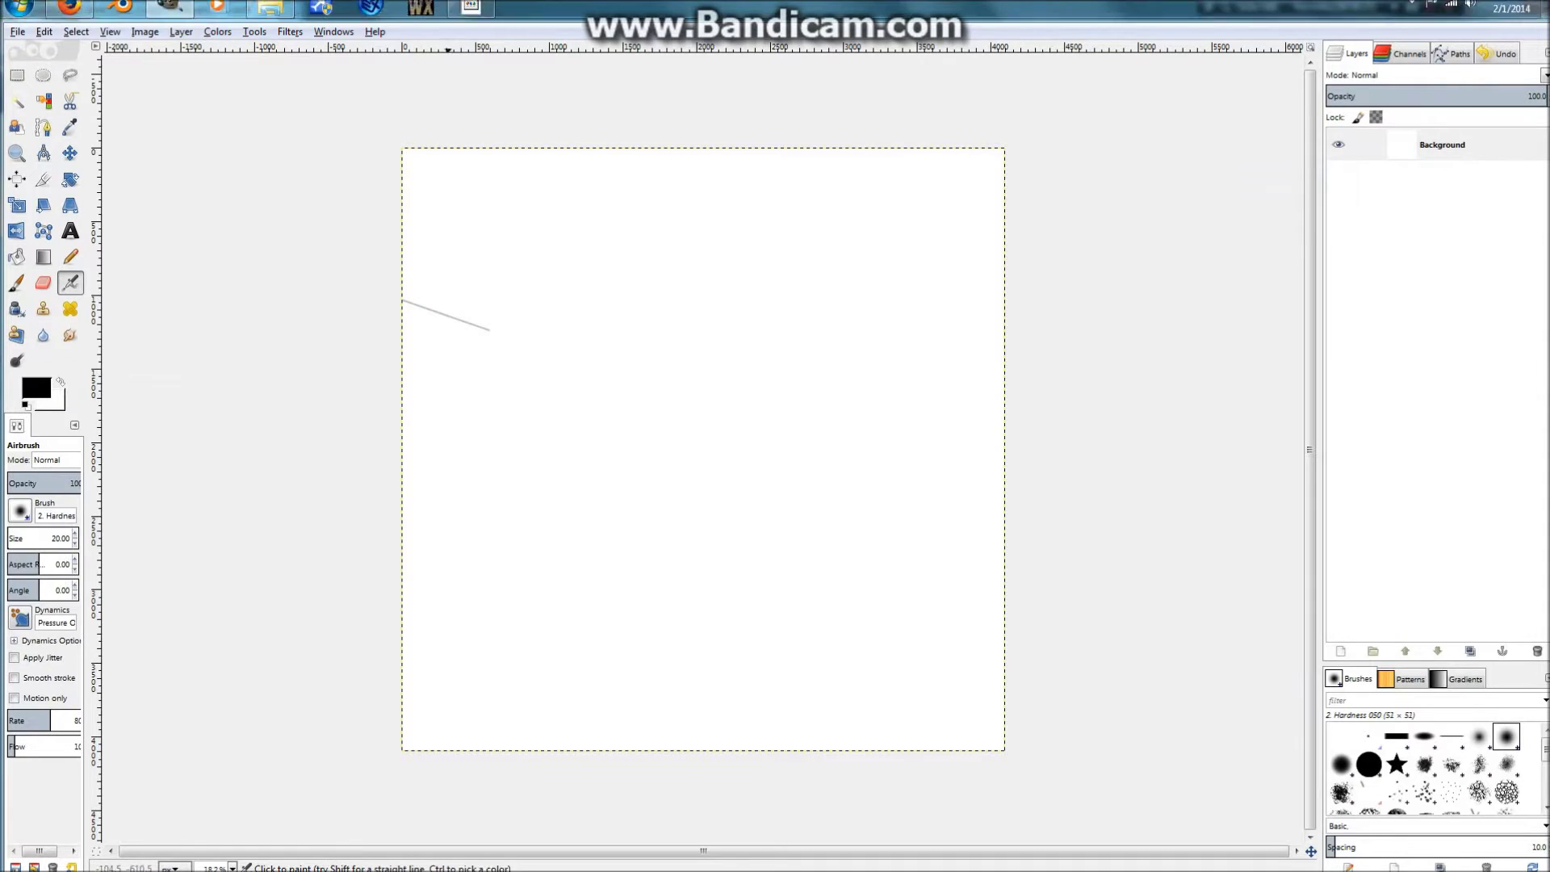
key(ctrl+z)
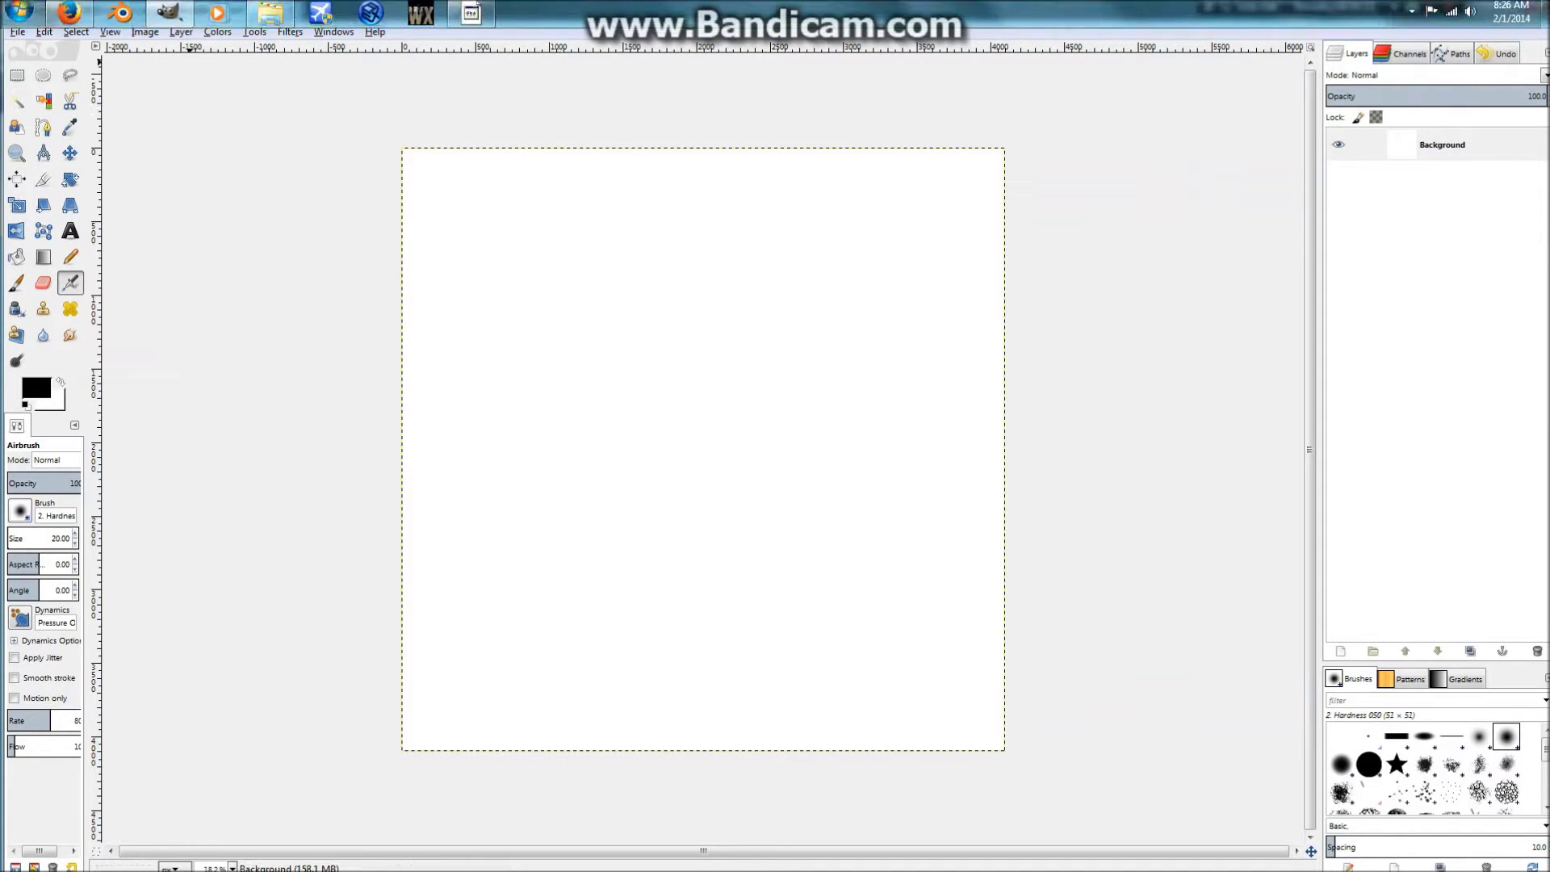
Step: Switch to the file manager and open the Imagery Compiling folder inside the desktop's Spokane Photoreal Project folder
click(18, 13)
click(290, 252)
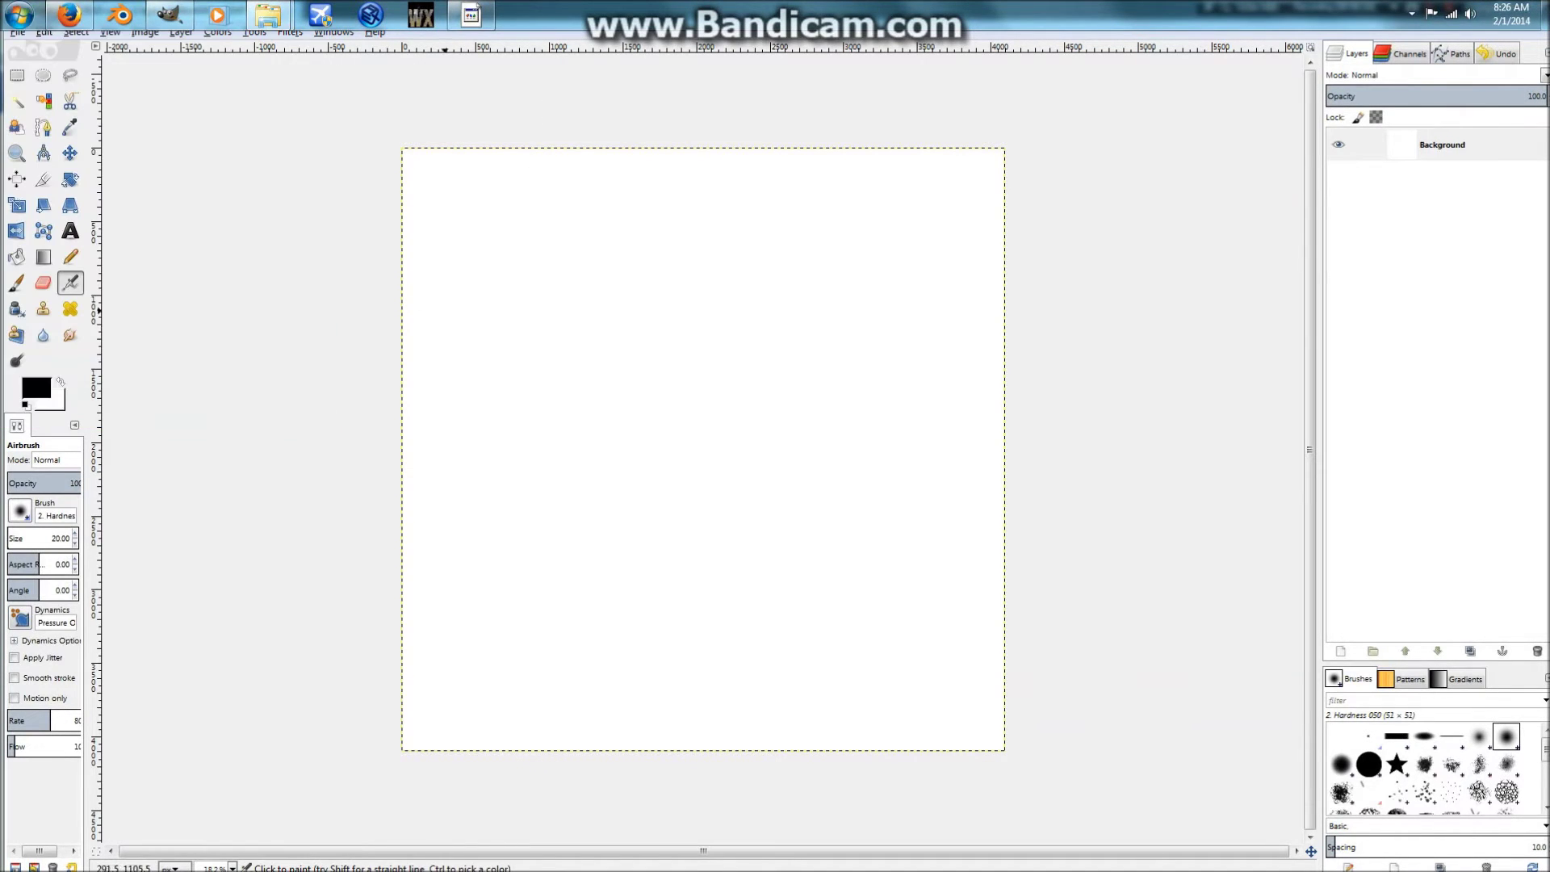
click(610, 210)
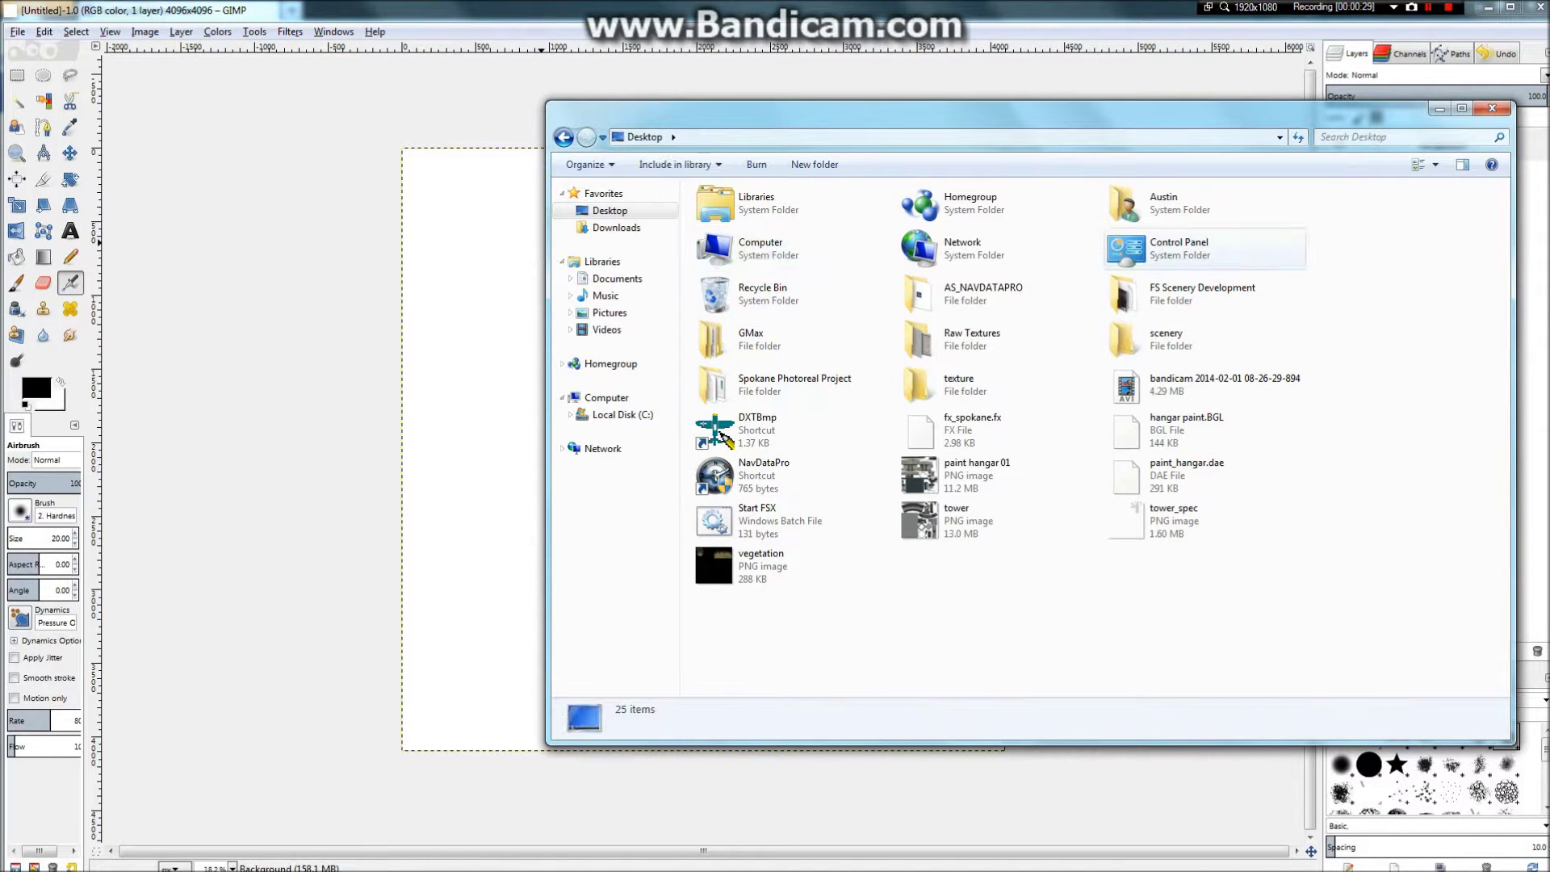
double_click(1202, 291)
click(564, 137)
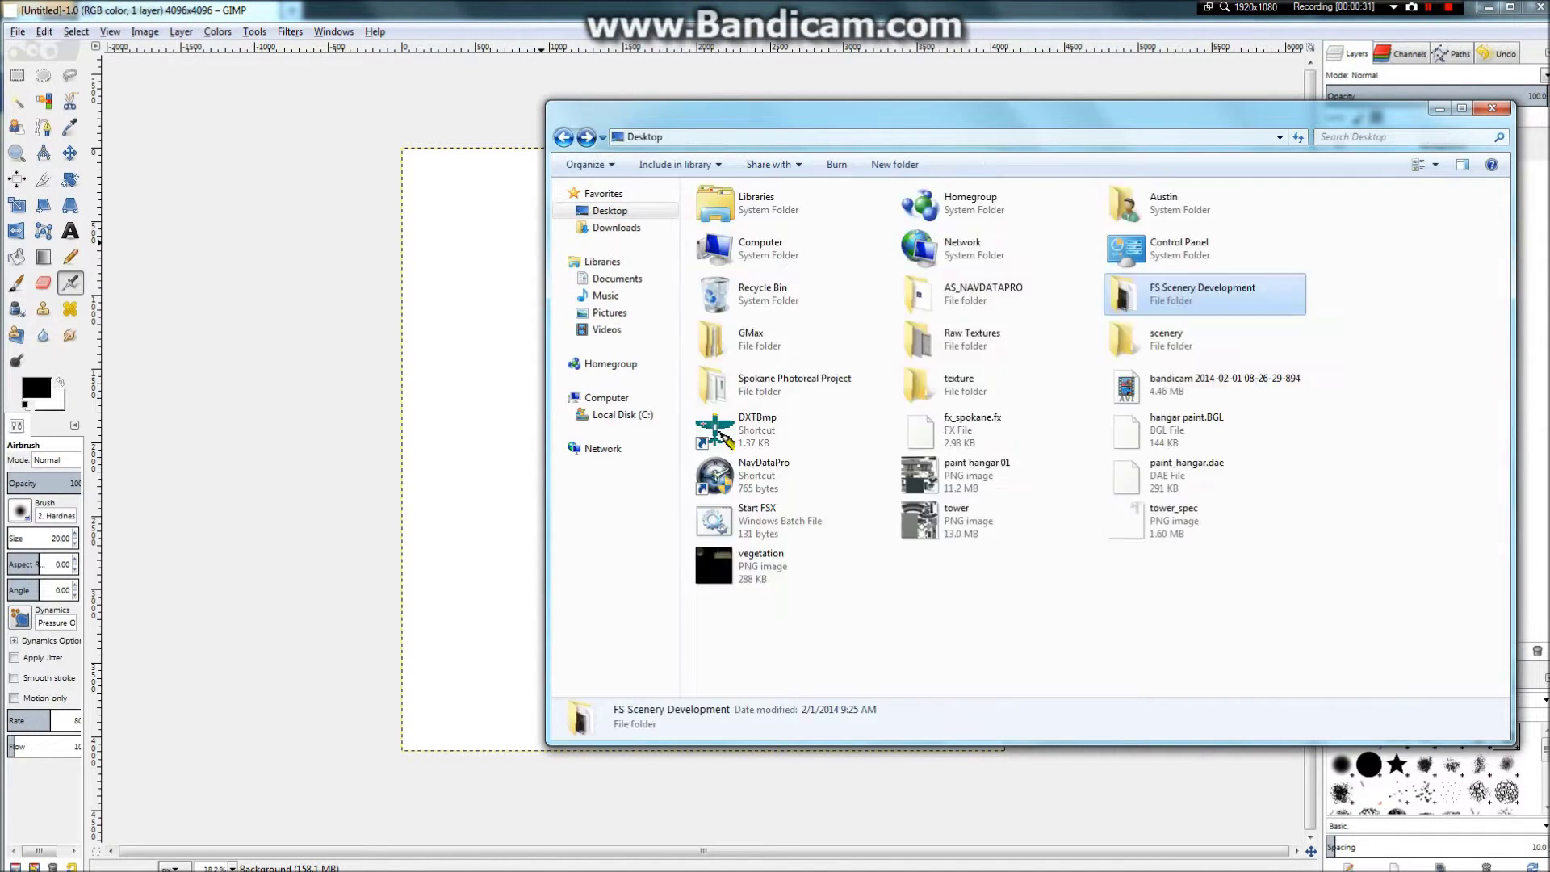
double_click(730, 385)
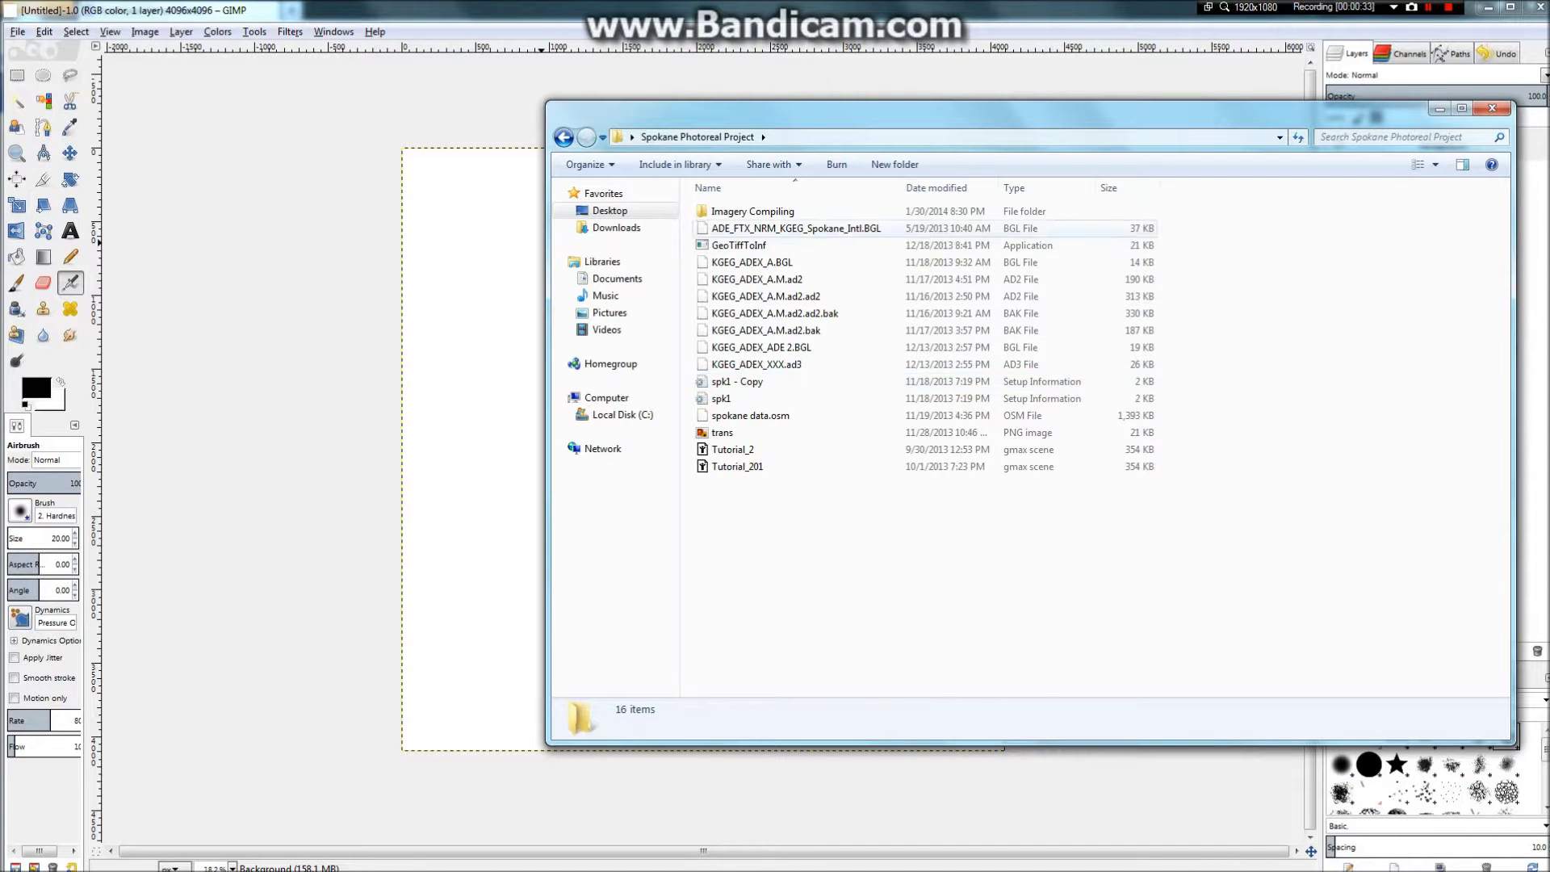
double_click(751, 211)
Step: Find the TIFF image named 1 in the folder, preview it in Windows Photo Viewer and close the preview
scroll(776, 444, down, 17)
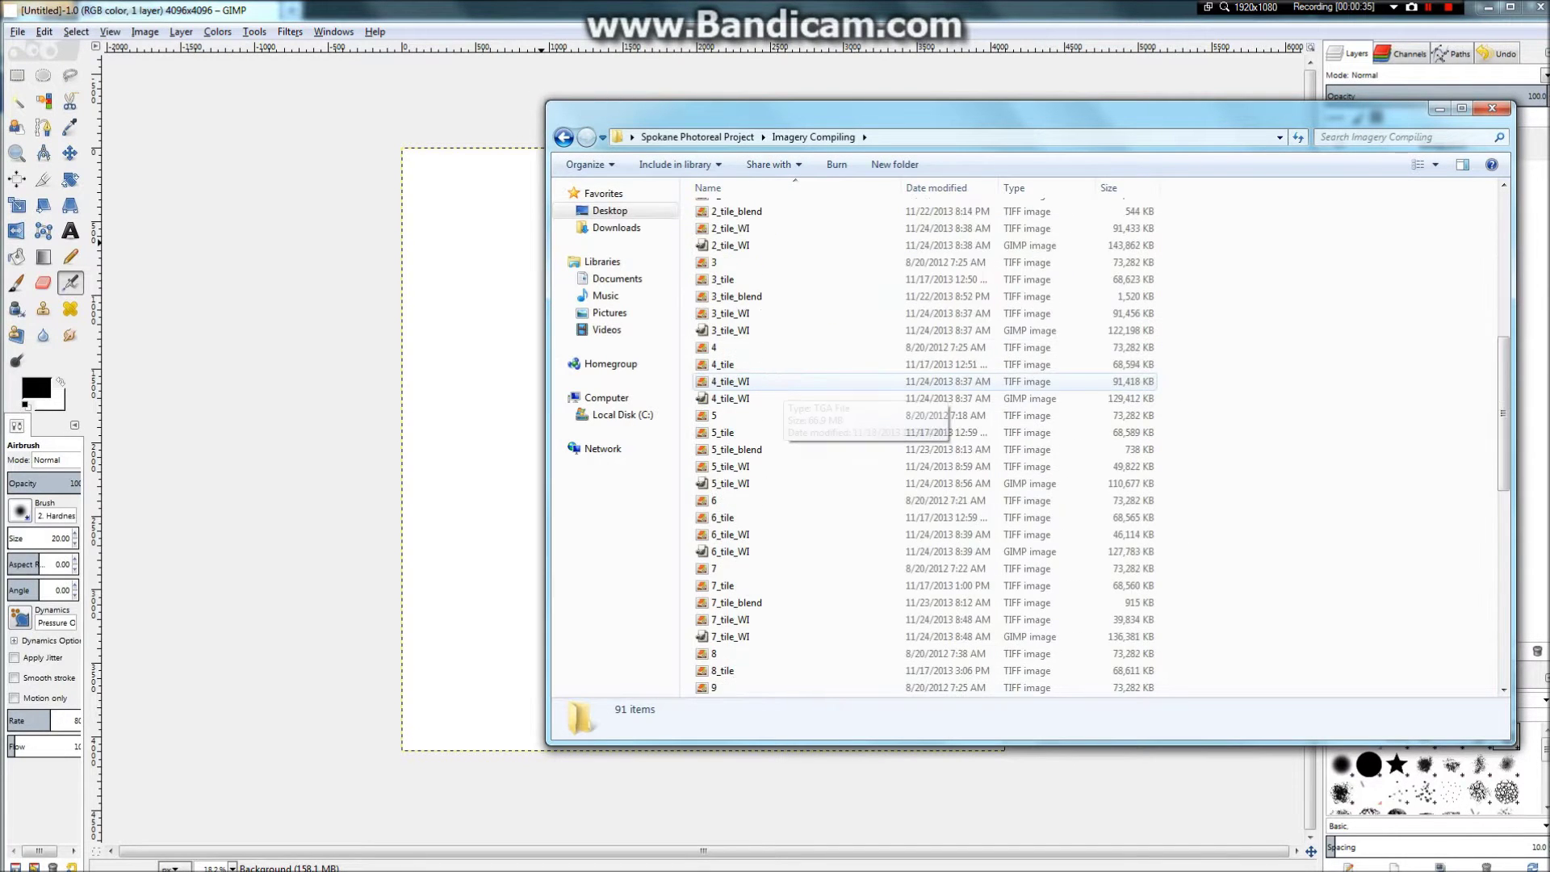
scroll(775, 444, up, 7)
scroll(775, 444, up, 7)
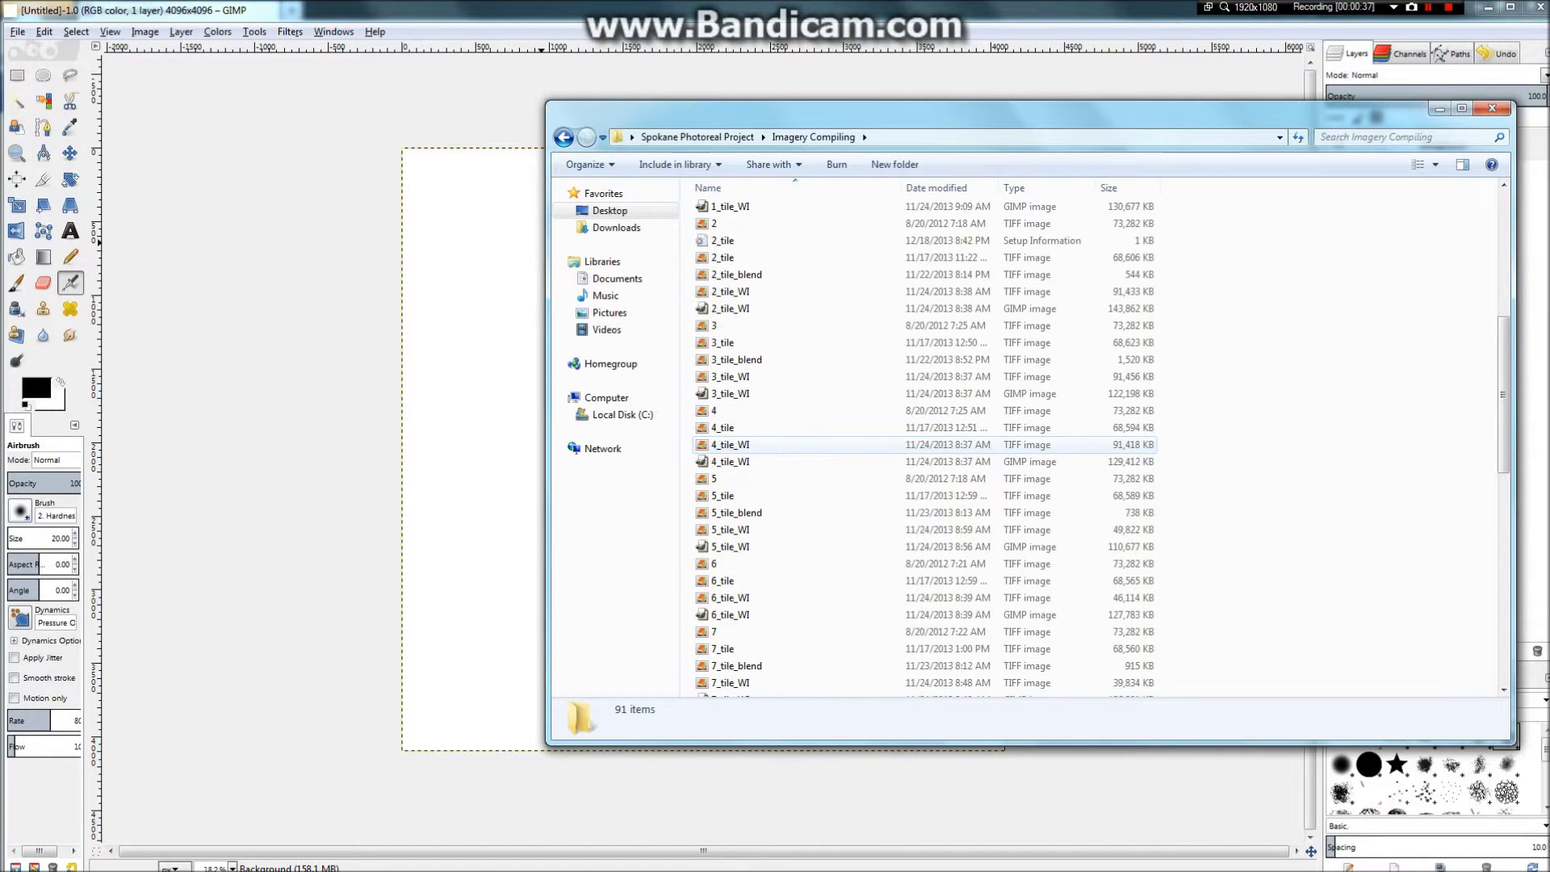
scroll(775, 444, down, 1)
scroll(775, 444, up, 6)
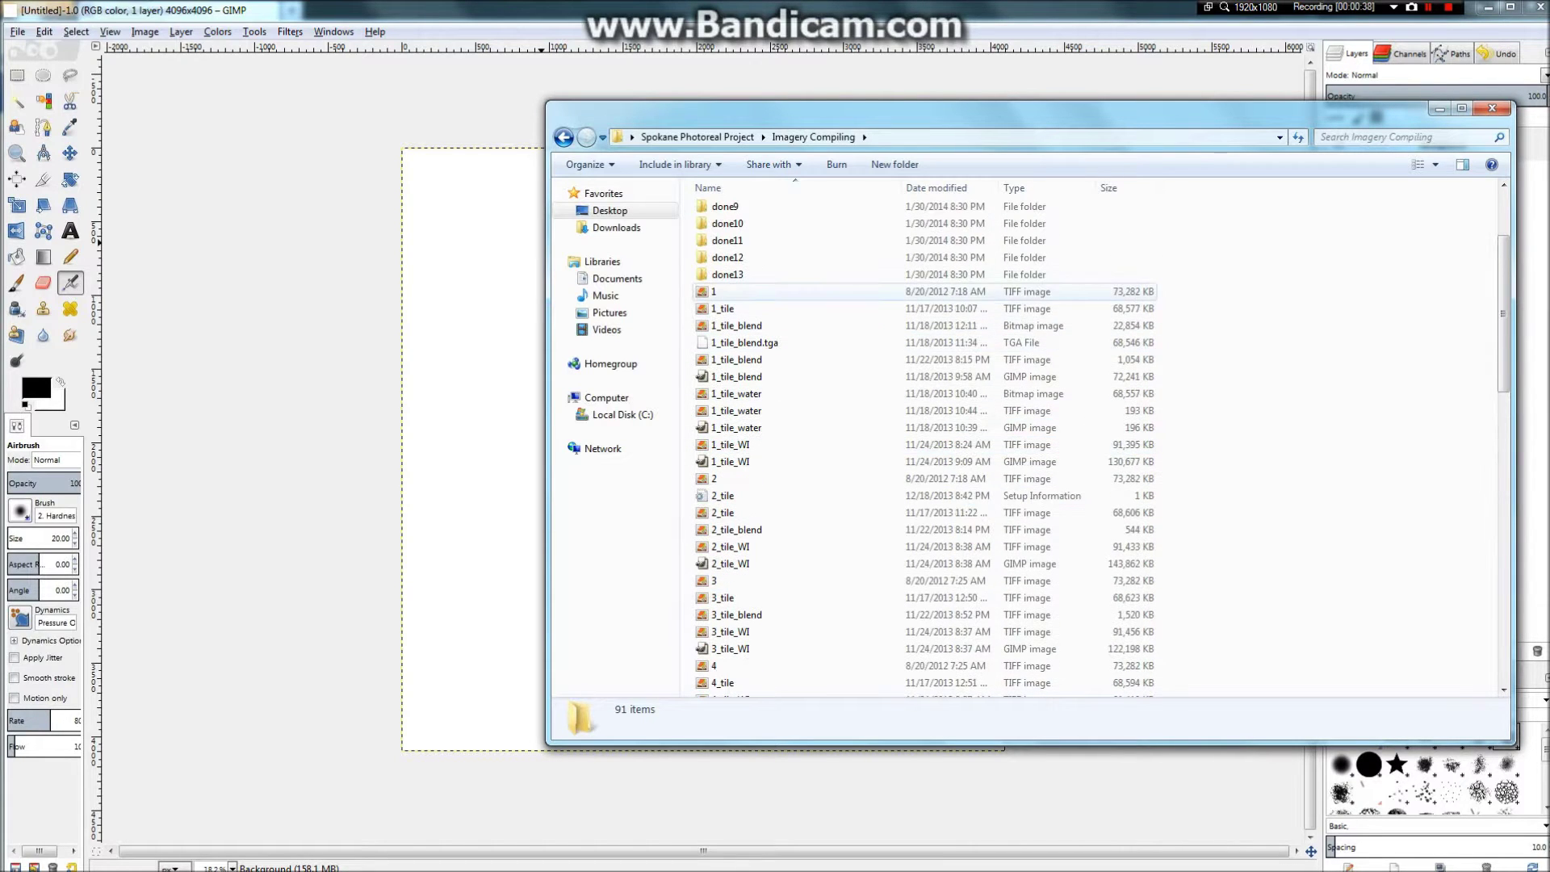
double_click(763, 291)
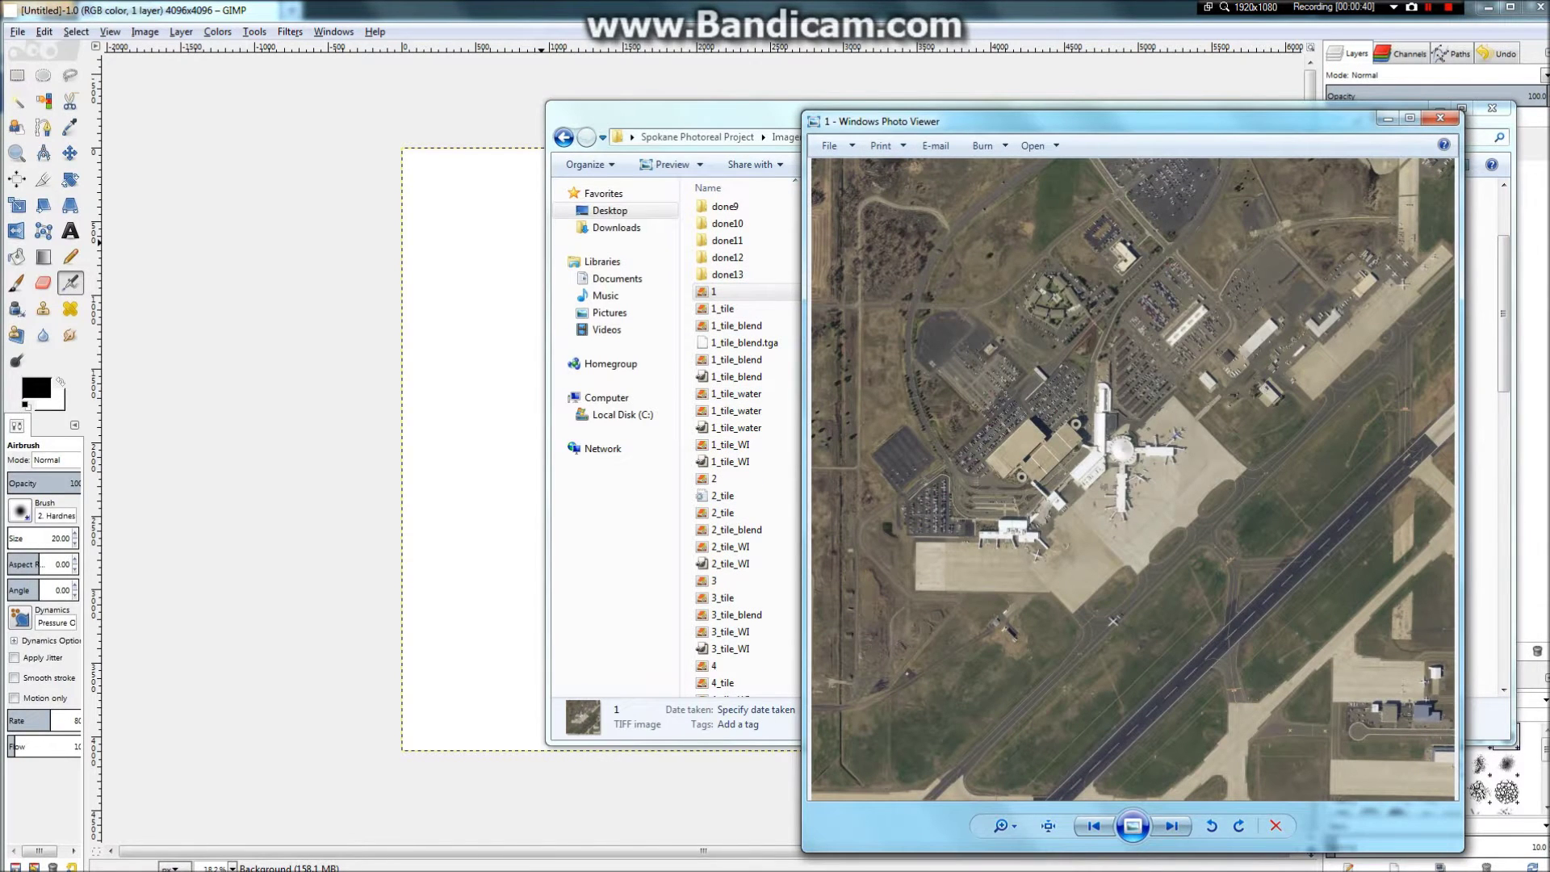
click(1441, 118)
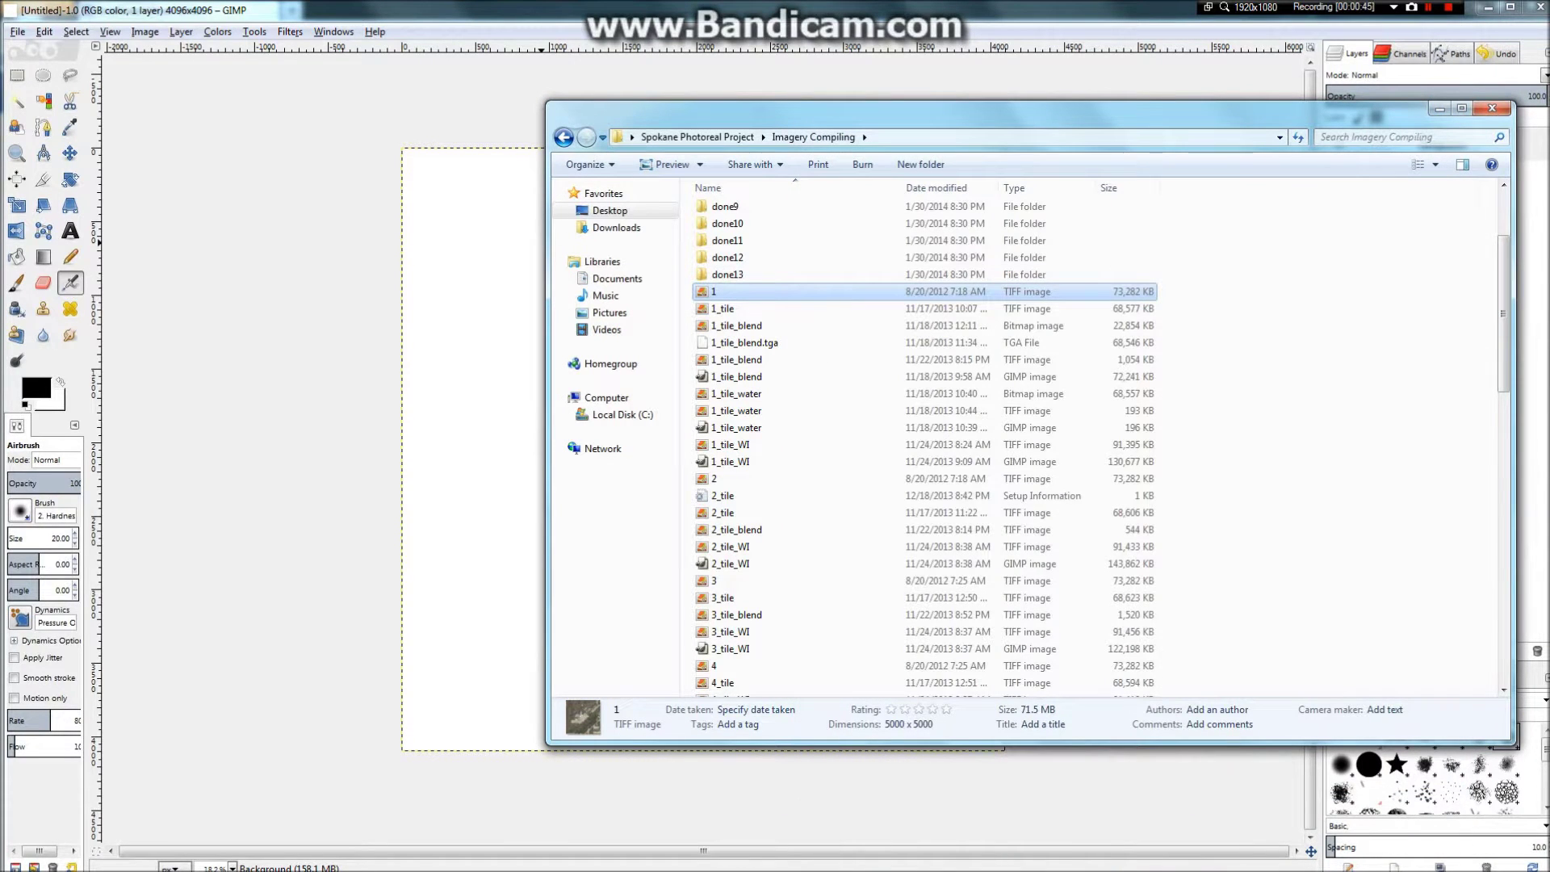
Step: Add the TIFF image 1 to the blank GIMP canvas as a new layer and move it left, exposing white canvas at the right
drag(714, 291, 413, 353)
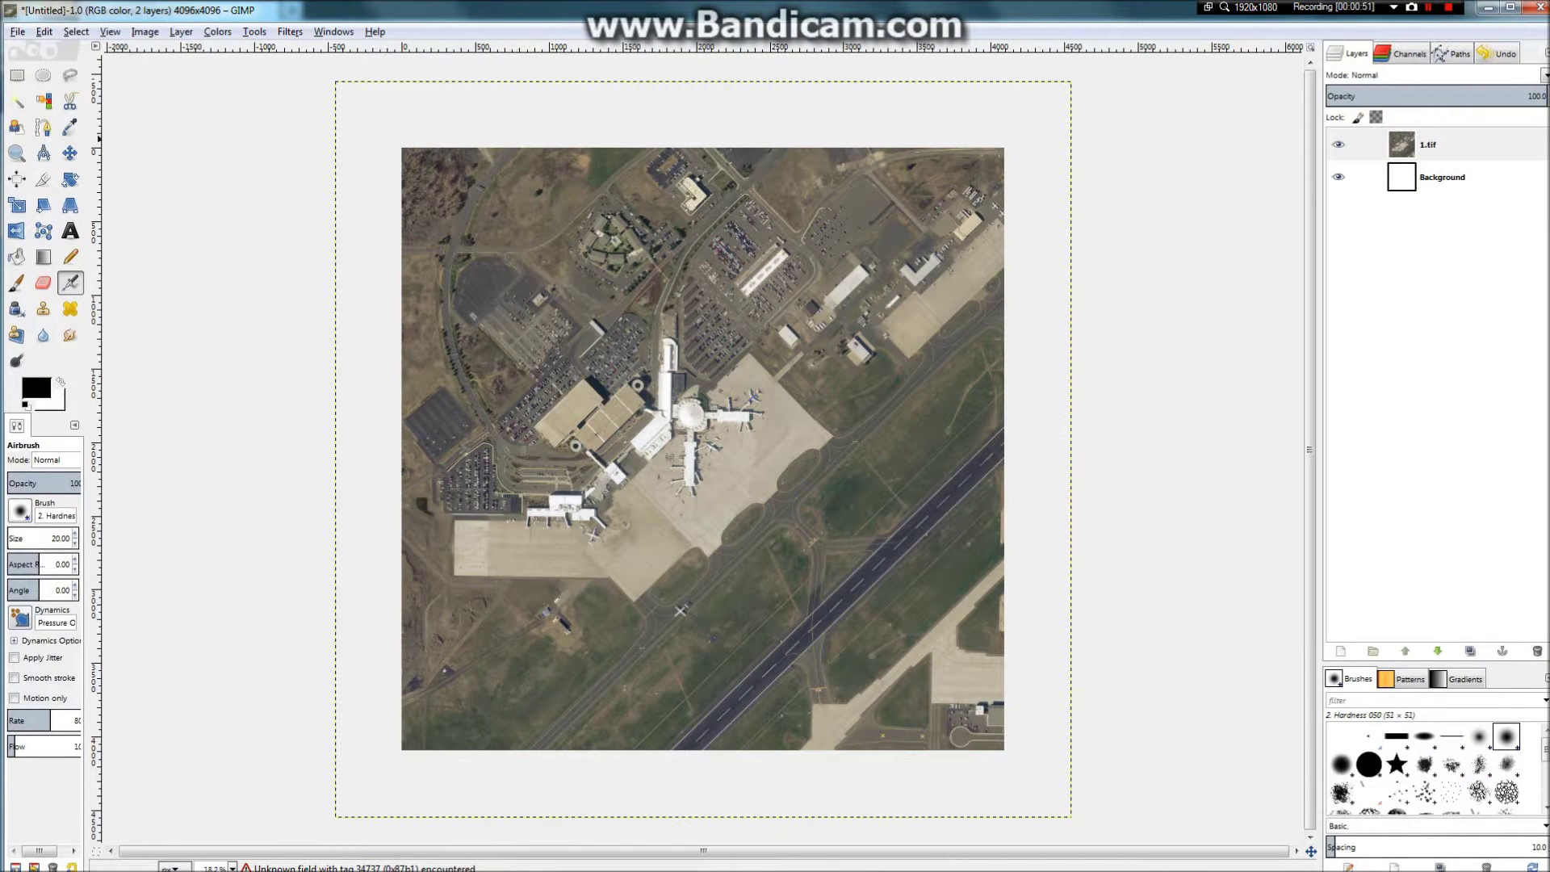
click(70, 153)
drag(912, 516, 663, 519)
Step: Examine the aerial image's taxiway markings, grass and runway edges up close at several places, then as a whole
scroll(759, 386, up, 8)
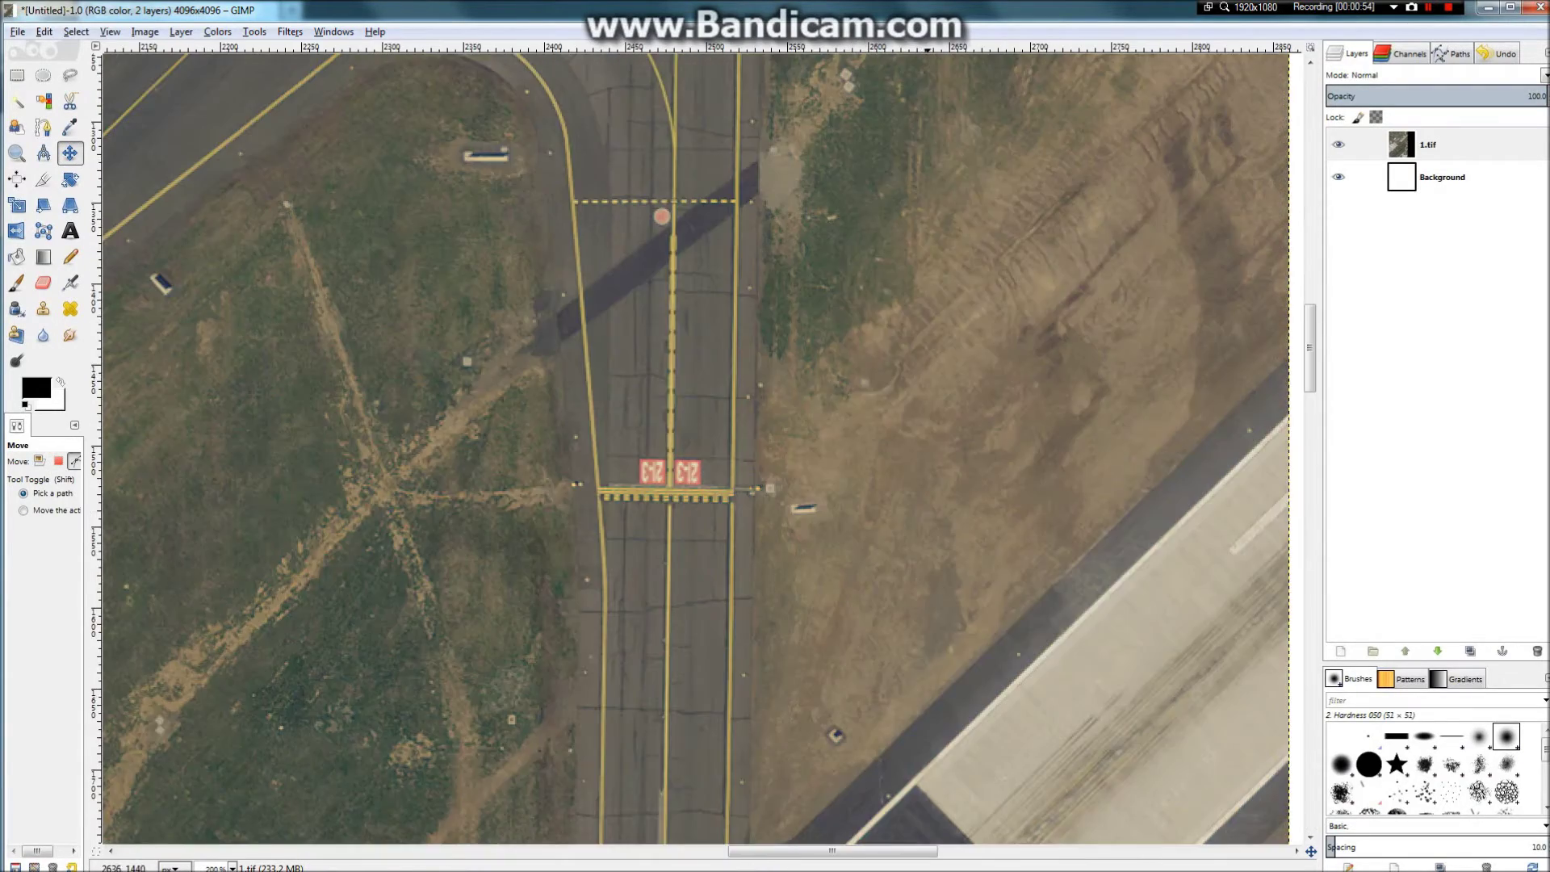
scroll(634, 581, down, 3)
scroll(727, 664, up, 5)
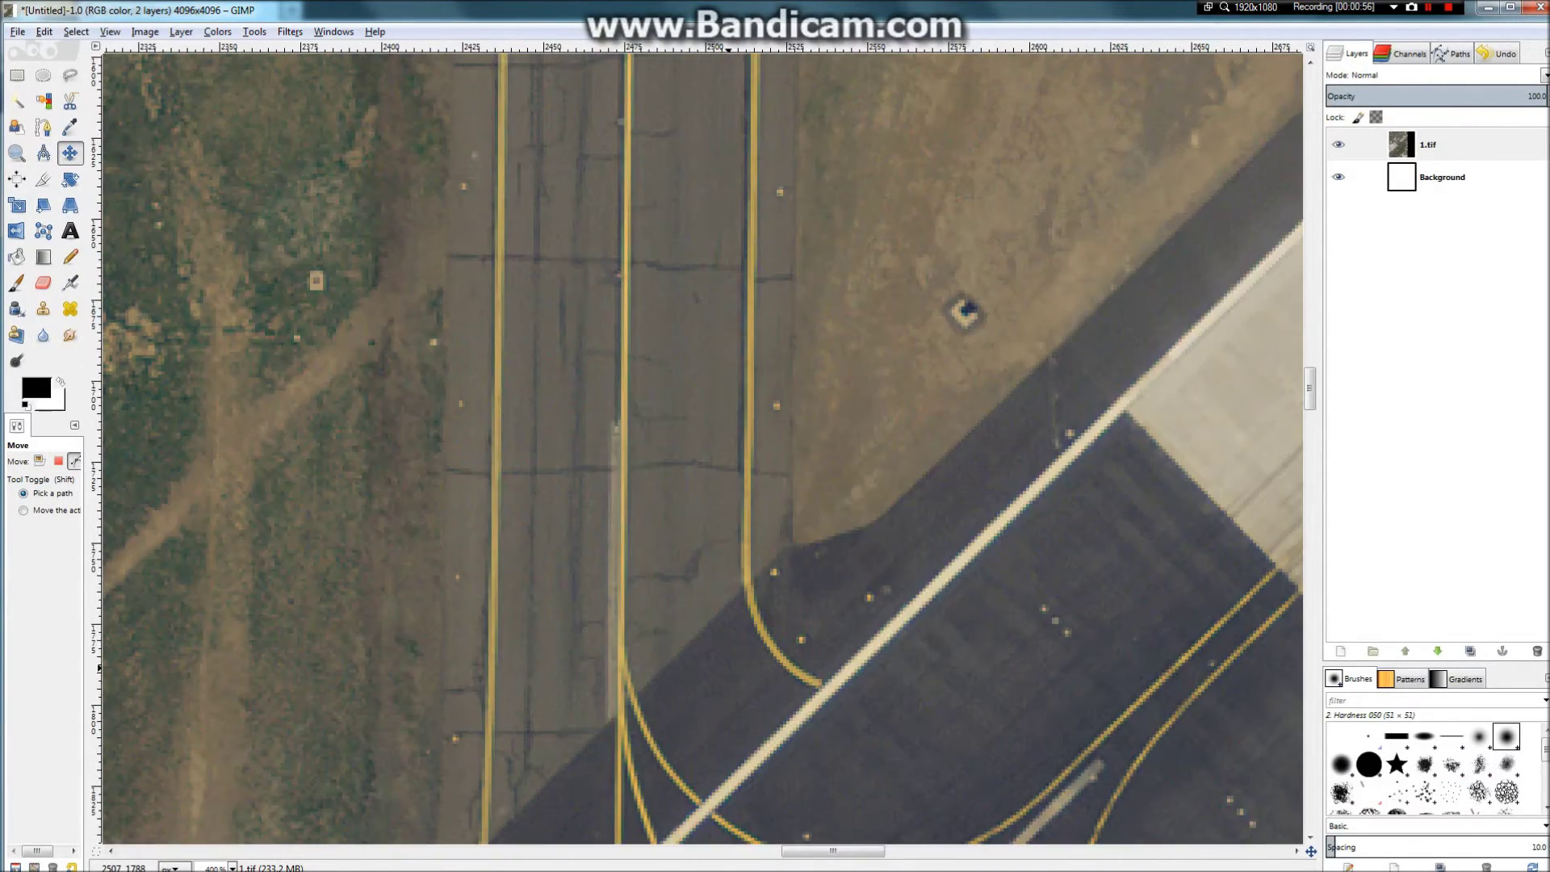
scroll(700, 599, up, 1)
scroll(698, 448, down, 2)
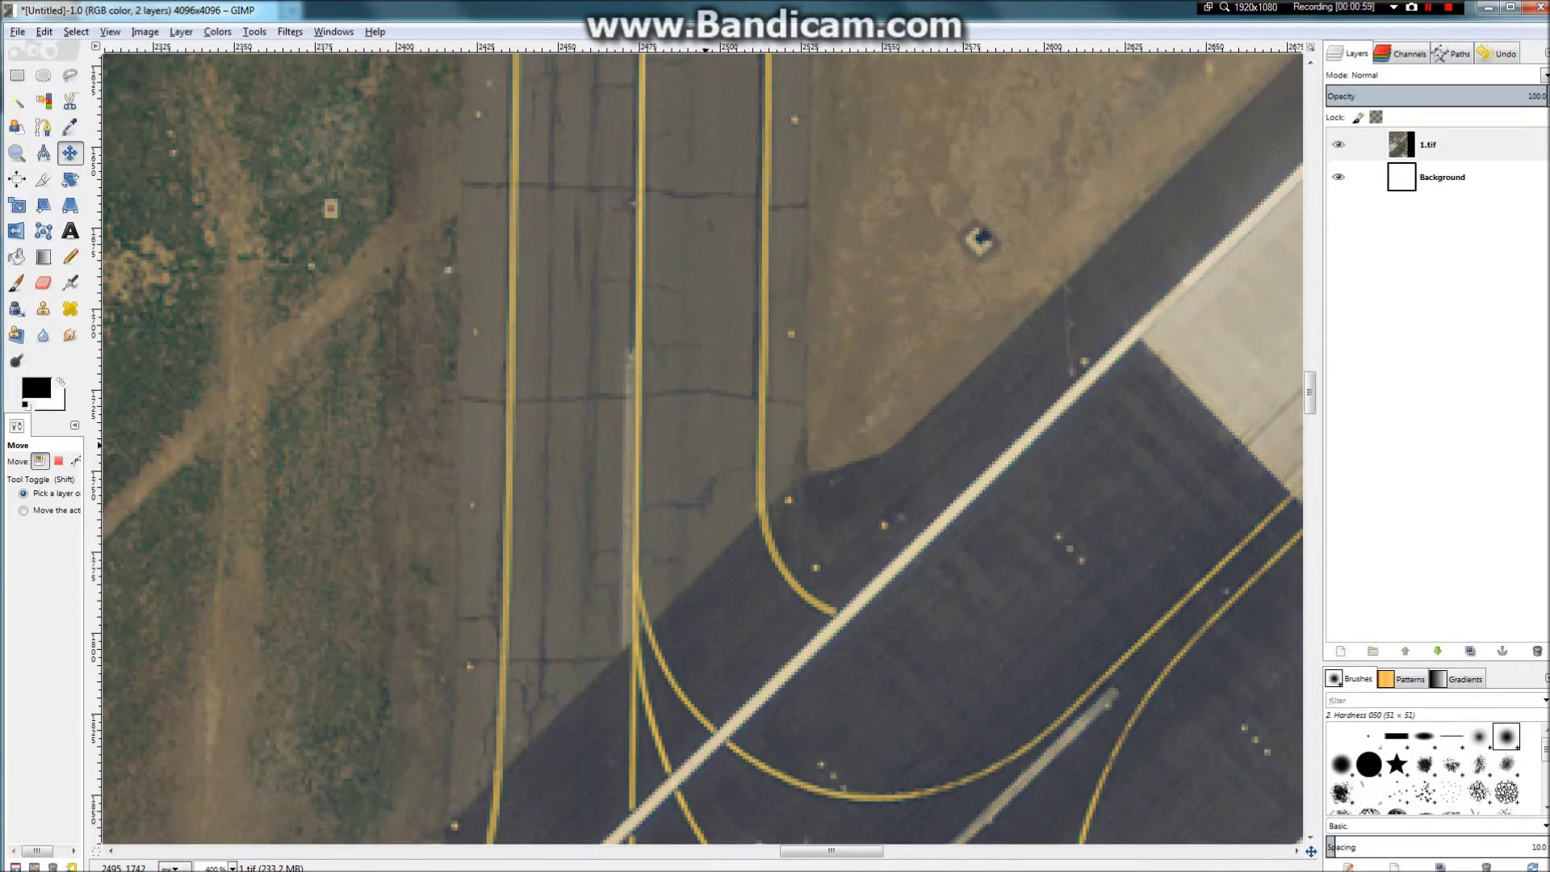
scroll(697, 445, left, 3)
scroll(840, 486, up, 3)
scroll(851, 480, down, 8)
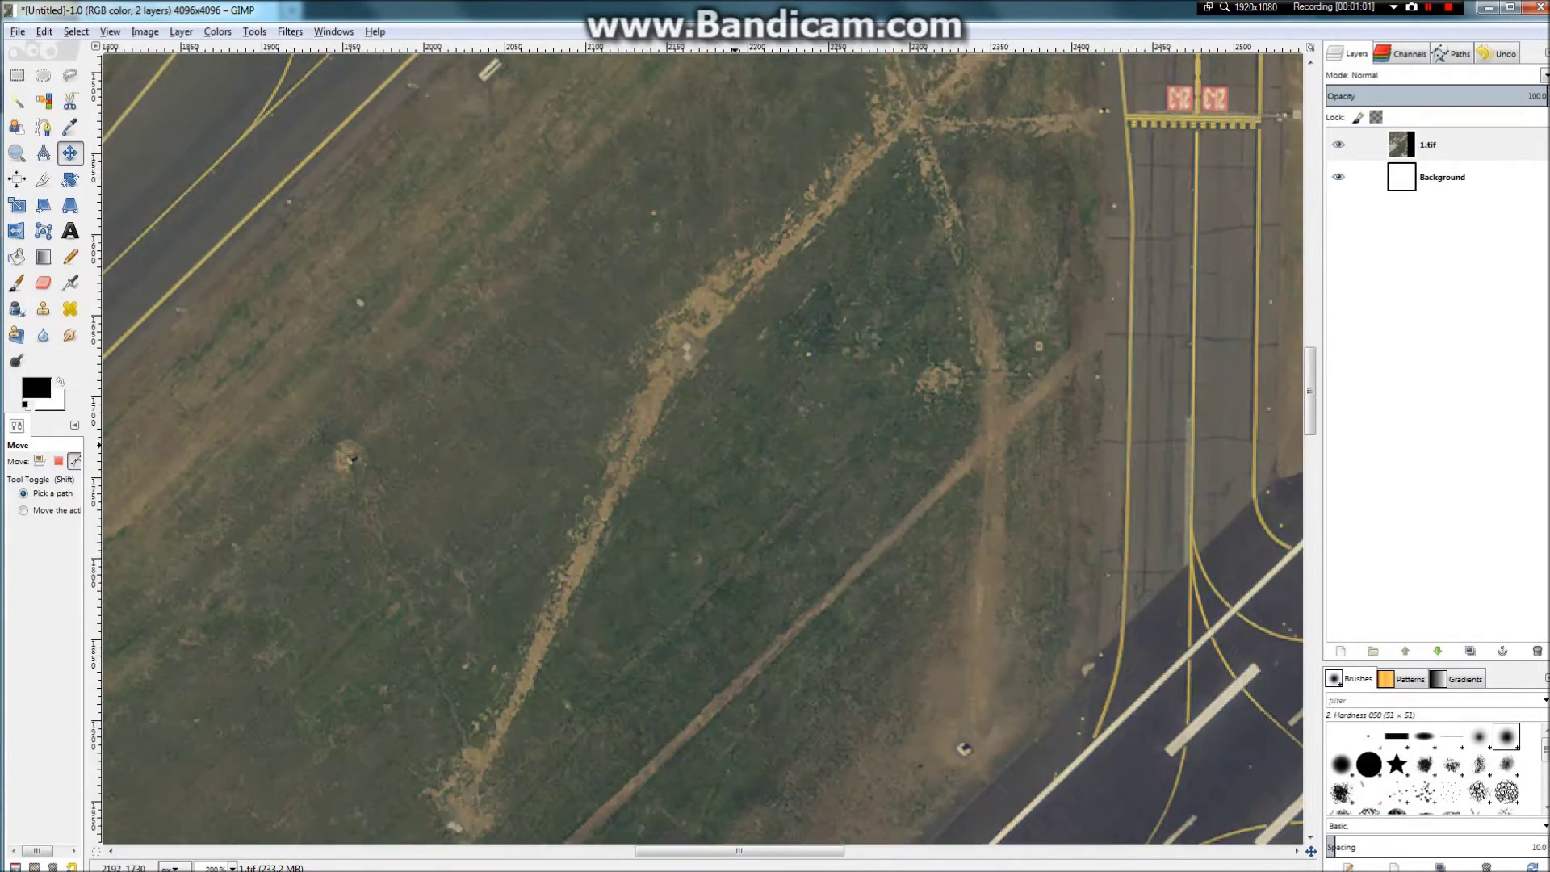
scroll(1142, 424, up, 1)
scroll(703, 444, up, 6)
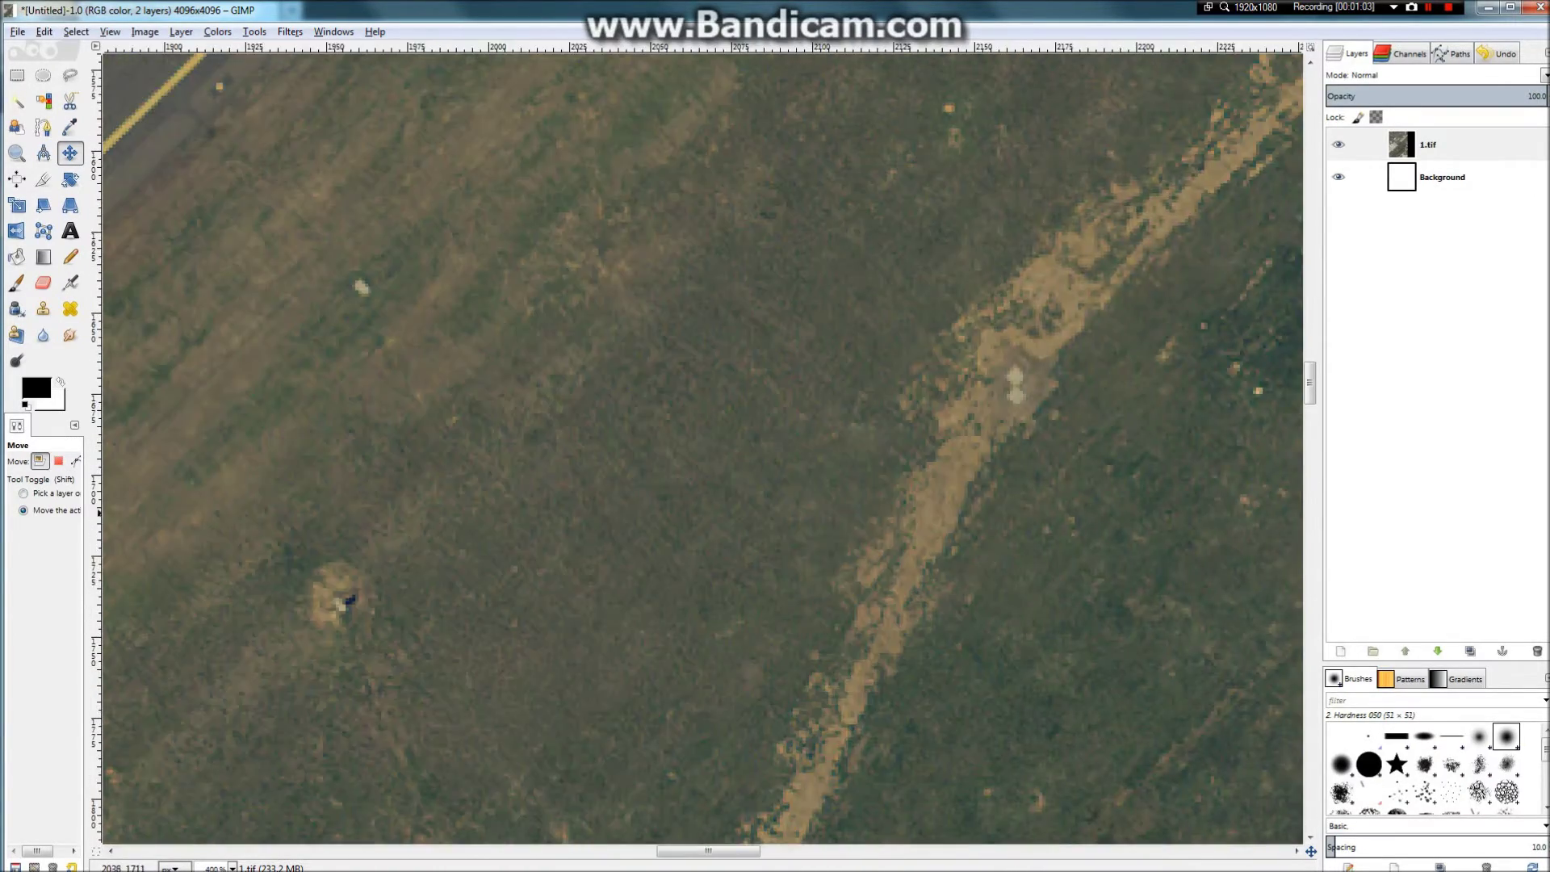
scroll(620, 448, down, 4)
scroll(620, 448, up, 4)
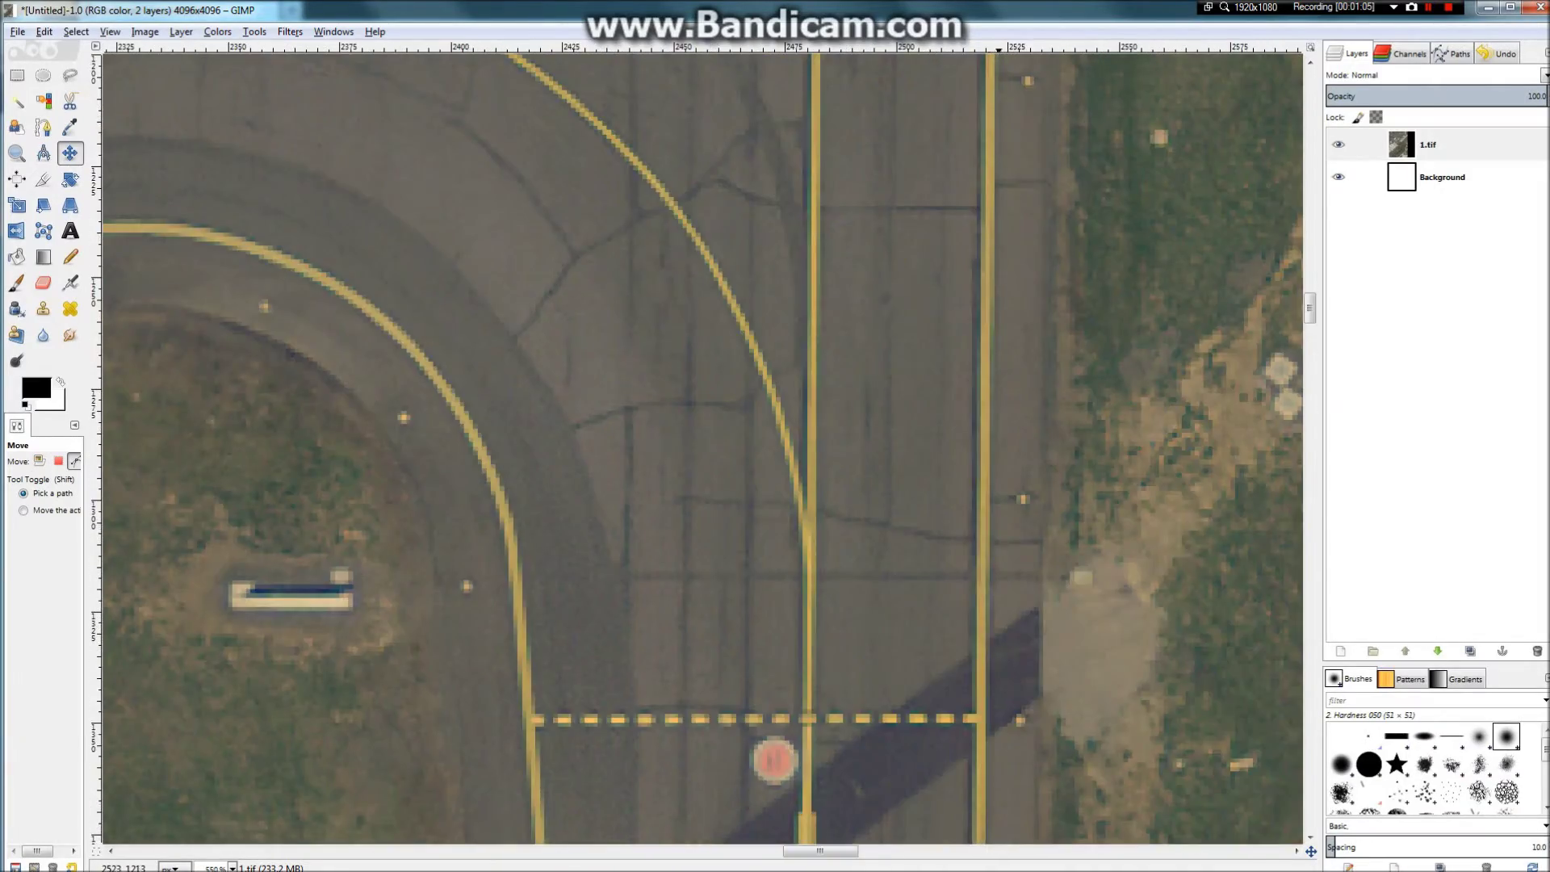
scroll(619, 448, down, 4)
scroll(888, 254, up, 4)
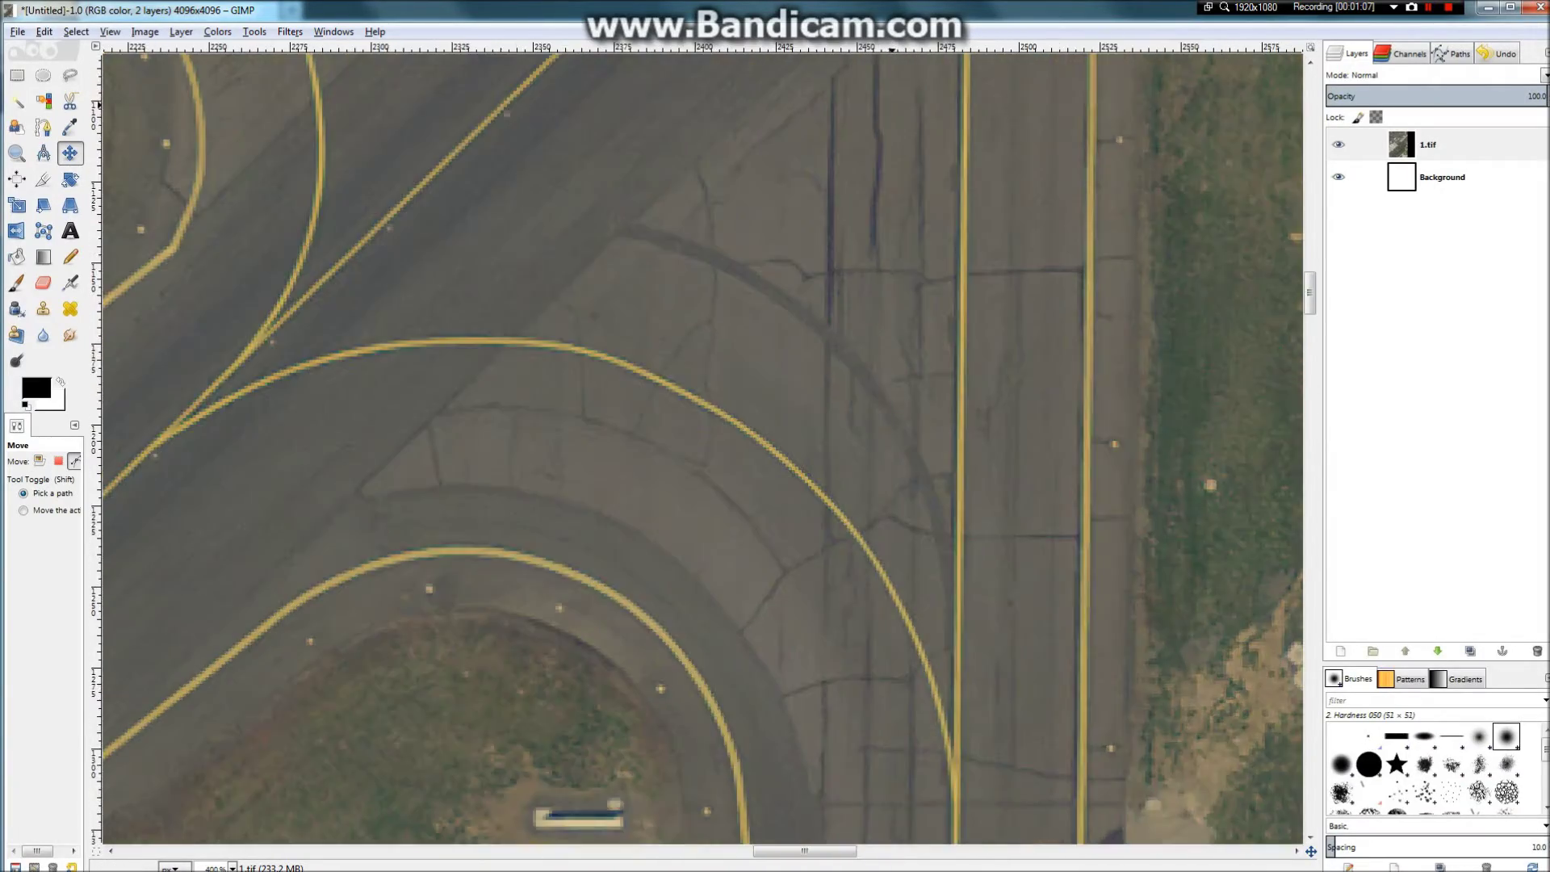
scroll(888, 255, down, 6)
scroll(881, 406, down, 3)
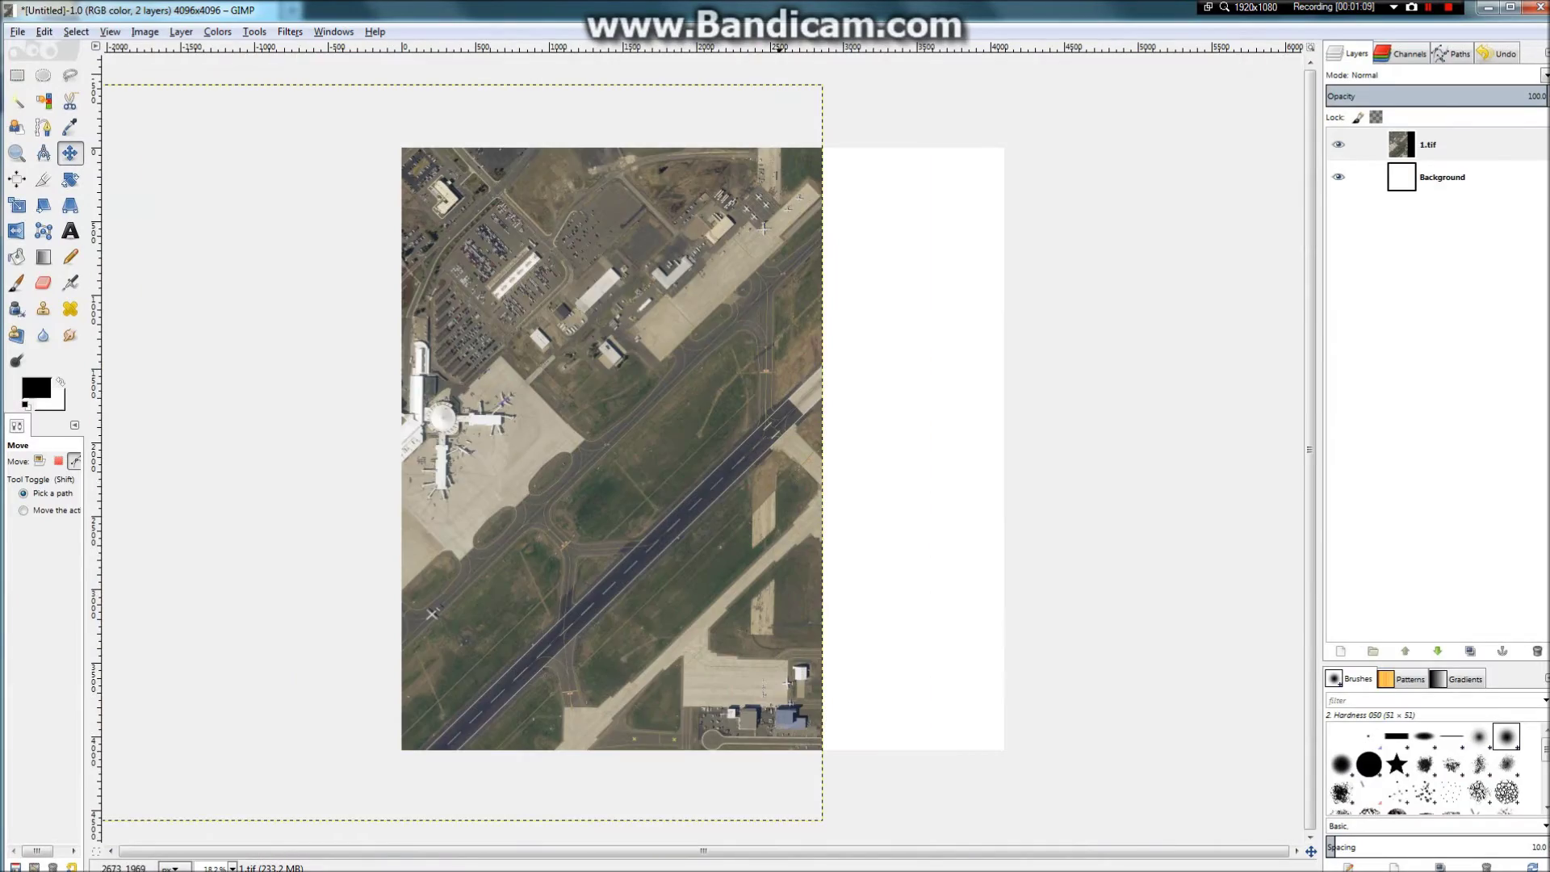
scroll(467, 618, up, 6)
scroll(432, 121, up, 3)
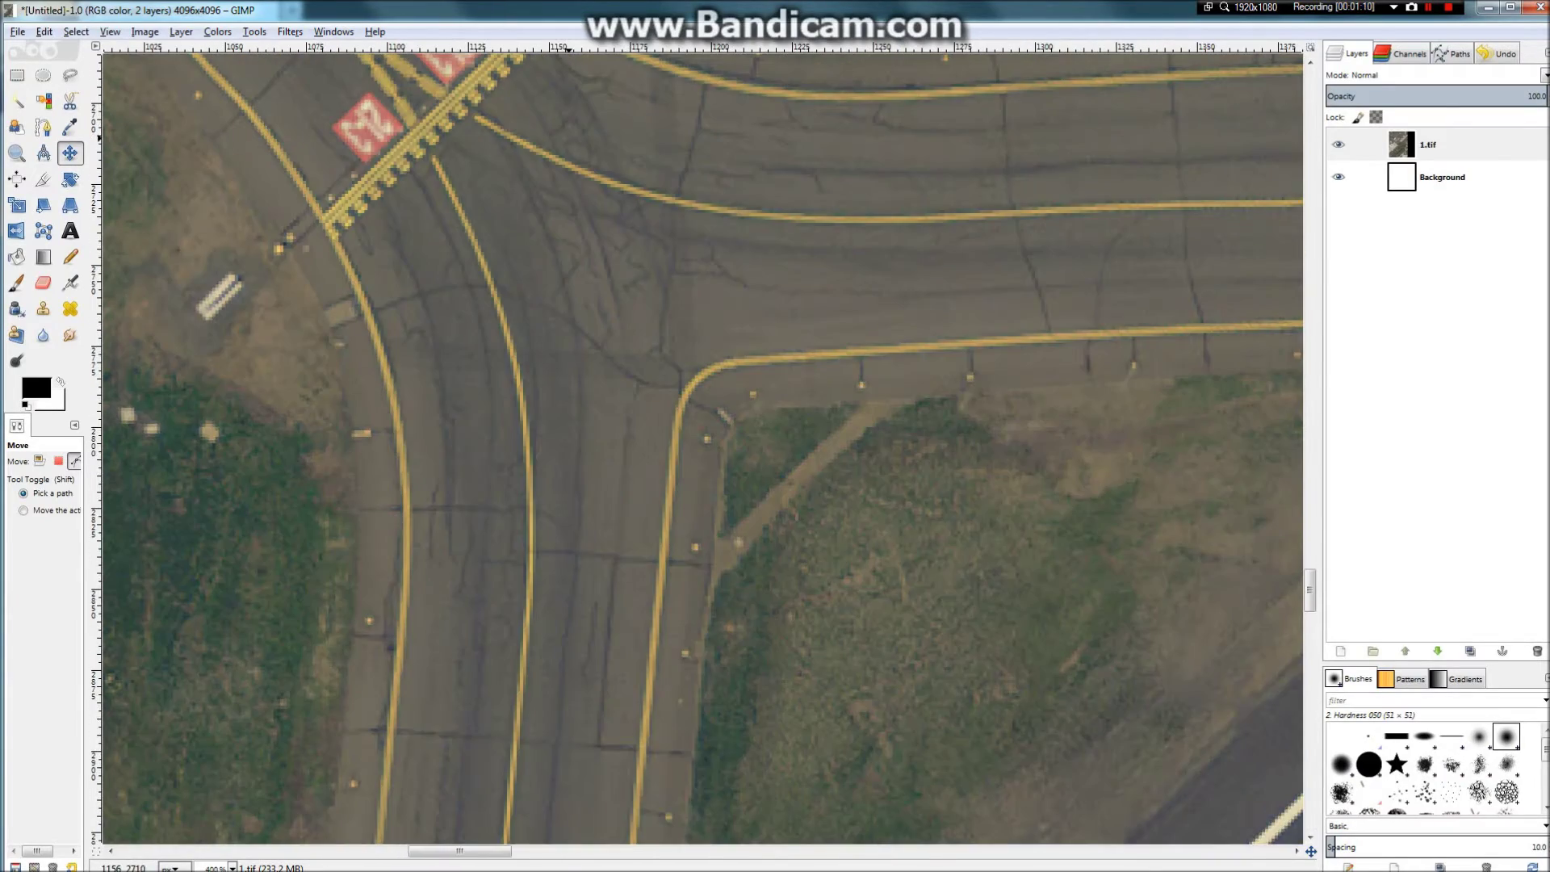
scroll(702, 444, down, 6)
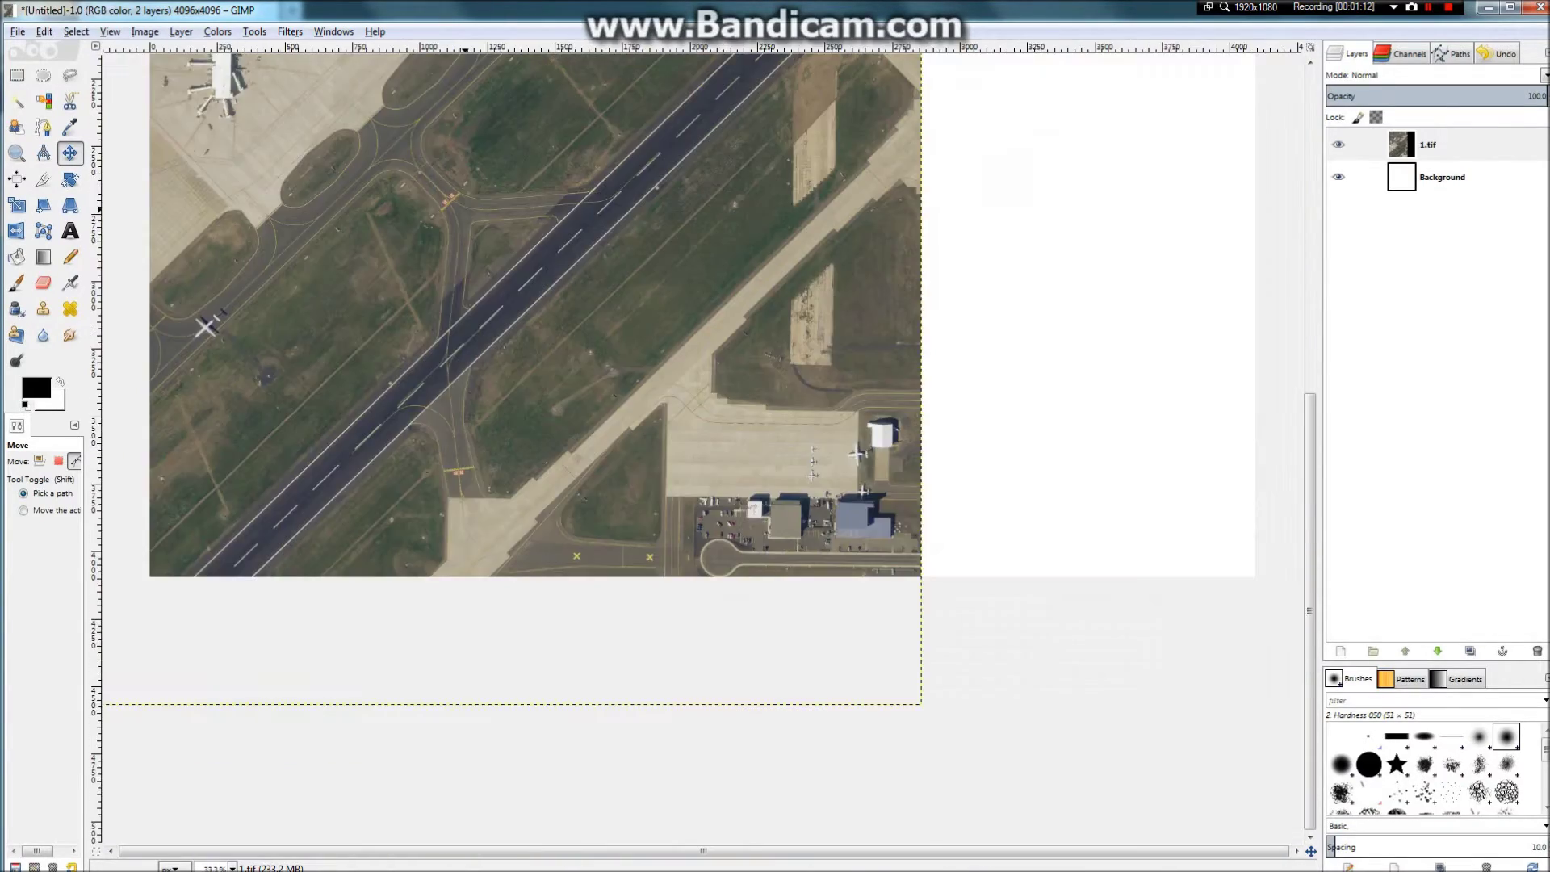
key(m)
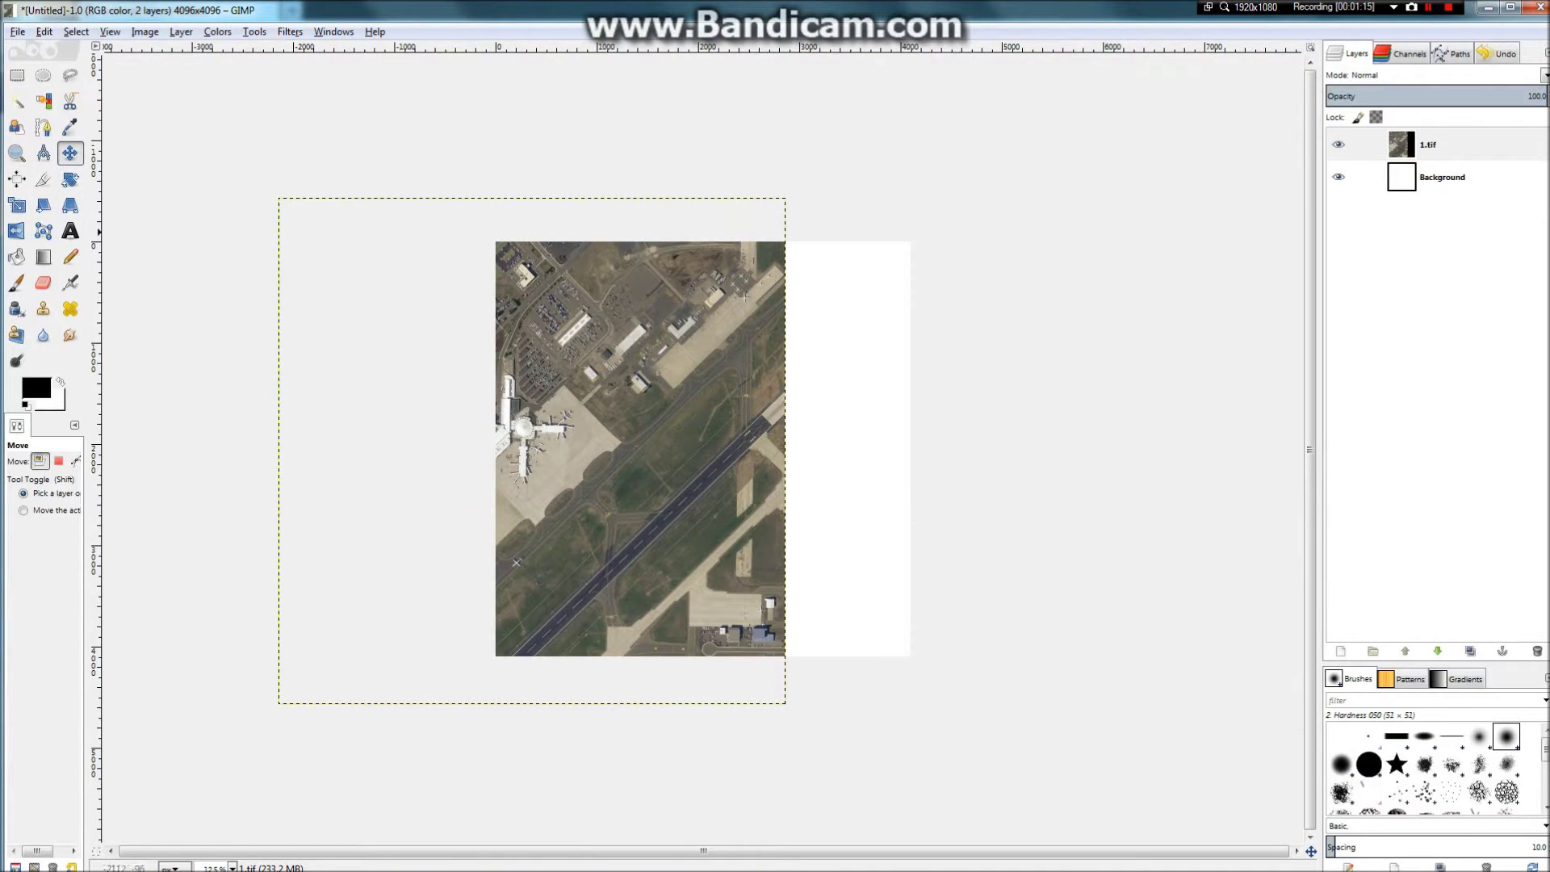
Step: Check the 1.tif layer's pixel size in the Scale Layer dialog and leave without rescaling
click(181, 32)
click(217, 285)
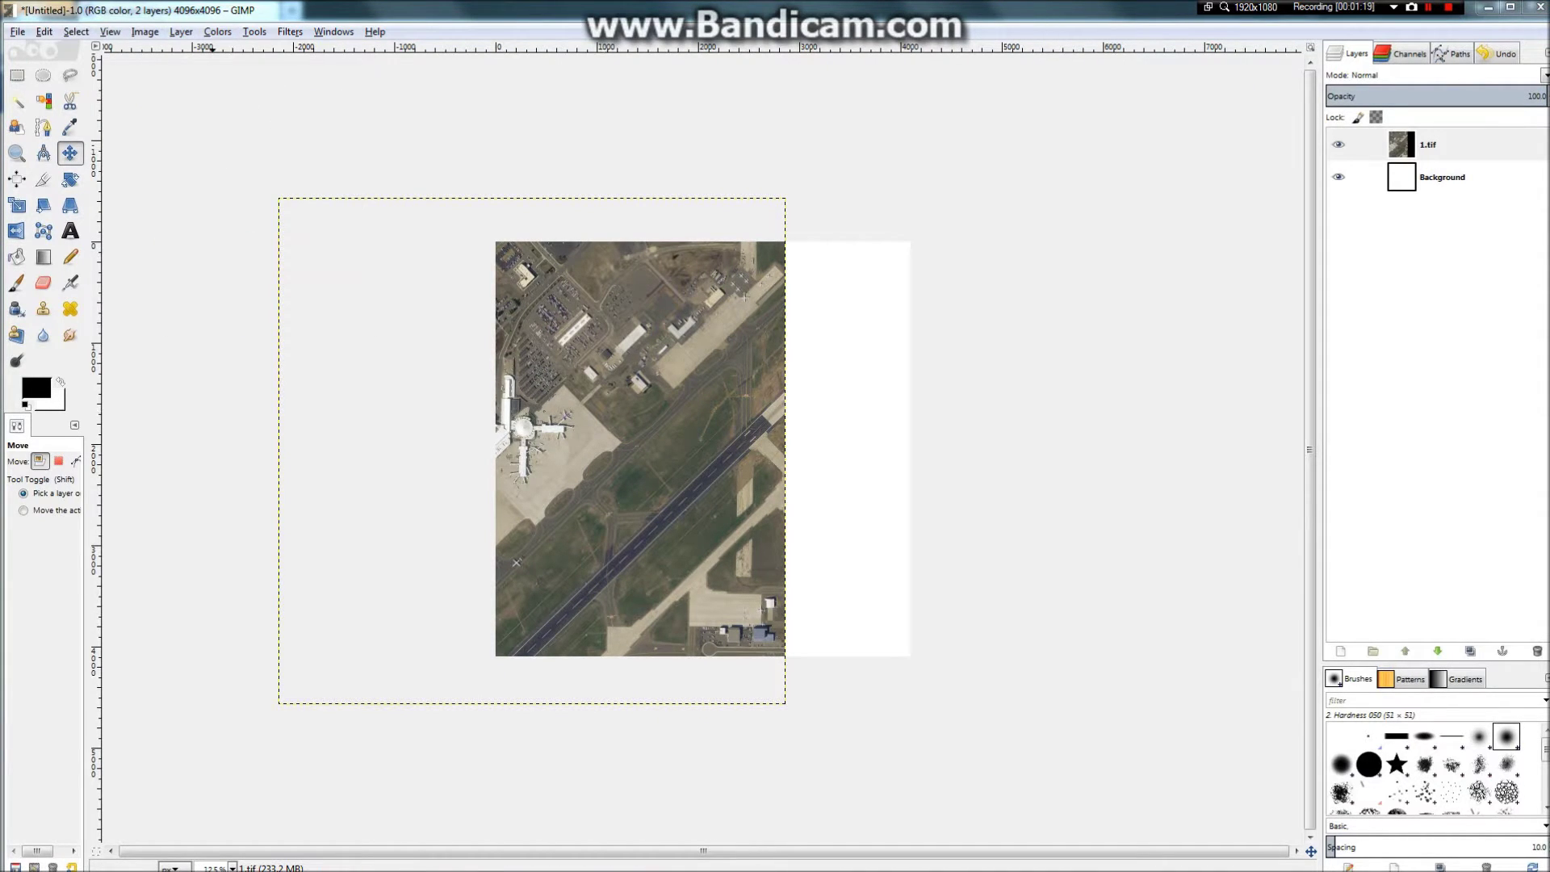
click(181, 31)
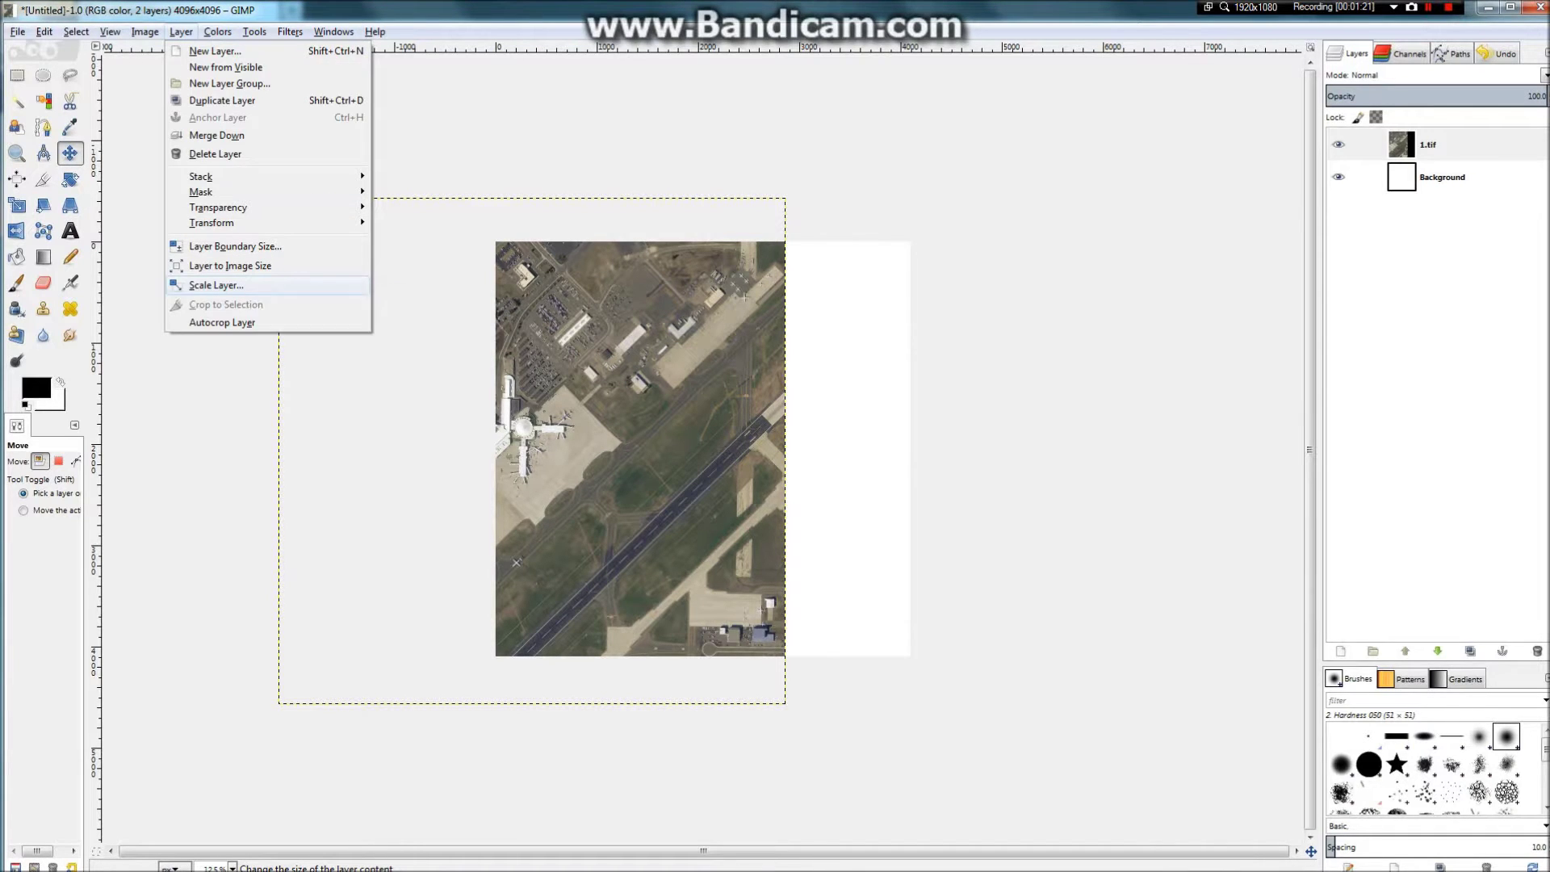
key(Return)
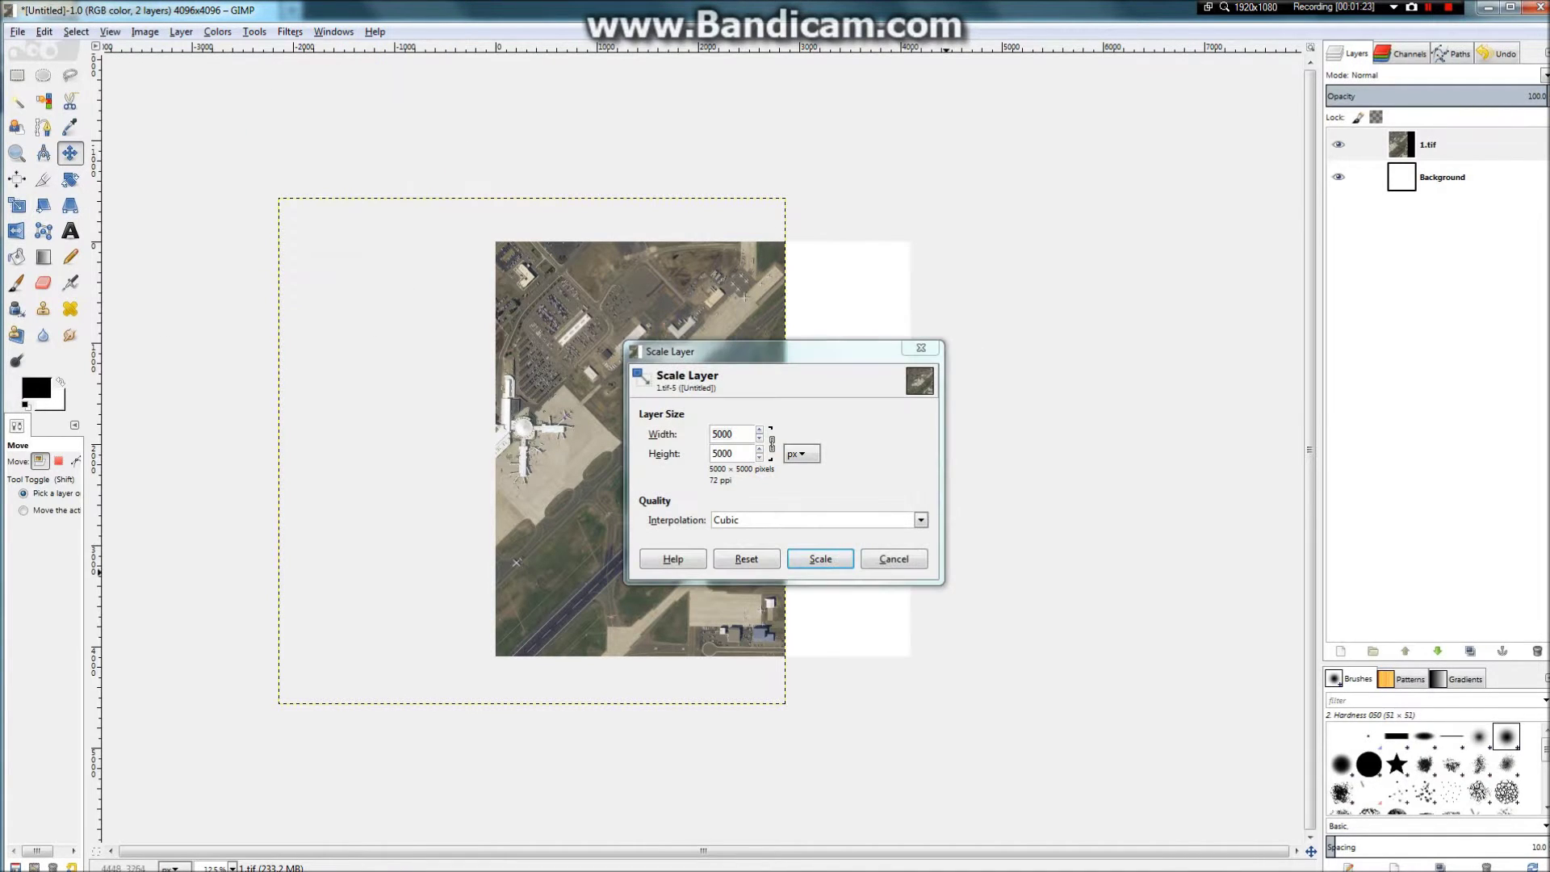
key(Tab)
key(Return)
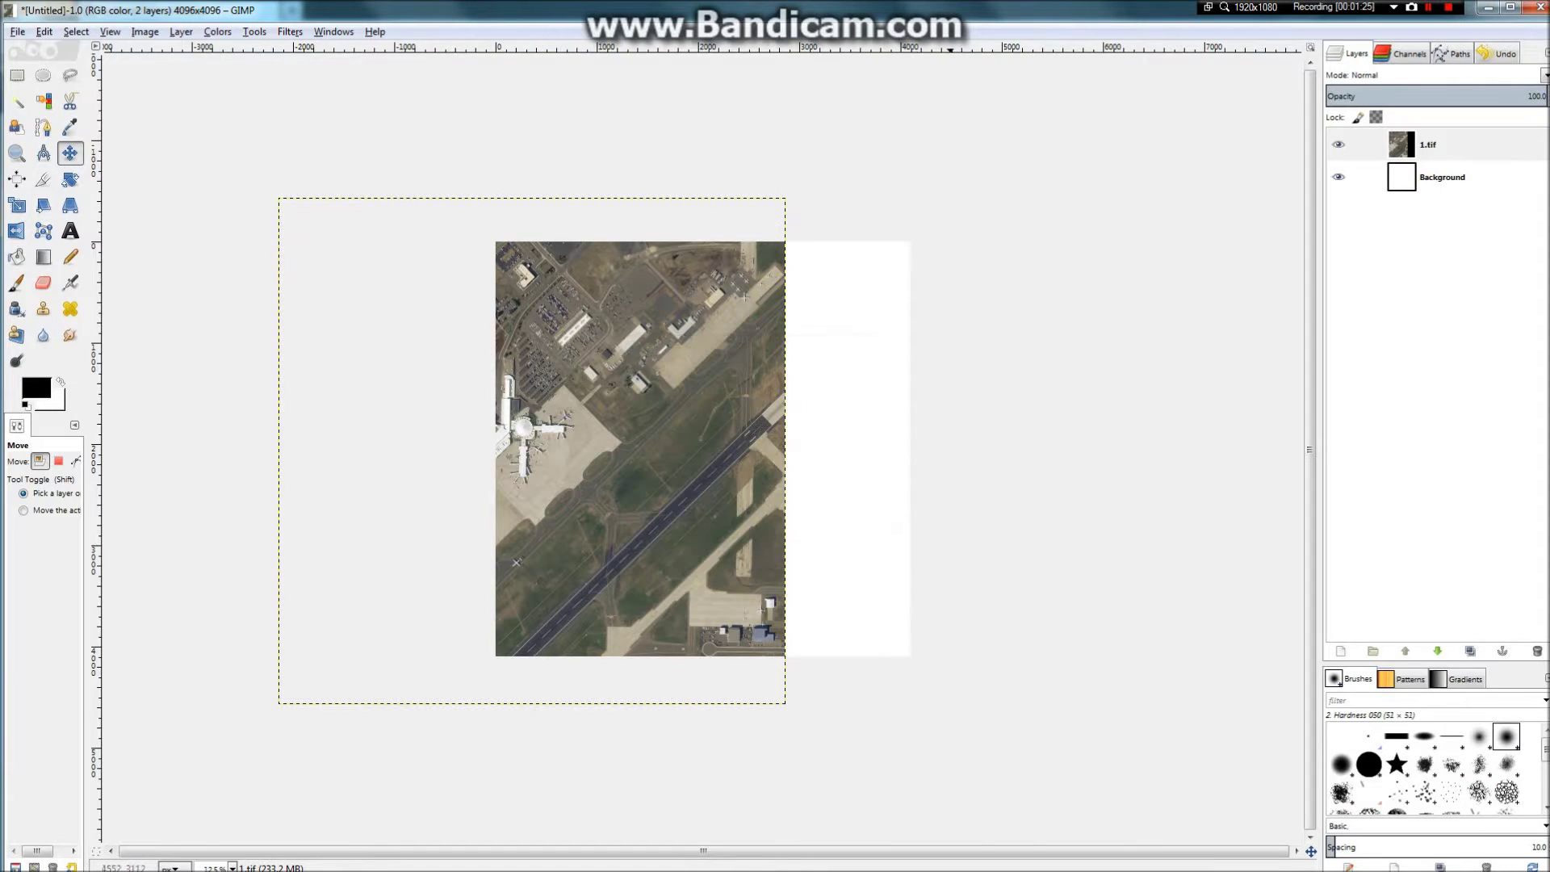
Step: Move the 1.tif layer farther left so only a narrow strip of its right side overlaps the canvas
drag(531, 450, 337, 446)
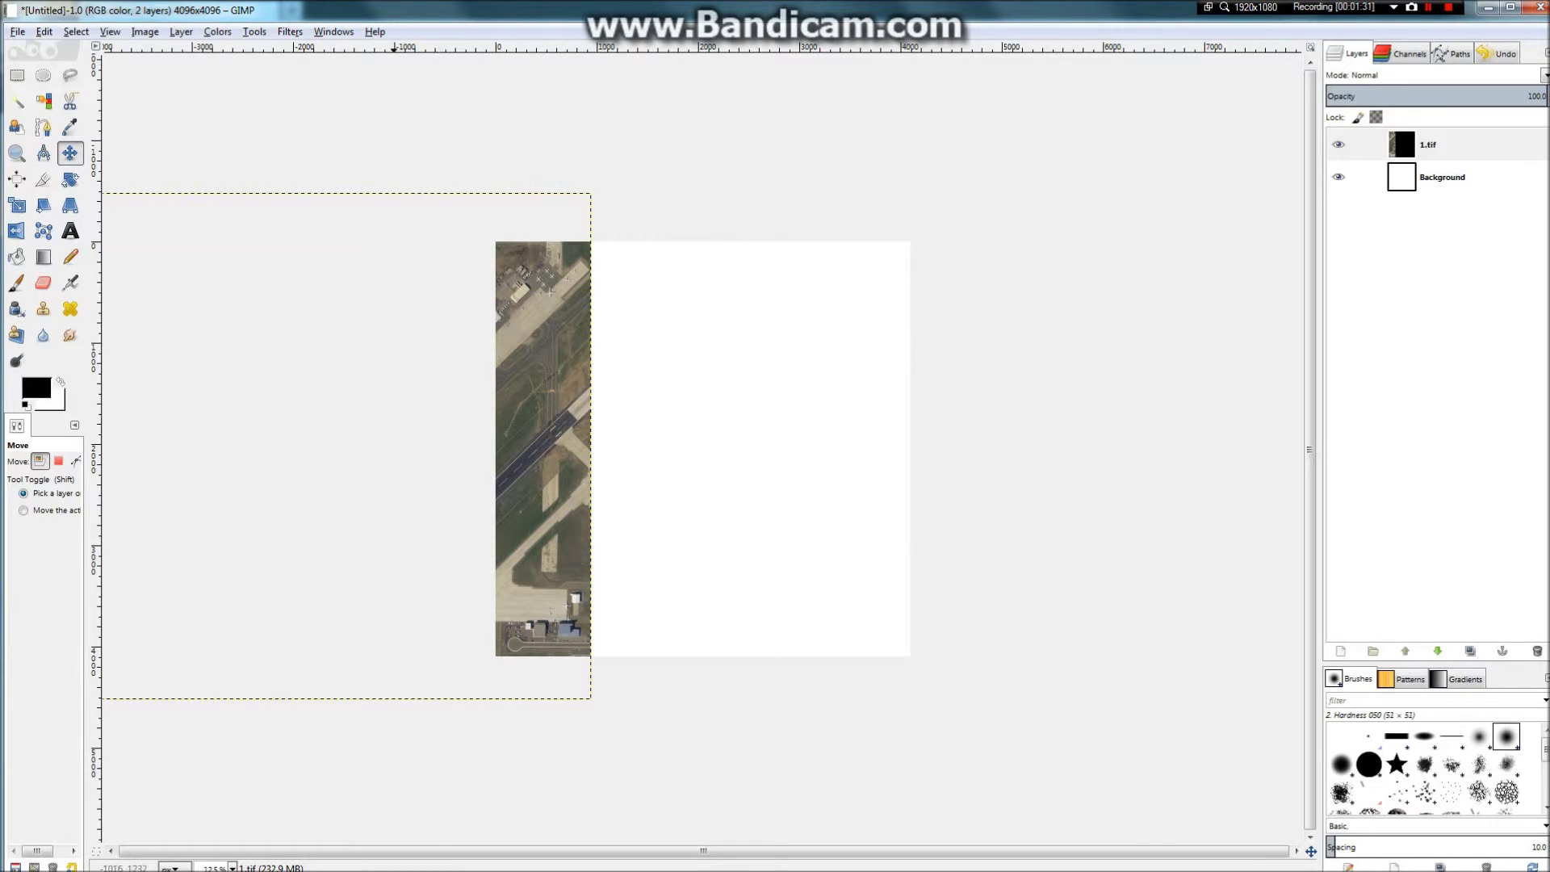
click(181, 31)
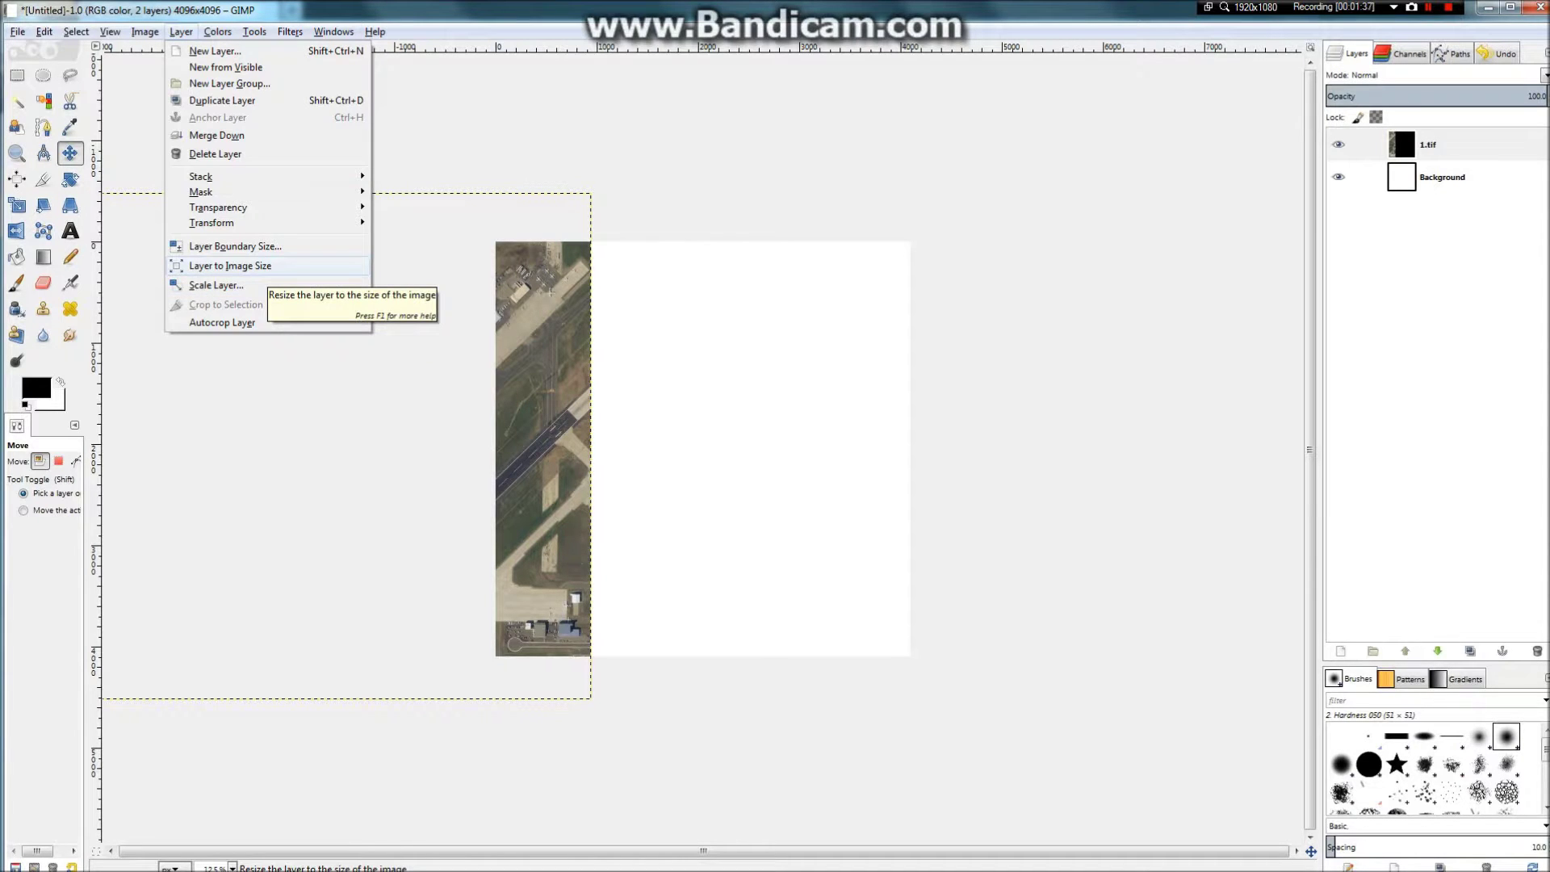
mouse_move(110, 32)
key(Escape)
Step: Select a tall rectangle about 608 px wide over the taxiway and runway, and crop the 1.tif layer to the selection
key(r)
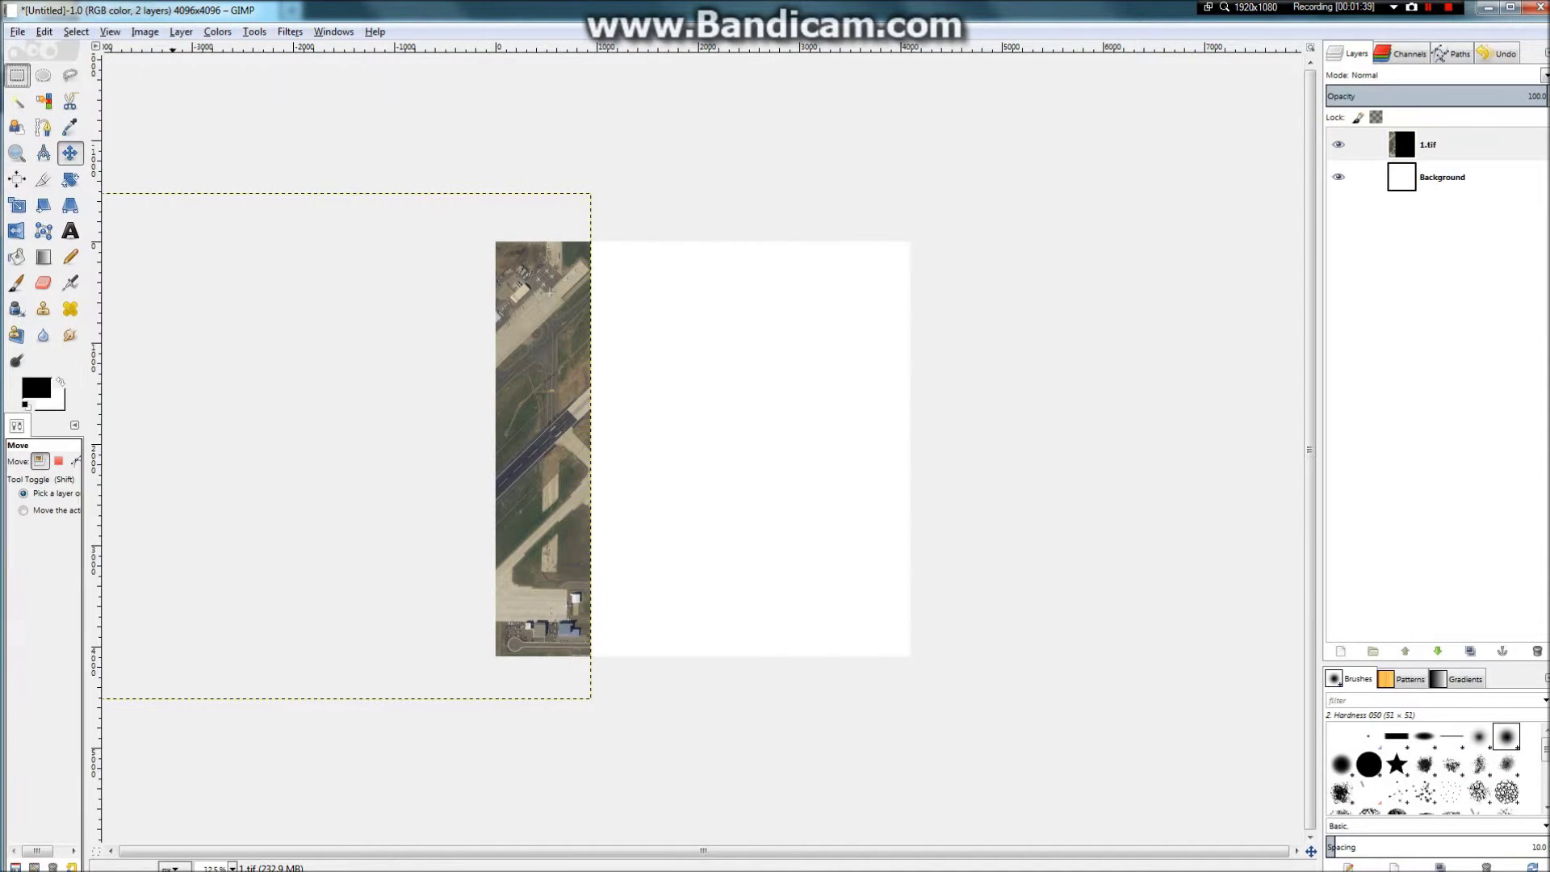
drag(515, 302, 576, 467)
click(181, 32)
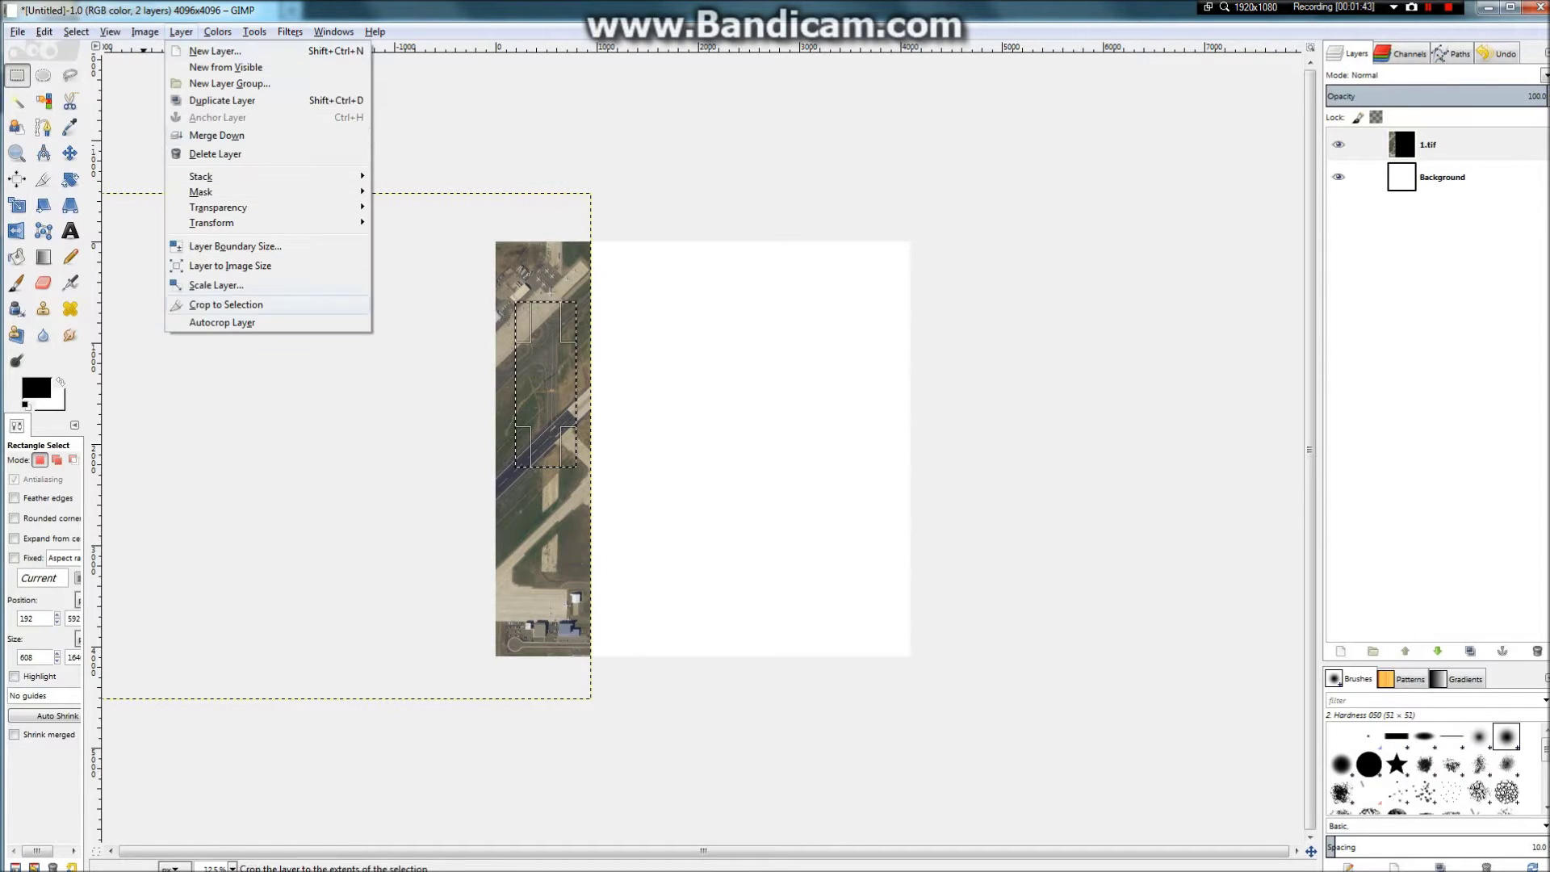
click(204, 299)
key(plus)
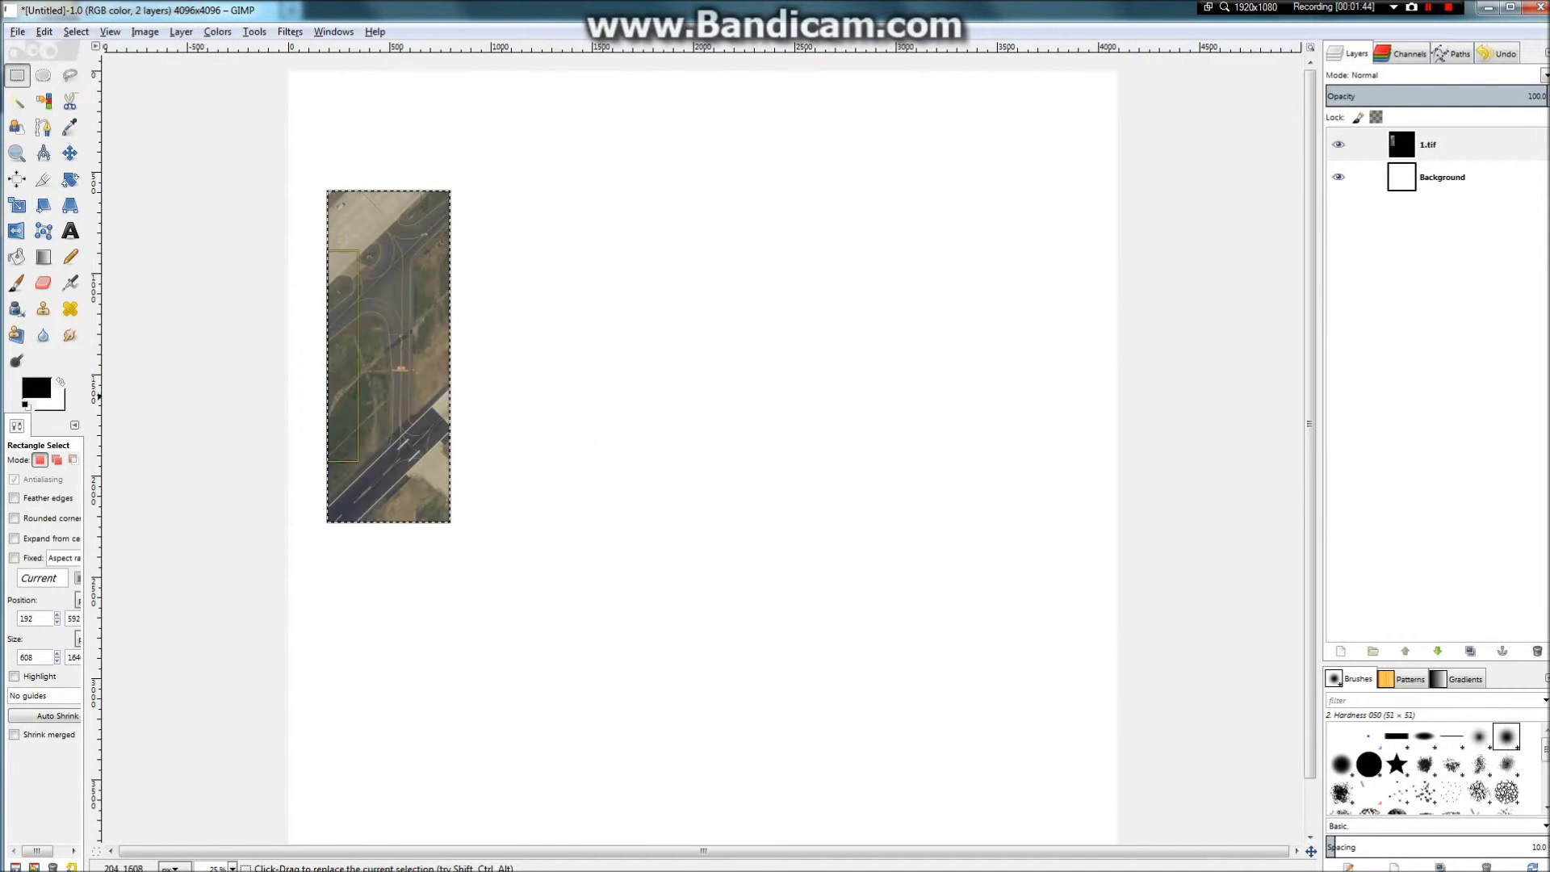
click(181, 31)
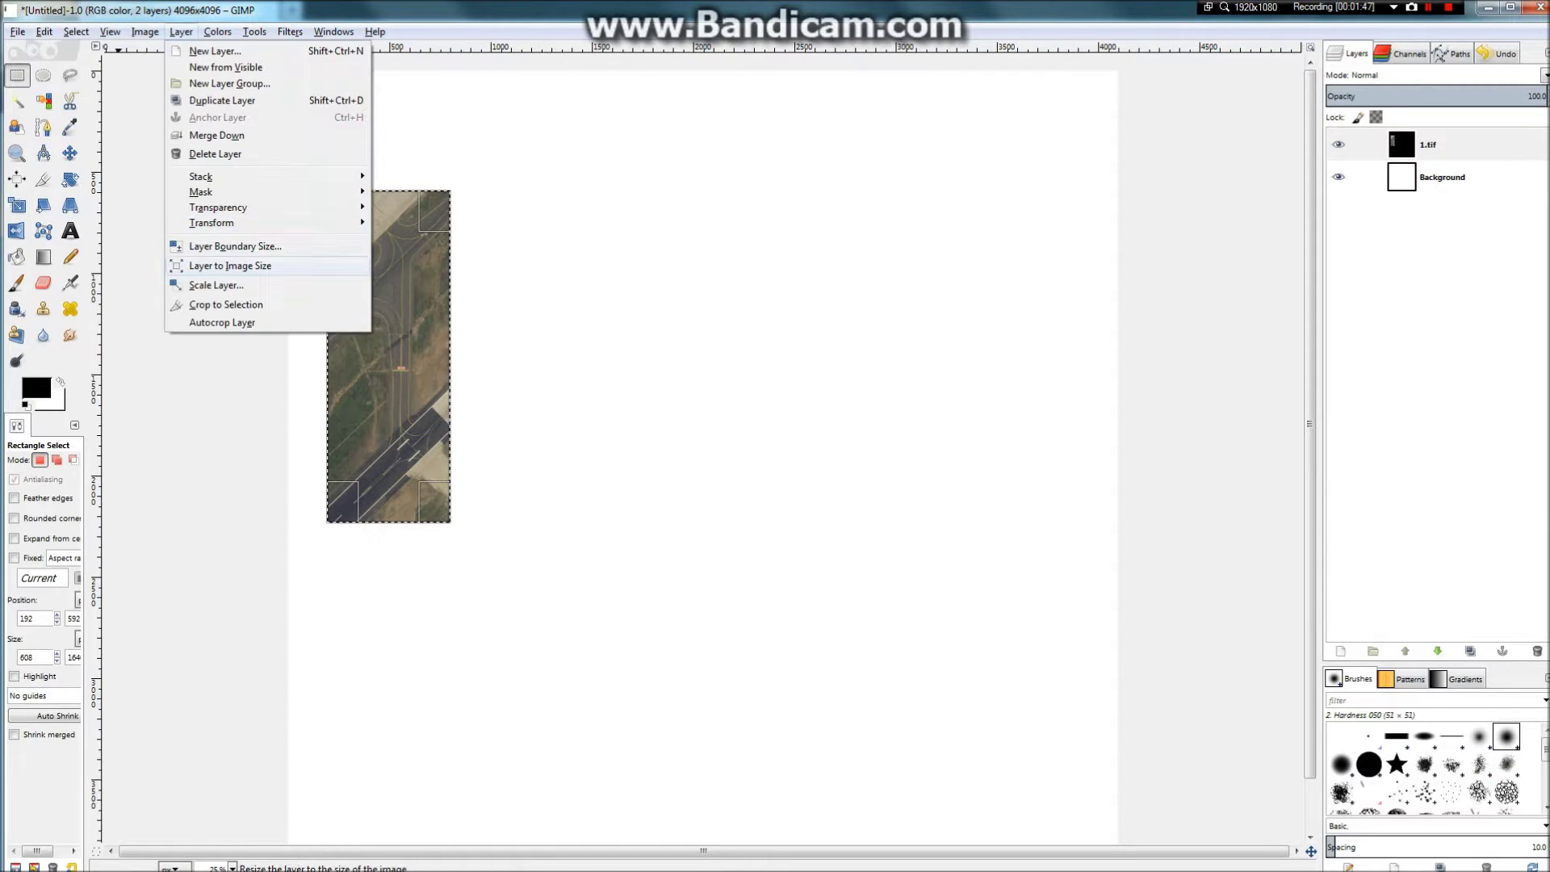
click(203, 299)
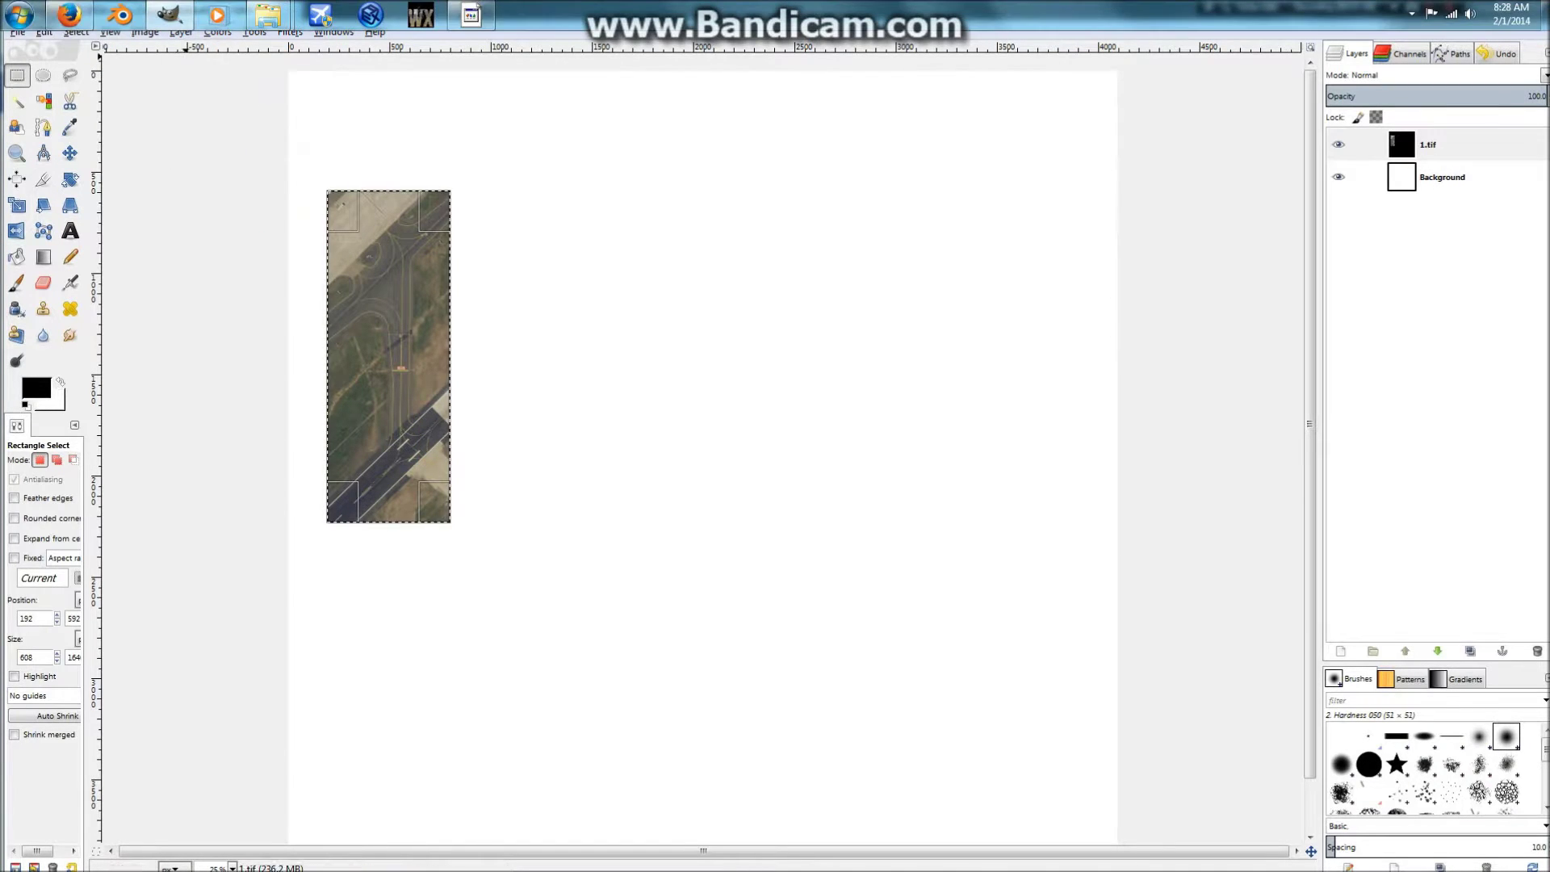
Step: Scale the cropped 1.tif layer proportionally to a height of 4096 px
click(180, 31)
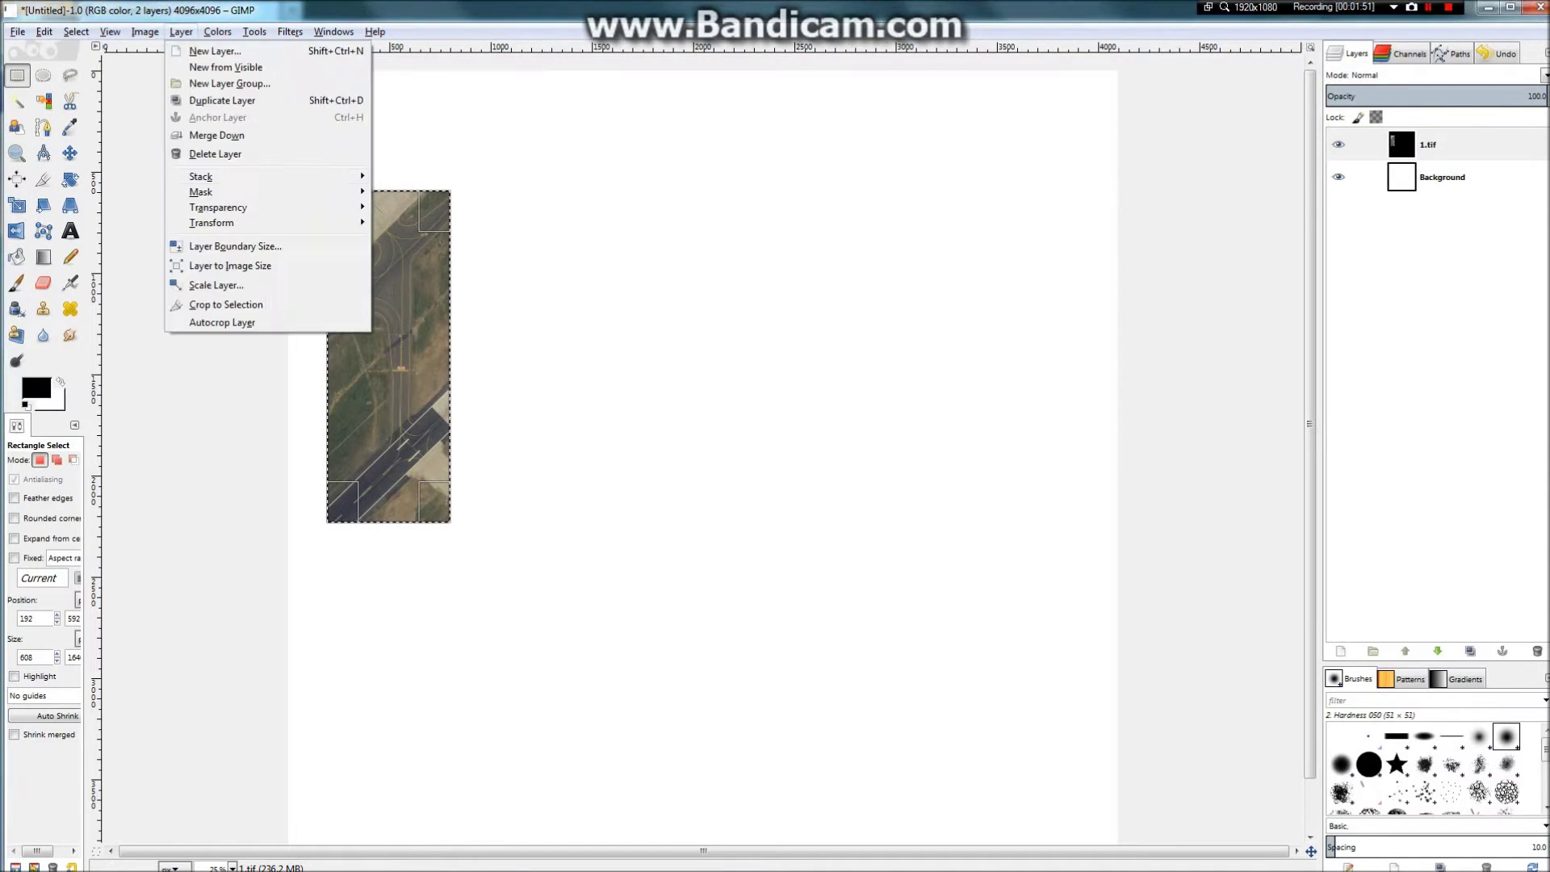
click(204, 282)
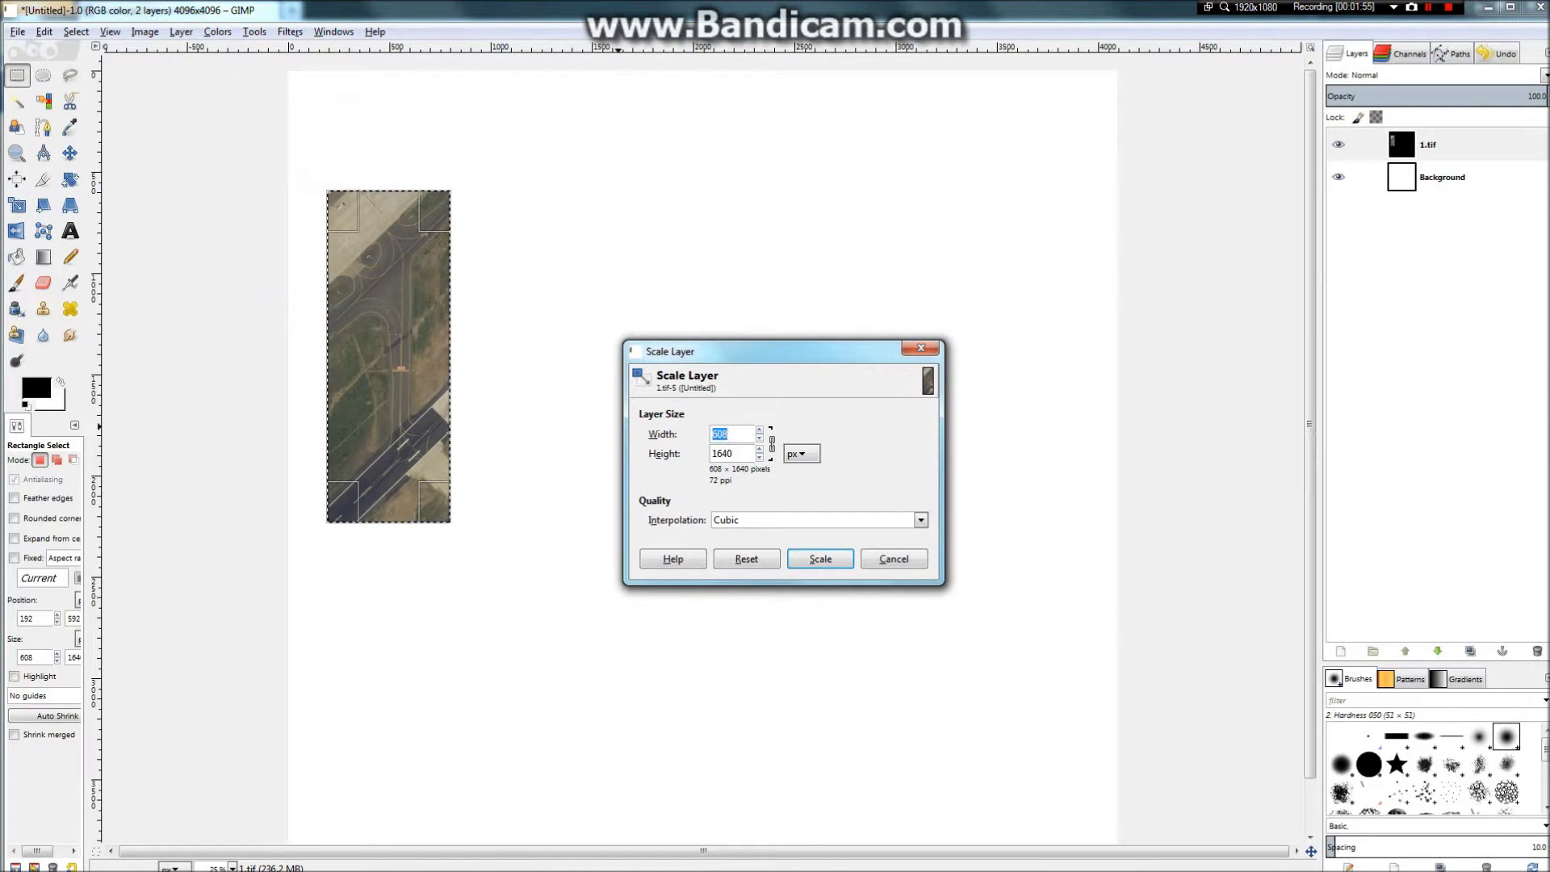
drag(734, 454, 598, 446)
text(40)
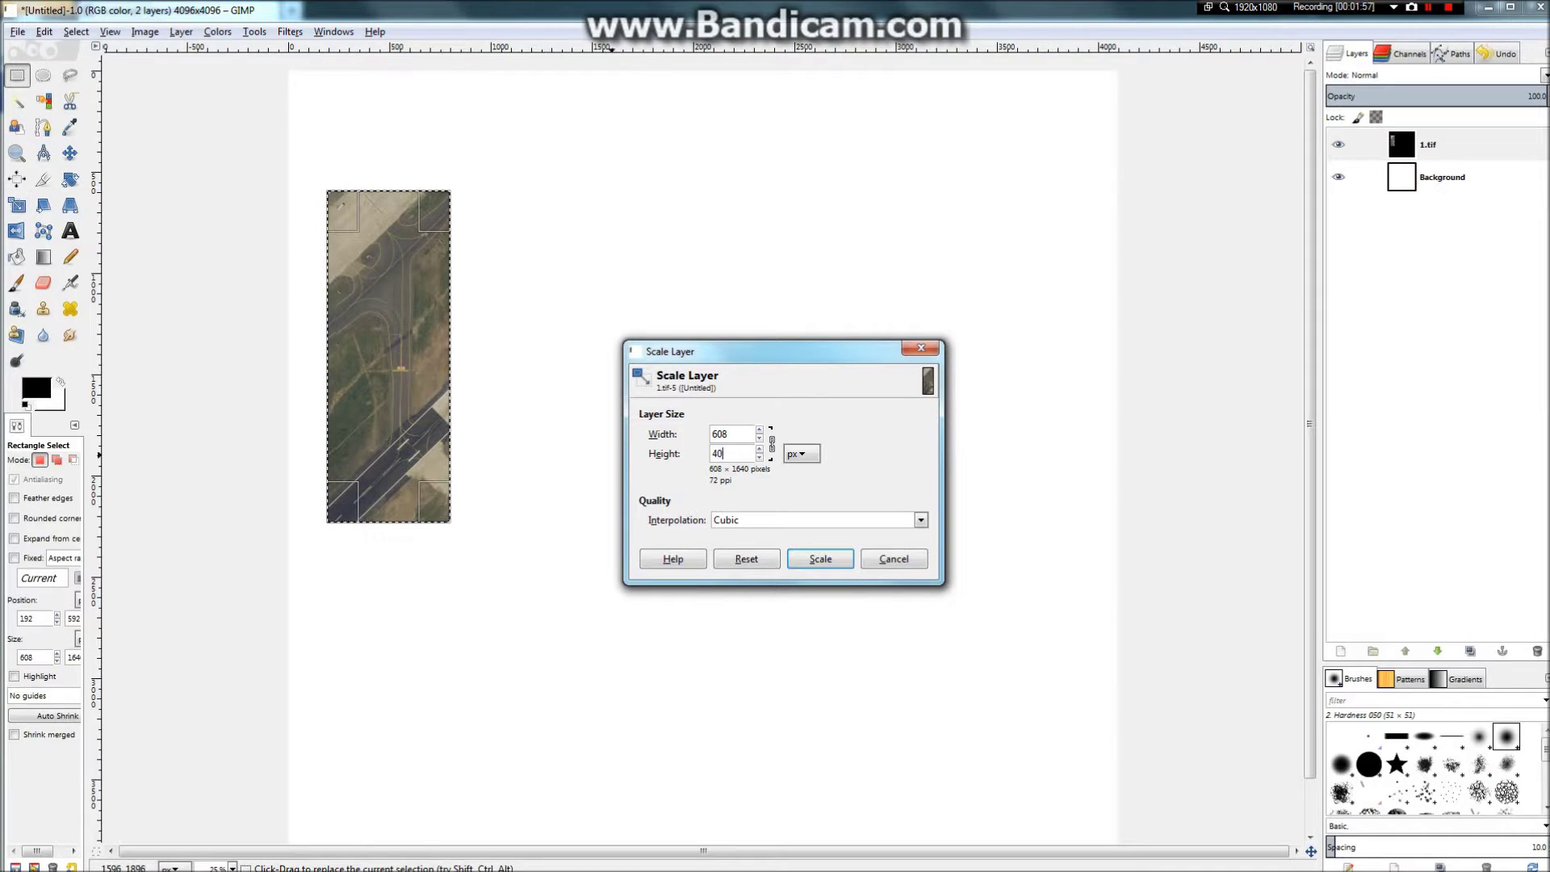
text(96)
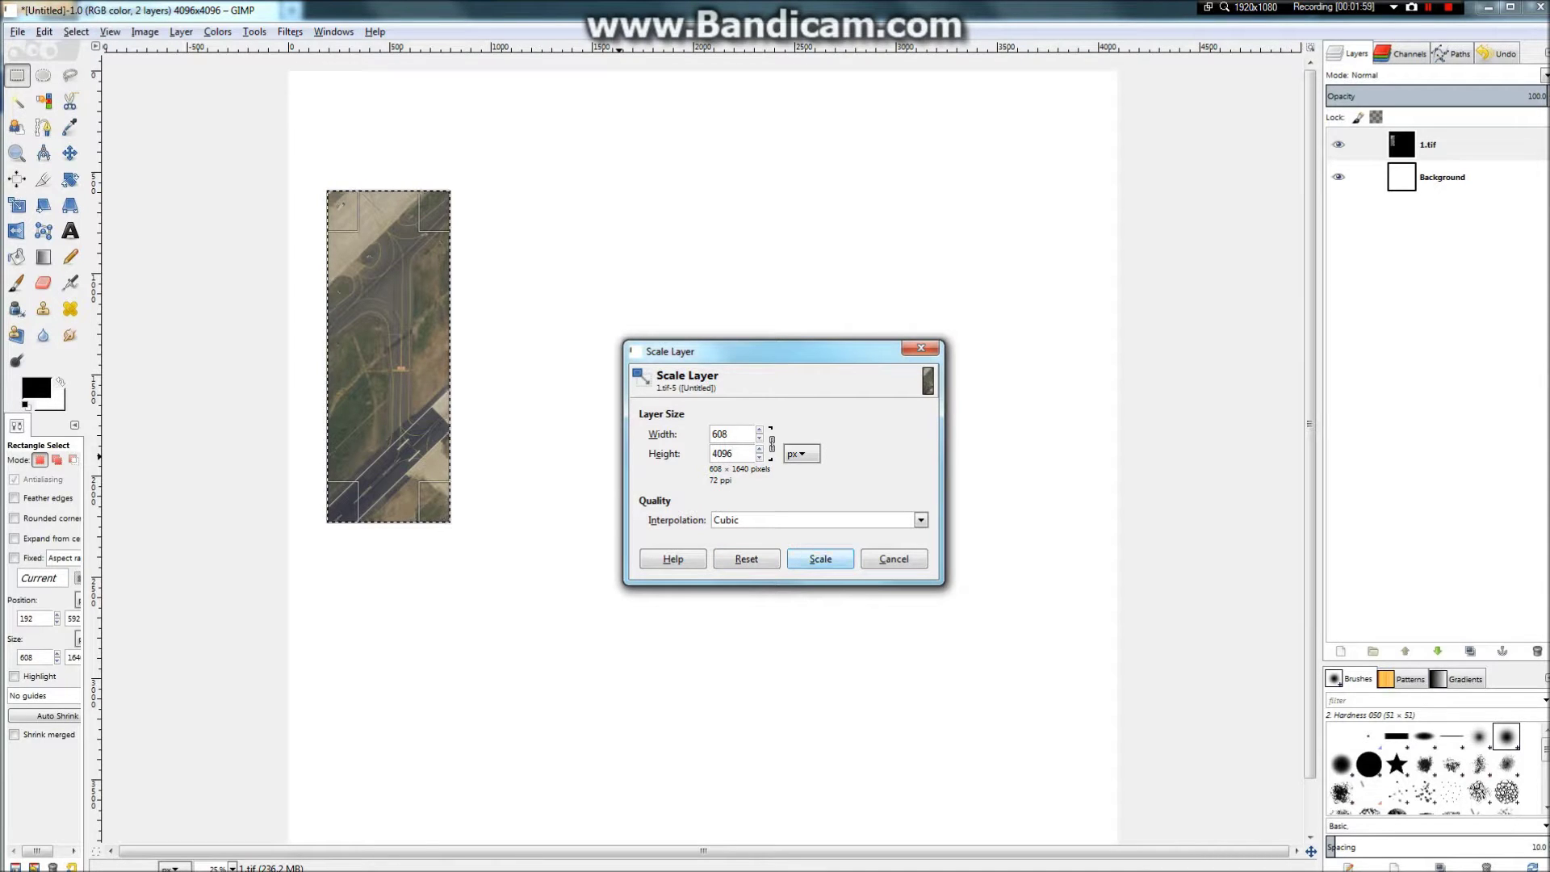
click(821, 559)
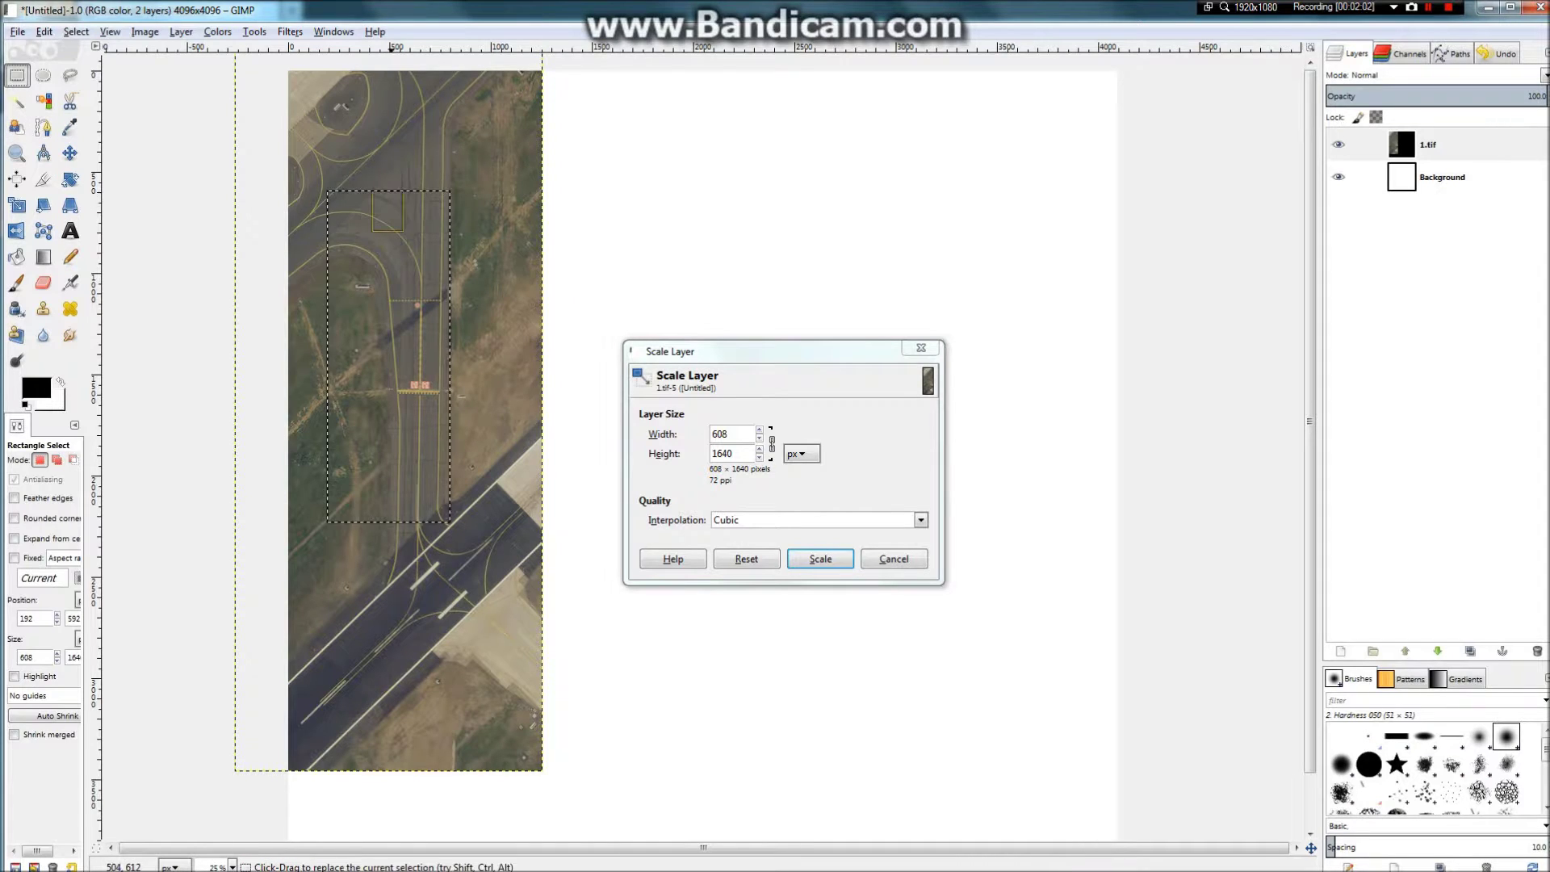
Step: Select a narrow rectangle about 336 px wide and 1856 px tall along the taxiway, and crop the 1.tif layer to it
drag(383, 164, 447, 535)
key(m)
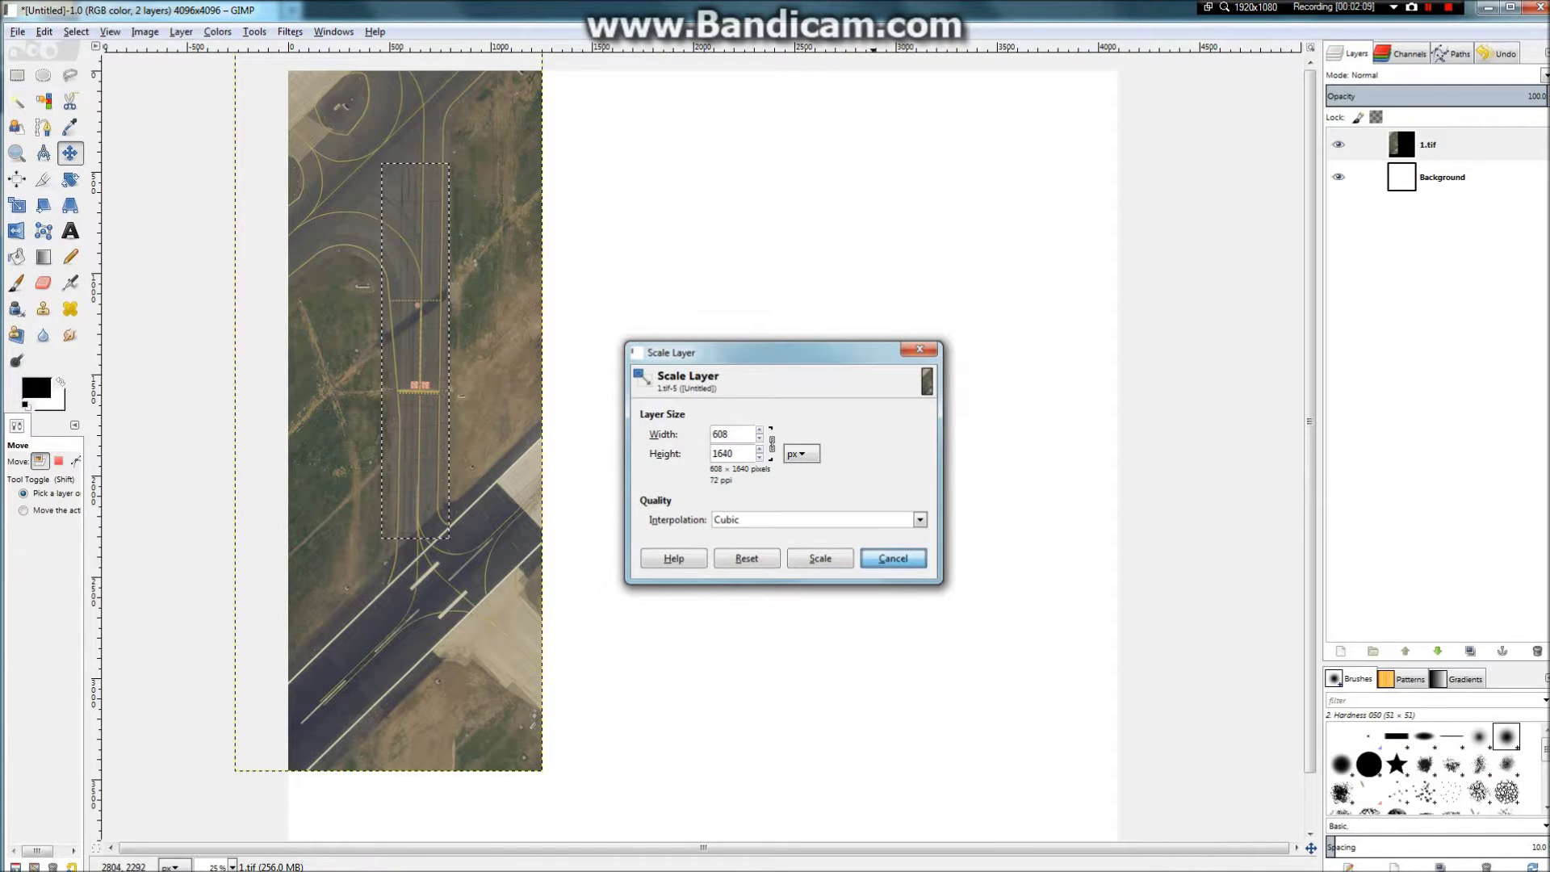
click(893, 558)
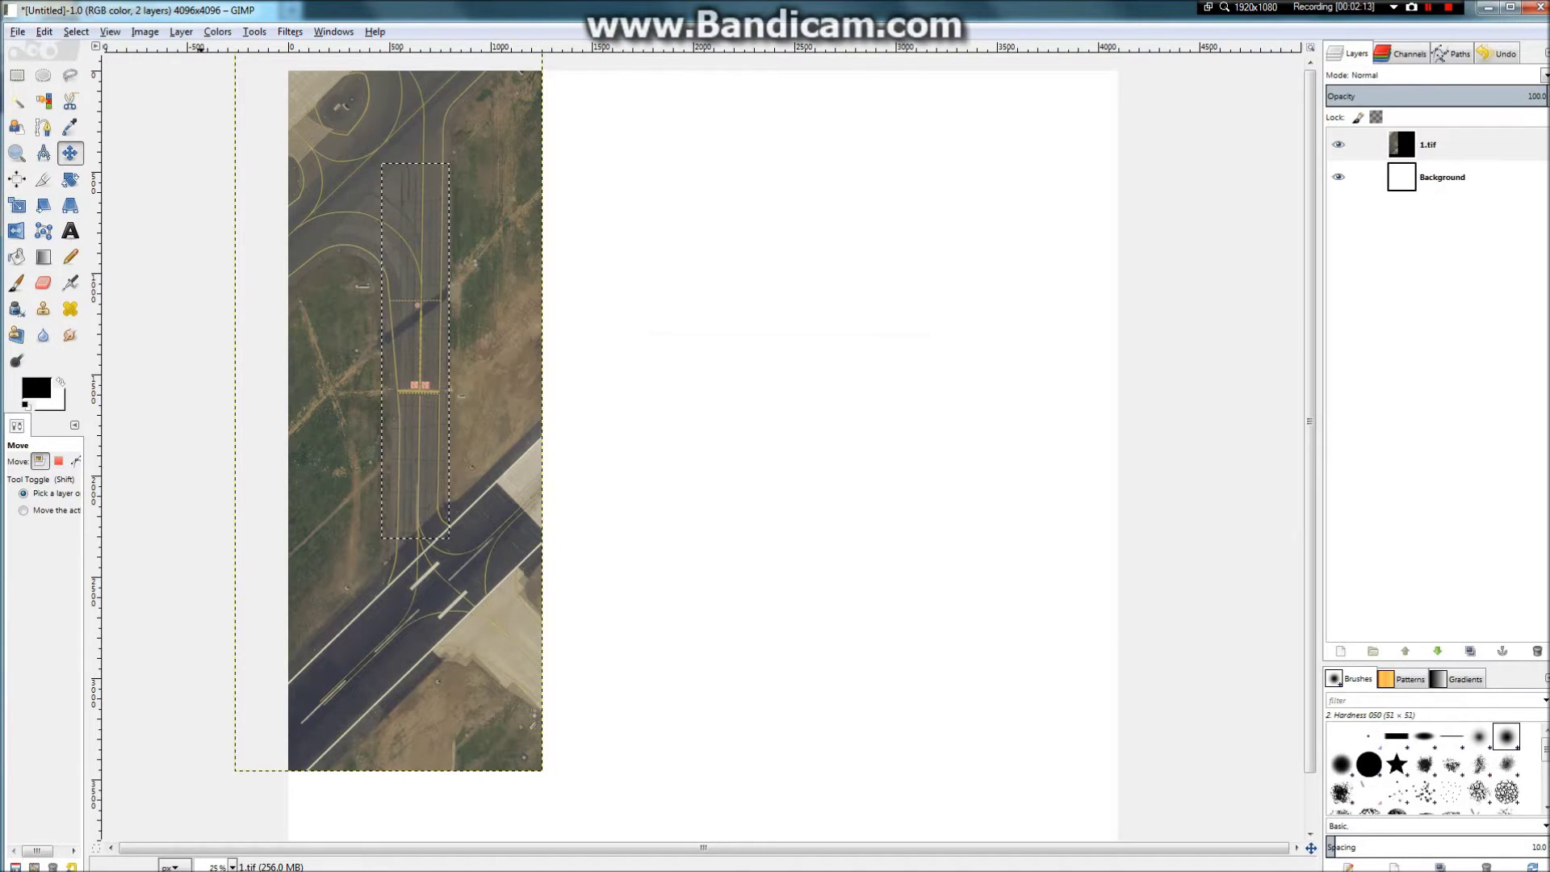
click(181, 31)
click(246, 303)
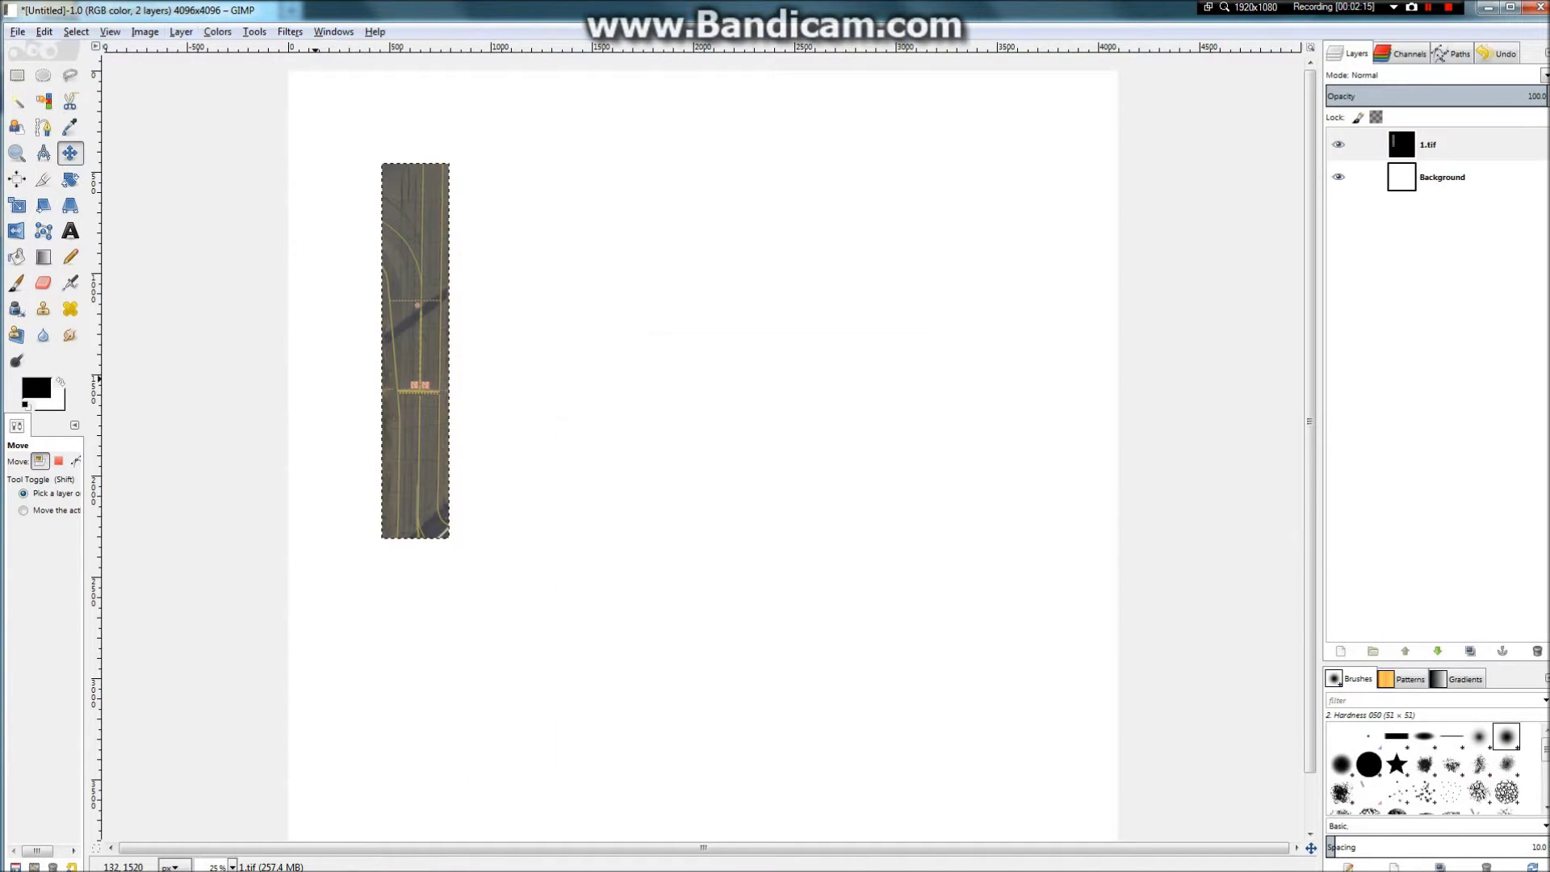
Step: Scale the narrow taxiway strip proportionally so its height is 4096 px
click(181, 32)
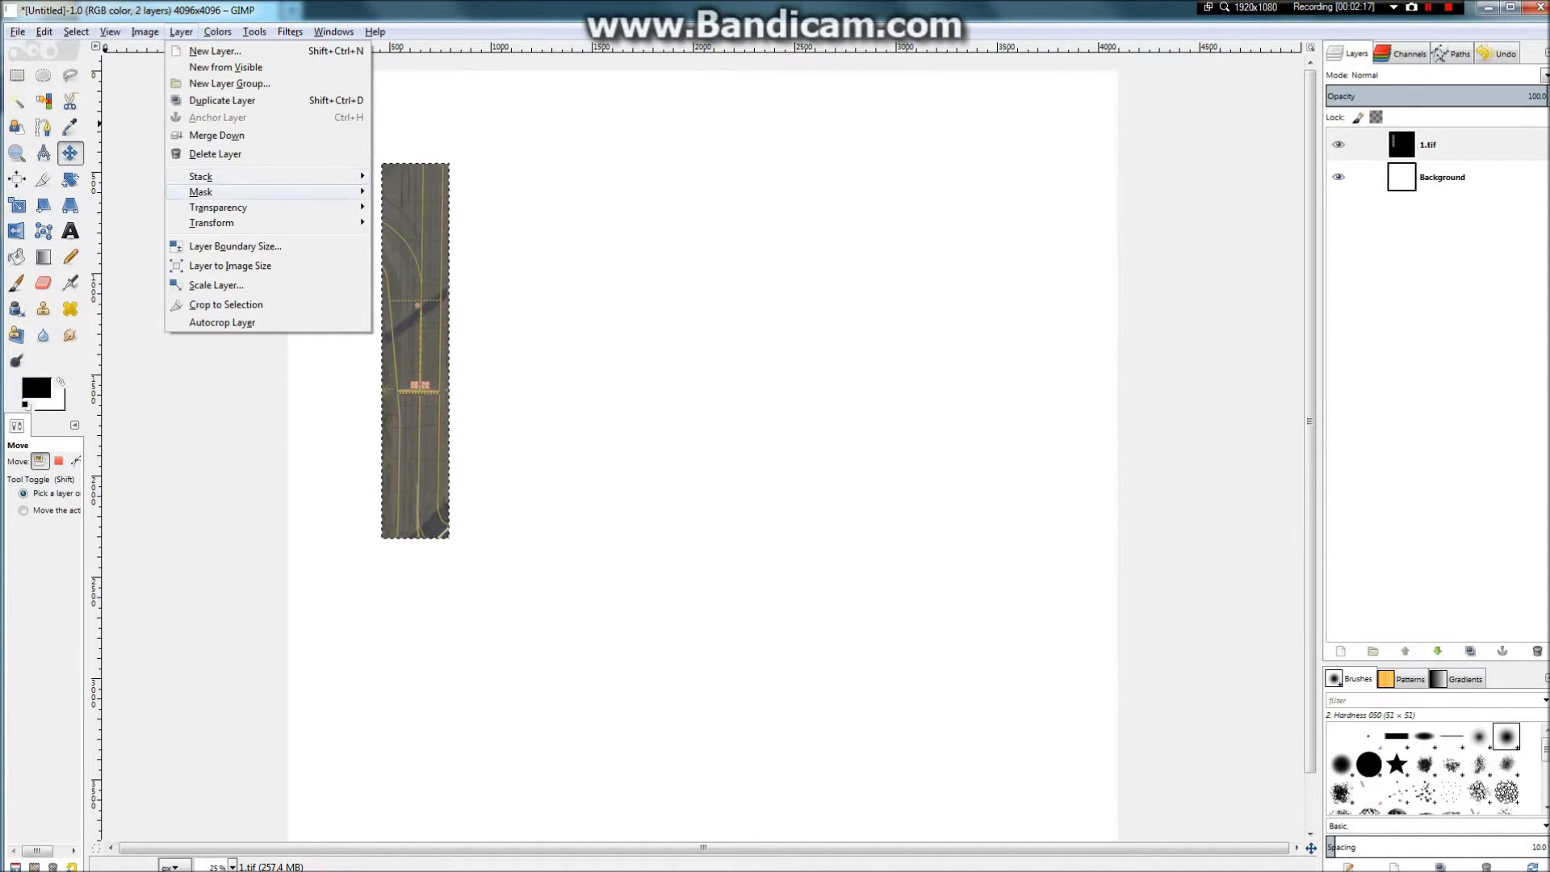
click(234, 286)
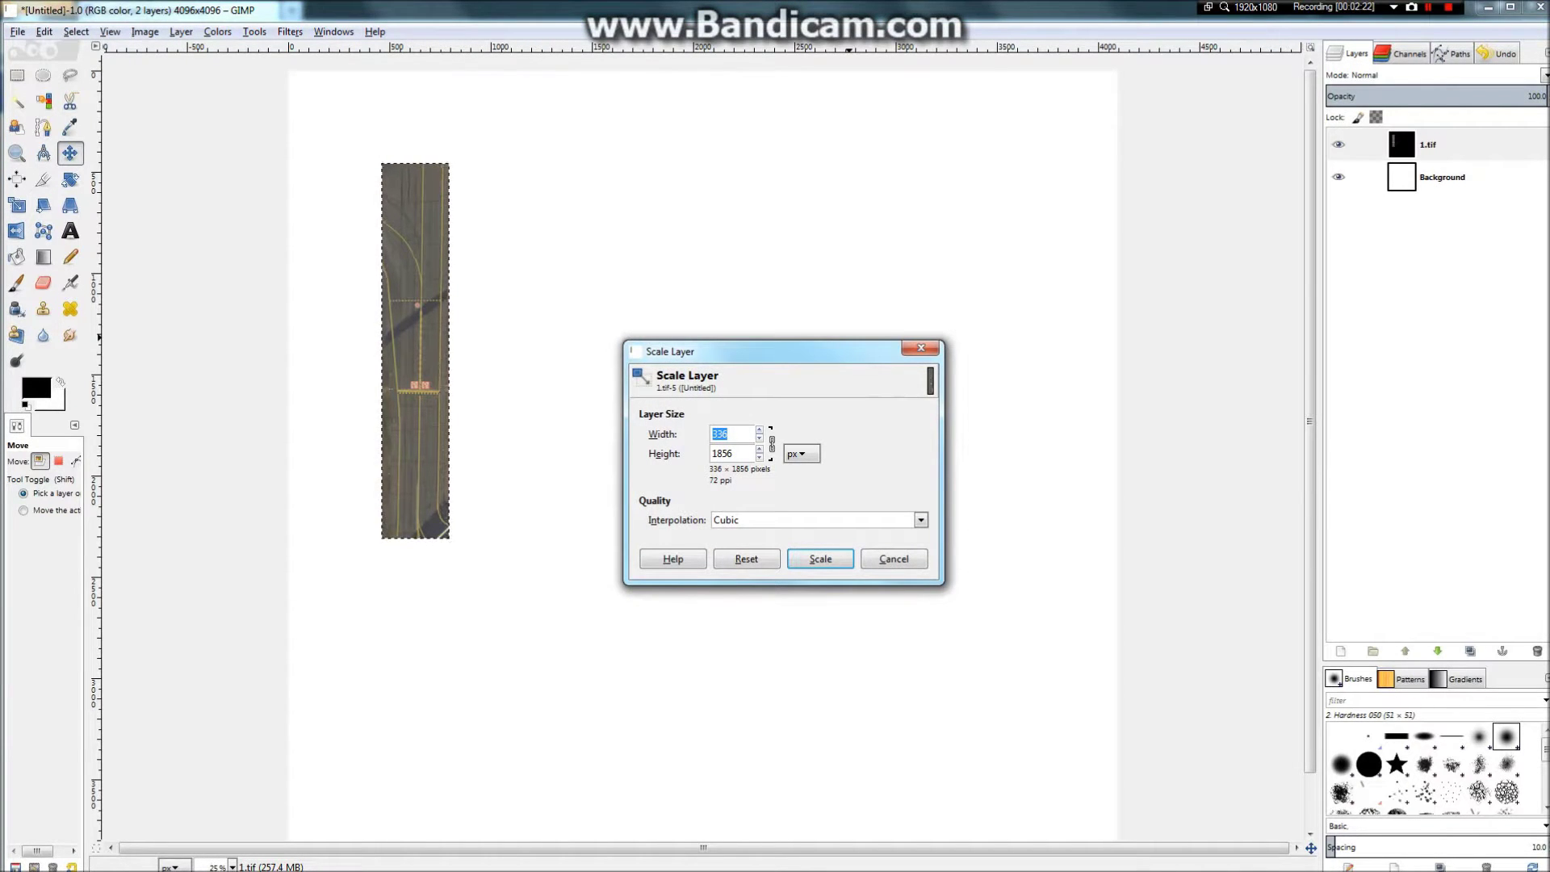
key(Tab)
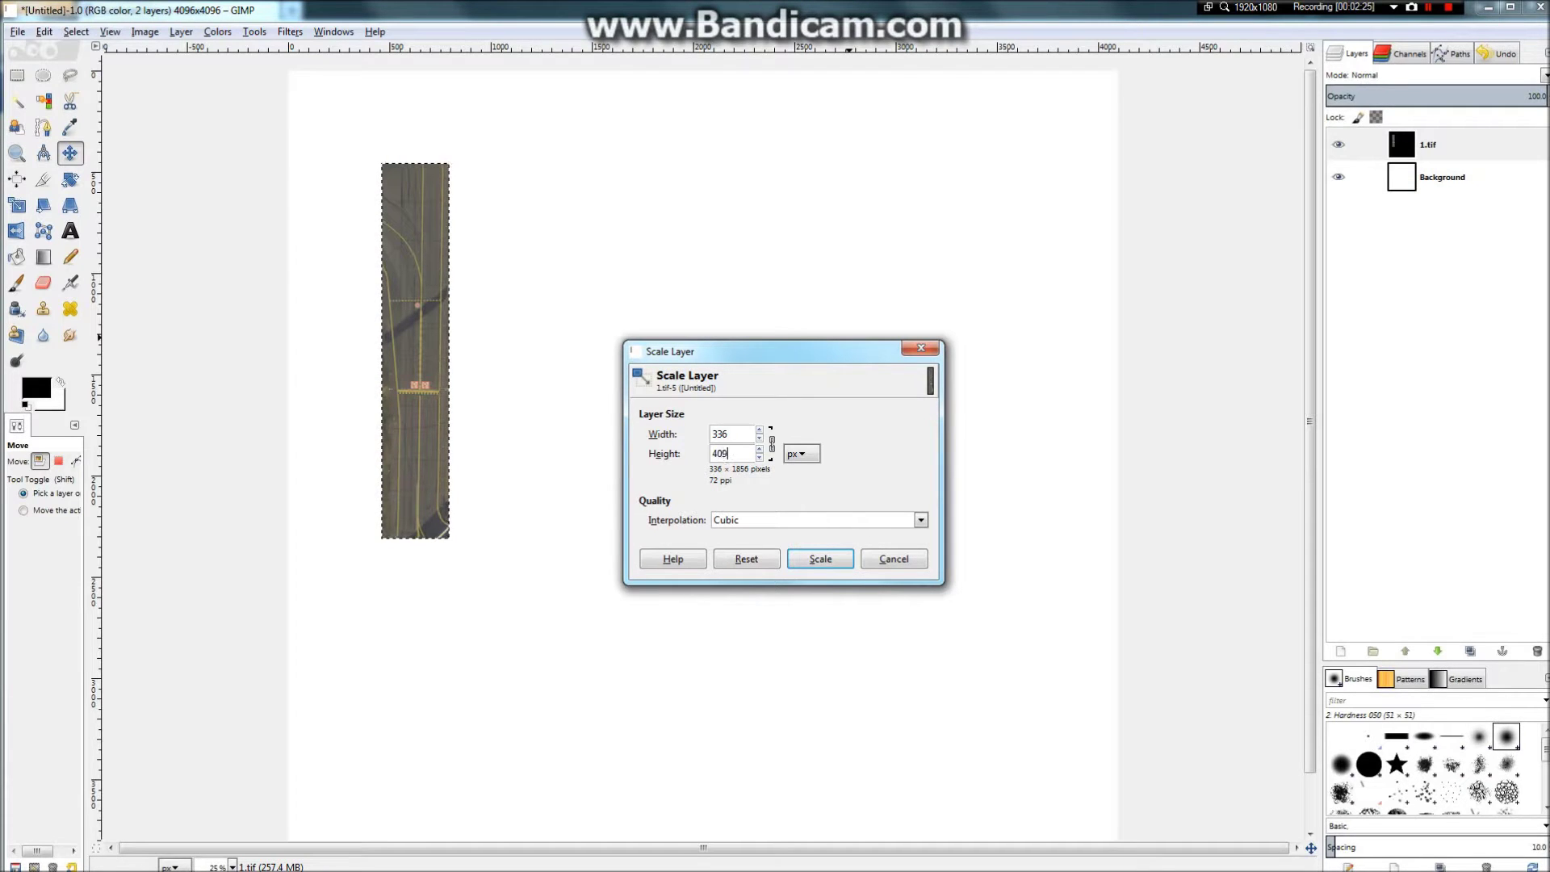
text(4096)
click(820, 559)
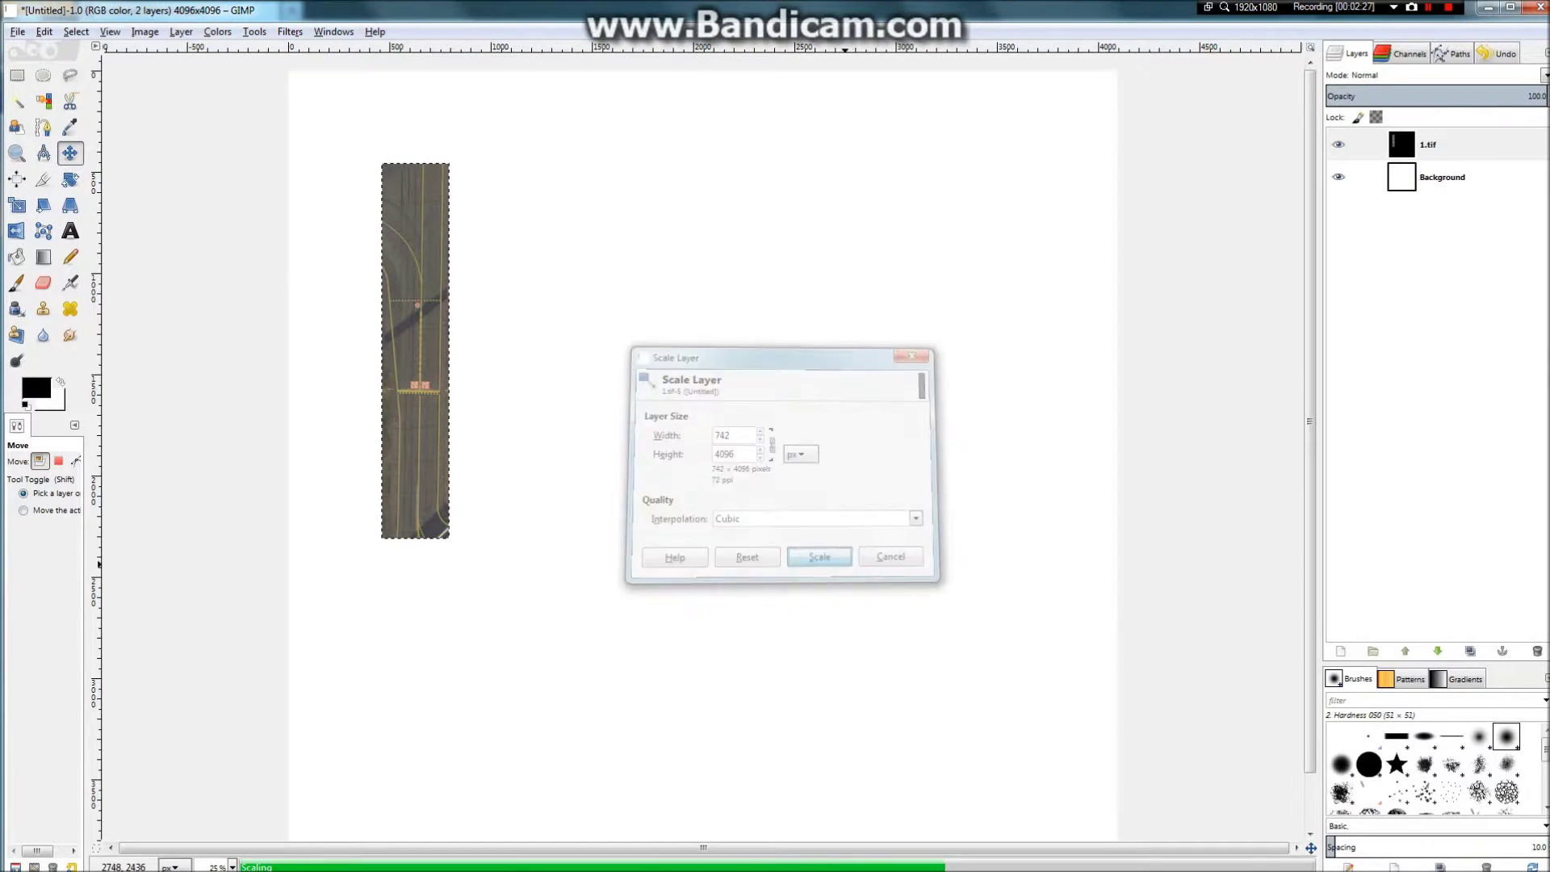
Step: Move the taxiway strip layer down and slightly left, close to the canvas's lower-left corner
click(75, 461)
scroll(603, 473, down, 2)
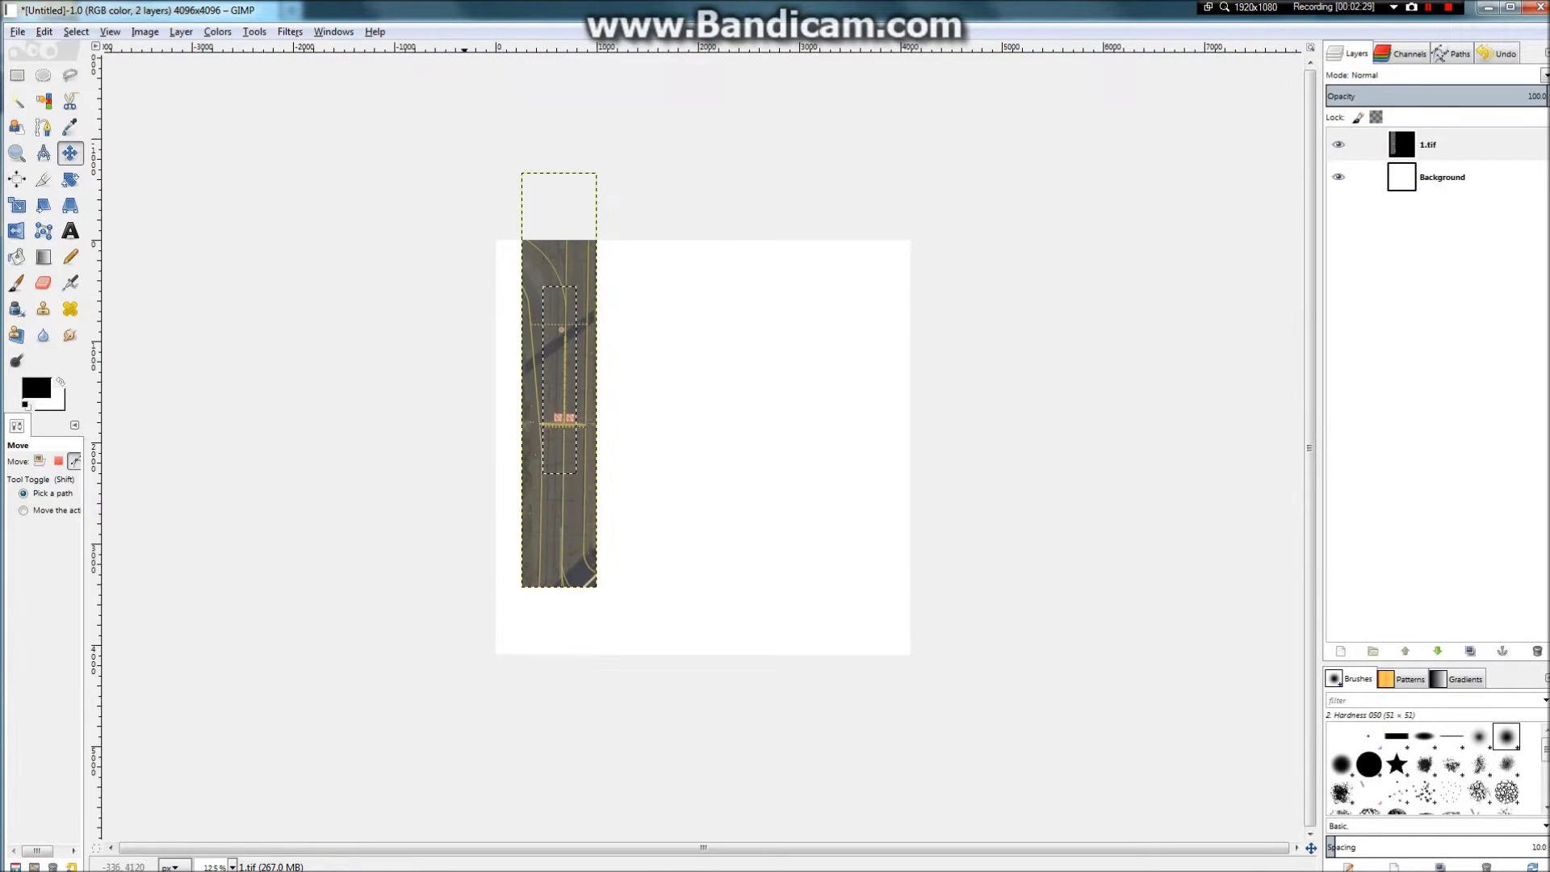
scroll(256, 761, up, 6)
scroll(295, 702, down, 3)
scroll(428, 664, up, 2)
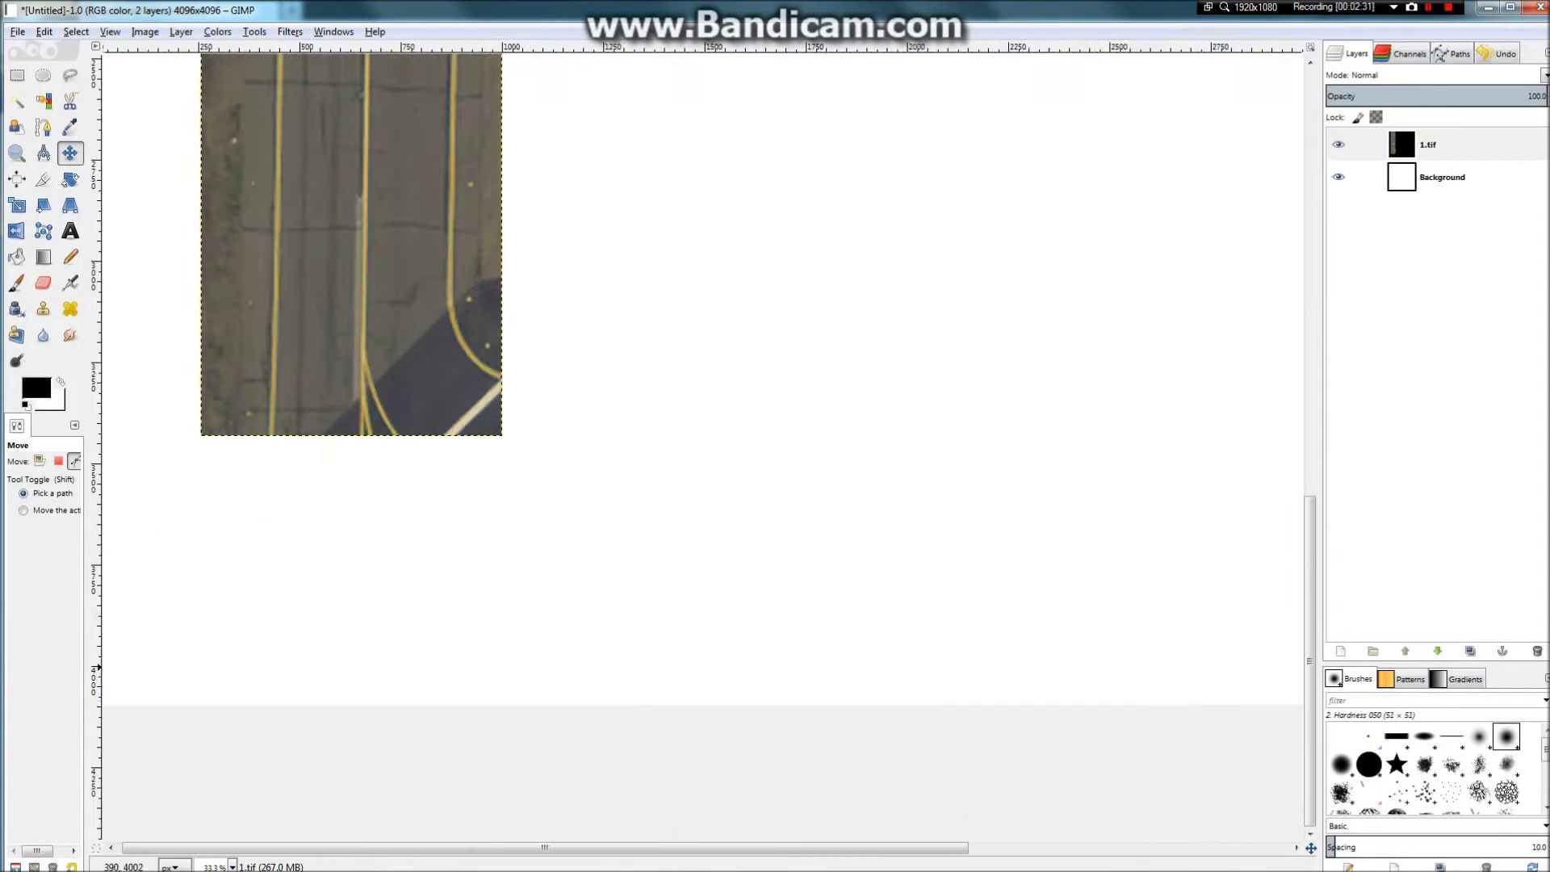
scroll(215, 649, down, 2)
click(40, 461)
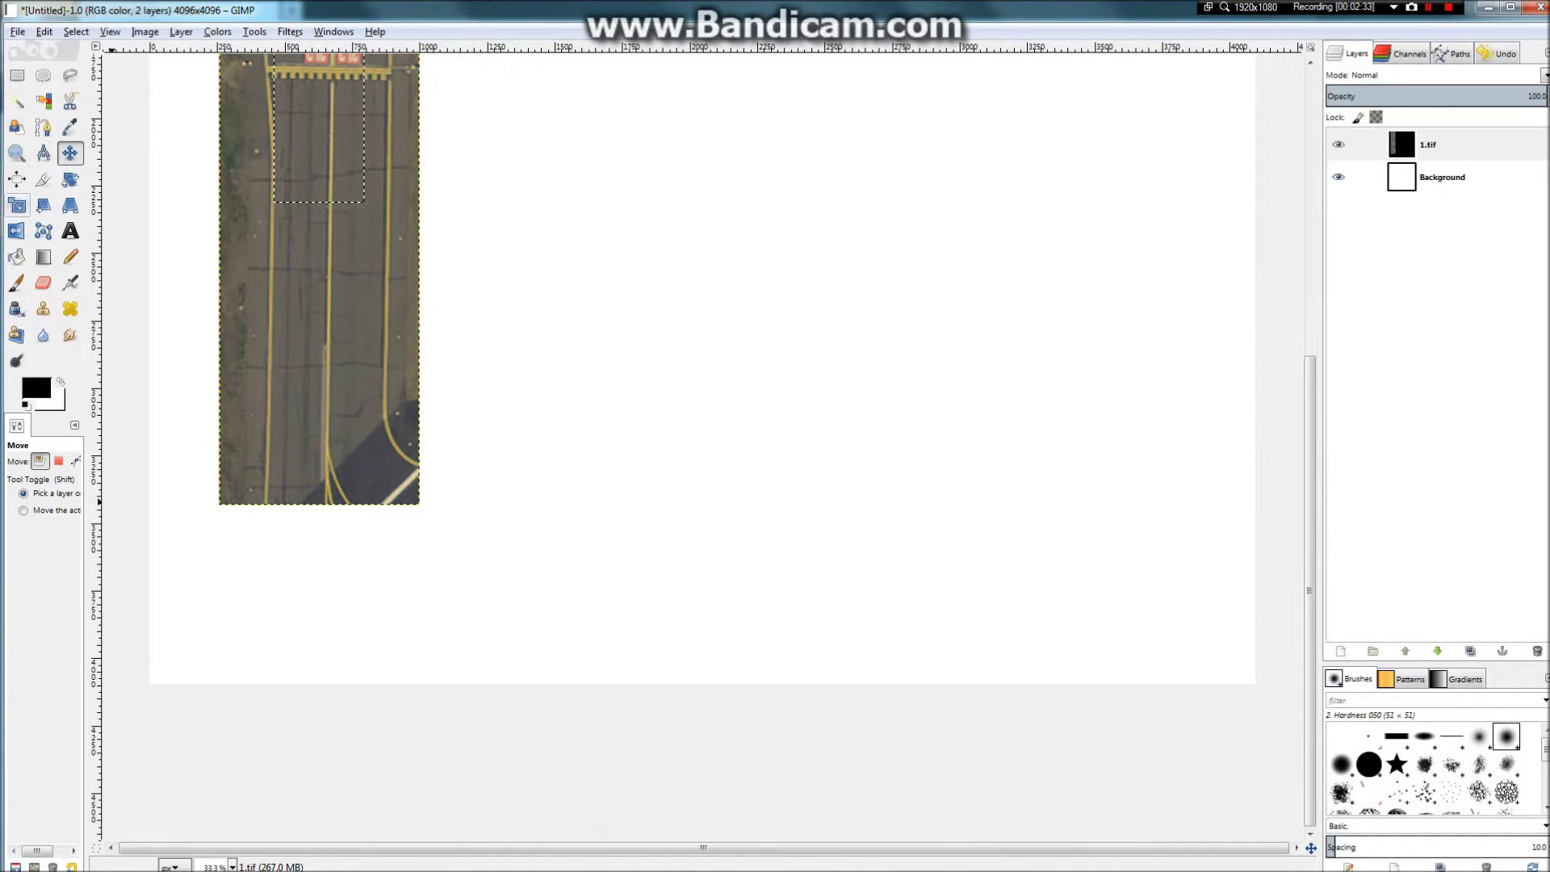
drag(310, 460, 269, 608)
Step: Align the strip layer's lower-left corner precisely with the canvas's lower-left corner
scroll(188, 672, up, 1)
scroll(191, 669, up, 4)
scroll(751, 311, down, 2)
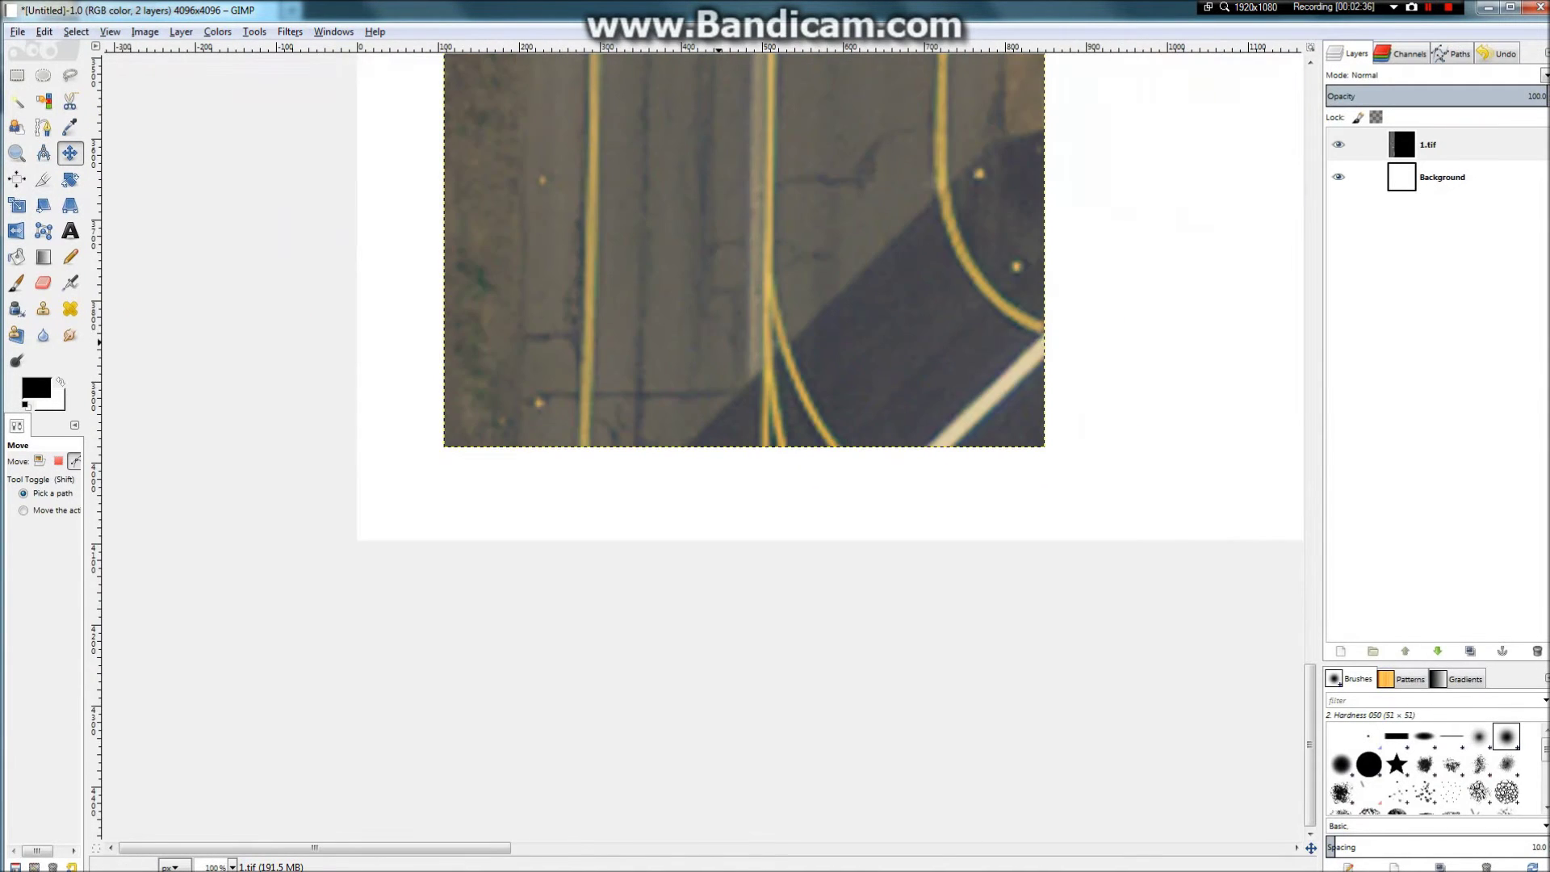
scroll(417, 520, up, 6)
scroll(401, 501, down, 2)
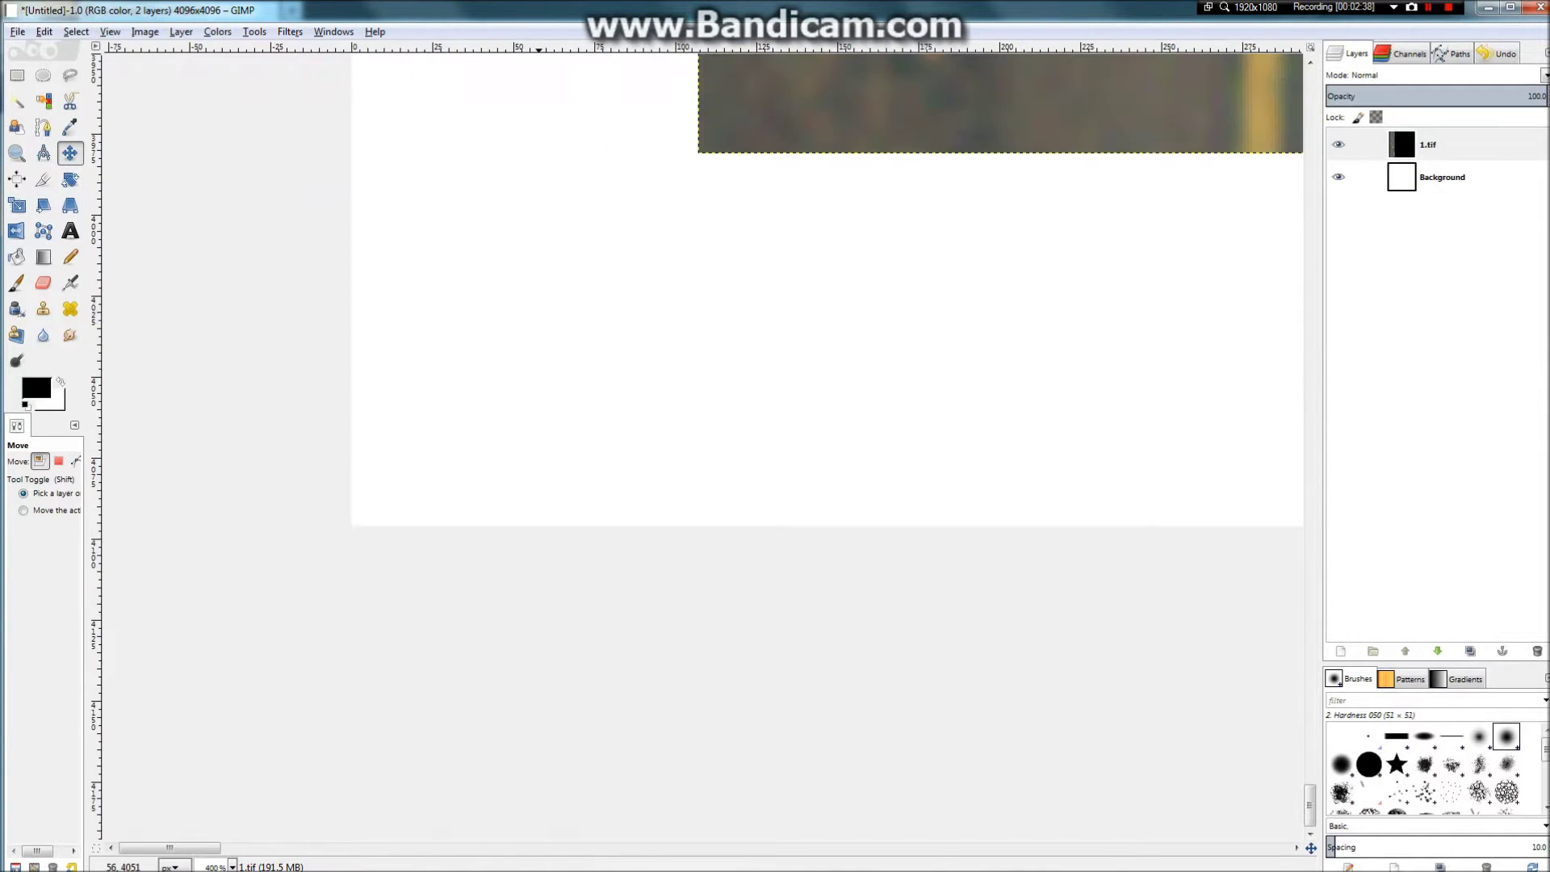
drag(771, 105, 432, 475)
scroll(369, 524, up, 4)
scroll(274, 516, up, 4)
drag(525, 494, 426, 555)
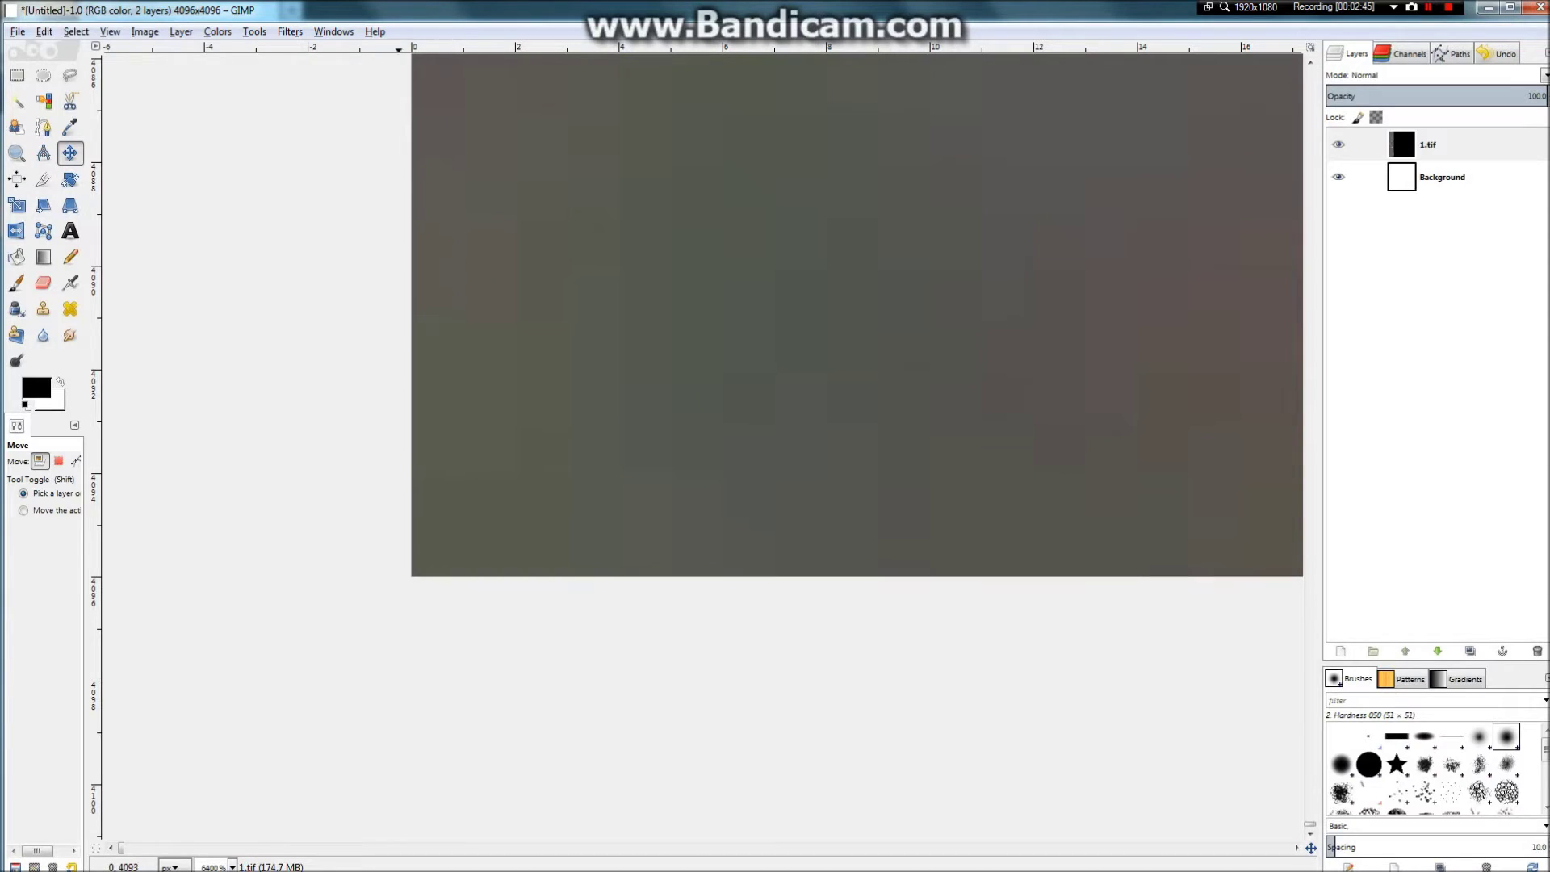
Step: Place a horizontal guide along the canvas's bottom edge and a vertical guide along its left edge
drag(354, 47, 359, 580)
drag(96, 565, 412, 565)
scroll(469, 598, down, 16)
Step: Examine the taxiway strip's markings, pavement cracks and edges at several places, both up close and from farther out
scroll(415, 234, up, 4)
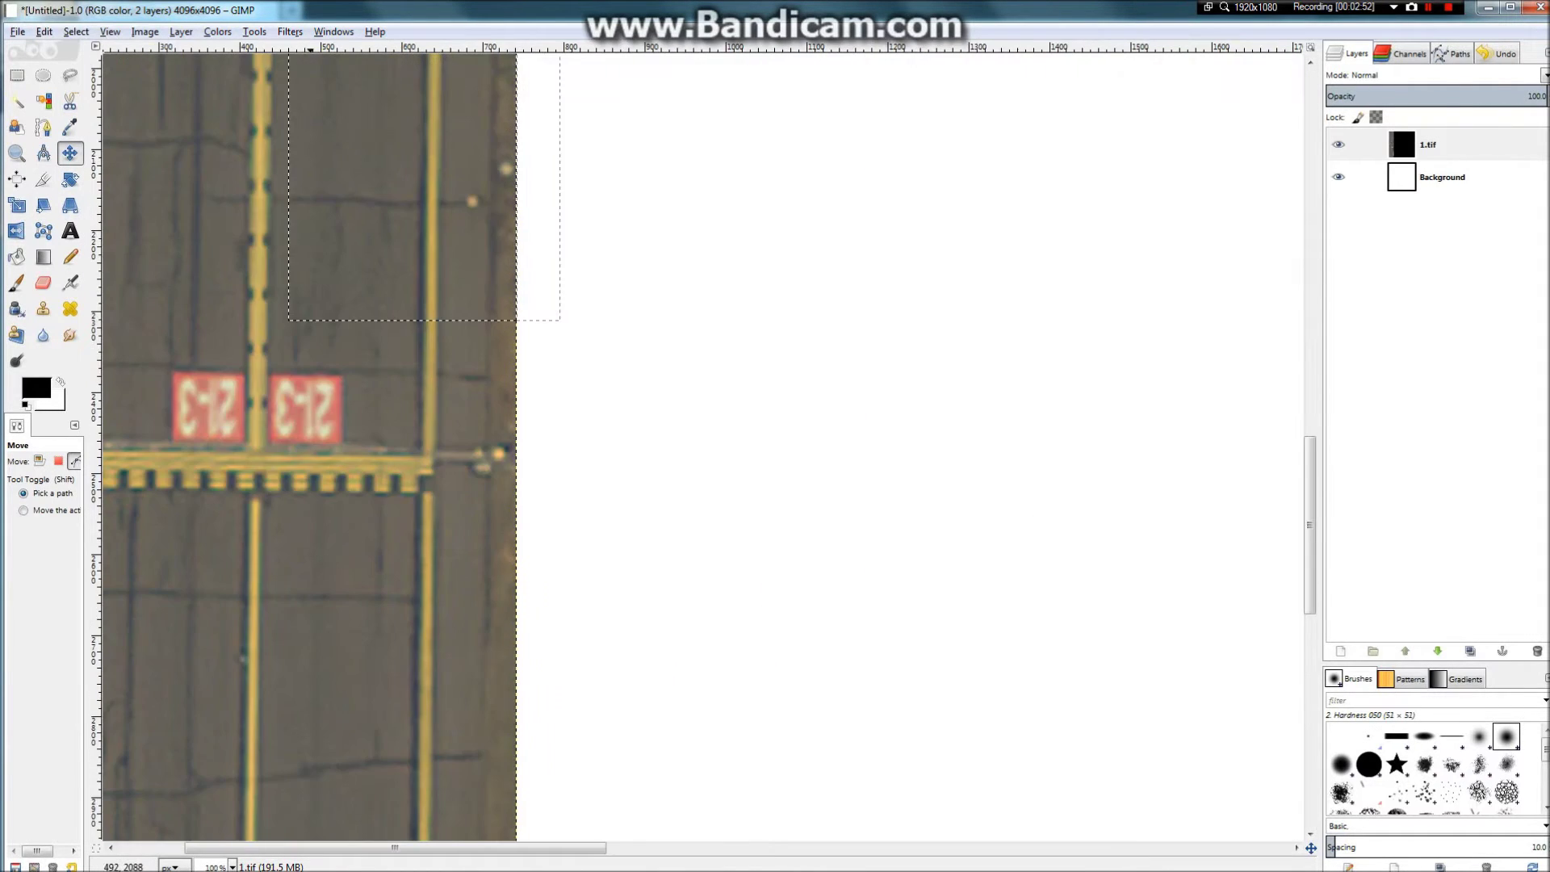
scroll(315, 565, down, 5)
scroll(214, 204, up, 6)
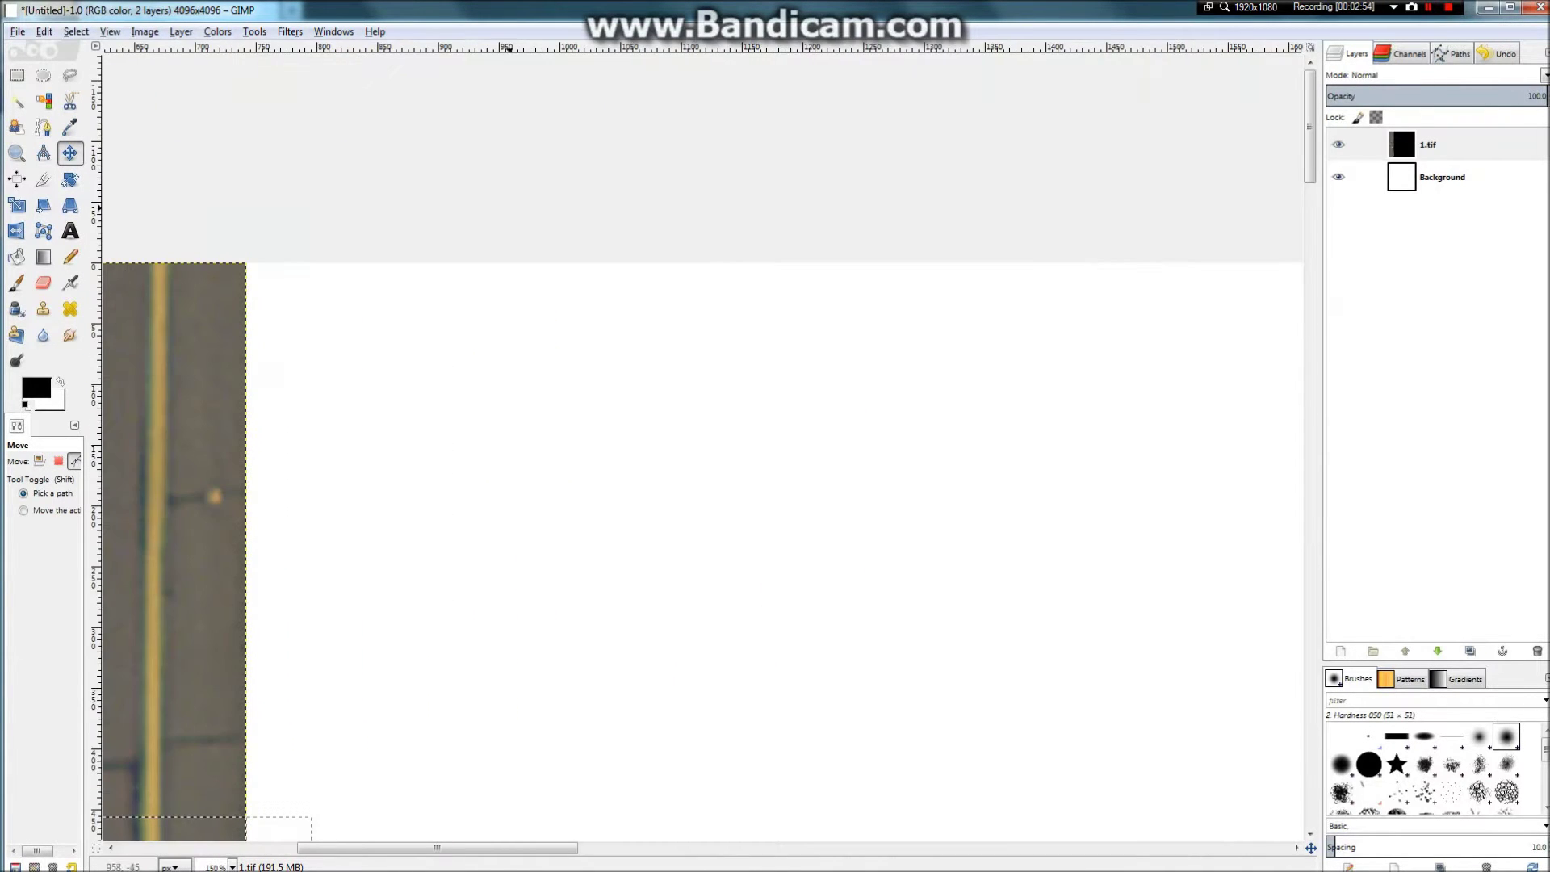
scroll(509, 208, down, 3)
scroll(198, 594, up, 6)
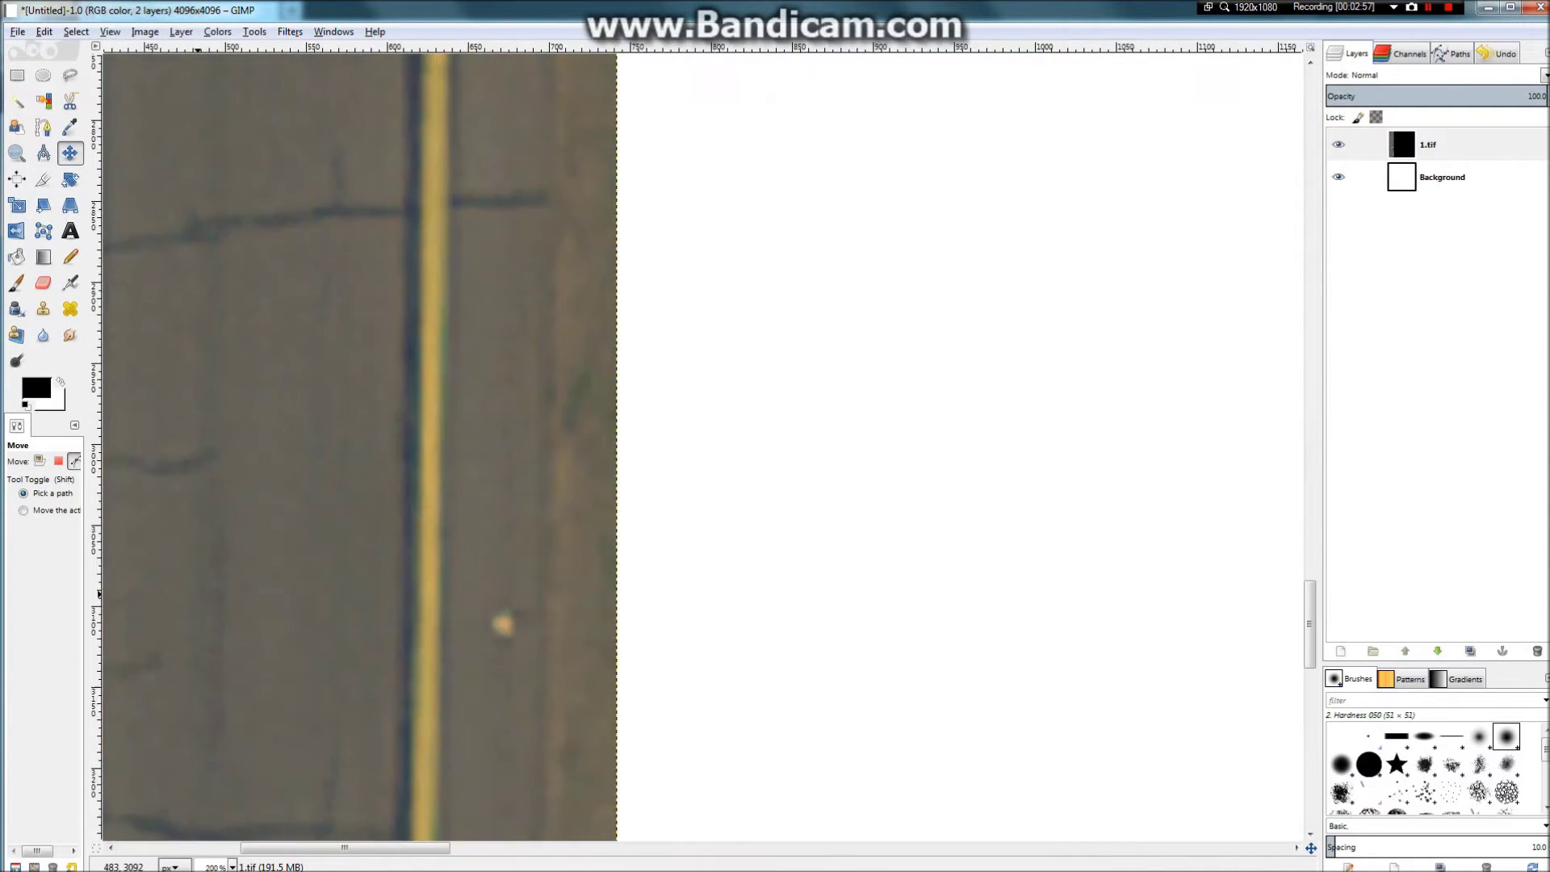
scroll(196, 593, down, 3)
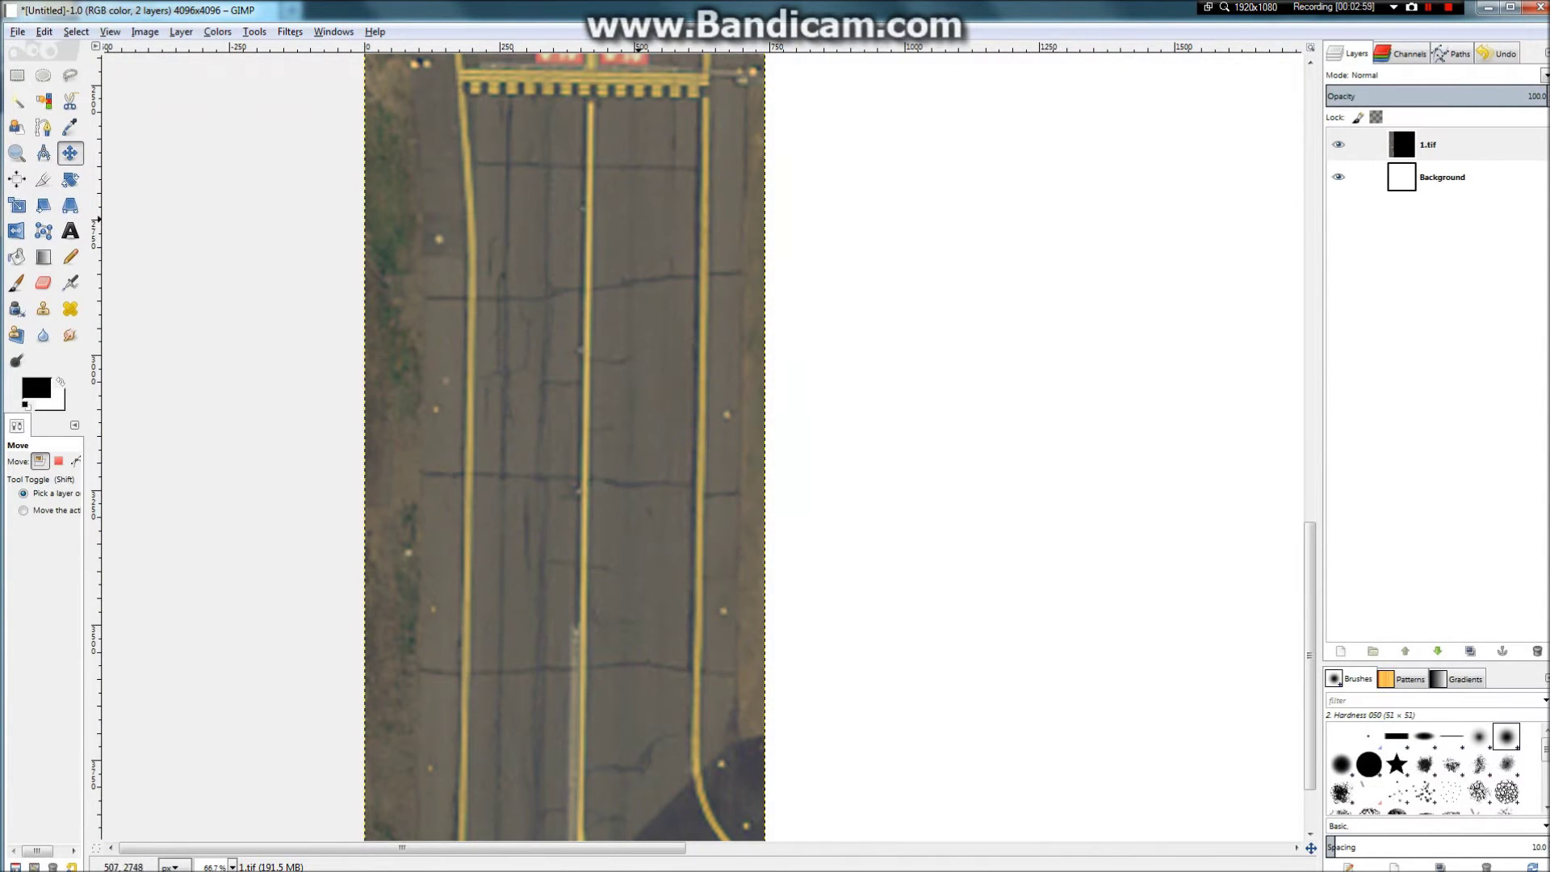
scroll(636, 223, down, 1)
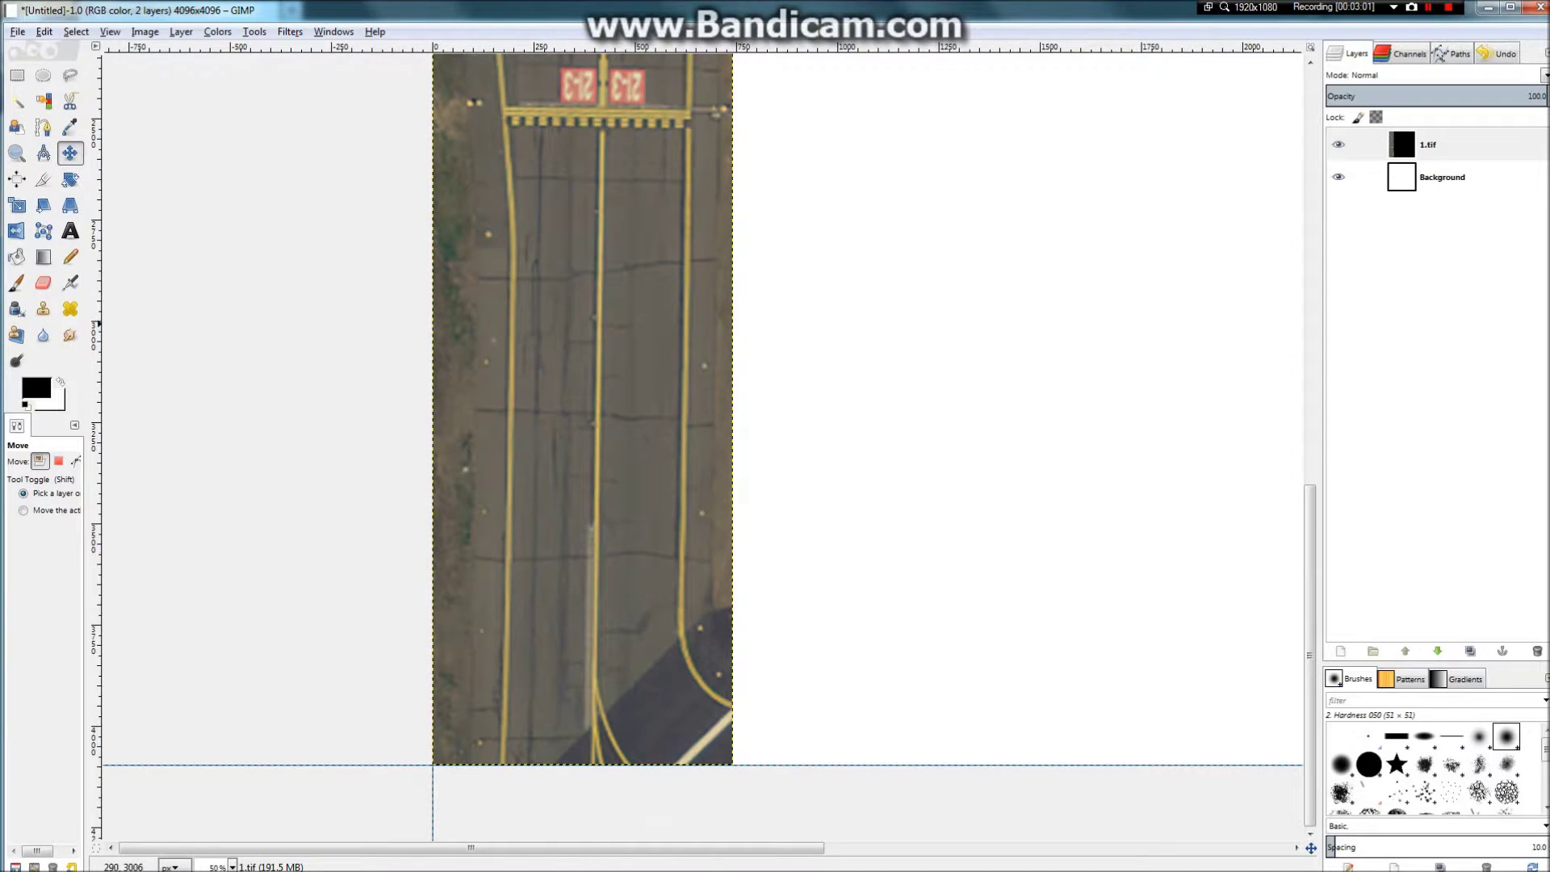
scroll(591, 689, down, 1)
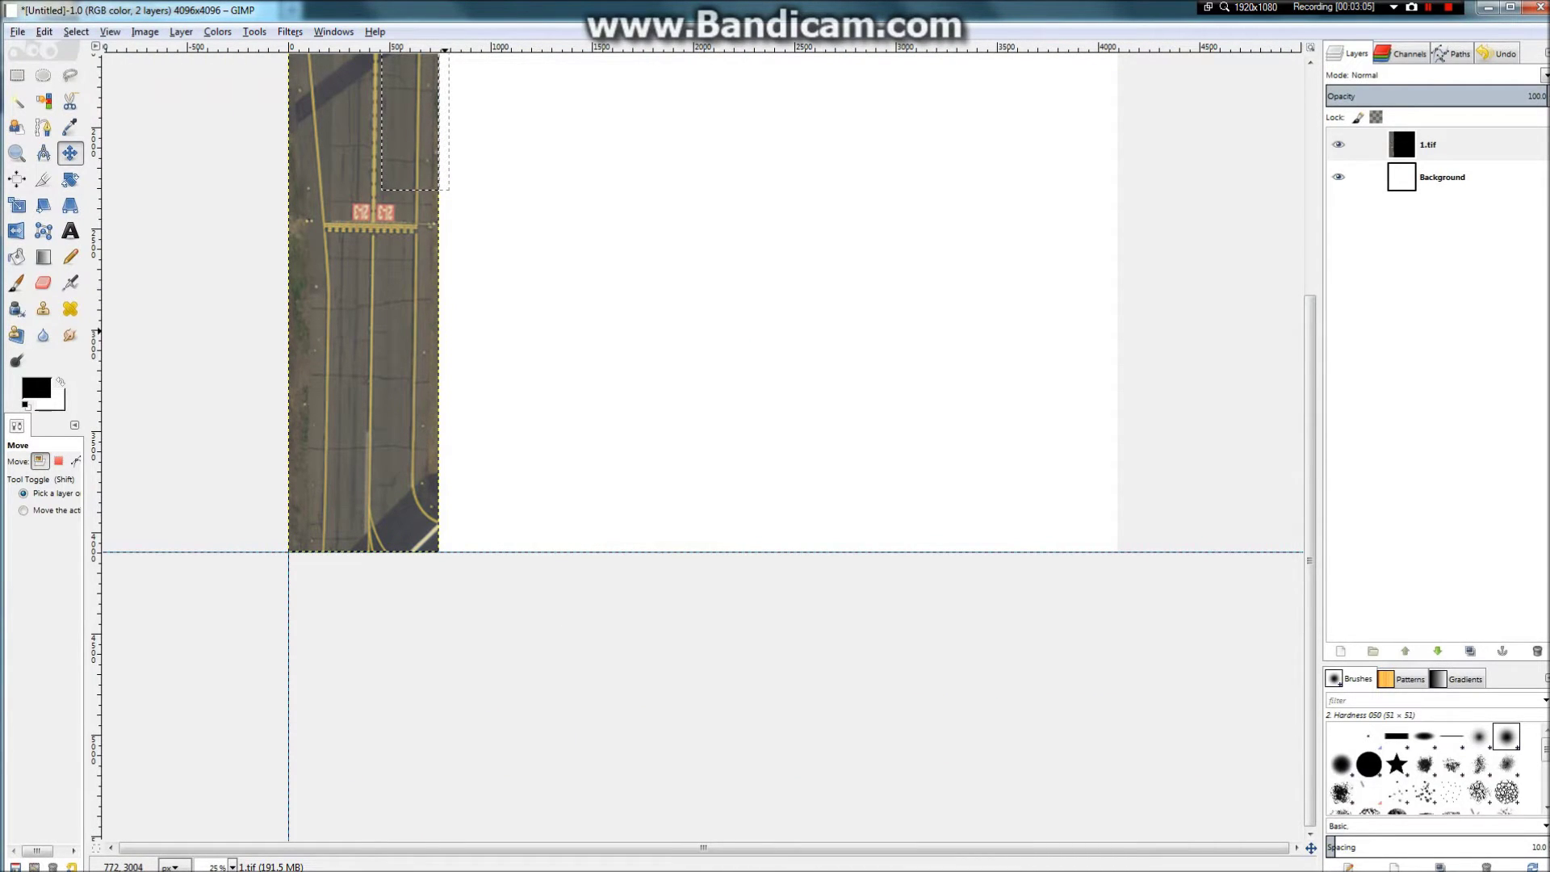
scroll(394, 320, up, 5)
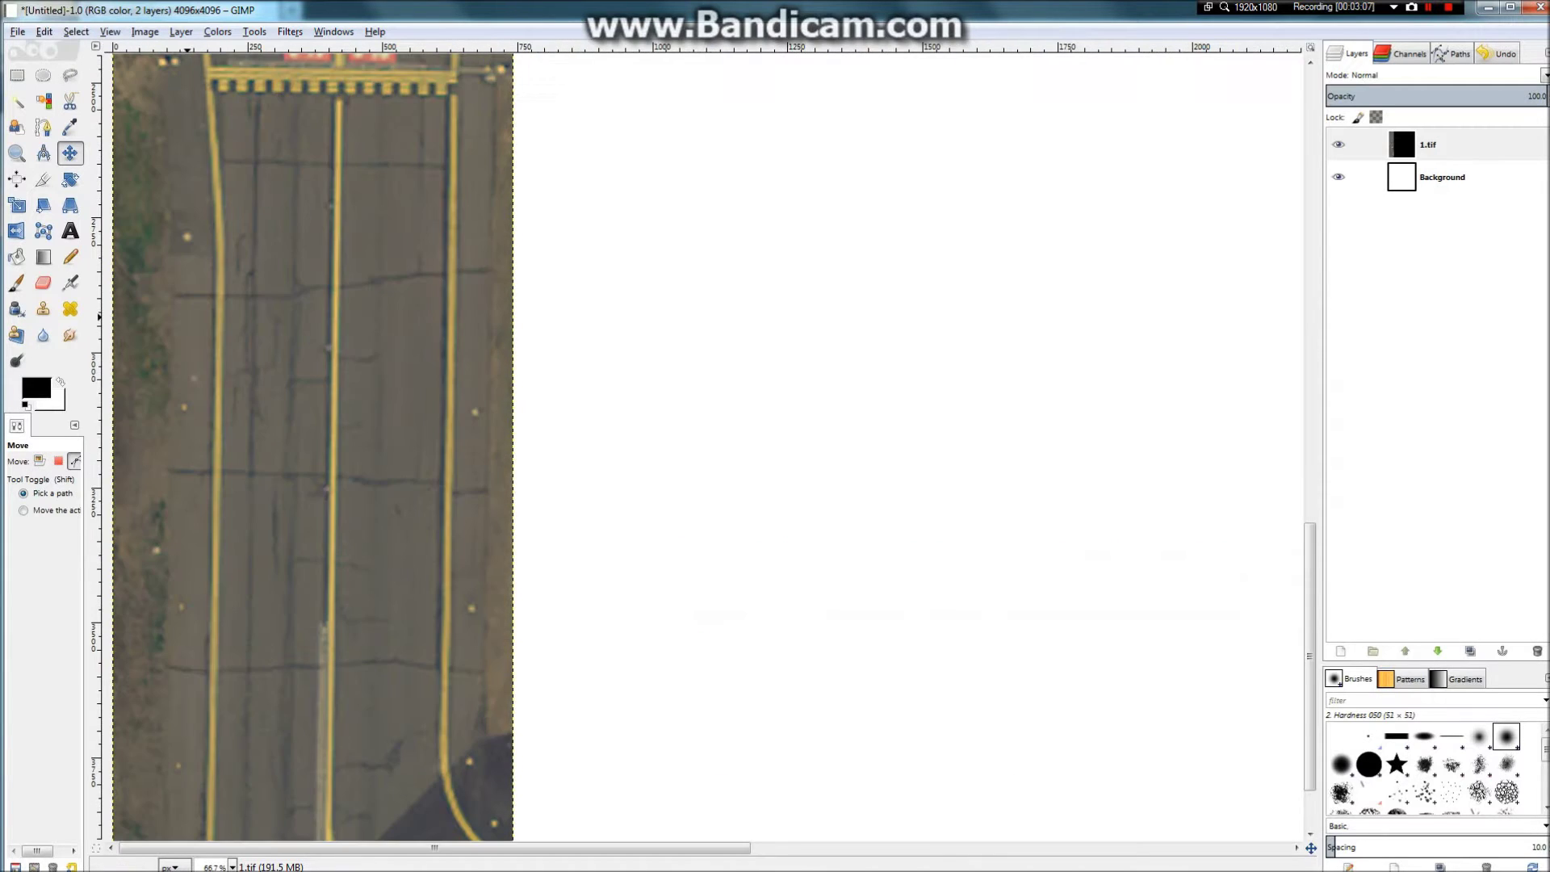
scroll(276, 349, down, 4)
scroll(228, 217, up, 3)
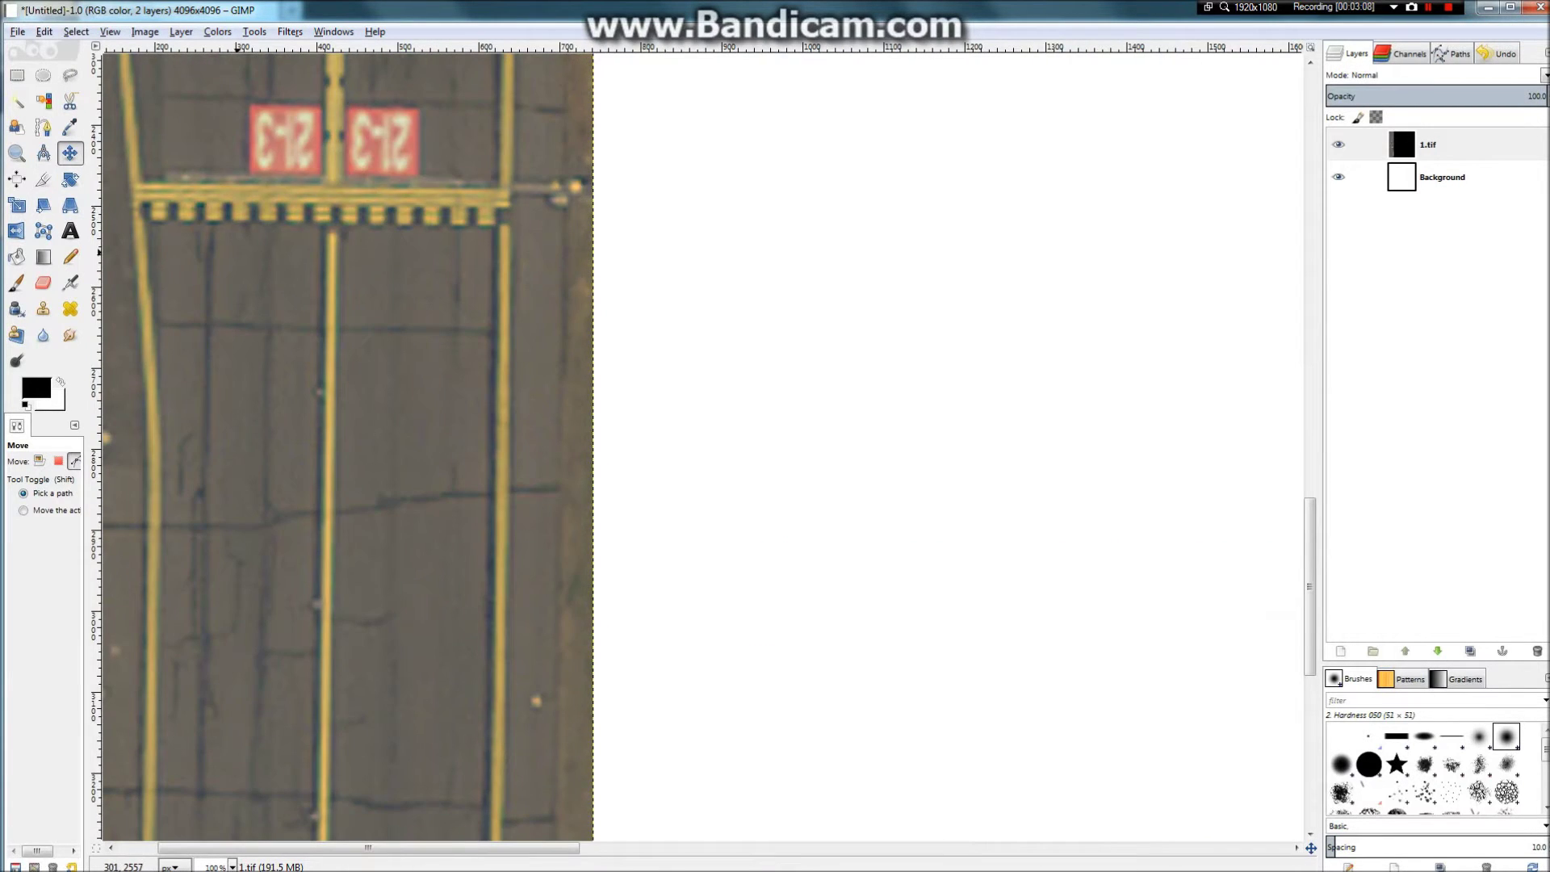
scroll(234, 259, down, 3)
scroll(268, 88, up, 4)
scroll(392, 242, down, 3)
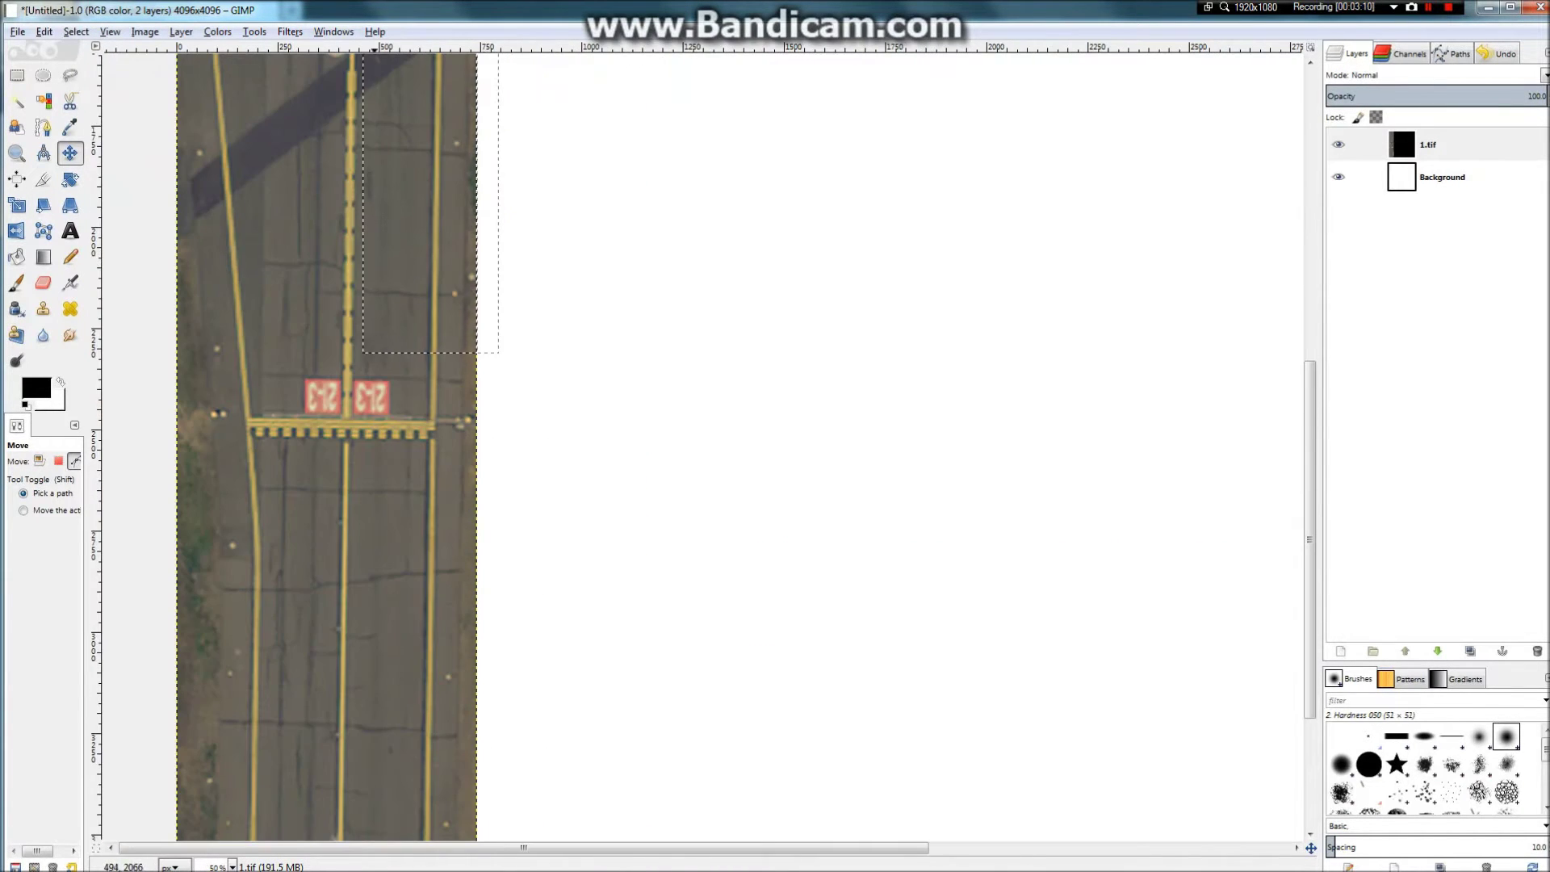
Step: Clear the leftover rectangular selection using Rectangle Select
key(r)
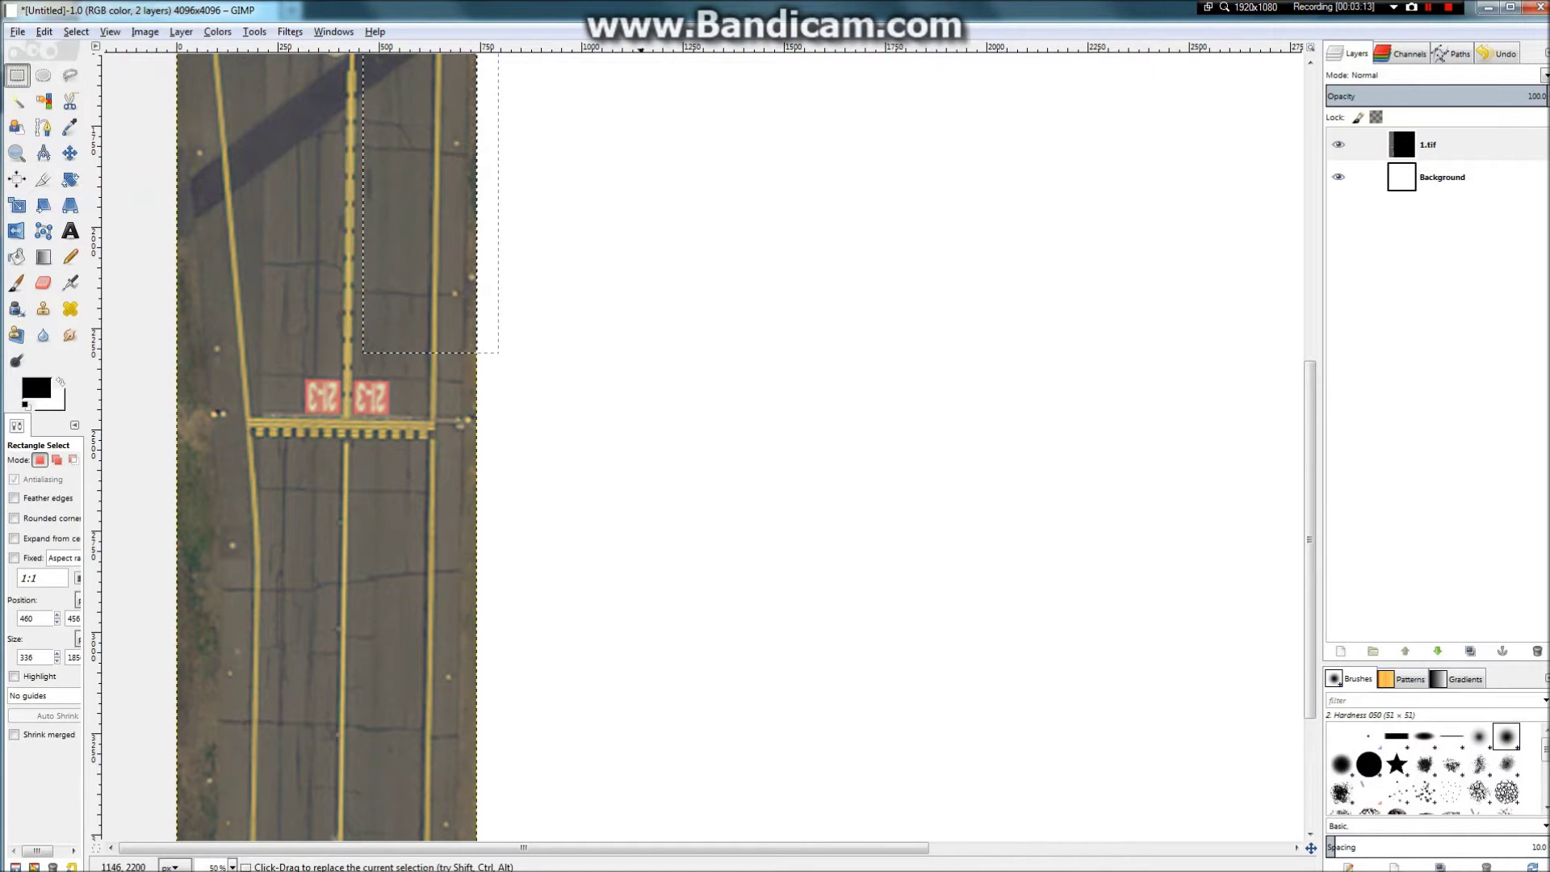
click(641, 307)
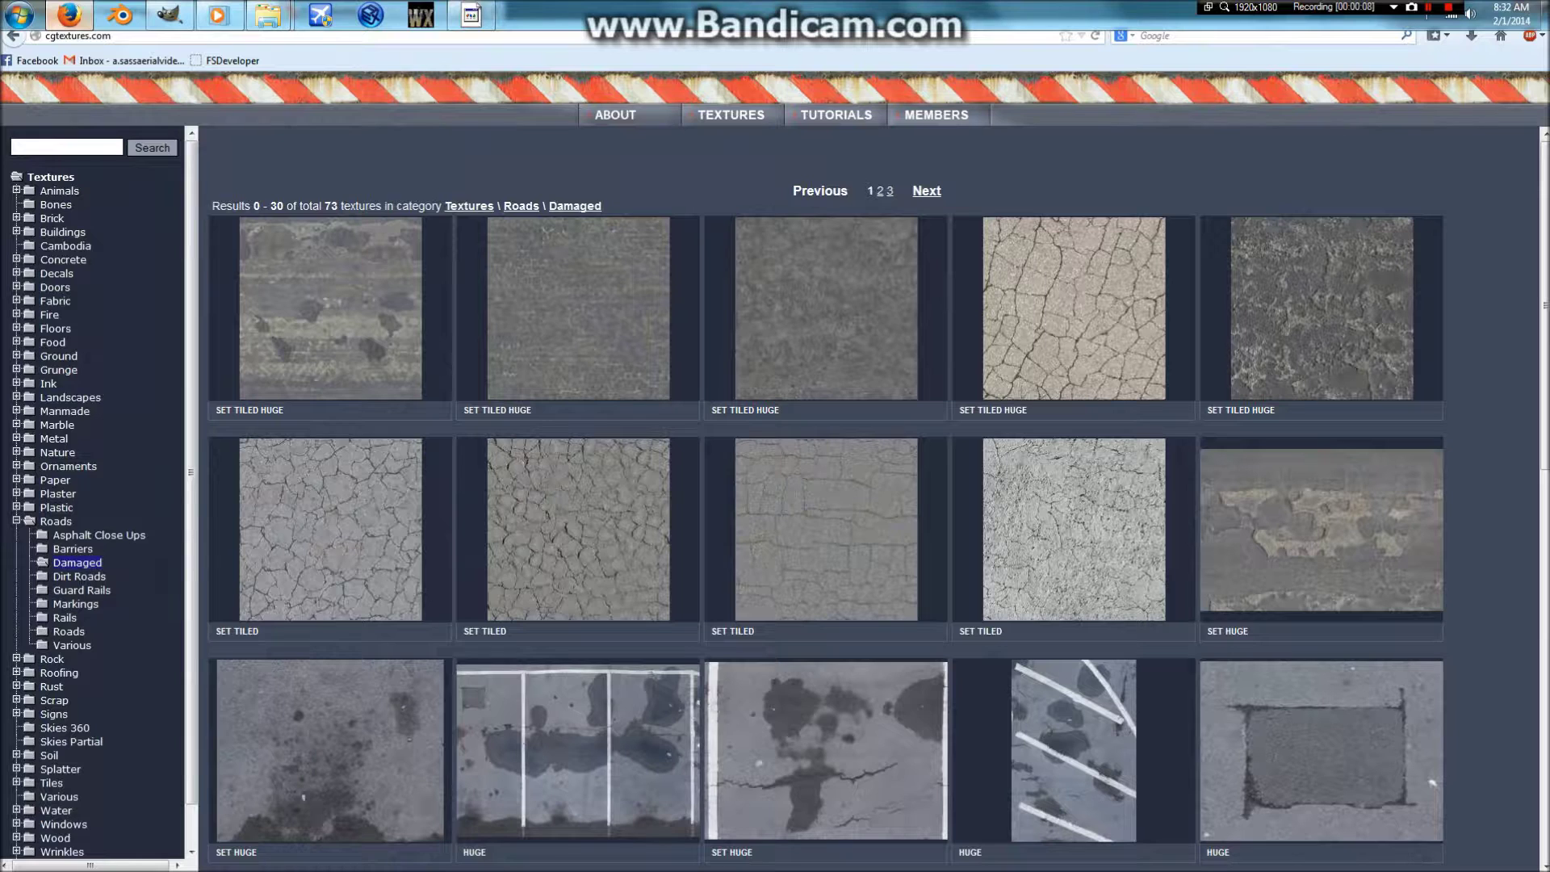
Step: Switch to Firefox and look through the first and second pages of damaged road textures on CGTextures
scroll(824, 485, down, 10)
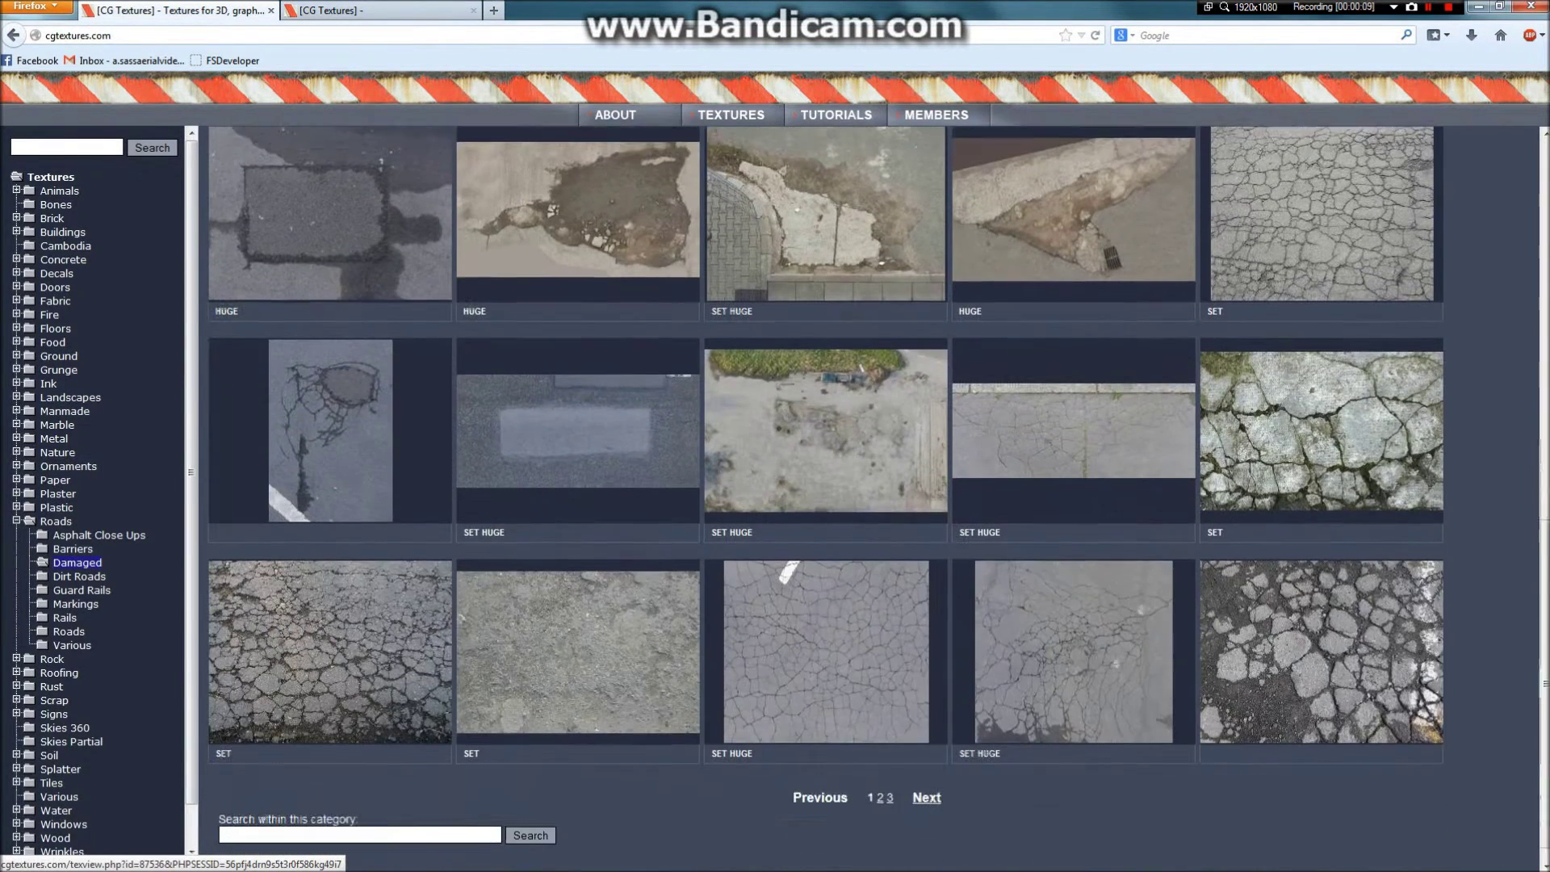
scroll(824, 485, up, 10)
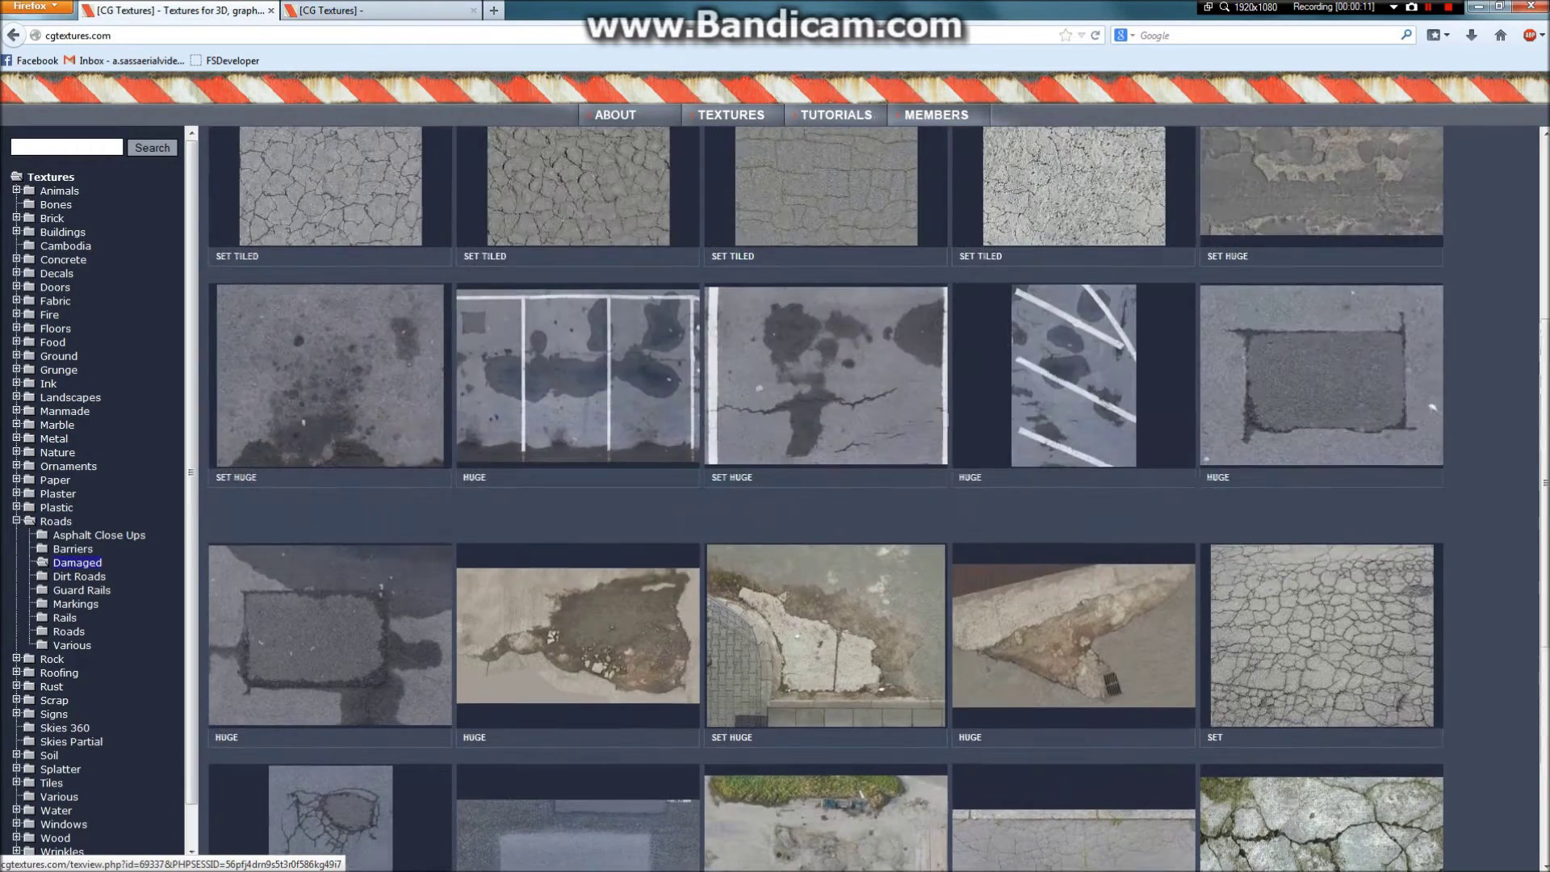
scroll(823, 485, down, 7)
scroll(823, 484, down, 2)
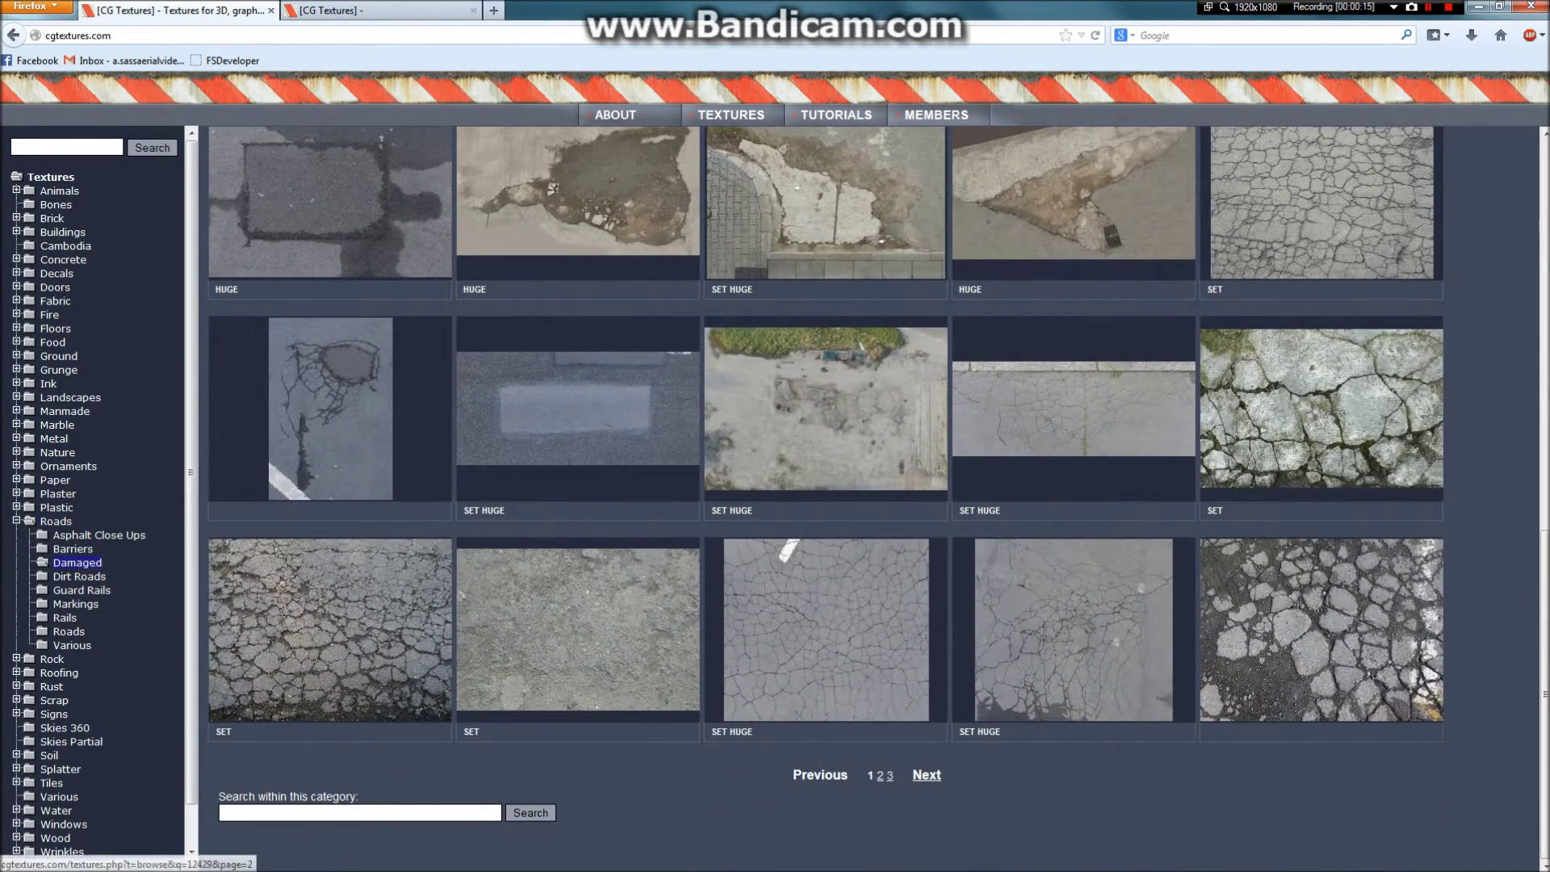
click(927, 775)
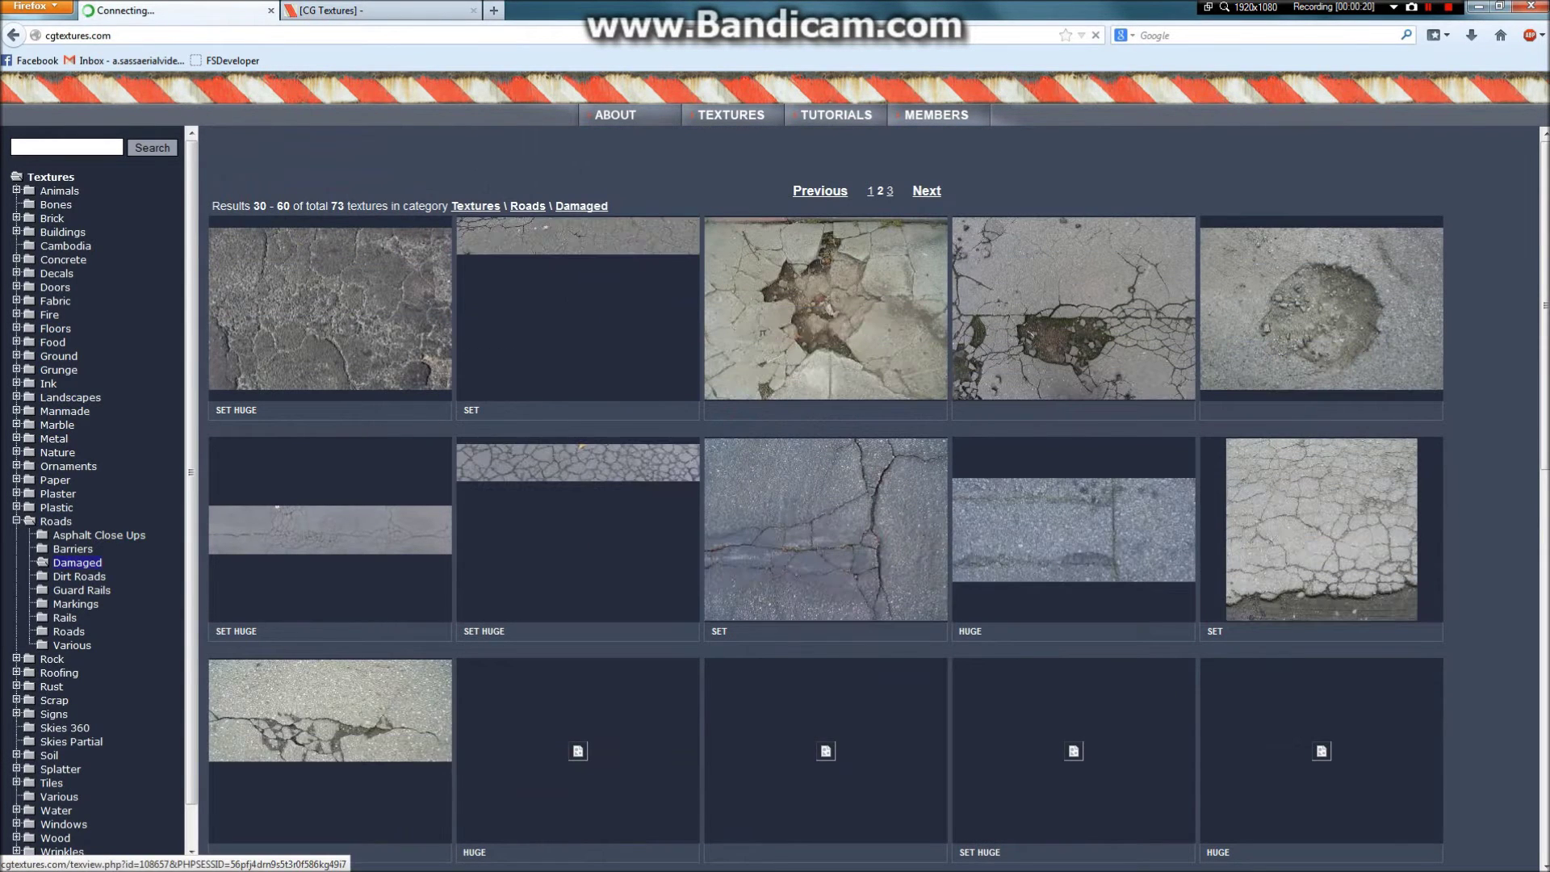
scroll(823, 485, down, 2)
scroll(823, 484, down, 7)
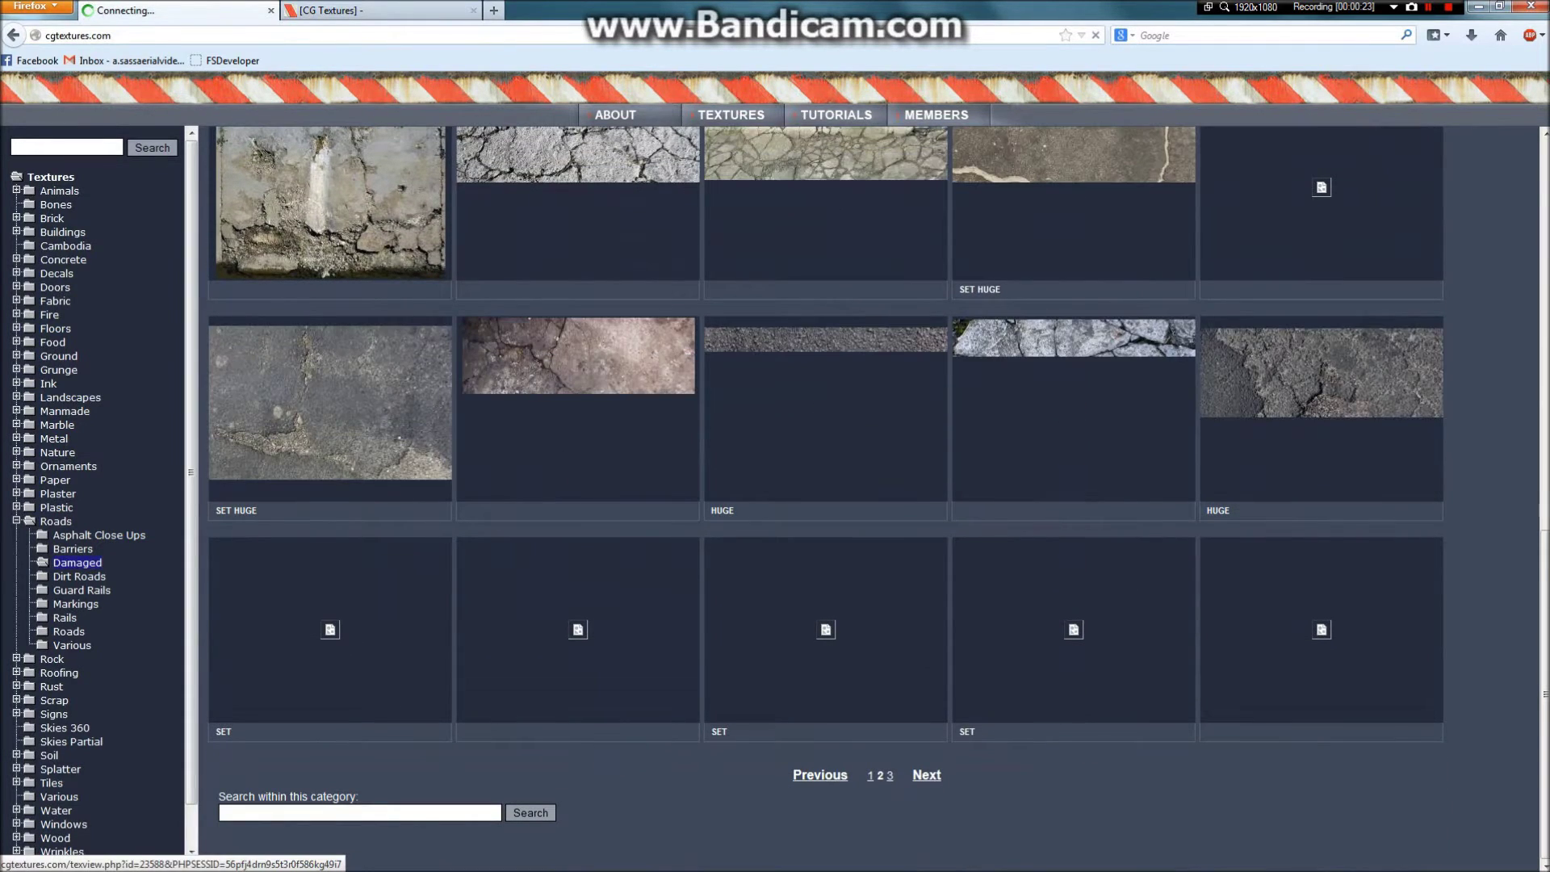
scroll(824, 484, up, 1)
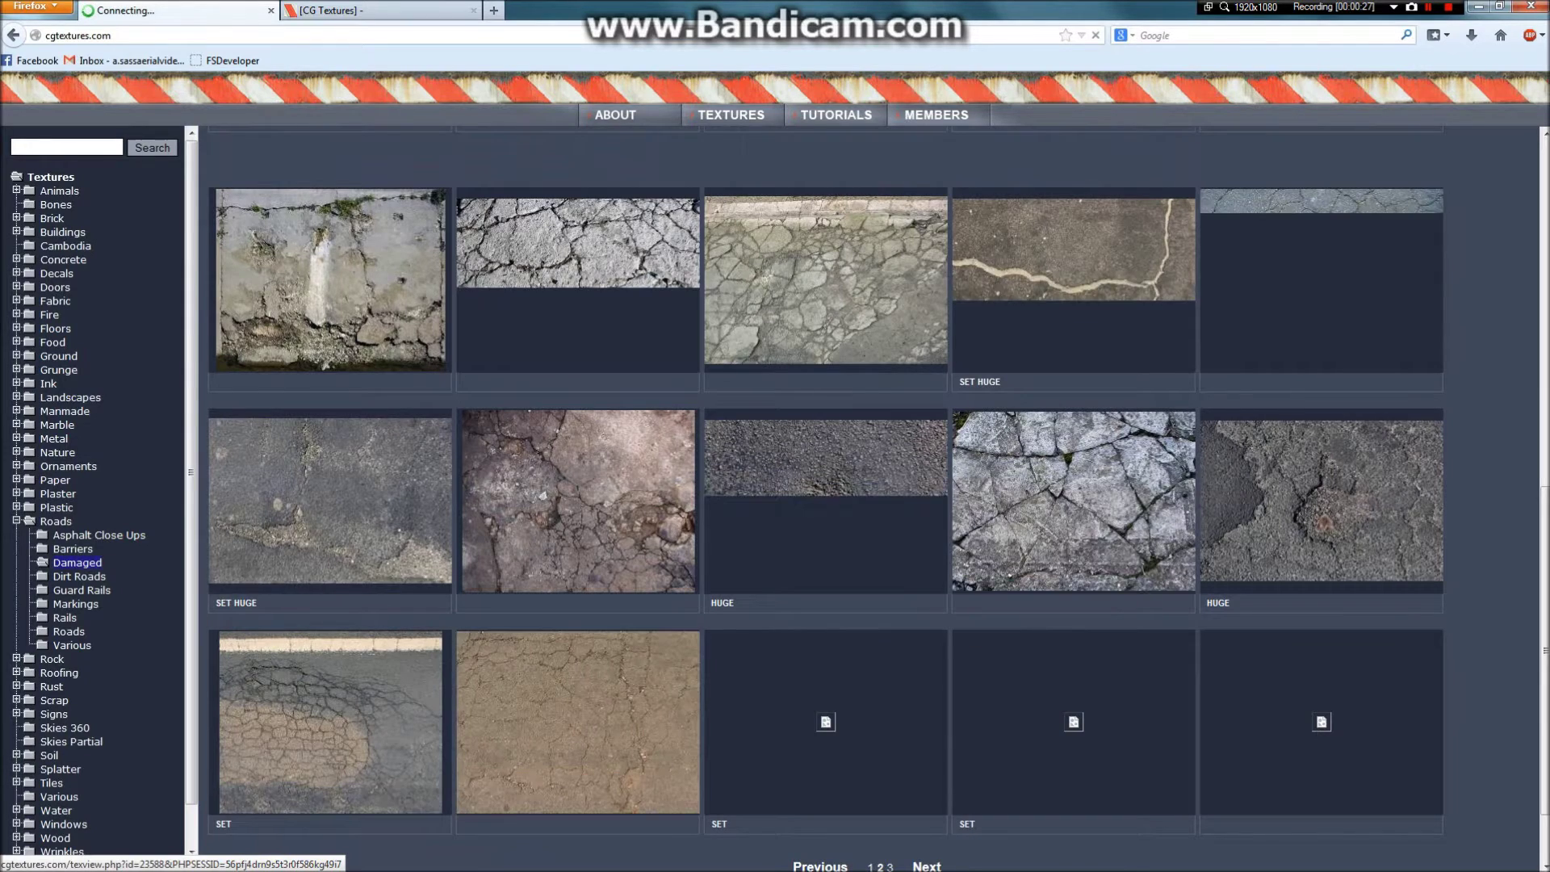
Step: Look through the rest of the second page and the third page of damaged road textures on CGTextures
scroll(824, 484, down, 1)
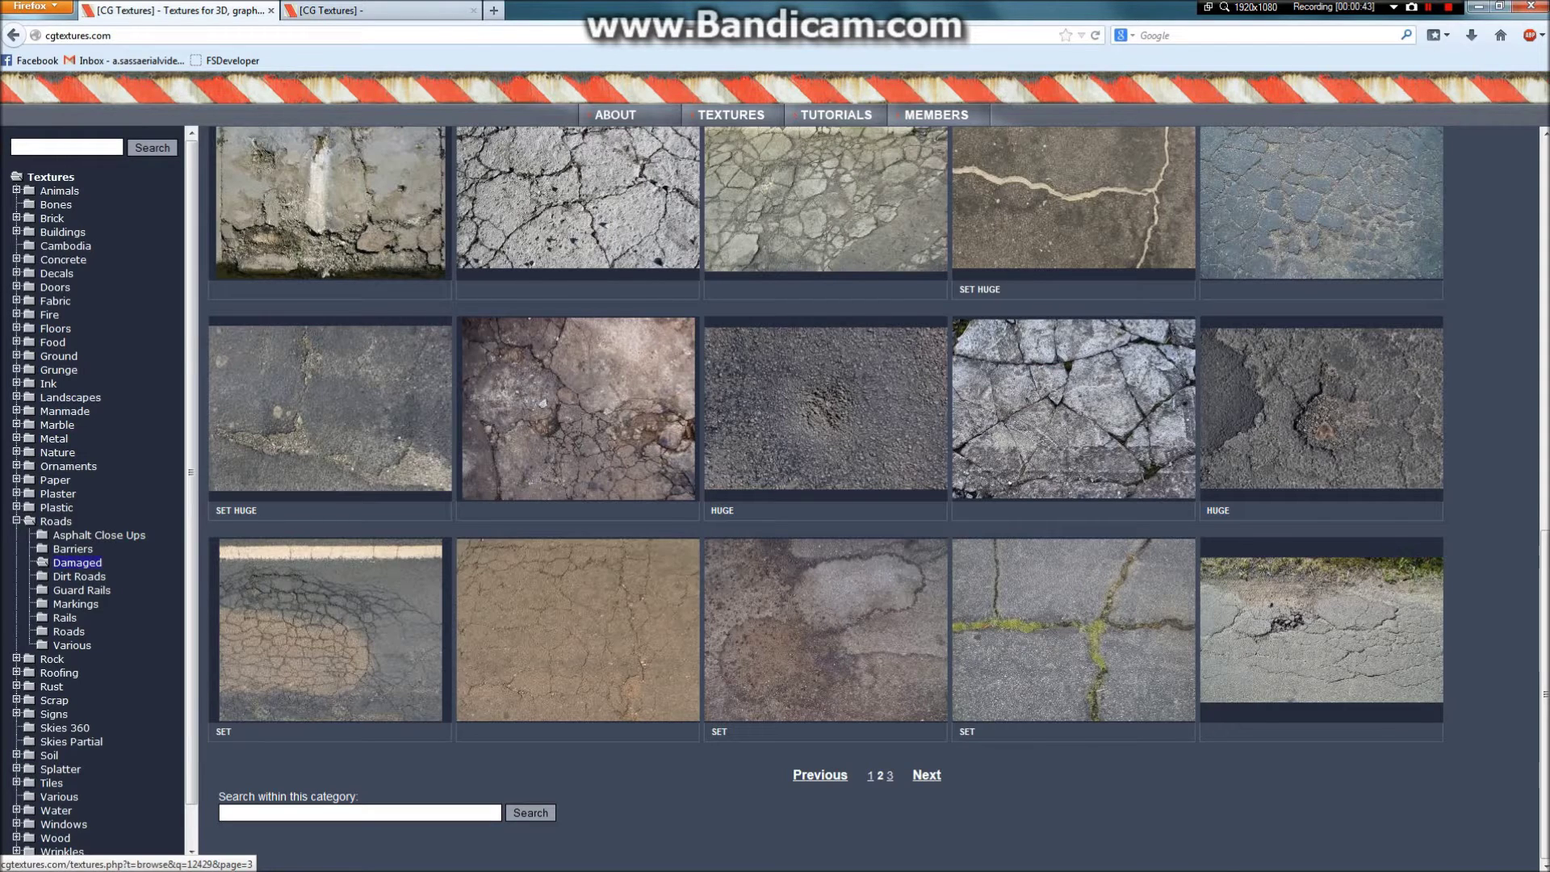
click(927, 776)
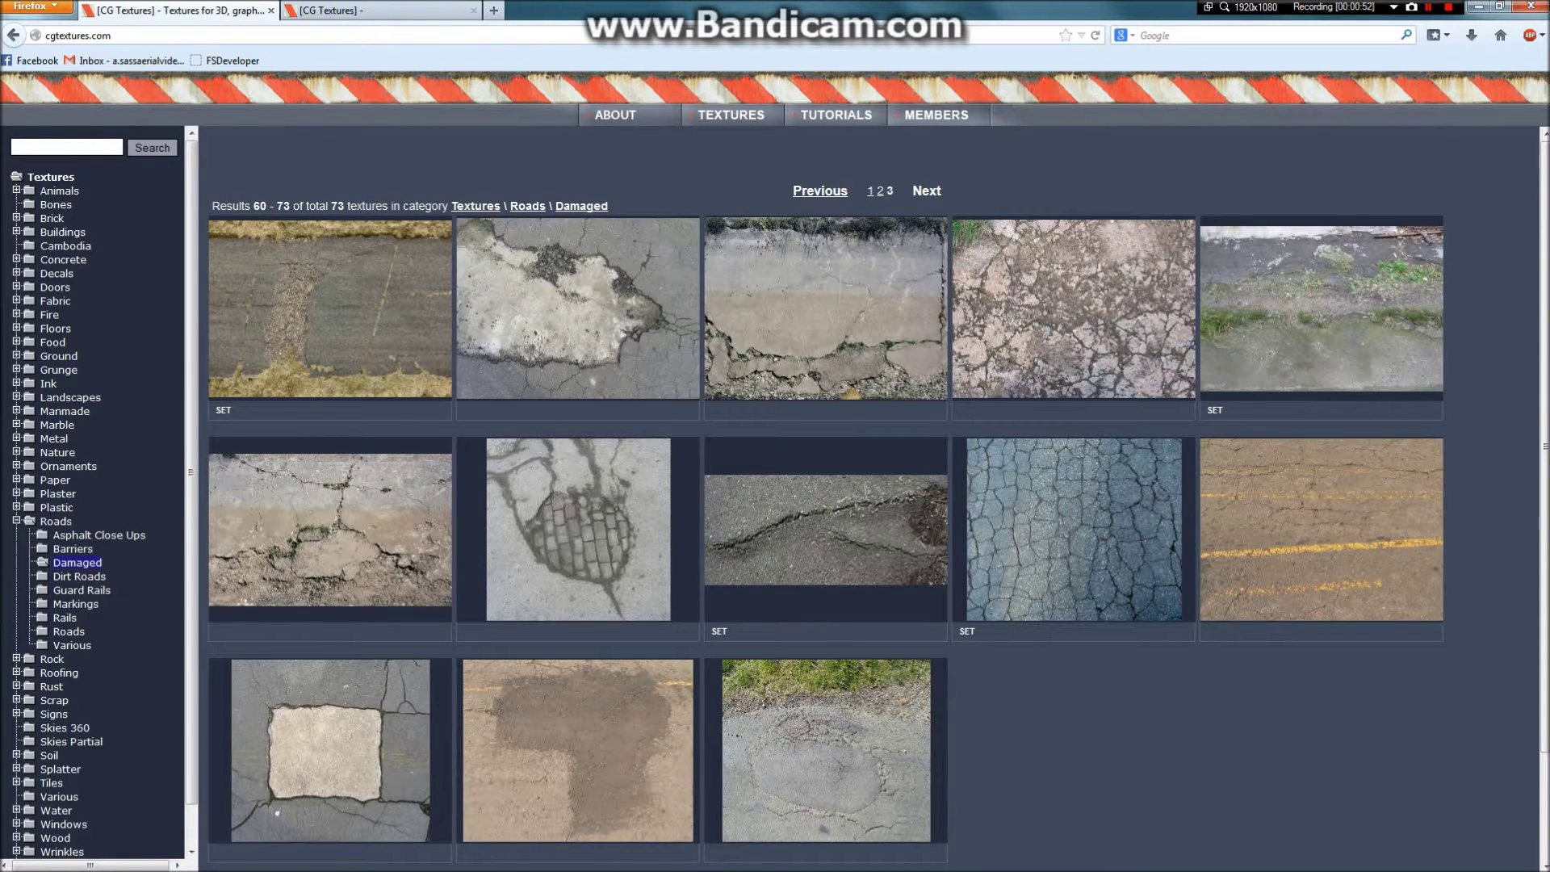
scroll(879, 498, down, 3)
scroll(879, 499, up, 3)
Step: Switch back to GIMP and examine the pavement cracks along the taxiway strip down to its lower end
click(1479, 6)
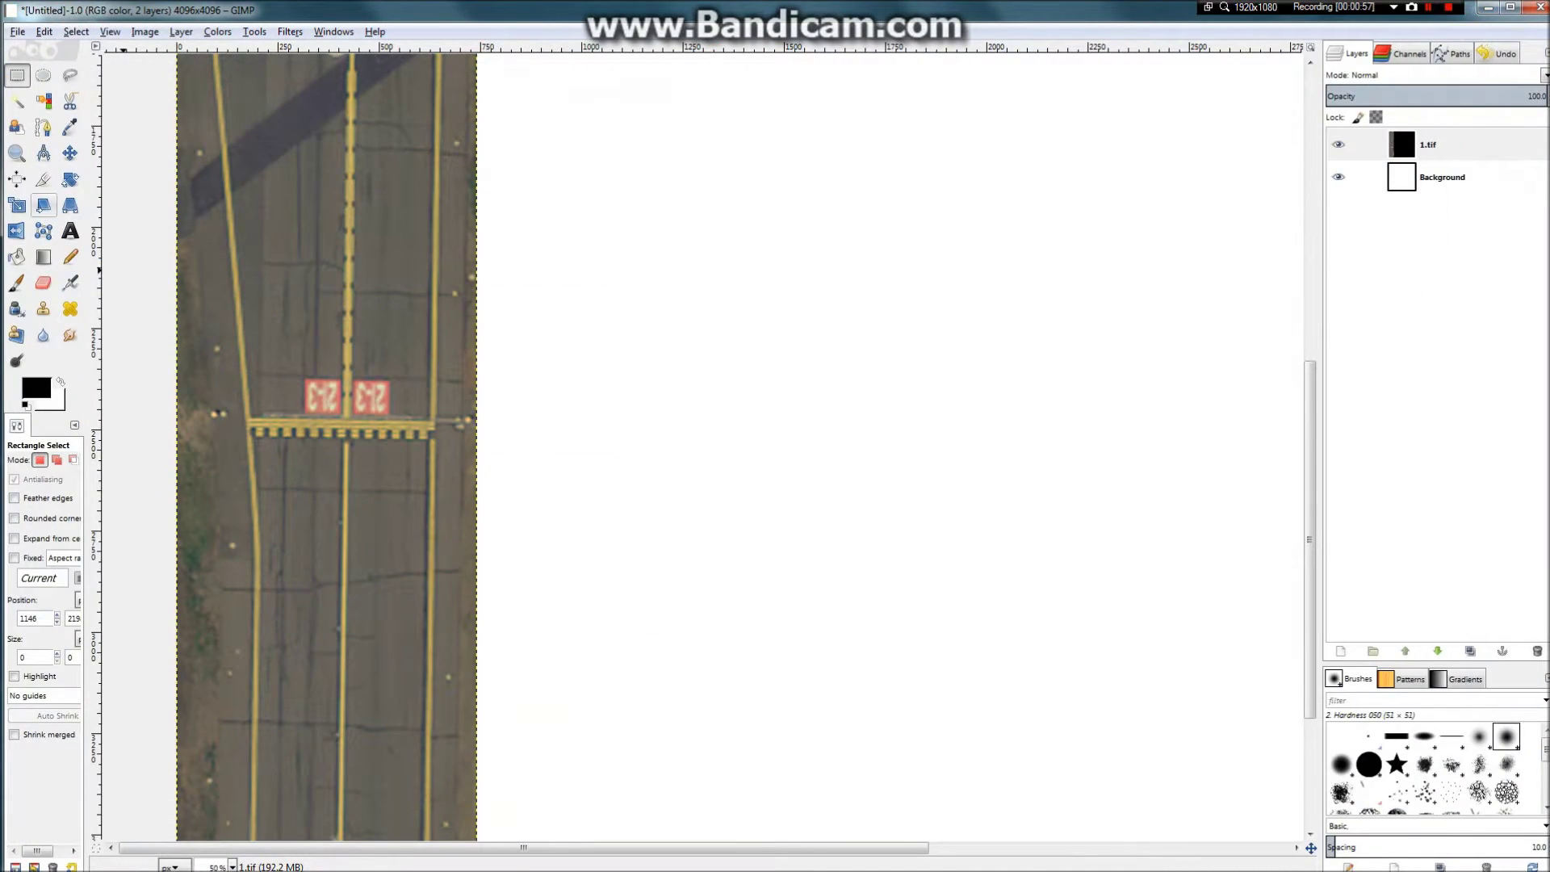
scroll(193, 377, up, 3)
scroll(193, 377, up, 3)
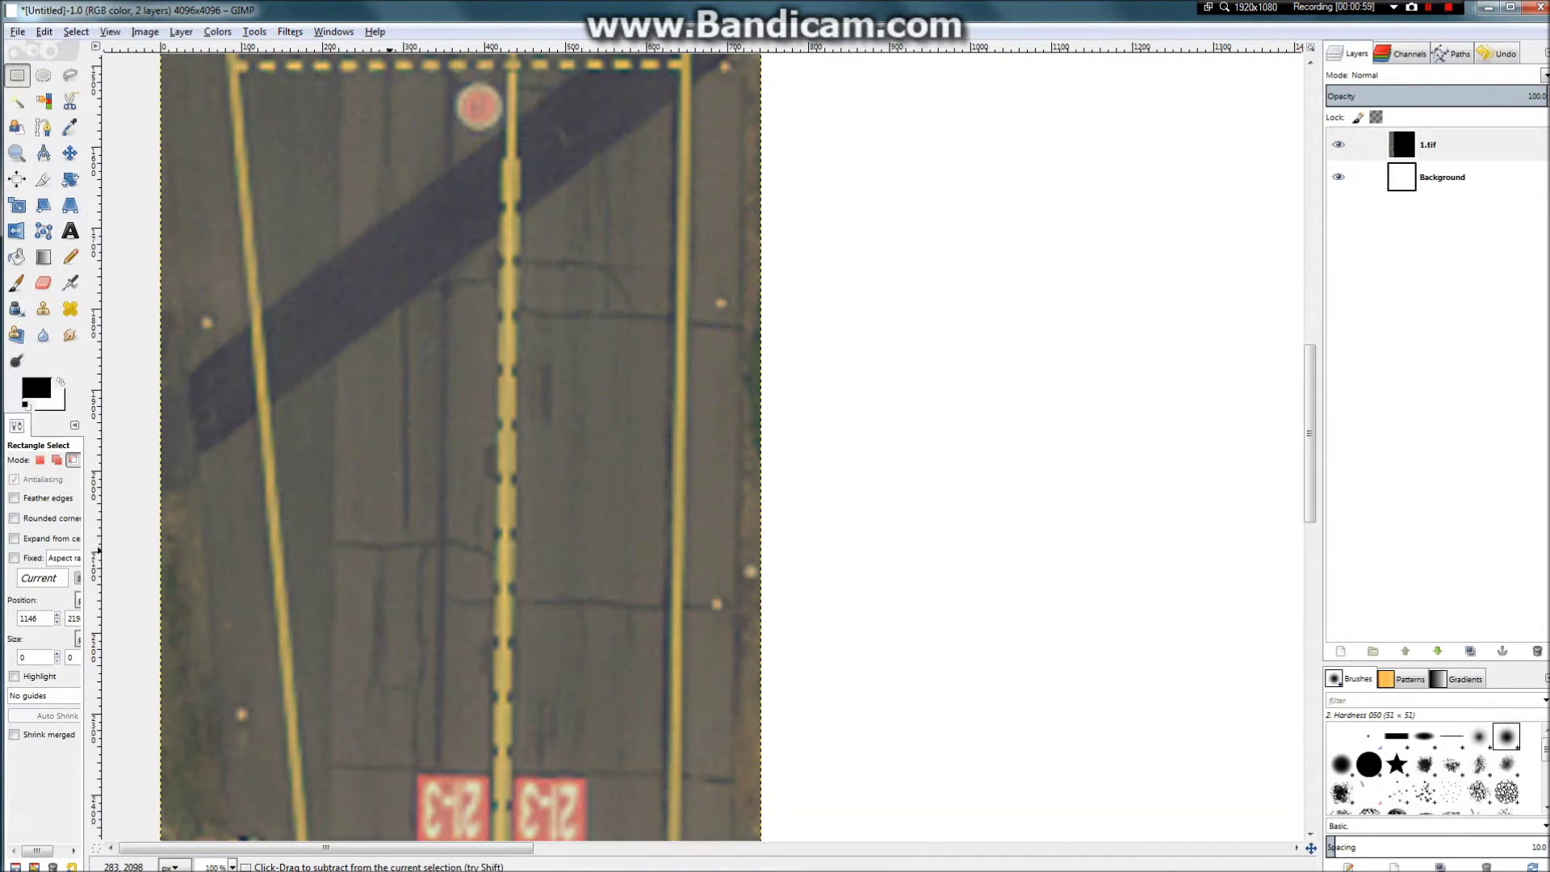
scroll(238, 596, down, 5)
scroll(237, 595, up, 1)
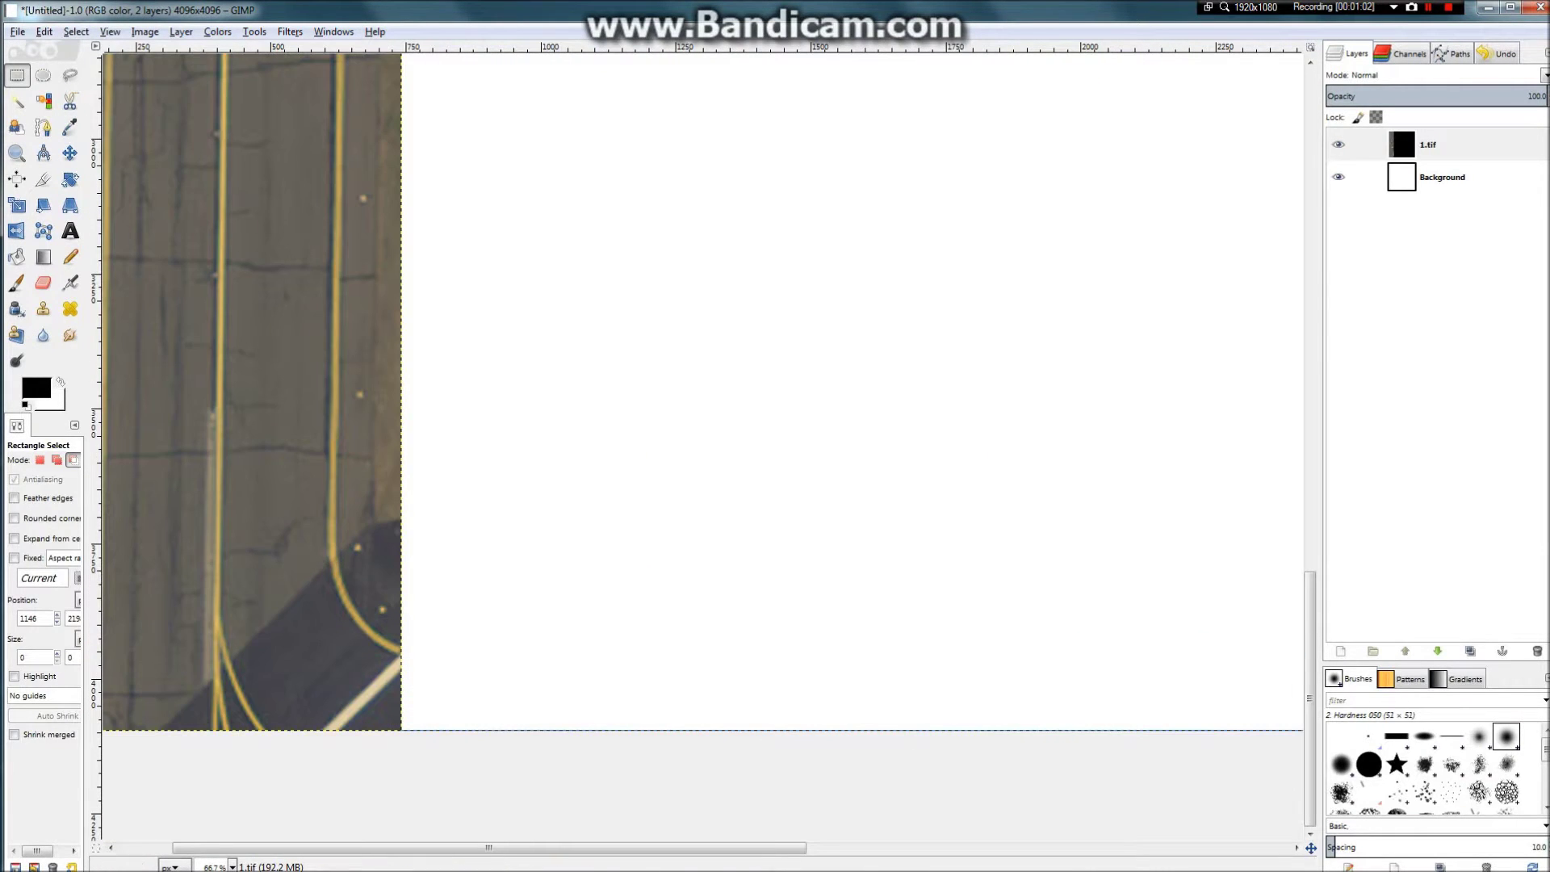
scroll(237, 596, down, 1)
scroll(237, 596, up, 6)
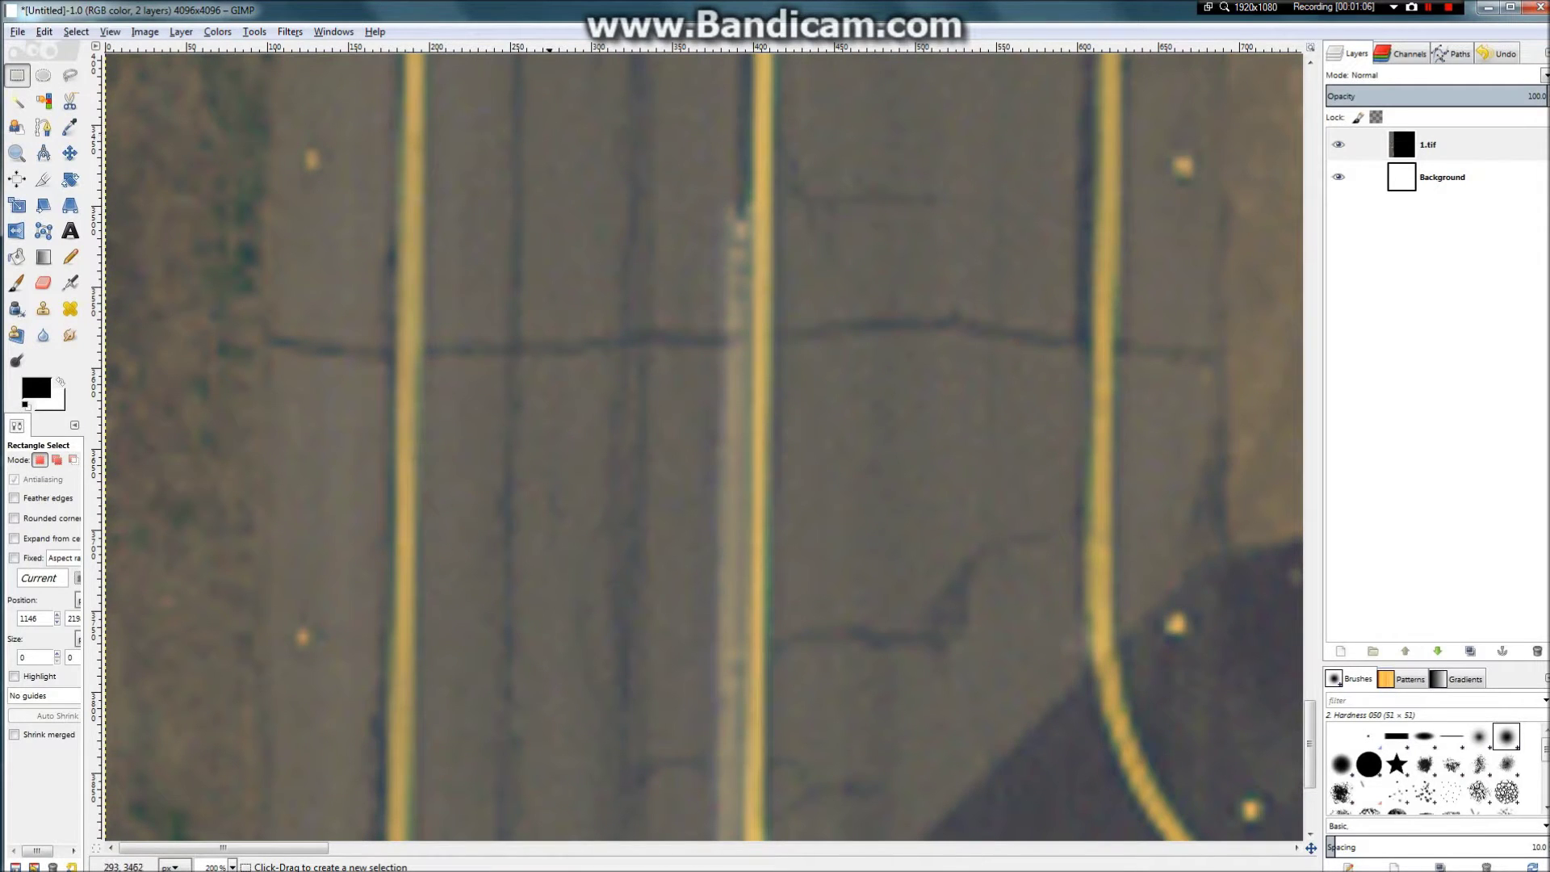
Step: Trace the horizontal crack above the dark diagonal patch with the Paths tool, from the left pavement edge to past the centre line
click(17, 101)
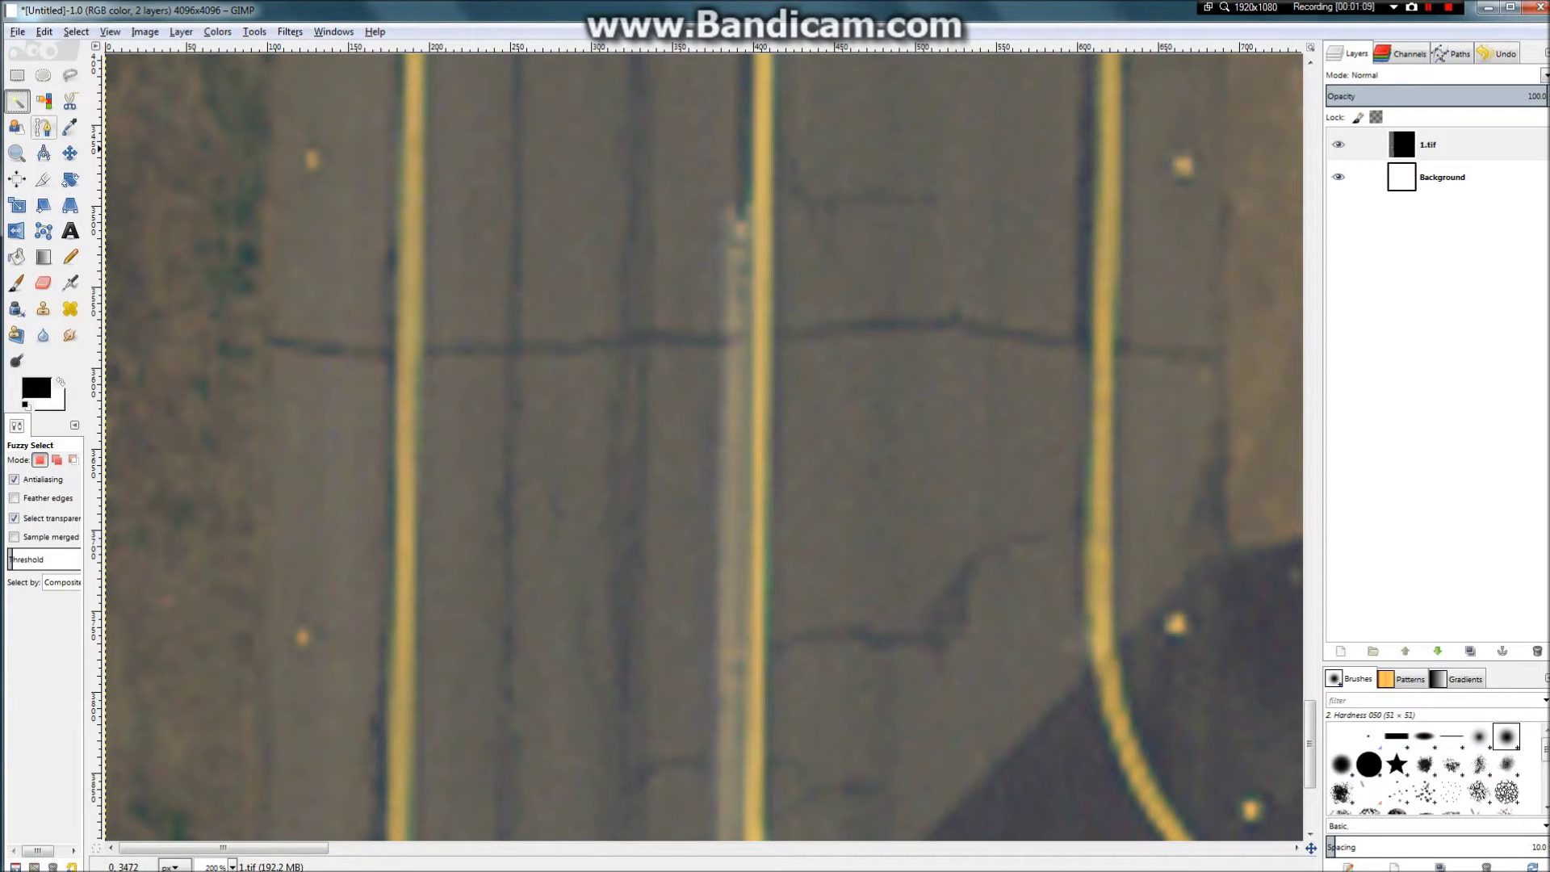
click(44, 128)
click(273, 341)
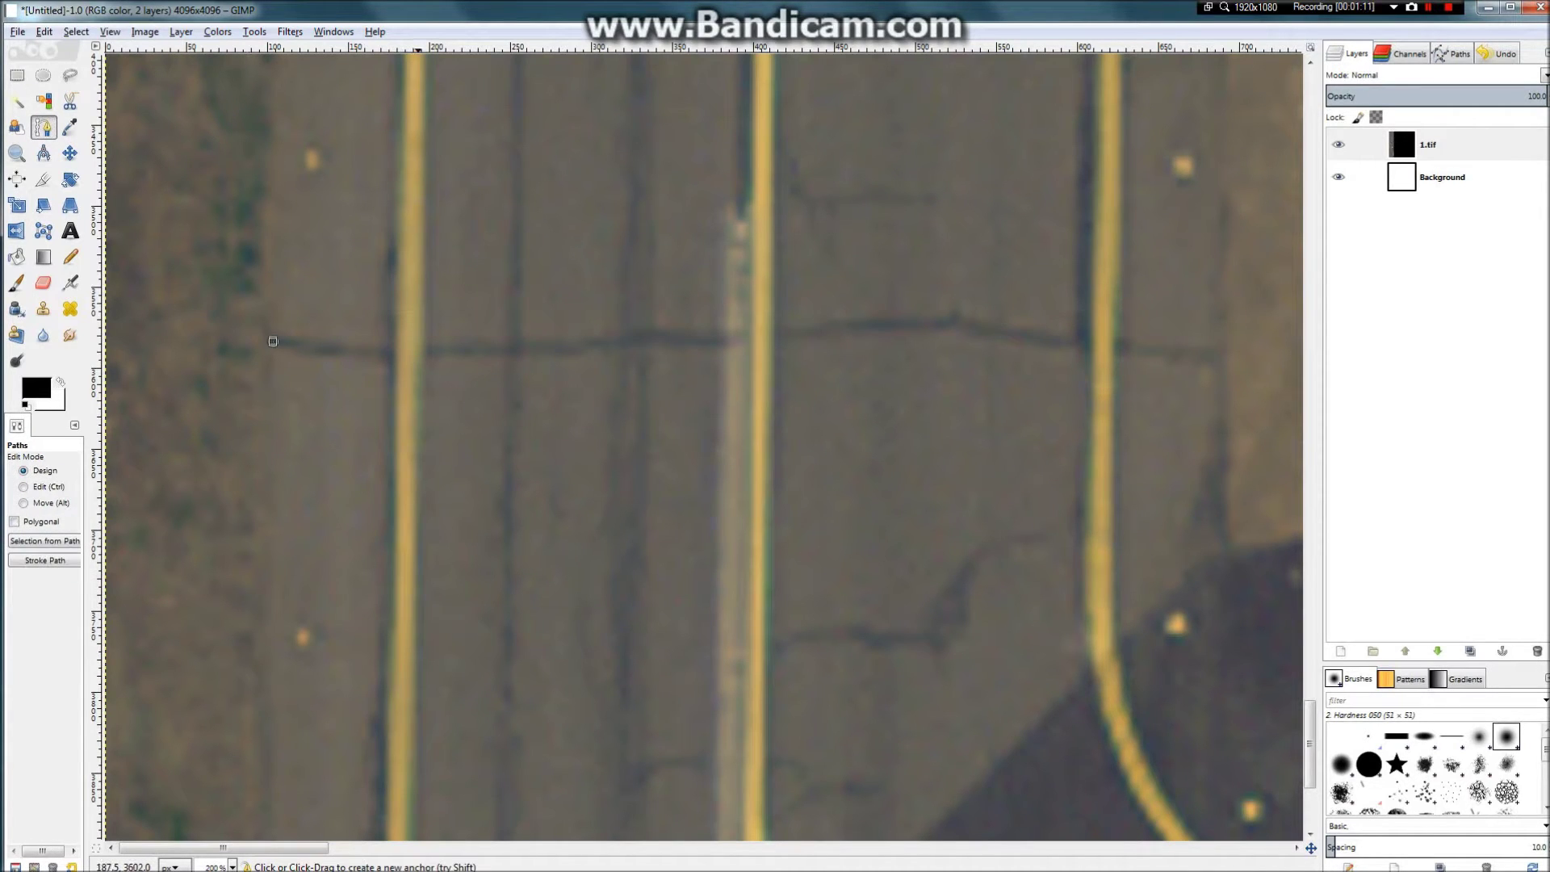
click(330, 353)
click(388, 350)
click(455, 346)
click(528, 352)
click(776, 340)
click(903, 320)
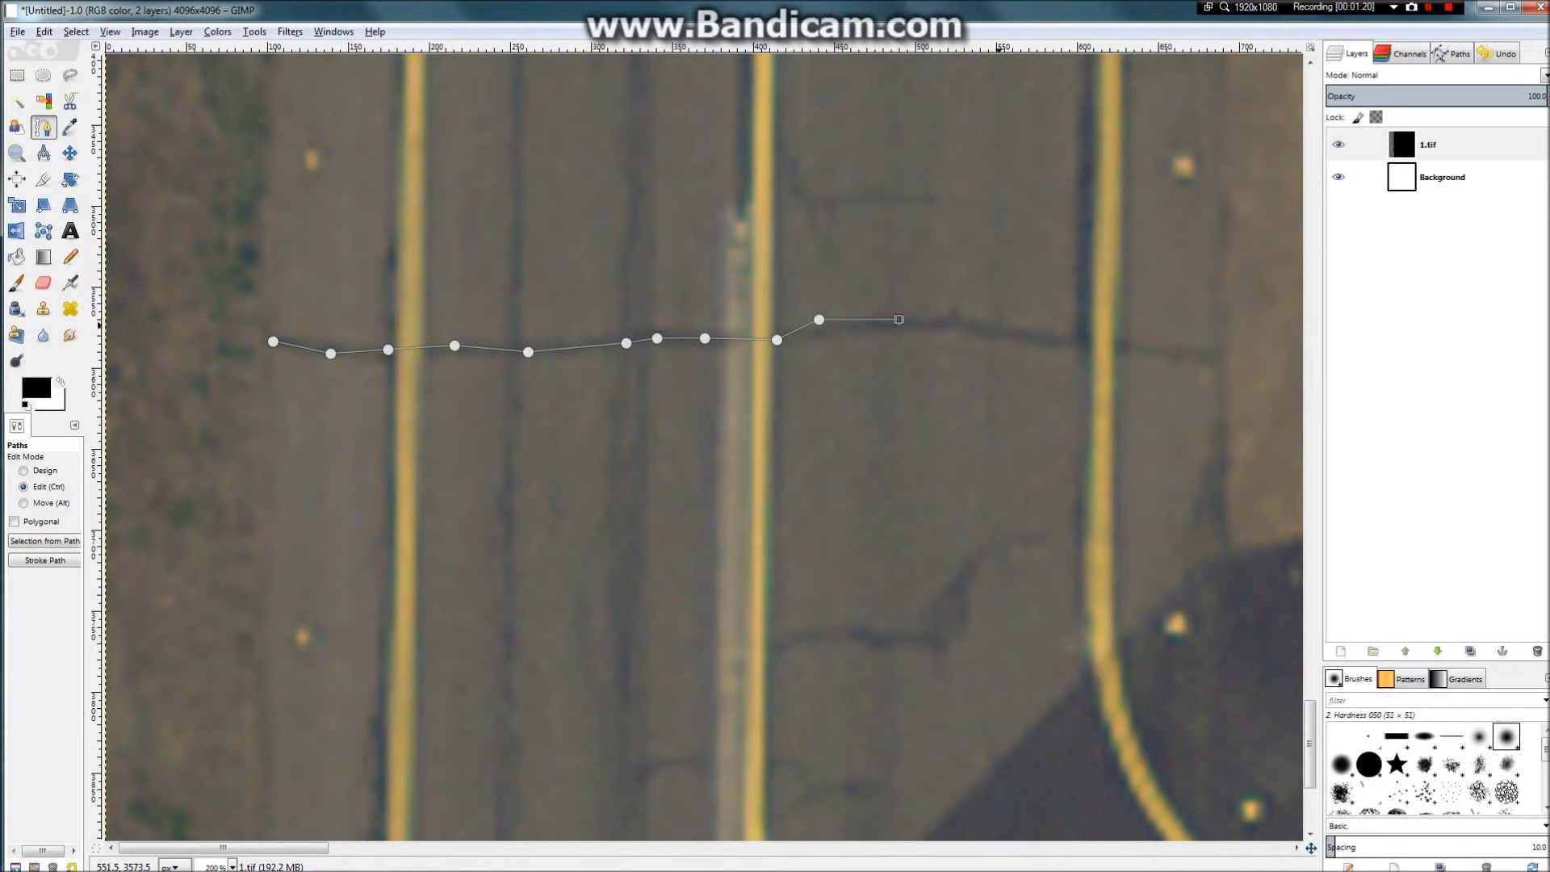
Step: Continue the crack path across the right yellow line to the crack's end at the right pavement edge
click(1002, 325)
key(1)
scroll(716, 332, up, 4)
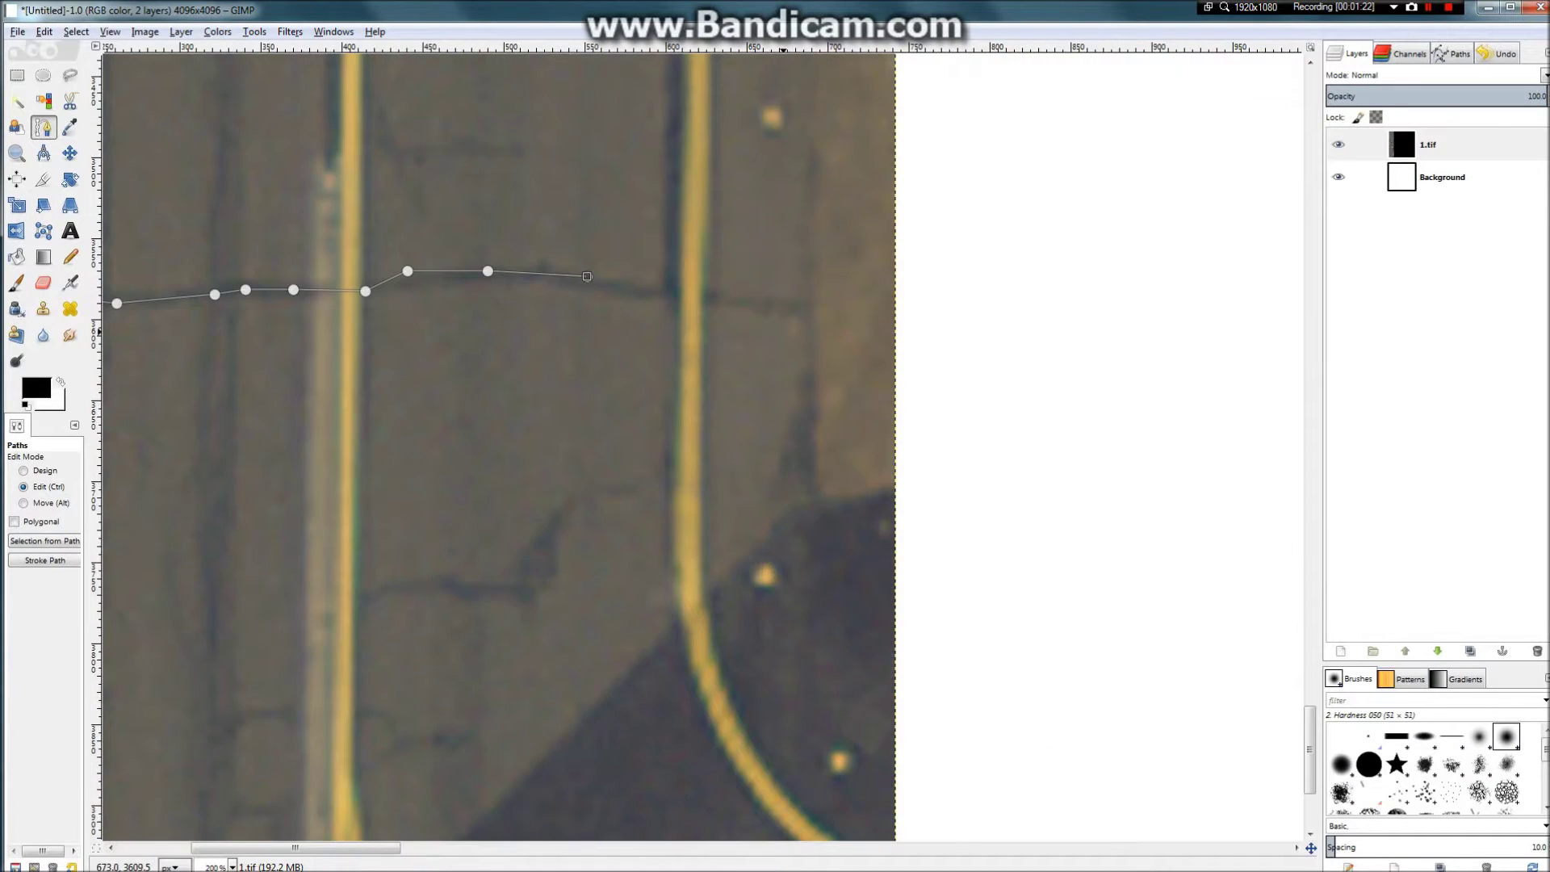
click(626, 257)
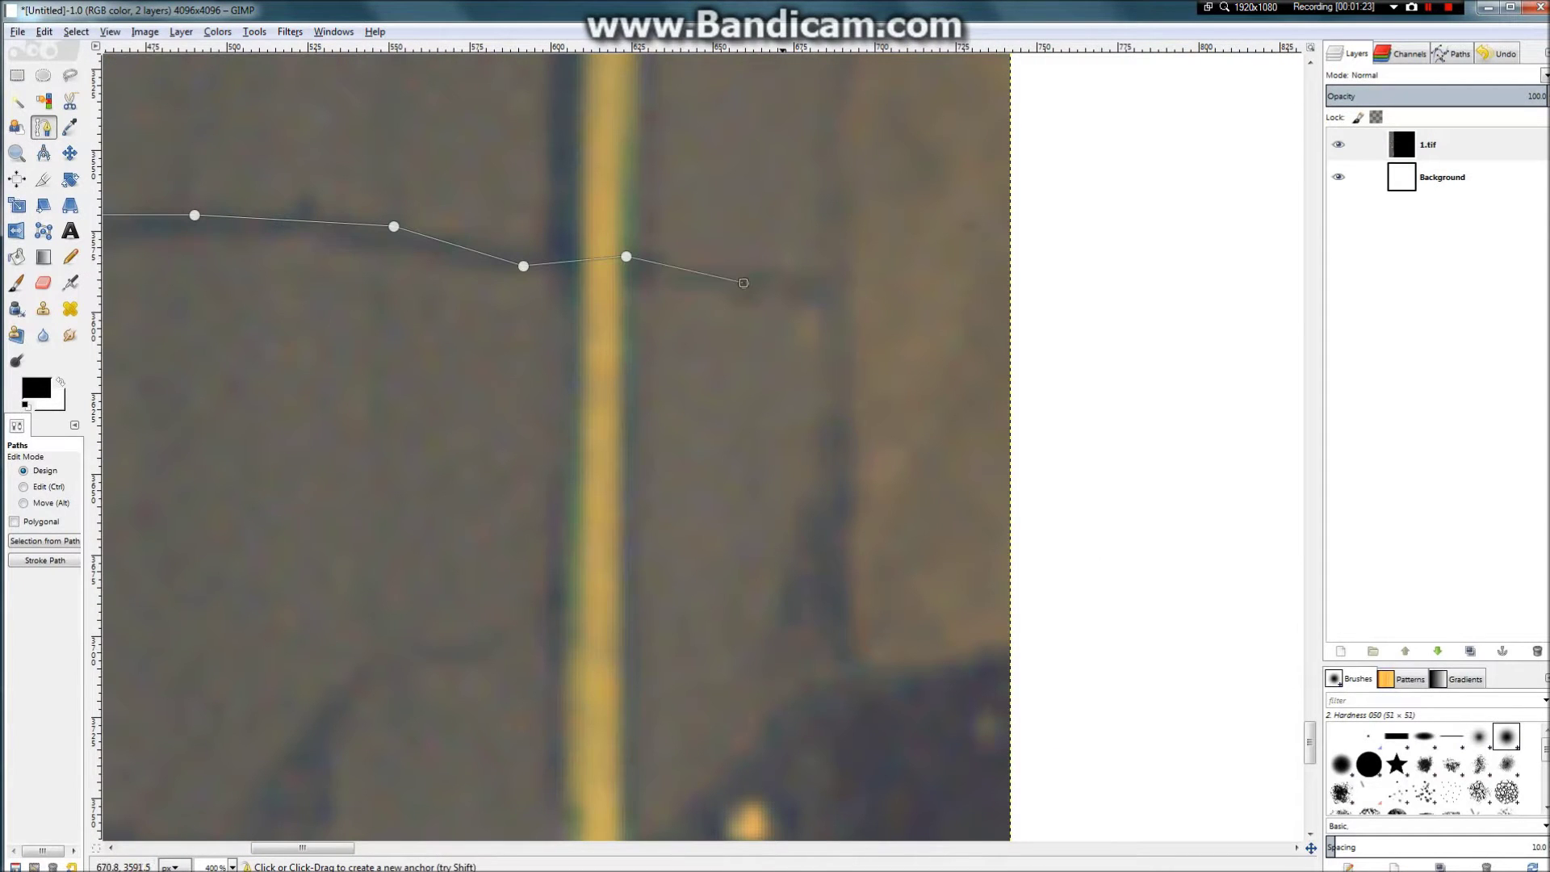
click(743, 283)
click(811, 288)
scroll(828, 292, down, 3)
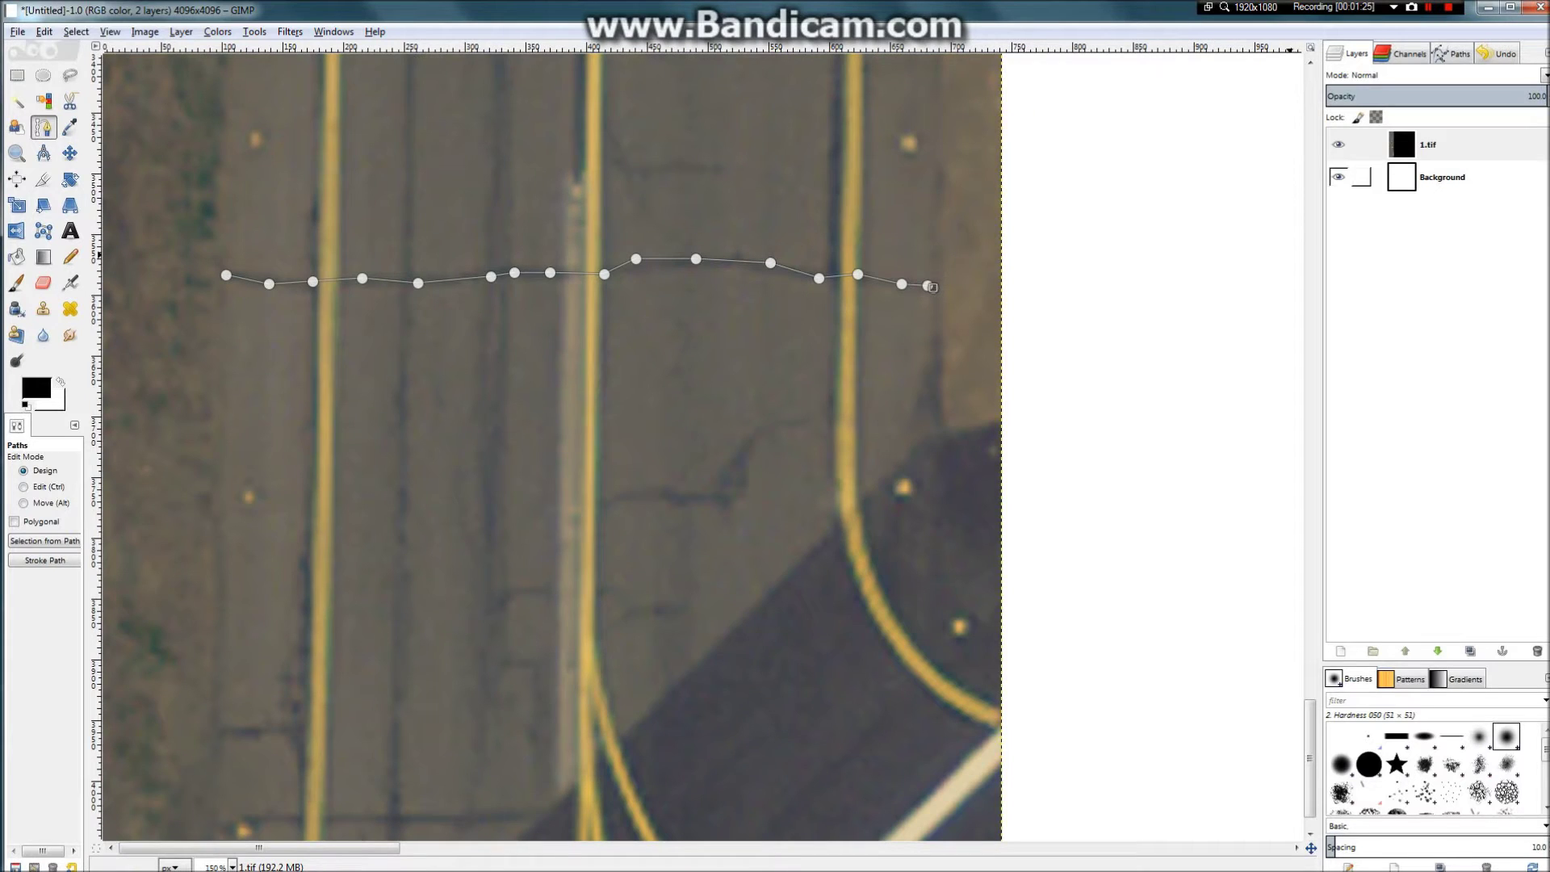
Step: Try adding a transparent 4096 x 4096 px layer above 1.tif for painting the crack, and undo it
right_click(1427, 148)
click(1330, 179)
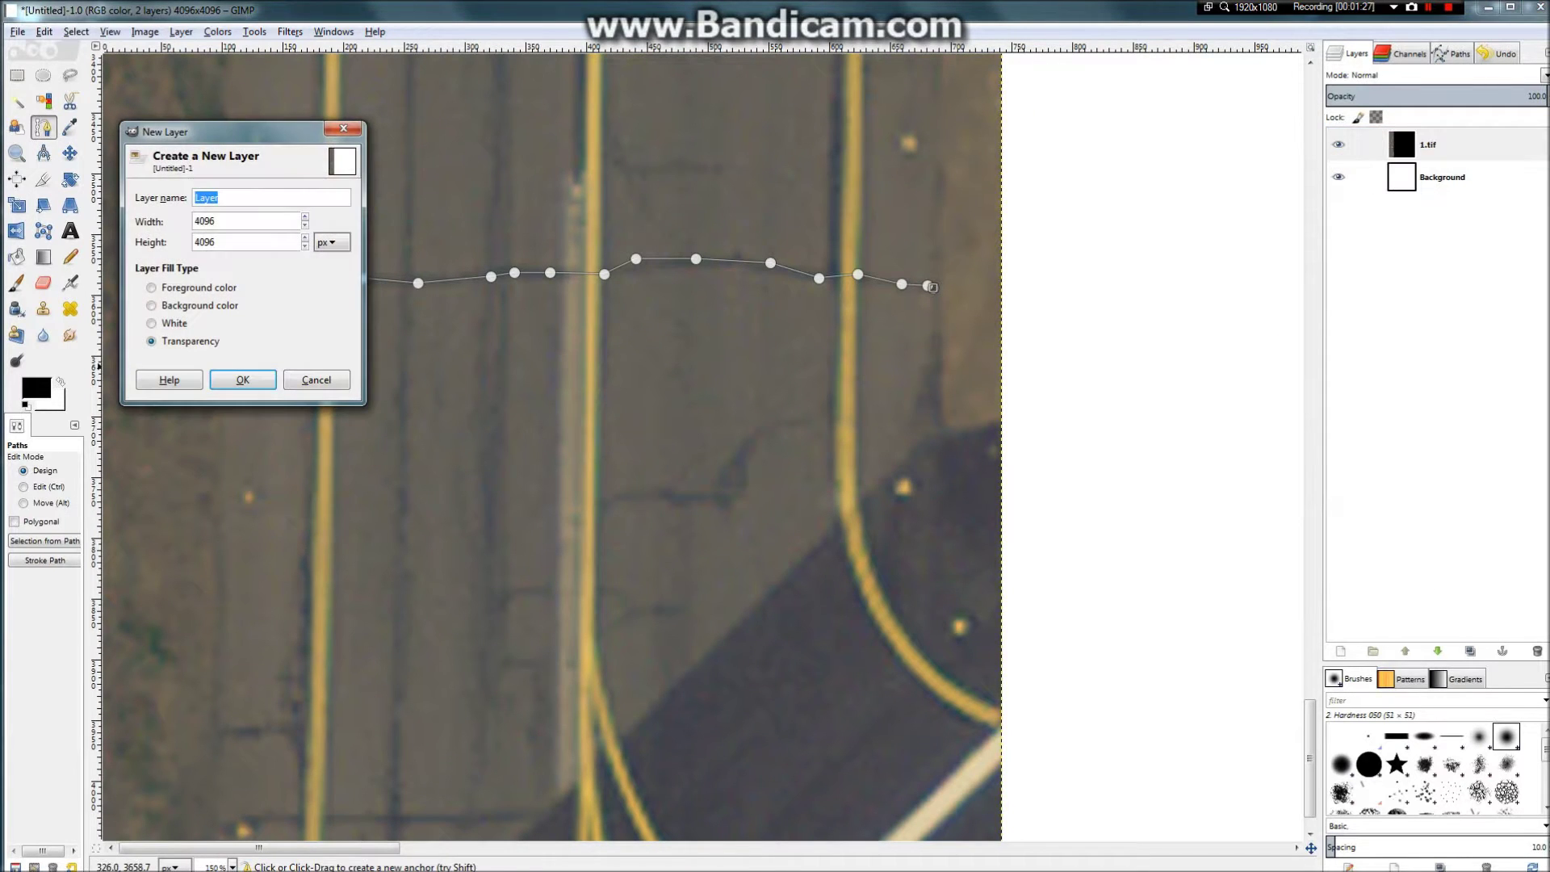
key(Return)
scroll(165, 262, up, 3)
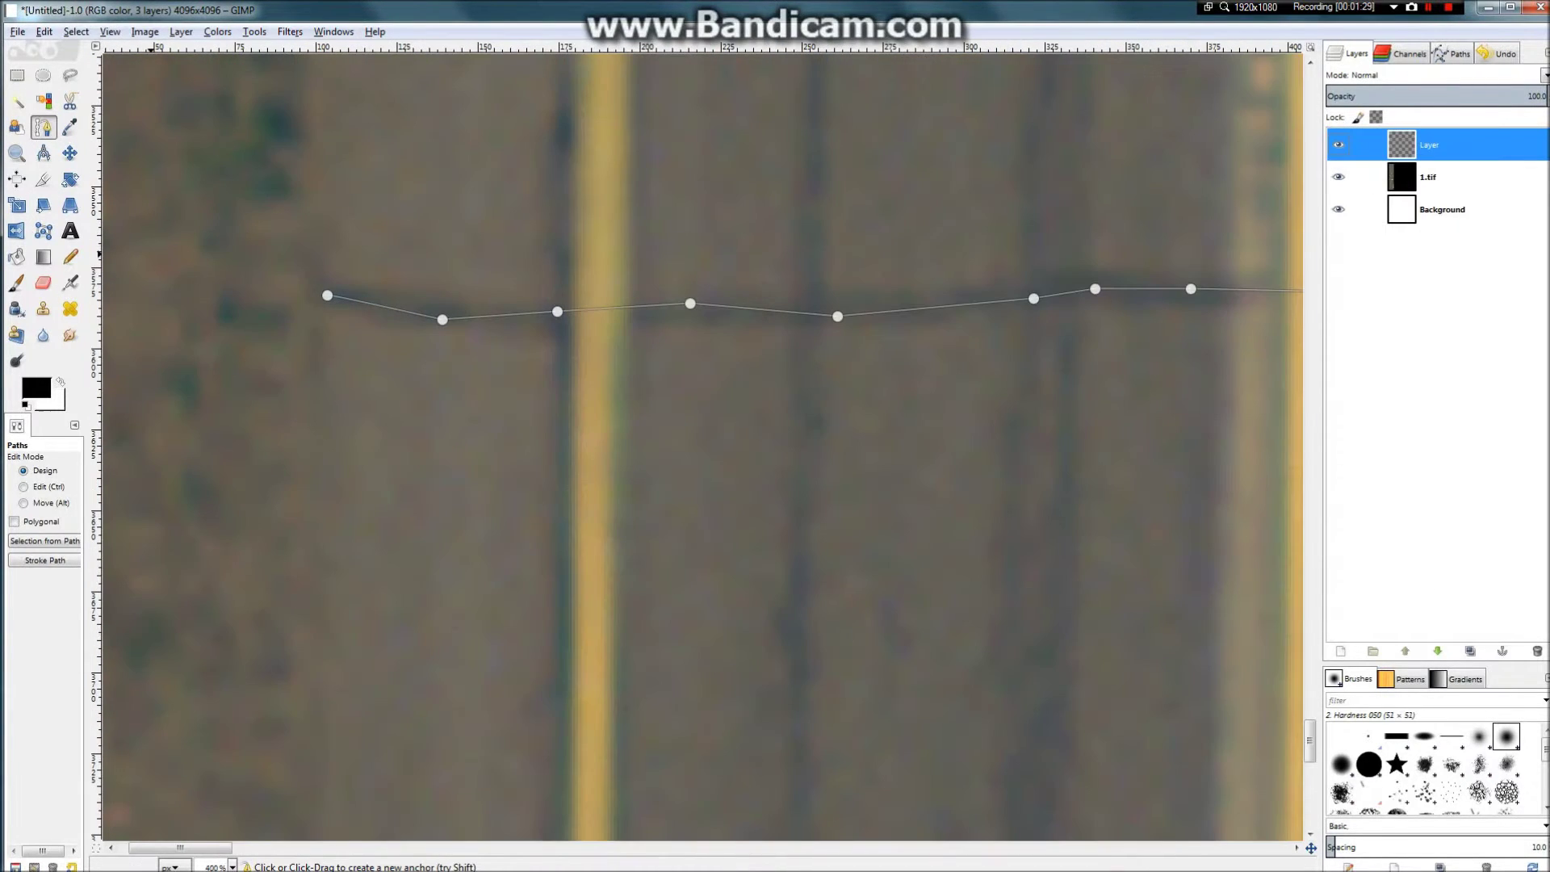
scroll(259, 254, down, 1)
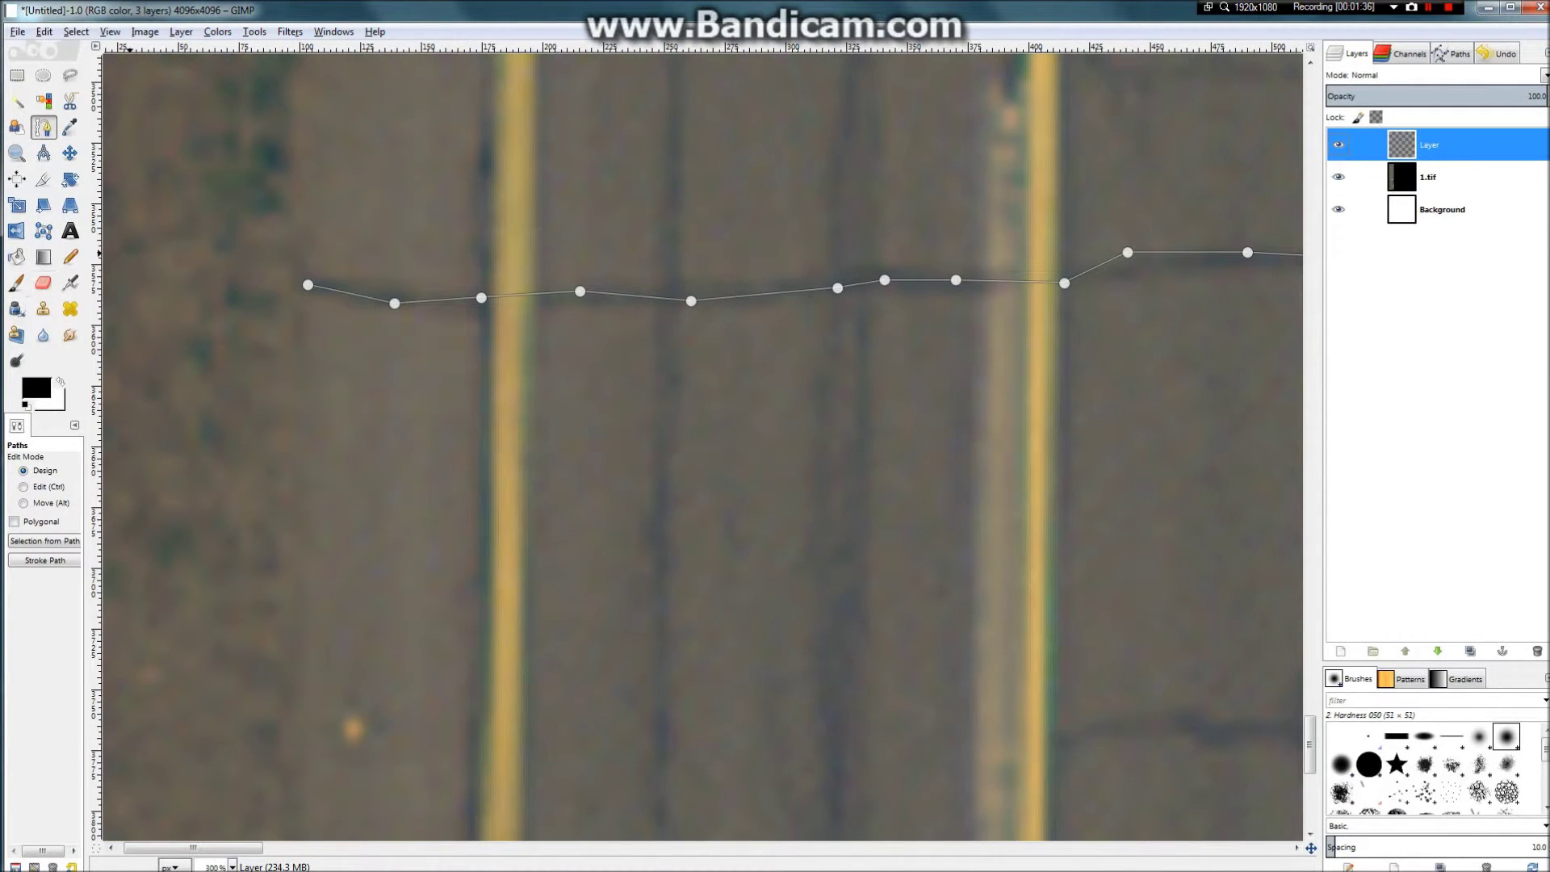
click(16, 283)
key(ctrl+z)
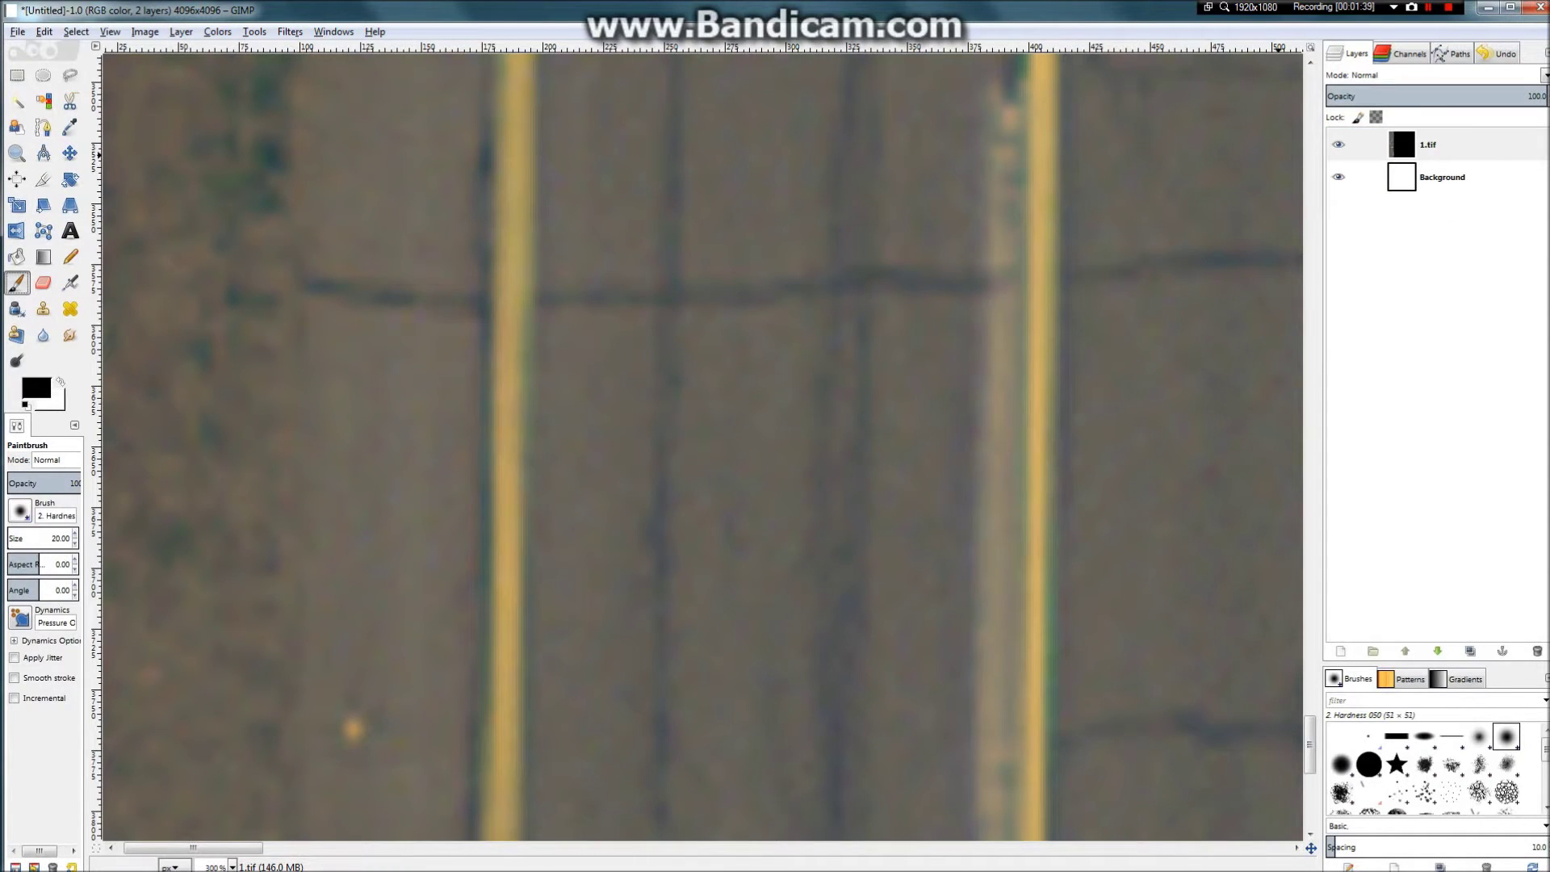
Step: Reactivate the traced crack path for editing so its anchors show on the canvas
click(1453, 54)
right_click(1421, 101)
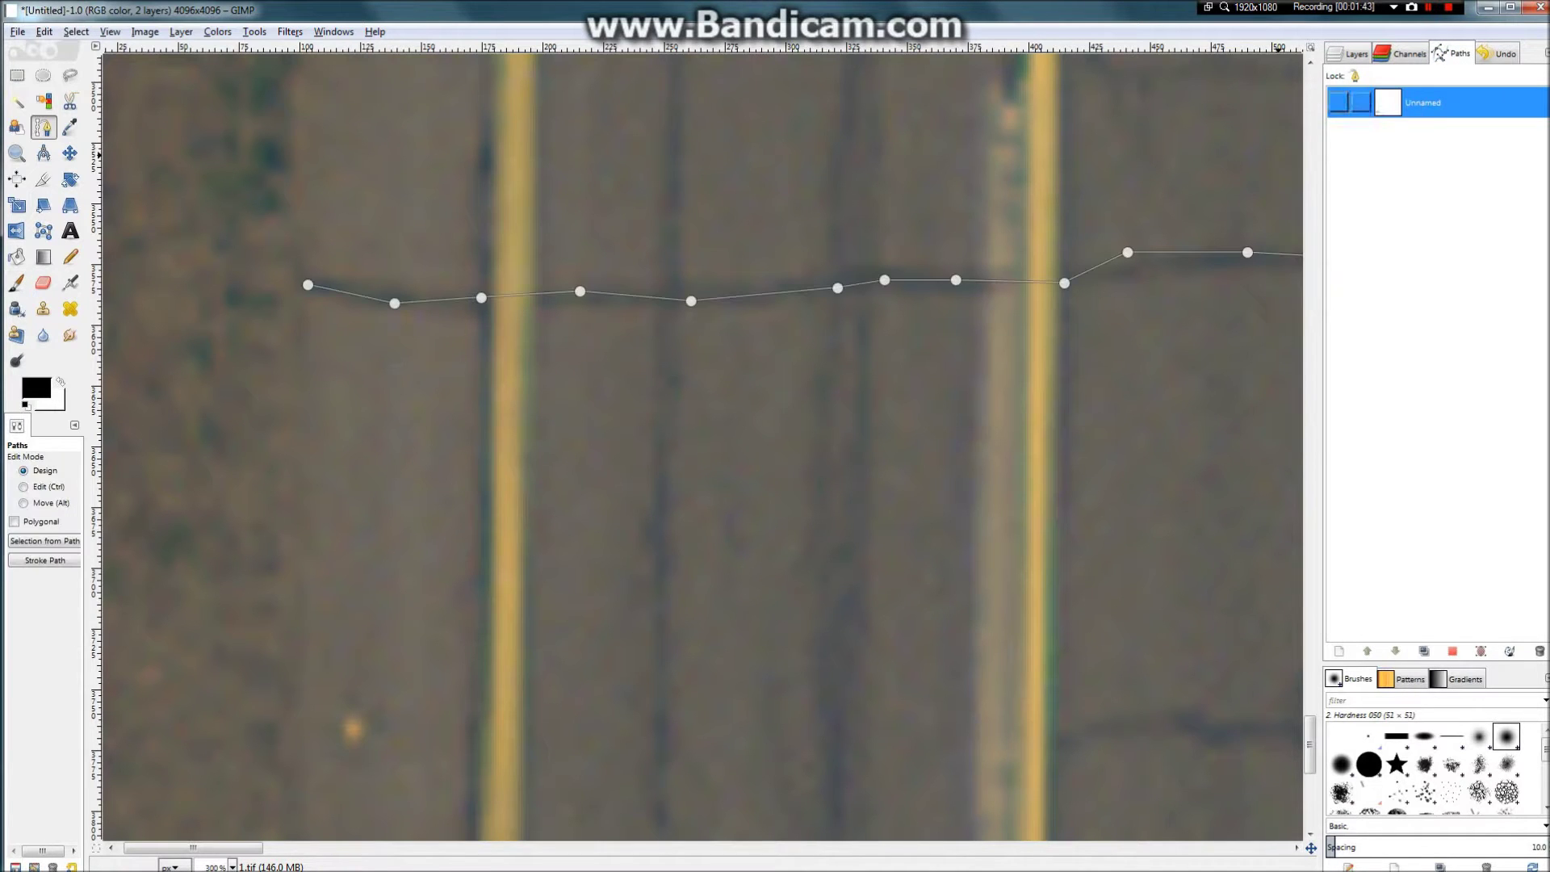
click(1314, 107)
scroll(896, 237, down, 4)
scroll(900, 230, up, 5)
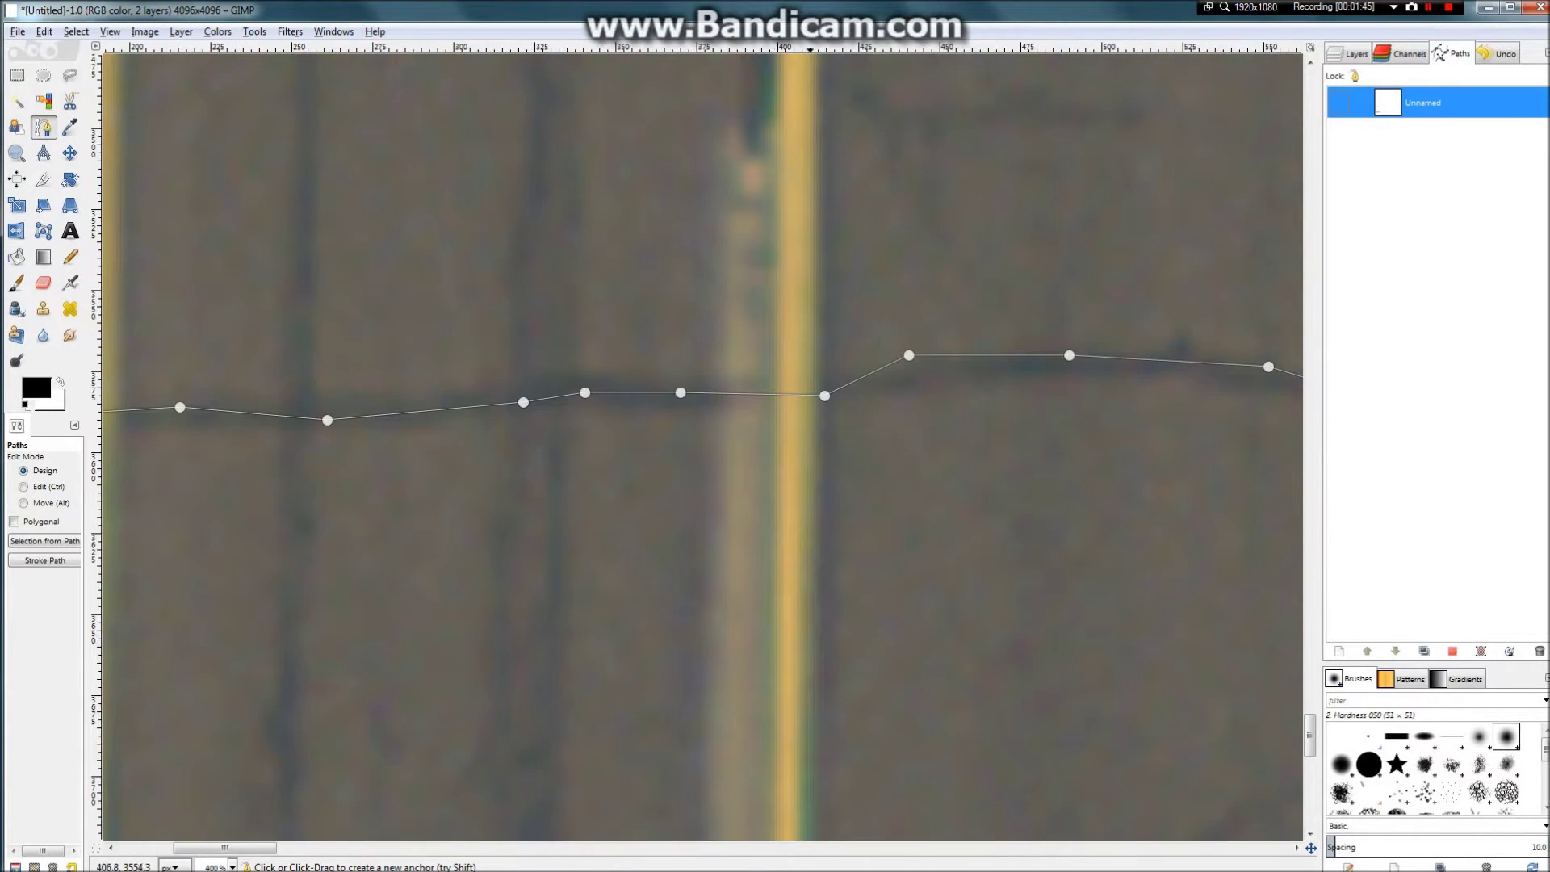
scroll(1034, 306, down, 3)
Step: Add a new transparent 4096 x 4096 px layer above 1.tif
click(1350, 54)
right_click(1405, 148)
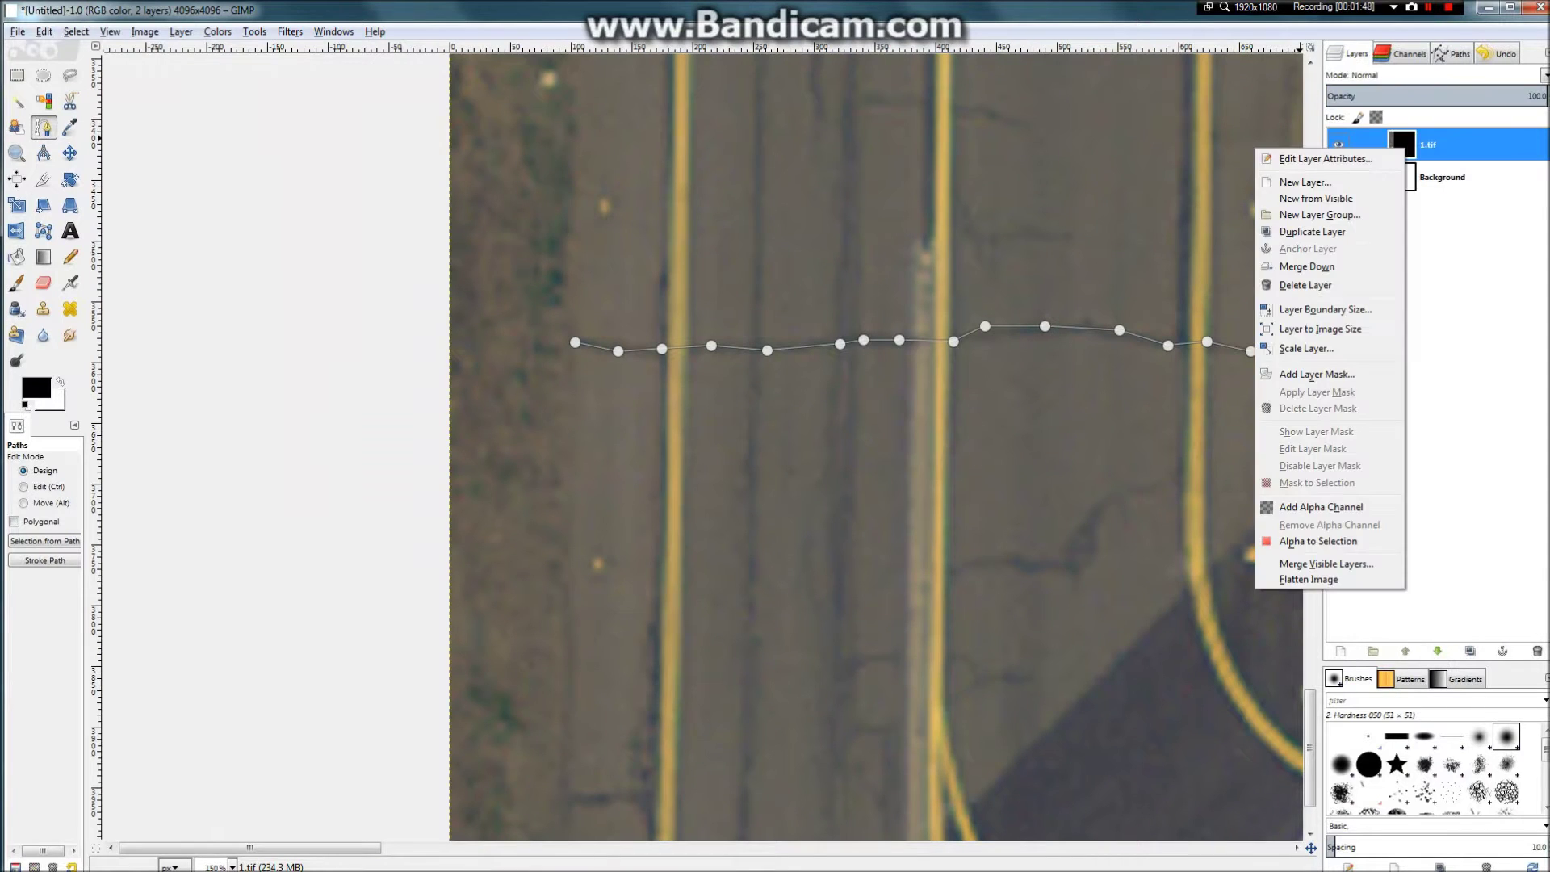
click(1306, 182)
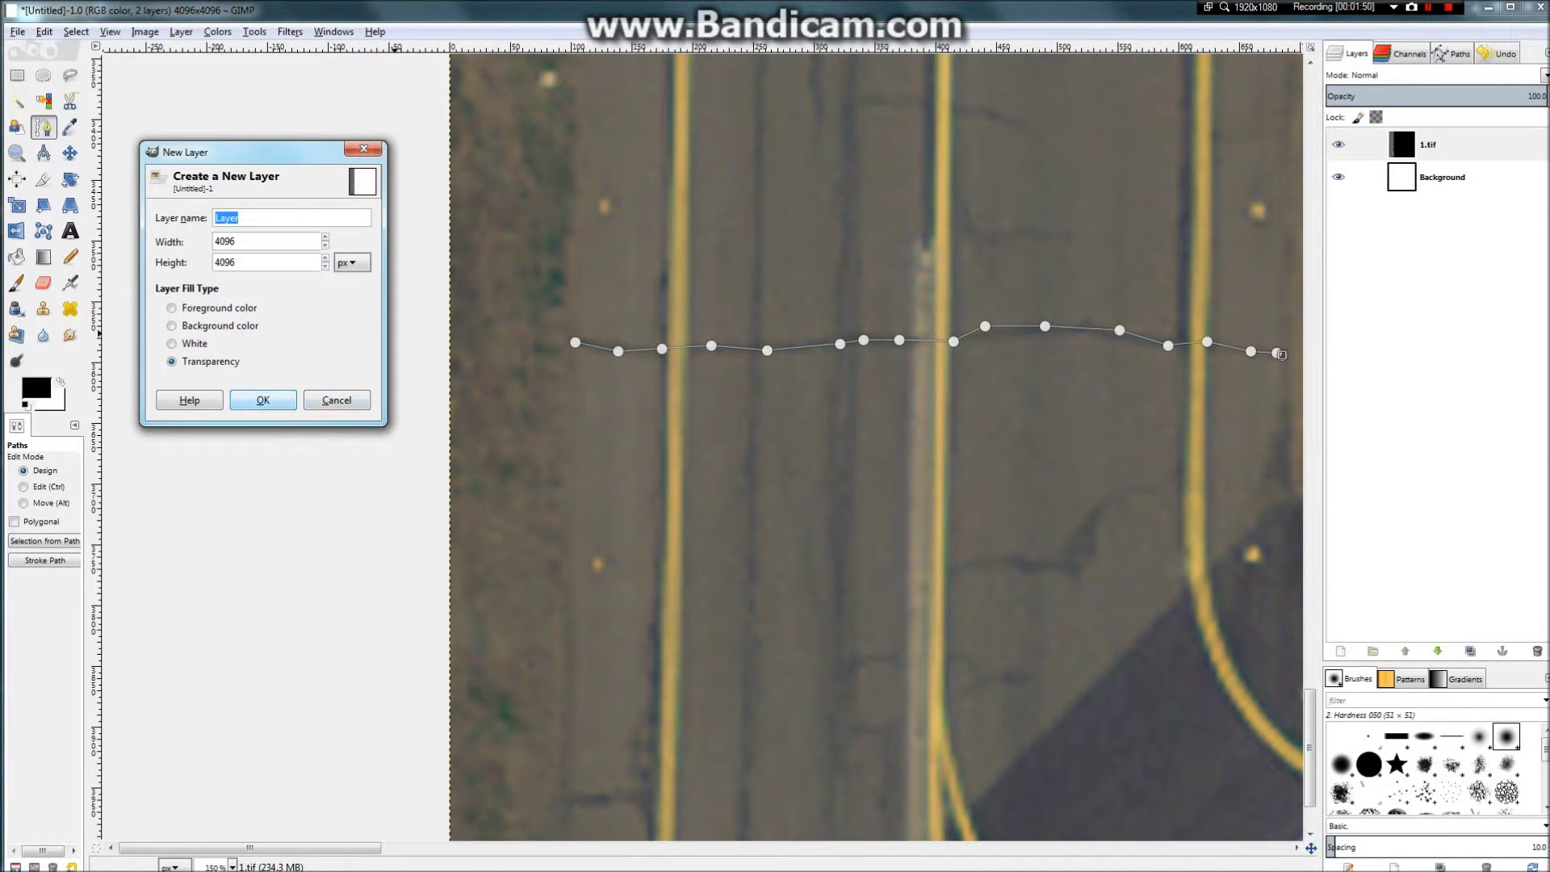
key(Return)
scroll(578, 343, up, 7)
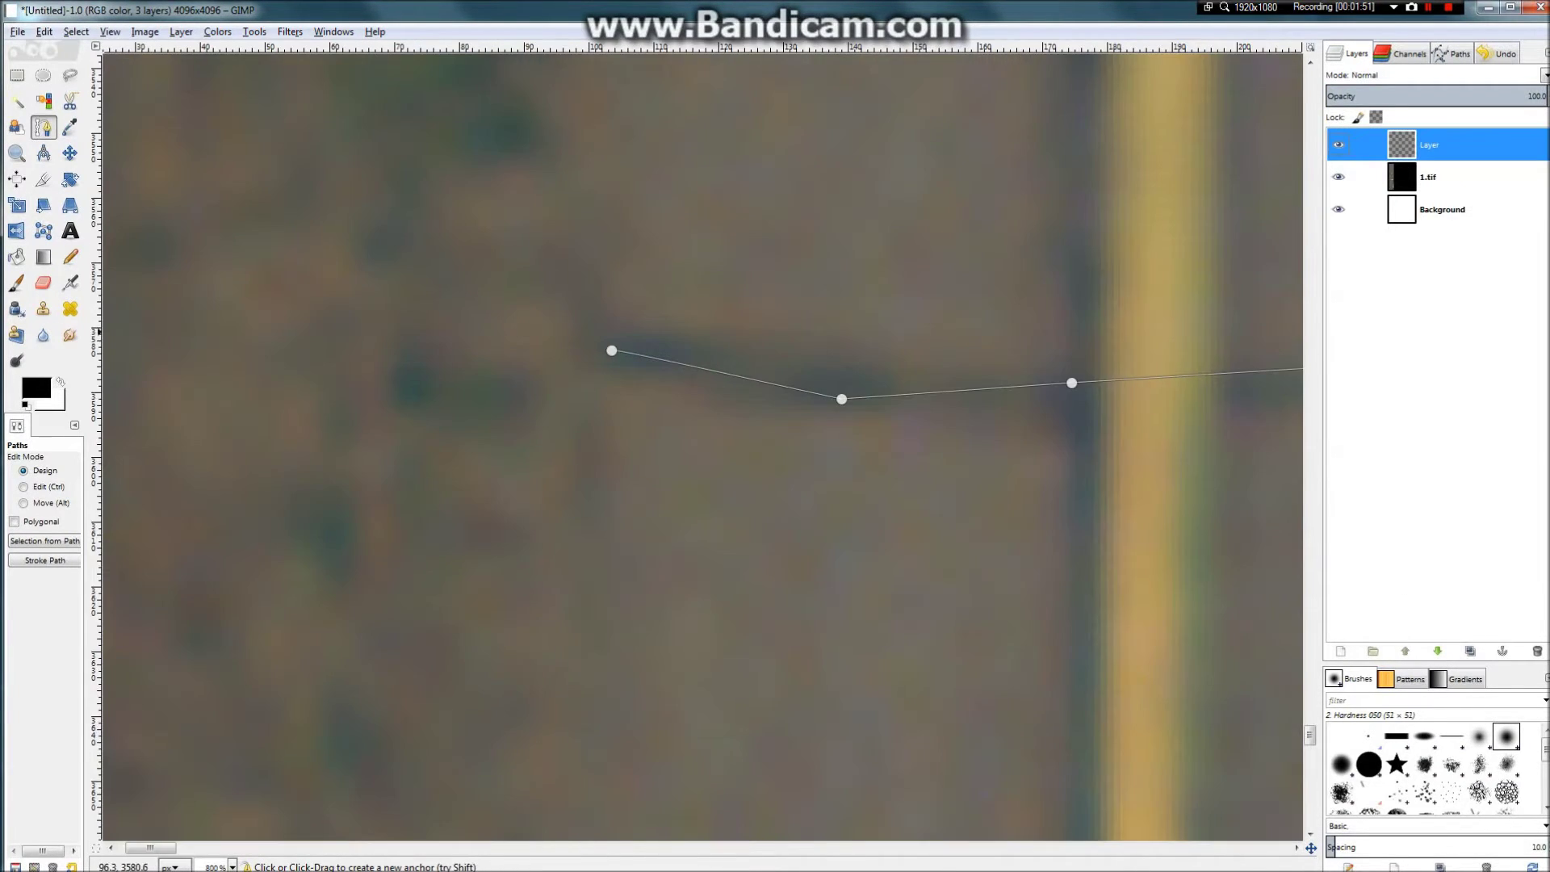
scroll(187, 181, down, 2)
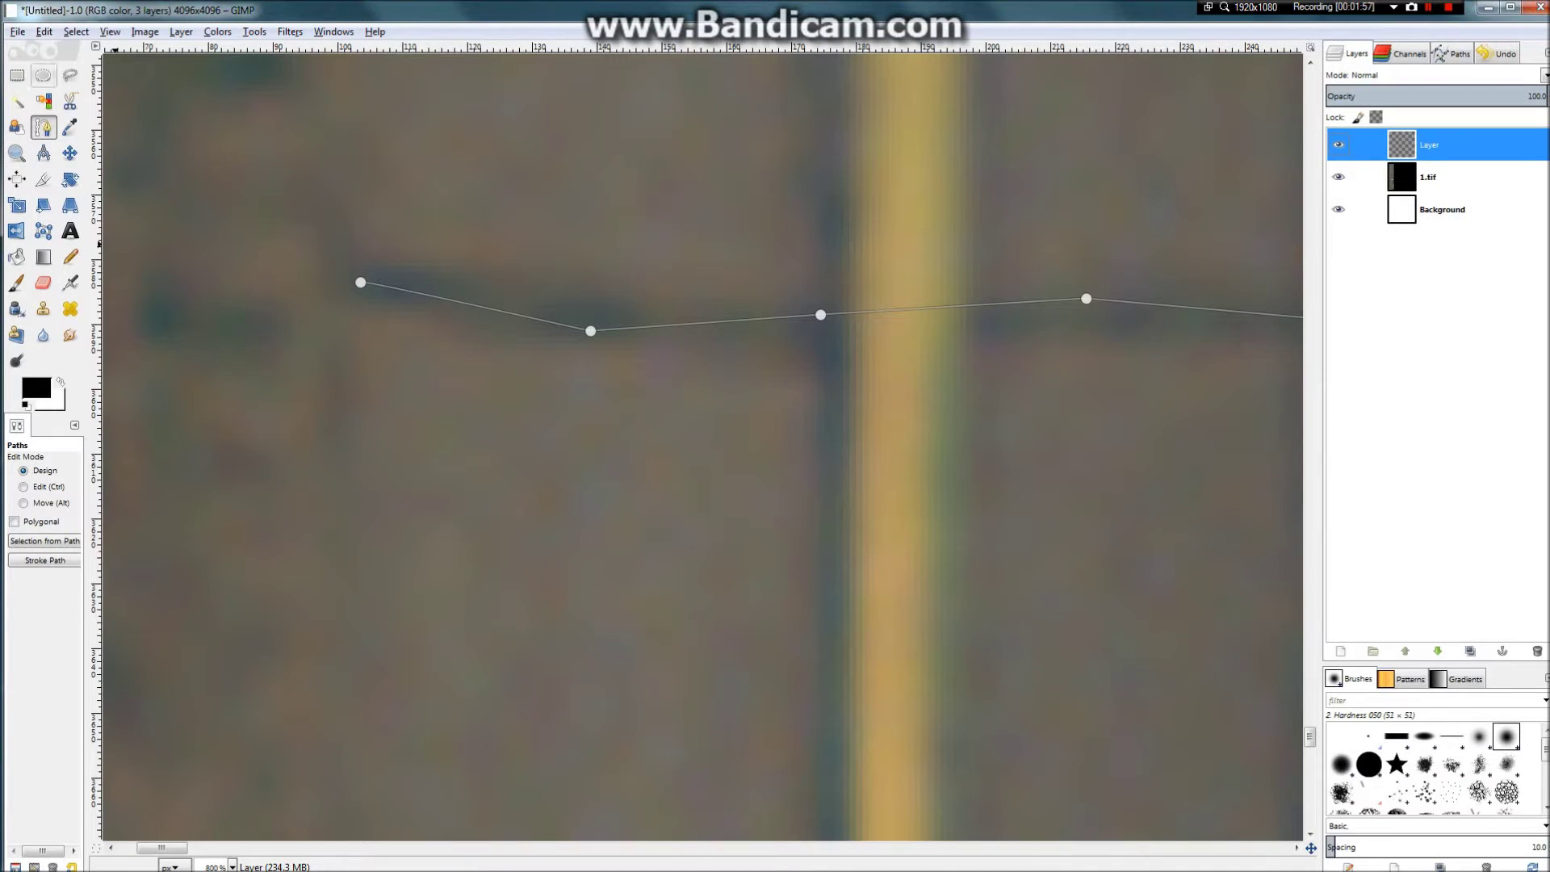
Step: Open Stroke Path for the crack path and set the line width to 3 px
click(44, 31)
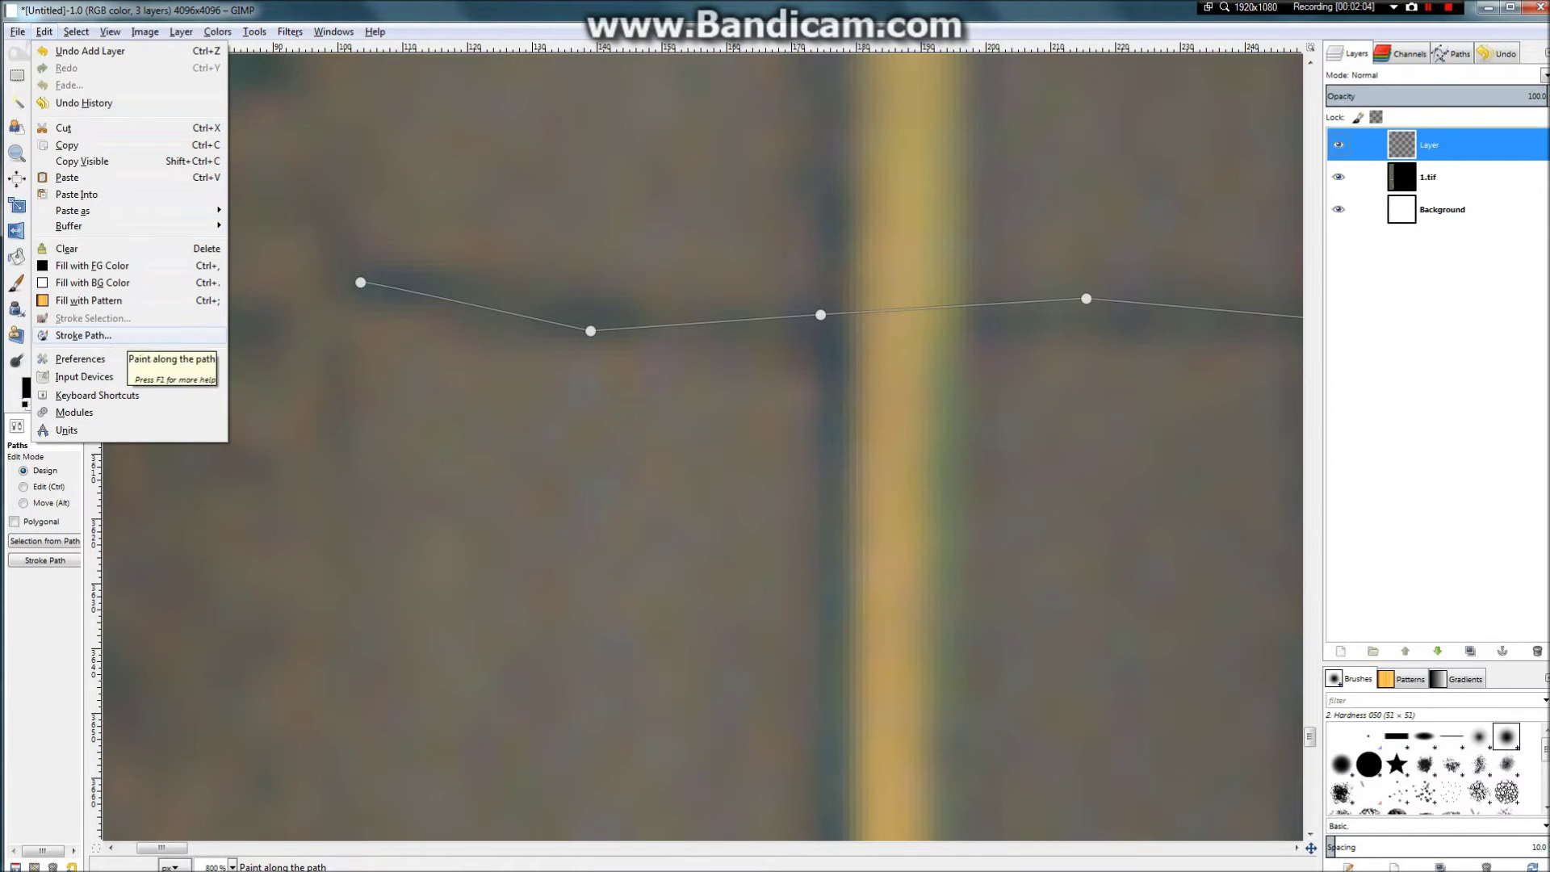
click(121, 335)
right_click(430, 450)
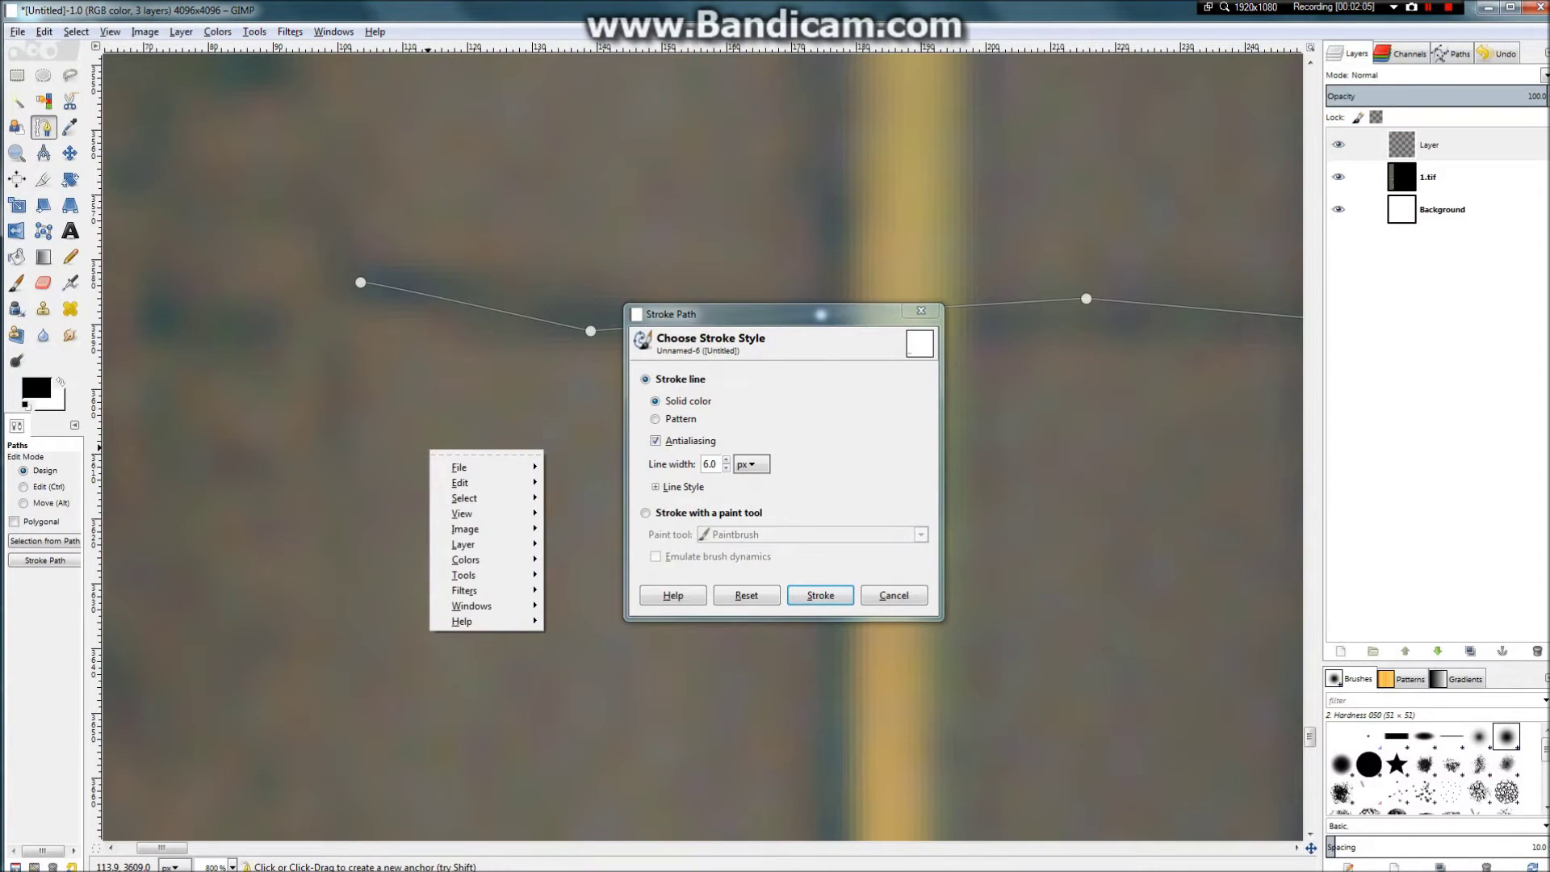
click(696, 419)
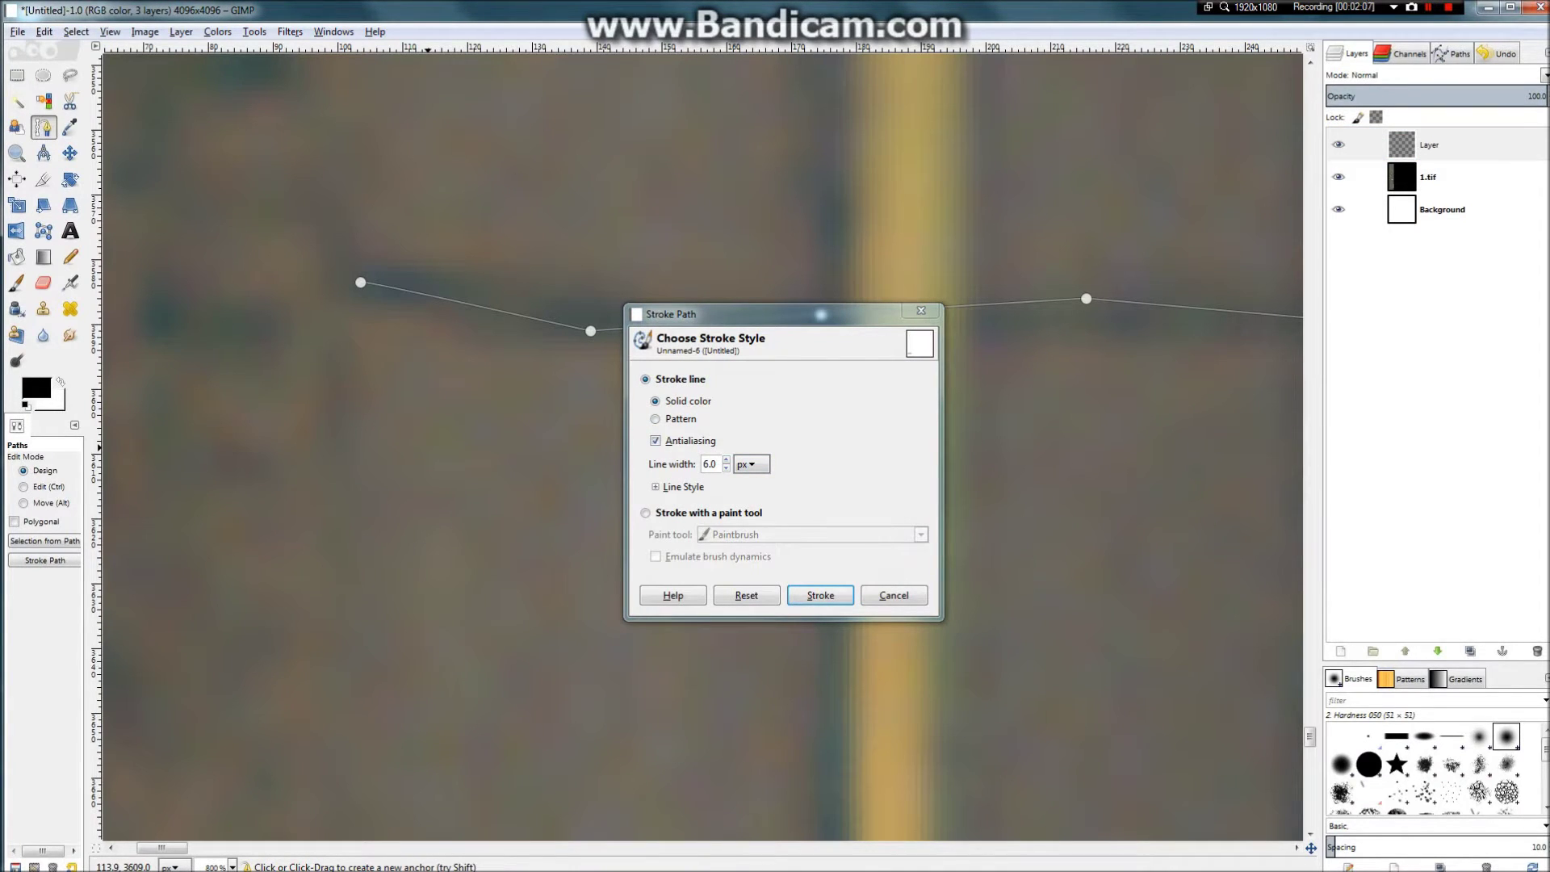
click(726, 468)
click(726, 468)
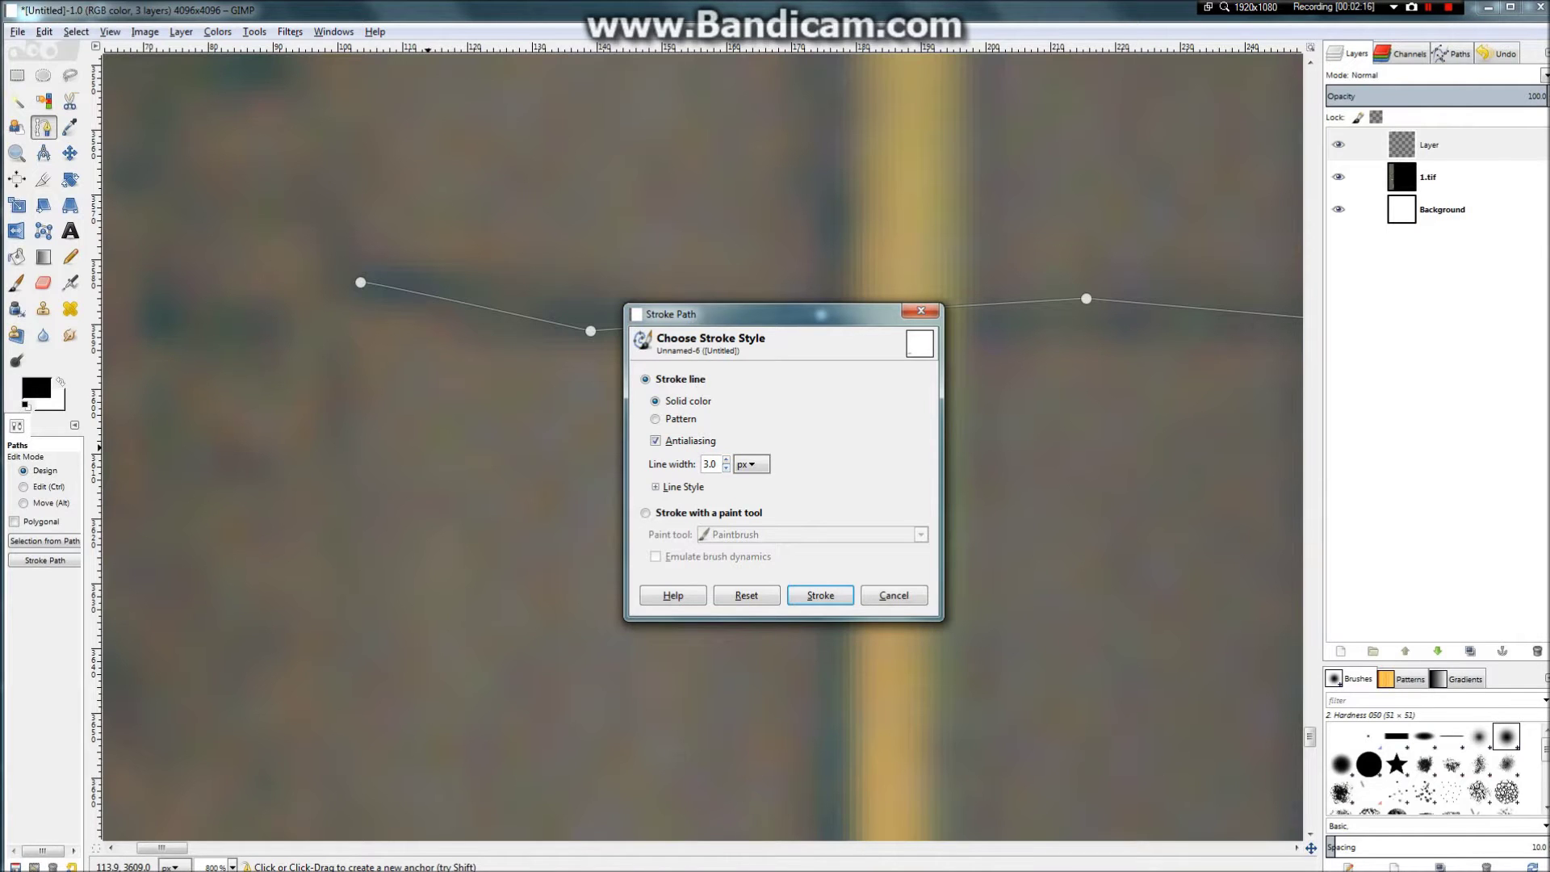
Step: Try stroking the crack path with the Paintbrush and emulated brush dynamics, and undo the stroke
click(647, 513)
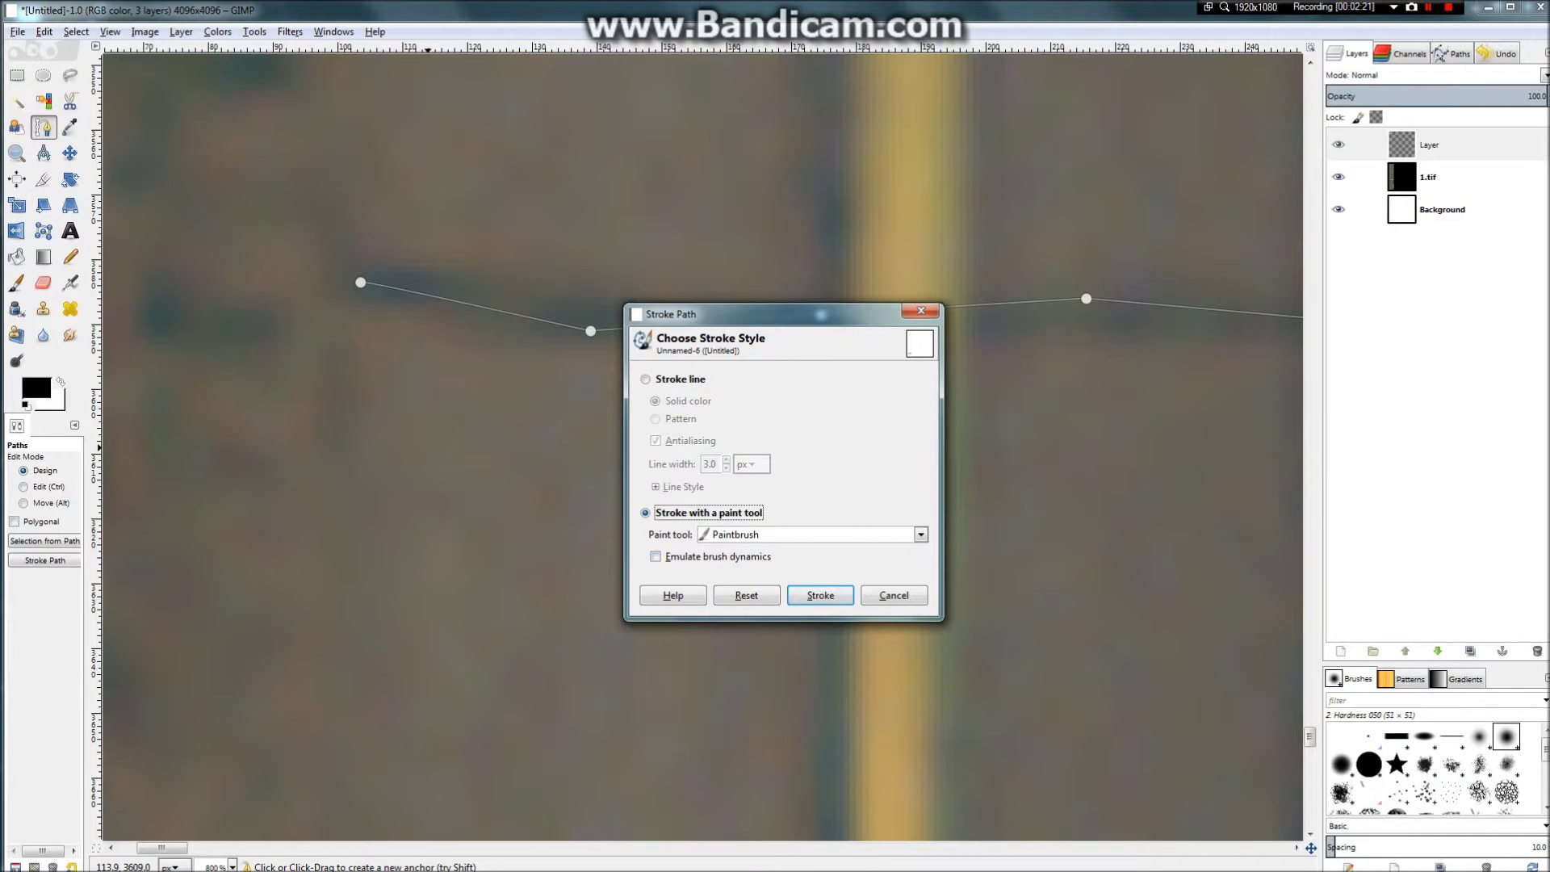
key(alt+e)
key(Return)
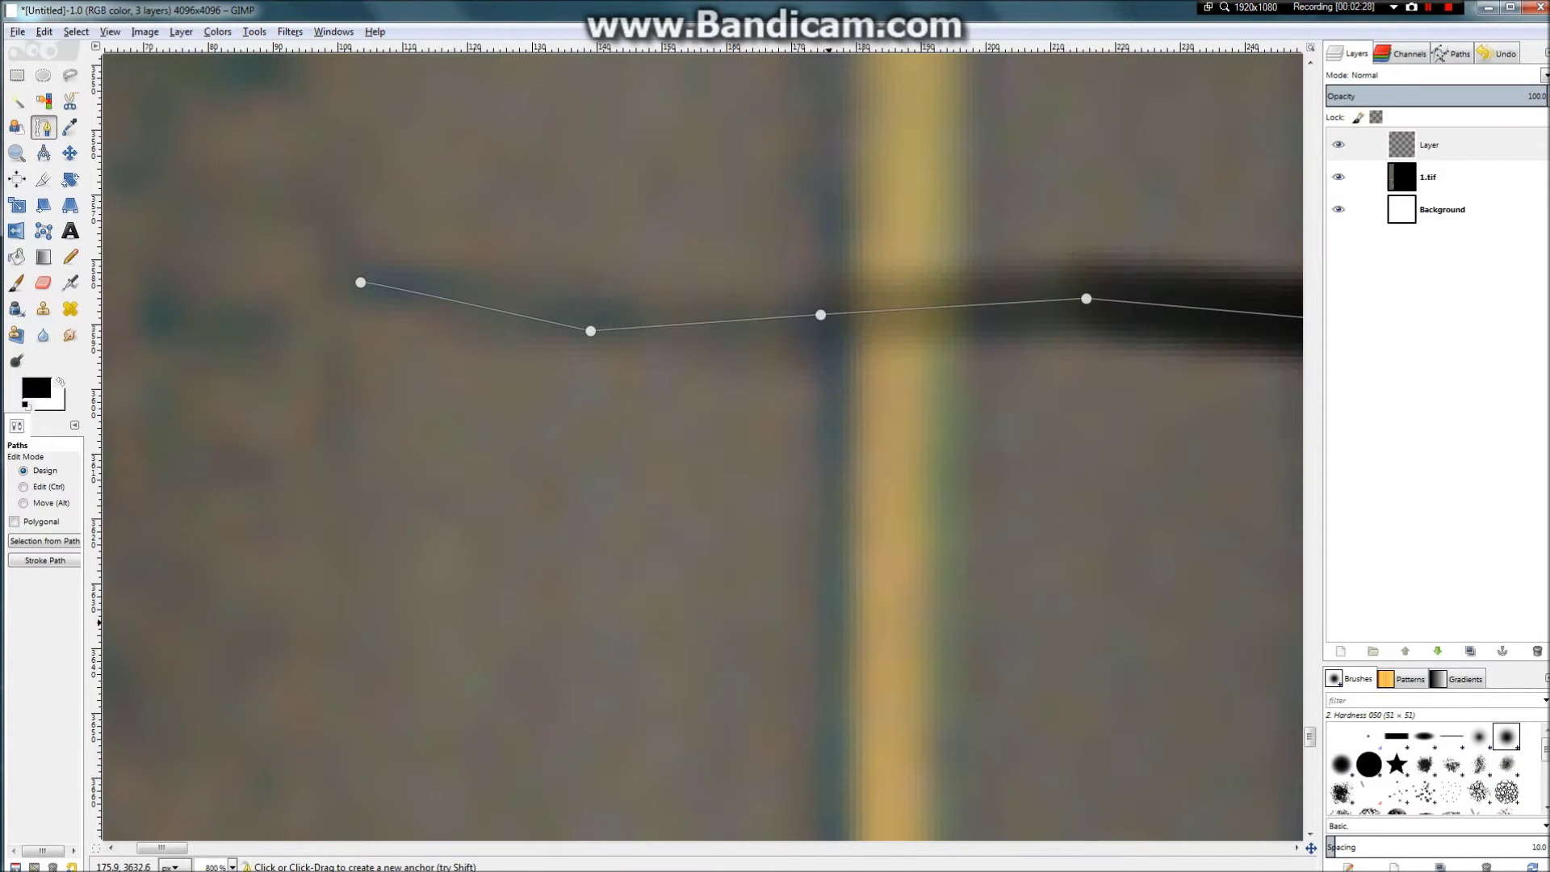
scroll(677, 393, down, 6)
scroll(1001, 339, up, 5)
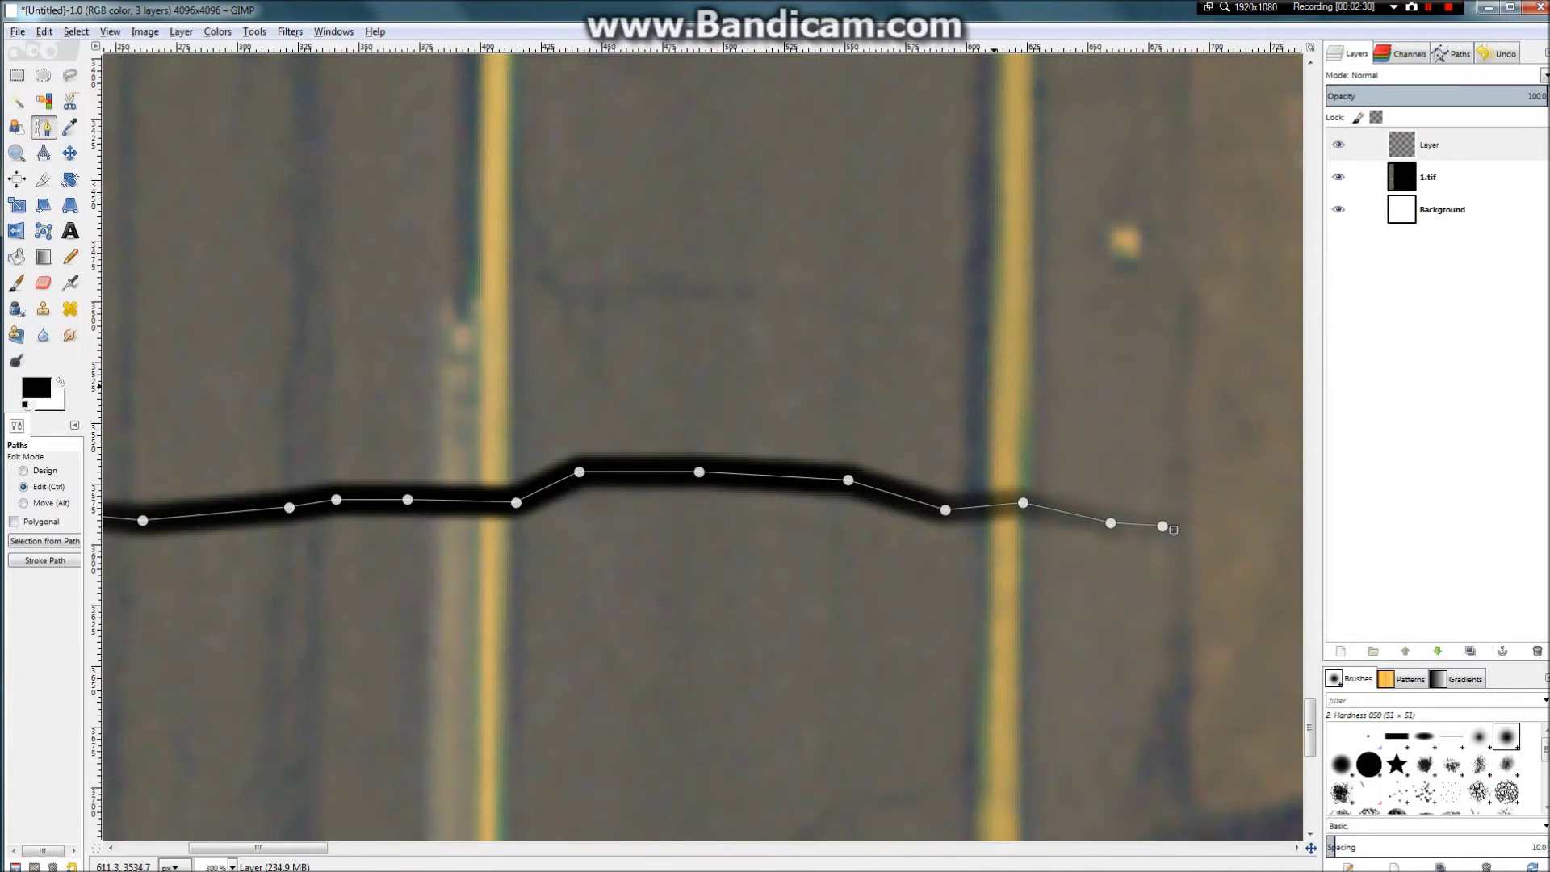
key(ctrl+z)
Step: Stroke the crack path on the new layer as a solid-color, antialiased line 3 px wide
scroll(915, 499, down, 4)
scroll(209, 517, up, 6)
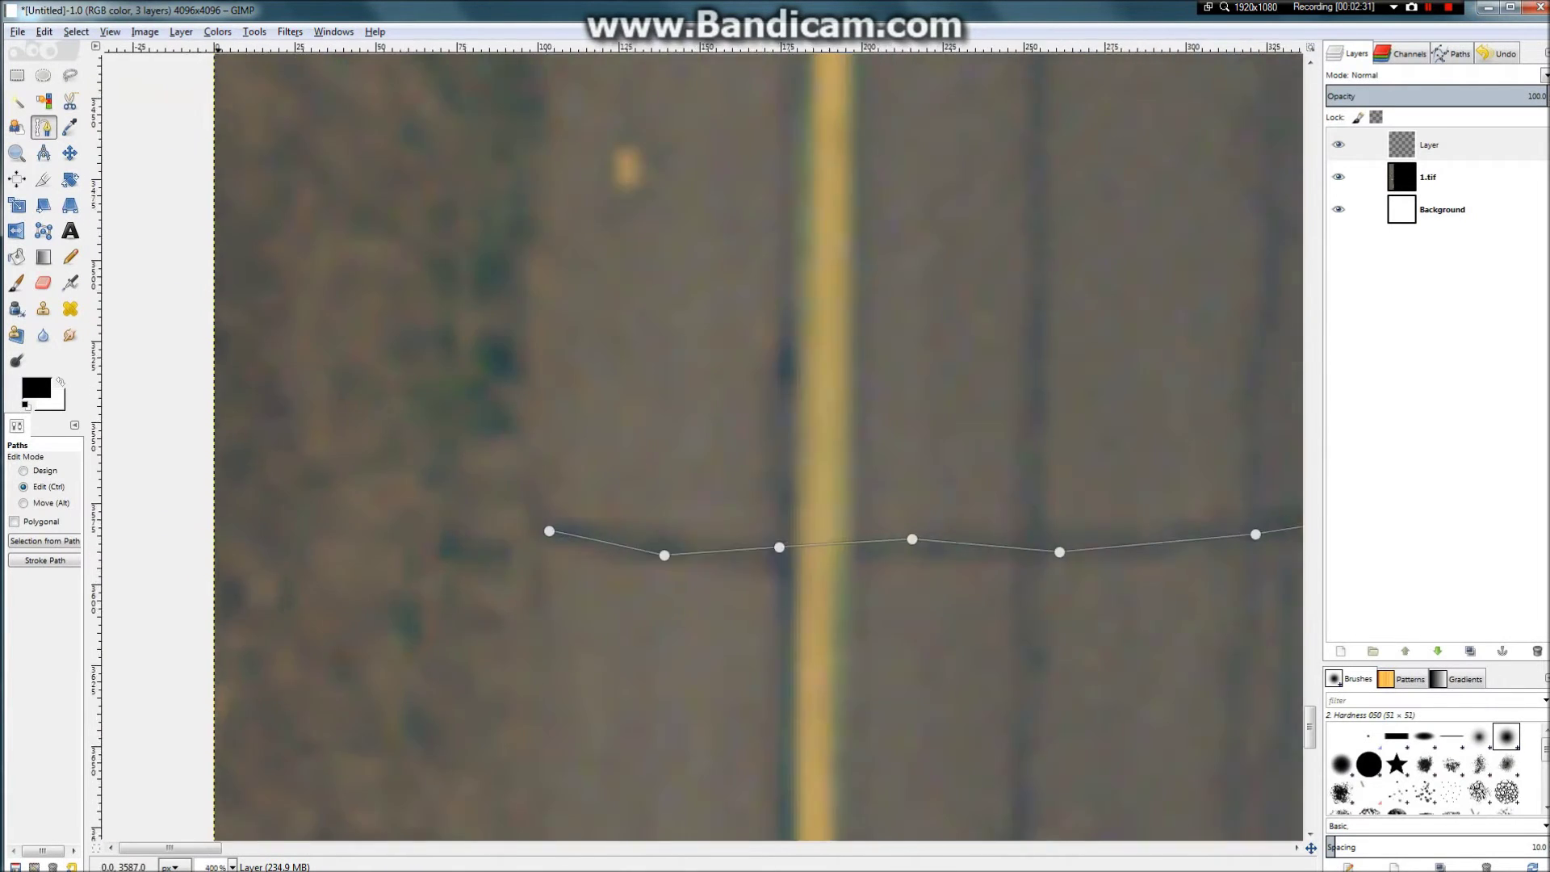
scroll(523, 492, down, 5)
scroll(655, 501, up, 6)
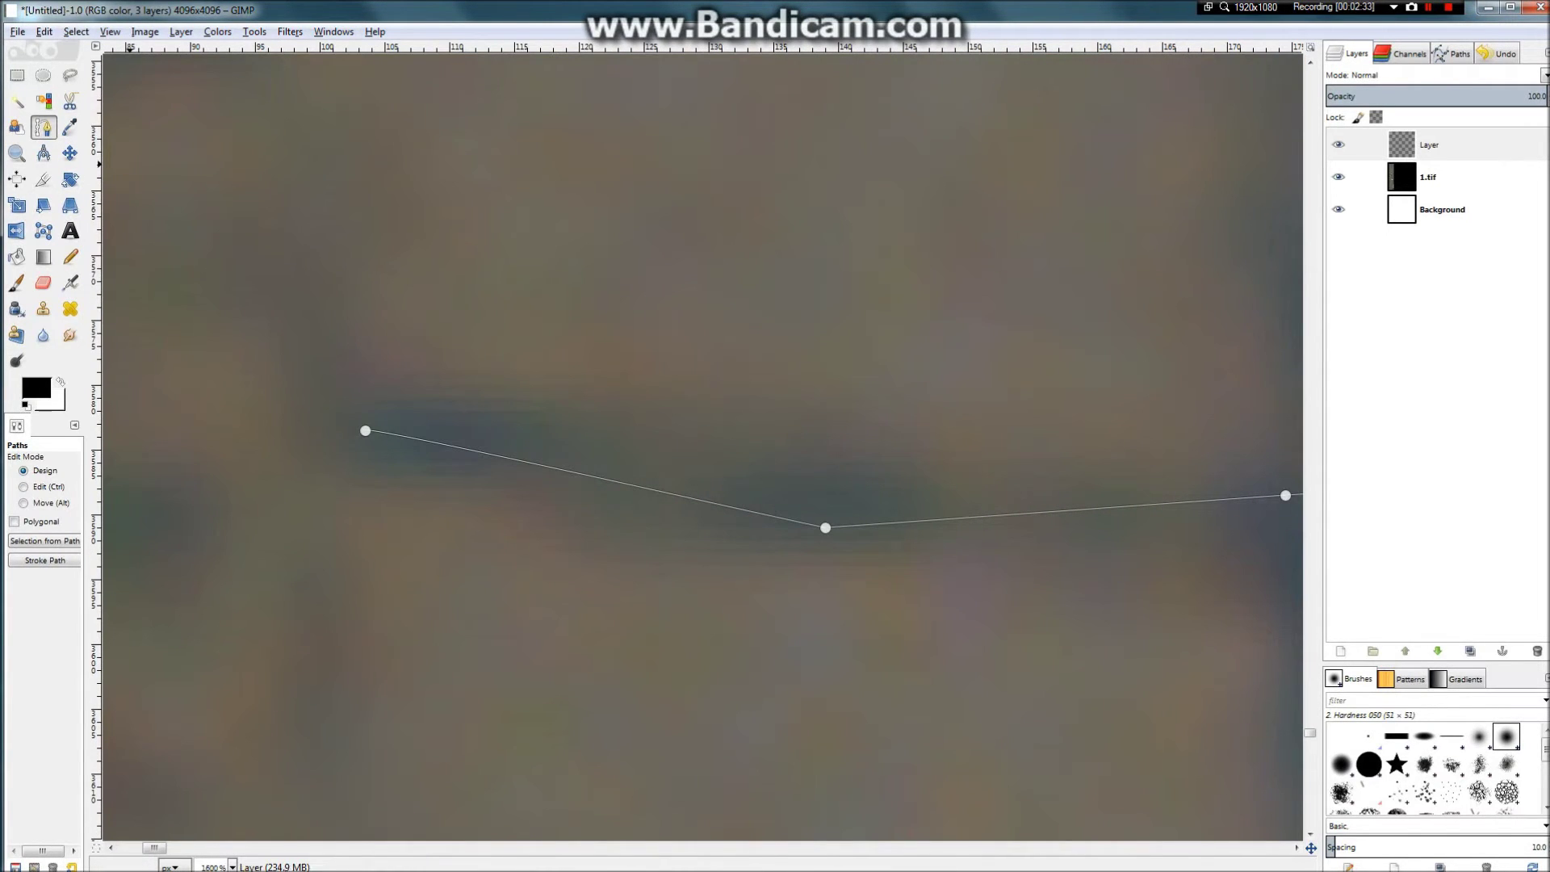
click(43, 32)
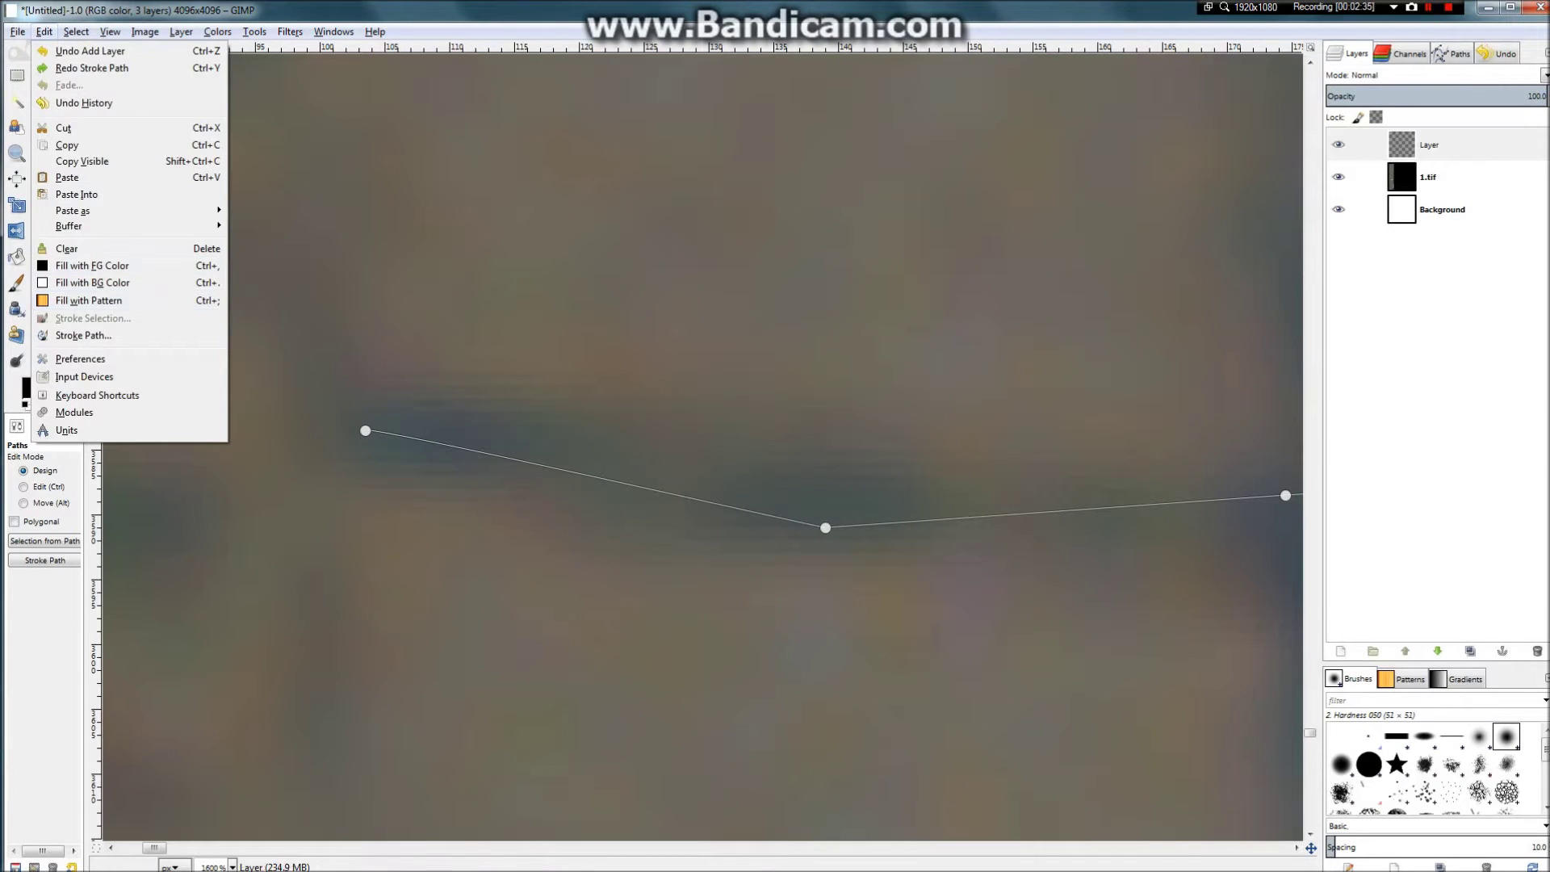
key(Up)
key(Return)
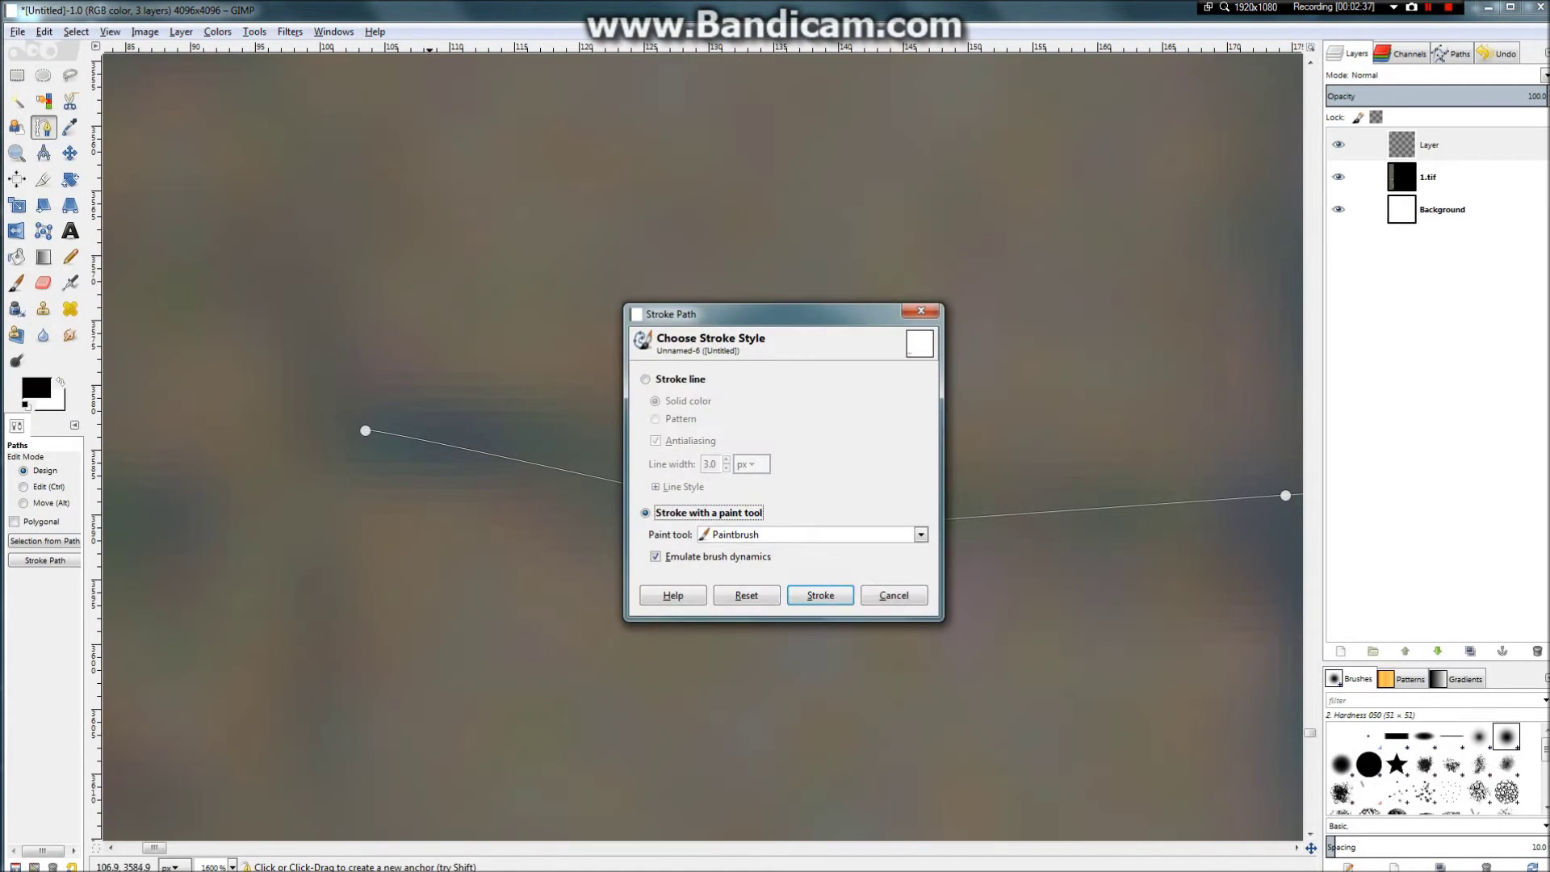
key(Up)
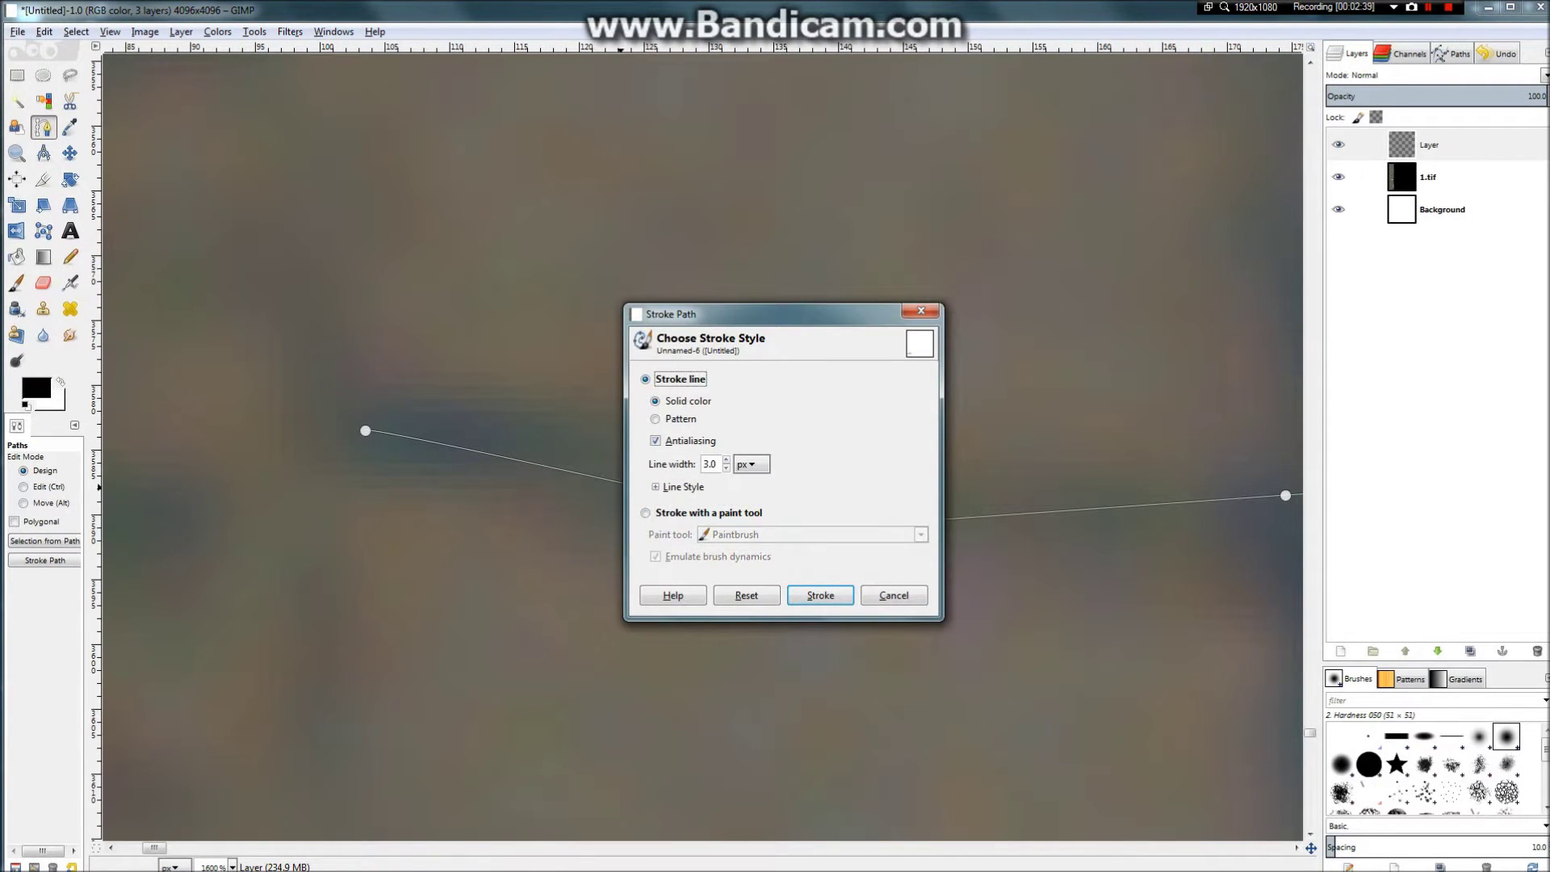
click(820, 595)
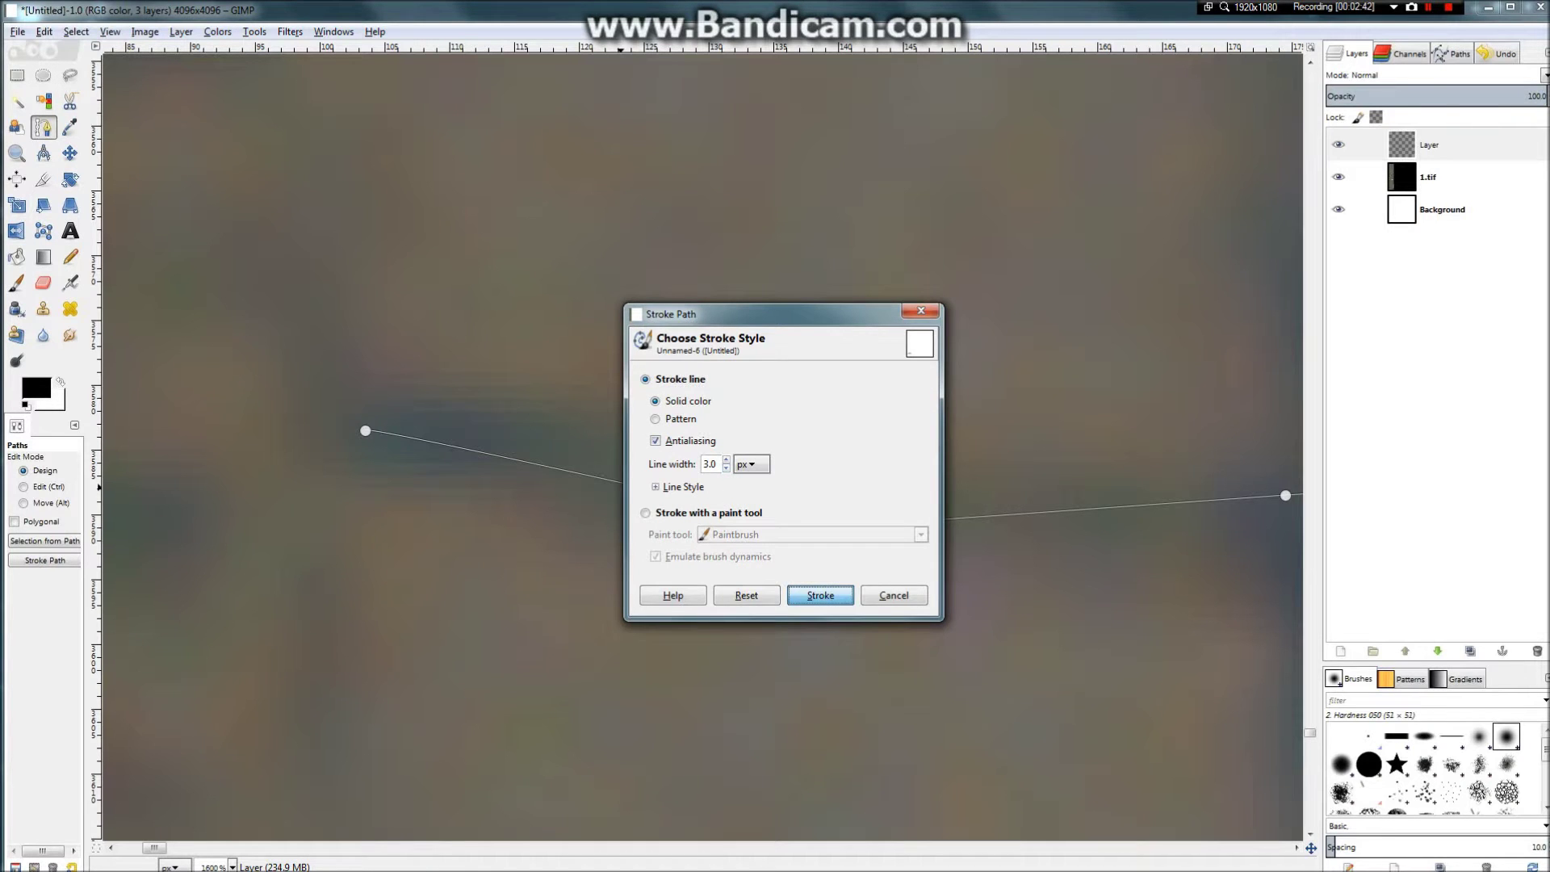
Step: Undo the 3 px stroke along the crack path
scroll(613, 450, down, 7)
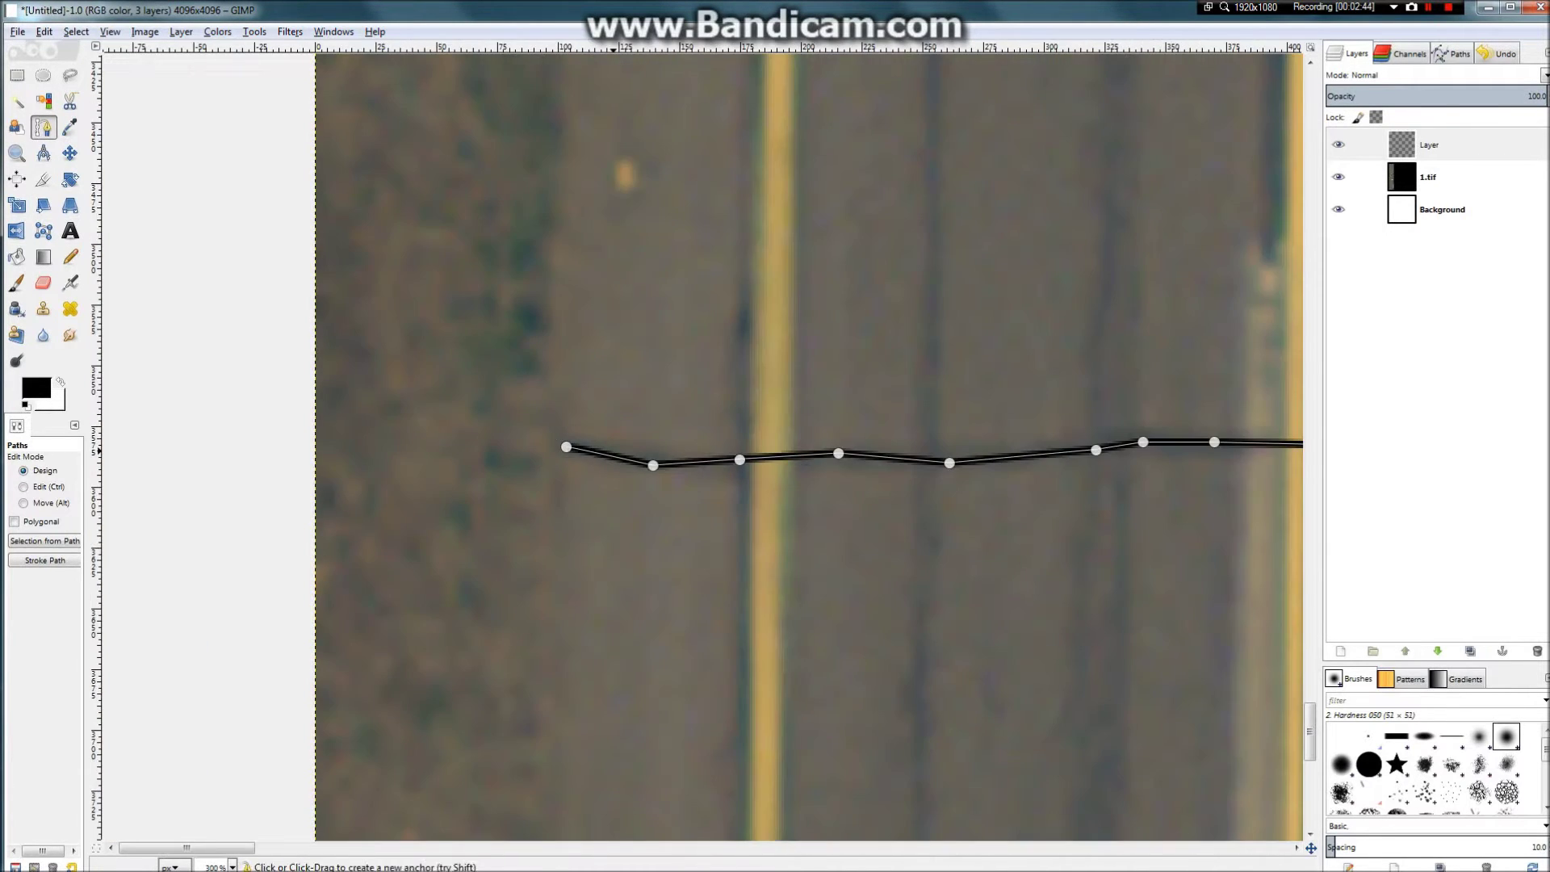
scroll(1107, 428, up, 7)
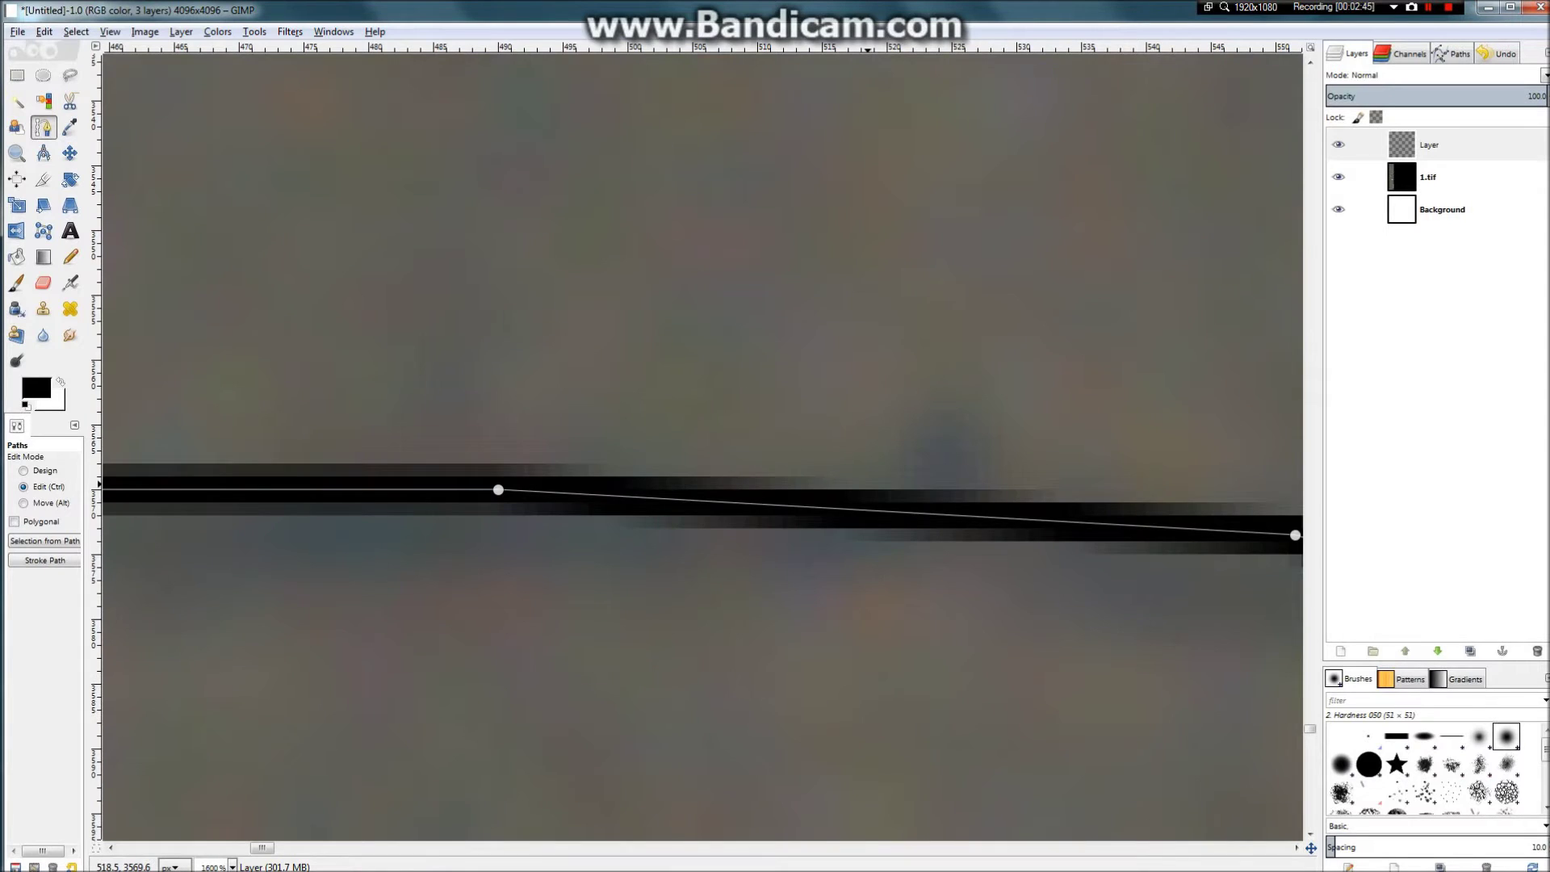
key(ctrl+z)
scroll(869, 484, down, 6)
scroll(433, 481, up, 4)
scroll(378, 484, down, 3)
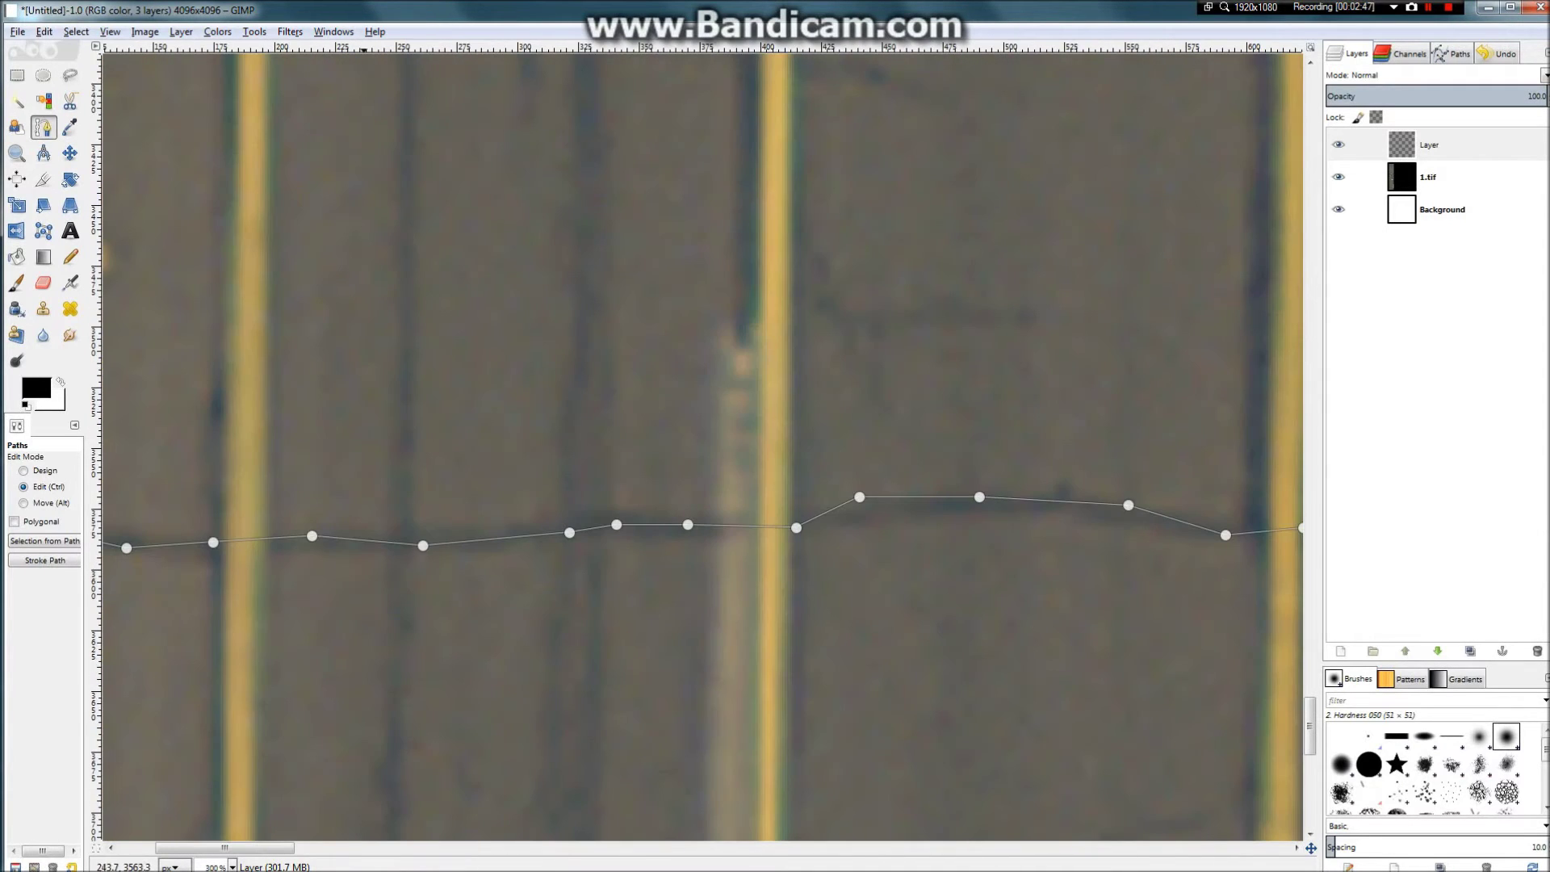
scroll(384, 537, down, 4)
scroll(294, 452, up, 8)
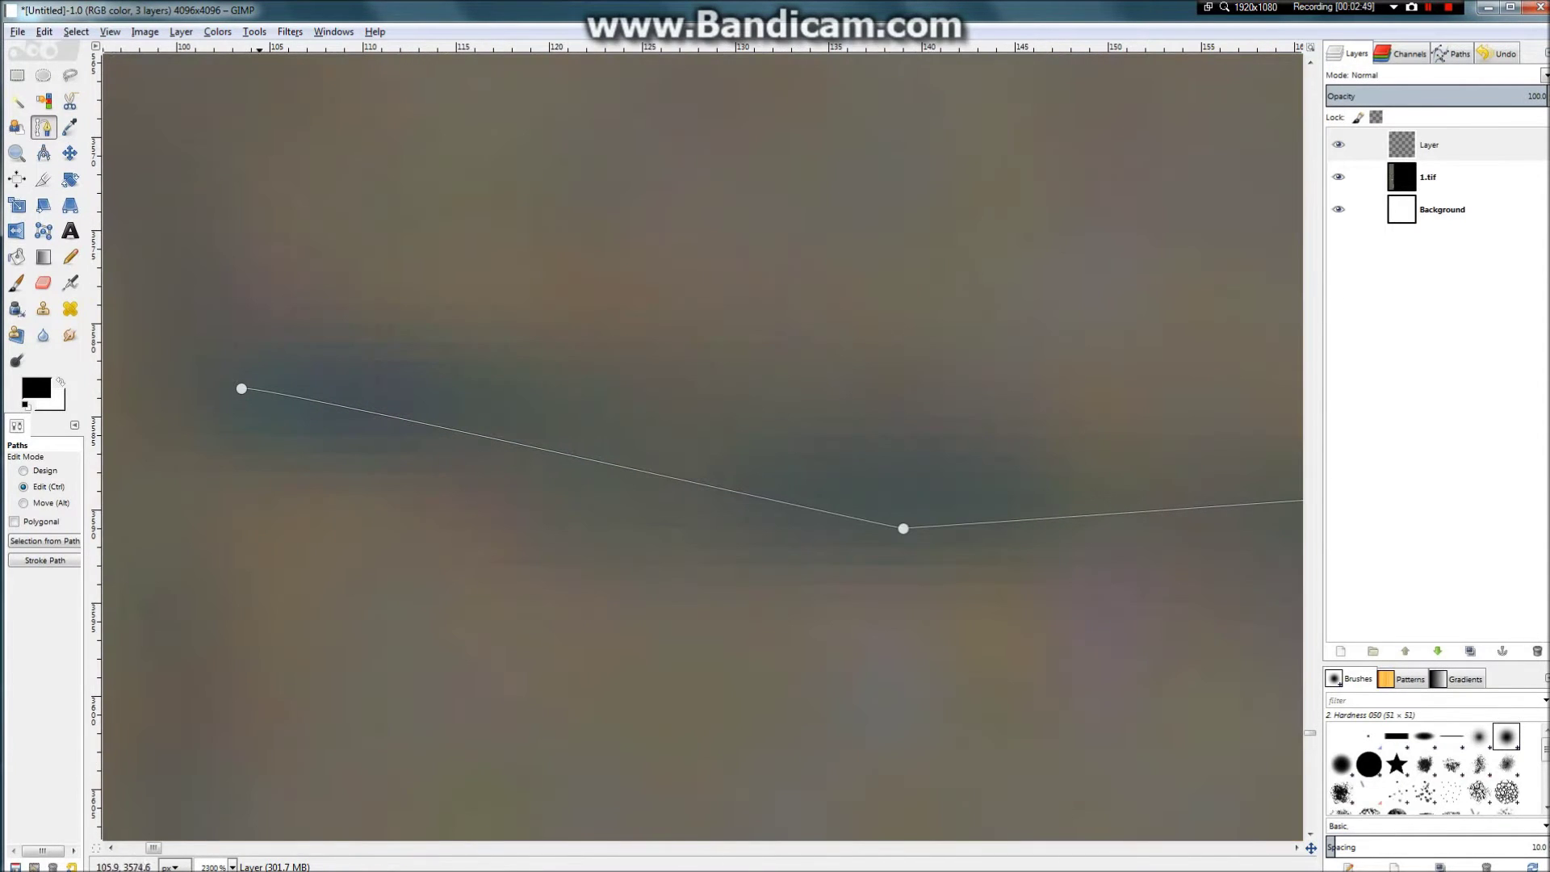
Step: Stroke the crack path on the transparent layer as a solid-color, antialiased line 1 px wide
click(183, 32)
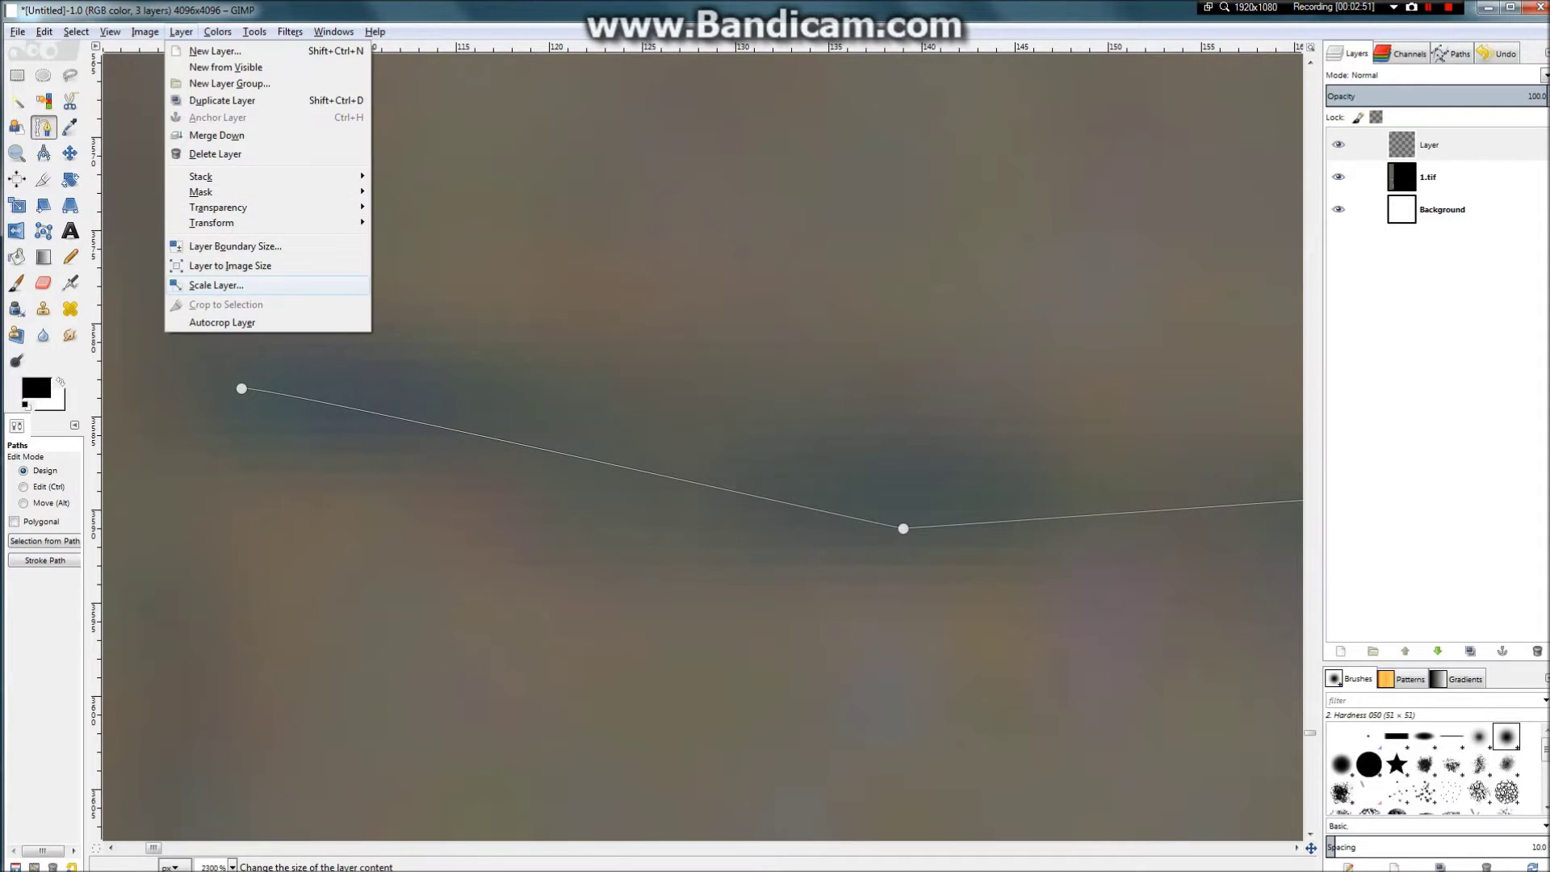
key(Left)
key(Left)
key(Left)
key(Left)
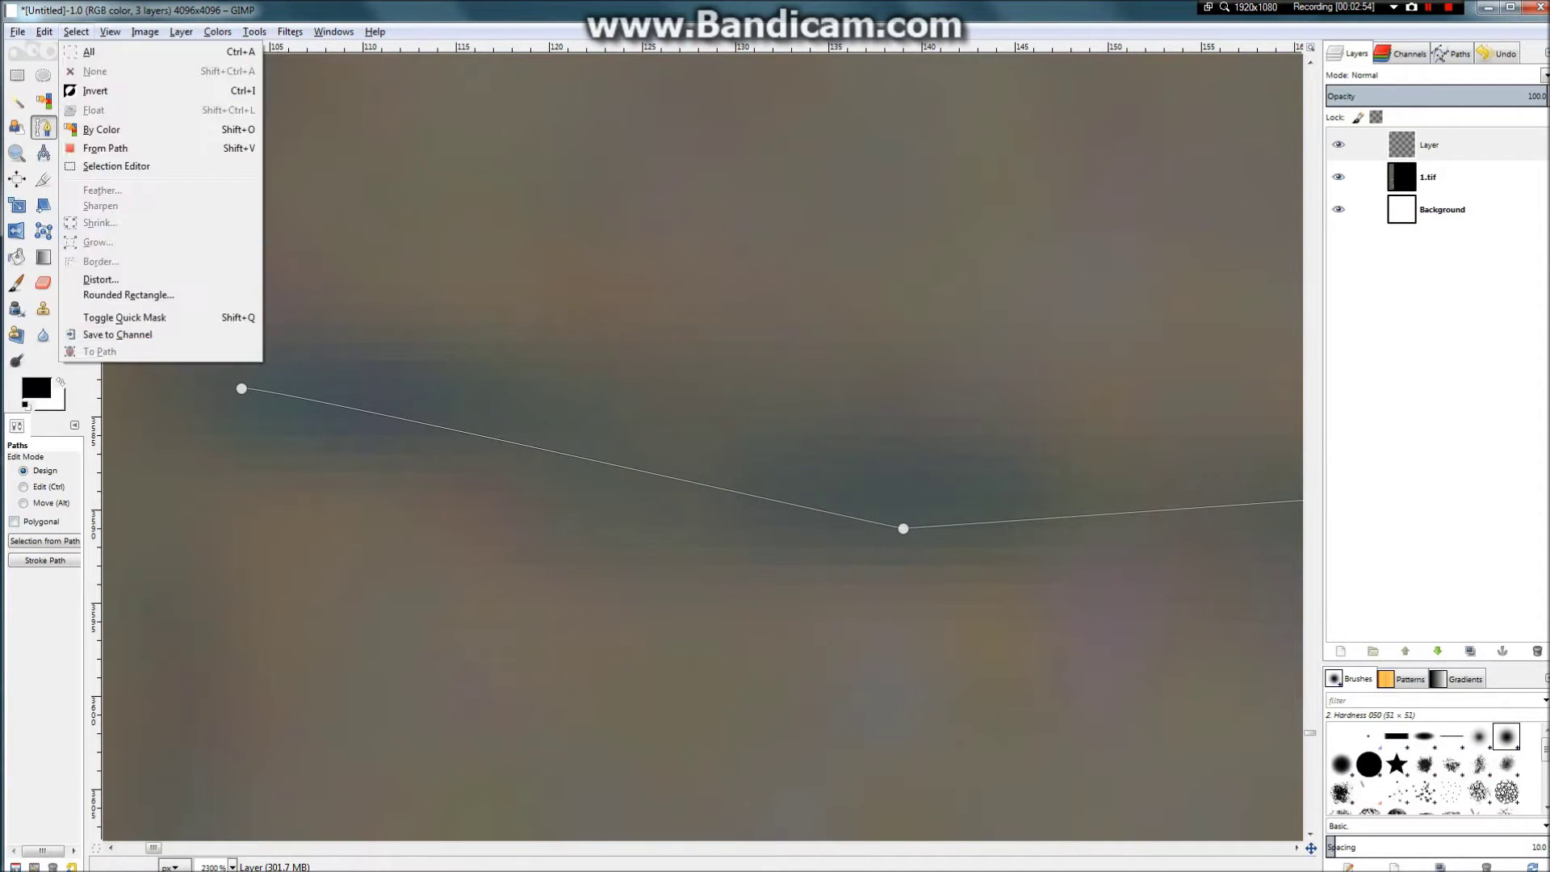
key(Up)
key(Up)
key(Up)
key(Up)
key(Up)
key(Up)
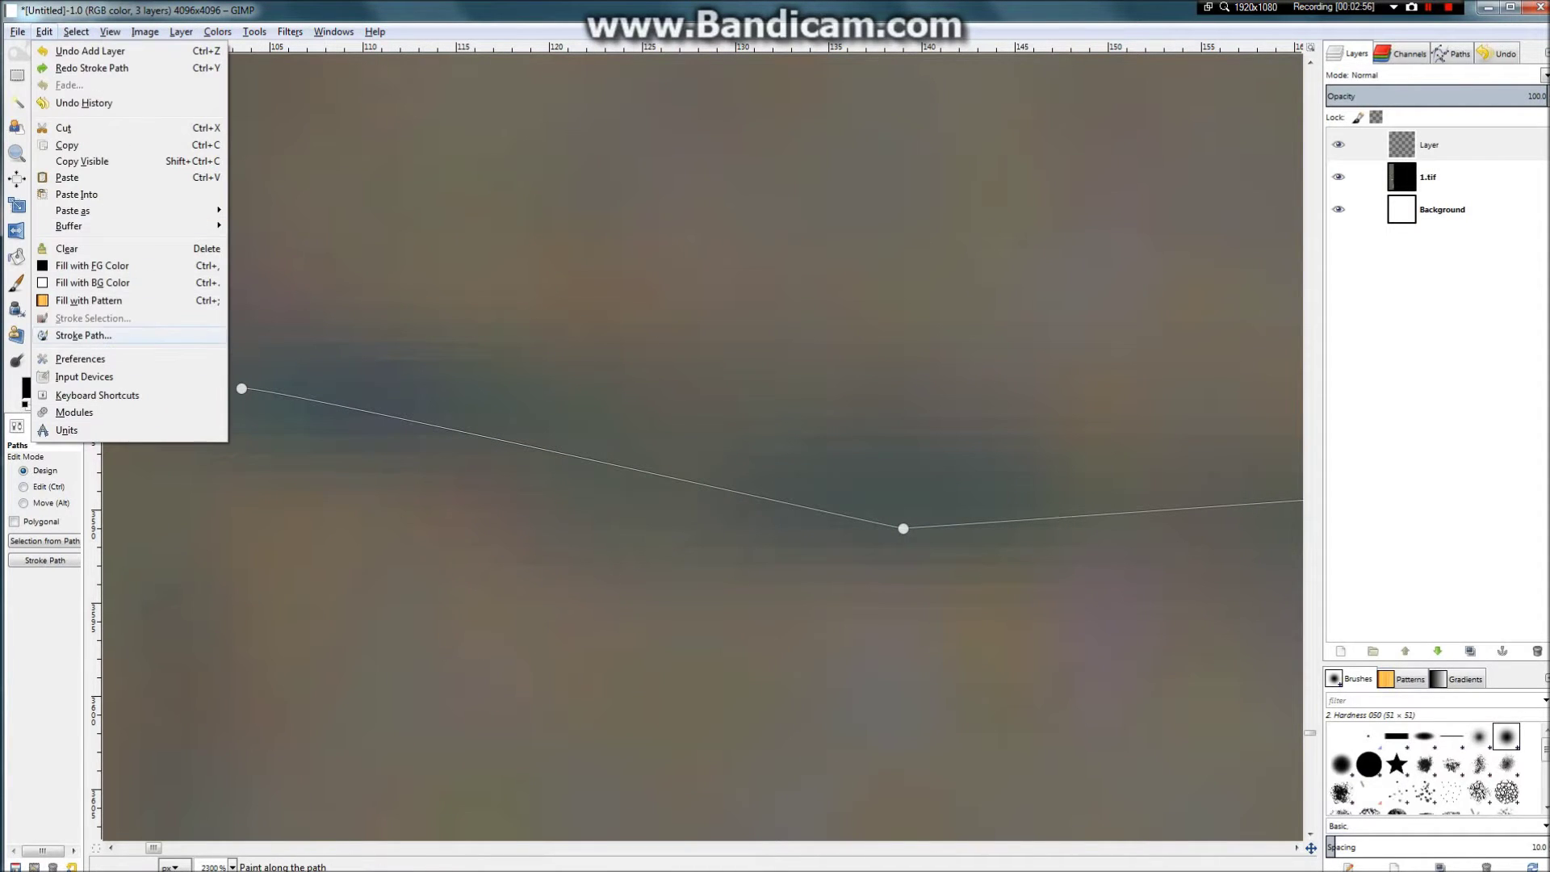
key(Return)
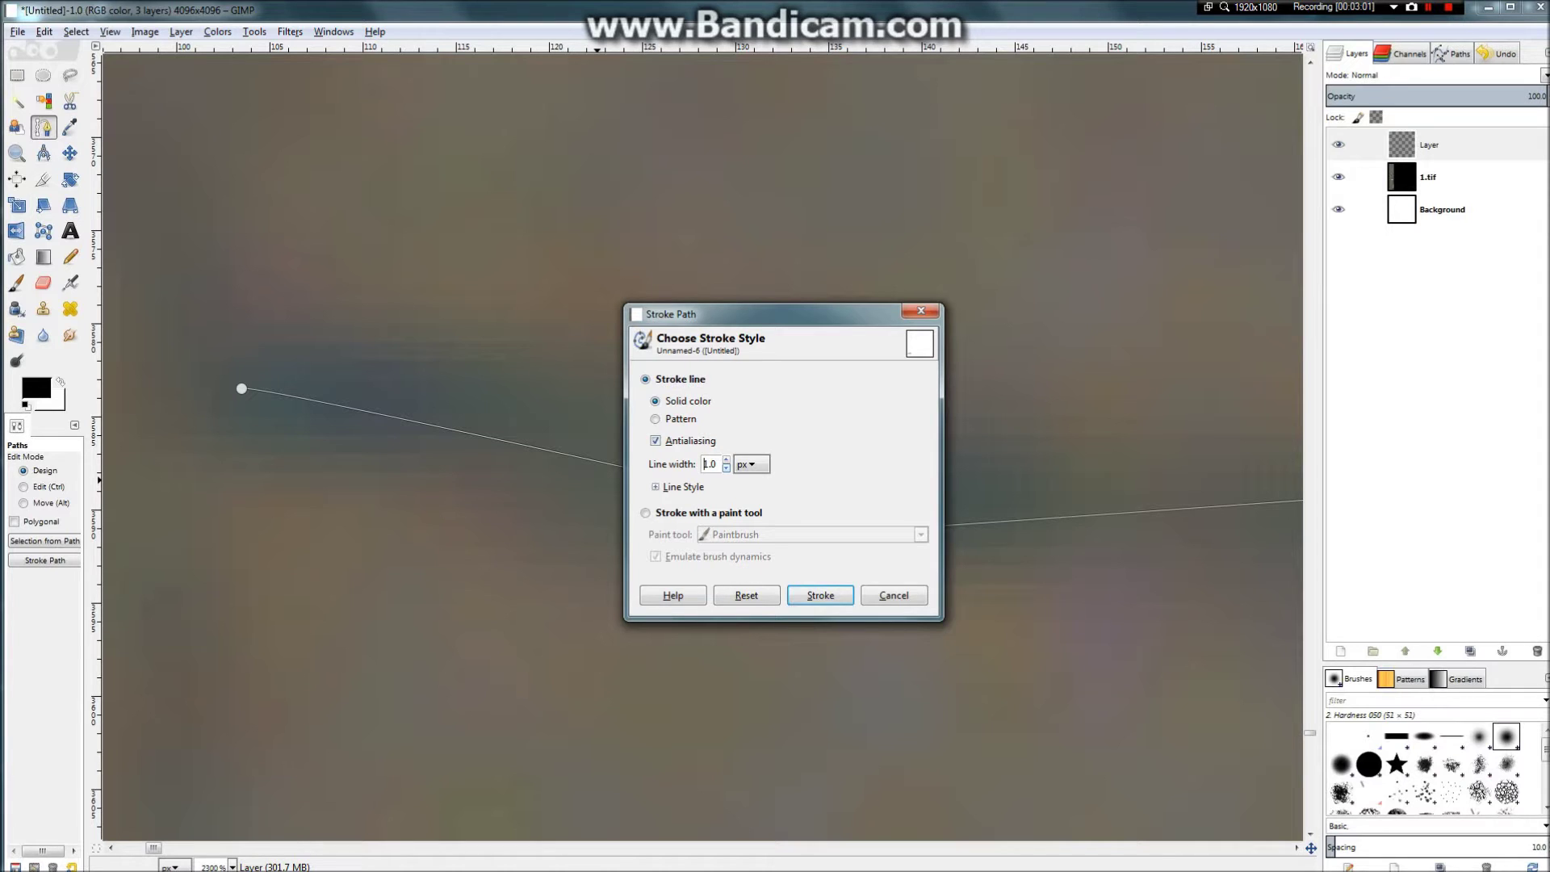
key(Return)
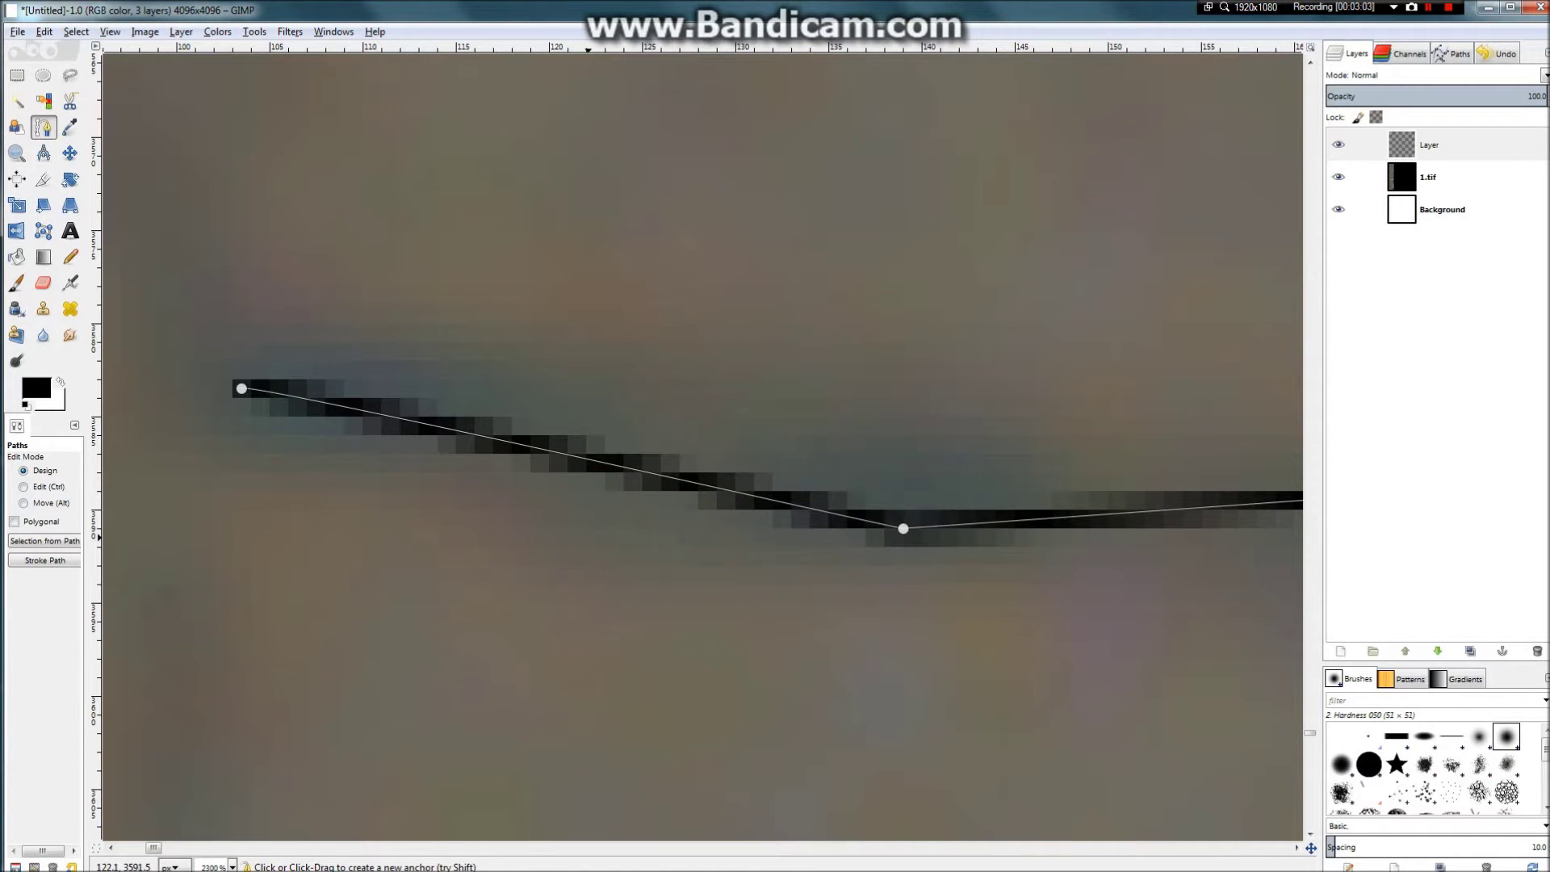
Step: Examine the 1 px stroke along the whole crack path, including its end near the pavement edge
scroll(595, 484, down, 8)
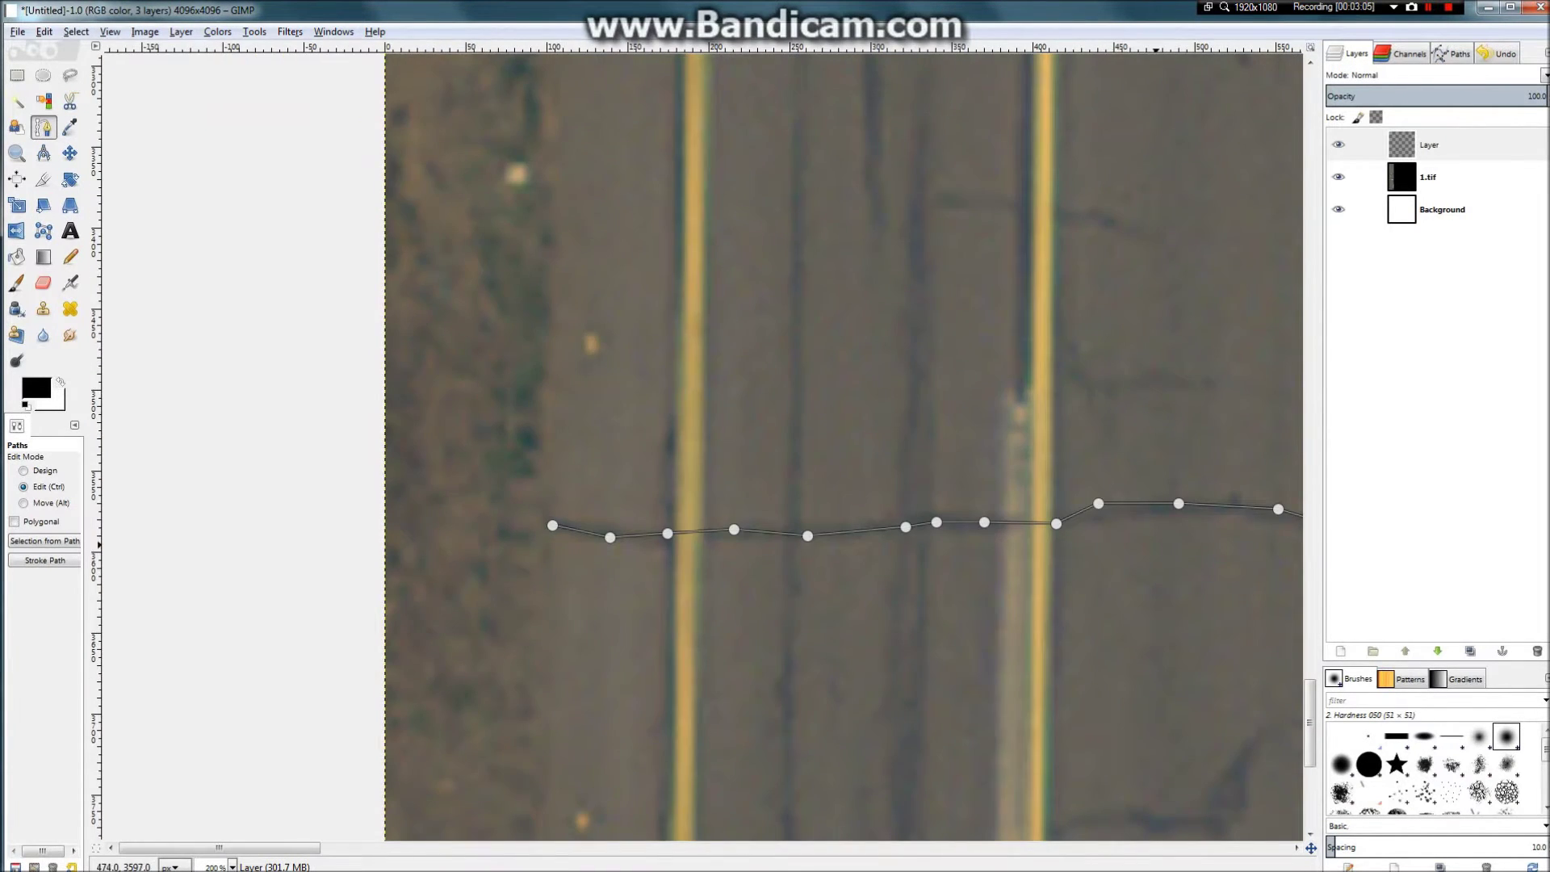
scroll(1159, 536, up, 6)
scroll(997, 443, down, 5)
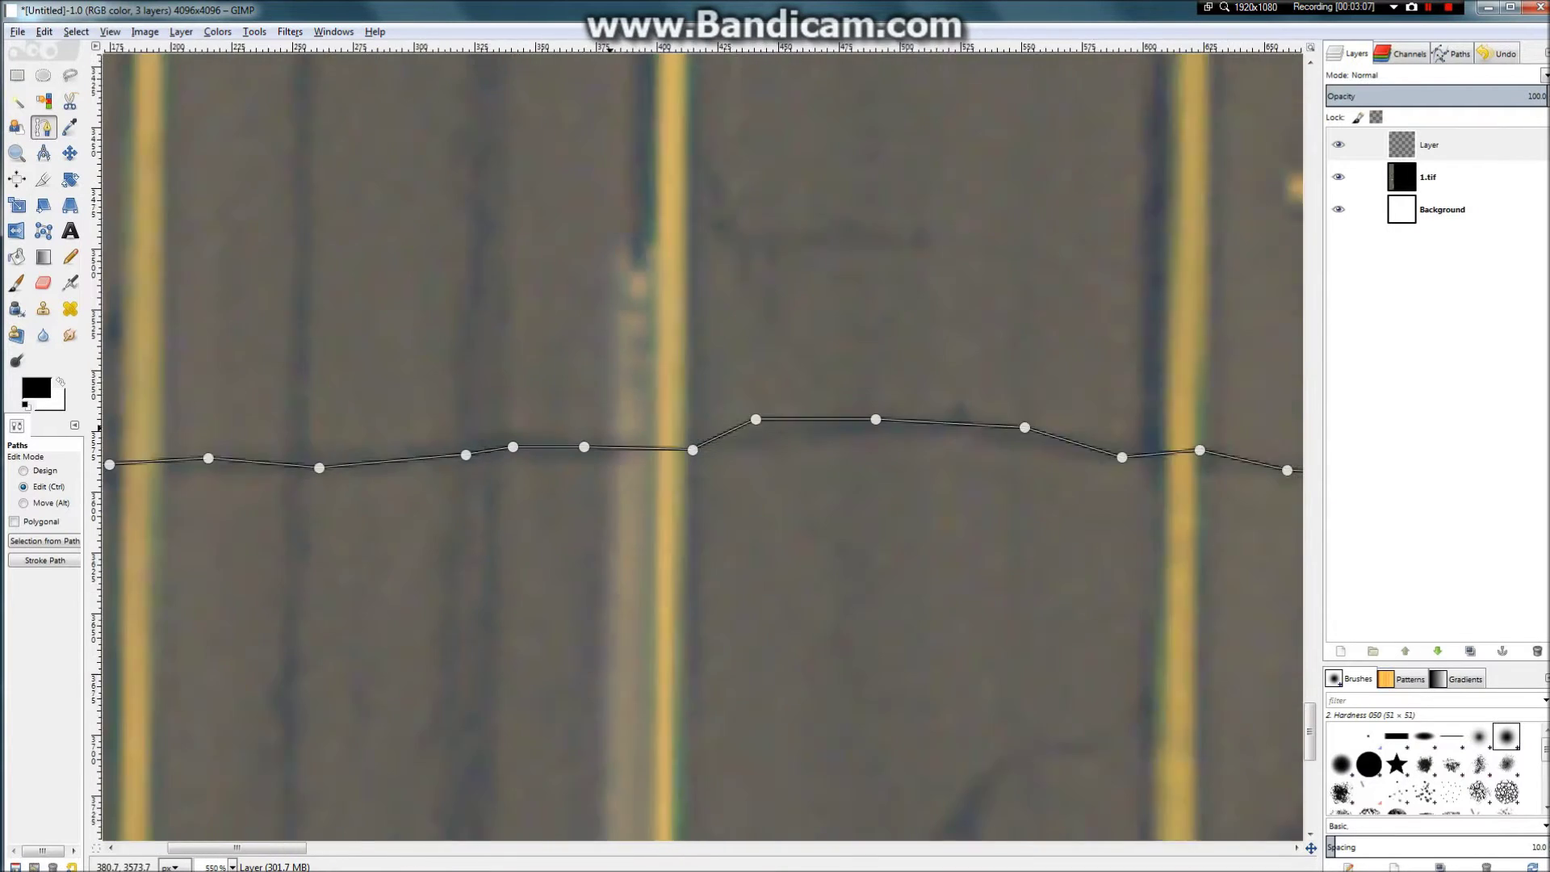
scroll(611, 428, down, 2)
scroll(980, 447, up, 11)
scroll(938, 493, down, 5)
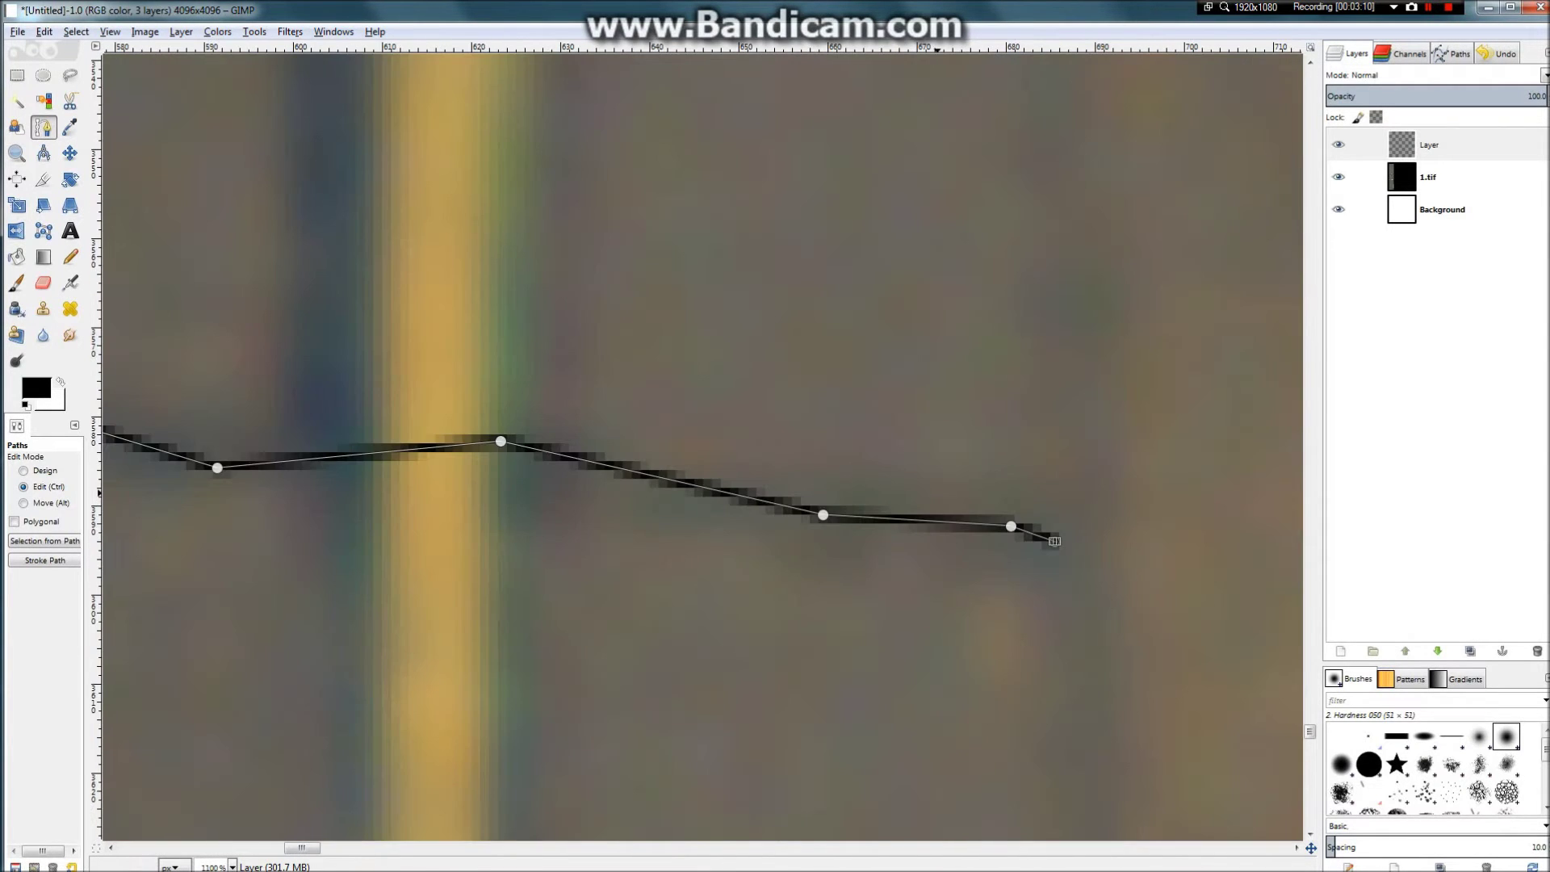
scroll(1054, 541, down, 3)
scroll(517, 439, up, 4)
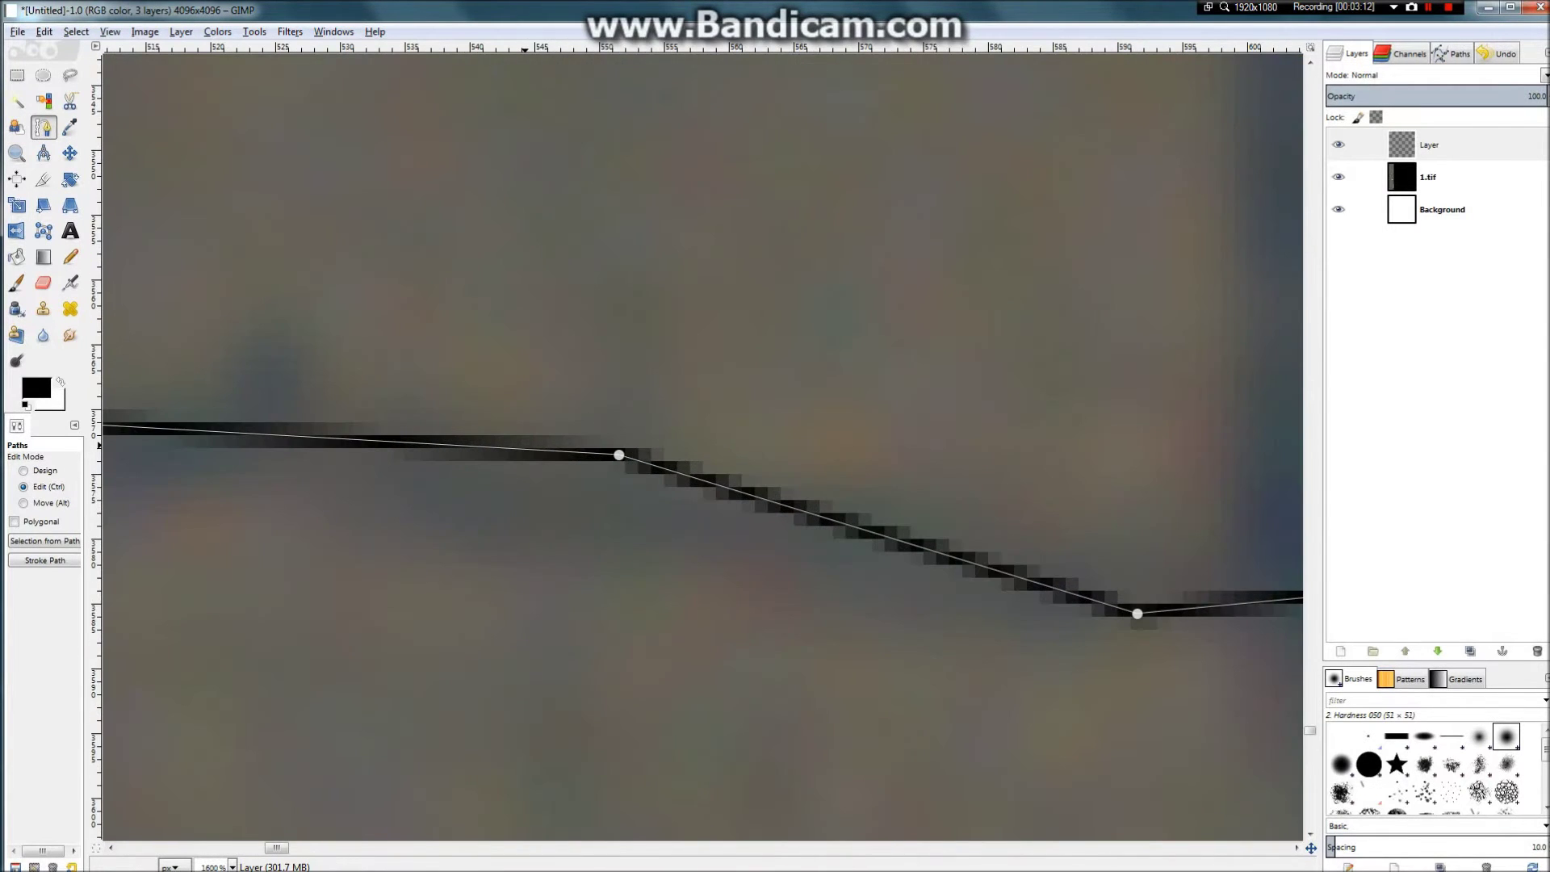
Step: Add another transparent 4096 x 4096 px layer above the layer holding the 1 px crack line
right_click(1421, 145)
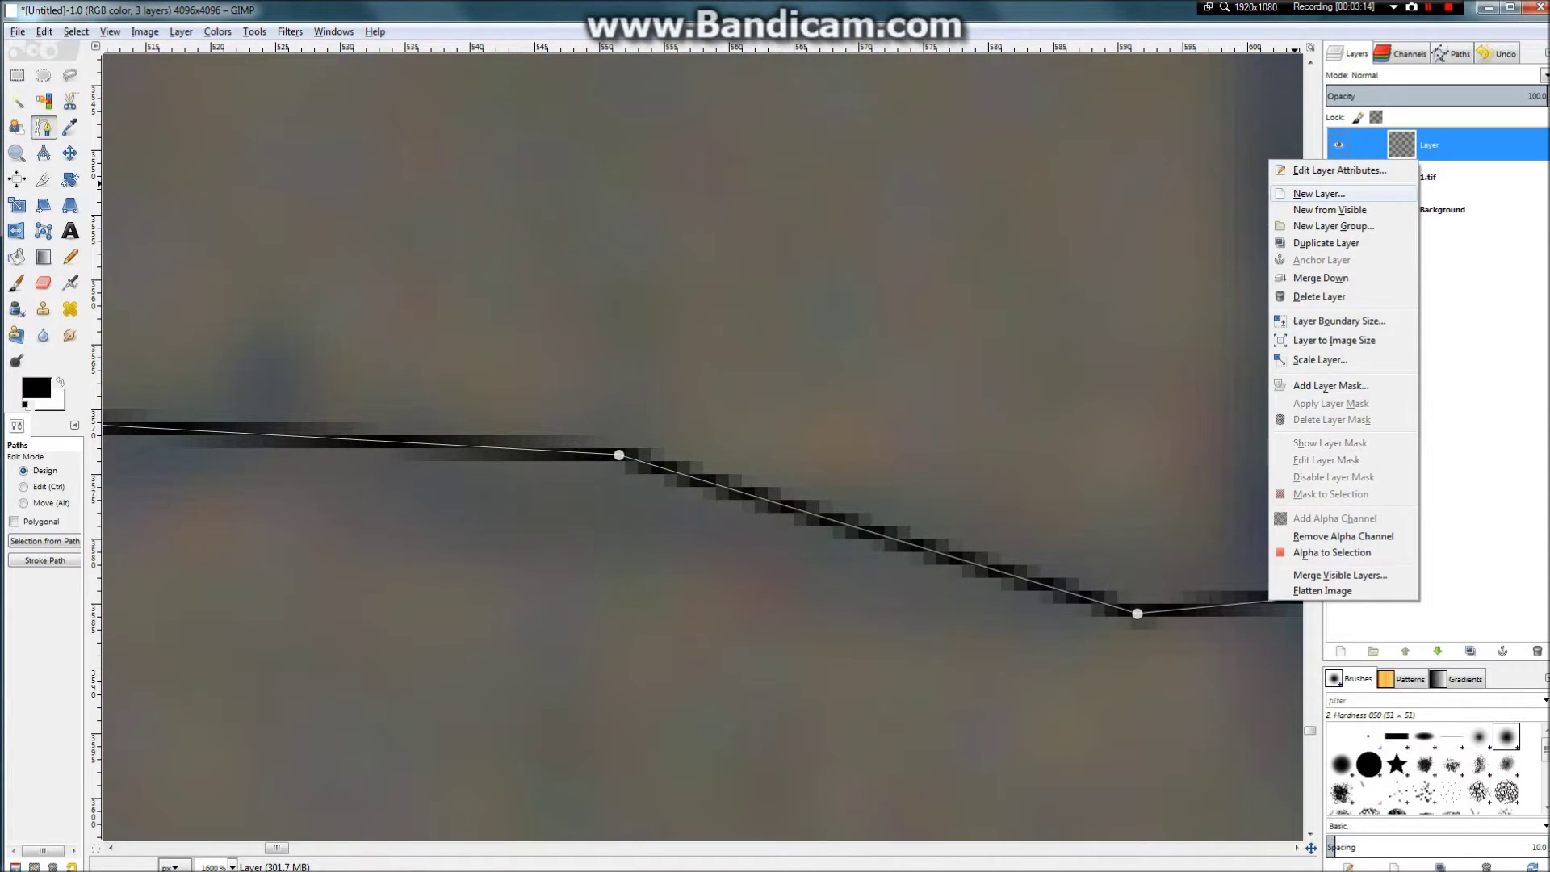
click(1292, 191)
click(141, 279)
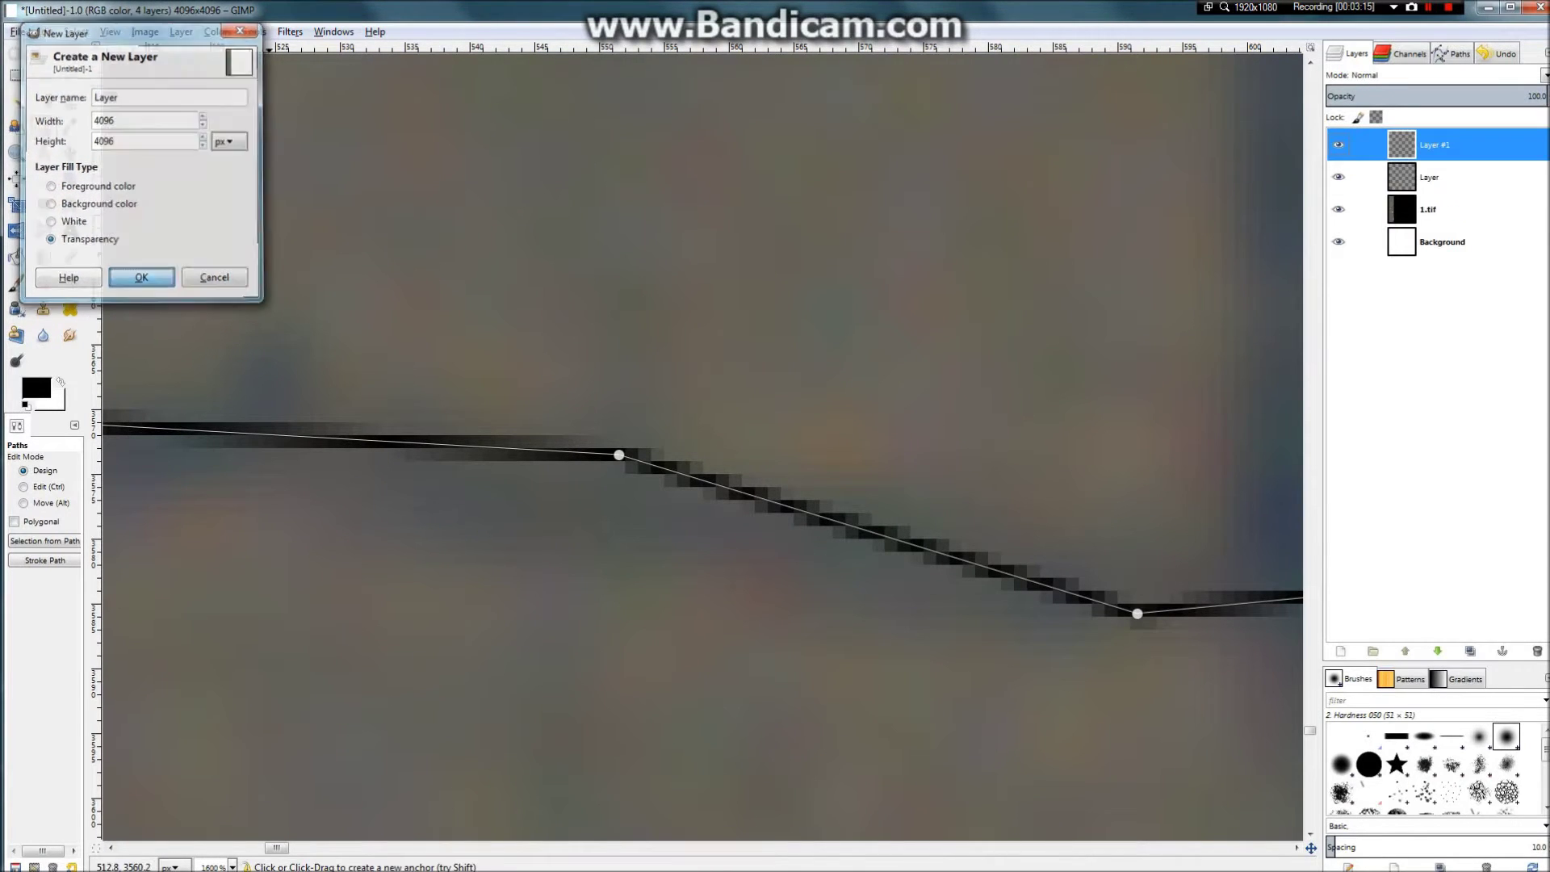
Step: Try stroking the crack path on Layer #1 as a solid-color, antialiased line 5 px wide
scroll(1241, 470, down, 4)
scroll(866, 392, down, 3)
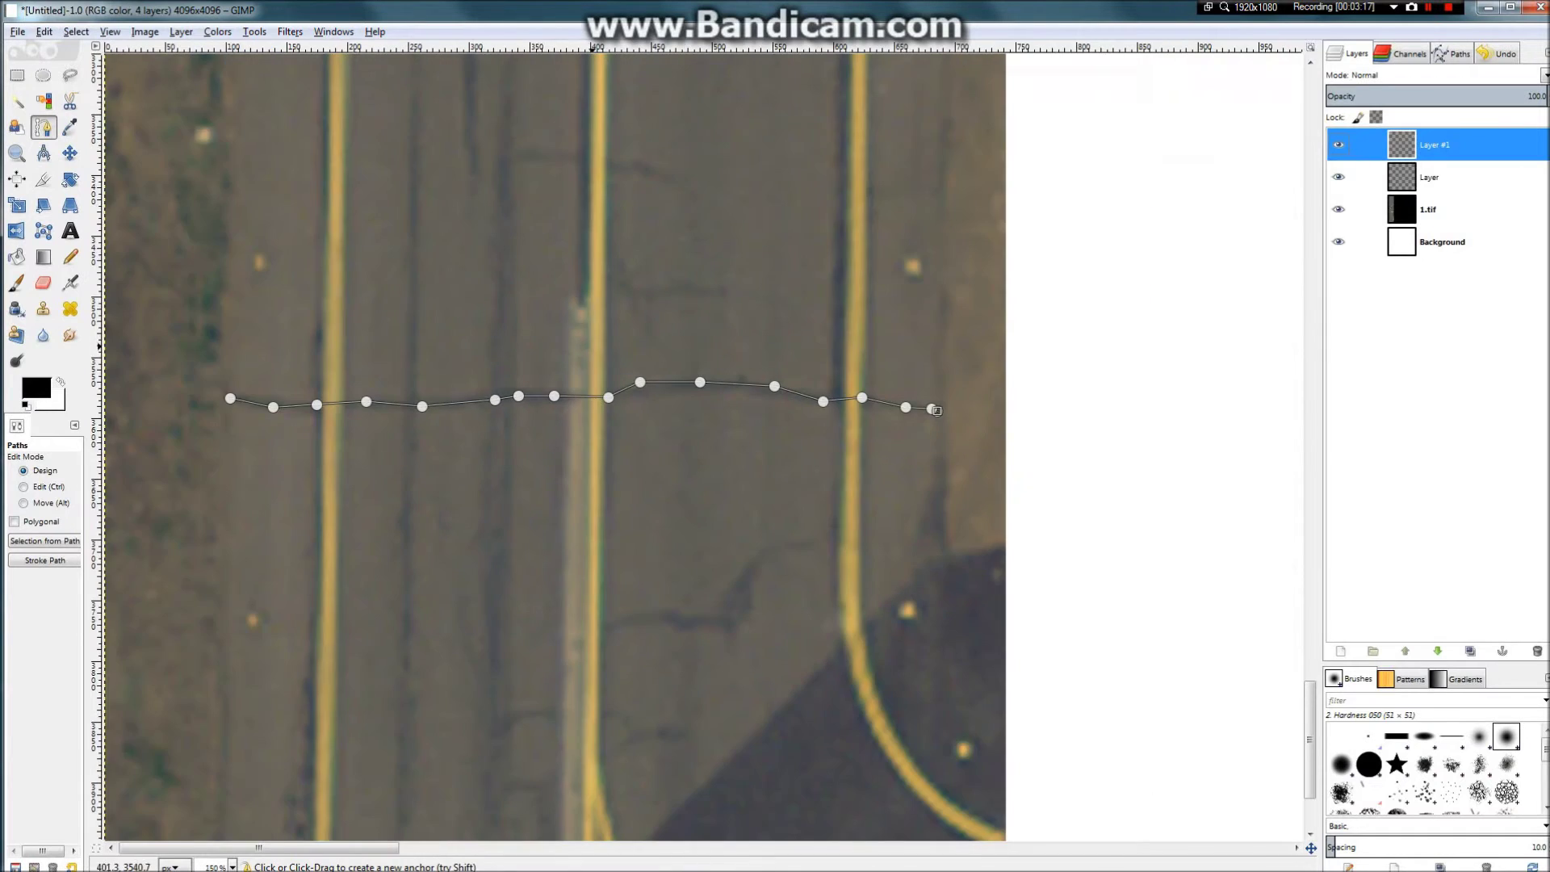
scroll(235, 364, up, 5)
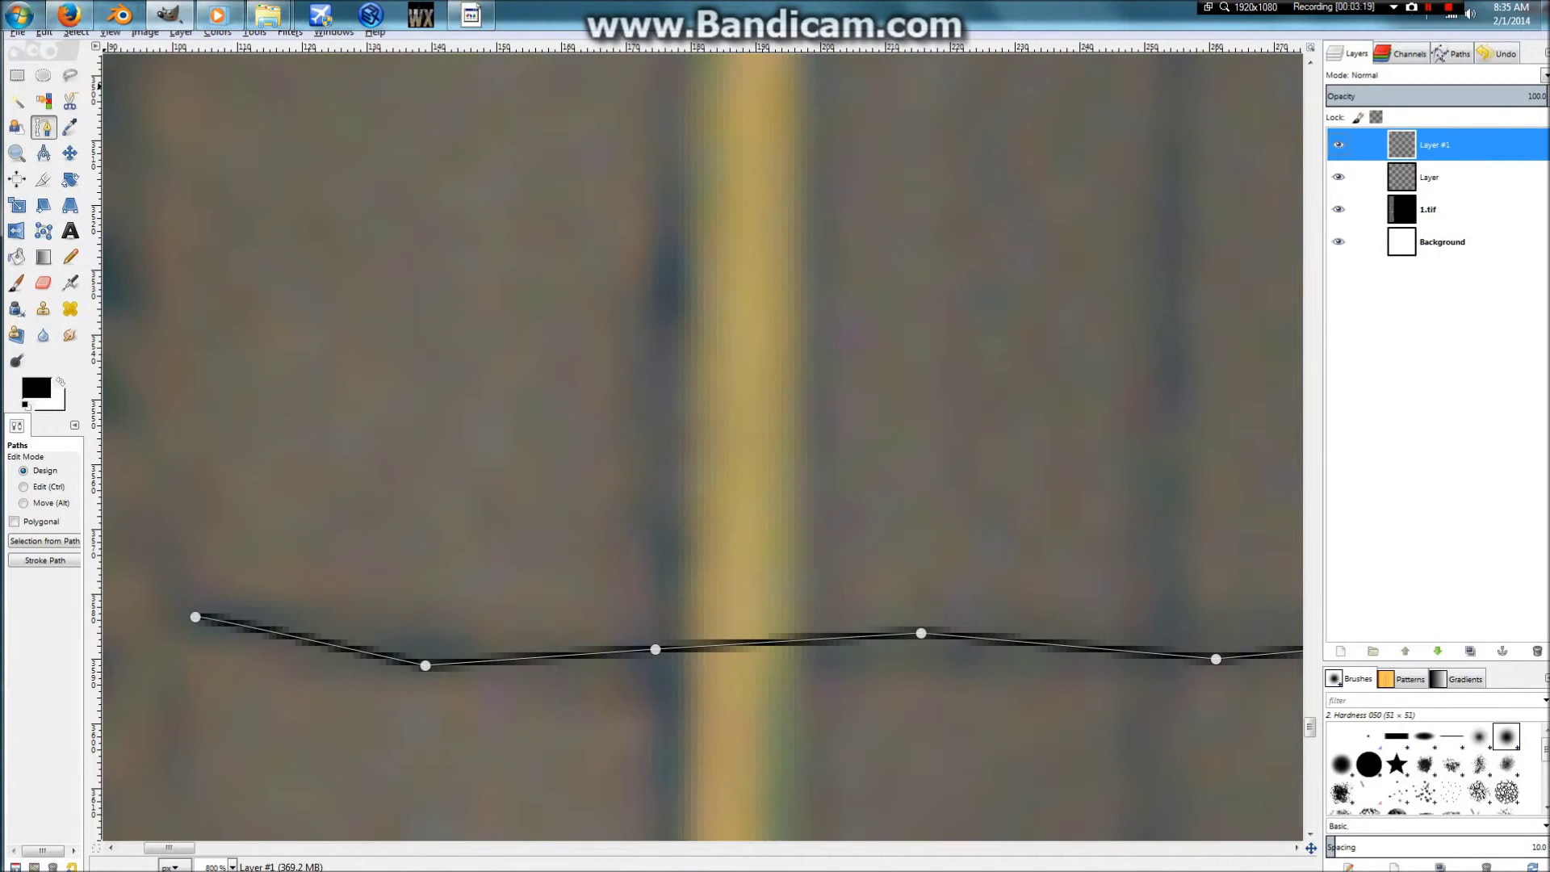
click(44, 33)
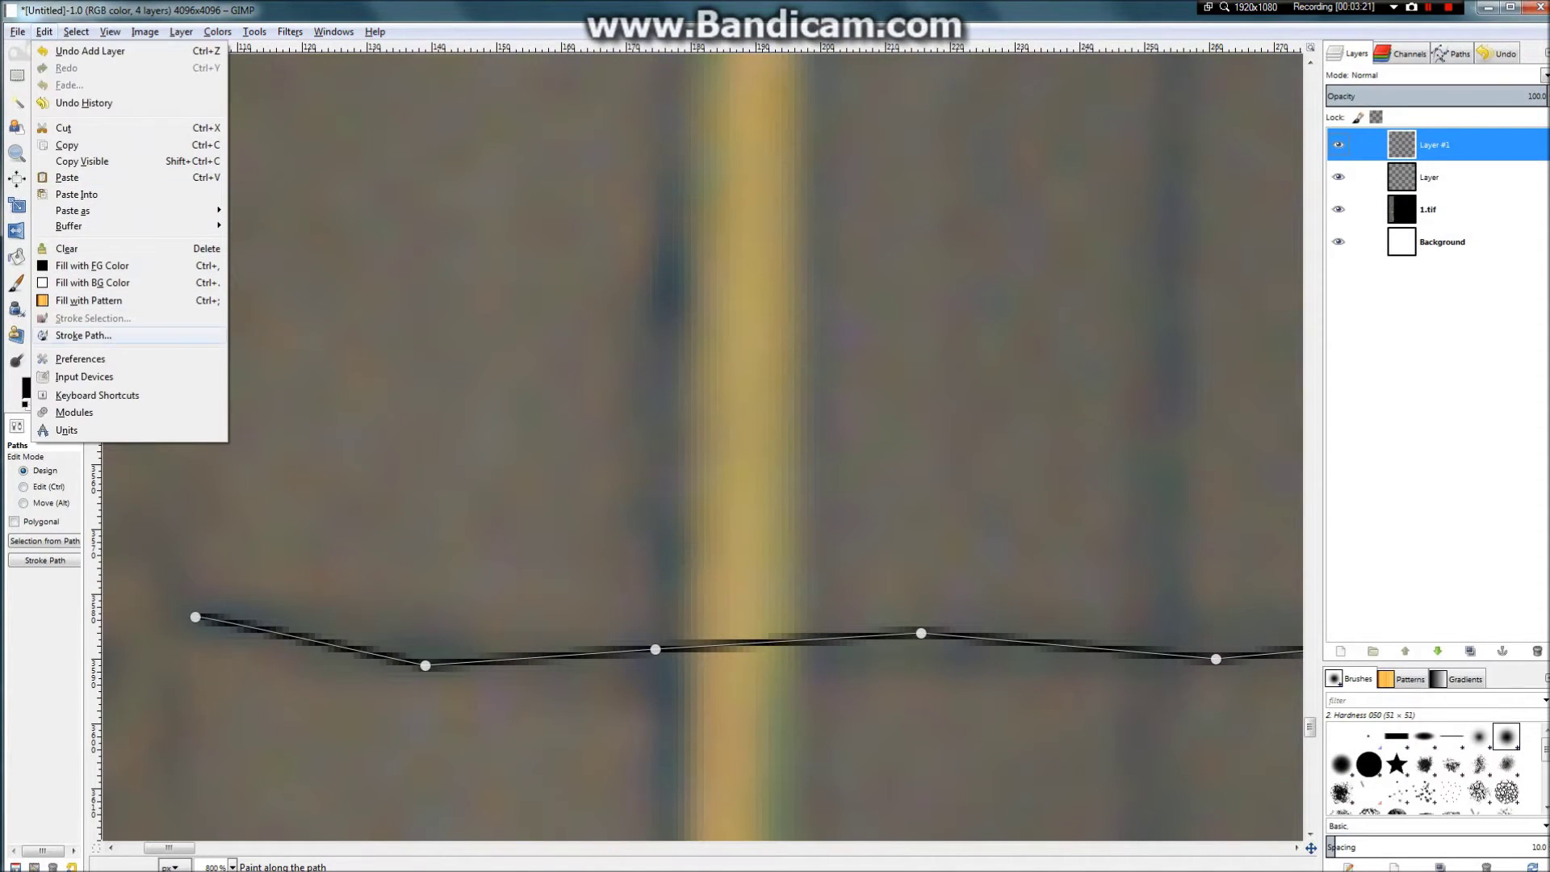
click(83, 335)
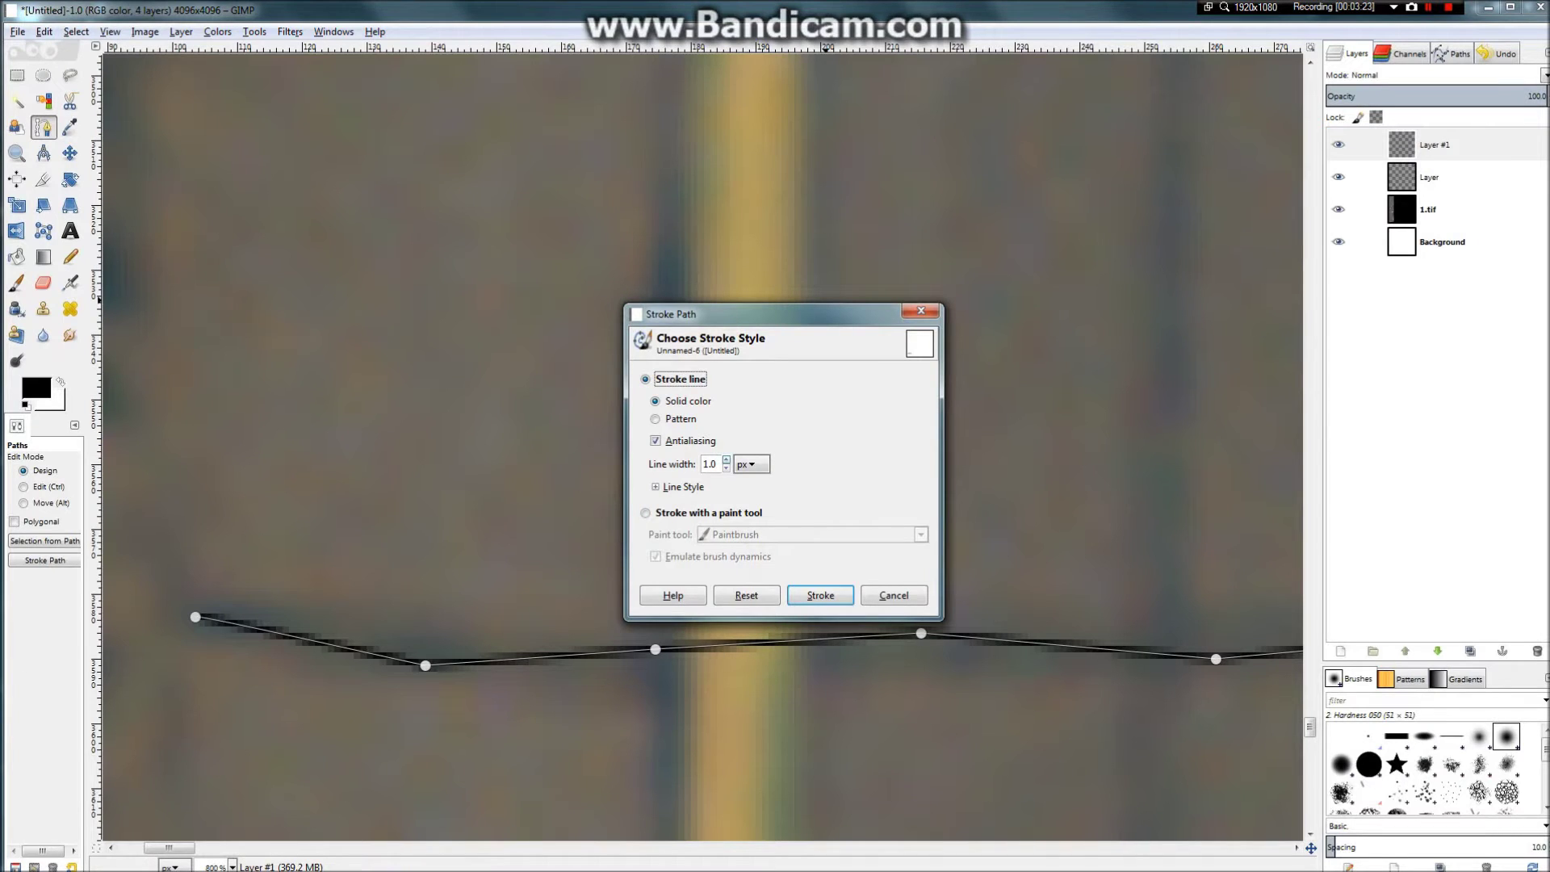
triple_click(727, 460)
click(821, 595)
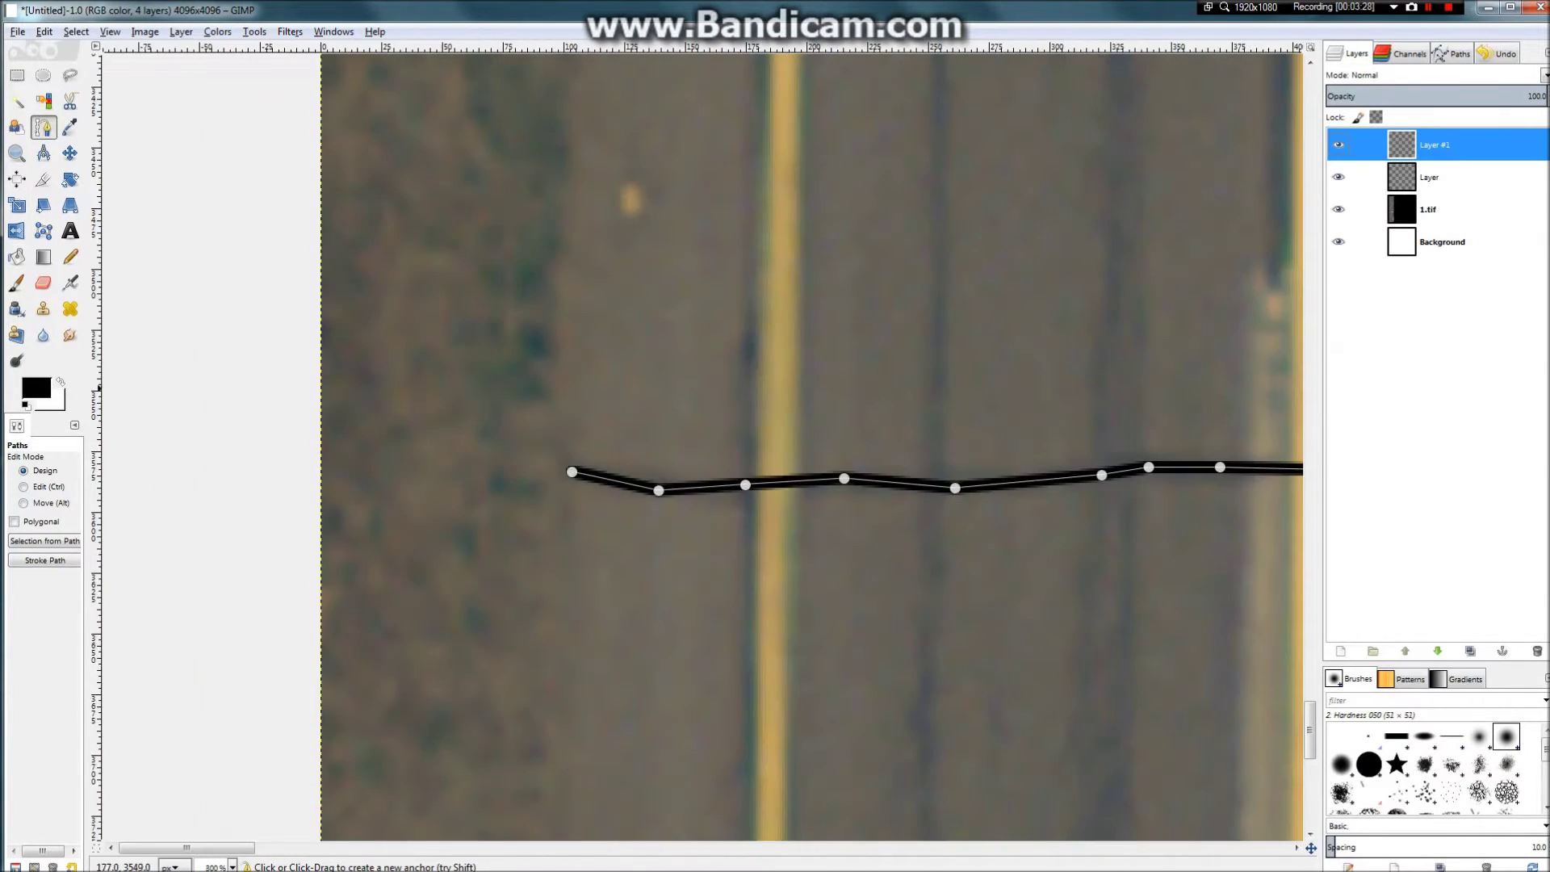
Step: Check the 5 px stroke along the crack and undo it
scroll(594, 390, down, 1)
scroll(594, 392, down, 2)
scroll(1058, 392, up, 5)
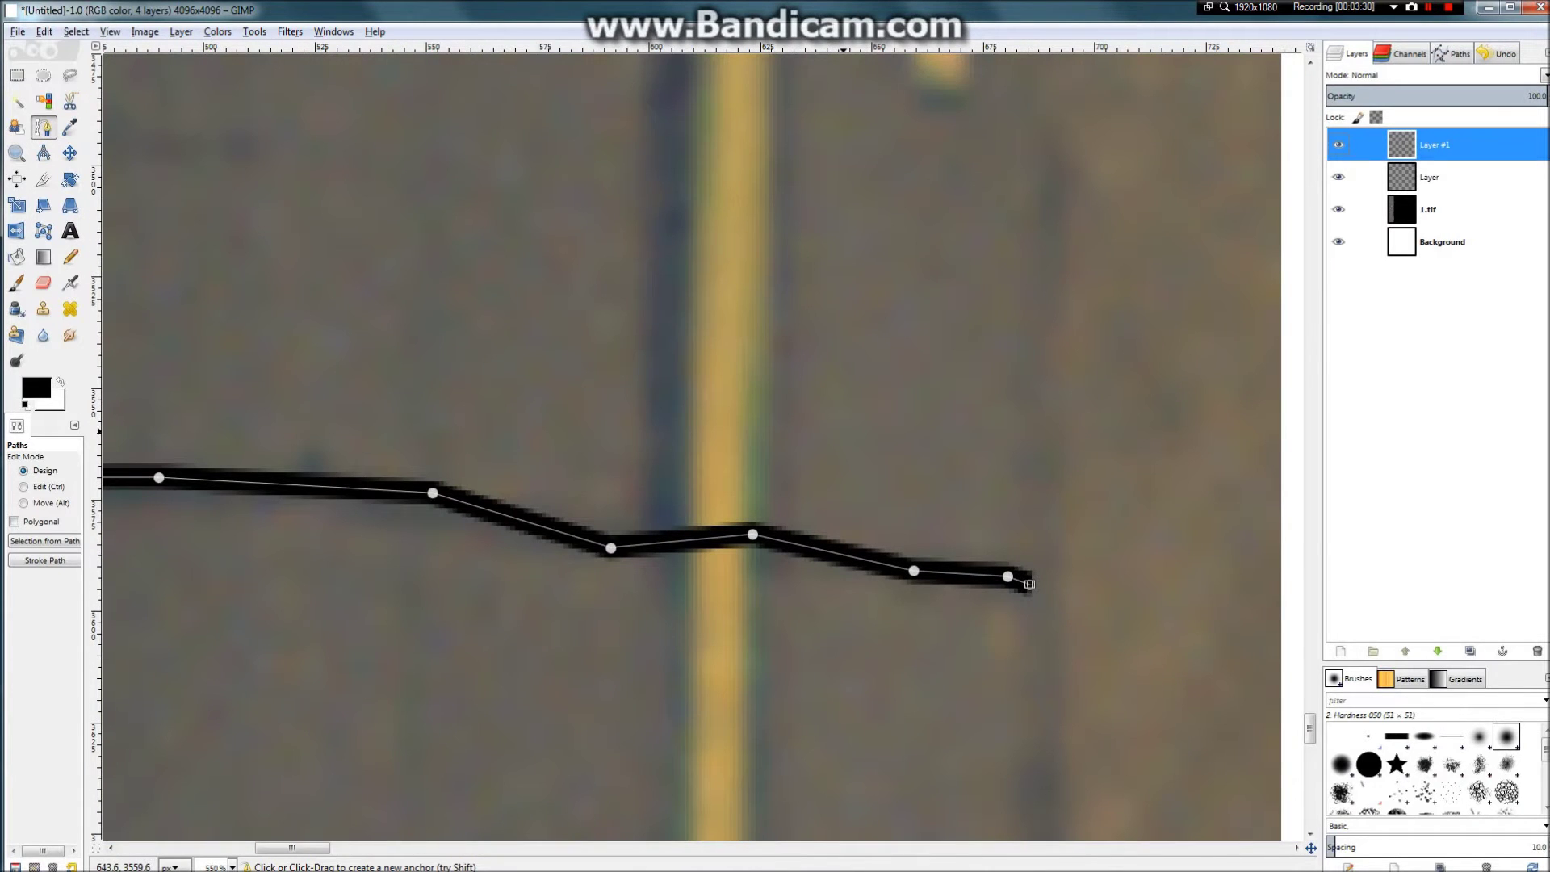
scroll(1029, 583, down, 5)
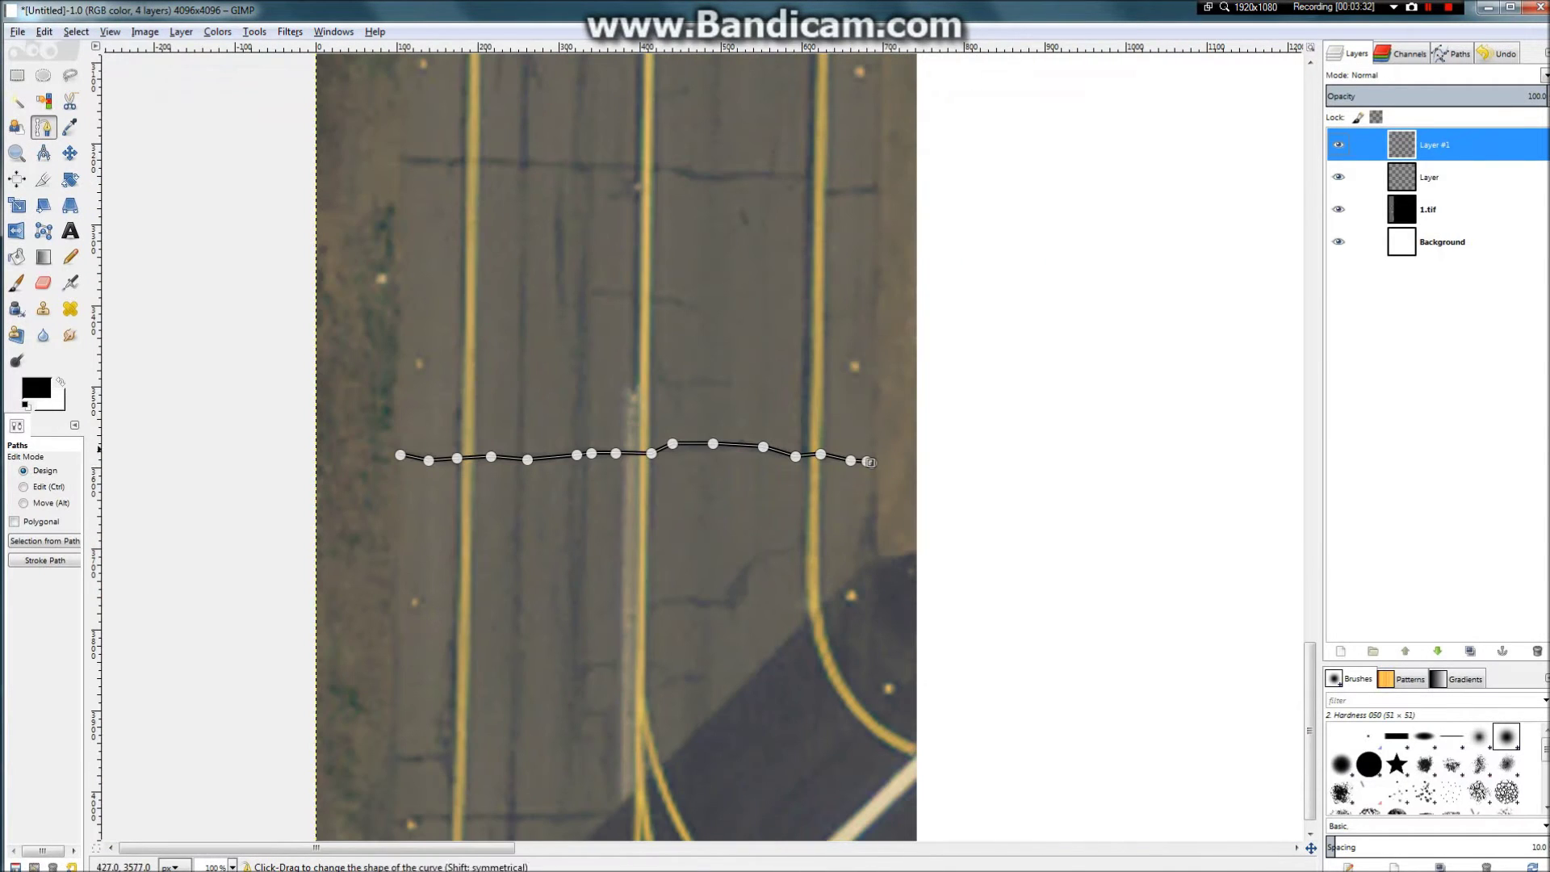
scroll(530, 460, up, 8)
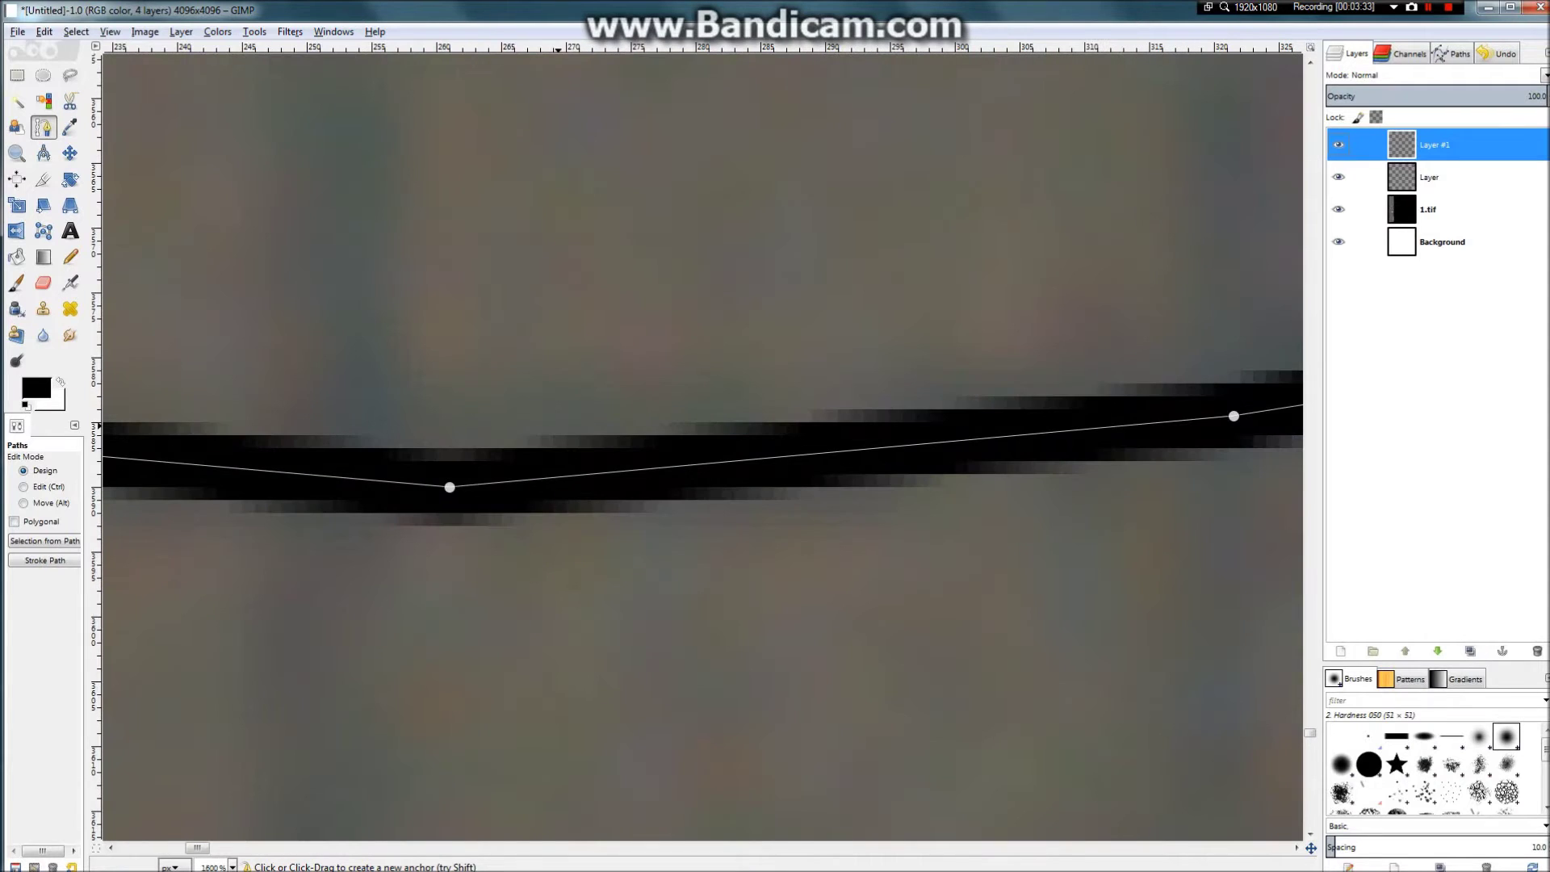
scroll(703, 452, down, 6)
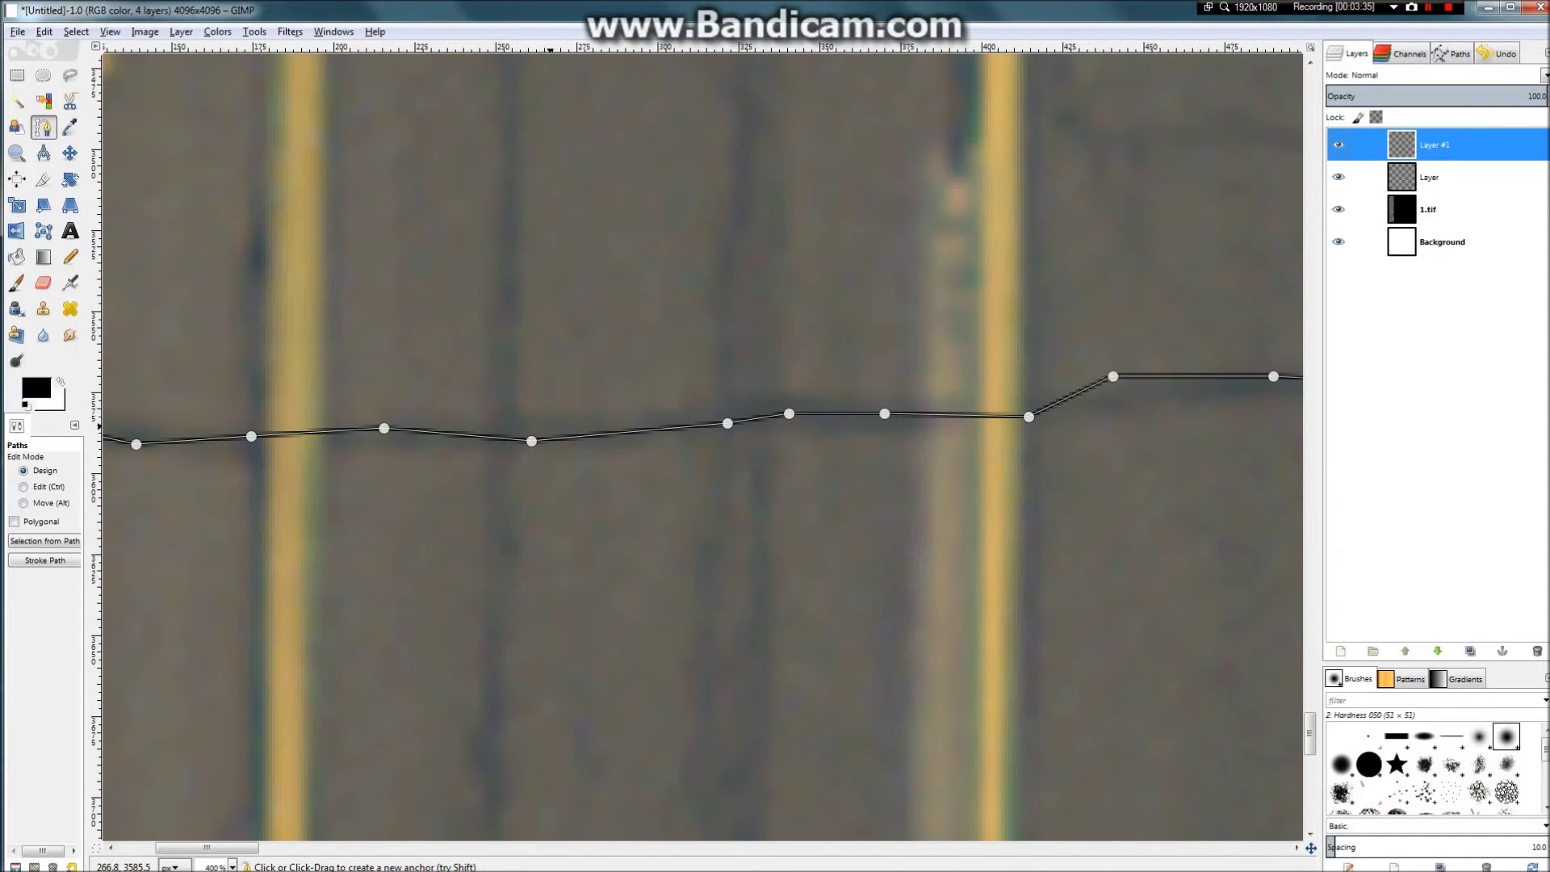
scroll(703, 452, up, 4)
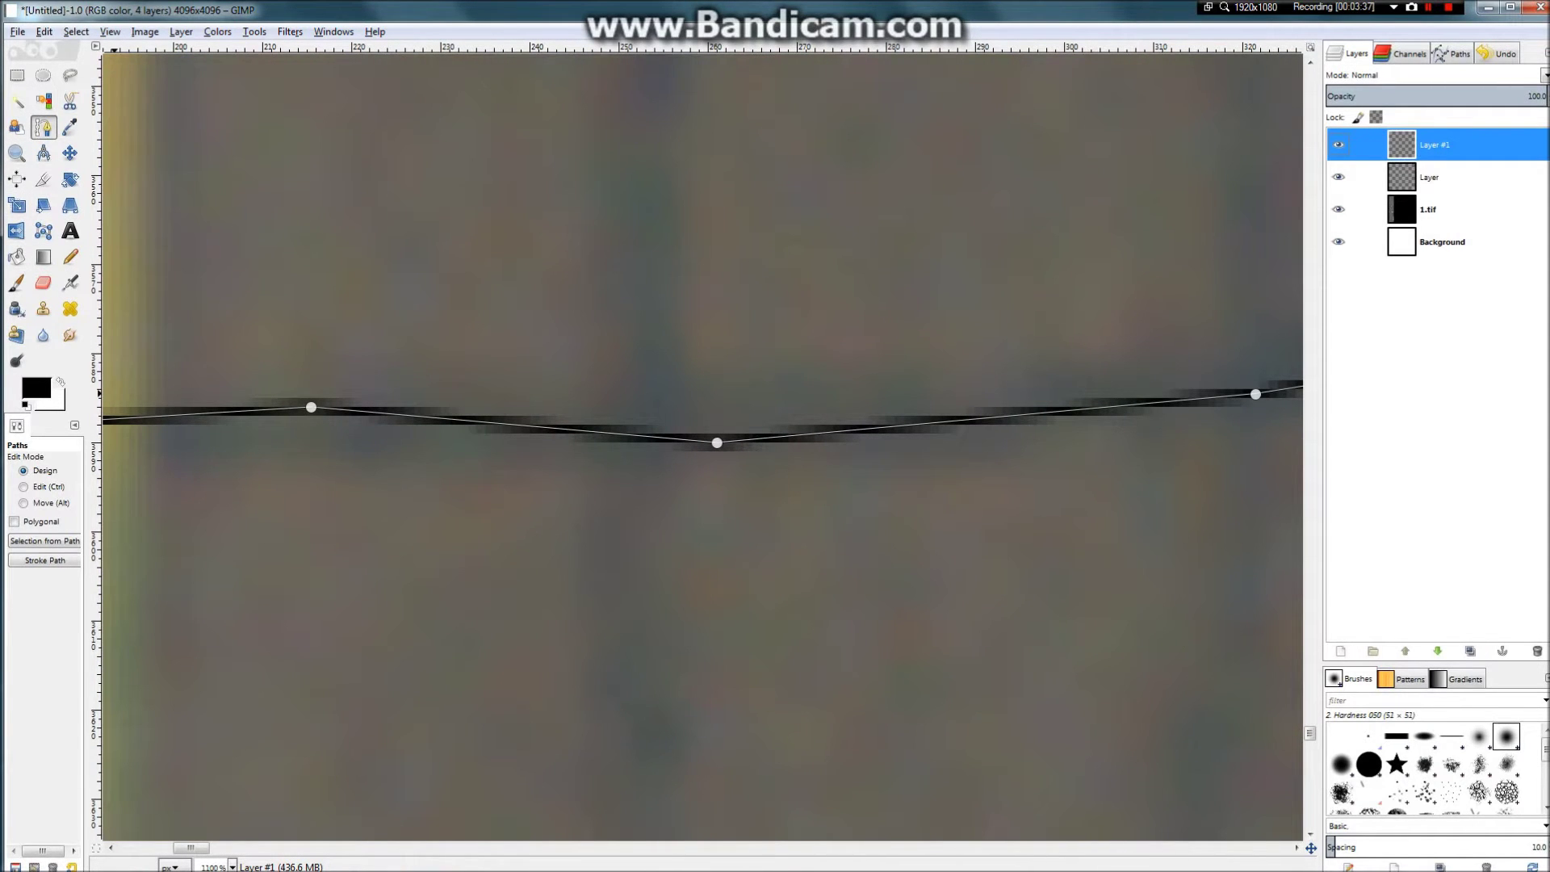
Step: Stroke the crack path on Layer #1 as a solid-color, antialiased line 7 px wide
click(76, 32)
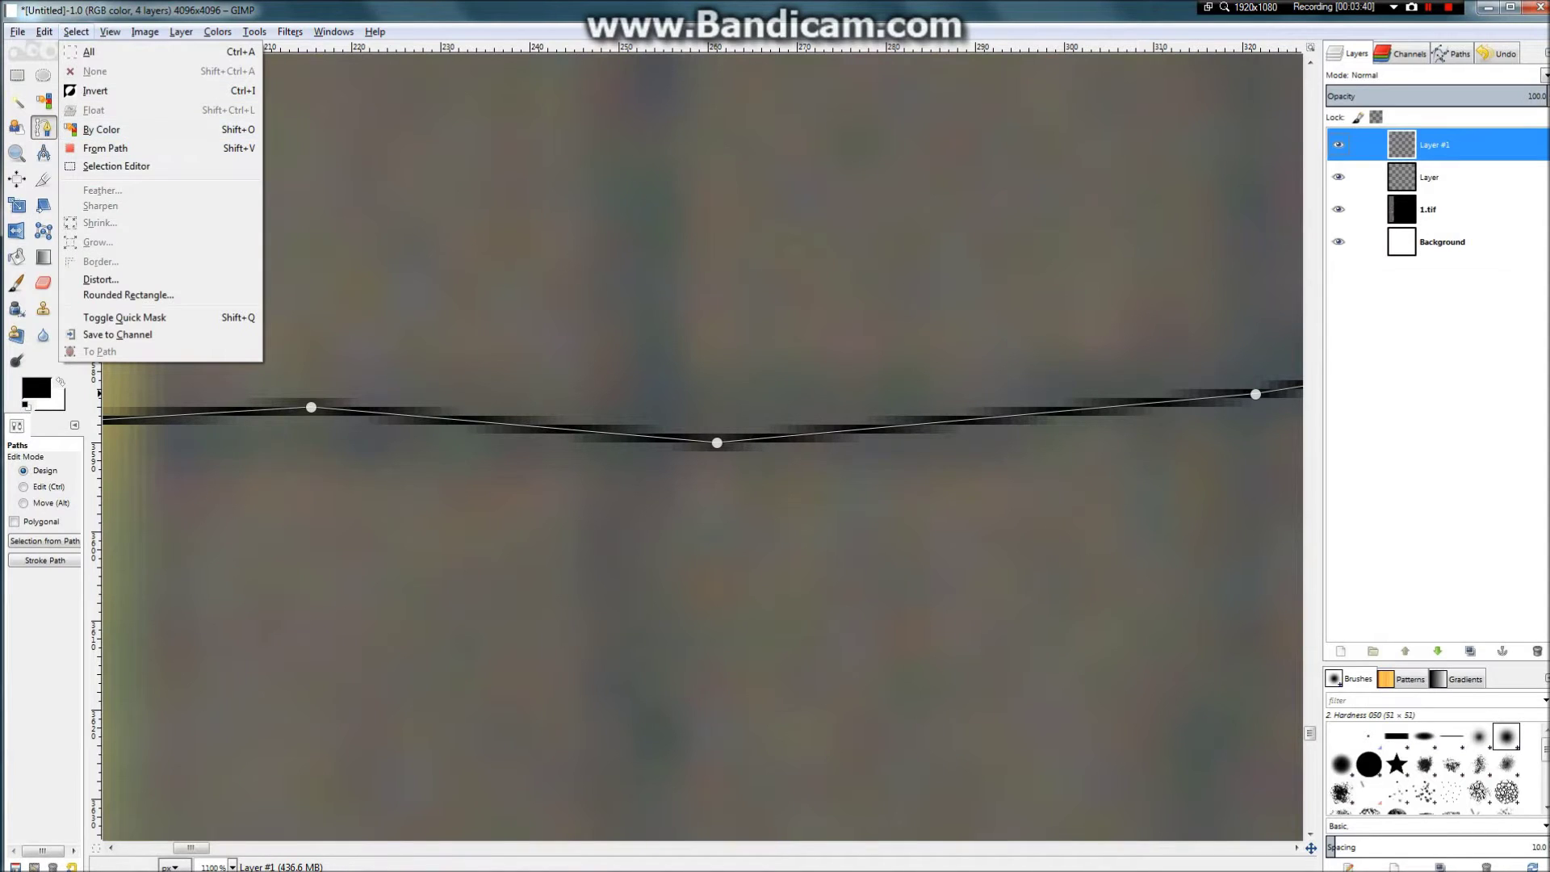
mouse_move(44, 33)
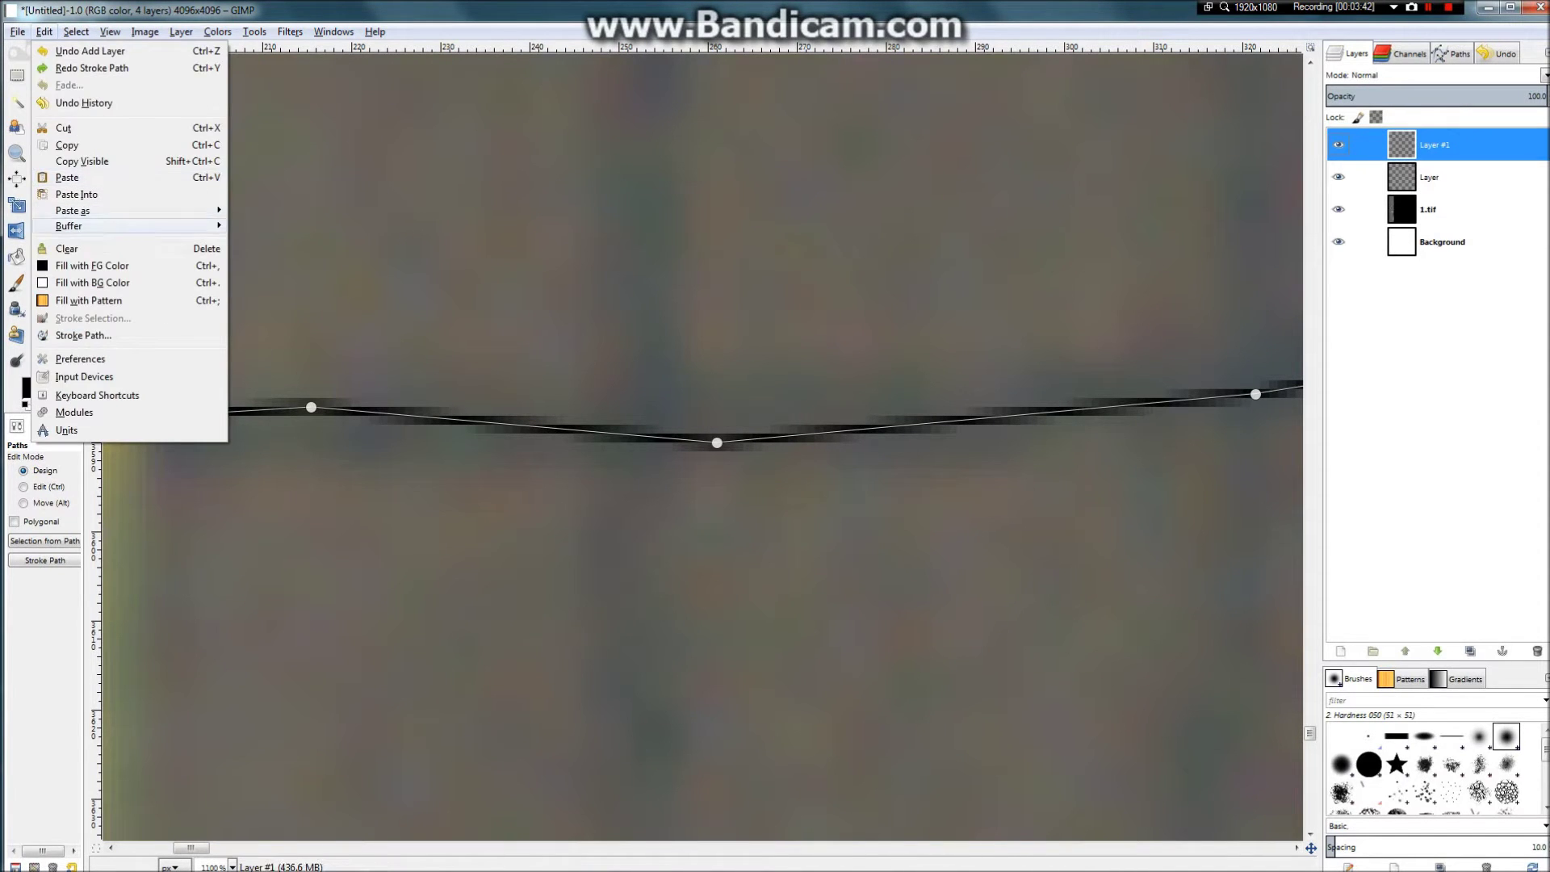
click(83, 336)
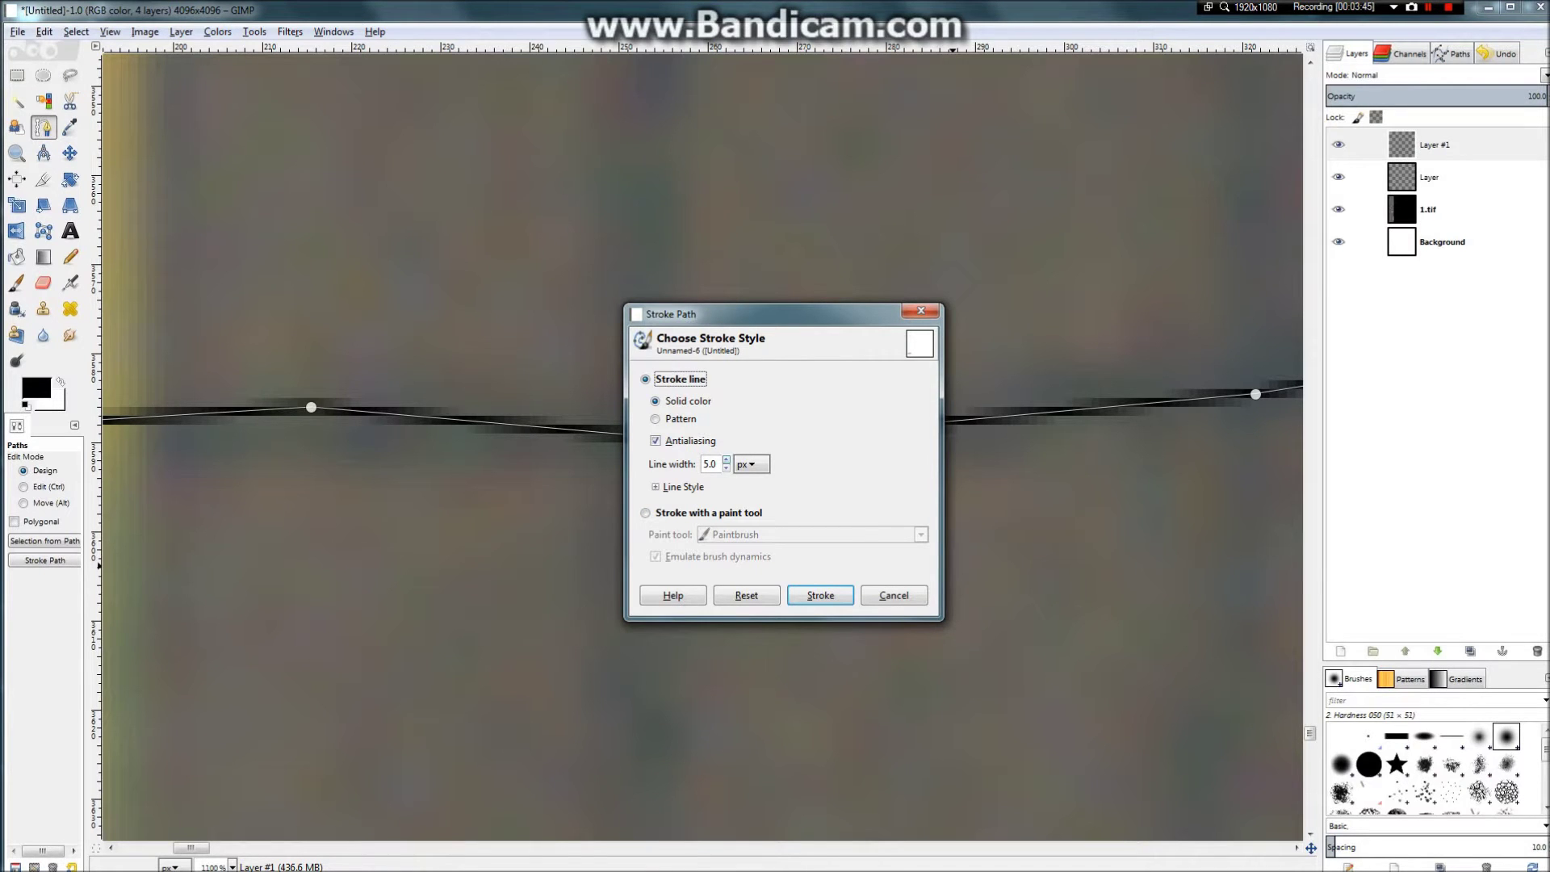
click(821, 595)
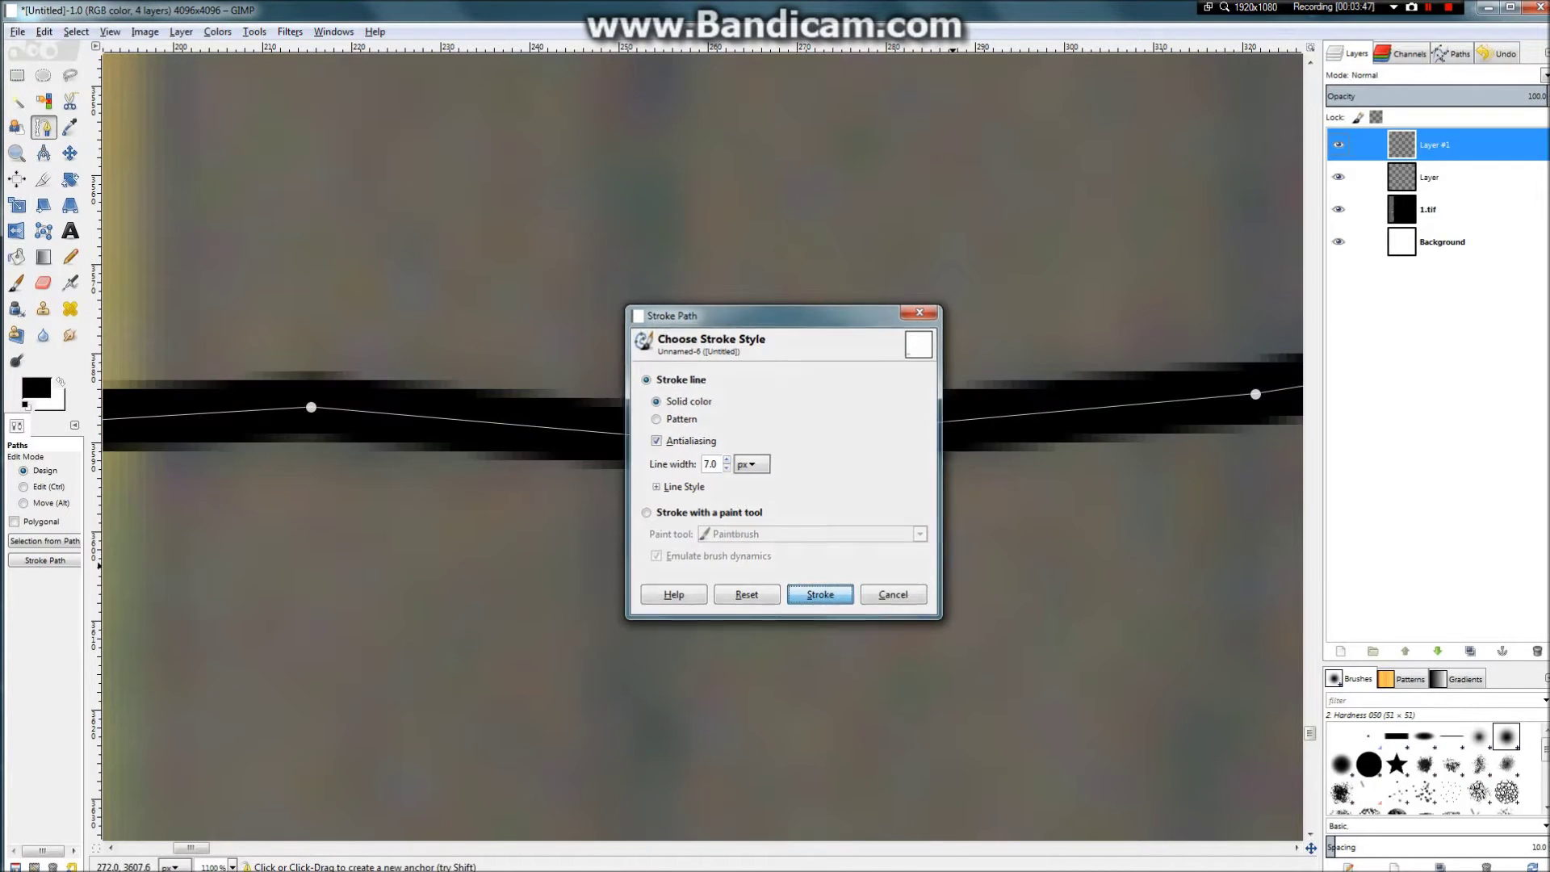
Step: Set the opacity of Layer #1, which holds the 7 px stroke, to 53.3
scroll(799, 513, down, 4)
scroll(410, 496, up, 2)
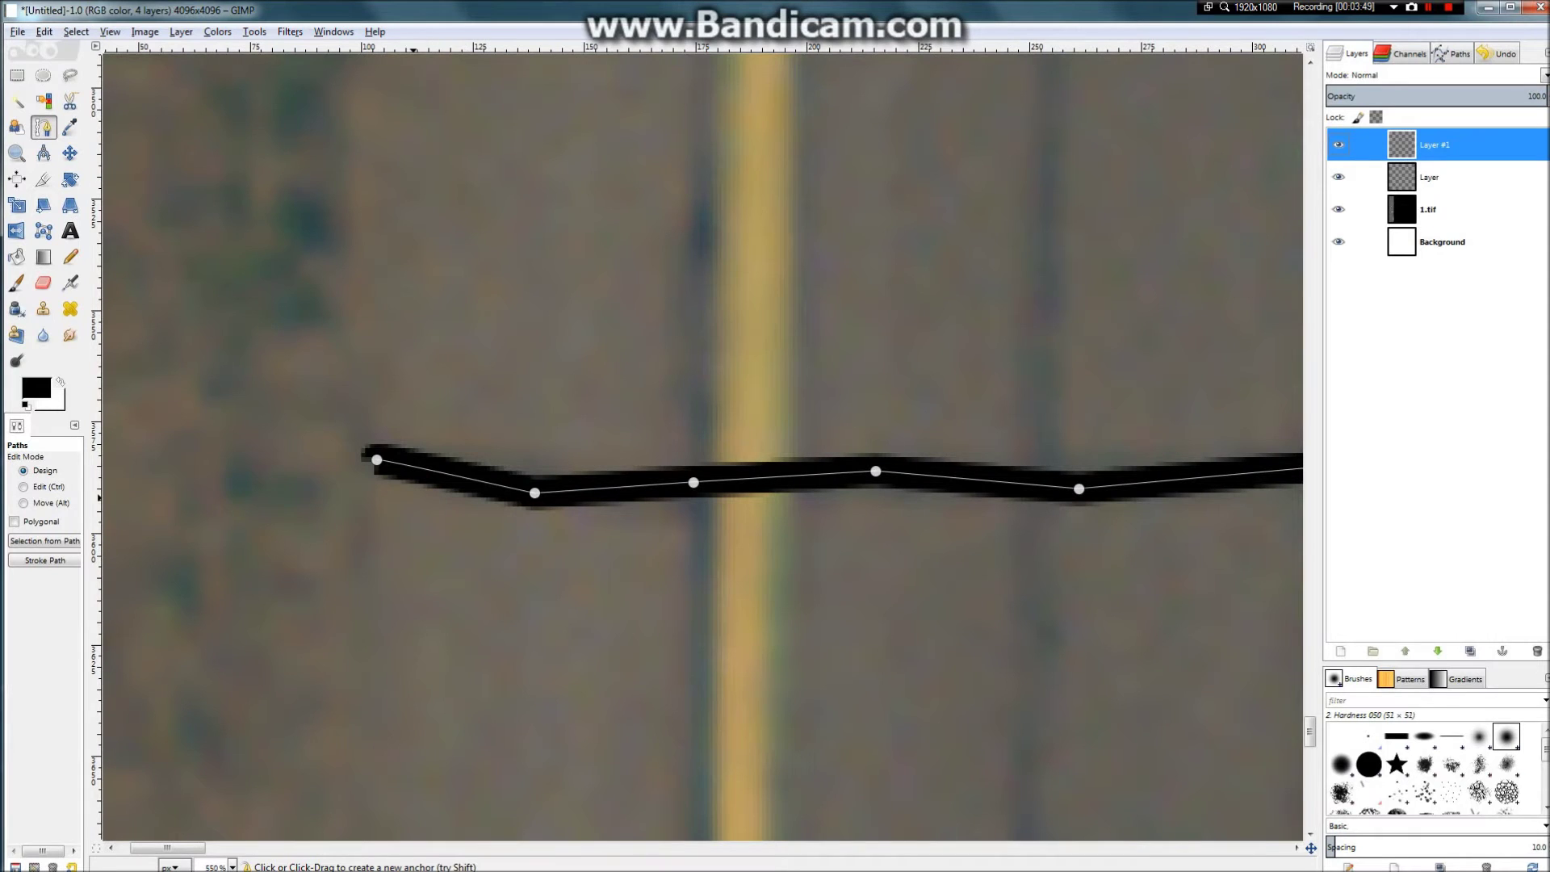
drag(1499, 92, 1444, 96)
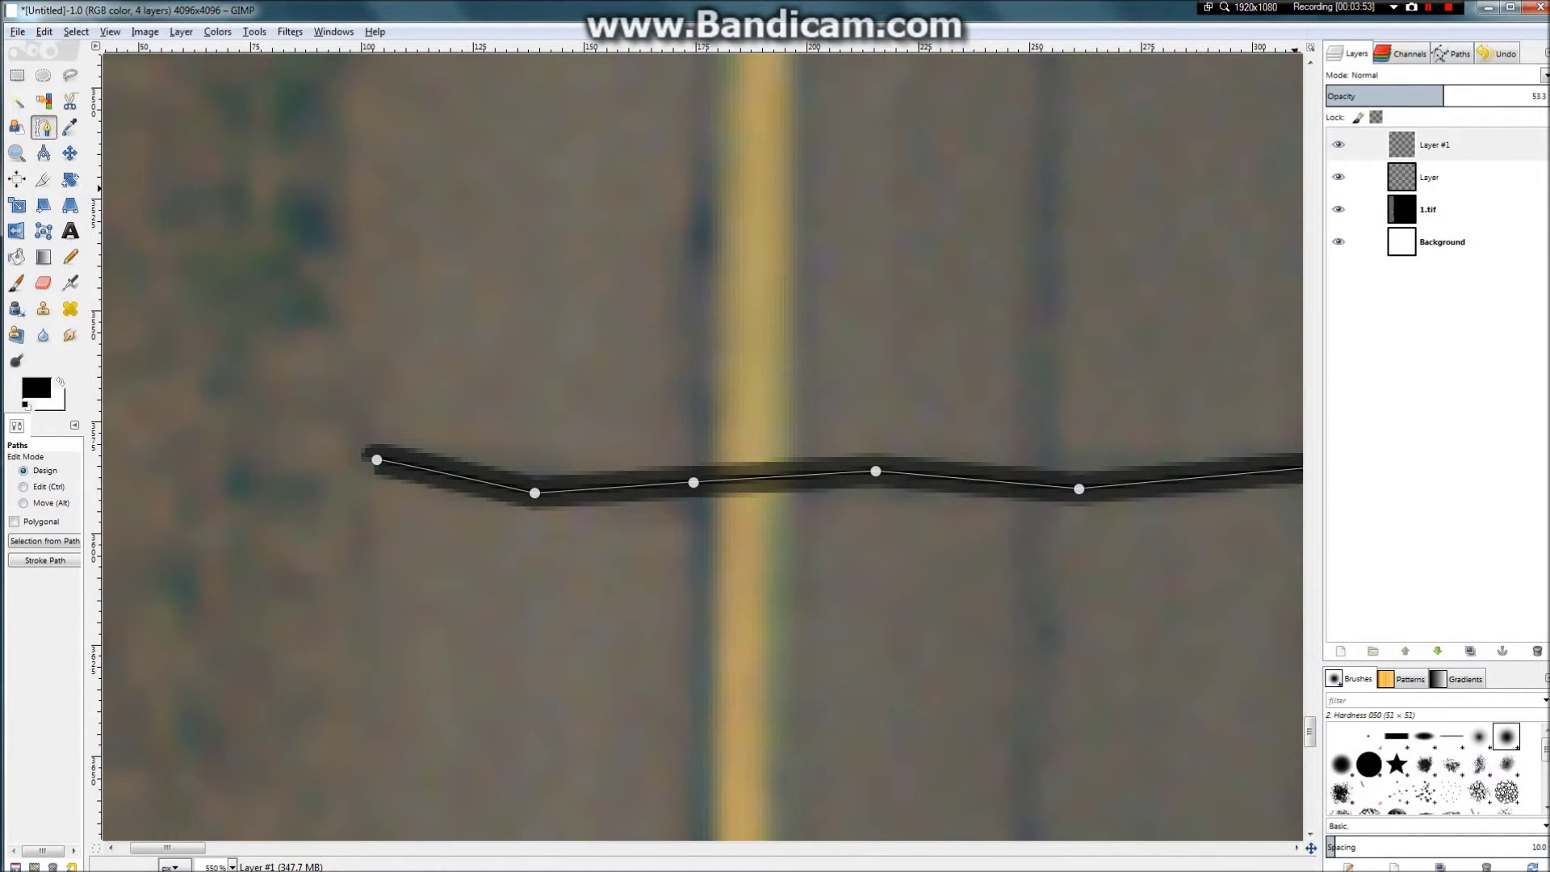
scroll(715, 513, down, 4)
scroll(1160, 498, up, 7)
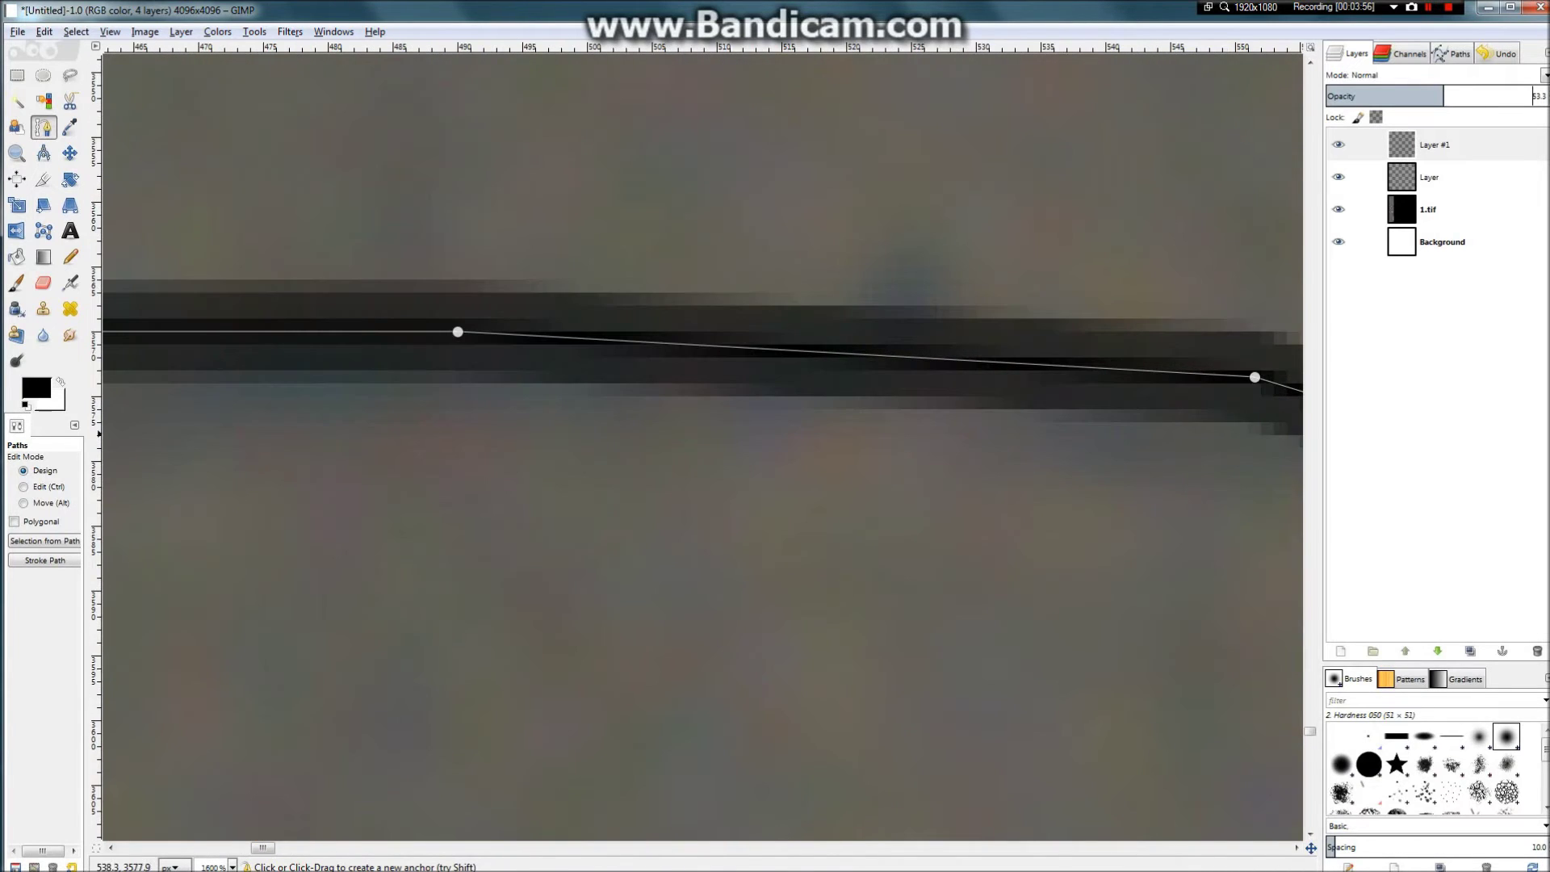
scroll(1090, 347, up, 4)
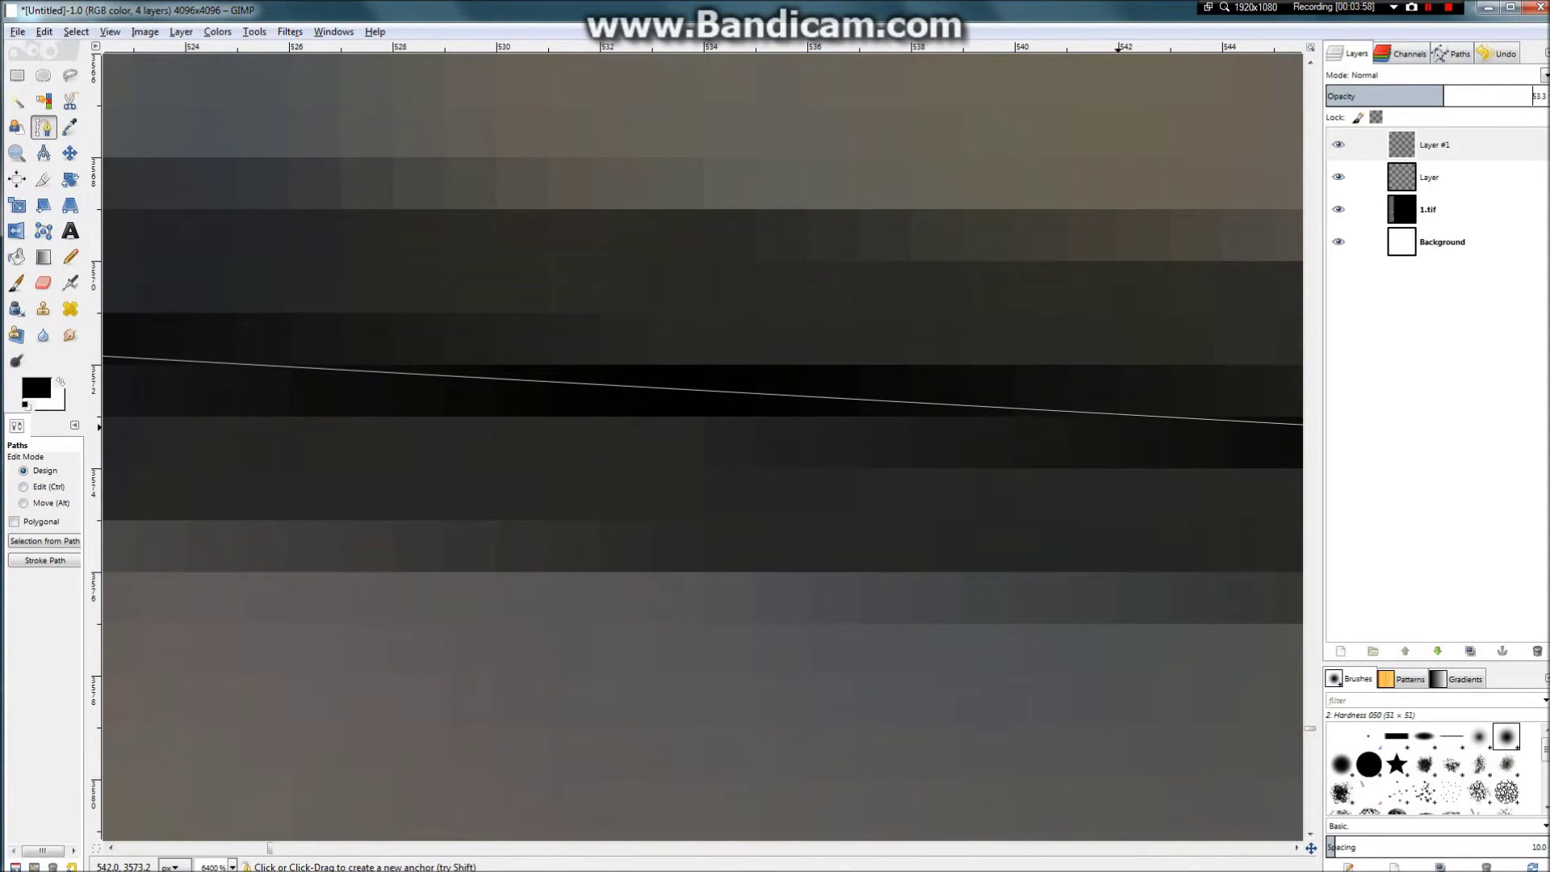
scroll(1119, 440, down, 4)
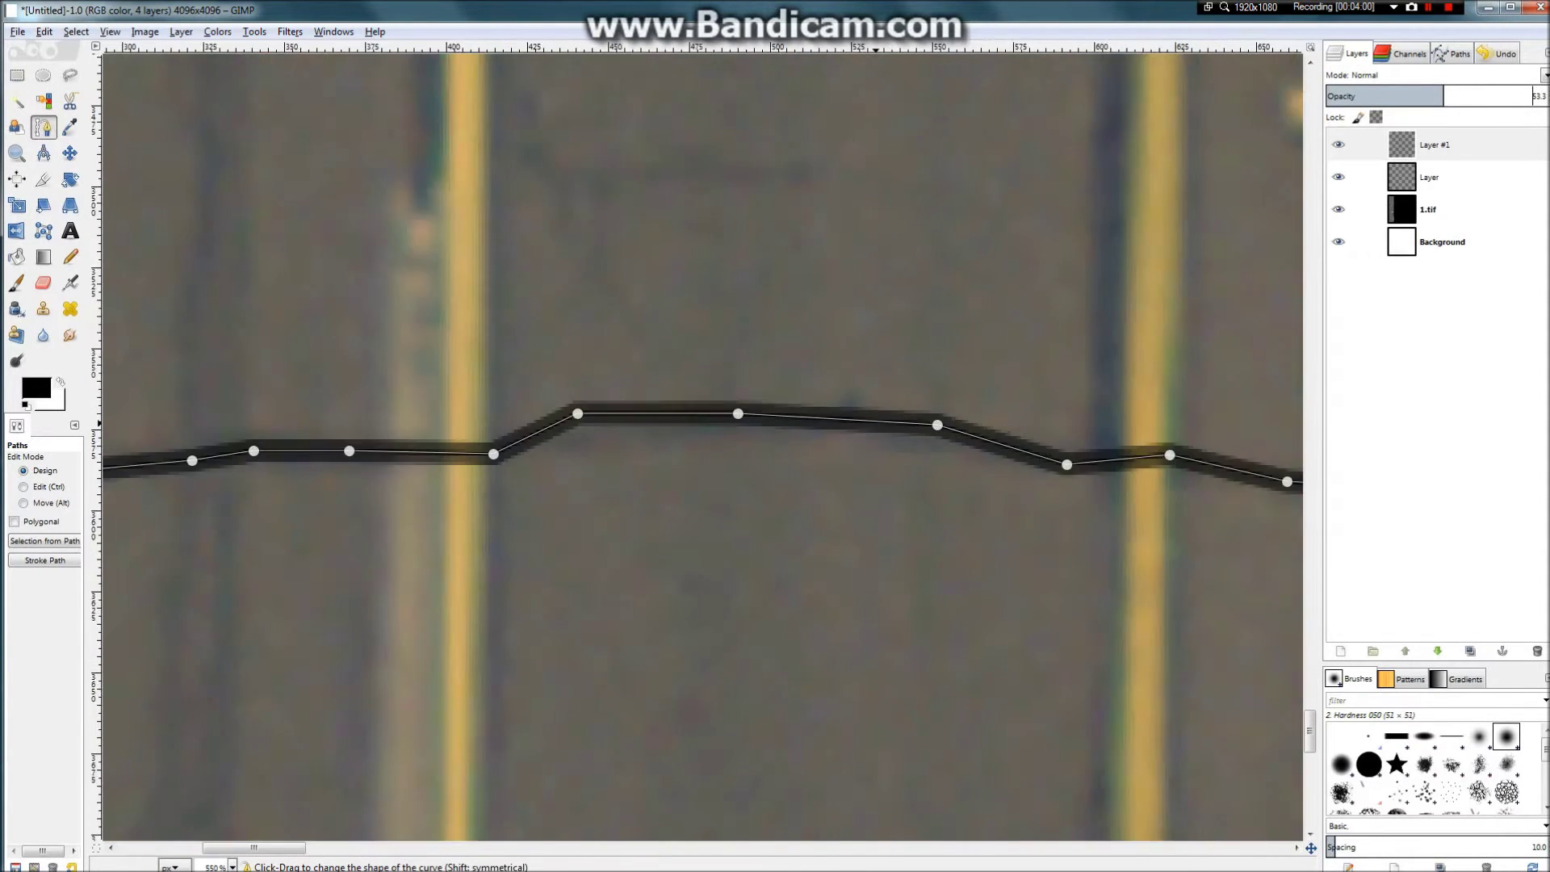
scroll(1114, 452, down, 3)
scroll(1074, 437, up, 6)
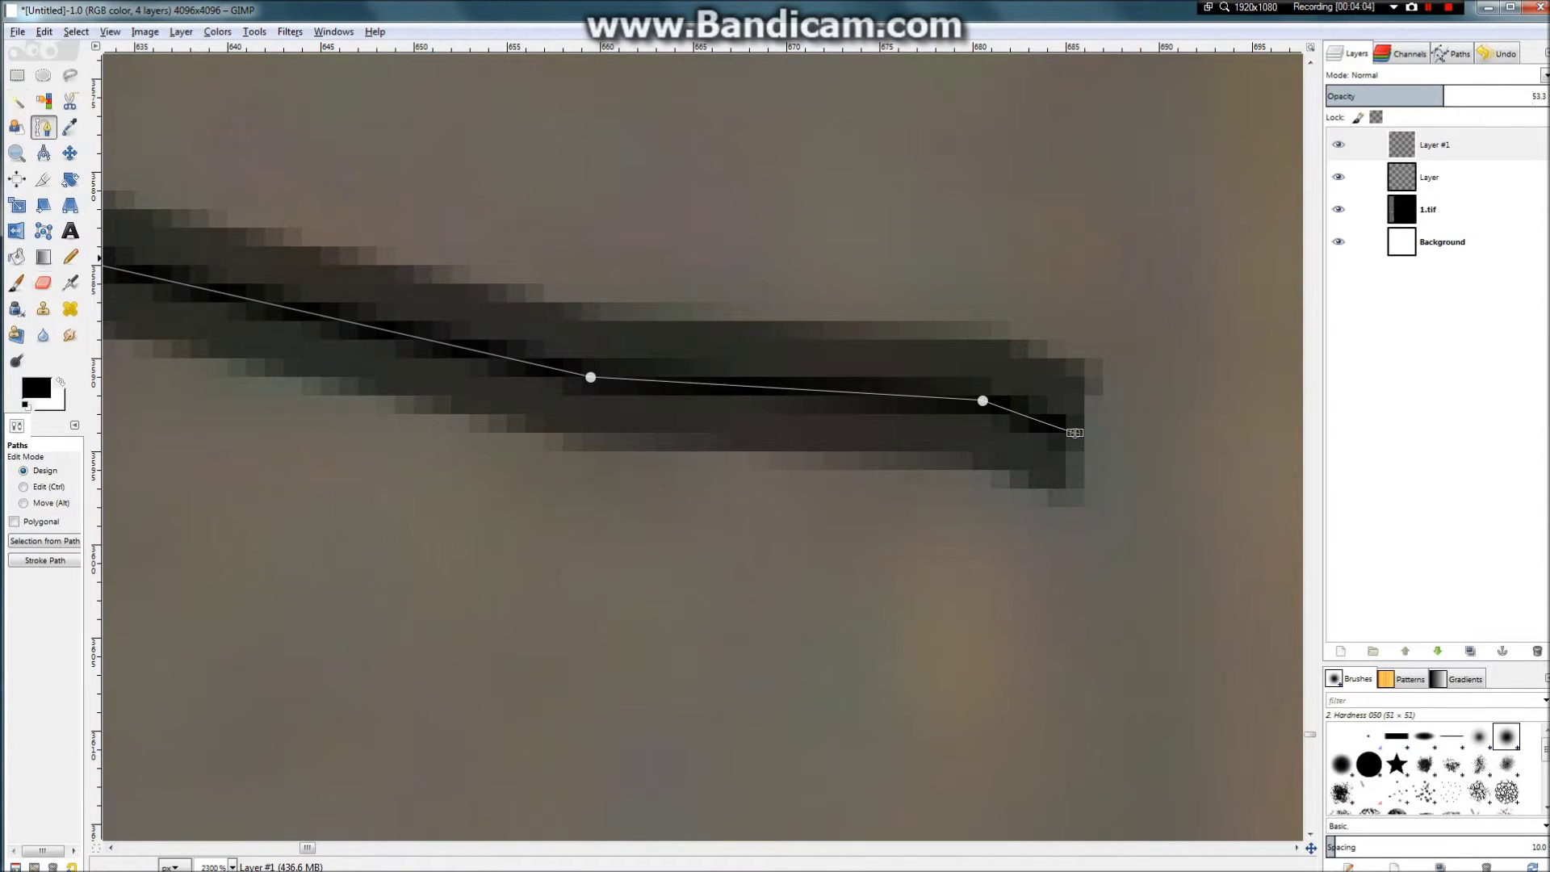
Step: Lower the opacity of Layer #1 to 29.6 and add a new transparent 4096x4096 px layer above it
click(16, 283)
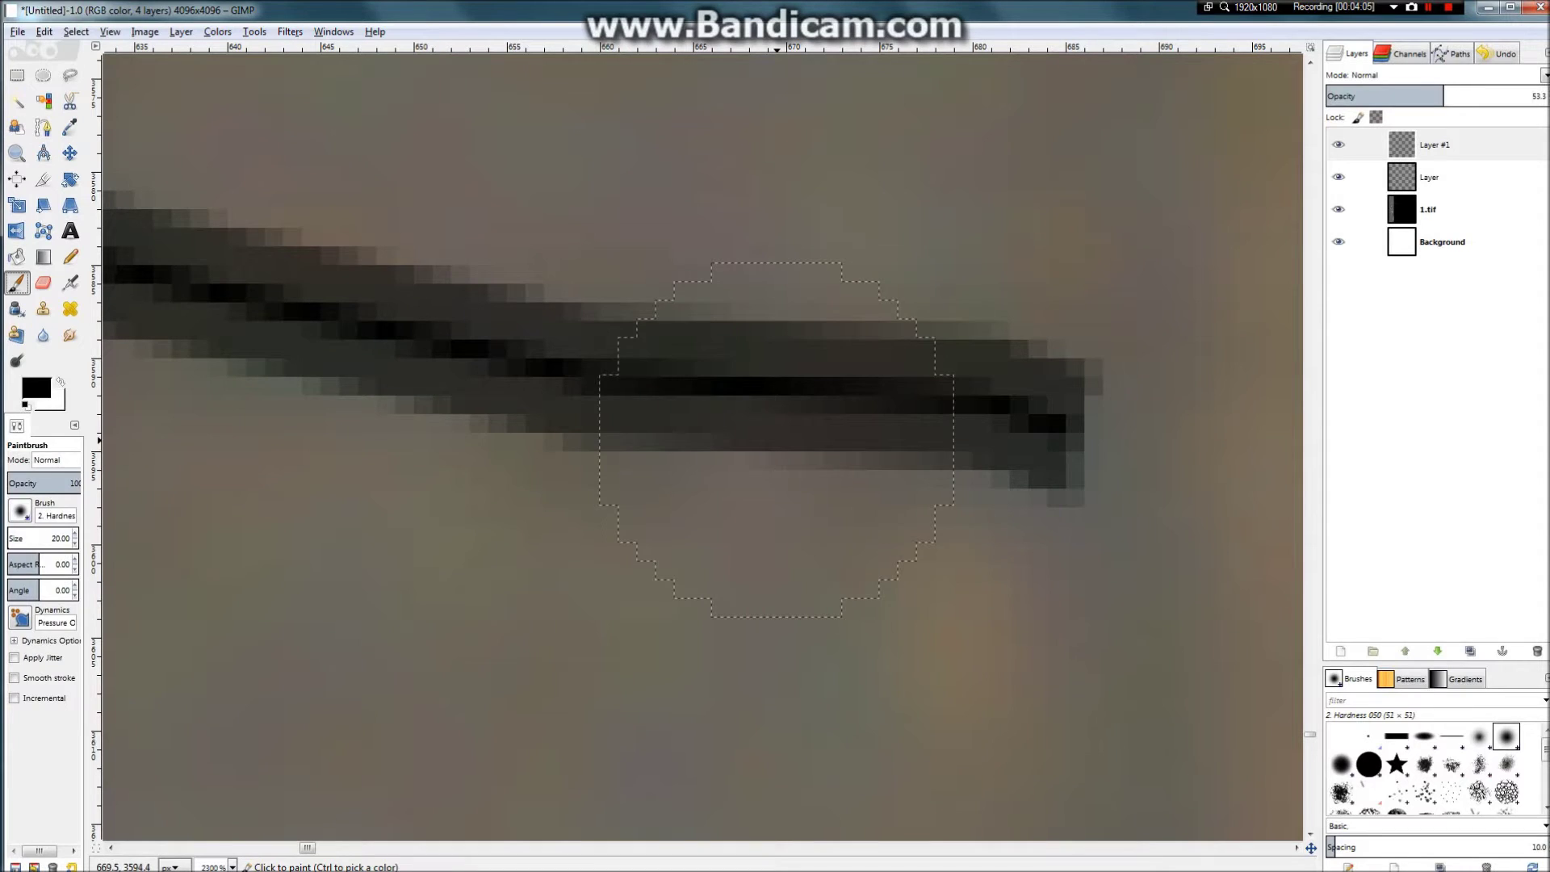
mouse_move(1444, 95)
mouse_down()
mouse_move(1410, 95)
mouse_move(1547, 95)
mouse_move(1396, 96)
mouse_up()
right_click(1421, 150)
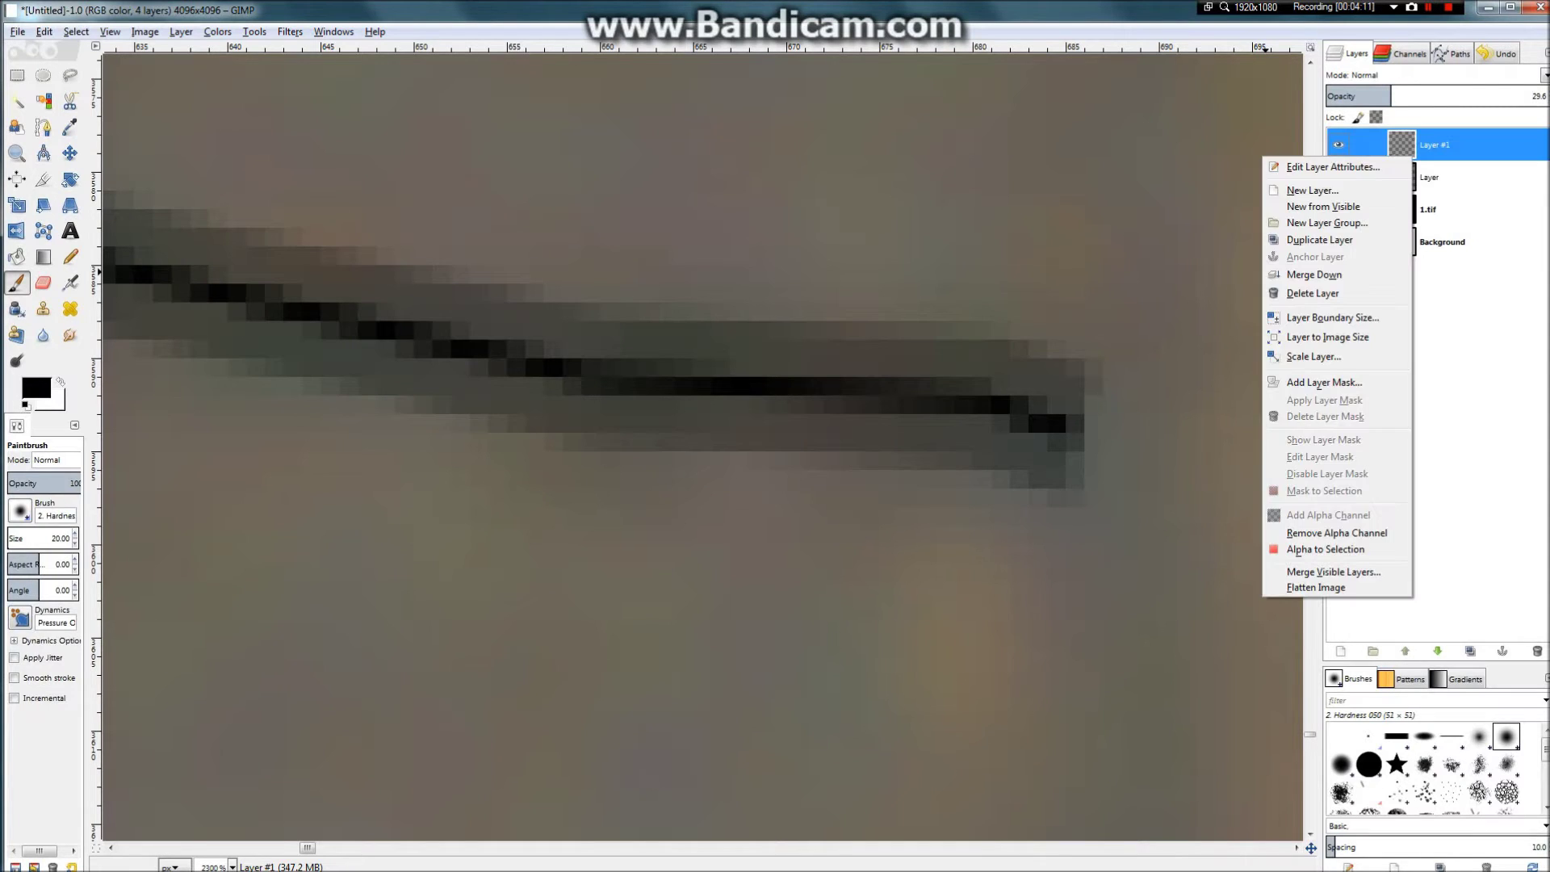
click(1340, 191)
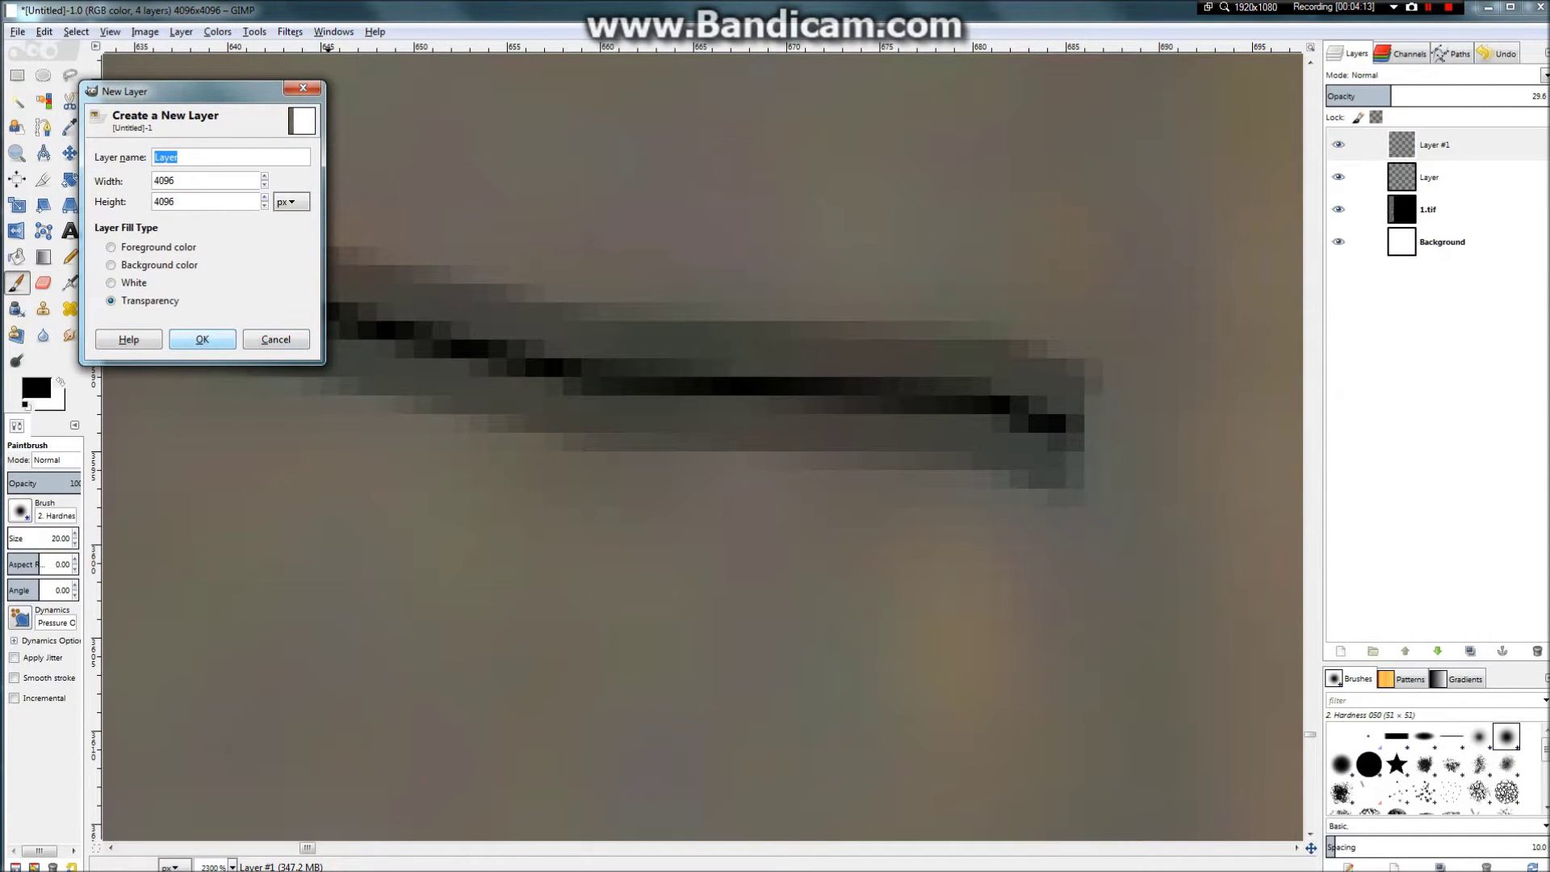
key(Return)
scroll(568, 348, down, 2)
scroll(567, 347, up, 2)
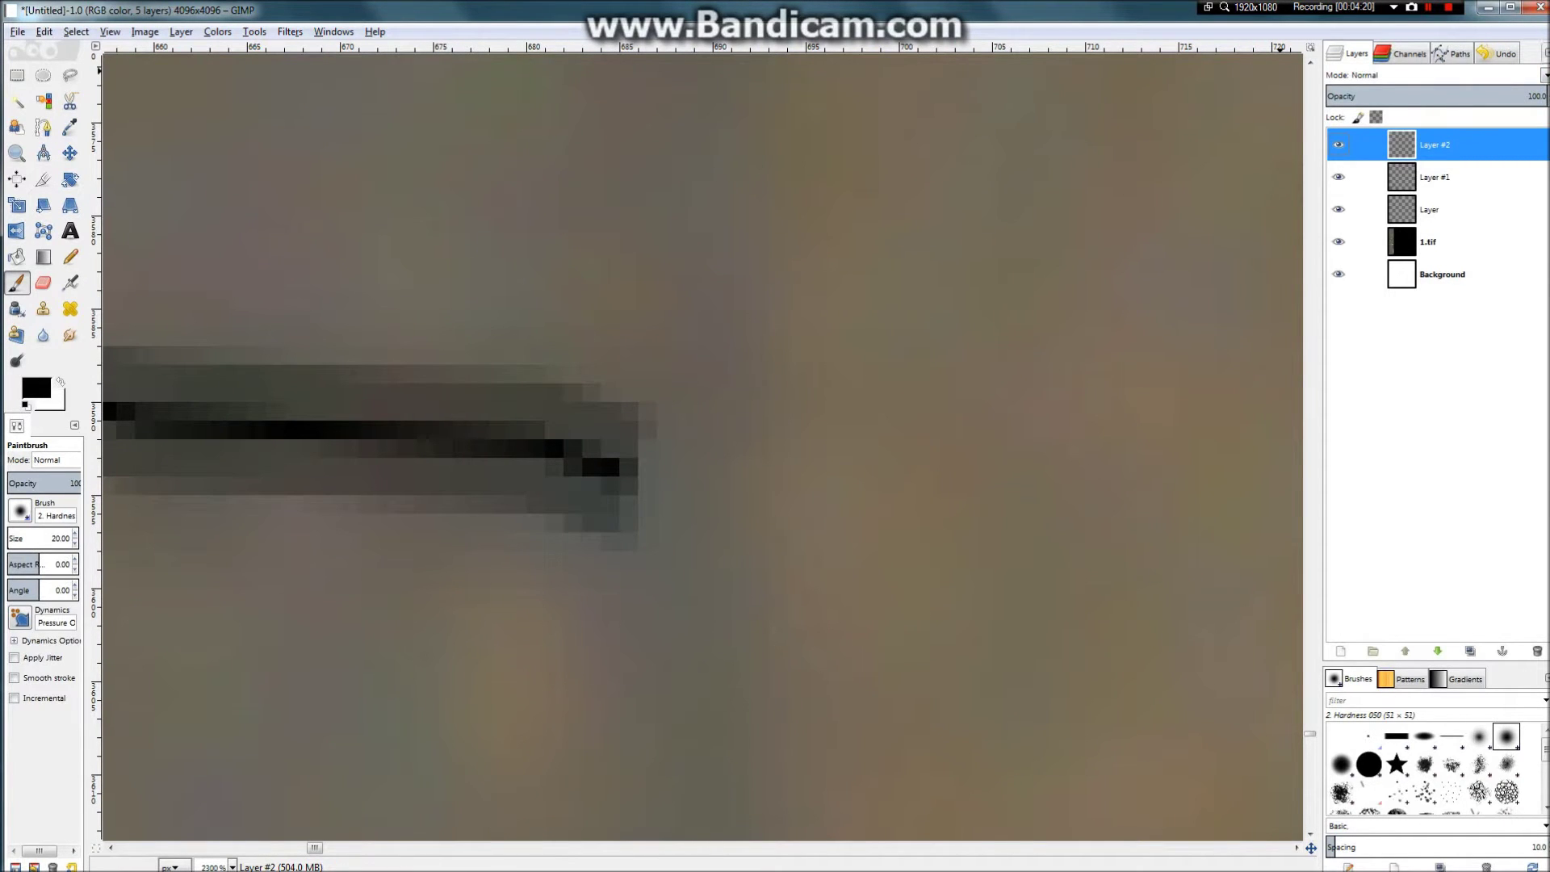
Step: Add a Brushes tab to the dock that holds the layers
click(1545, 53)
mouse_move(1446, 82)
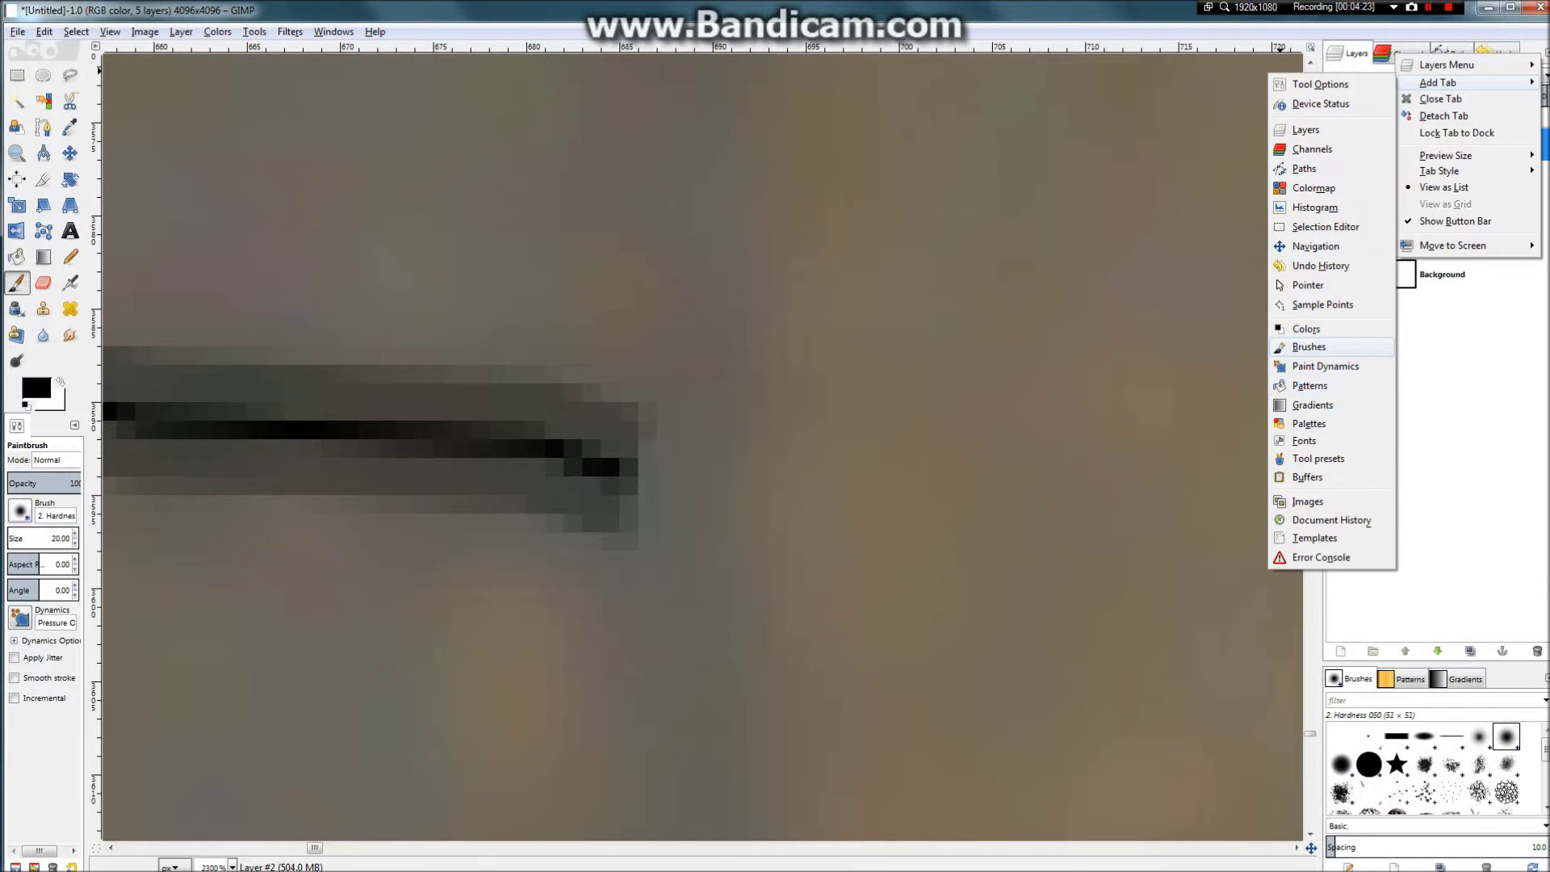
click(1309, 346)
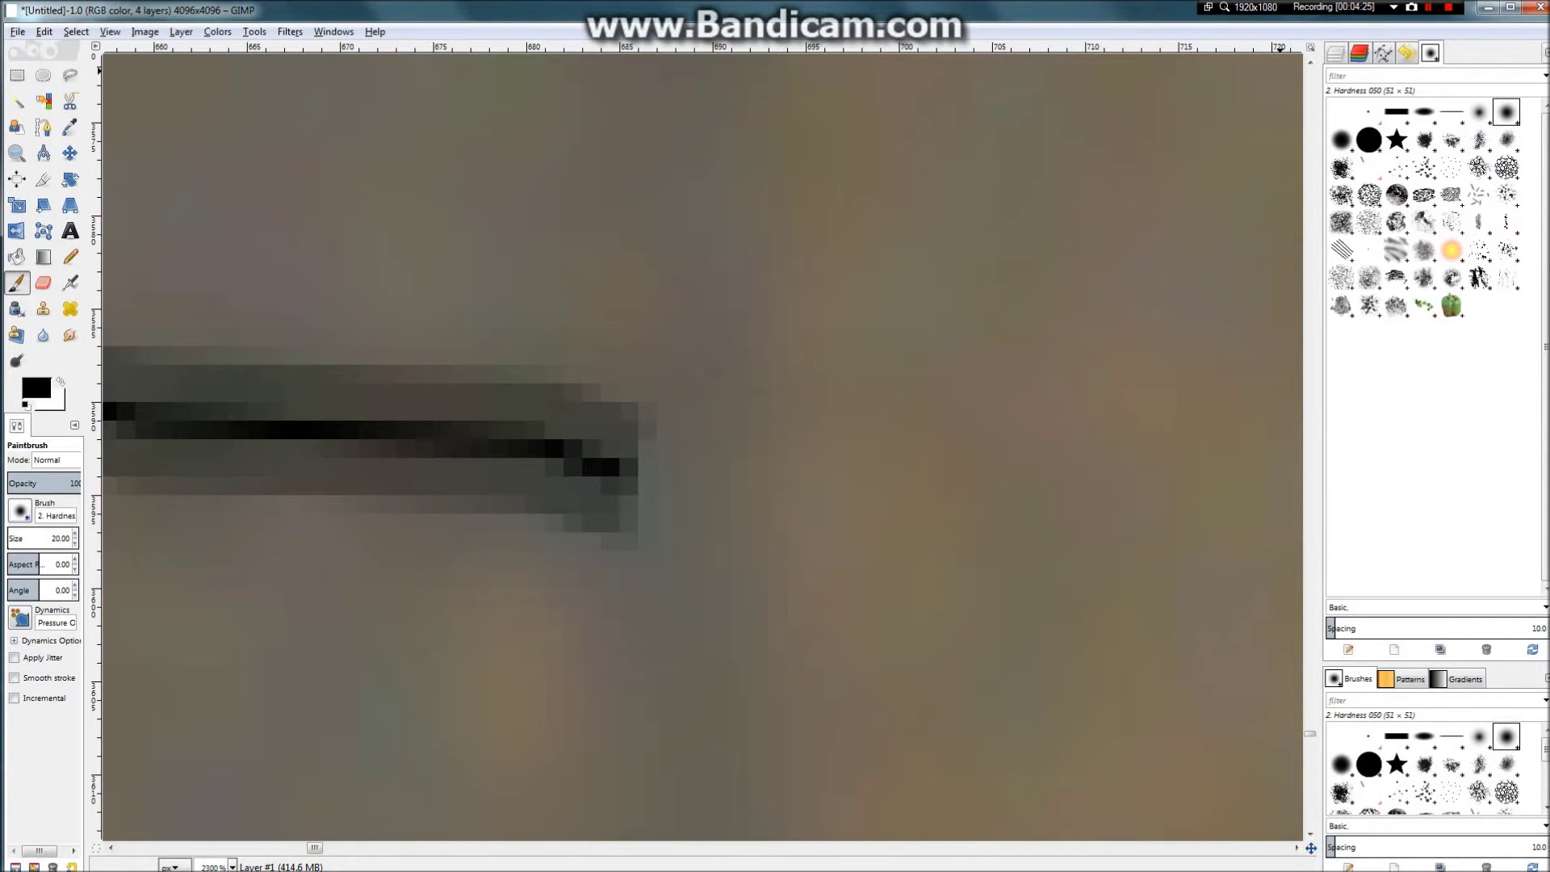
Step: Move the Tool Options tab from the toolbox into the dock that holds the layers and brushes
click(1544, 53)
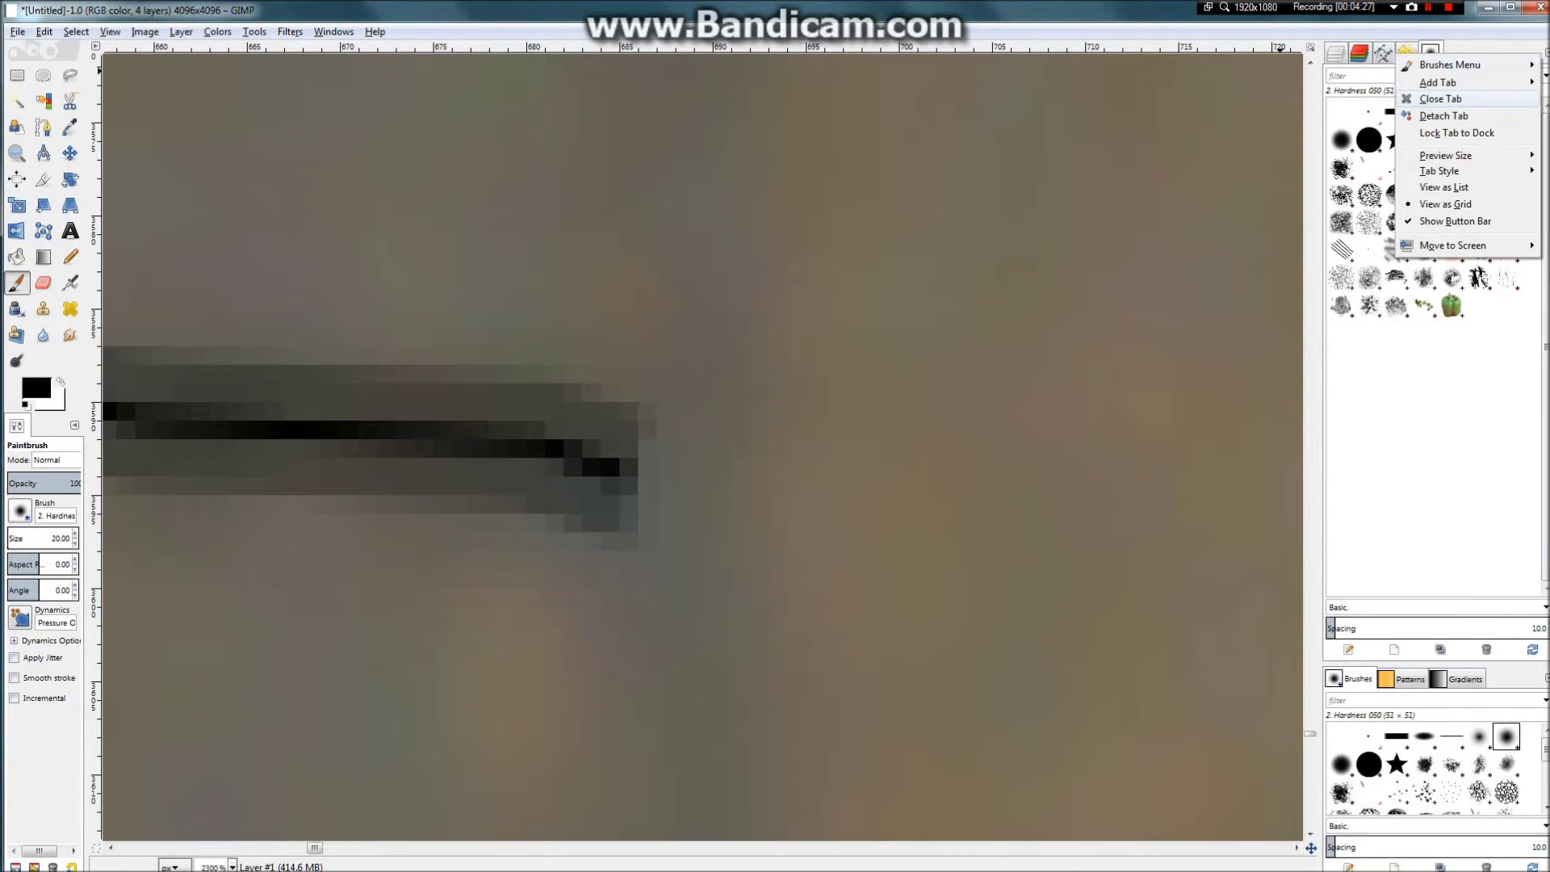
mouse_move(1446, 82)
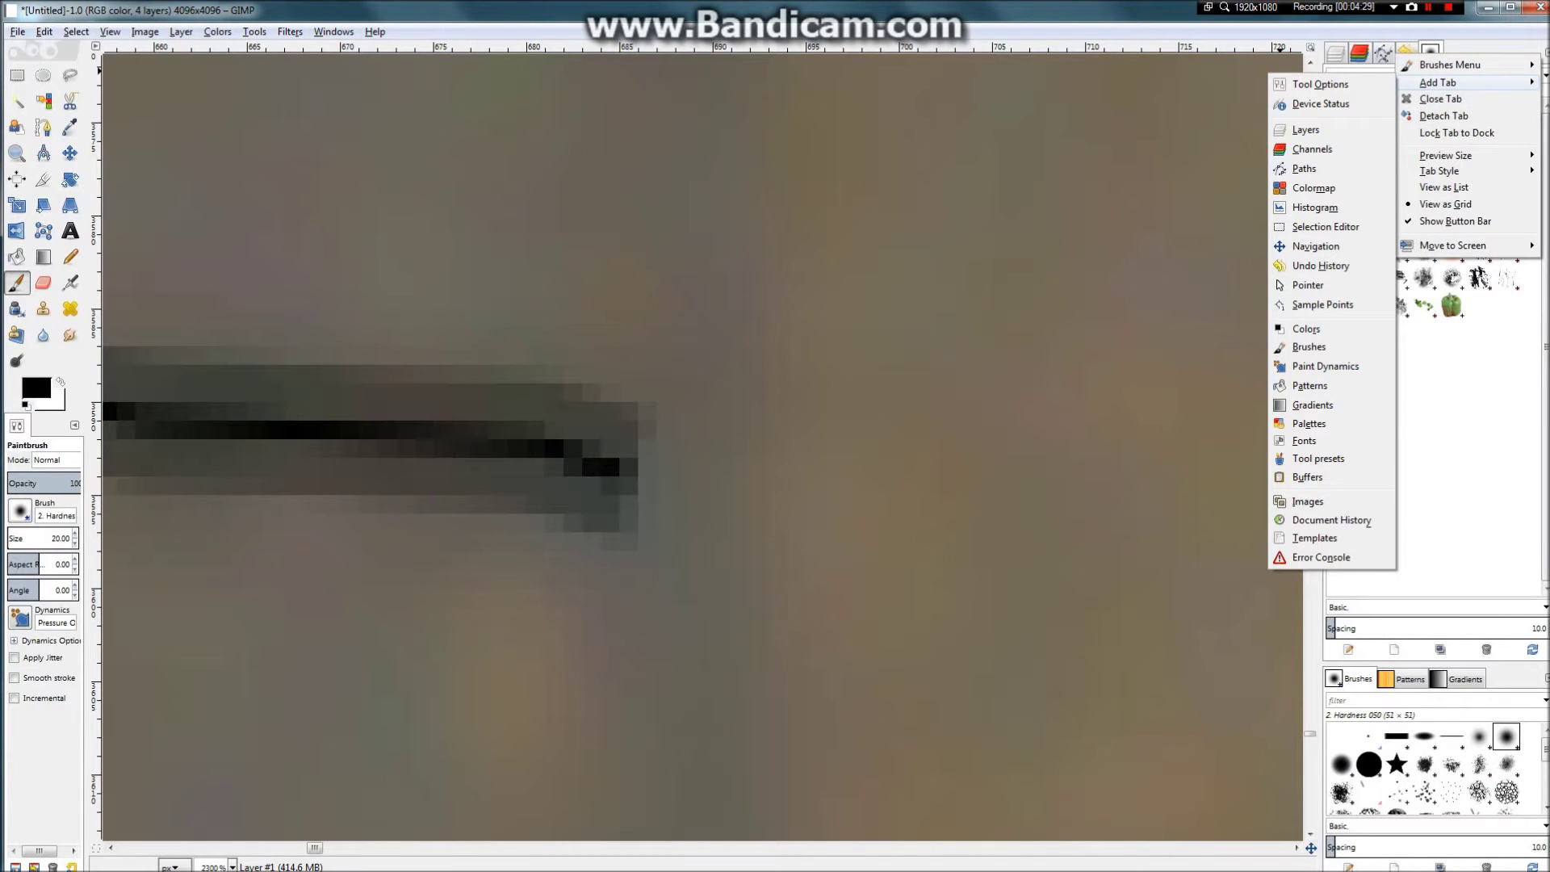
click(1321, 85)
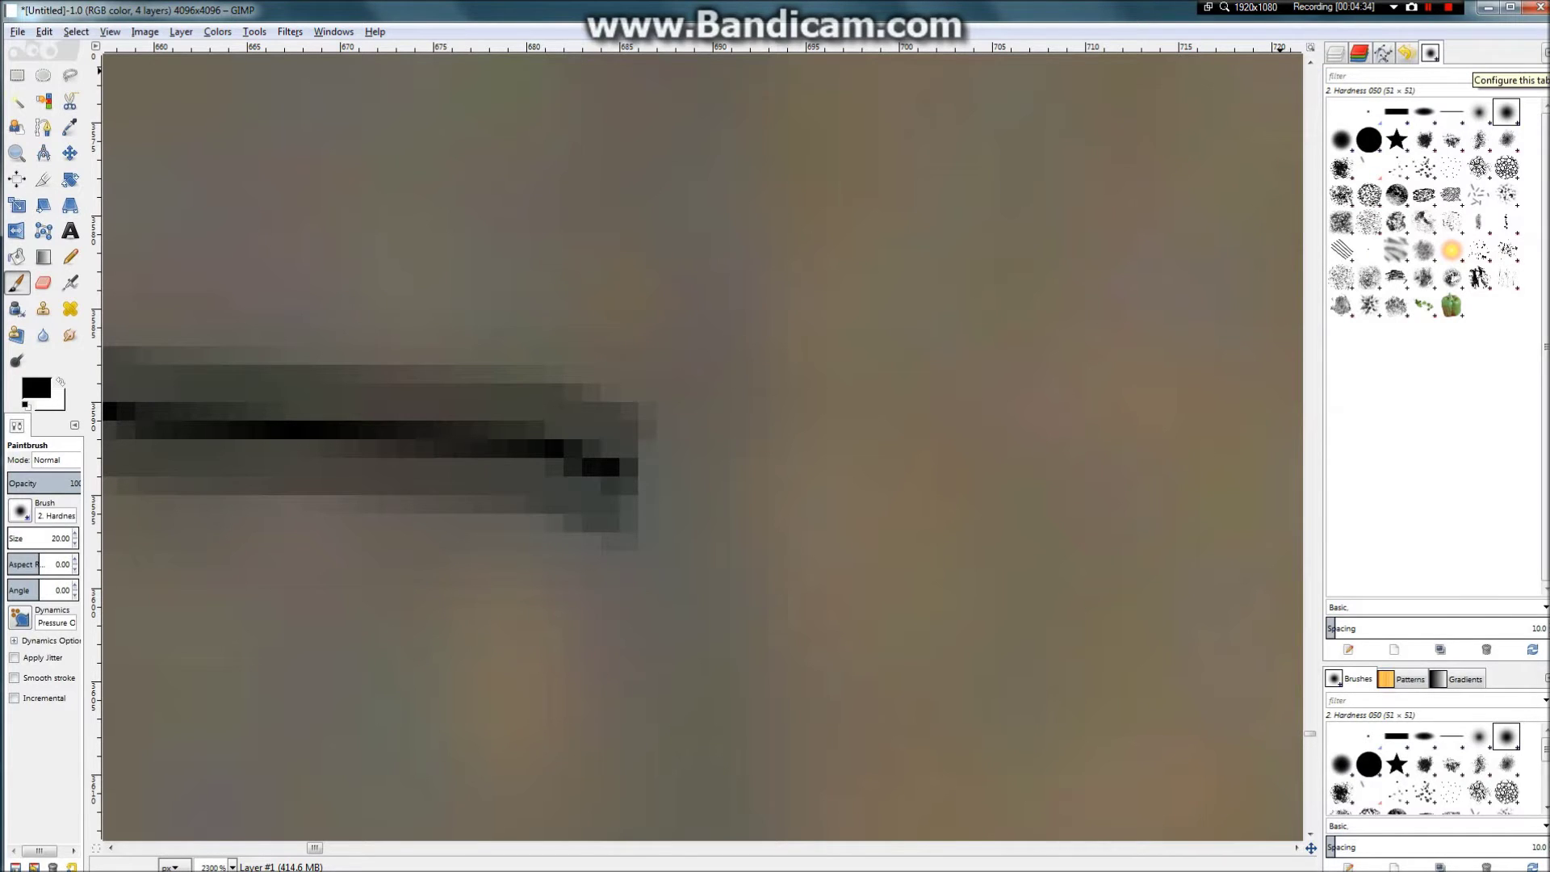
click(1545, 53)
mouse_move(1449, 64)
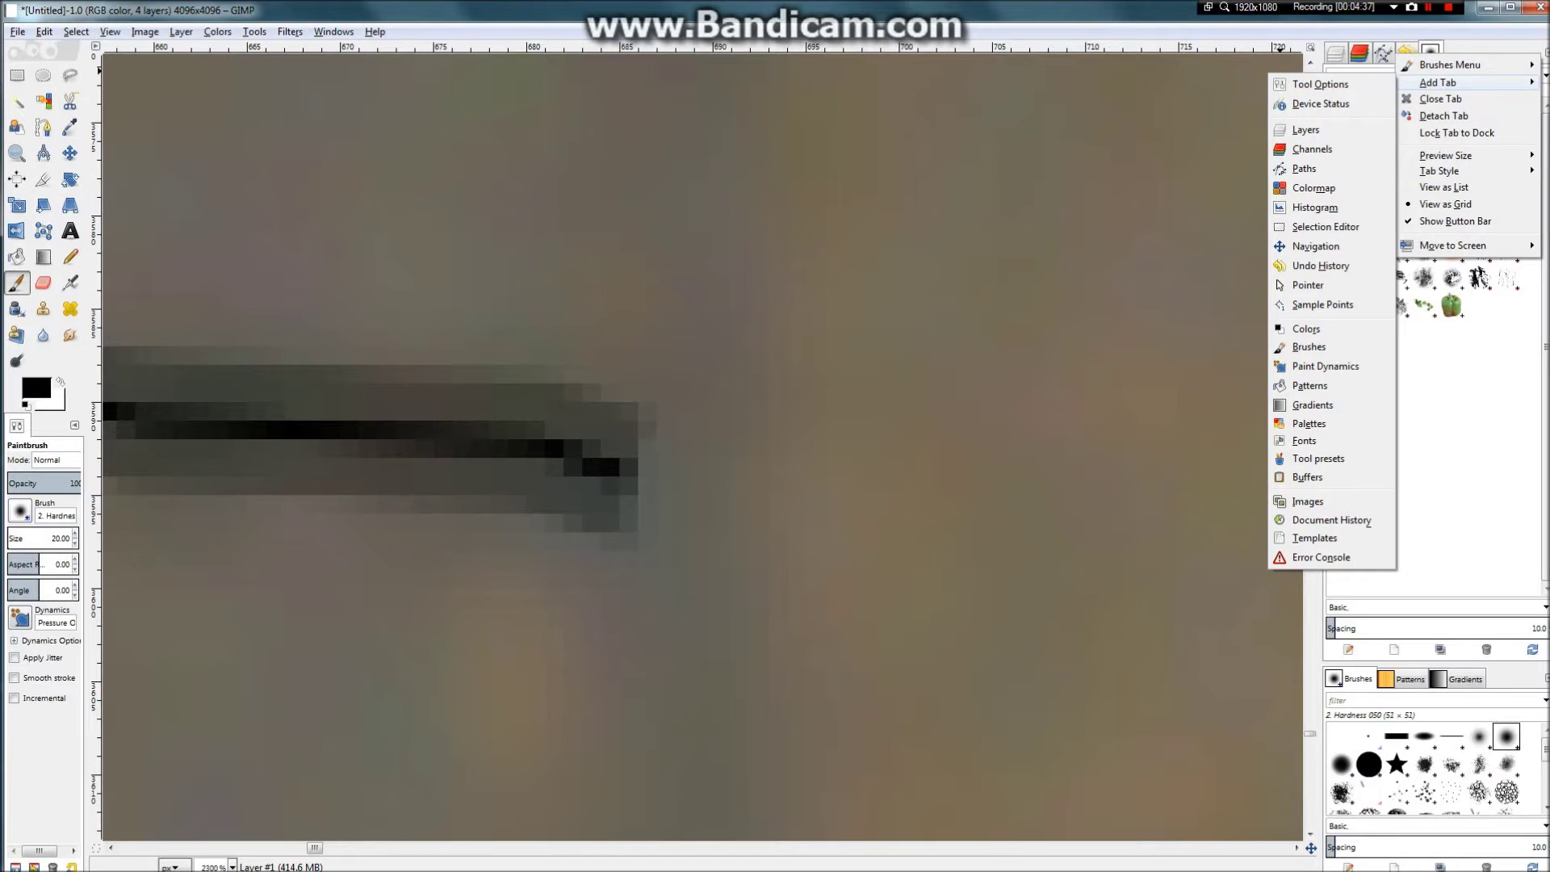
click(1322, 85)
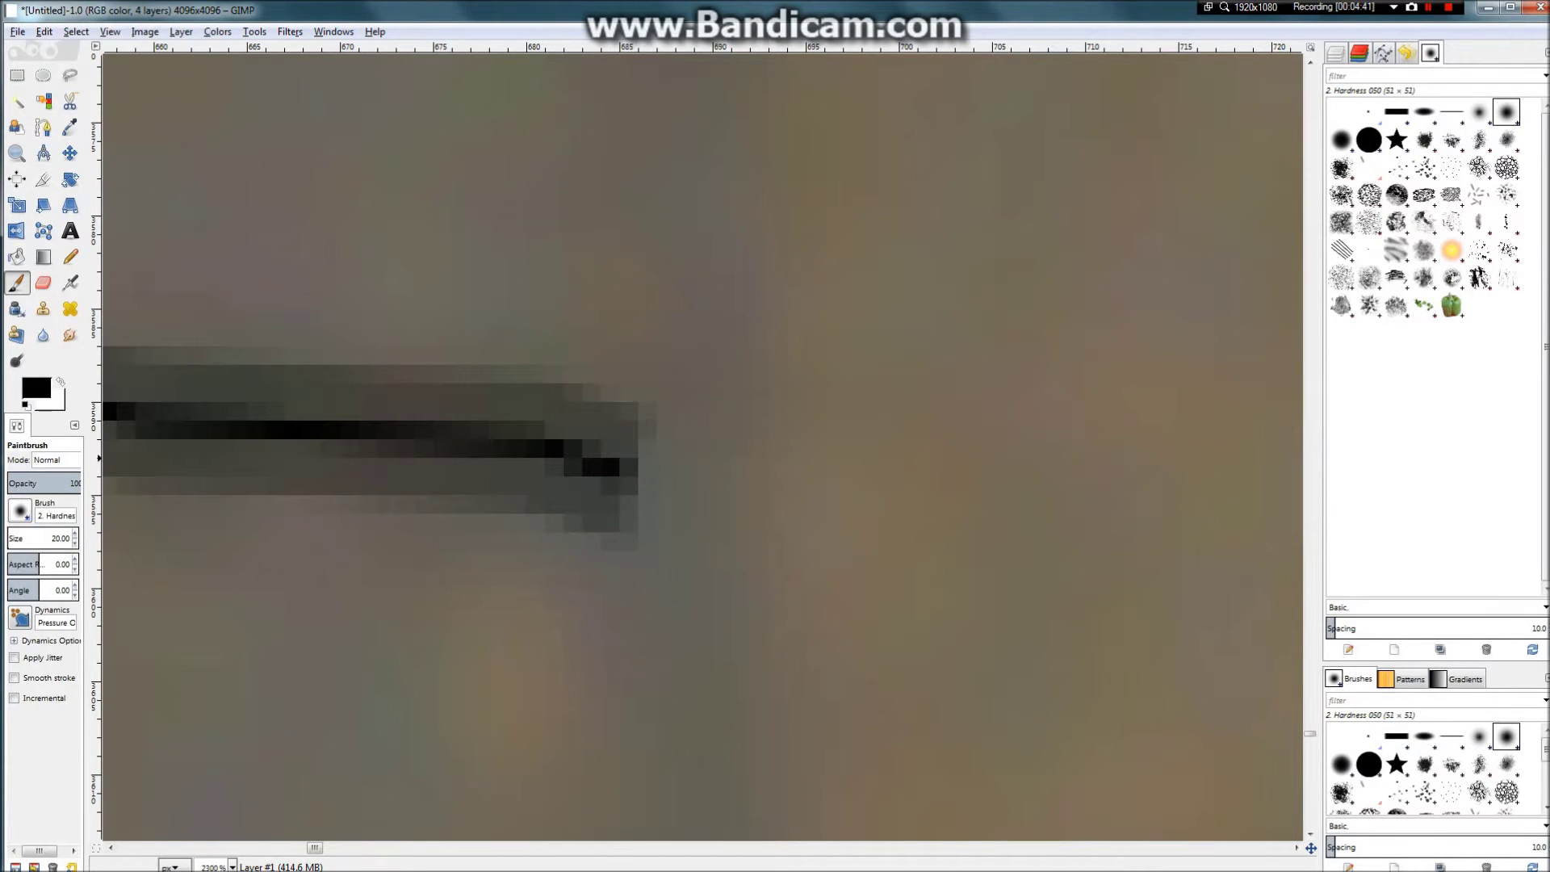
drag(16, 425, 1490, 85)
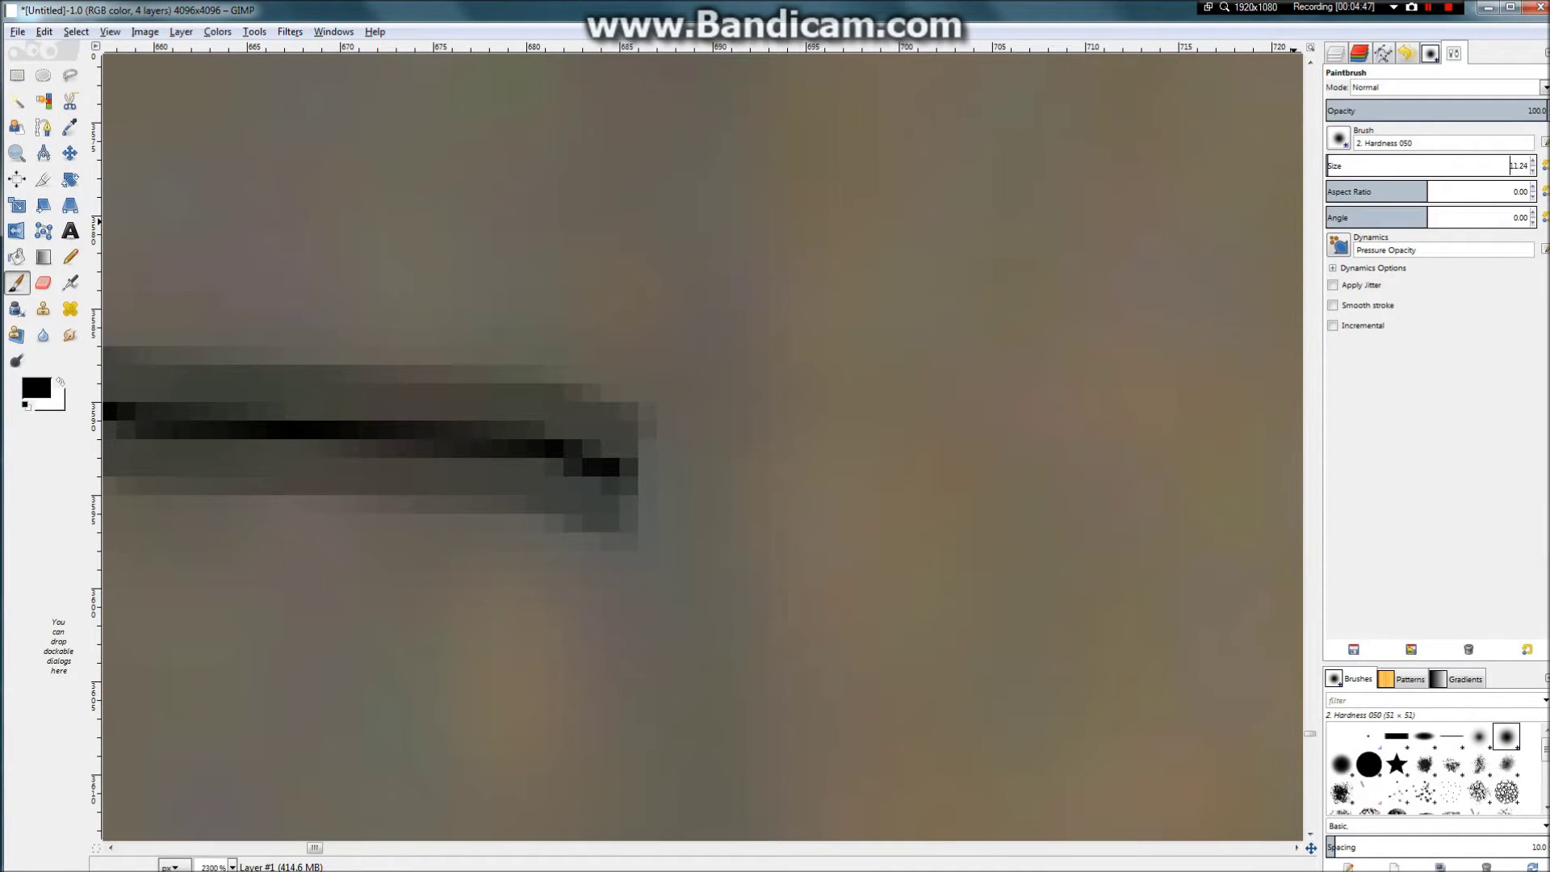
Step: Set up the Paintbrush with the 2. Hardness 100 brush at size 6.87
click(1338, 139)
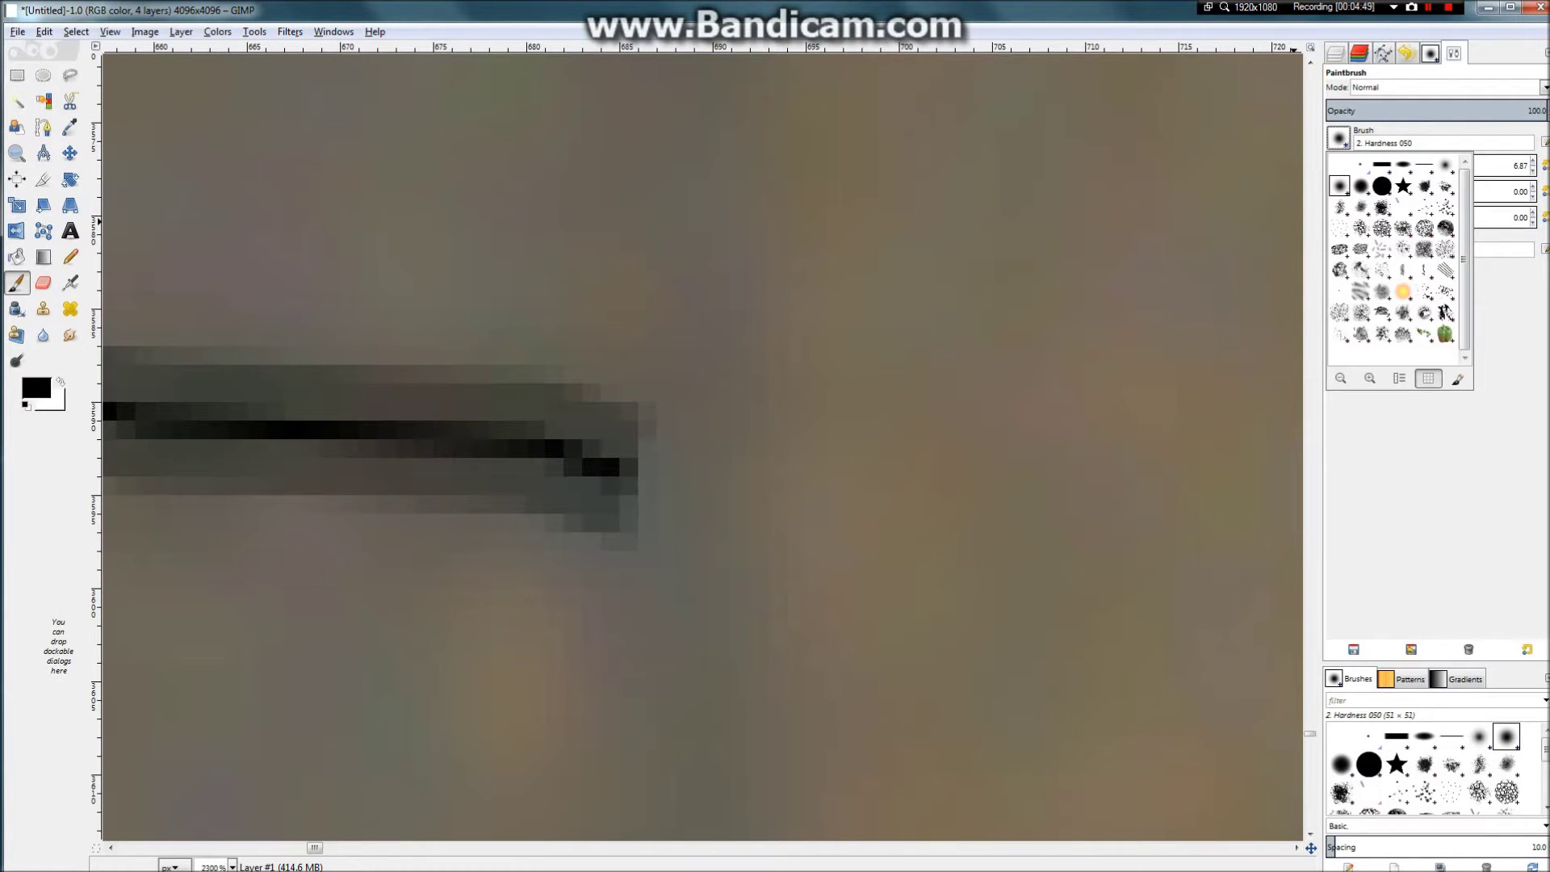
click(1383, 185)
Step: Undo the wide stroke along the crack on Layer #1 and inspect the thin line beneath it
scroll(704, 413, down, 4)
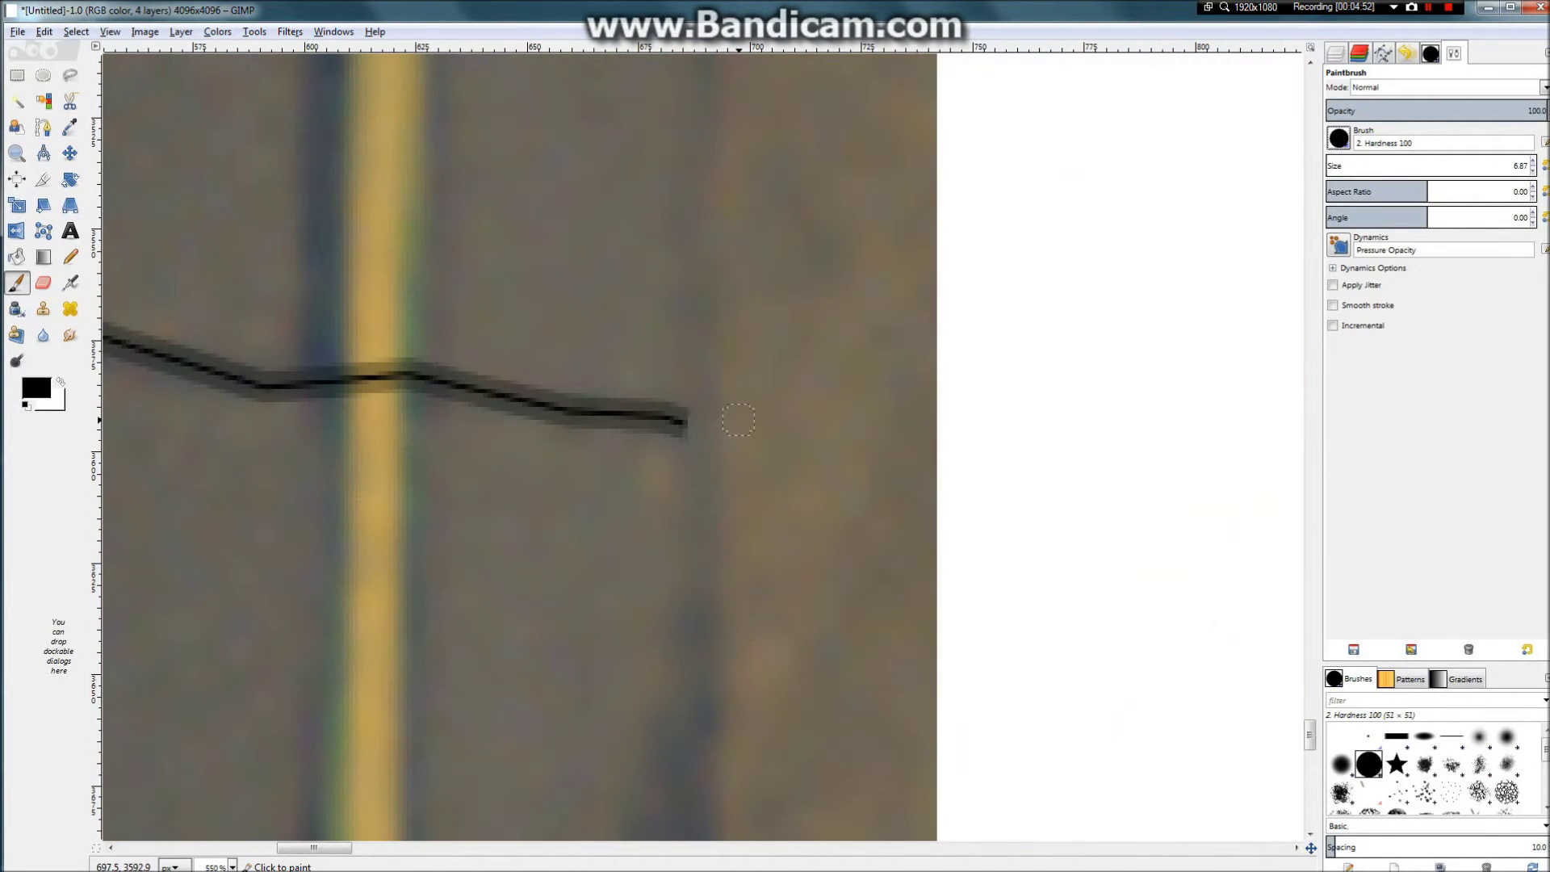
scroll(739, 420, down, 1)
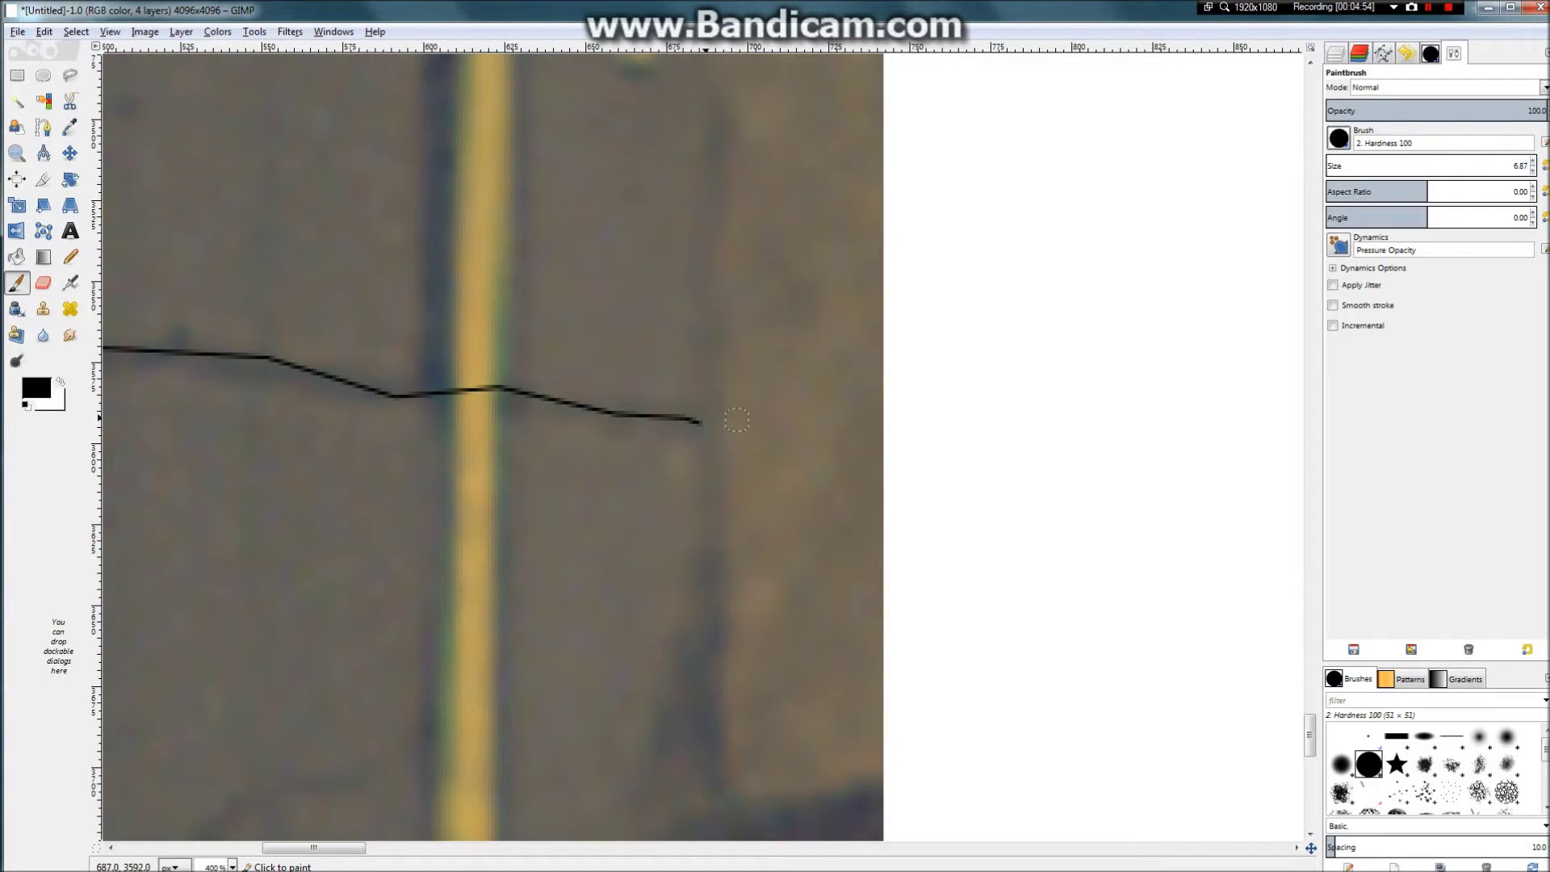
scroll(327, 394, up, 6)
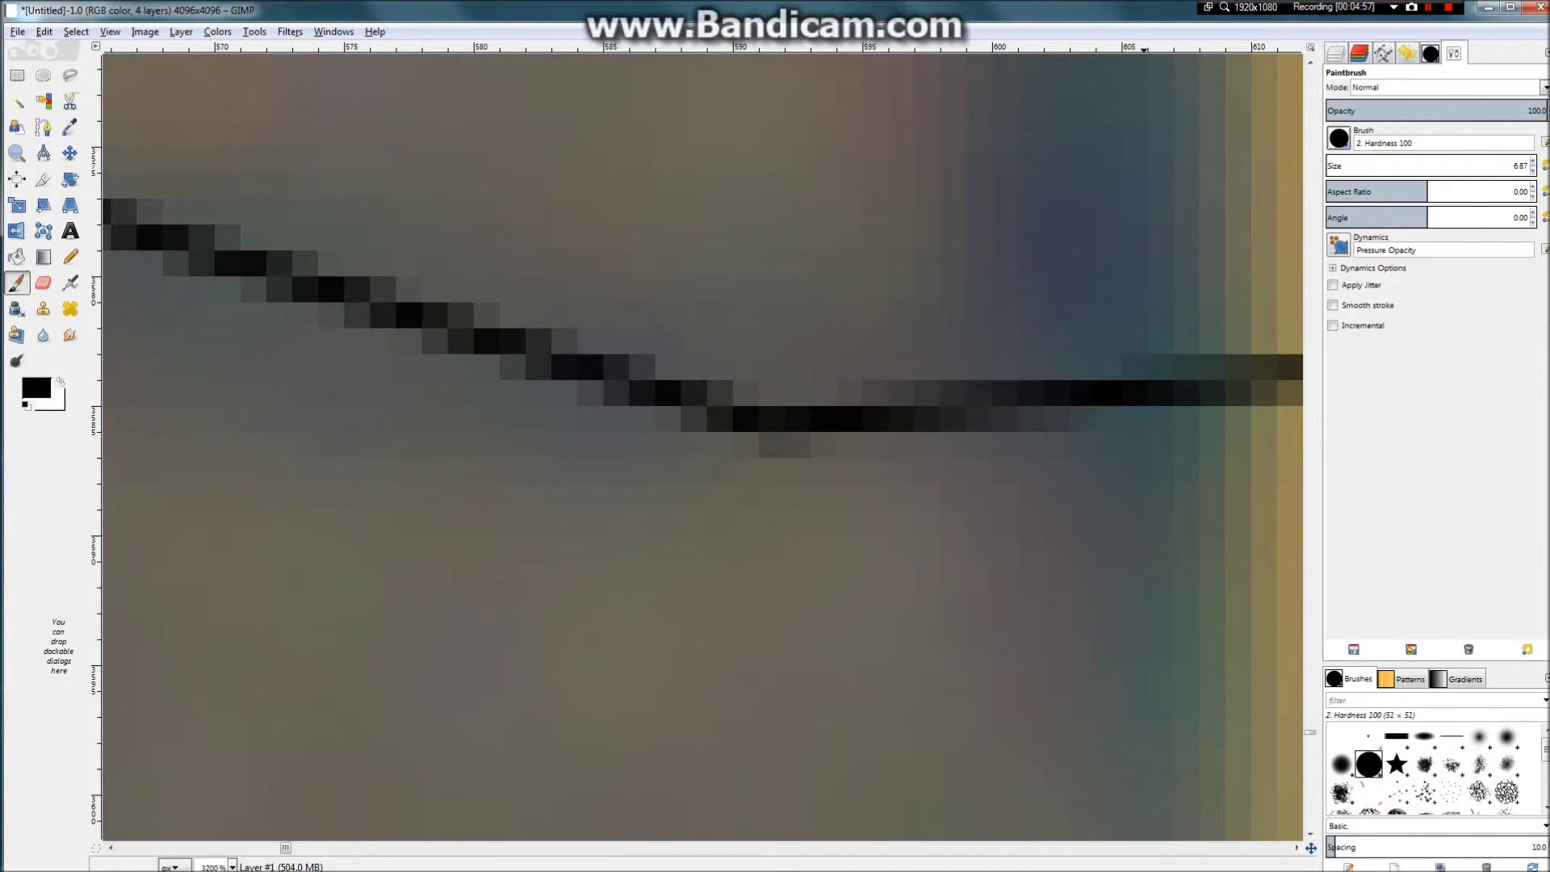
Step: Make the unnamed crack path active for editing with the Path tool
click(1383, 53)
right_click(1397, 105)
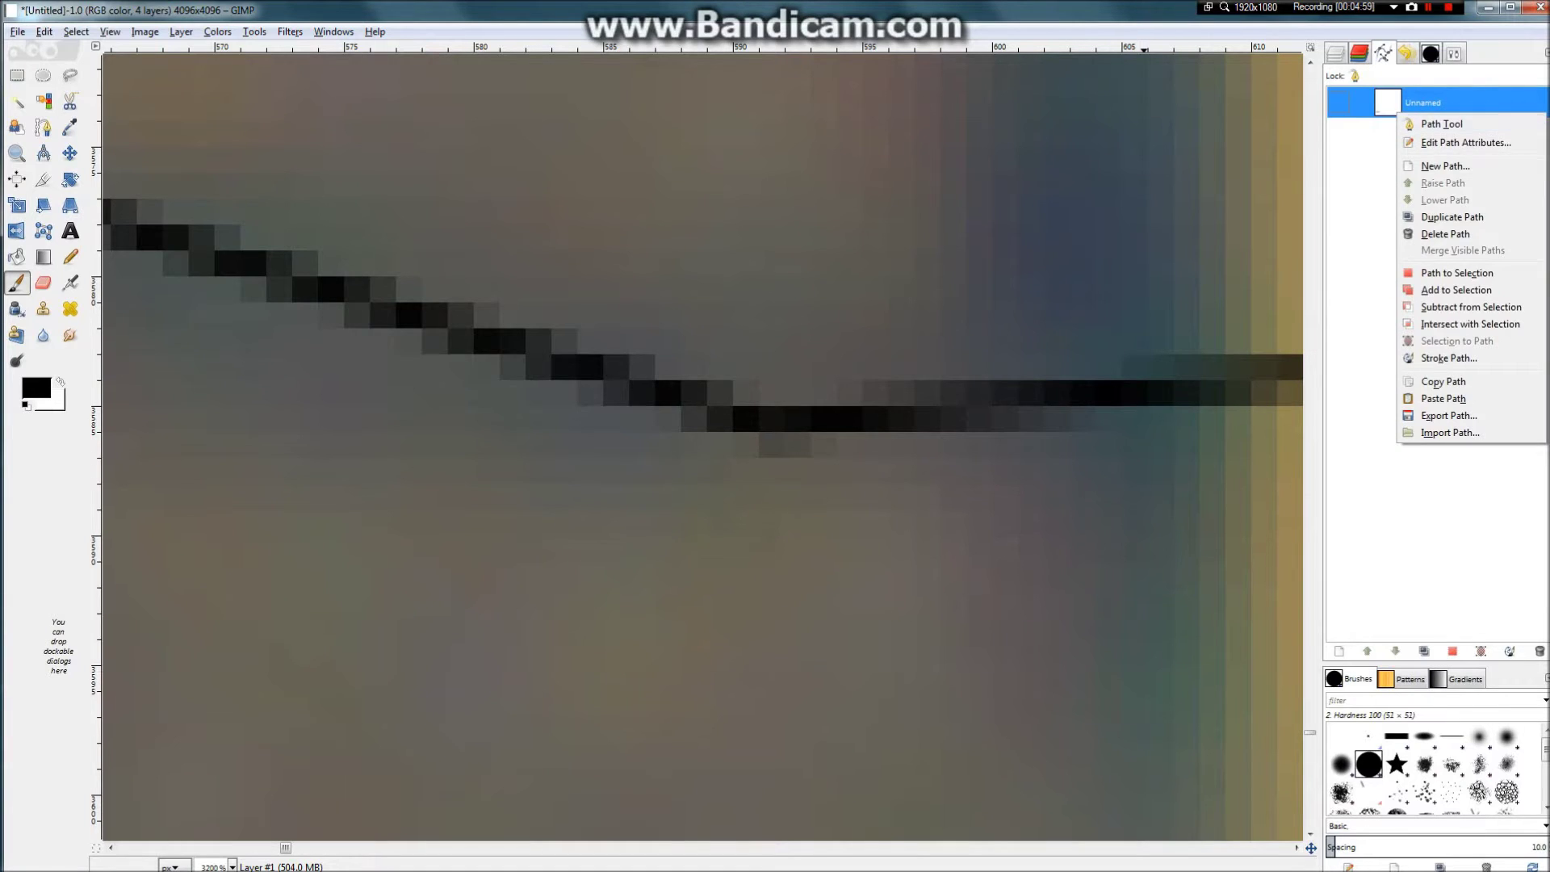
click(1362, 103)
right_click(1405, 126)
click(1362, 104)
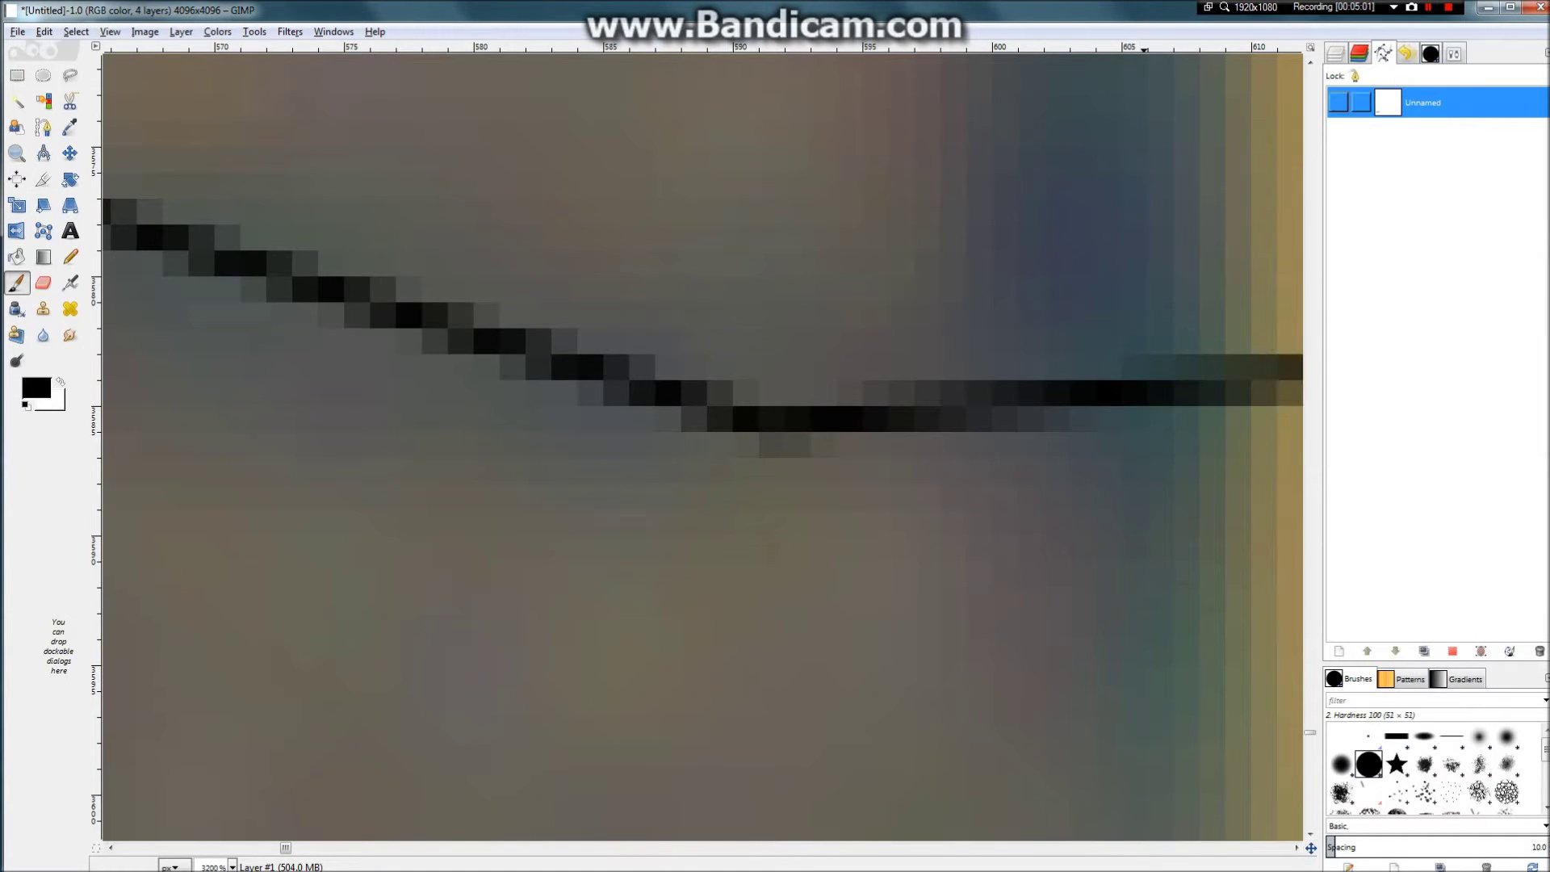
right_click(1411, 102)
click(1307, 112)
scroll(702, 444, left, 5)
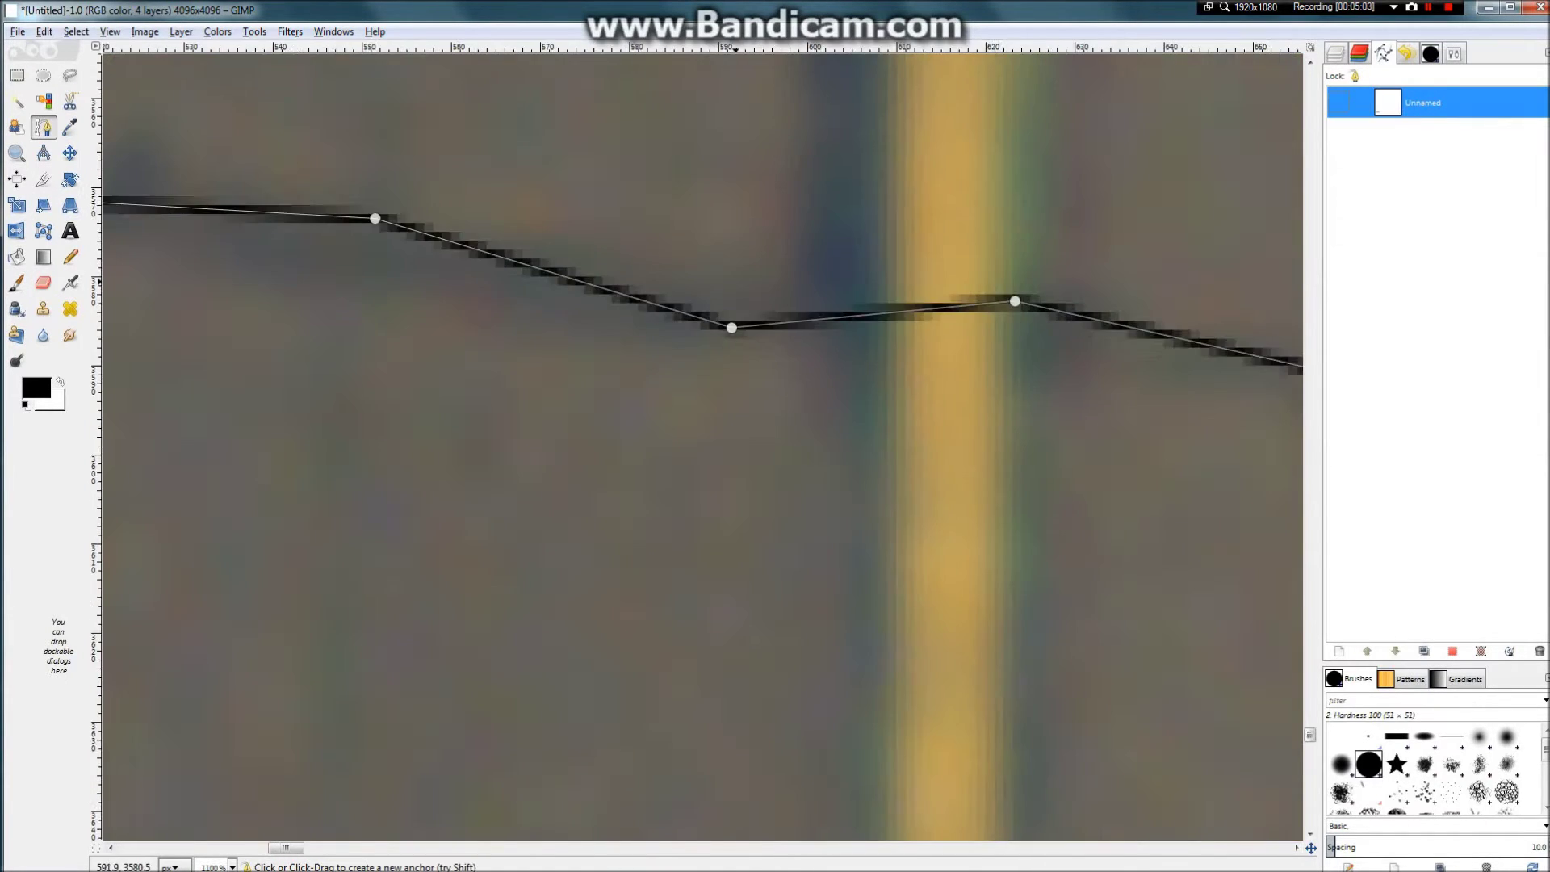
scroll(703, 444, down, 2)
scroll(703, 444, up, 2)
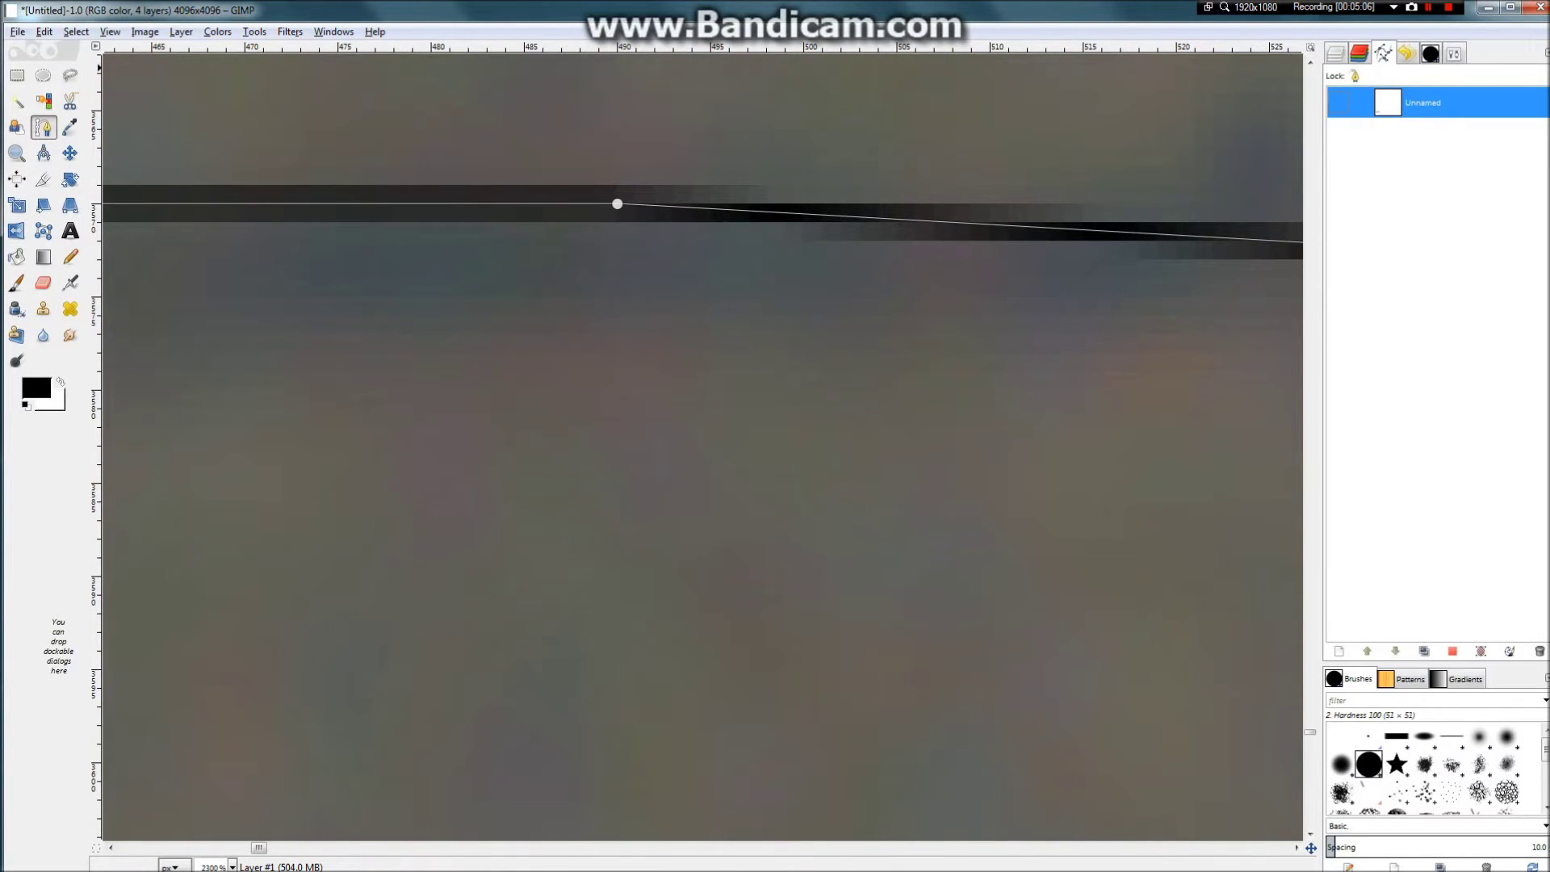
Step: Stroke the crack path on Layer #1 as a solid-color, antialiased line 7 px wide
key(alt+s)
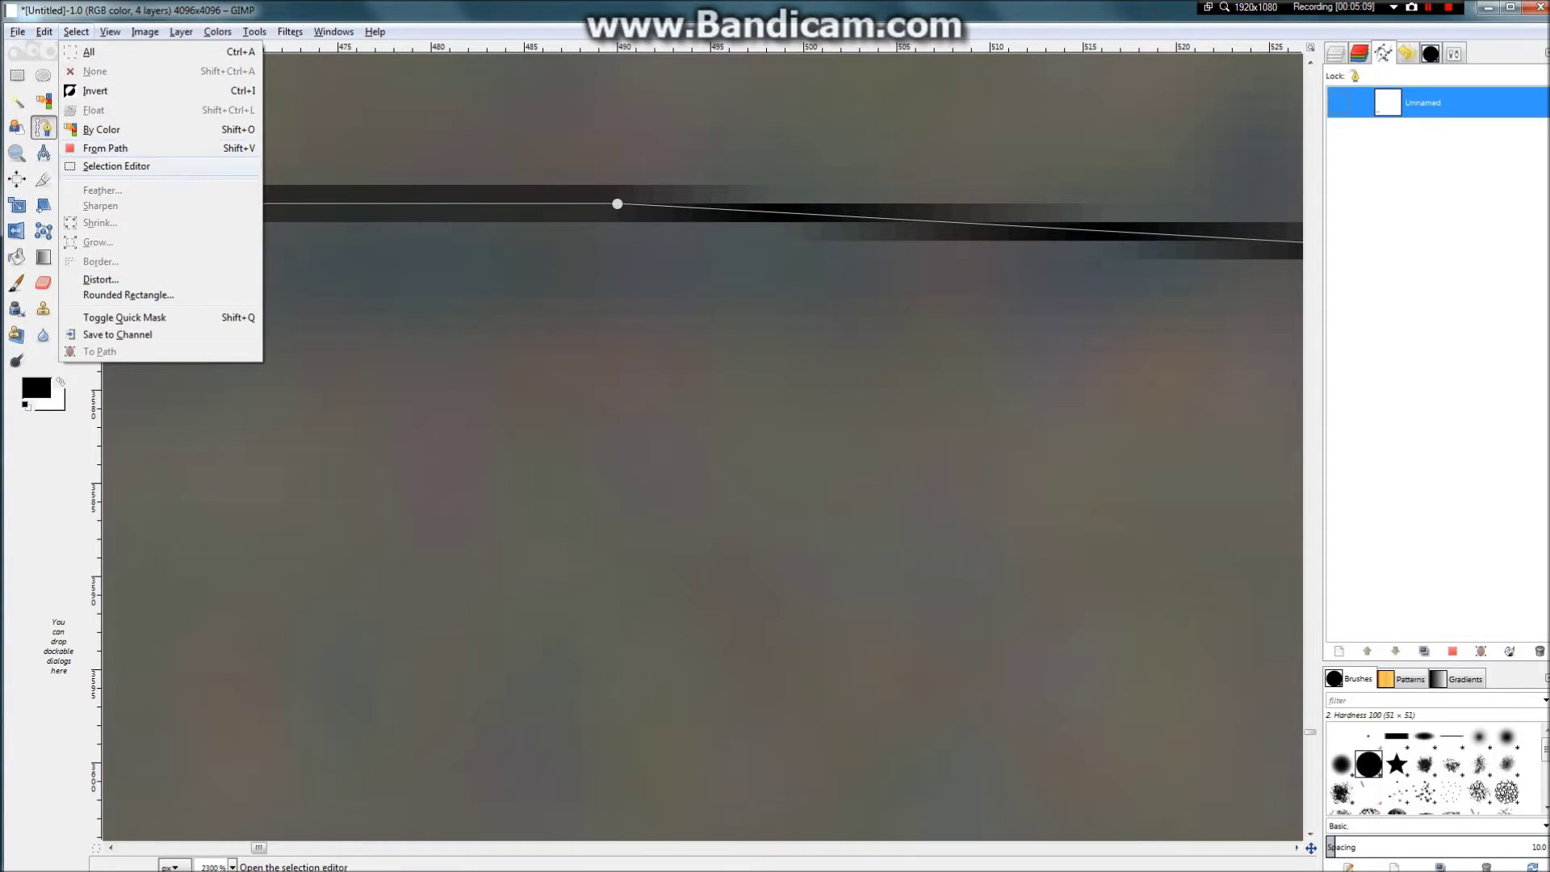
mouse_move(44, 32)
key(Down)
key(Down)
key(Down)
key(Down)
key(Down)
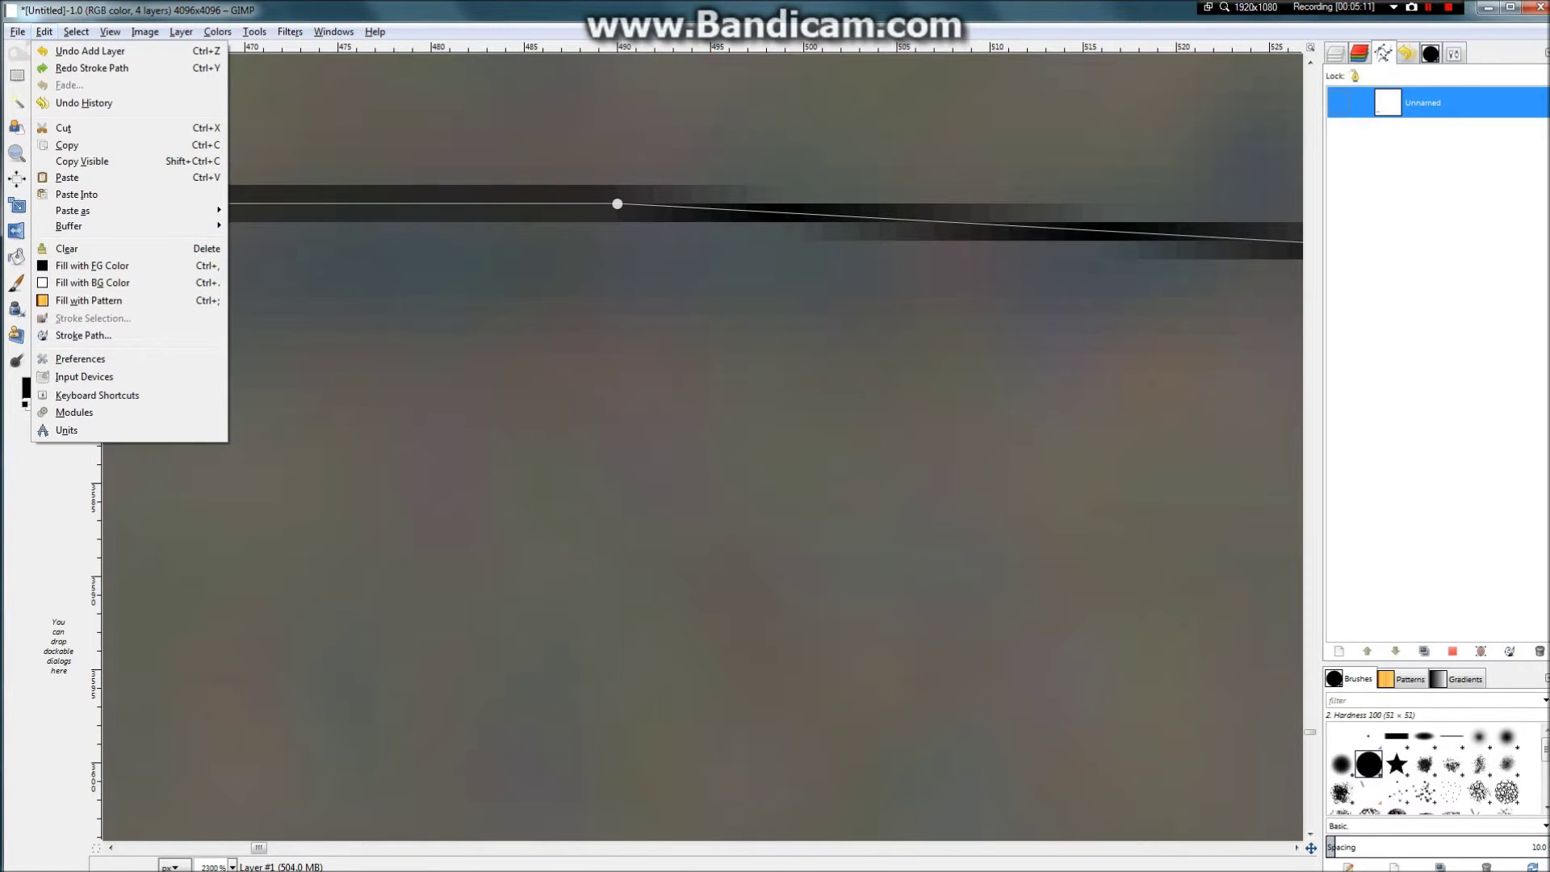
key(Return)
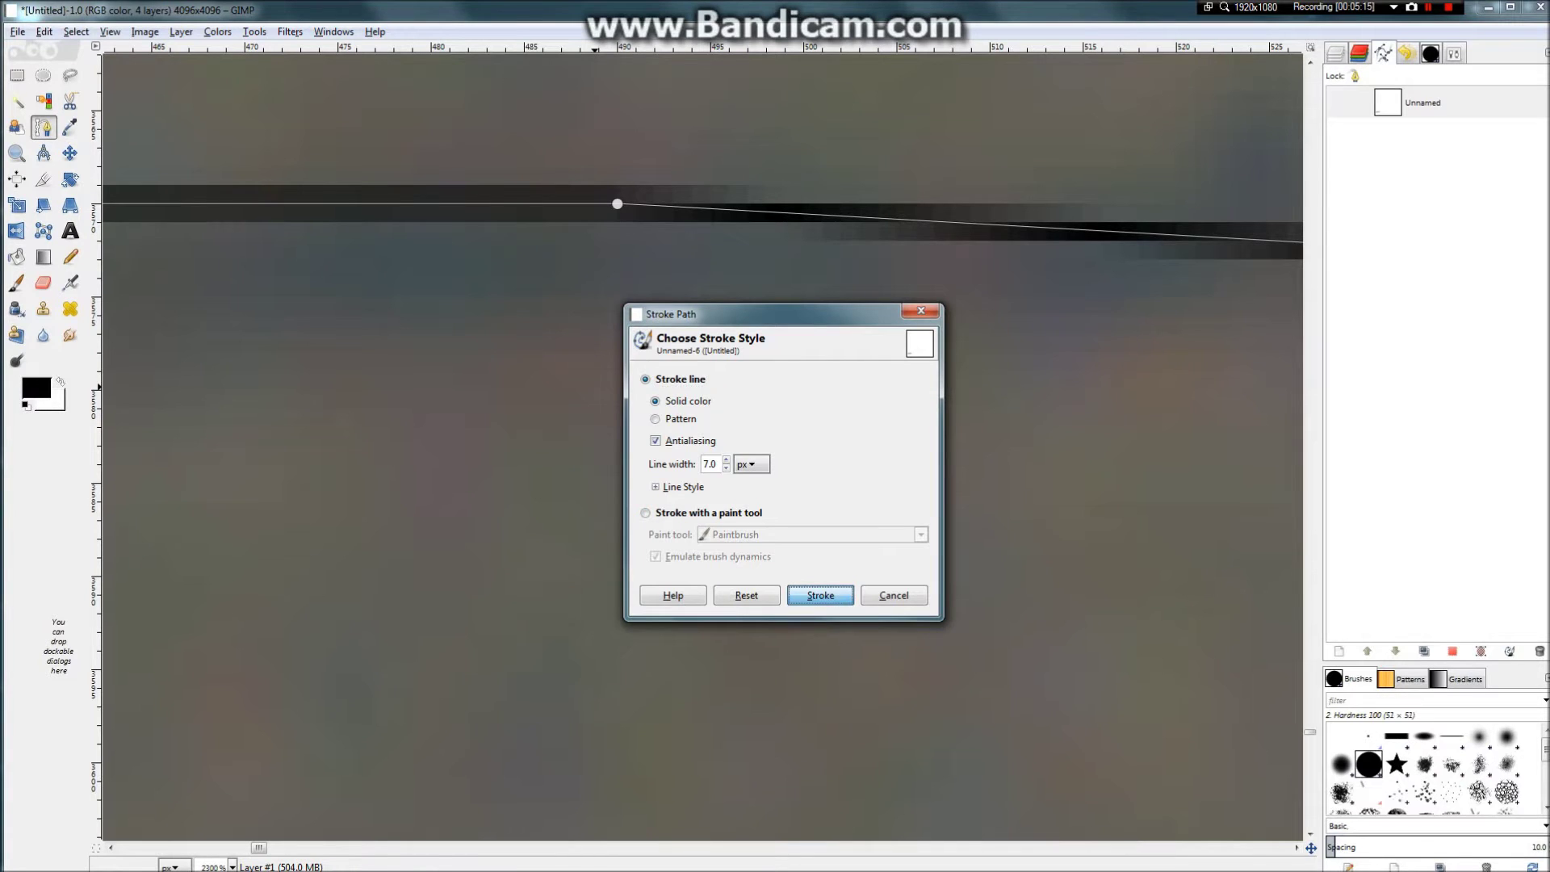
key(Return)
Step: Examine the new wide stroke along the whole crack, both in overview and at pixel level
key(minus)
key(minus)
key(minus)
key(minus)
scroll(790, 394, down, 1)
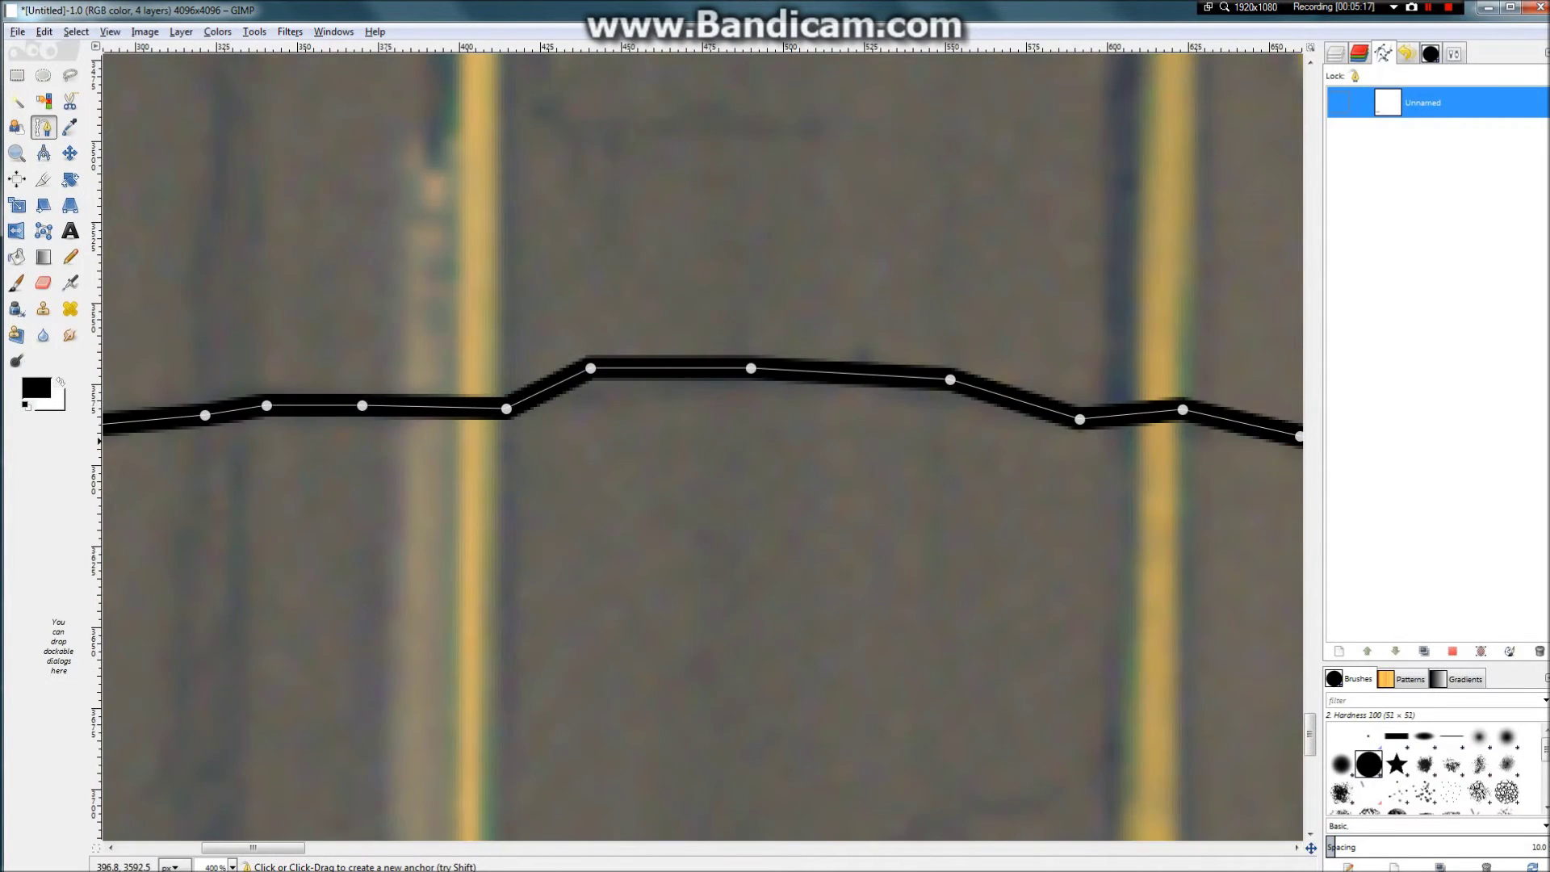
scroll(406, 435, up, 4)
scroll(630, 348, down, 3)
scroll(699, 332, down, 3)
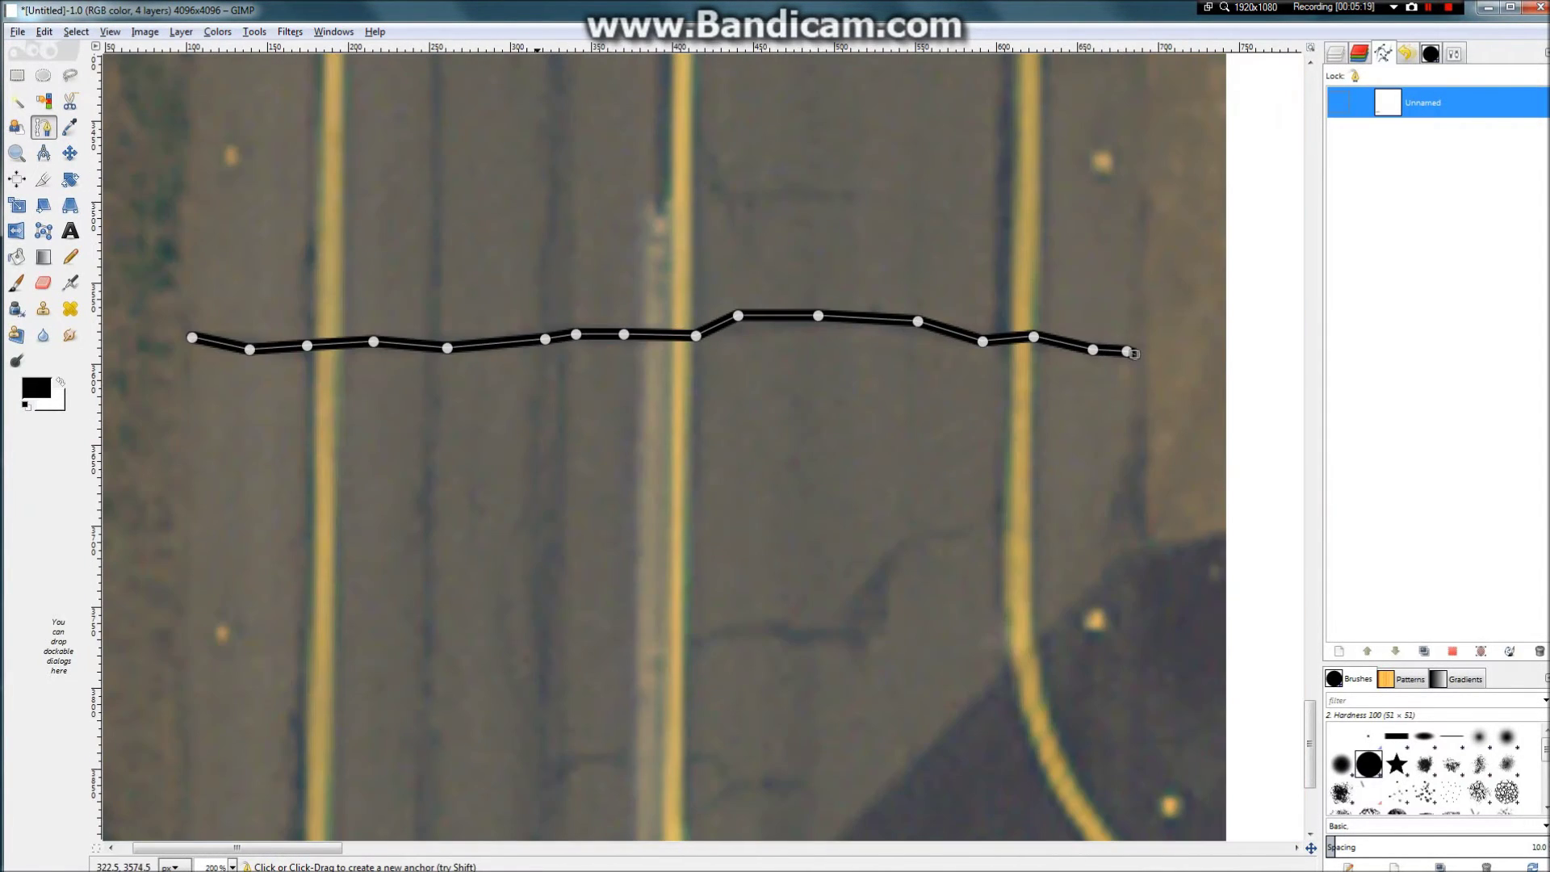
scroll(435, 313, up, 4)
scroll(320, 459, up, 4)
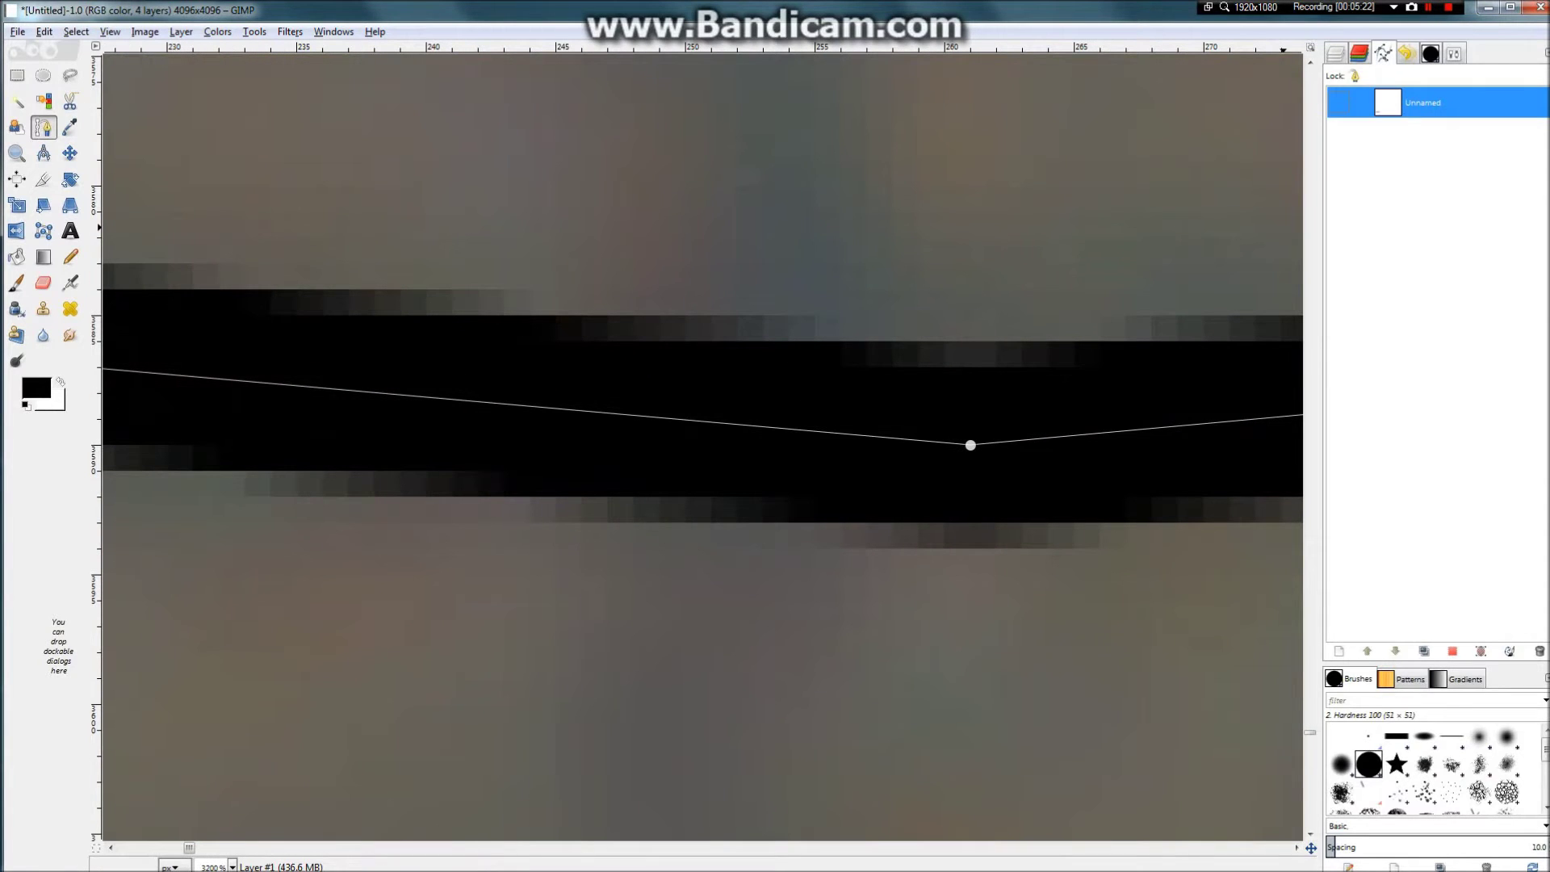
Step: Set the opacity of Layer #1, which holds the wide stroke, to 42.0 and check the crack on the taxiway
click(1454, 54)
click(1337, 55)
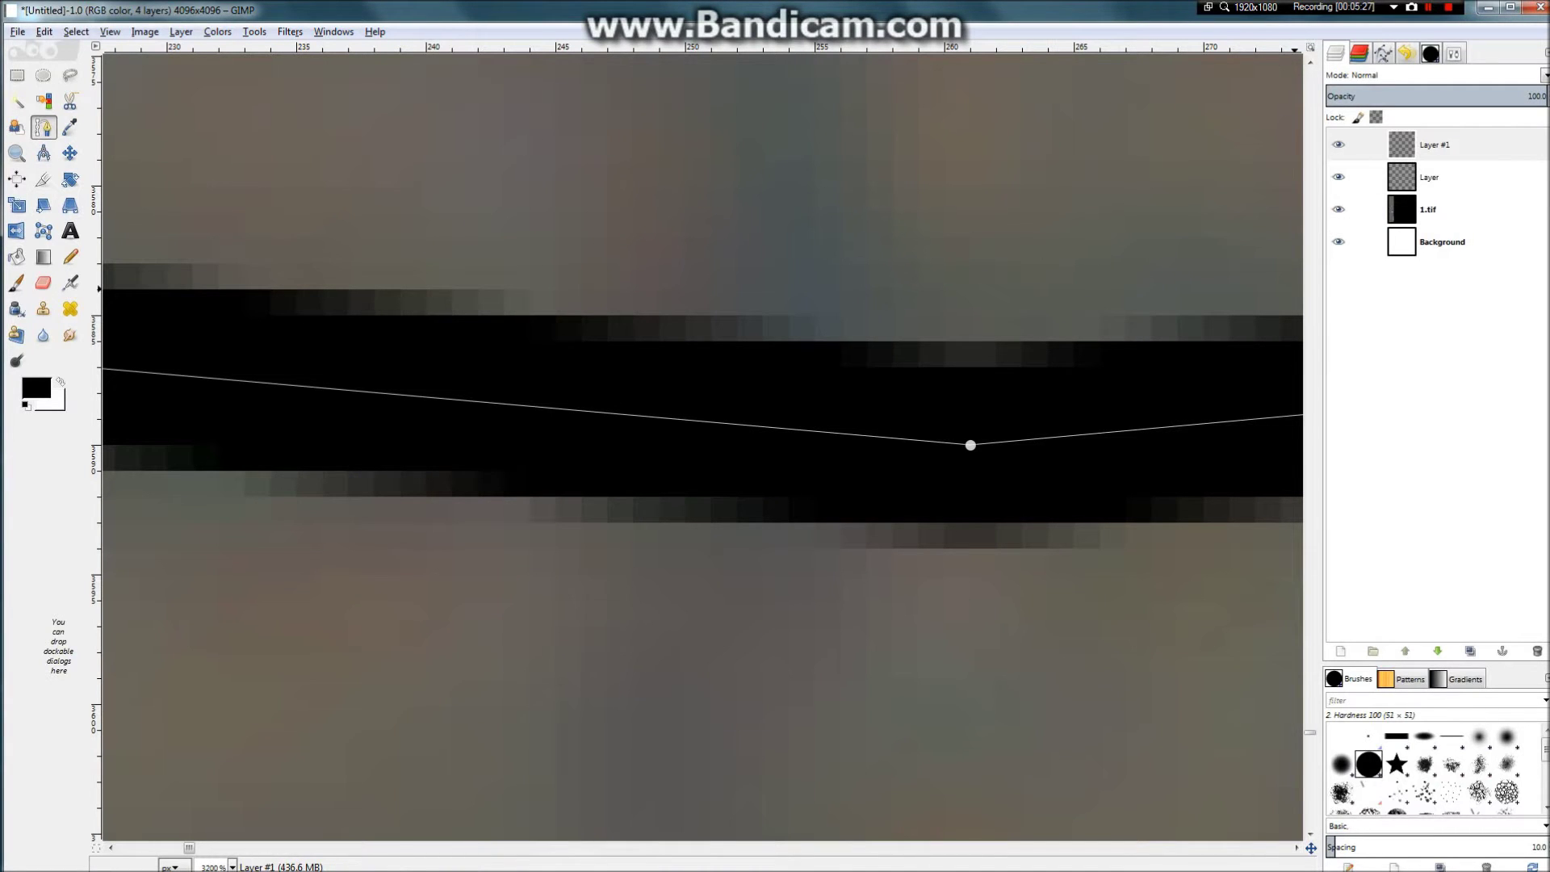
drag(1426, 95, 1419, 96)
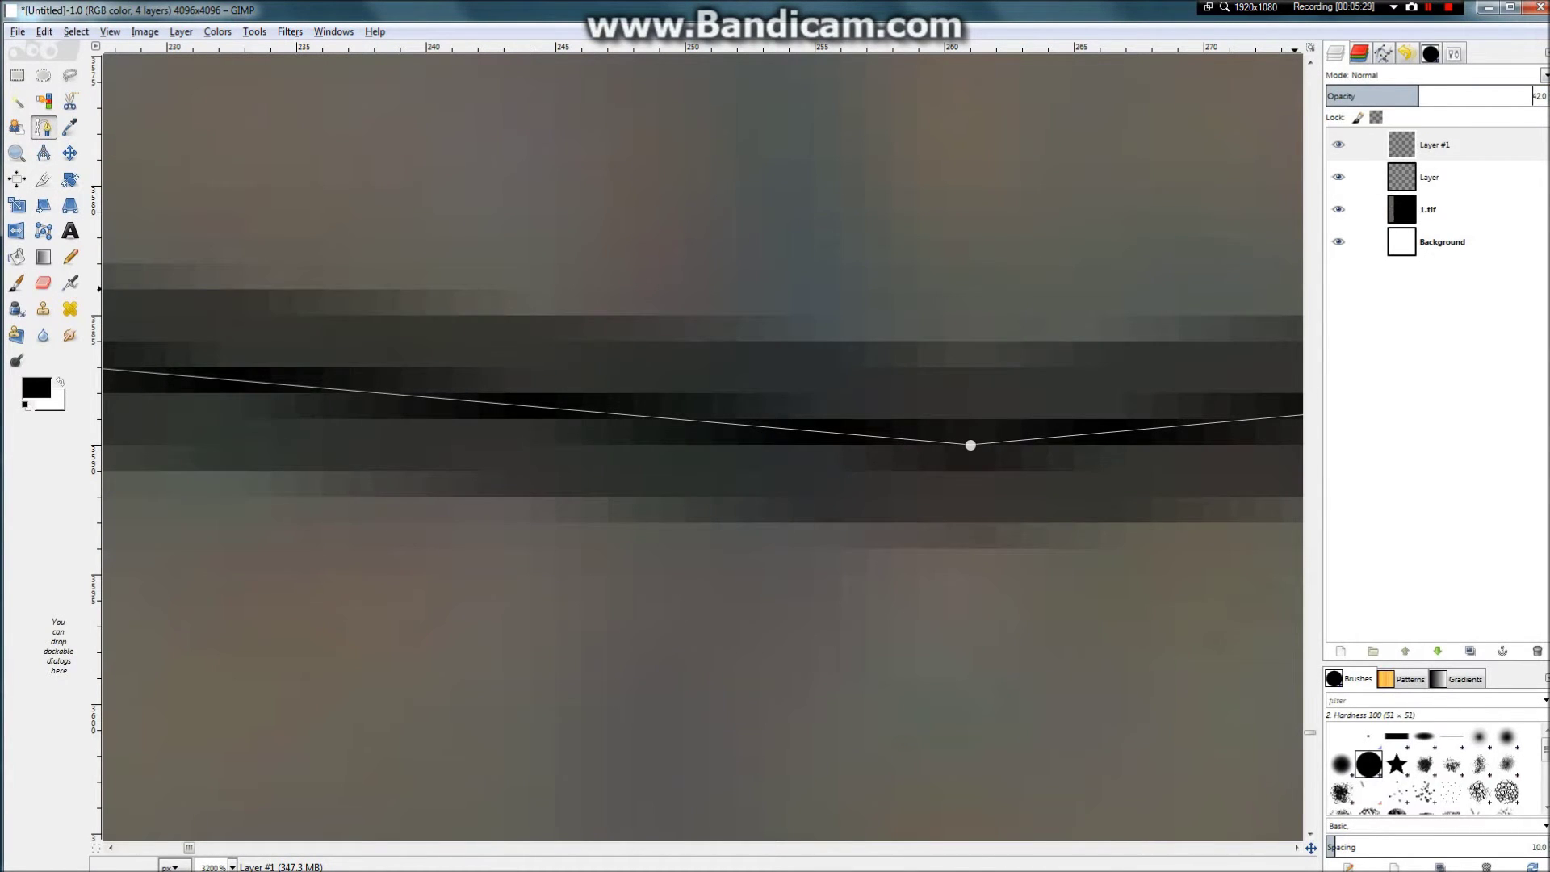
scroll(965, 226, down, 7)
scroll(941, 234, down, 5)
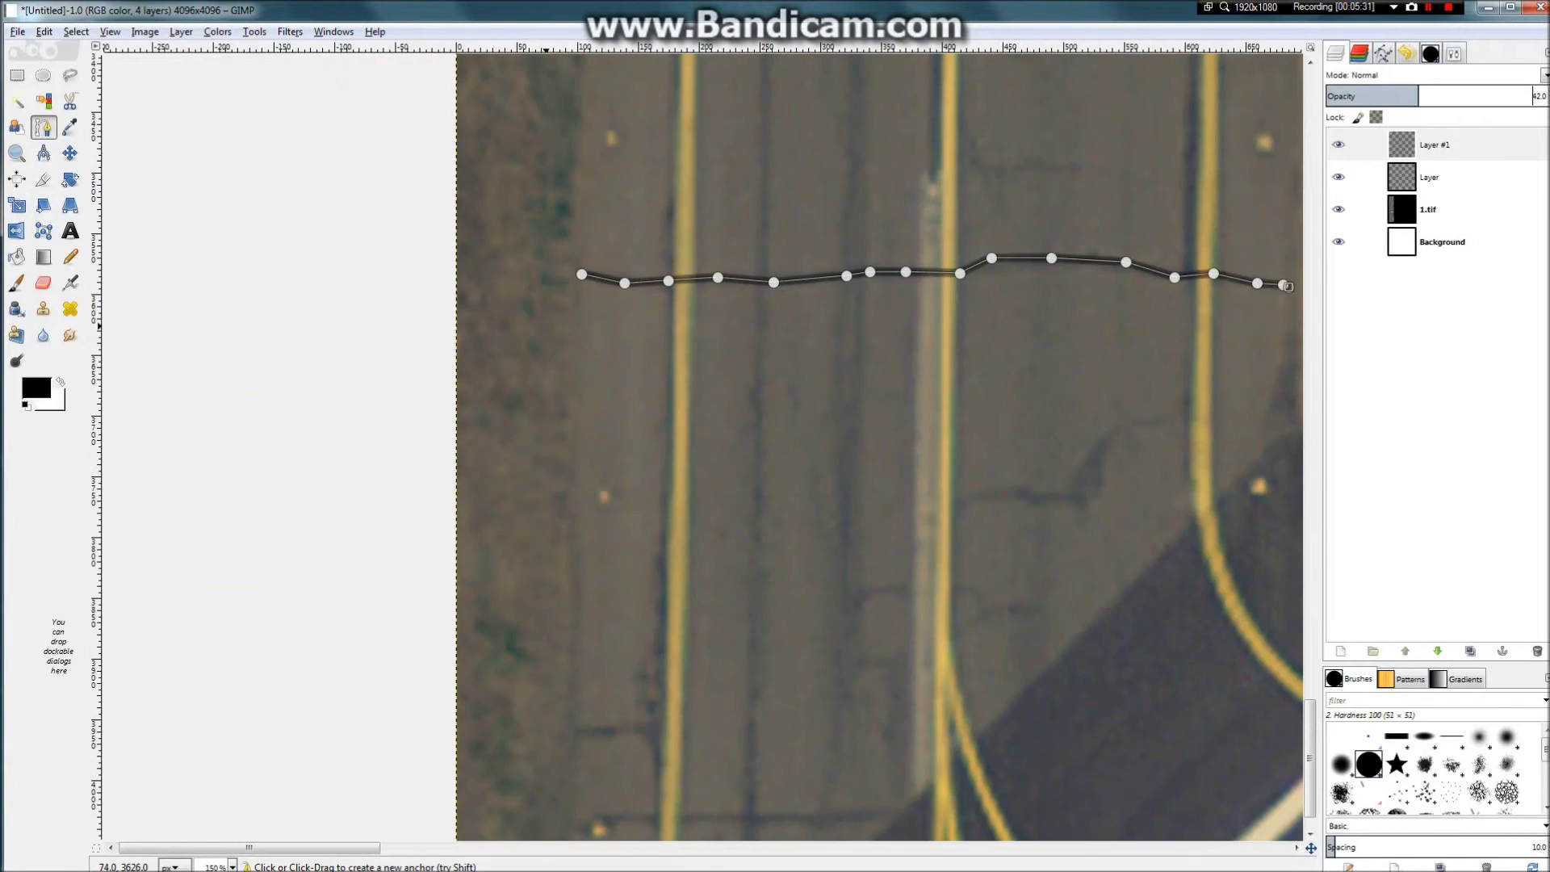
scroll(658, 402, up, 5)
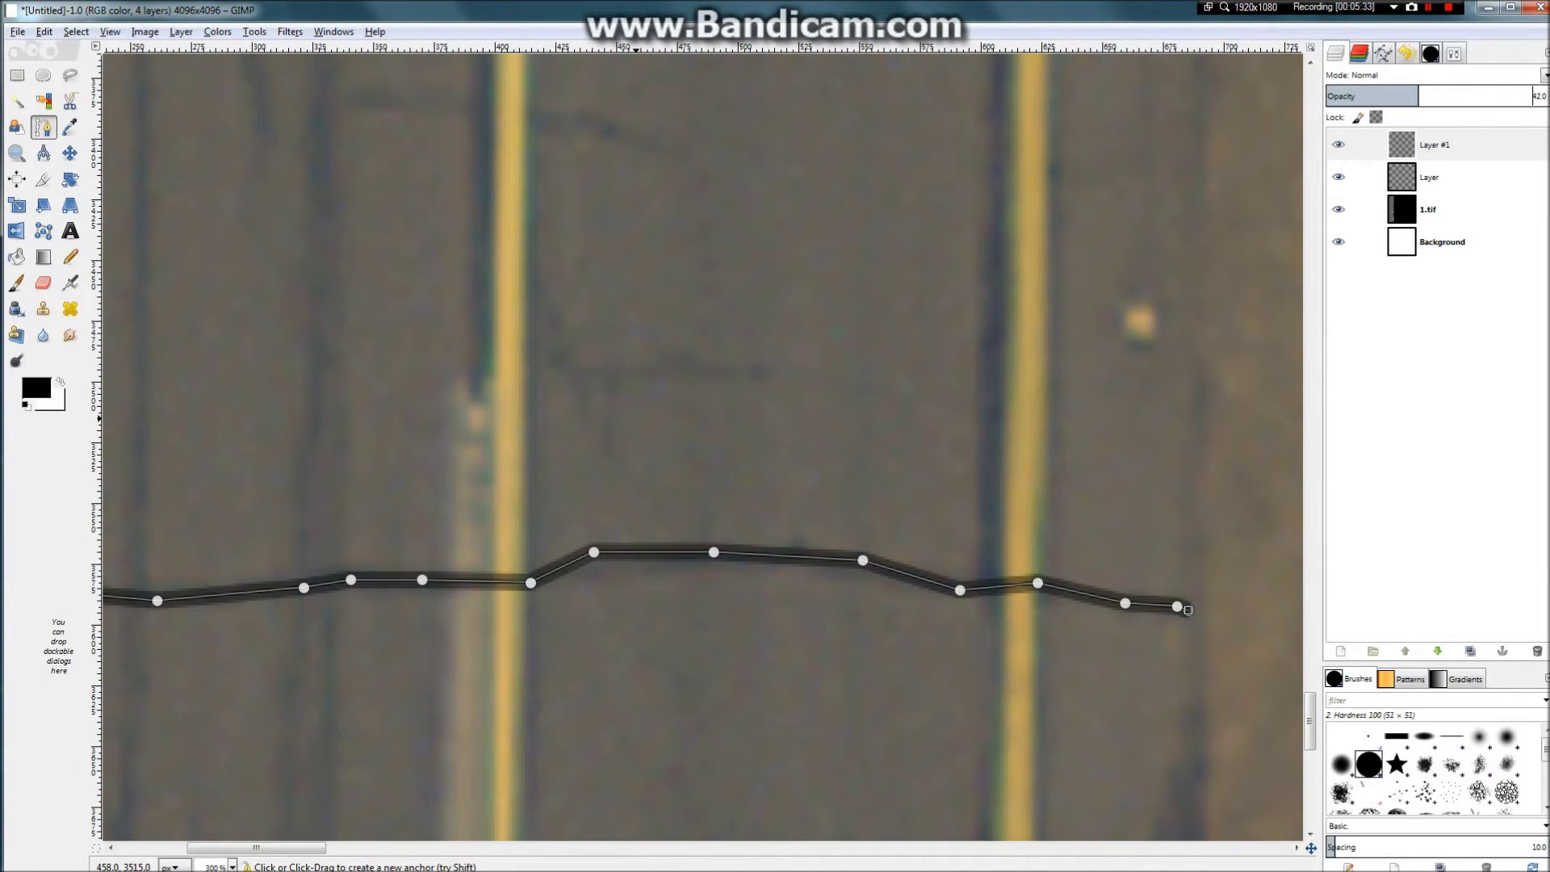
scroll(1188, 610, down, 4)
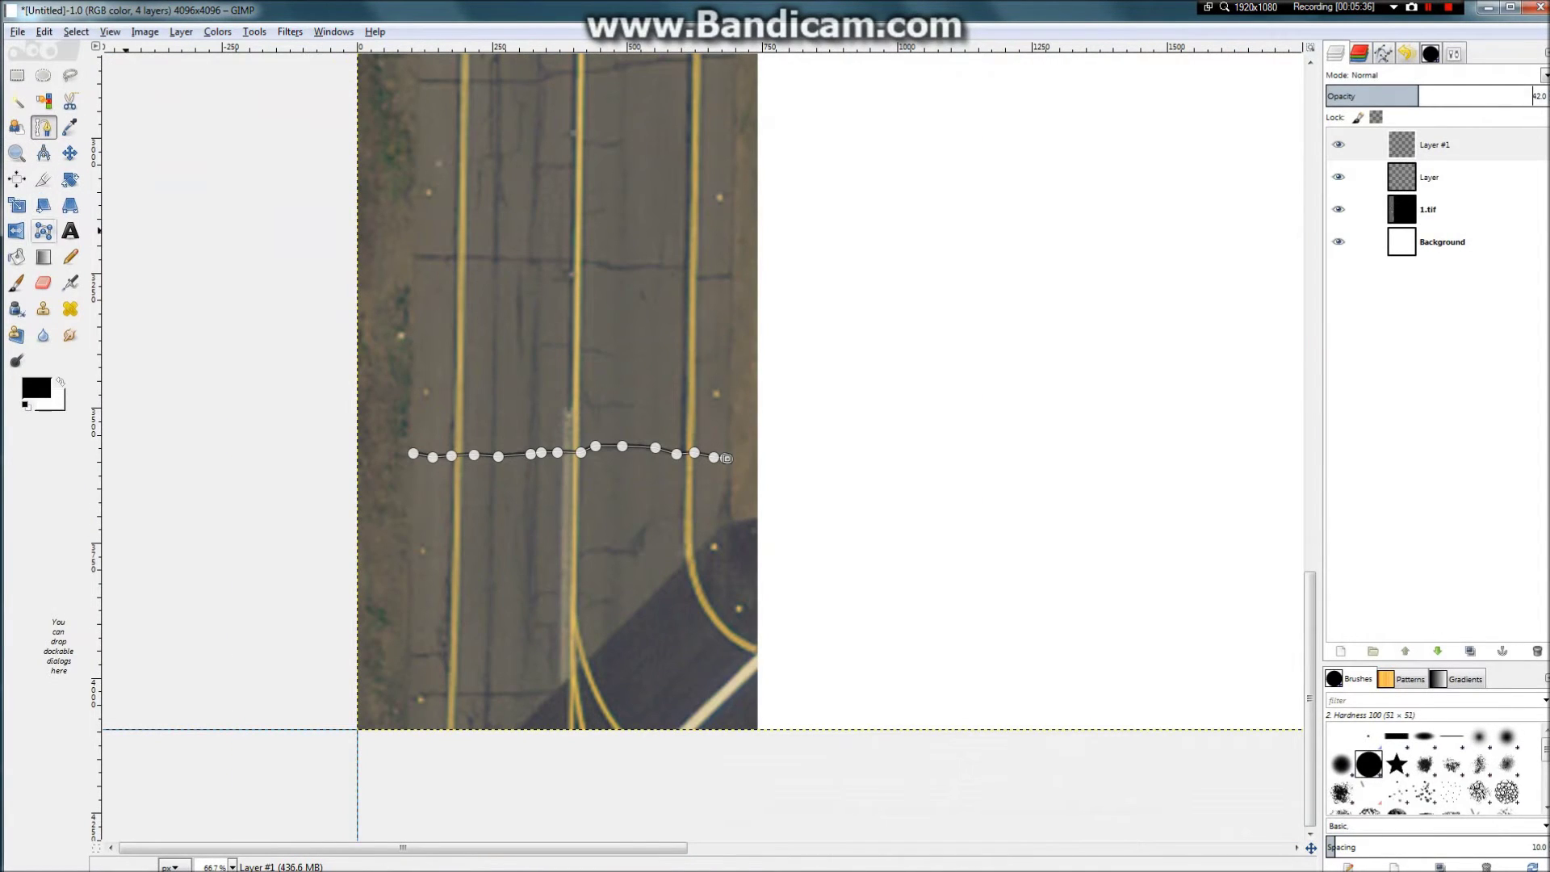
Step: Add a new transparent layer above Layer #1 and choose the Free Select tool
click(17, 31)
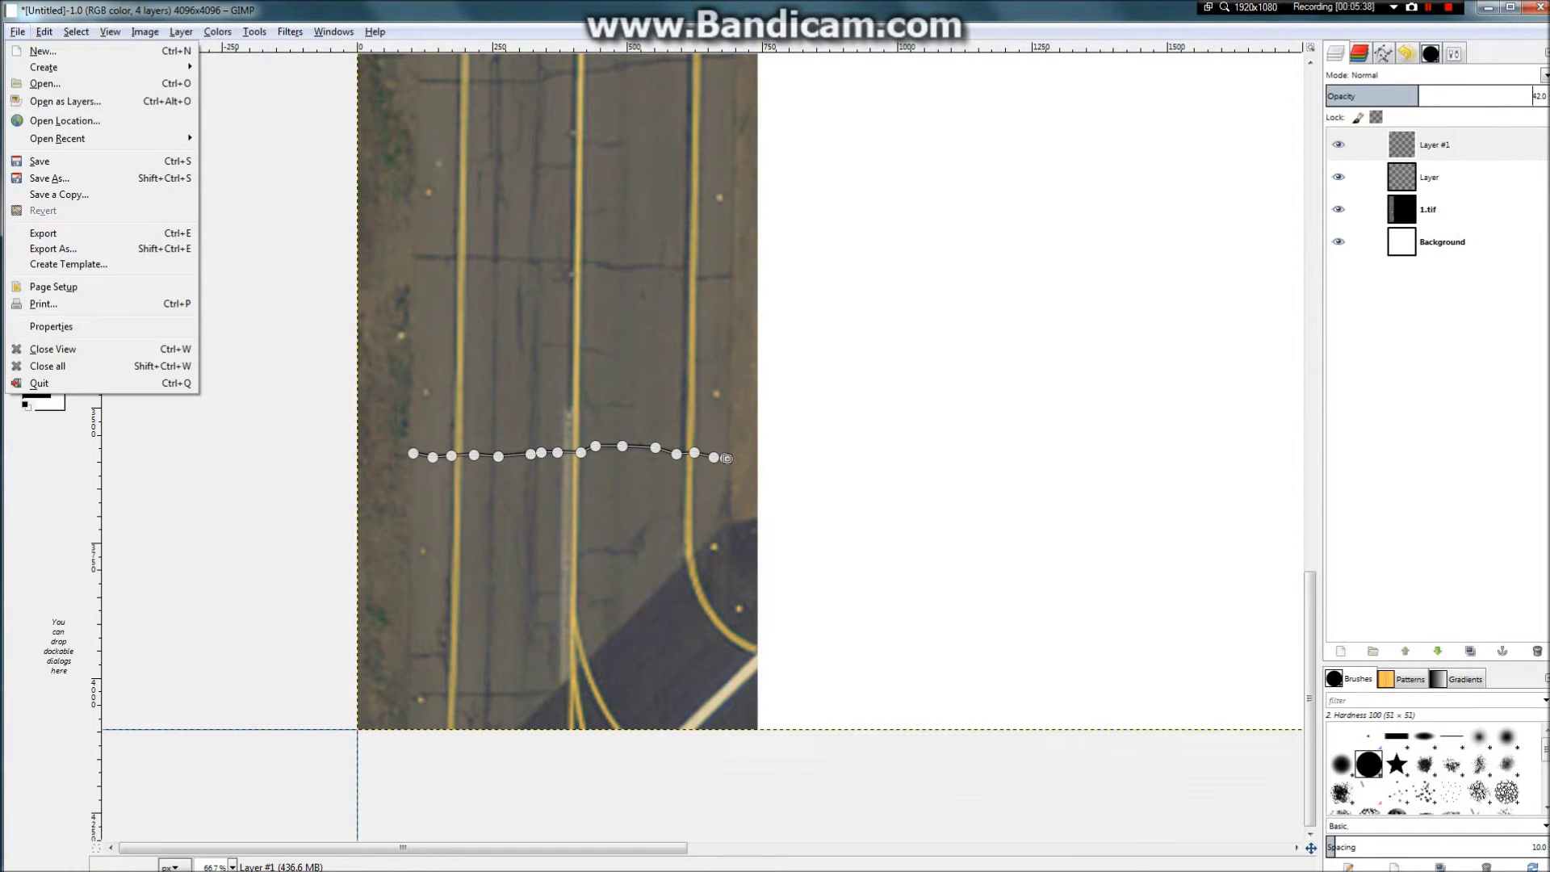
right_click(1442, 137)
right_click(1442, 138)
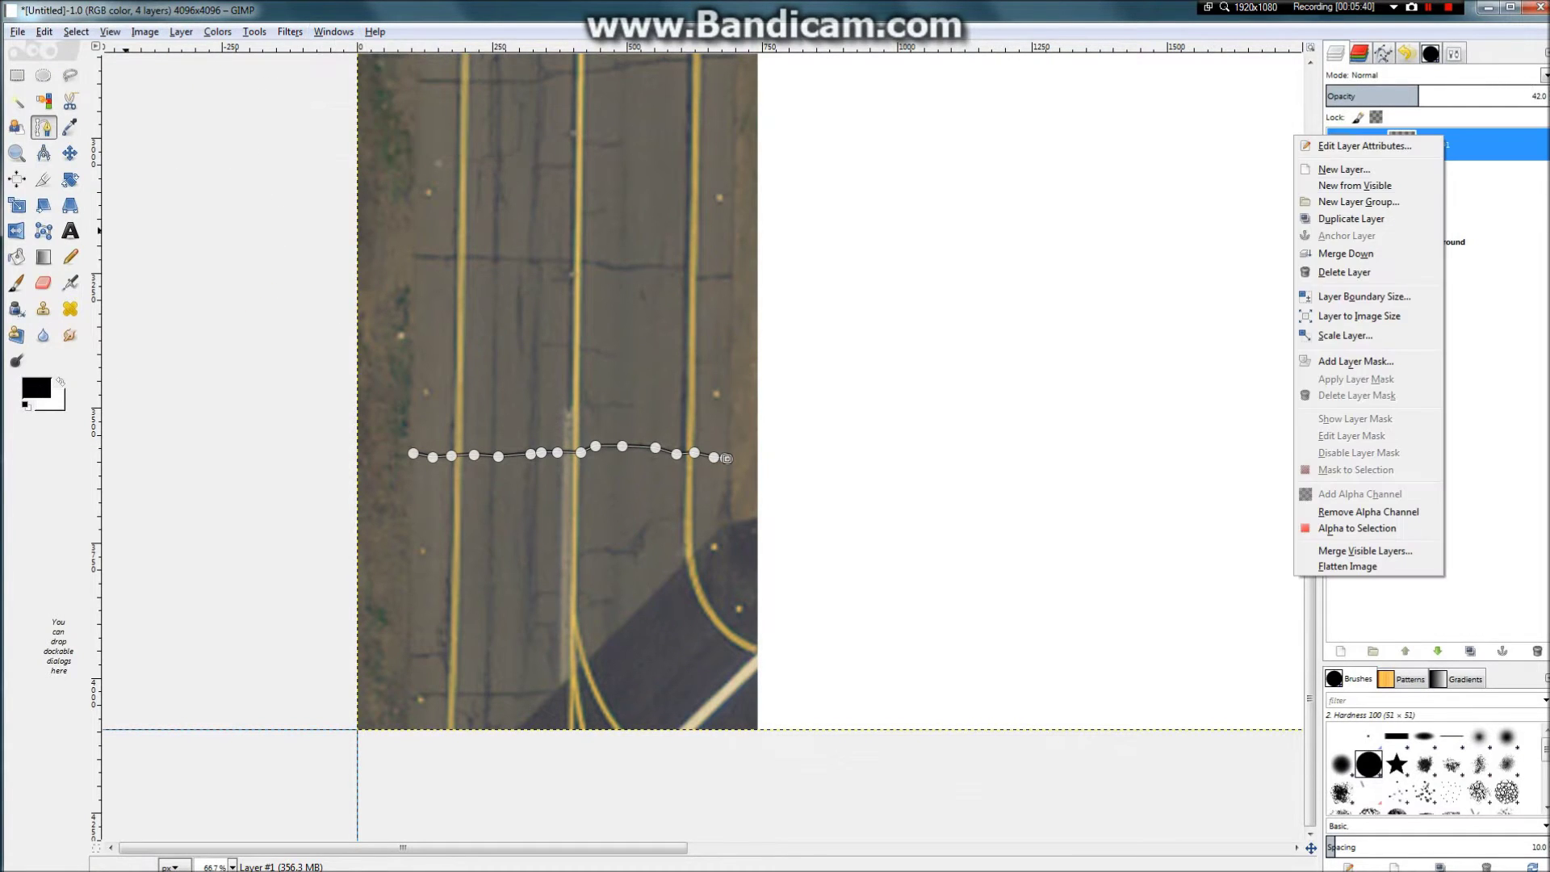
click(1405, 168)
click(243, 380)
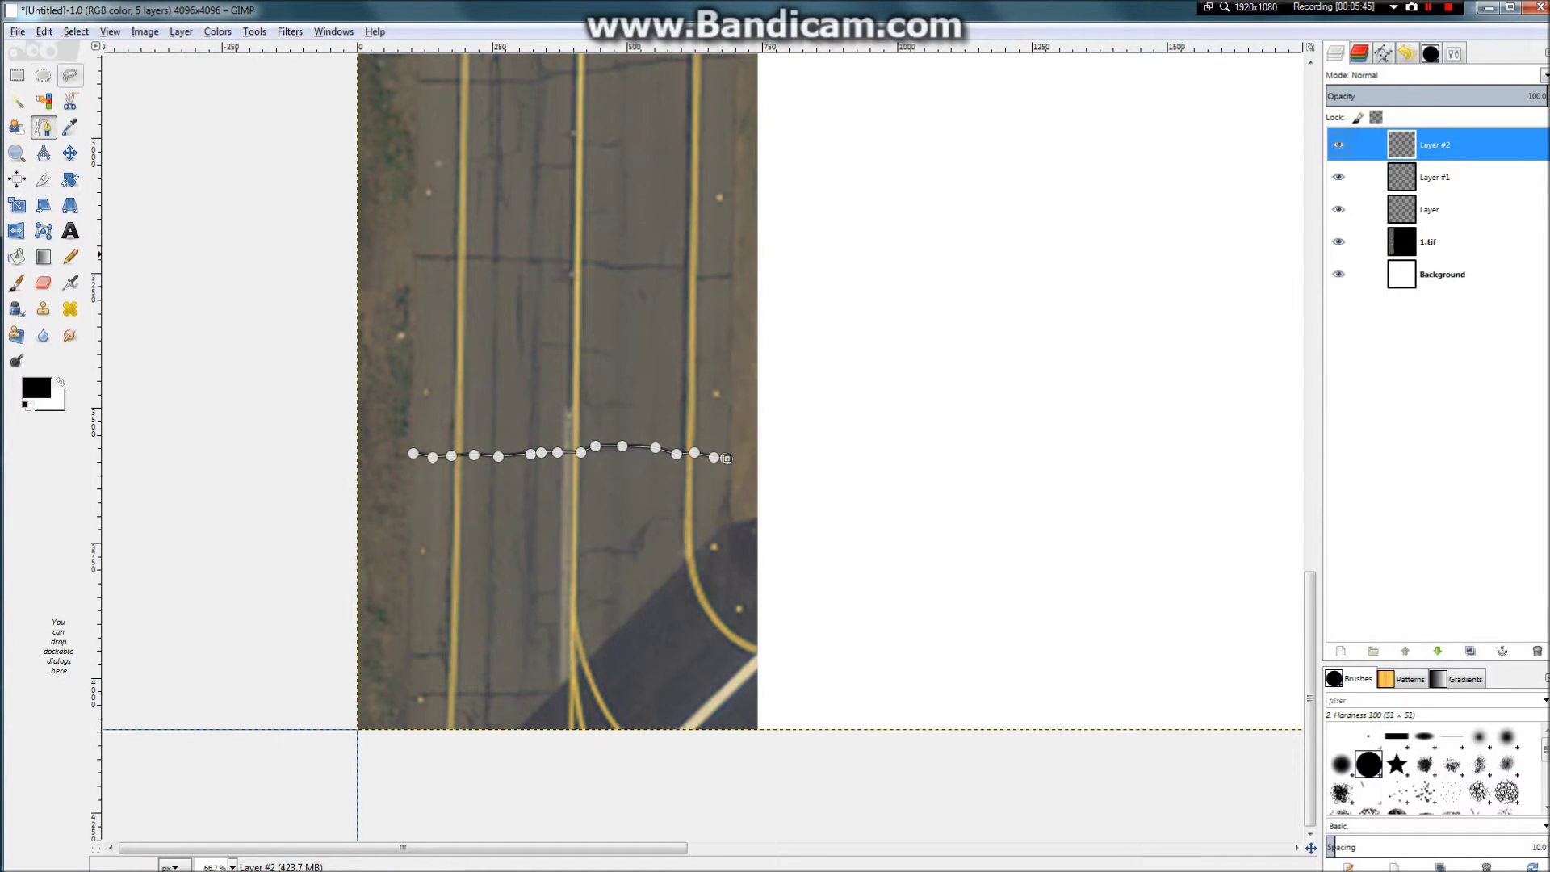
click(71, 76)
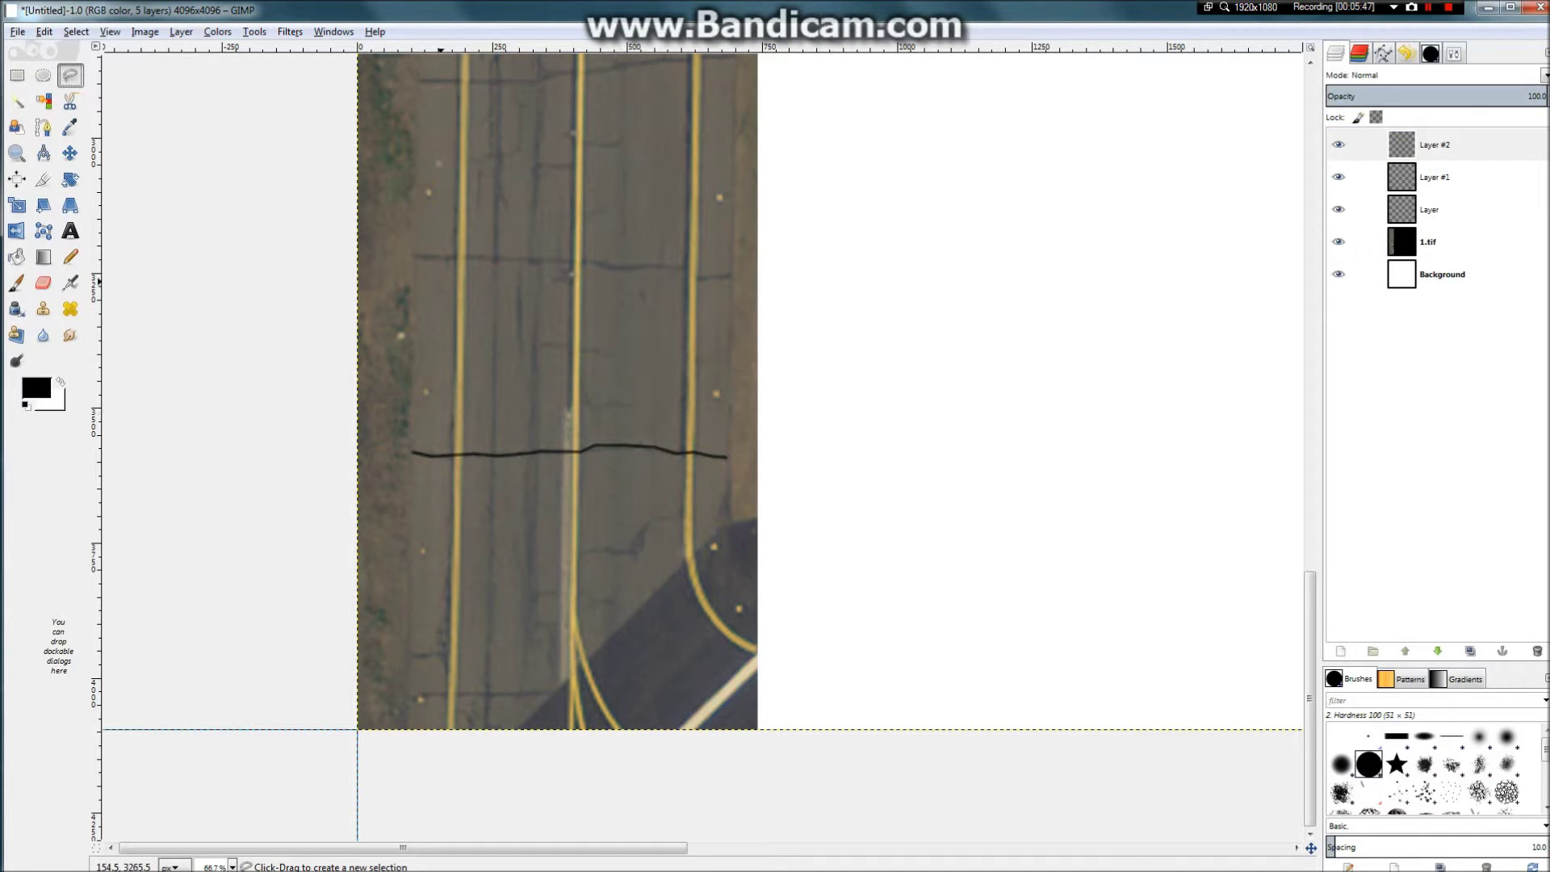
Step: Trace the cross crack above the black stroke with the Paths tool, anchoring it from the left pavement edge across all three yellow lines
scroll(491, 241, up, 4)
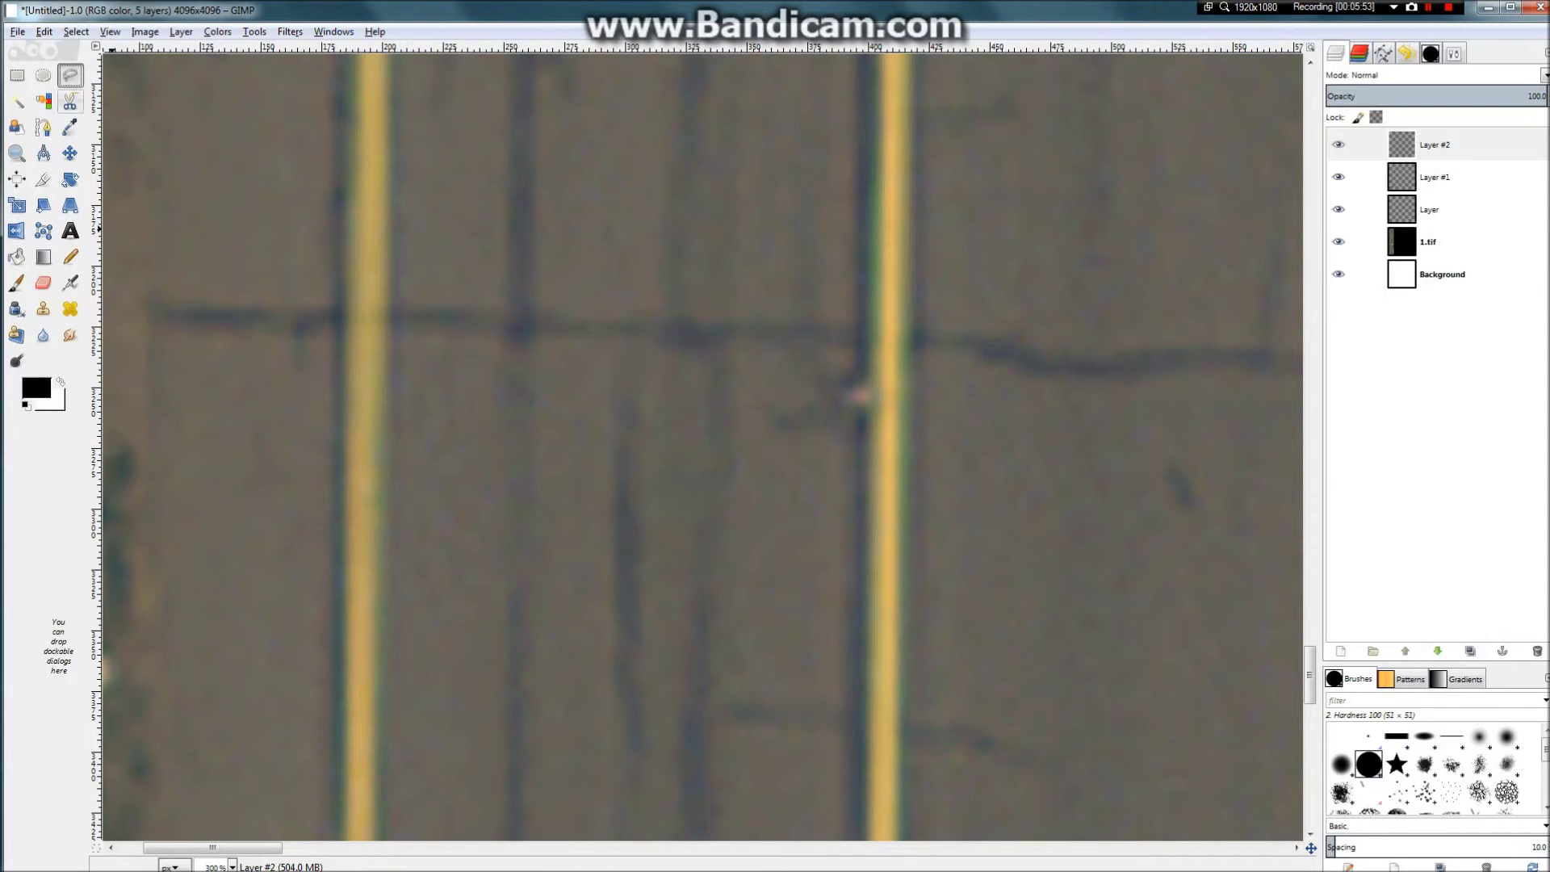
click(43, 127)
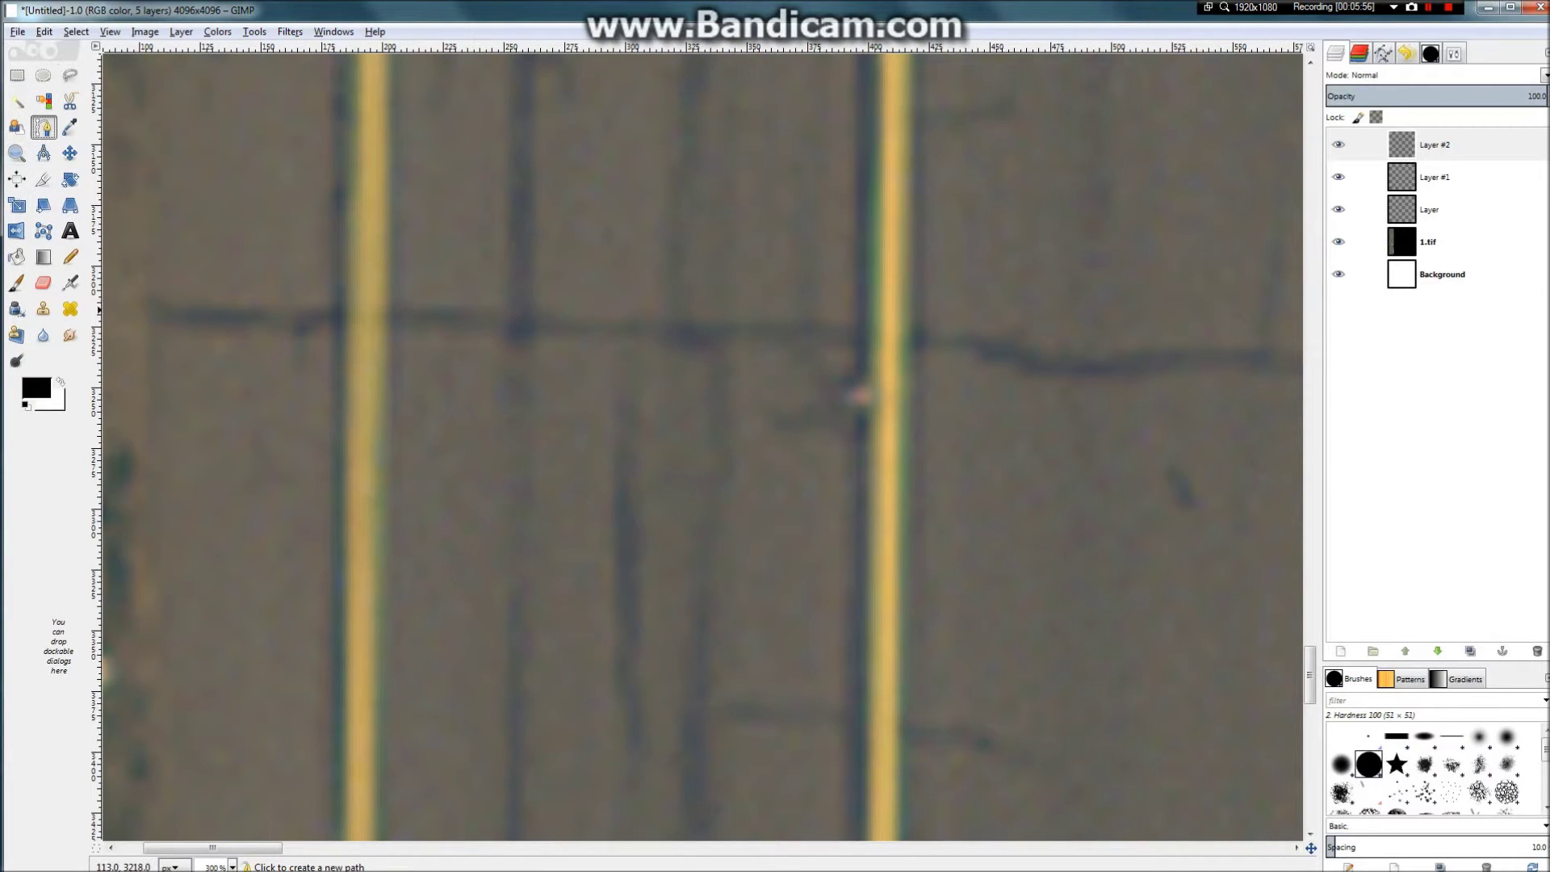
click(159, 309)
click(292, 335)
click(408, 317)
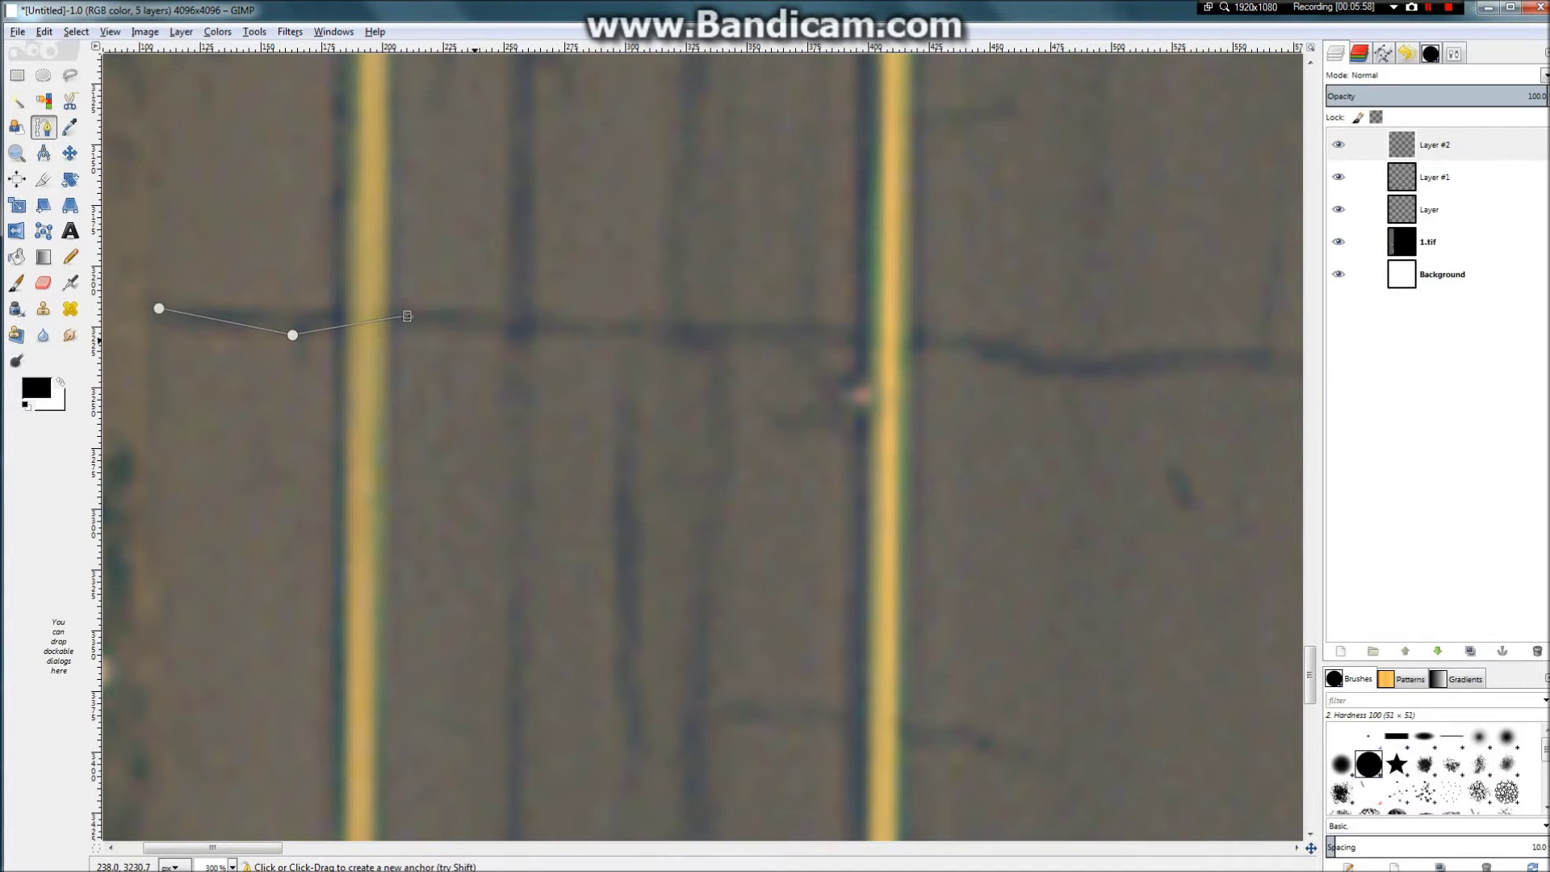
click(475, 341)
click(615, 322)
click(768, 328)
scroll(766, 315, down, 4)
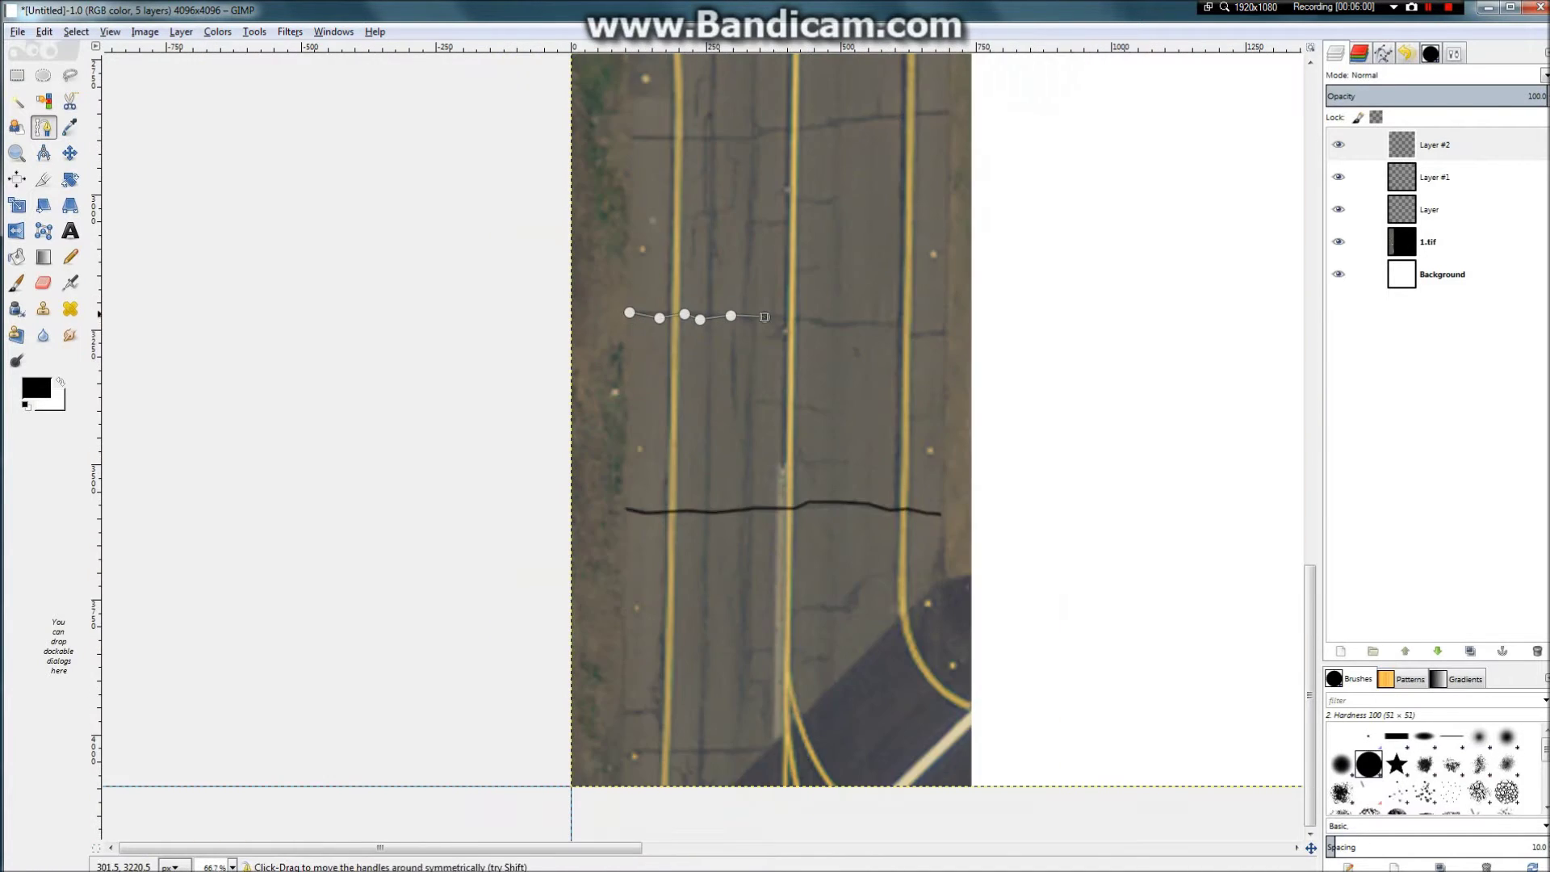
scroll(824, 332, up, 3)
click(650, 287)
click(798, 303)
click(868, 316)
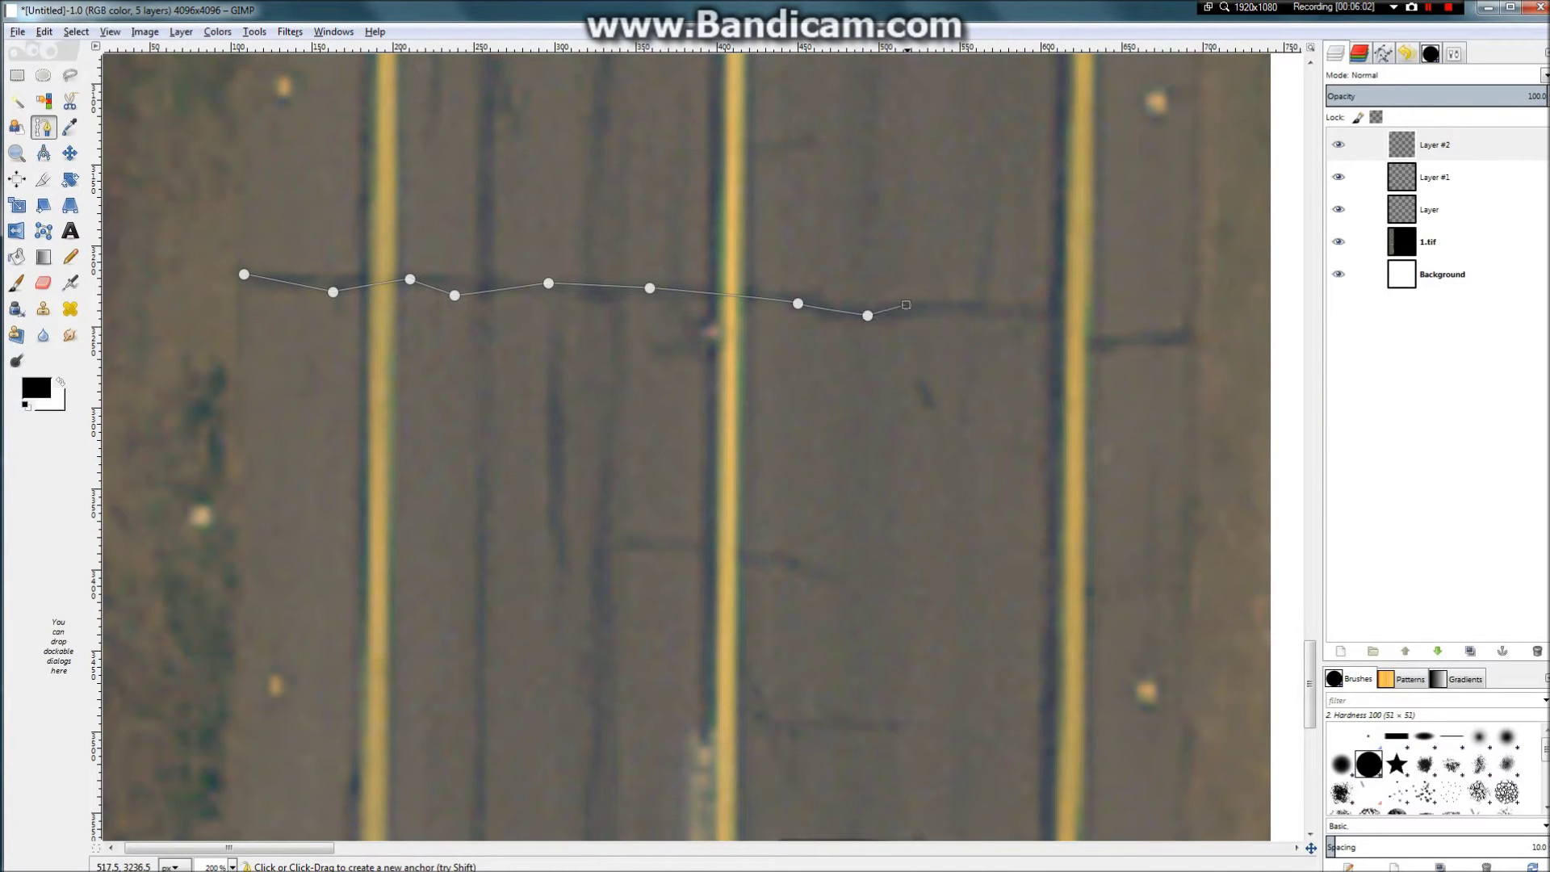
click(907, 306)
click(1002, 317)
click(1094, 333)
click(1121, 344)
scroll(1183, 338, down, 2)
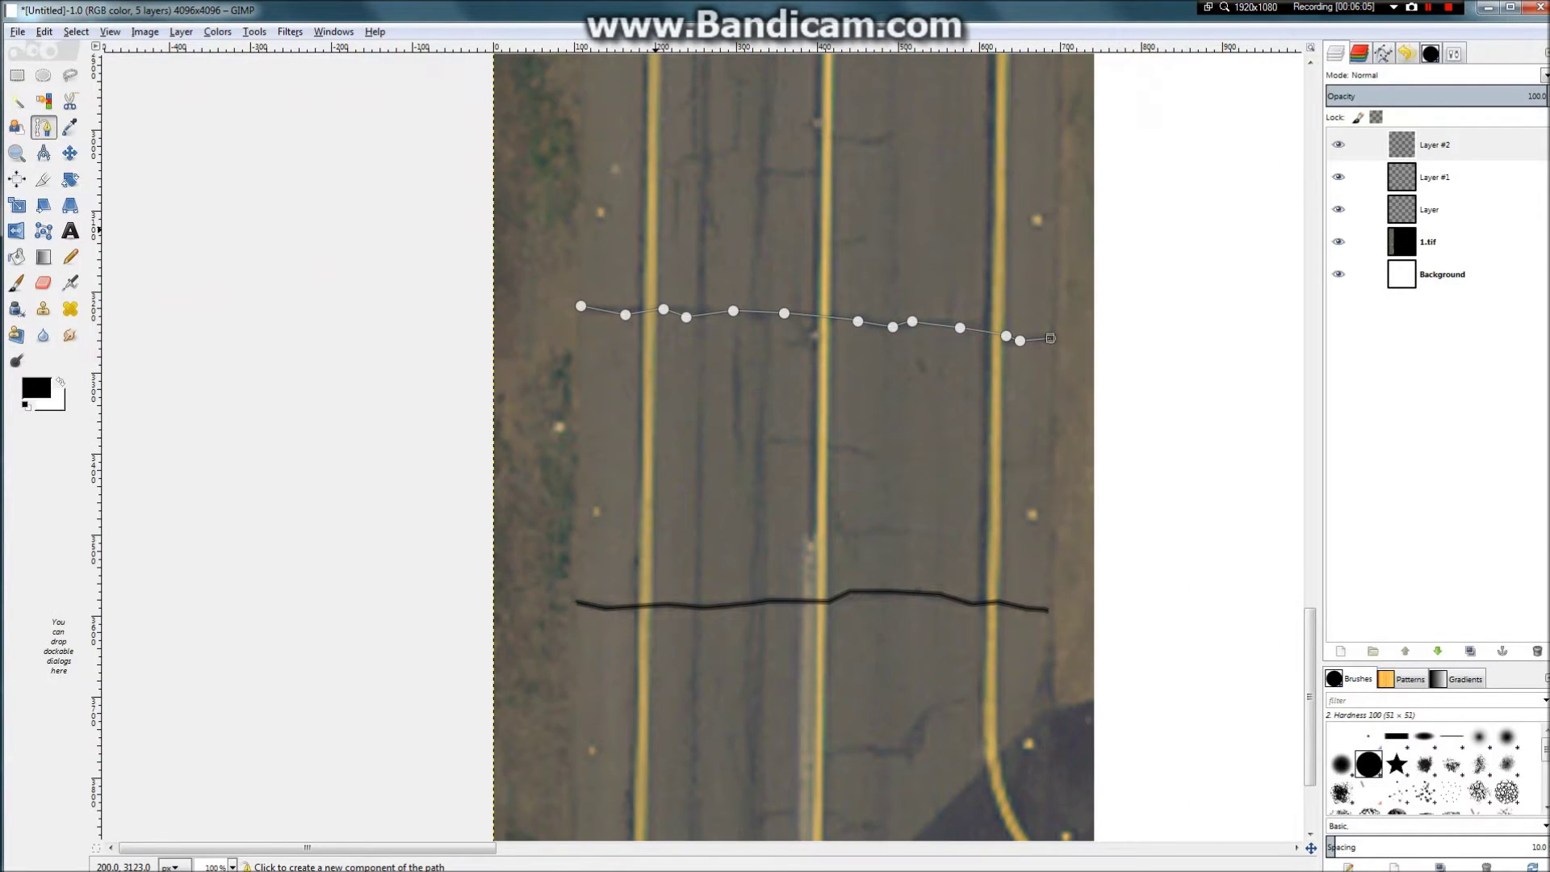
Step: Add a separate path component along the next cross crack further up, from the left pavement edge past the right yellow line
scroll(713, 338, down, 2)
scroll(692, 135, up, 3)
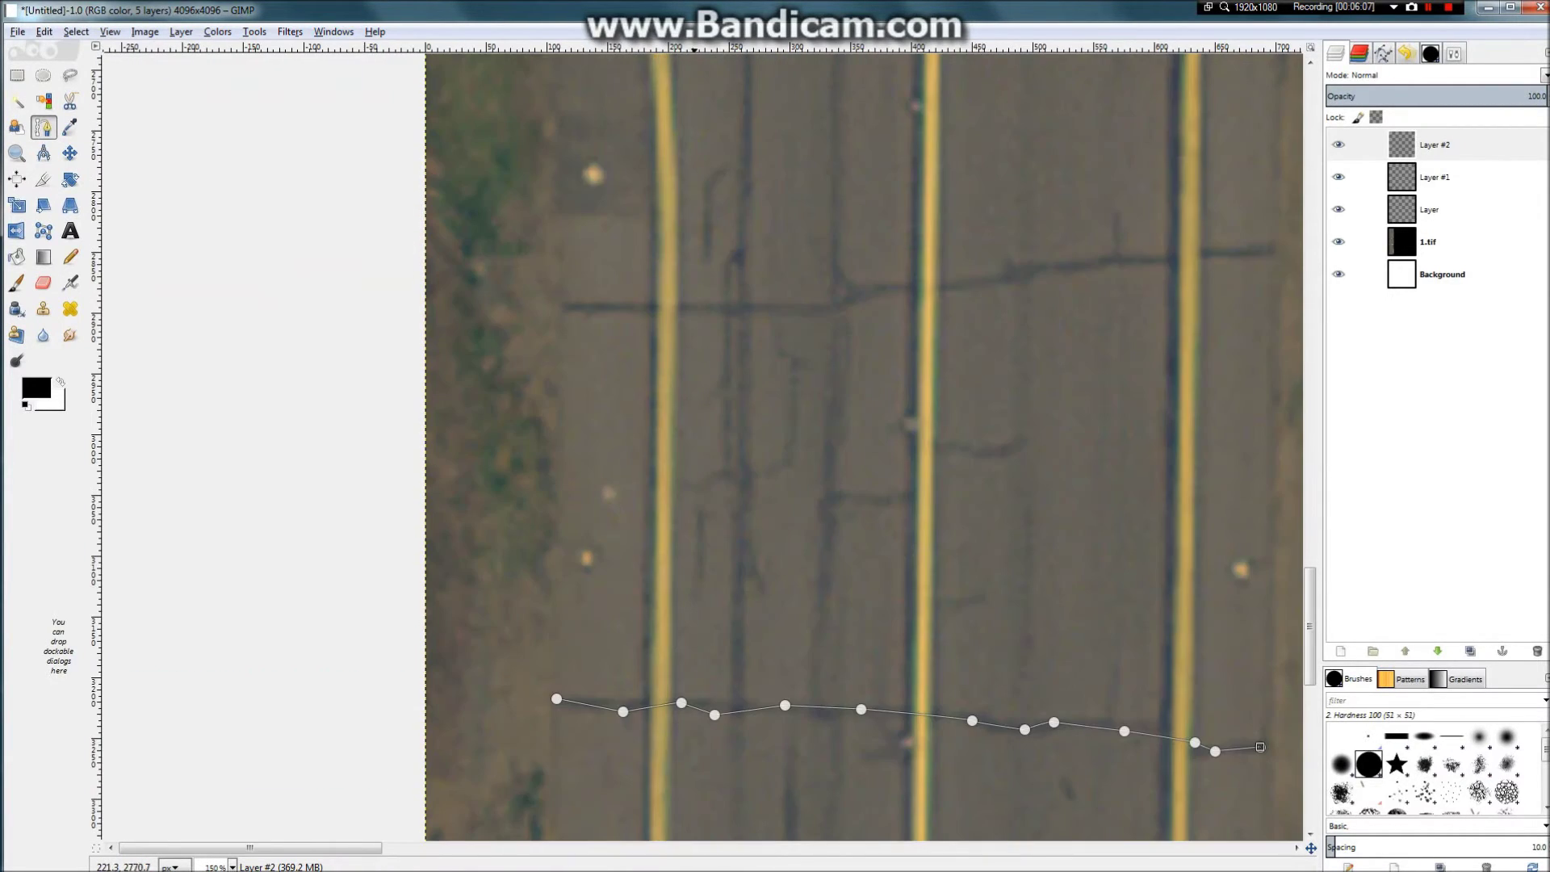
click(567, 304)
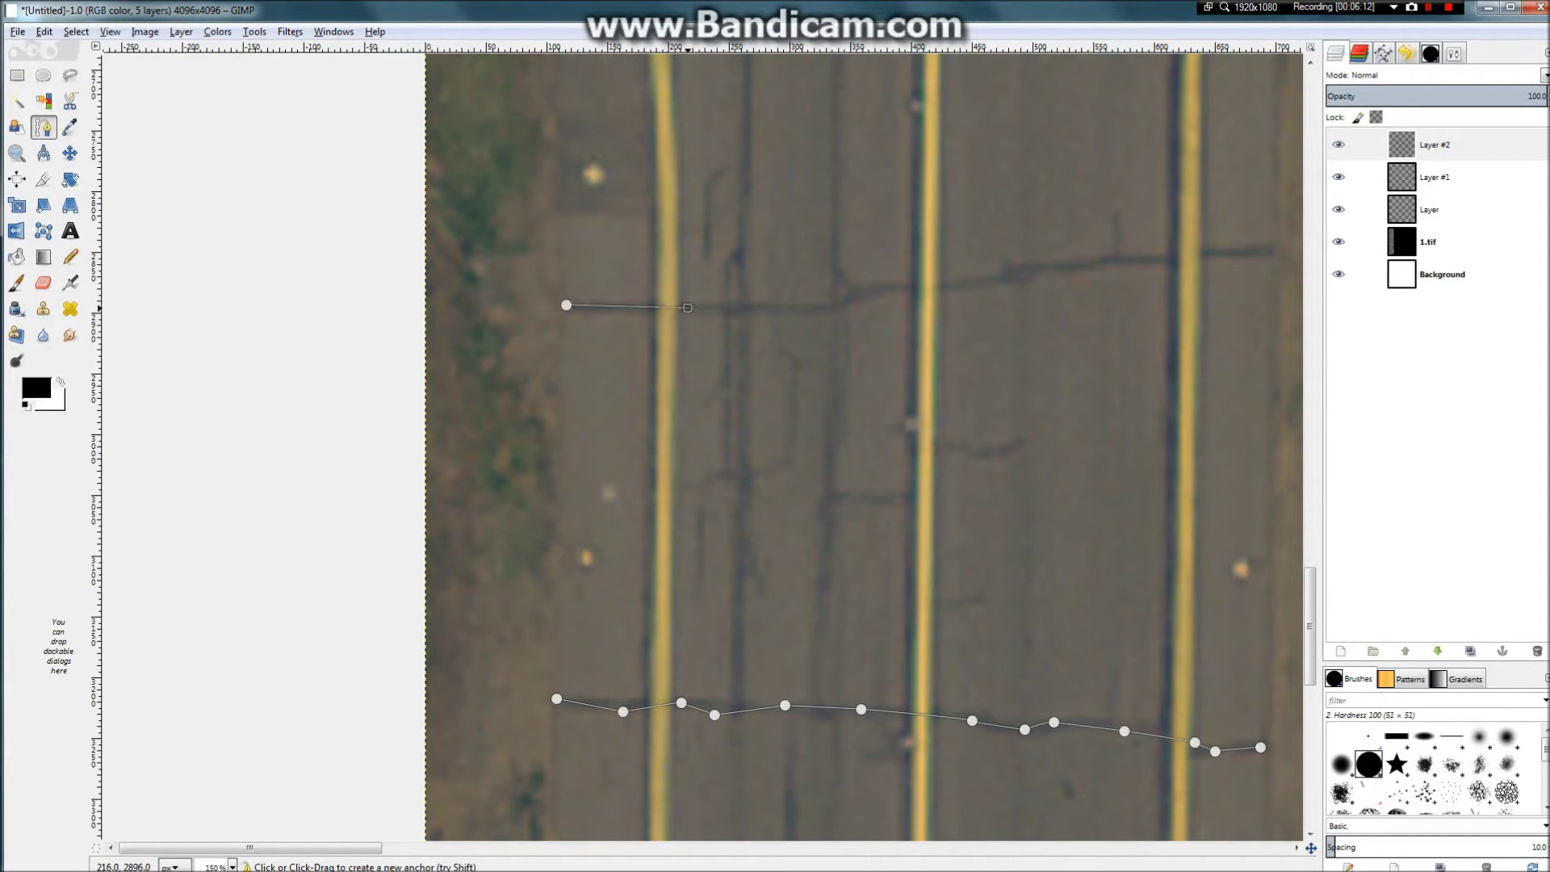
click(739, 306)
click(784, 309)
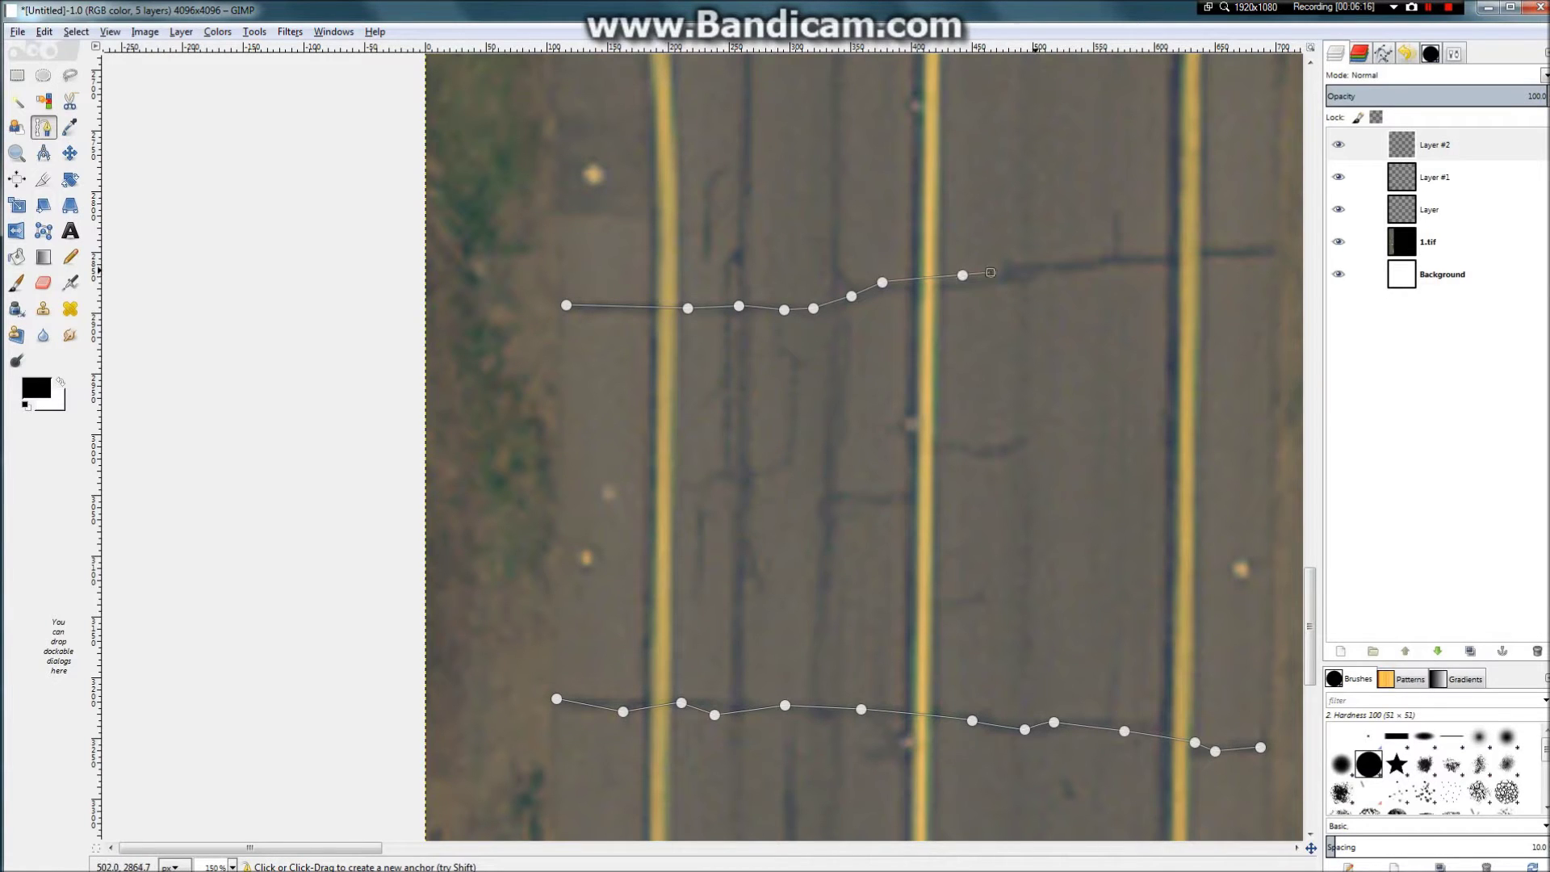
click(1129, 261)
click(1220, 252)
click(1264, 249)
Step: Trace the lengthwise crack left of the centre line from the lower cross crack up to the cross crack below the hold-short marking
key(shift)
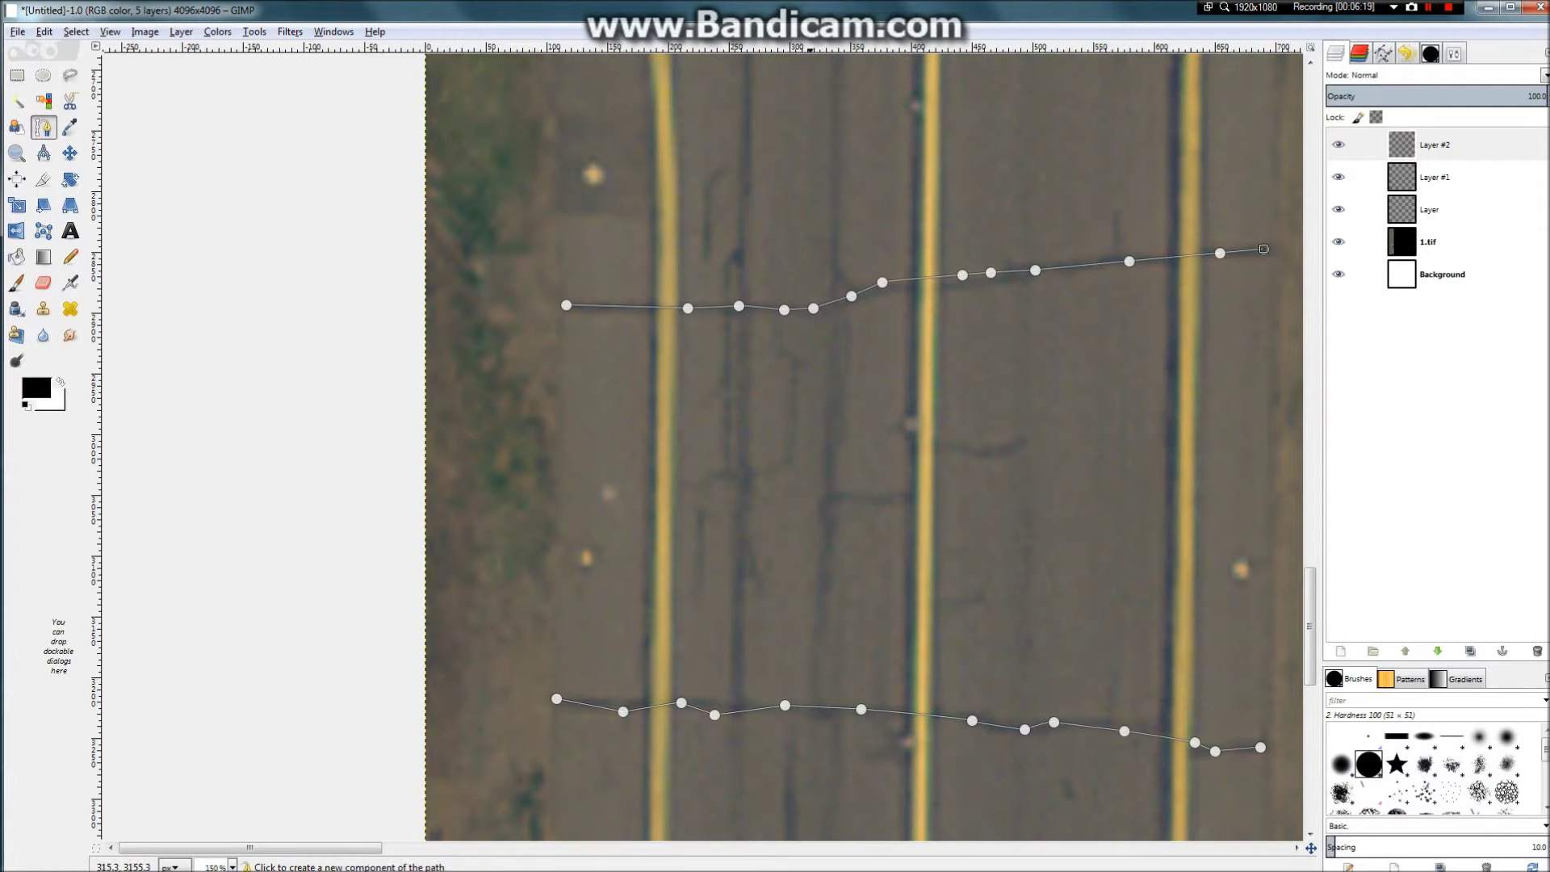
shift+click(815, 685)
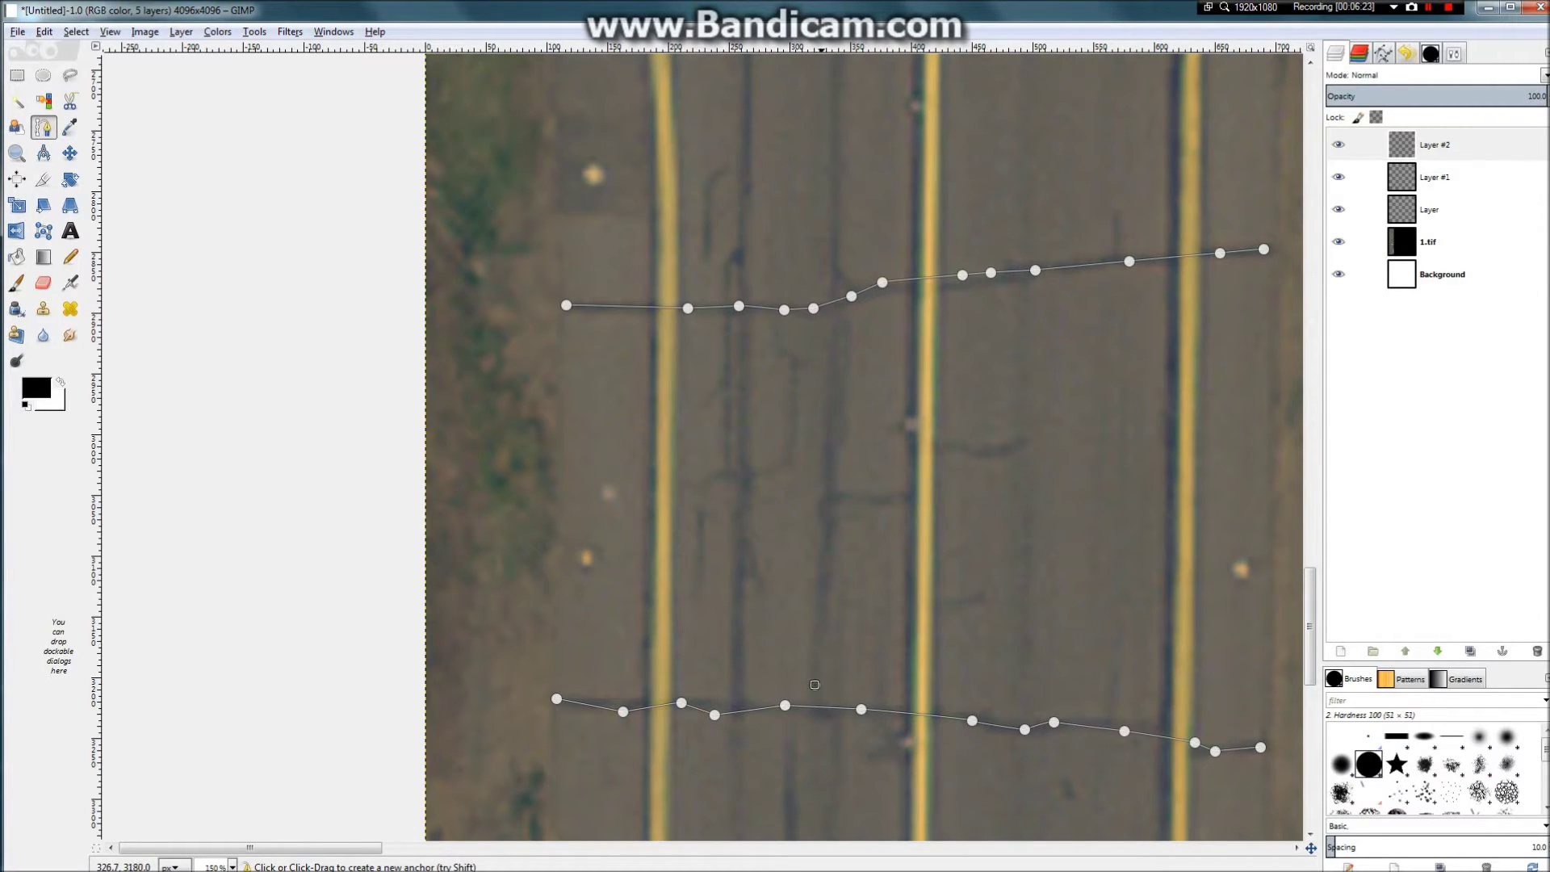
click(816, 627)
click(830, 563)
click(827, 515)
click(834, 442)
click(836, 377)
click(839, 263)
scroll(825, 295, down, 3)
scroll(834, 84, up, 3)
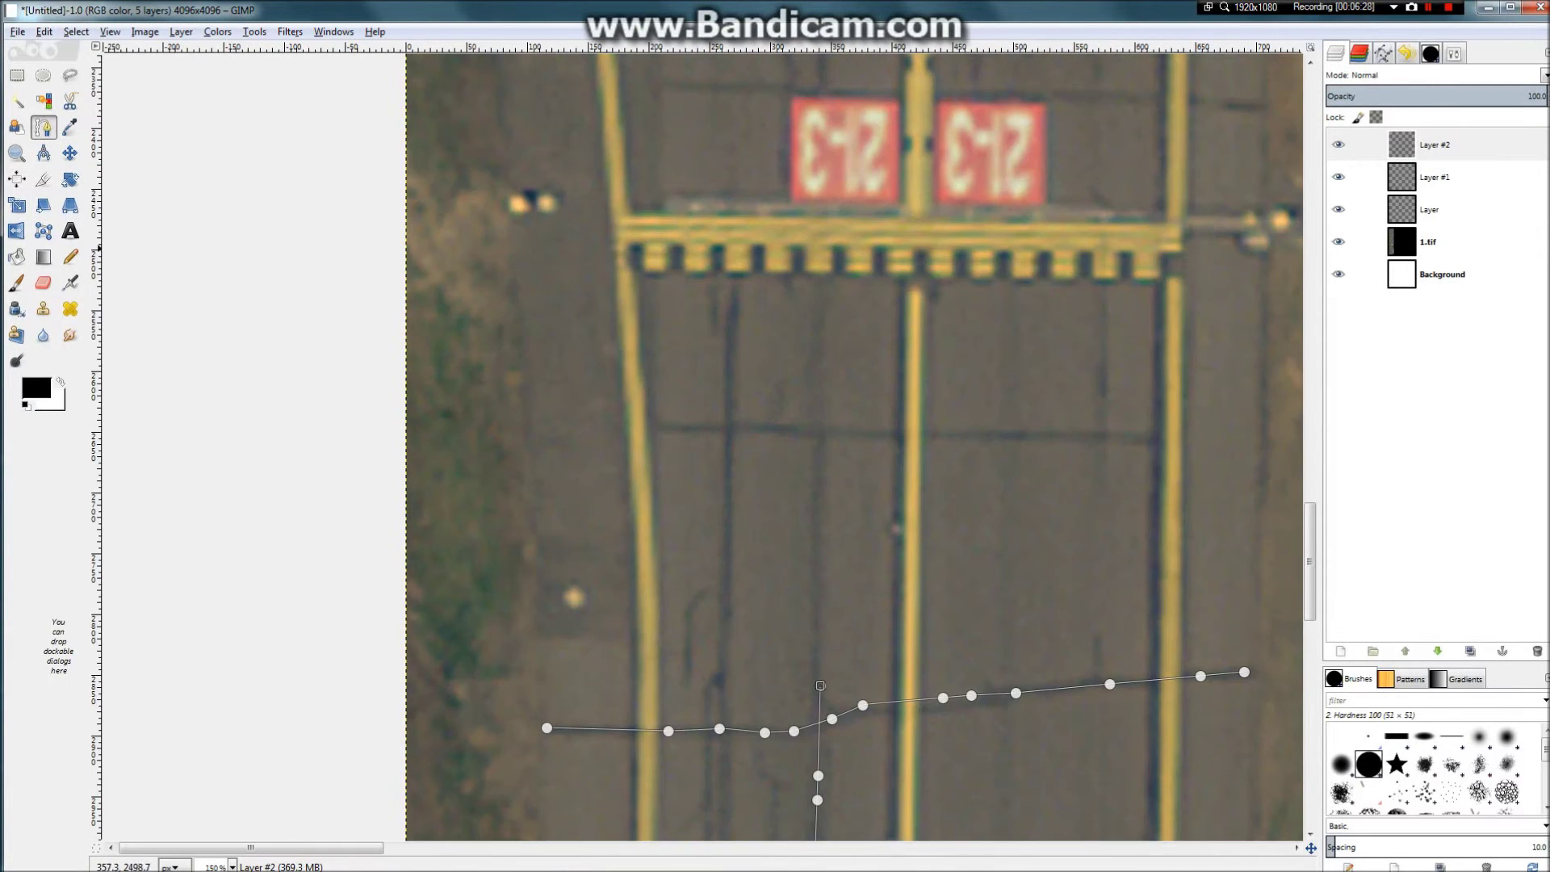
click(819, 440)
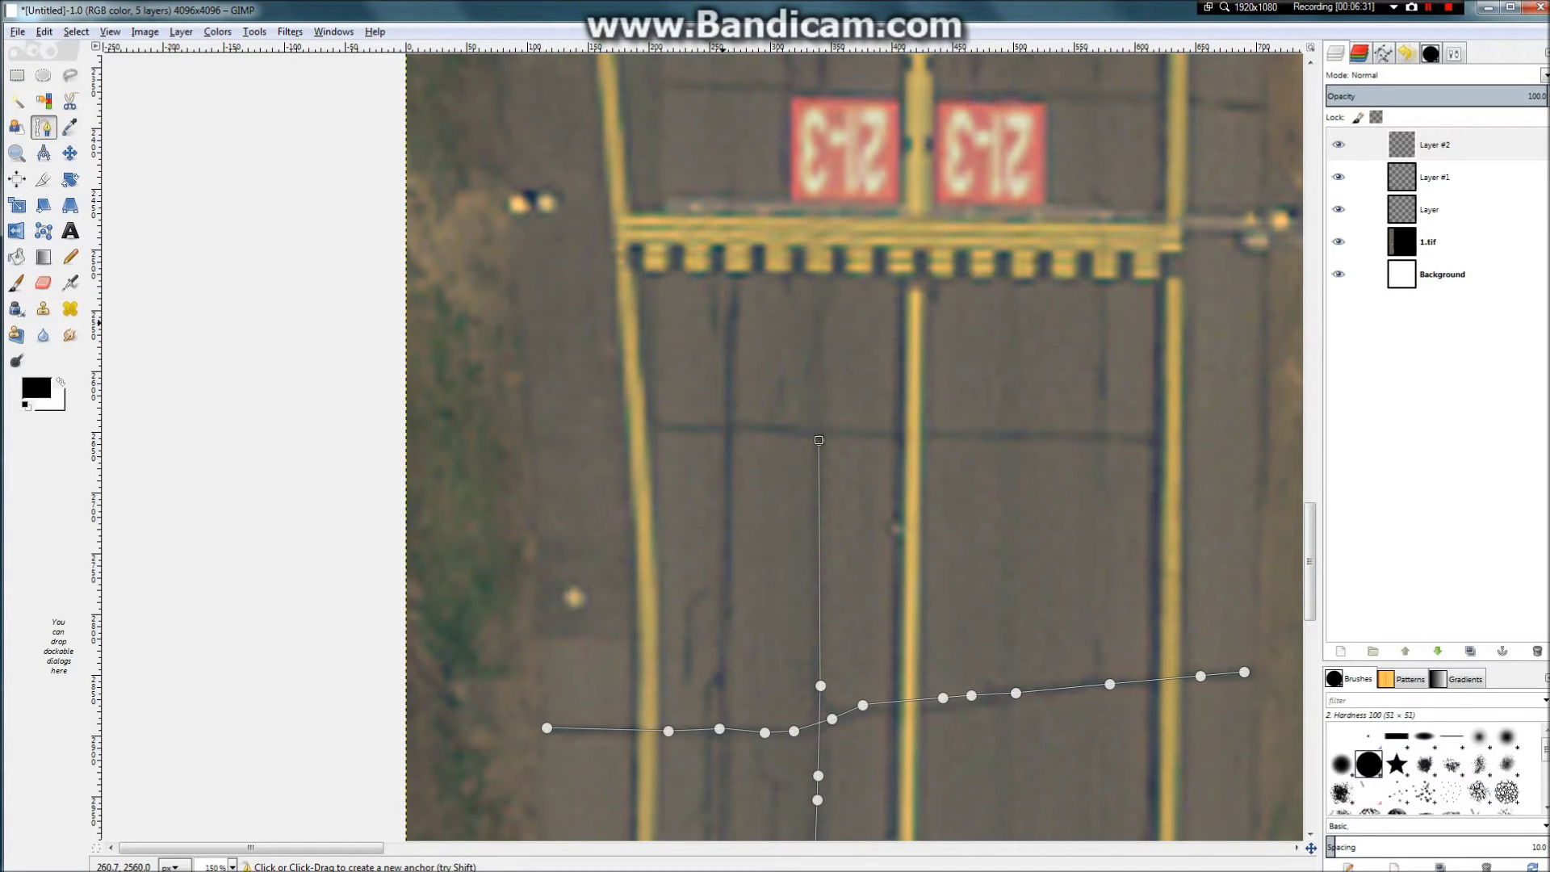
Step: Trace the parallel lengthwise crack from below the hold-short marking downward, and move the lower end anchors of both lengthwise lines onto the lower cross crack
shift+click(732, 302)
scroll(732, 302, down, 3)
scroll(725, 396, up, 2)
click(735, 385)
click(733, 445)
click(733, 492)
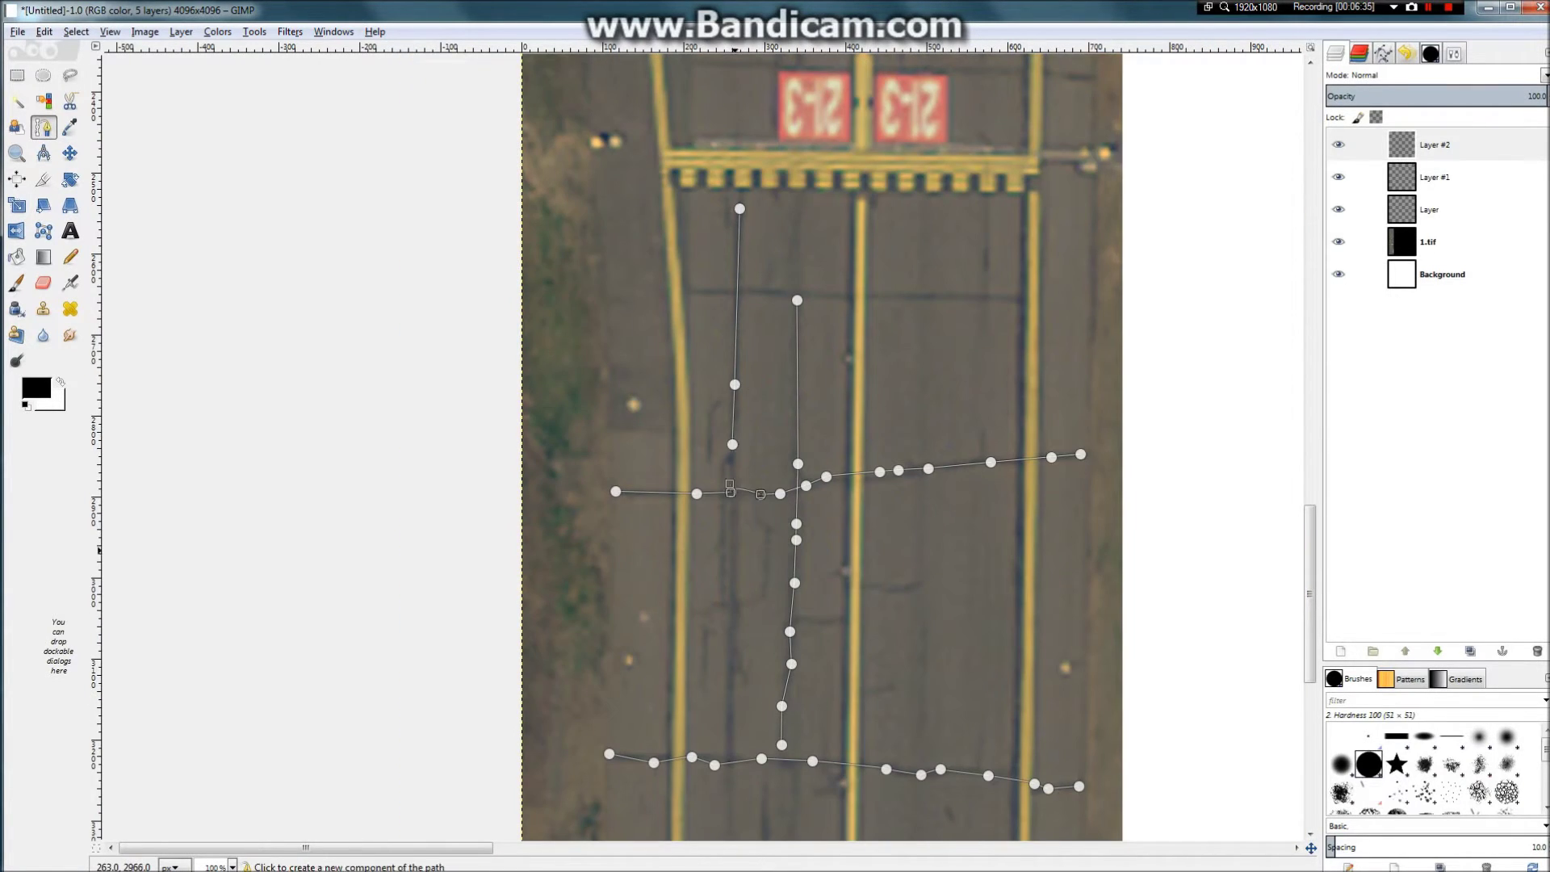
click(729, 676)
scroll(733, 767, up, 5)
click(673, 739)
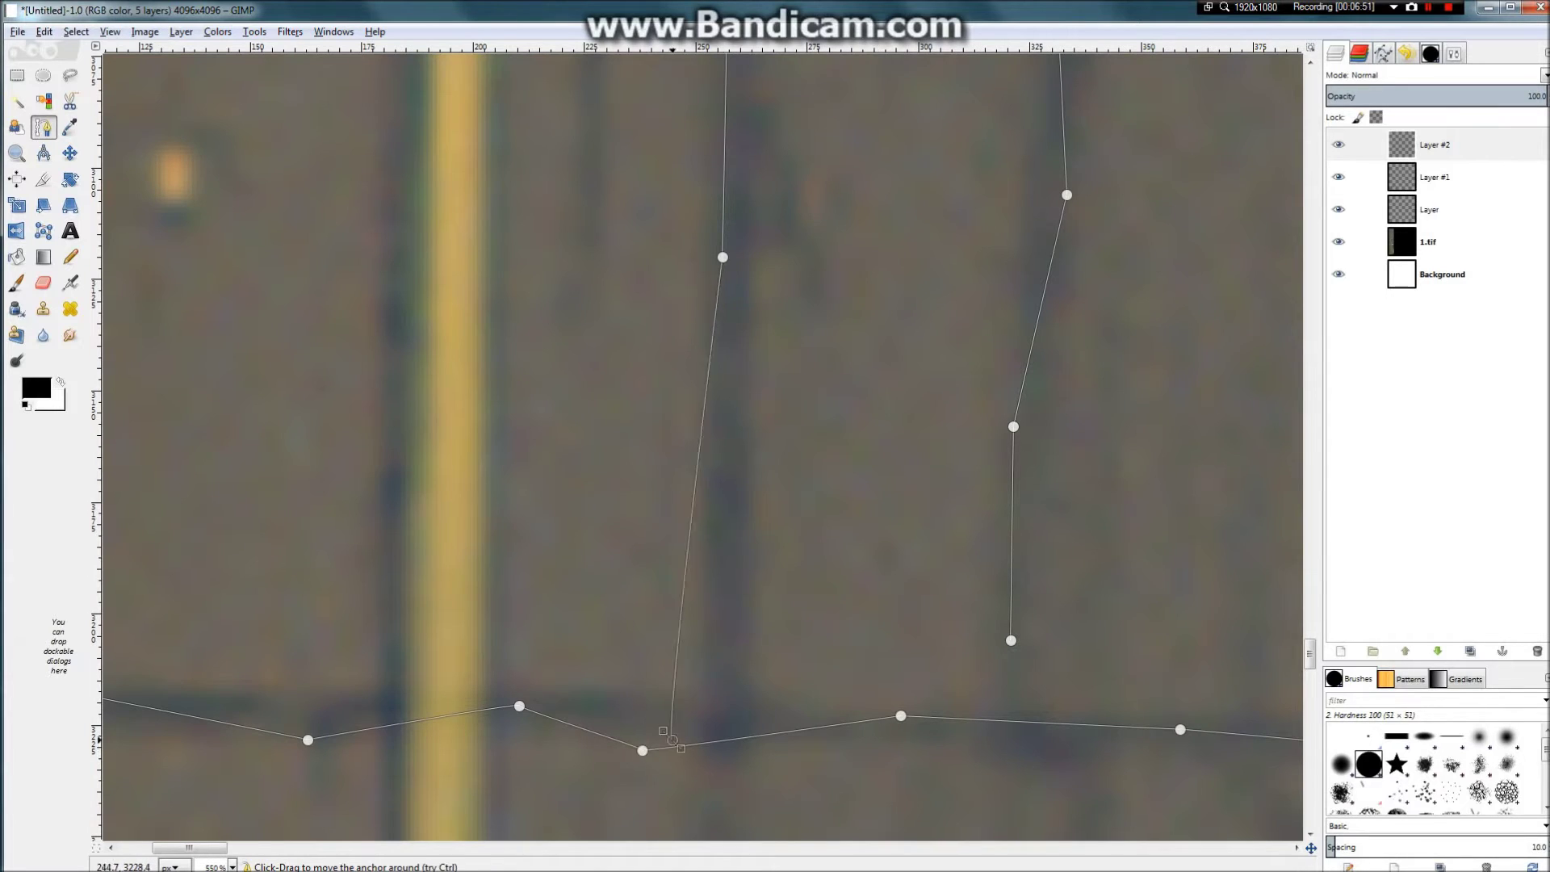
drag(673, 740, 724, 749)
scroll(698, 638, down, 2)
drag(869, 641, 872, 689)
Step: Trace the cross crack just below the hold-short marking between the left and right yellow lines as its own path component
scroll(872, 689, down, 3)
shift+click(488, 186)
click(578, 180)
click(1173, 204)
scroll(889, 170, up, 3)
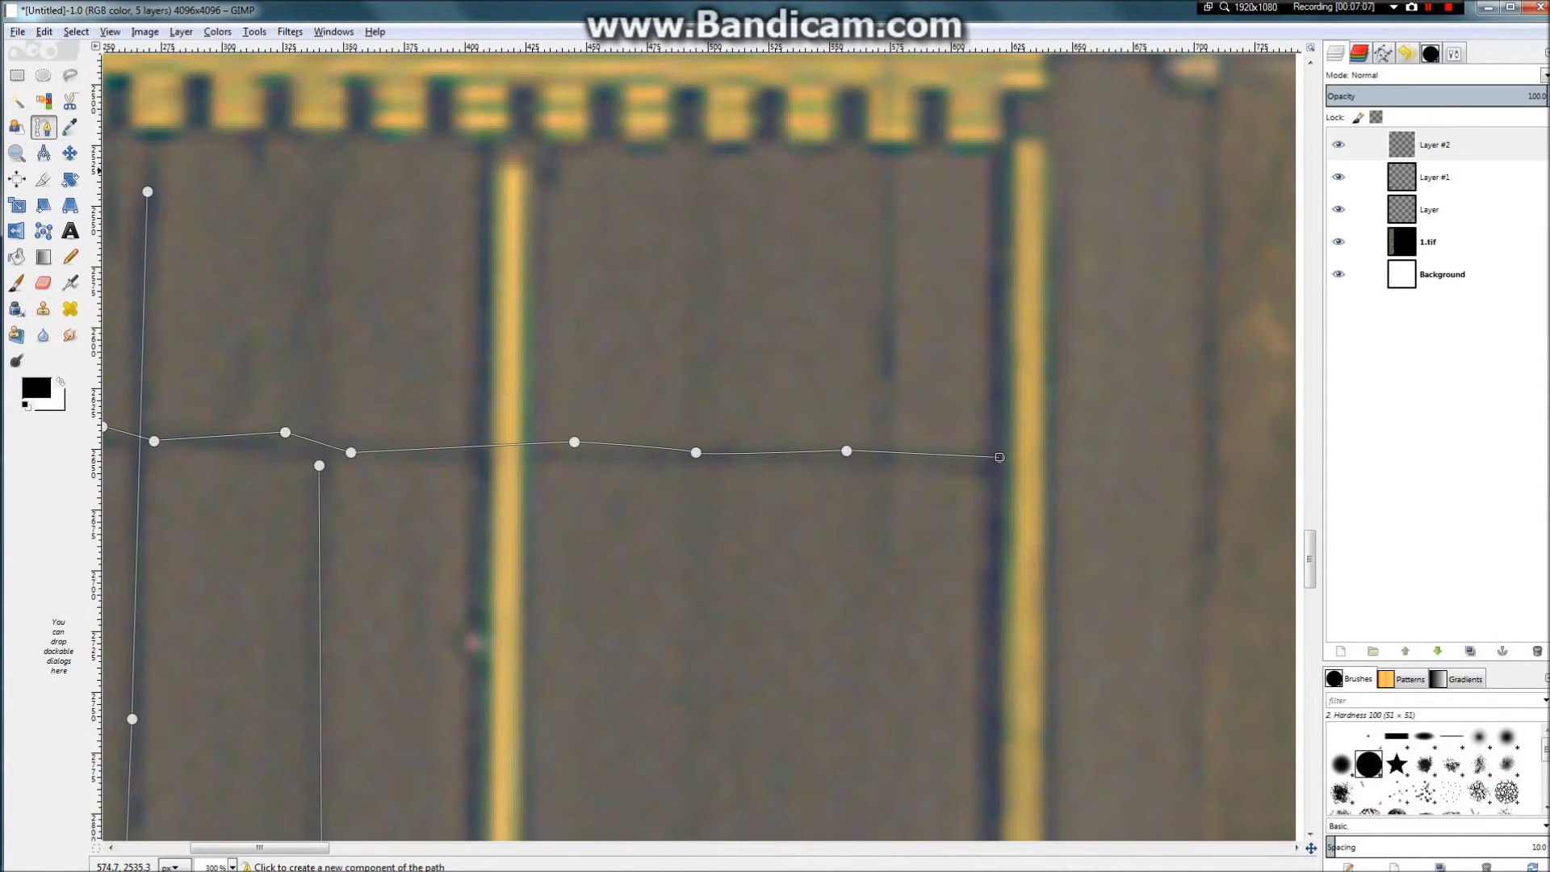
Step: Trace the short lengthwise crack under the hold-short marking's right end and the short cross crack just right of the centre line
shift+click(892, 170)
scroll(565, 296, down, 6)
scroll(190, 469, up, 4)
shift+click(529, 167)
click(568, 176)
click(604, 166)
Step: Reactivate the crack path Unnamed #1 for editing with the Paths tool
click(16, 153)
scroll(411, 228, down, 1)
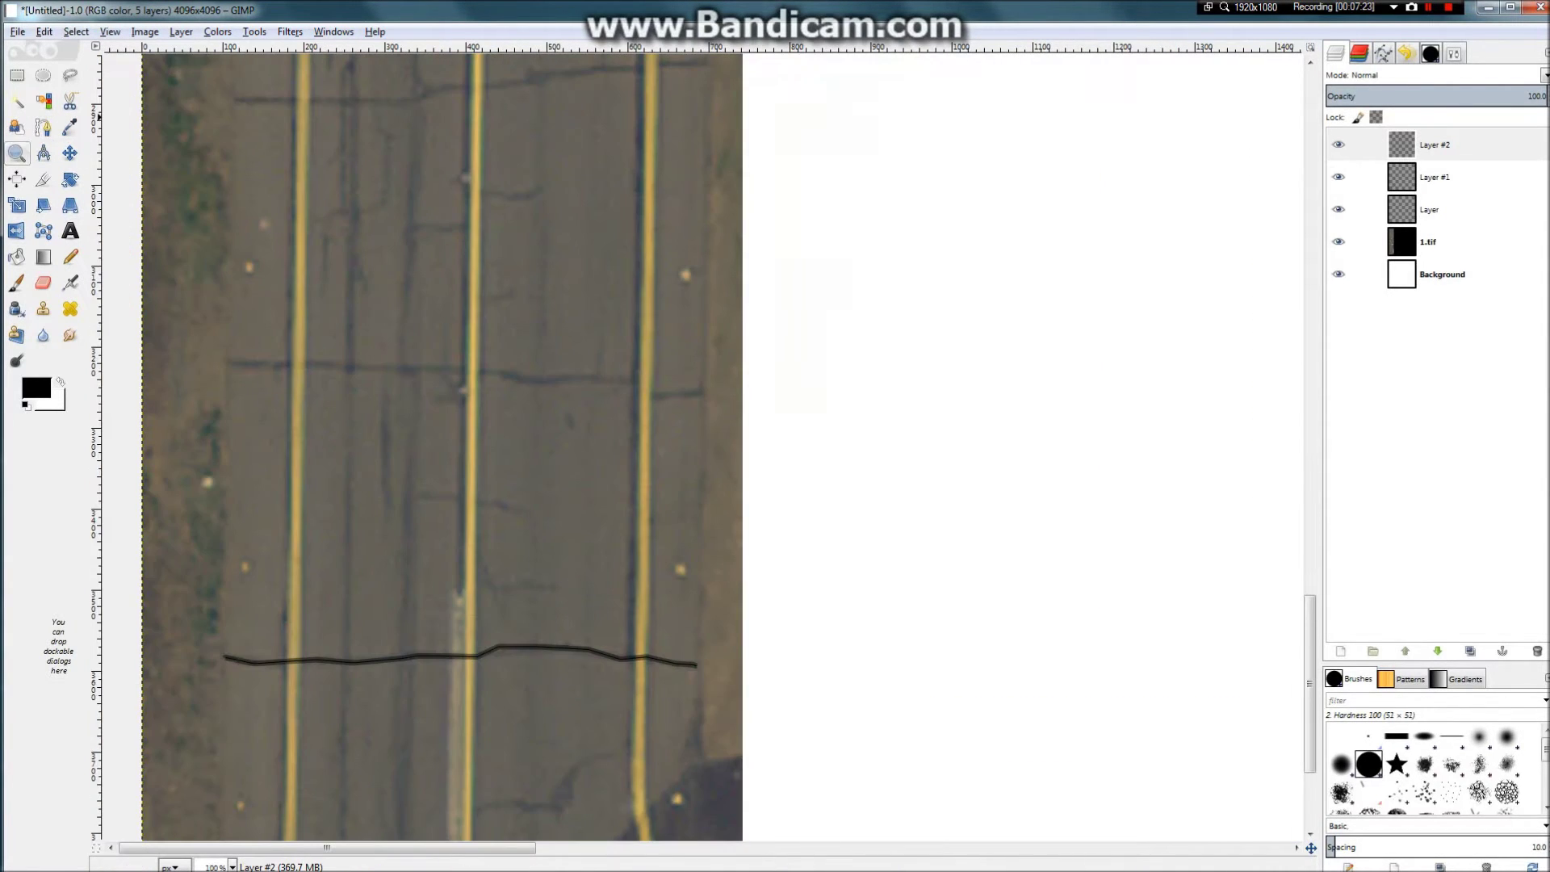
click(44, 127)
click(1384, 53)
right_click(1405, 102)
click(1325, 110)
scroll(323, 686, down, 1)
scroll(323, 646, up, 2)
Step: Trace the lengthwise crack nearest the centre line from the lower cross crack down past the black stroke as a new path component
click(543, 249)
shift+click(545, 254)
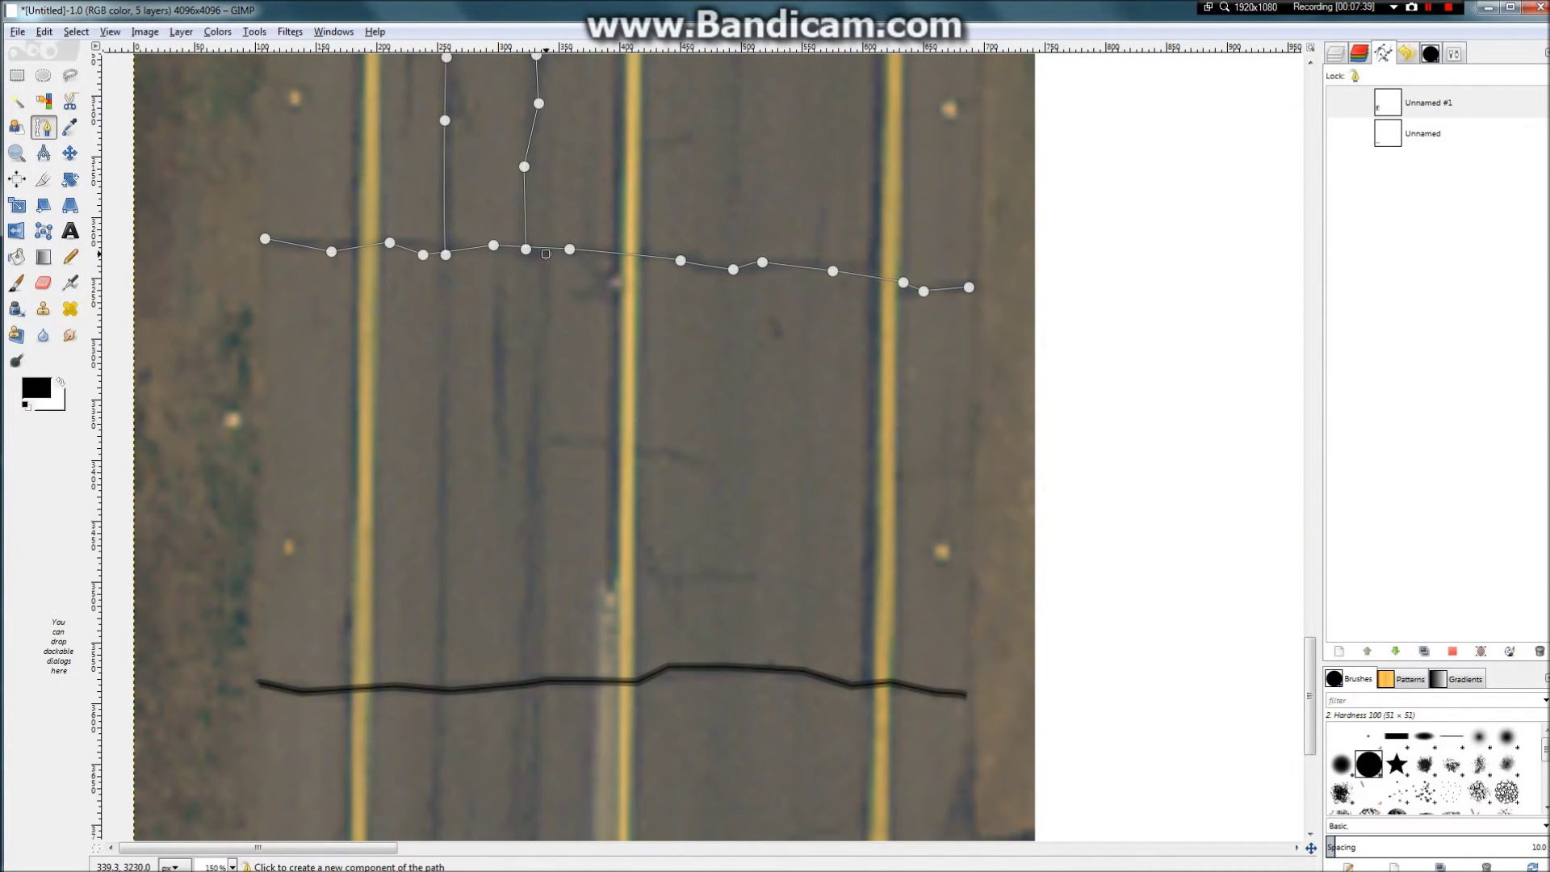
click(539, 422)
click(540, 505)
click(533, 601)
click(533, 663)
scroll(545, 546, down, 2)
click(540, 665)
click(539, 752)
Step: Trace the cross crack near the image's bottom edge from the left pavement edge to the centre yellow line
click(135, 721)
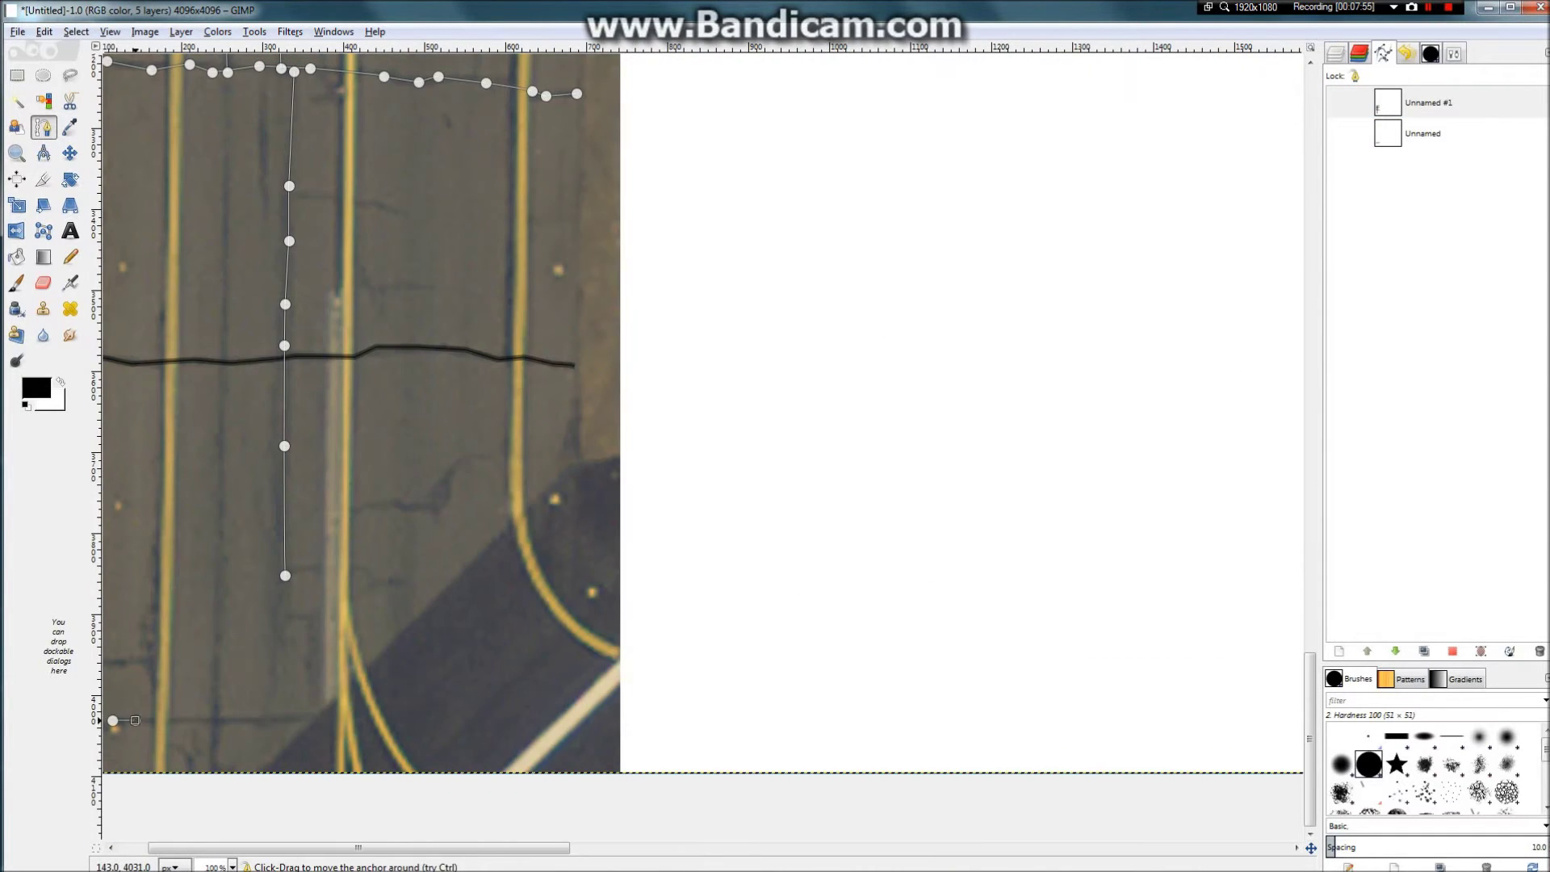
click(188, 725)
click(228, 723)
click(277, 718)
scroll(355, 662, down, 2)
scroll(246, 710, up, 4)
click(606, 622)
Step: Trace the left lengthwise crack from the image's bottom edge up to just below the lower cross crack, replacing a misplaced anchor
shift+click(410, 738)
click(410, 617)
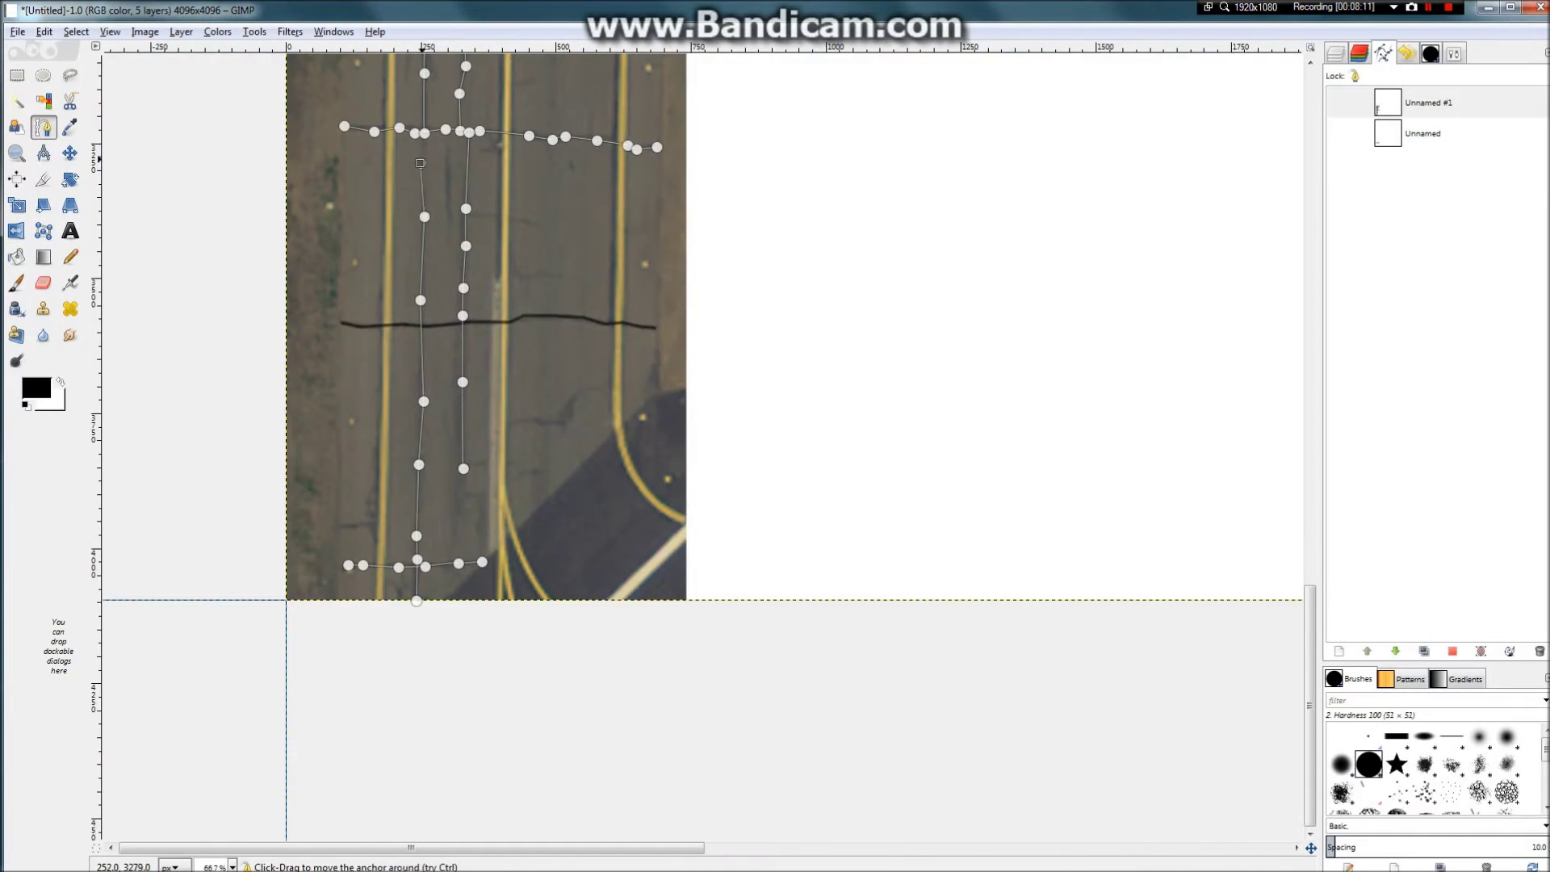
key(ctrl+z)
scroll(426, 125, up, 3)
click(423, 237)
Step: Trace the short crack between the two lengthwise cracks, below the lower cross crack, with four anchors
shift+click(464, 377)
click(465, 311)
click(466, 246)
click(465, 202)
Step: Trace the remaining short branch cracks on both sides of the centre yellow line and around the two long lengthwise cracks
shift+click(521, 378)
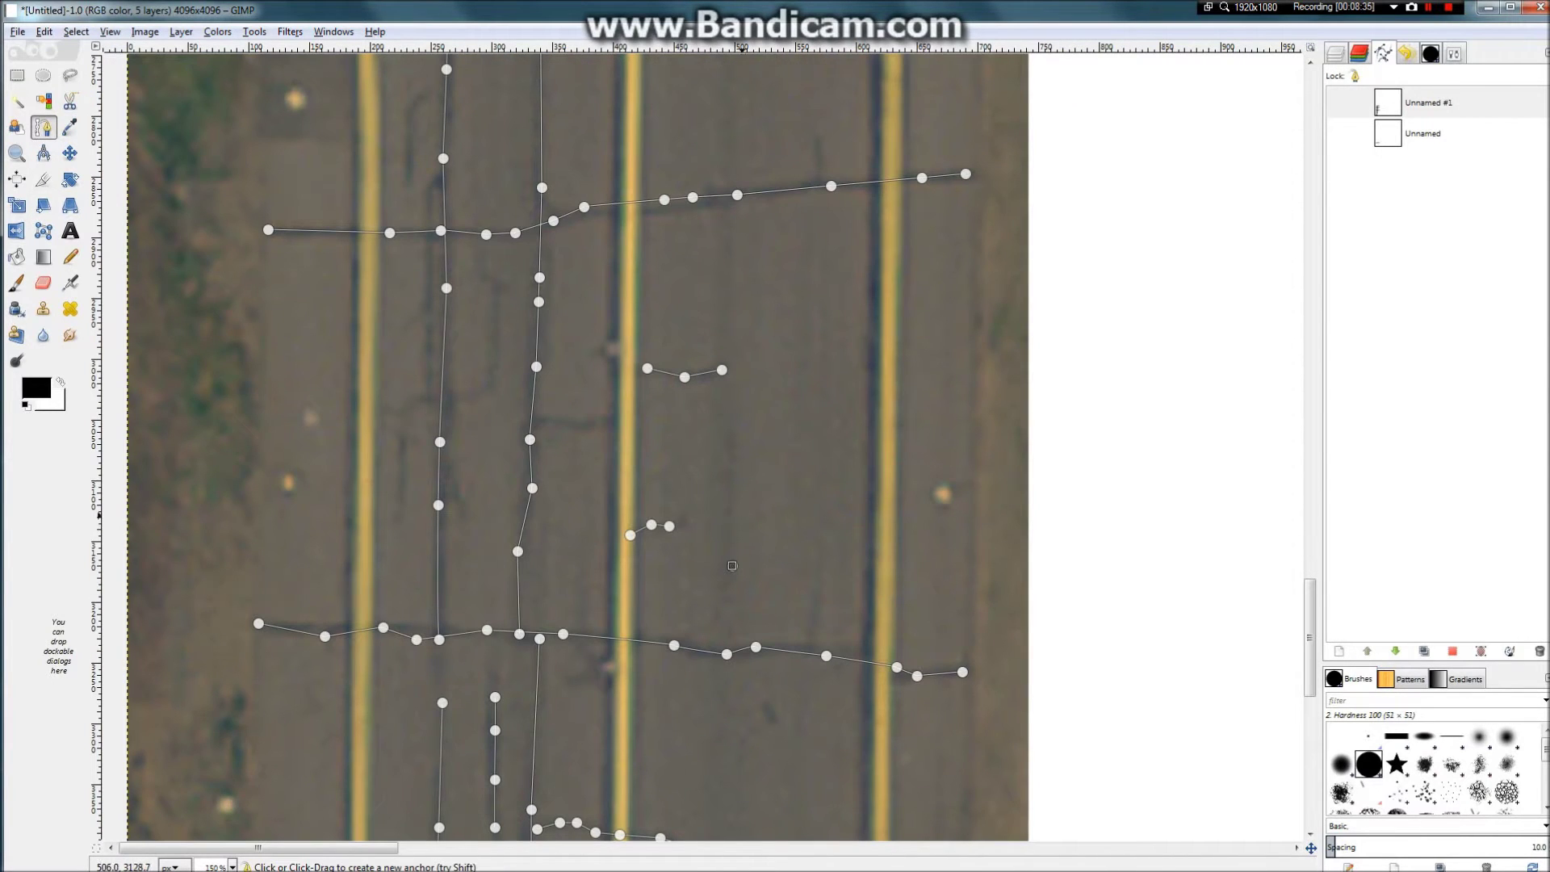
click(732, 568)
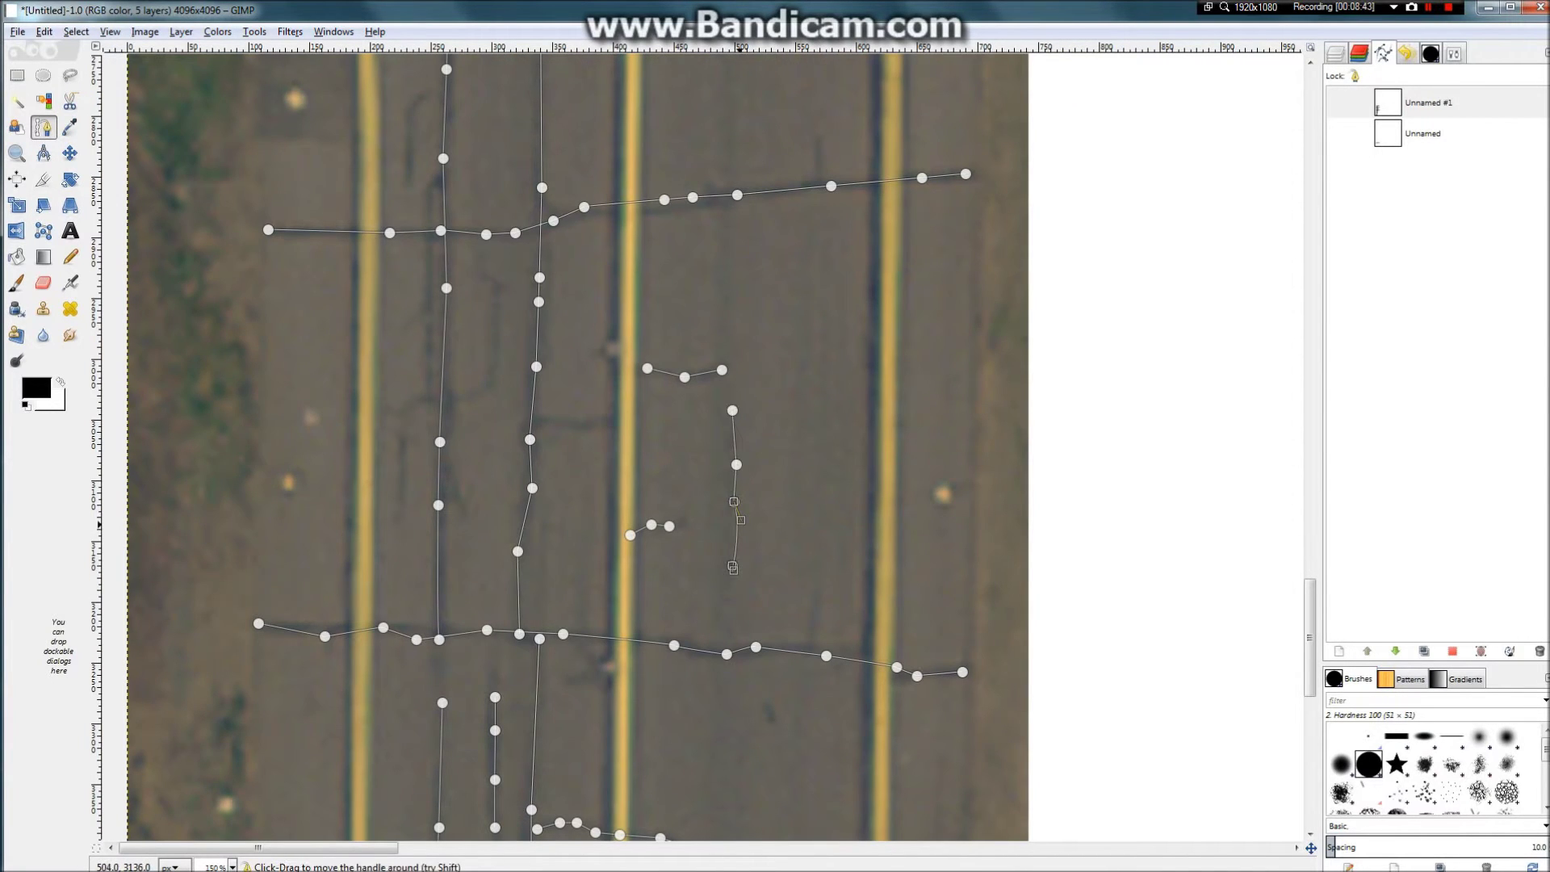
click(468, 398)
click(497, 286)
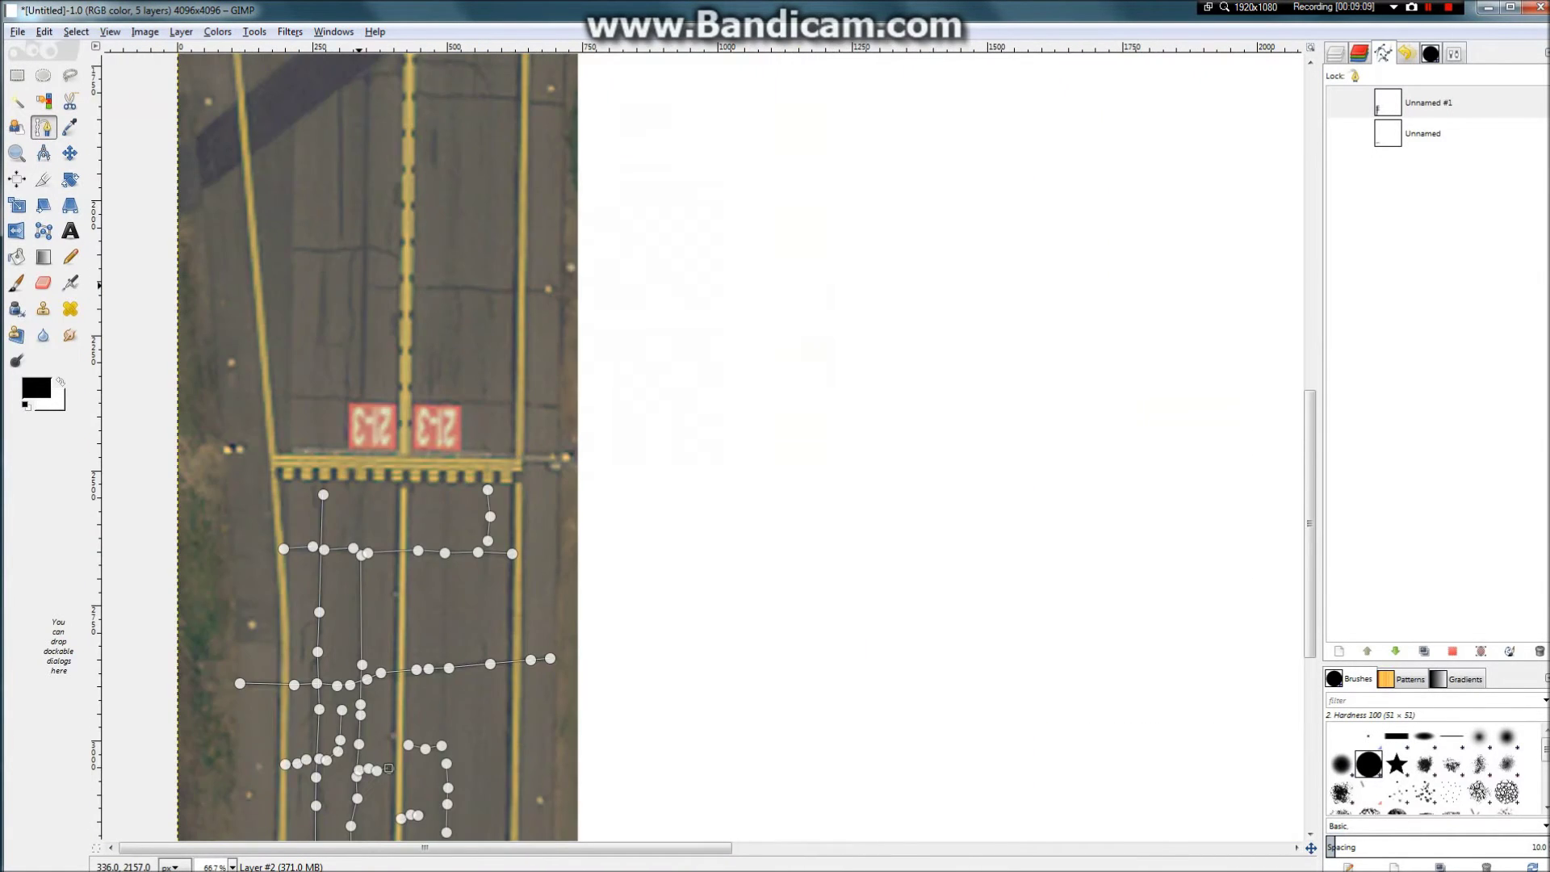
scroll(360, 285, down, 2)
scroll(210, 609, up, 3)
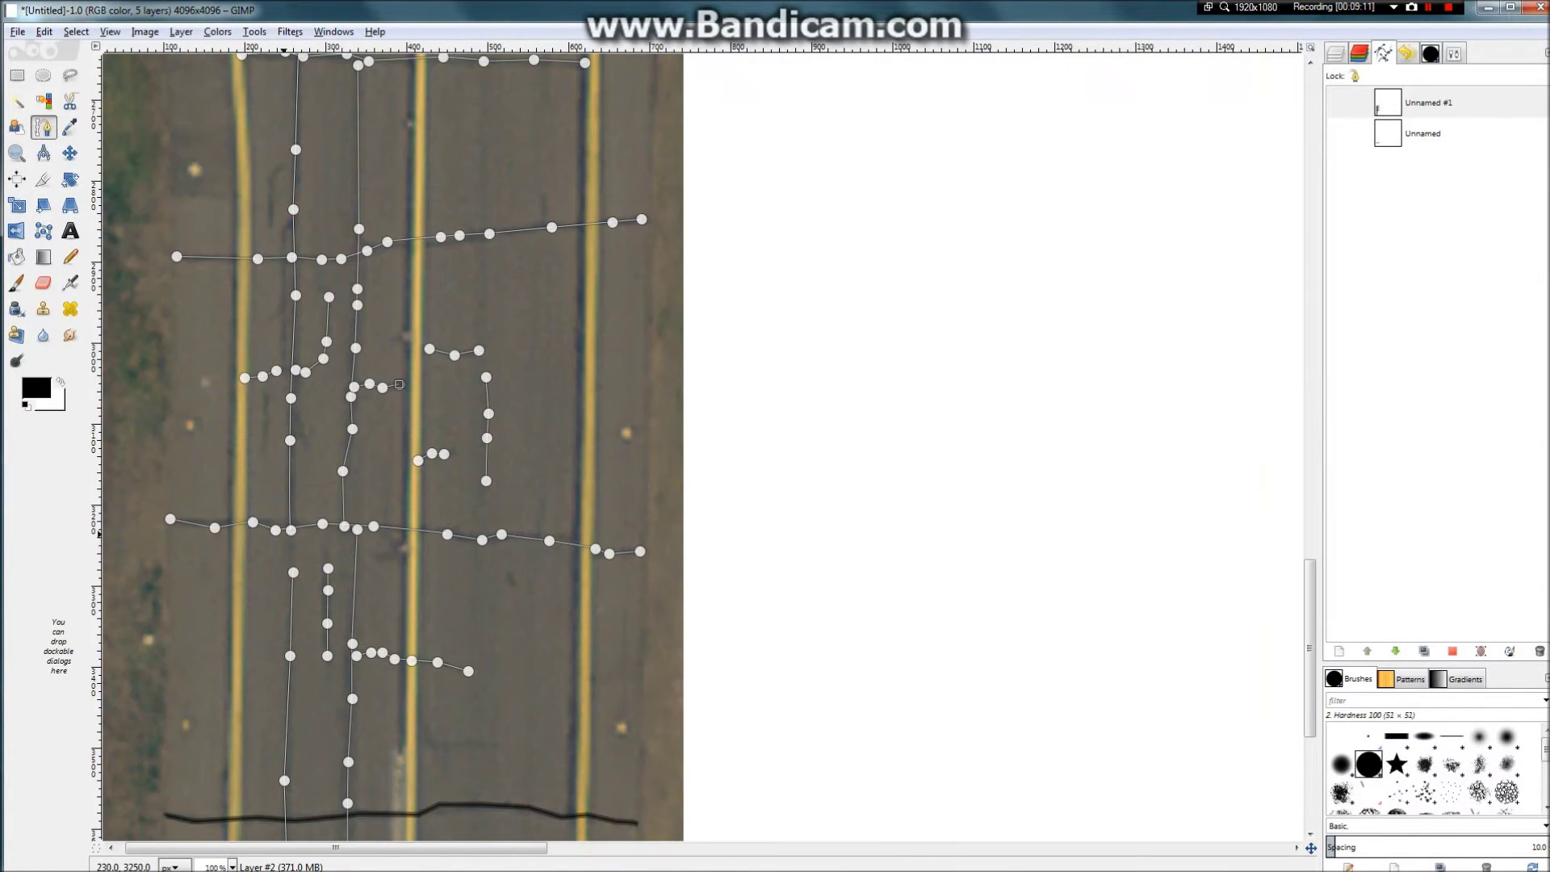
scroll(306, 515, up, 3)
scroll(1048, 323, down, 2)
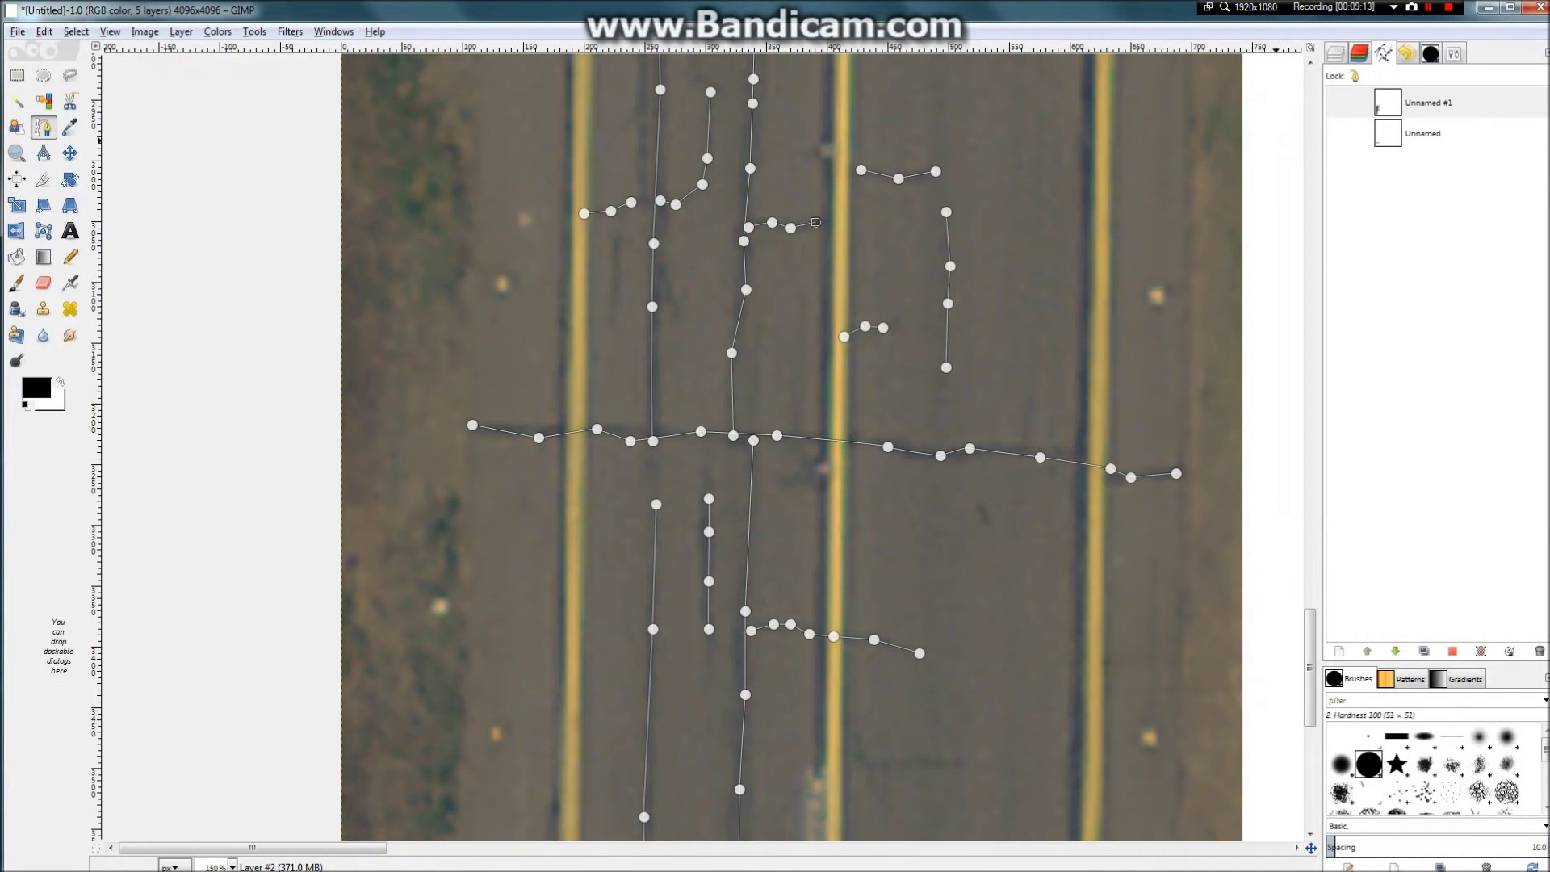
Step: Add a new transparent 4096 x 4096 layer above Layer #2
key(ctrl+l)
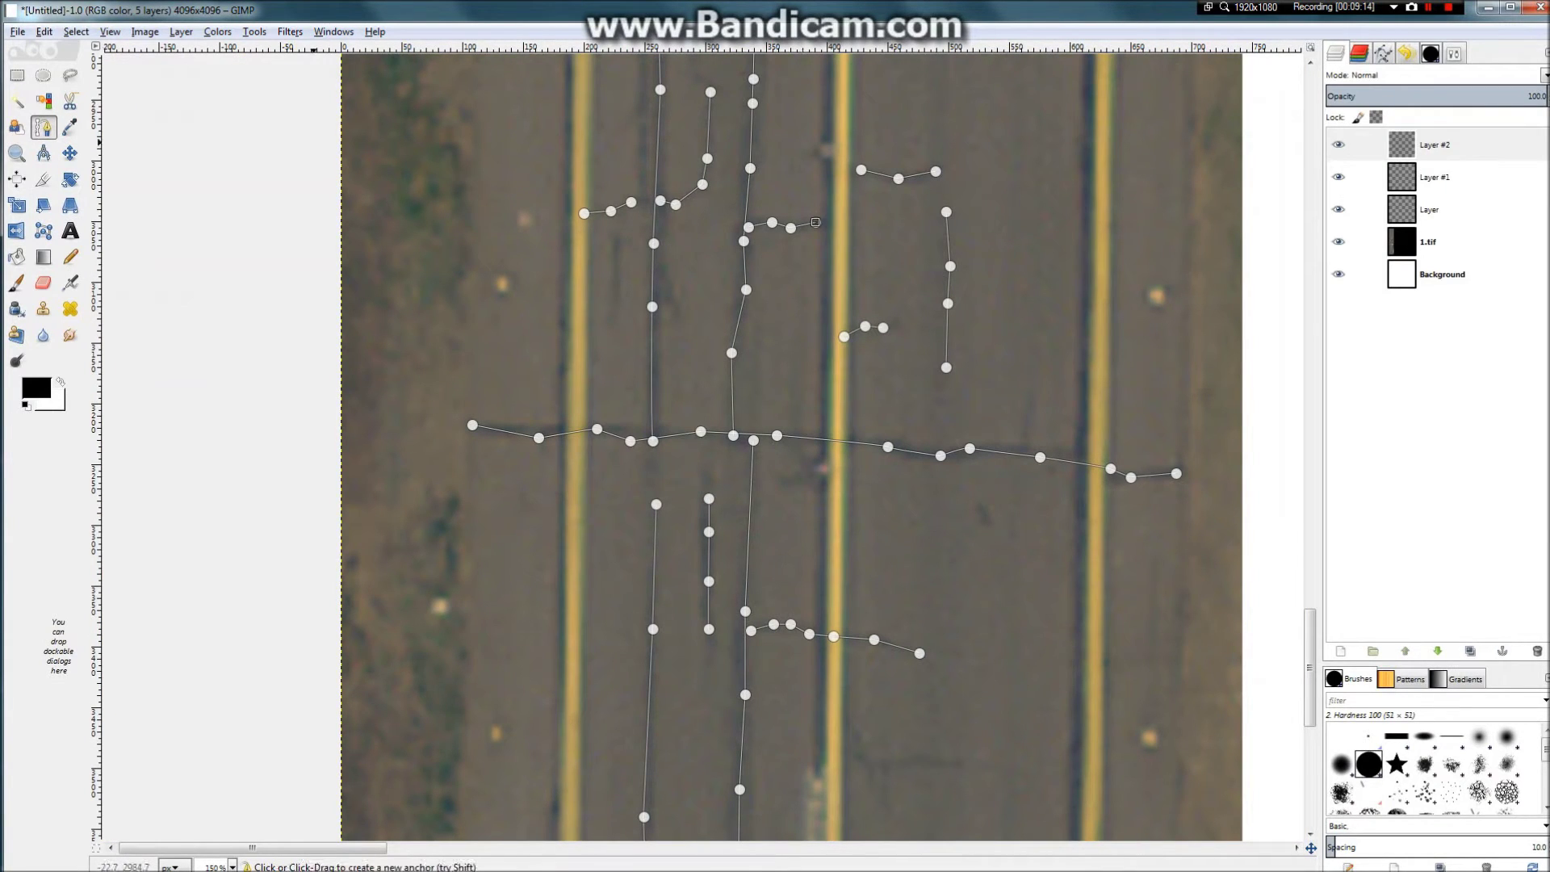
right_click(1425, 136)
click(1332, 189)
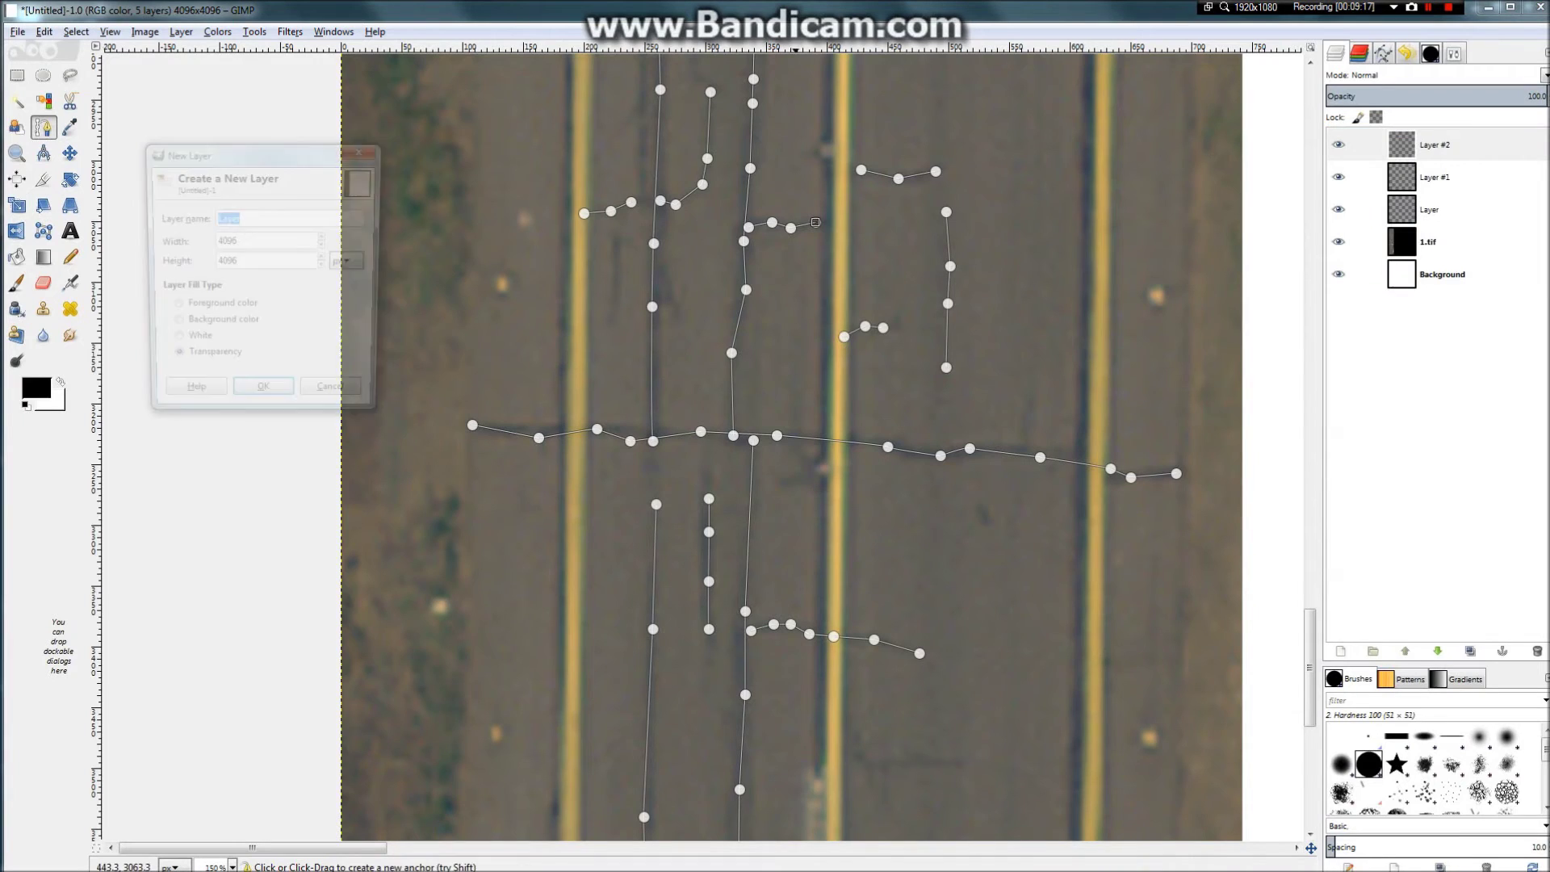
key(Return)
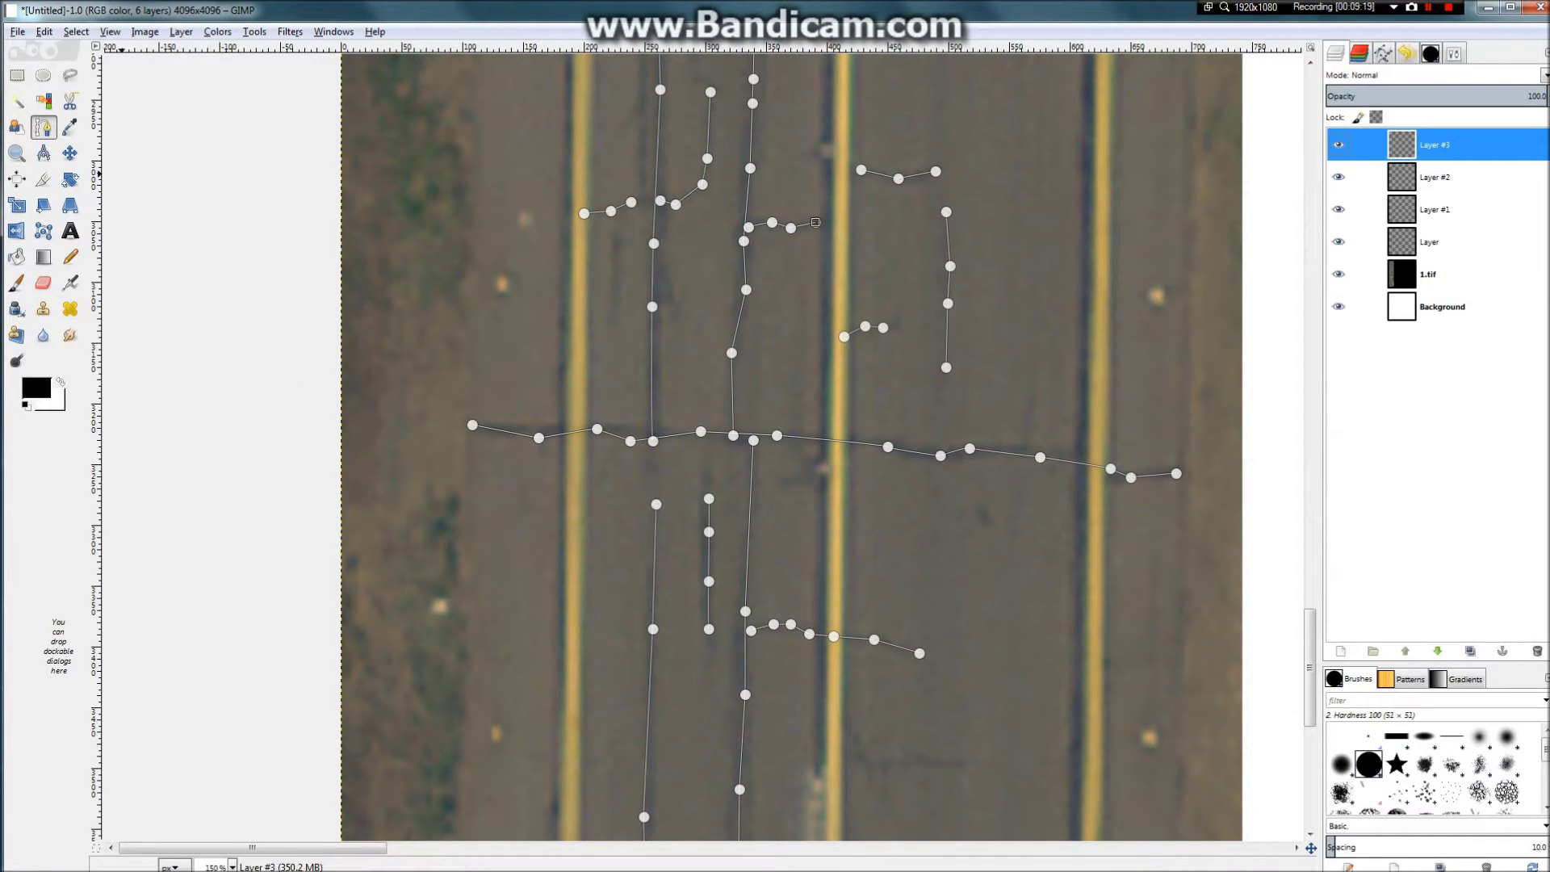
Step: Stroke the whole crack path on Layer #3 as a solid-color, antialiased line with a line width reduced below 7 px
click(44, 31)
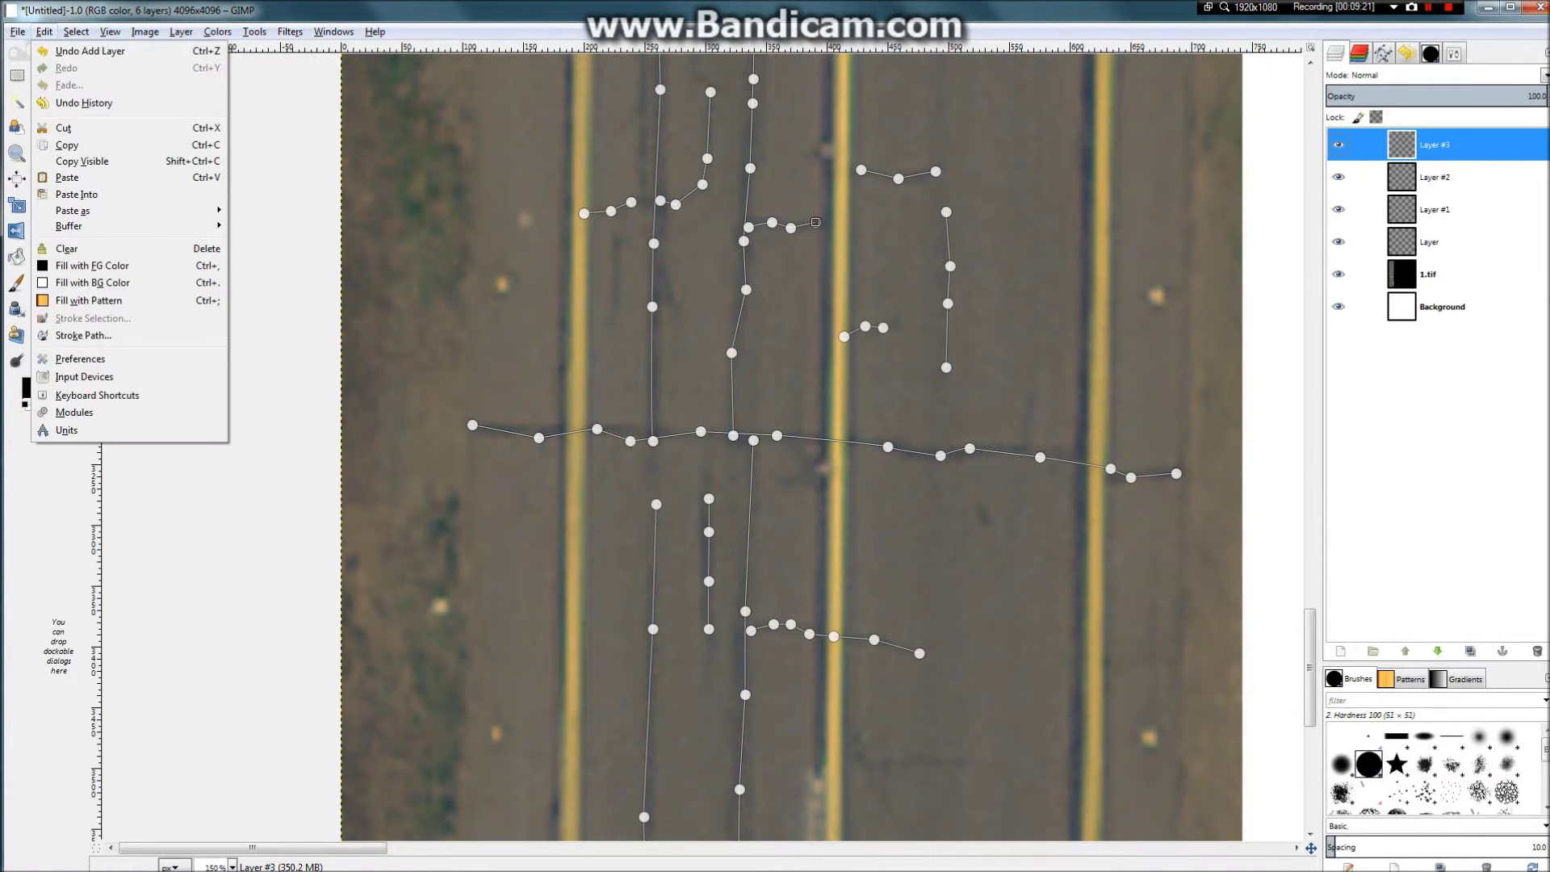
click(83, 335)
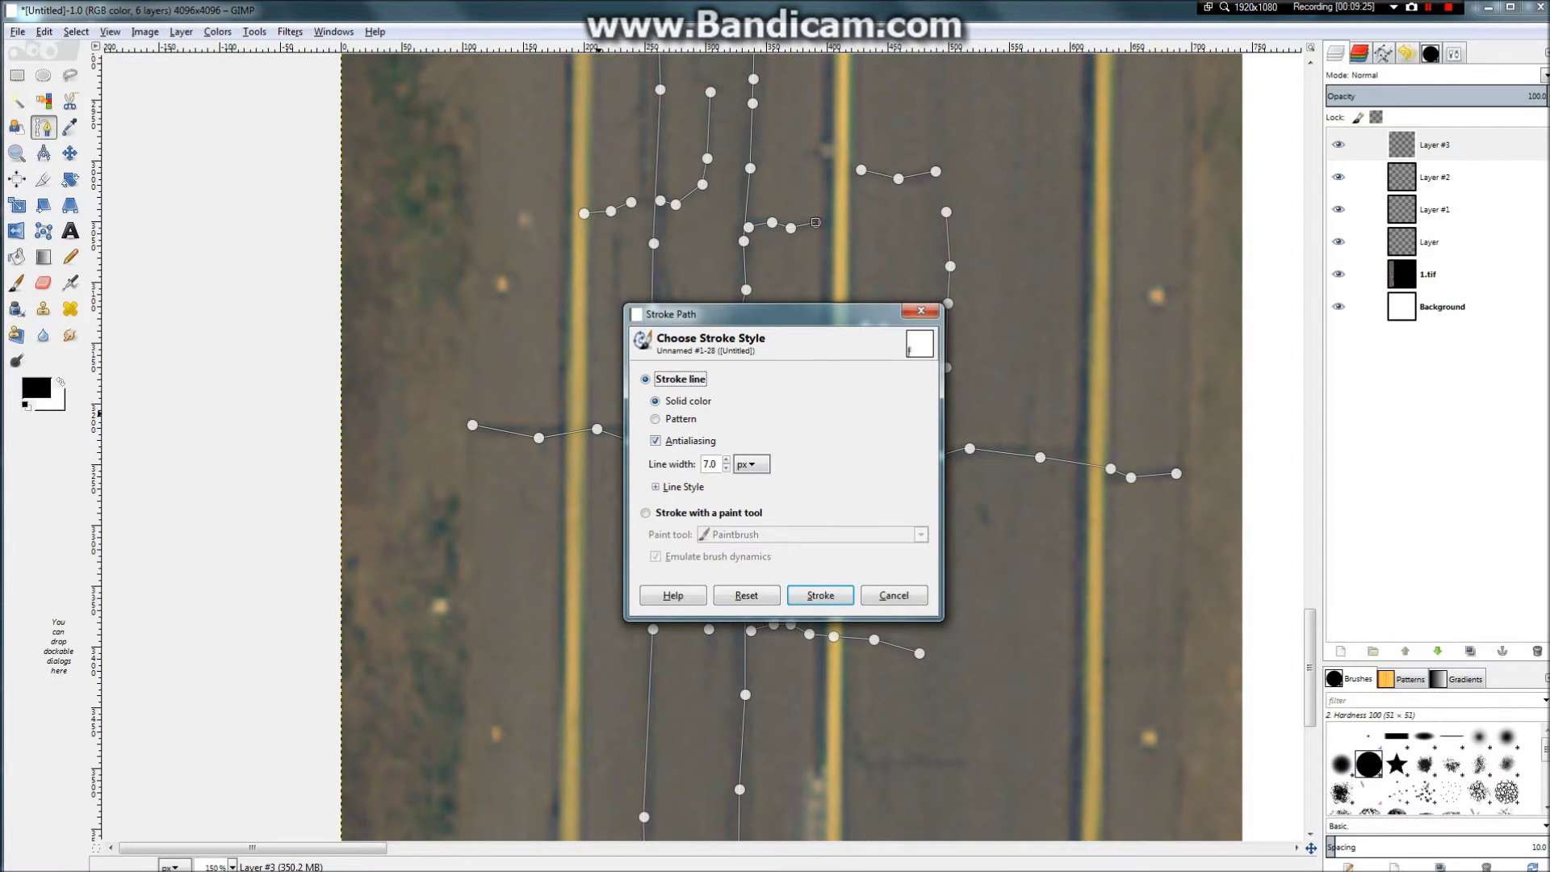
click(727, 468)
click(821, 595)
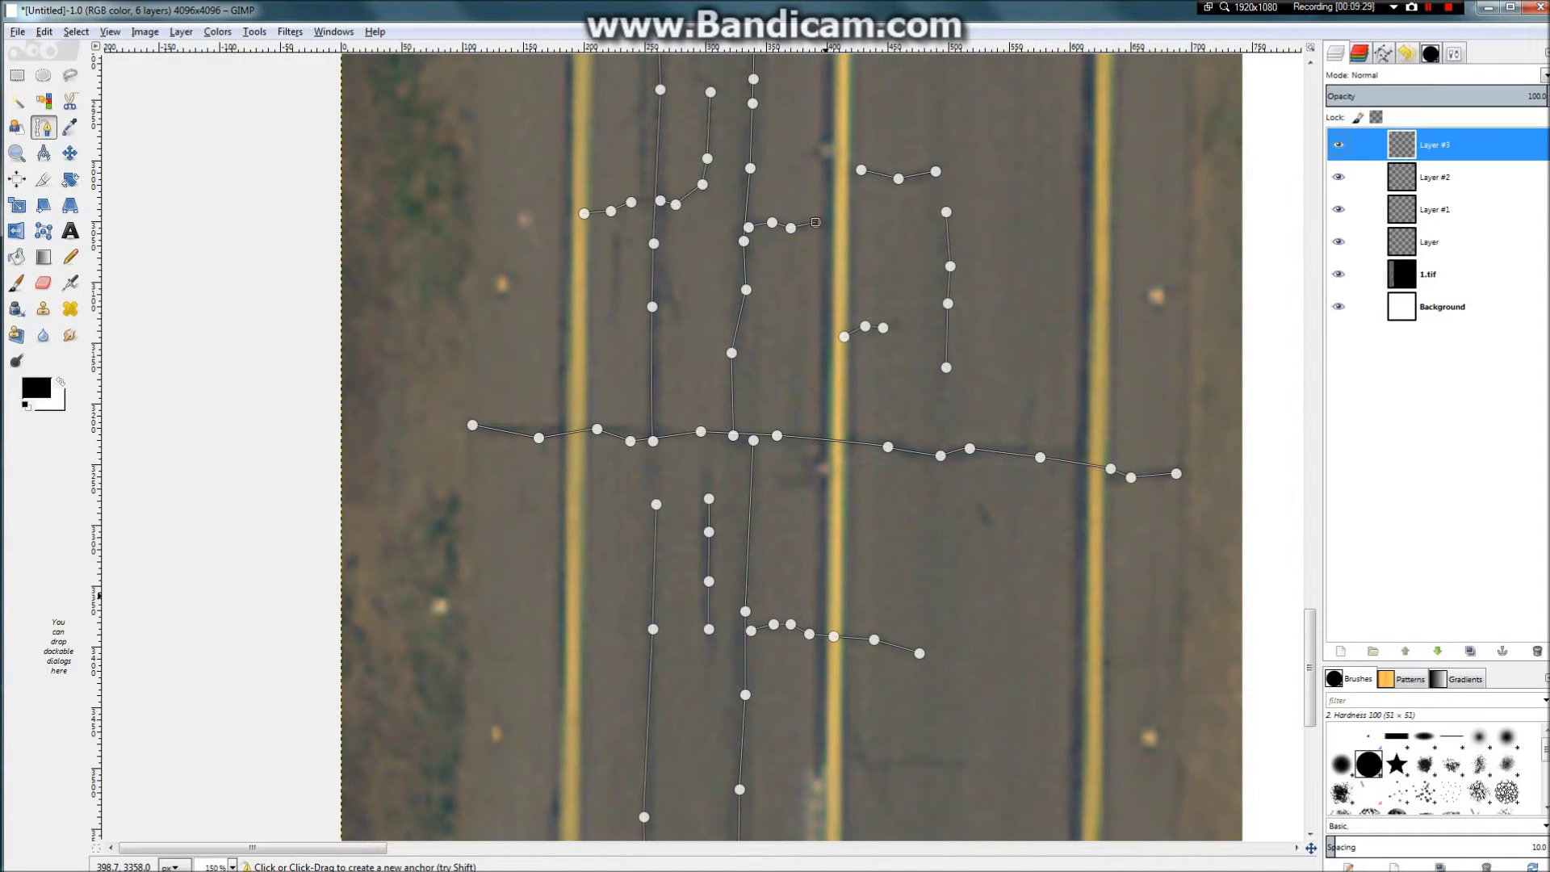
scroll(762, 449, up, 2)
scroll(746, 425, up, 3)
scroll(790, 452, down, 2)
scroll(935, 287, up, 4)
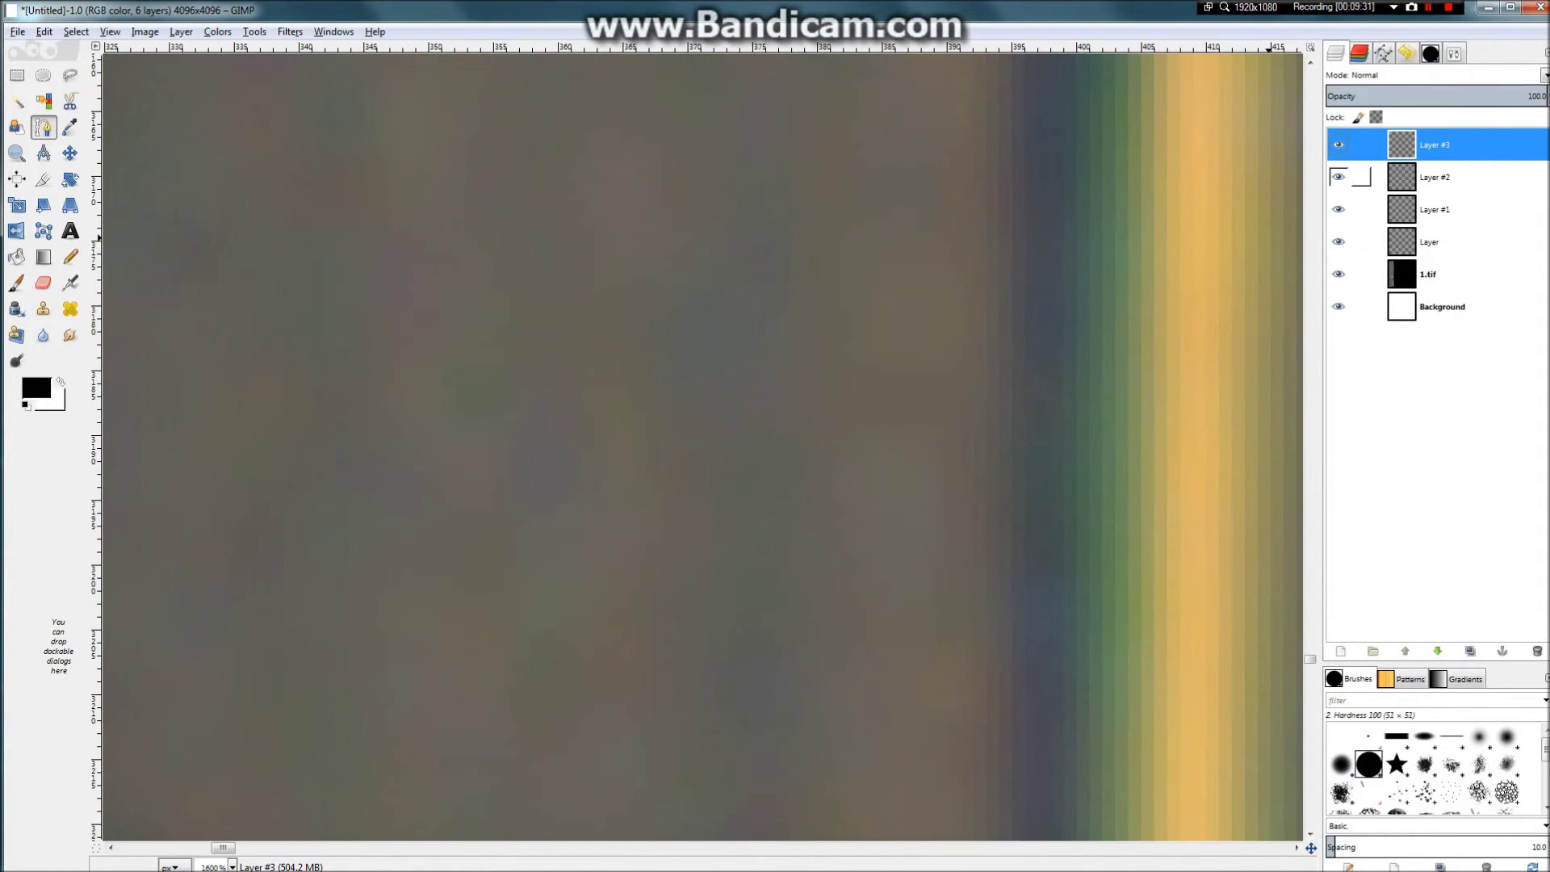
Step: Add a new transparent 4096 x 4096 layer above Layer #3
right_click(1415, 145)
click(1317, 176)
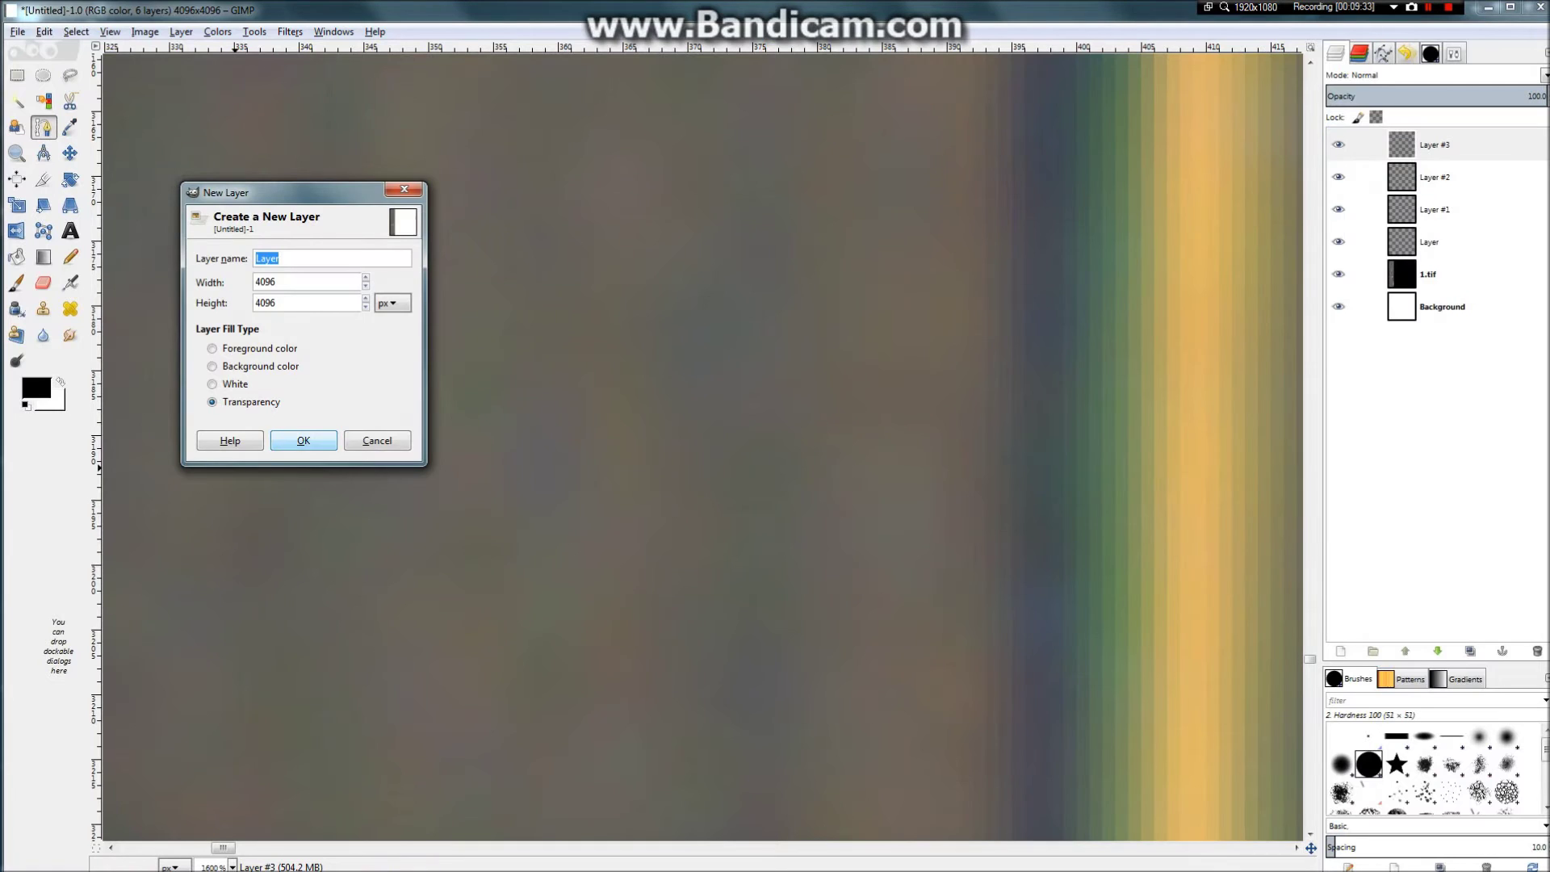
key(Return)
scroll(328, 440, down, 3)
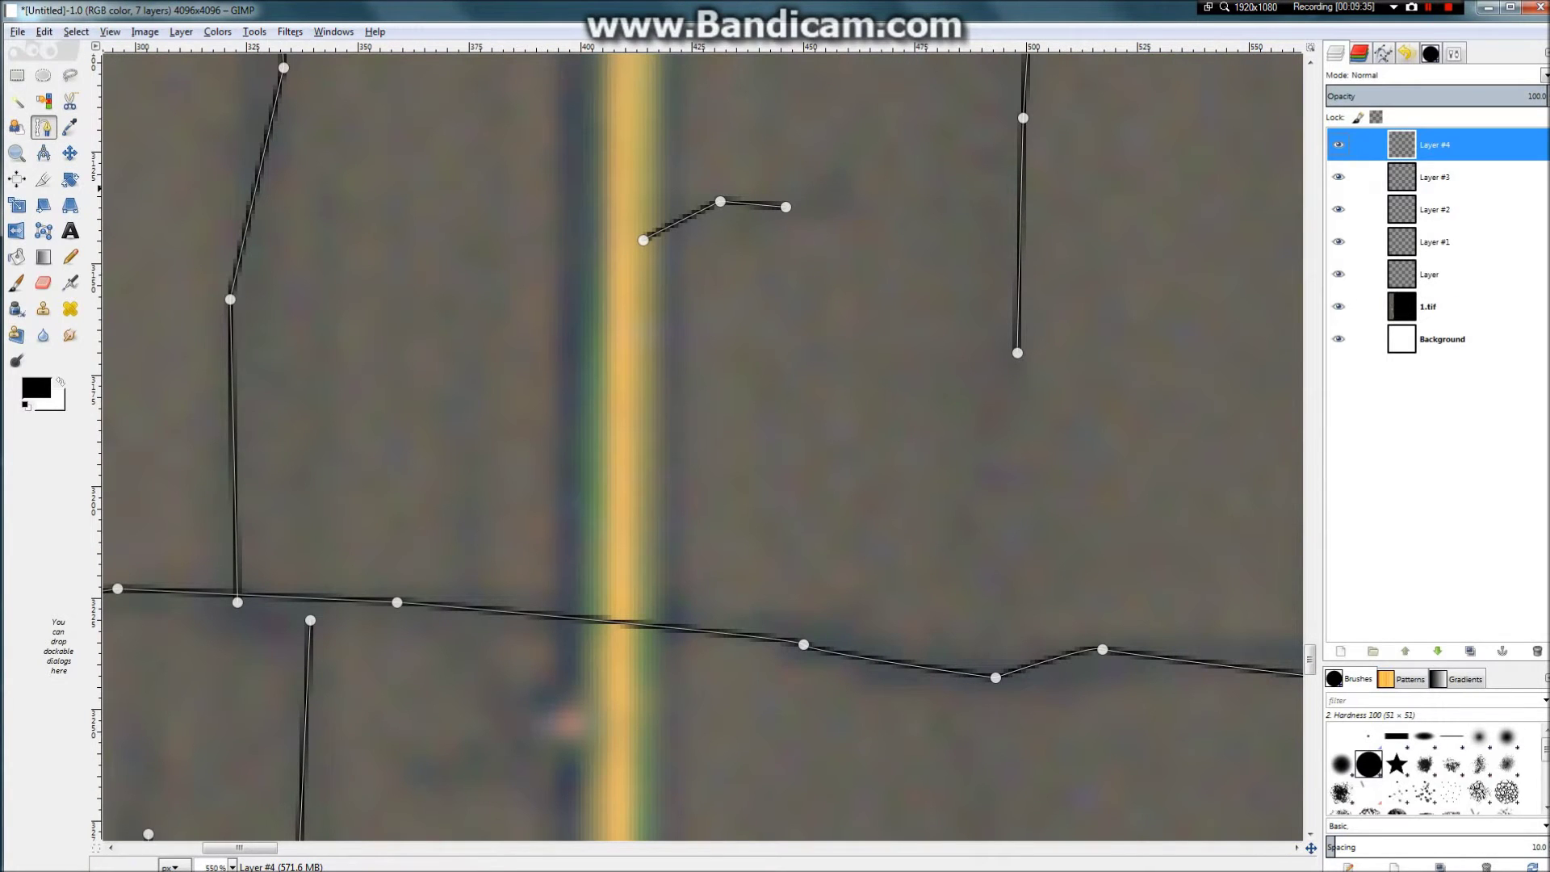
Step: Stroke the crack path on Layer #4 as a solid-color, antialiased line wider than 1 px, and lower the layer's opacity to 38.7
click(44, 31)
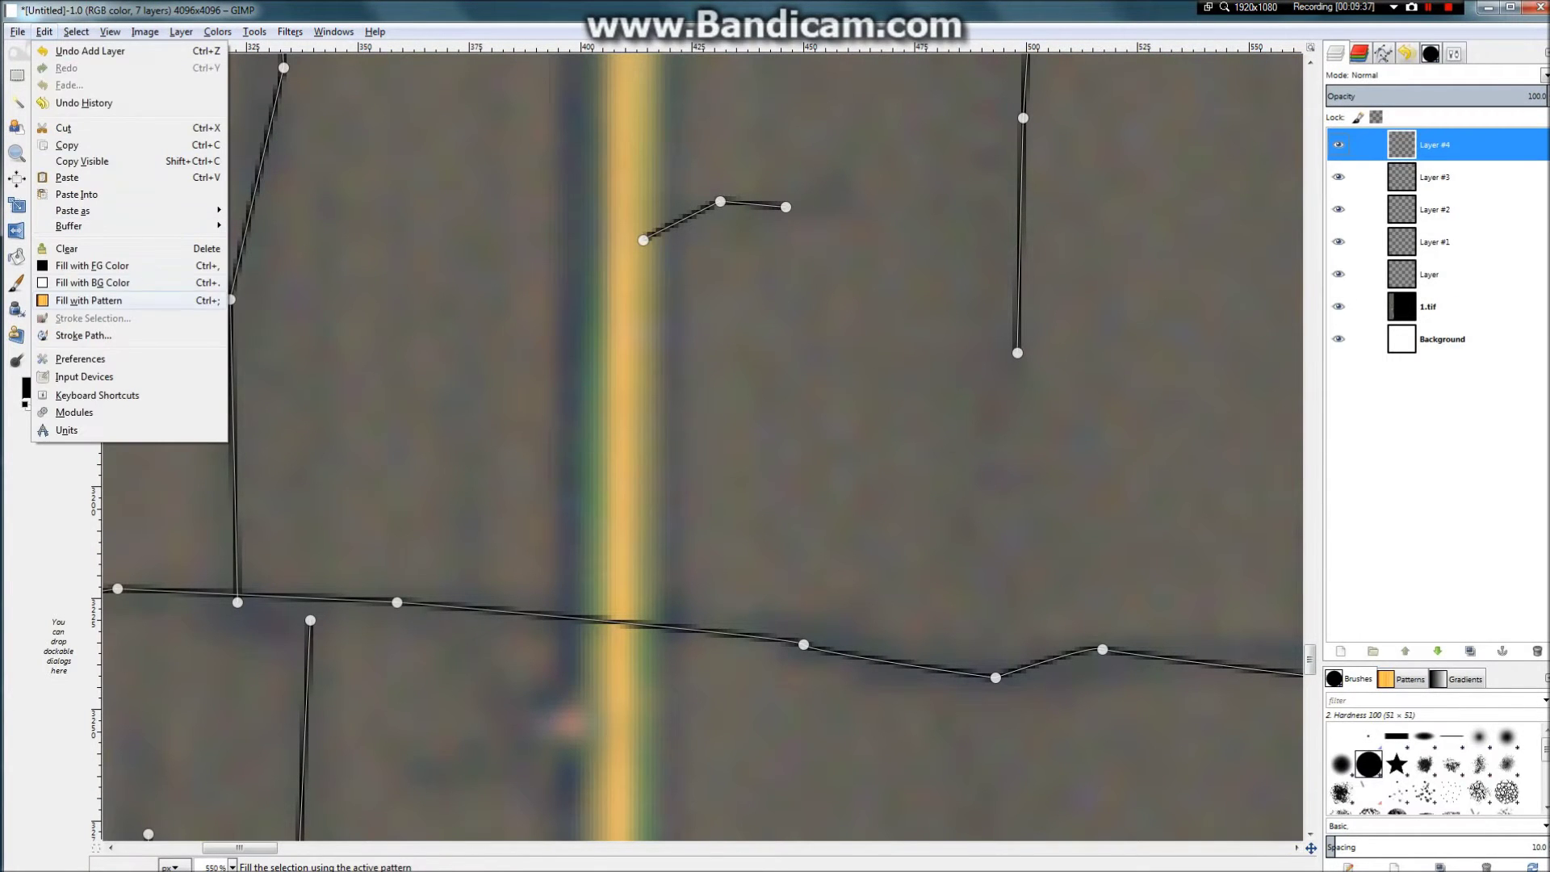
click(72, 337)
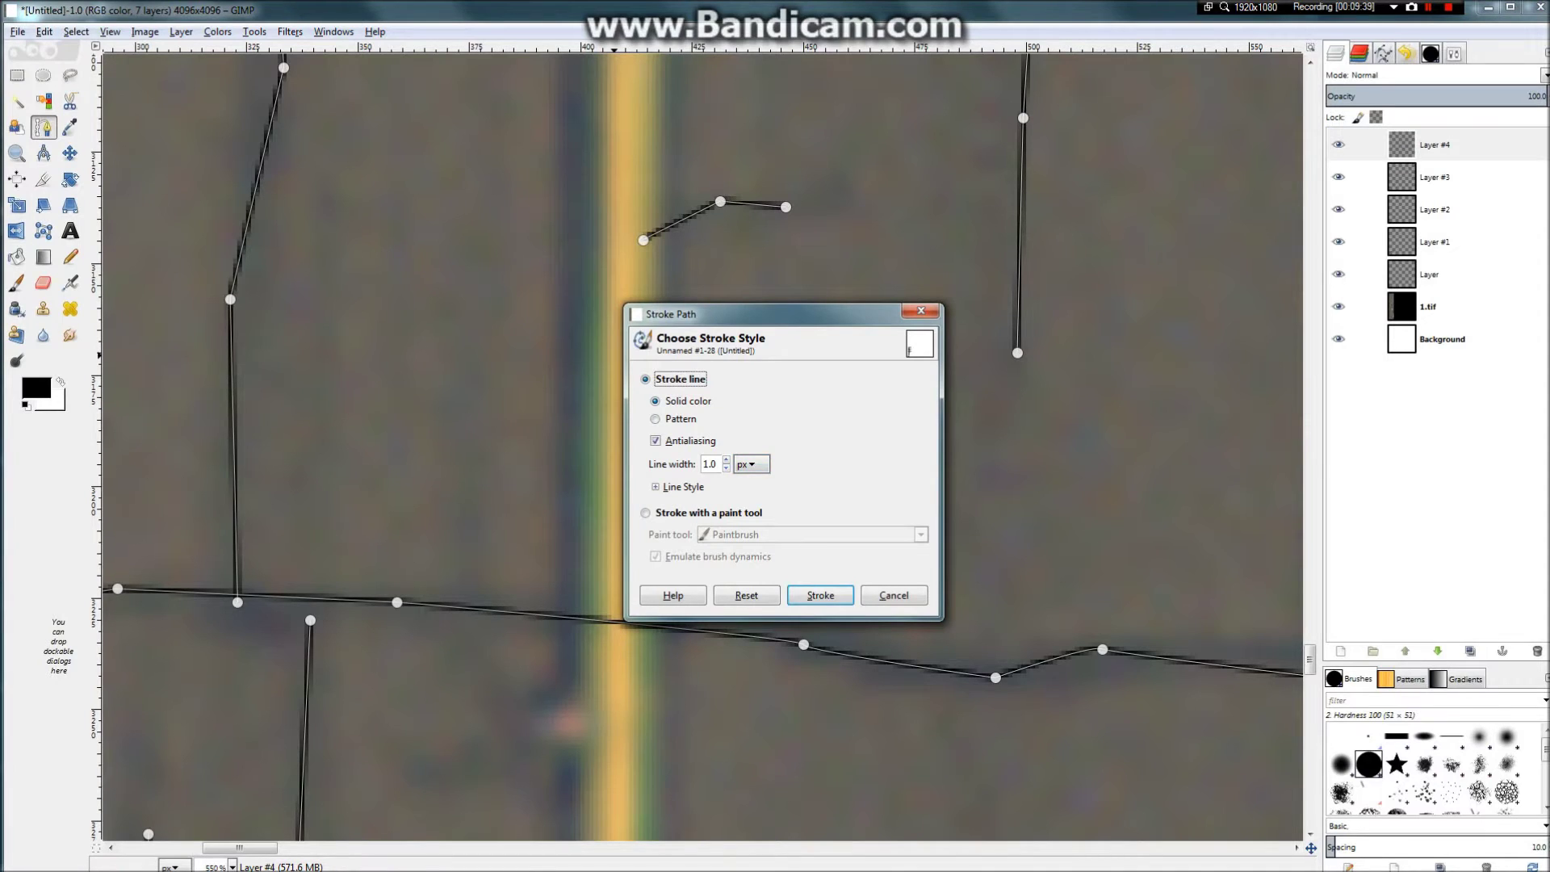
click(726, 459)
click(820, 595)
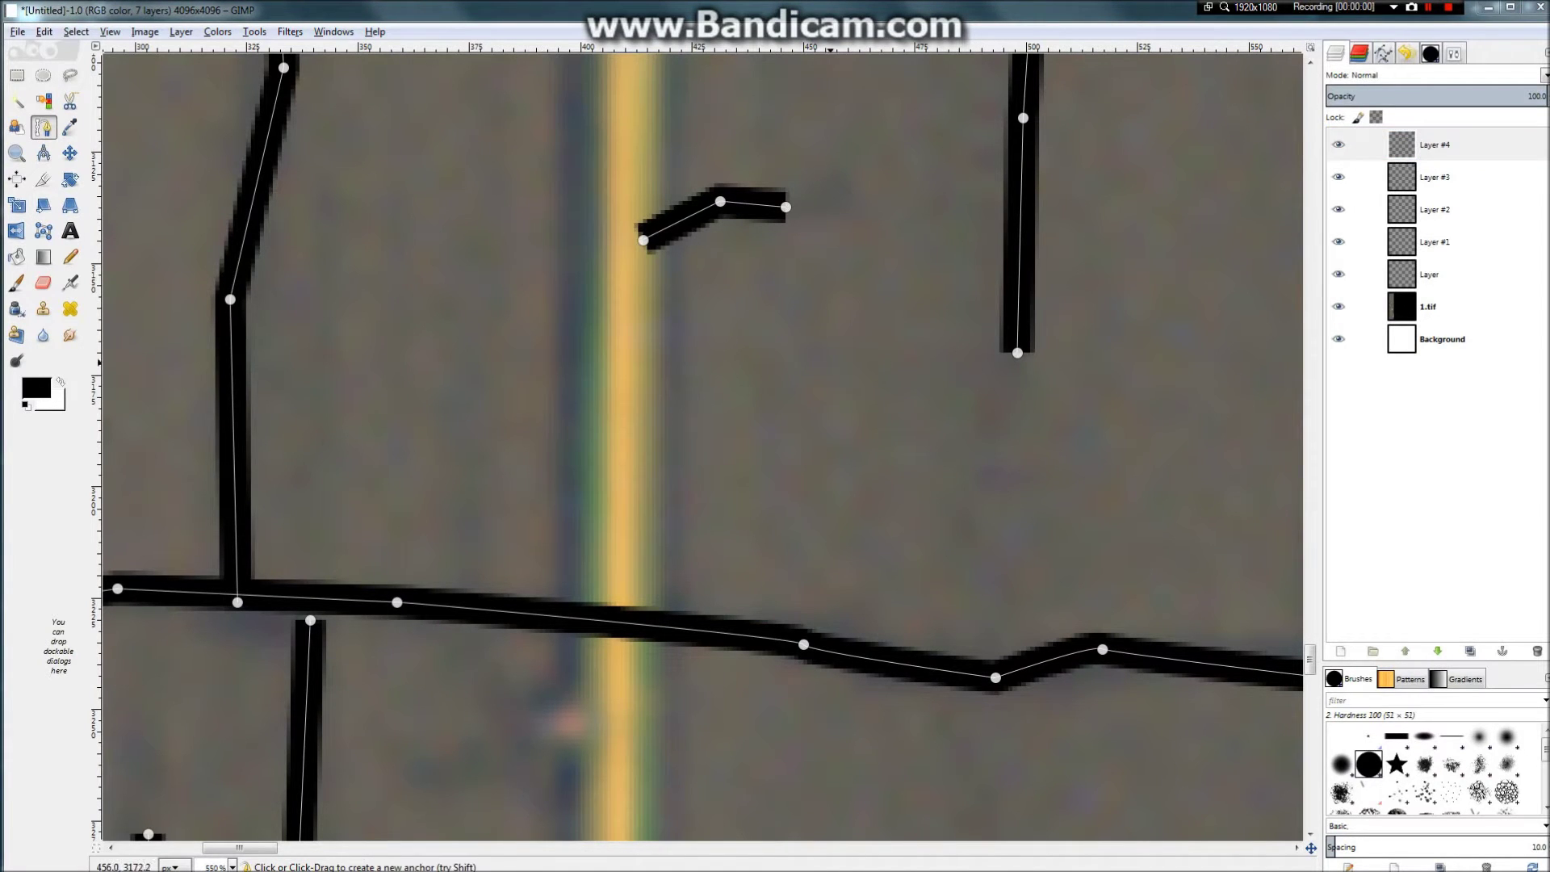
drag(1486, 94, 1411, 95)
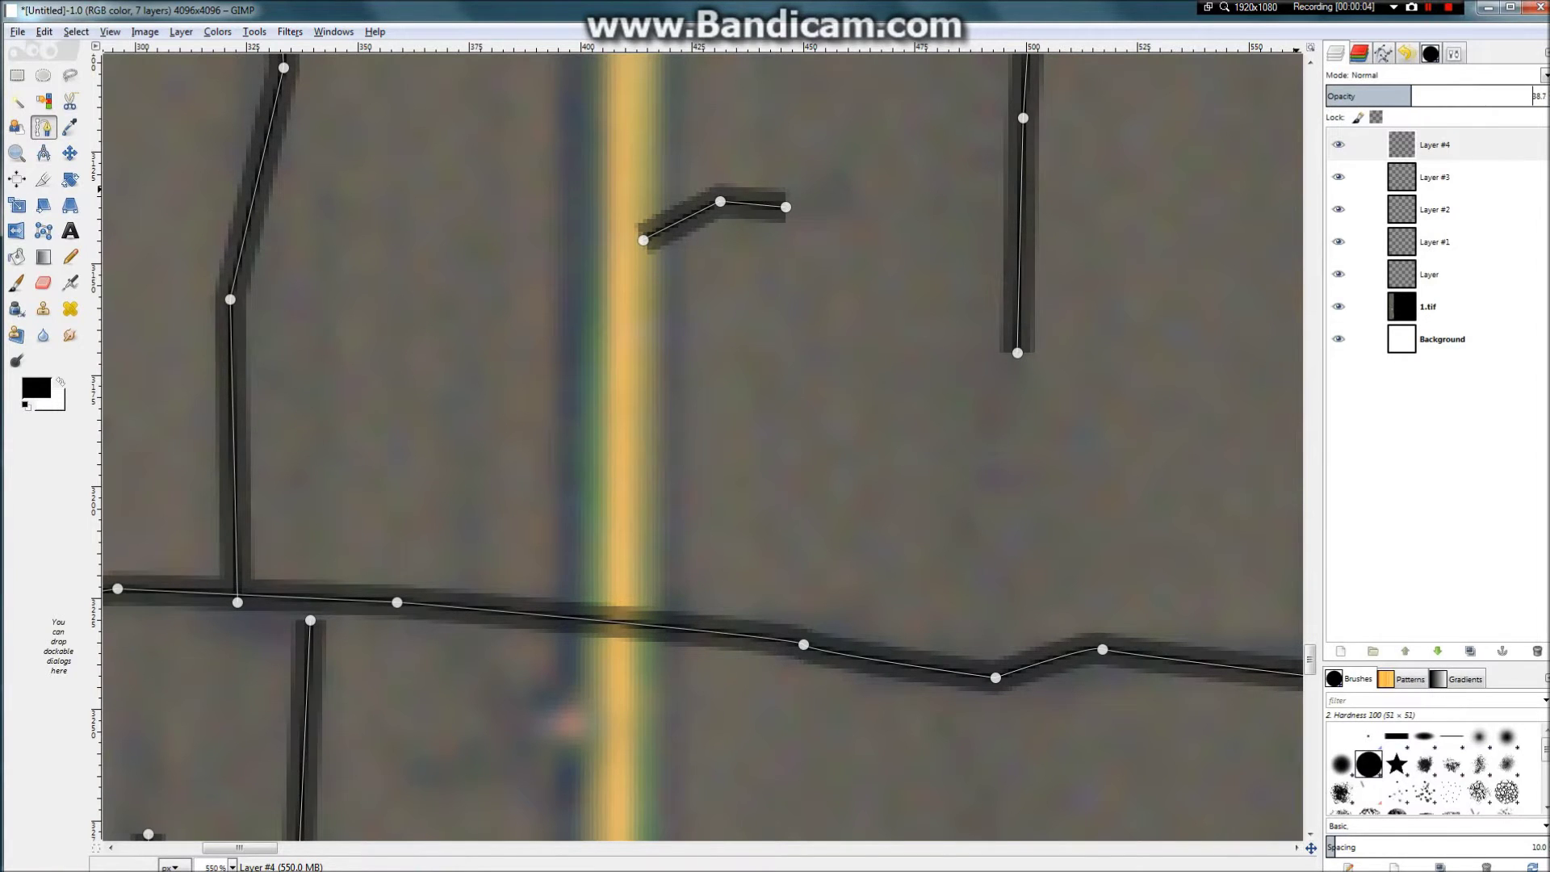
Step: Select the Paintbrush and examine the stroked crack lines up close and across the taxiway
scroll(683, 178, down, 4)
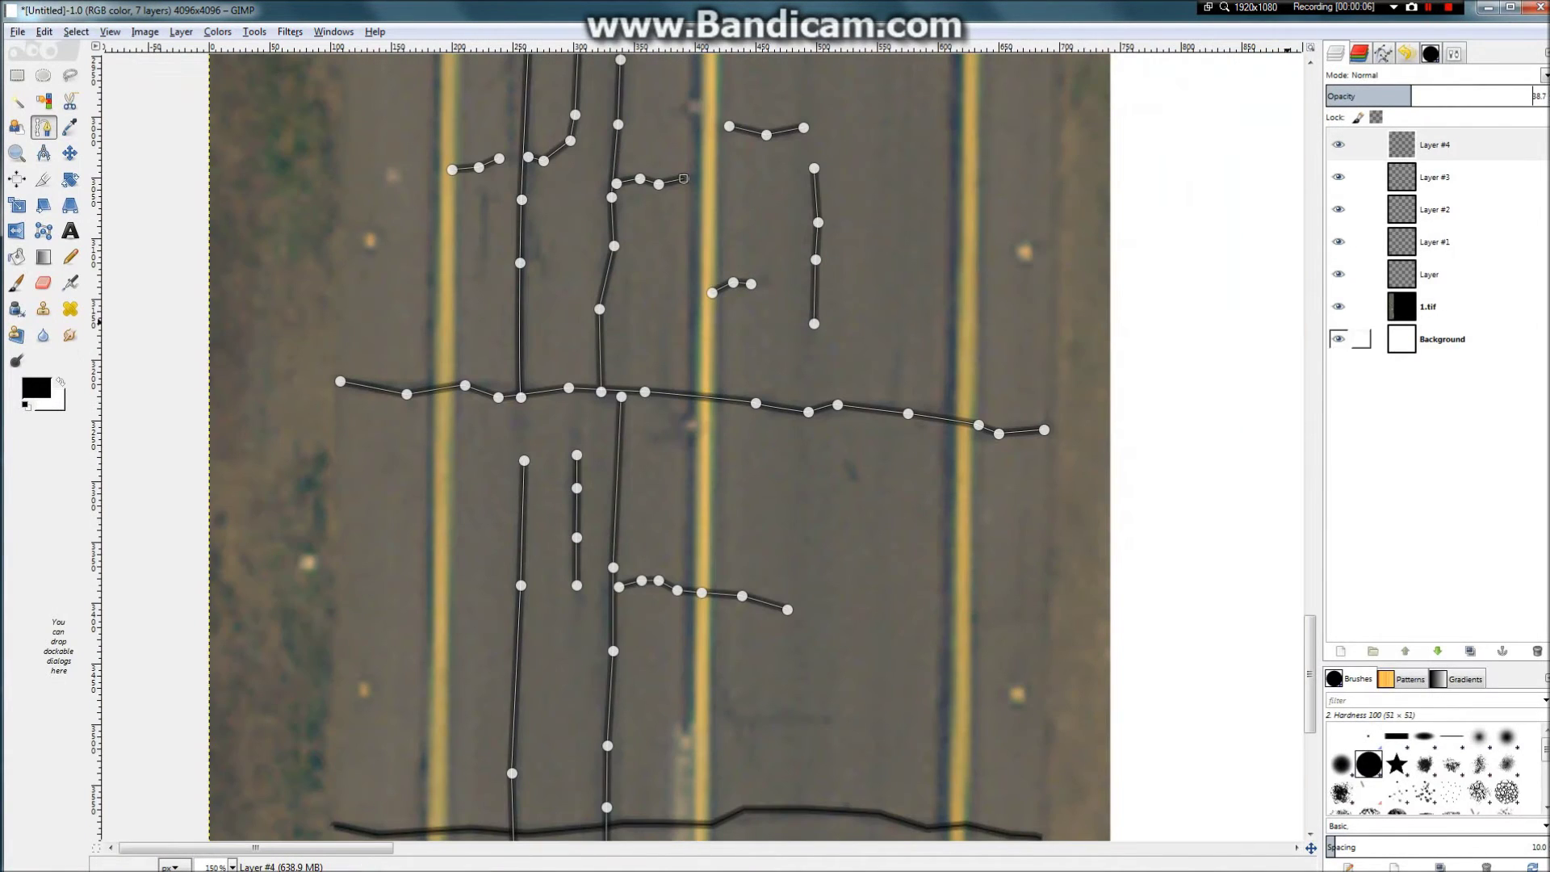
scroll(683, 178, down, 3)
scroll(683, 178, up, 5)
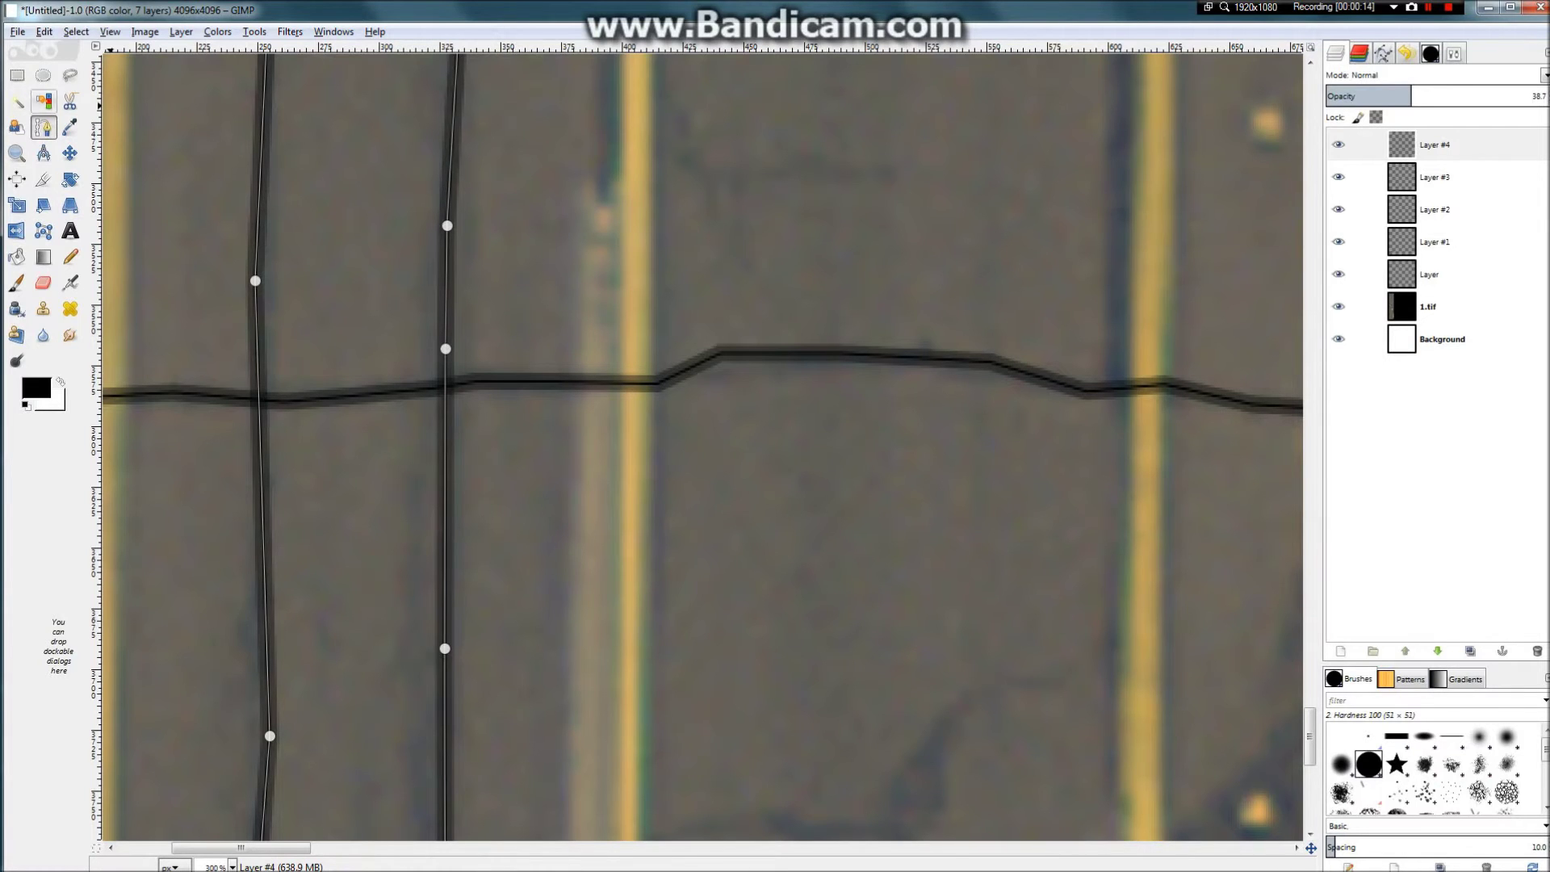
click(17, 283)
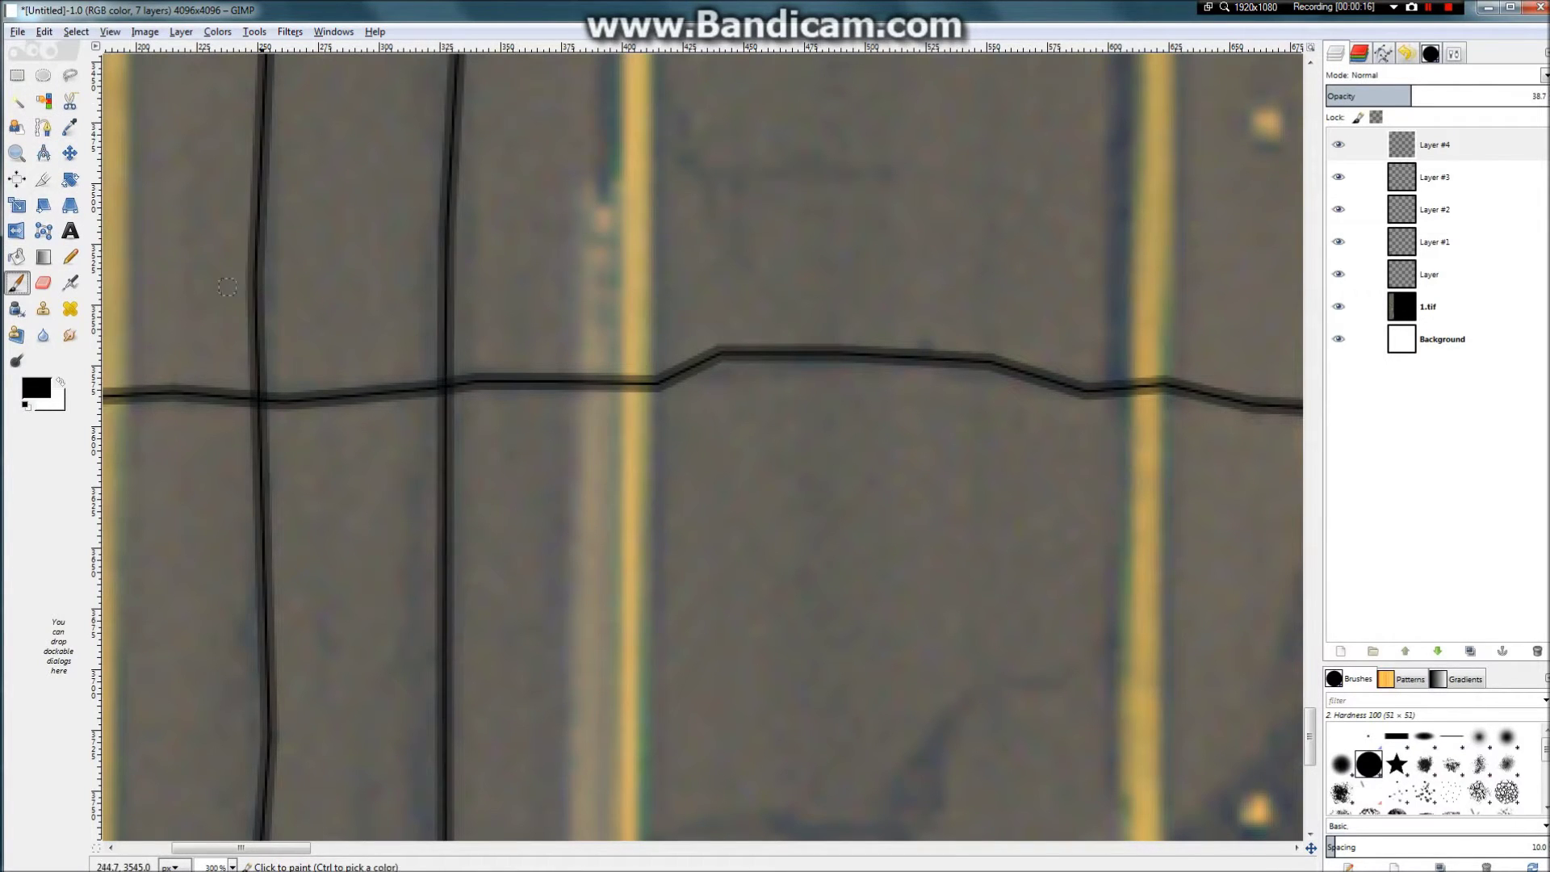
scroll(755, 344, down, 2)
scroll(566, 277, up, 3)
scroll(566, 278, down, 4)
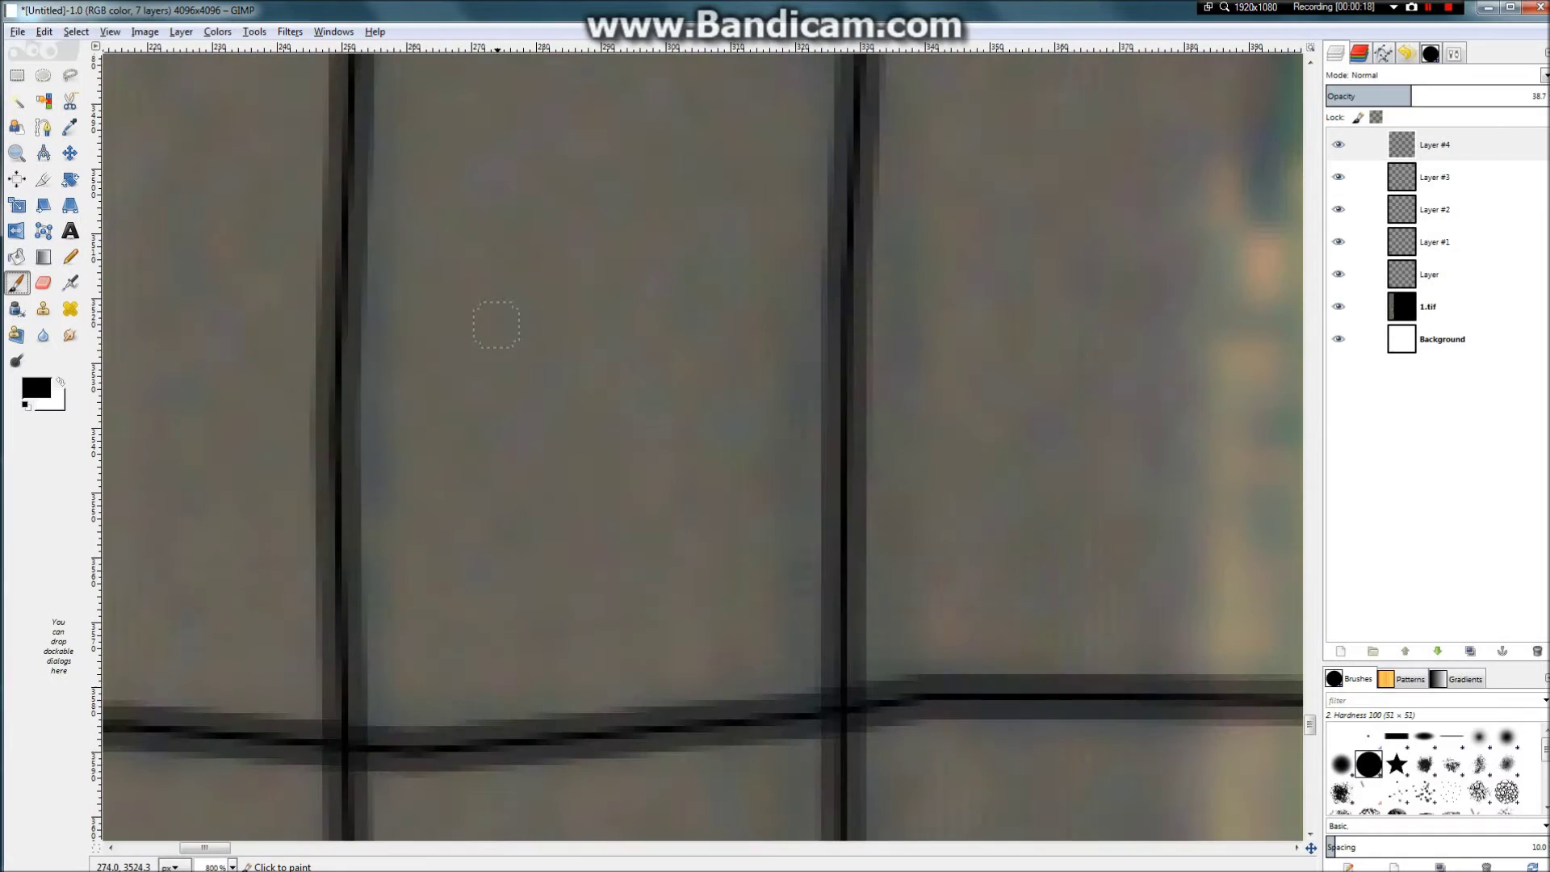
scroll(922, 79, up, 2)
scroll(922, 80, down, 6)
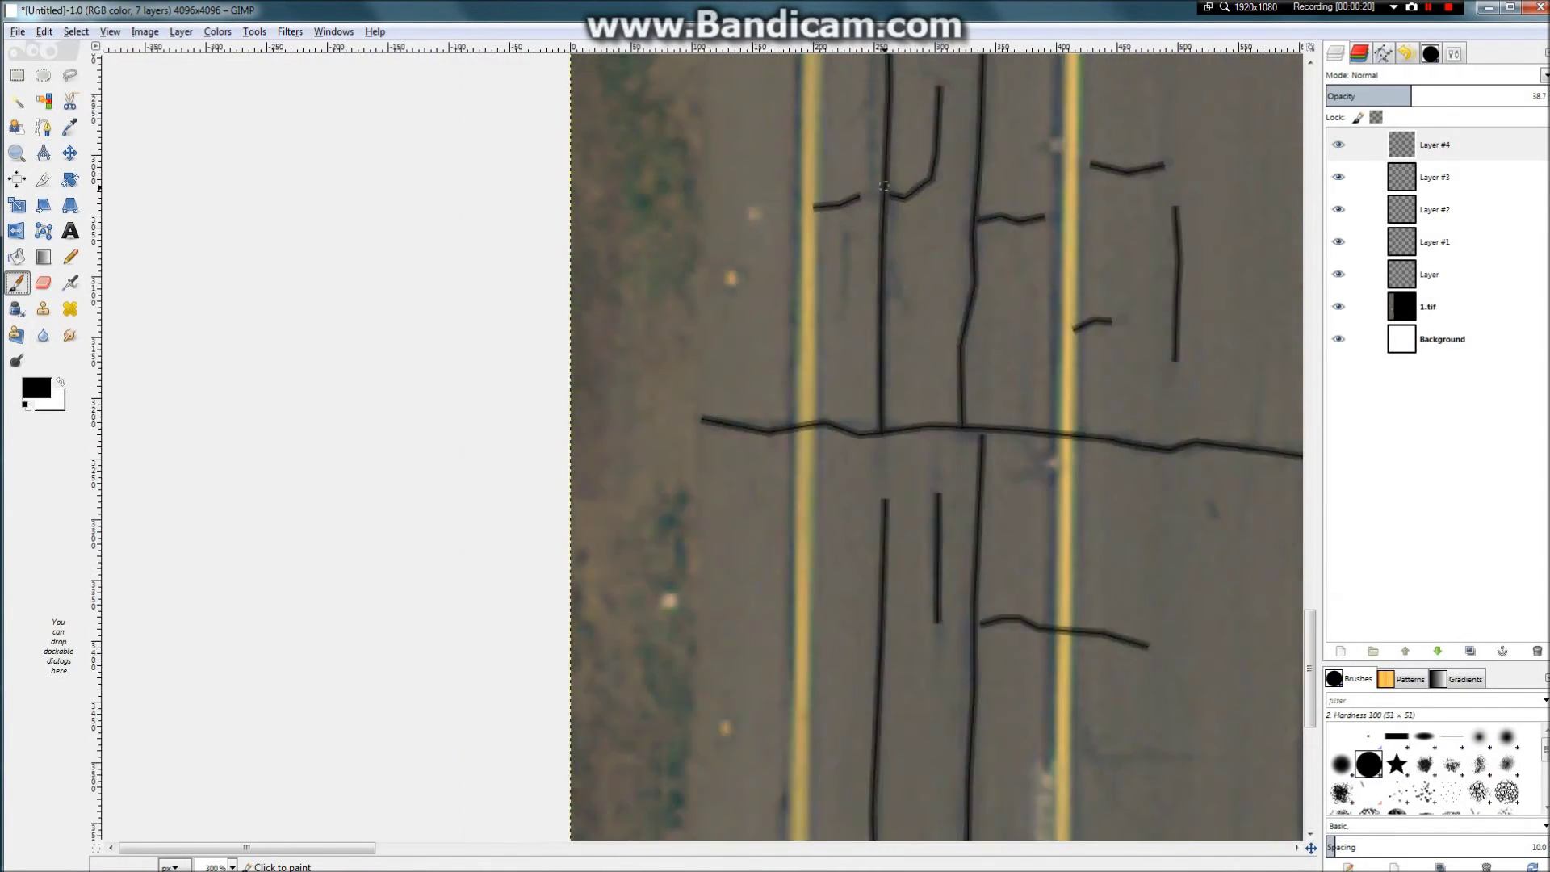
scroll(432, 218, up, 10)
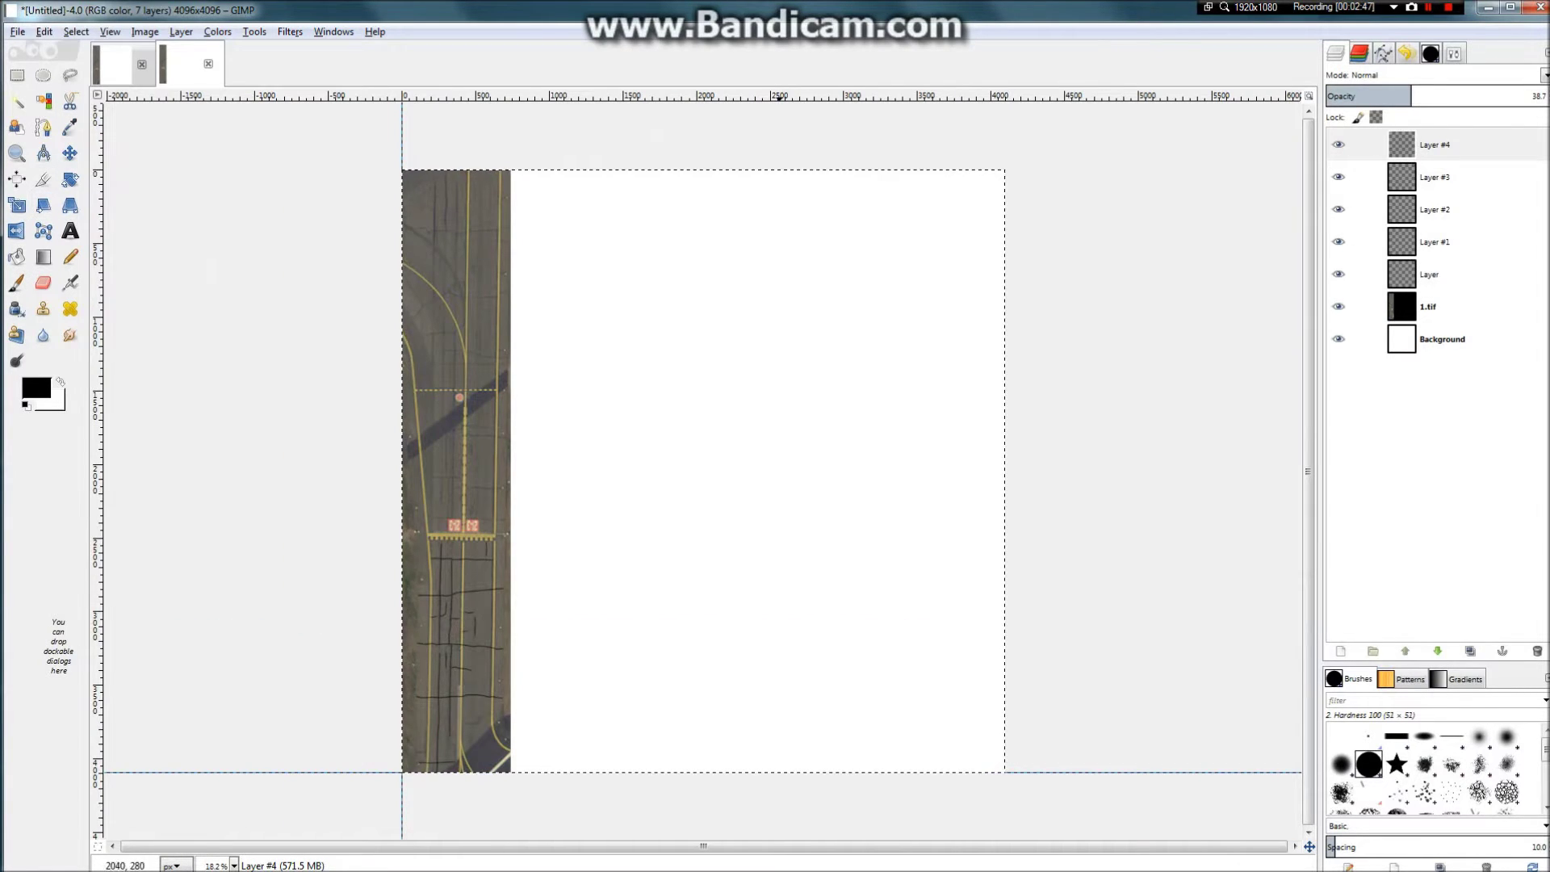
Step: Scale Layer #4 to twice the image's width and height with cubic interpolation
right_click(1414, 150)
key(Escape)
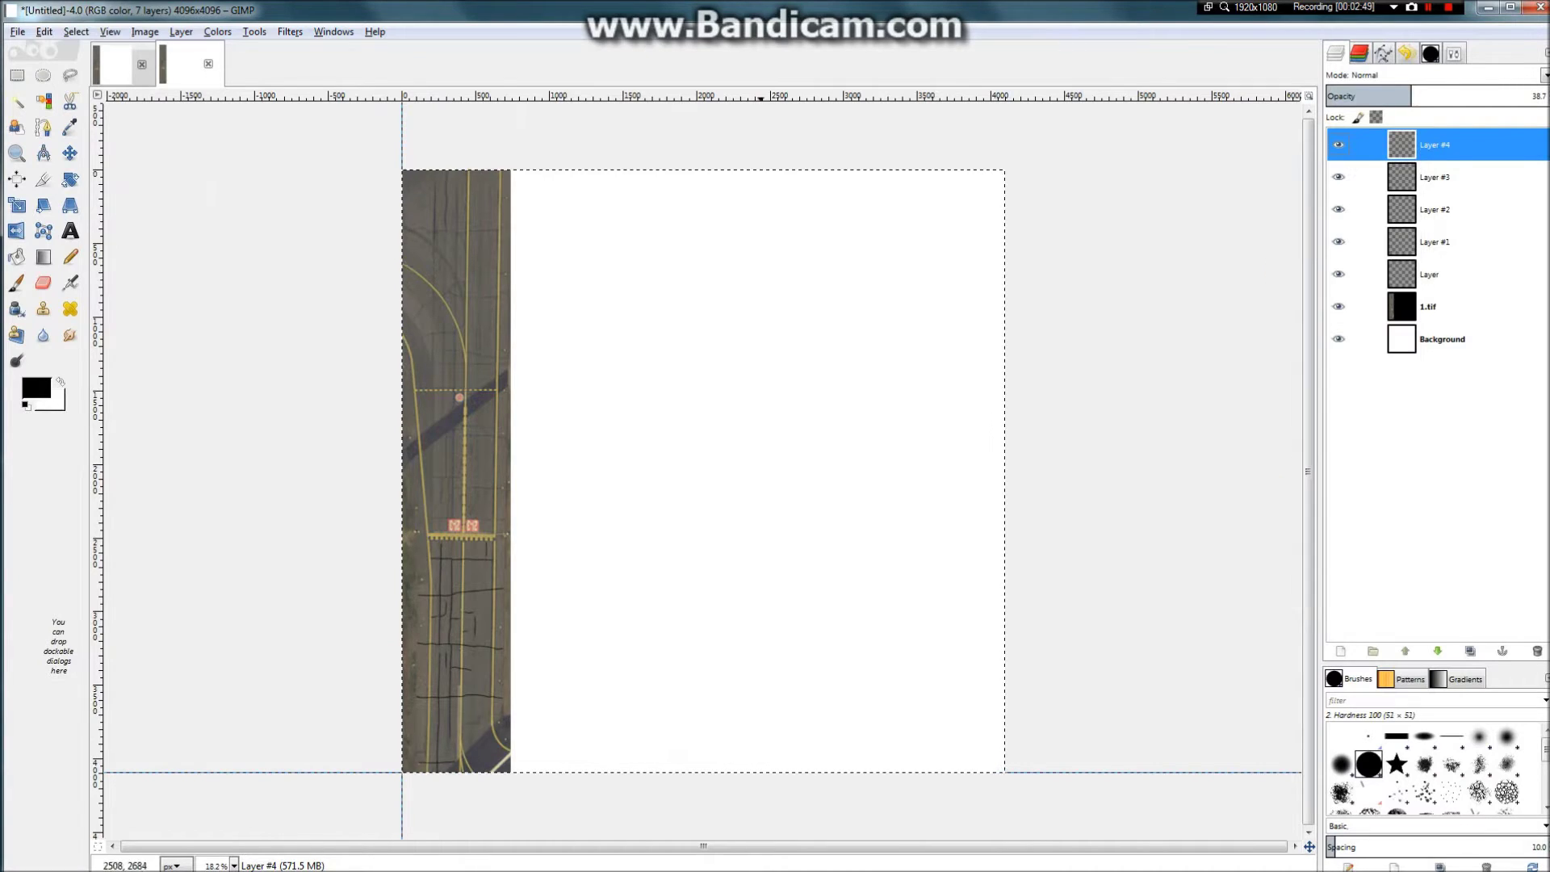
click(181, 32)
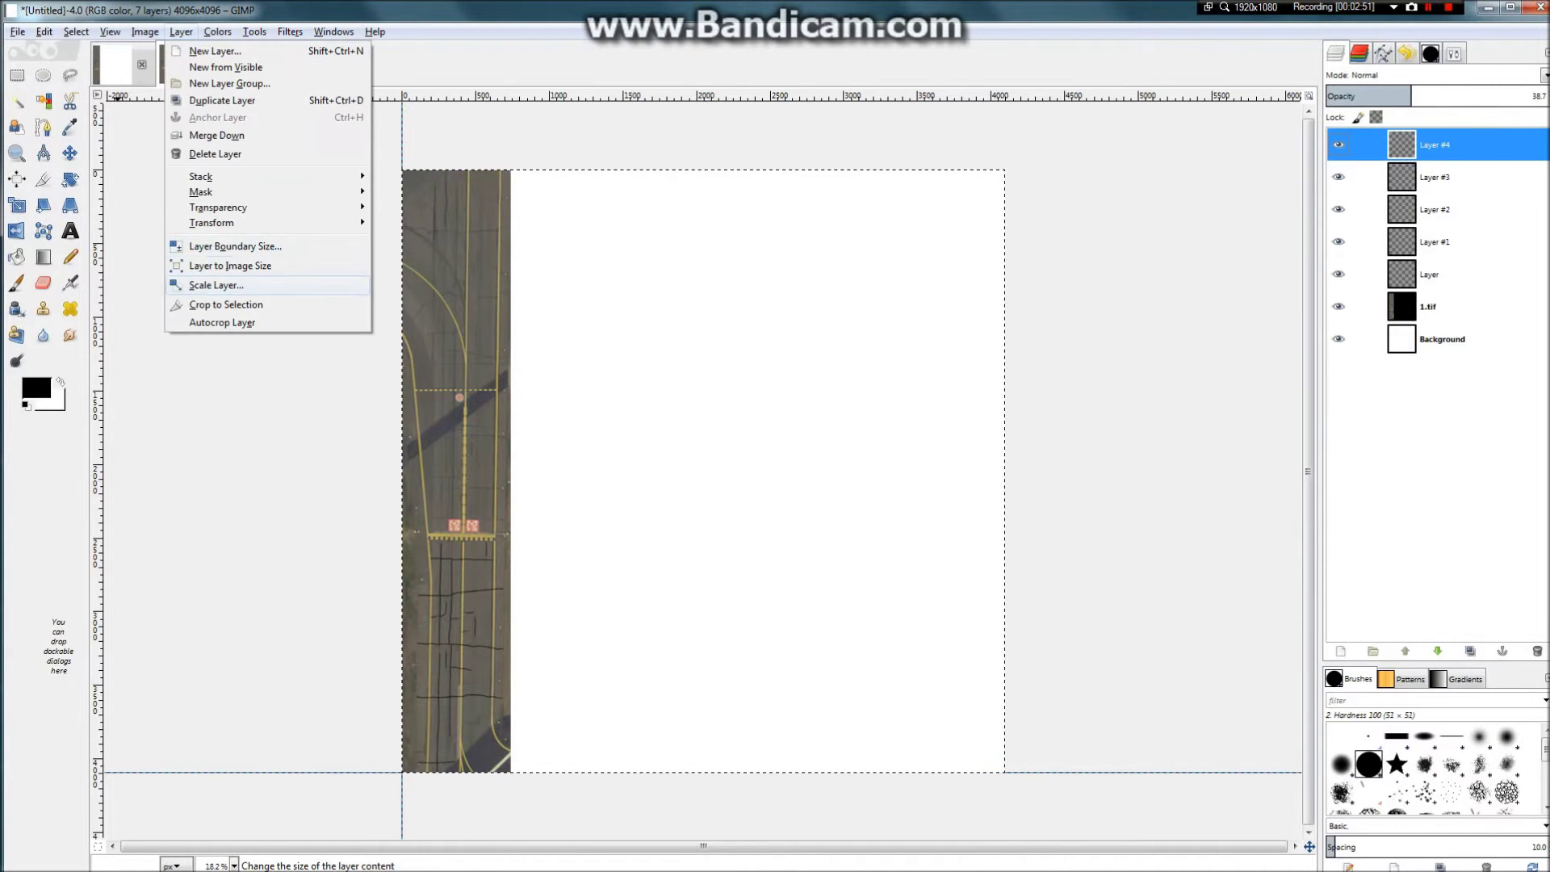
click(216, 285)
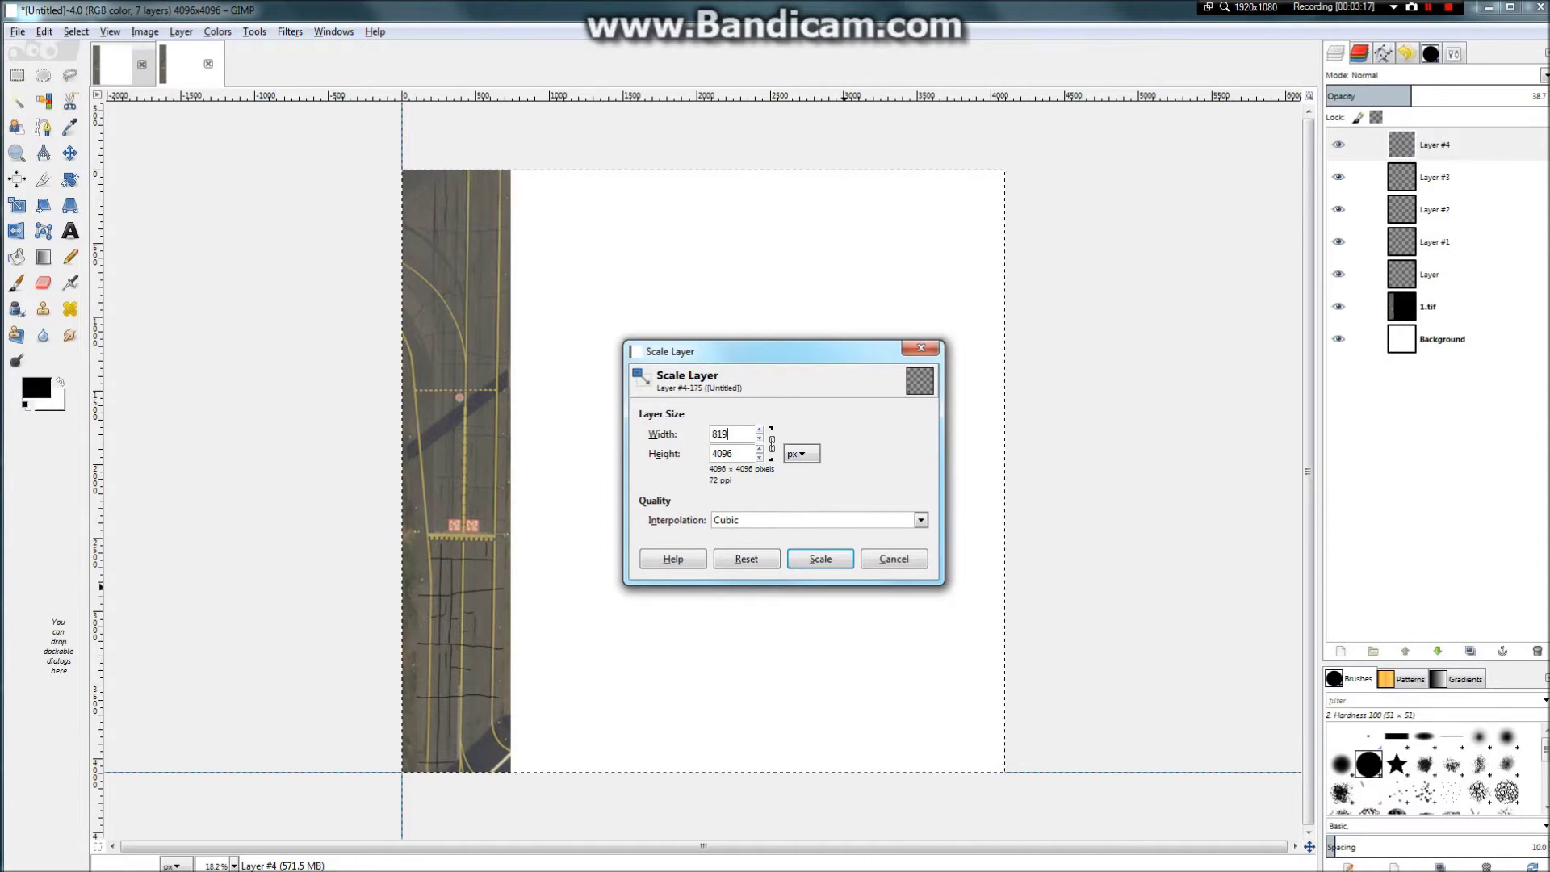
click(808, 561)
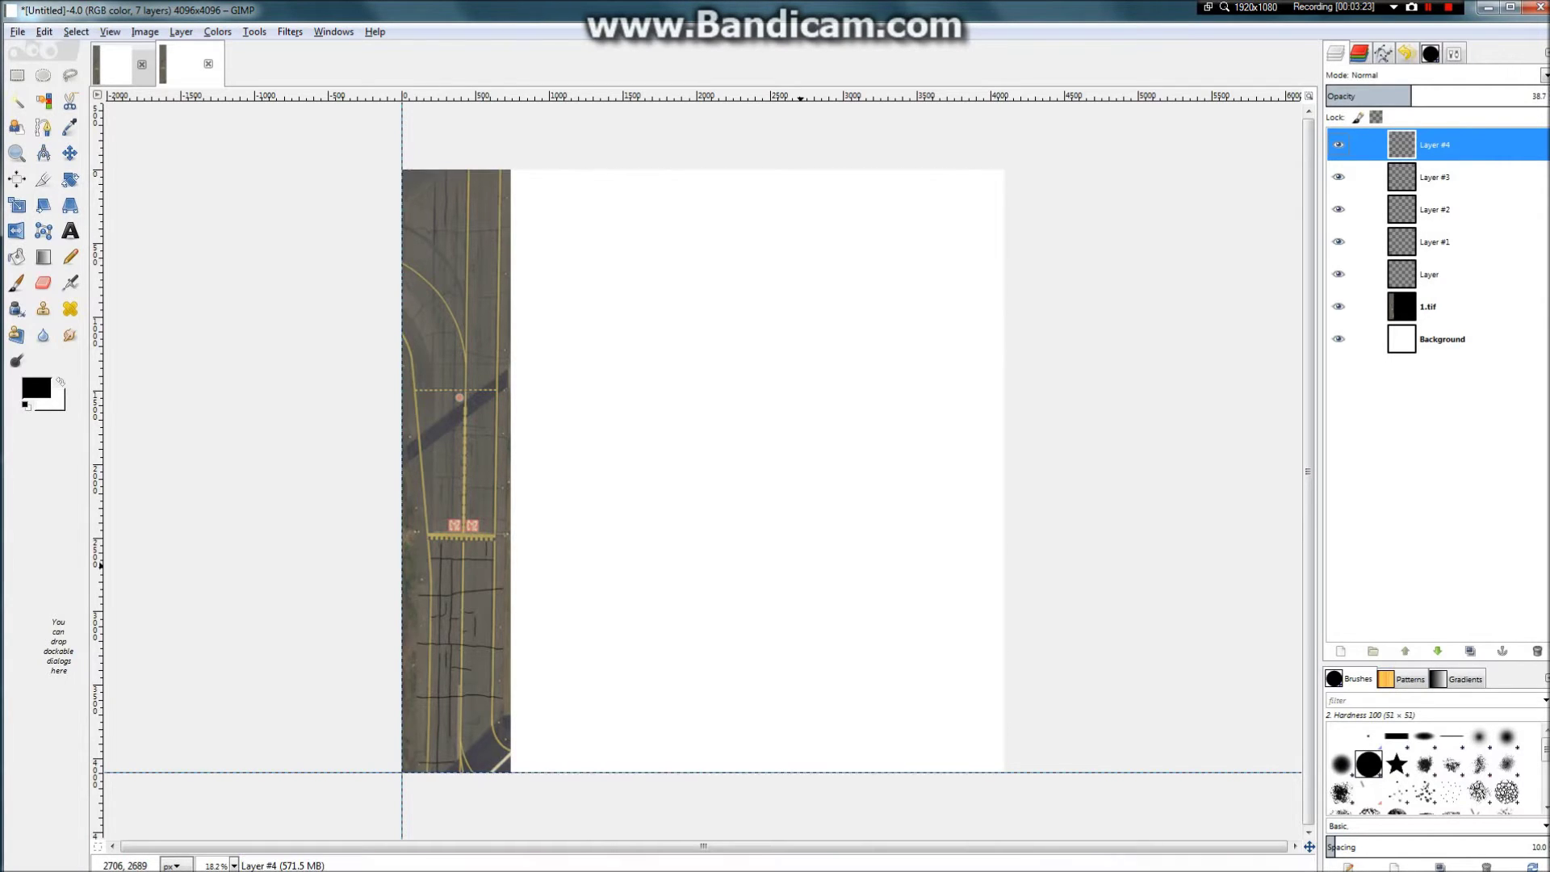
Step: Move the enlarged Layer #4 so most of its crack lines lie on the white area beside the taxiway strip, and check them up close
scroll(557, 489, down, 4)
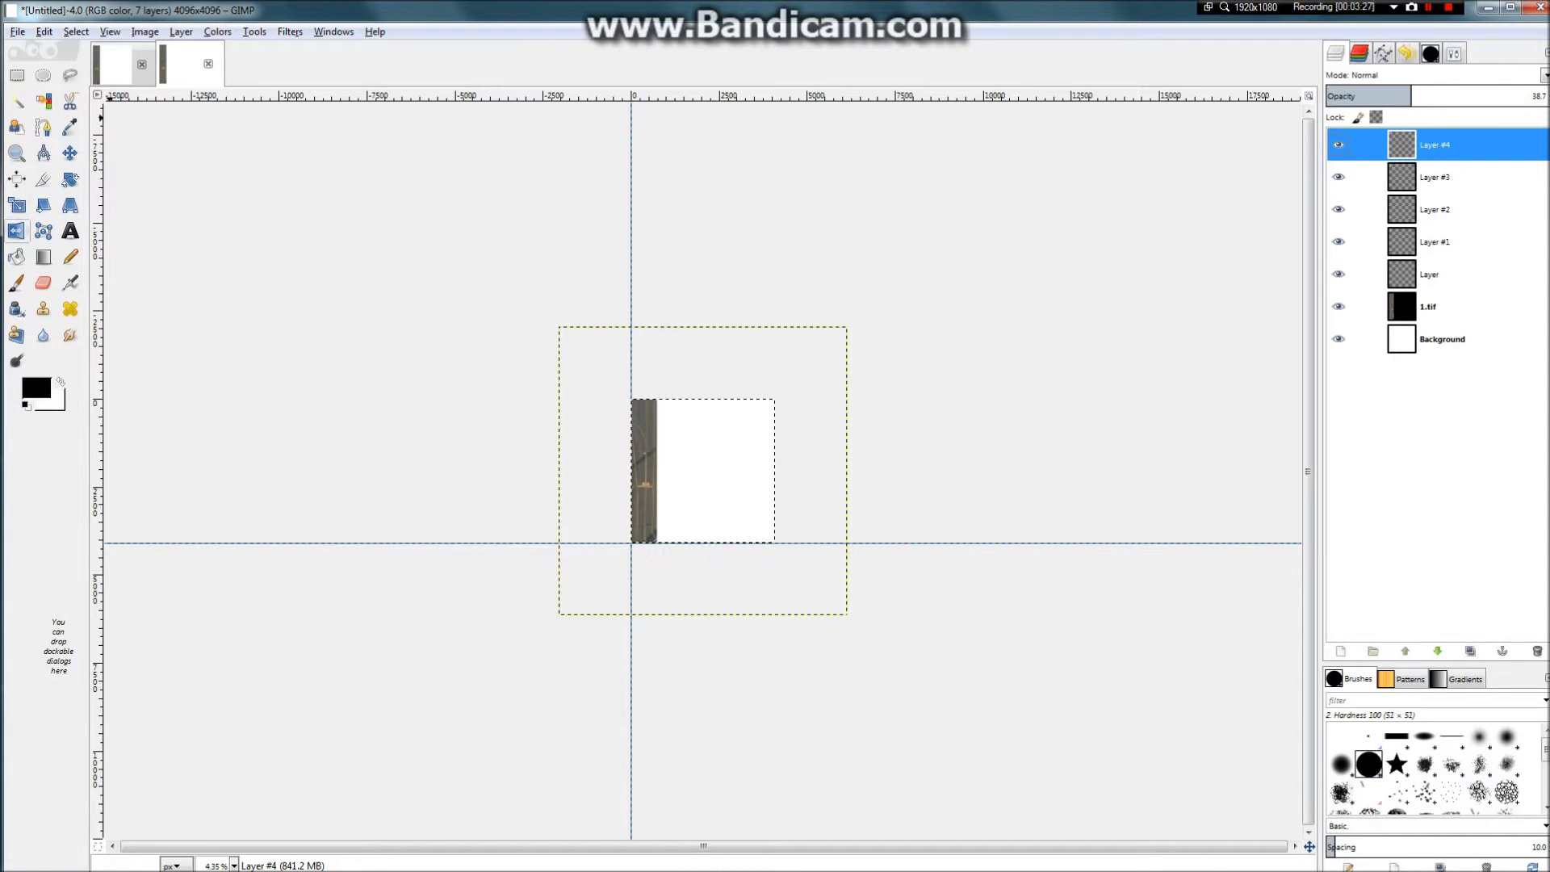
click(71, 154)
drag(647, 557, 733, 492)
scroll(731, 491, up, 8)
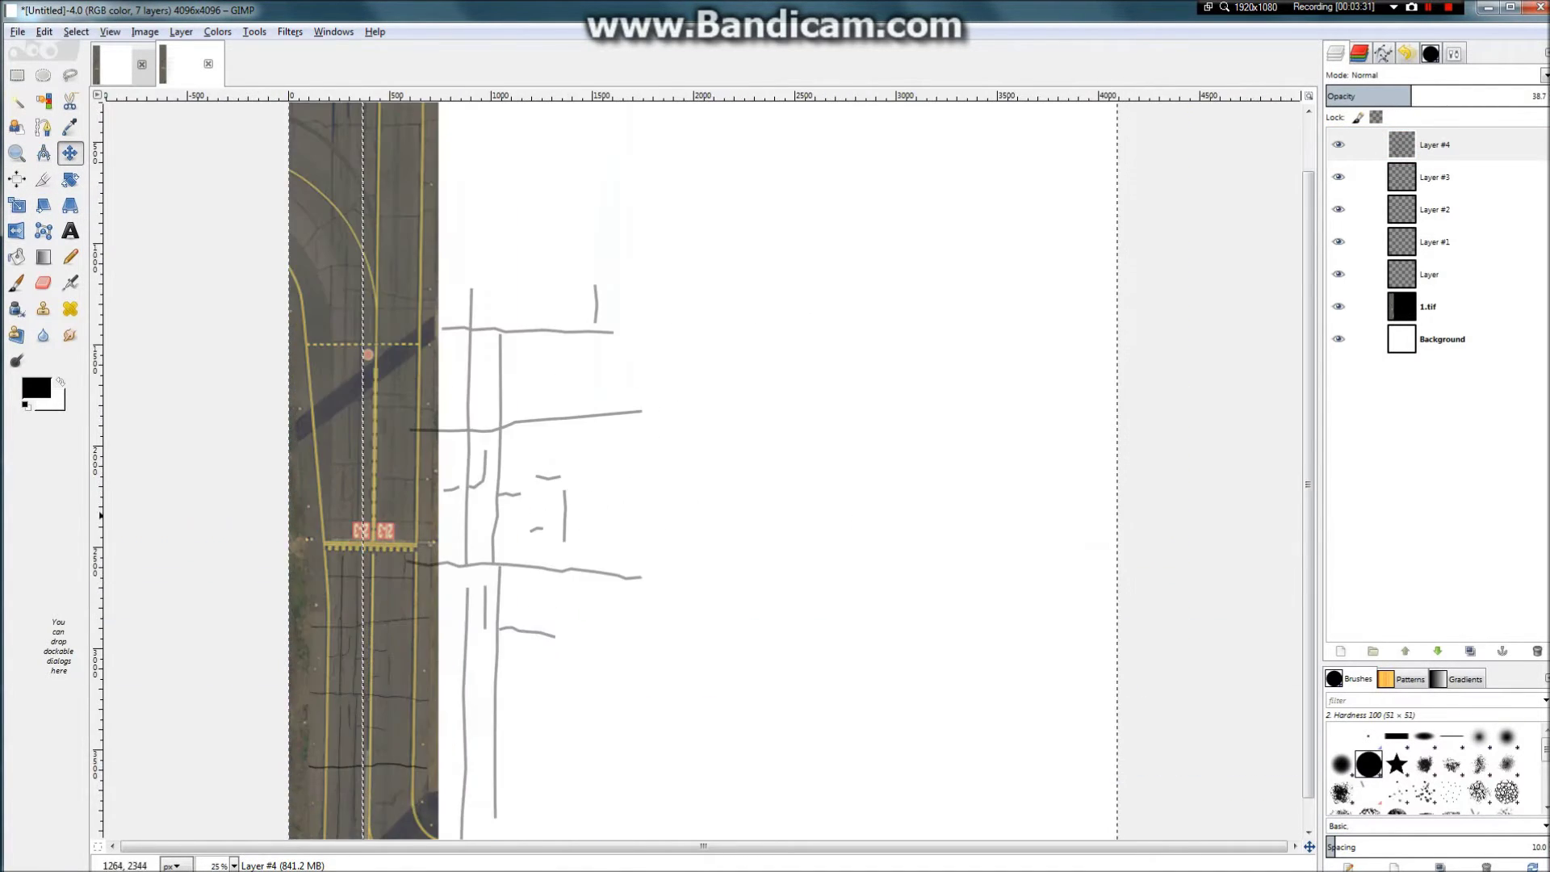
scroll(484, 657, up, 2)
scroll(620, 554, up, 5)
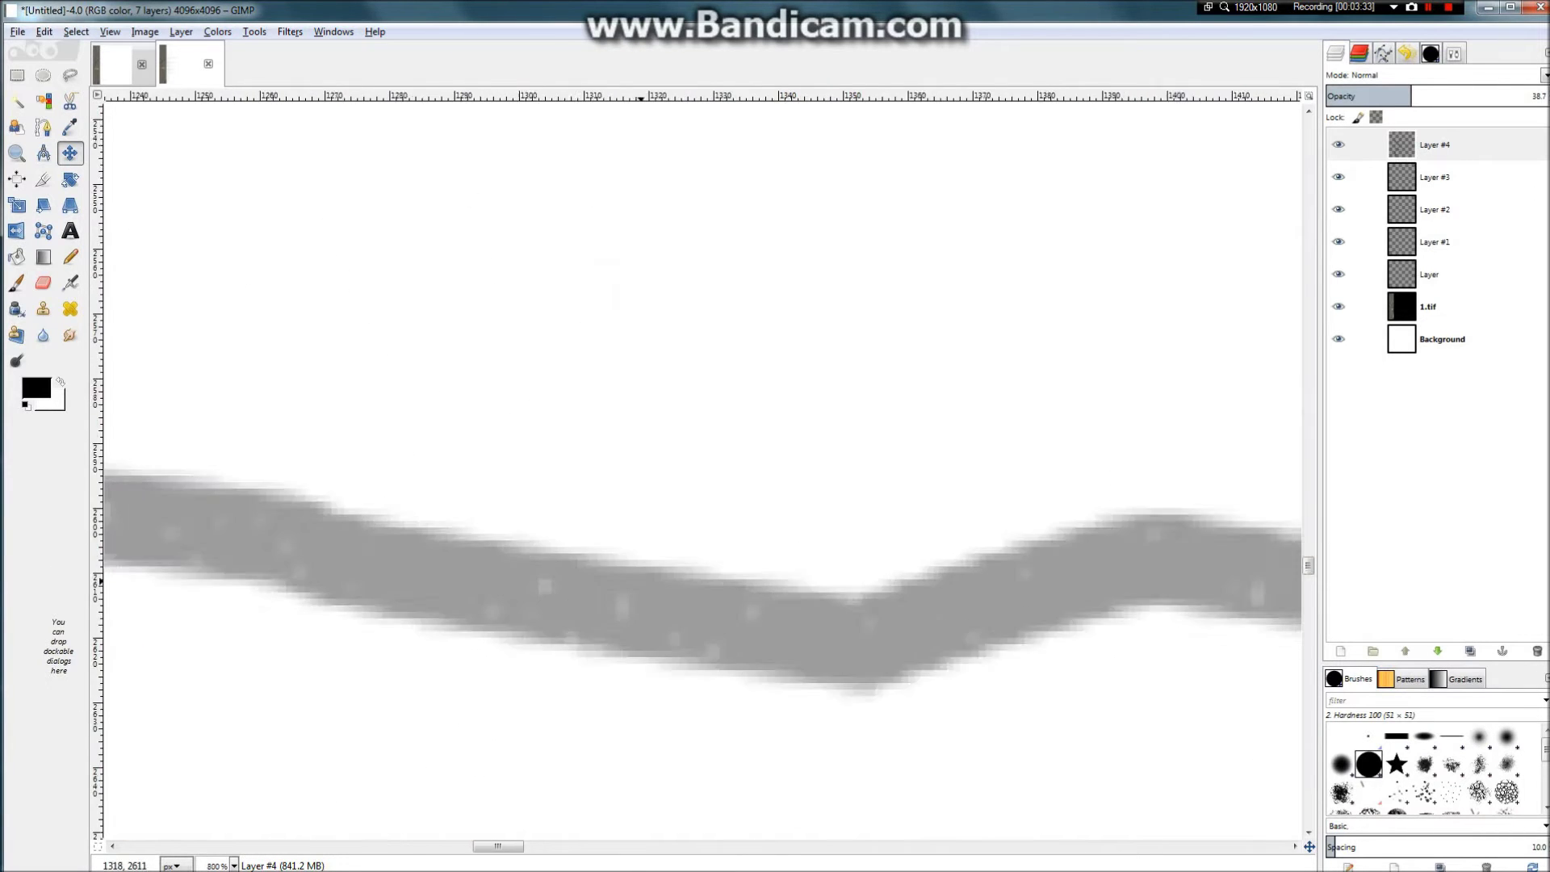
scroll(670, 598, down, 4)
scroll(683, 598, up, 3)
scroll(757, 621, down, 4)
Step: Shift Layer #4 further right until all its crack lines are clear of the taxiway strip
drag(759, 621, 886, 627)
scroll(741, 575, down, 3)
scroll(740, 575, down, 3)
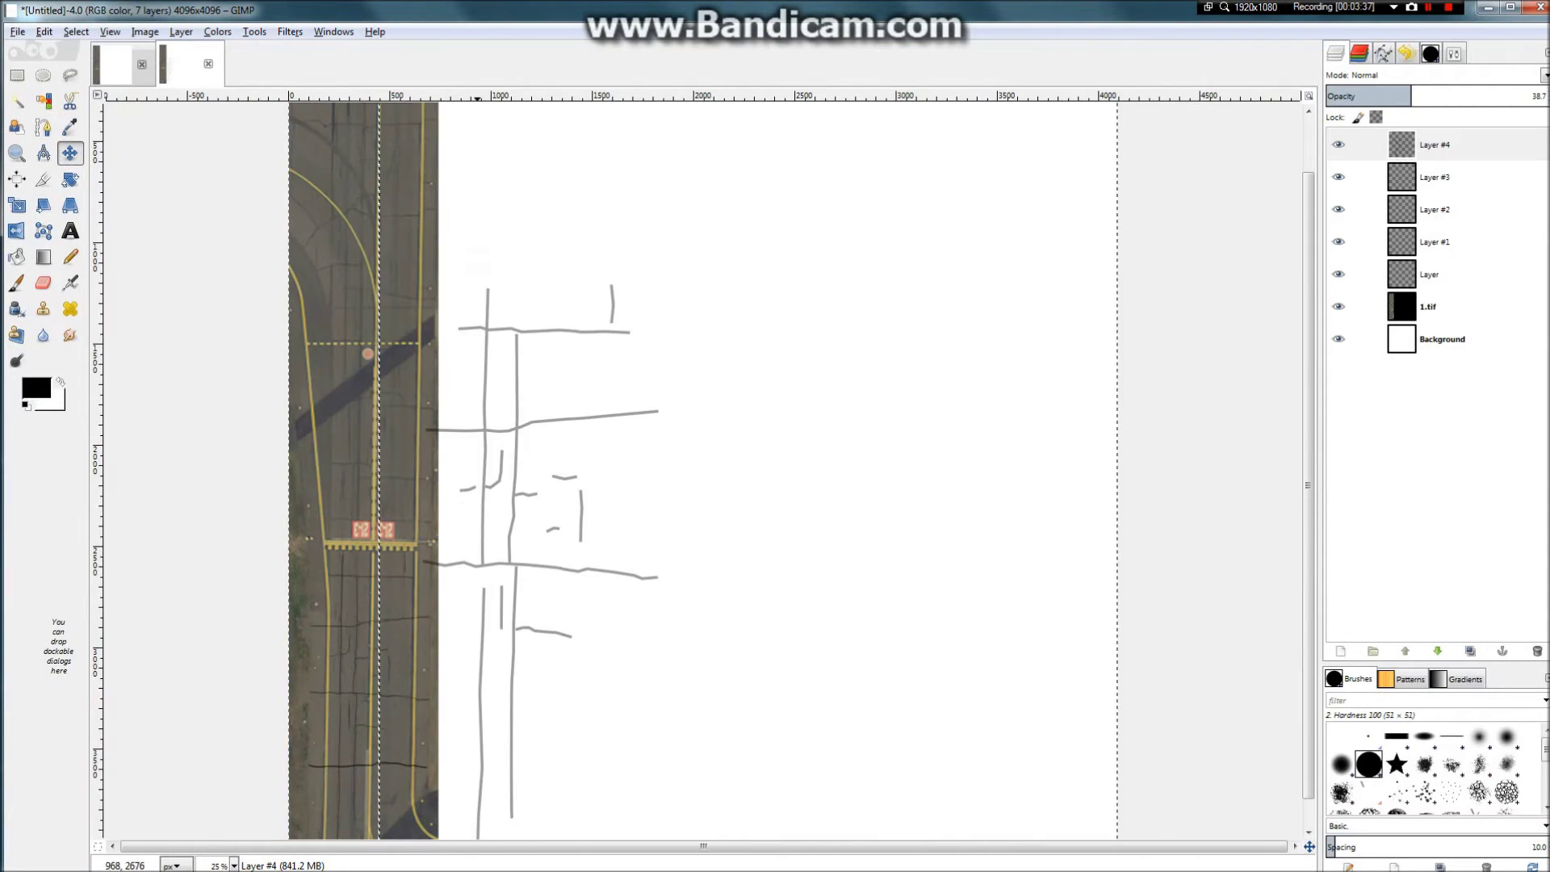
scroll(502, 563, up, 1)
drag(514, 571, 578, 578)
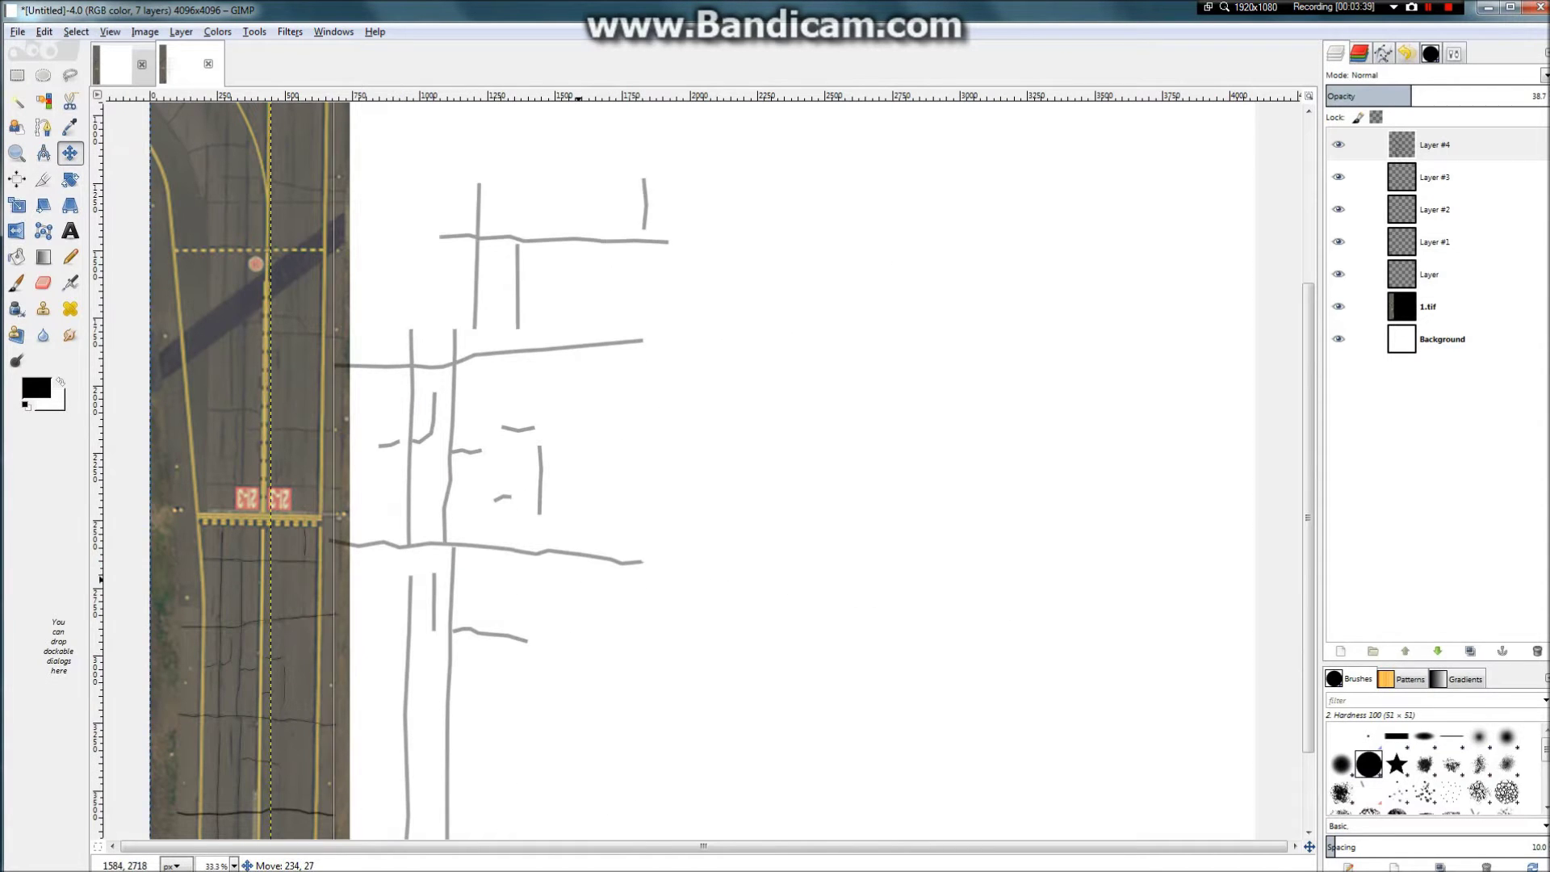
scroll(637, 503, down, 2)
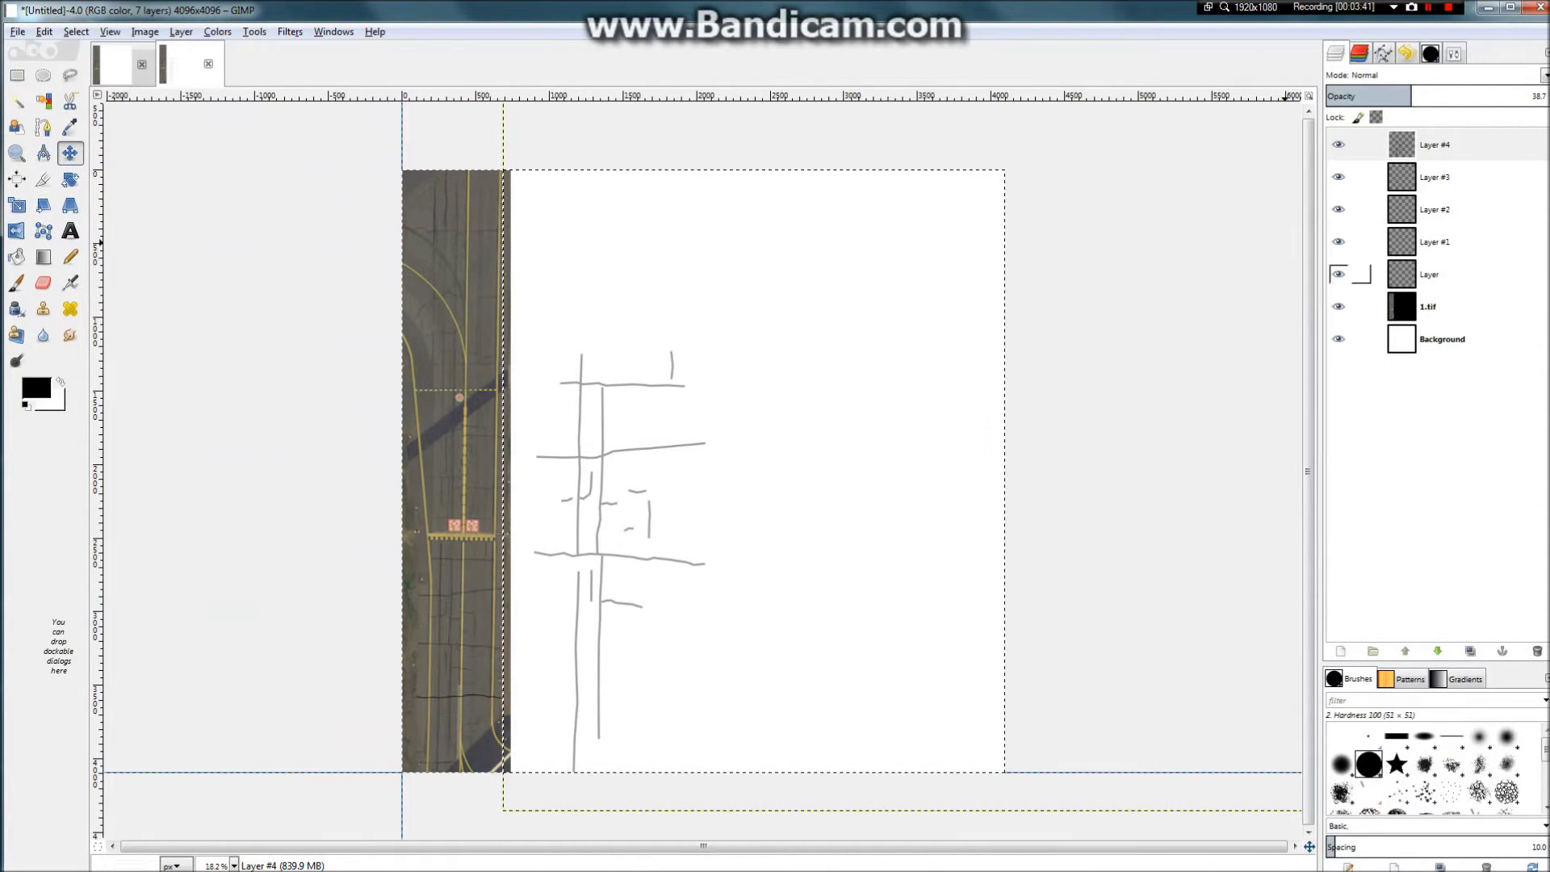
Step: Fit Layer #4's boundary to the image size
right_click(1363, 145)
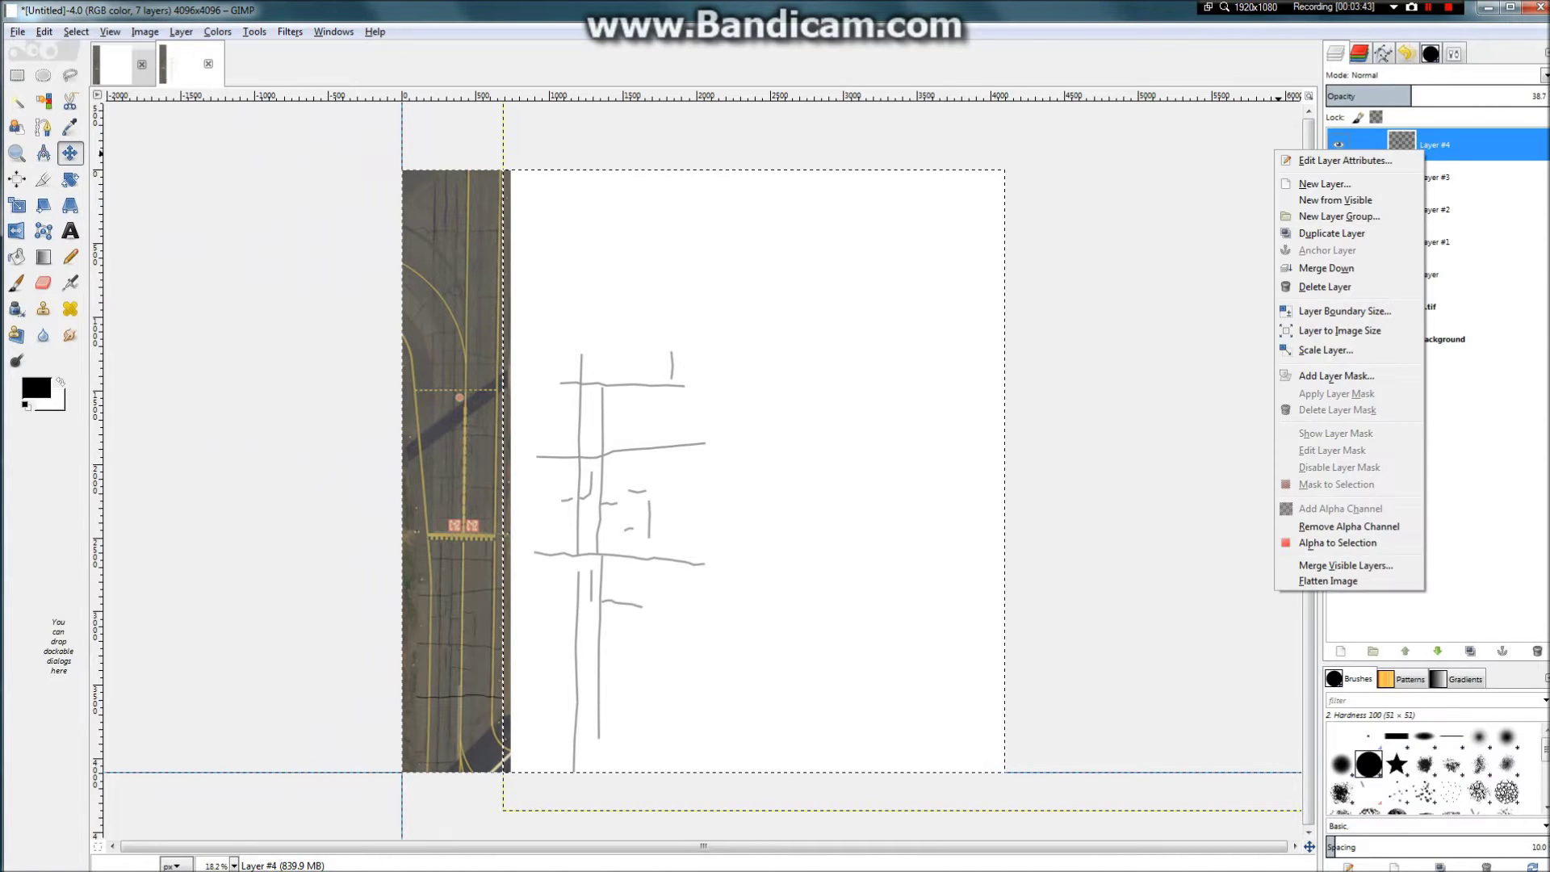
click(1341, 330)
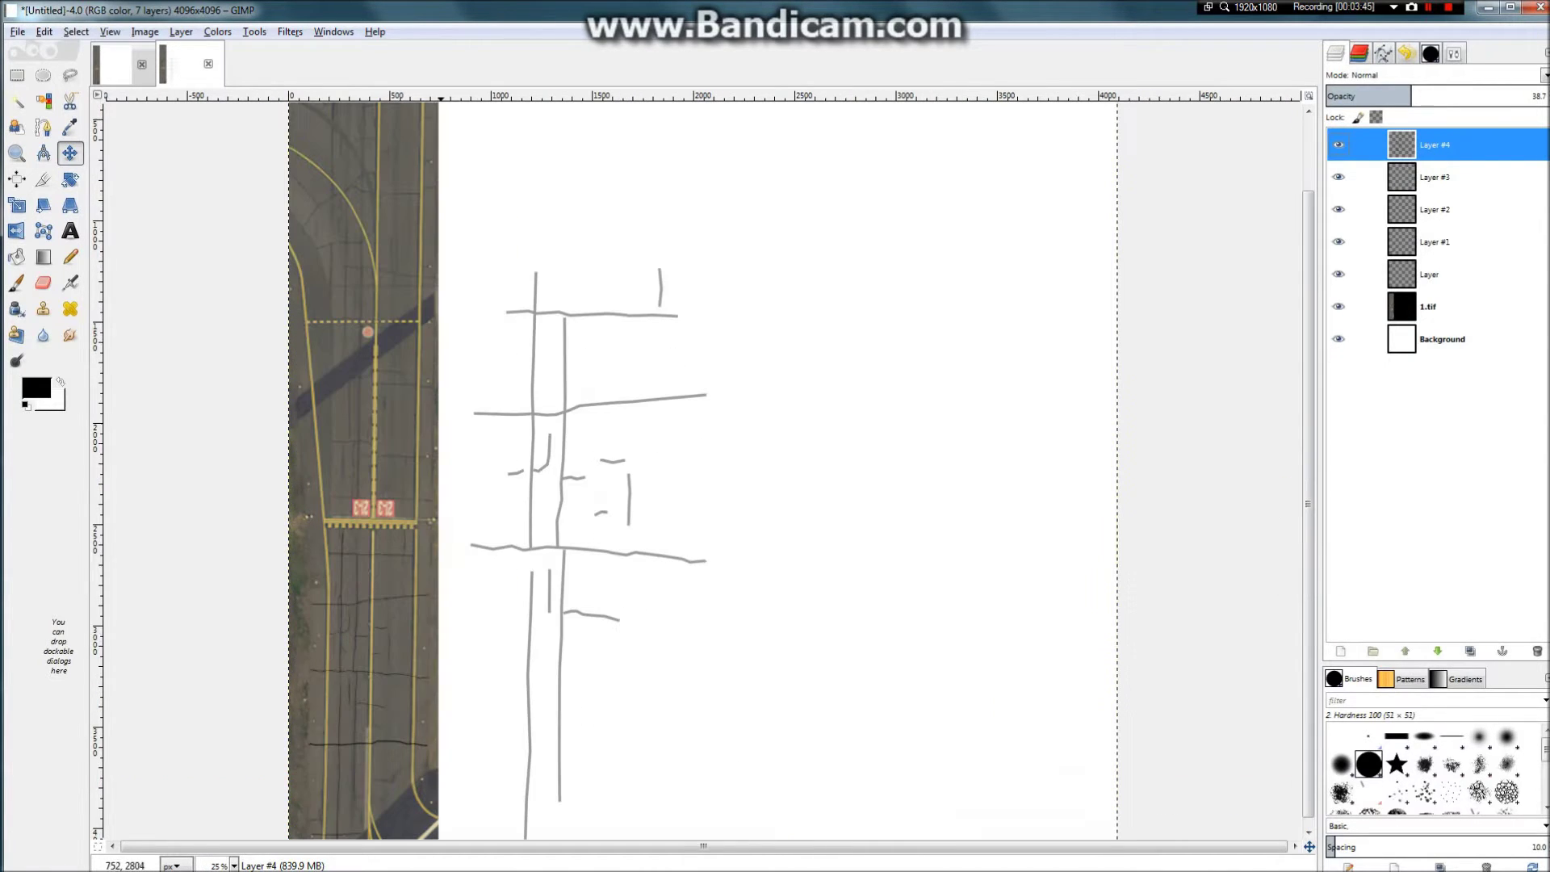
key(plus)
key(plus)
key(plus)
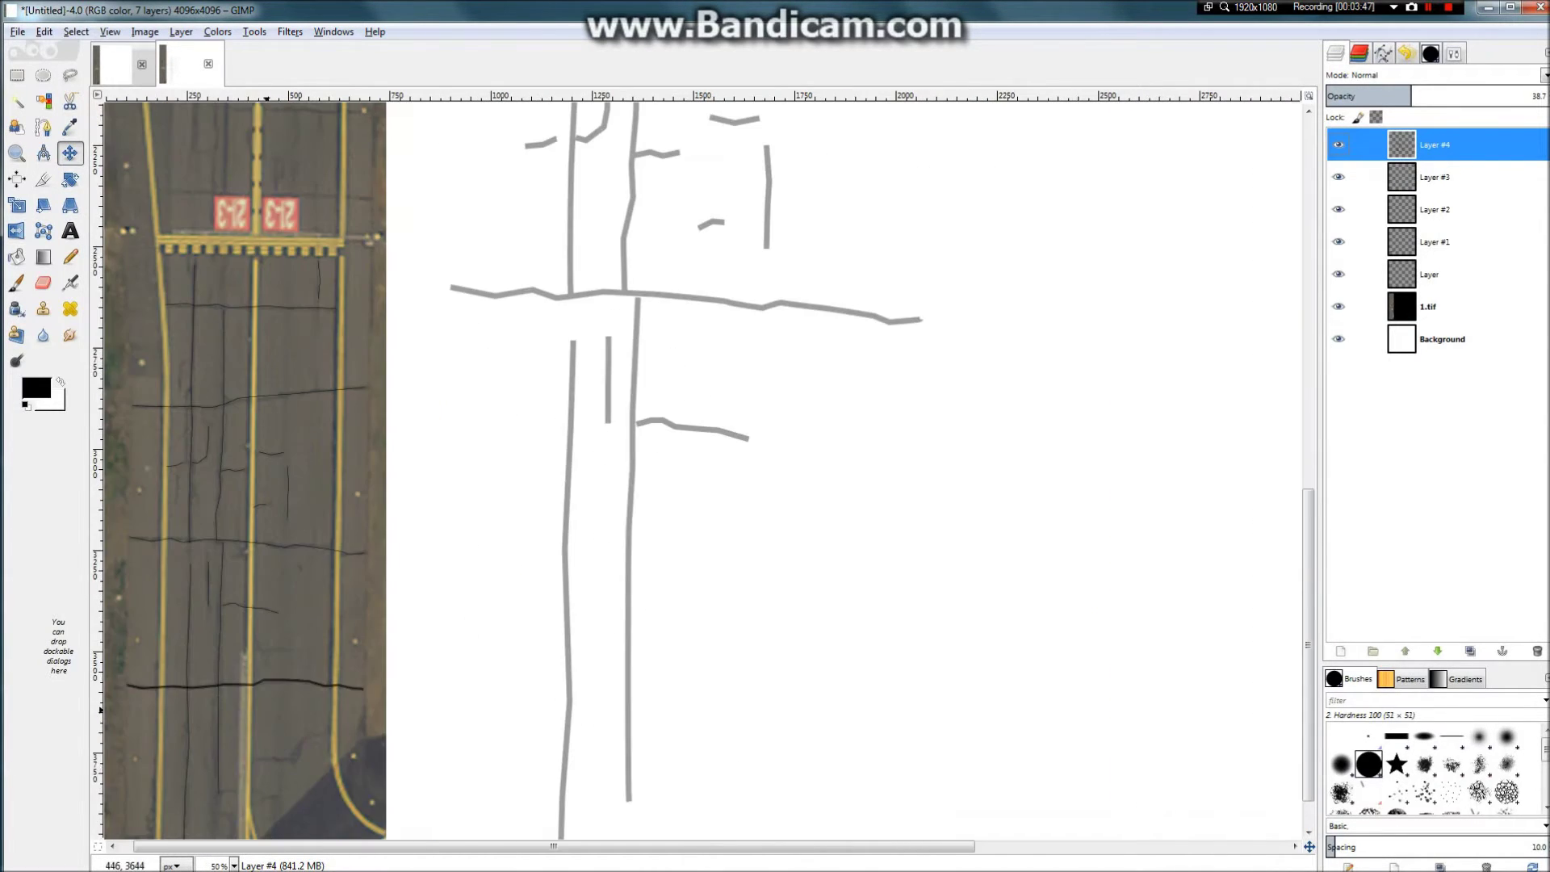
Step: Raise Layer #4's opacity to 86.5 and check the darkened crack lines up close
scroll(267, 710, up, 3)
scroll(279, 585, down, 5)
scroll(602, 258, up, 3)
right_click(556, 245)
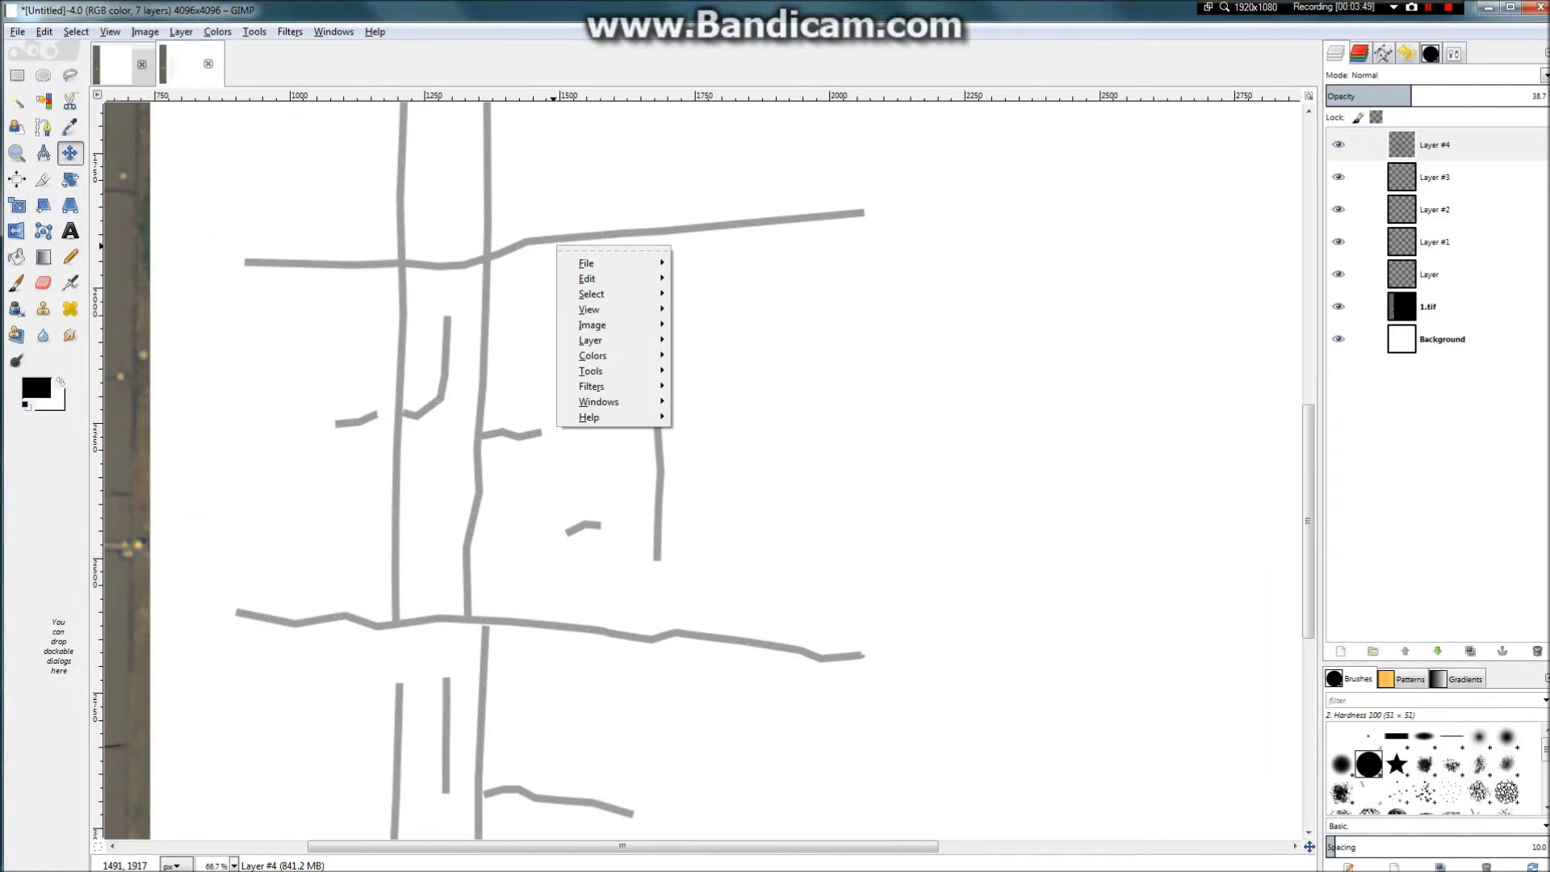
key(Escape)
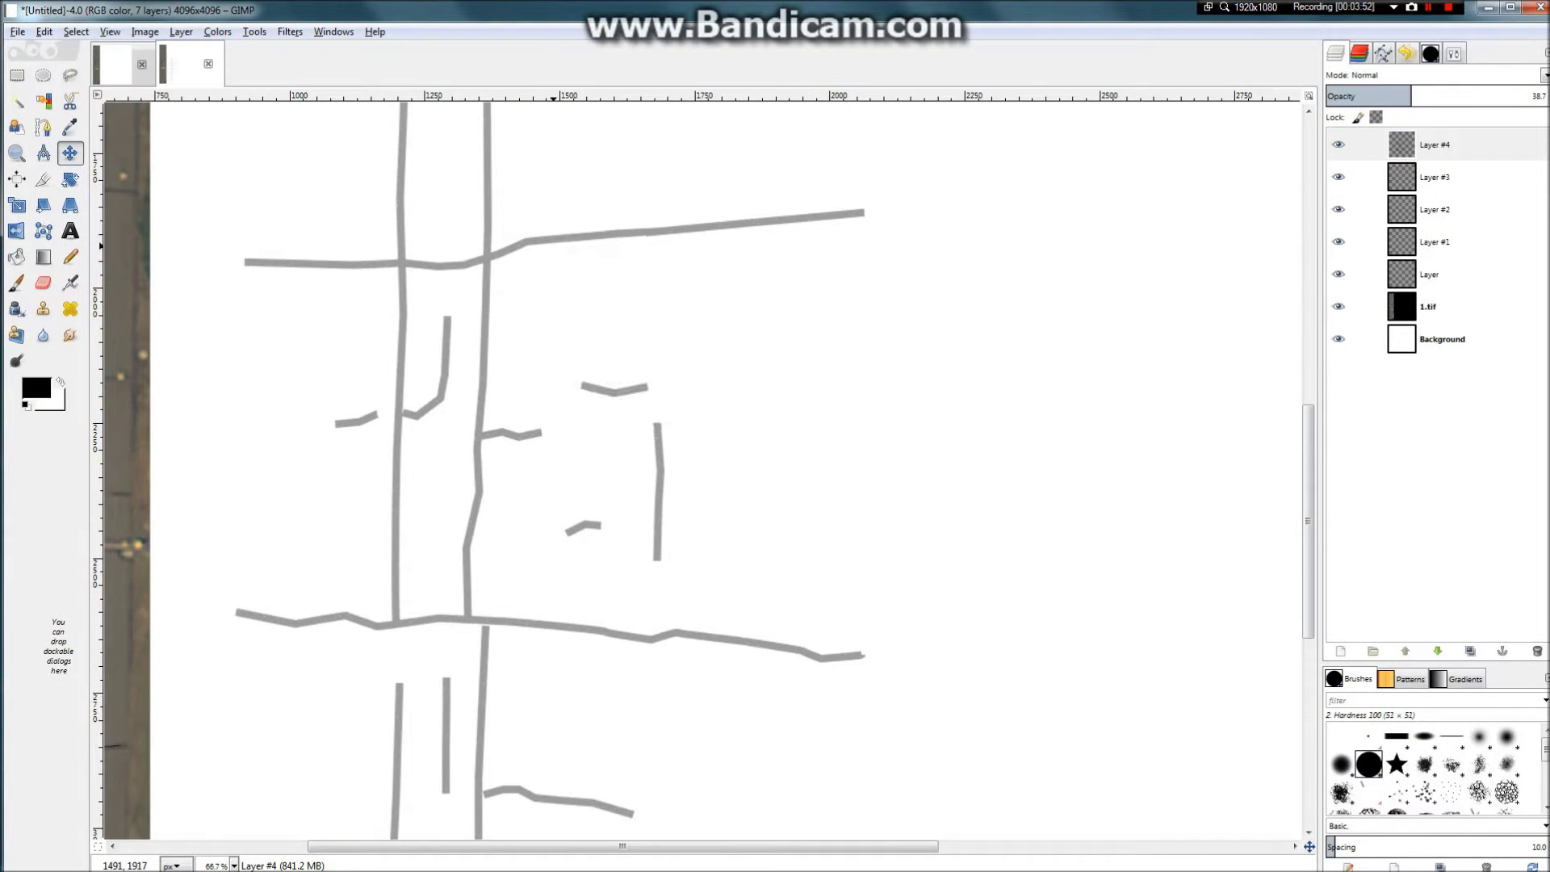
double_click(1539, 96)
drag(1415, 92, 1518, 92)
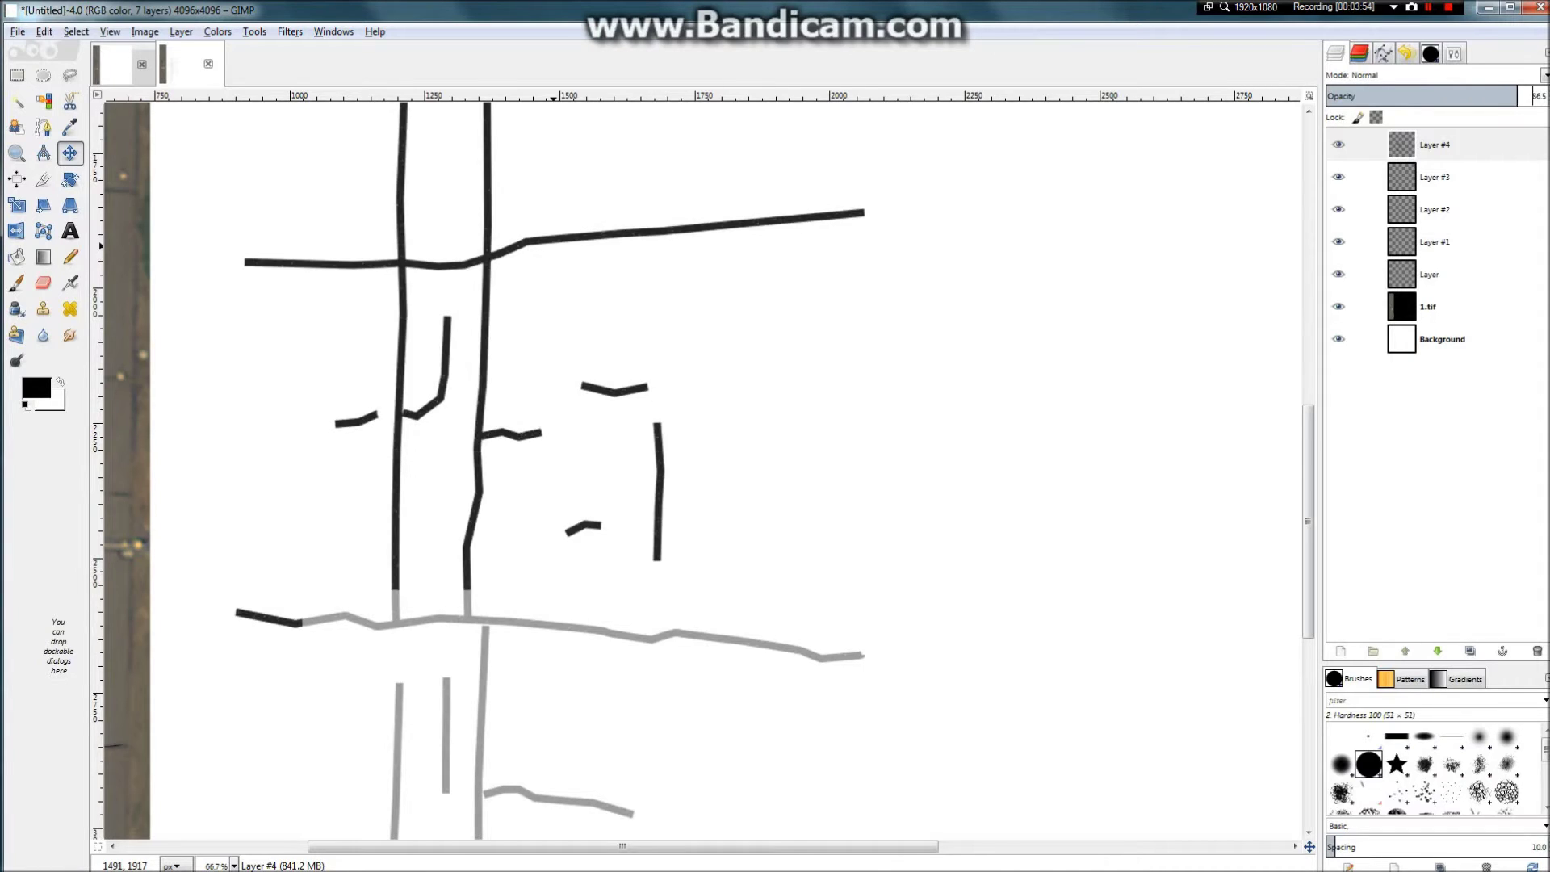
scroll(612, 554, up, 3)
key(plus)
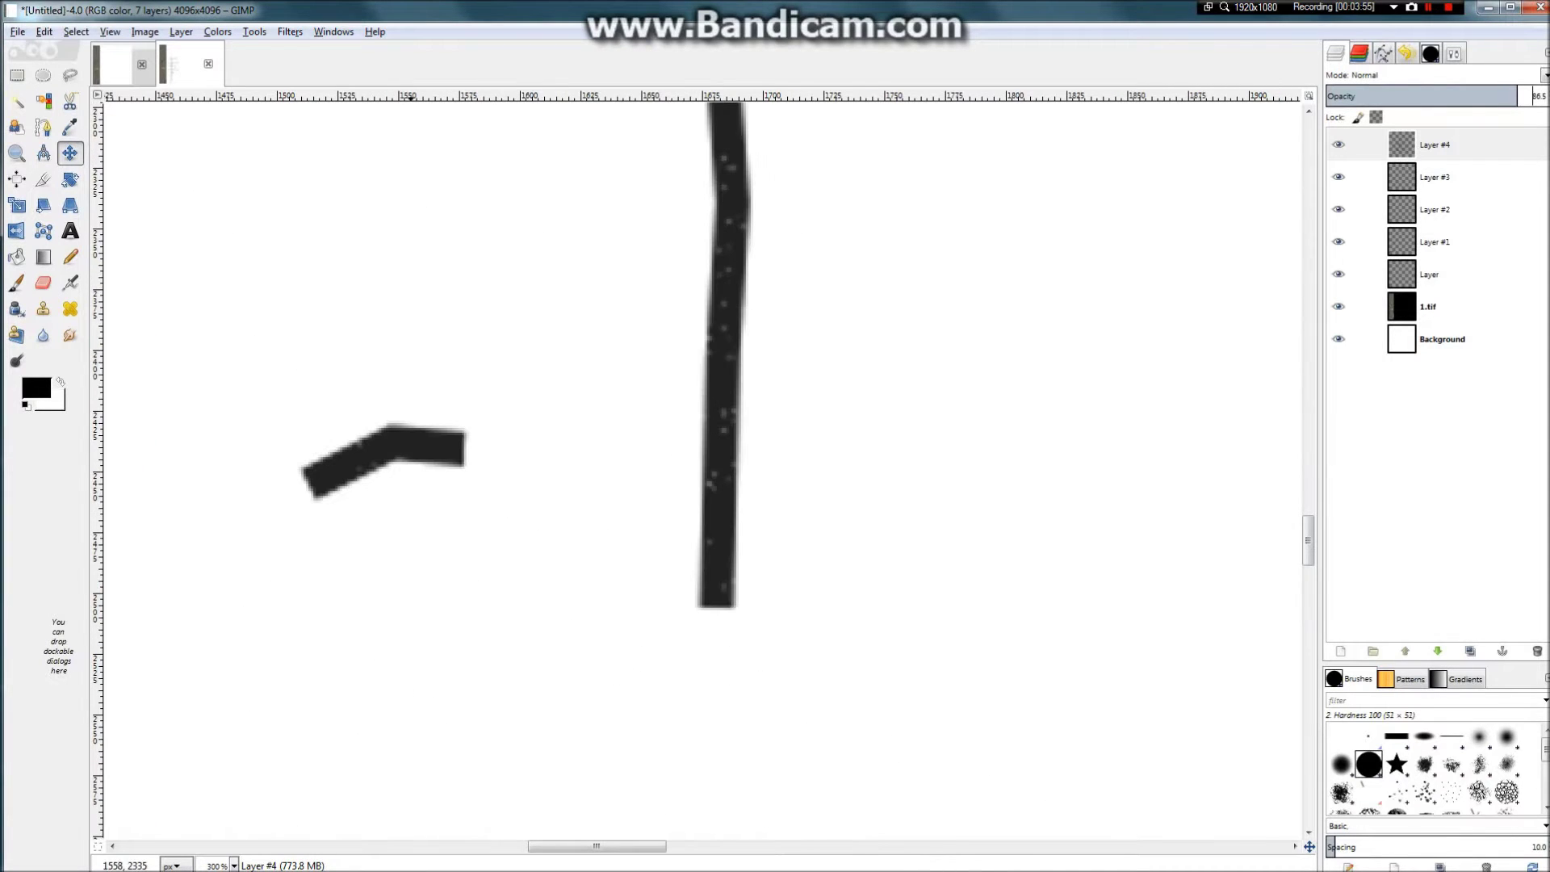
Step: Apply the Convolution Matrix filter to Layer #4 with a centre value of 1, all other cells 0 and divisor 1
key(alt+r)
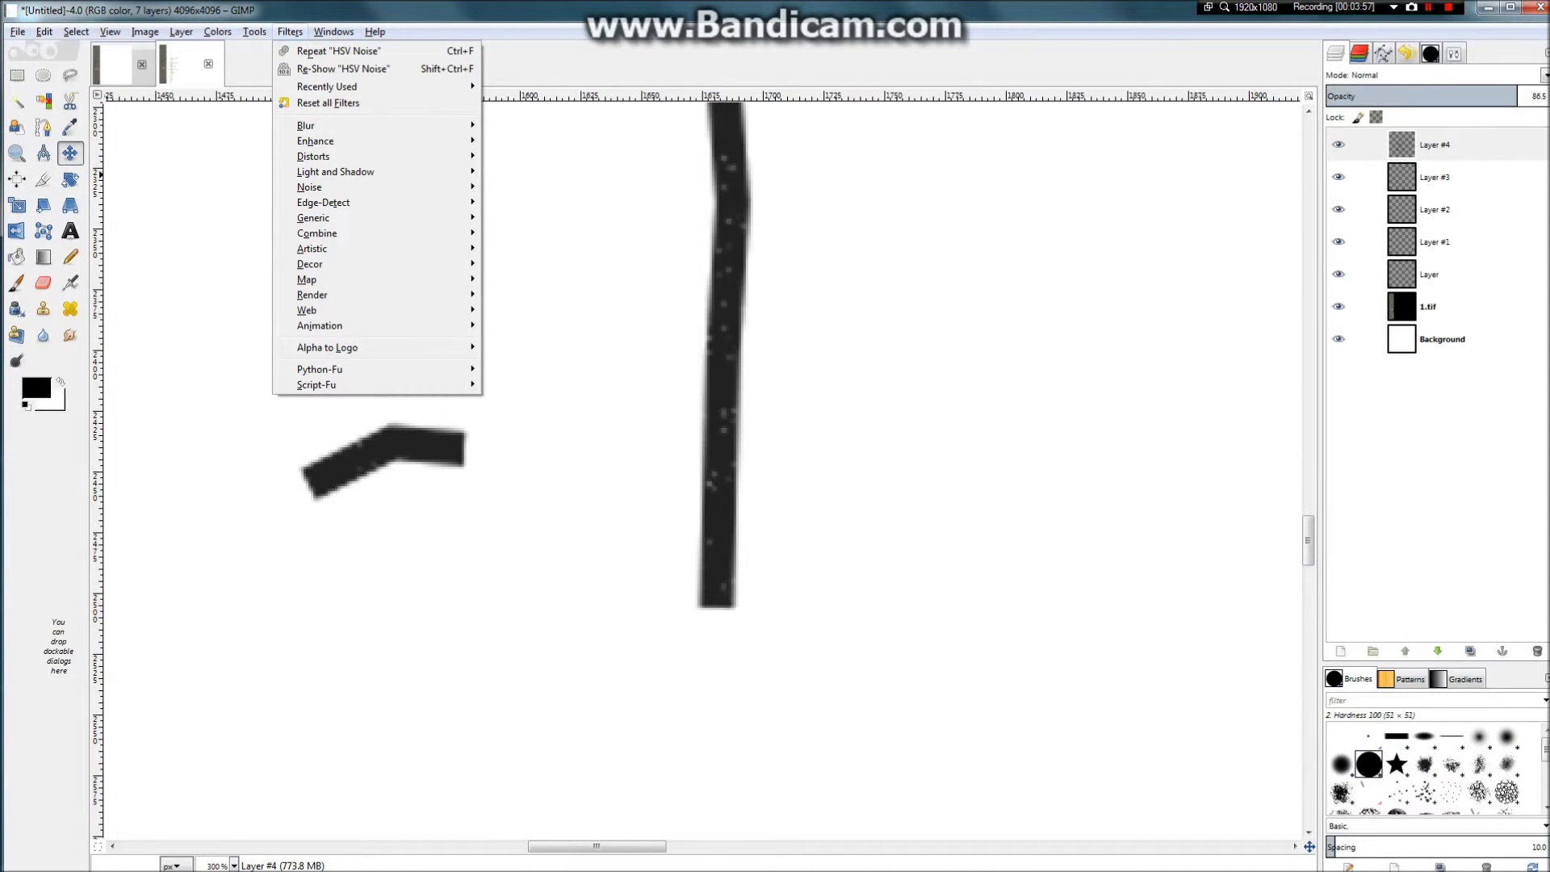
key(Down)
key(Down)
key(Down)
key(Down)
key(Down)
key(Down)
key(Down)
key(Down)
key(Down)
key(Down)
key(Down)
key(Down)
key(Up)
key(Right)
key(Return)
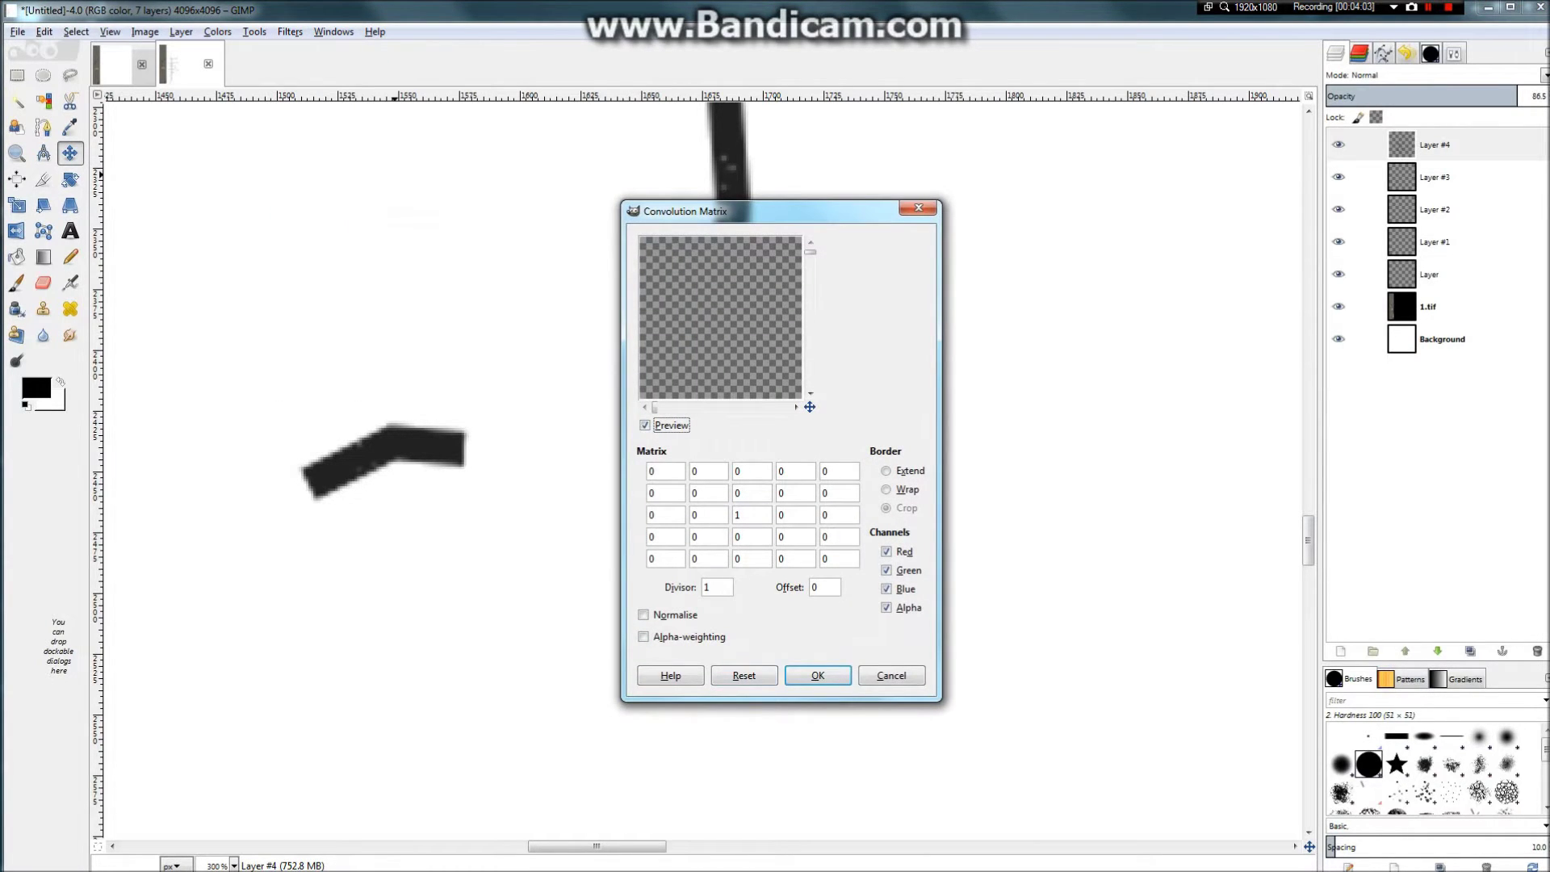
key(Return)
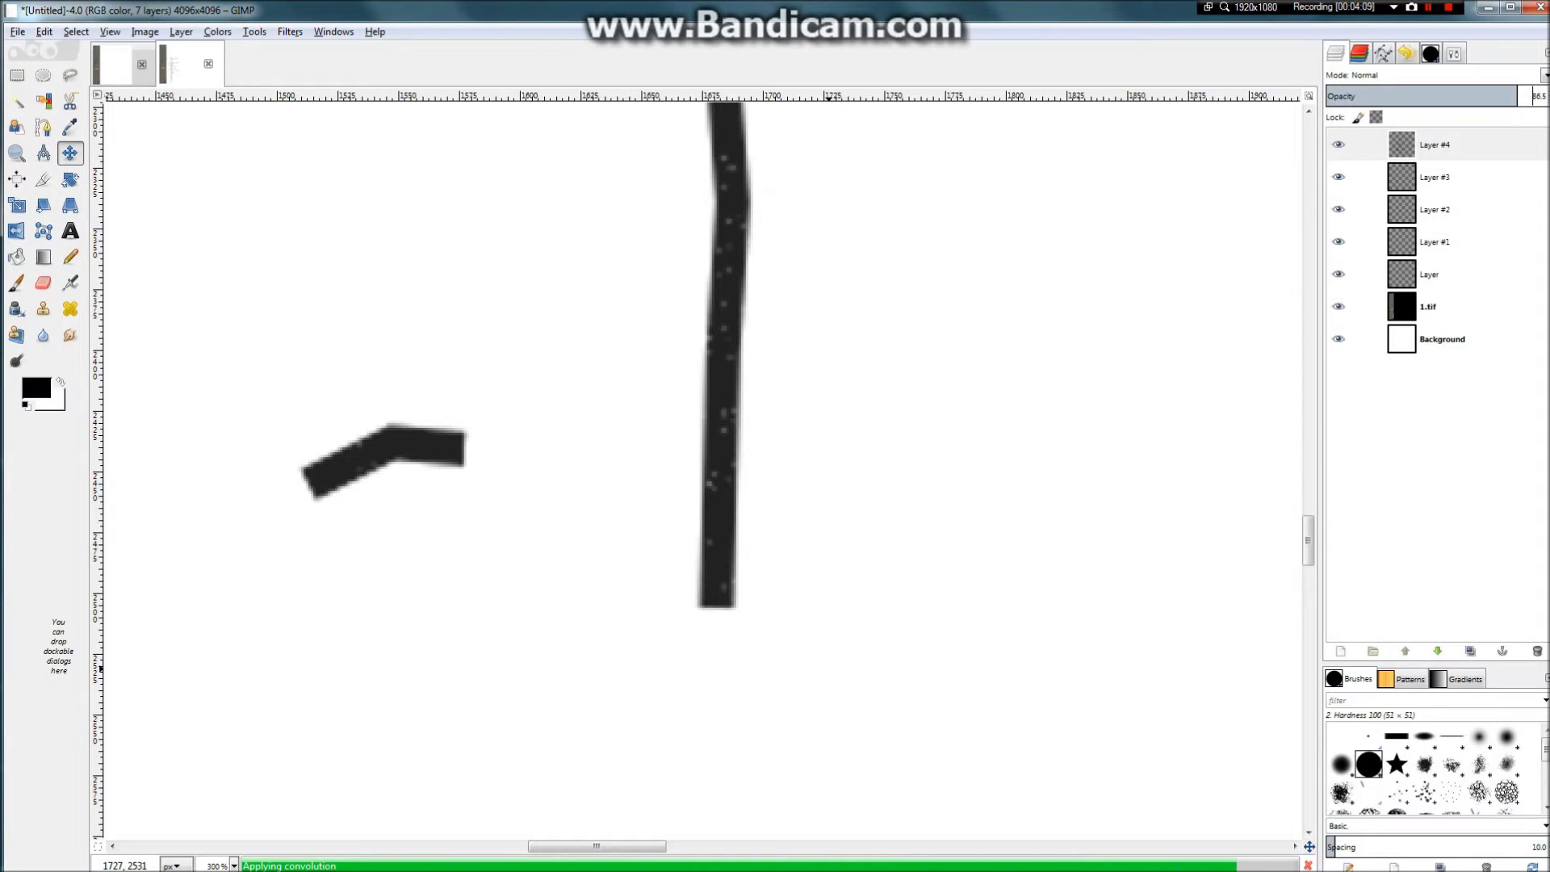
Step: Apply the Oilify filter to Layer #4 with a mask size of 17 and an exponent of 12
click(290, 32)
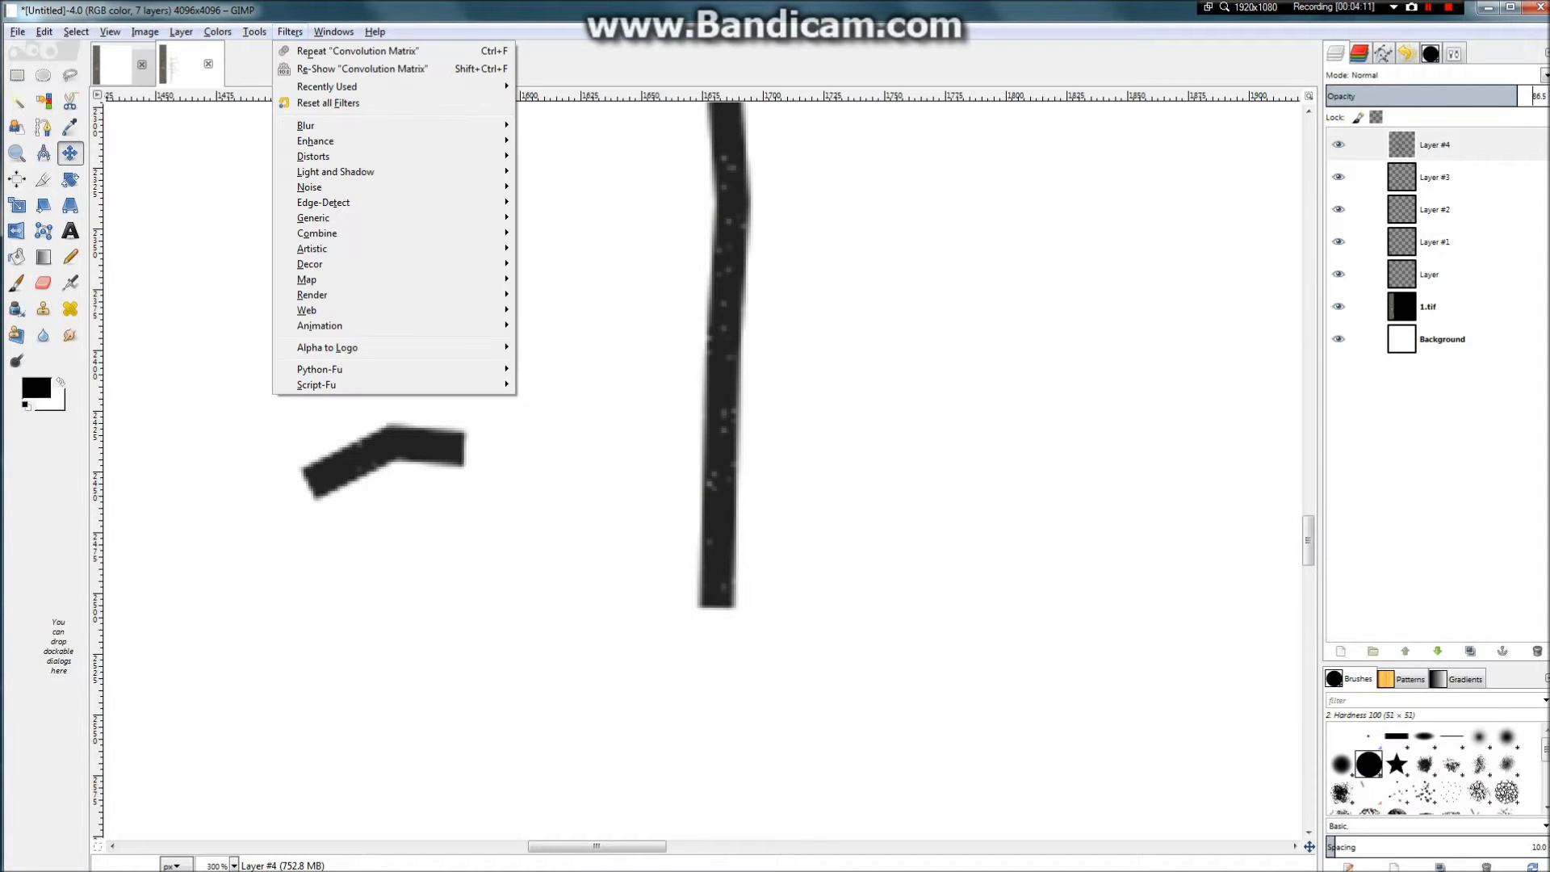
mouse_move(323, 249)
mouse_move(323, 218)
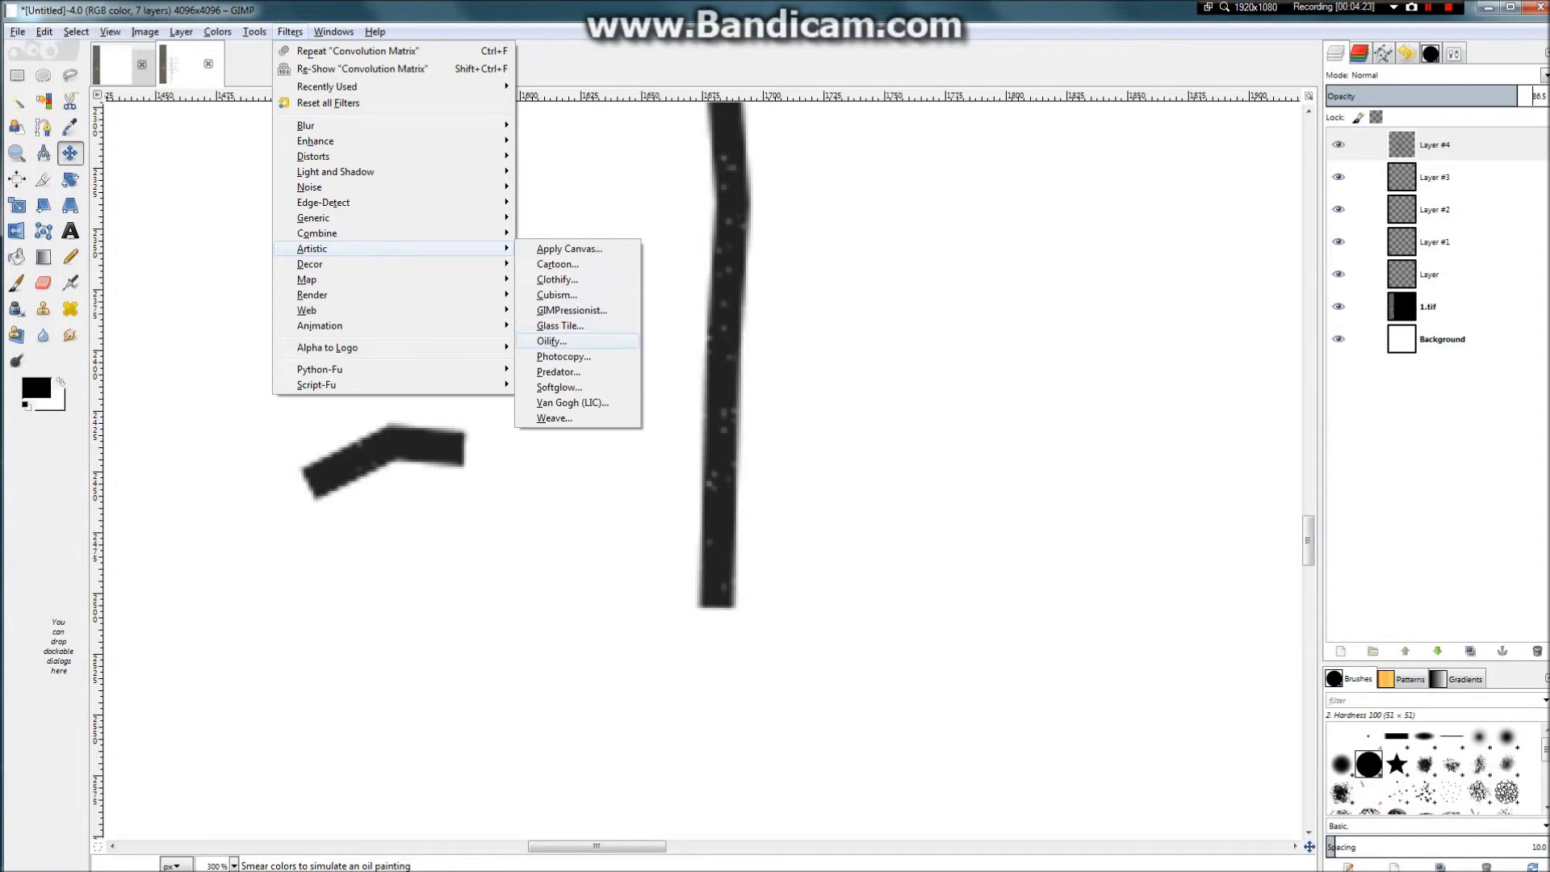
click(551, 340)
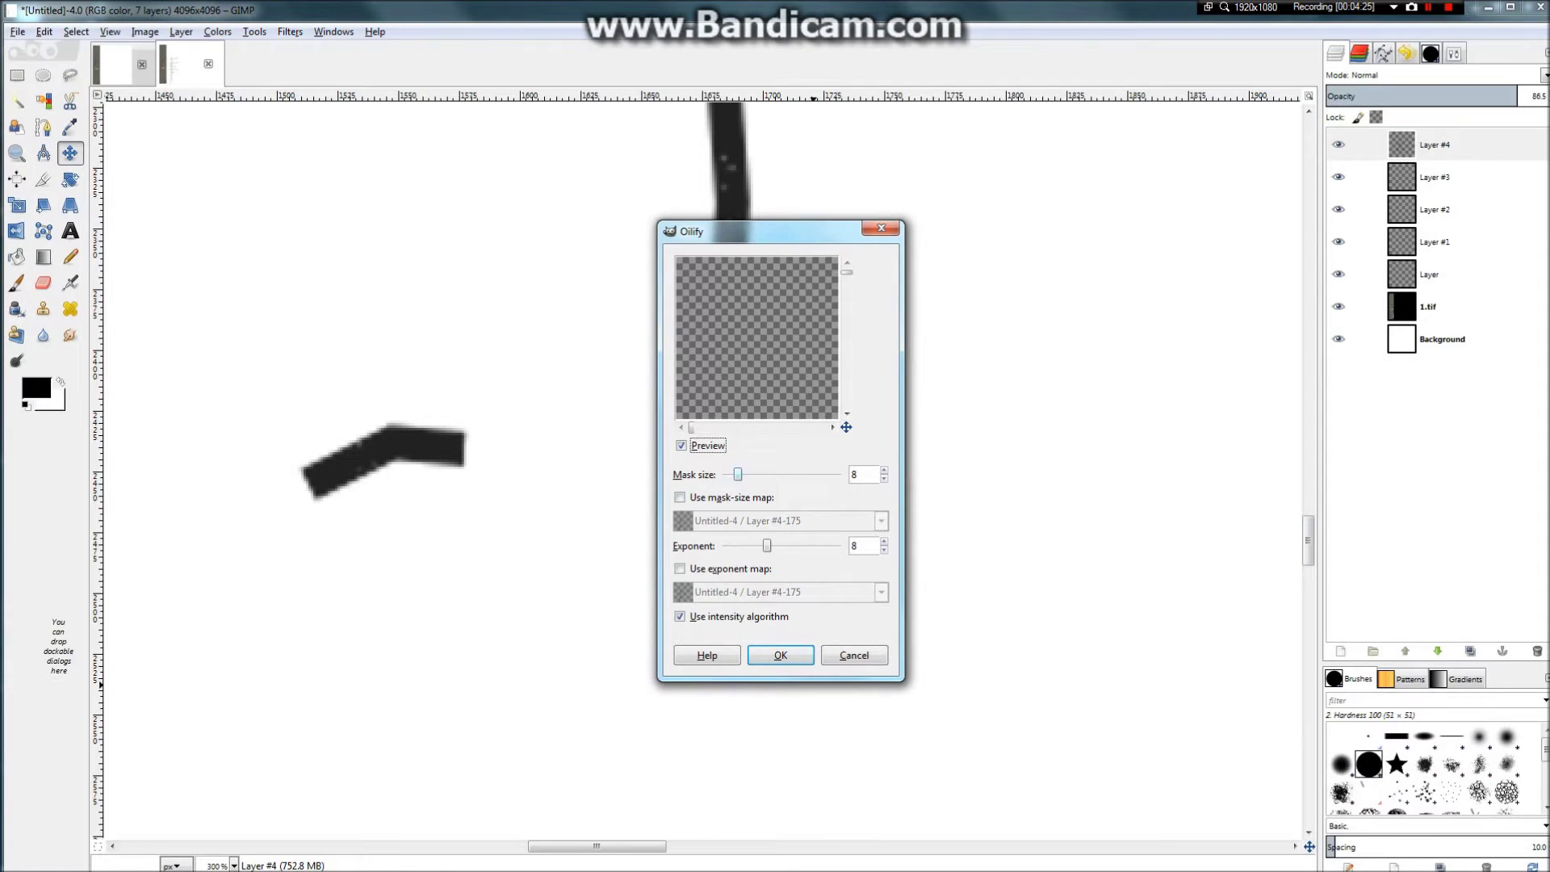
drag(739, 475, 761, 475)
drag(767, 547, 790, 546)
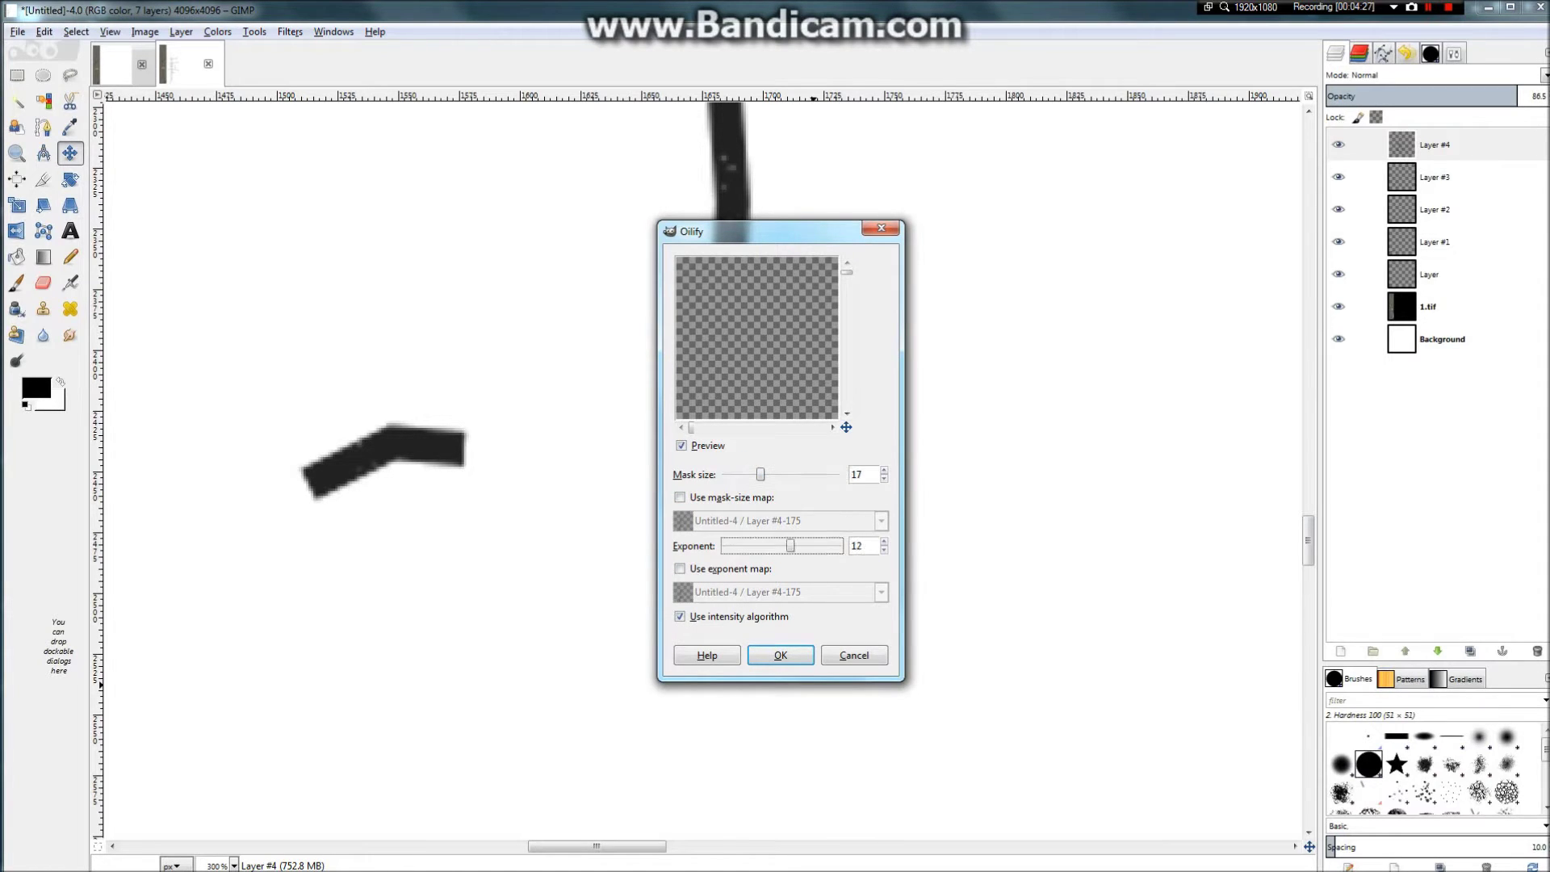
click(780, 655)
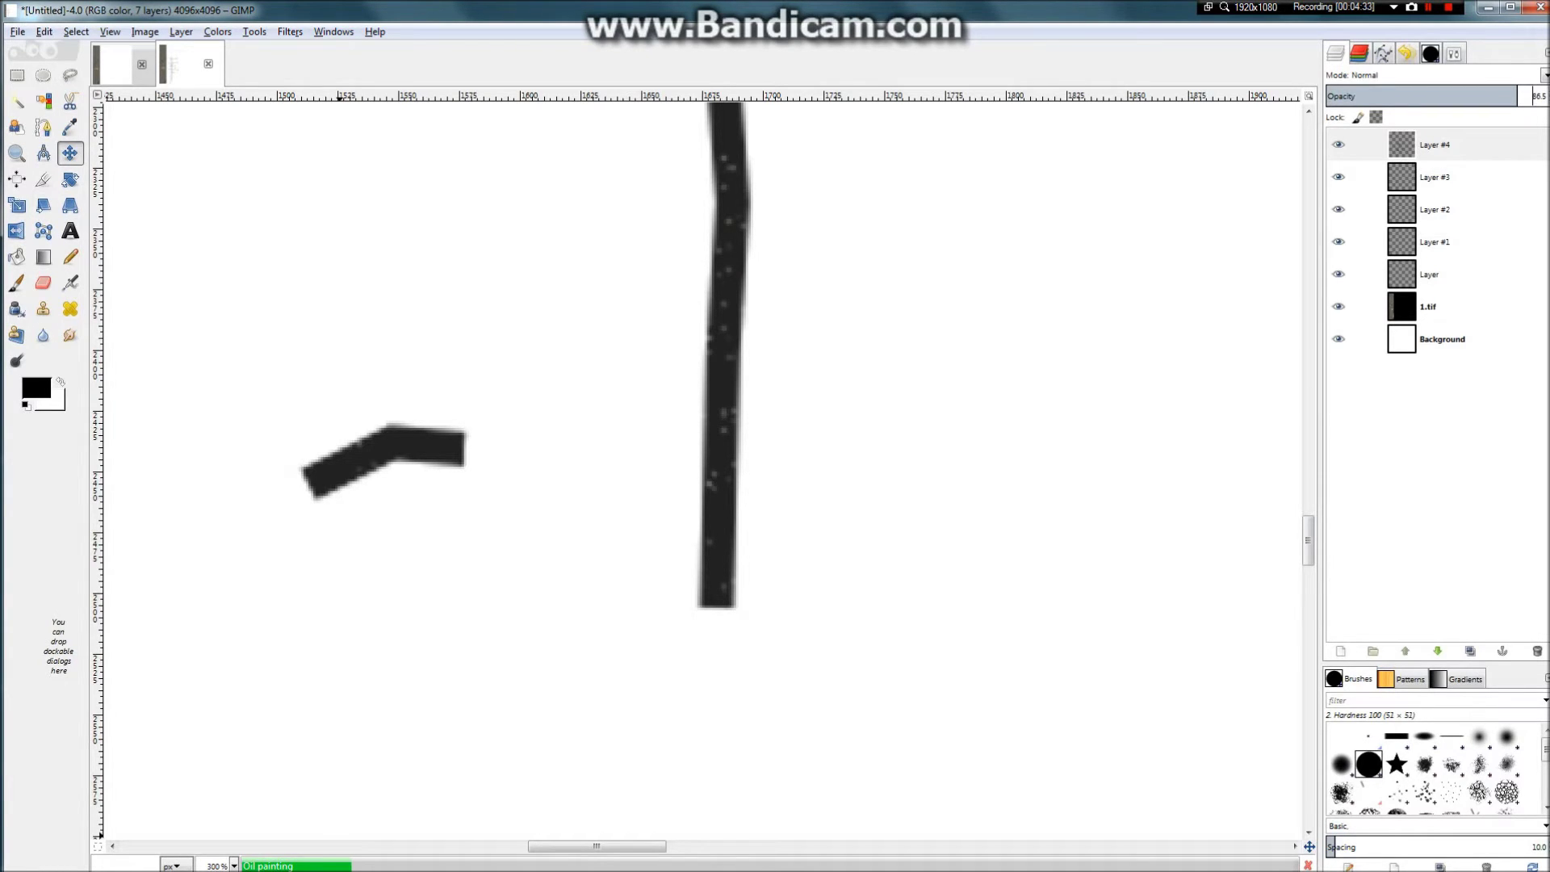
mouse_move(269, 14)
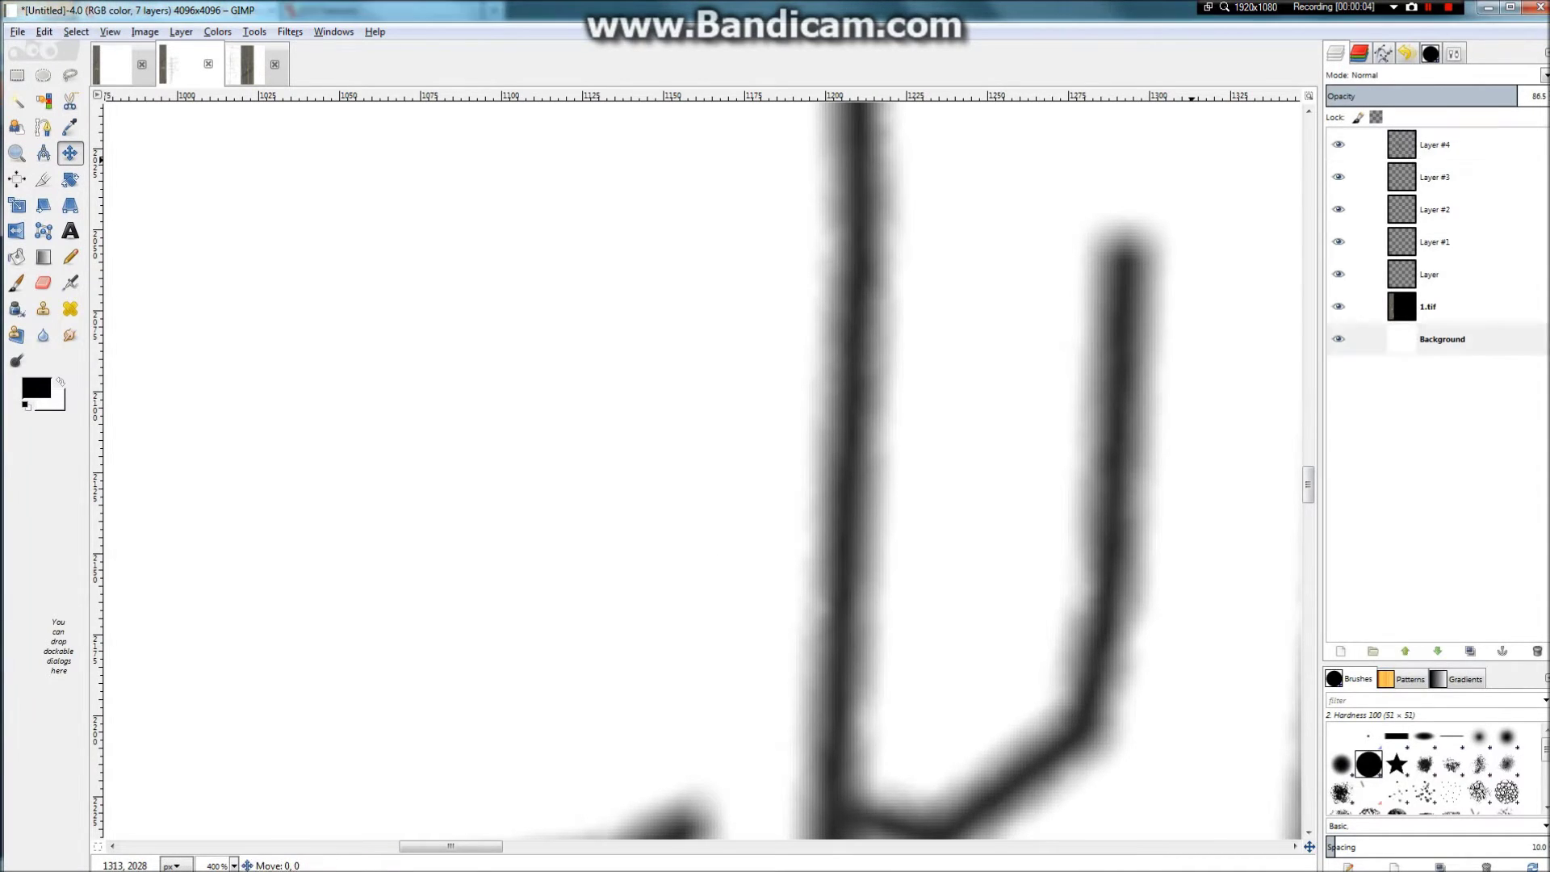
Step: Examine the blurred crack lines from the full strip down to pixel level, comparing Layer #4 with Layer #3
scroll(1190, 165, down, 2)
scroll(630, 300, down, 5)
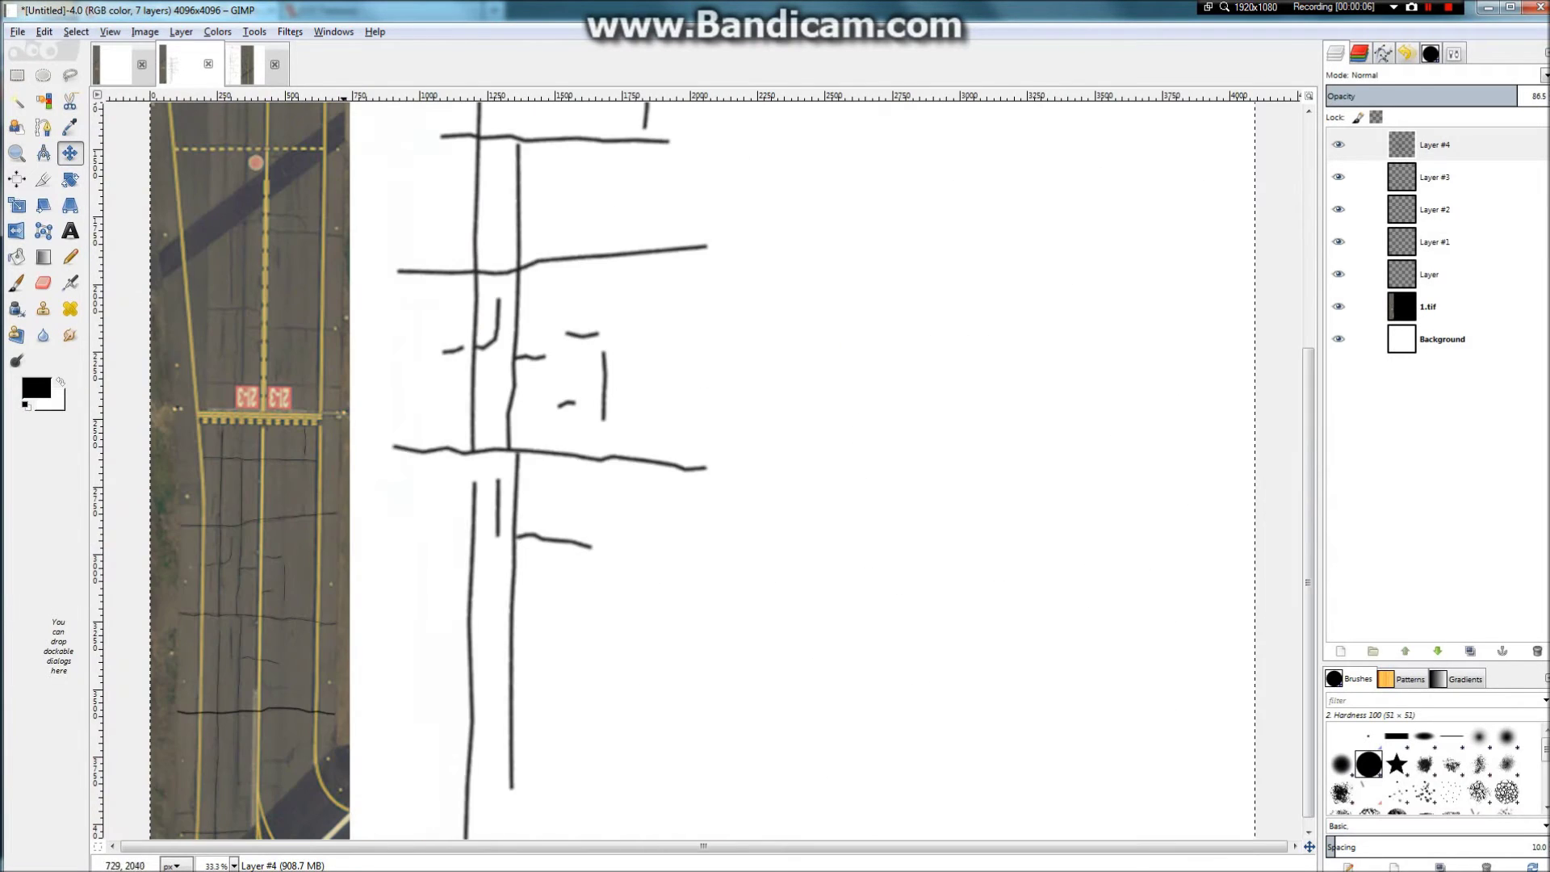
scroll(436, 520, up, 5)
scroll(580, 378, up, 2)
scroll(518, 226, down, 3)
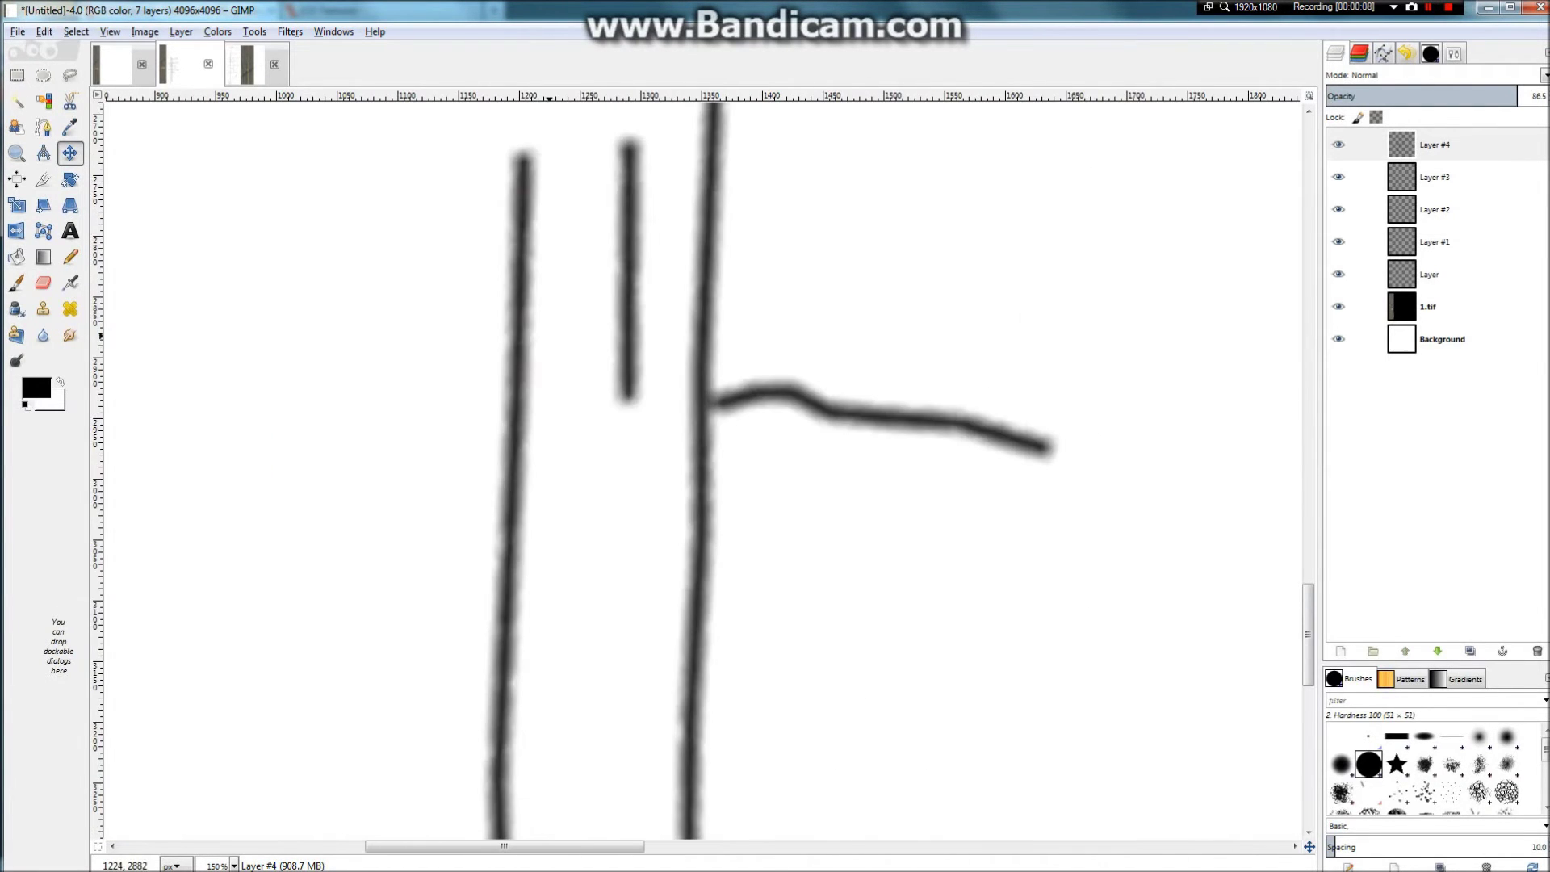
scroll(524, 158, up, 6)
scroll(529, 404, down, 1)
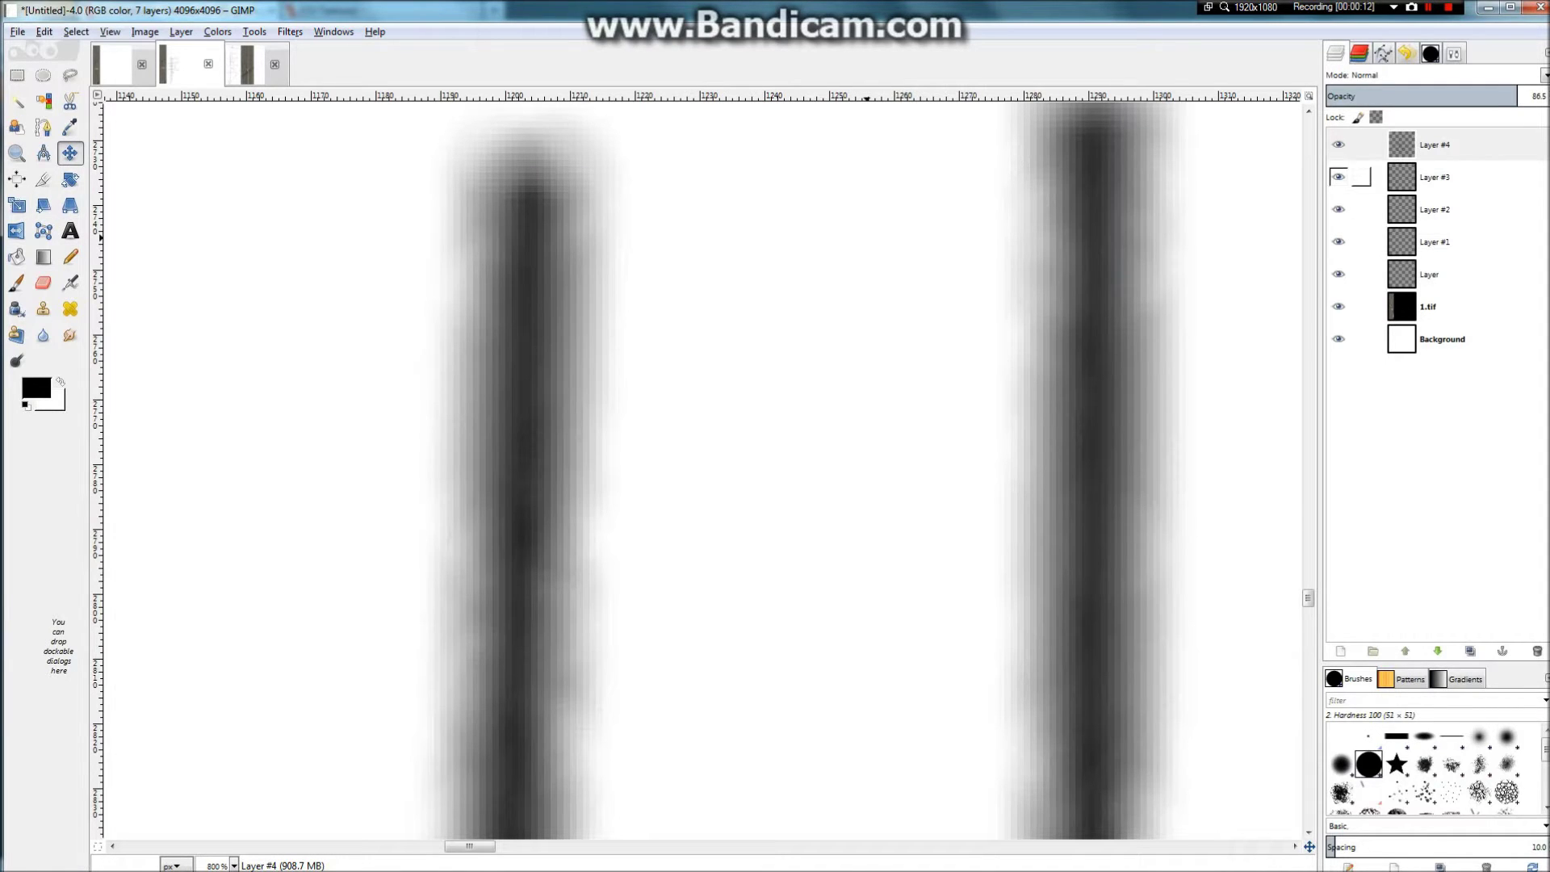
click(1435, 177)
scroll(911, 333, down, 2)
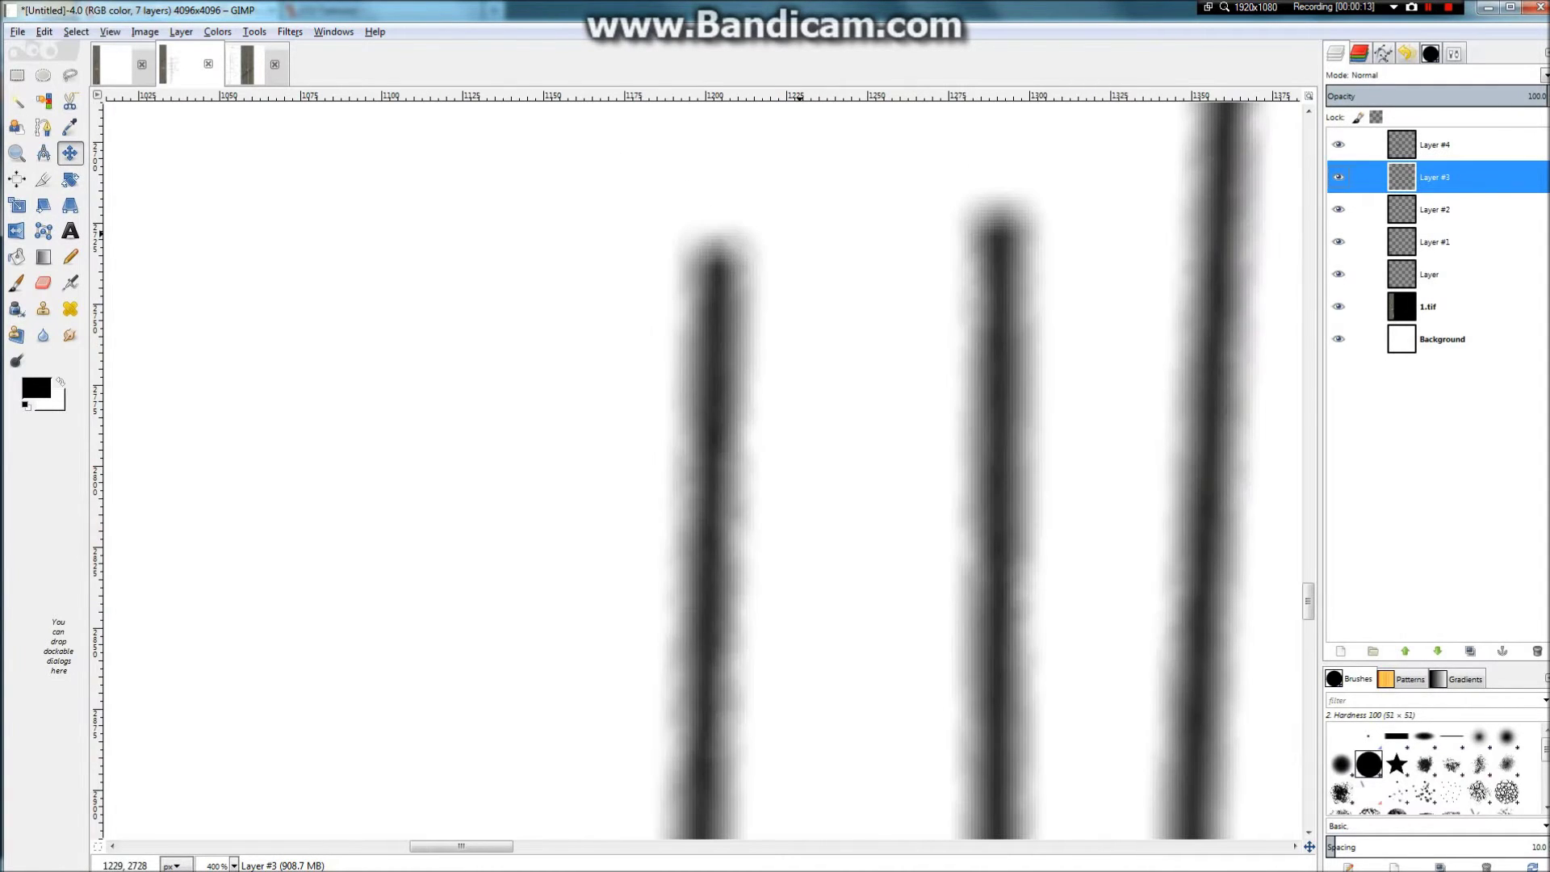
click(1435, 144)
scroll(460, 267, up, 2)
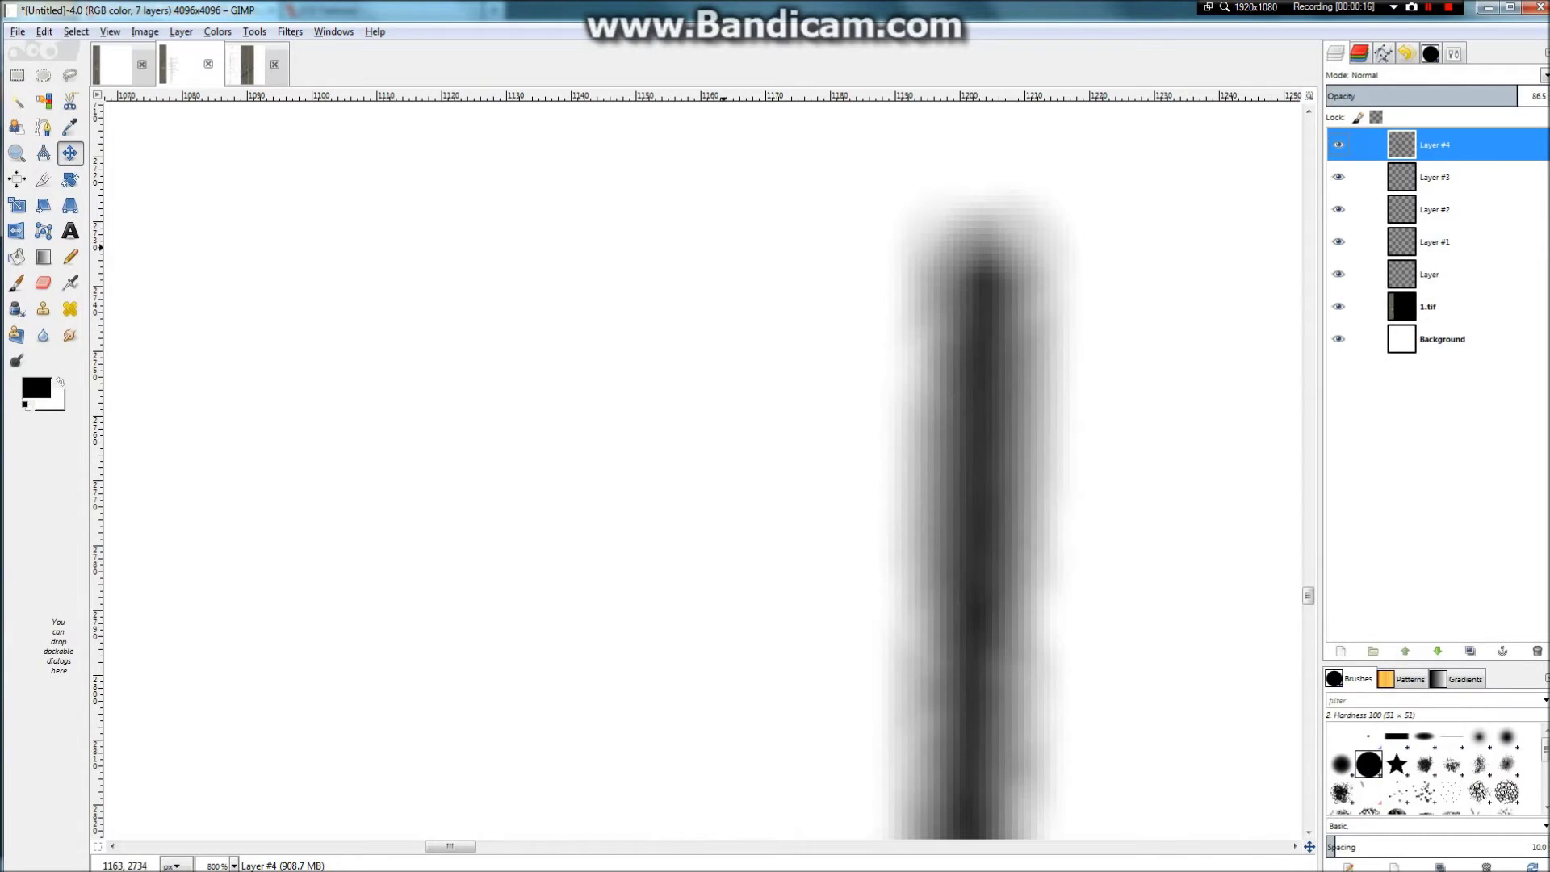
Step: Switch to the Paintbrush and add a new transparent layer above Layer #4
click(16, 282)
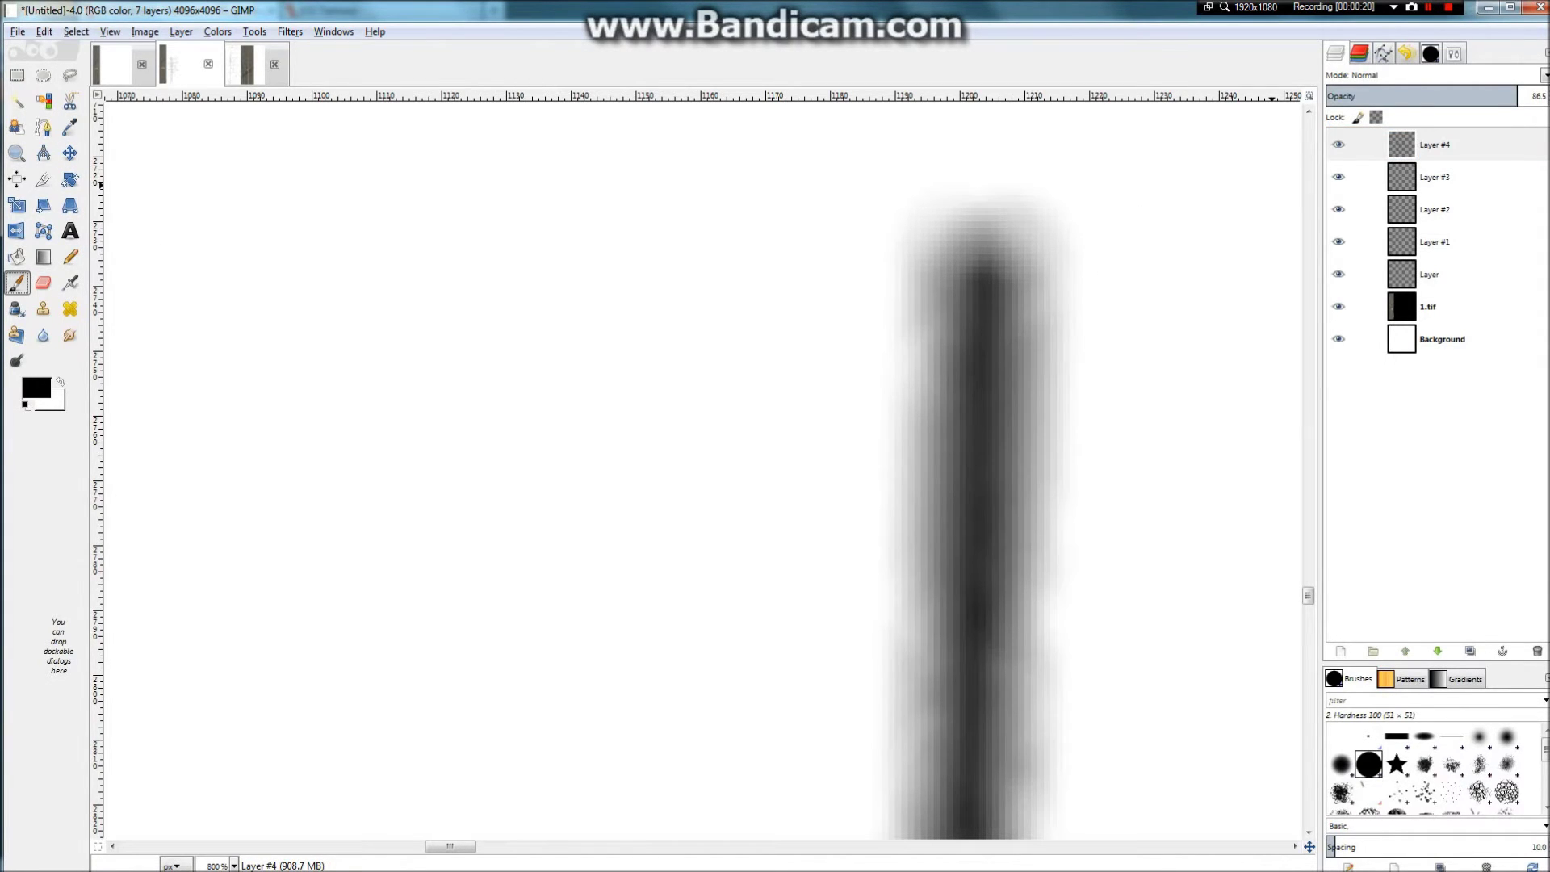
click(1335, 53)
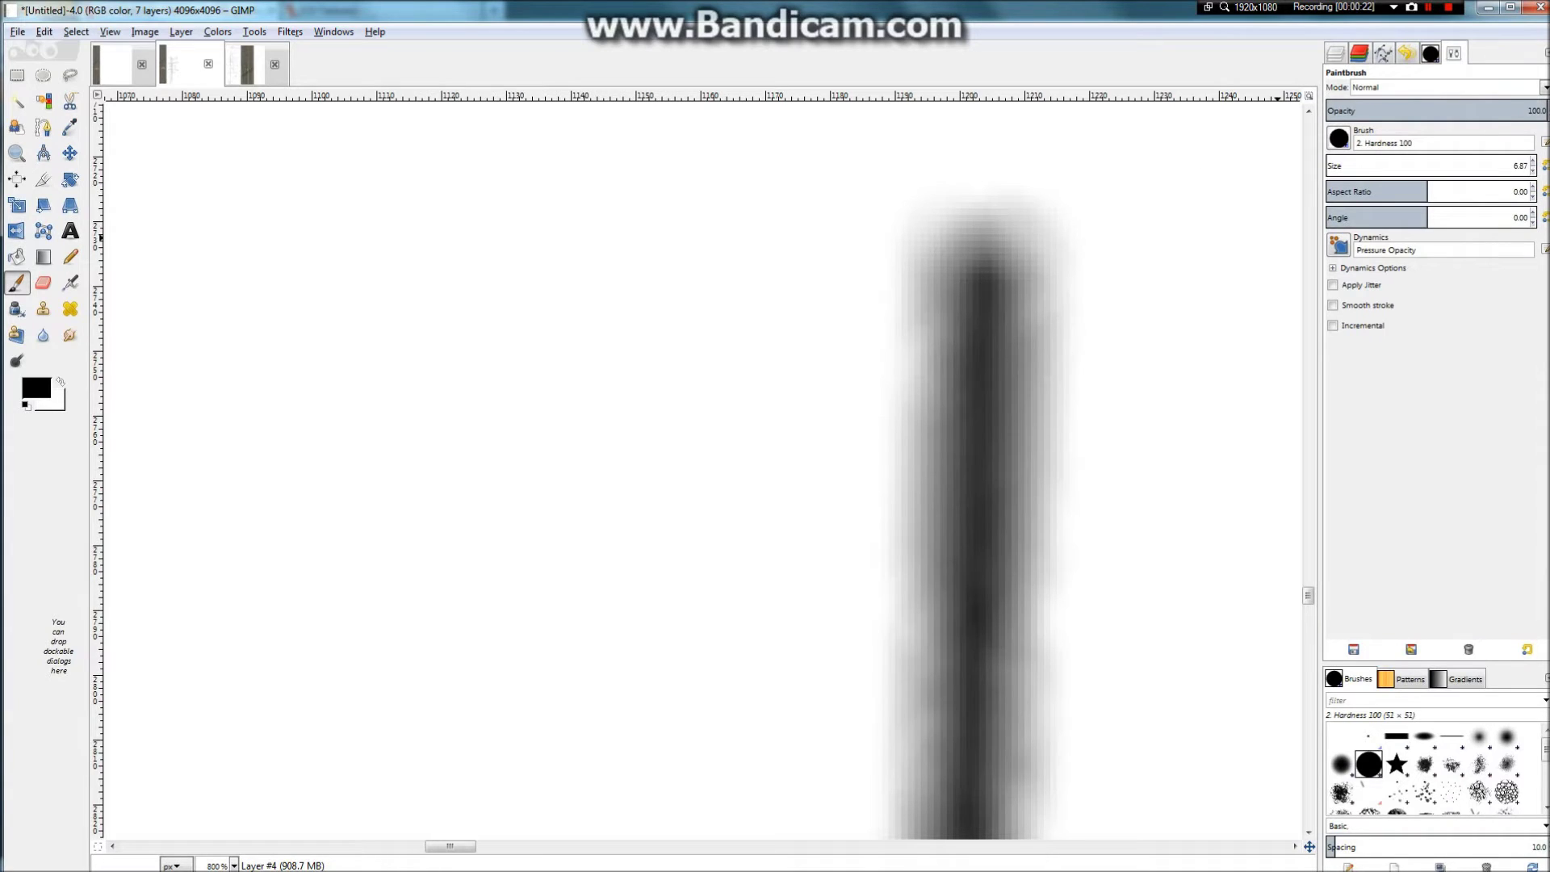
click(1378, 165)
click(1335, 53)
right_click(1469, 147)
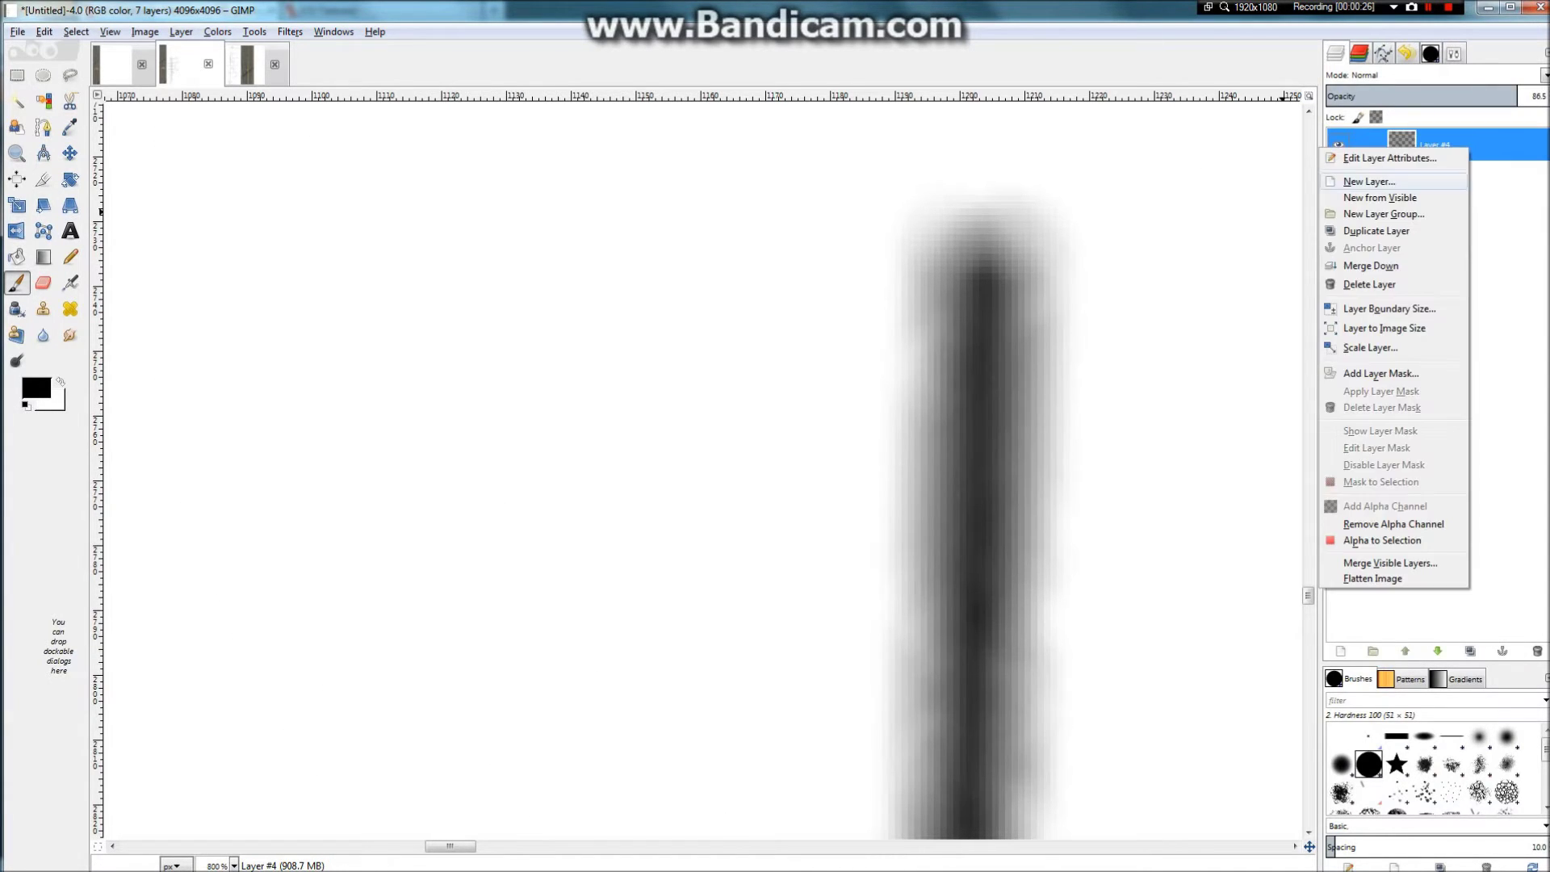
click(1370, 182)
click(264, 401)
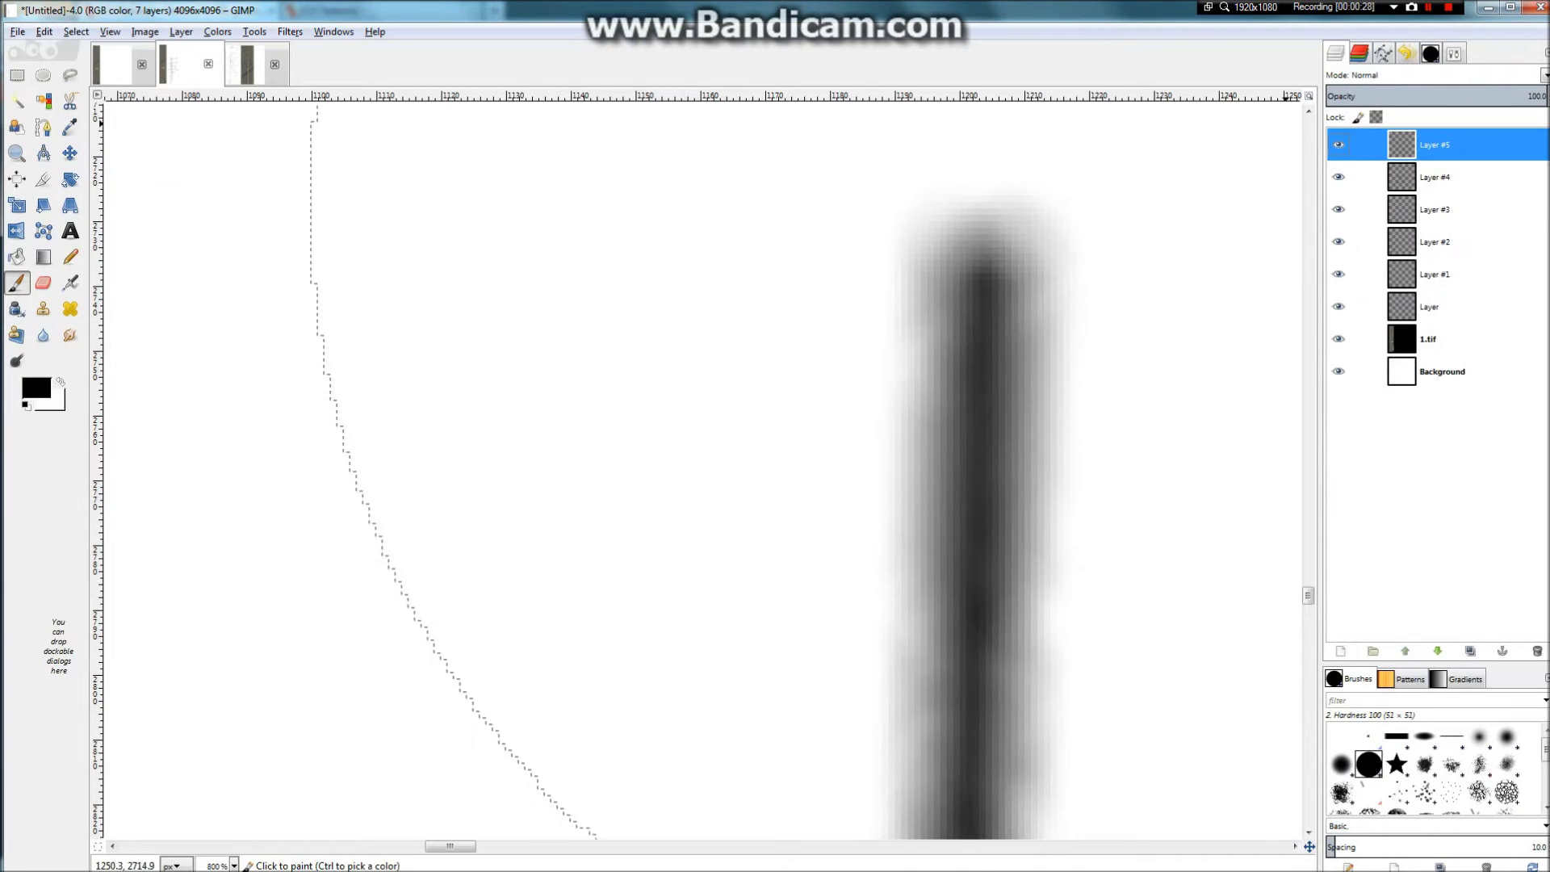
Step: Set the Paintbrush size to 24.88 and test the width with a single dab on the crack line's upper end
click(1454, 55)
drag(1338, 164, 1331, 163)
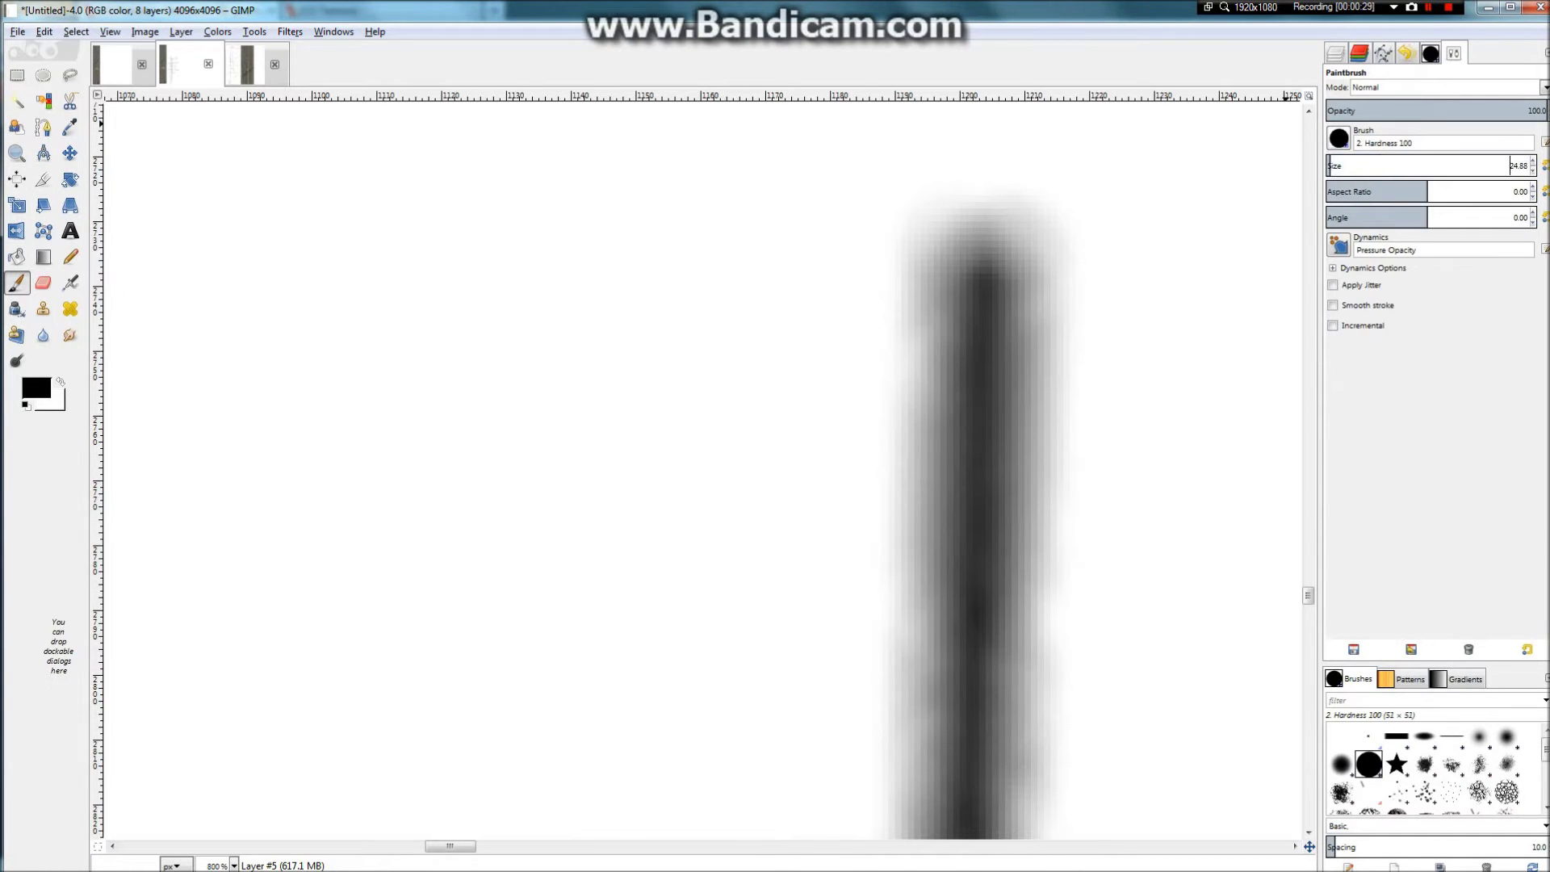
click(983, 246)
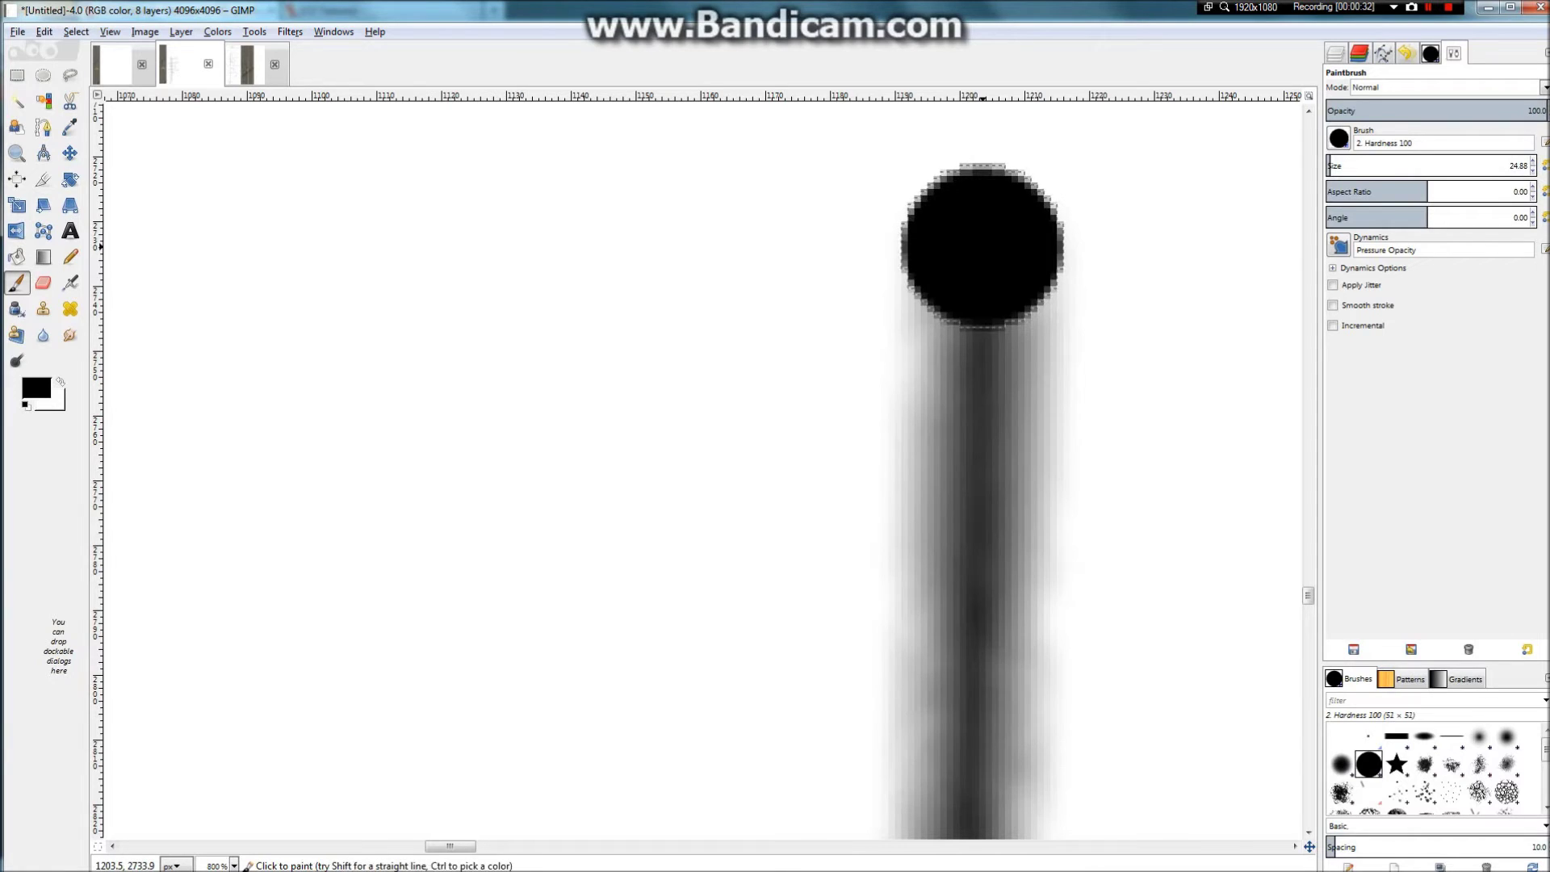
key(ctrl+z)
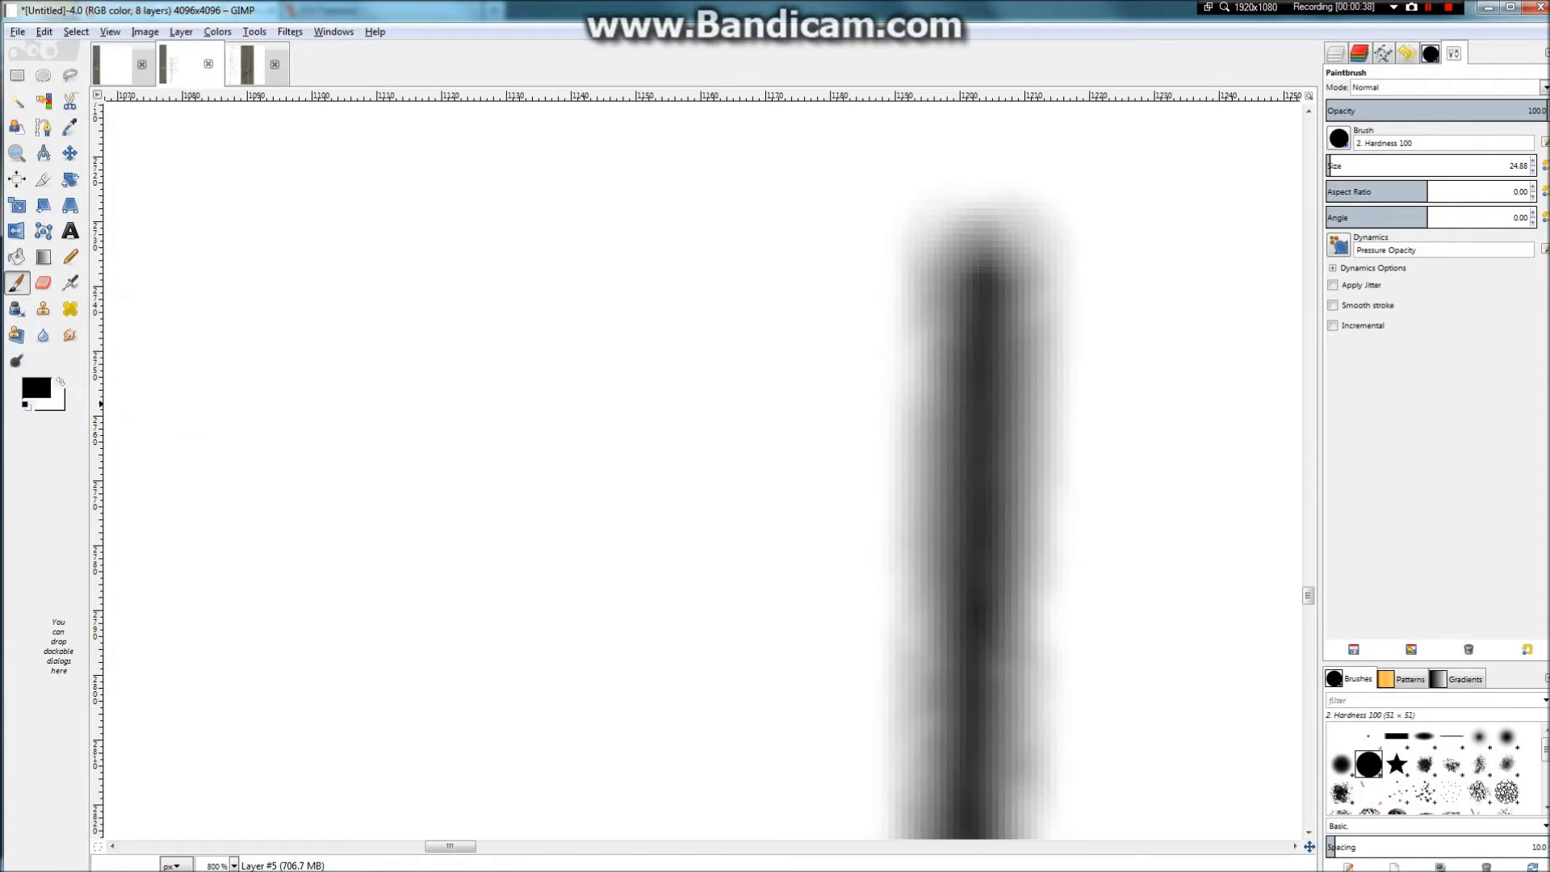
Step: Set the foreground colour to near-black brown 120f0d and try one dab on the crack line's upper end
click(36, 388)
click(108, 446)
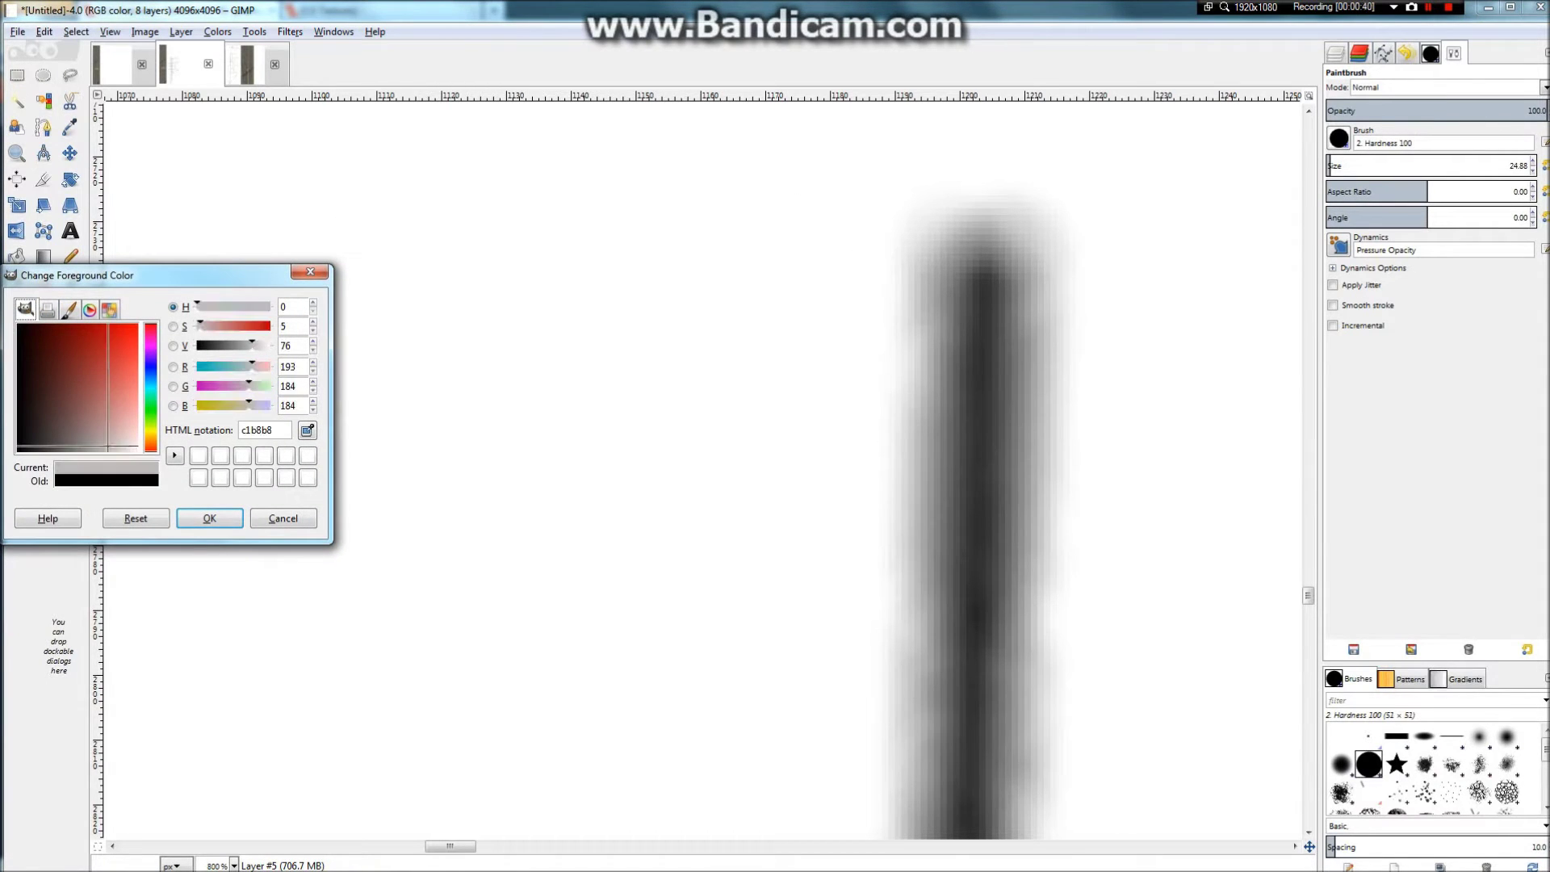
drag(151, 449, 151, 444)
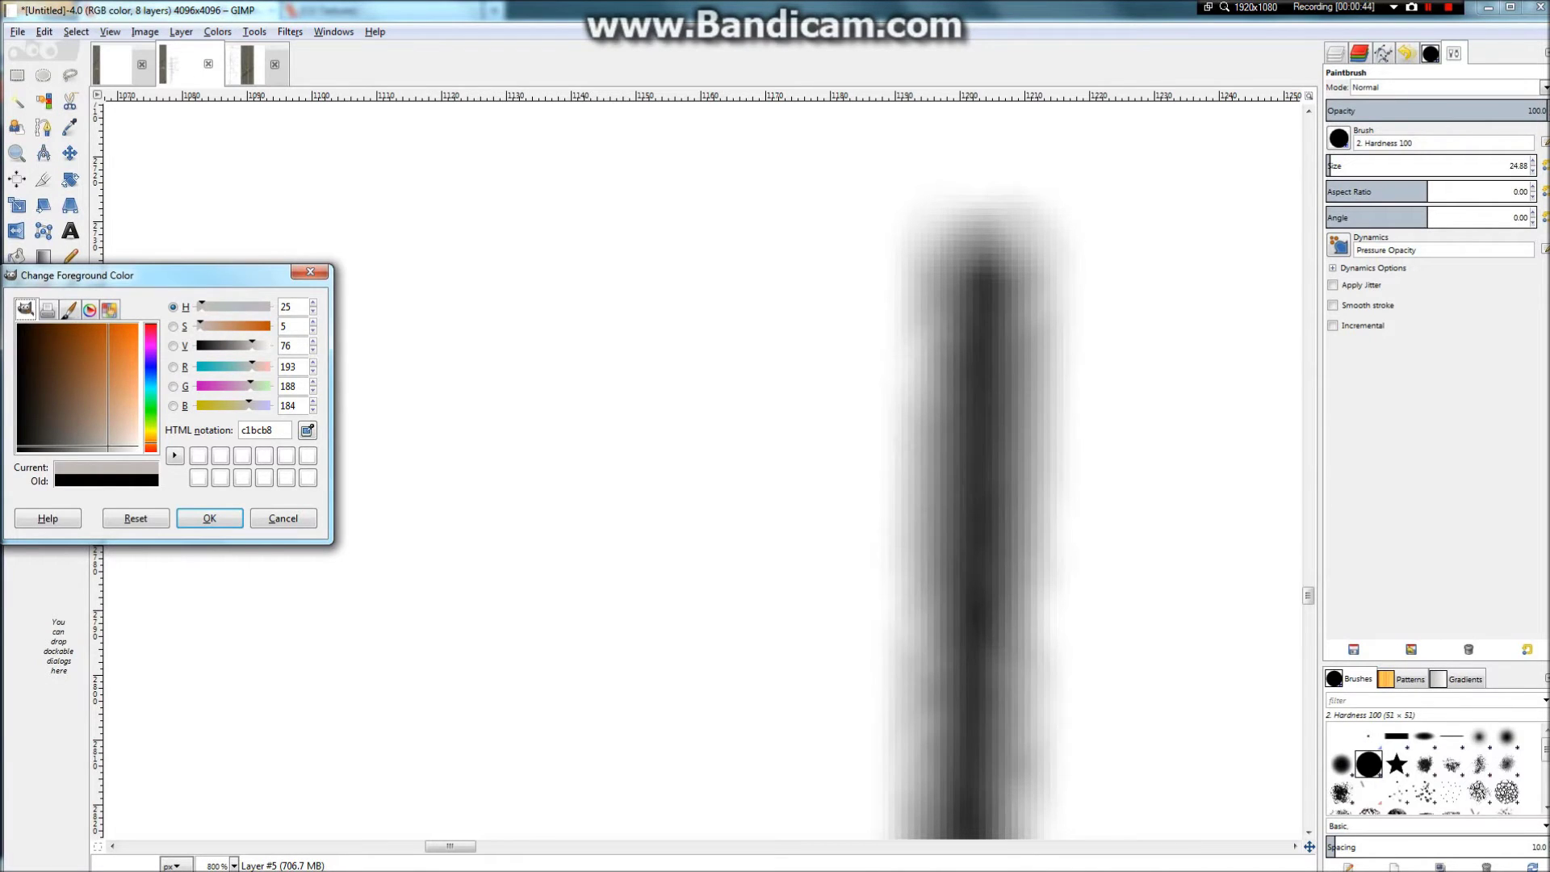
drag(108, 446, 26, 417)
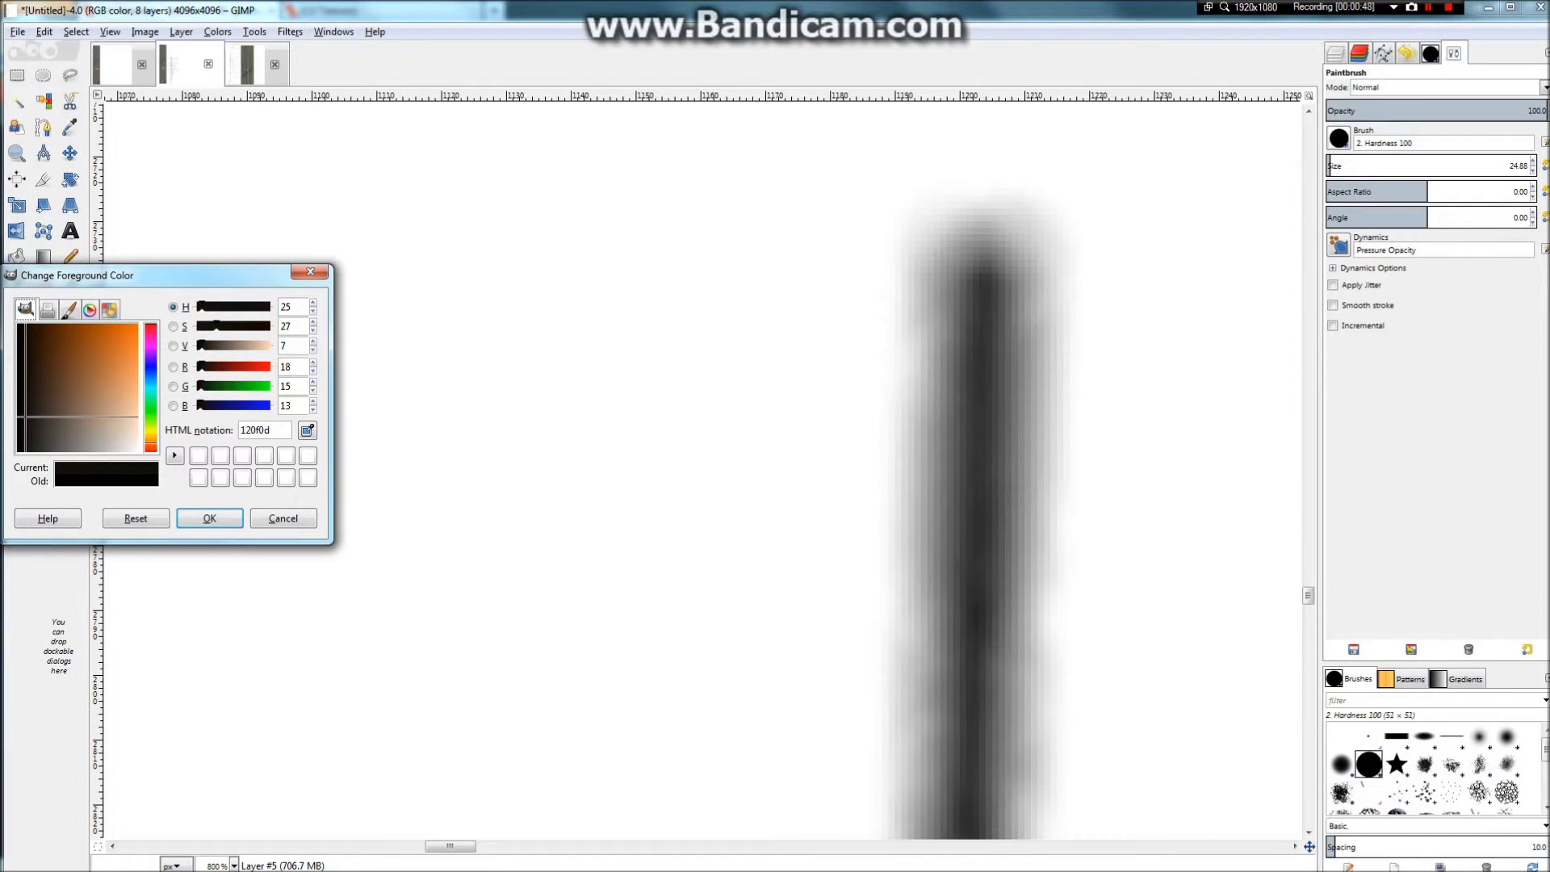
click(210, 519)
click(995, 278)
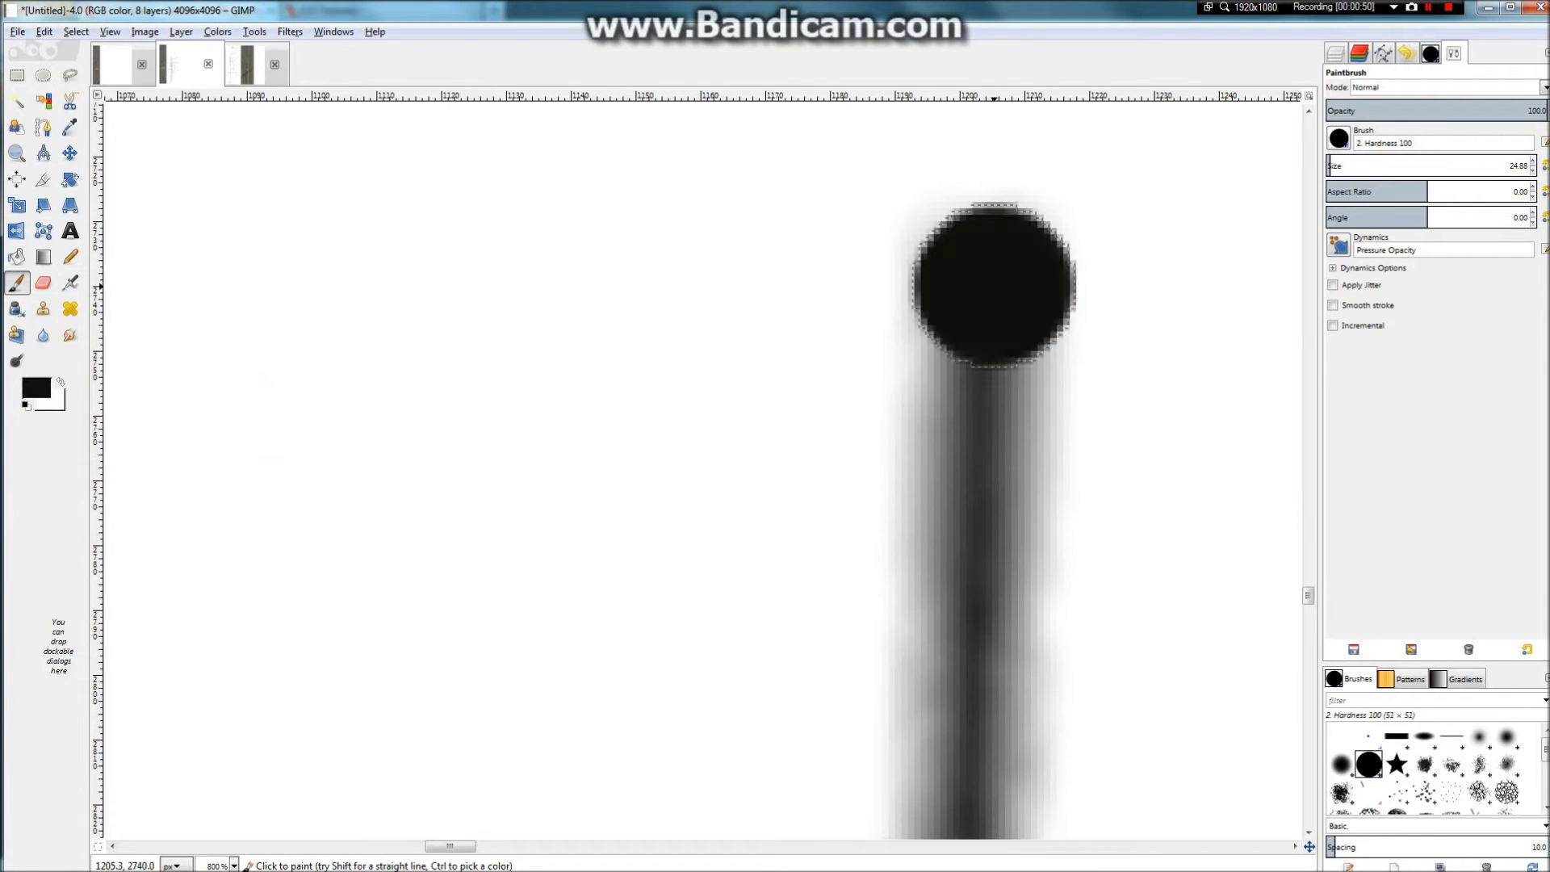
key(ctrl+z)
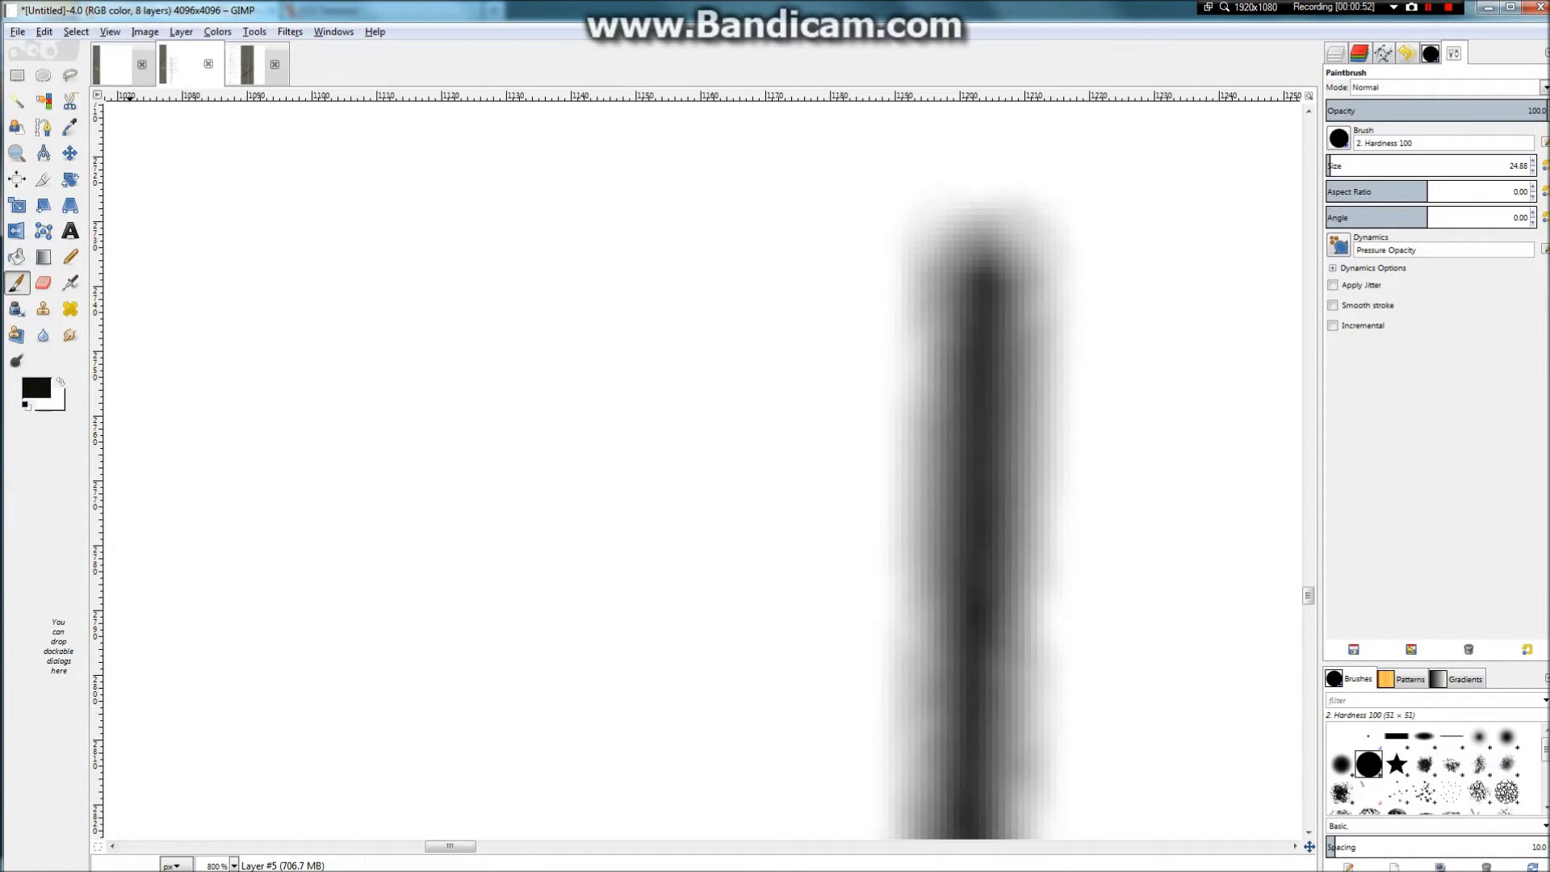
Step: Lighten the foreground colour to dark brown 231e1a and test it with a dab on the crack line's end
click(217, 32)
click(37, 389)
click(36, 389)
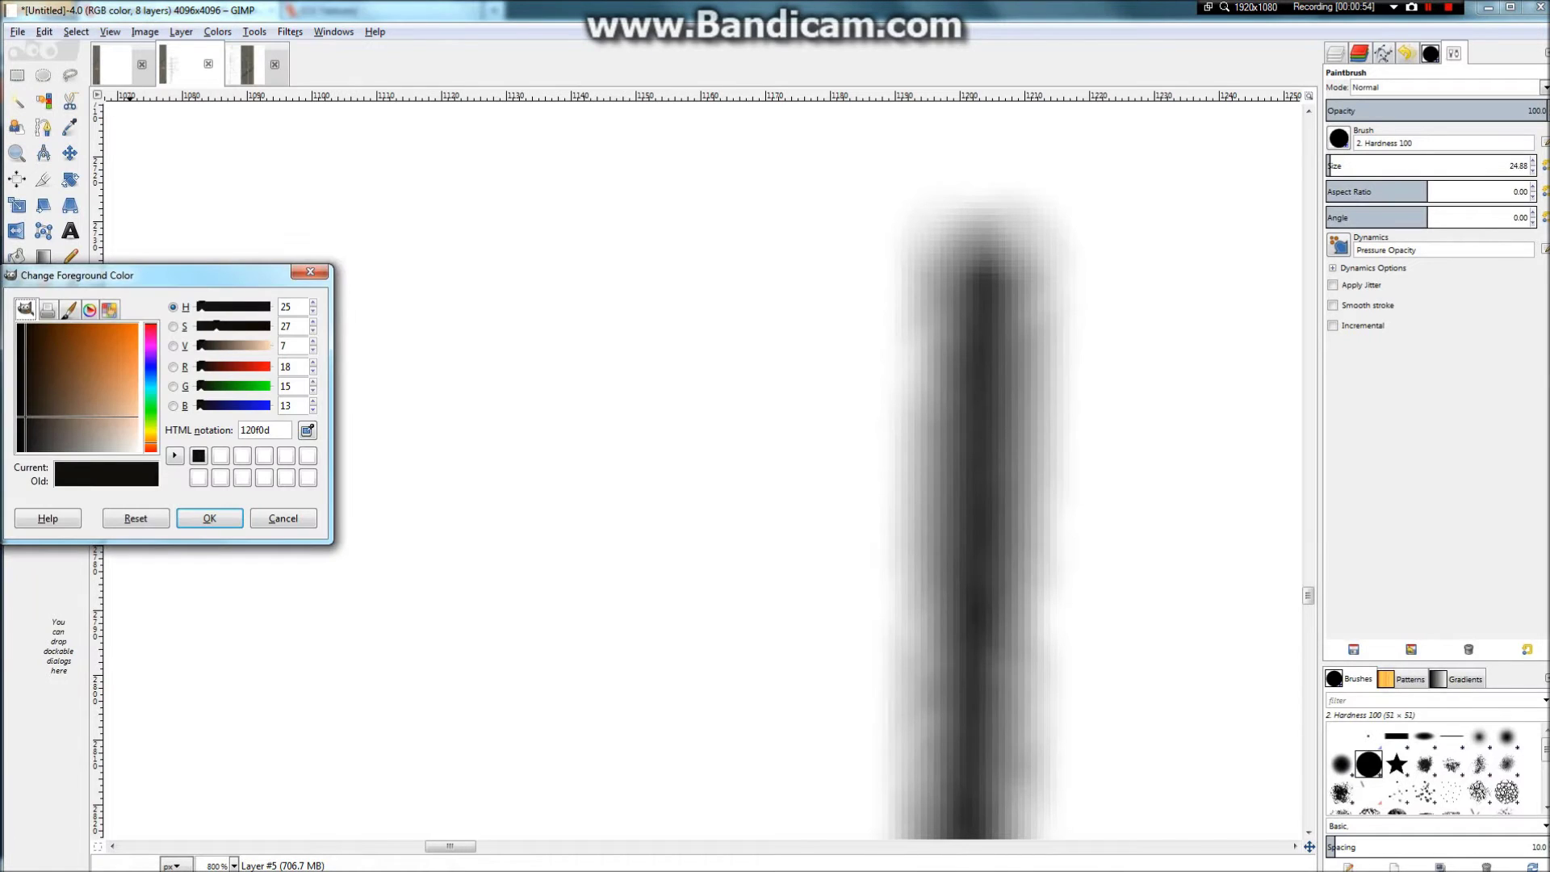
drag(27, 417, 33, 418)
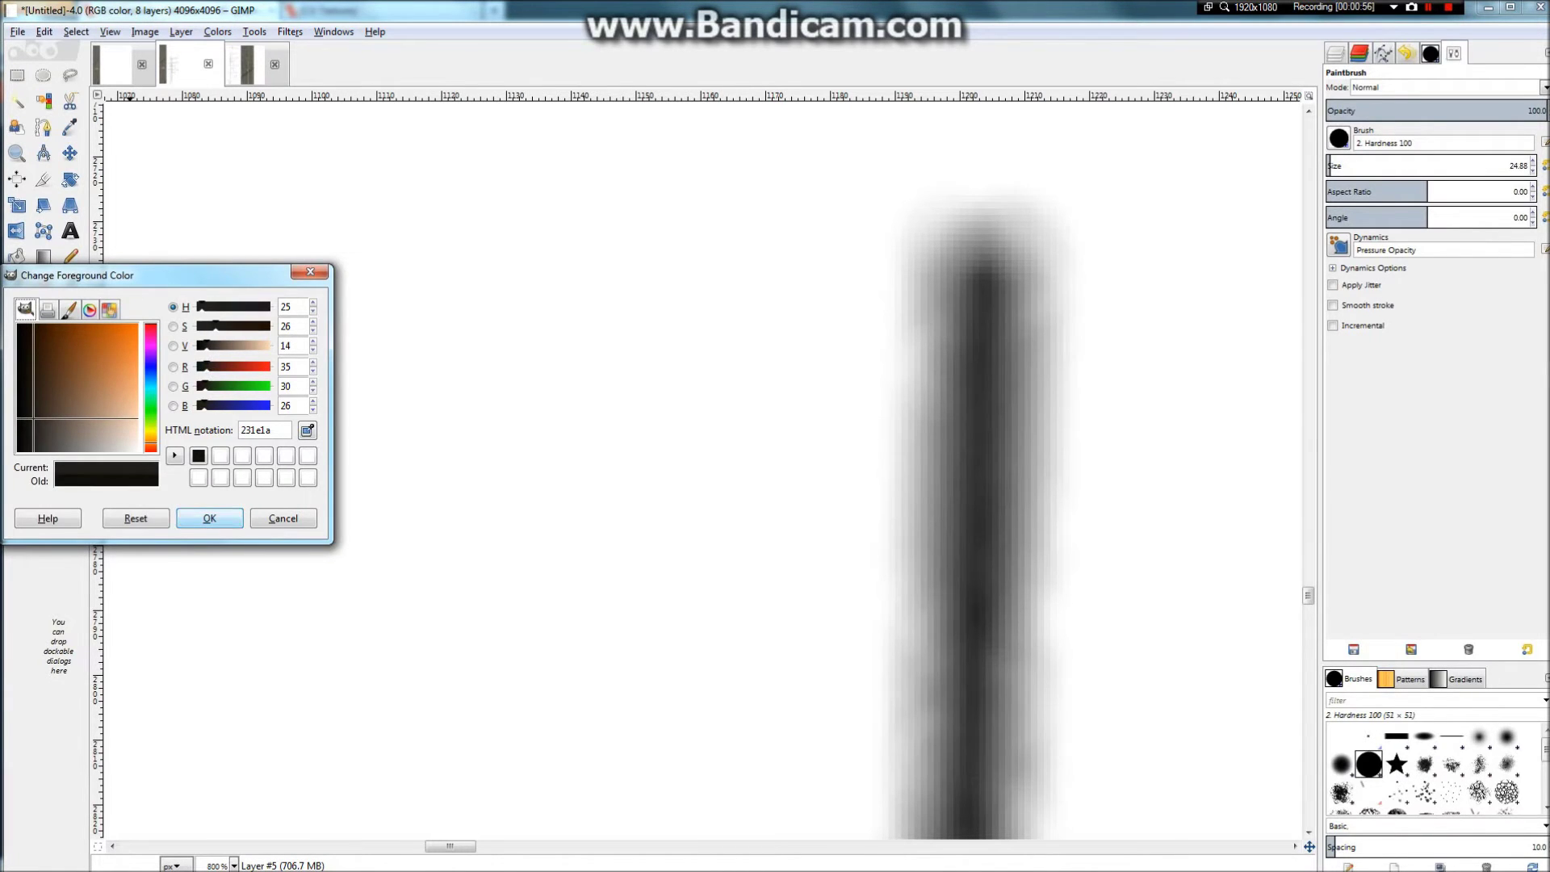
click(209, 519)
click(973, 267)
key(ctrl+z)
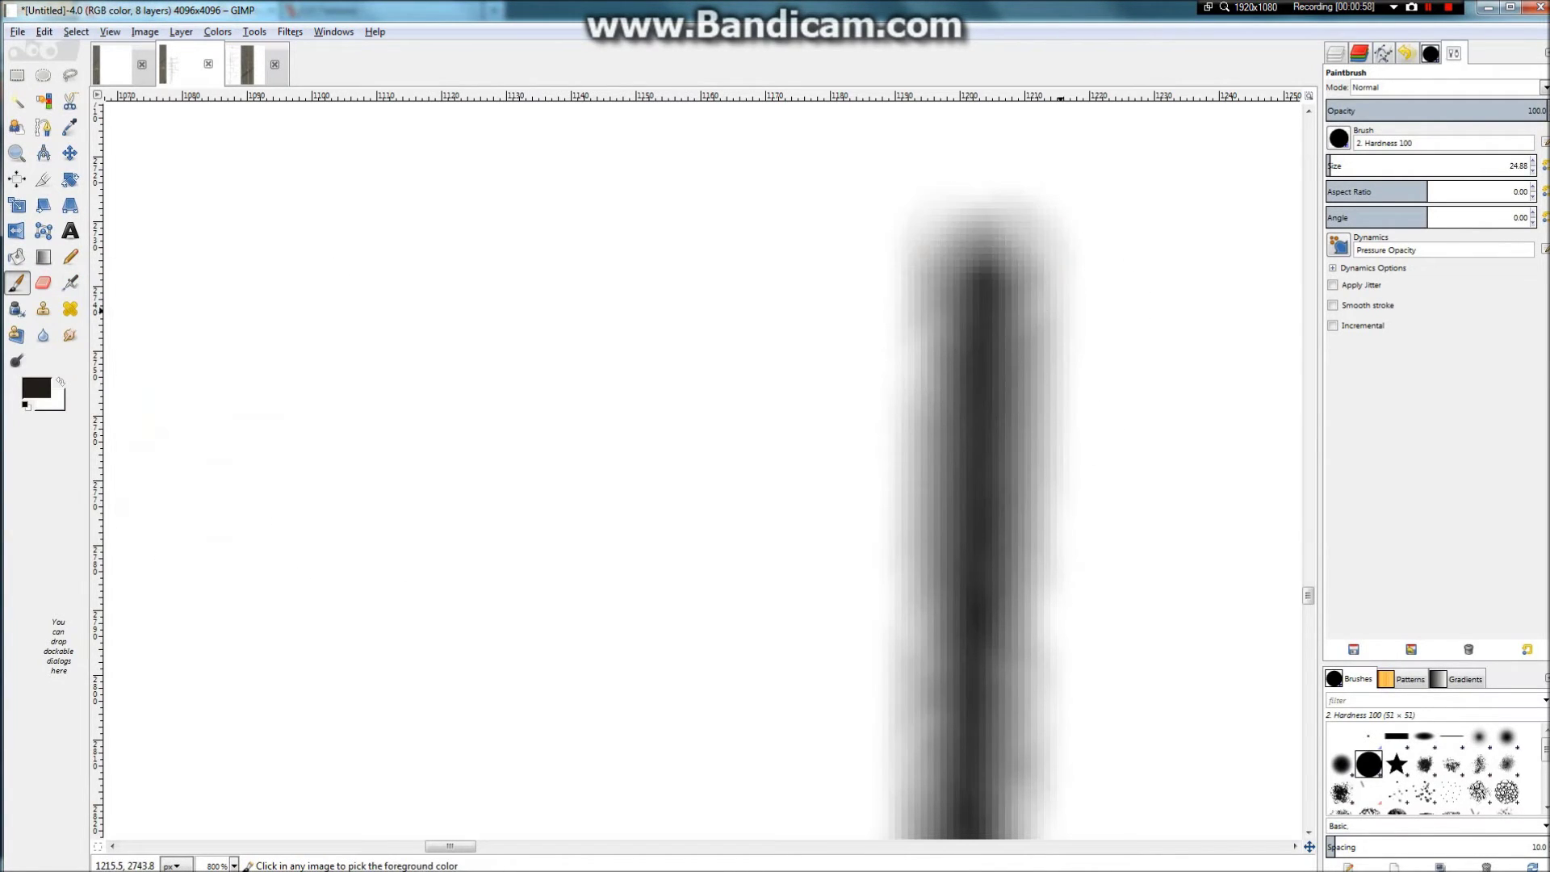
Step: Try a straight dark brown stroke about 456 pixels long down the crack line from its upper end
click(981, 279)
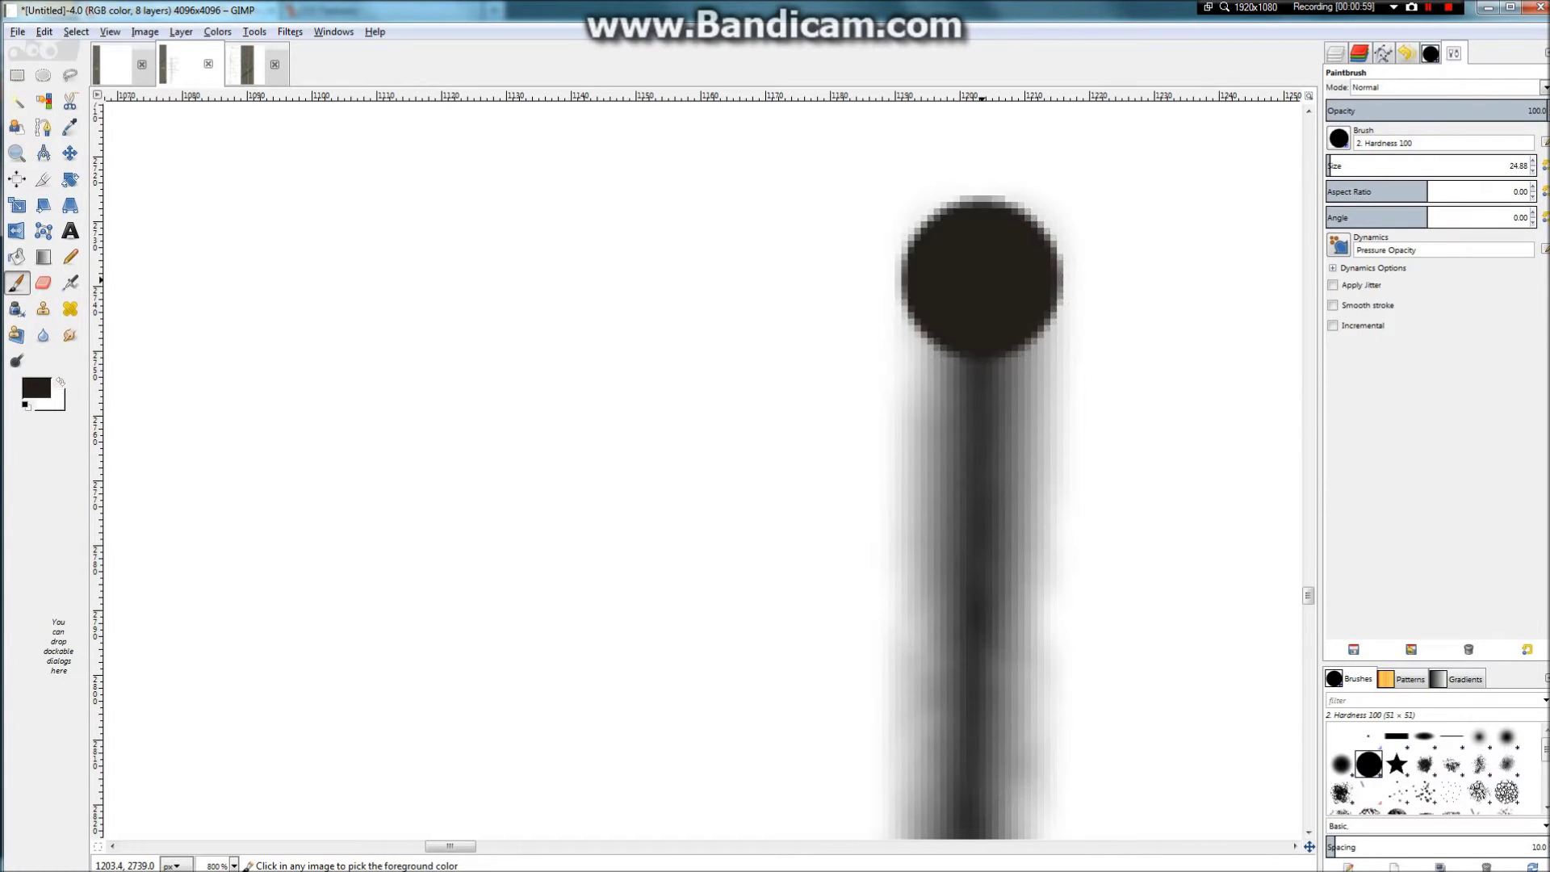
scroll(982, 279, down, 6)
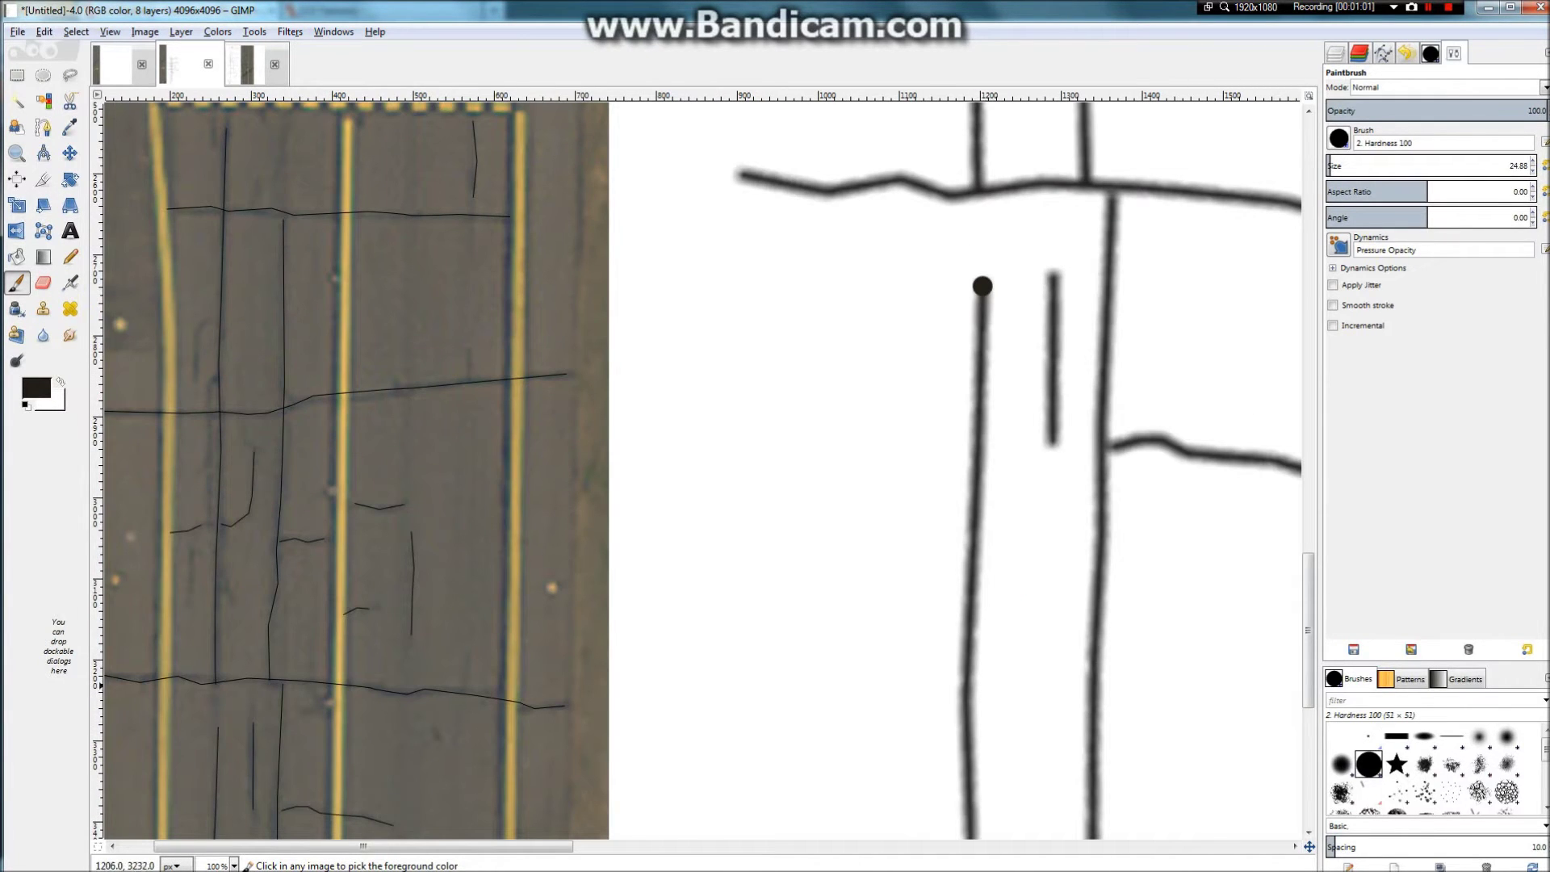
scroll(982, 286, up, 1)
shift+click(978, 569)
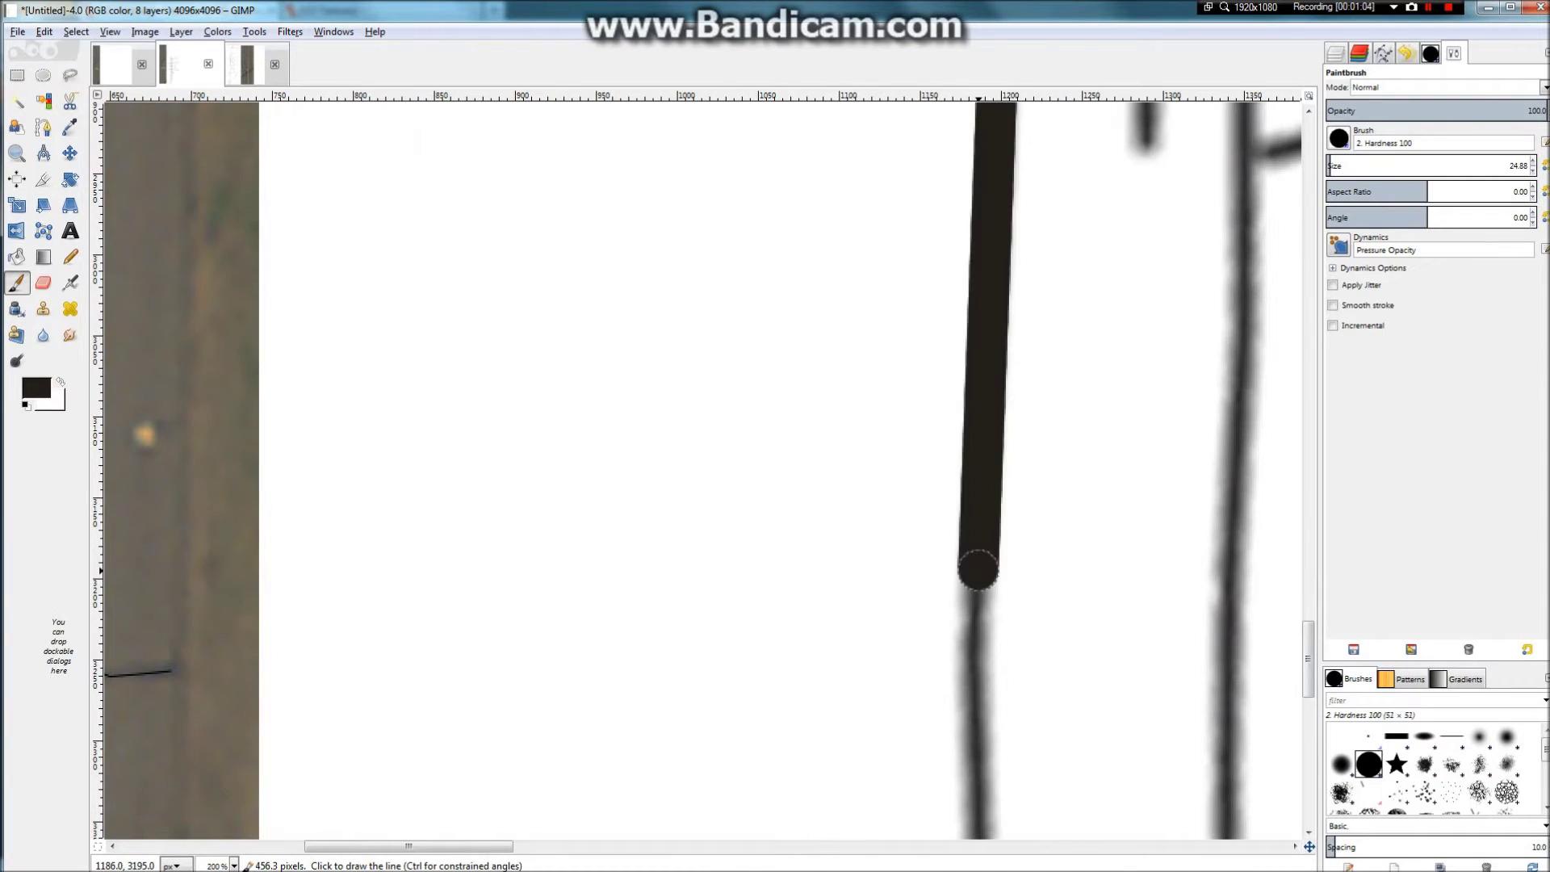
scroll(977, 569, down, 1)
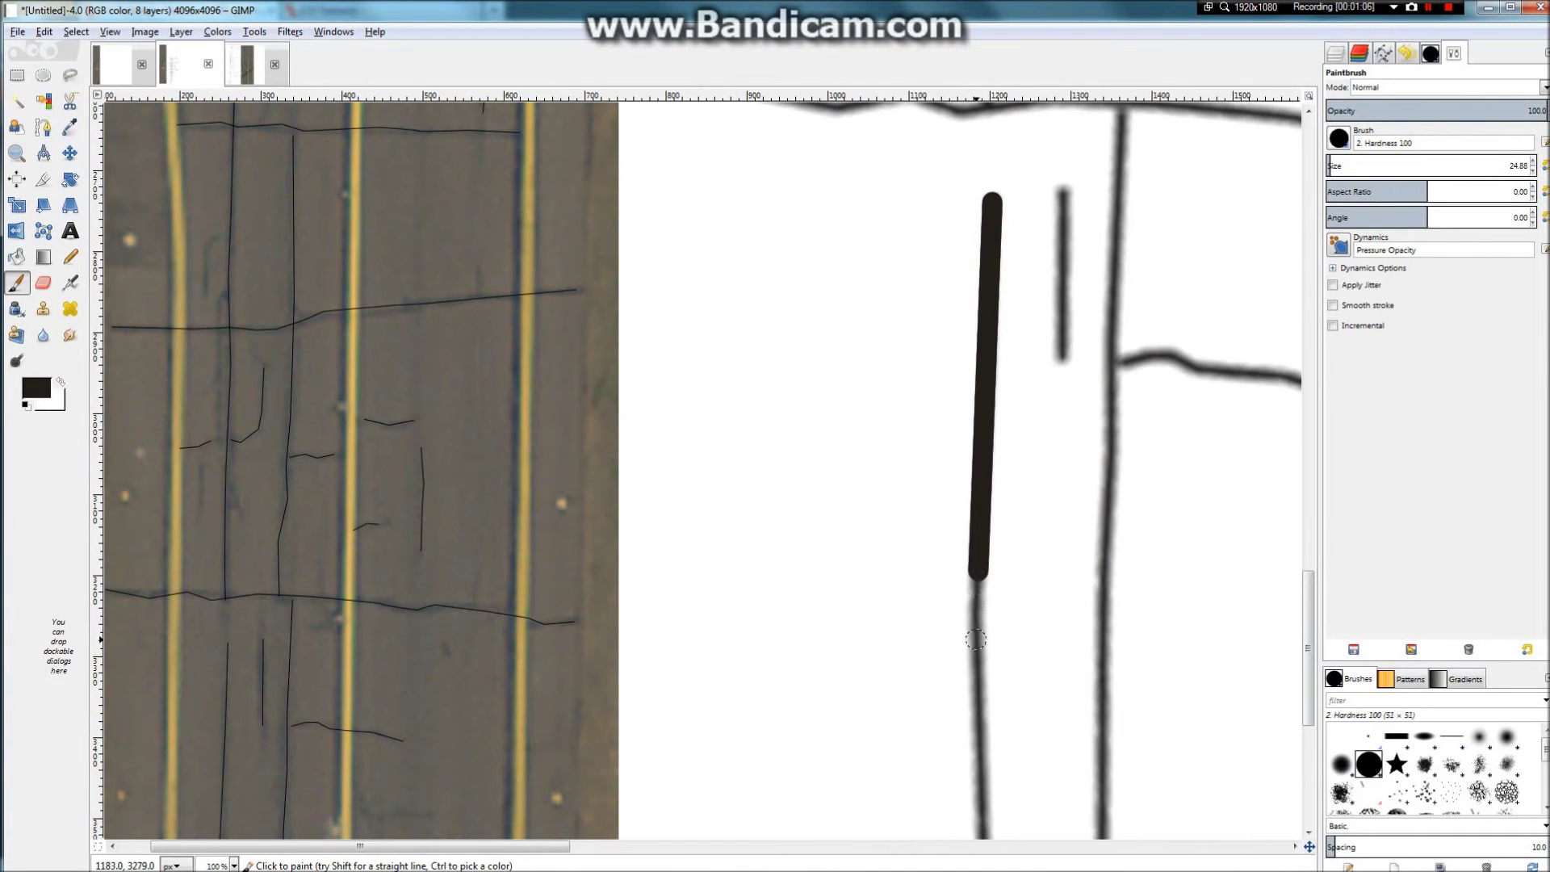
key(ctrl+z)
key(ctrl+z)
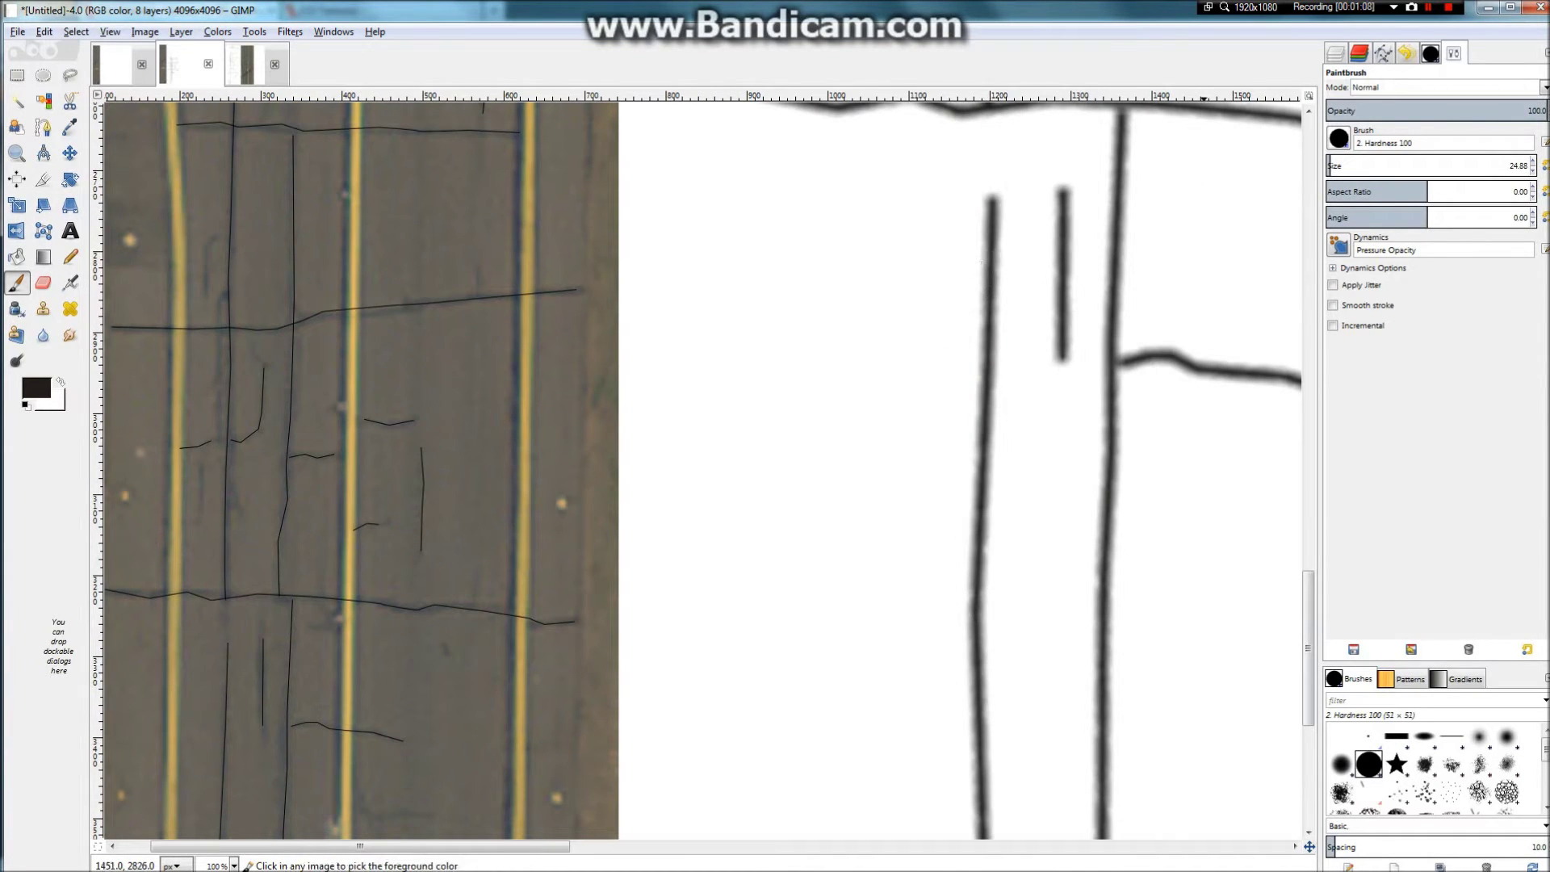
Step: Enable brush jitter with an amount of 0.15 and try a stroke over the upper part of the crack line
click(1333, 285)
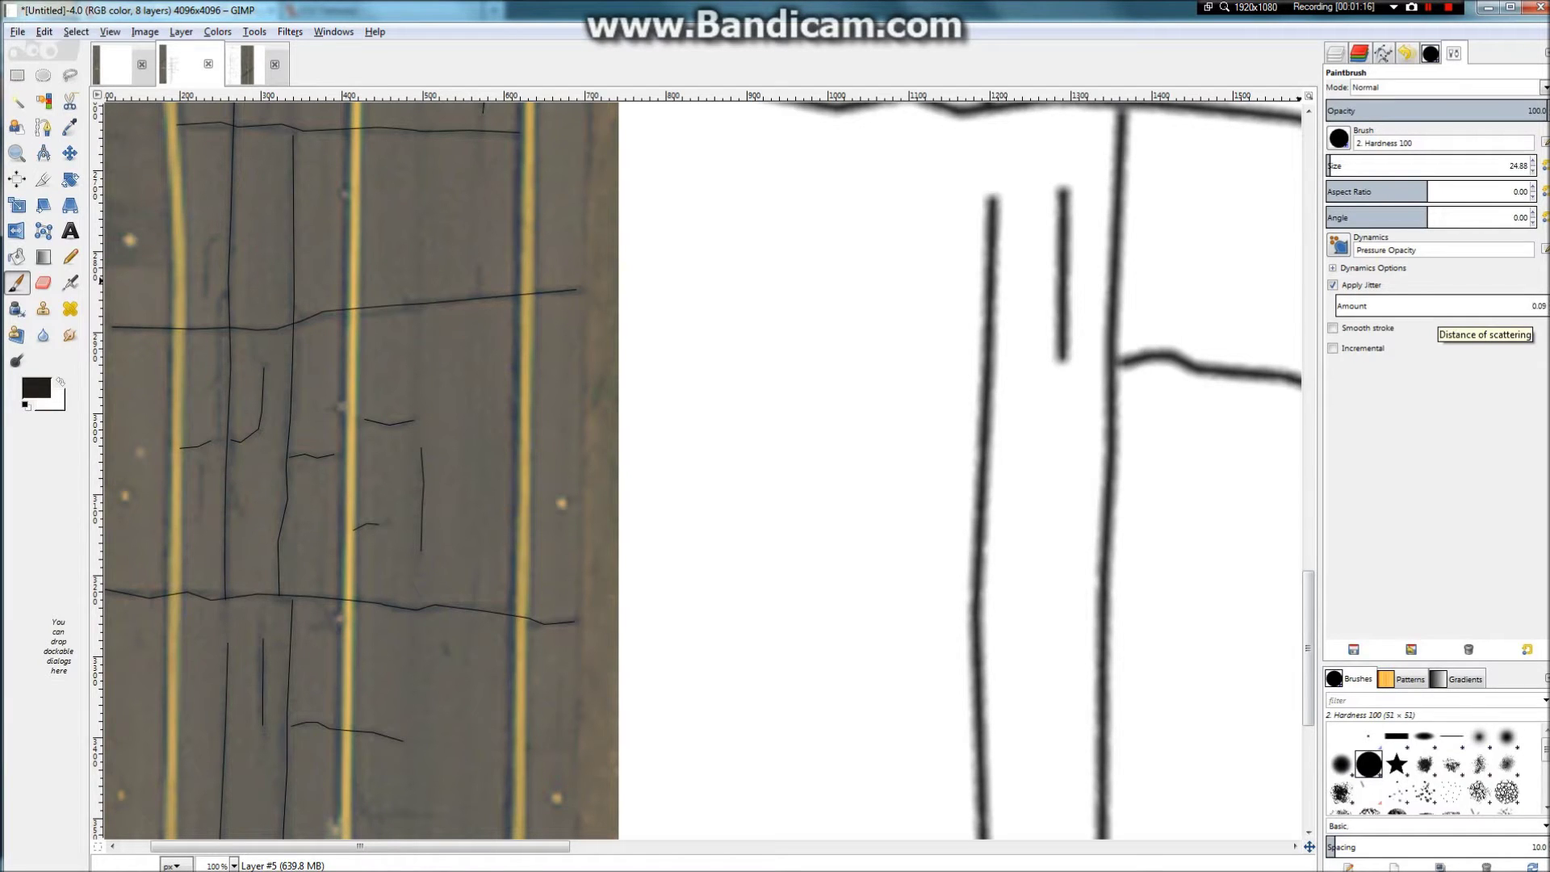
shift+click(986, 380)
scroll(994, 192, up, 4)
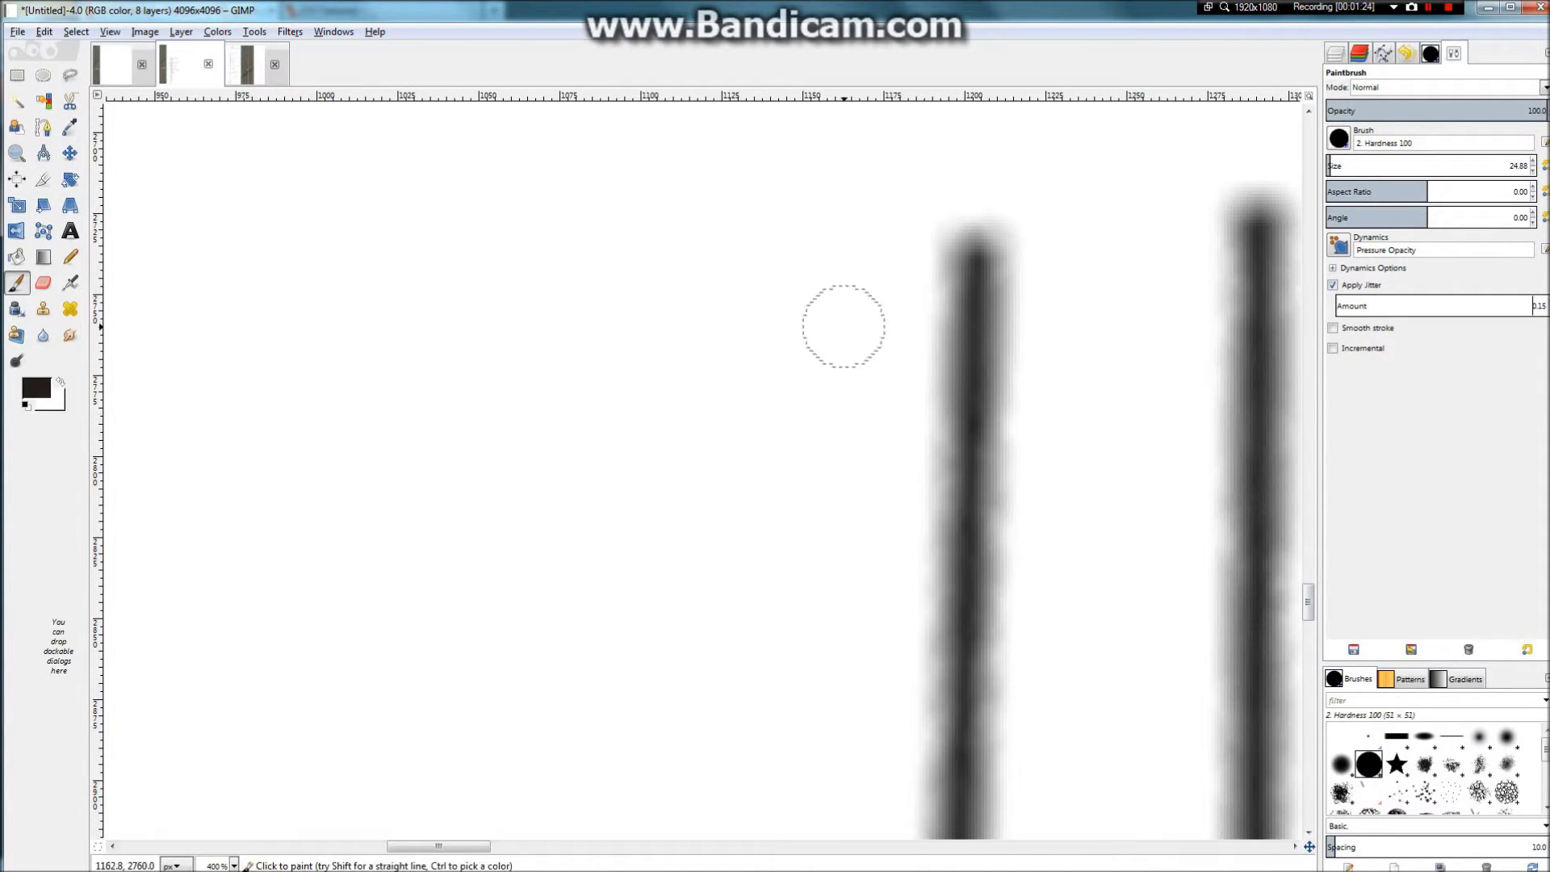
shift+click(964, 601)
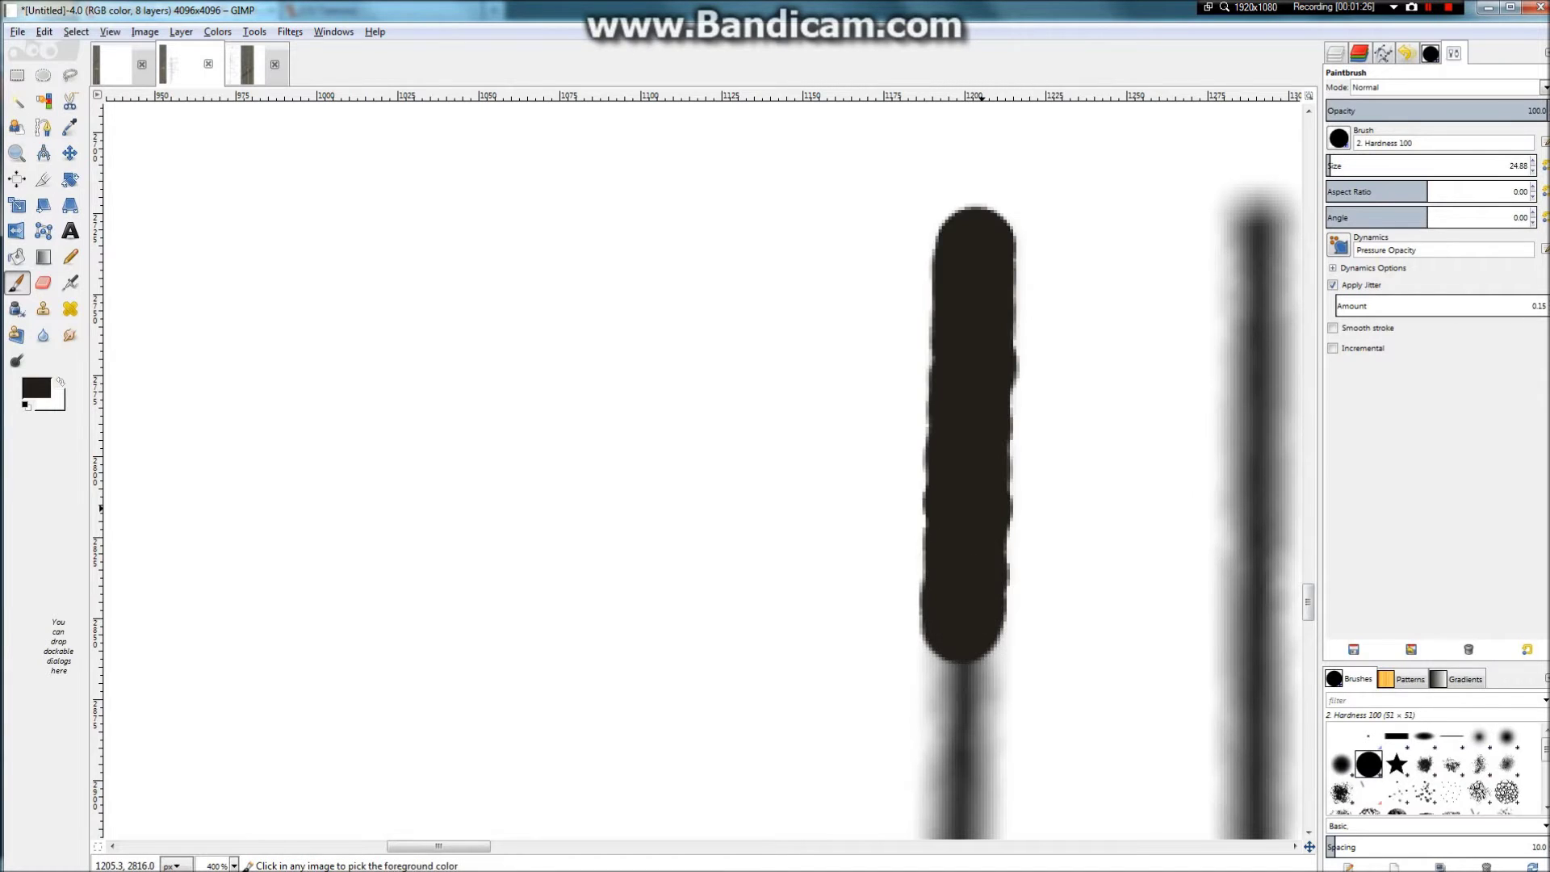
scroll(963, 601, down, 1)
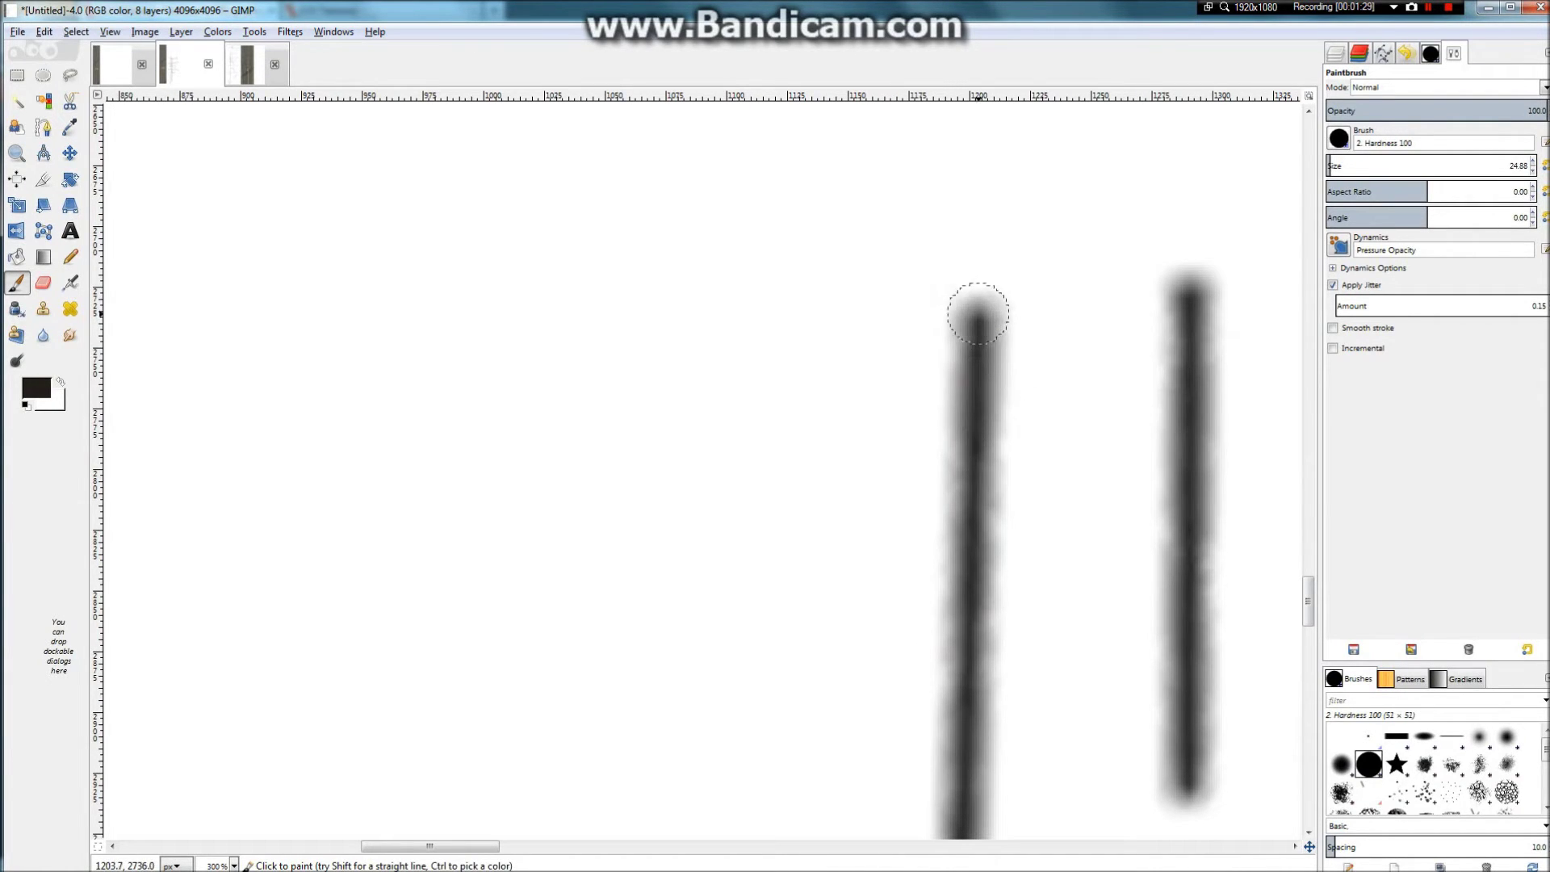
Step: Paint jittered dark brown strokes down the long crack line, from its upper end to the bend near y 3240
drag(978, 313, 973, 559)
scroll(979, 445, down, 3)
scroll(973, 666, up, 1)
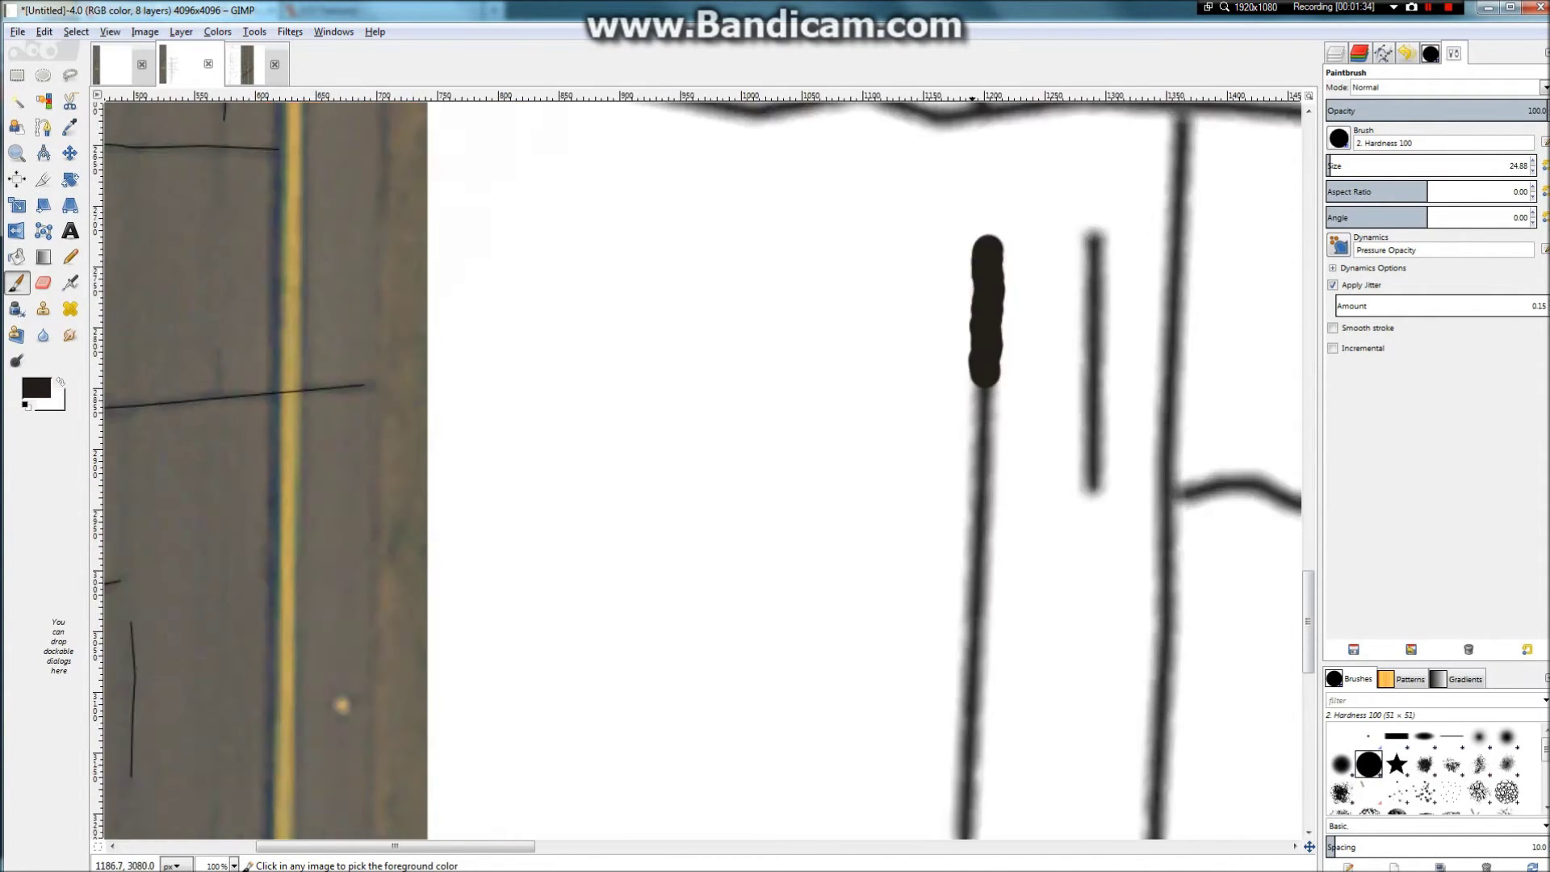
scroll(1005, 395, up, 2)
drag(990, 268, 980, 586)
scroll(969, 686, down, 3)
scroll(961, 764, up, 3)
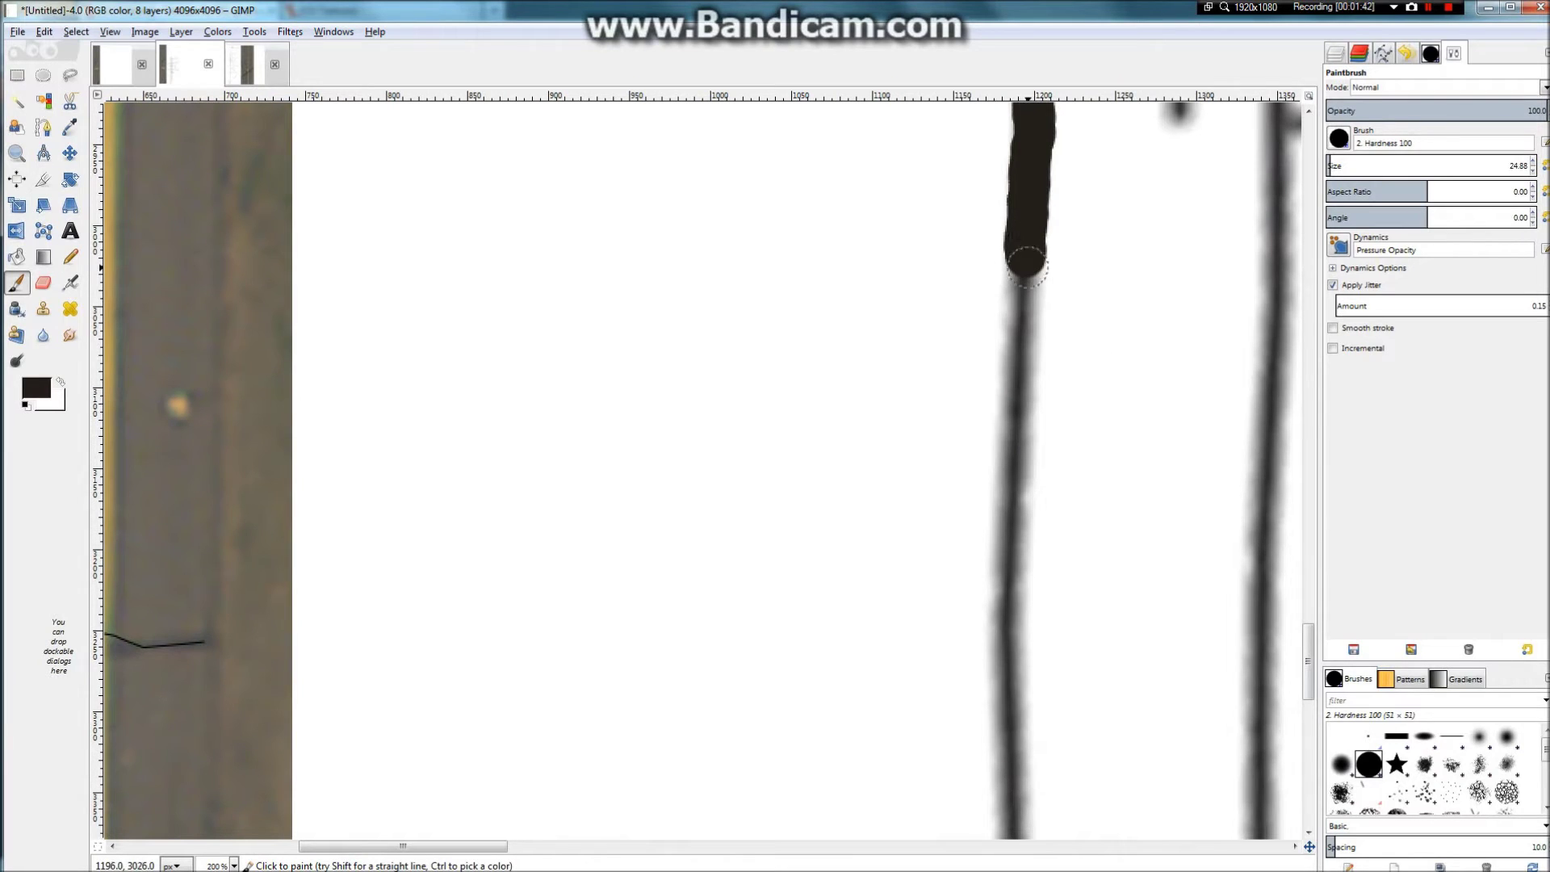
drag(1027, 267, 1007, 616)
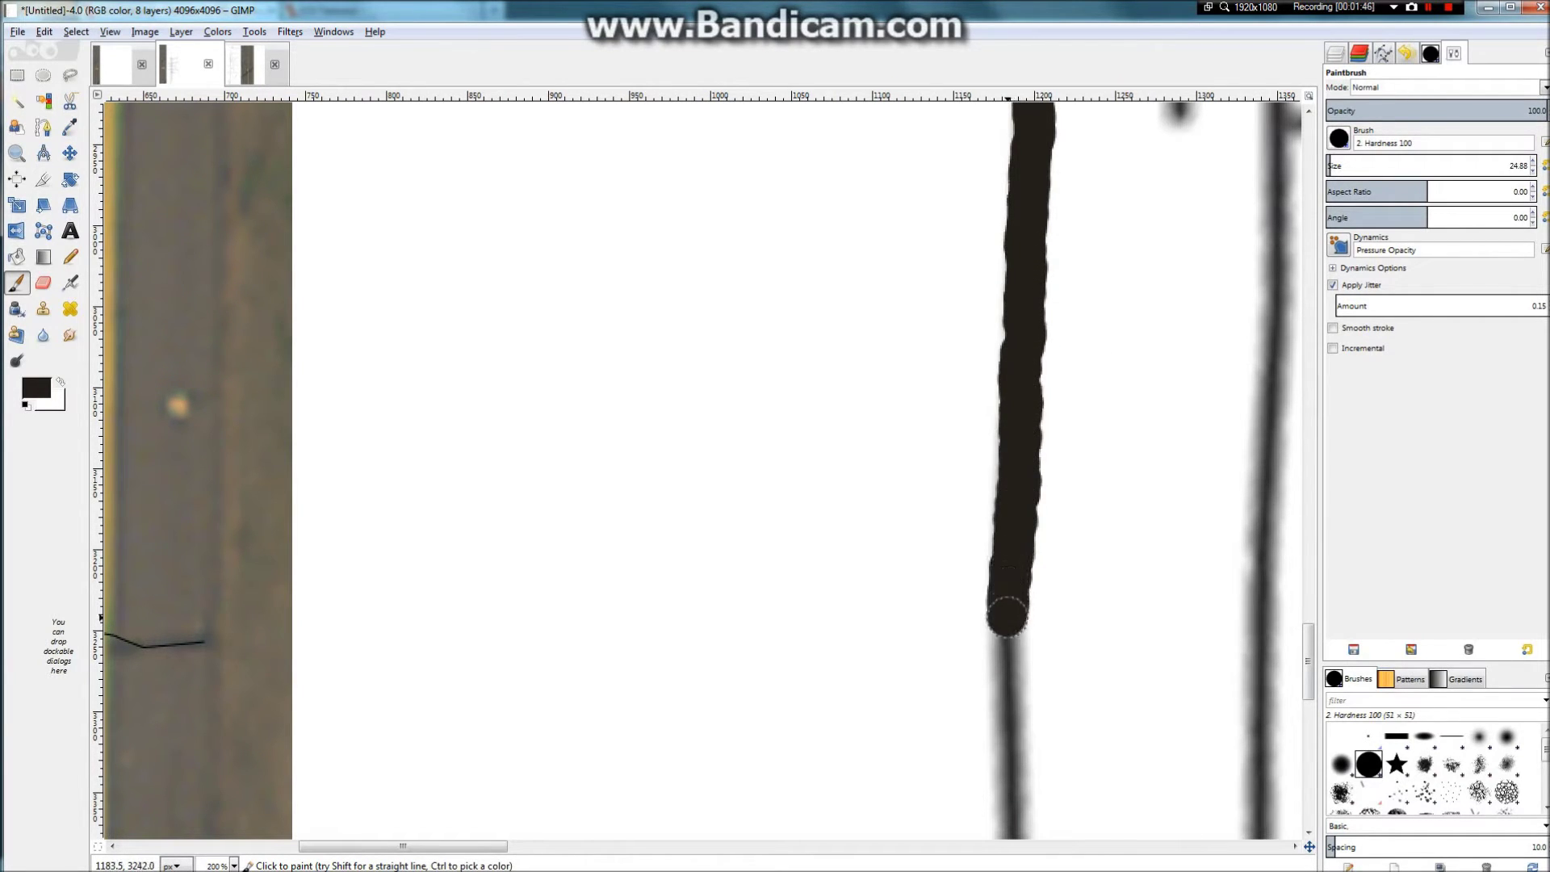
scroll(1007, 616, down, 5)
scroll(1009, 619, up, 4)
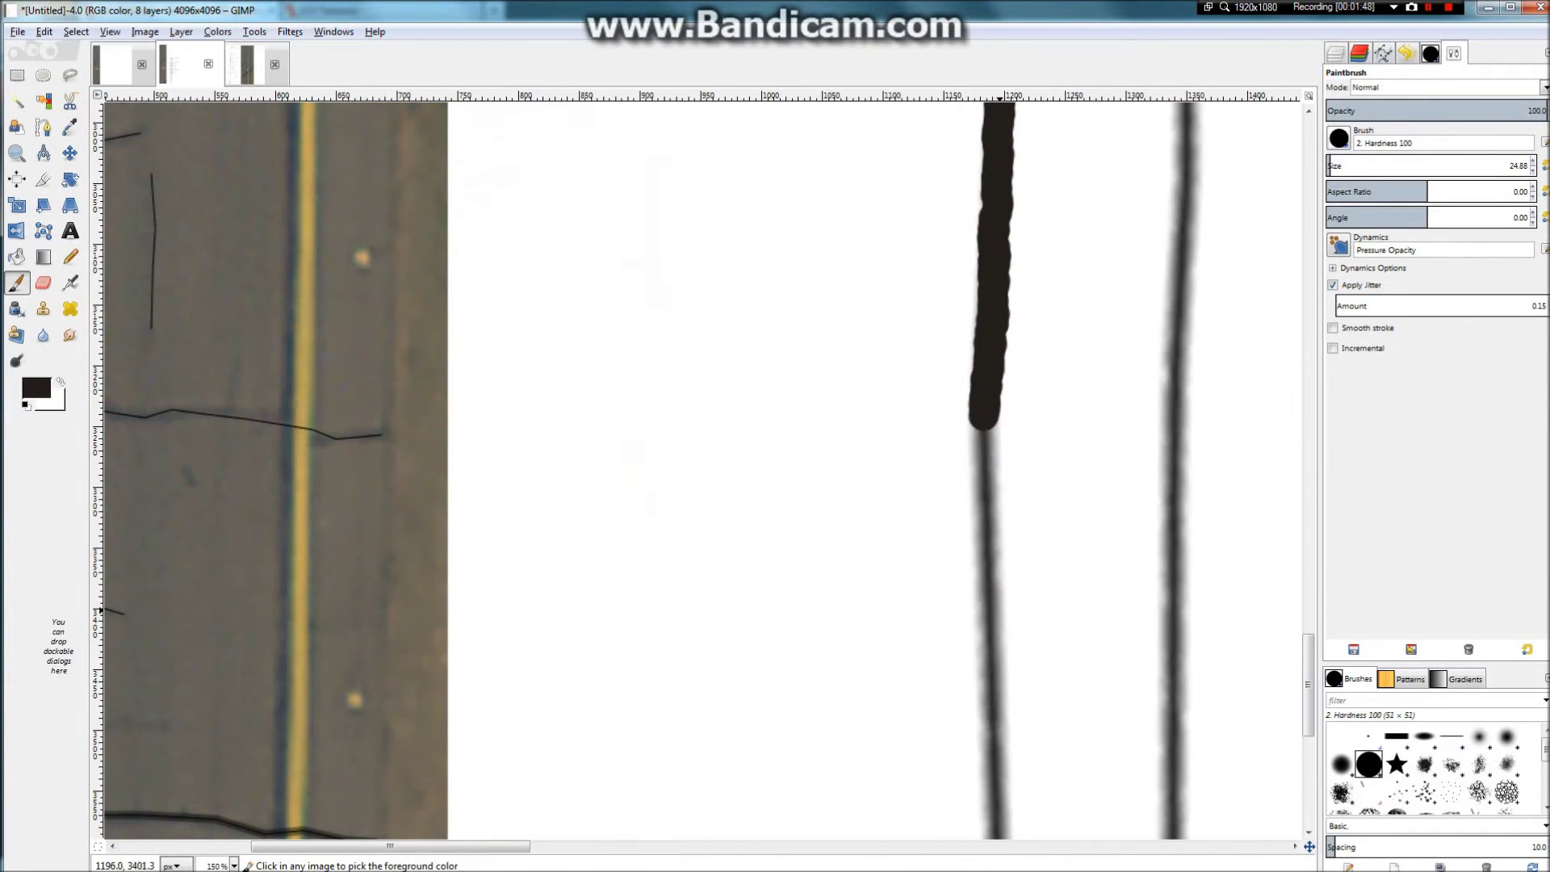
Step: Extend the hard-edged dark brush stroke on Layer #5 downward along the long left vertical crack
drag(984, 425, 993, 670)
scroll(992, 670, down, 3)
scroll(992, 670, up, 4)
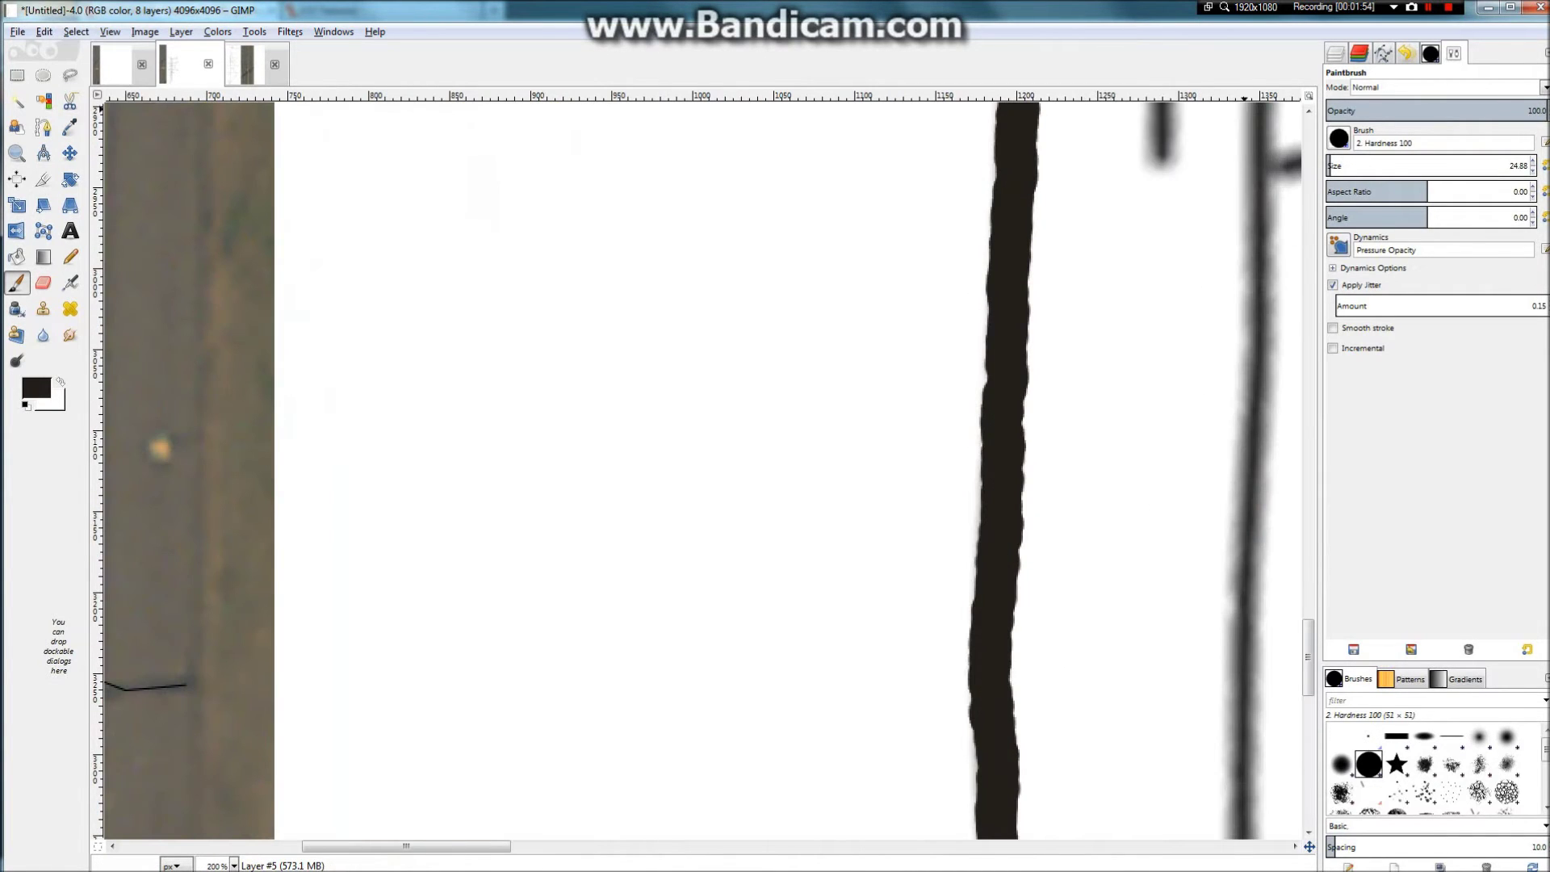
Step: Try Layer #5's opacity at 44.9, compare the stroke with the soft crack beneath, and settle on 68.2
key(ctrl+l)
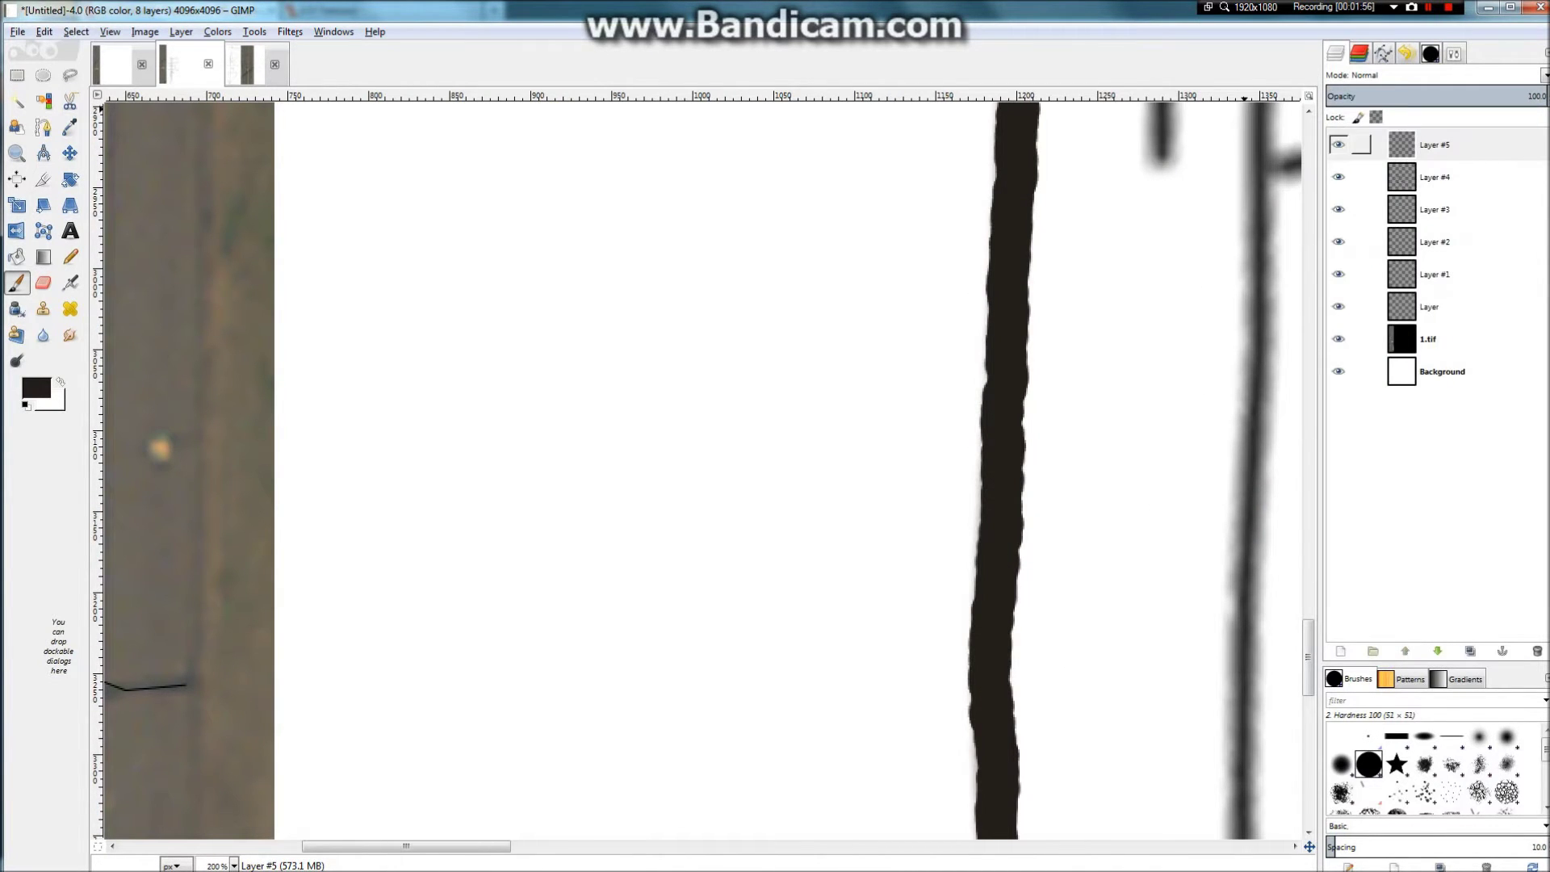
drag(1442, 93, 1425, 93)
scroll(1067, 352, up, 2)
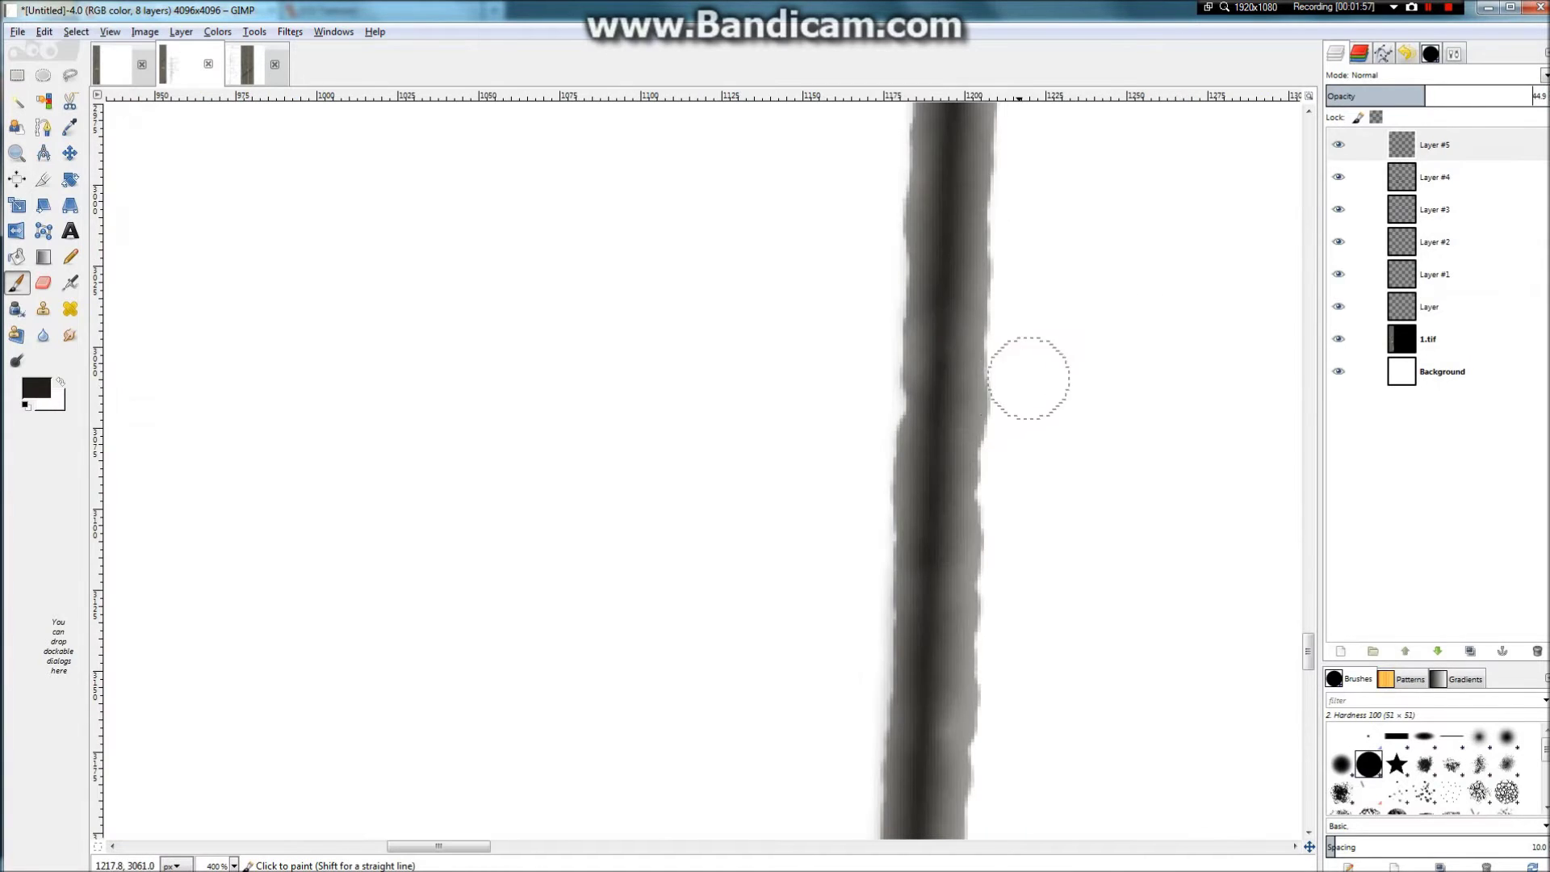
scroll(969, 411, down, 5)
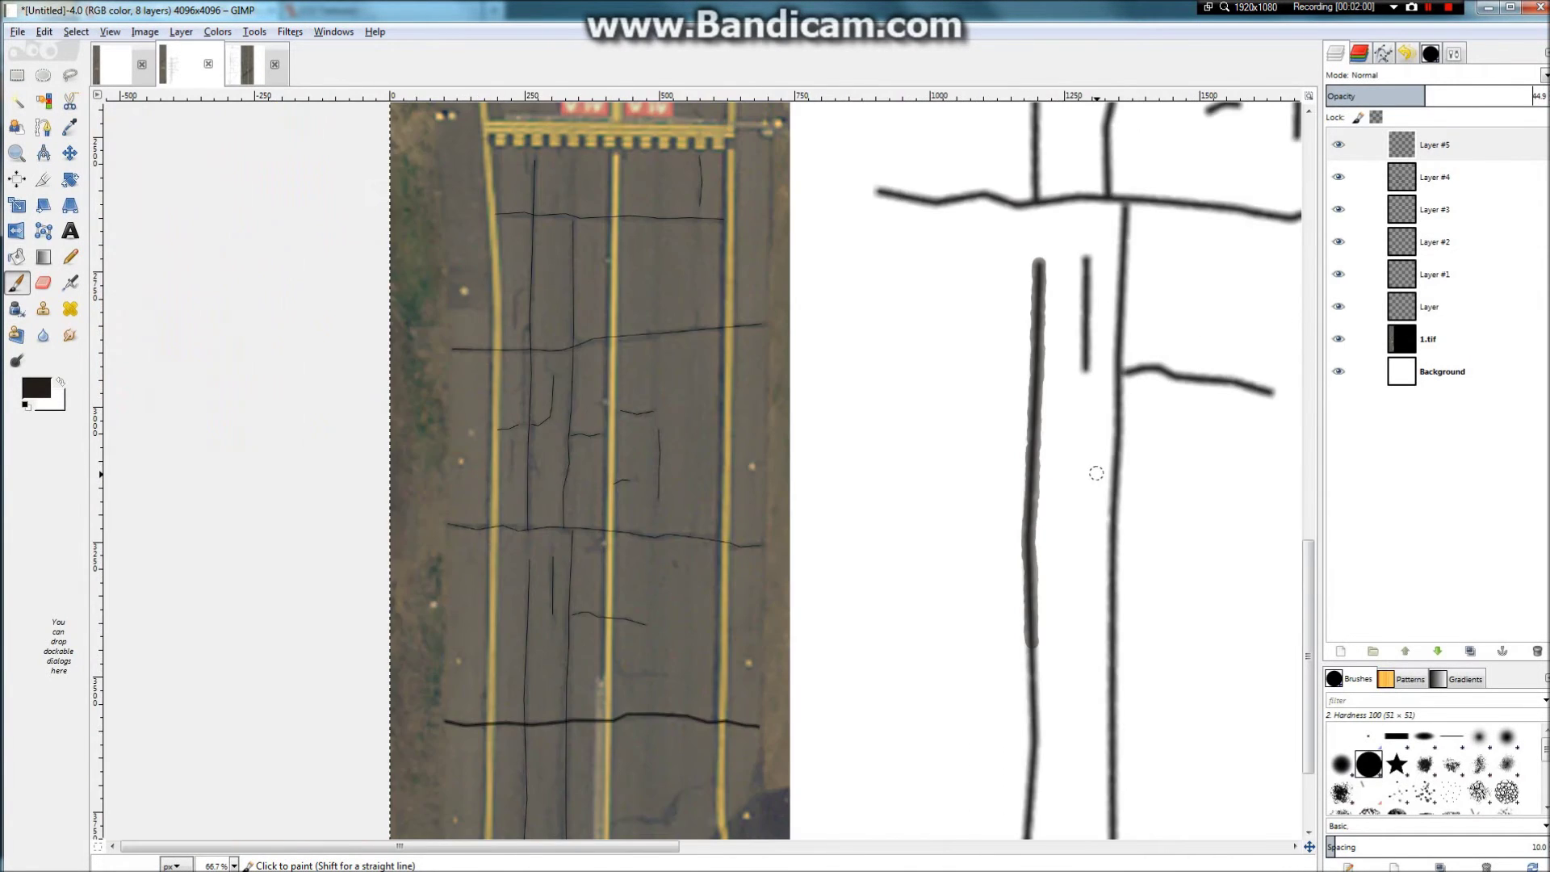
scroll(1050, 262, up, 5)
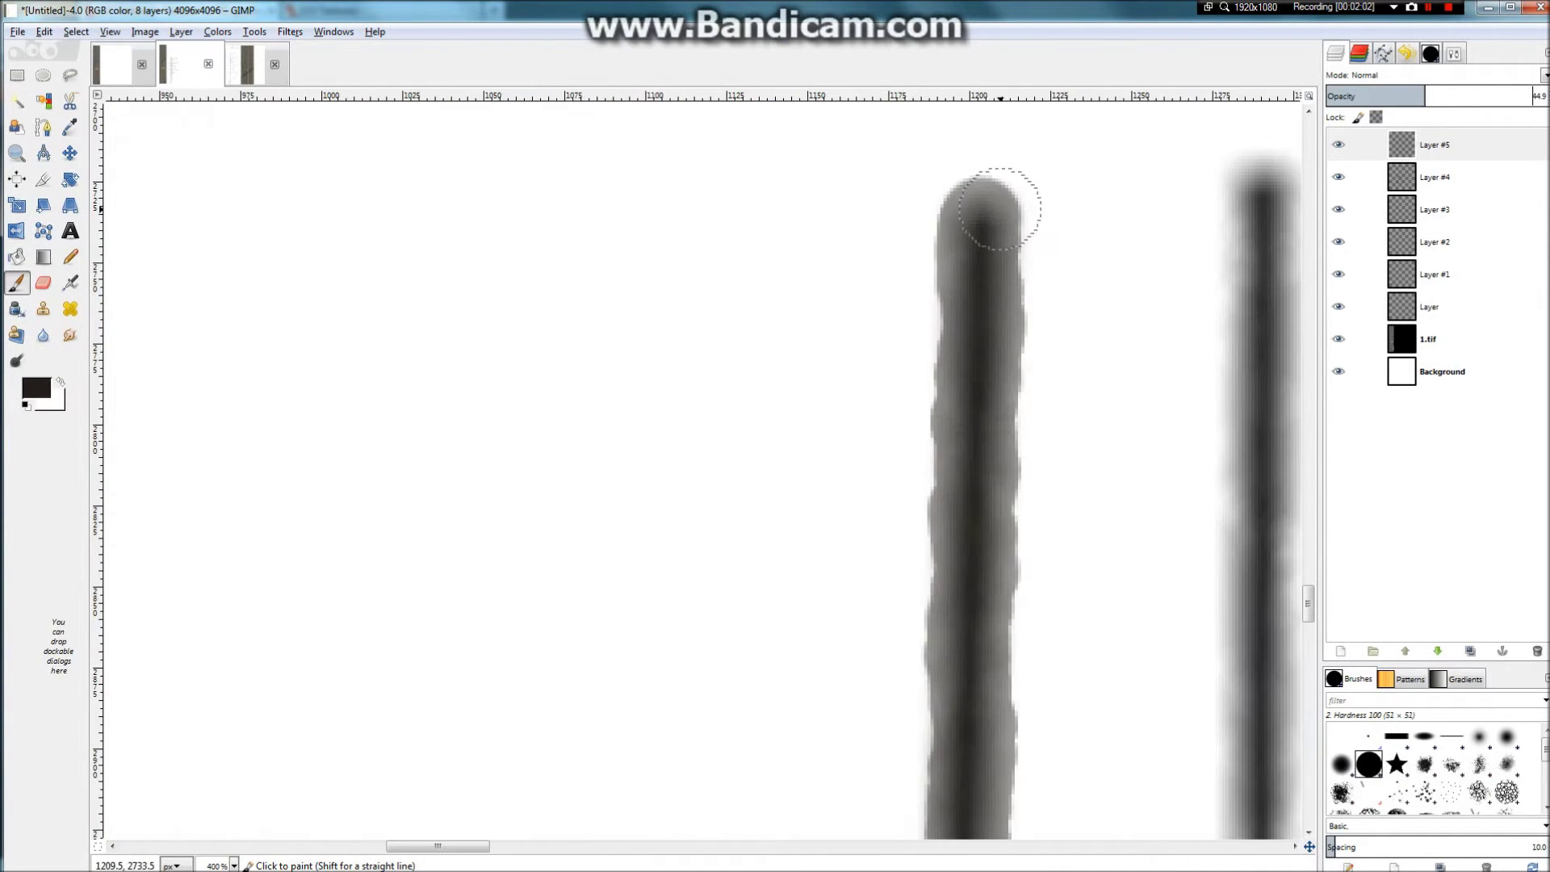
scroll(1000, 208, down, 2)
scroll(1000, 208, up, 2)
scroll(993, 433, down, 7)
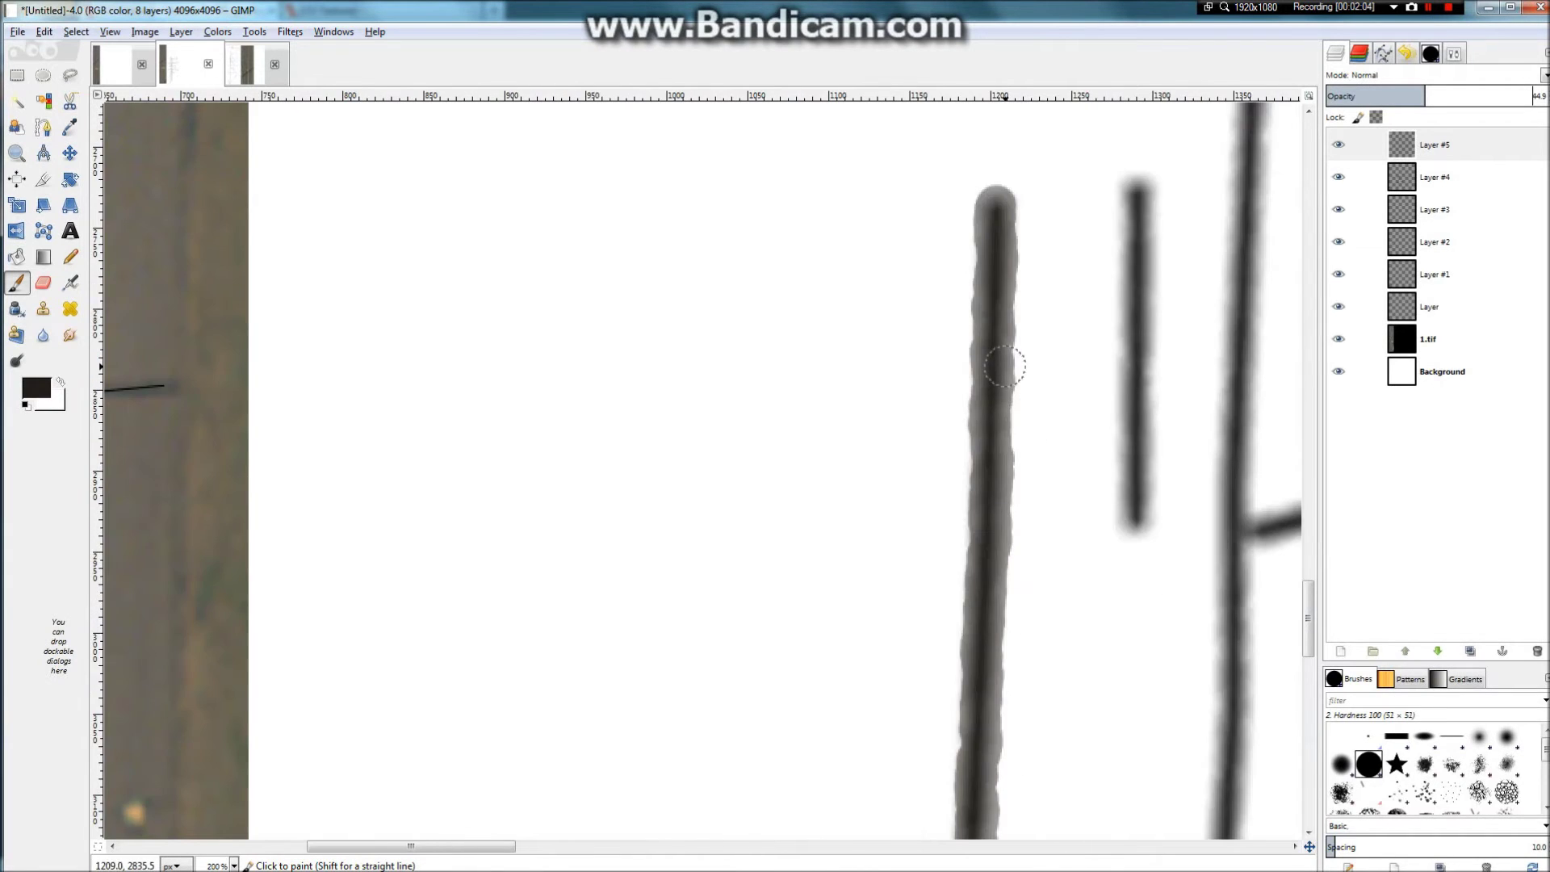
scroll(985, 723, up, 4)
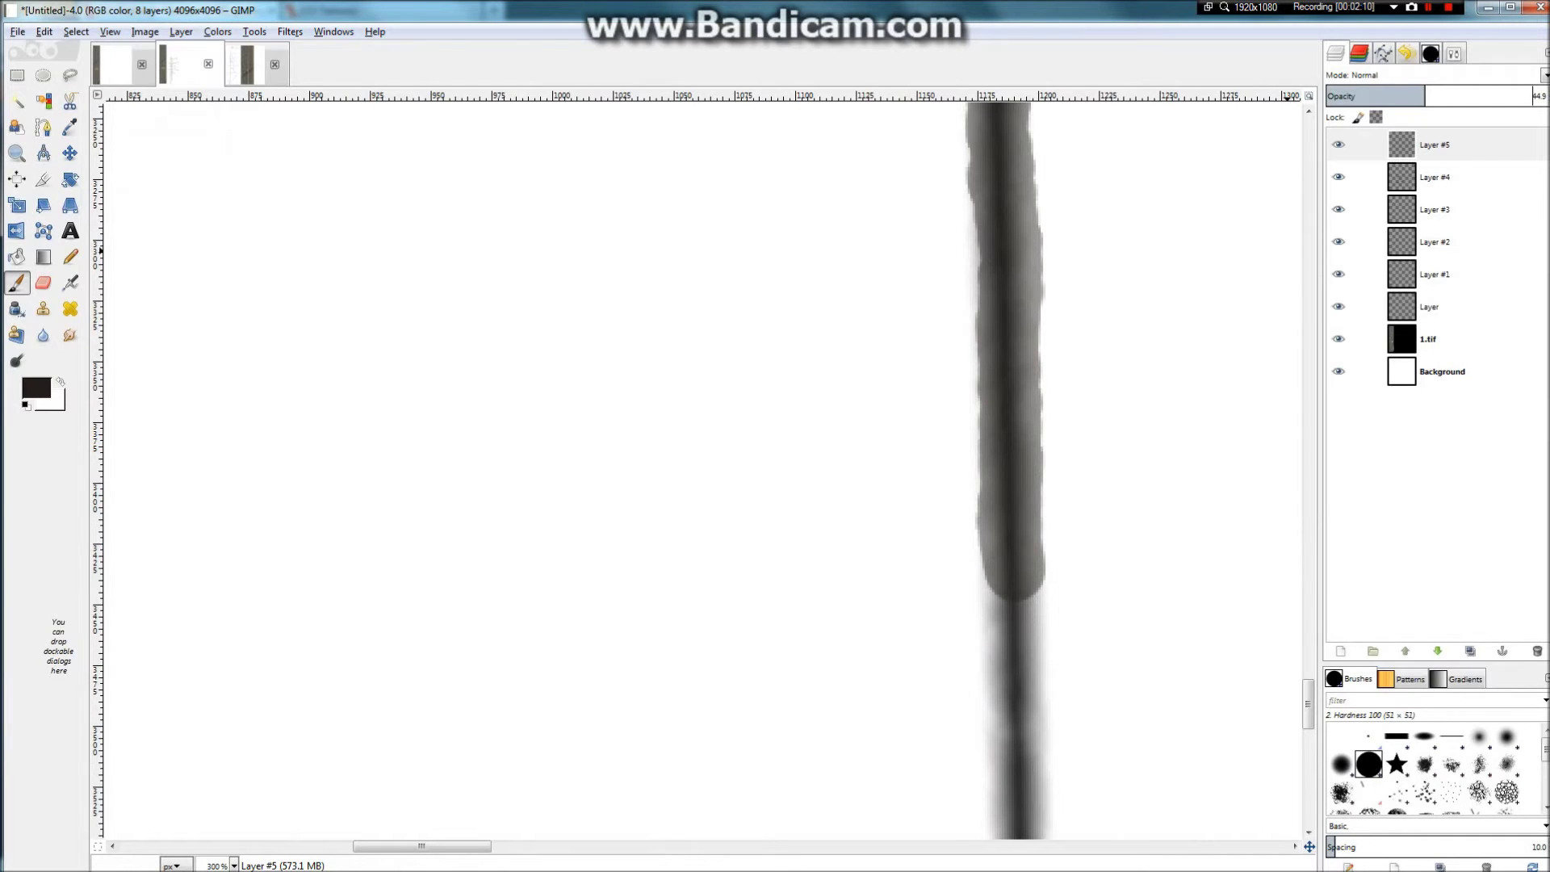
mouse_move(1425, 96)
mouse_down()
mouse_move(1547, 95)
mouse_move(1477, 96)
mouse_up()
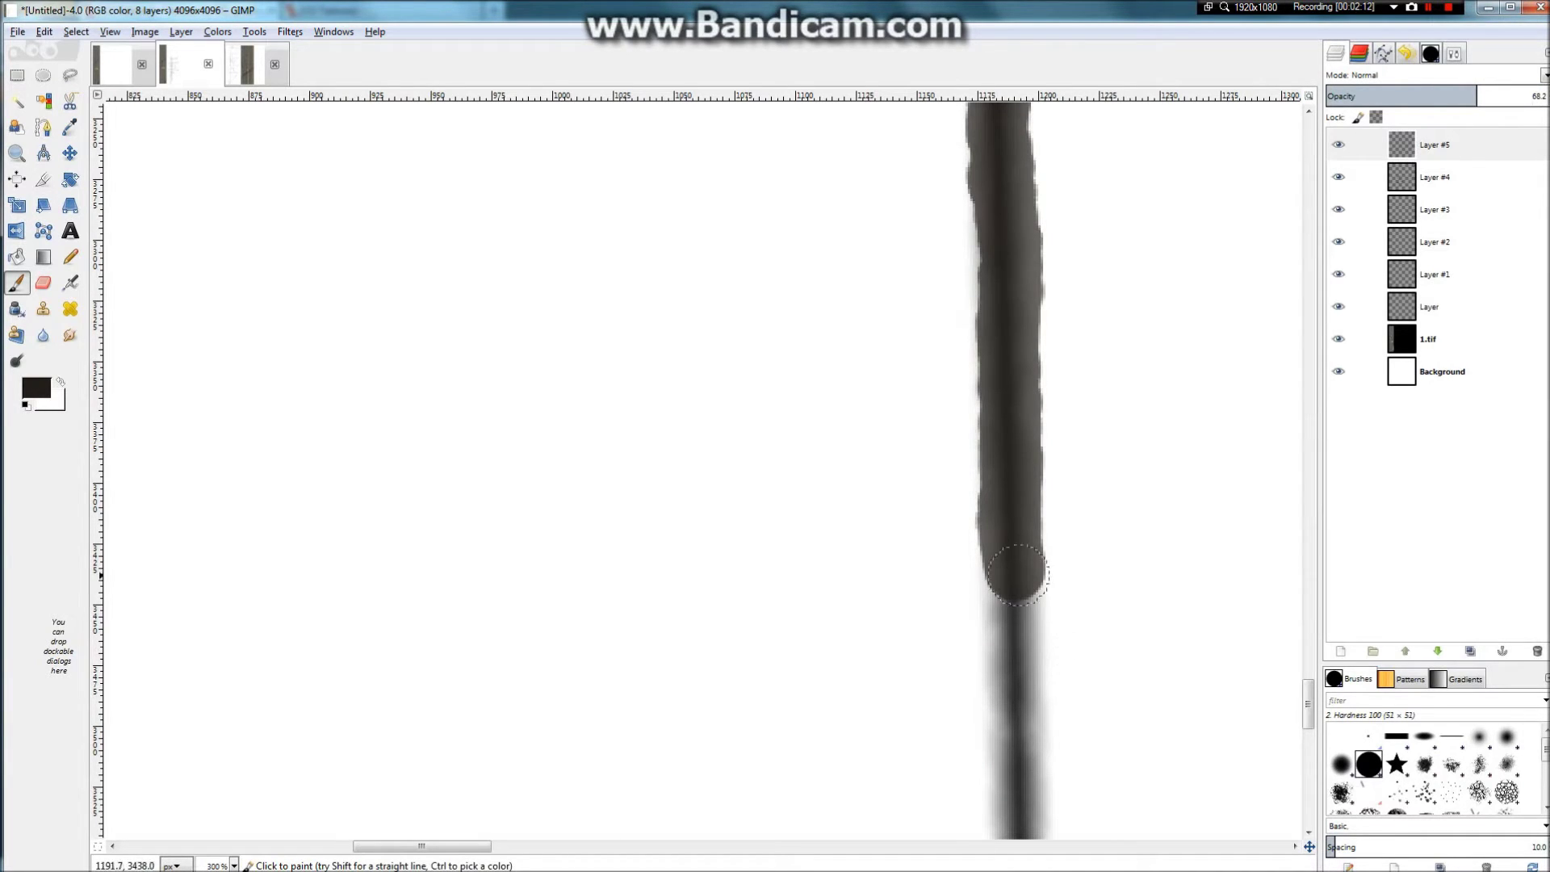
Step: Continue the dark brush stroke over the rest of the left vertical crack down to the image's lower edge
drag(1018, 575, 1023, 769)
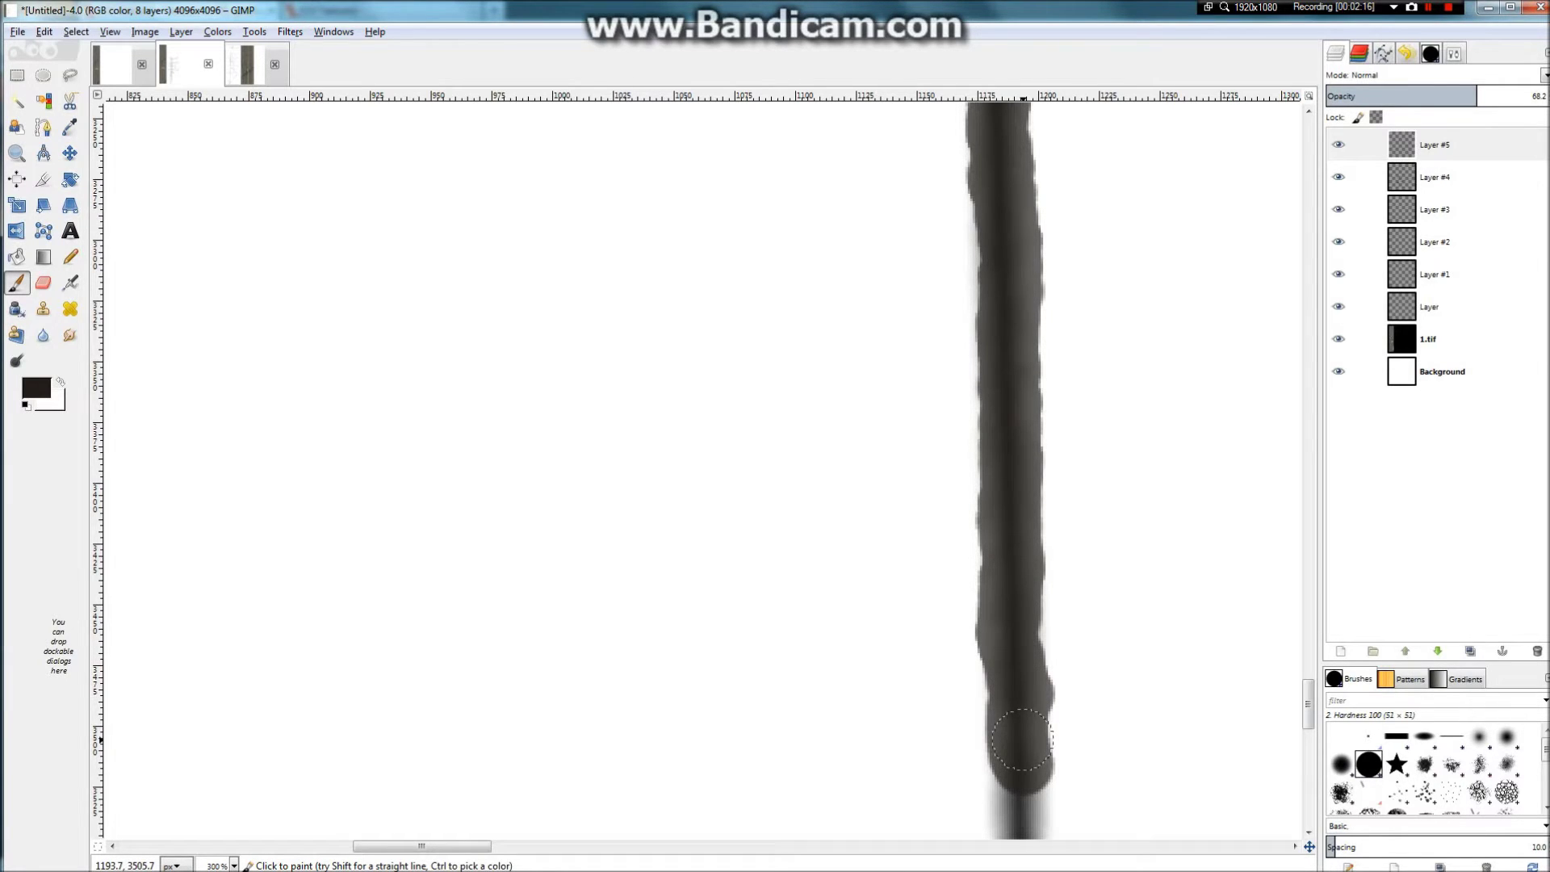
scroll(1037, 323, down, 4)
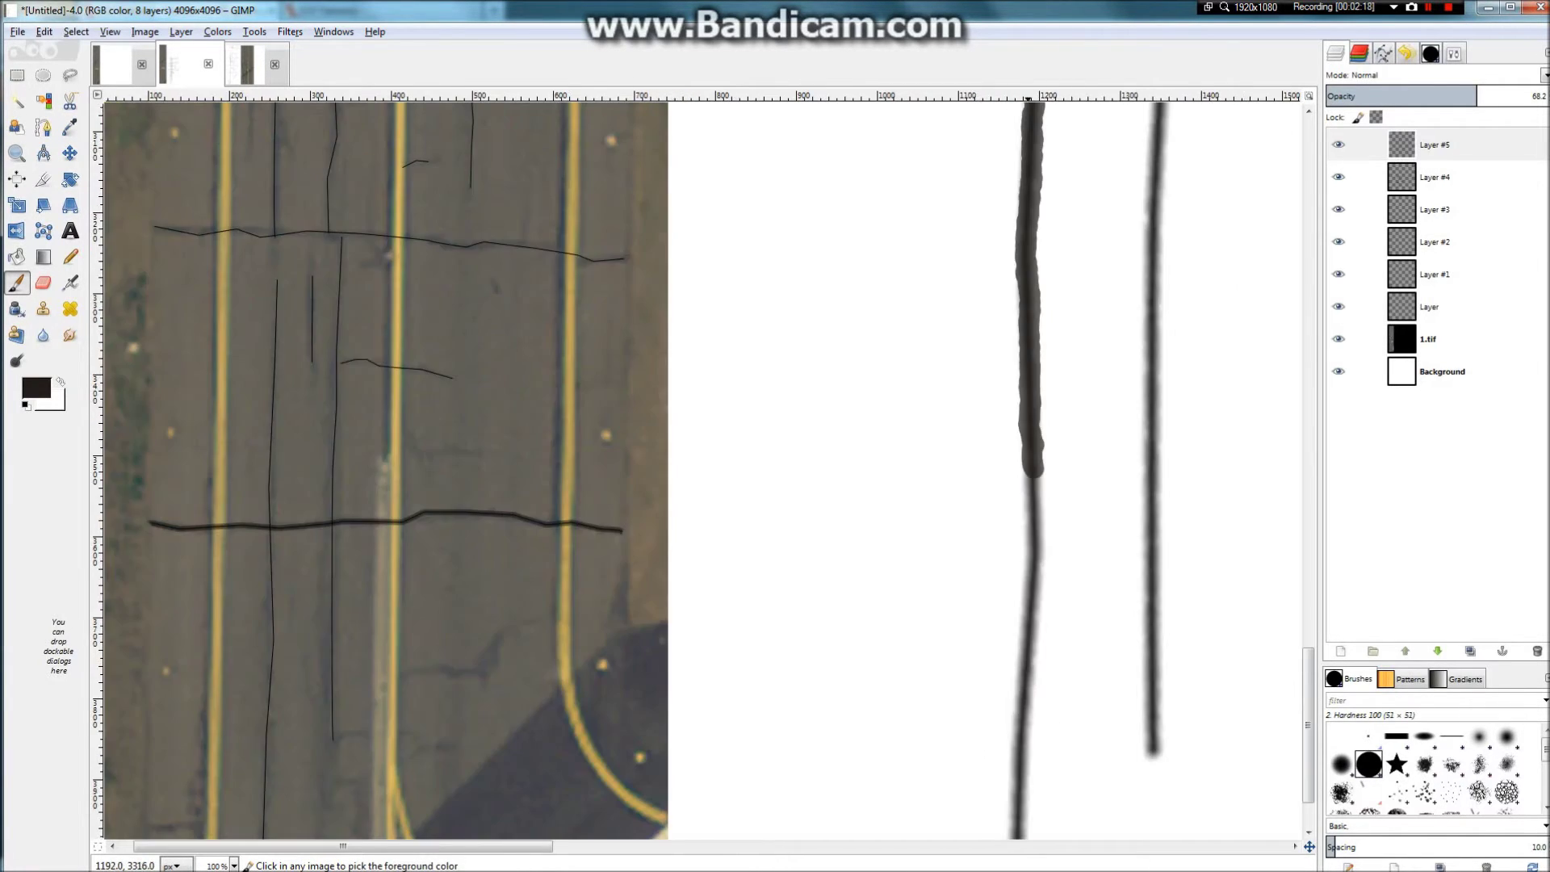
scroll(1050, 646, up, 3)
scroll(985, 432, down, 1)
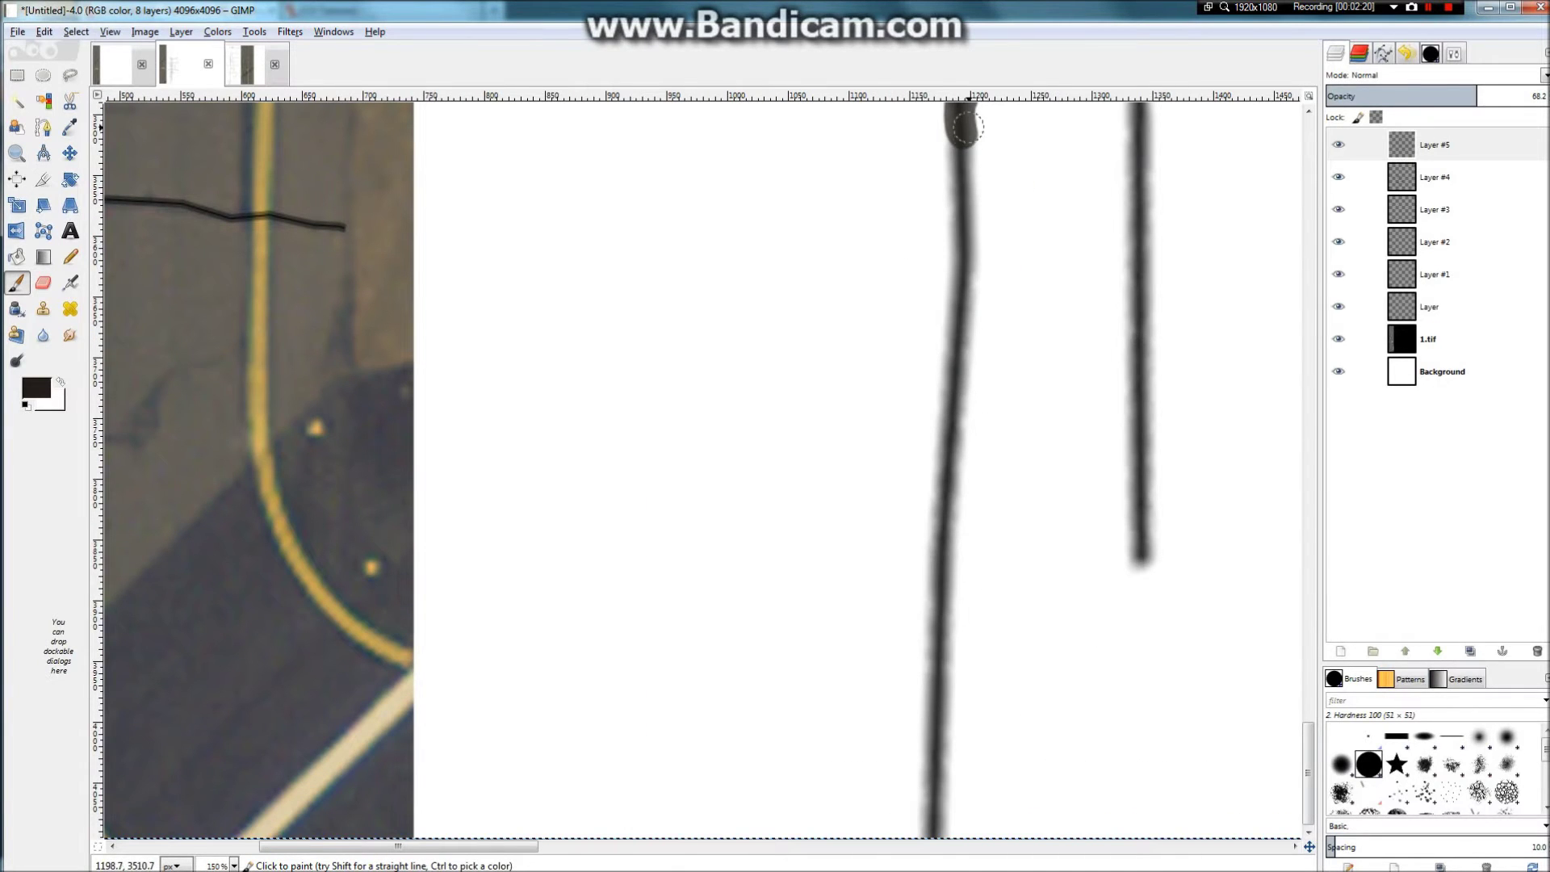
drag(965, 152, 938, 620)
scroll(939, 622, down, 1)
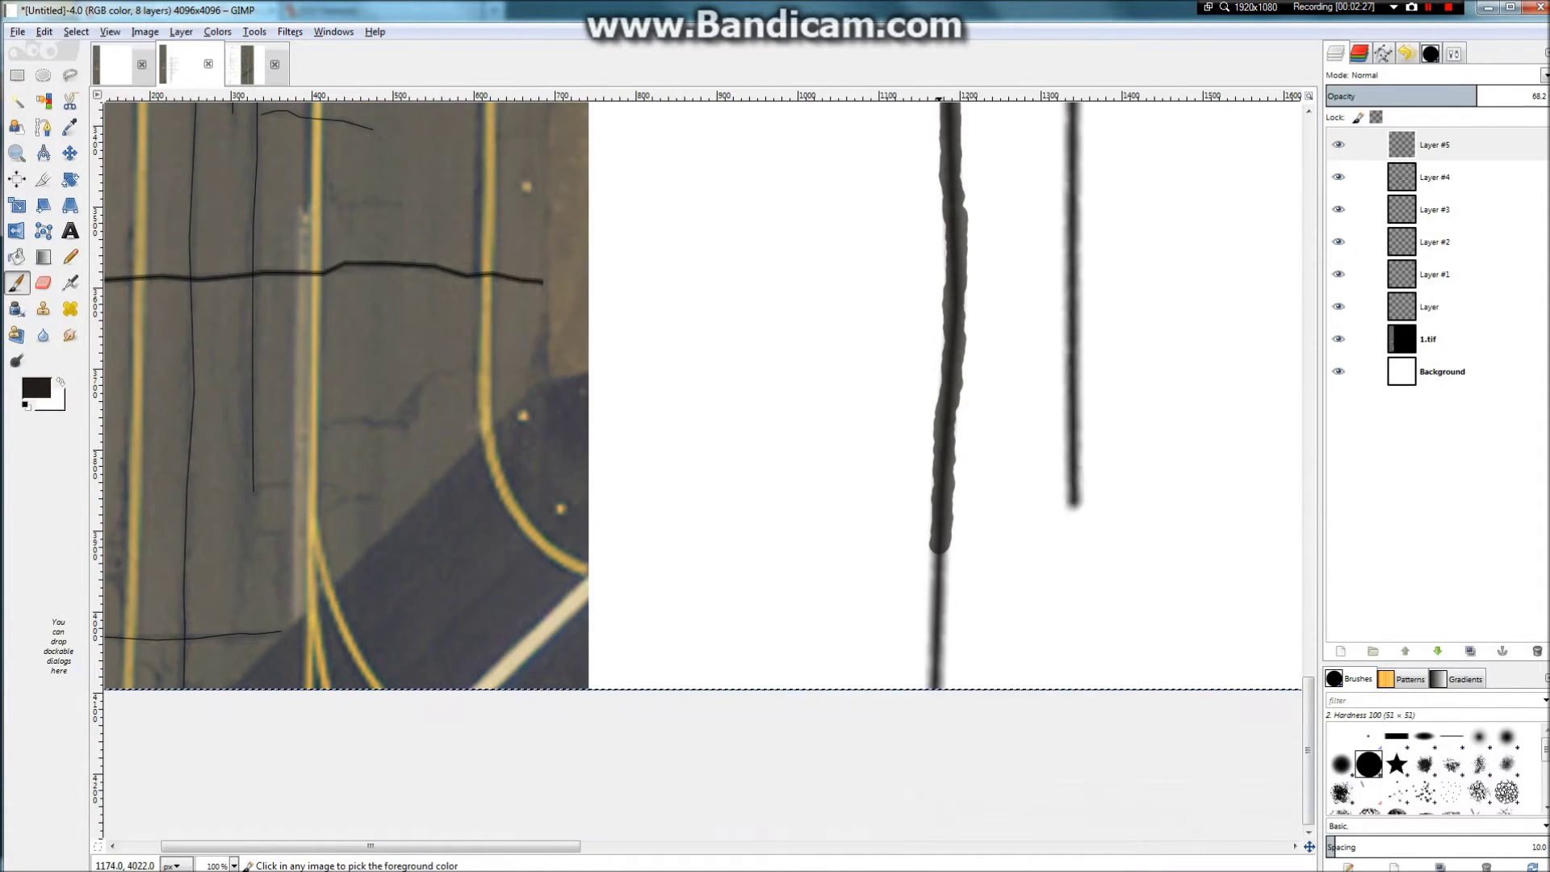
scroll(939, 627, up, 1)
drag(936, 493, 934, 683)
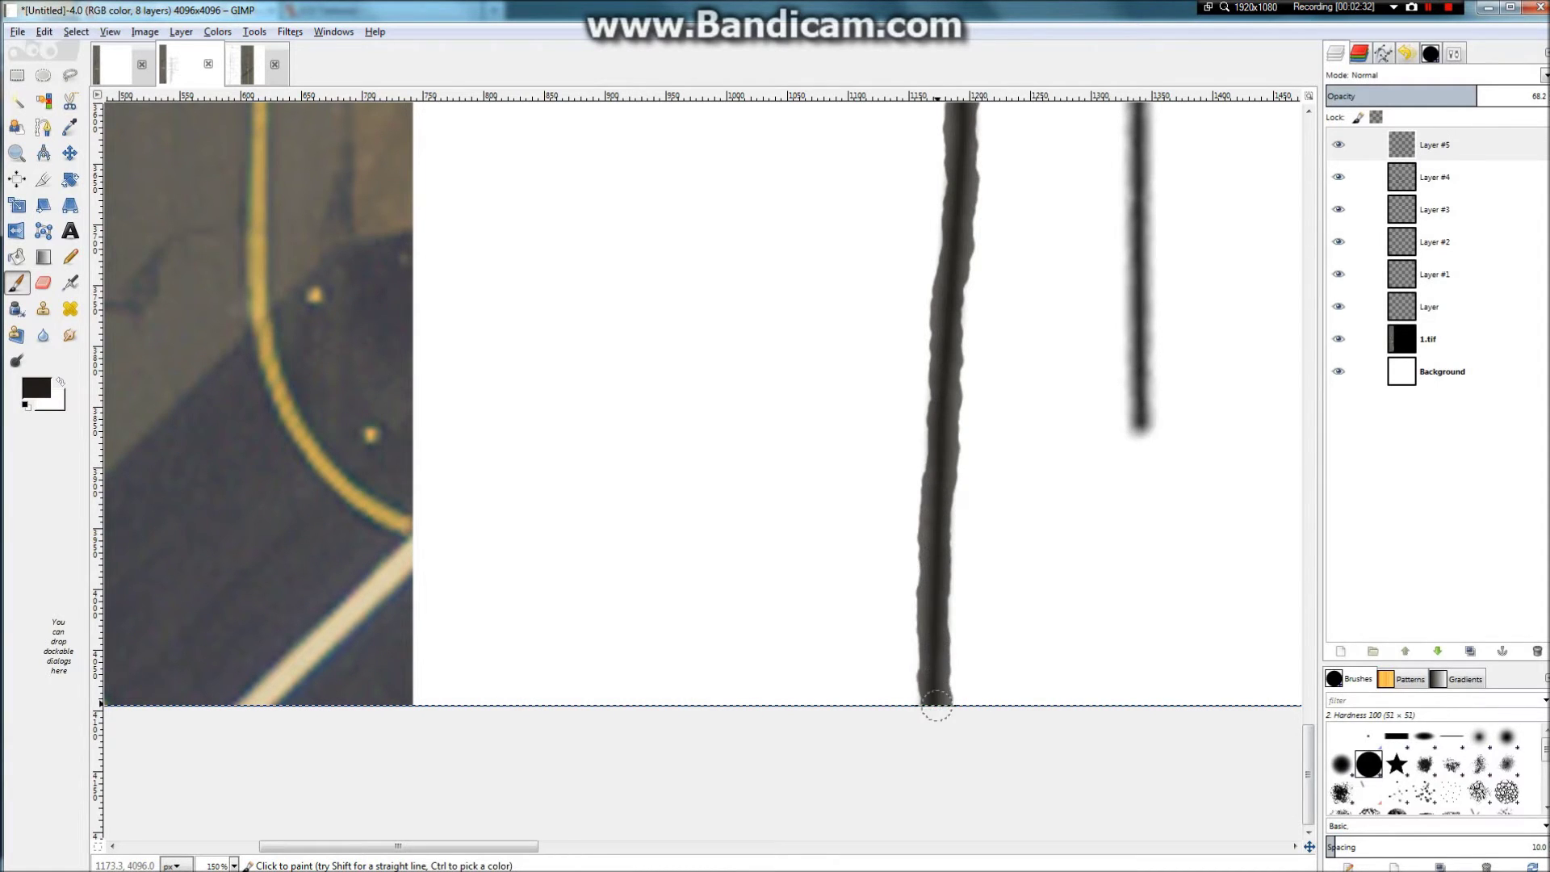
Step: Paint a hard-edged dark stroke upward along the shorter vertical crack to the right, near its lower end
scroll(937, 706, down, 3)
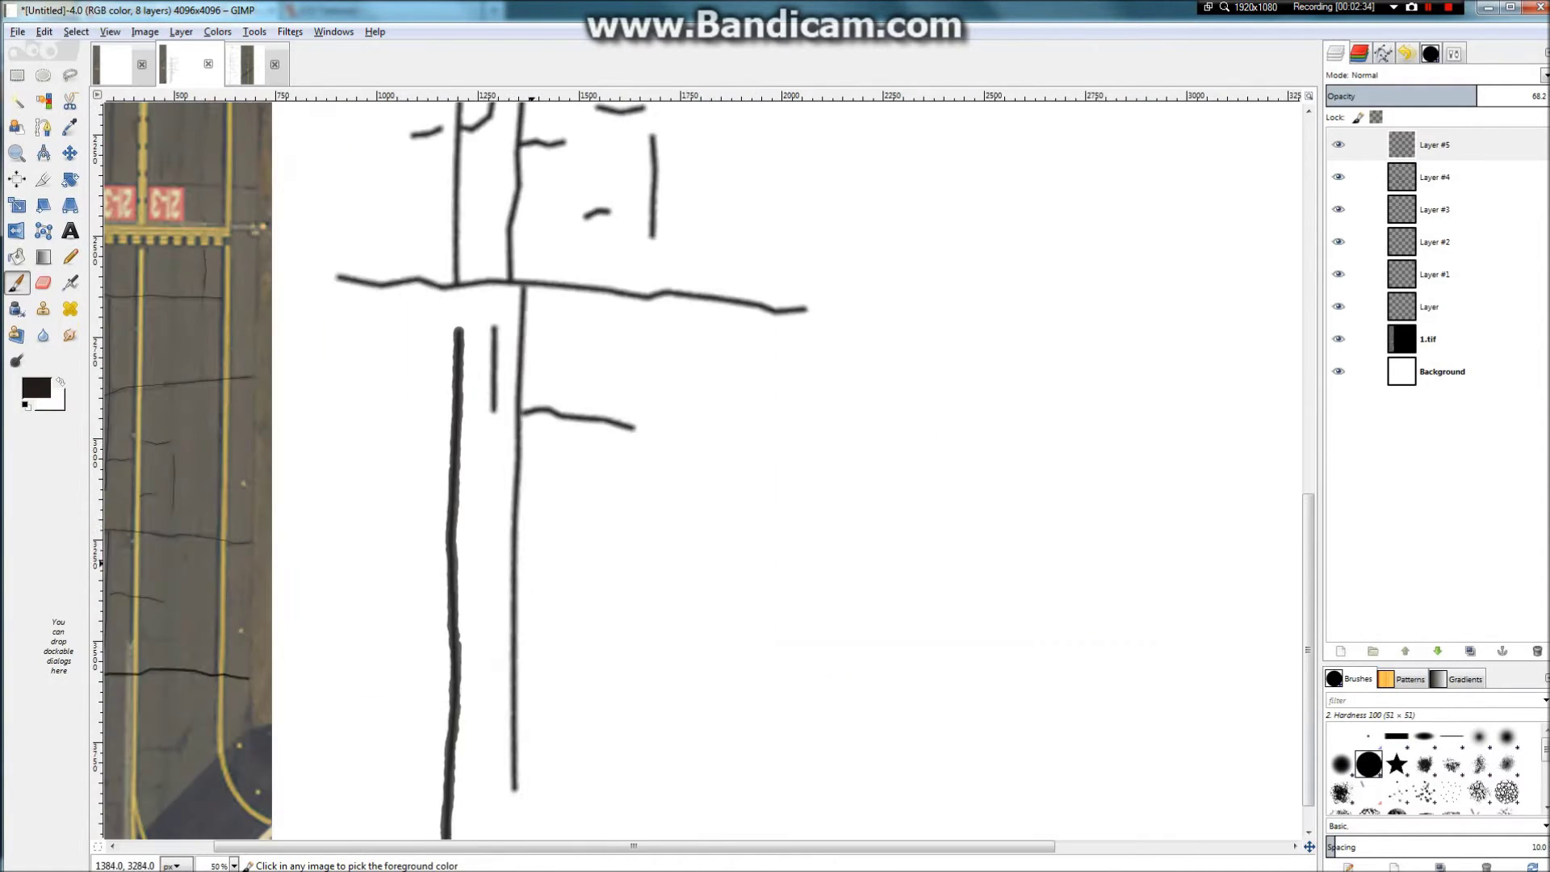
scroll(531, 563, down, 1)
scroll(548, 513, up, 1)
scroll(558, 558, down, 2)
scroll(533, 787, up, 3)
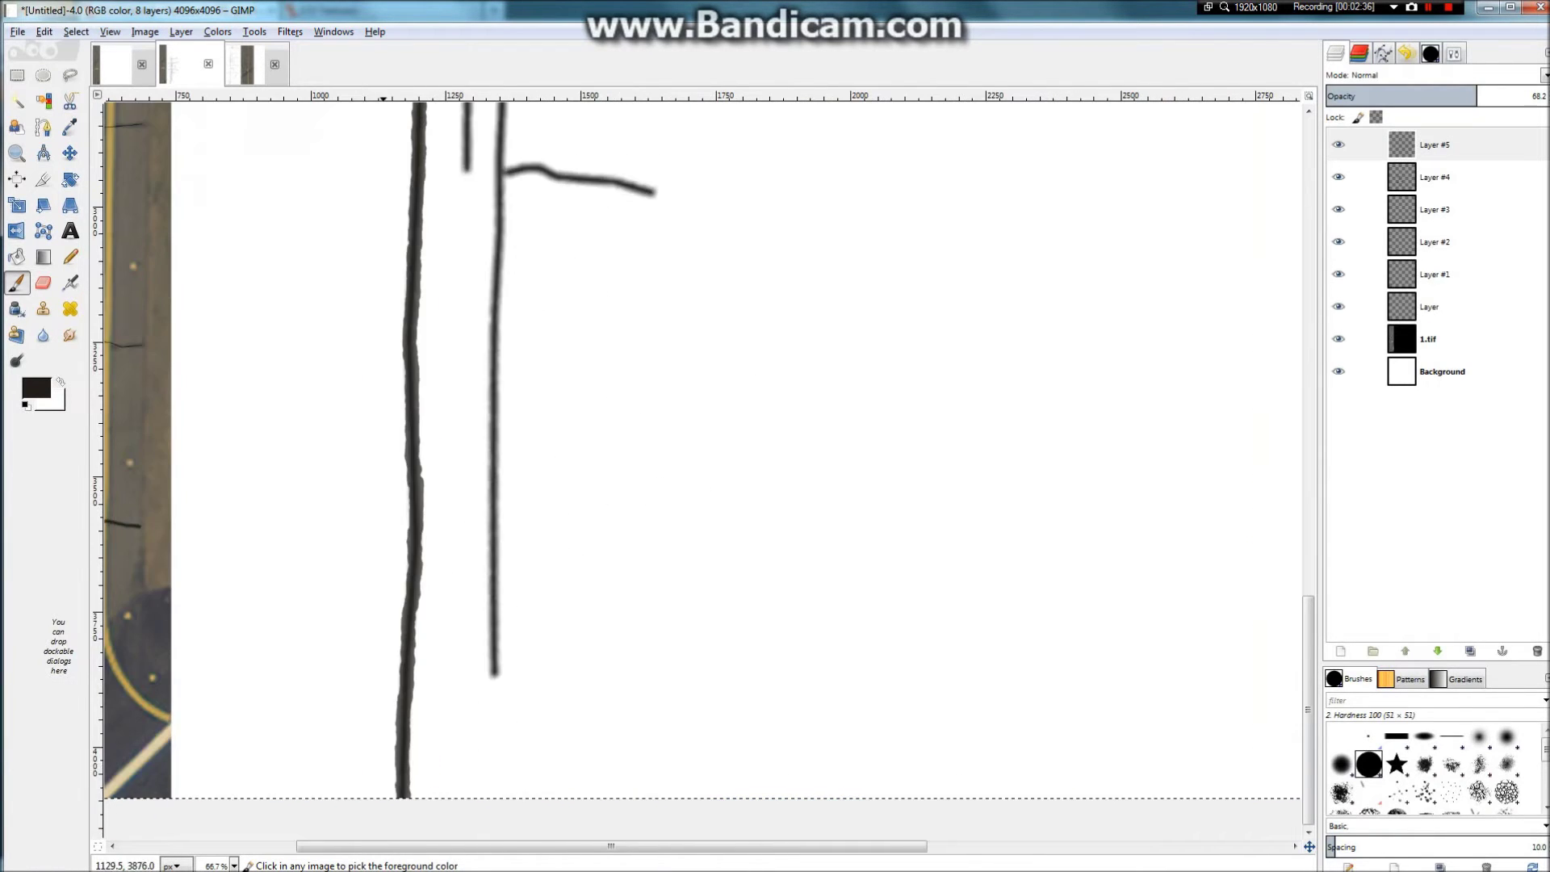
scroll(390, 679, up, 3)
drag(699, 733, 701, 433)
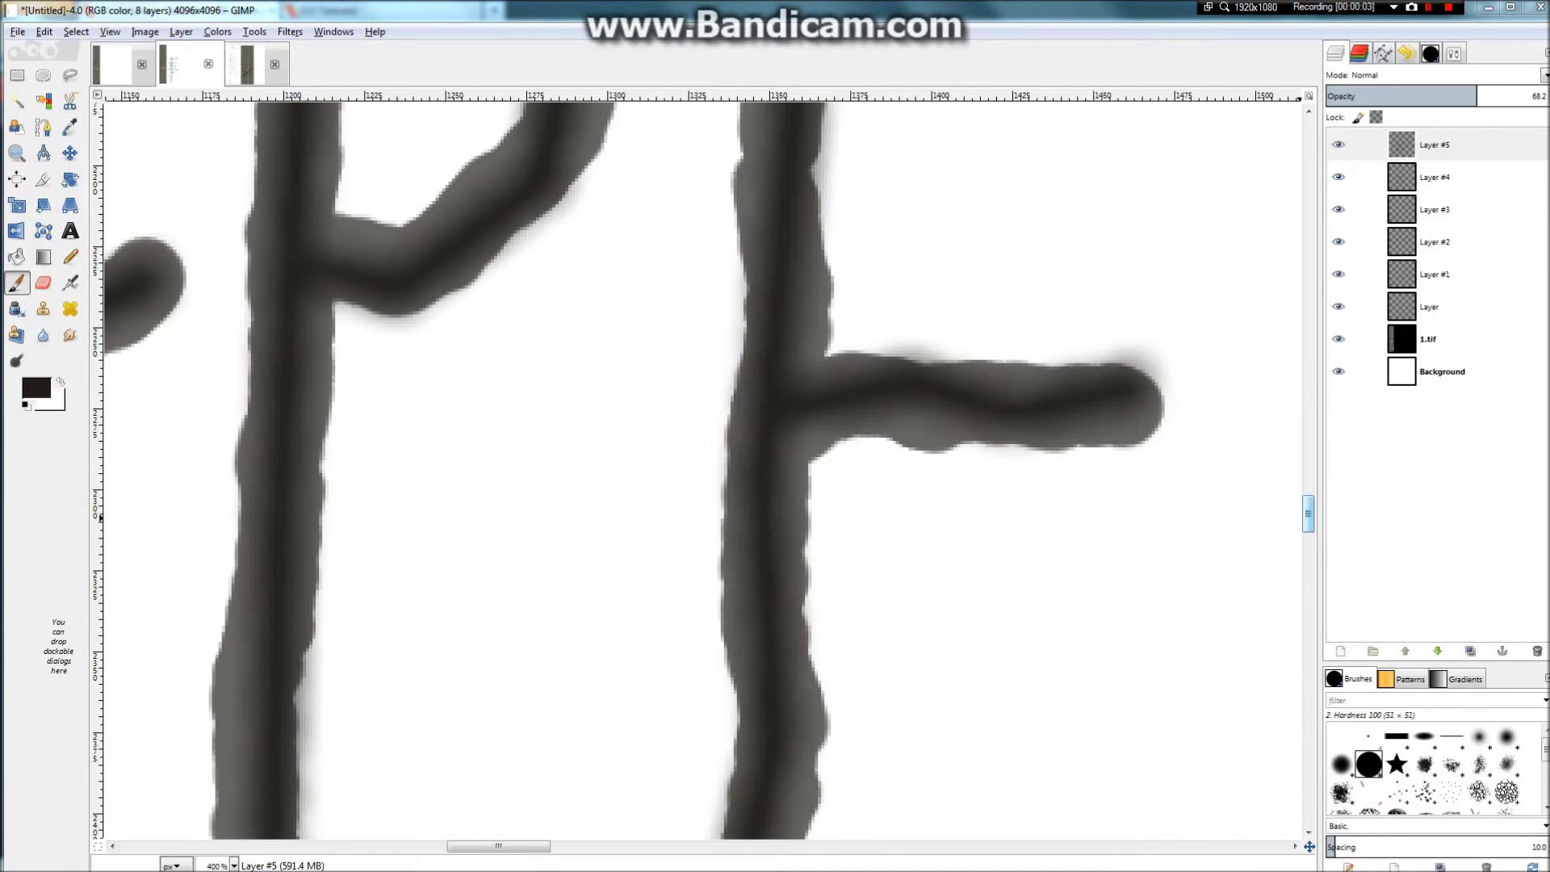
Step: Paint over the remaining thin right-hand part of the slightly rising horizontal crack, out to its right end
drag(1309, 513, 1308, 554)
ctrl+scroll(795, 541, down, 2)
scroll(790, 535, down, 7)
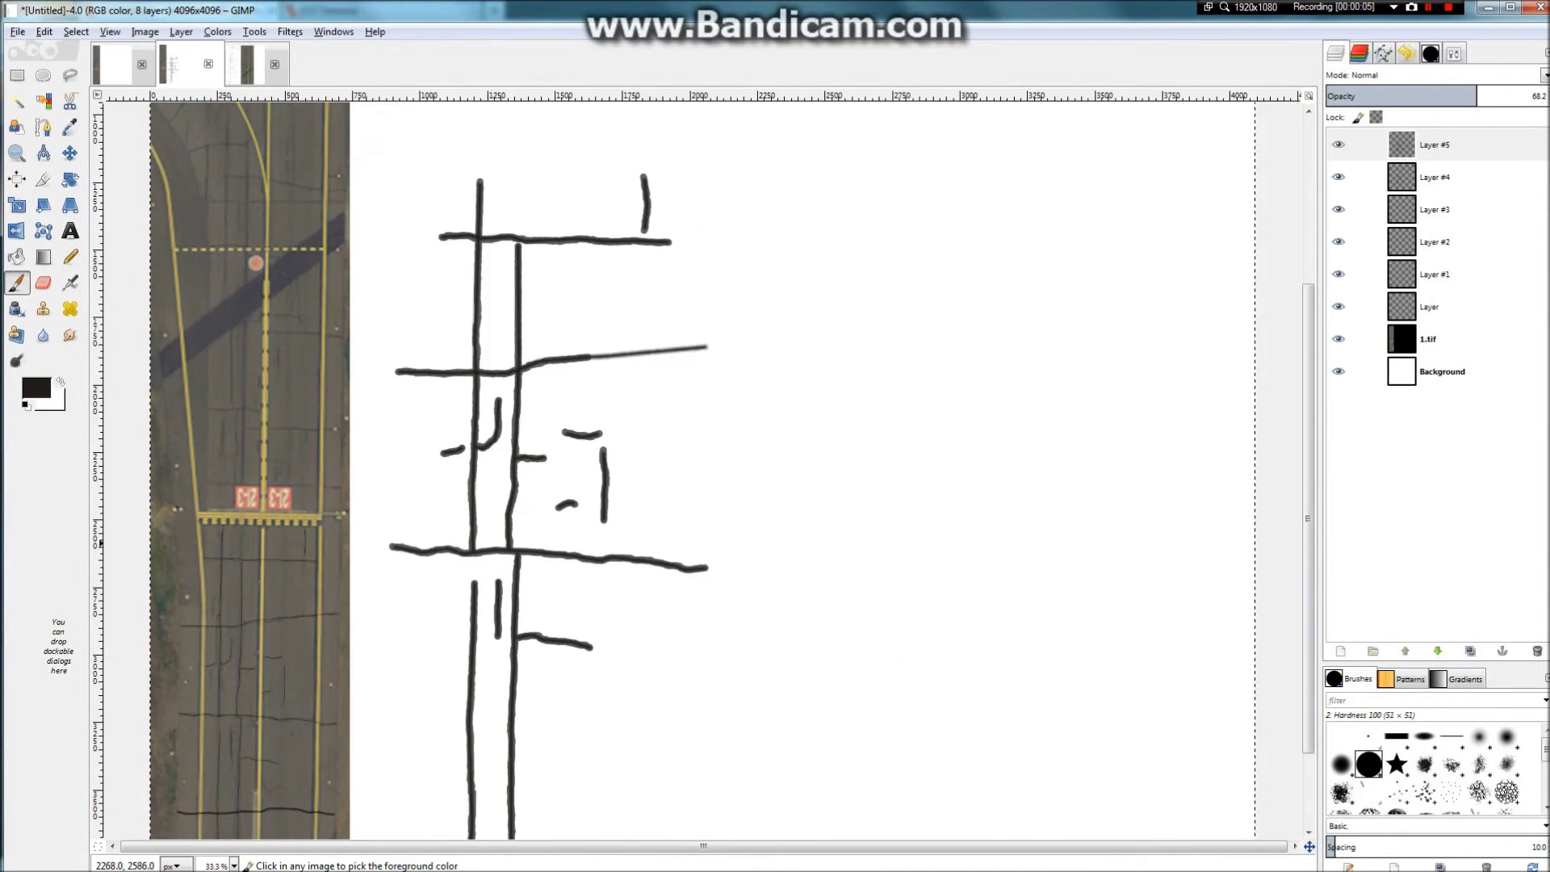
scroll(923, 535, up, 4)
scroll(505, 388, down, 2)
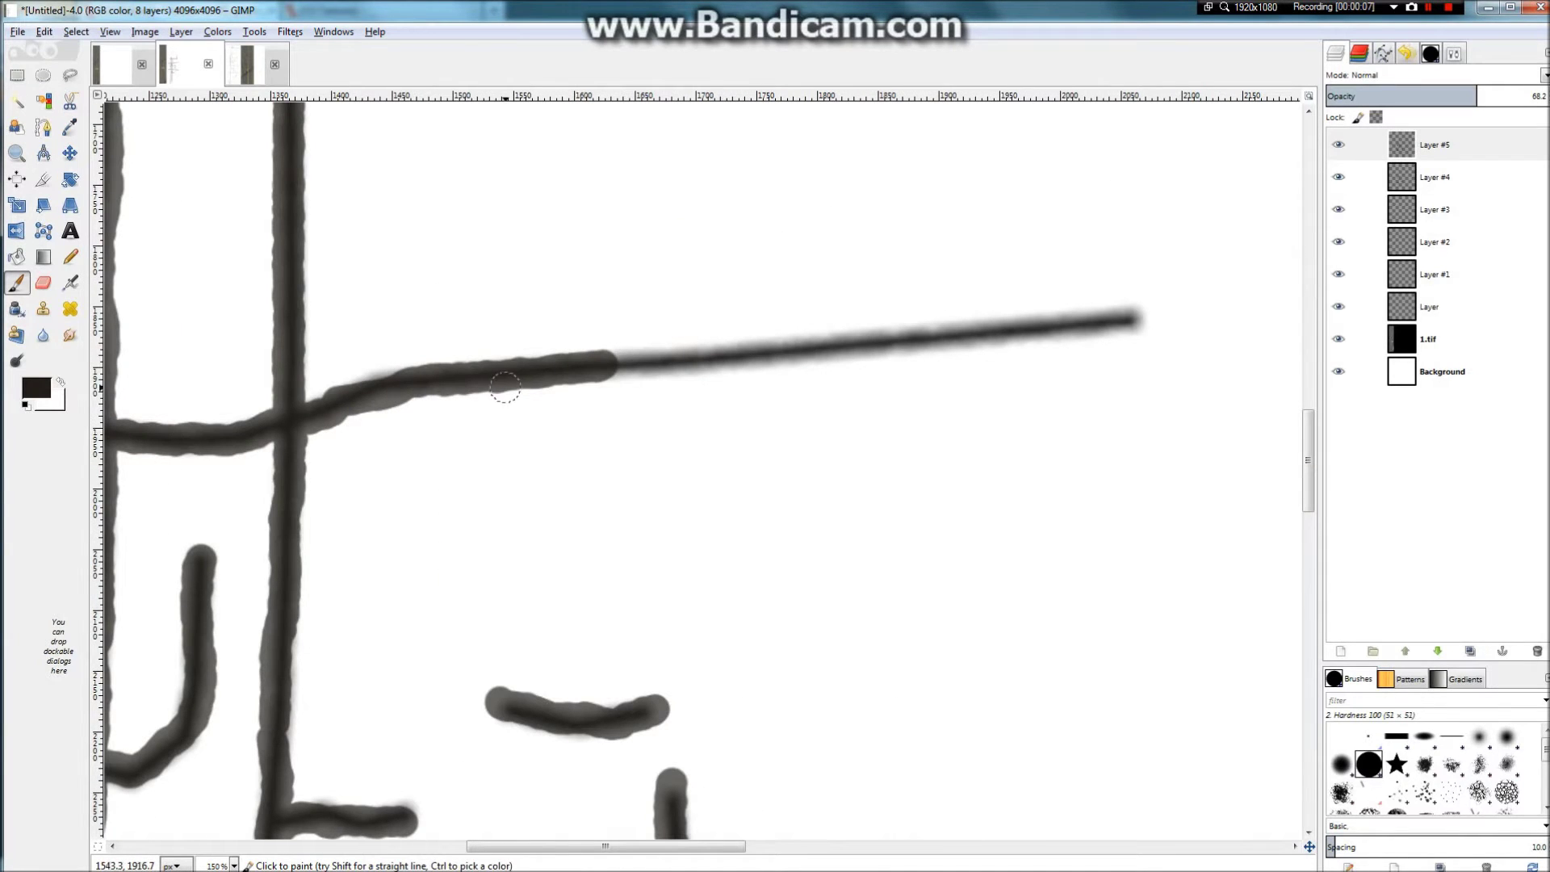
drag(607, 365, 1136, 320)
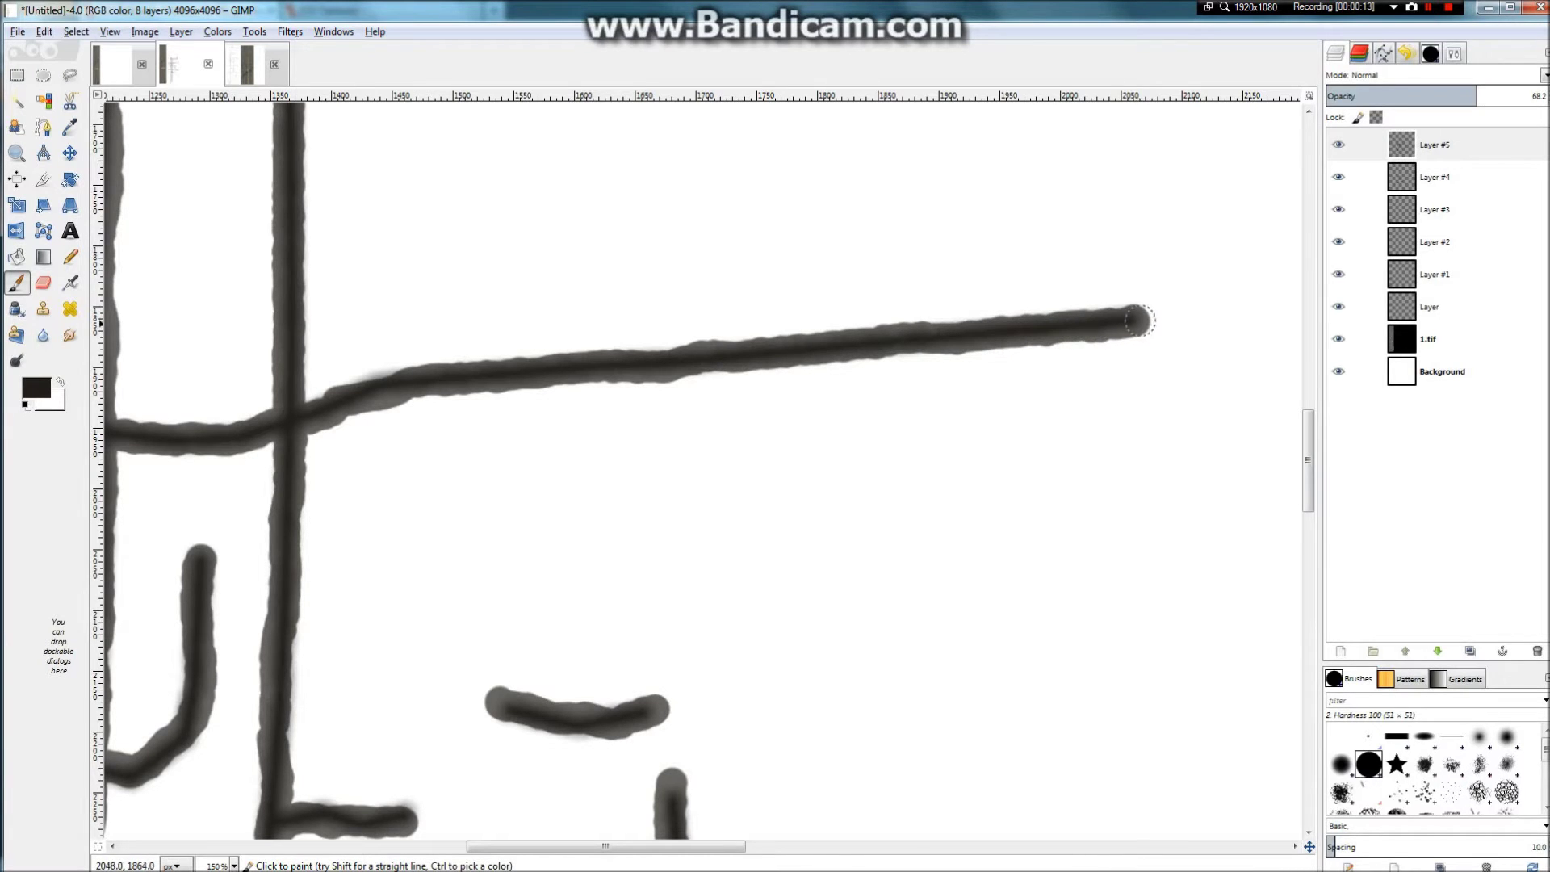
Step: Raise Layer #5's opacity to 79.2 and check the blend of the crack edges up close
scroll(921, 339, down, 3)
scroll(753, 343, up, 4)
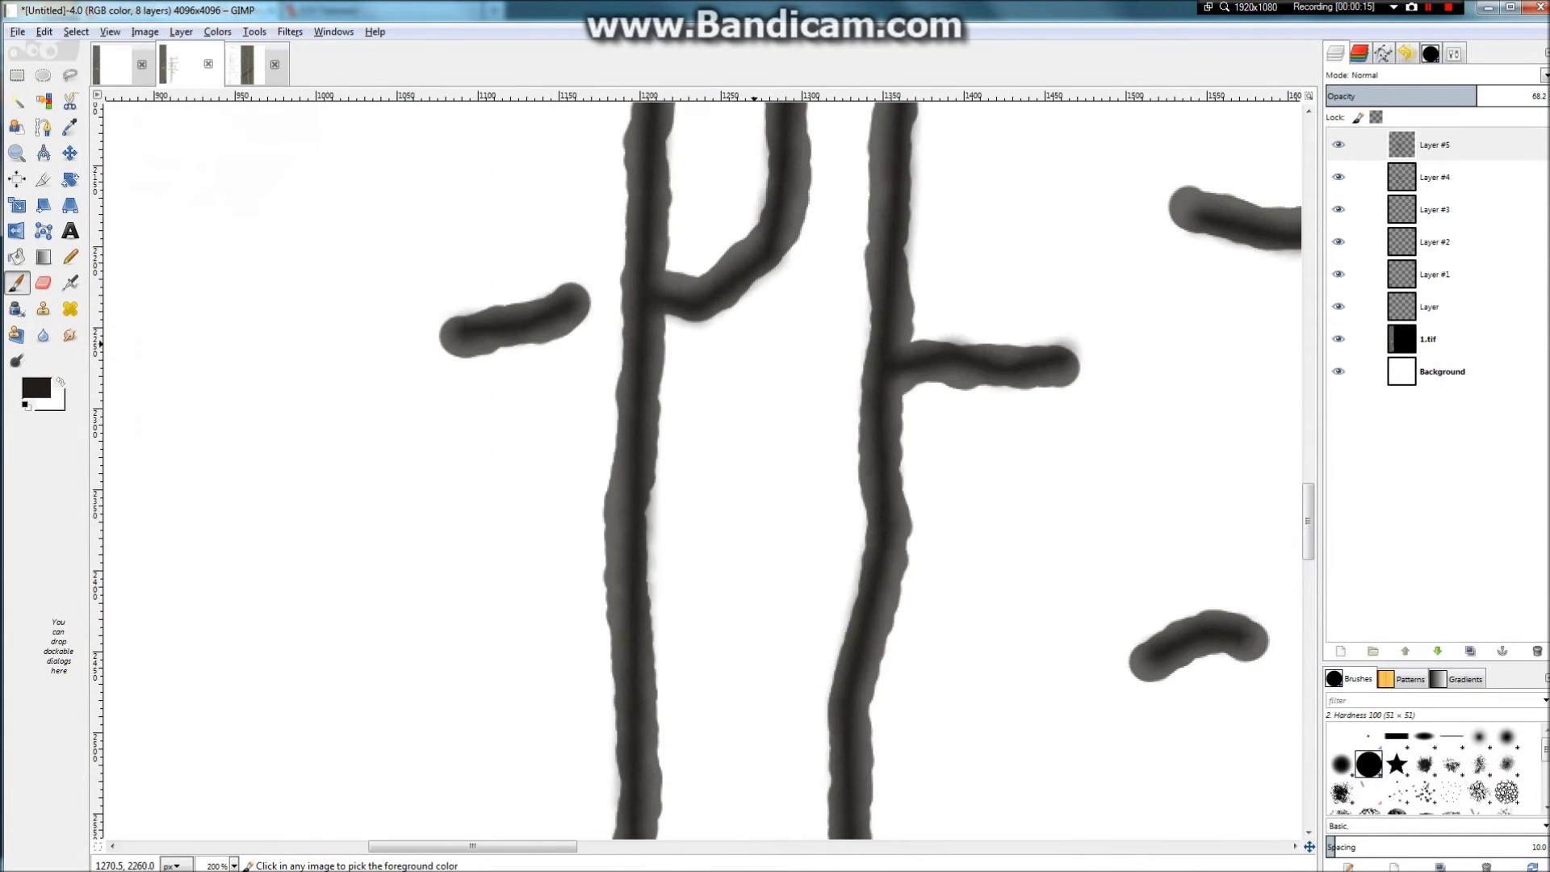
ctrl+click(887, 343)
drag(1481, 94, 1502, 95)
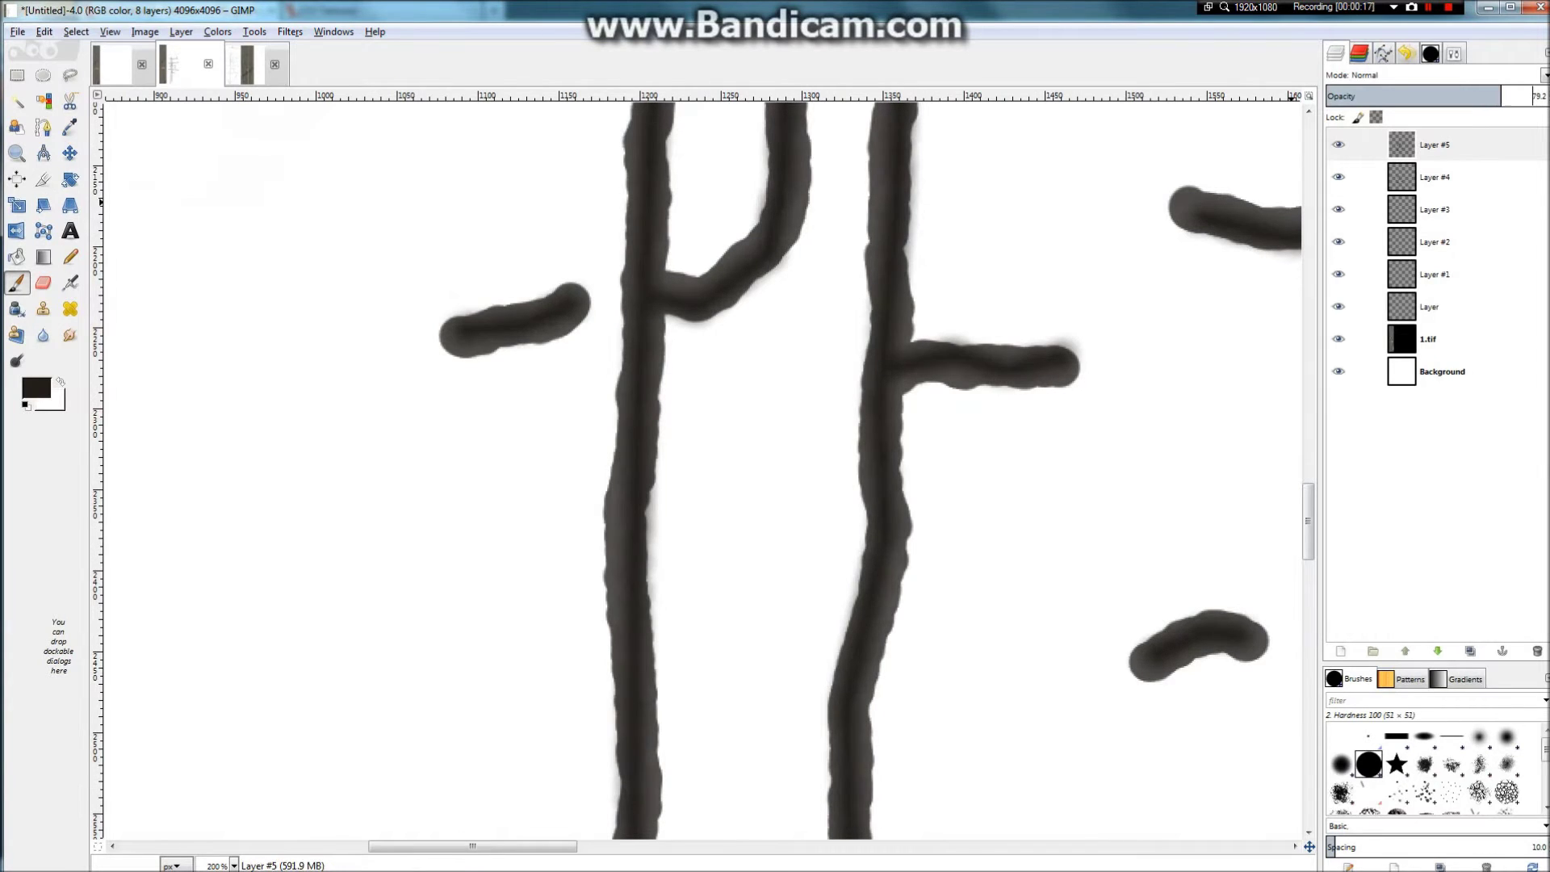
scroll(776, 478, up, 6)
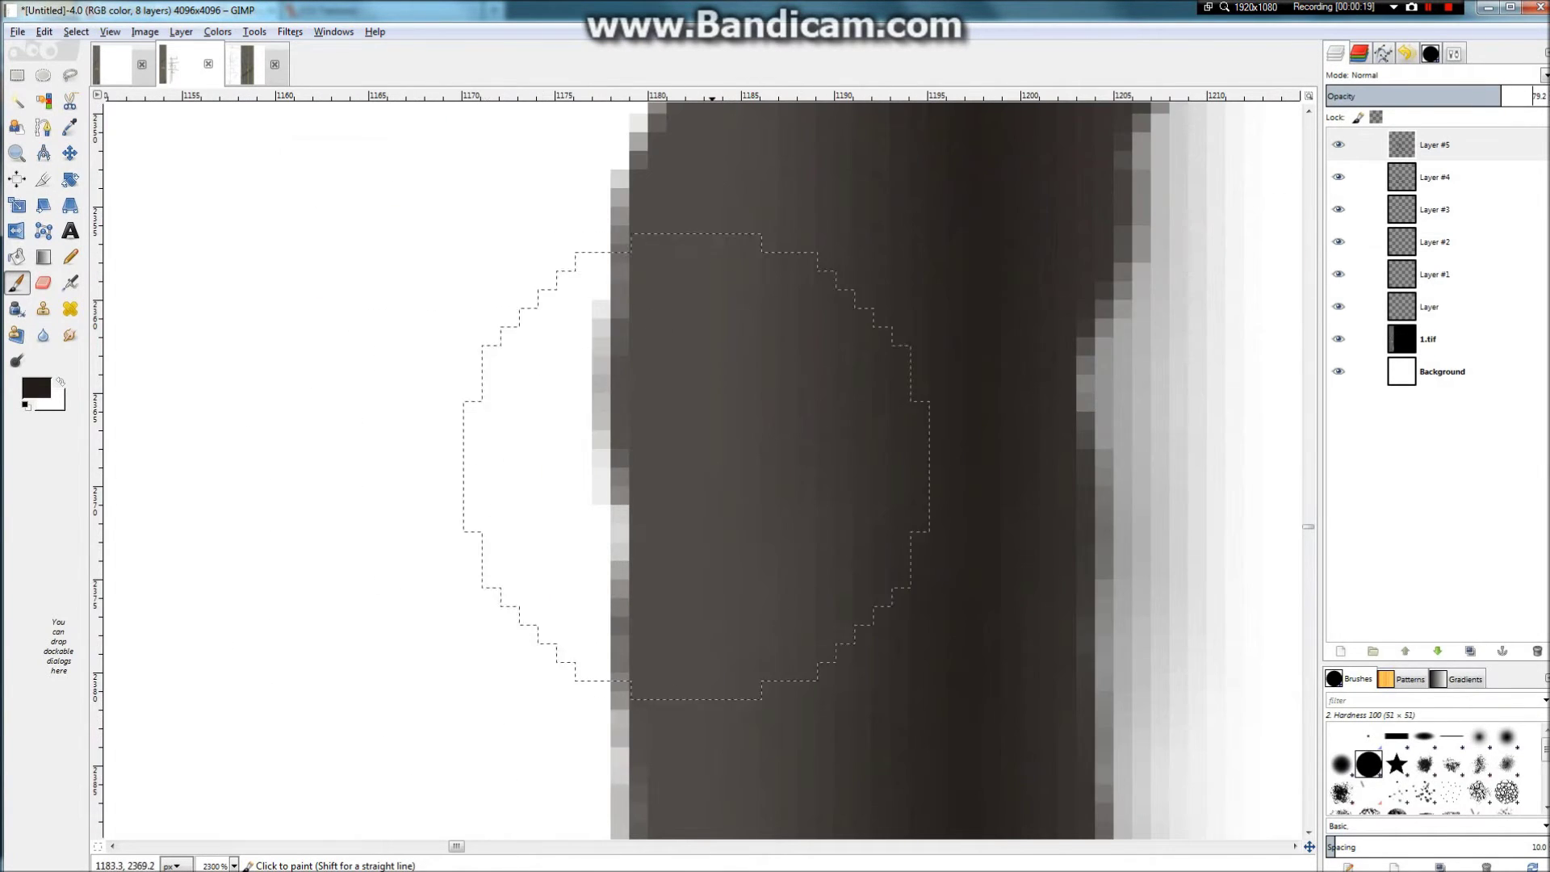
Step: Select Layer #4 and set its opacity to 88.0
click(1436, 178)
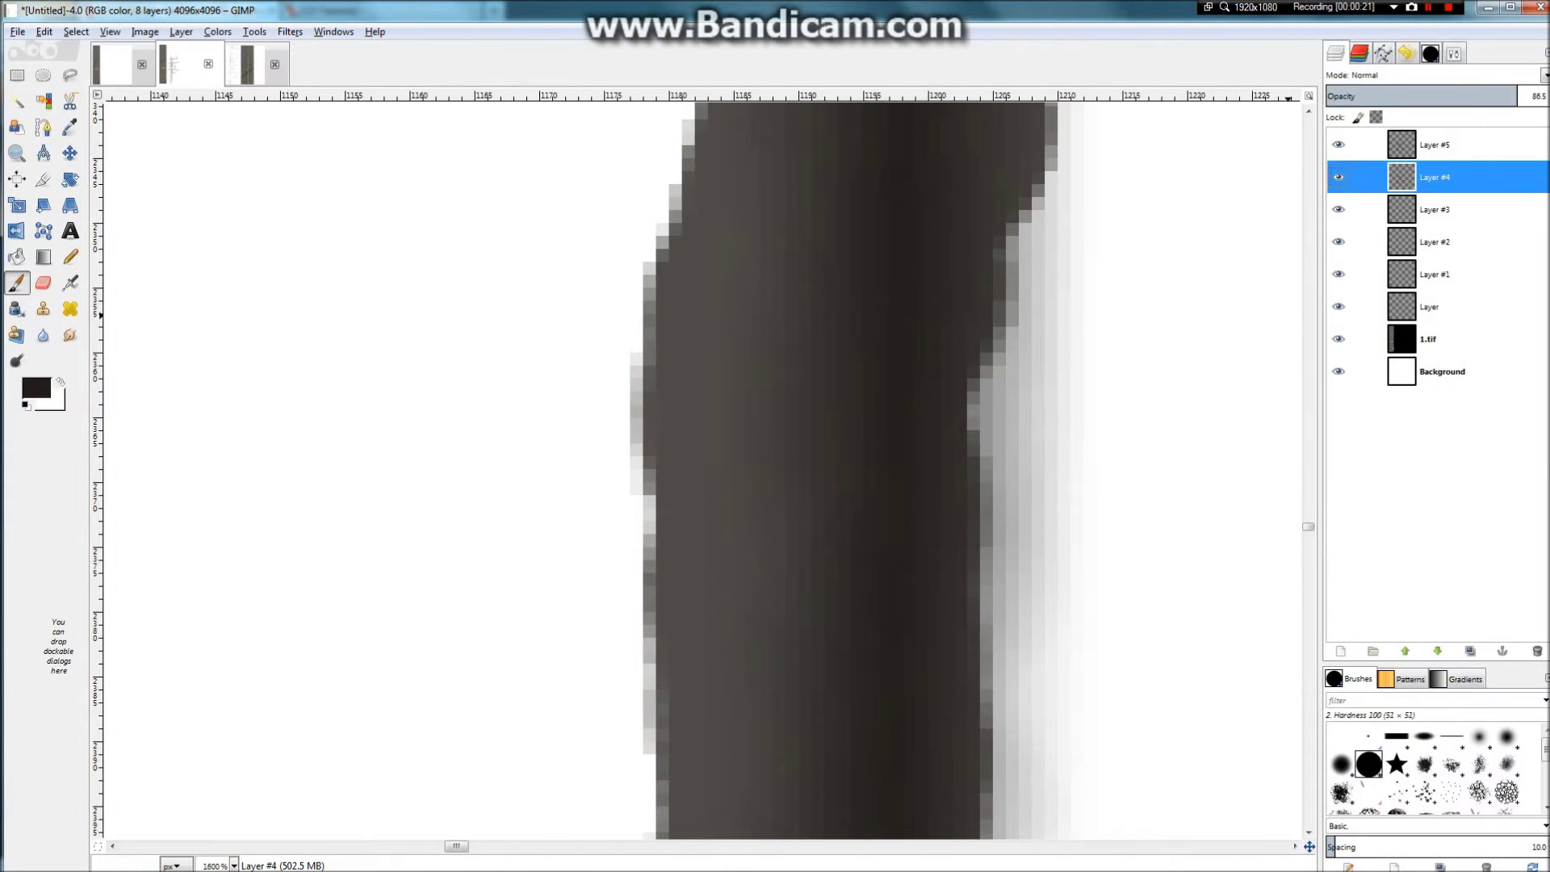
click(1377, 94)
mouse_move(1376, 95)
mouse_down()
mouse_move(1544, 96)
mouse_move(1524, 95)
mouse_up()
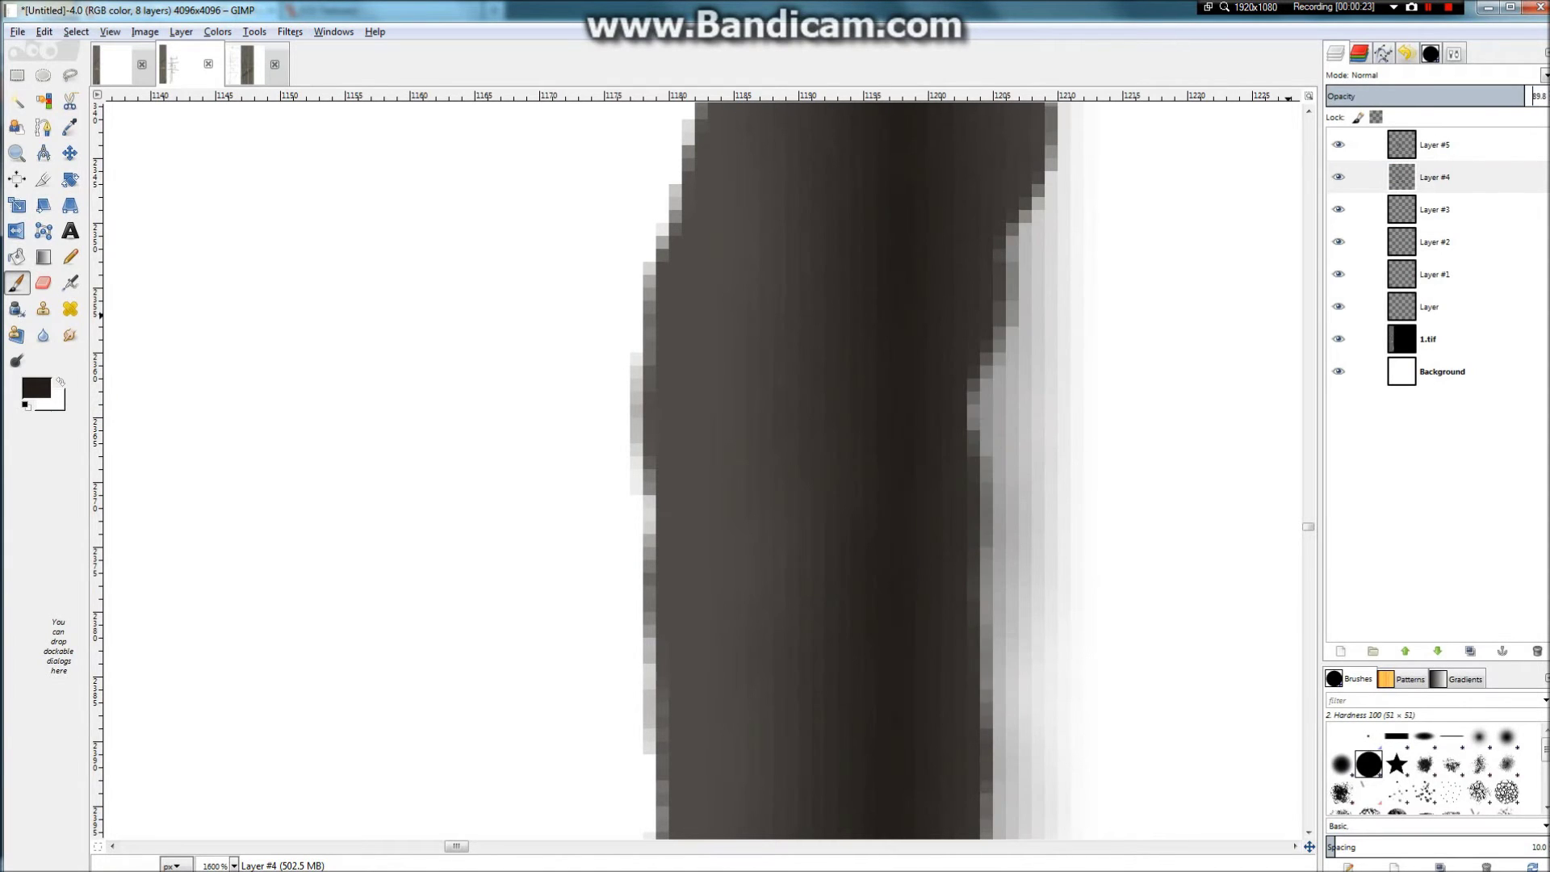
scroll(858, 347, down, 7)
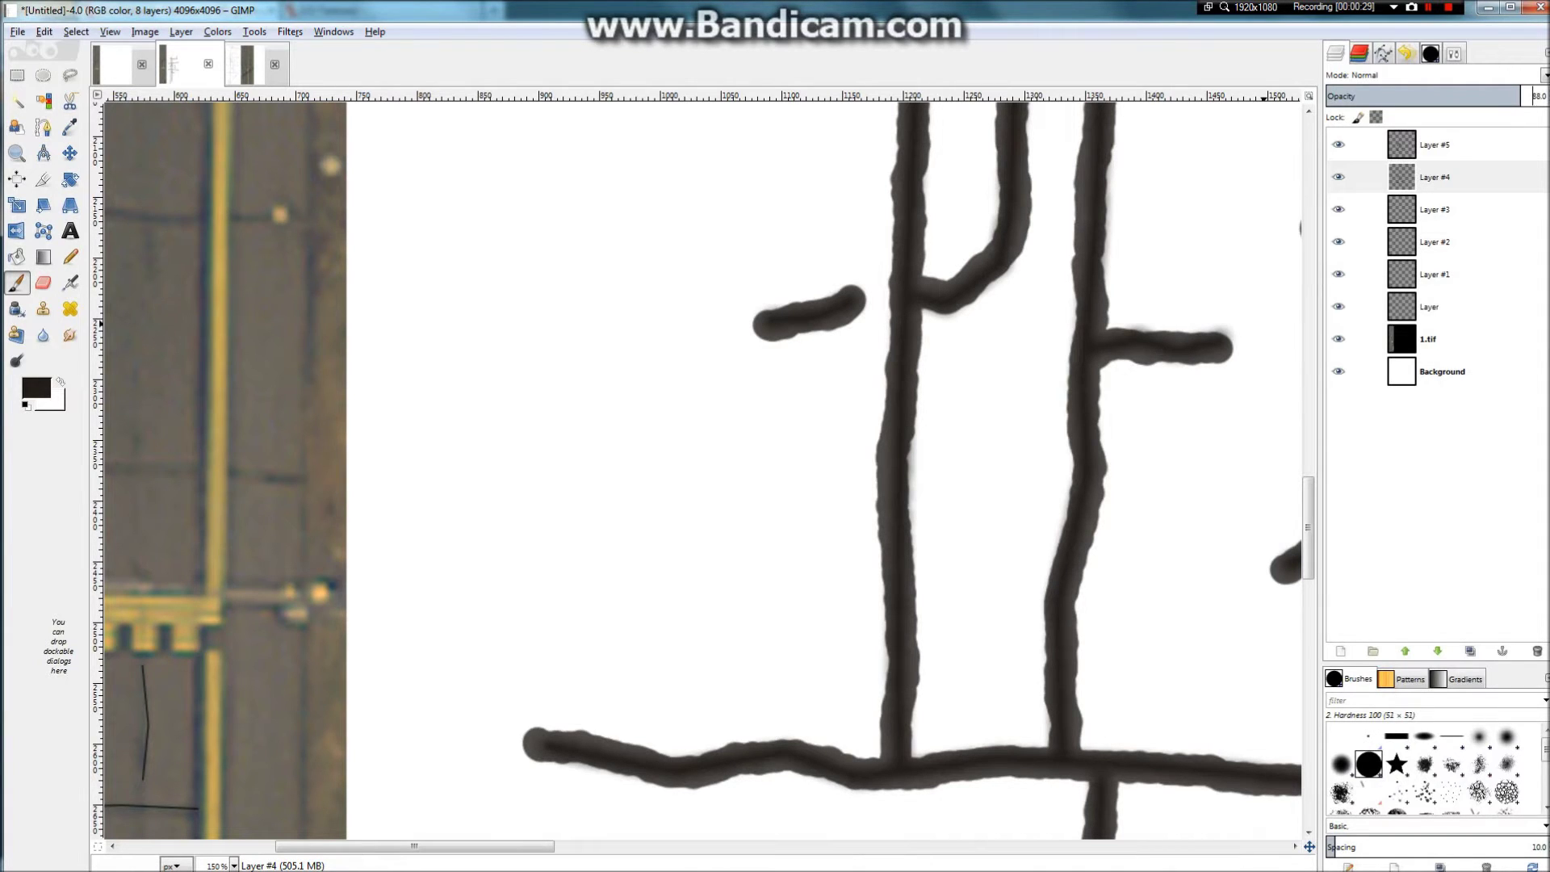
Step: Examine the painted cracks across the image and compare them with the cracks on the aerial pavement photo
scroll(935, 277, up, 5)
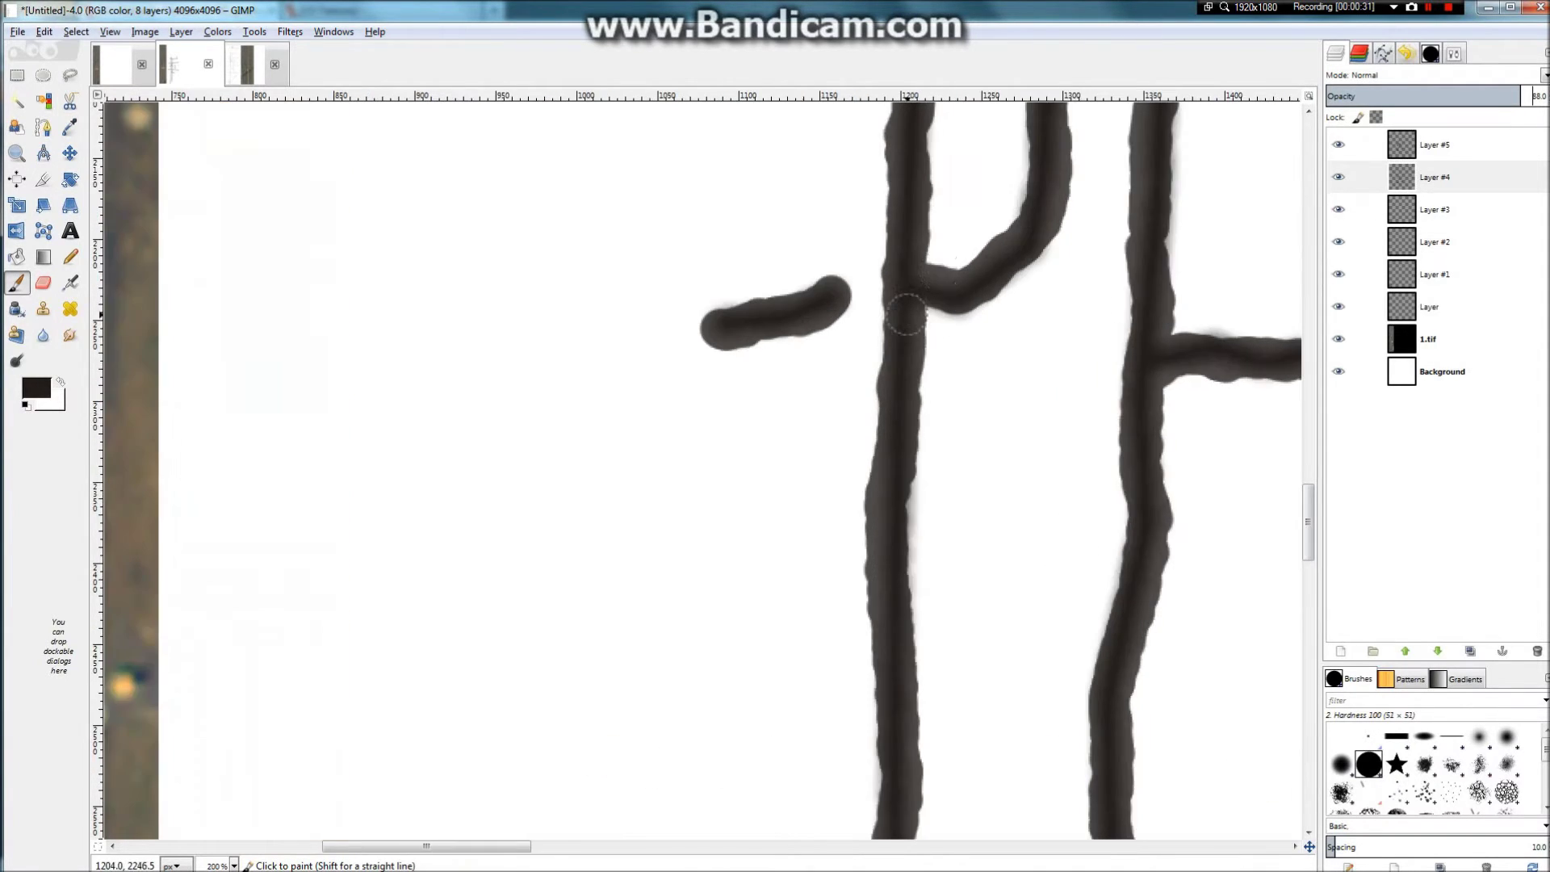
scroll(935, 277, down, 6)
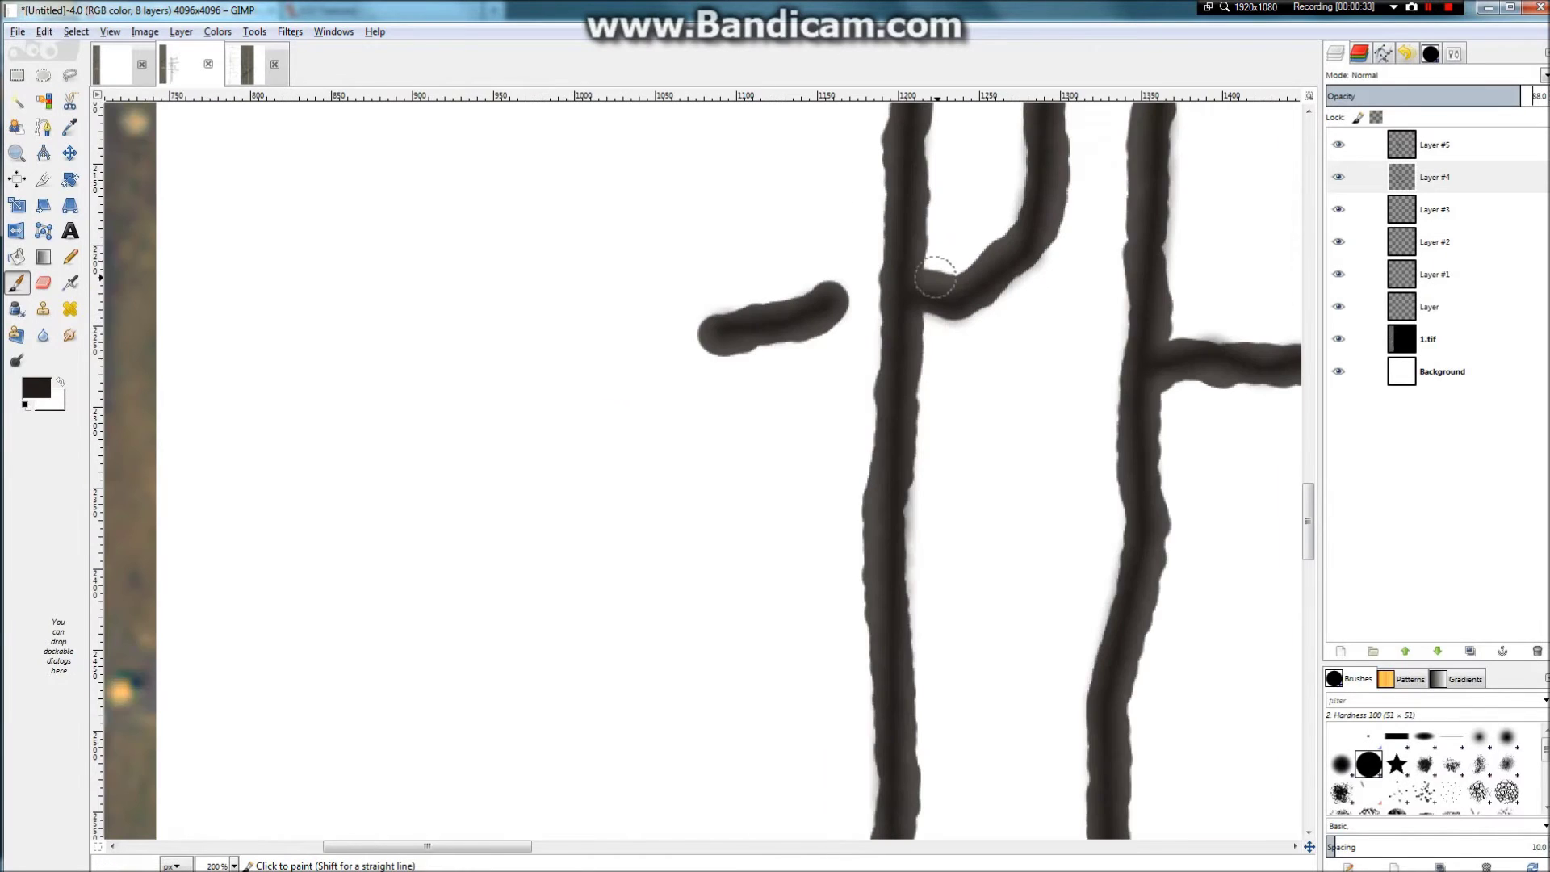
scroll(932, 301, down, 1)
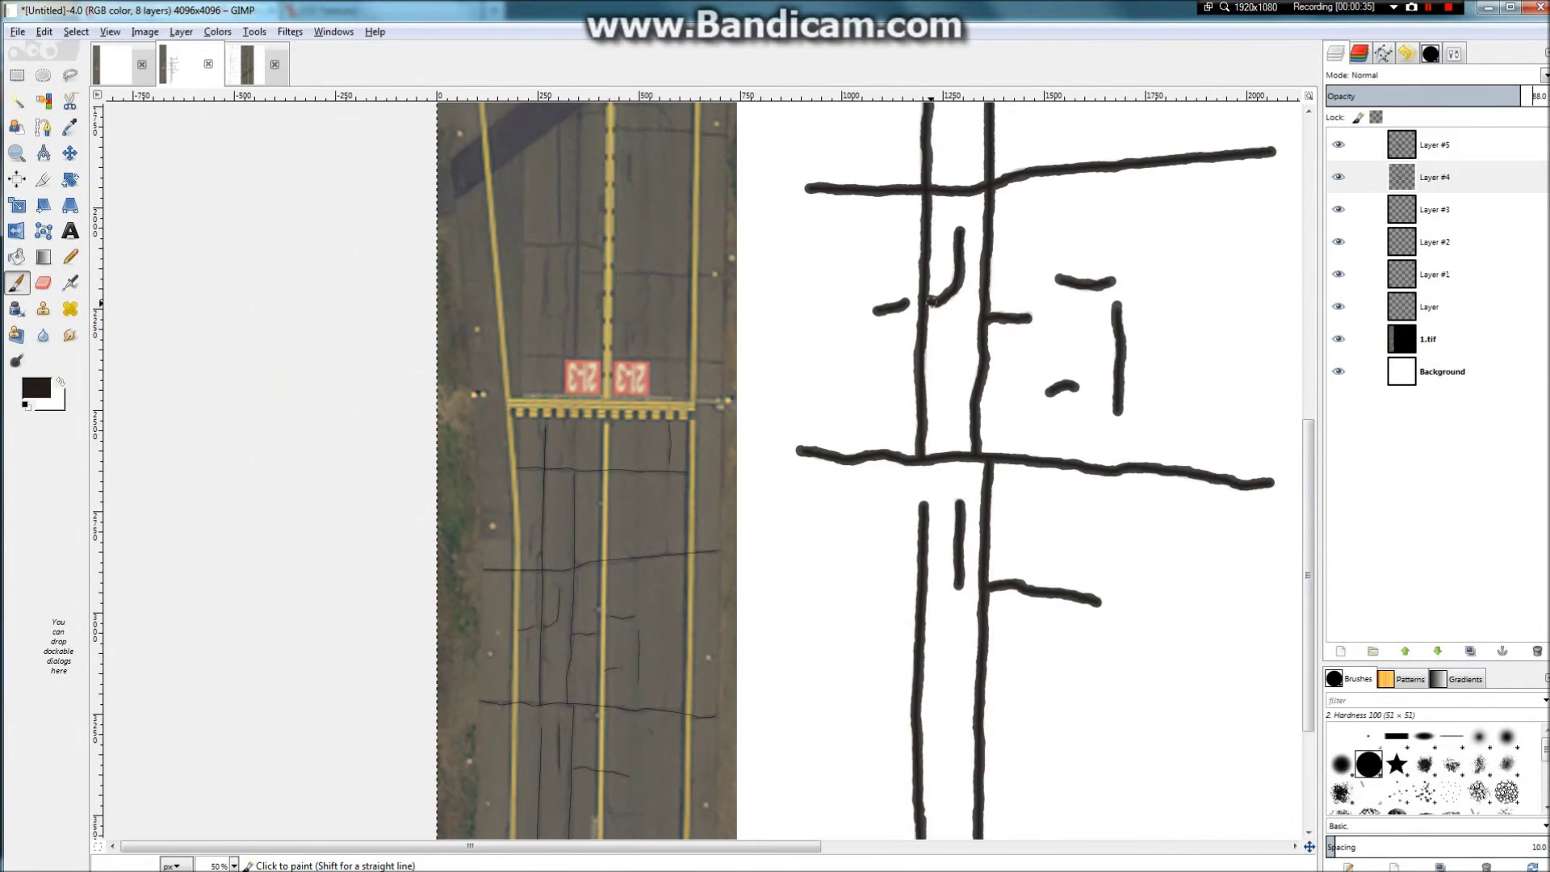
scroll(995, 647, up, 4)
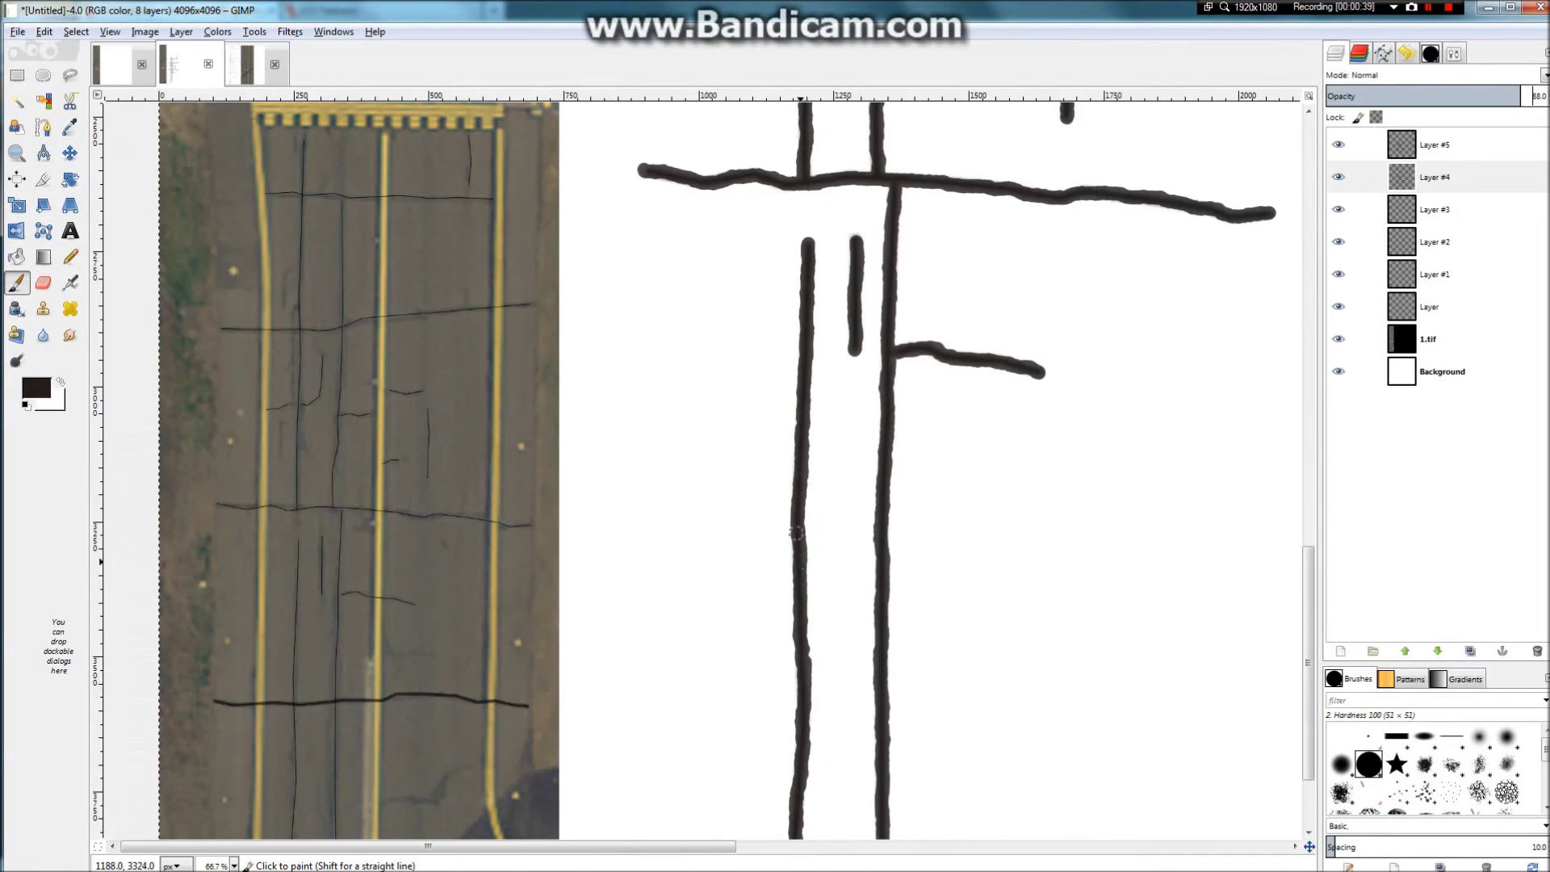
scroll(797, 533, down, 3)
scroll(223, 734, up, 4)
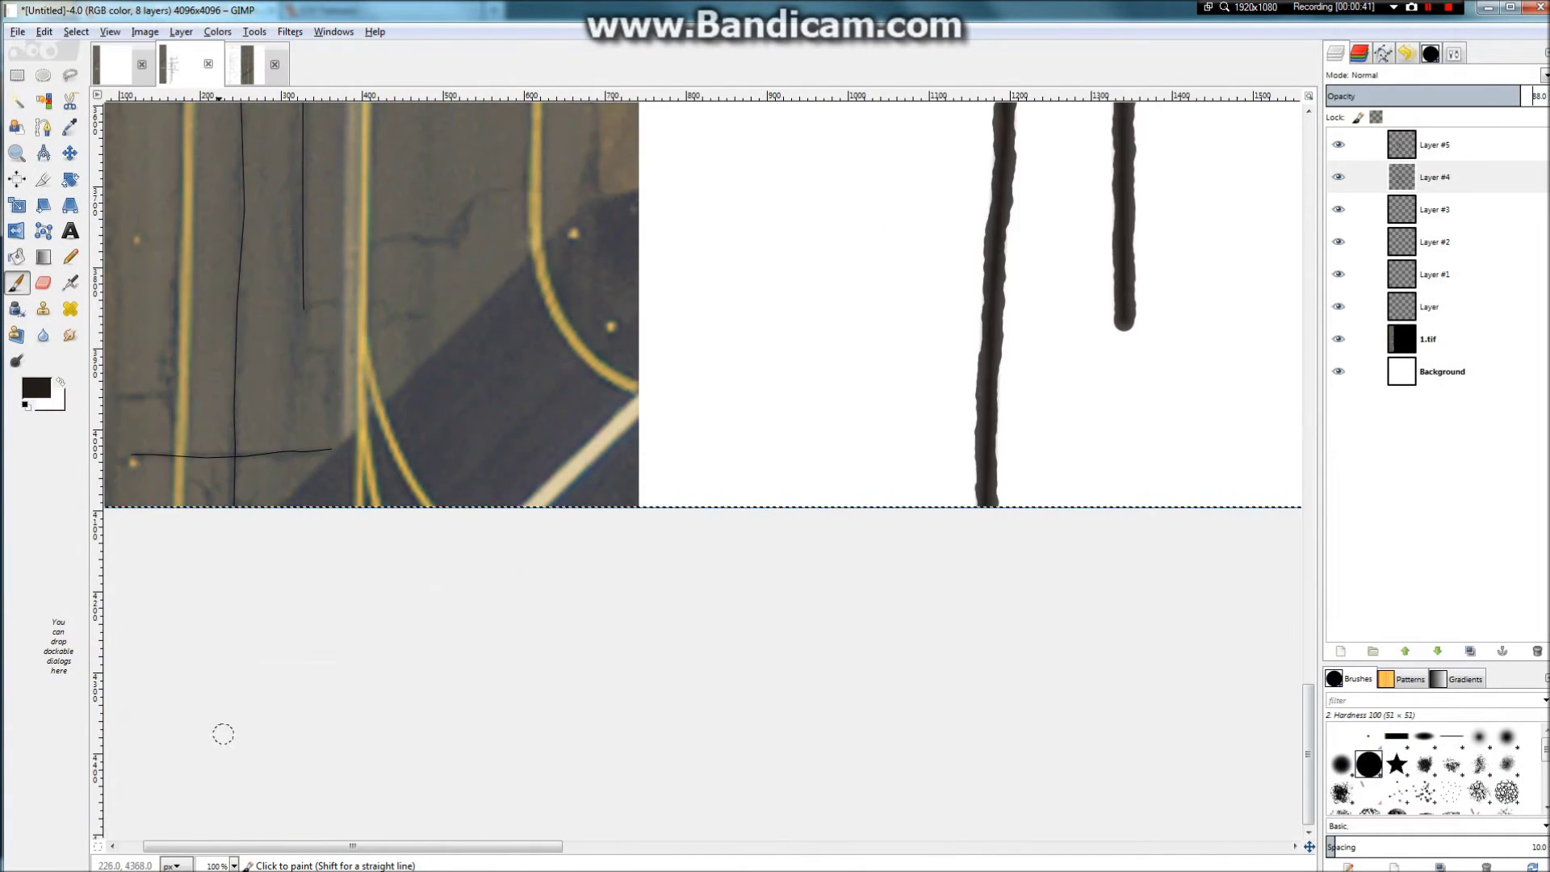
scroll(286, 395, down, 1)
scroll(184, 163, up, 2)
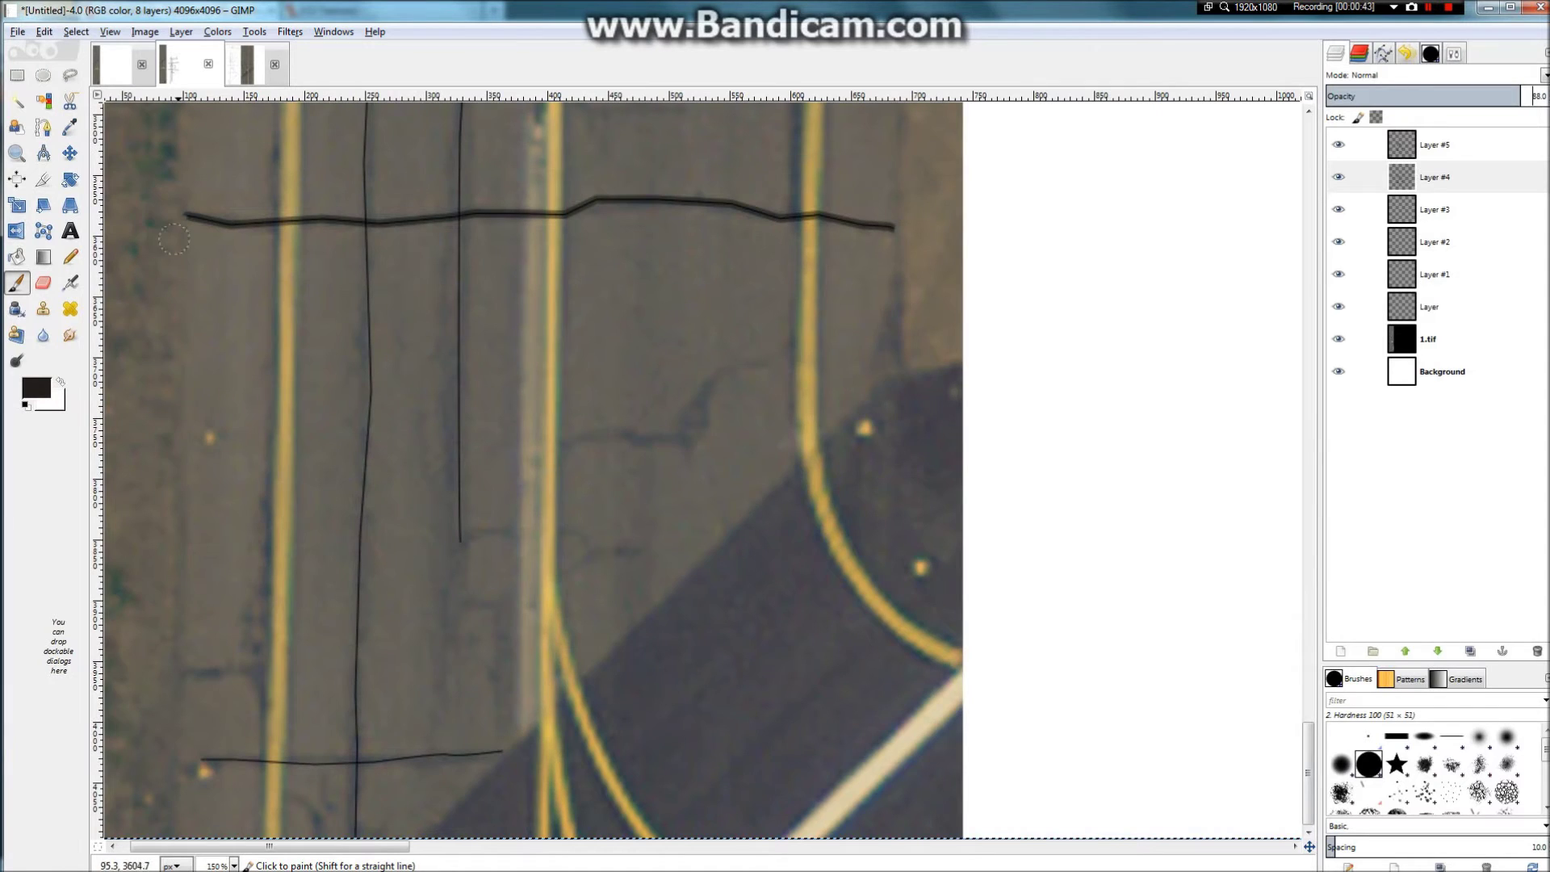
scroll(188, 223, down, 5)
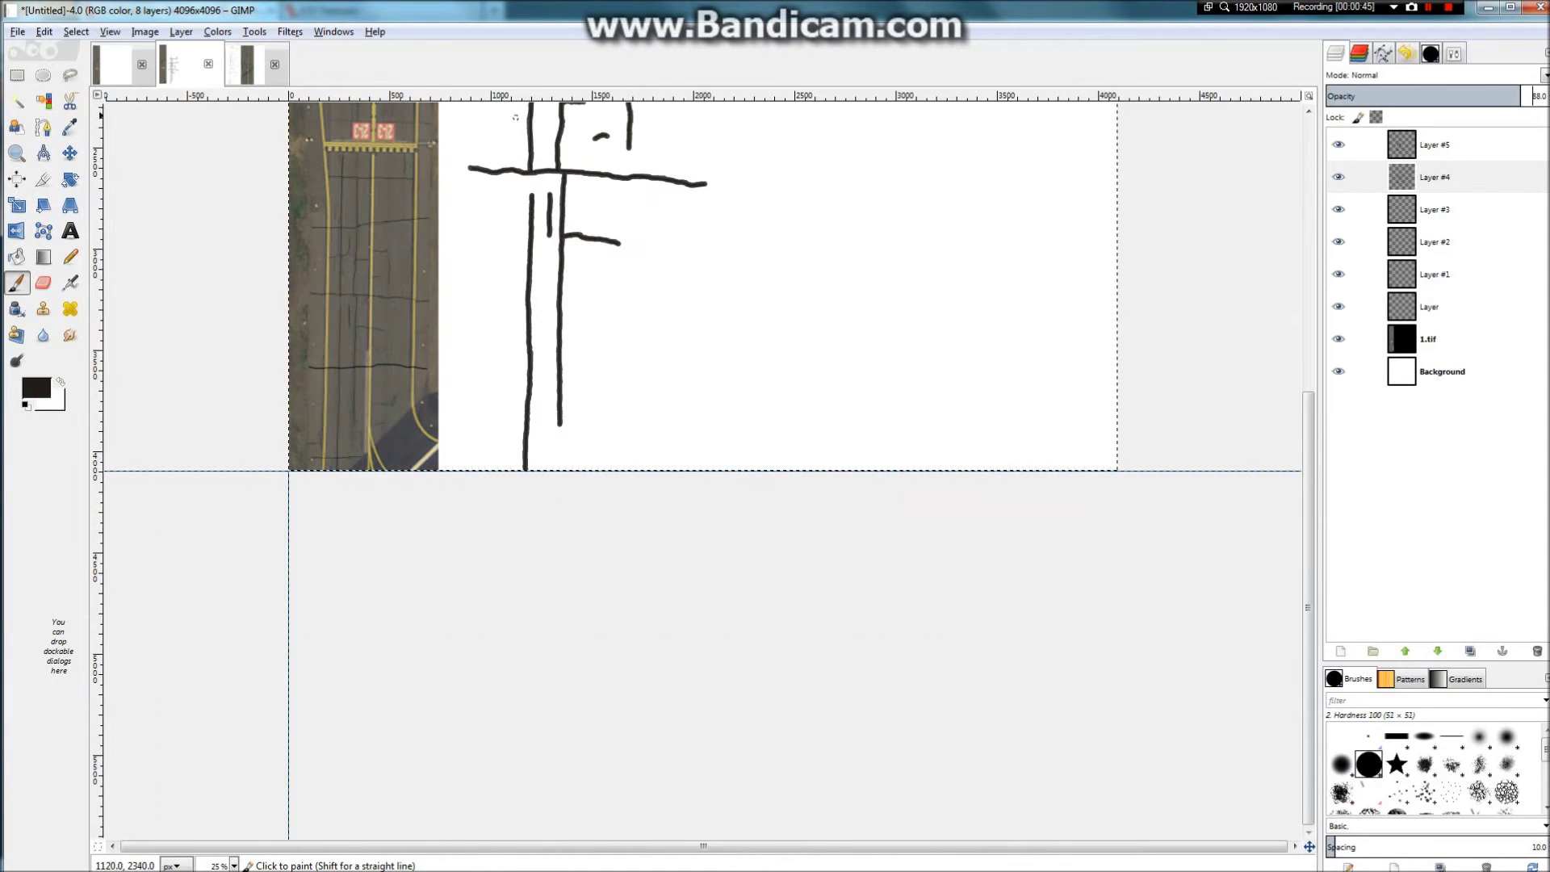
scroll(412, 205, up, 3)
scroll(346, 145, up, 7)
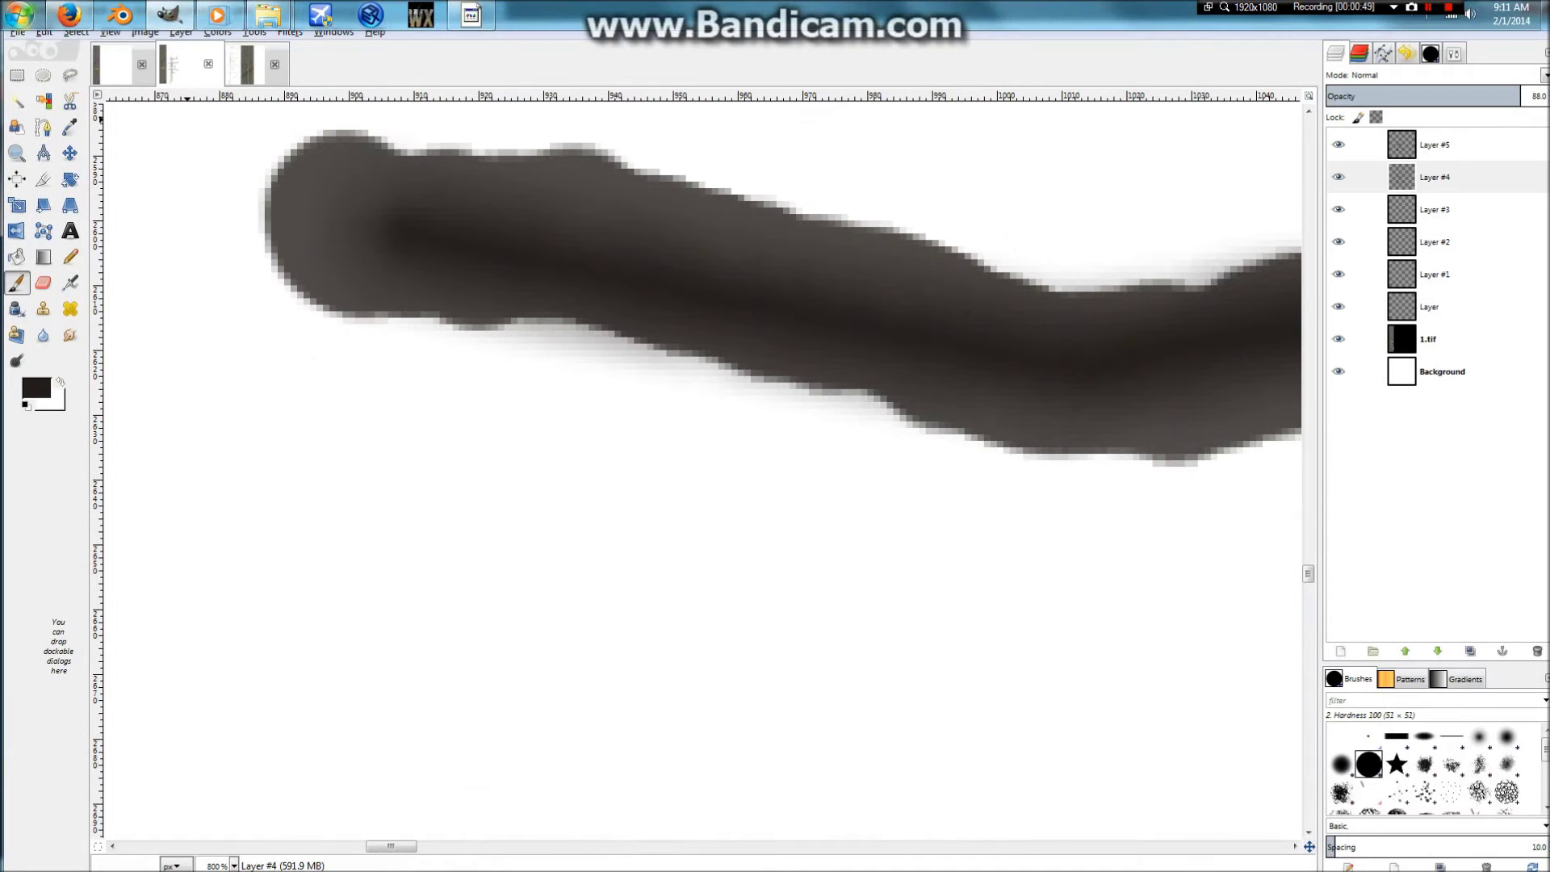
Step: Switch to Firefox and browse page 2 of the damaged road textures on cgtextures.com
click(69, 15)
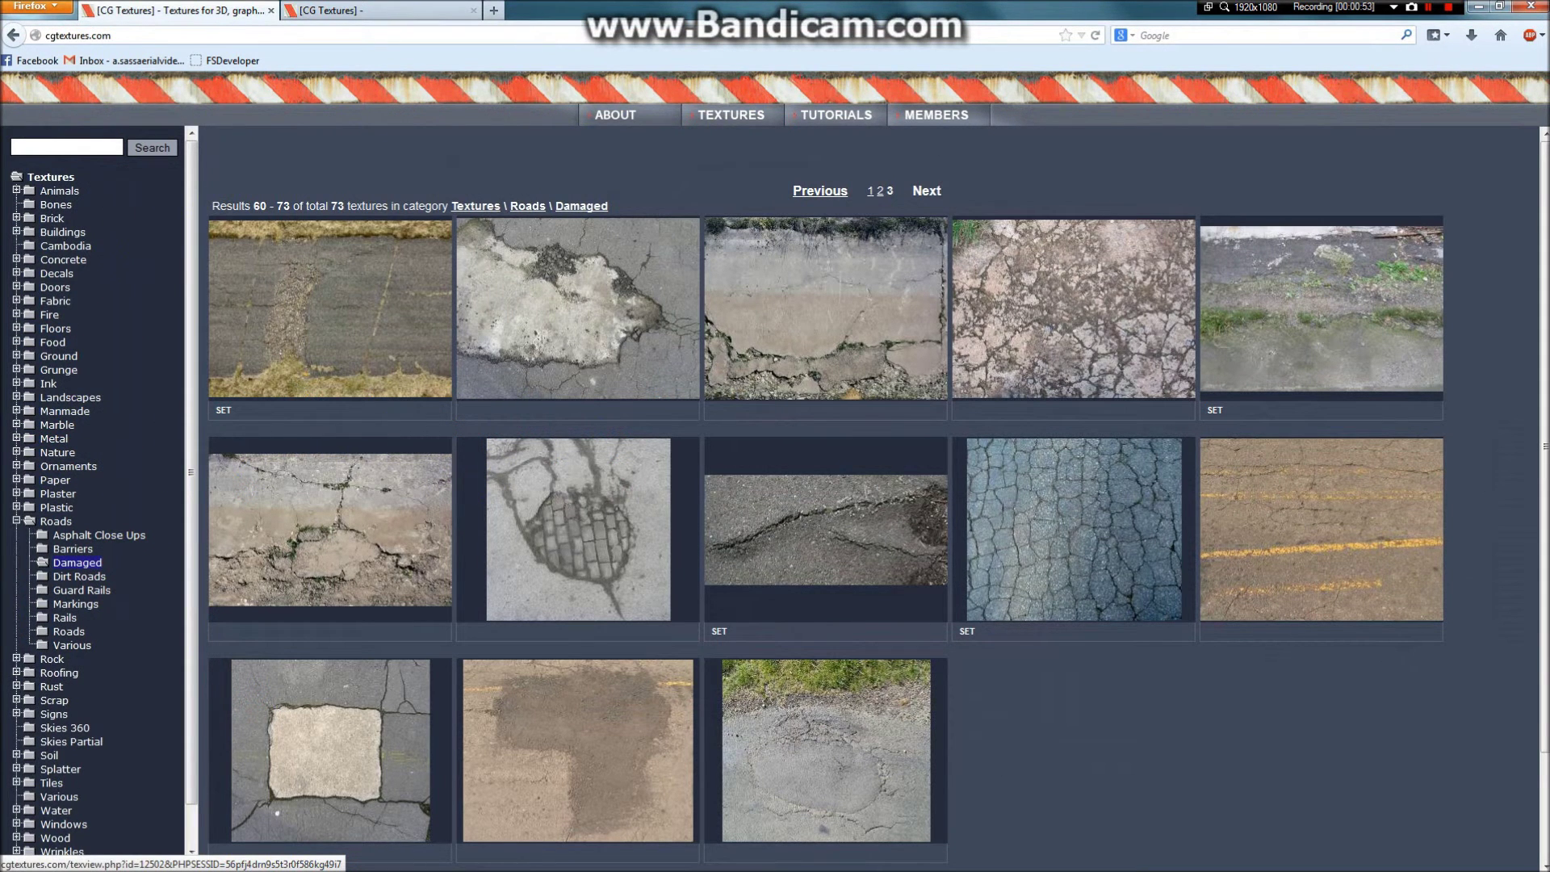
scroll(821, 484, down, 3)
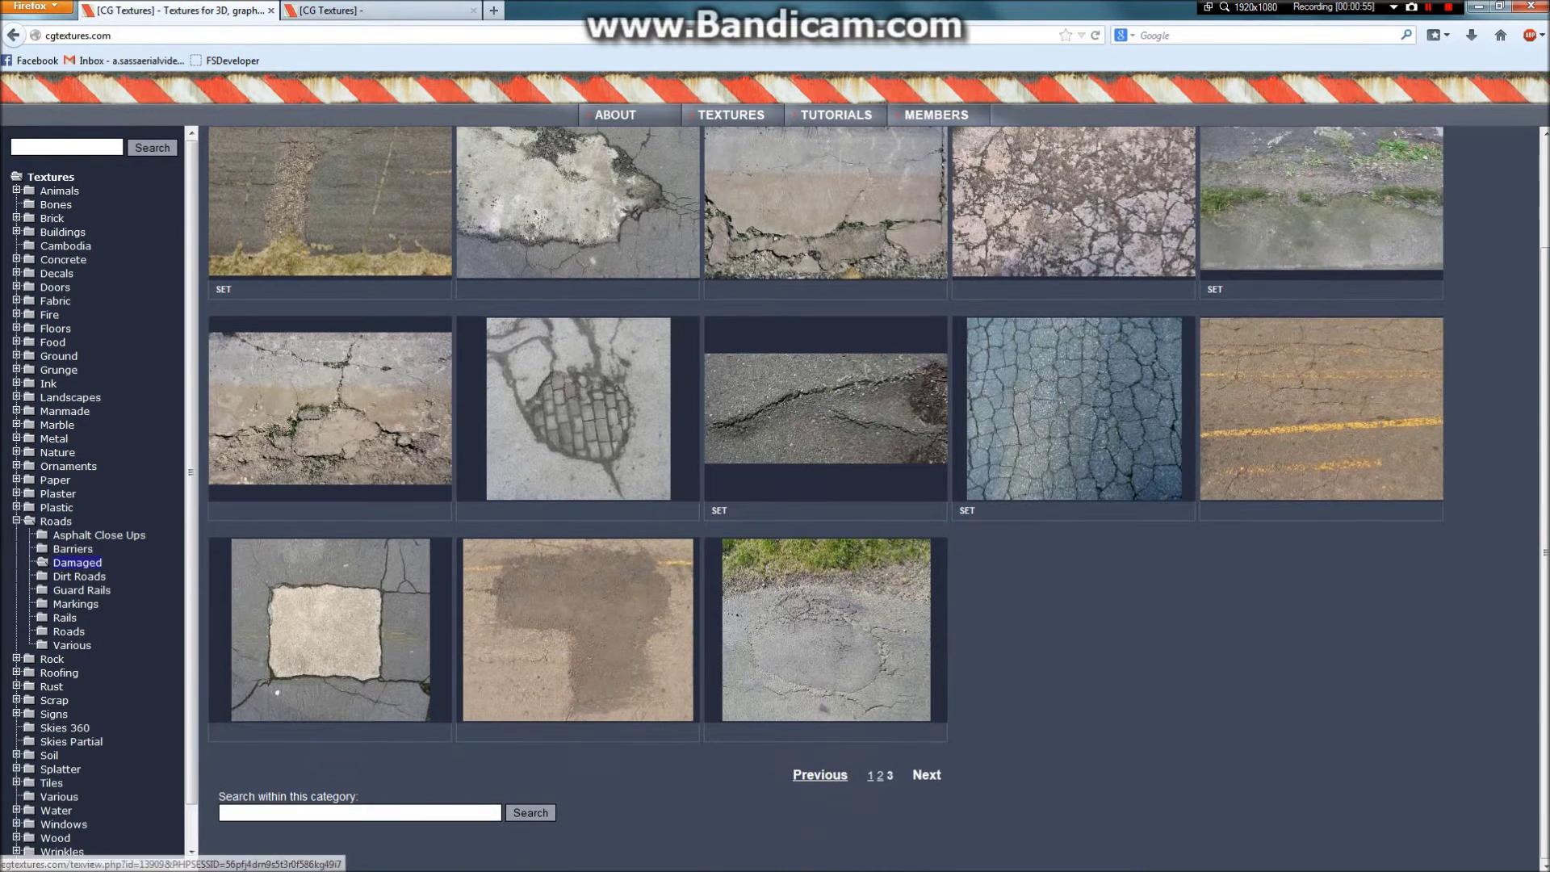
click(880, 776)
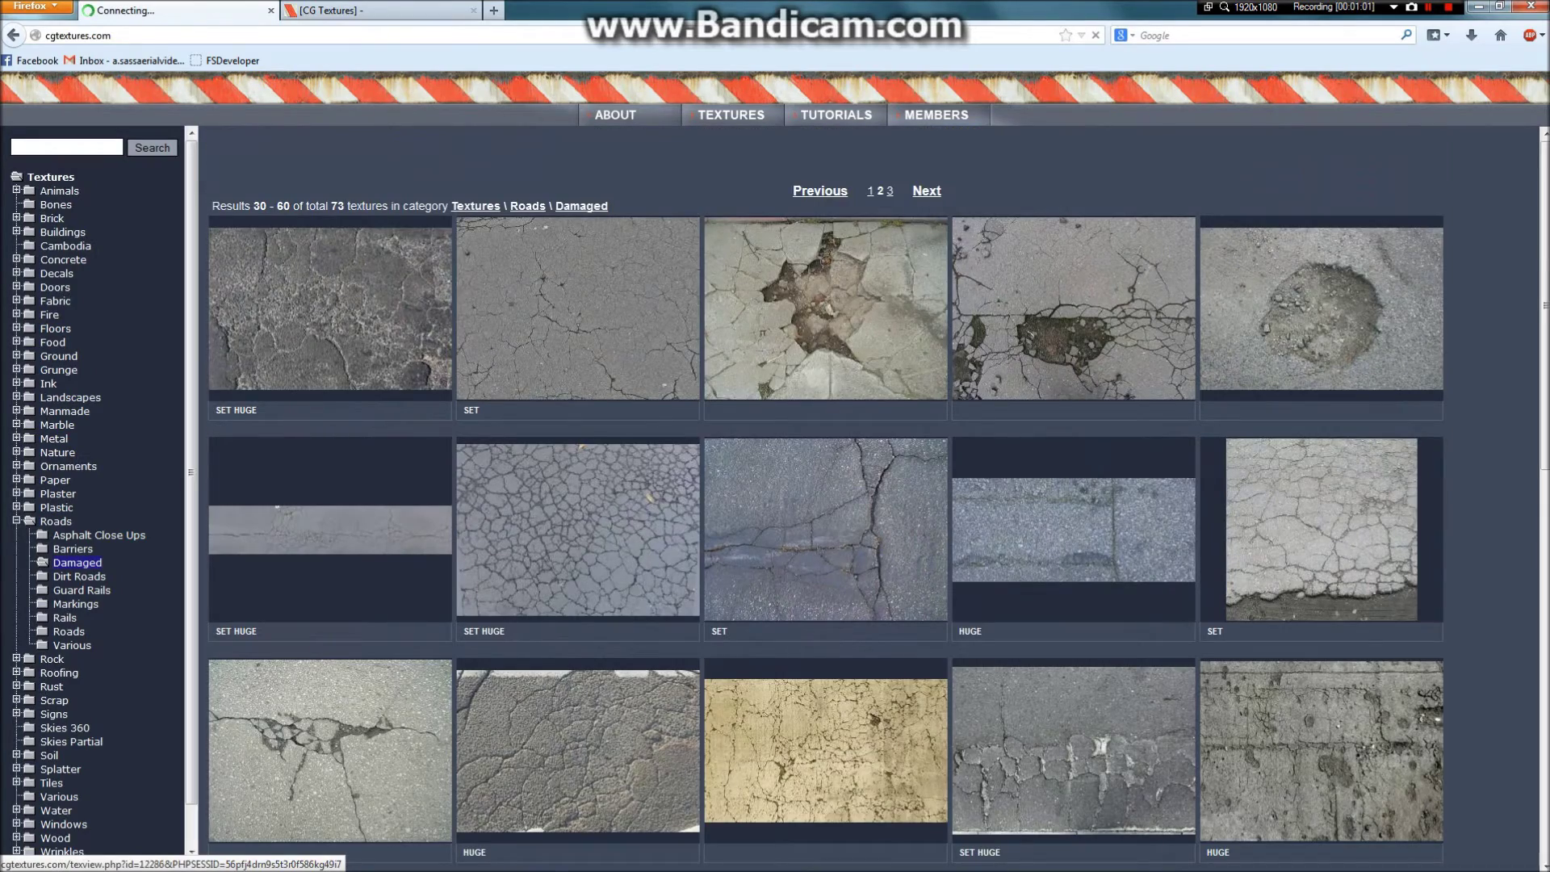
scroll(825, 485, down, 10)
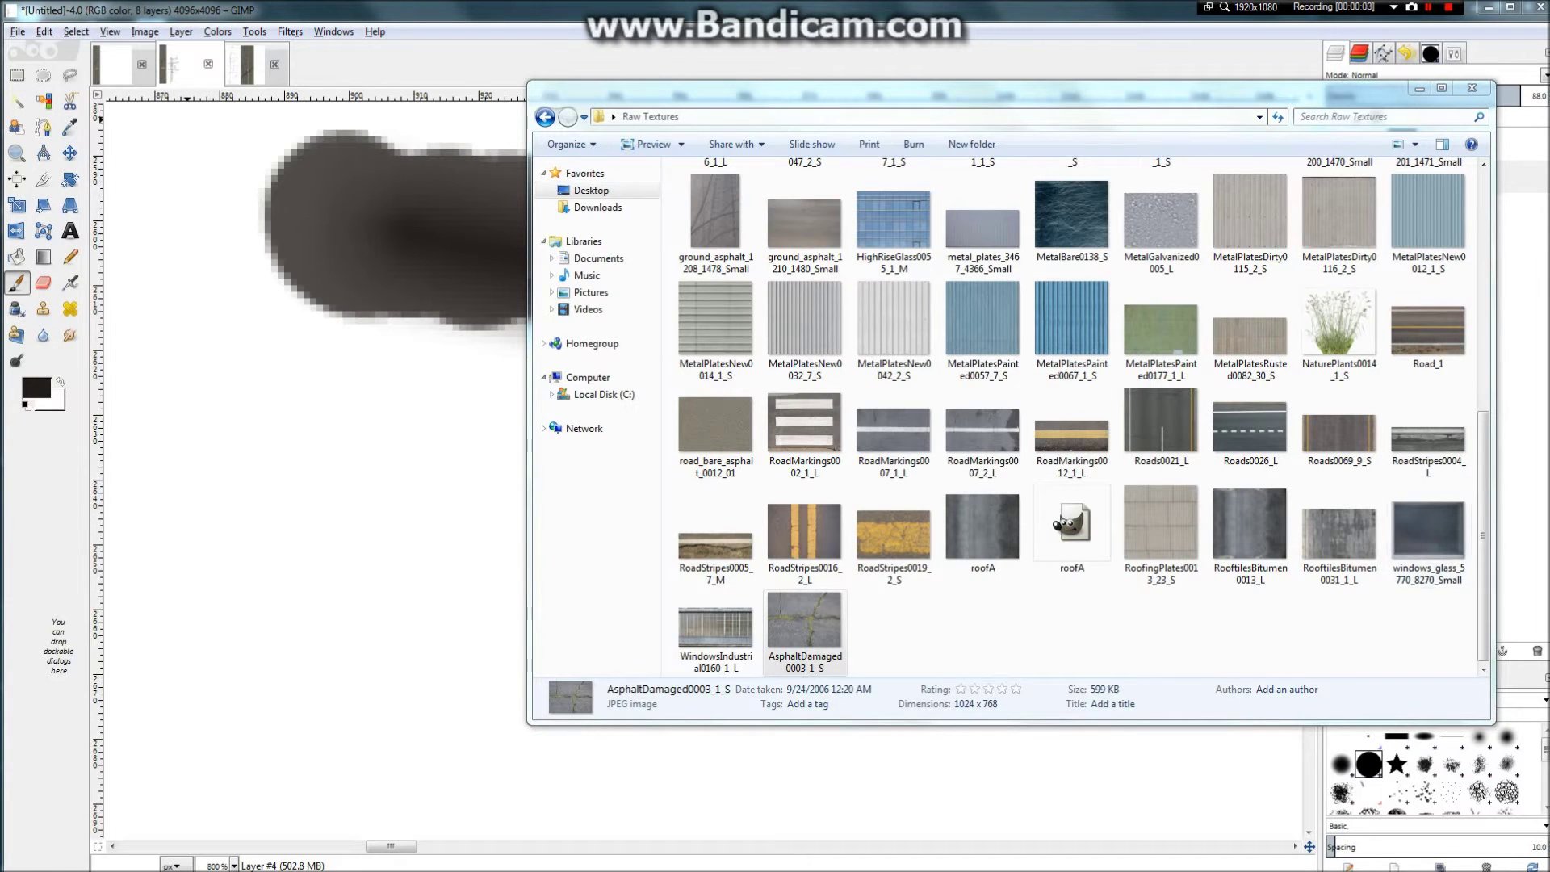
Step: Import AsphaltDamaged0003_1_S.jpg from the Raw Textures folder into the GIMP crack image as a layer and move it above Layer #5
drag(805, 622, 456, 510)
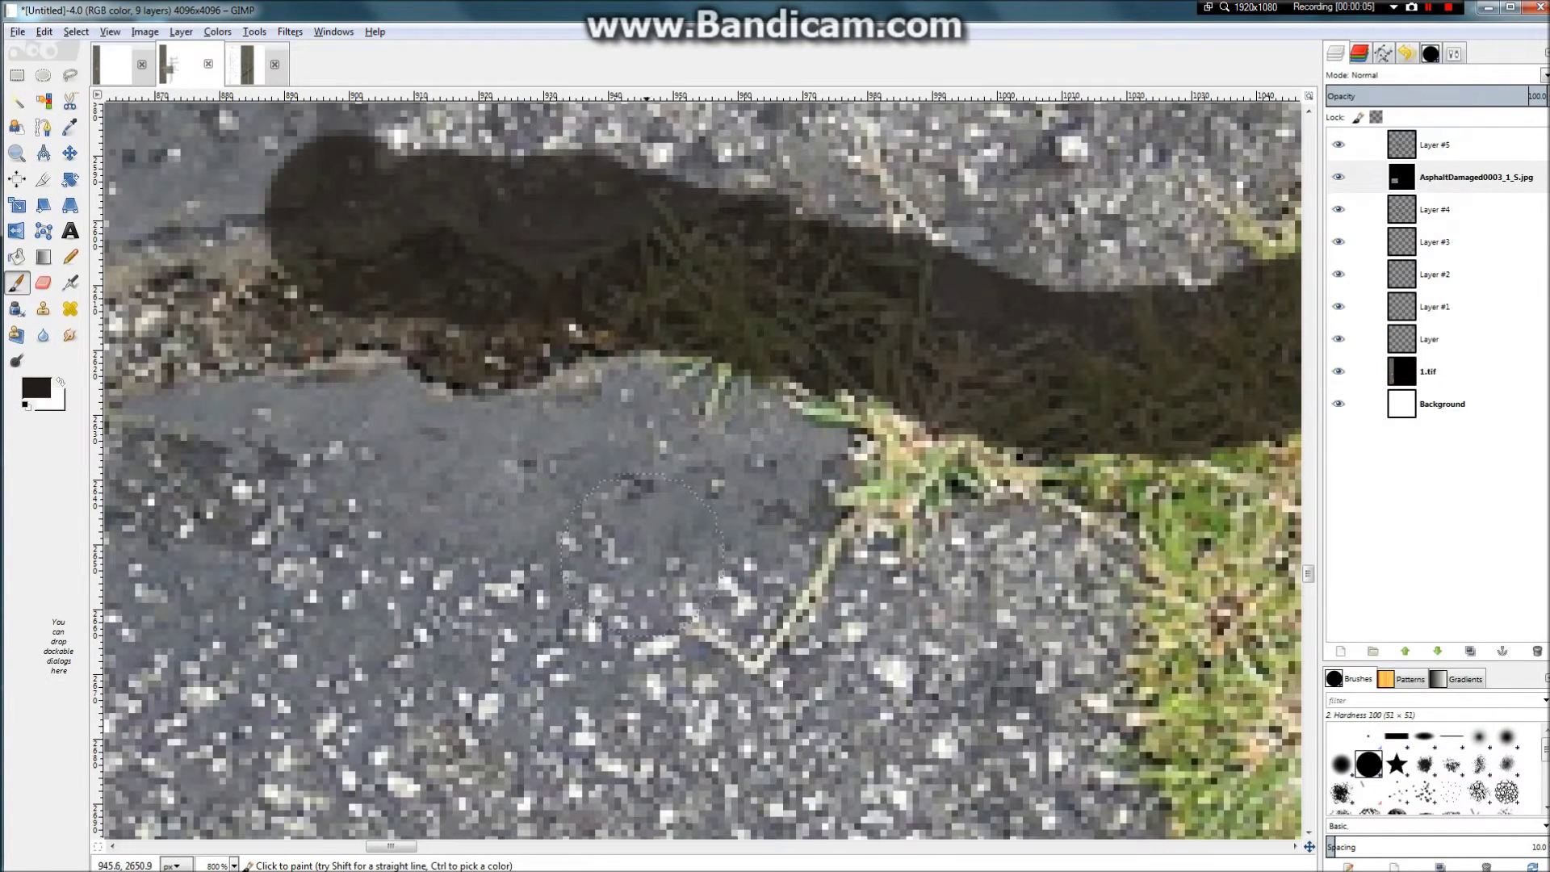
scroll(616, 558, down, 8)
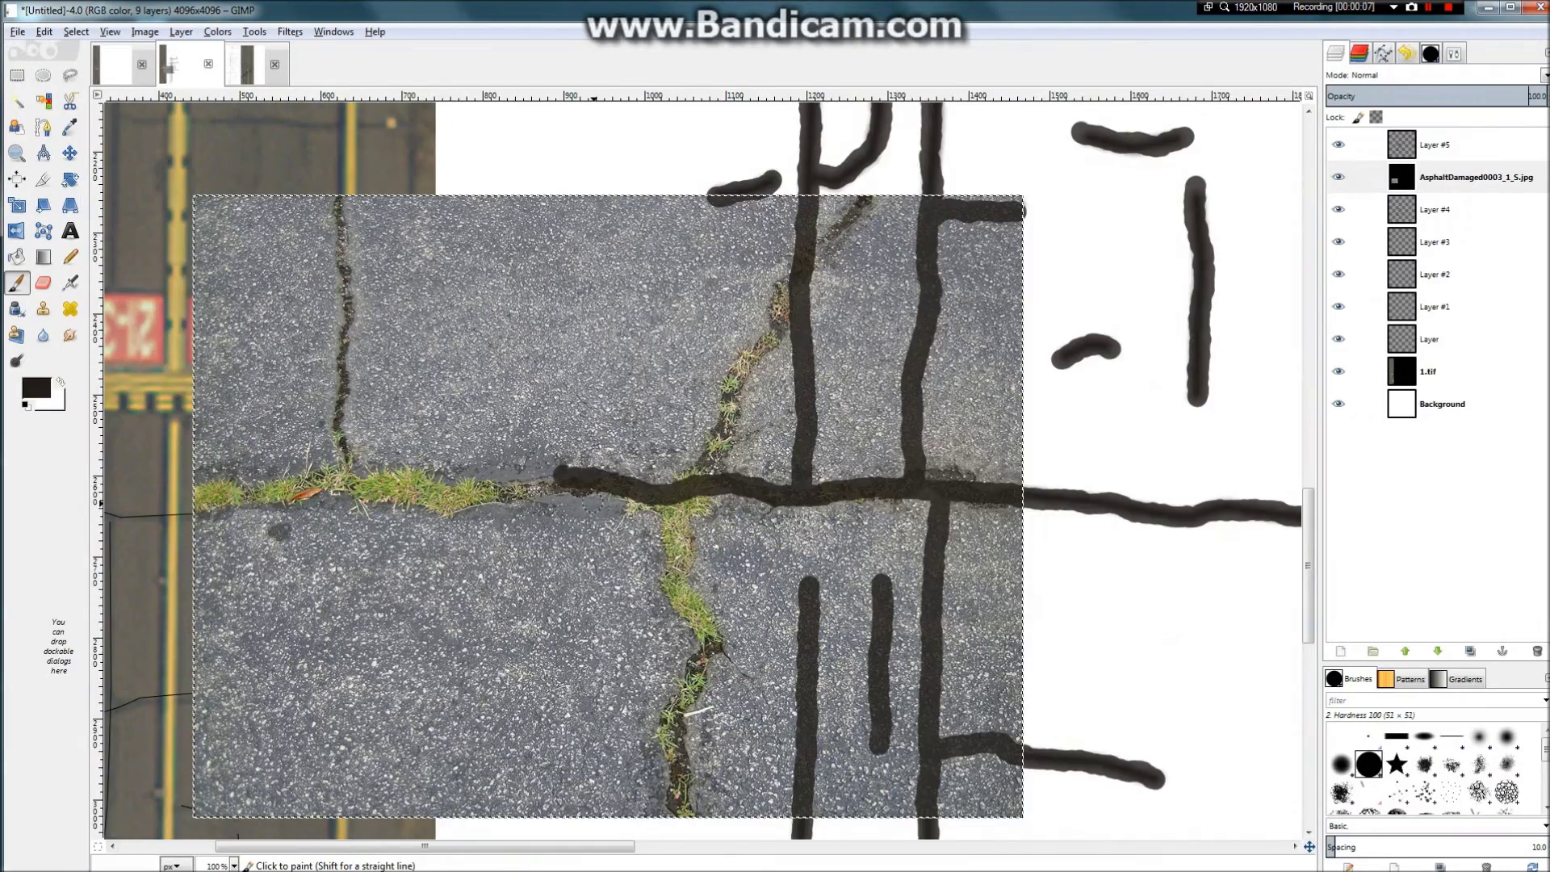
scroll(511, 517, down, 2)
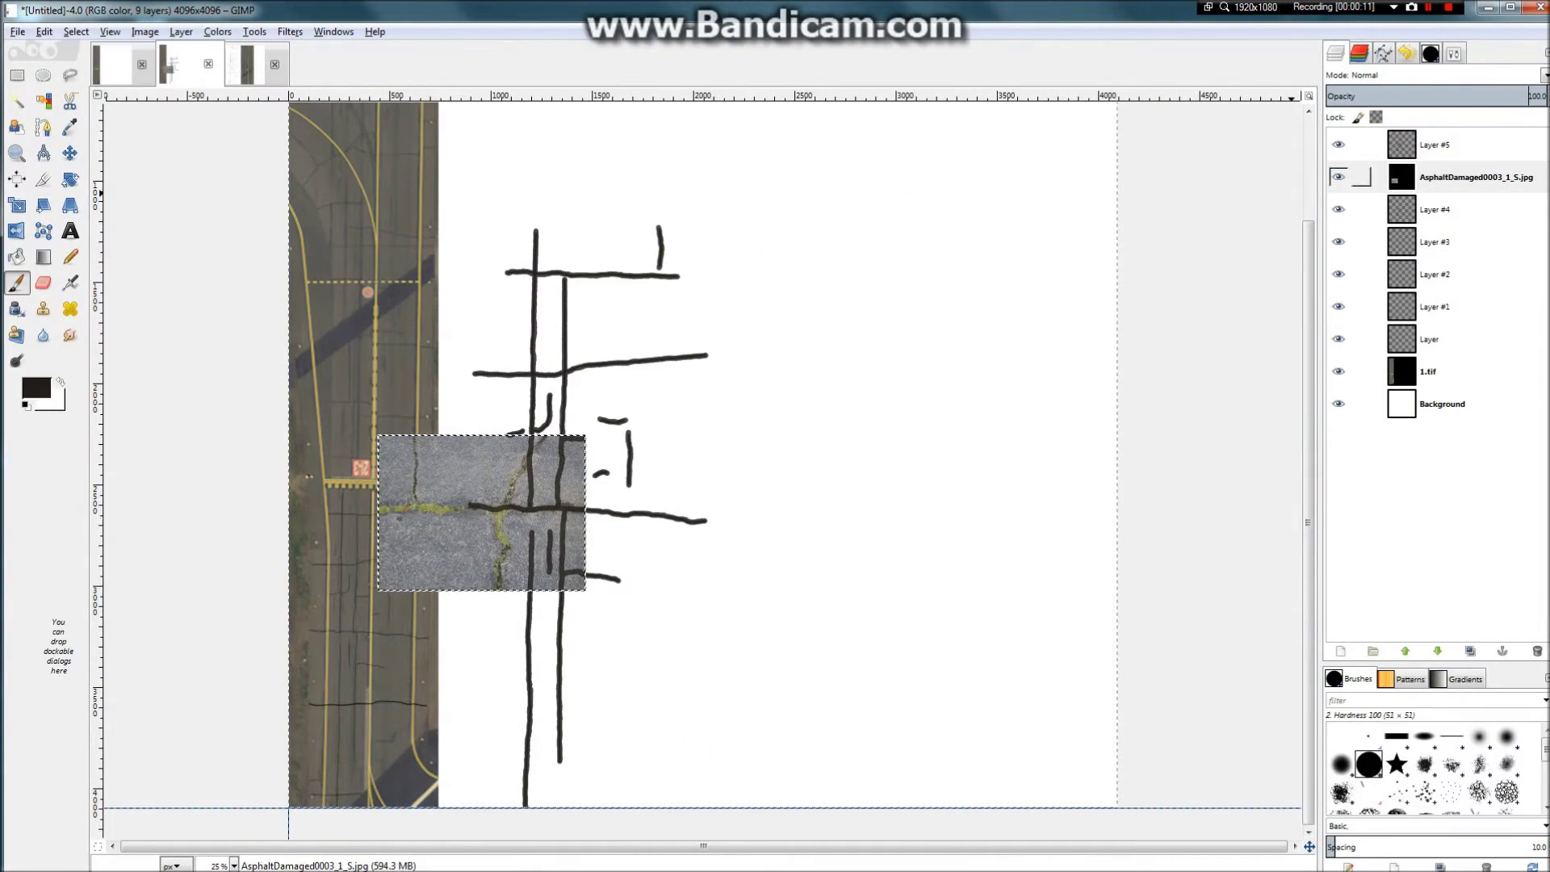
mouse_move(1477, 176)
mouse_down()
mouse_move(1488, 158)
mouse_move(1462, 145)
mouse_up()
scroll(616, 525, up, 5)
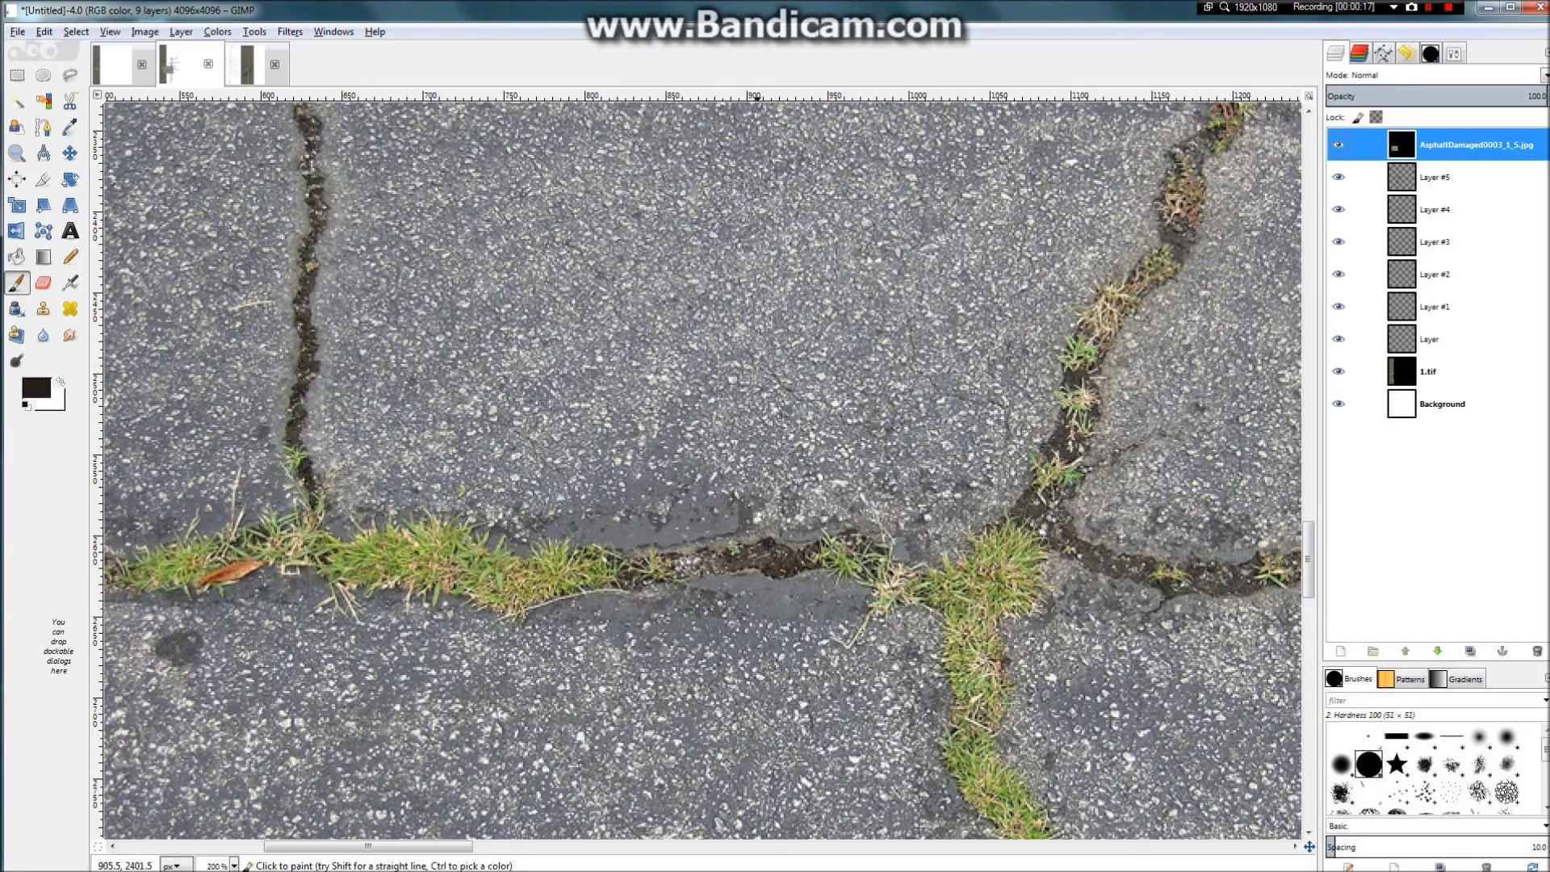
click(17, 75)
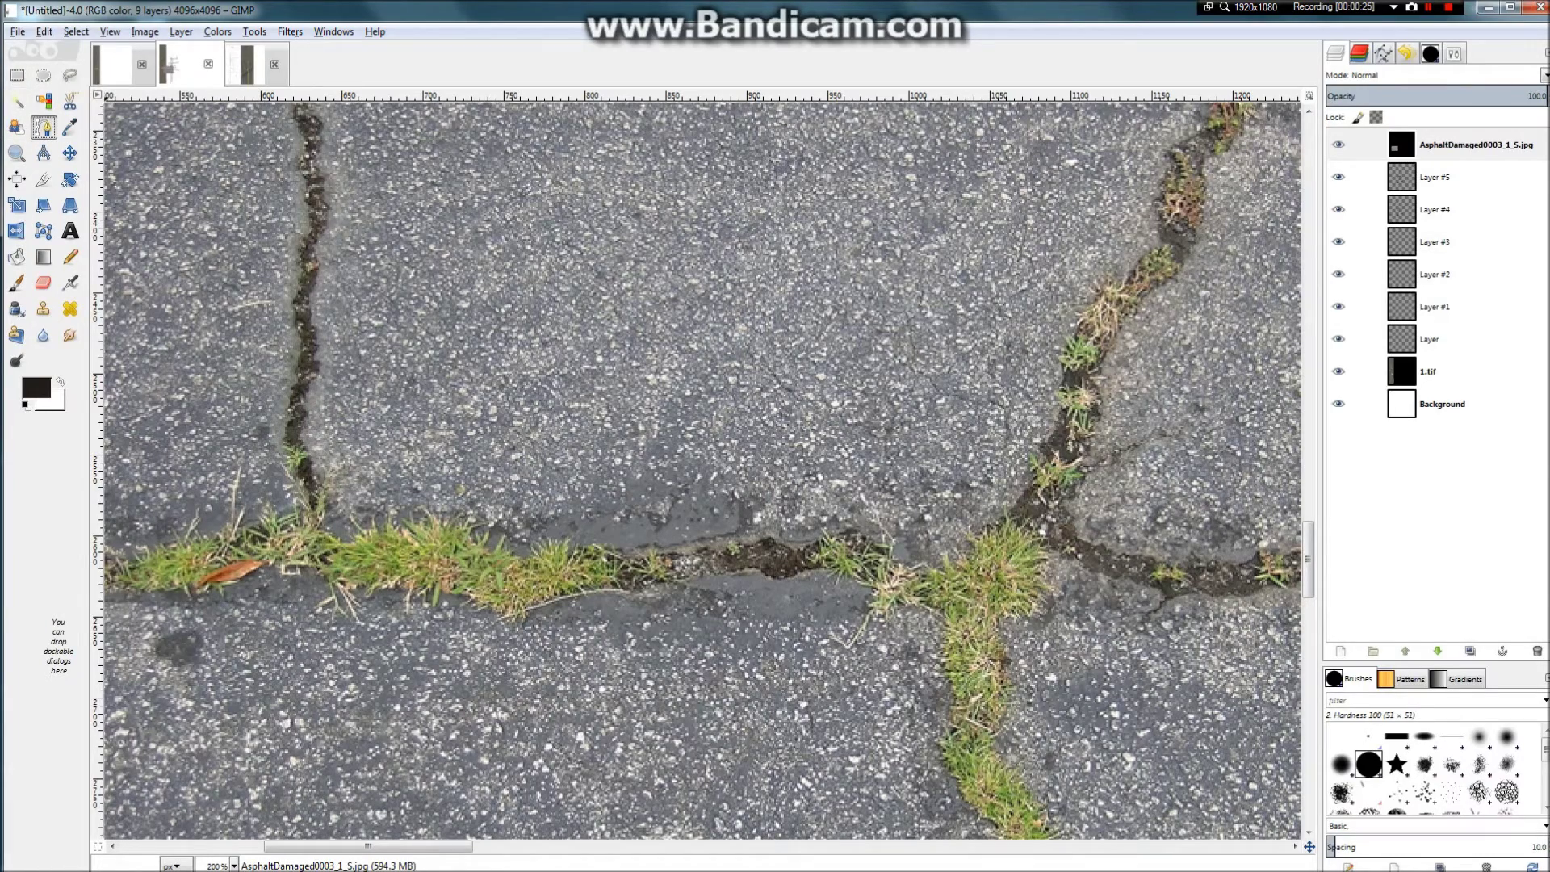
click(69, 75)
key(minus)
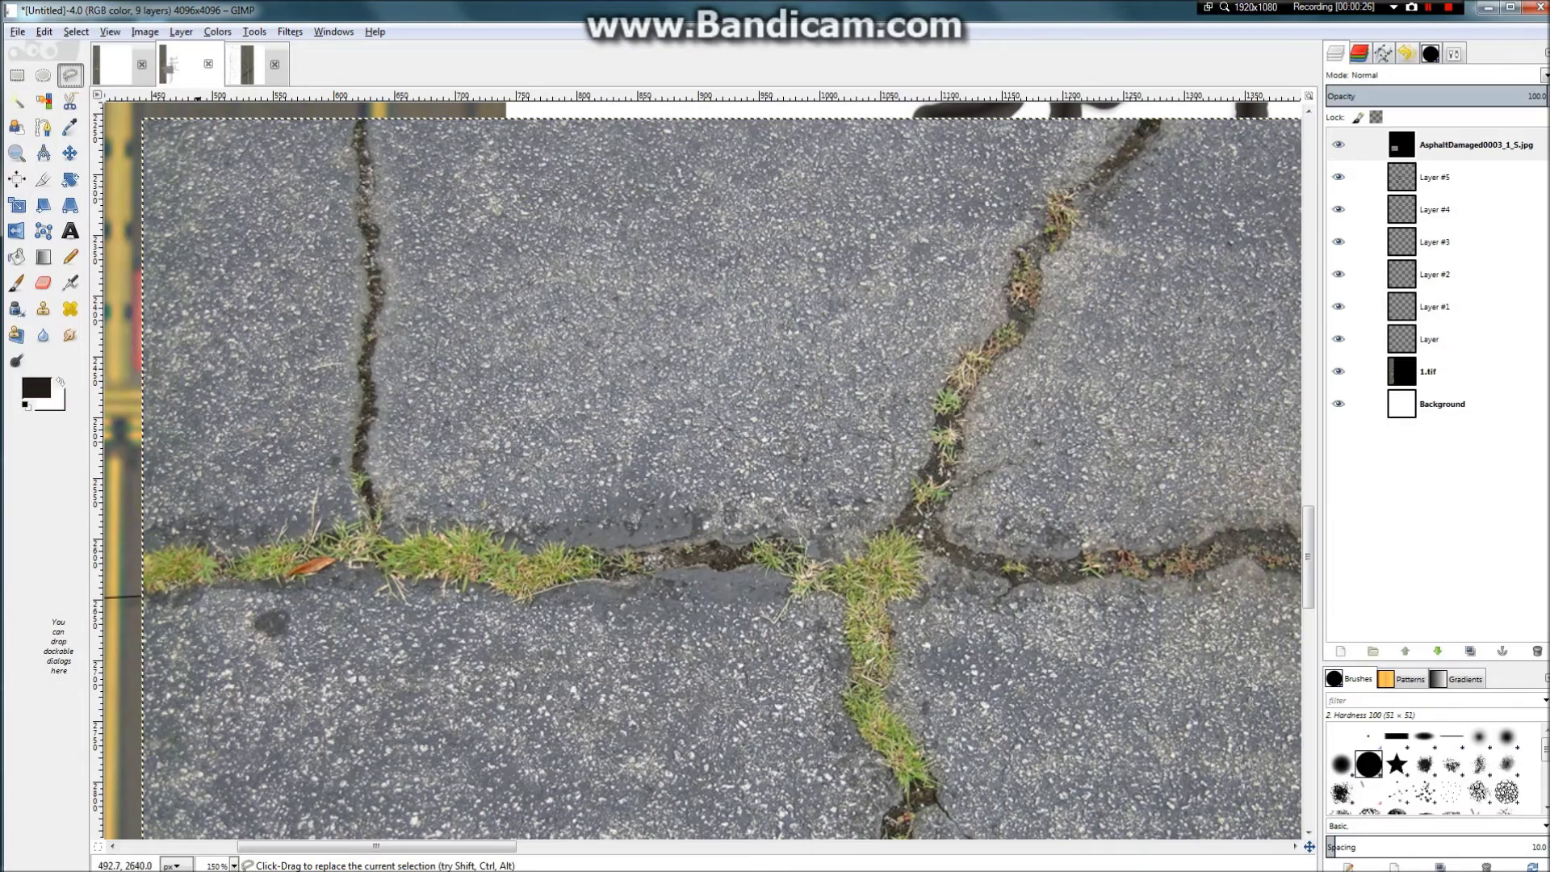
click(180, 598)
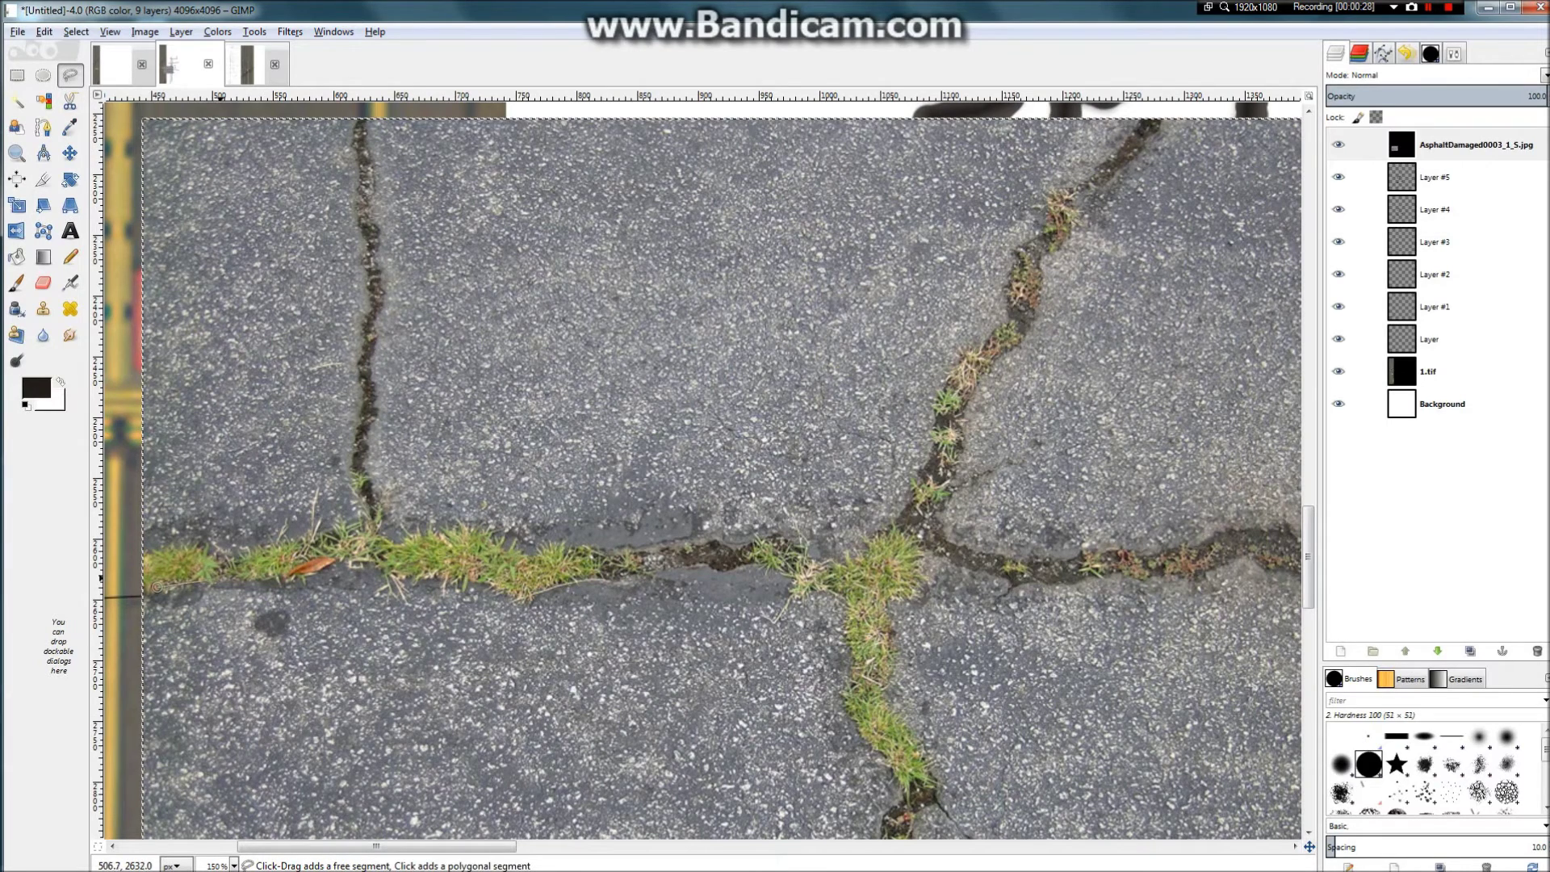
click(220, 578)
click(264, 576)
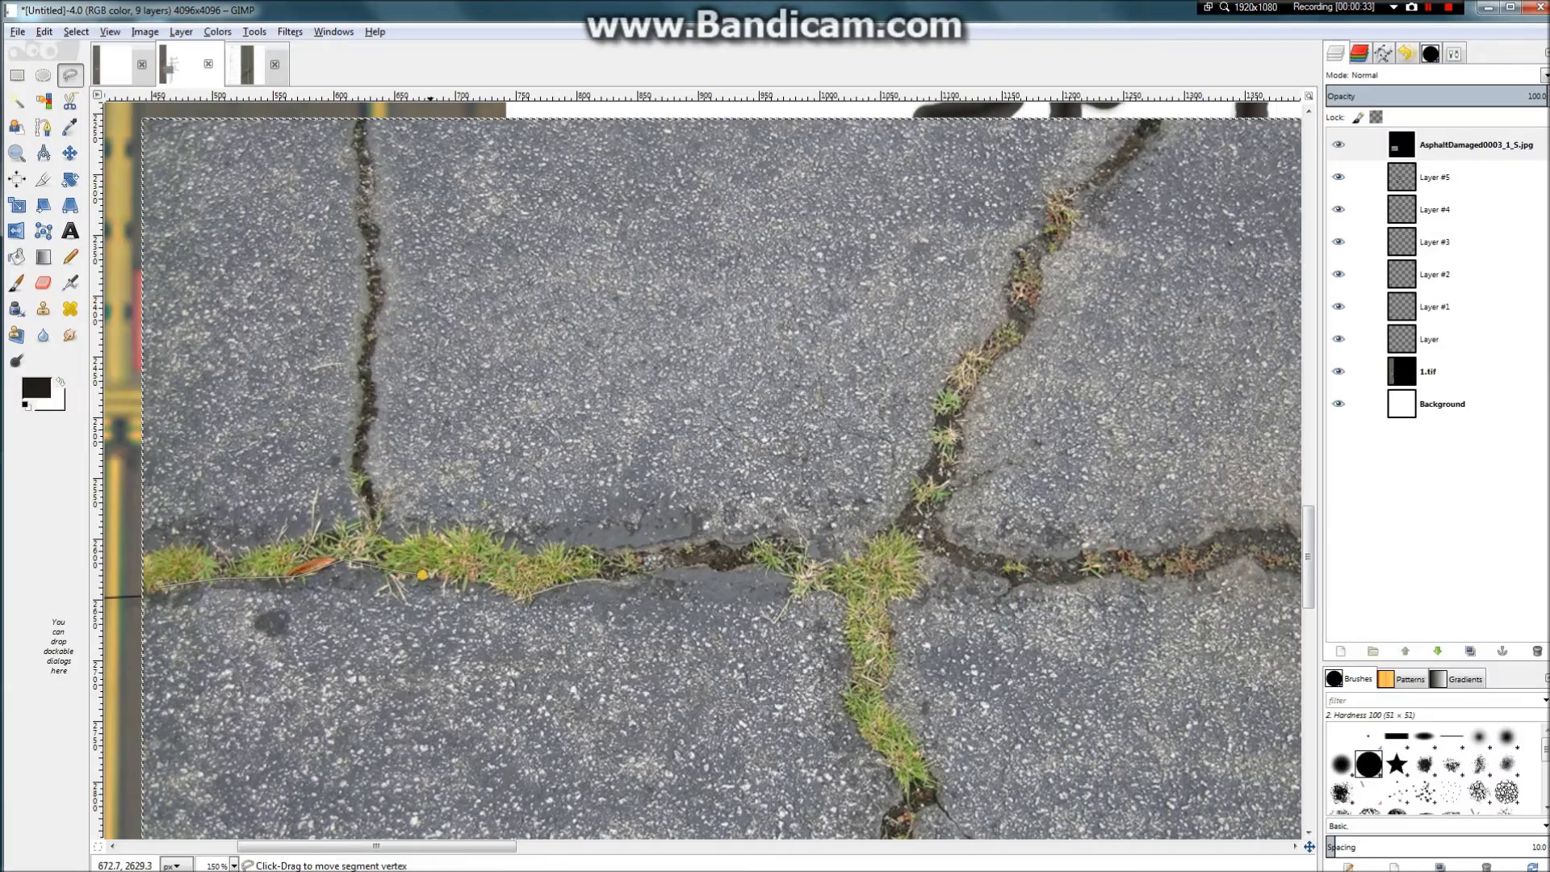
scroll(564, 574, up, 3)
right_click(498, 581)
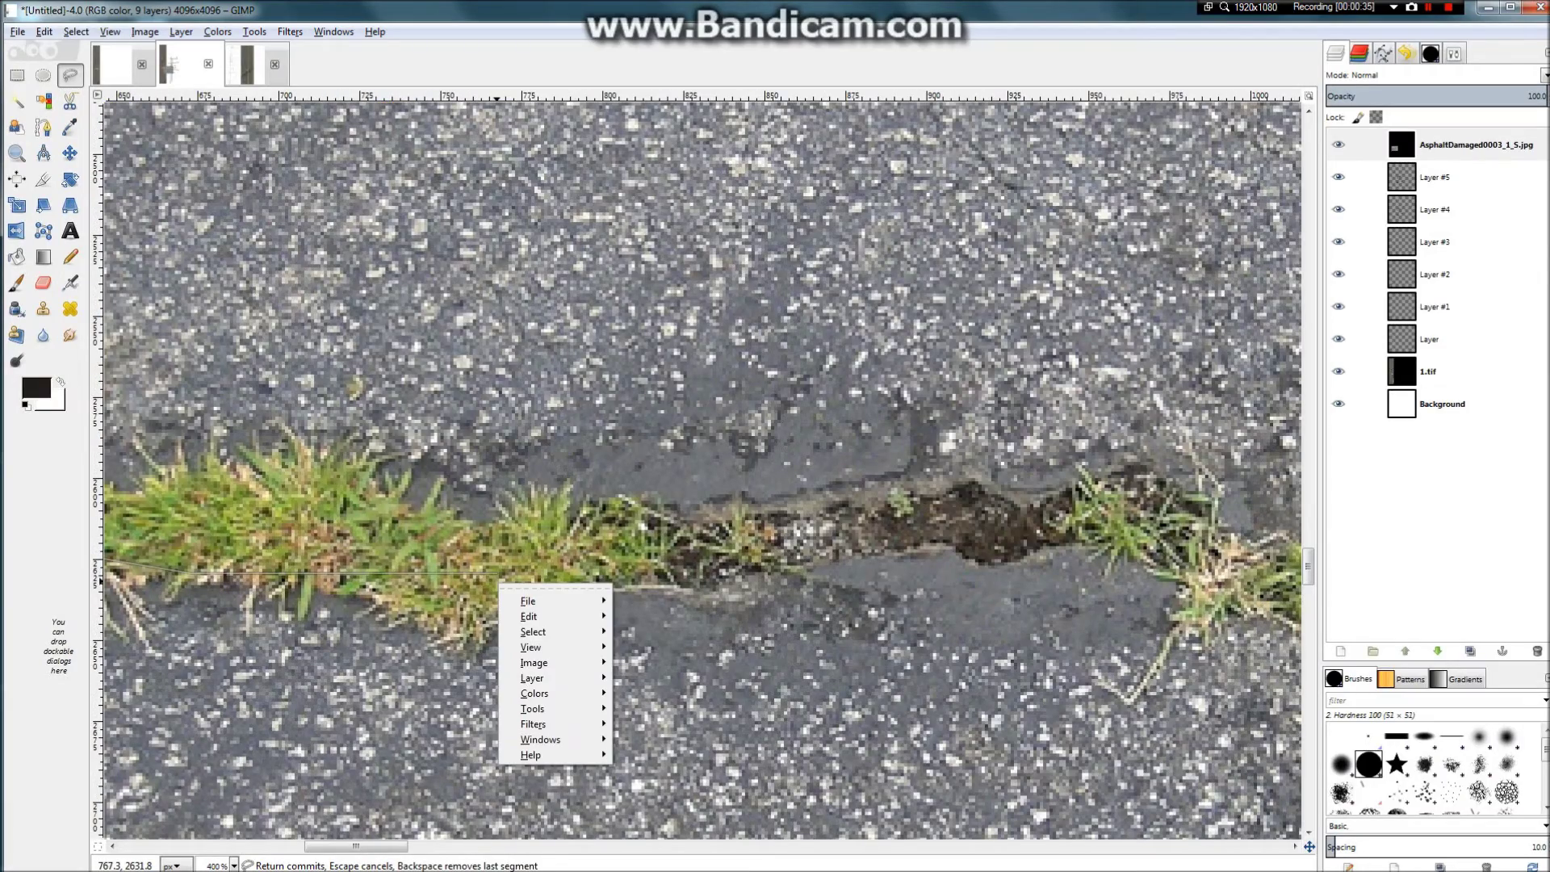
Step: Select the grass in the asphalt photo by color, adding further green and brown shades to the selection
click(44, 101)
click(43, 101)
click(365, 560)
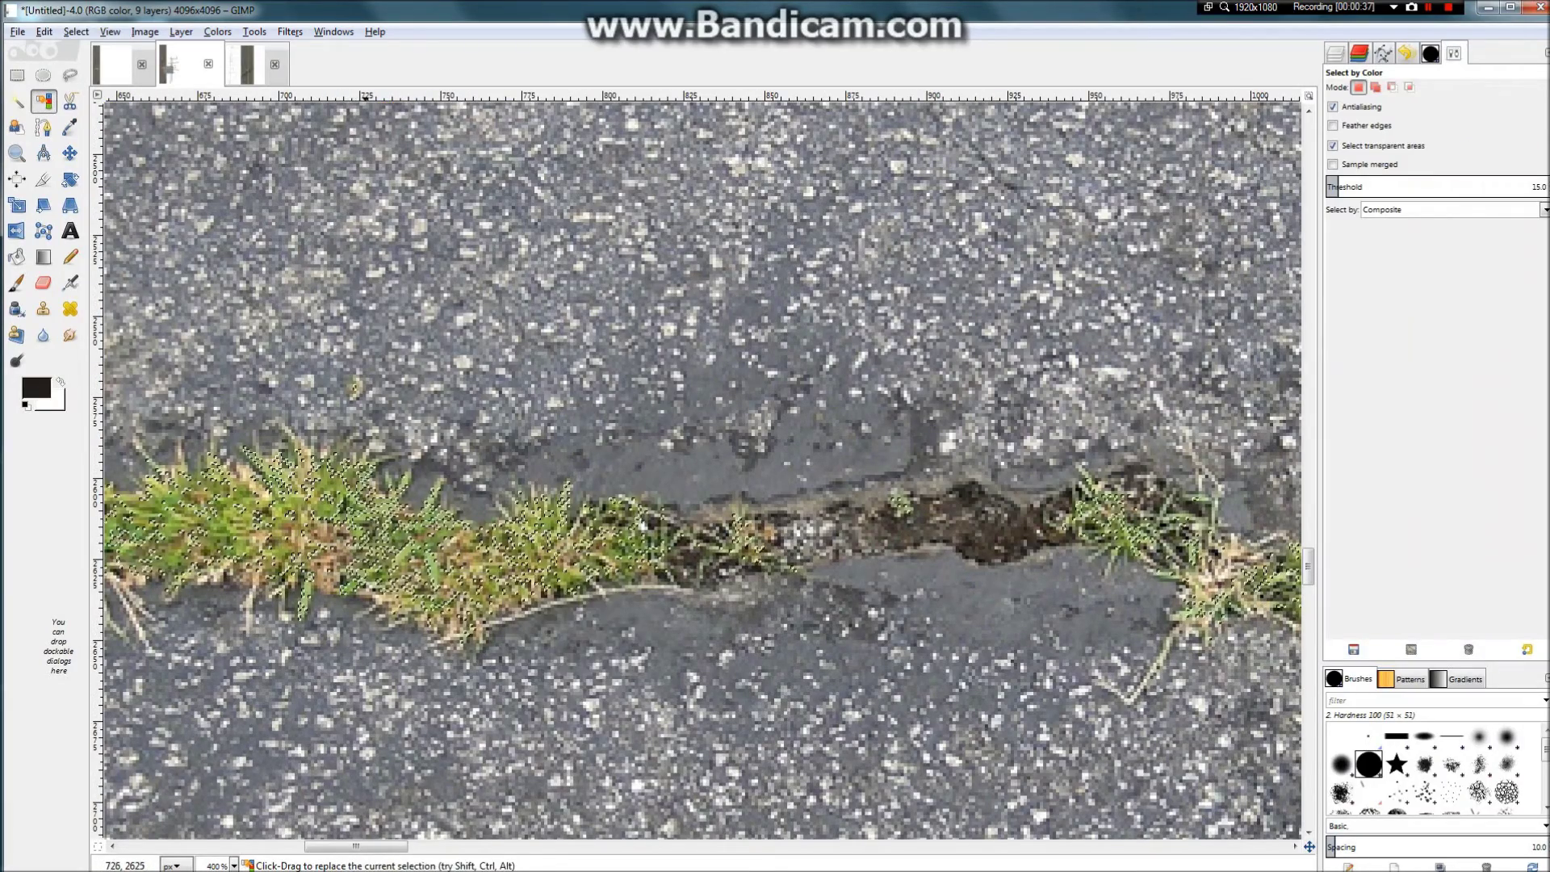
scroll(368, 559, up, 3)
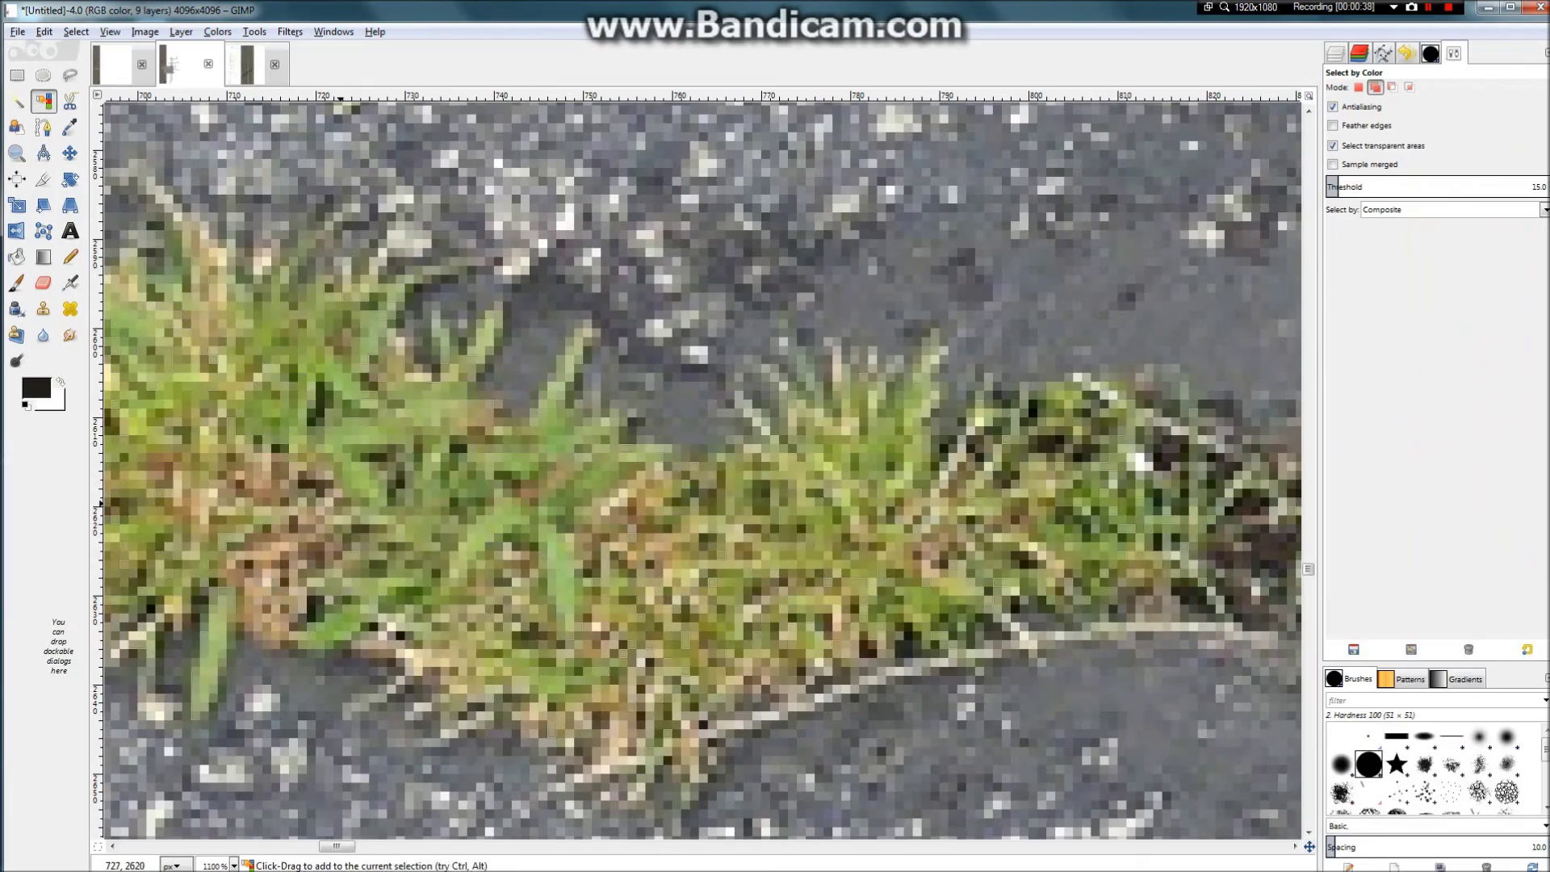
click(343, 505)
click(666, 549)
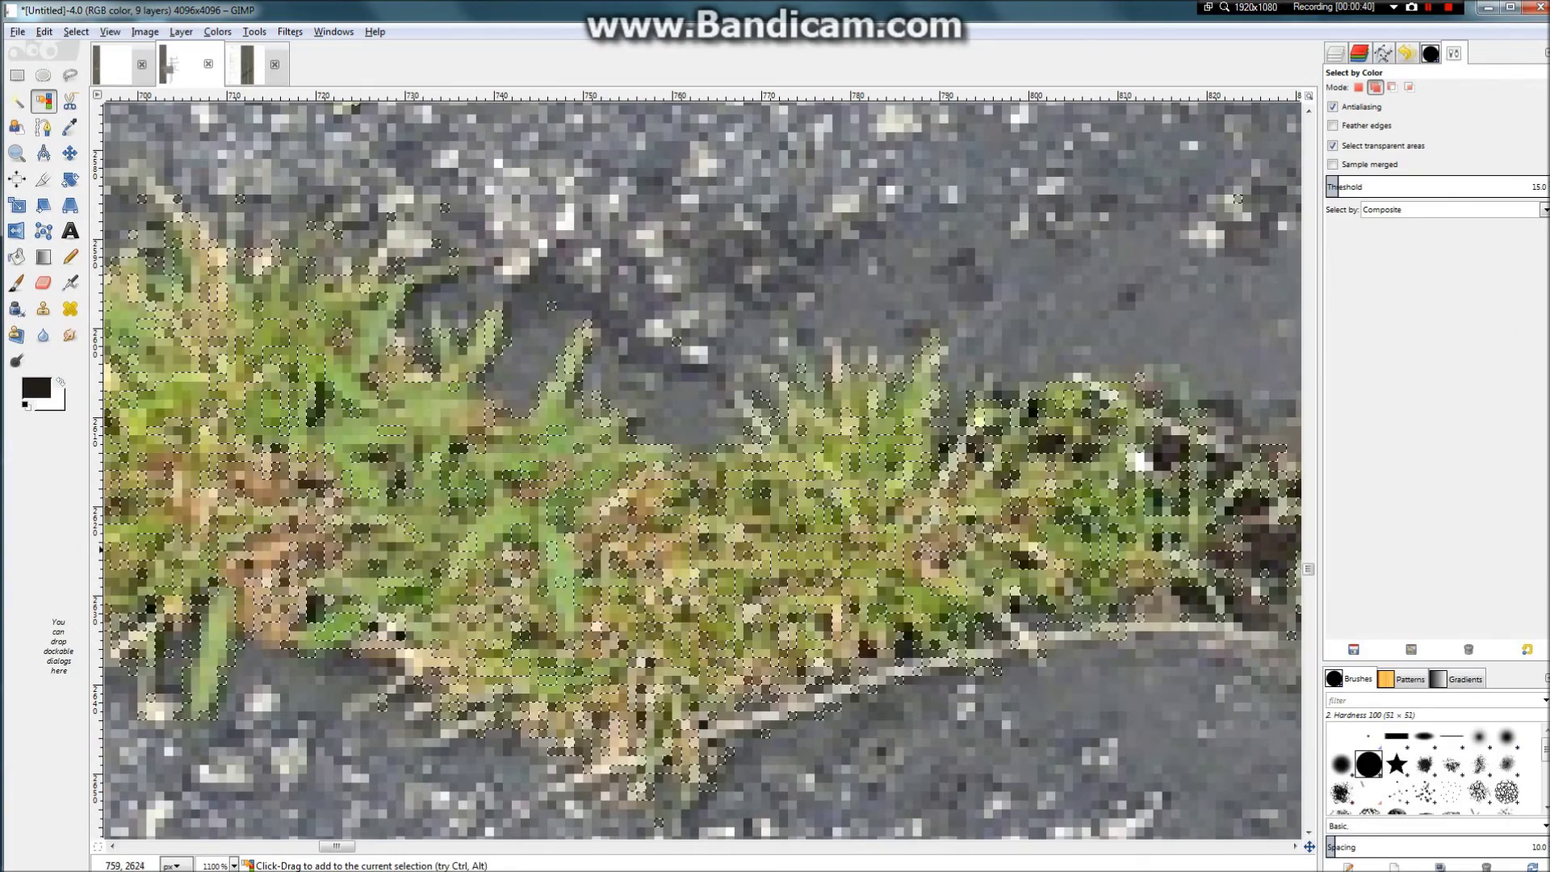
Step: Refine the color selection with more shades from the grass near the junction with the thin vertical crack
scroll(727, 525, down, 5)
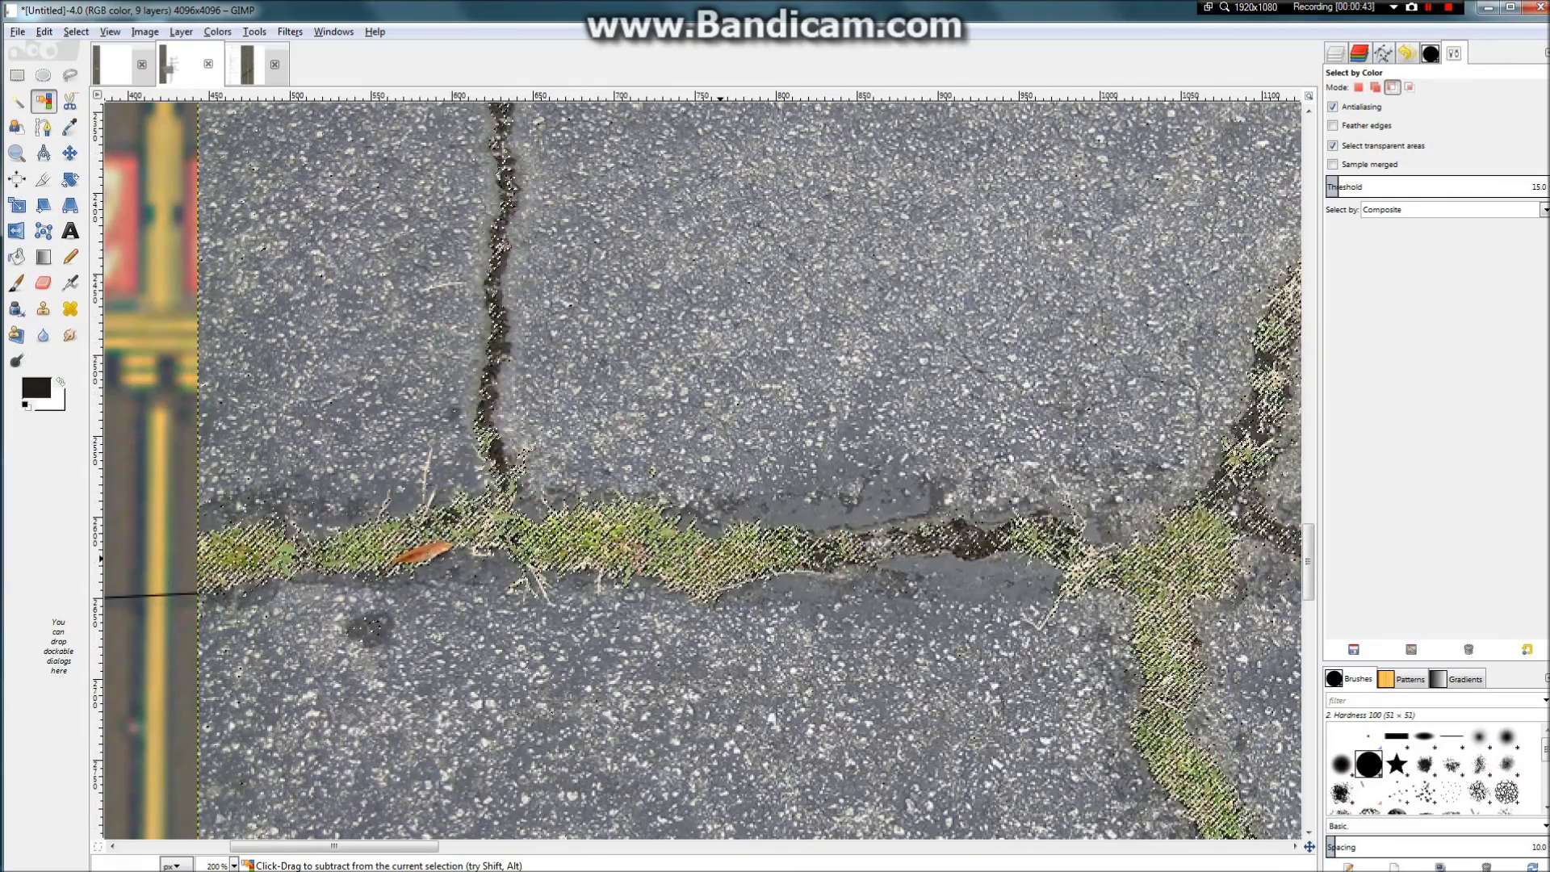
scroll(711, 574, down, 2)
scroll(626, 542, up, 7)
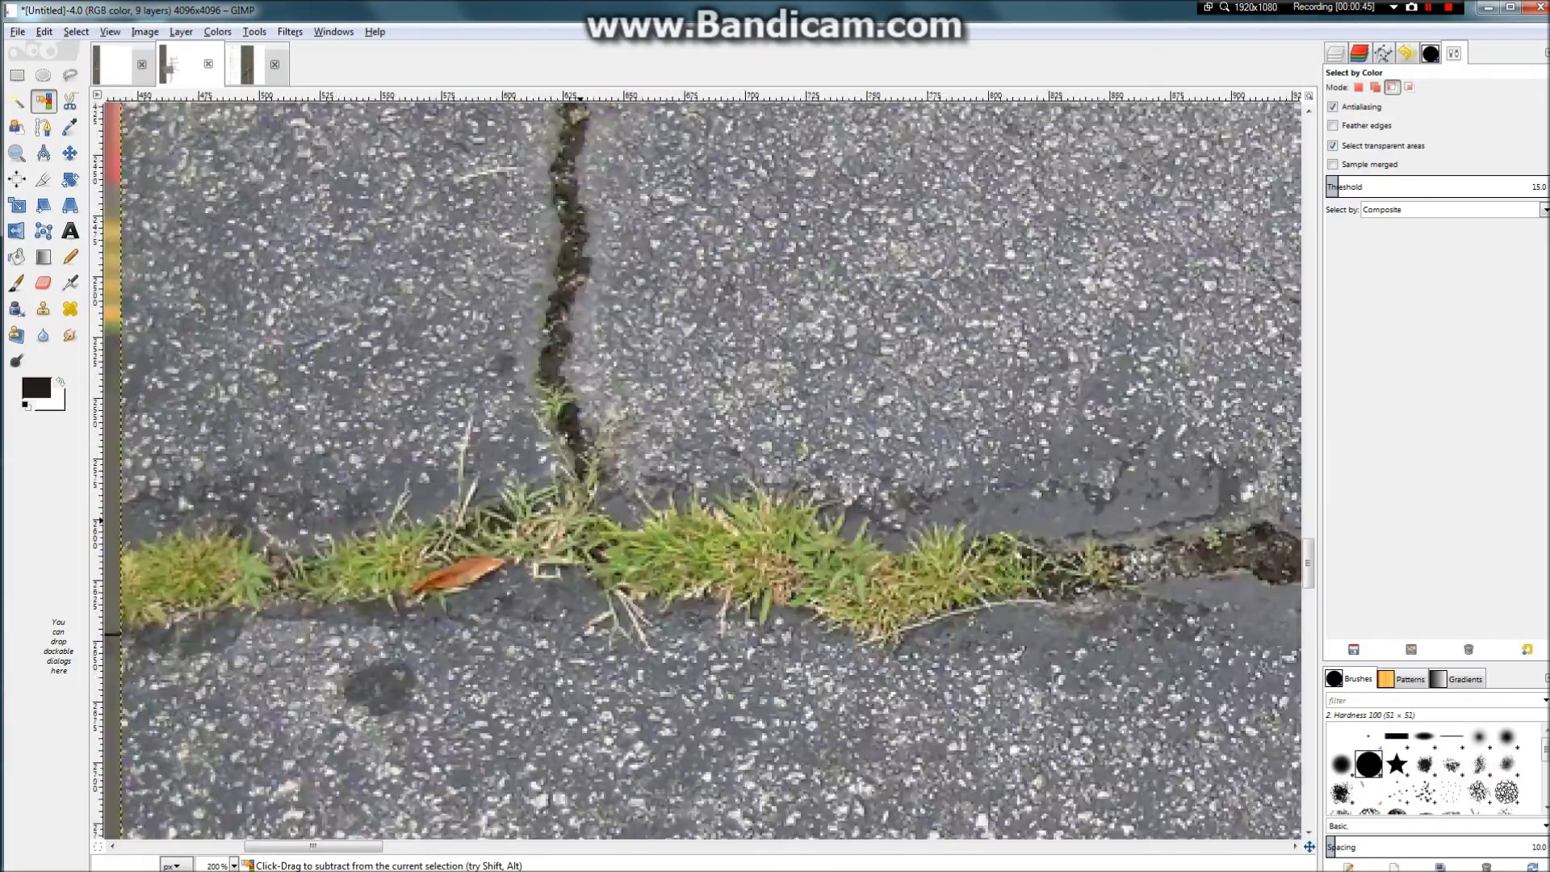
click(627, 607)
drag(626, 605, 777, 660)
click(710, 579)
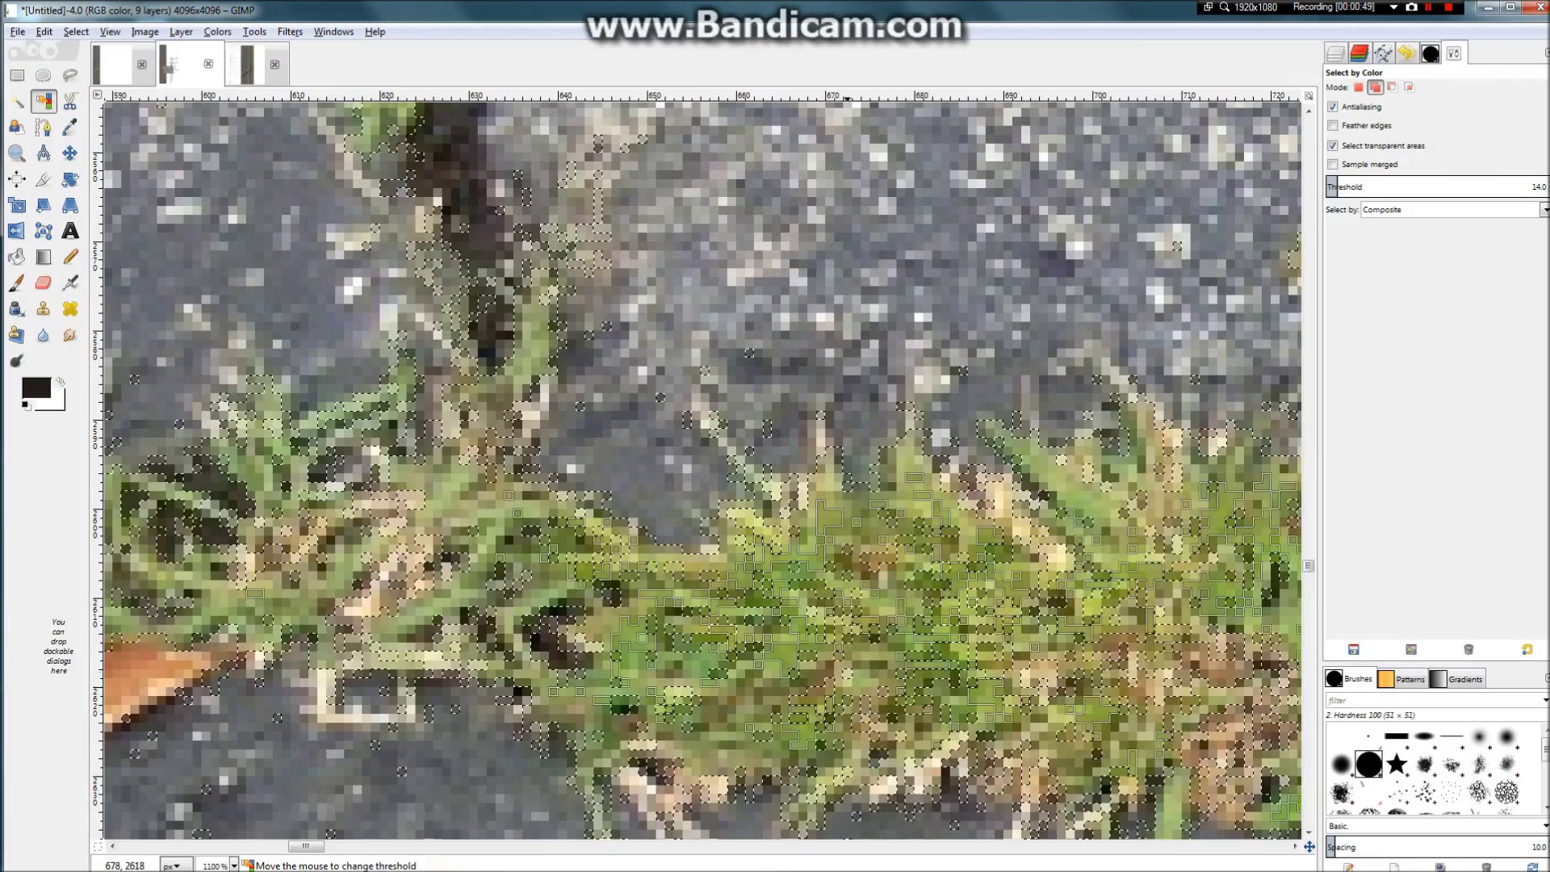
scroll(707, 575, down, 5)
scroll(619, 590, down, 3)
Step: Copy the selected grass and paste it into a new layer above the asphalt photo
key(ctrl+c)
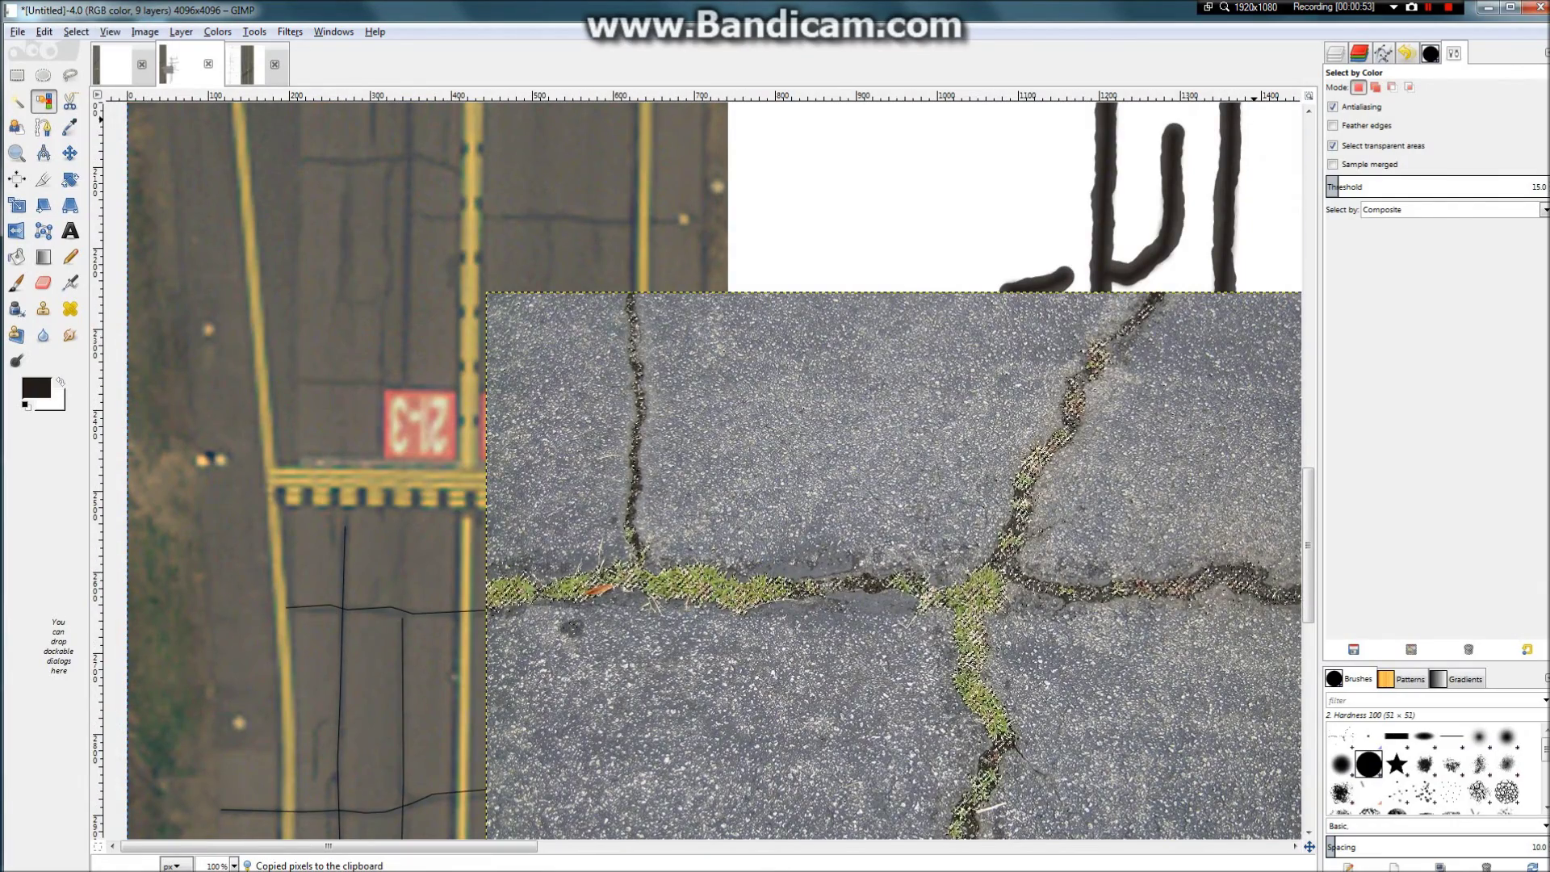
click(1431, 54)
click(1360, 54)
scroll(1405, 53, up, 1)
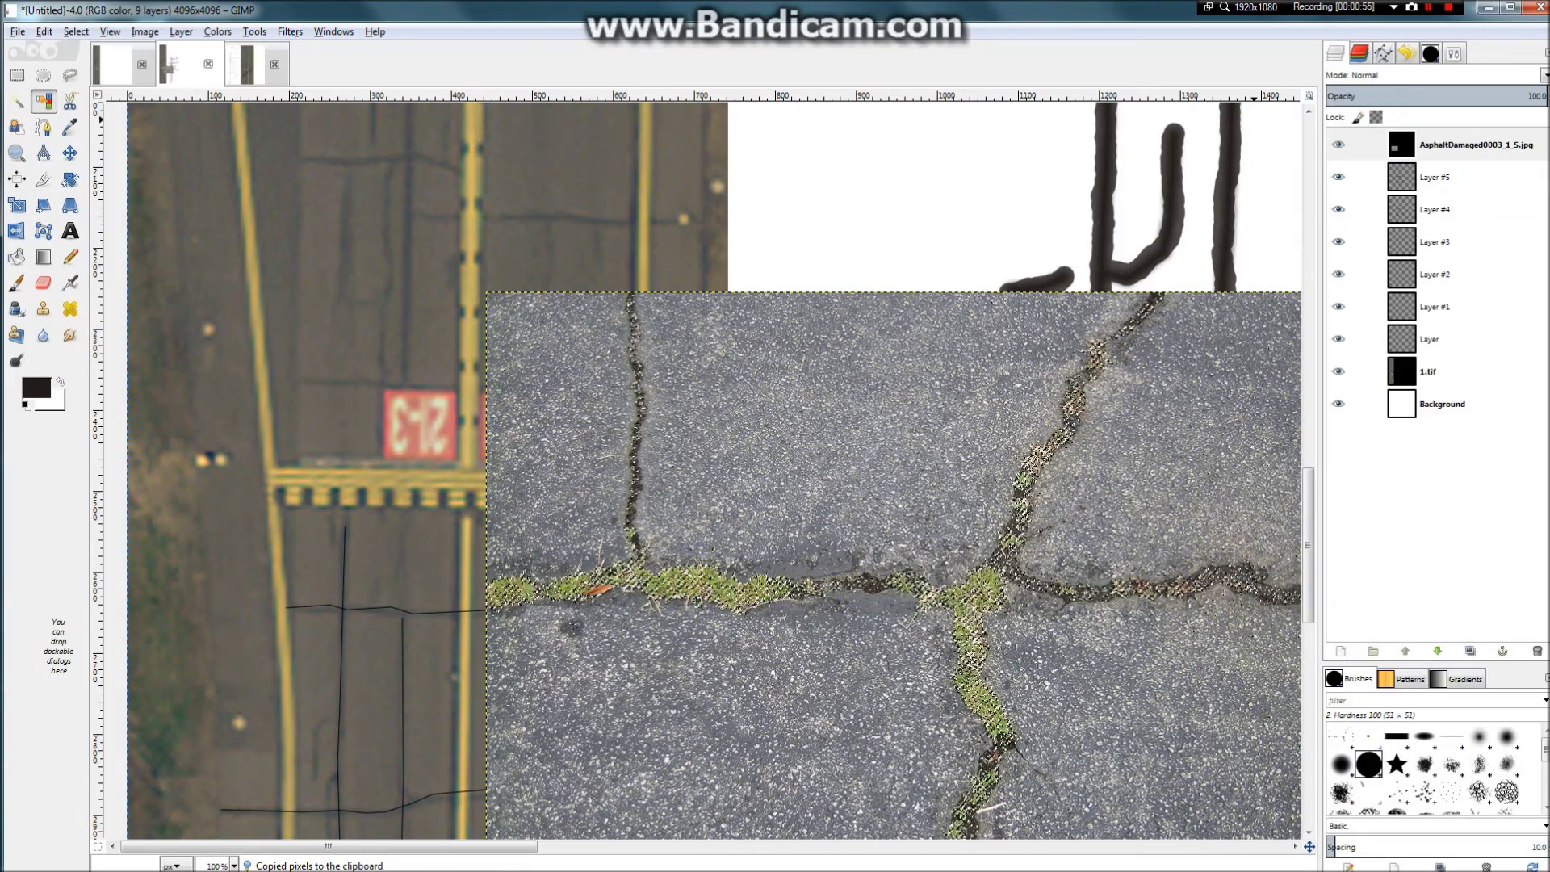
key(ctrl+v)
right_click(1456, 149)
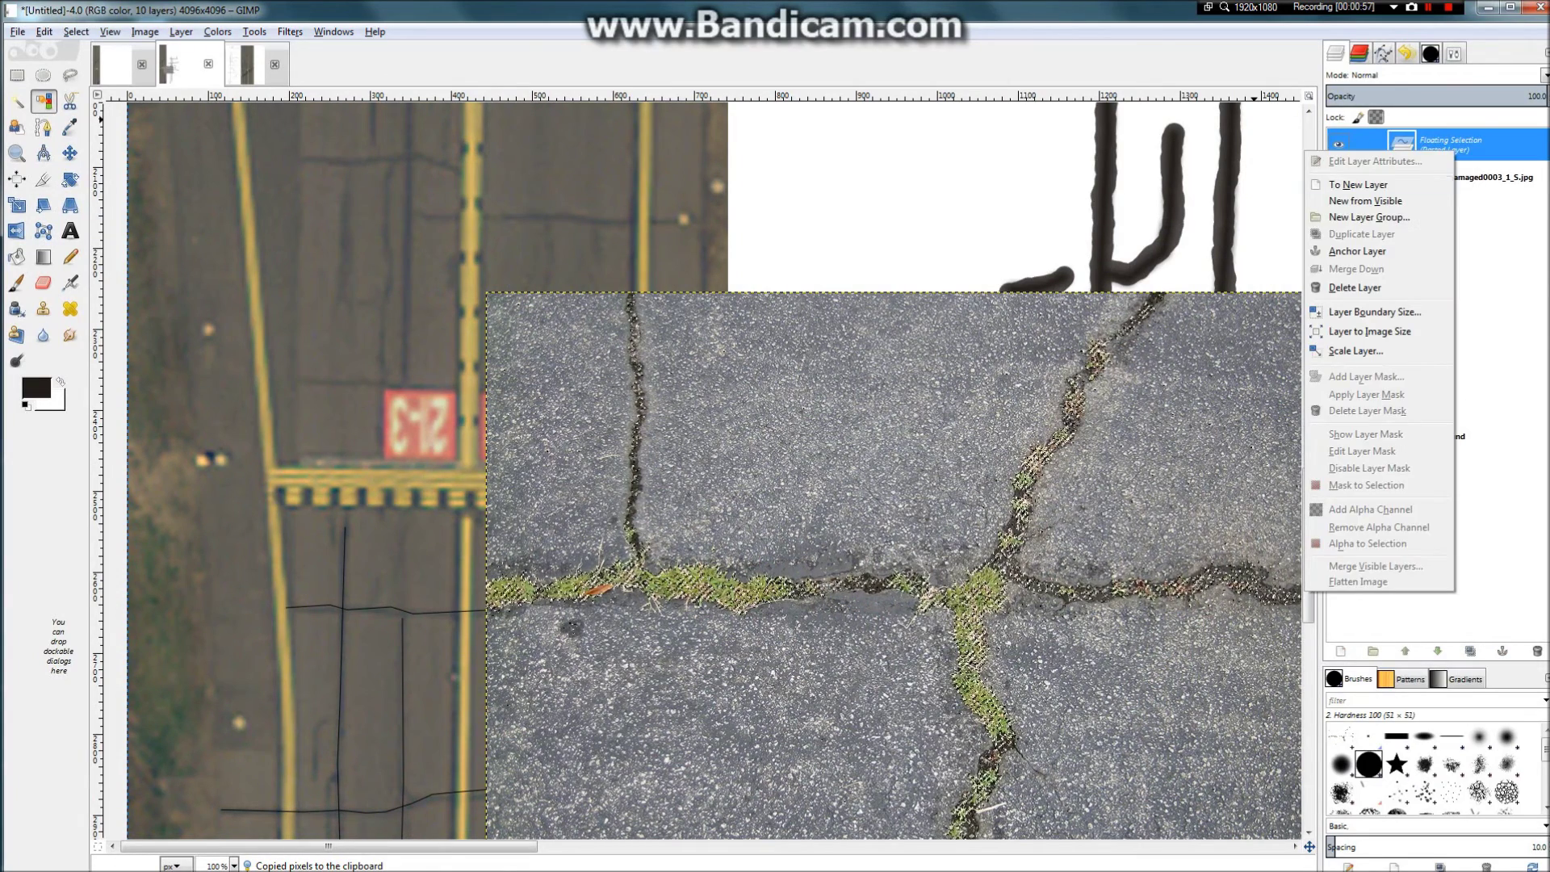
click(1421, 185)
Step: Set the AsphaltDamaged0003_1_S.jpg layer's opacity to 0.0 and inspect the isolated grass up close
click(1460, 177)
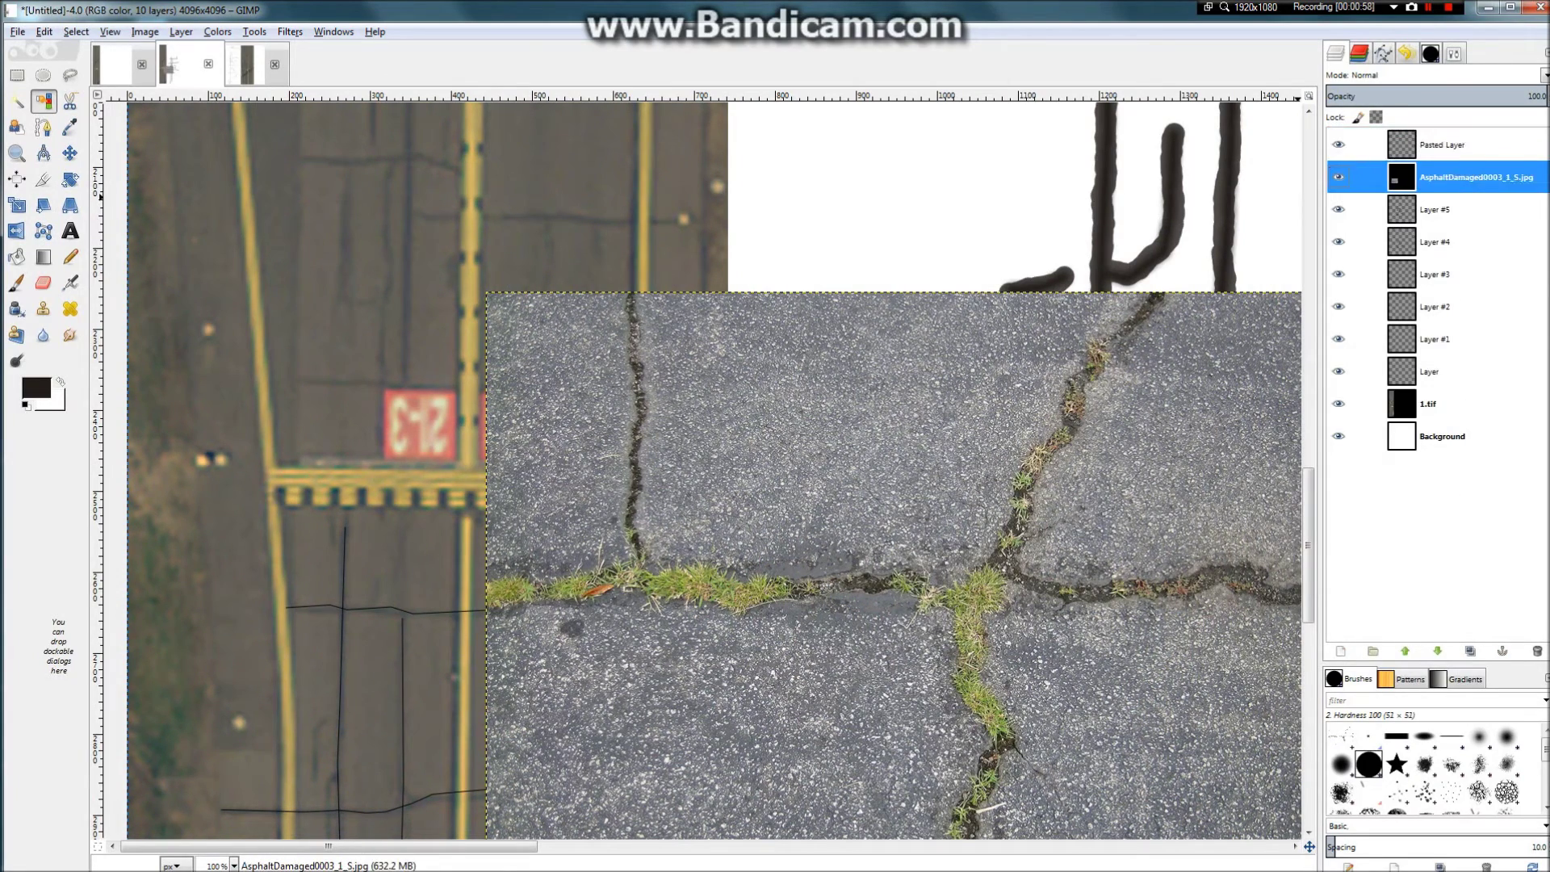
drag(1425, 93, 1323, 94)
scroll(707, 609, up, 4)
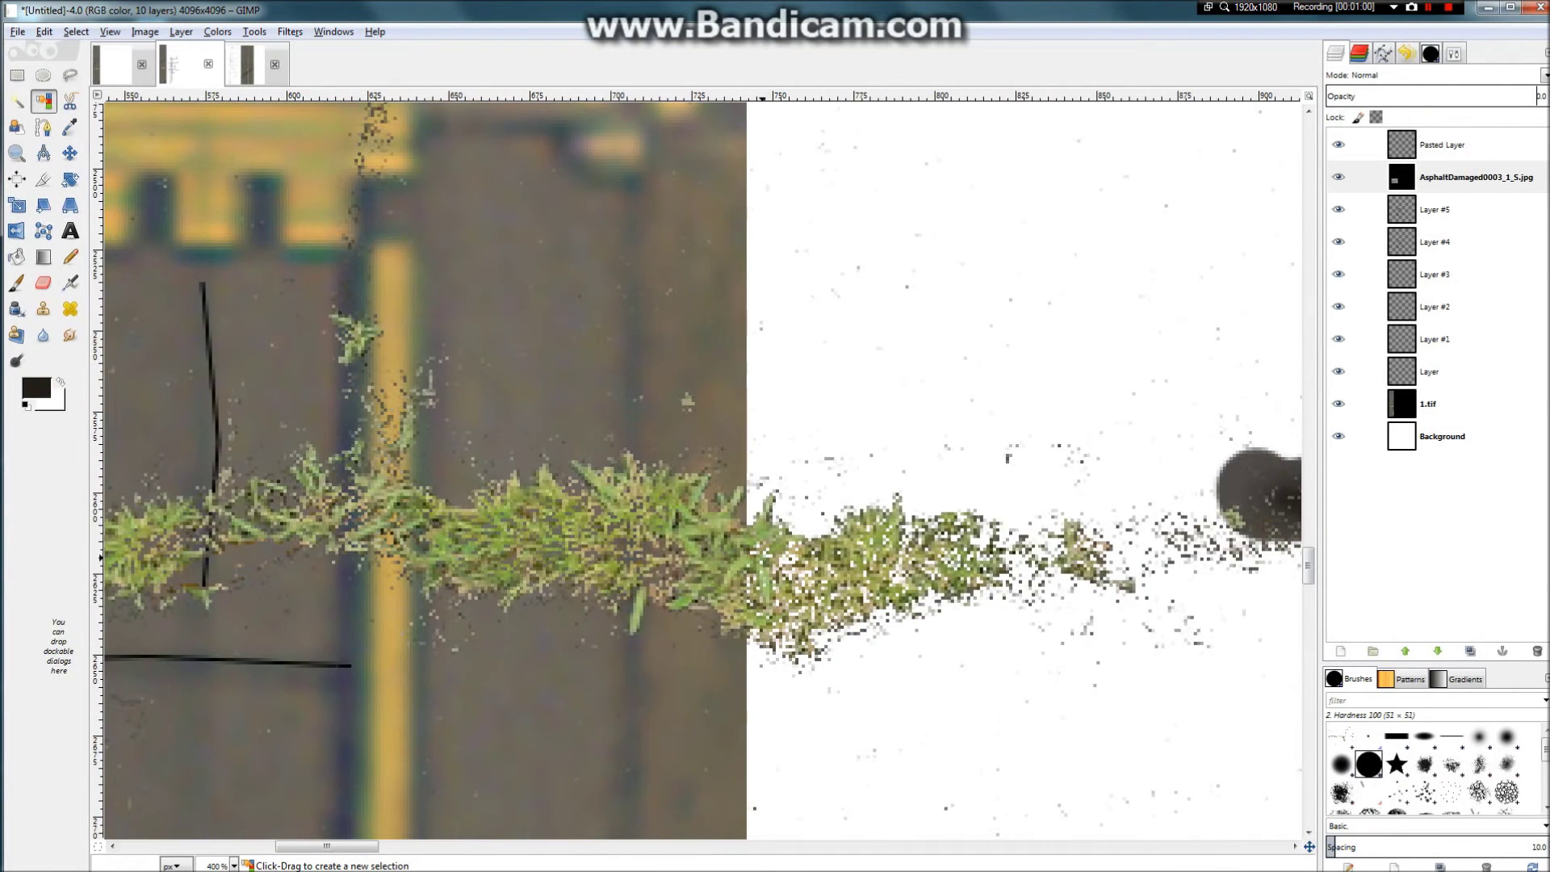
scroll(694, 553, down, 5)
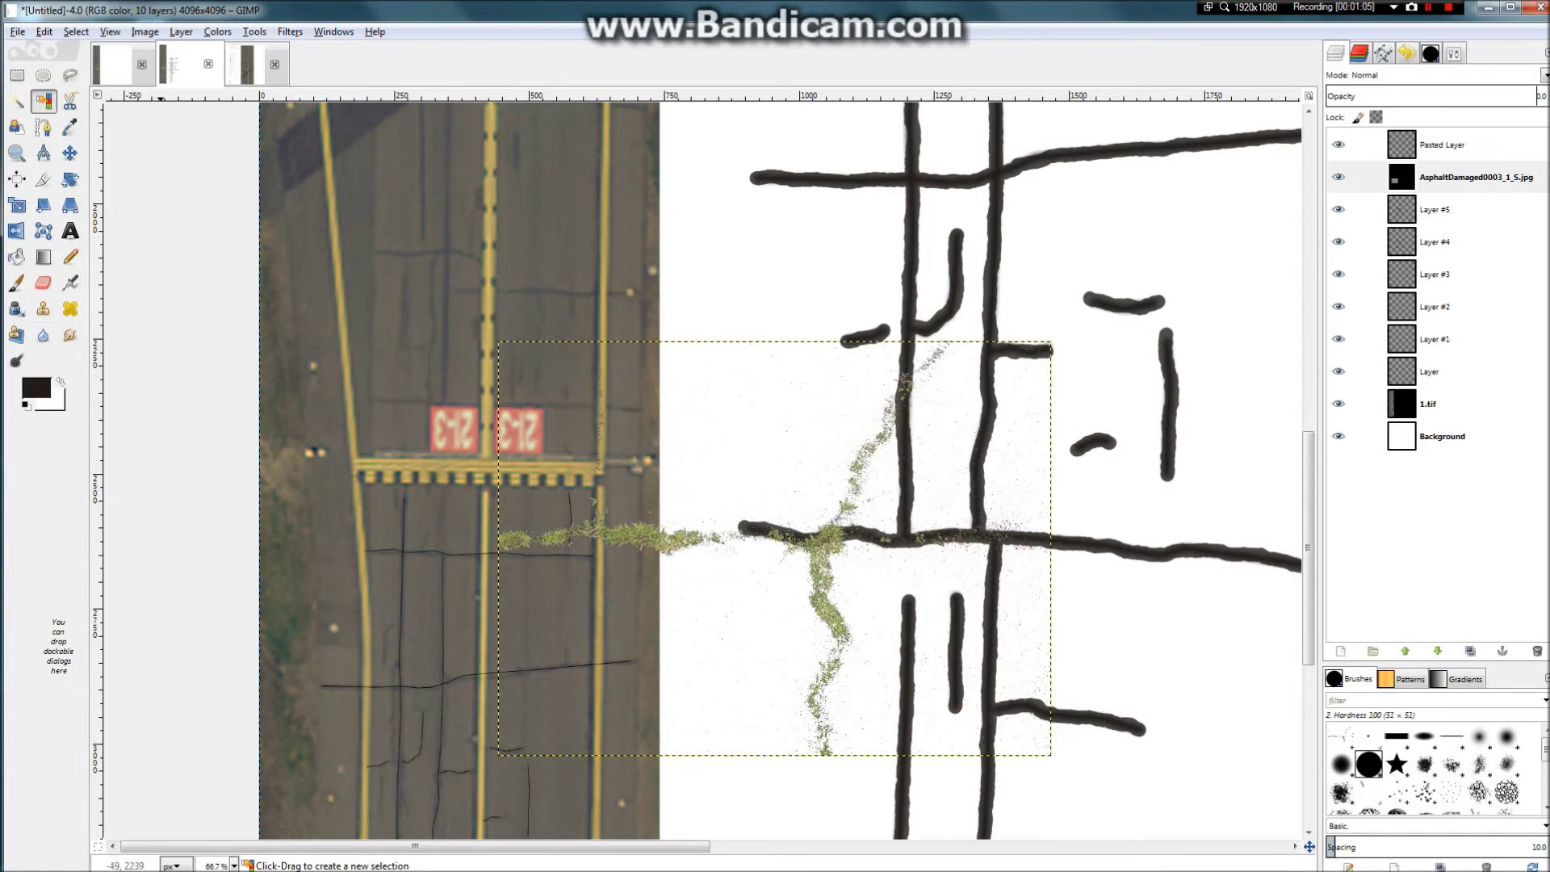
Step: Move the Pasted Layer with the grass onto the empty white area to the right of the painted cracks
scroll(160, 335, down, 2)
scroll(124, 343, down, 2)
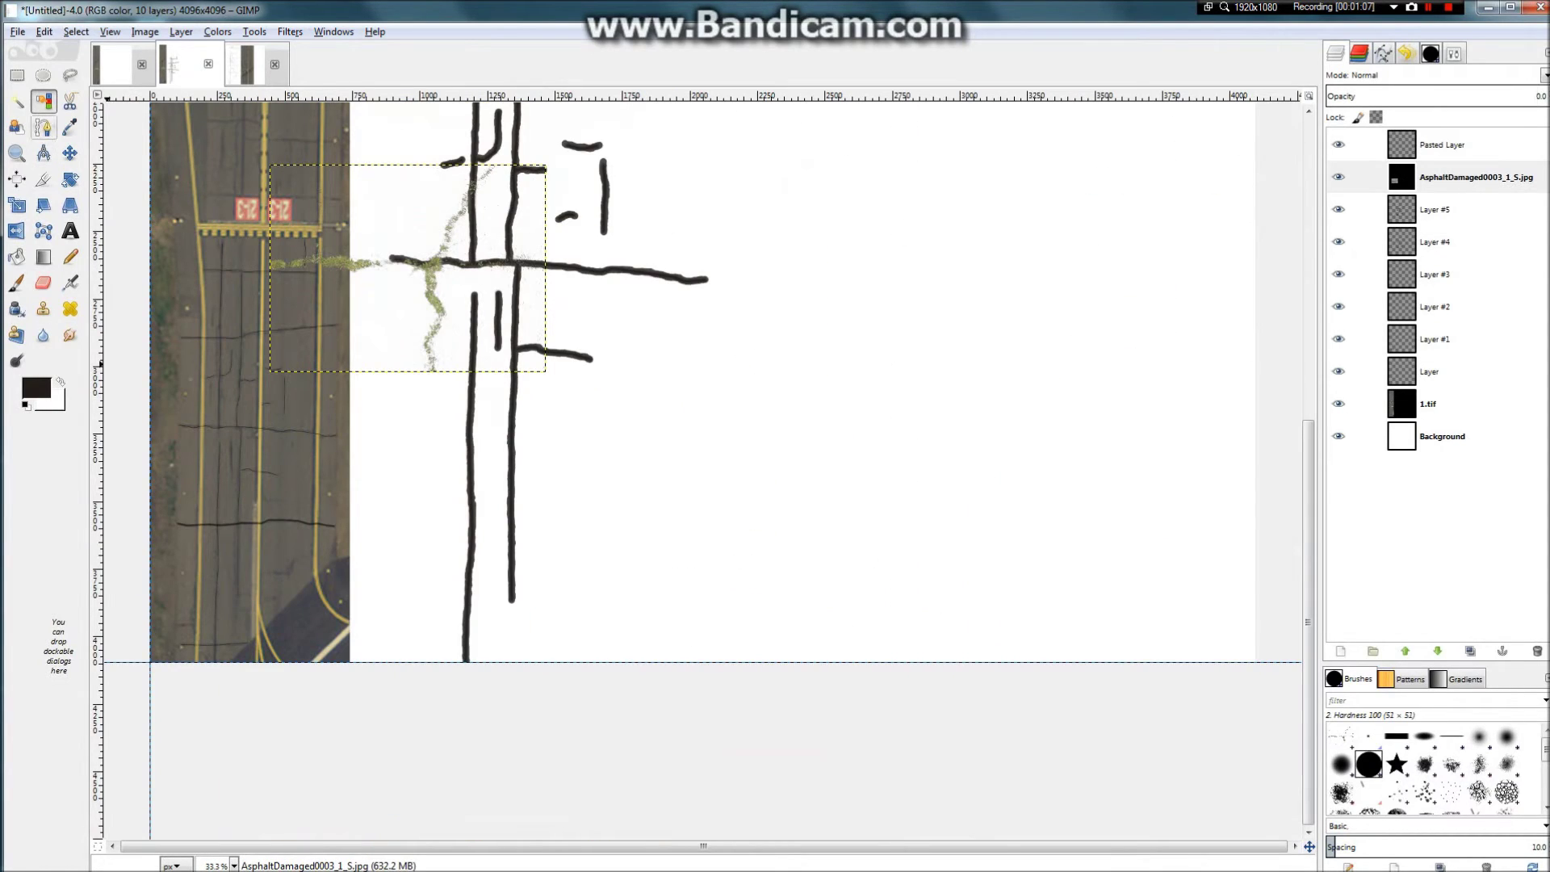
click(71, 154)
drag(211, 319, 931, 310)
key(ctrl+z)
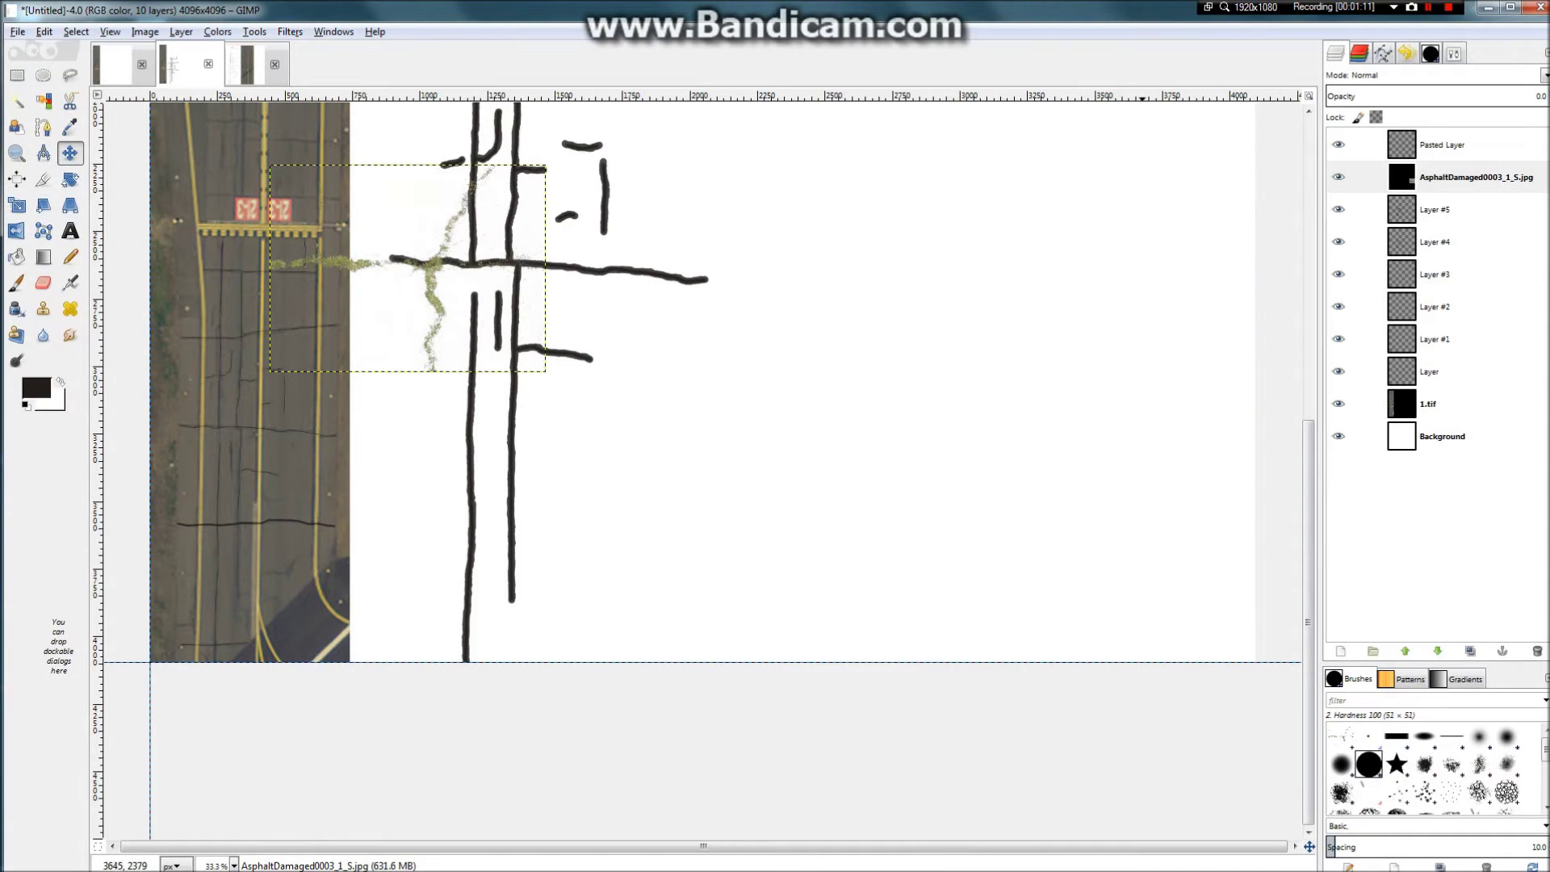
click(1441, 146)
drag(408, 269, 1029, 347)
Step: Select a rectangle around the left horizontal strip of grass on the Pasted Layer
scroll(993, 339, up, 5)
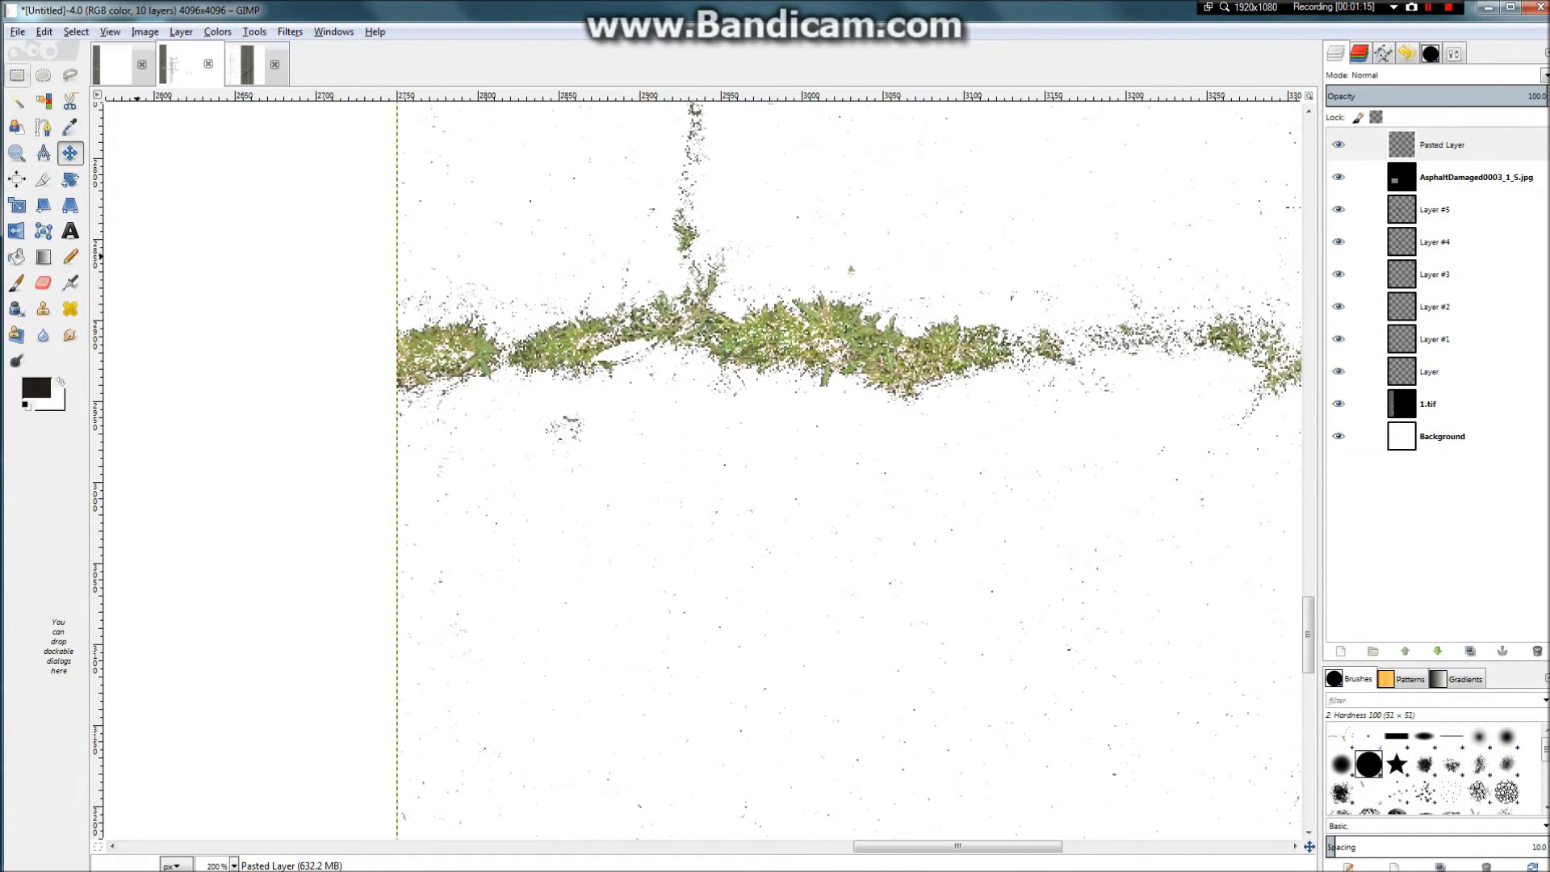
key(r)
drag(318, 256, 1068, 454)
scroll(1067, 453, down, 3)
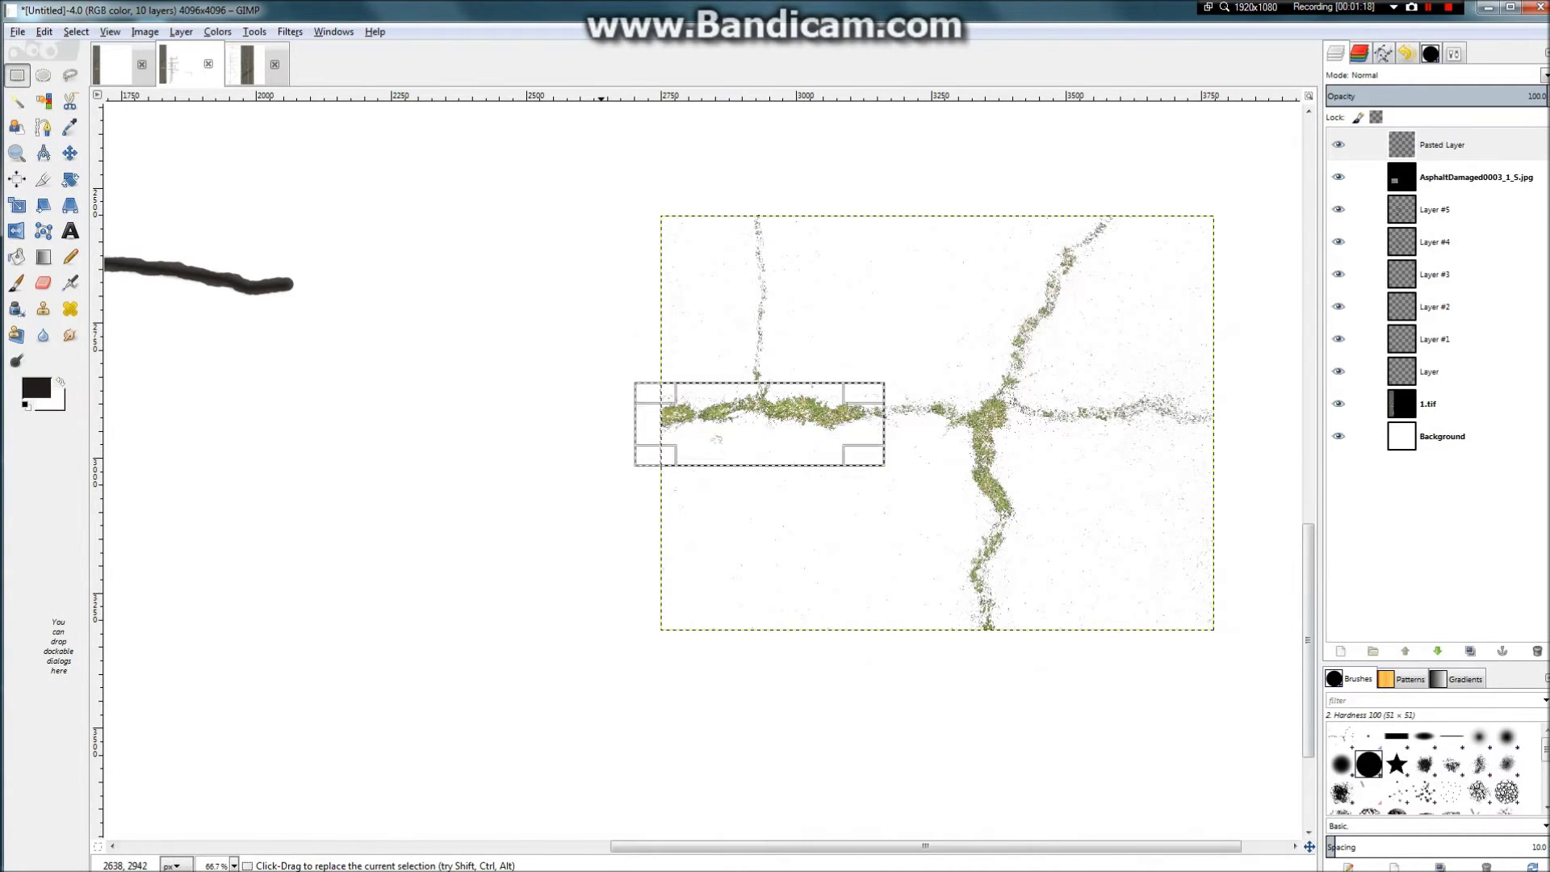
drag(656, 424, 669, 424)
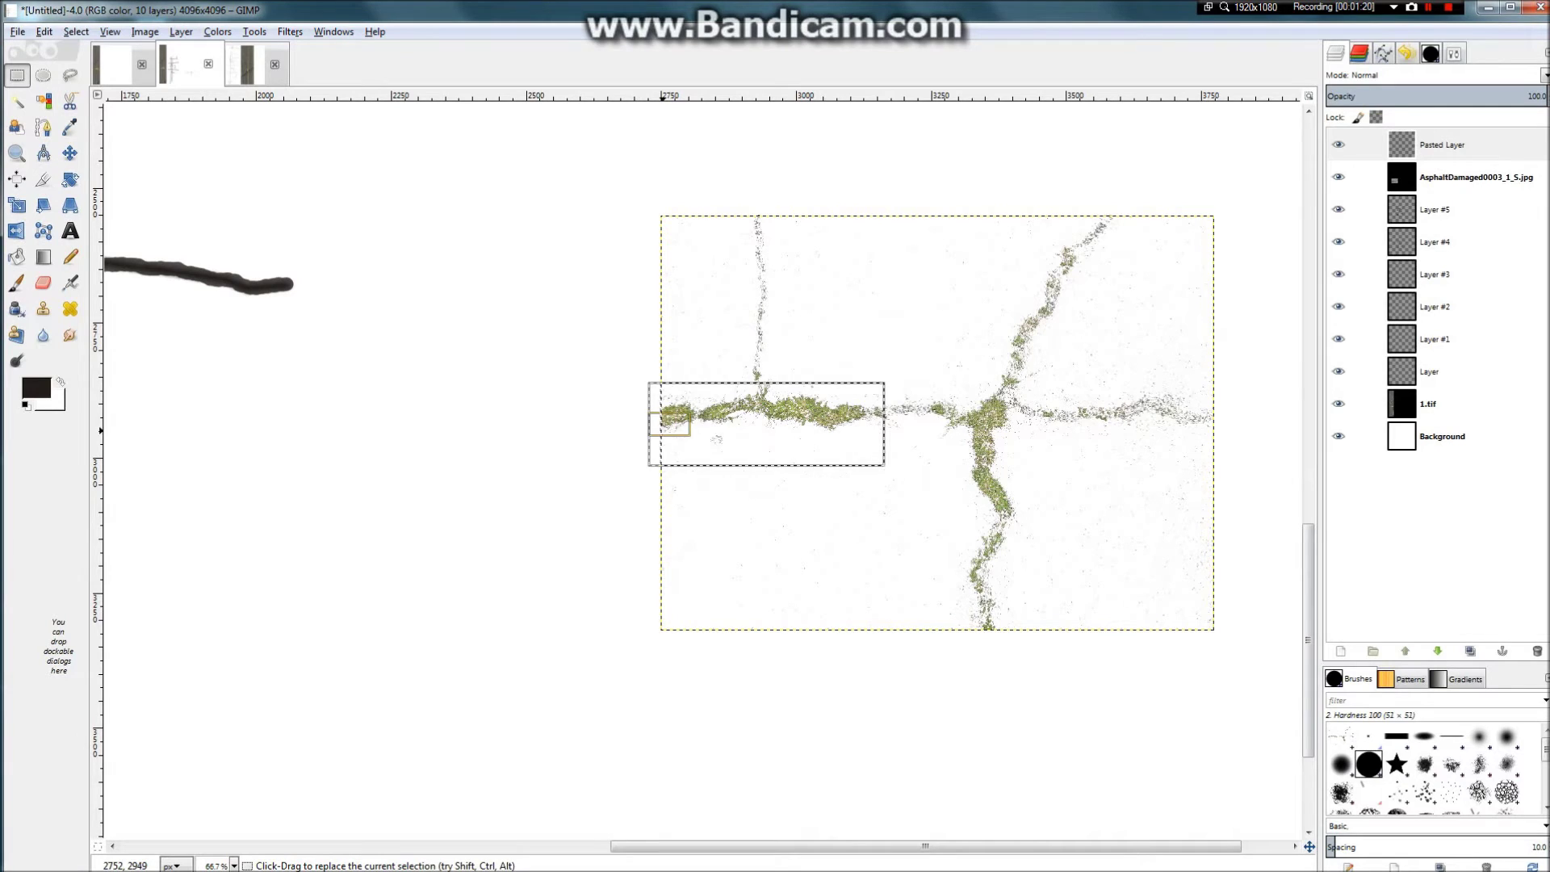
Step: Copy the selected grass strip and paste it into a new layer of its own
key(ctrl+c)
key(ctrl+v)
right_click(1328, 143)
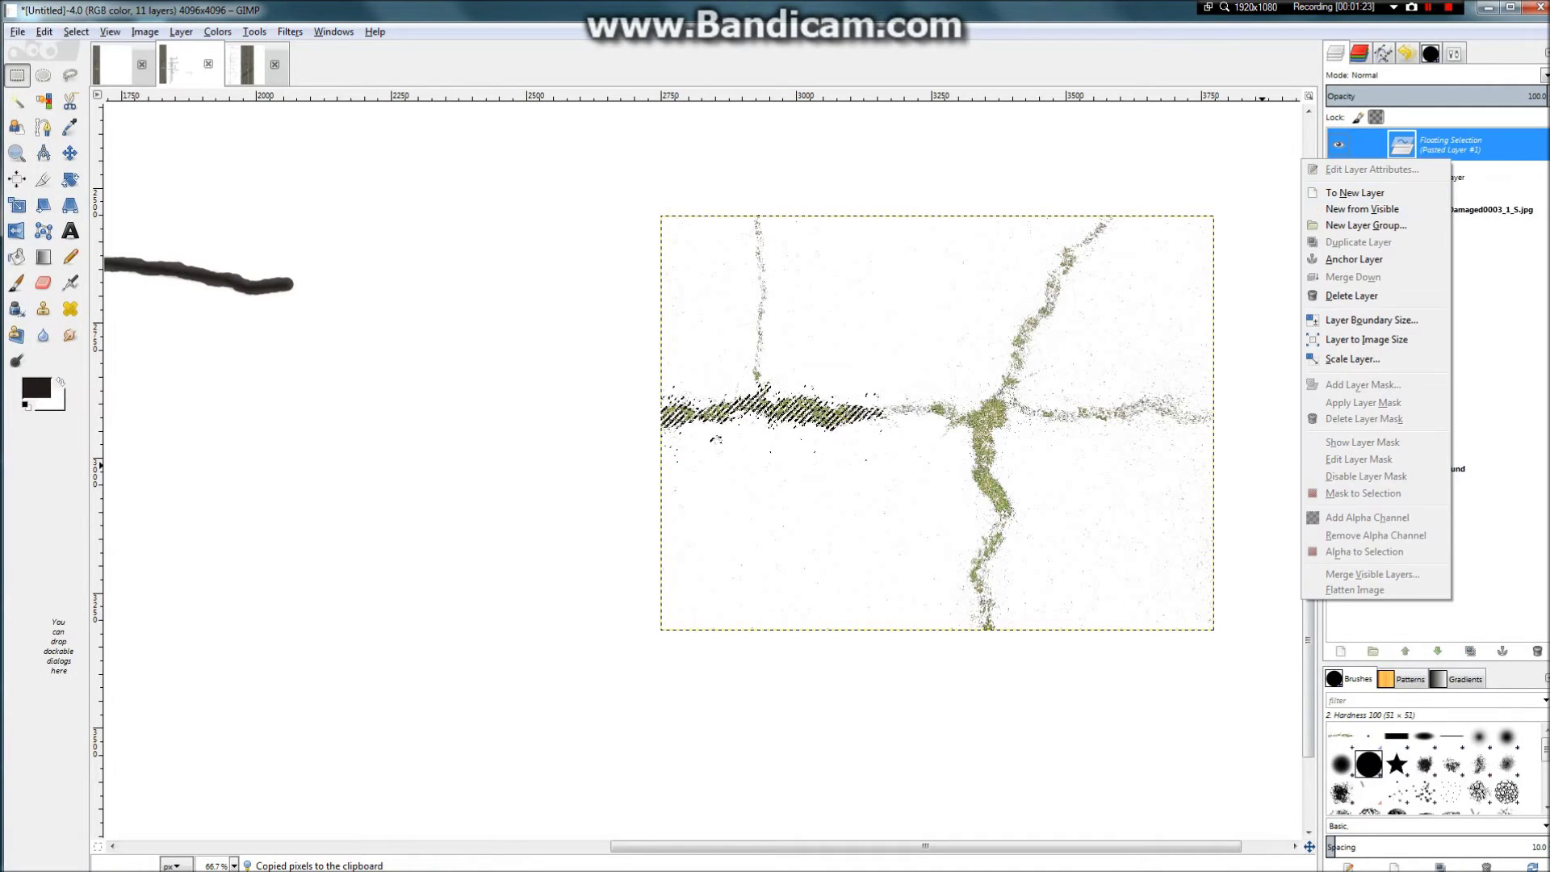
click(1364, 202)
scroll(747, 360, down, 2)
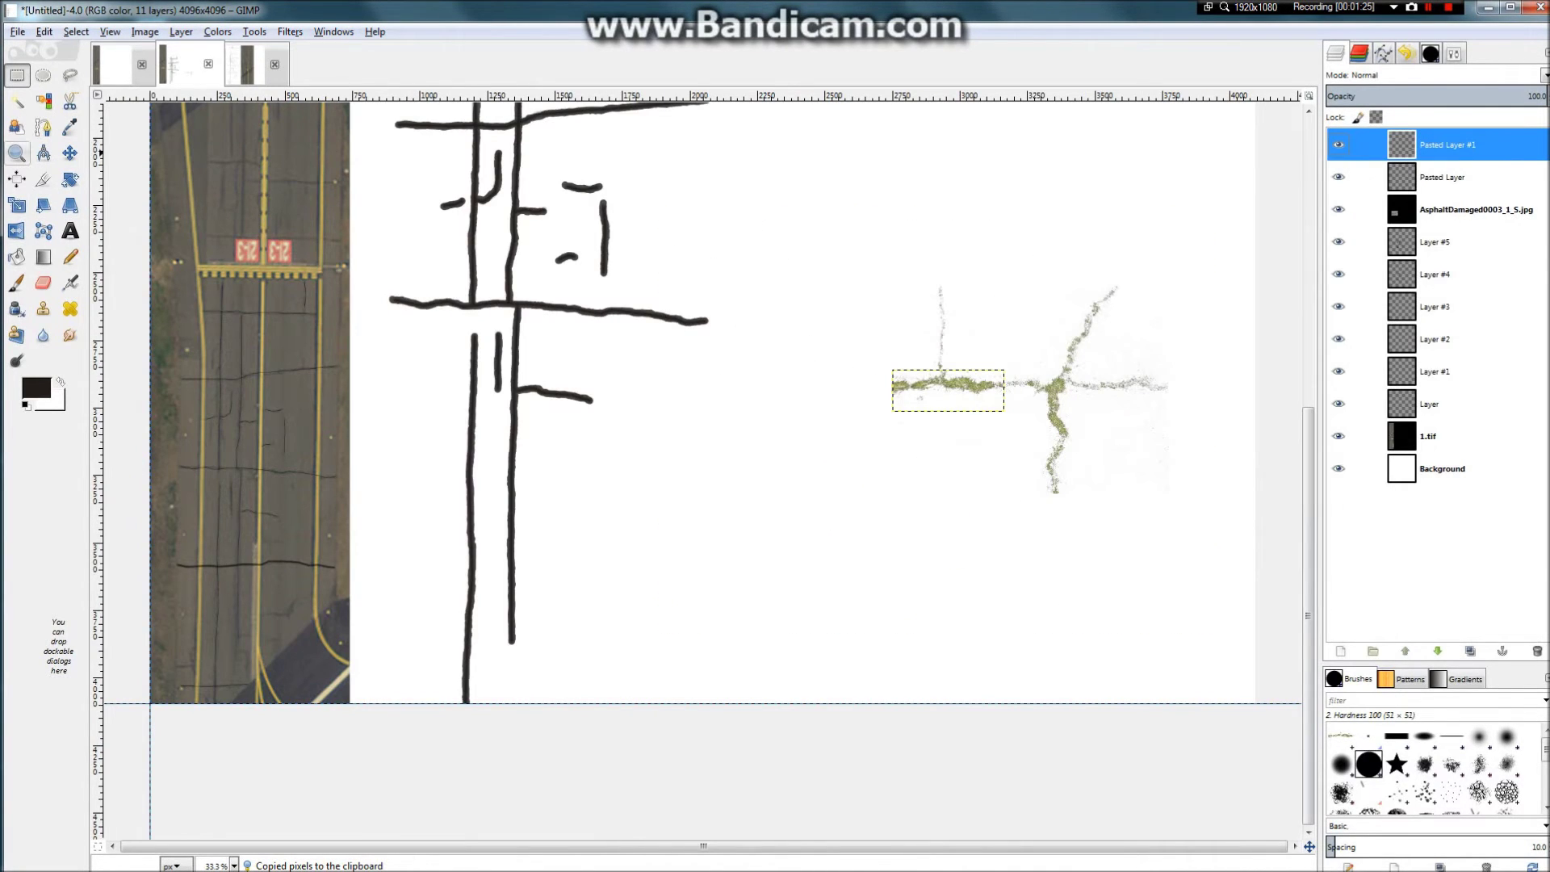
Step: Move the grass strip layer onto the left end of the long horizontal crack below the middle
key(m)
drag(971, 397, 428, 317)
scroll(424, 315, up, 6)
drag(795, 425, 925, 449)
Step: Scale the grass strip layer to 122 × 46 px with cubic interpolation and check its fit on the crack
click(181, 33)
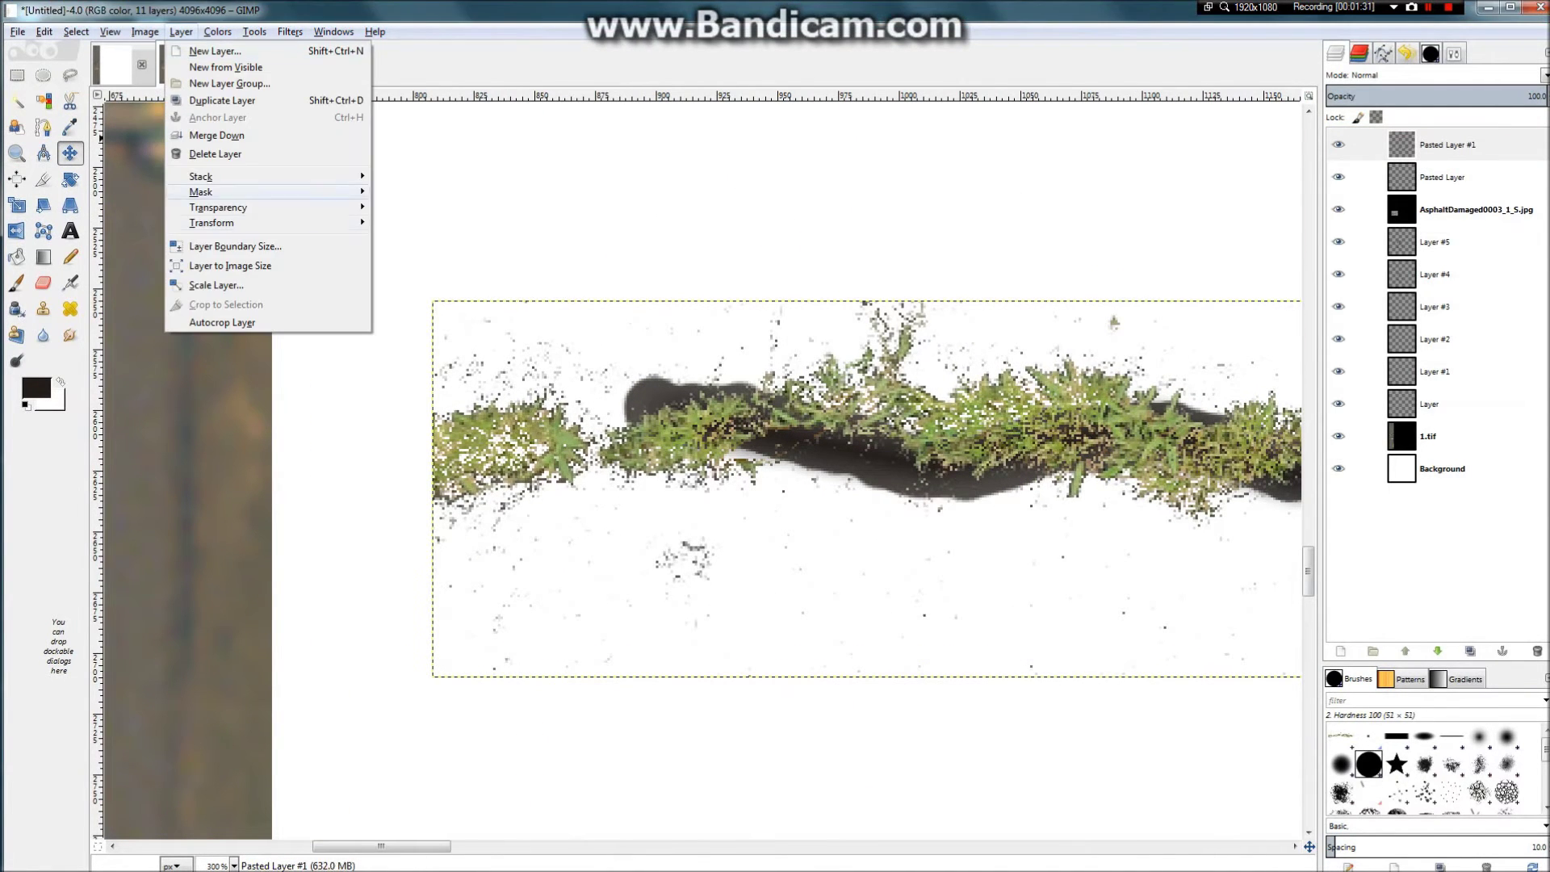
click(269, 287)
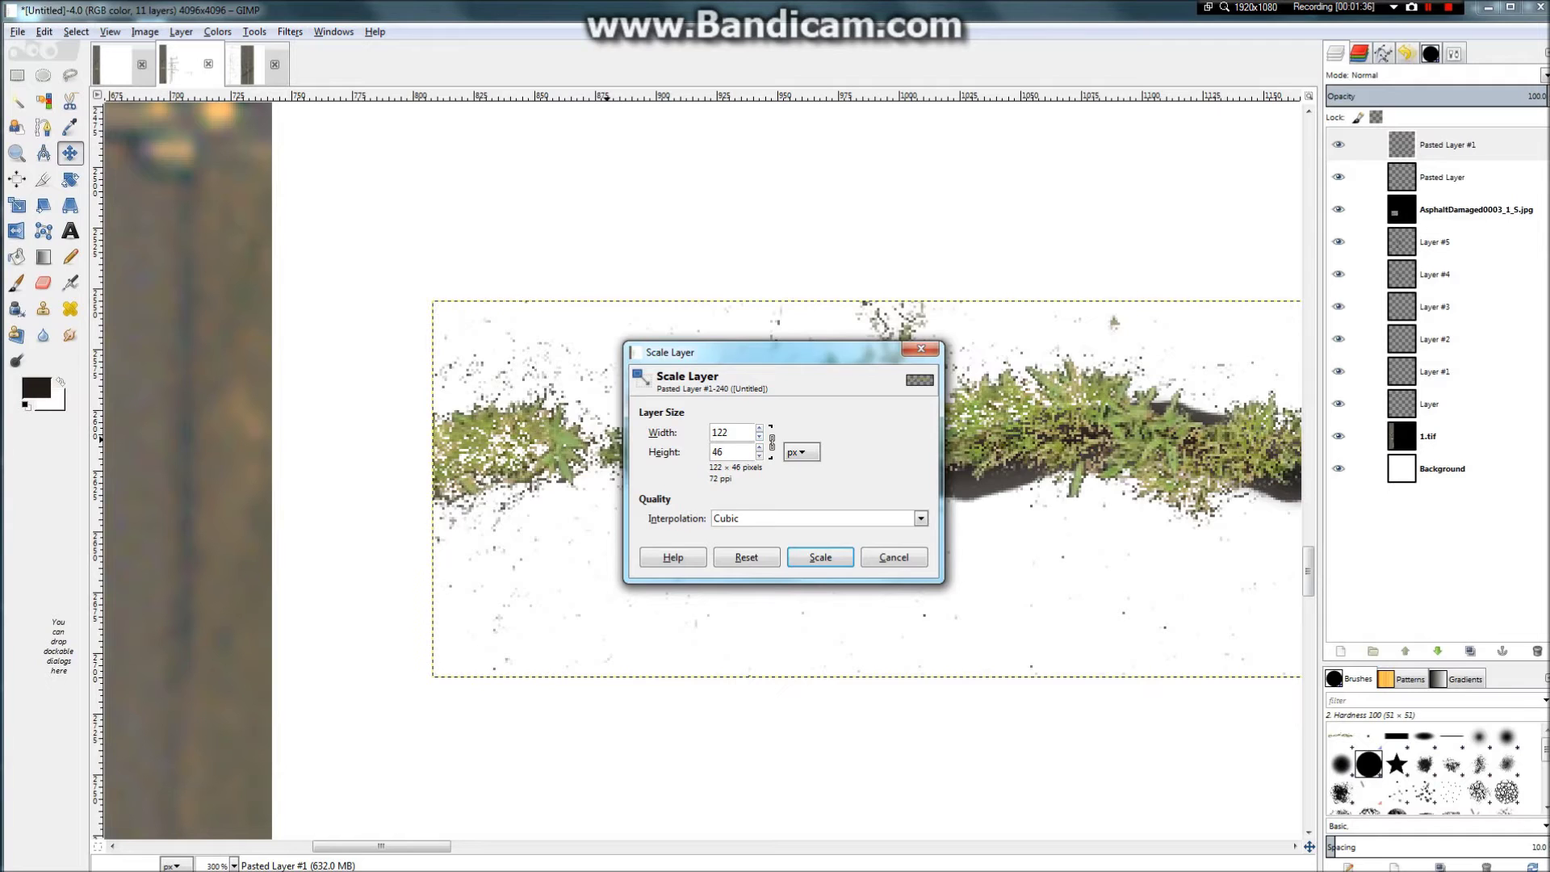
click(820, 557)
scroll(637, 475, down, 1)
scroll(734, 466, up, 3)
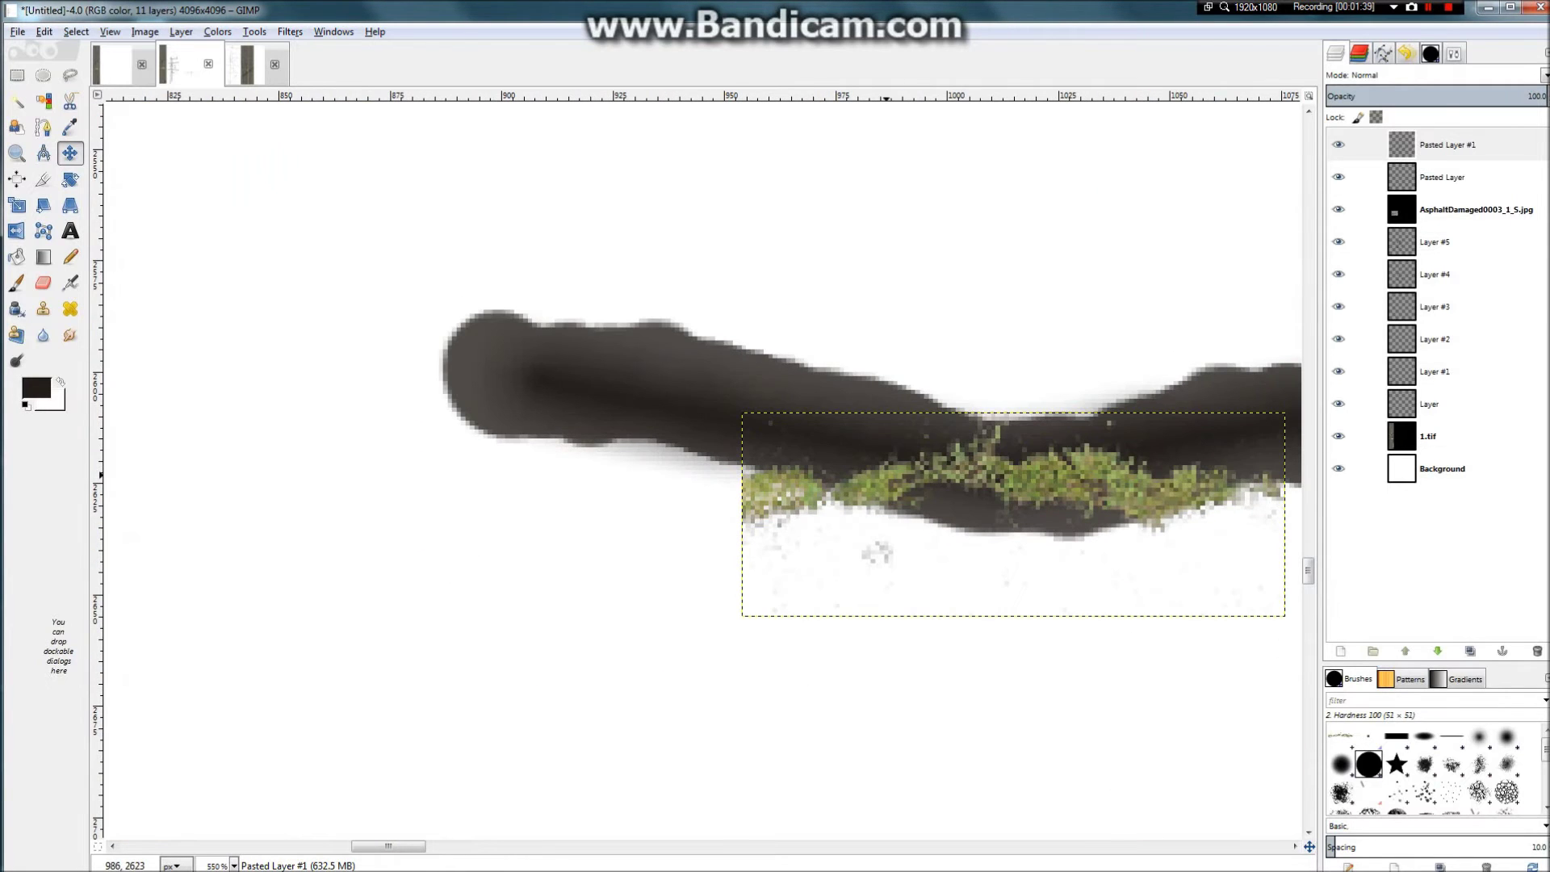
Step: Move the grass strip layer so that it sits over the left end of the long horizontal crack
scroll(946, 481, down, 3)
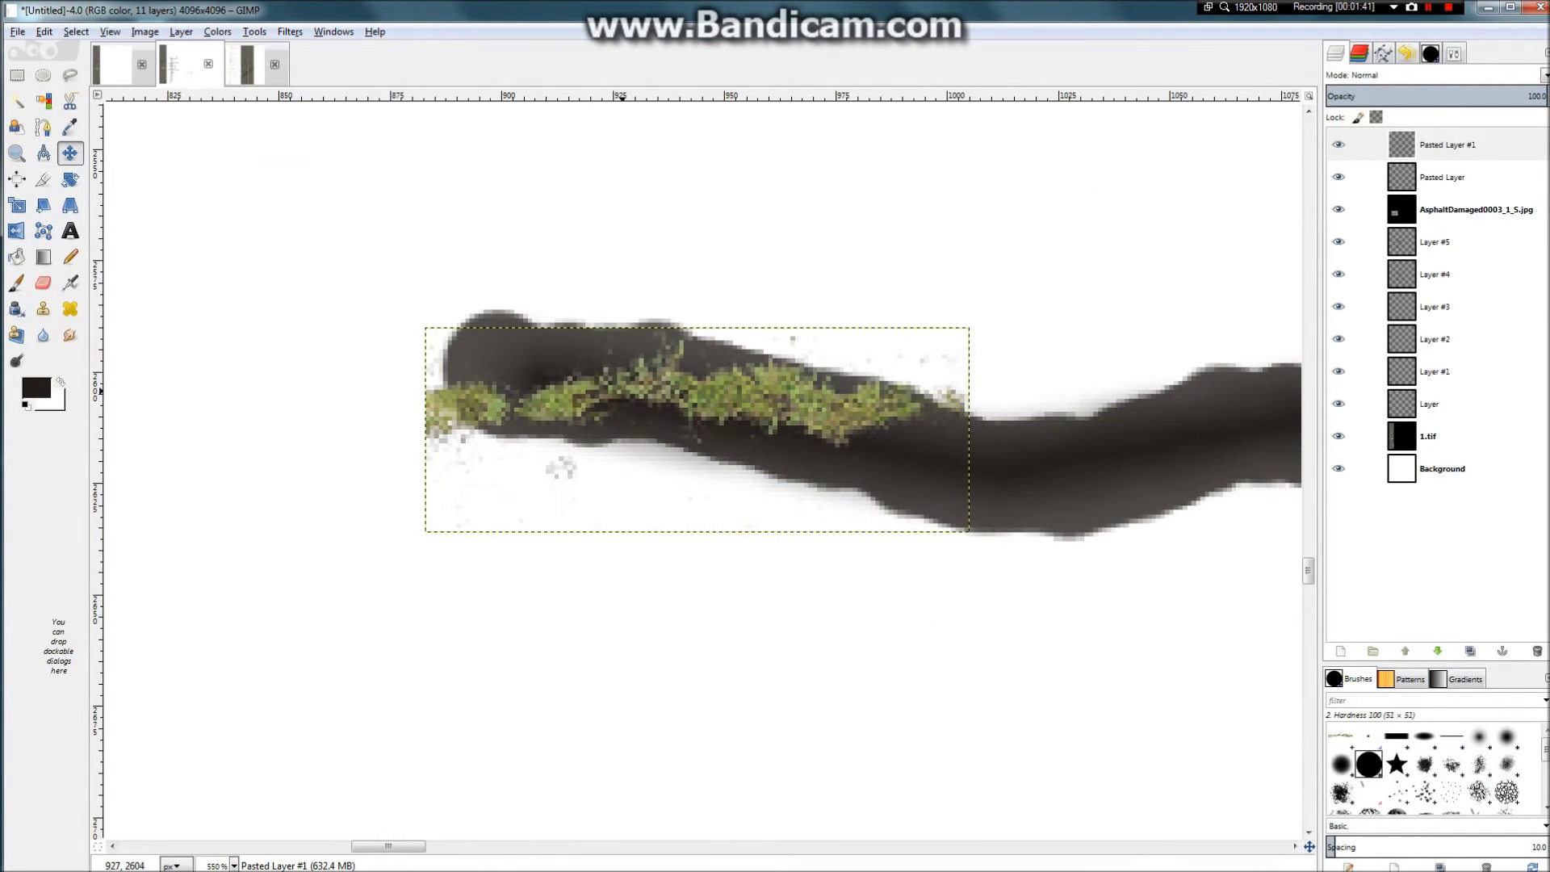
scroll(641, 363, down, 1)
scroll(640, 363, up, 3)
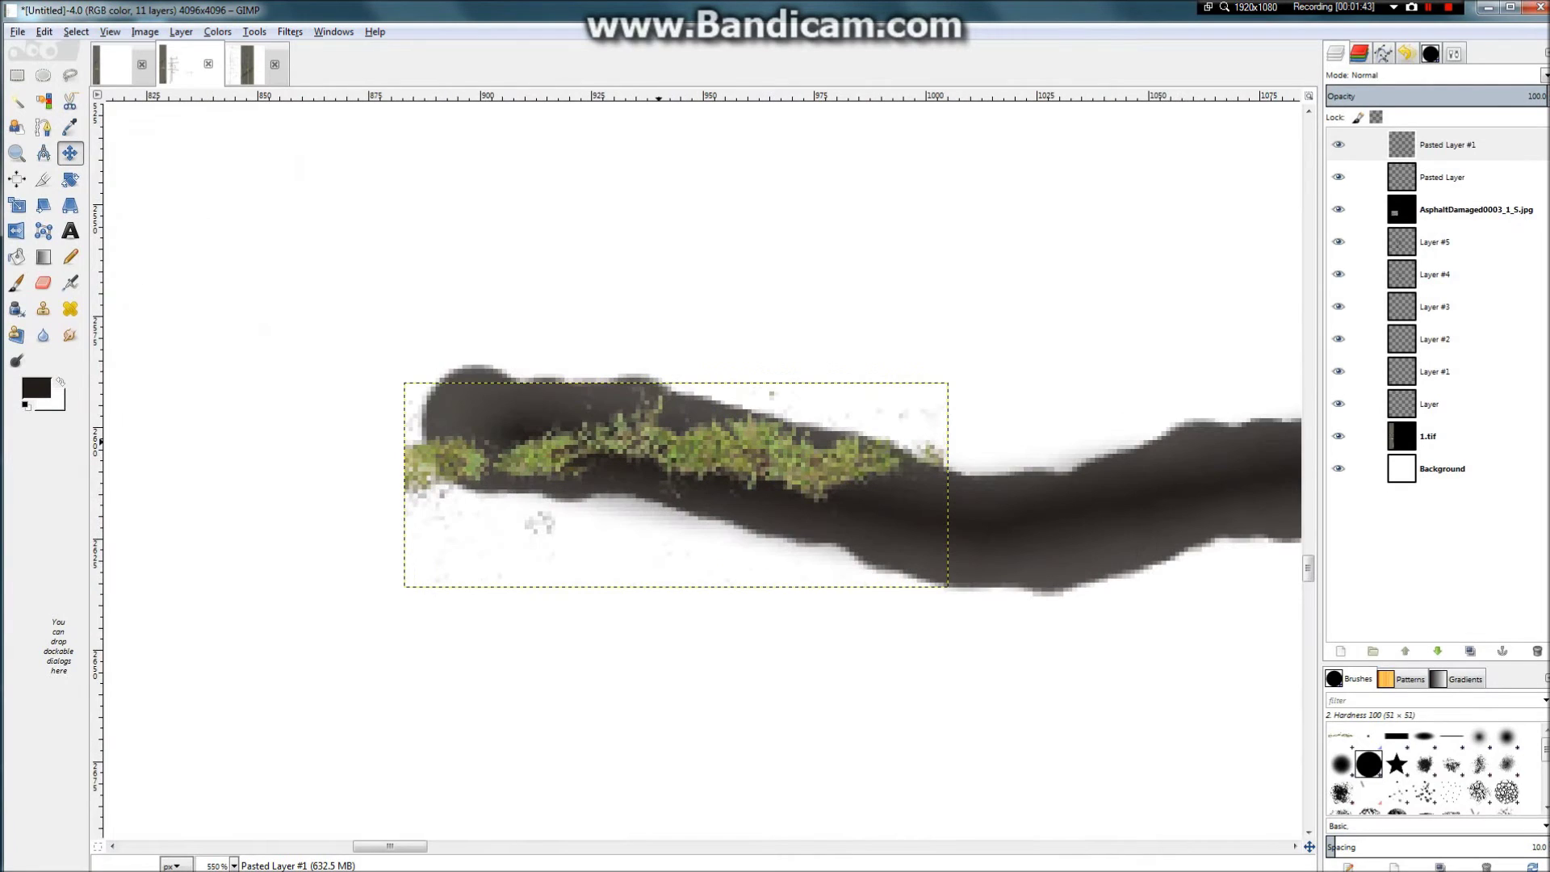
Step: Rotate the grass strip layer by 13.08° to follow the slope of the crack's left end
click(181, 31)
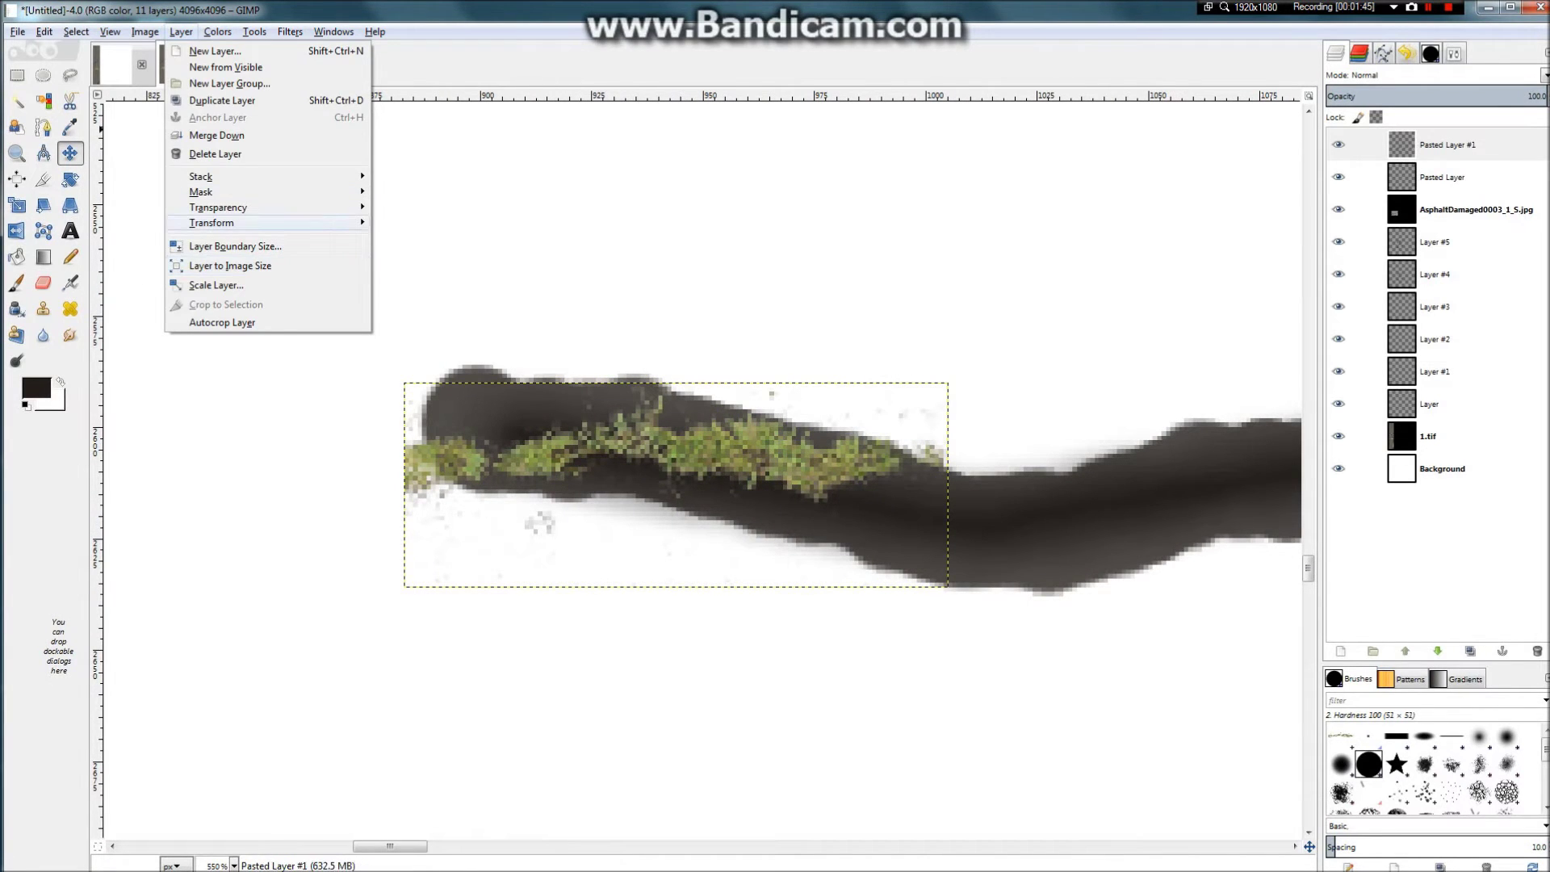
mouse_move(211, 223)
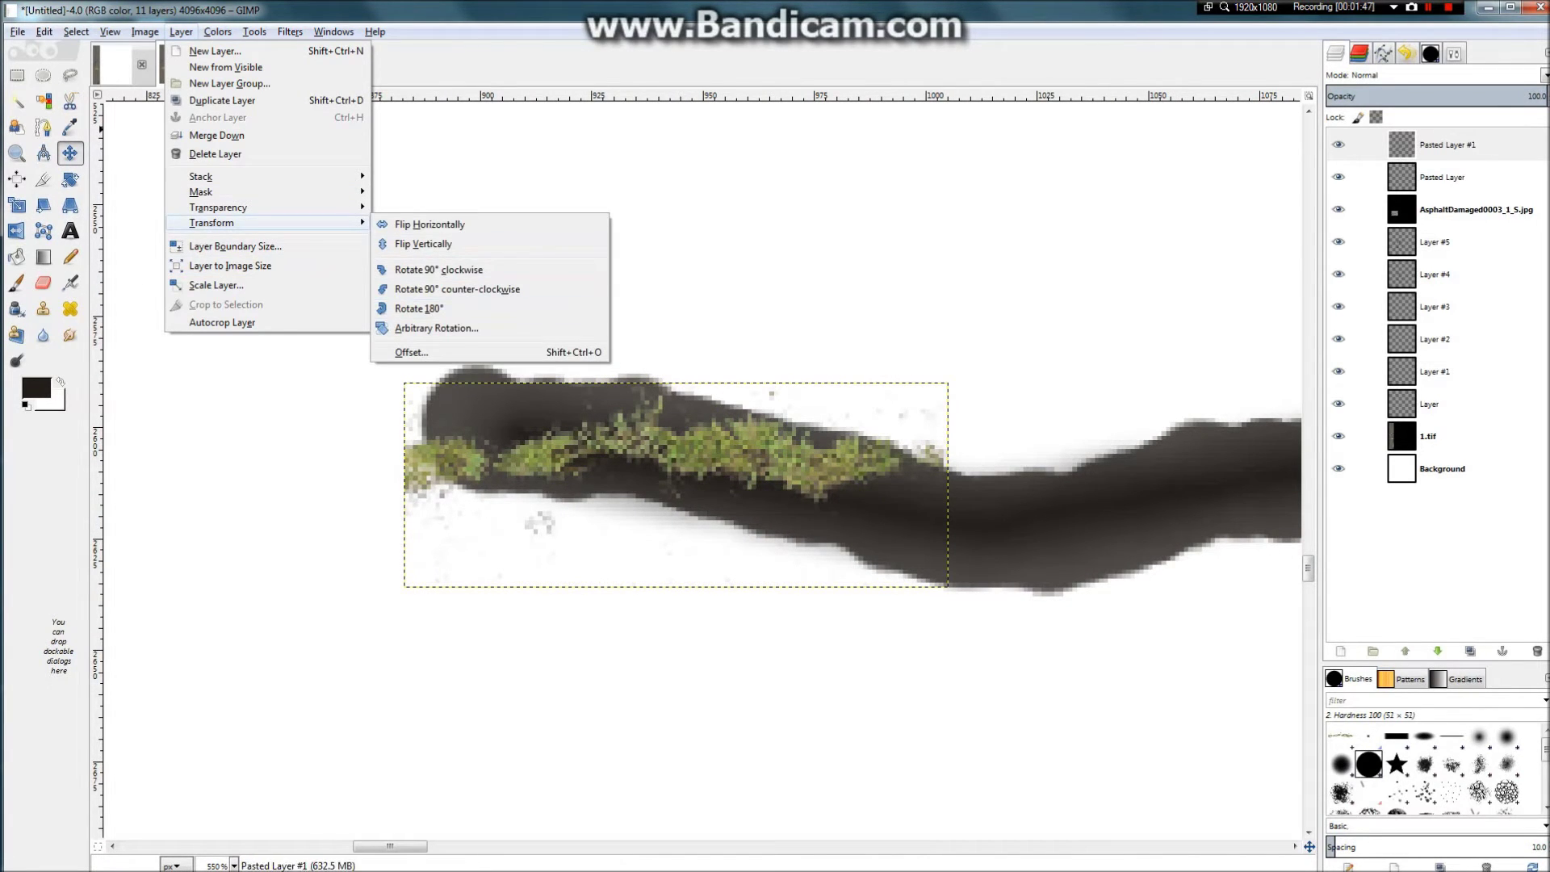
click(437, 328)
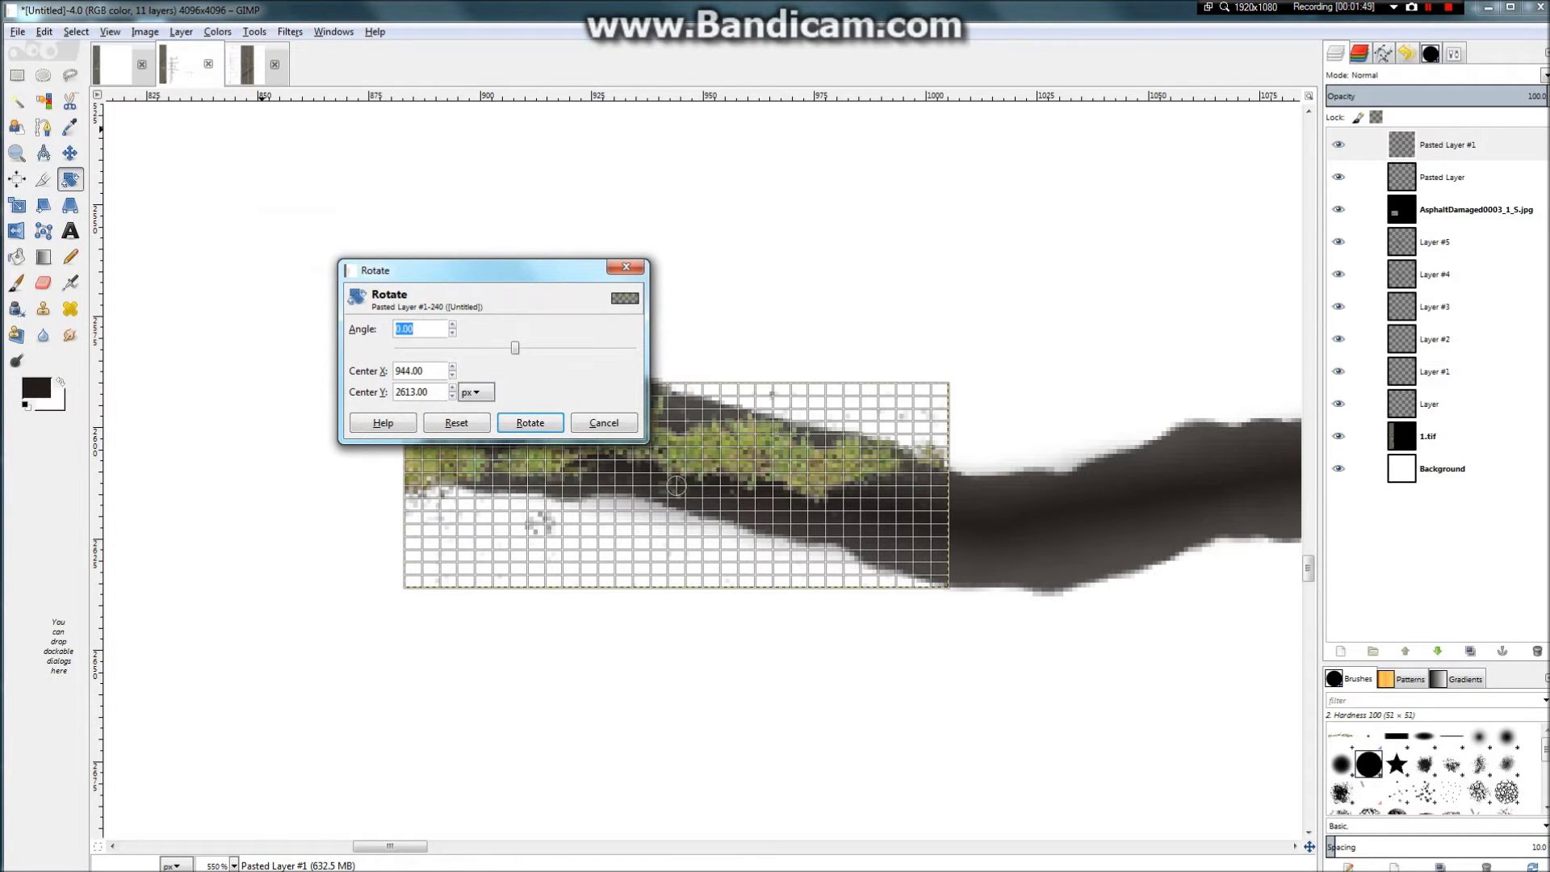
drag(515, 349, 524, 348)
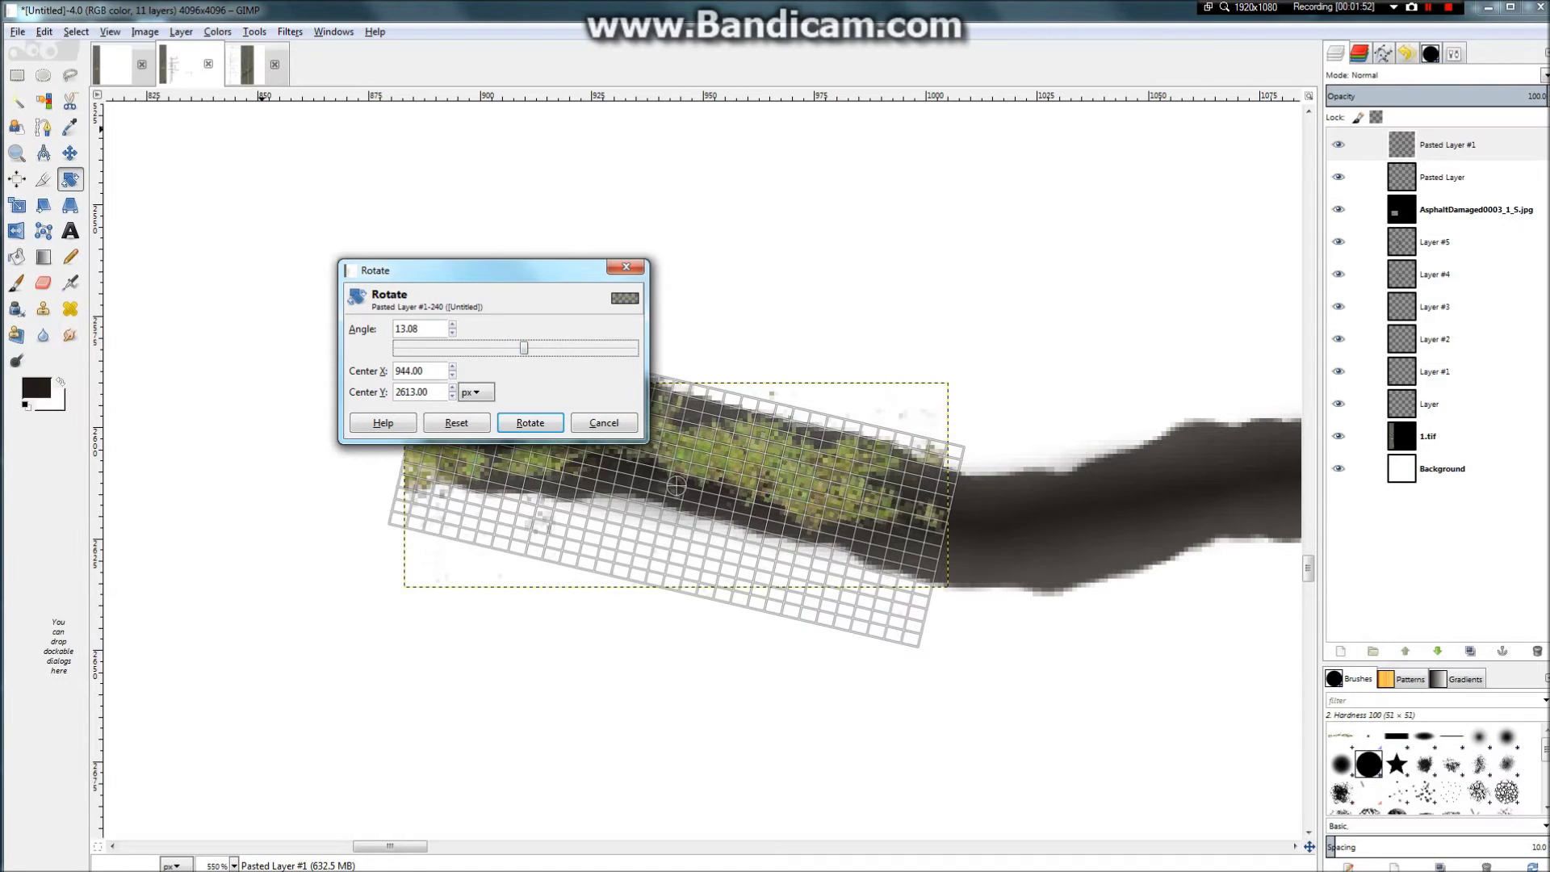
click(531, 421)
Step: Nudge the rotated grass strip slightly lower so it lies along the crack
scroll(504, 374, down, 3)
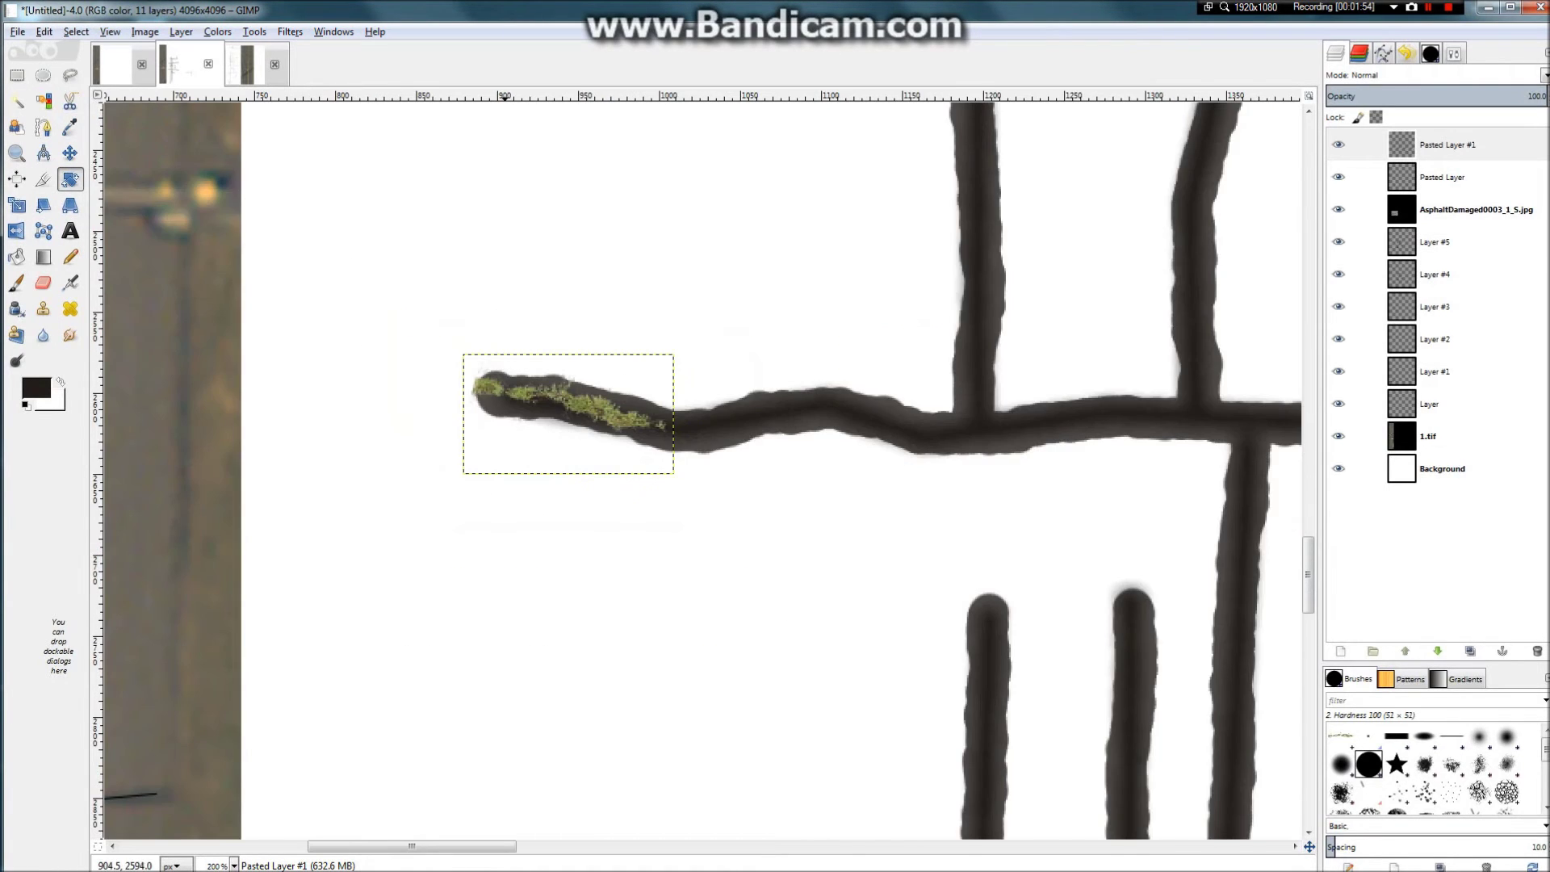
scroll(504, 386, up, 2)
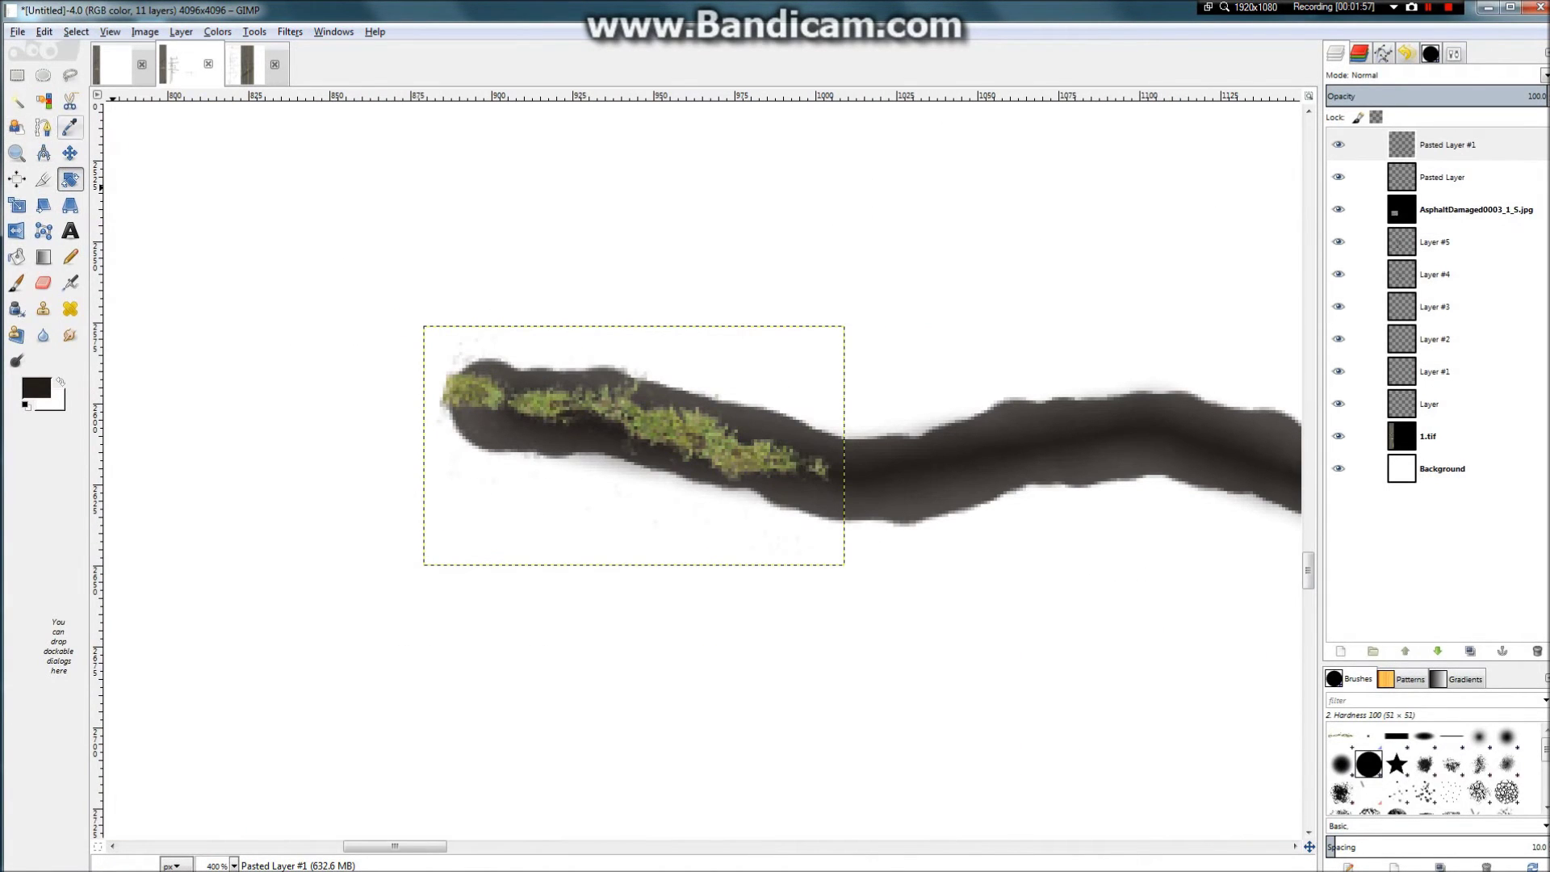
drag(559, 432, 631, 456)
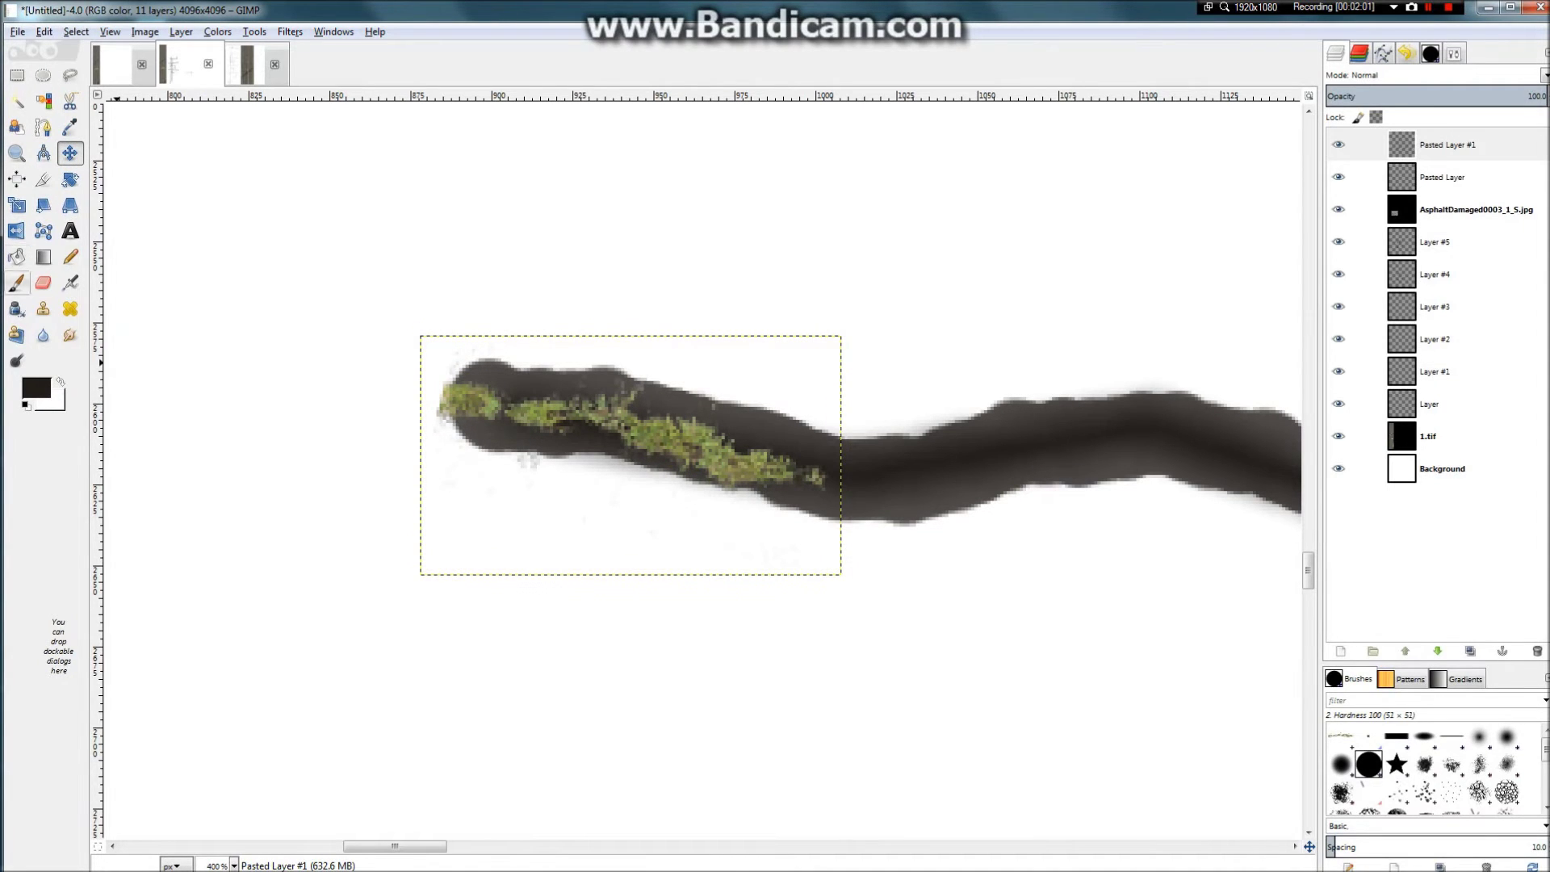
Step: Erase the grass and stray specks that spill past the left, lower and upper edges of the crack
key(shift+e)
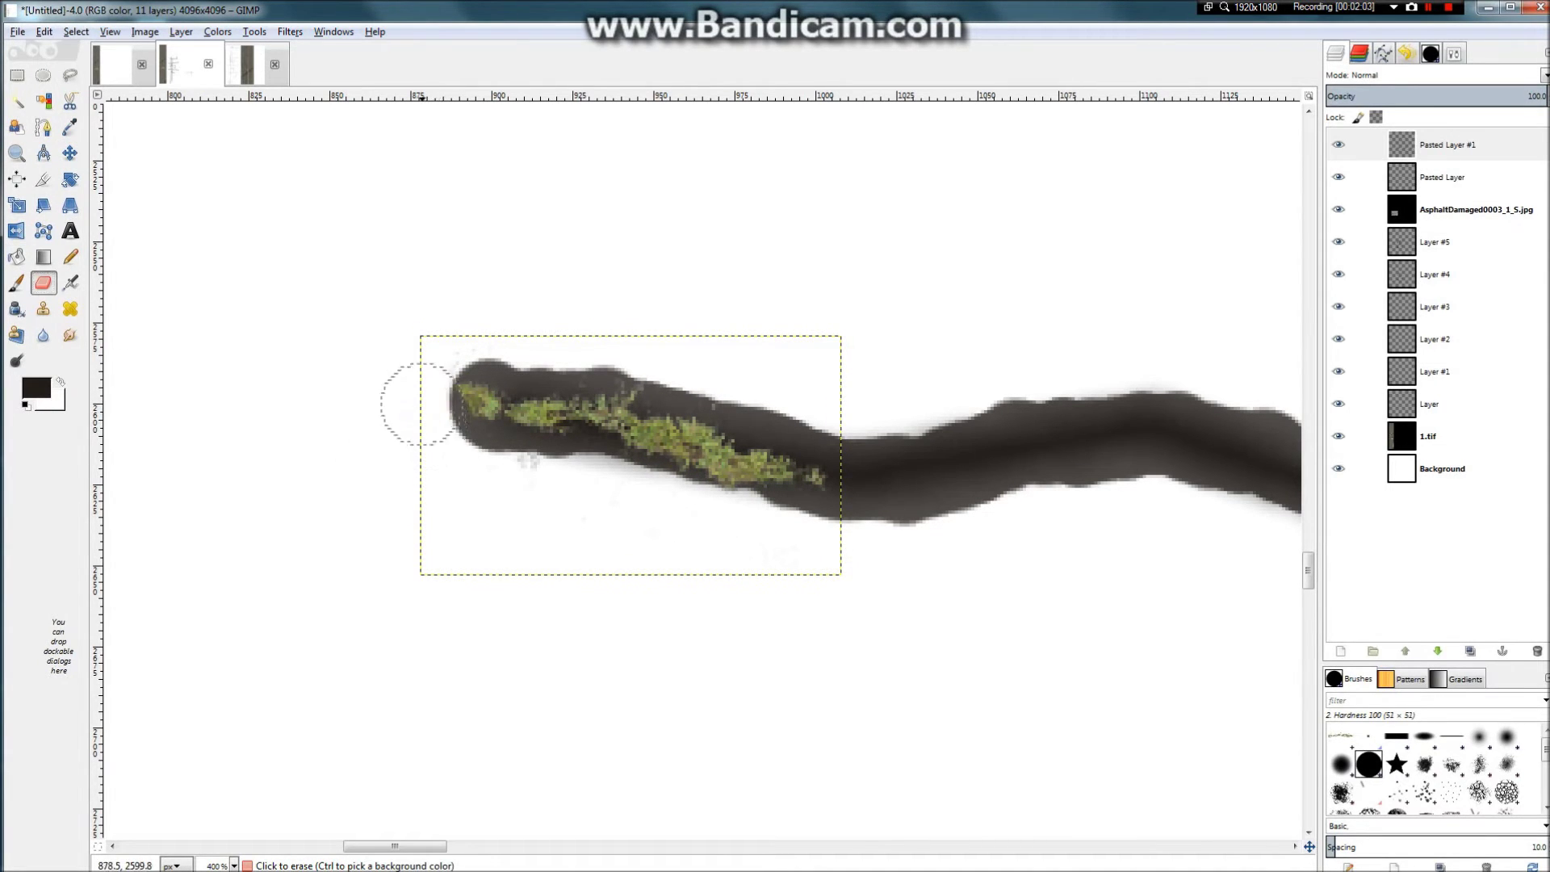
mouse_move(519, 498)
mouse_down()
mouse_move(495, 487)
mouse_move(762, 526)
mouse_up()
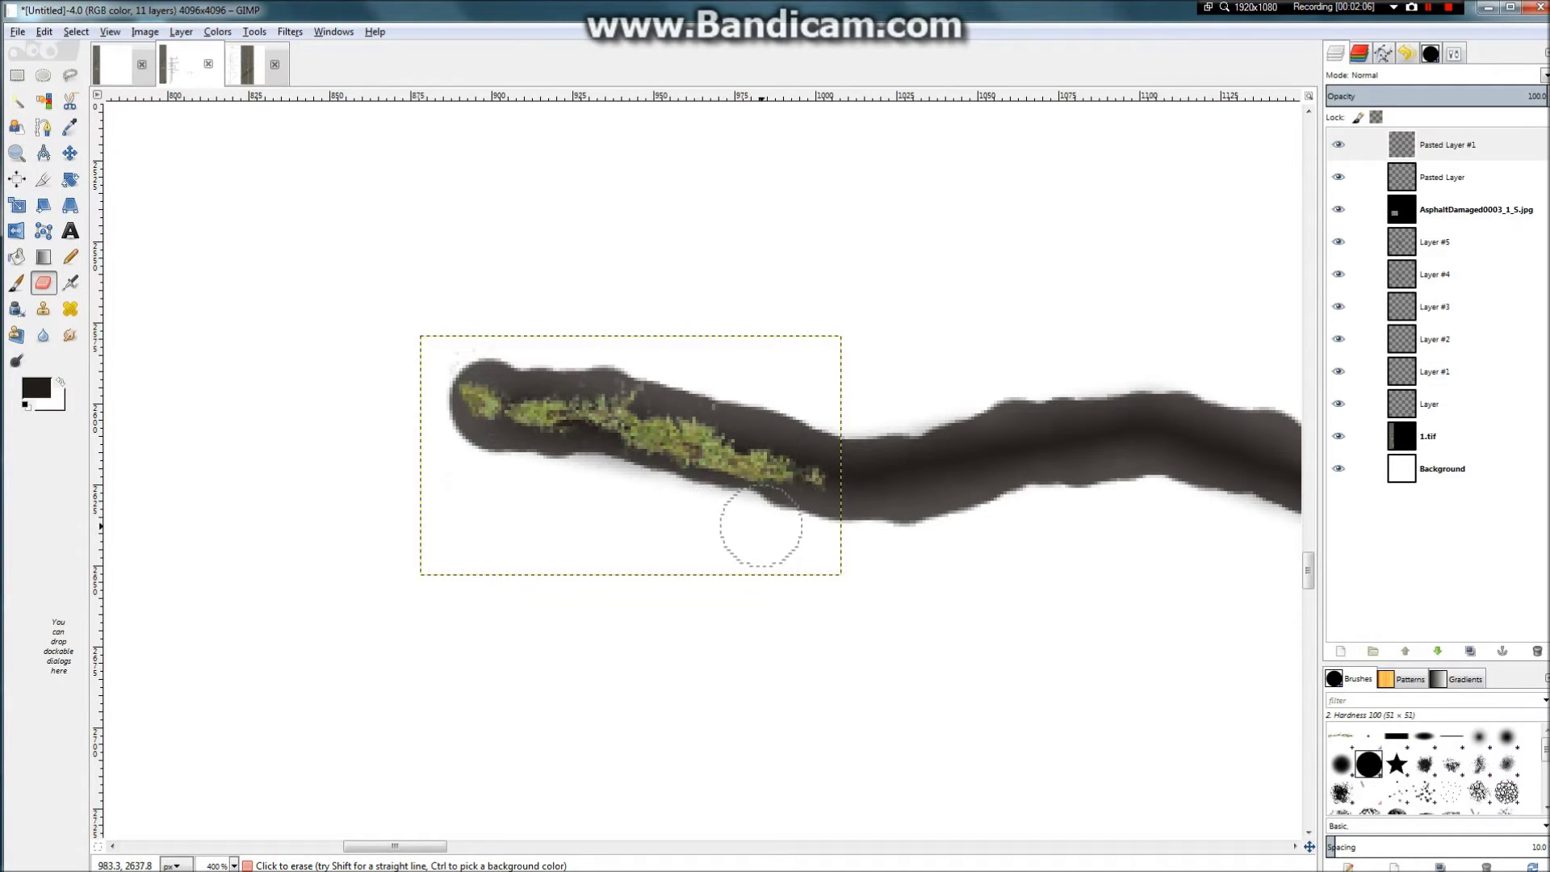
mouse_move(647, 369)
mouse_down()
mouse_move(627, 367)
mouse_move(702, 383)
mouse_up()
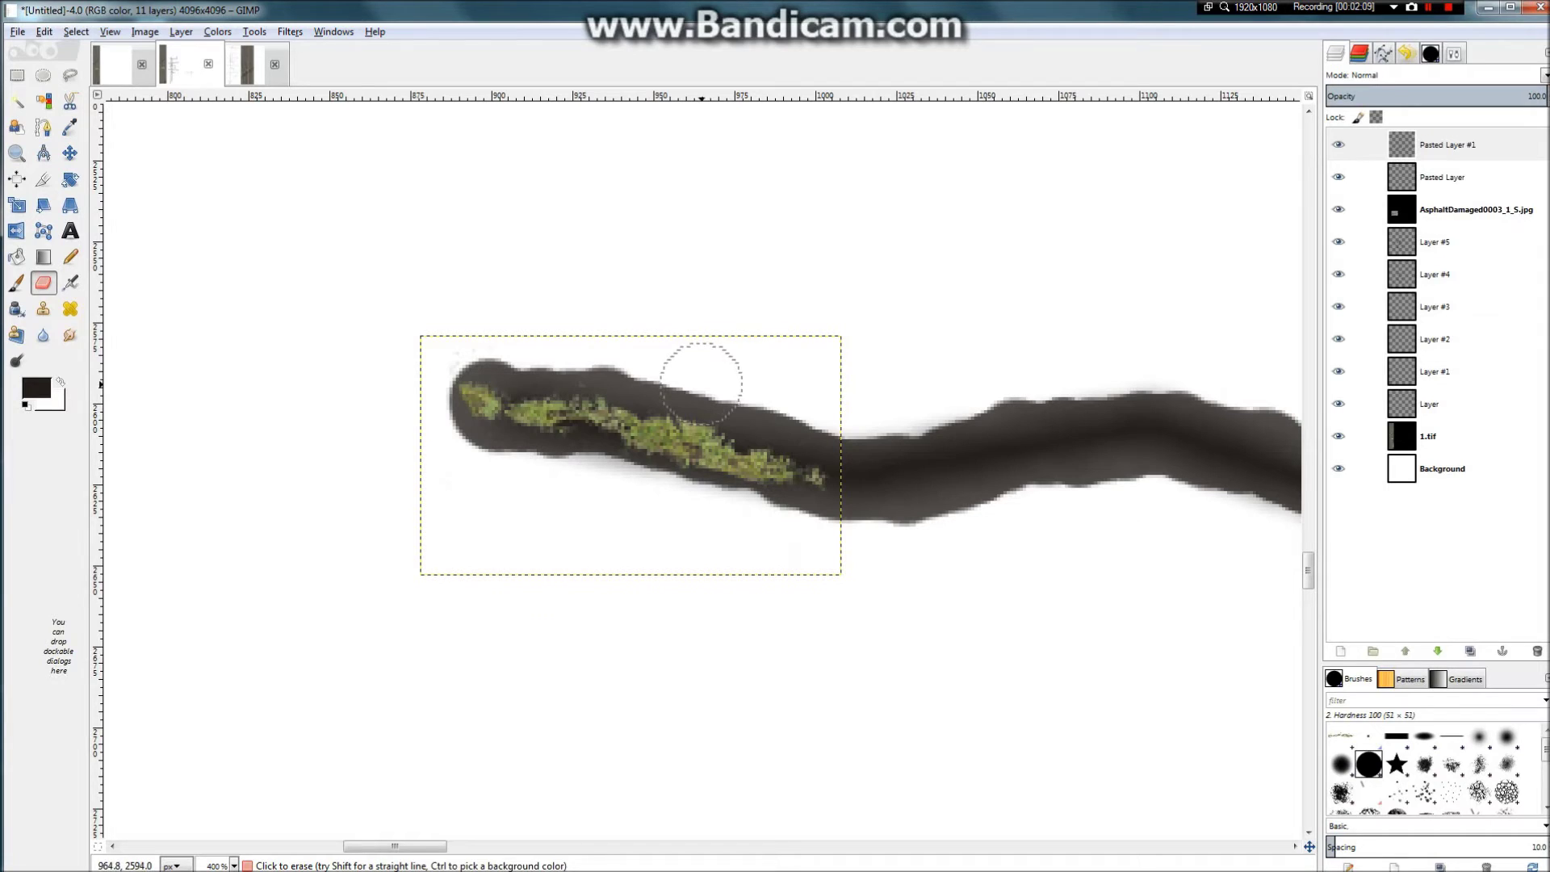
Step: Set the eraser opacity to 28.5 and fade the right end and outer edges of the grass strip
click(1454, 54)
click(1389, 110)
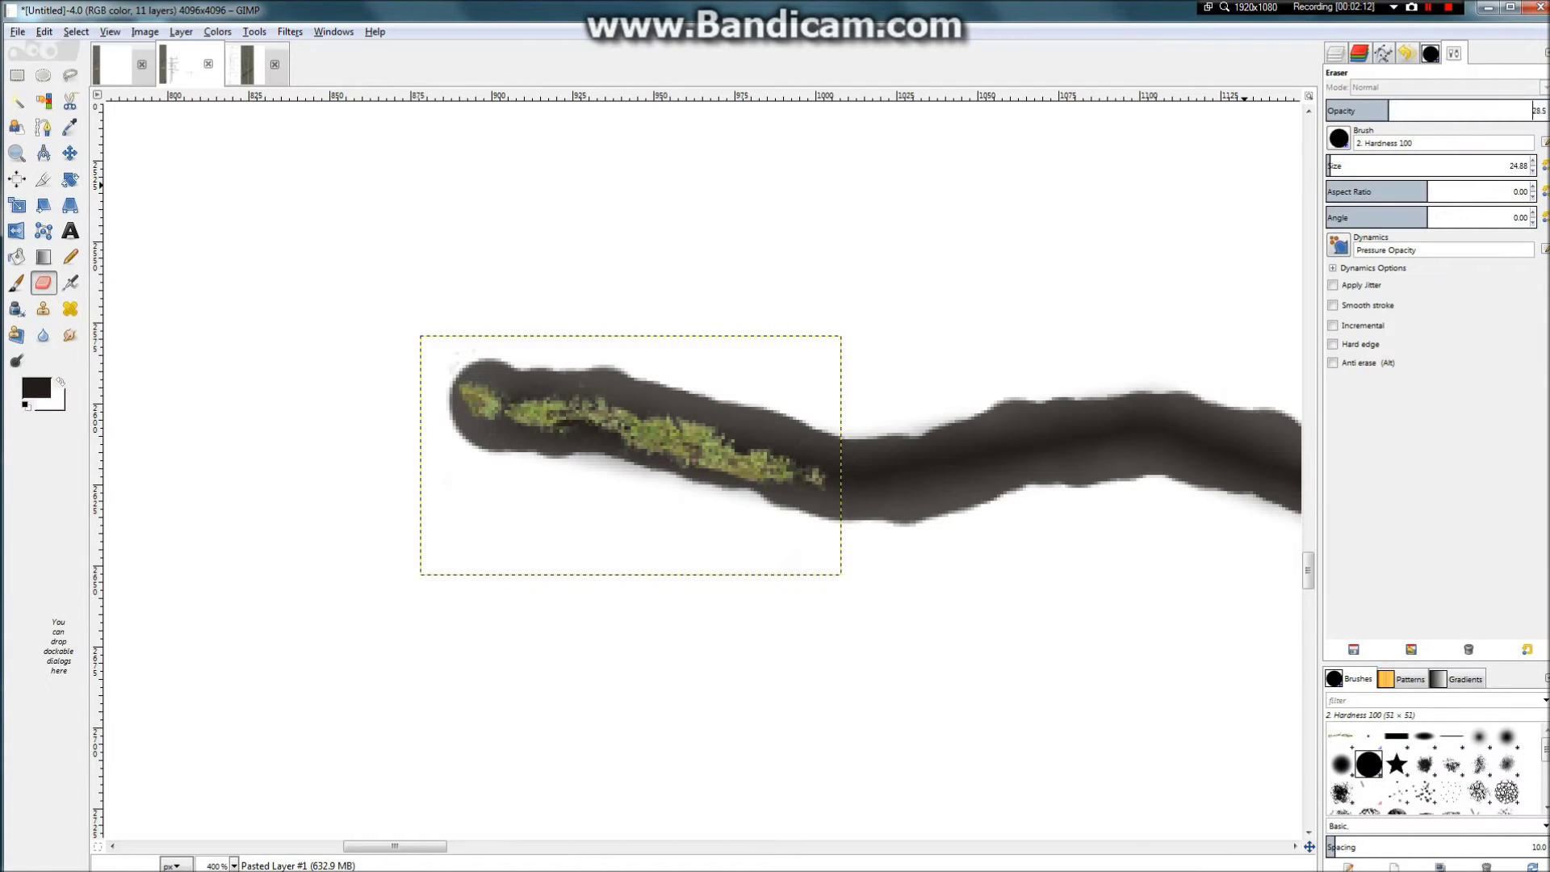
click(810, 485)
click(798, 486)
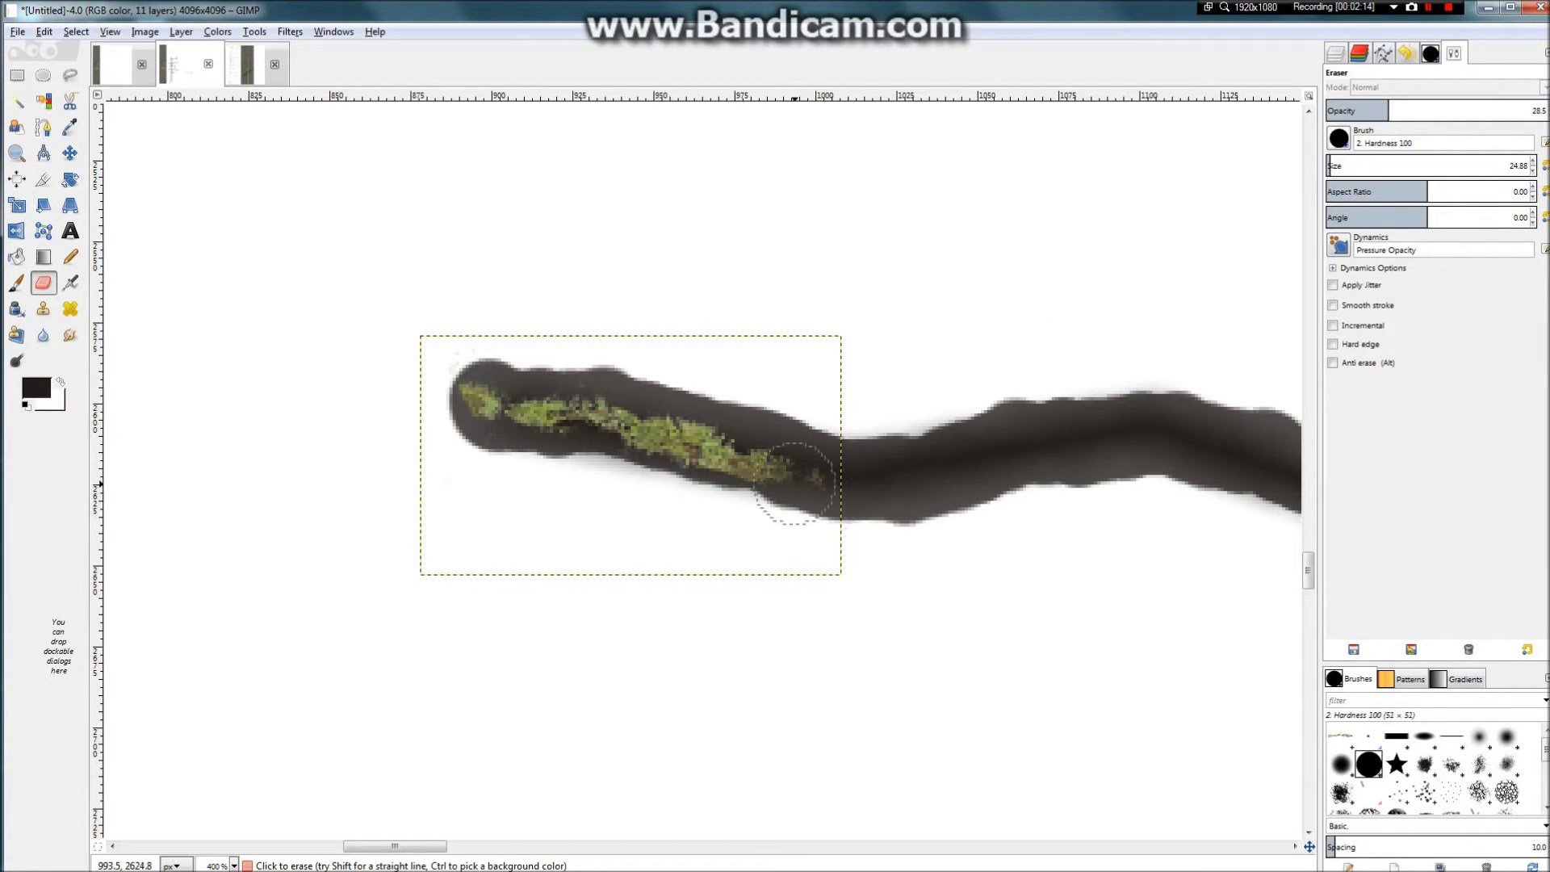
click(794, 488)
mouse_move(641, 492)
mouse_down()
mouse_move(755, 505)
mouse_move(636, 482)
mouse_move(635, 467)
mouse_move(693, 451)
mouse_move(725, 392)
mouse_move(703, 403)
mouse_move(745, 418)
mouse_move(665, 378)
mouse_move(441, 343)
mouse_up()
scroll(394, 427, down, 5)
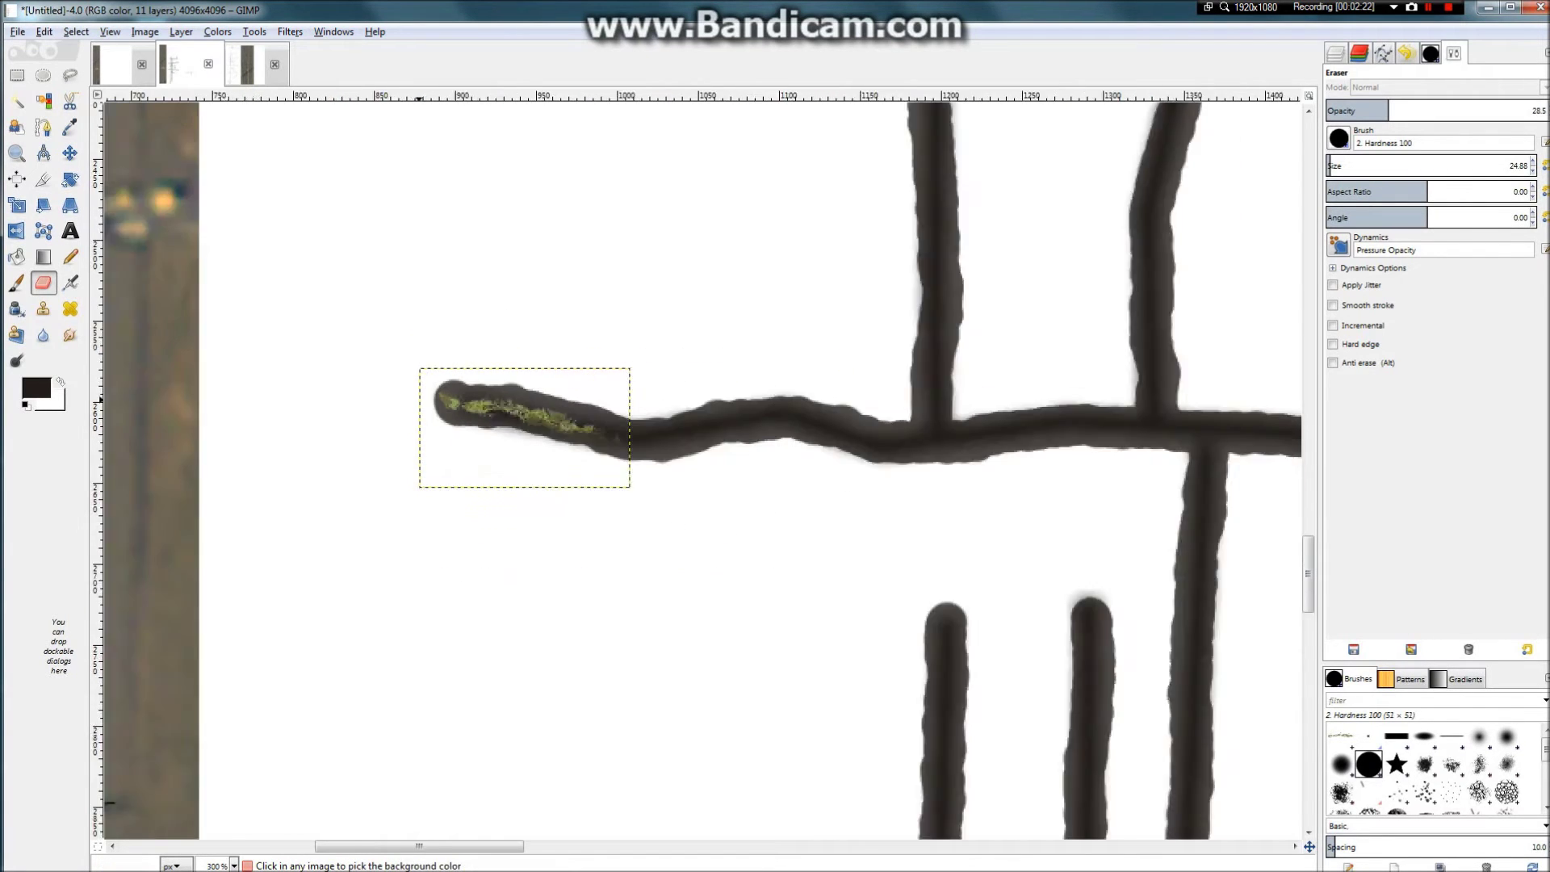
Step: Fade the right half of the grass strip further with the eraser so it blends into the crack
scroll(452, 436, down, 2)
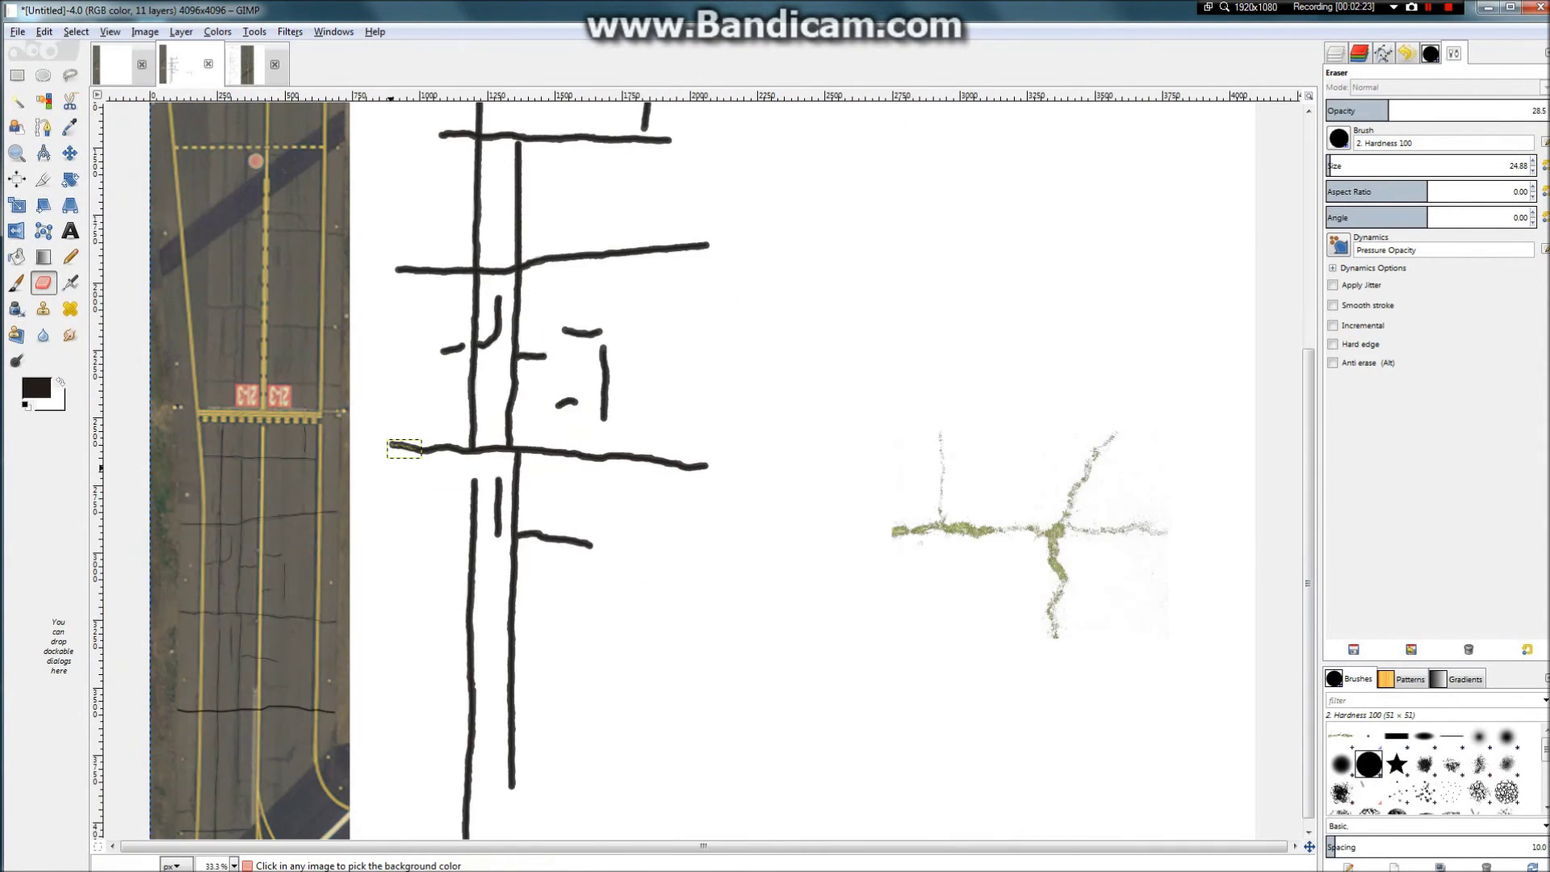
scroll(484, 420, up, 4)
scroll(364, 424, up, 6)
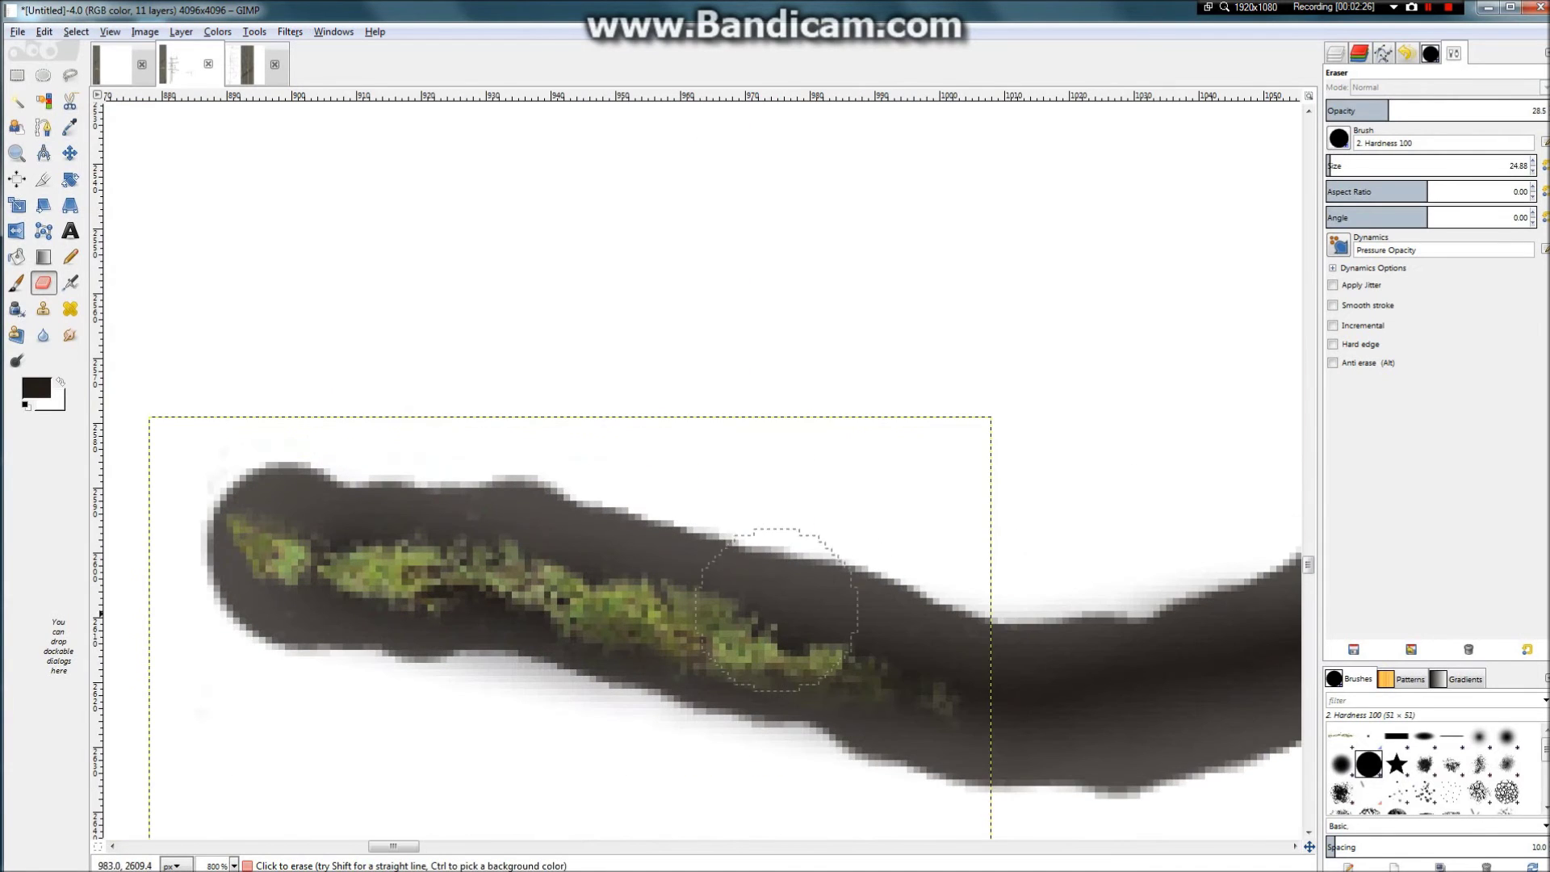
mouse_move(741, 716)
mouse_down()
mouse_move(599, 662)
mouse_move(608, 647)
mouse_move(761, 647)
mouse_move(711, 605)
mouse_move(910, 661)
mouse_move(730, 620)
mouse_move(741, 564)
mouse_up()
scroll(364, 549, down, 6)
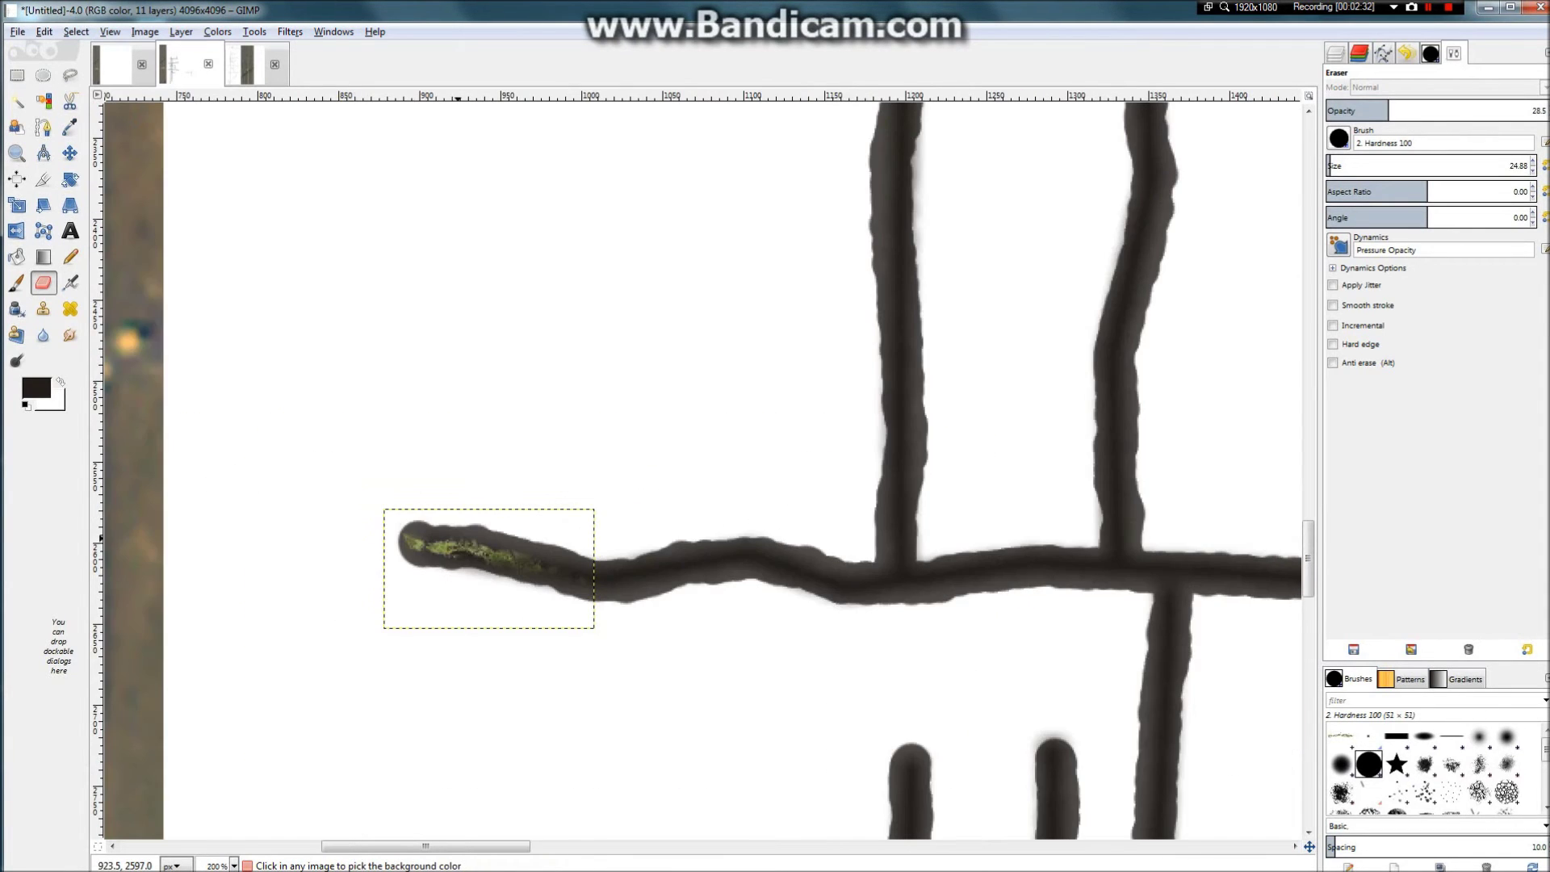
Step: Set the opacity of Layer #5 to 69.7 to lighten the cracks
scroll(356, 562, up, 3)
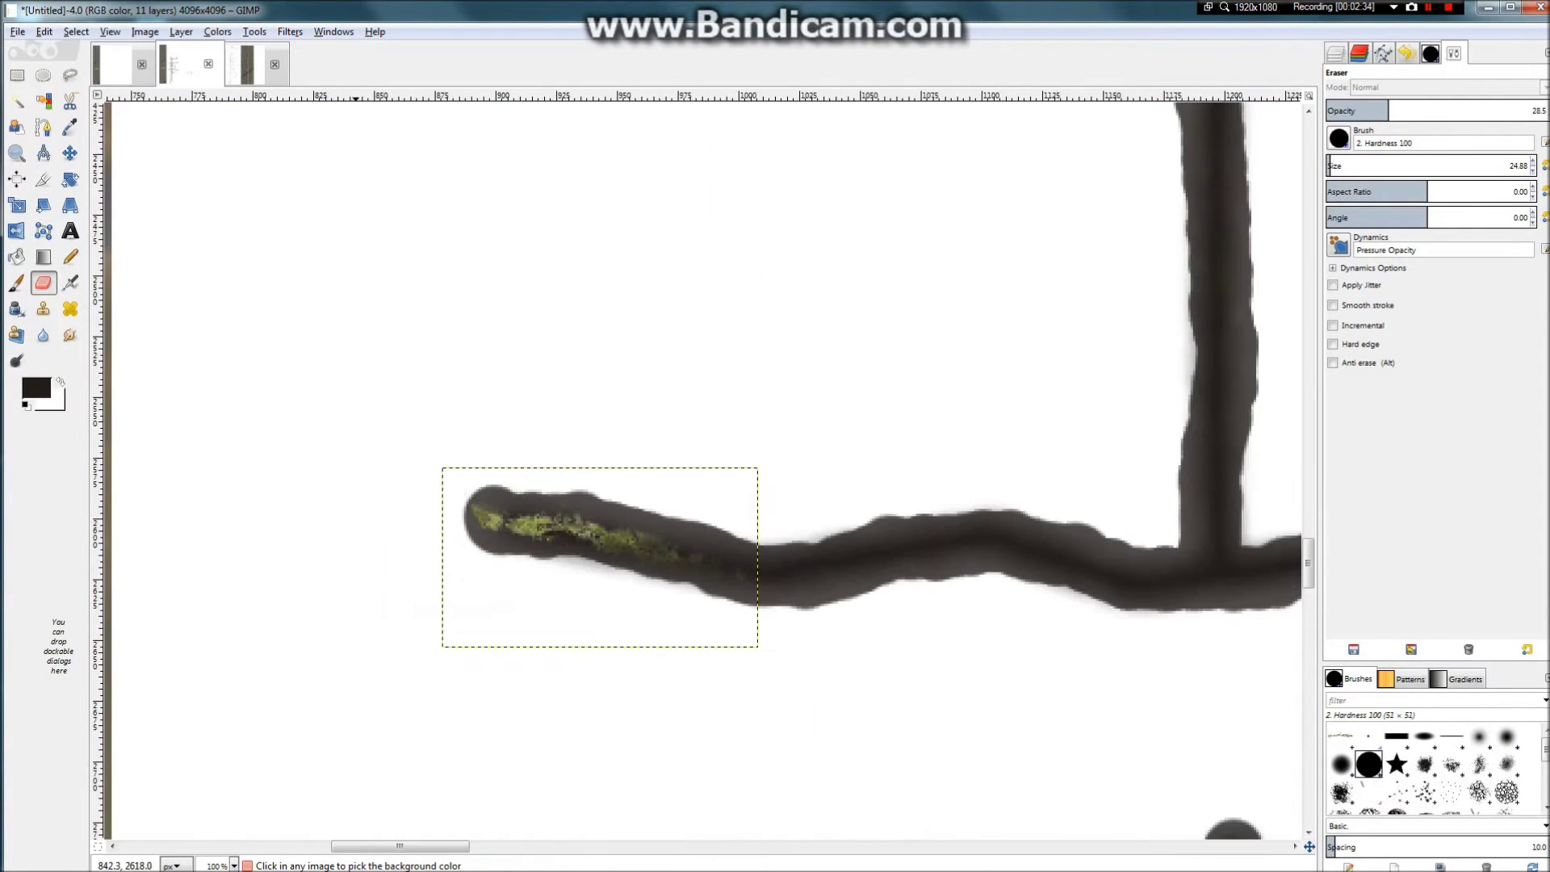
scroll(358, 565, down, 3)
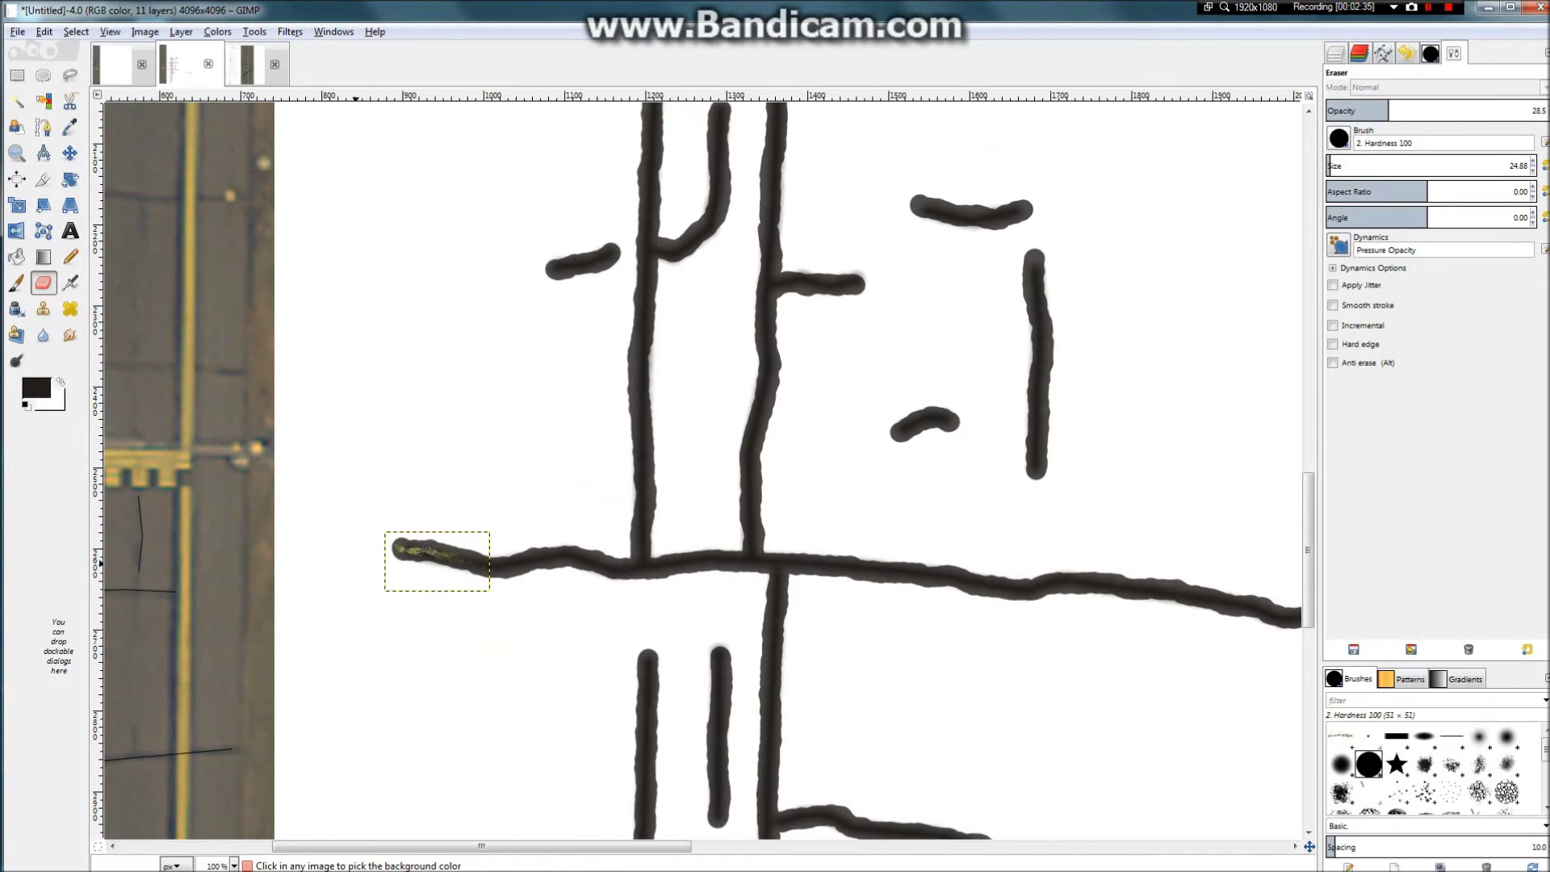
scroll(388, 561, up, 3)
scroll(388, 561, down, 2)
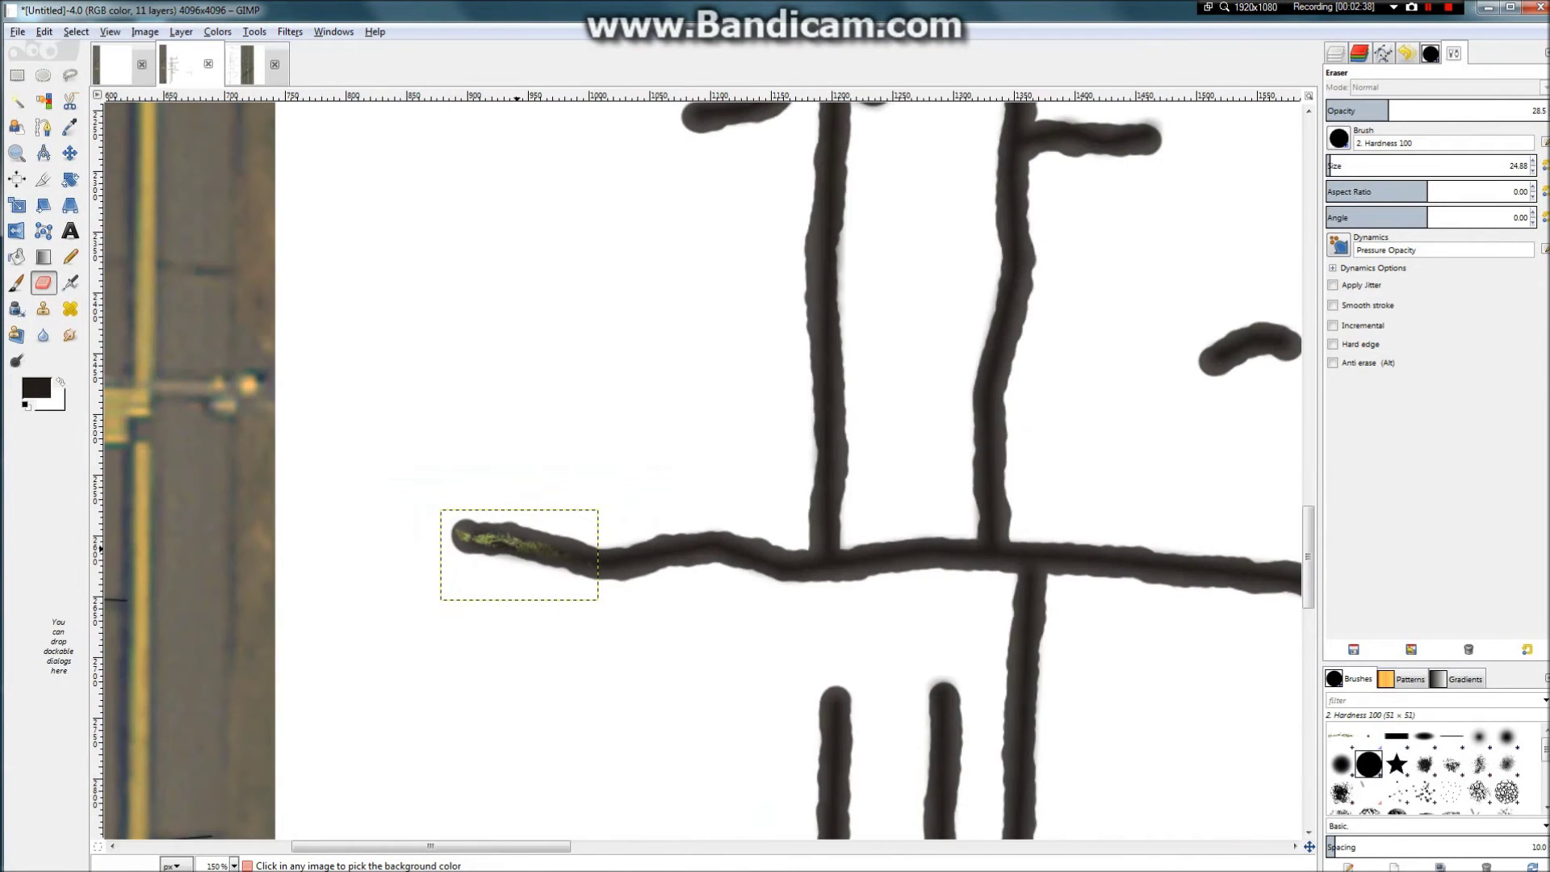
scroll(828, 557, up, 3)
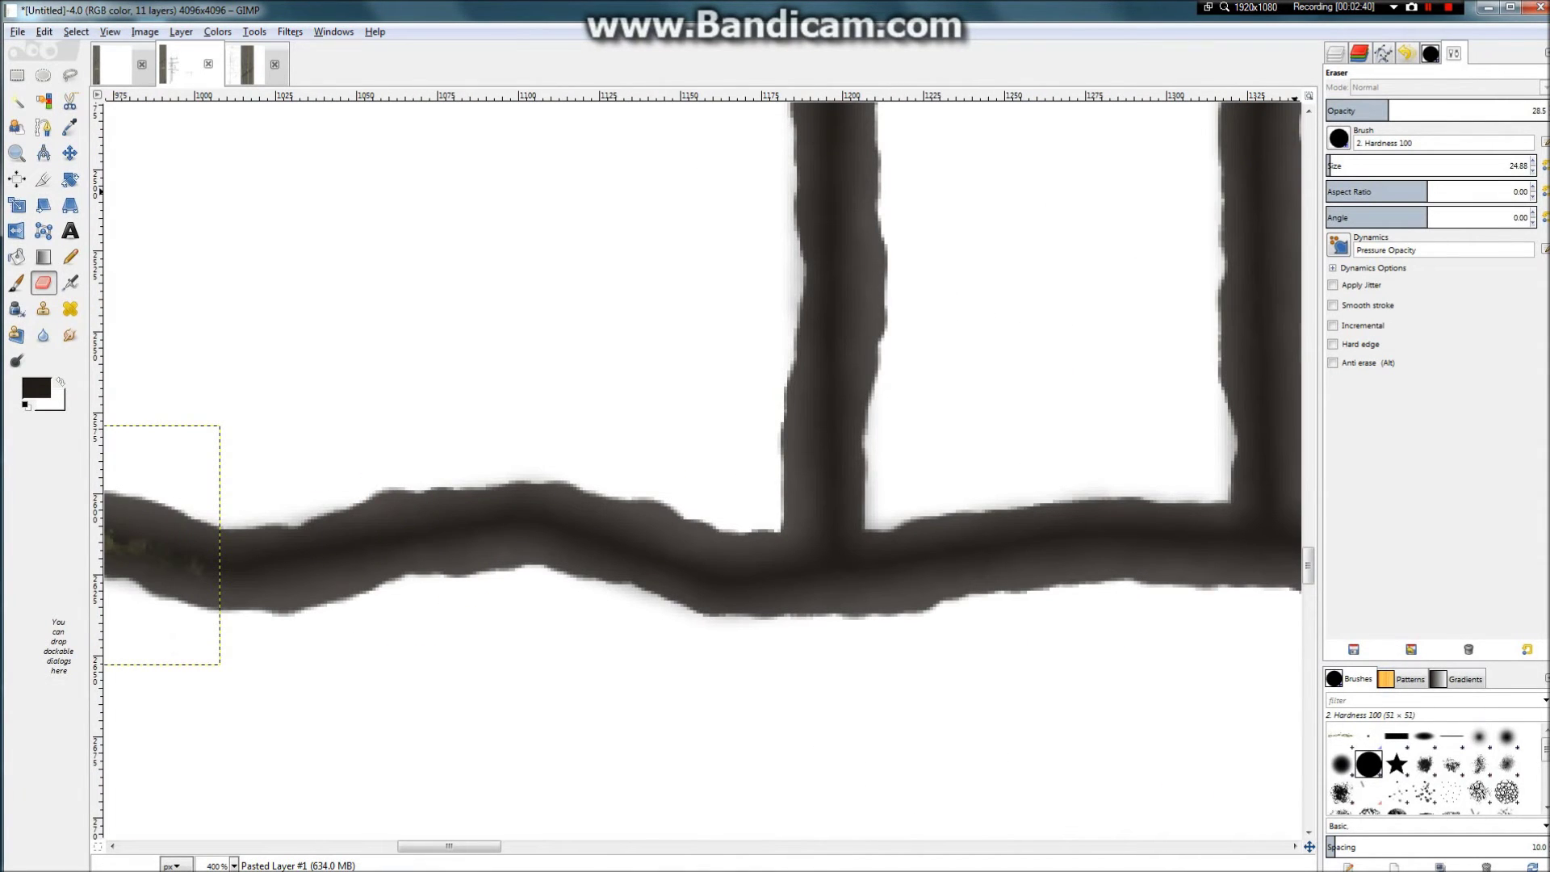
key(ctrl+l)
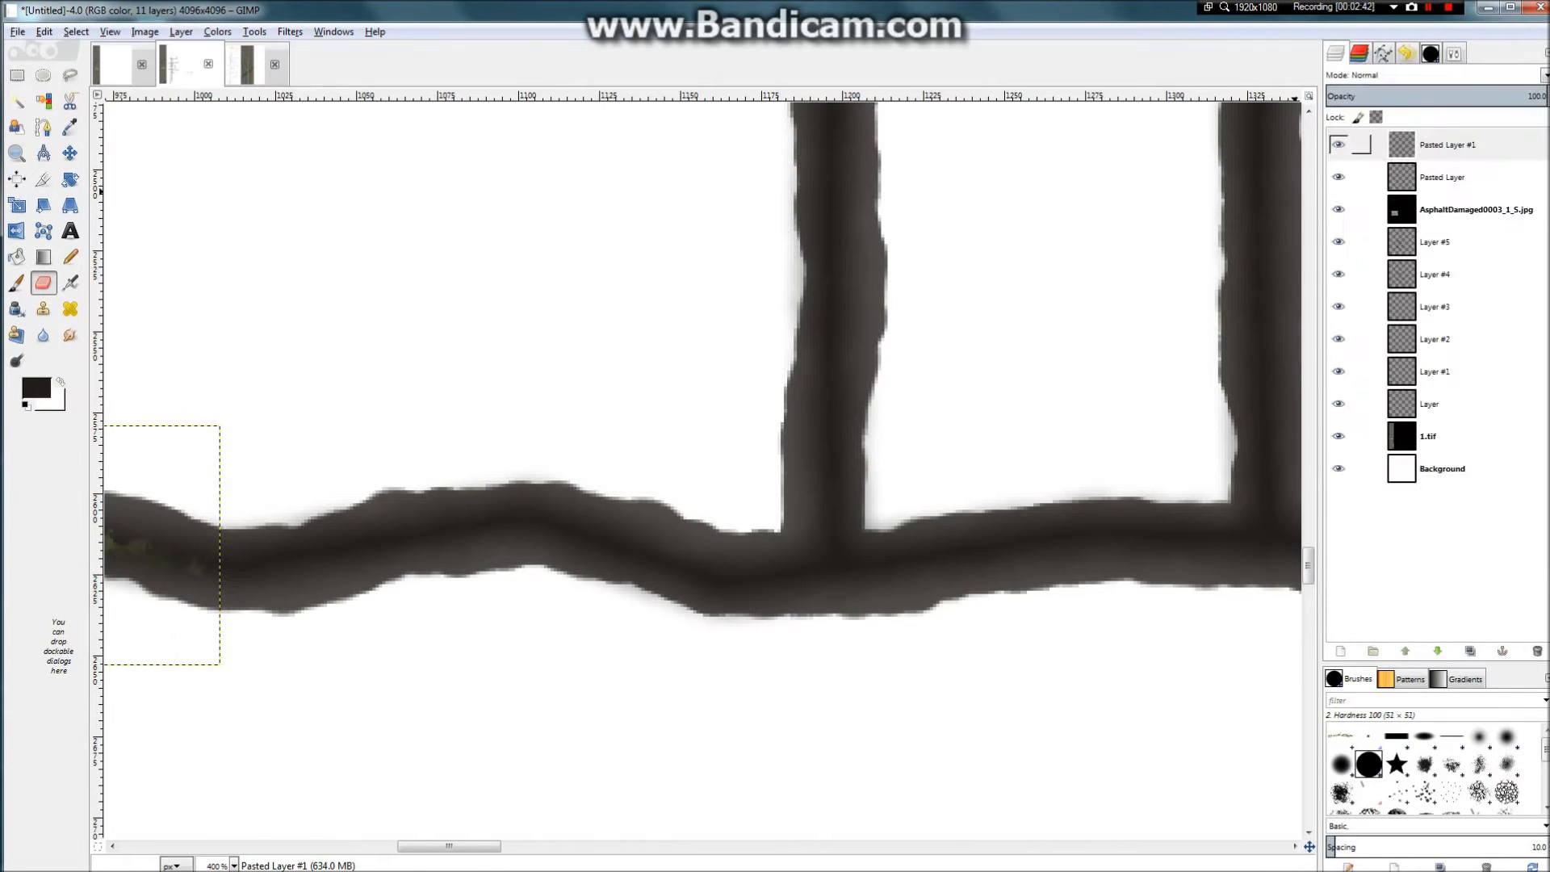
click(1442, 177)
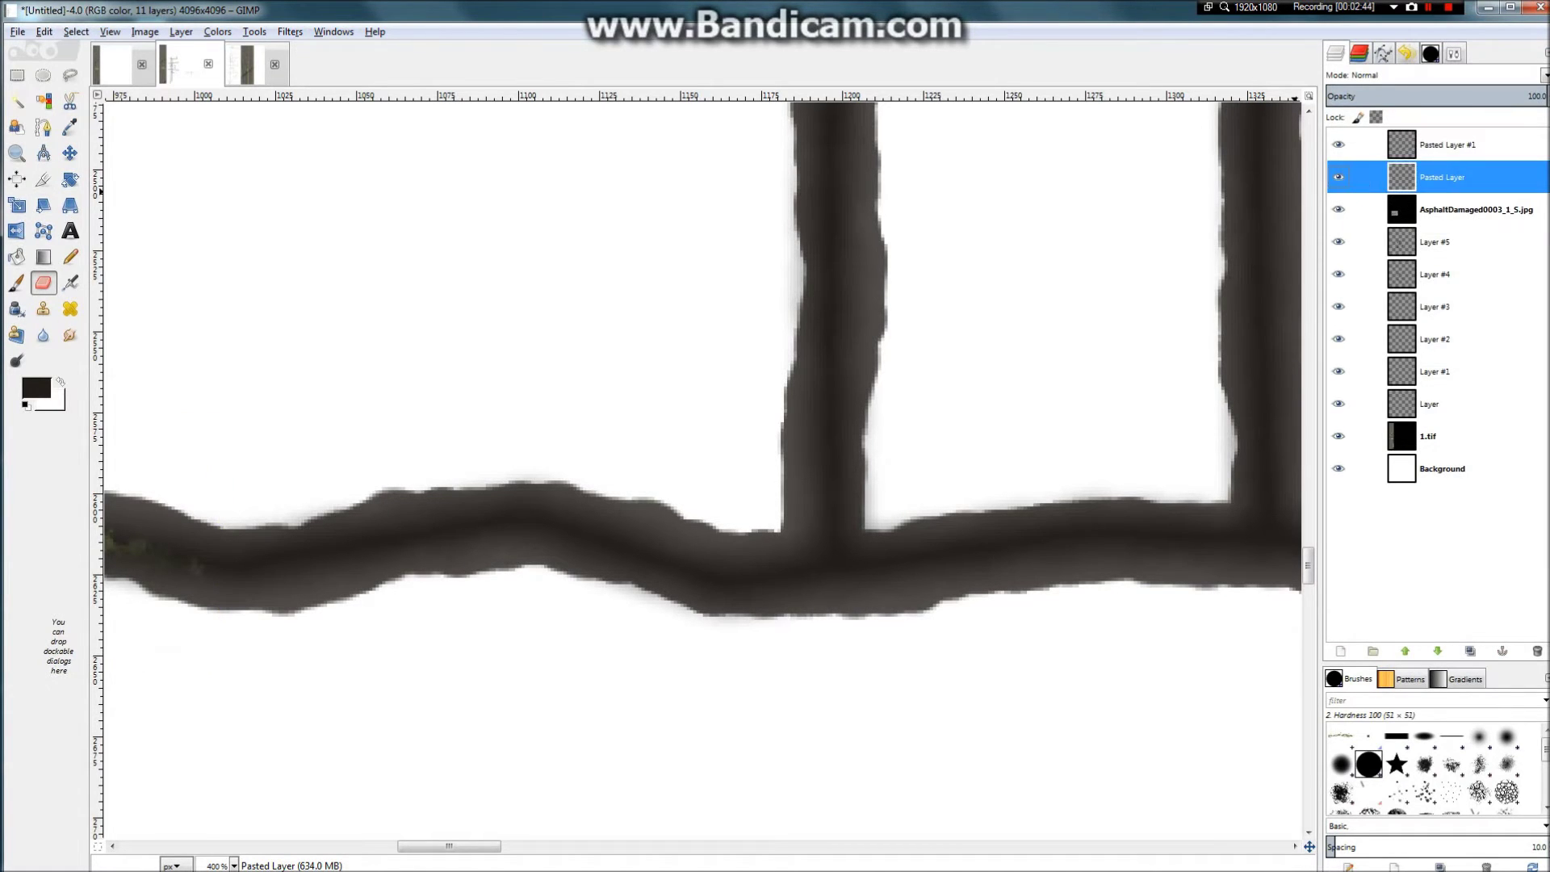
click(1380, 94)
click(1436, 243)
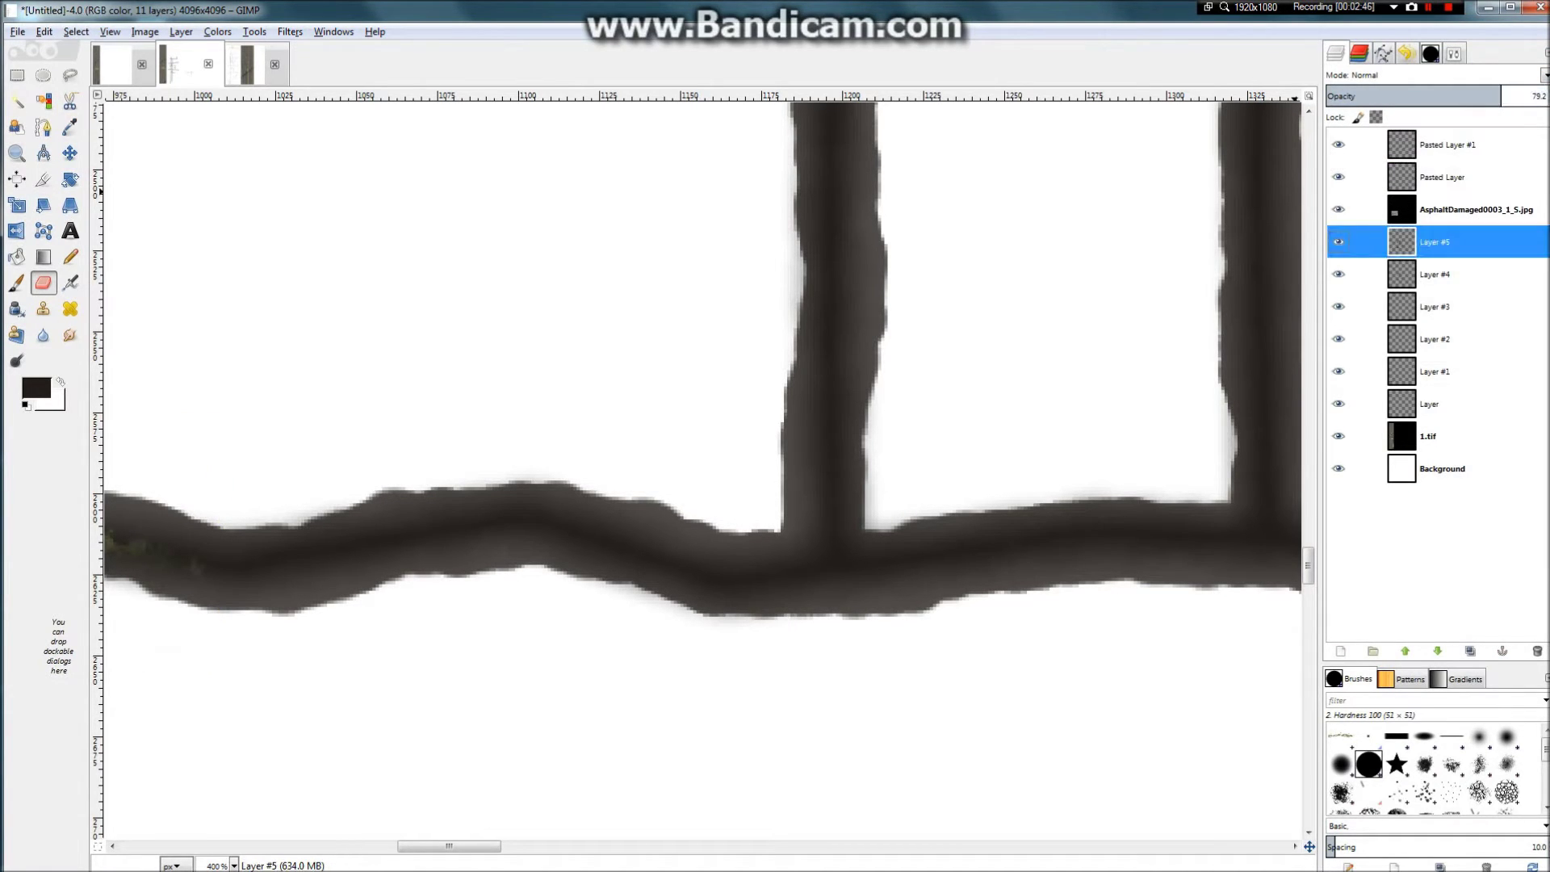
drag(1440, 93, 1548, 92)
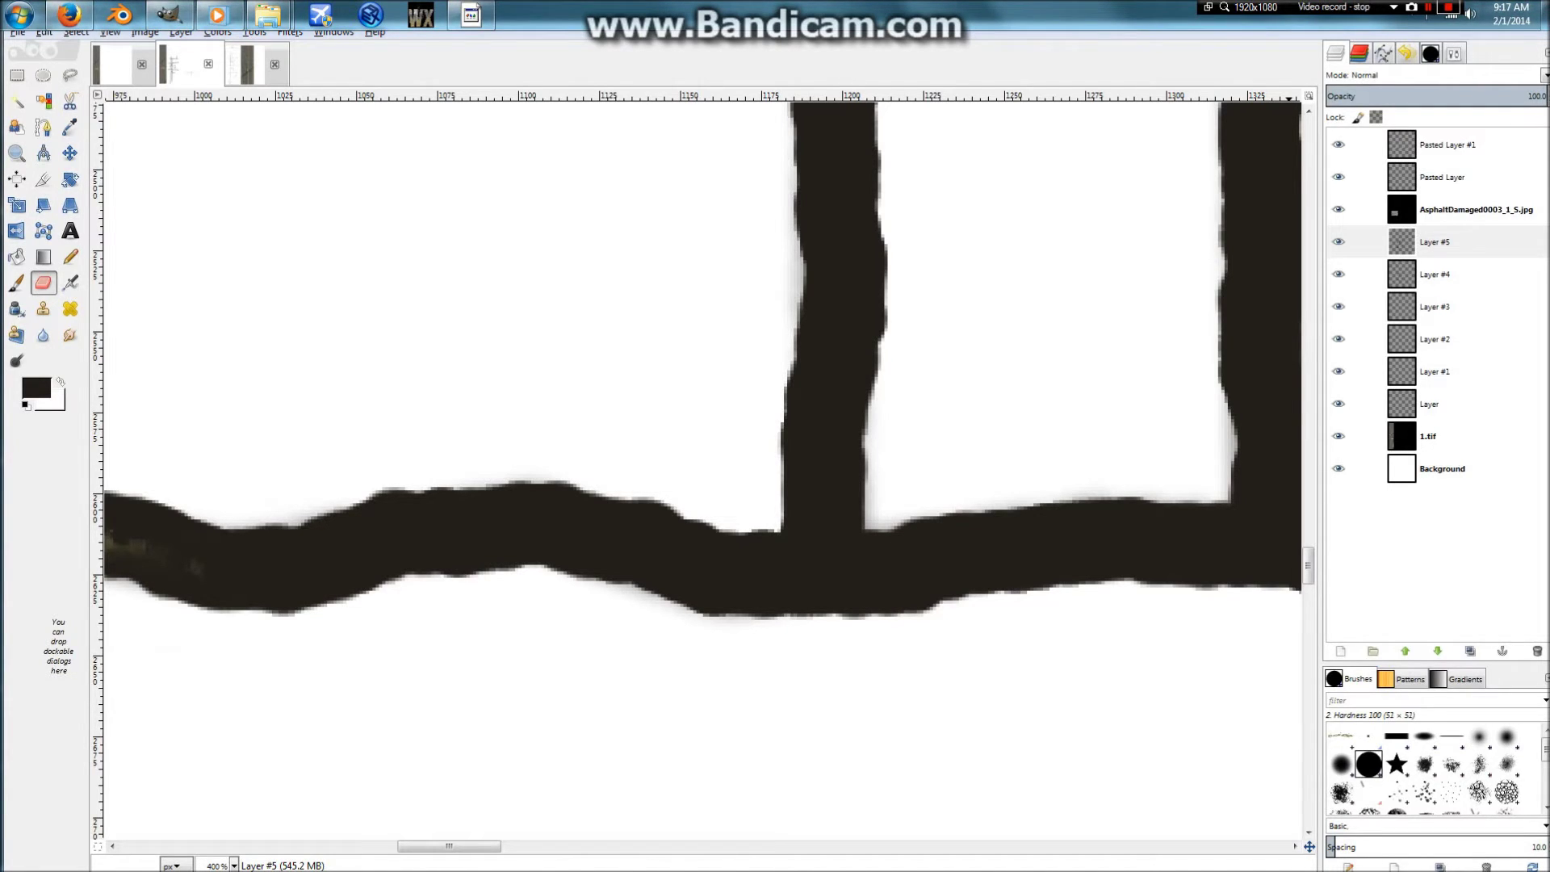
click(1487, 94)
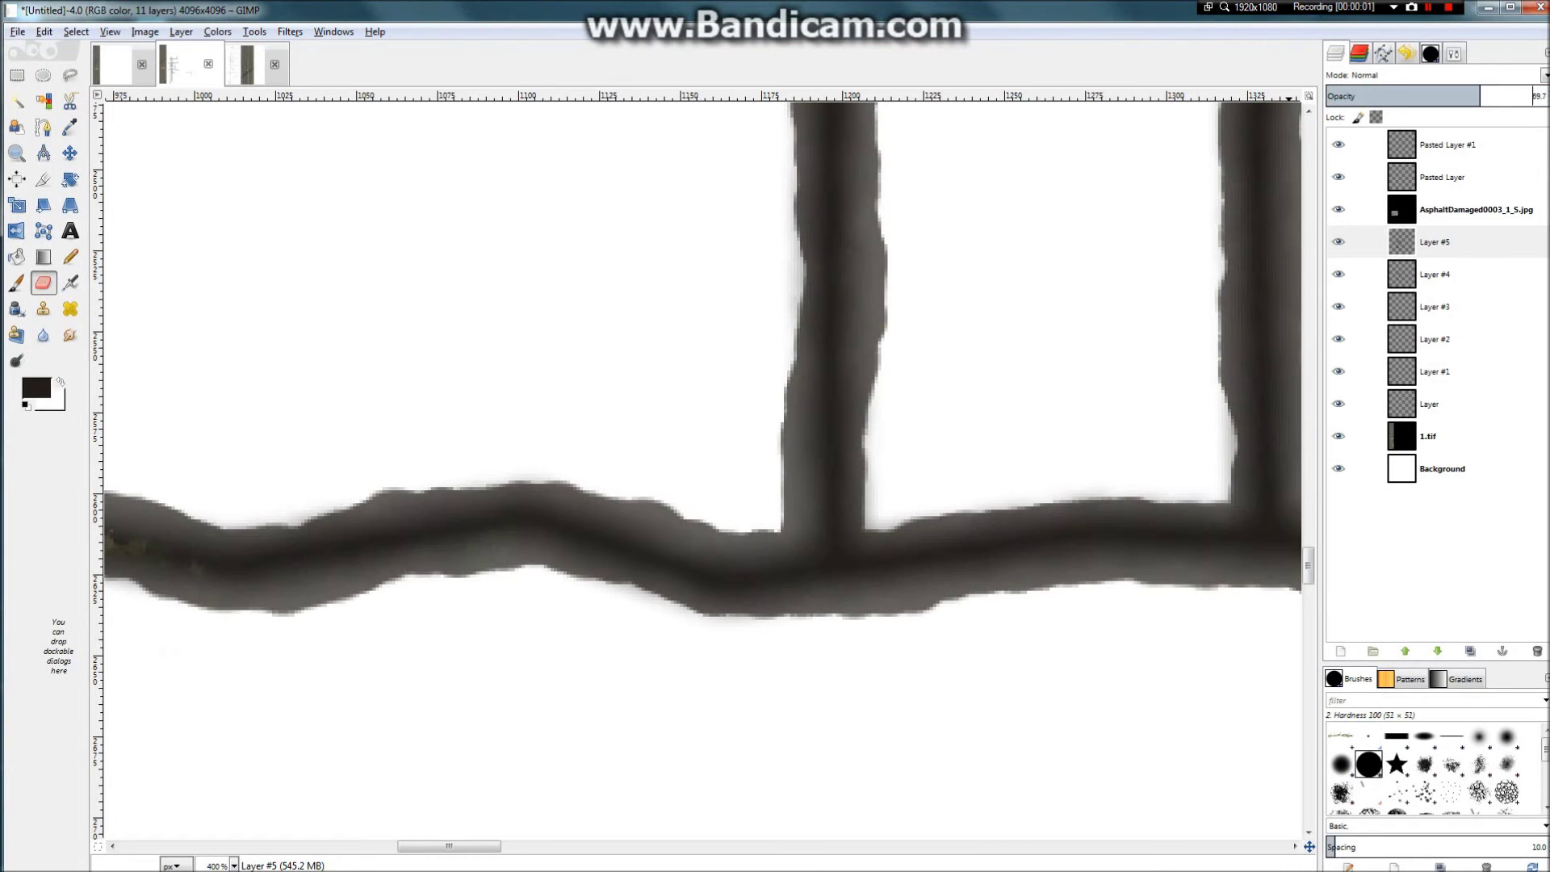
Step: Select the whole crack network on Layer #5 by color
ctrl+scroll(800, 633, up, 2)
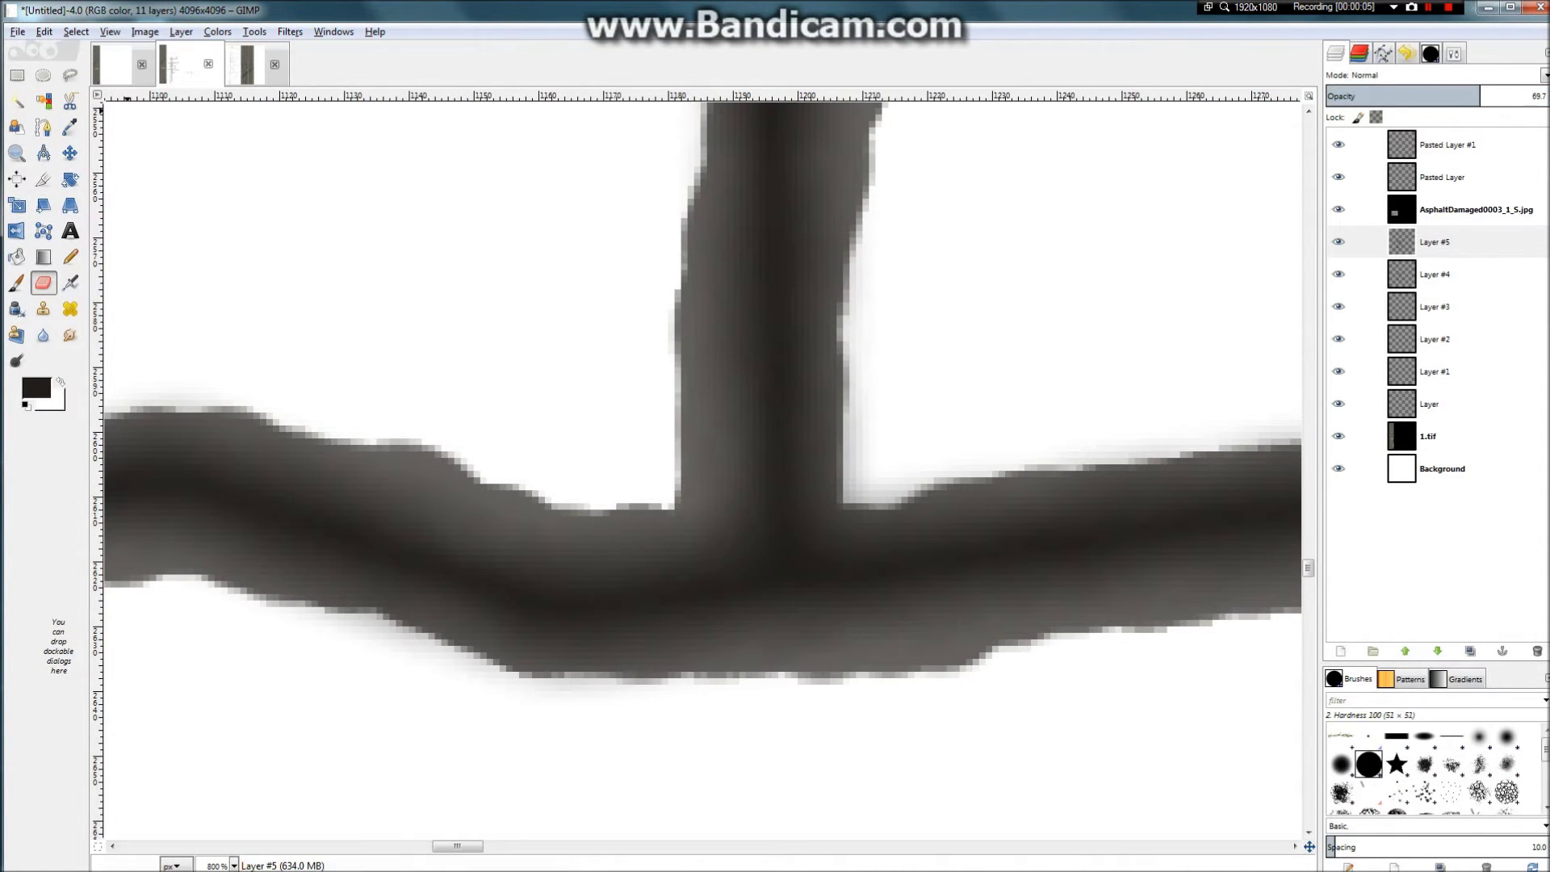
click(696, 537)
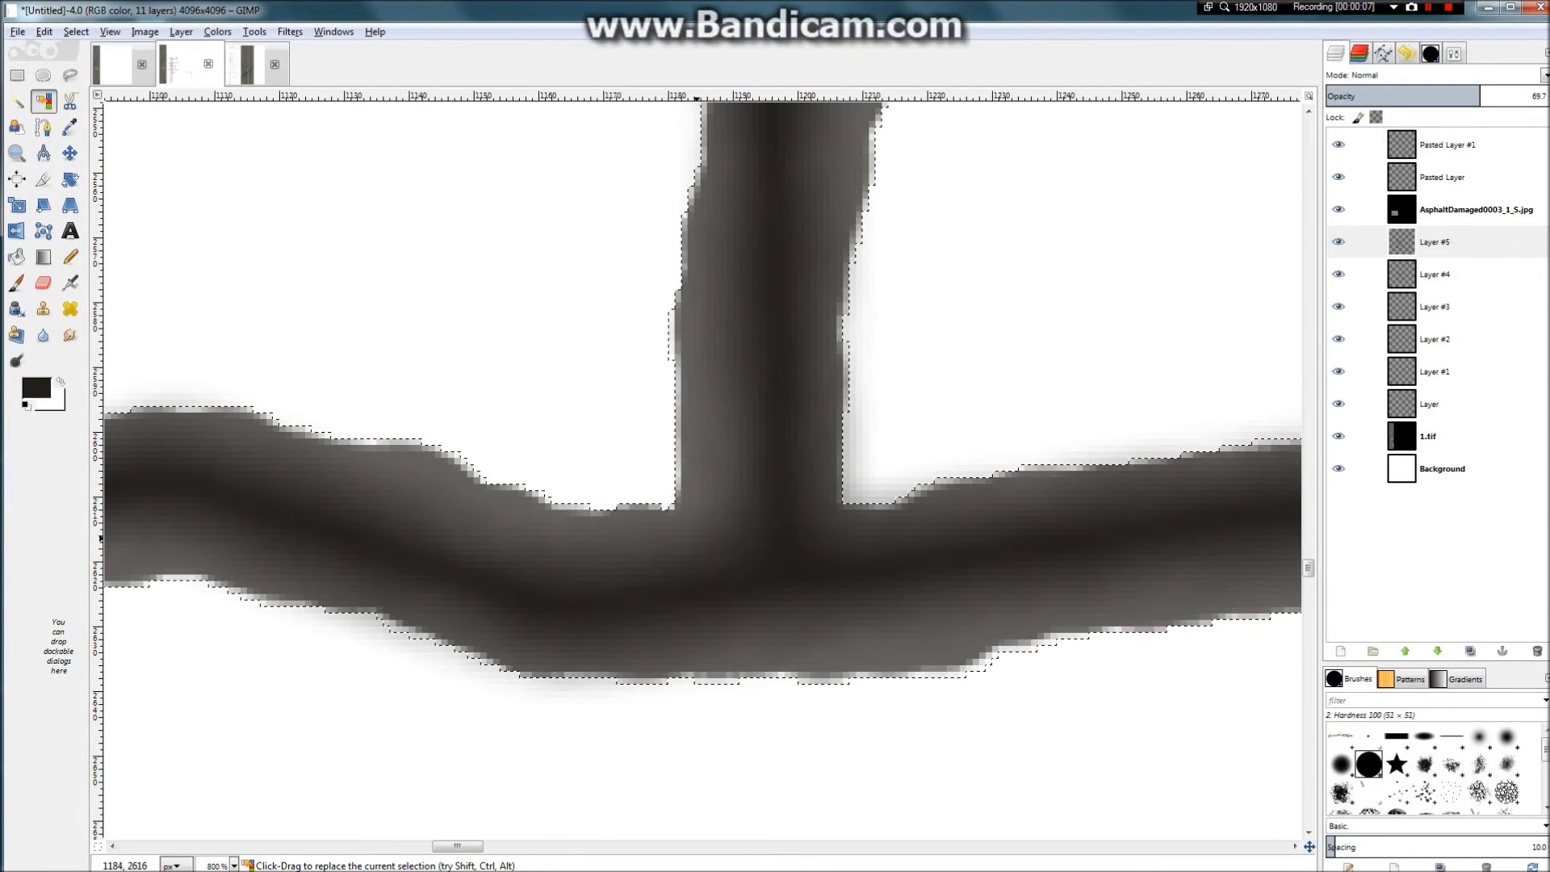
ctrl+scroll(716, 536, down, 5)
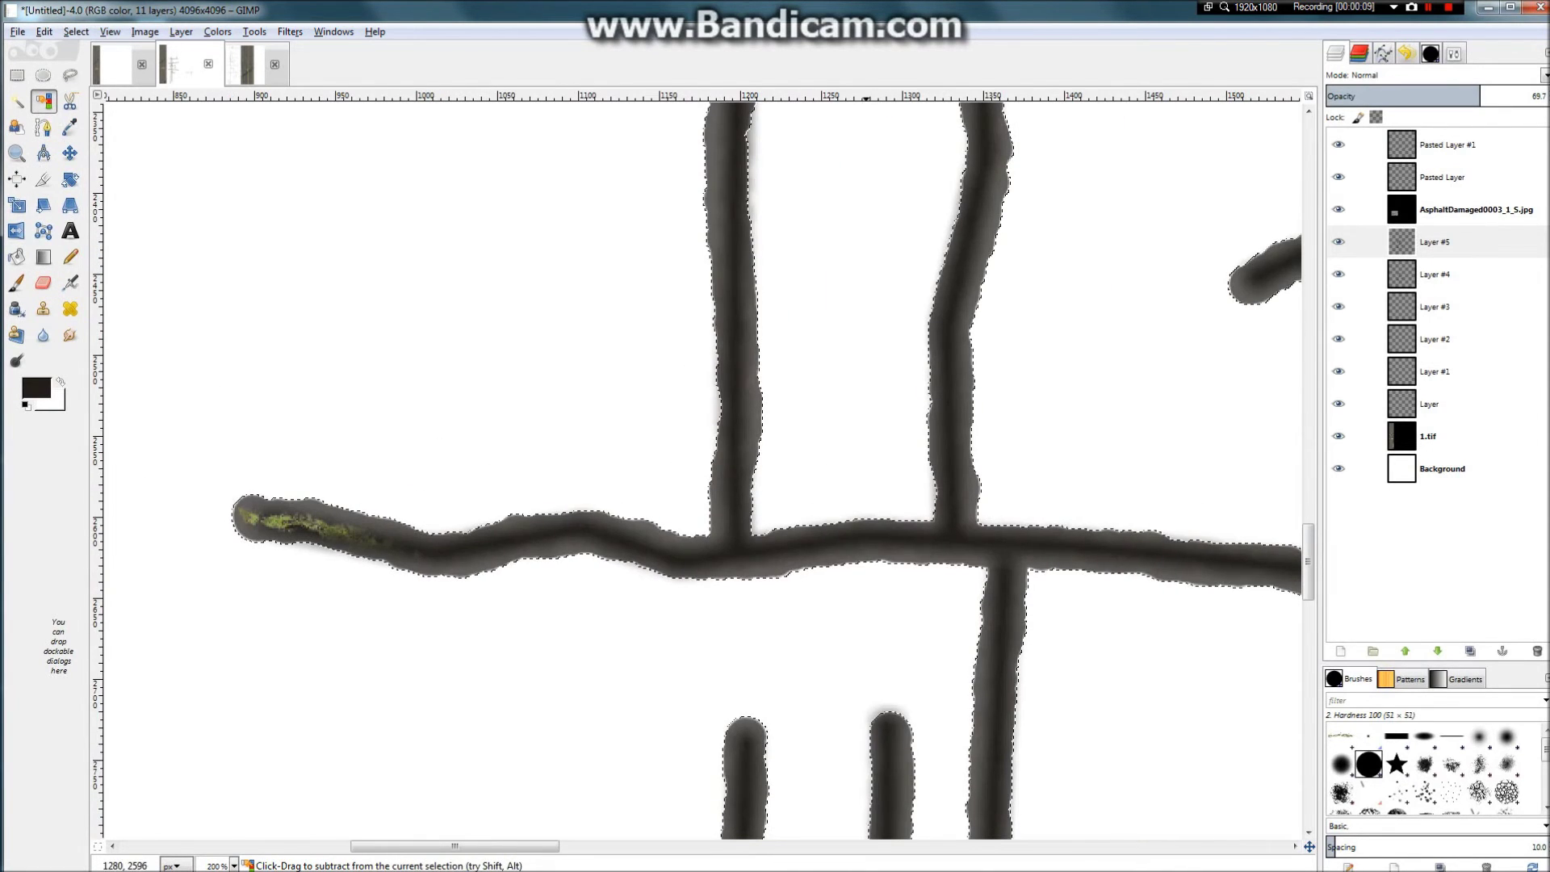
ctrl+scroll(753, 546, up, 4)
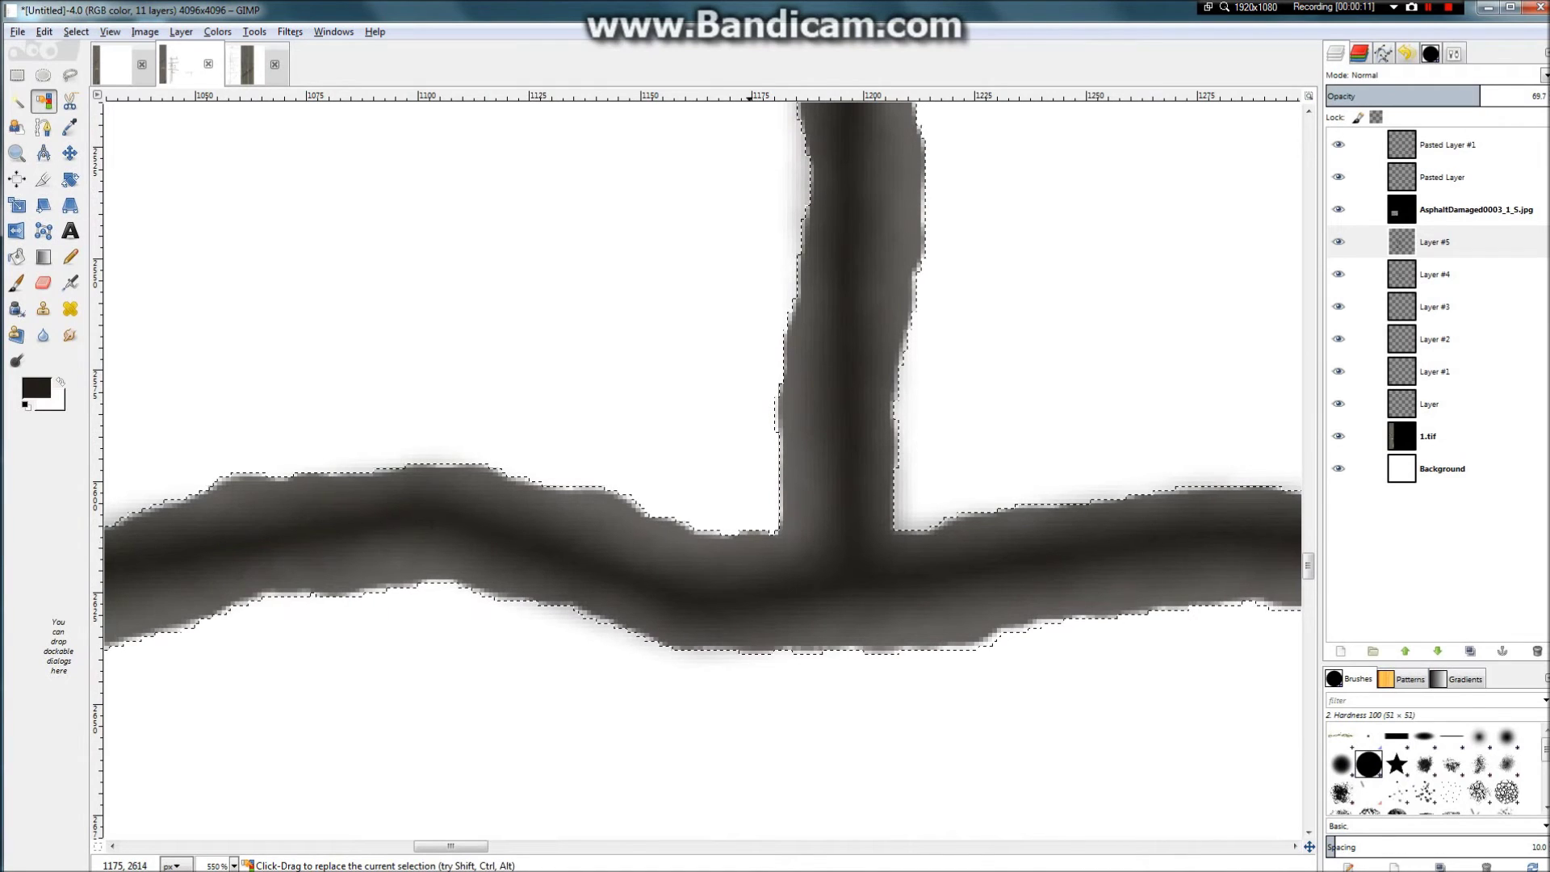
Step: Add a transparent 4096 × 4096 px layer above Layer #5 and paint a black (000000) patch across the long horizontal crack
click(35, 389)
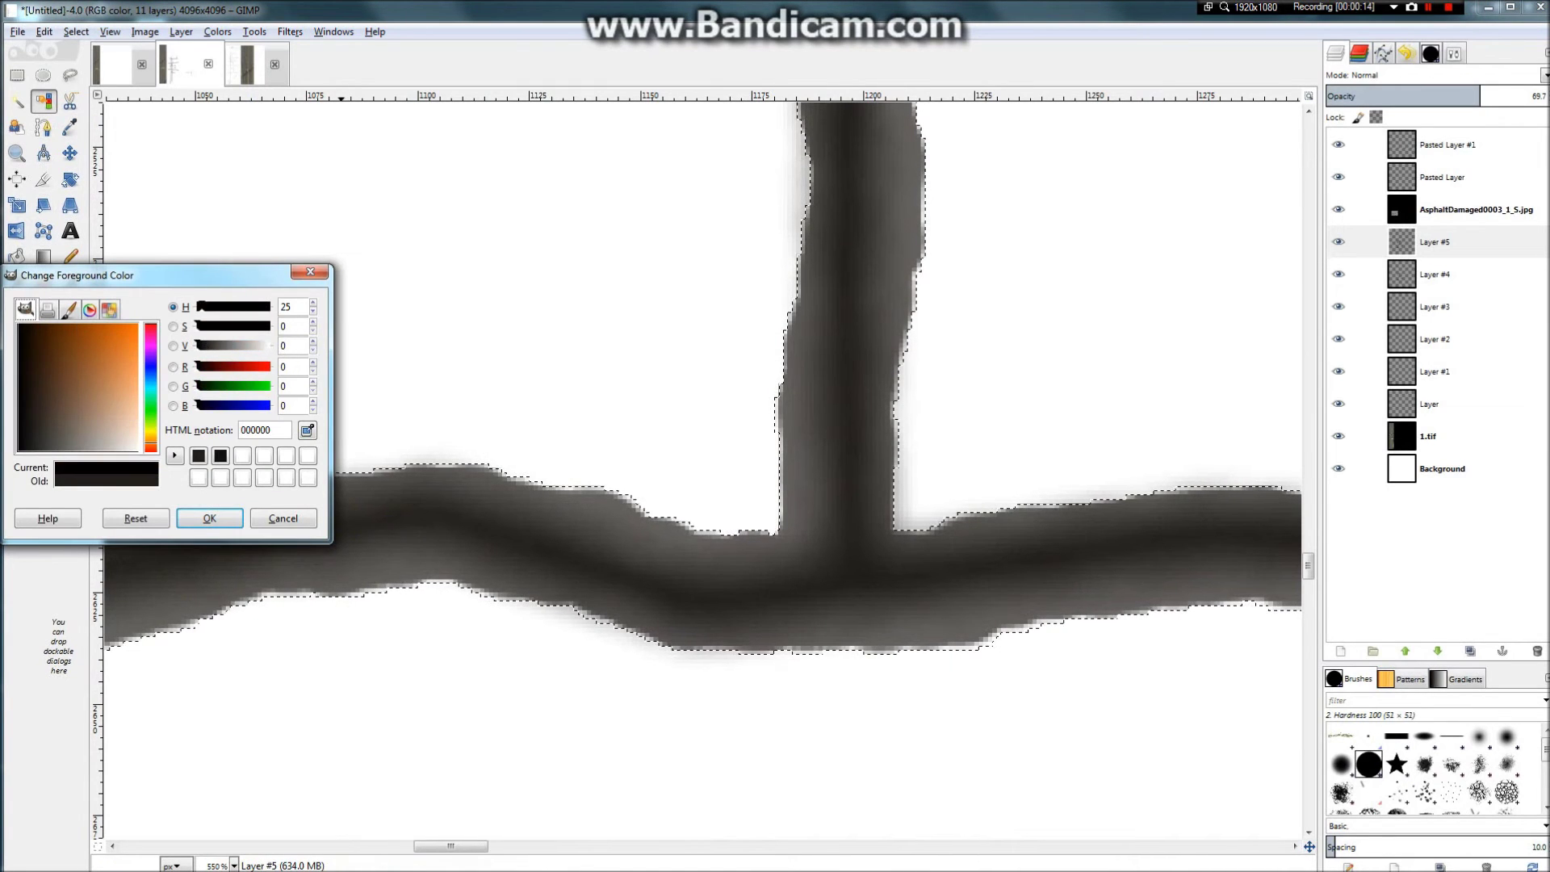
click(209, 518)
right_click(1434, 242)
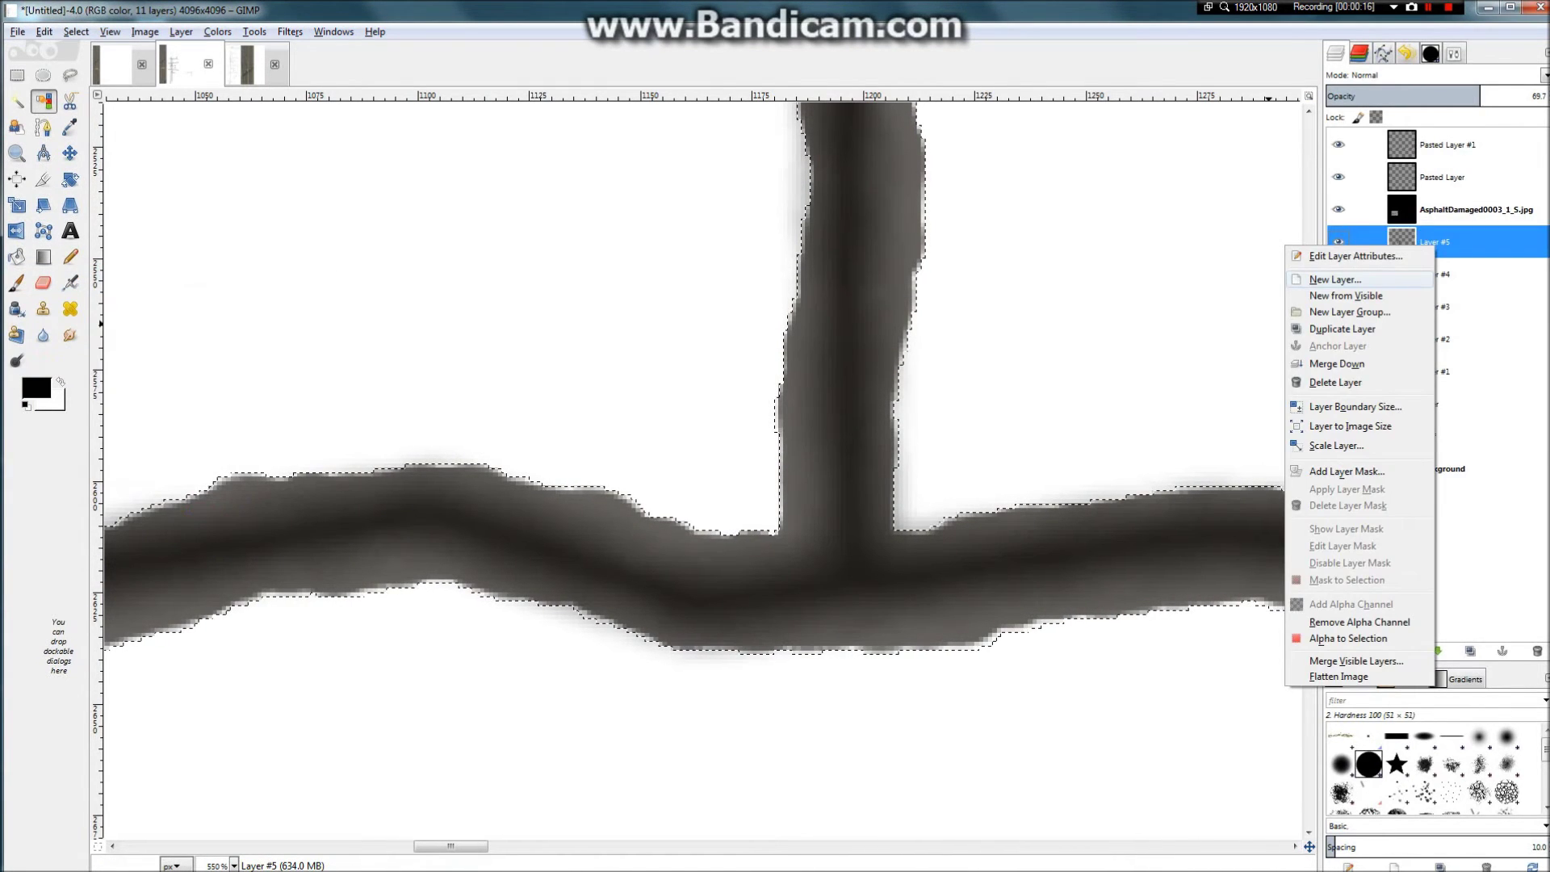
click(1335, 279)
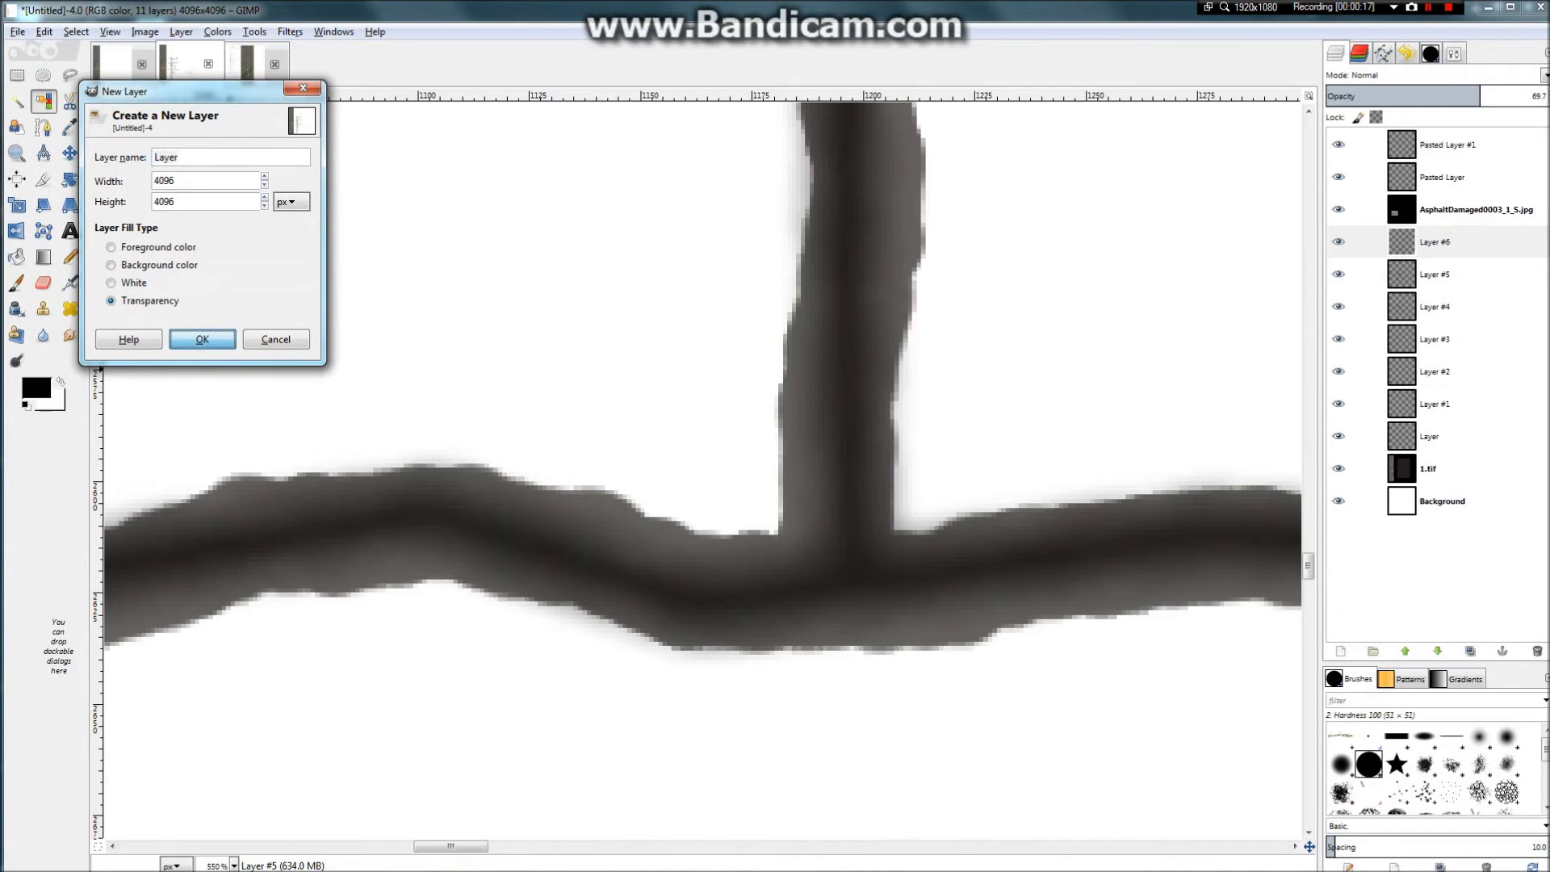
scroll(804, 494, down, 4)
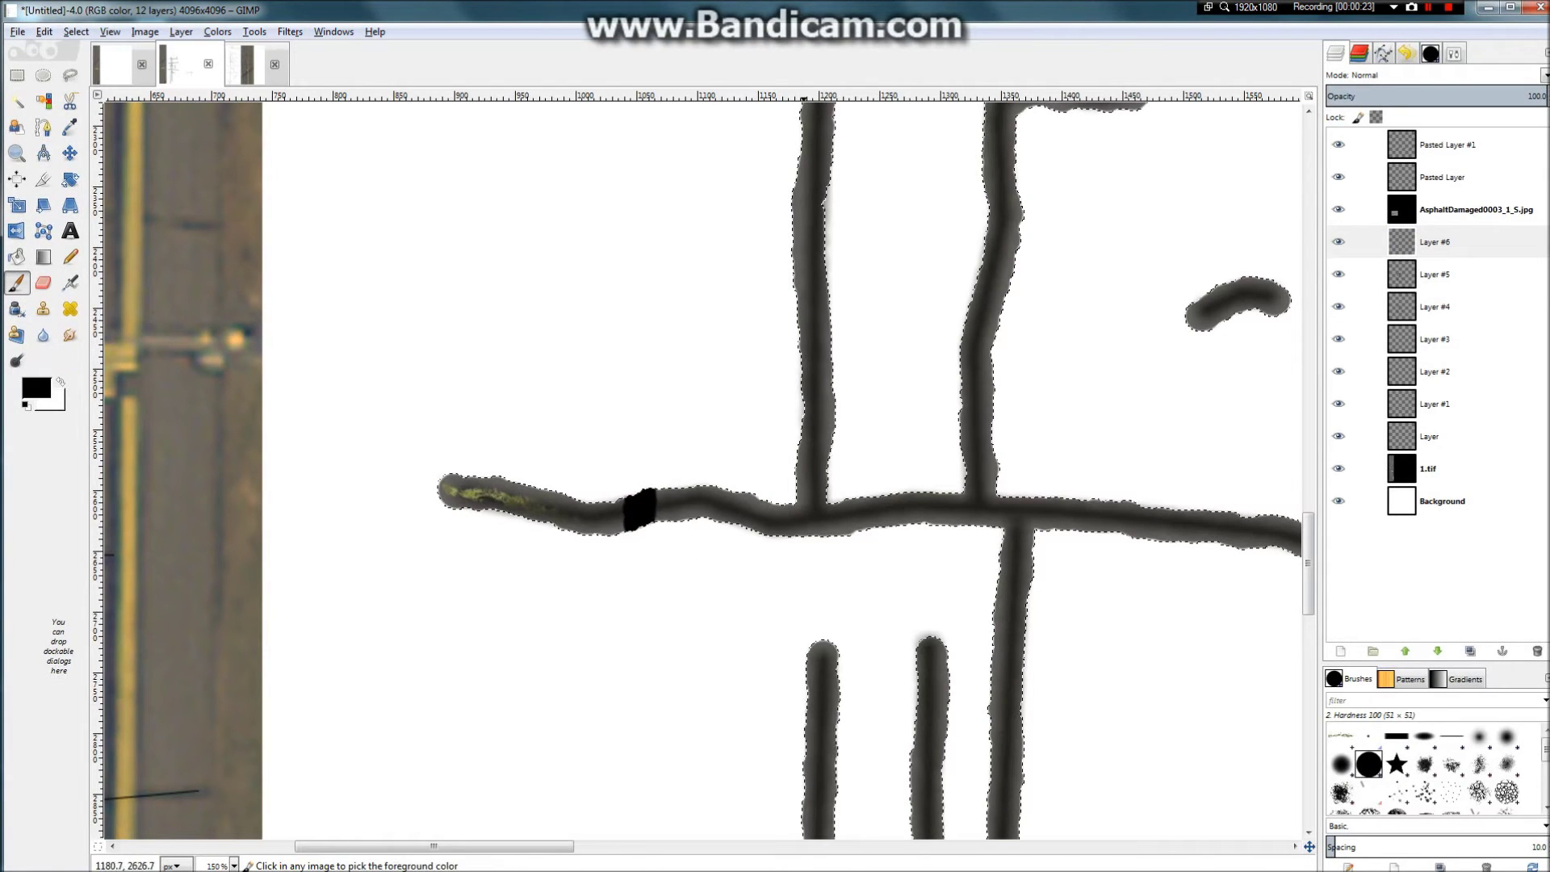
Step: Remove the black patch and paint thin black lines across the central cracks with the 2. Hardness 075 paintbrush at size 8.16
click(1455, 53)
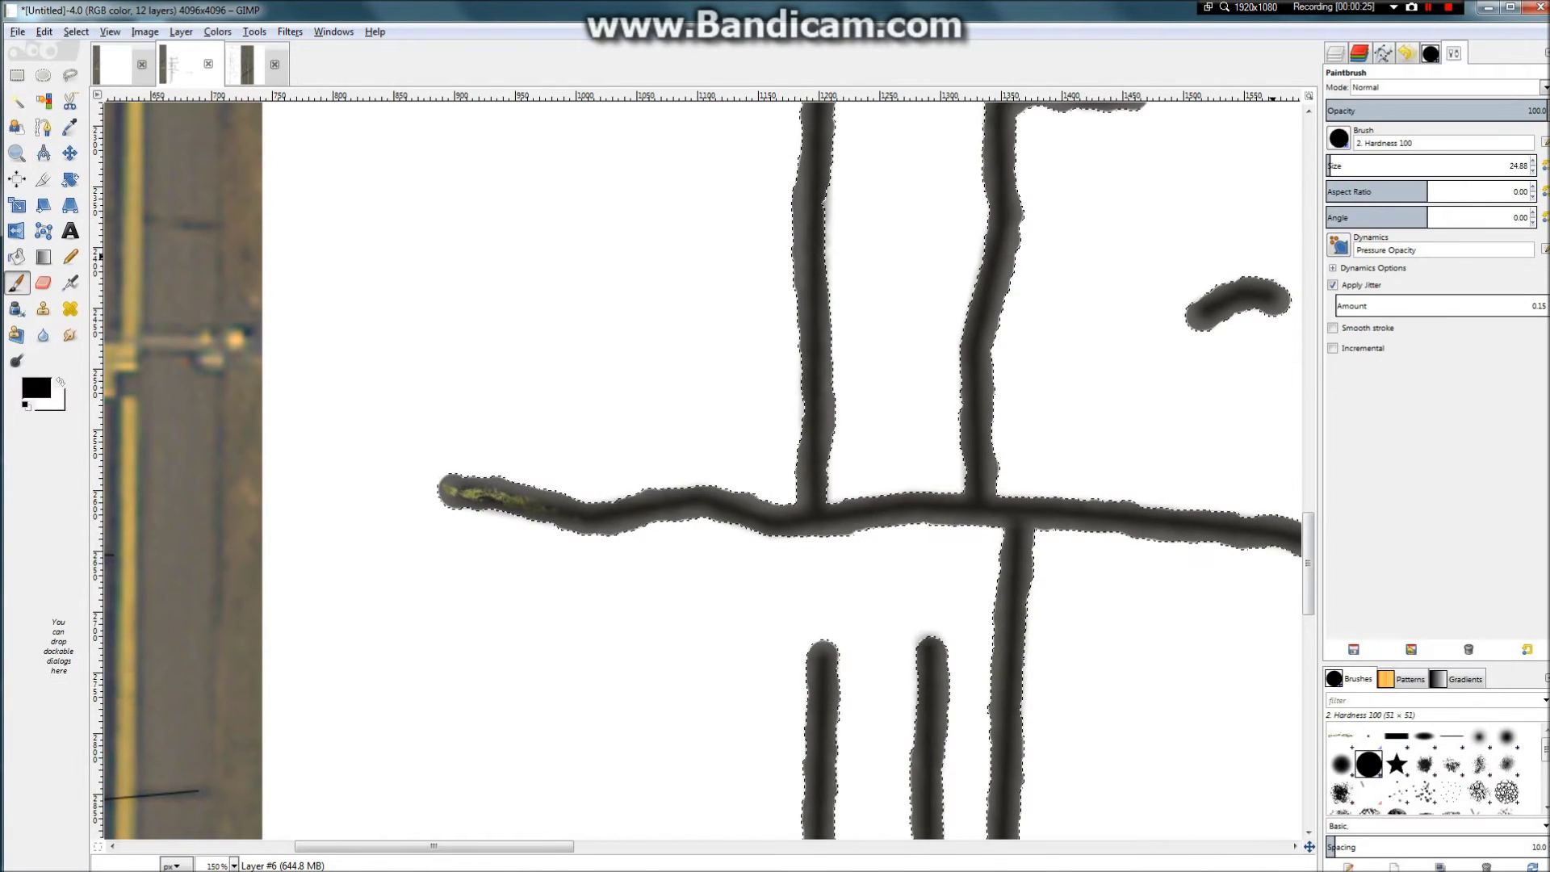
click(1339, 138)
click(1361, 186)
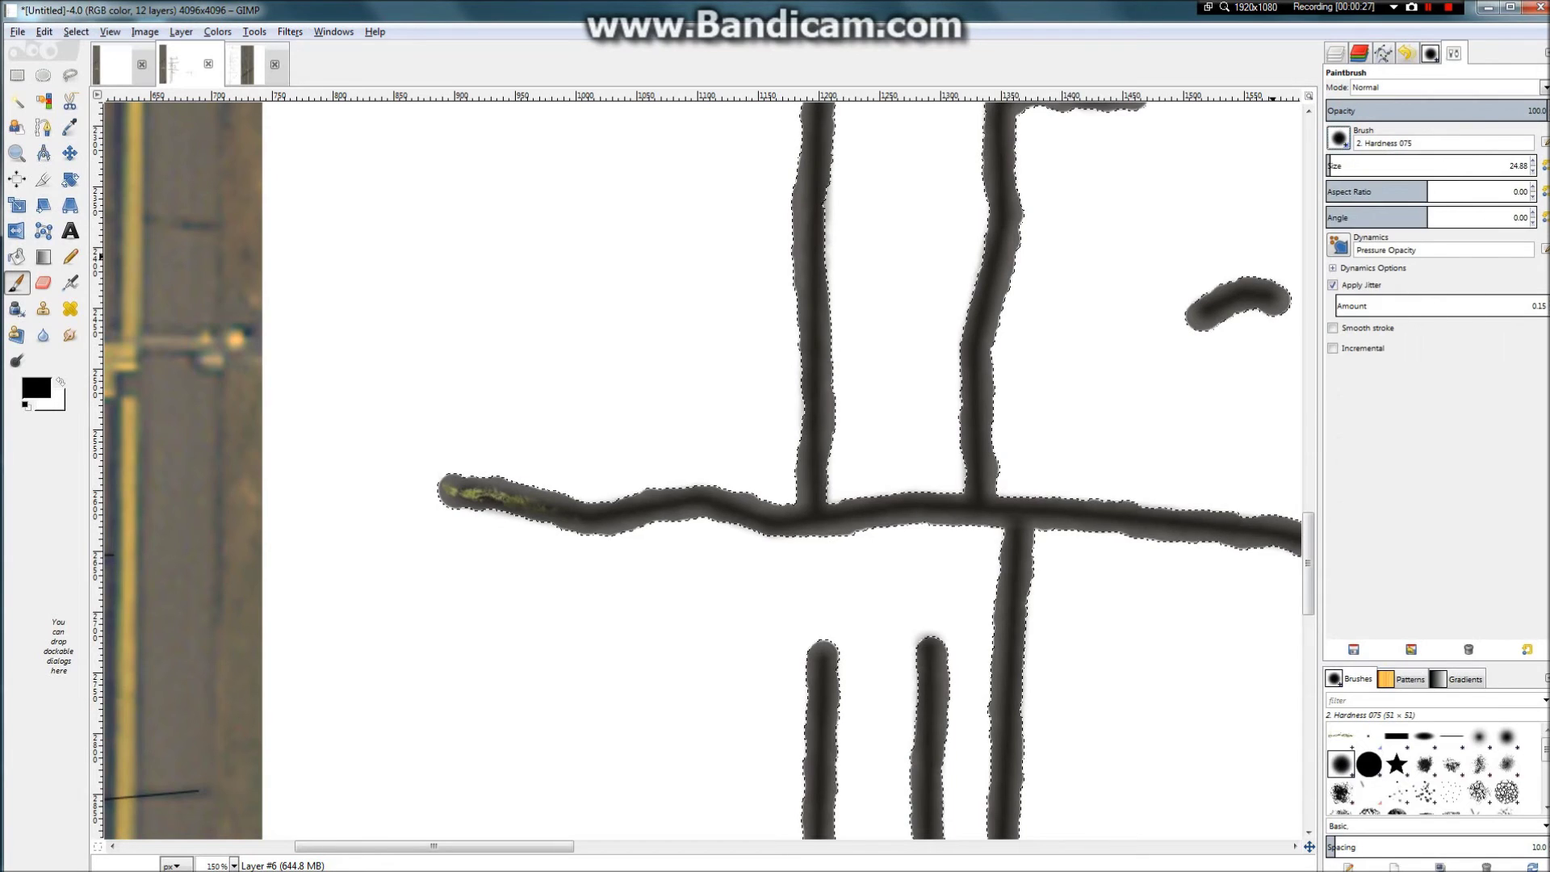
click(1339, 138)
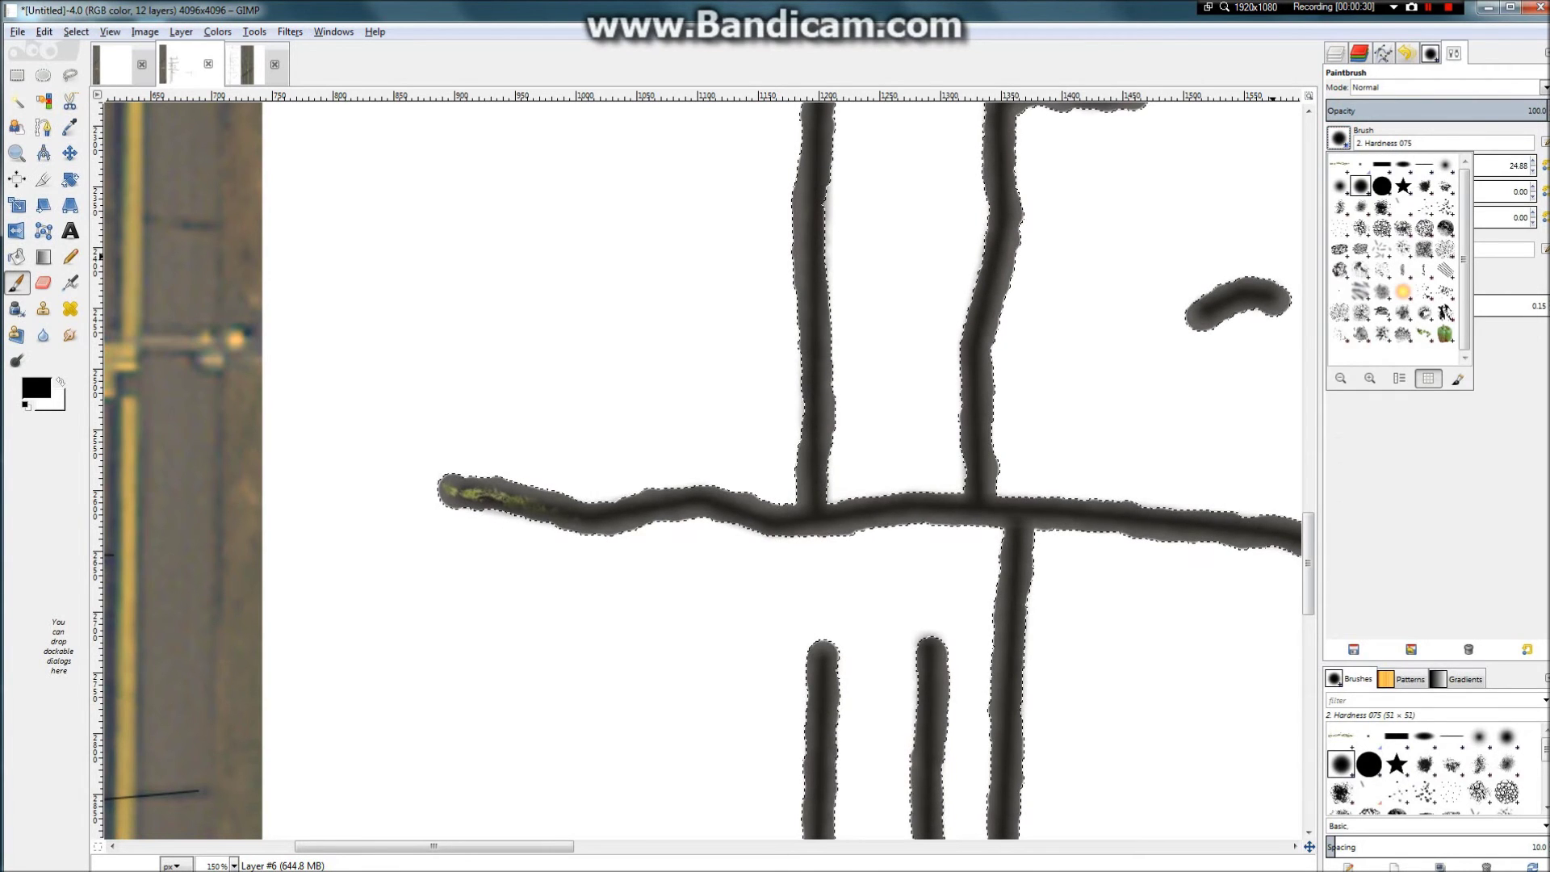
click(1339, 138)
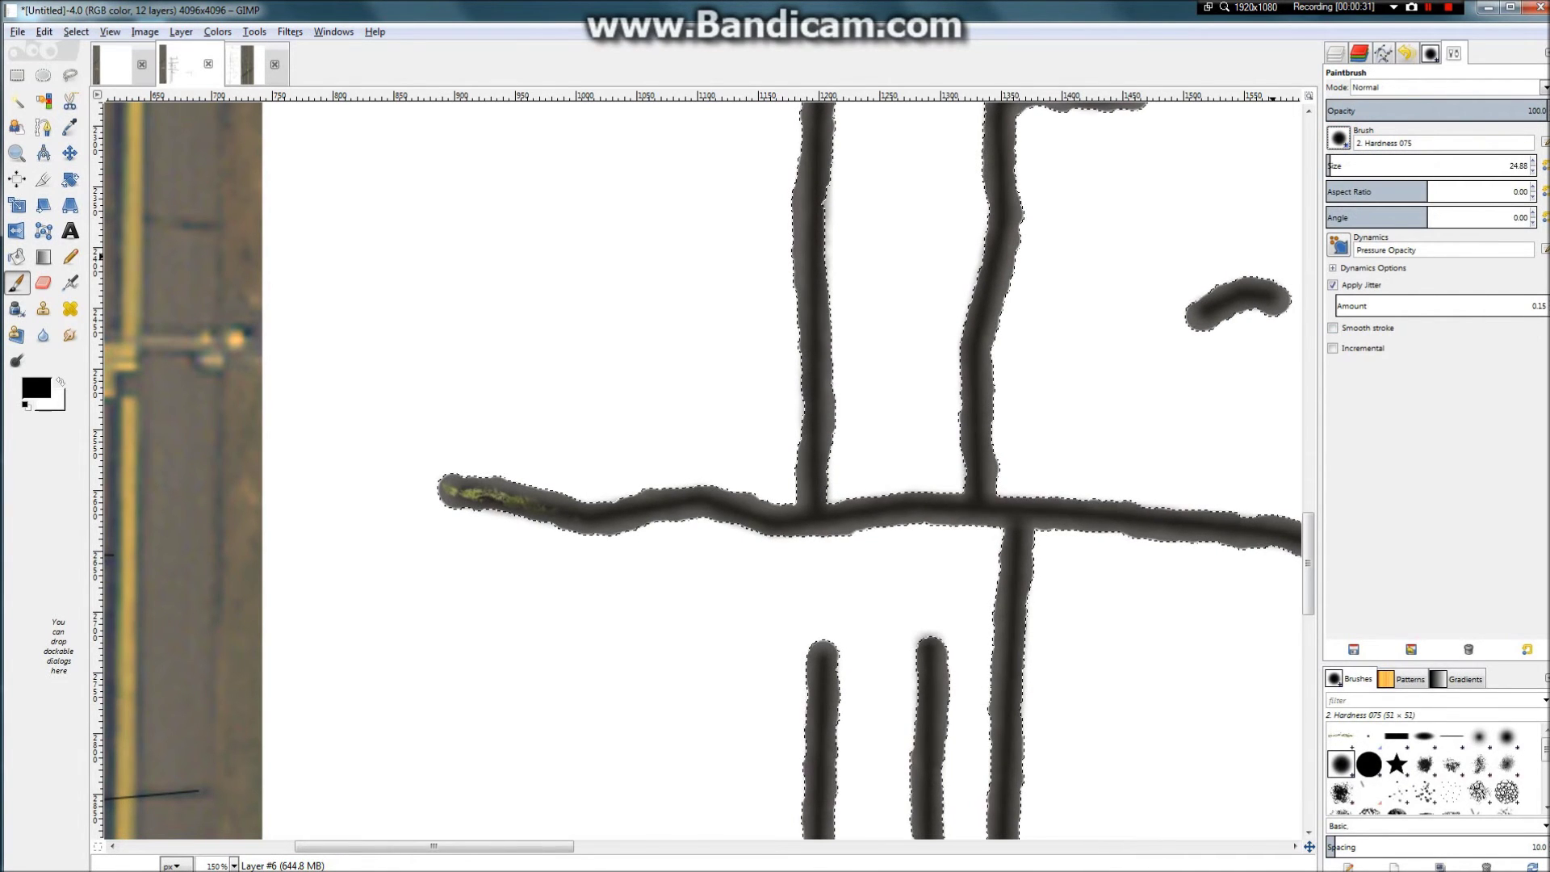
drag(1415, 171, 1405, 171)
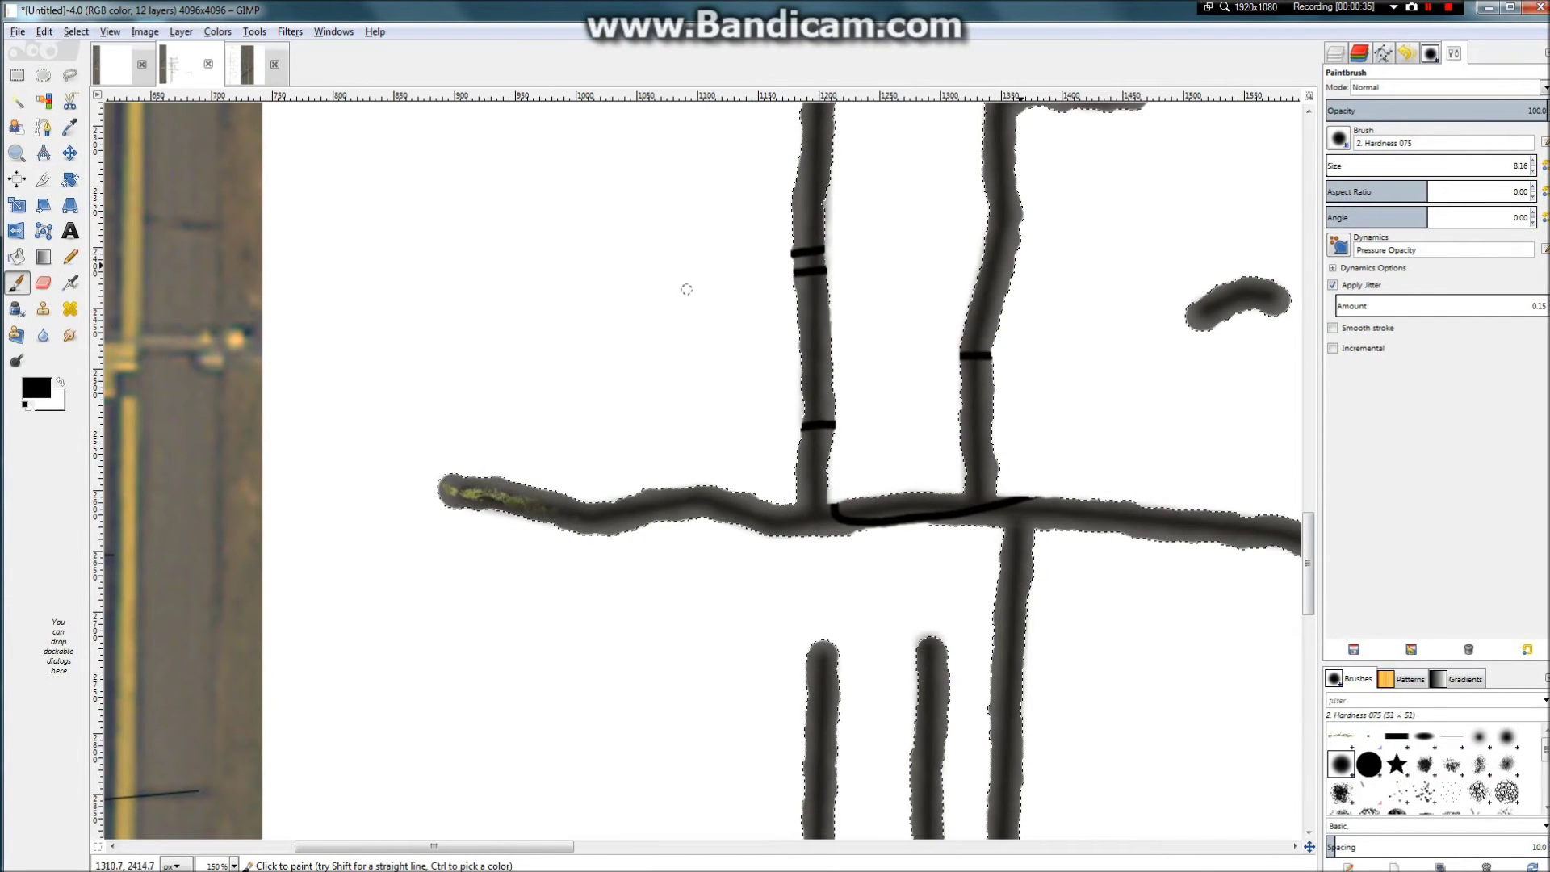
Step: Paint more thin black lines across the upper vertical cracks and the two upper horizontal cracks
scroll(686, 289, down, 3)
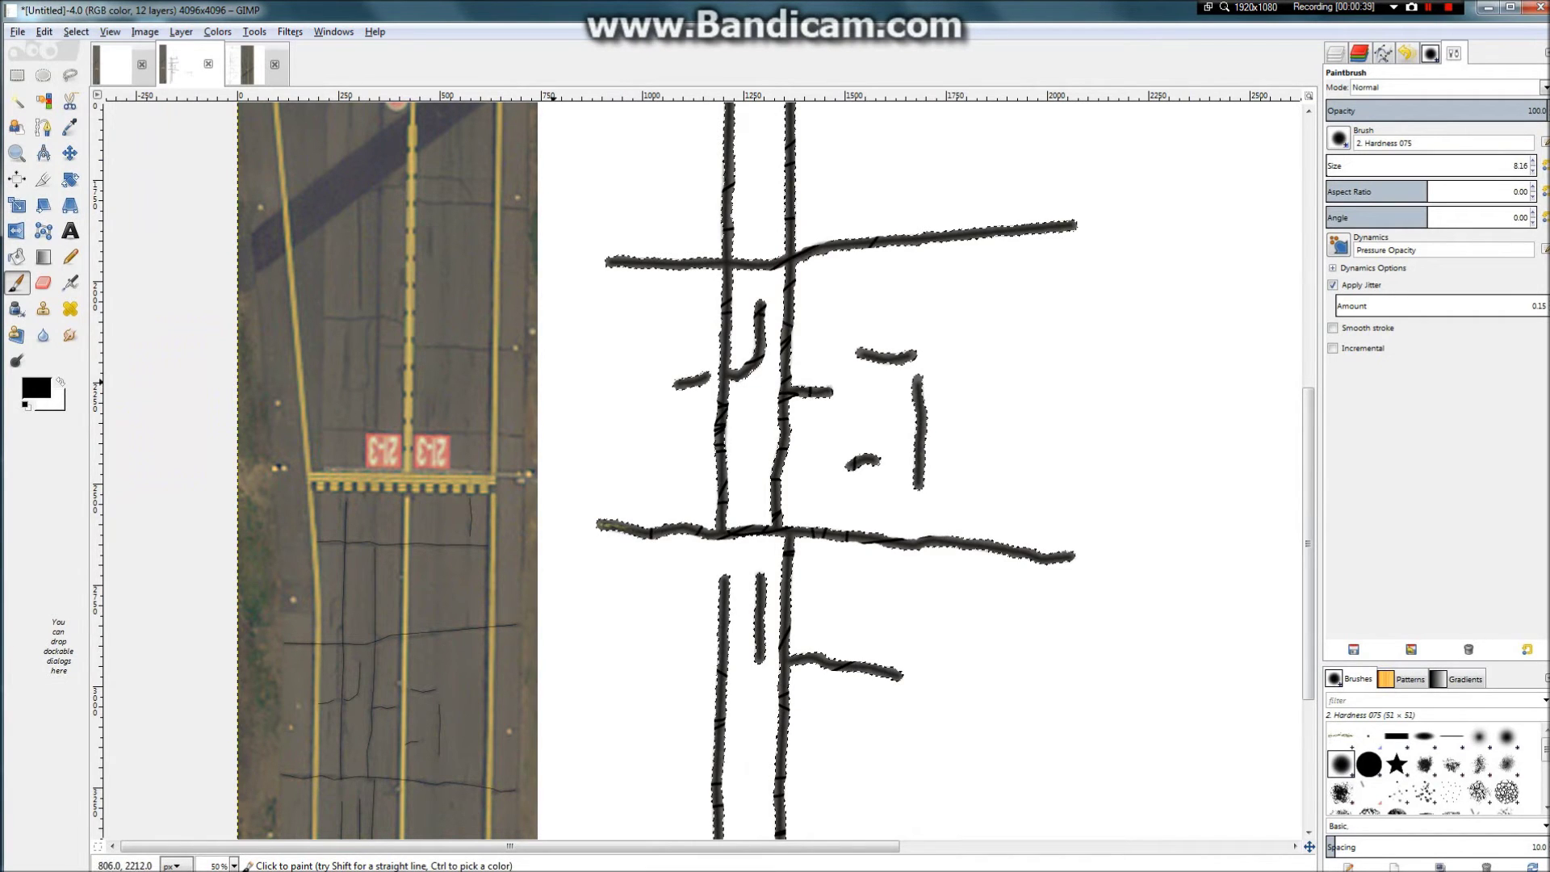
scroll(757, 150, up, 5)
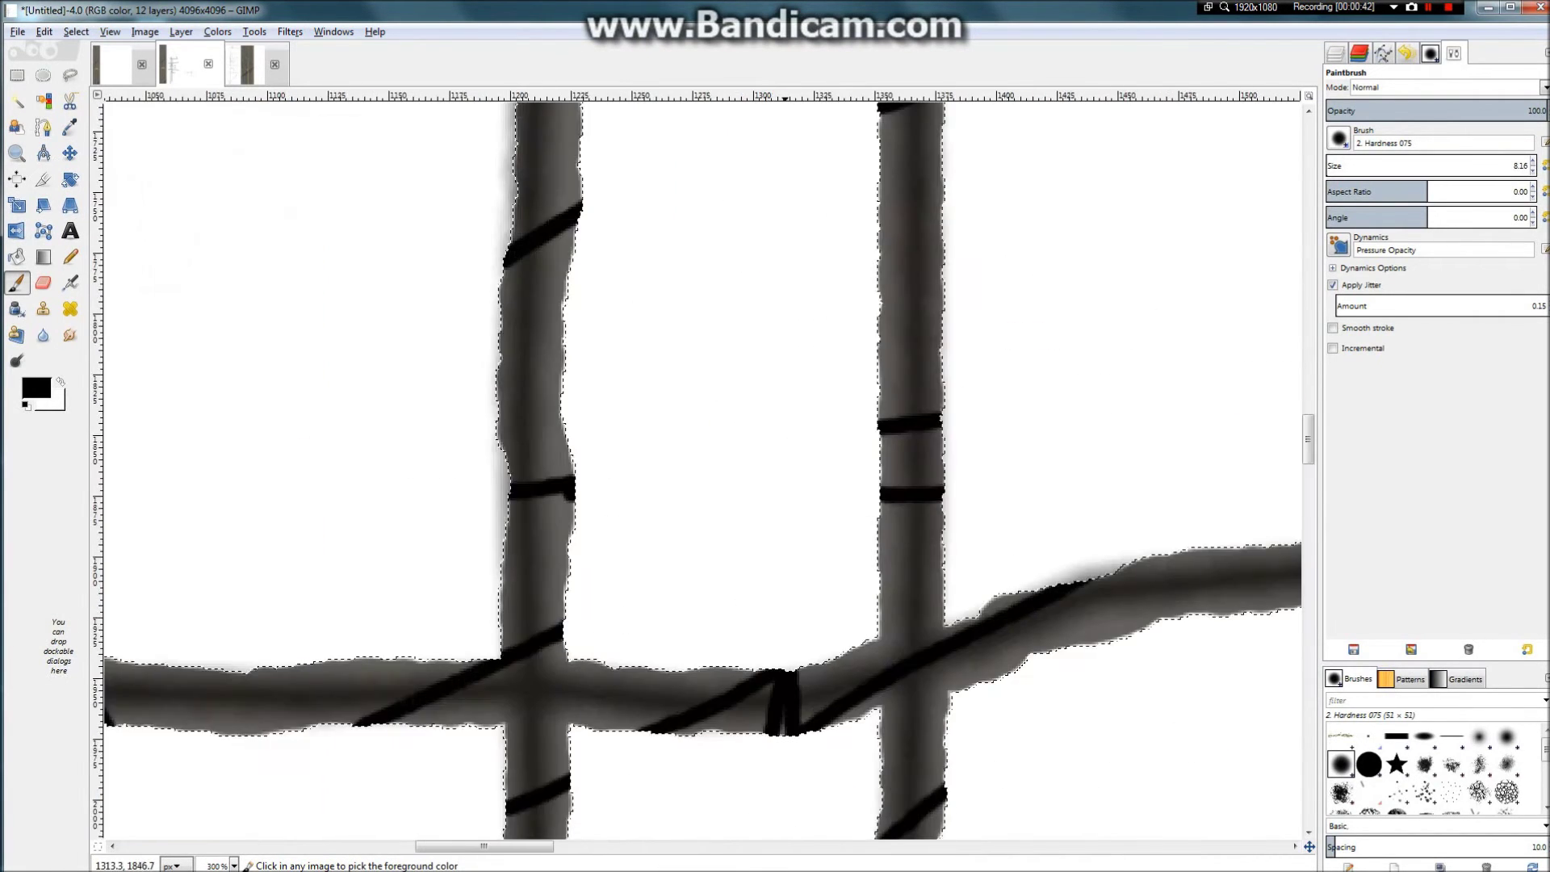
scroll(771, 516, down, 4)
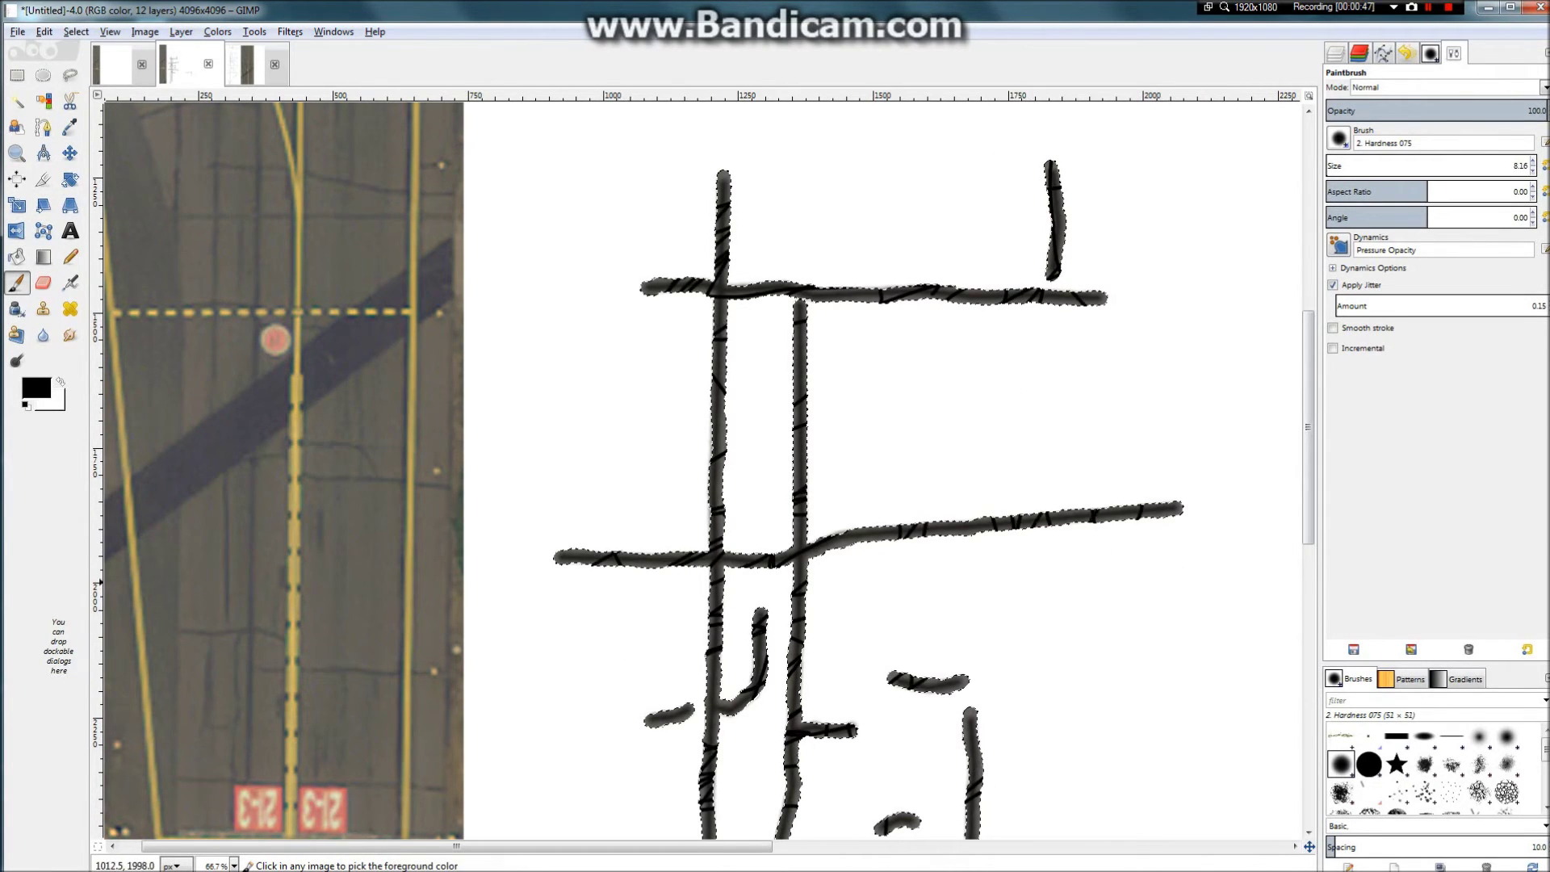
Step: Add thin black lines across the lower vertical cracks and the short branch beside them
scroll(610, 517, down, 3)
scroll(560, 751, up, 4)
scroll(563, 751, down, 5)
scroll(566, 755, up, 3)
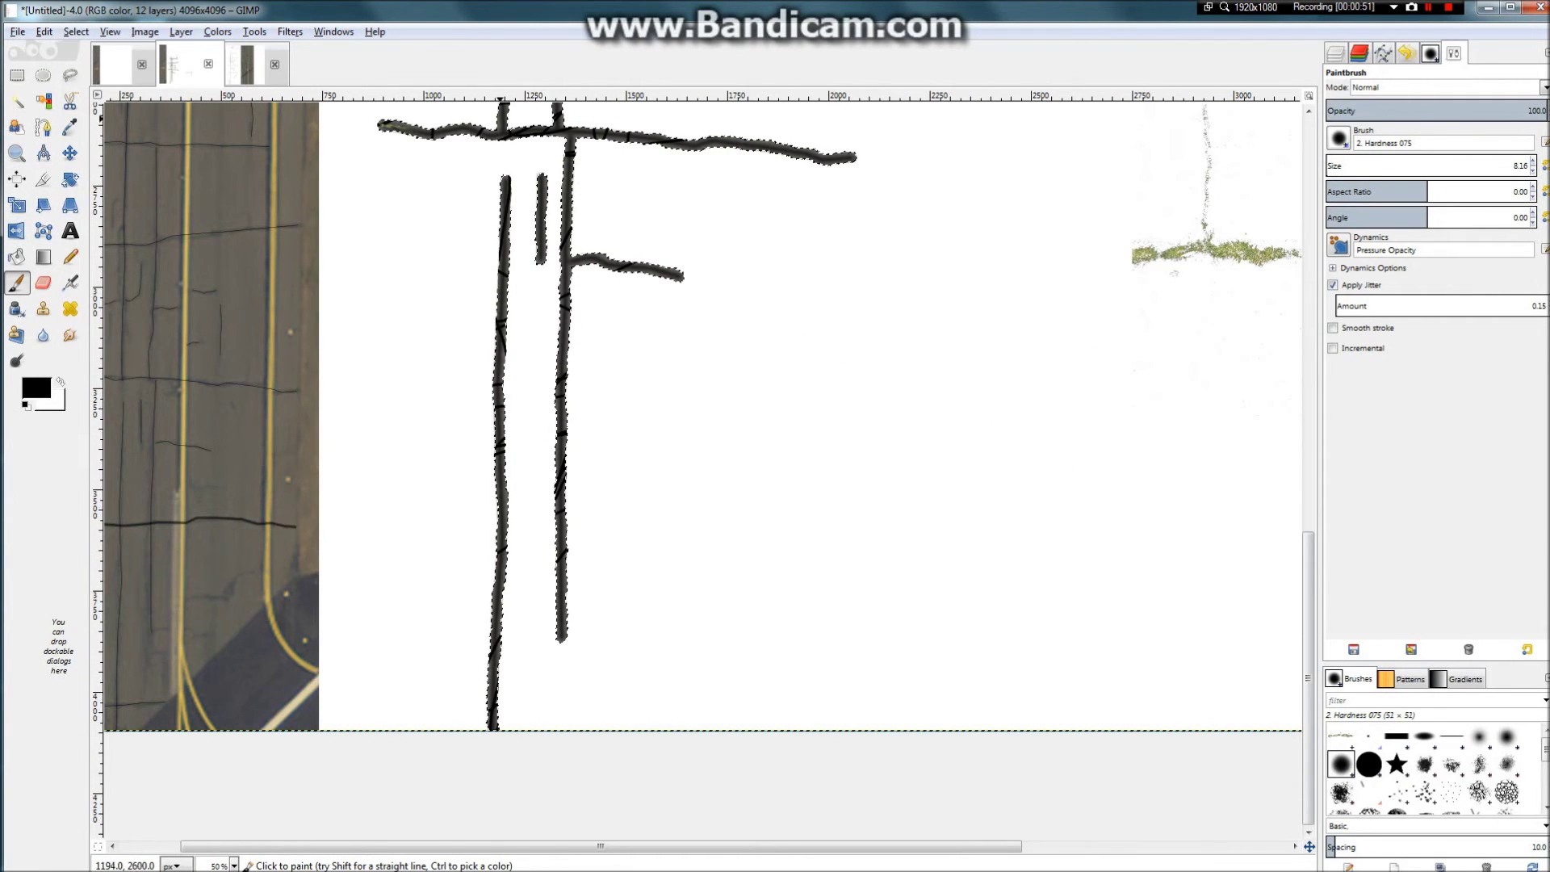
scroll(614, 484, up, 3)
scroll(614, 484, down, 4)
scroll(485, 485, up, 4)
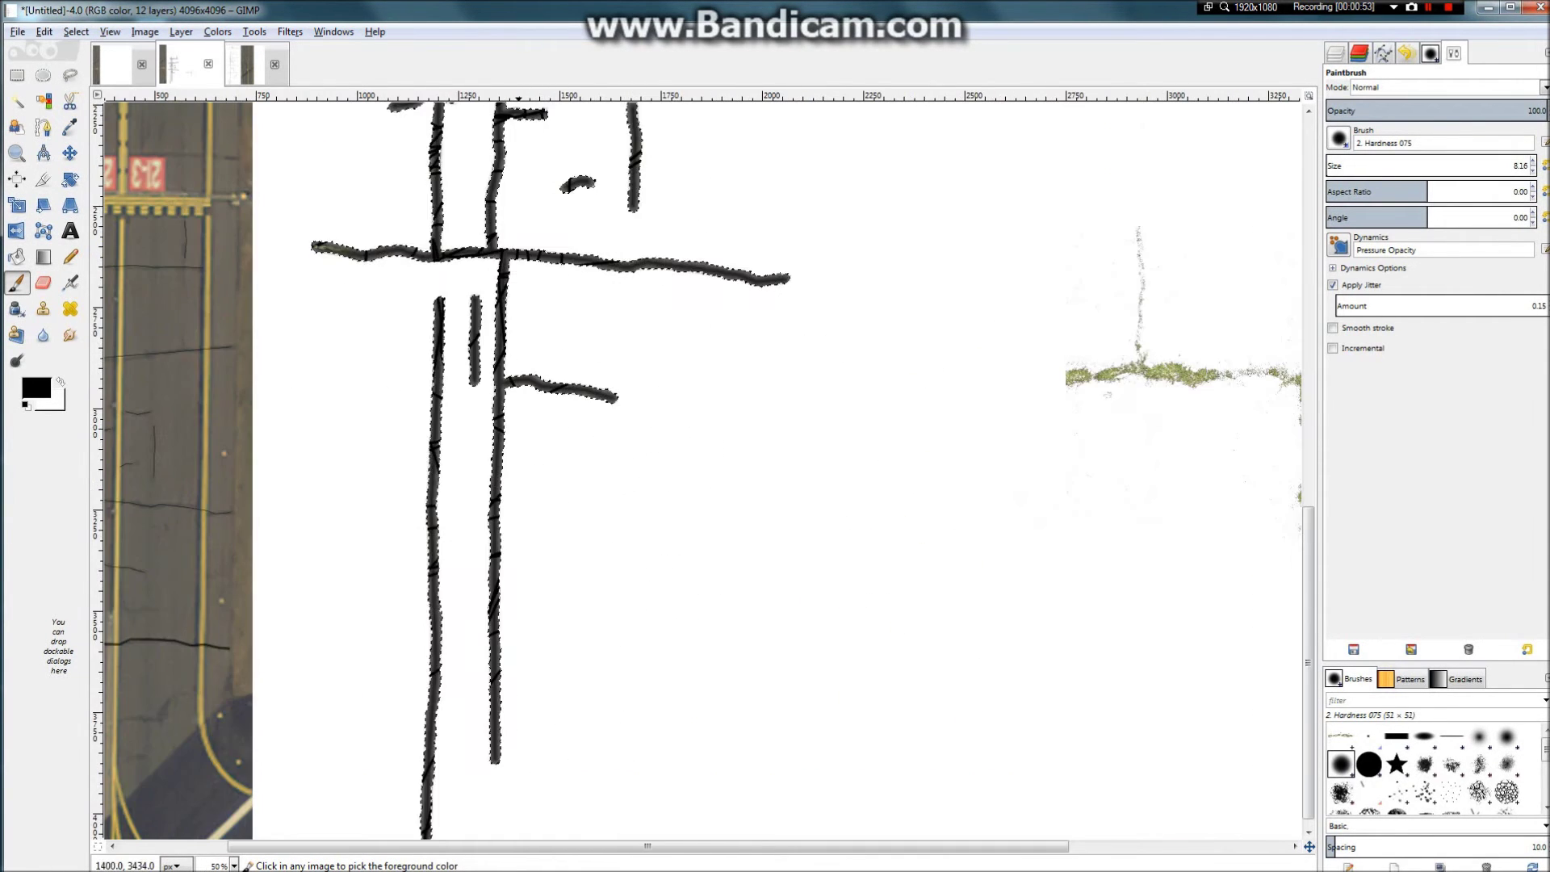
Step: Smudge the black lines along the long horizontal crack using the Smudge tool at size 319.41
scroll(453, 238, up, 5)
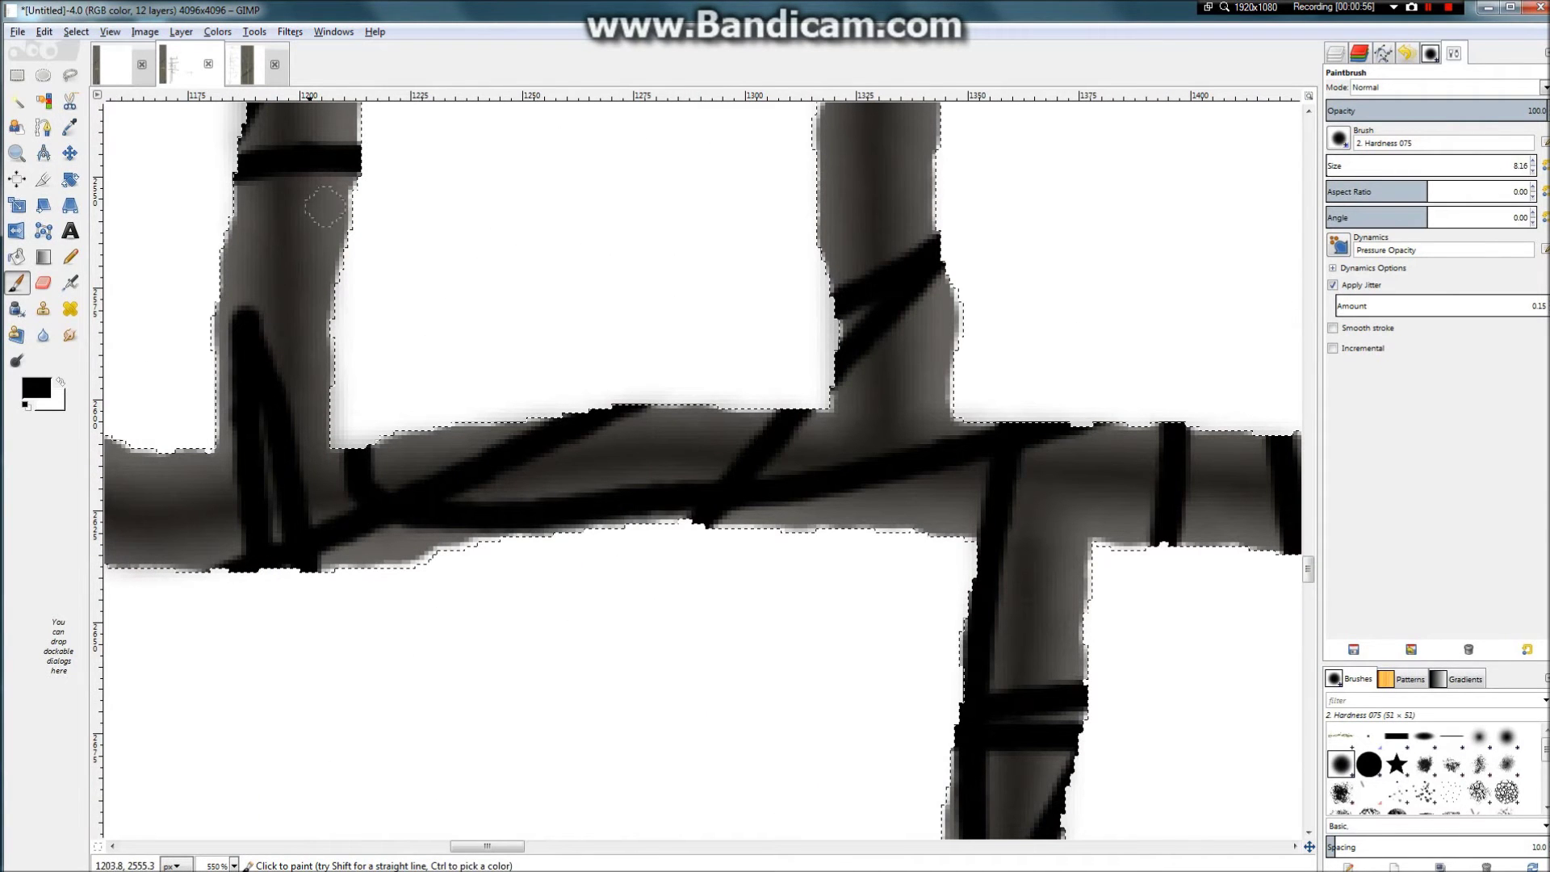
click(70, 335)
scroll(418, 407, down, 3)
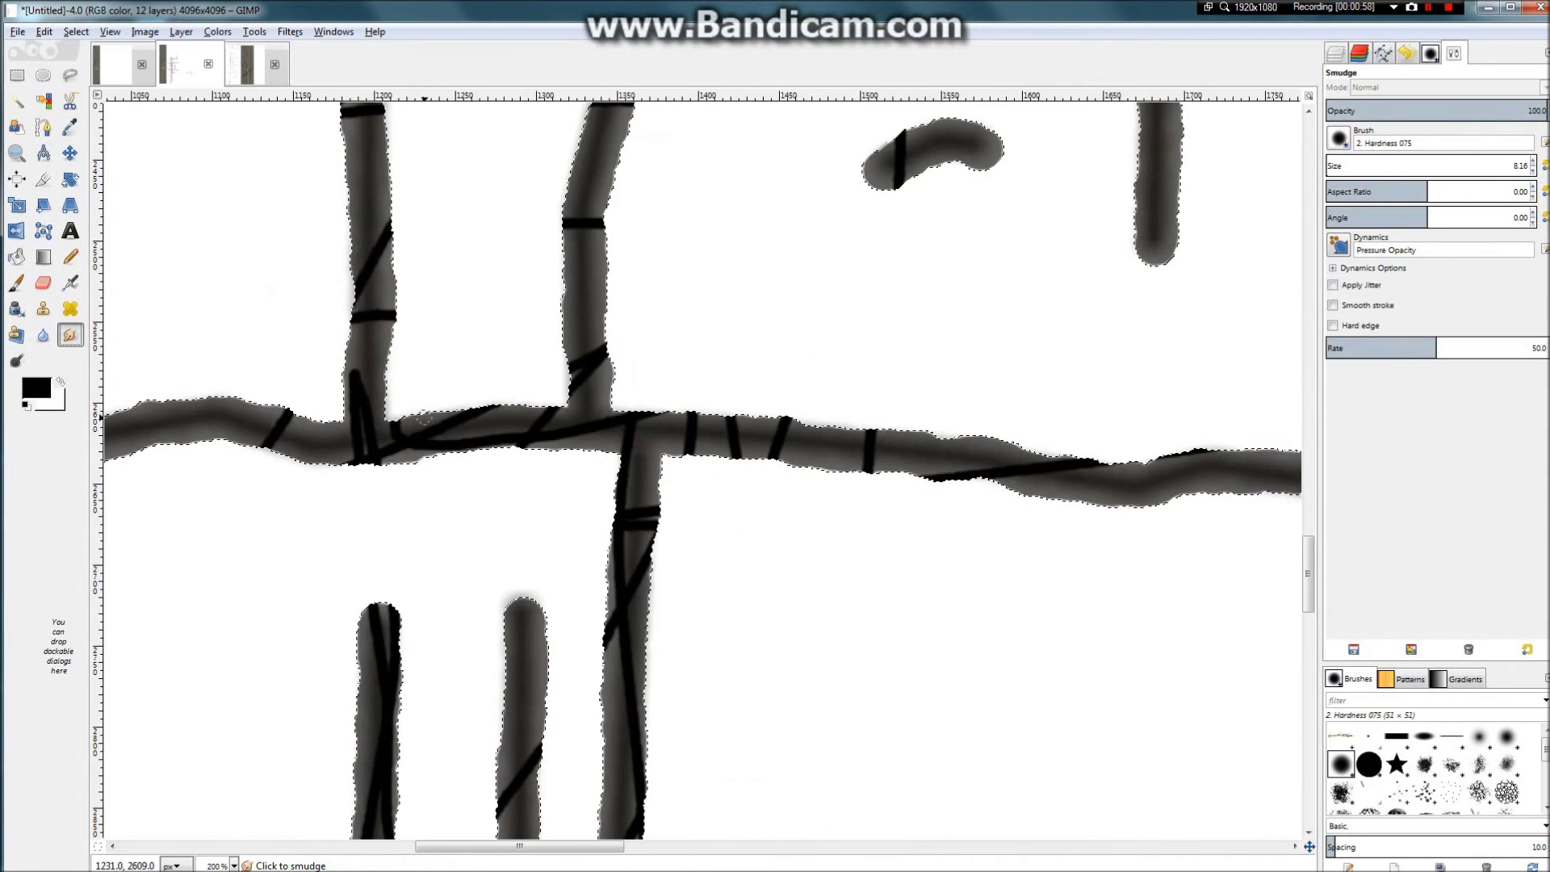
click(1390, 163)
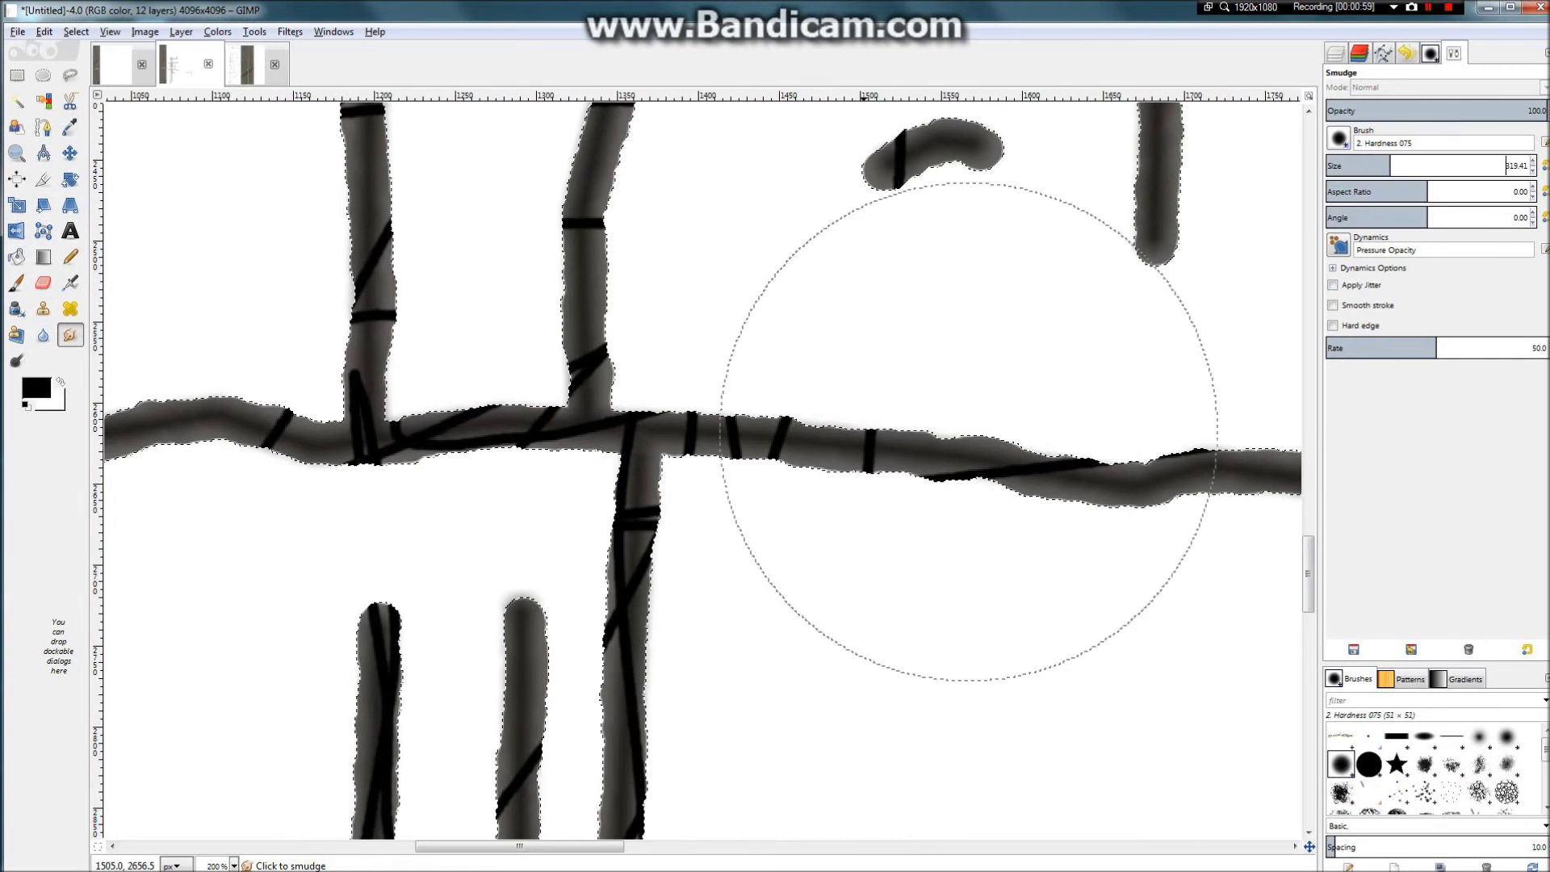
scroll(775, 400, down, 2)
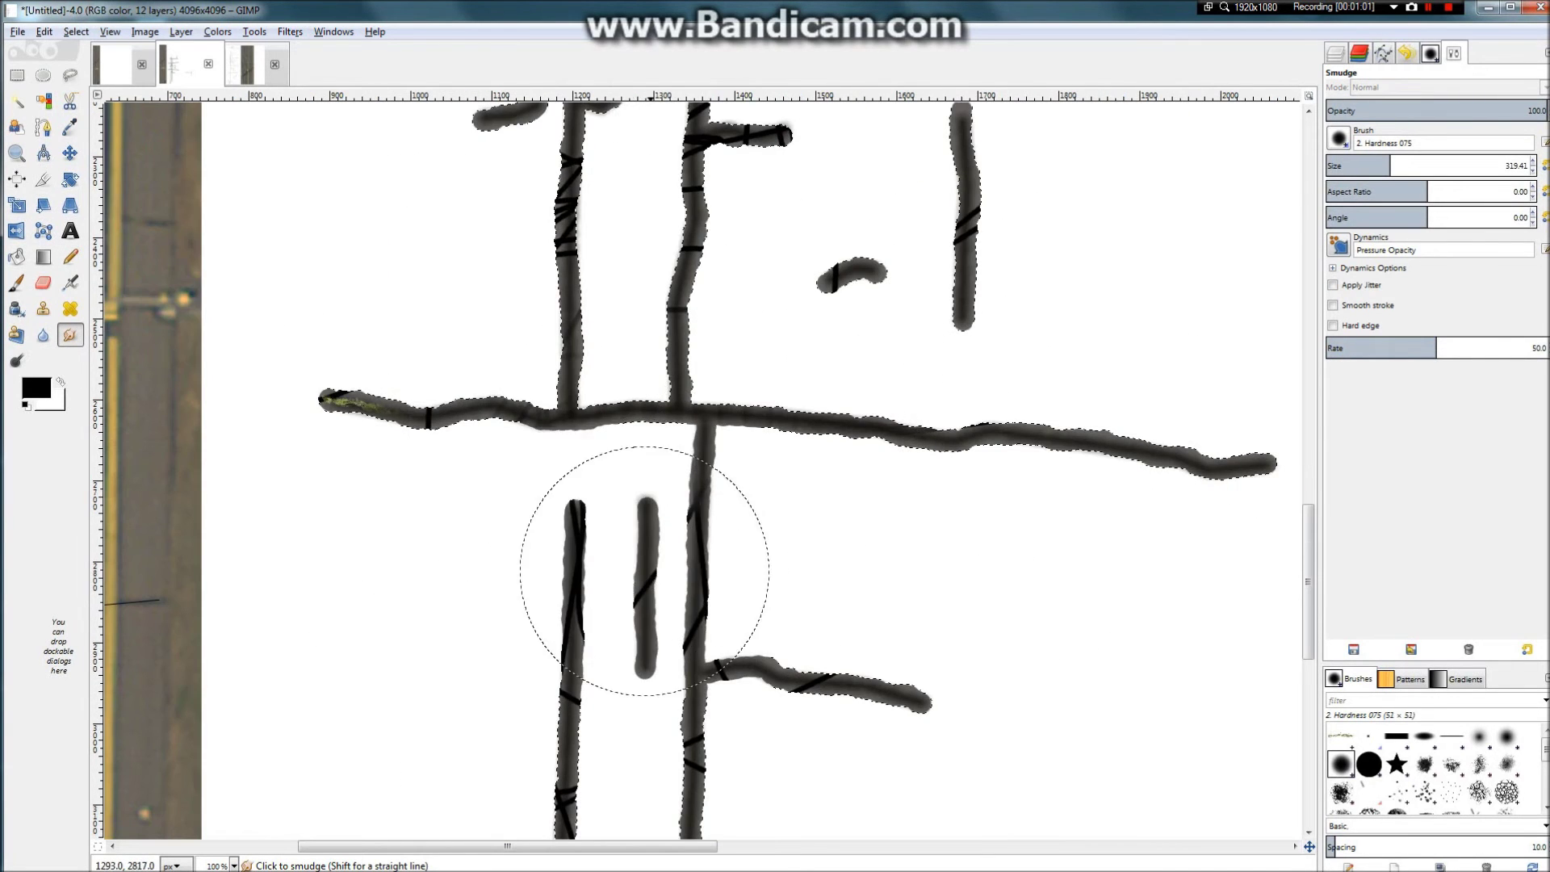
Step: Smudge the black lines on the lower vertical cracks and their short side branch
scroll(686, 468, down, 2)
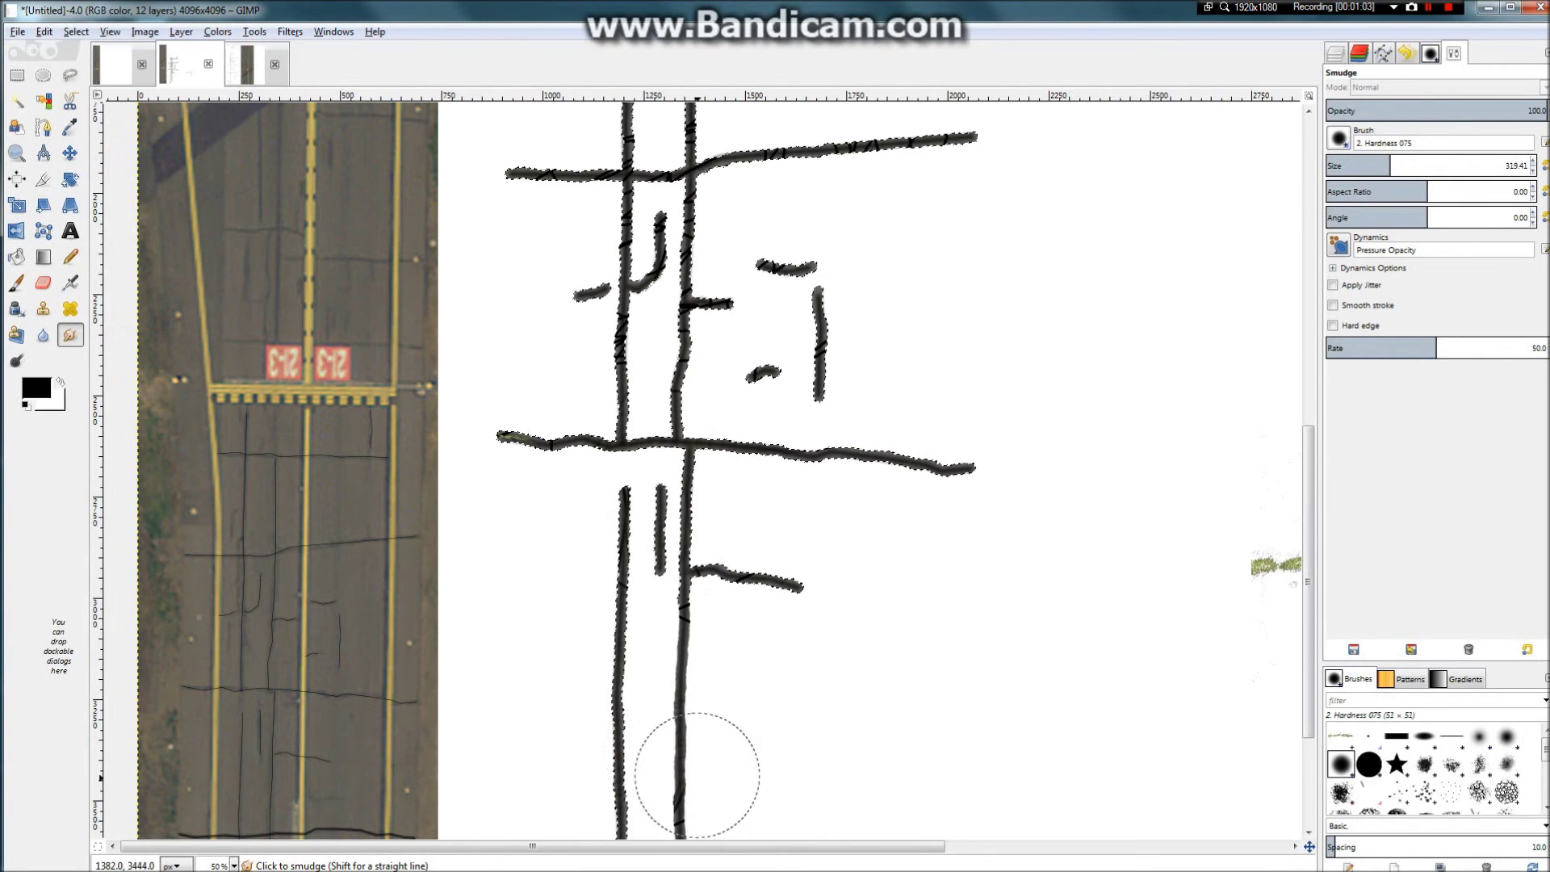
scroll(790, 575, up, 2)
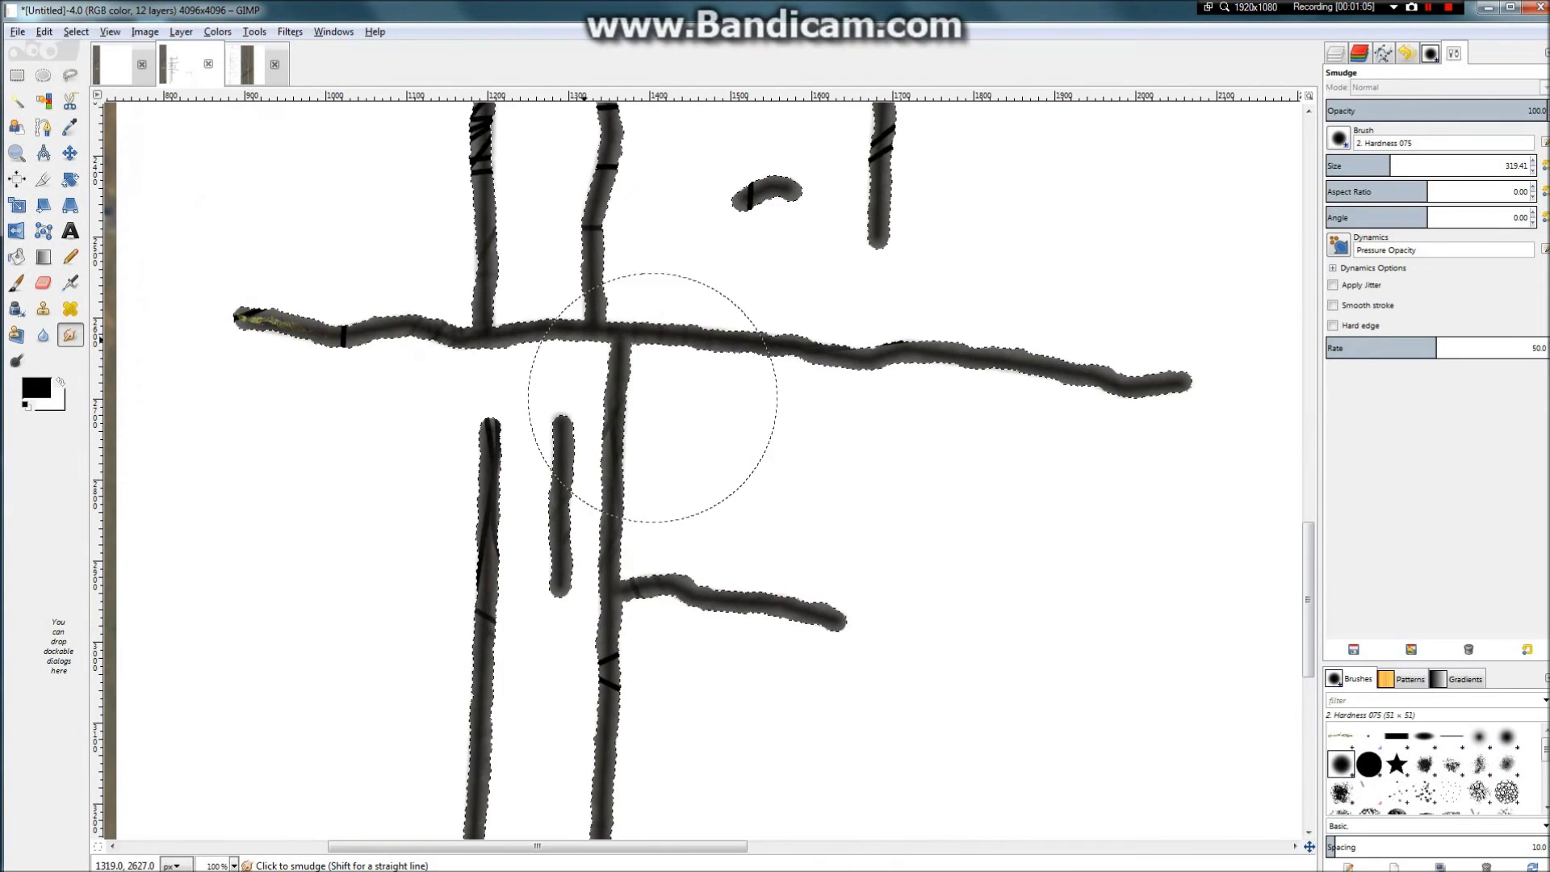
scroll(644, 316, down, 1)
scroll(643, 317, down, 2)
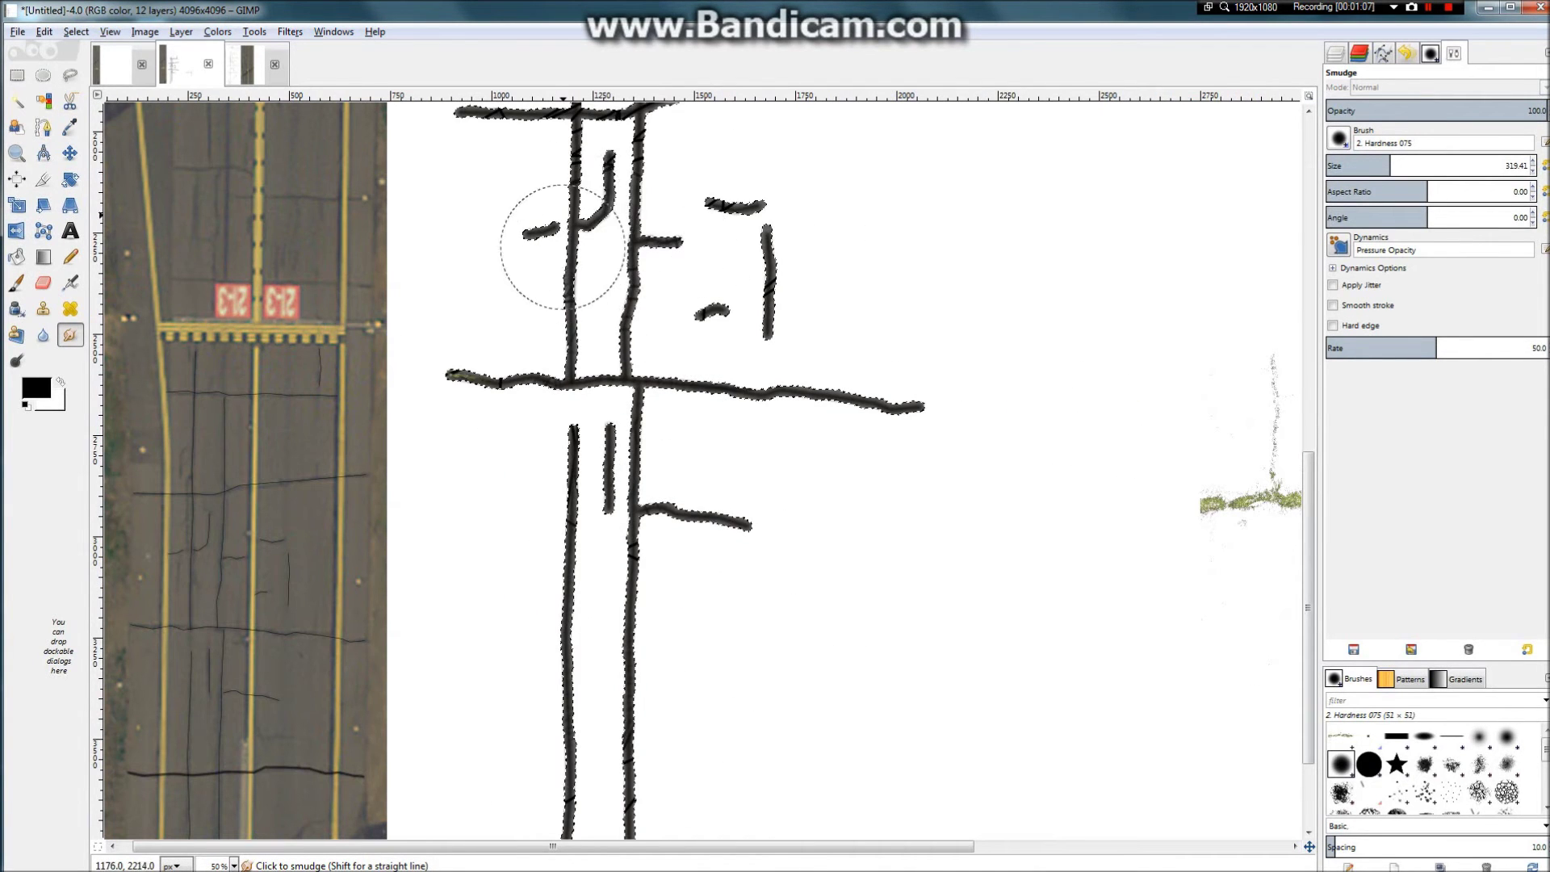
Step: Smudge the black lines on the short cracks above the long horizontal crack and on the sloping horizontal crack
scroll(757, 255, up, 3)
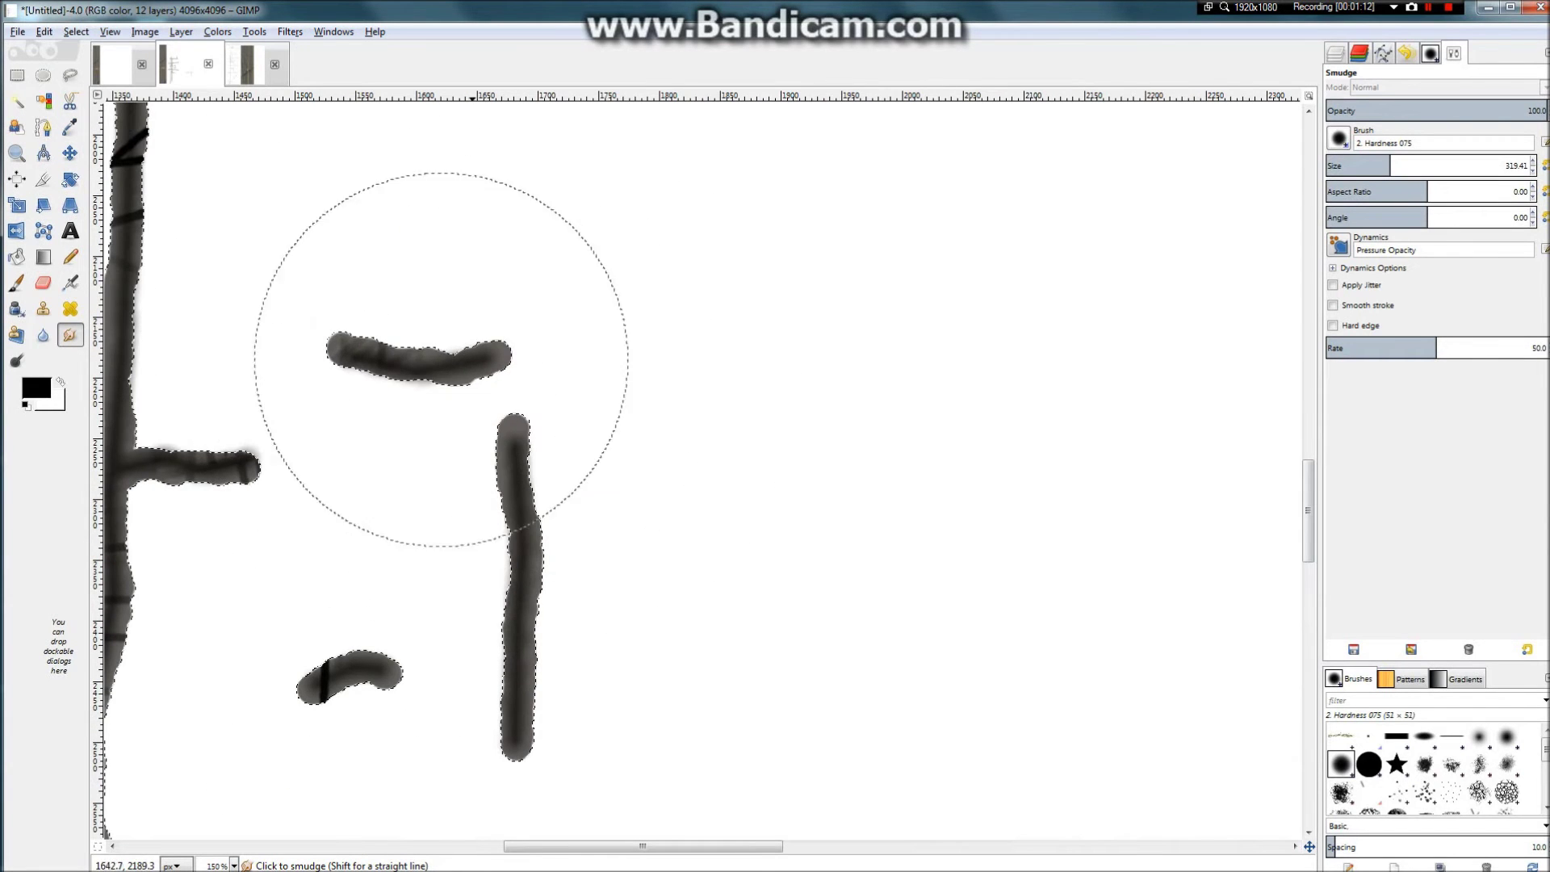
scroll(283, 474, down, 2)
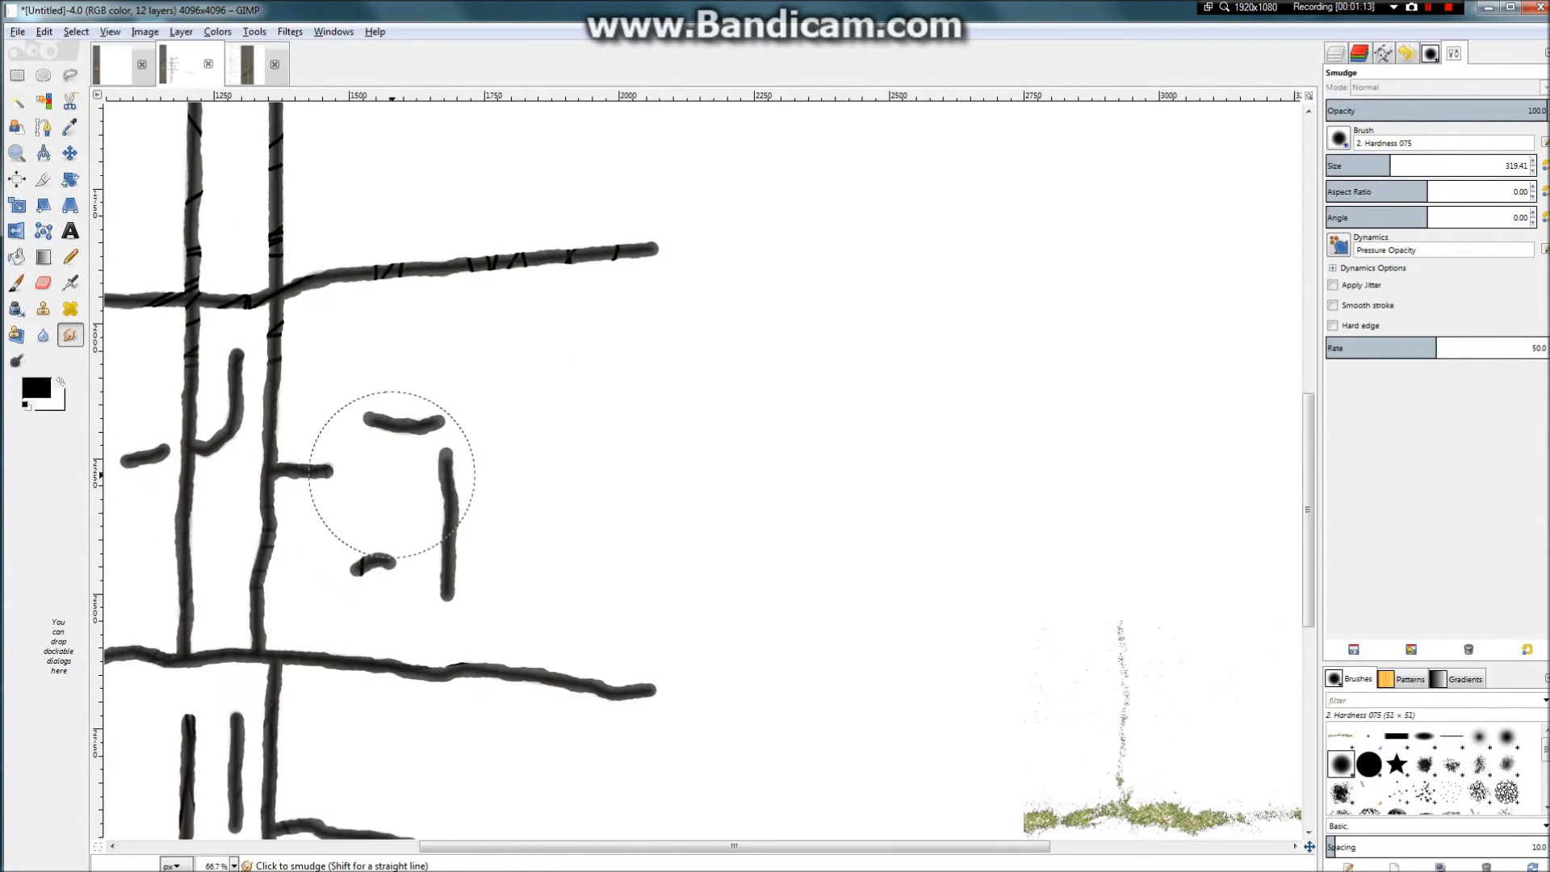
scroll(277, 469, up, 5)
scroll(448, 484, down, 4)
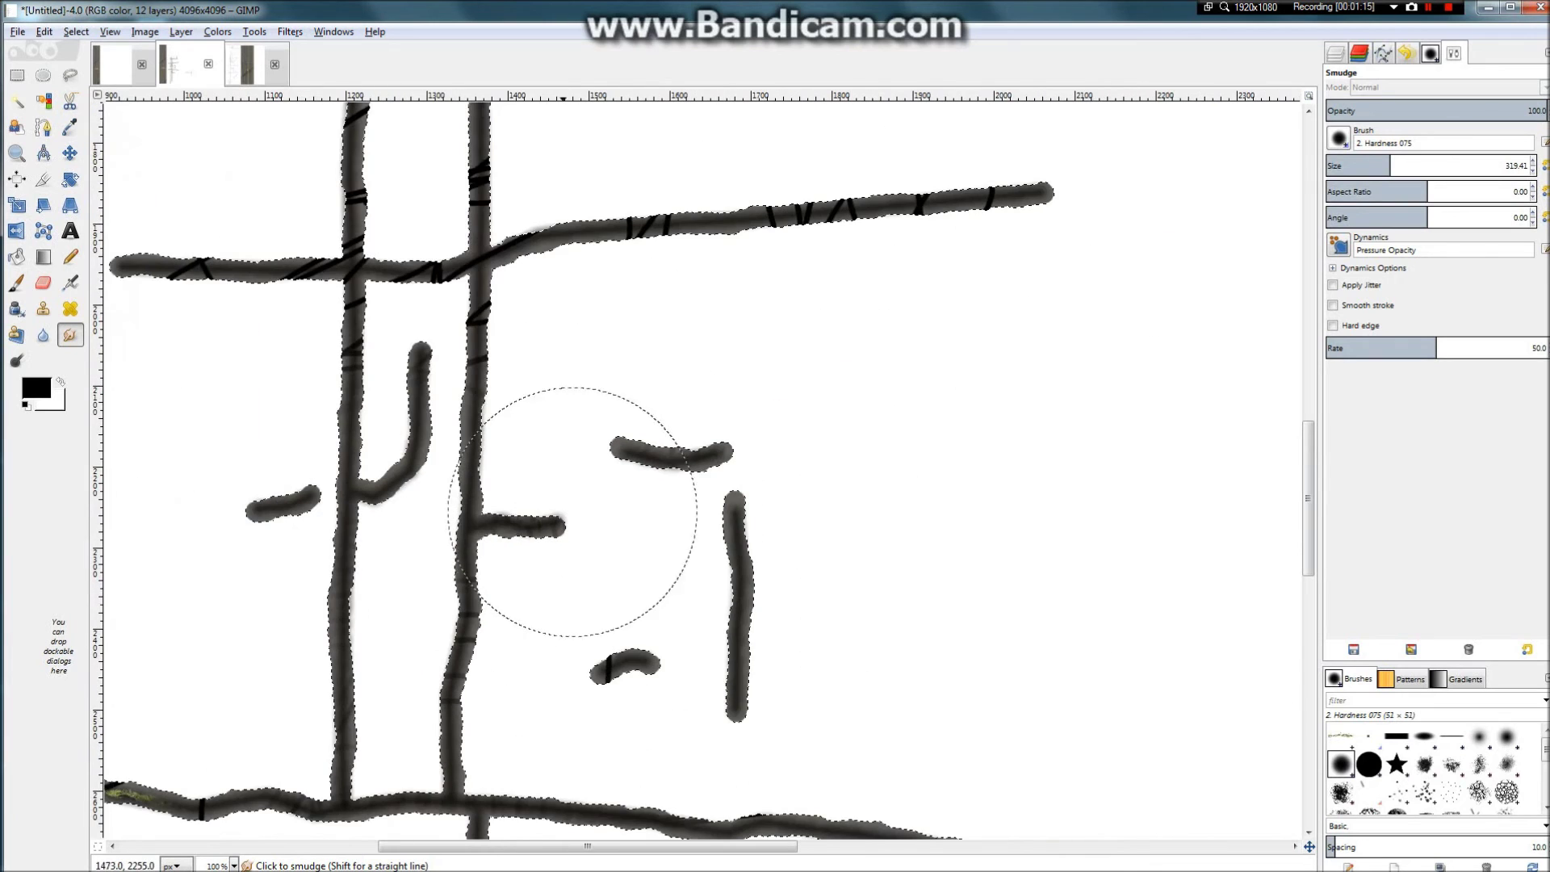
mouse_move(992, 225)
mouse_down()
mouse_move(820, 232)
mouse_move(859, 222)
mouse_move(681, 259)
mouse_up()
mouse_move(277, 271)
mouse_down()
mouse_move(398, 244)
mouse_move(88, 261)
mouse_move(246, 272)
mouse_move(327, 352)
mouse_up()
scroll(391, 393, down, 3)
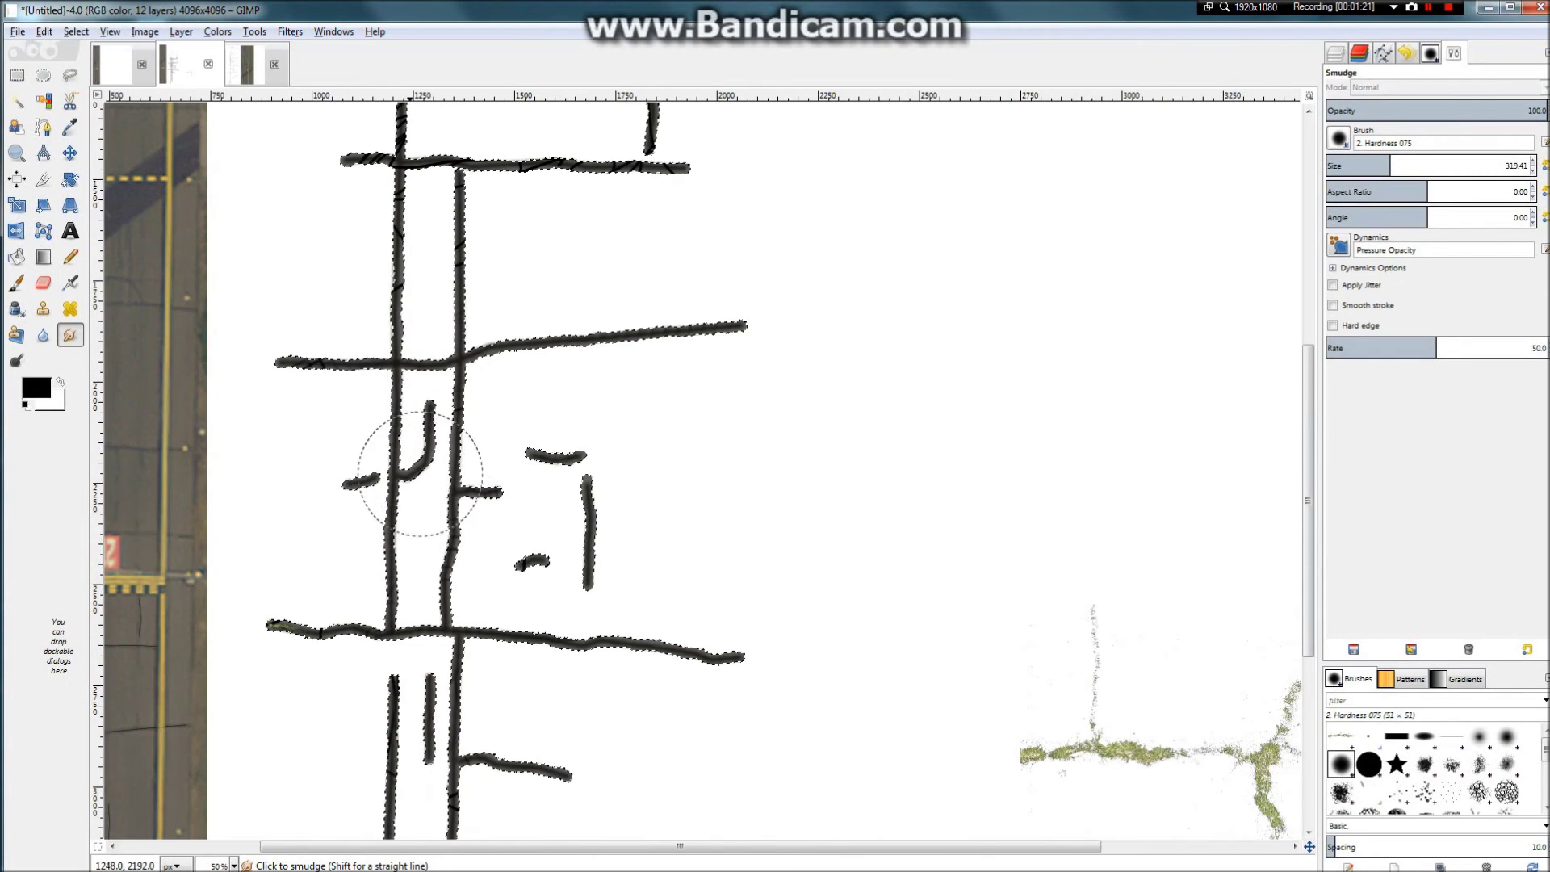
Step: Smudge the black lines on the topmost horizontal crack, the vertical cracks crossing or meeting it, and the short isolated vertical crack
scroll(541, 194, up, 3)
drag(541, 194, 807, 196)
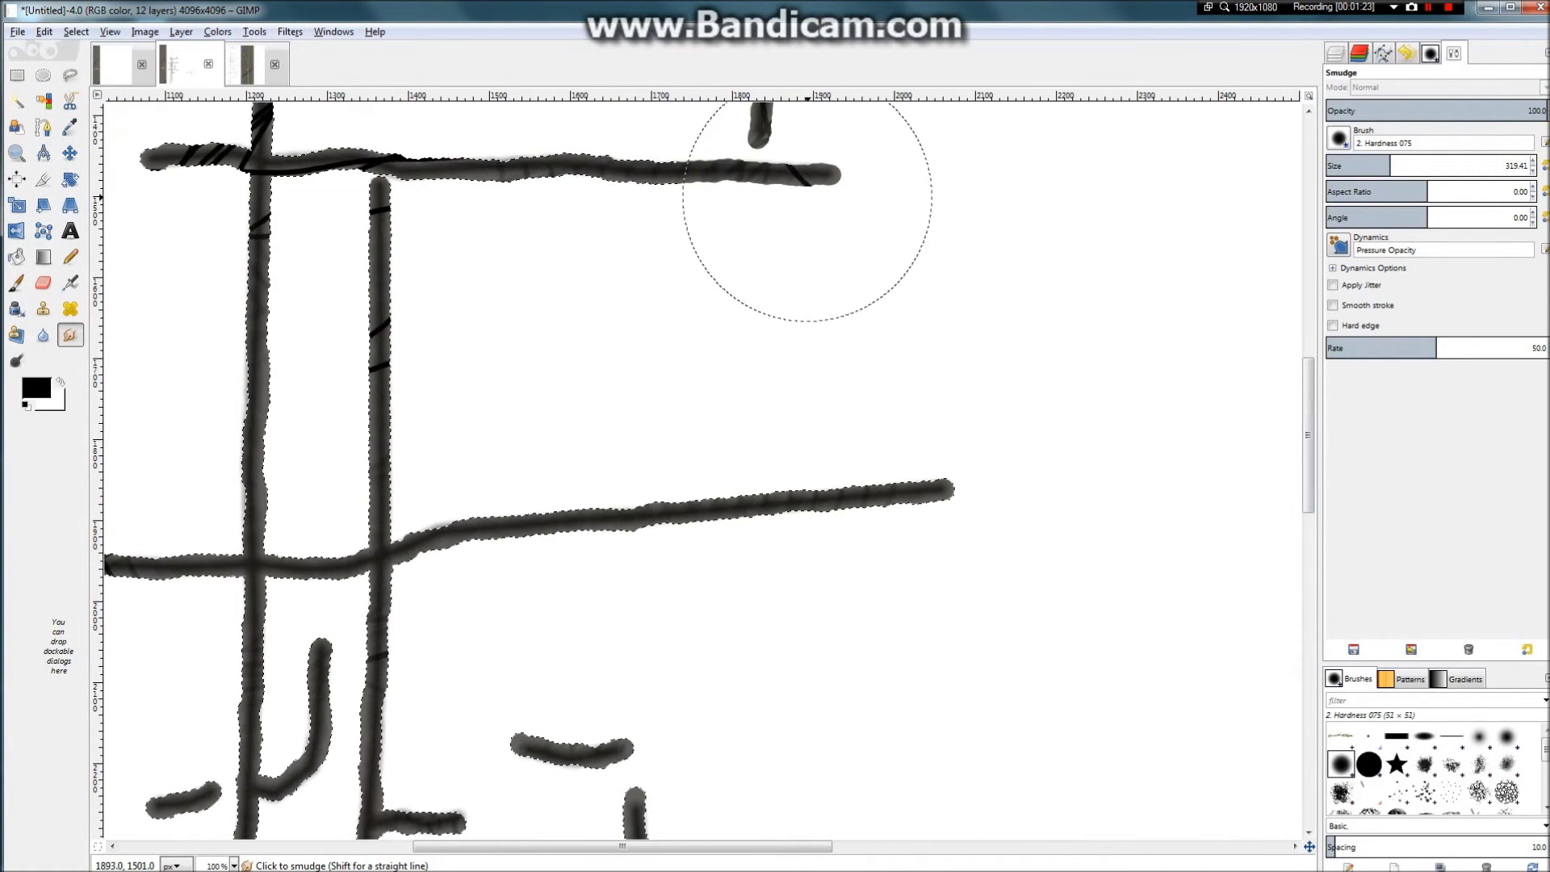
scroll(347, 277, down, 2)
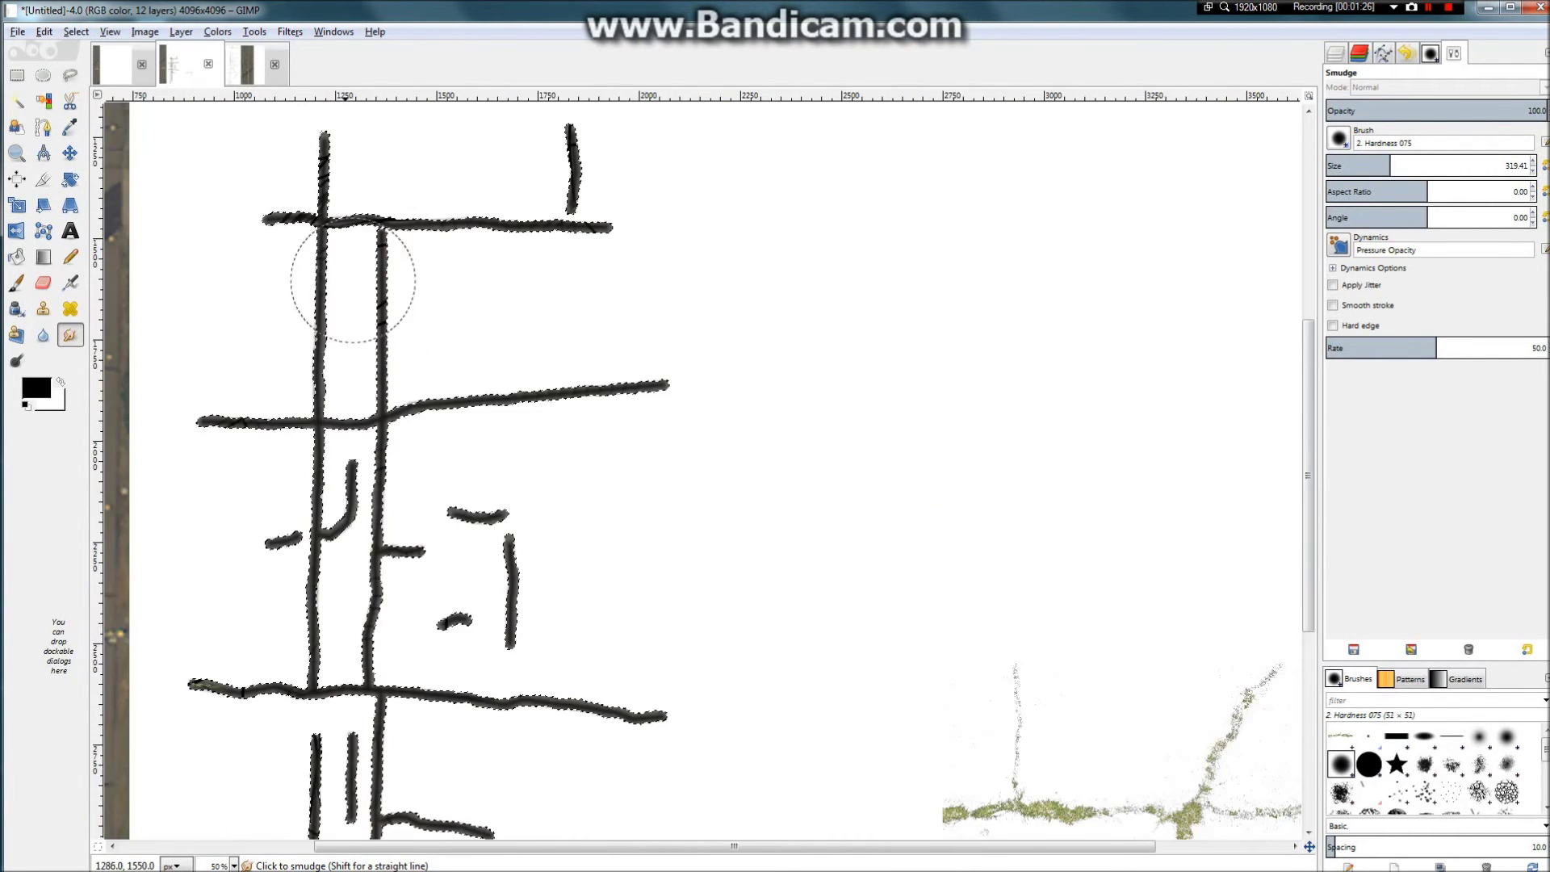
scroll(346, 246, up, 5)
mouse_move(595, 447)
mouse_down()
mouse_move(380, 604)
mouse_move(243, 327)
mouse_move(487, 362)
mouse_up()
scroll(493, 395, down, 2)
scroll(497, 394, down, 1)
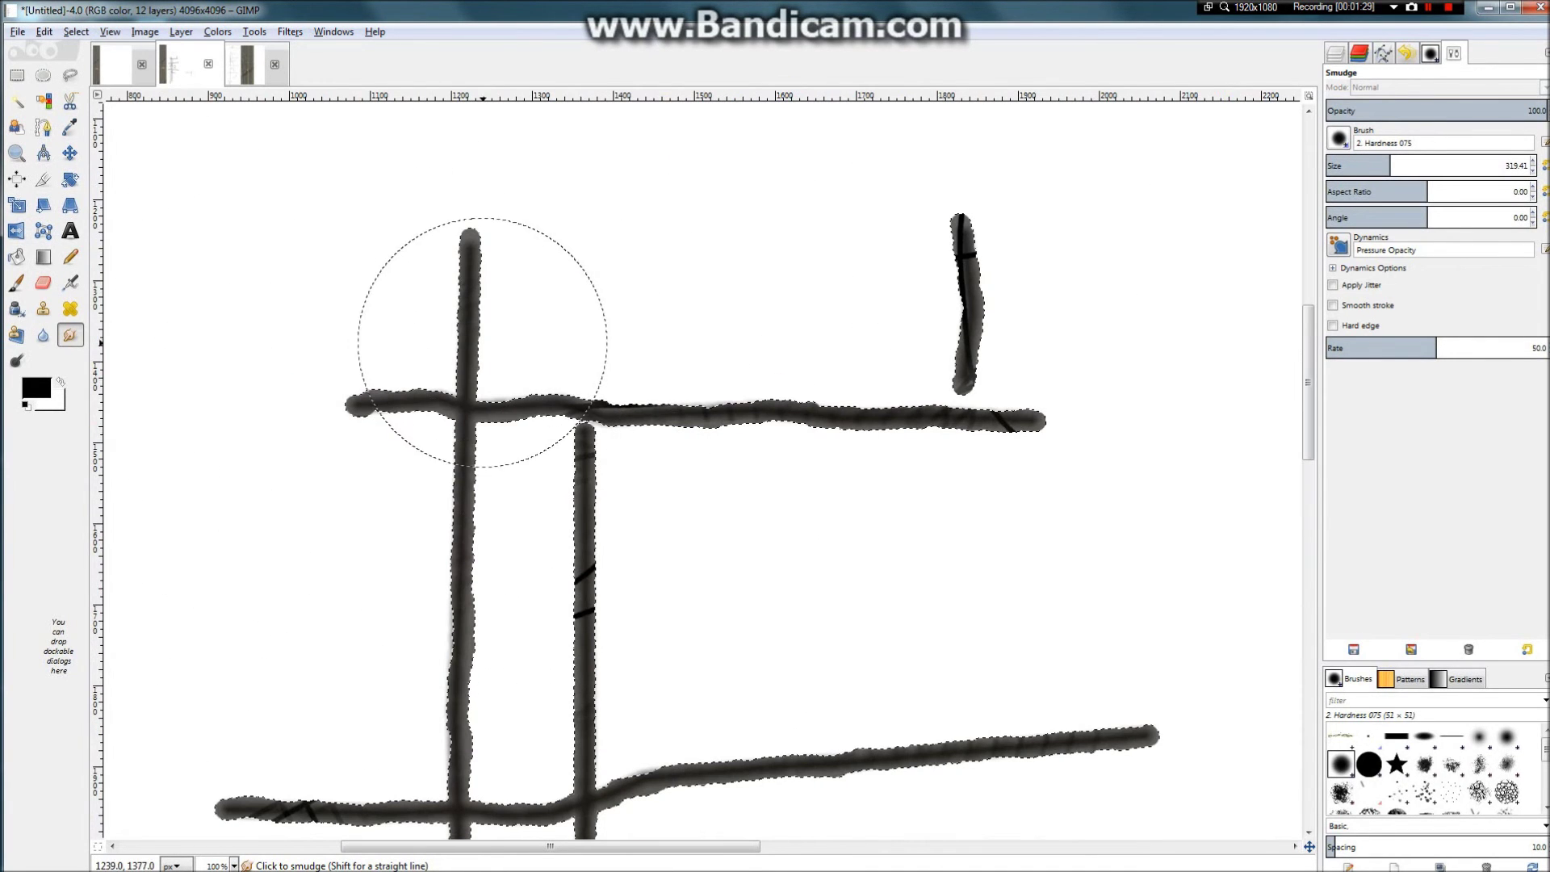
mouse_move(623, 540)
mouse_down()
mouse_move(595, 633)
mouse_move(696, 608)
mouse_up()
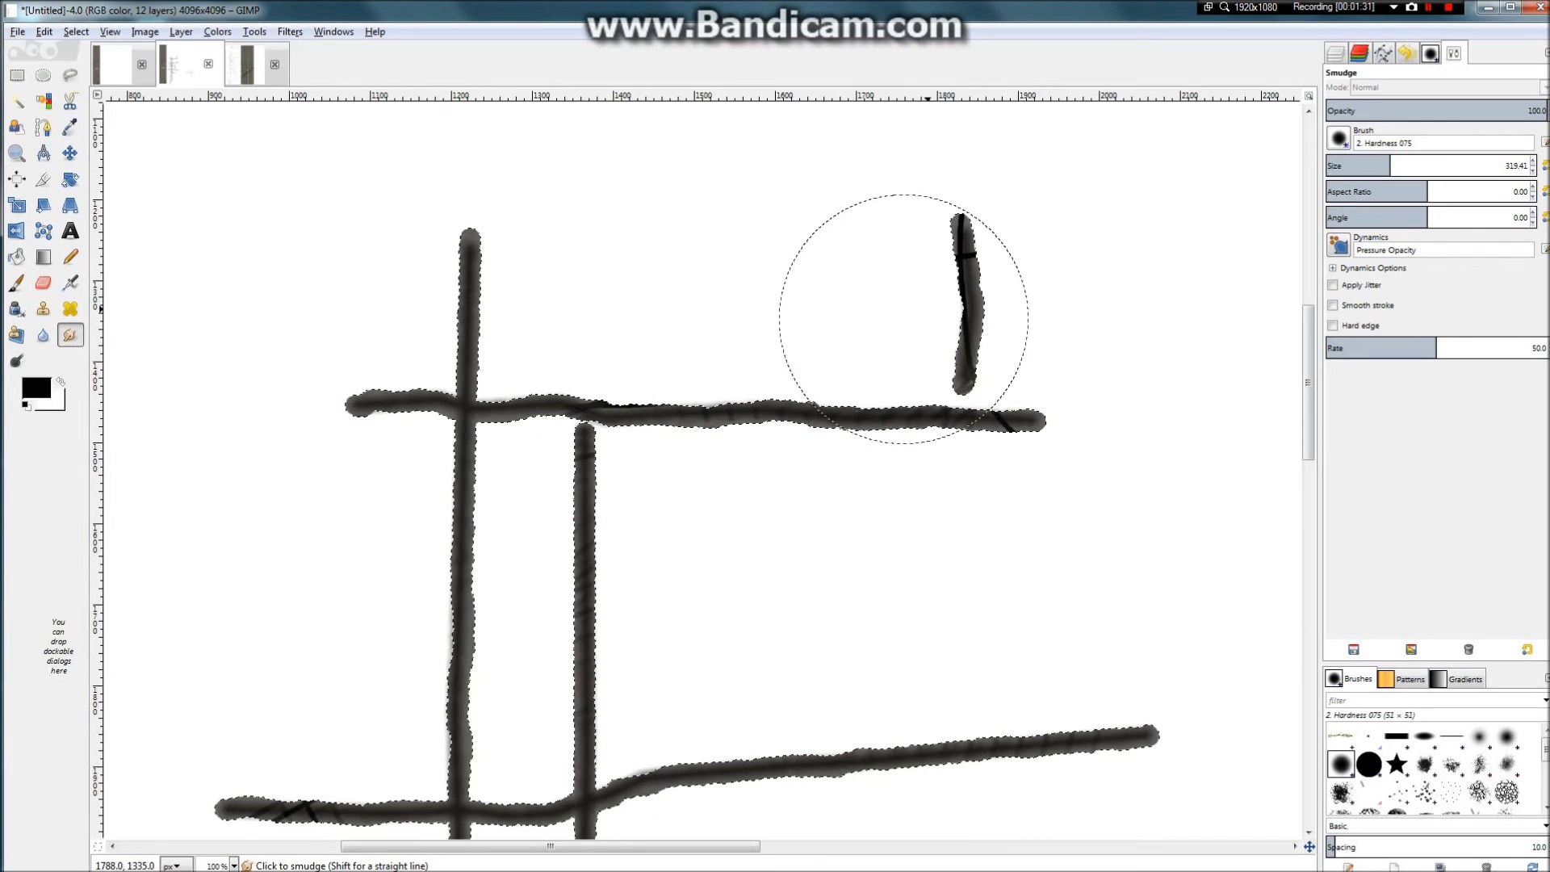
mouse_move(903, 318)
mouse_down()
mouse_move(966, 298)
mouse_move(1021, 397)
mouse_up()
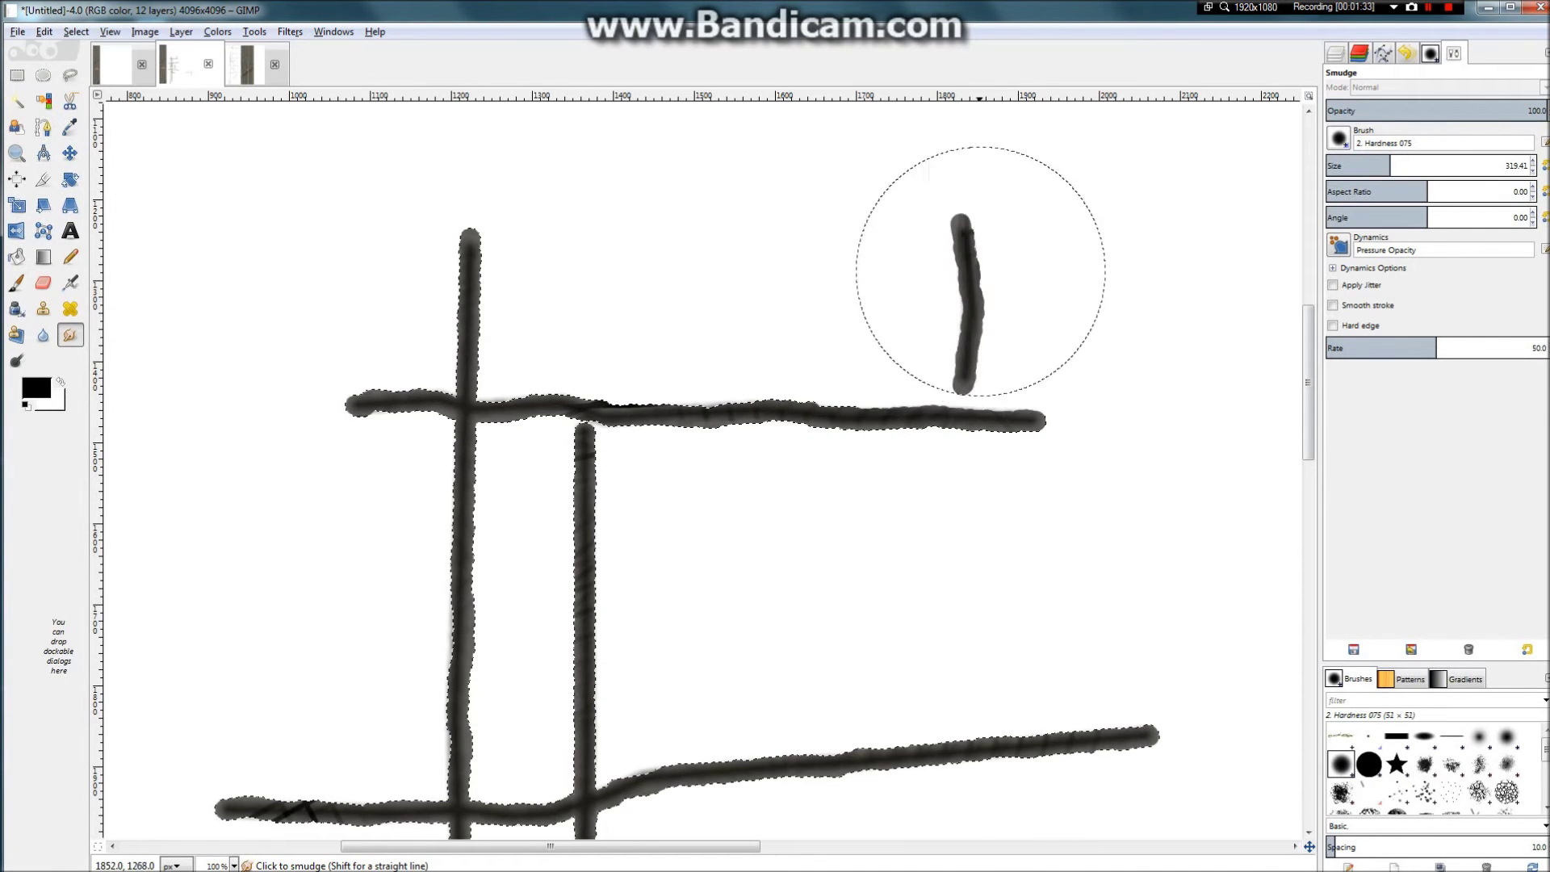
Step: Smudge the remaining black lines at the sloping crack's left end and along the grassy end of the long horizontal crack
scroll(762, 235, down, 2)
scroll(616, 541, up, 2)
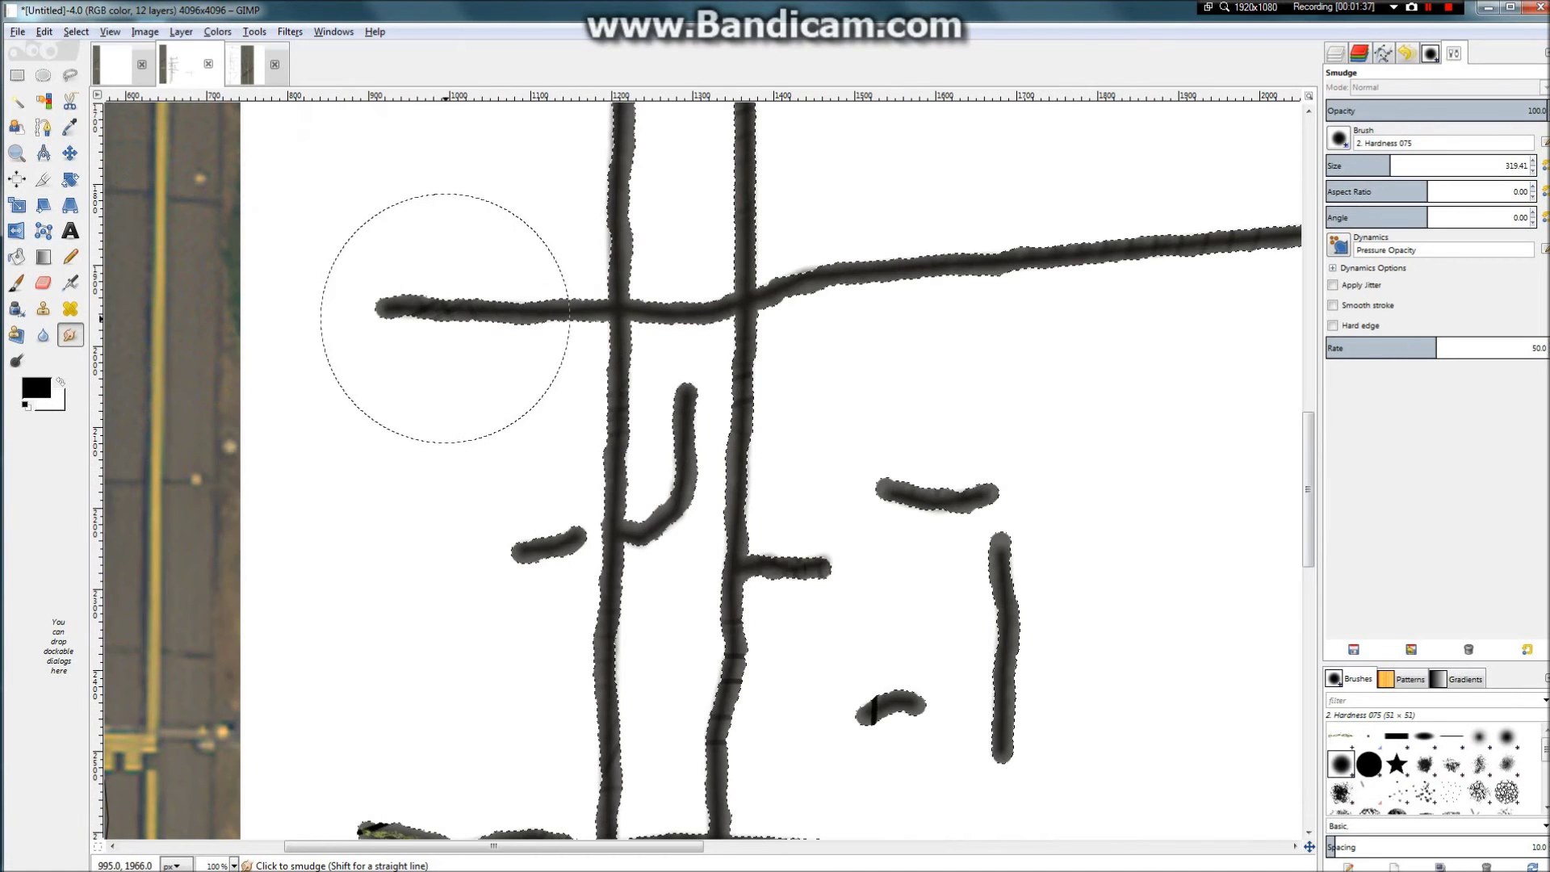
scroll(452, 323, down, 1)
scroll(503, 740, up, 2)
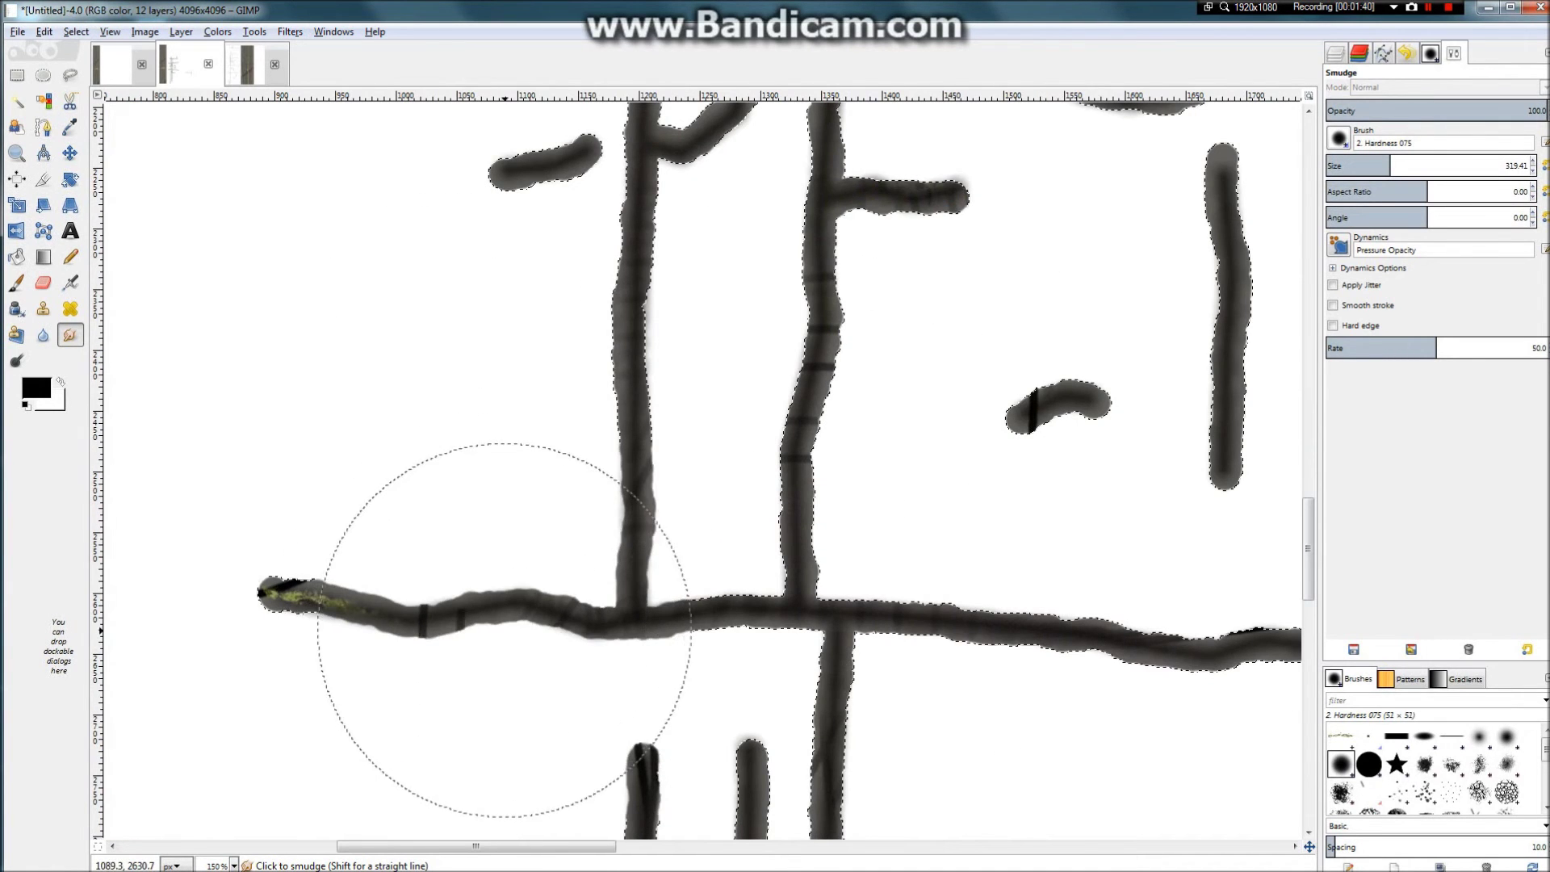
scroll(468, 610, up, 2)
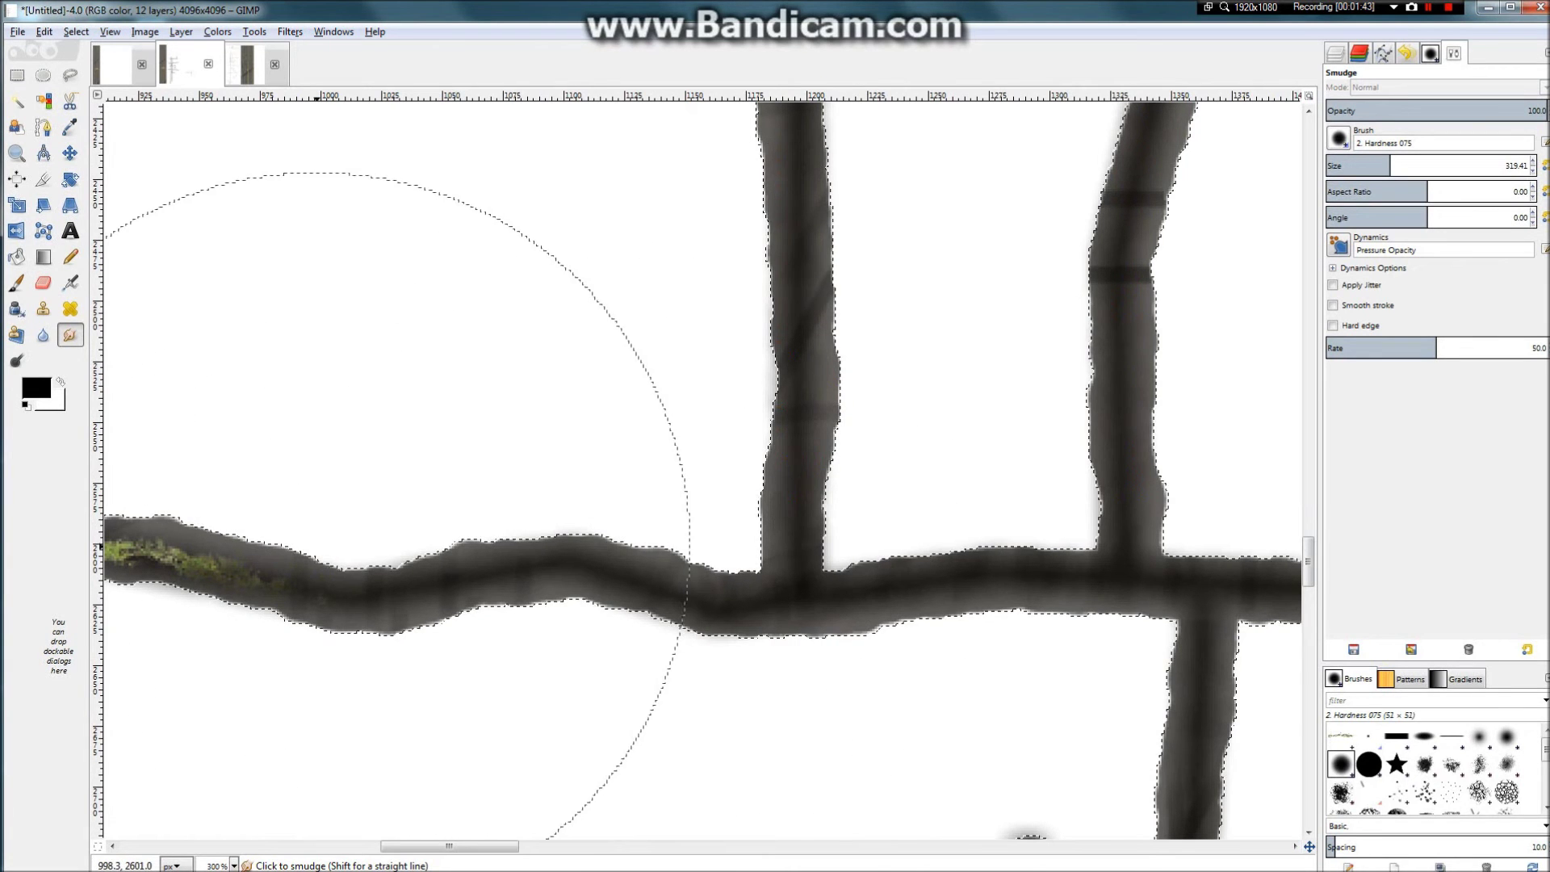
scroll(657, 536, down, 4)
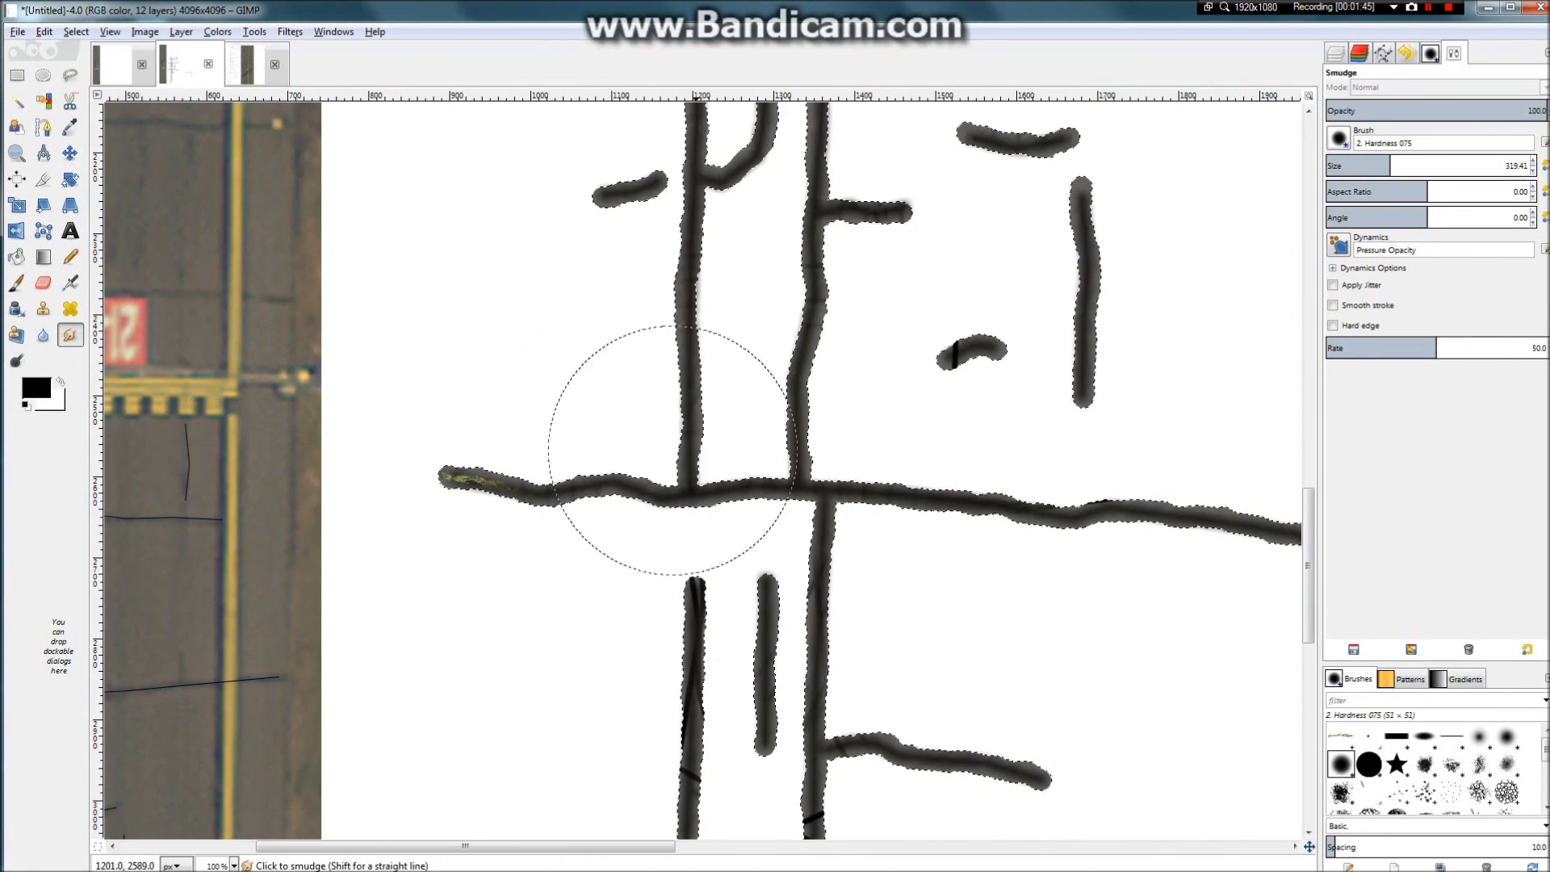
Step: Smudge the leftover dark lines on the two long vertical cracks below the long horizontal crack
scroll(777, 725, up, 1)
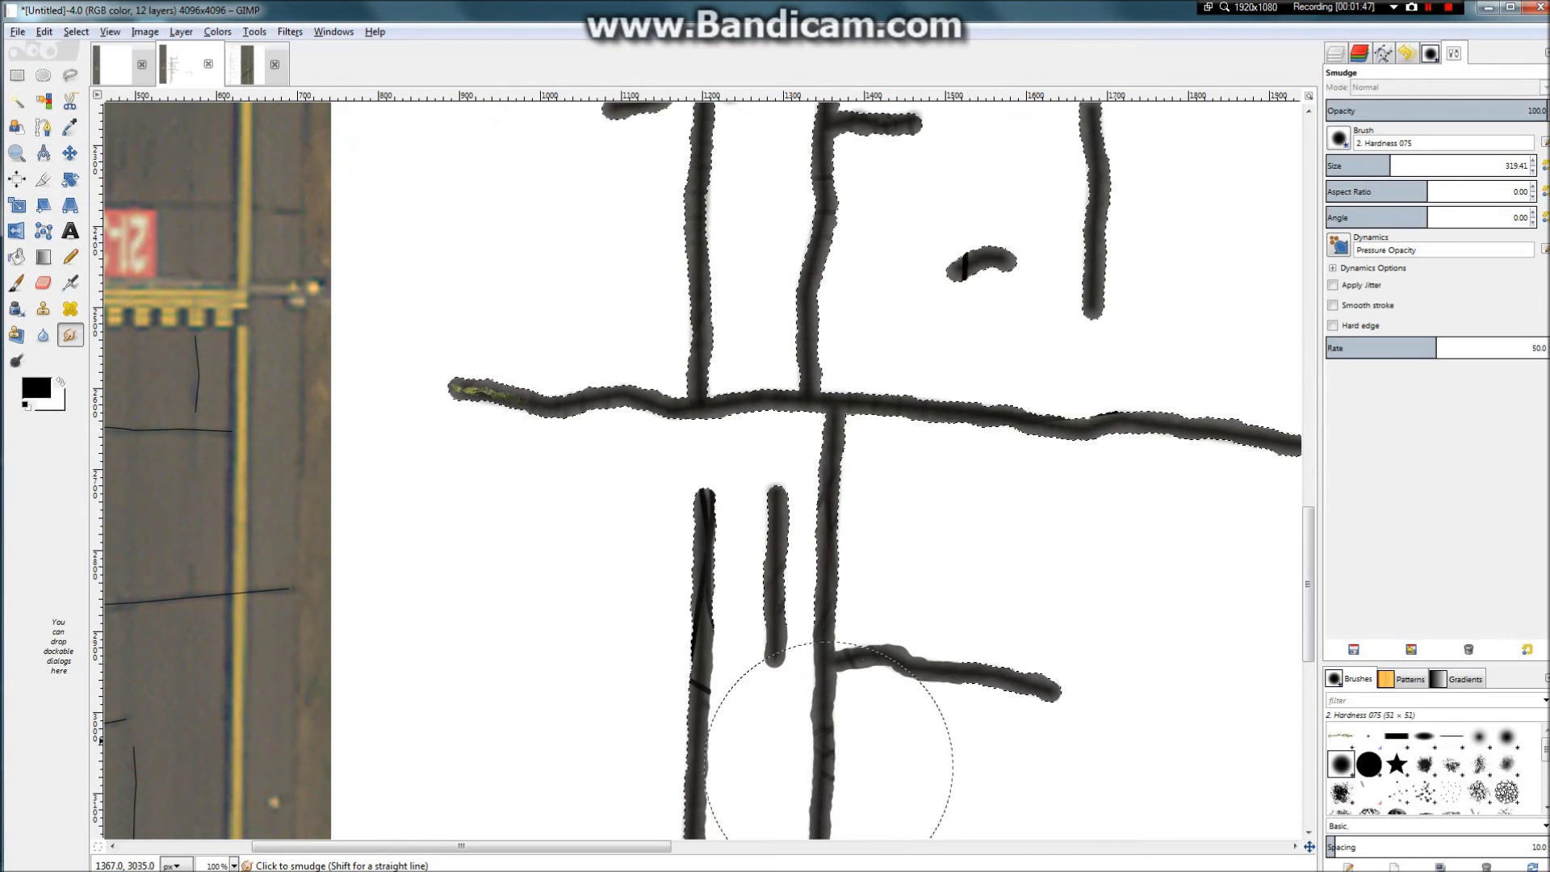
mouse_move(830, 761)
mouse_down()
mouse_move(672, 737)
mouse_move(687, 681)
mouse_up()
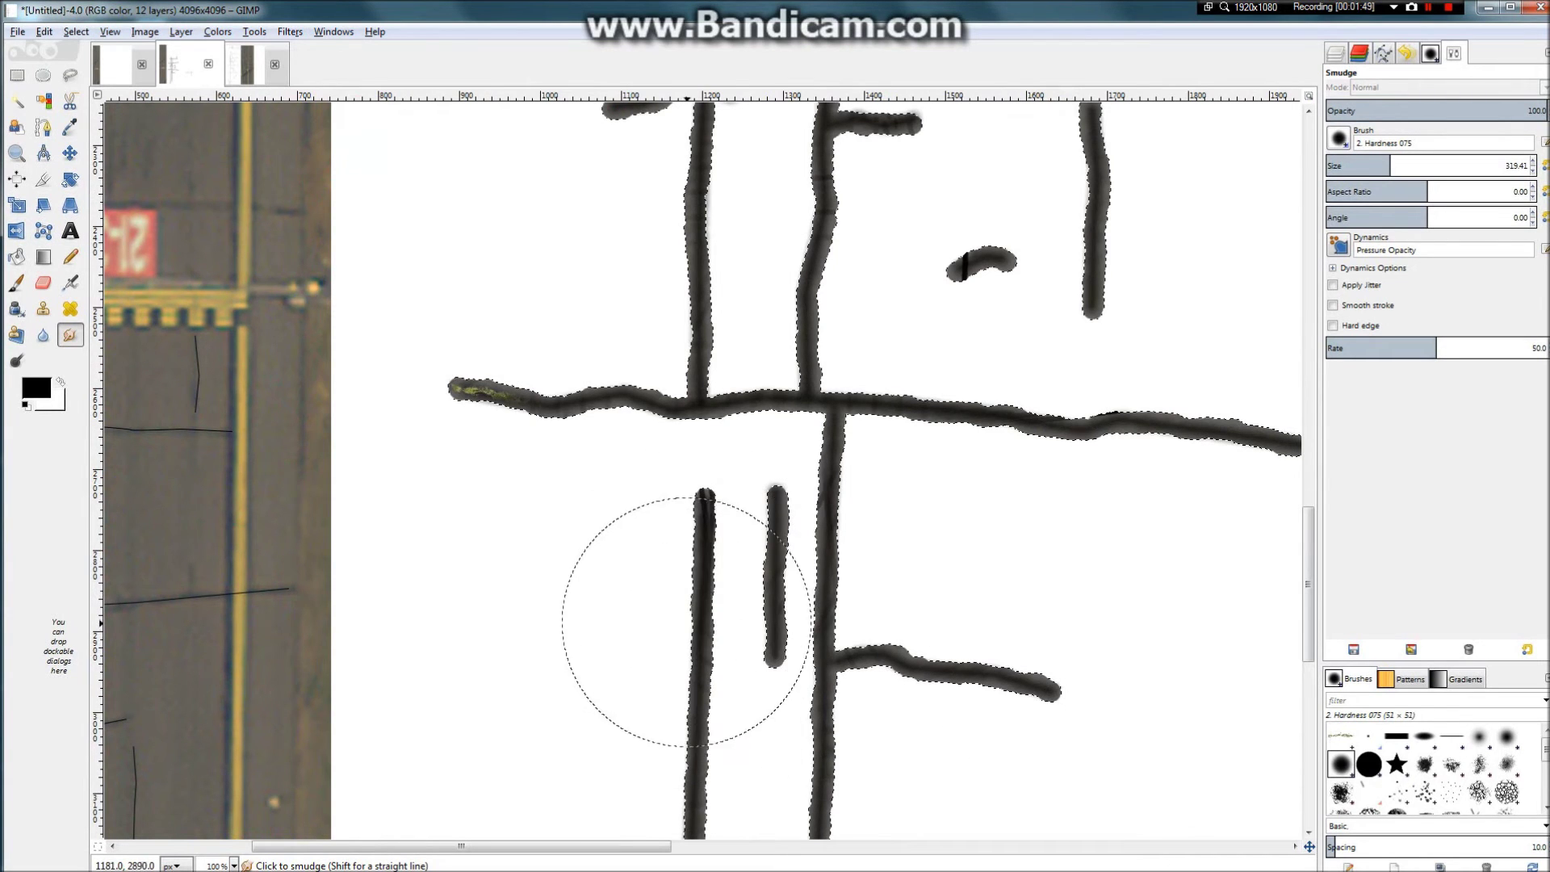
scroll(688, 622, up, 4)
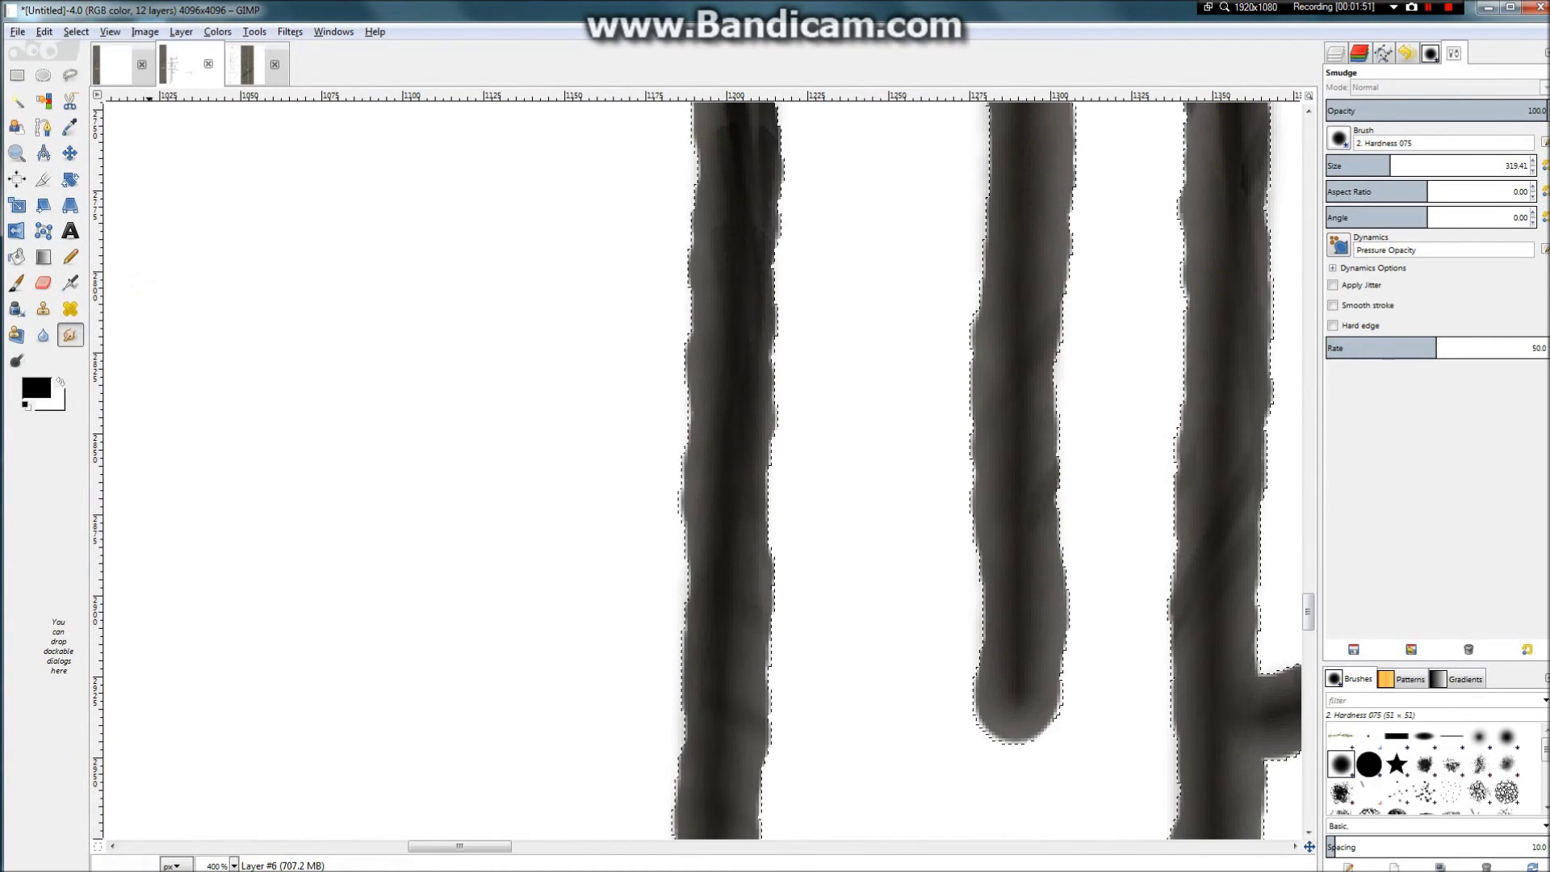
Step: Apply HSV Noise to the selected cracks on Layer #6 with holdness 2, hue 3, saturation 16 and value 70
click(290, 31)
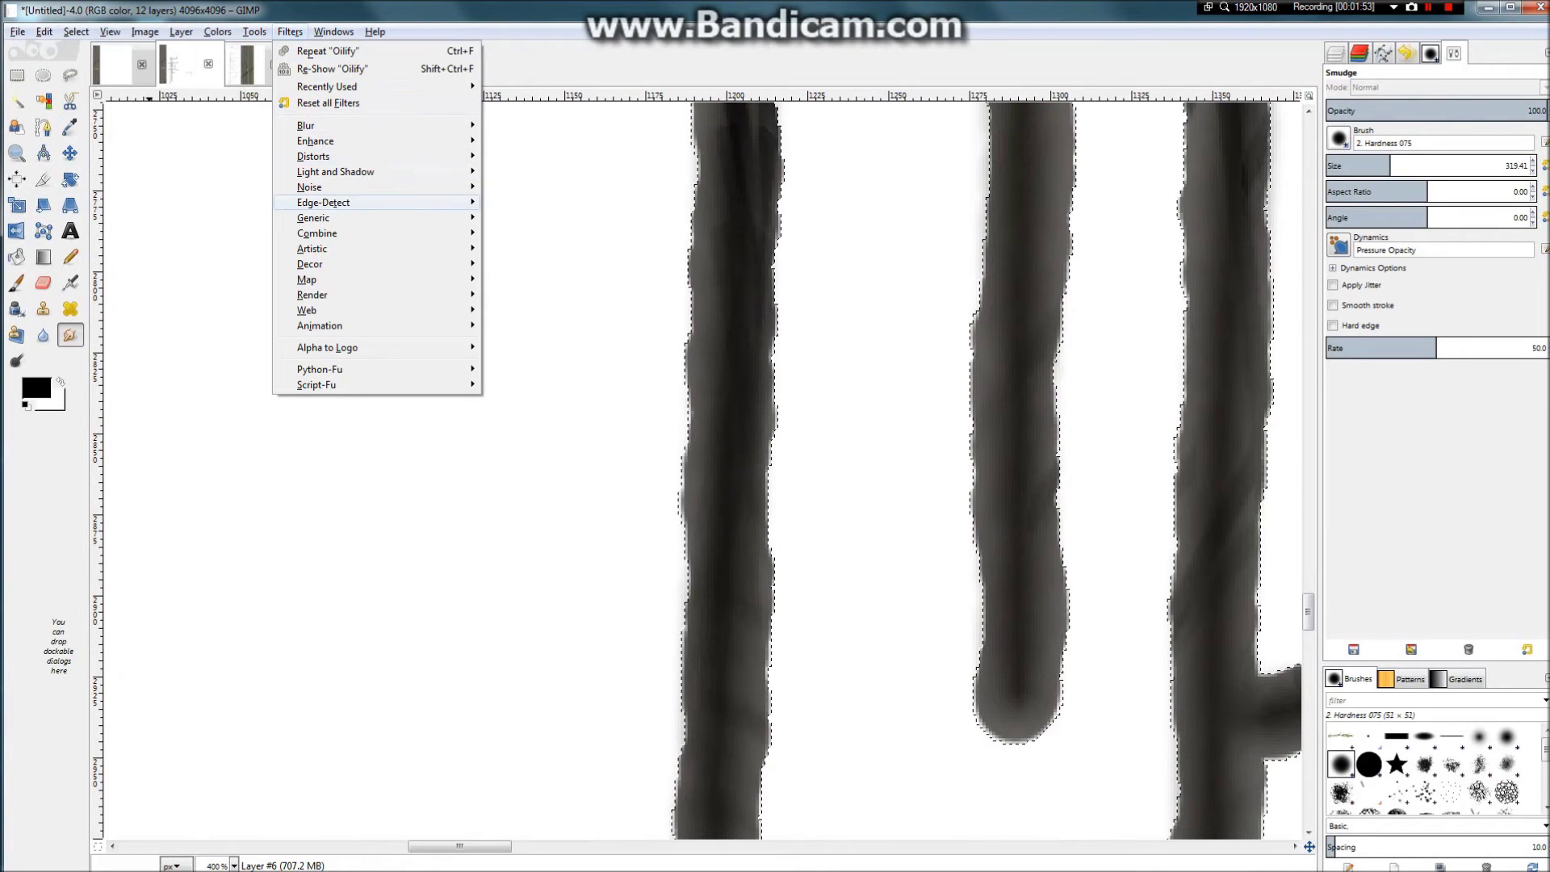
mouse_move(387, 187)
click(519, 190)
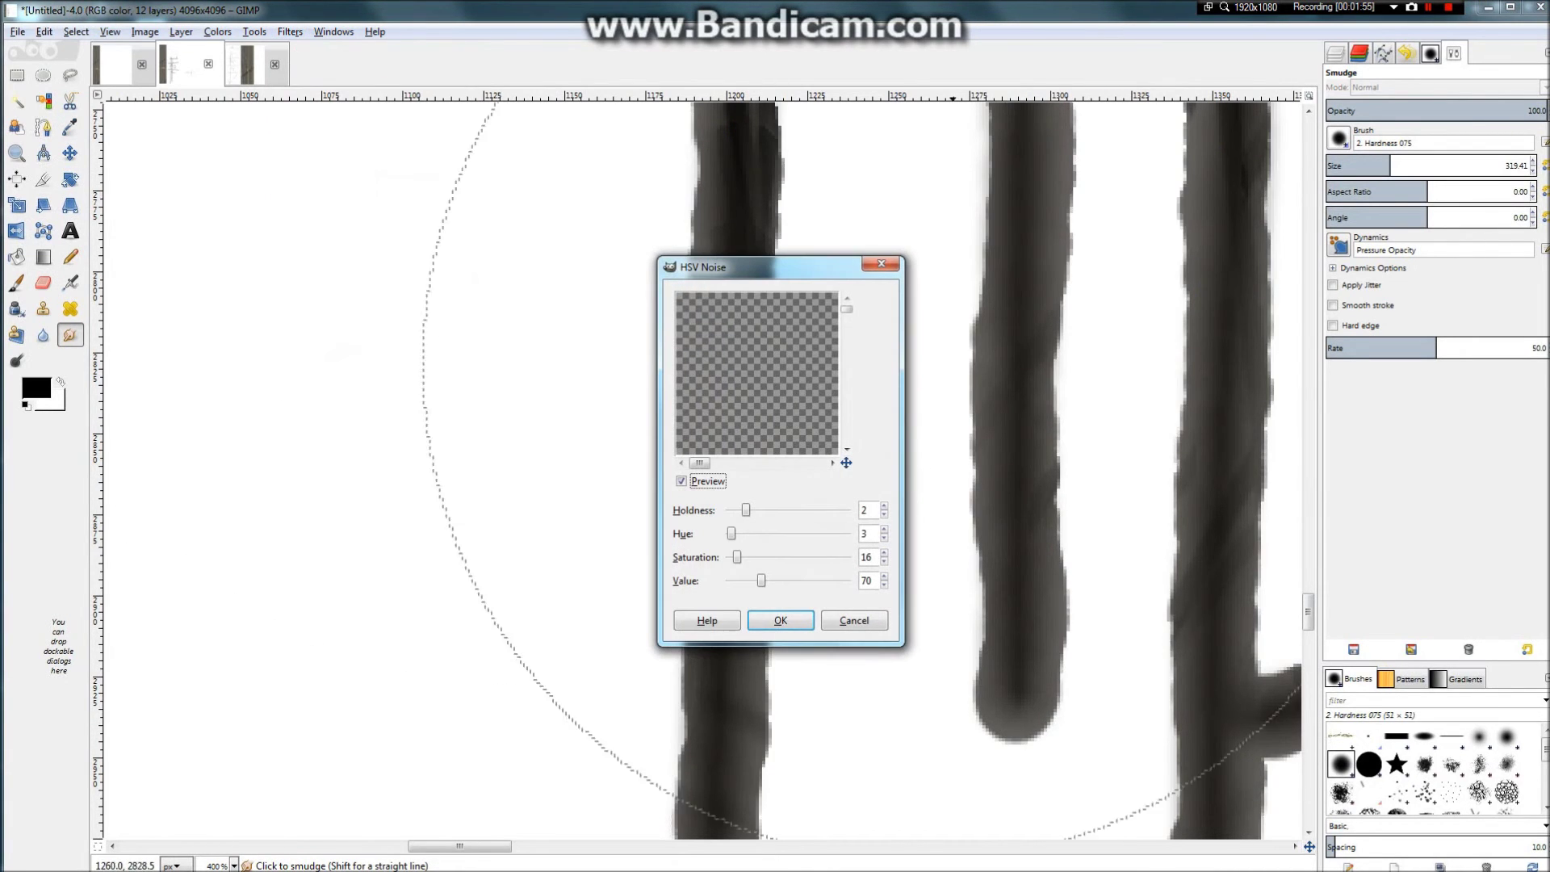
key(Return)
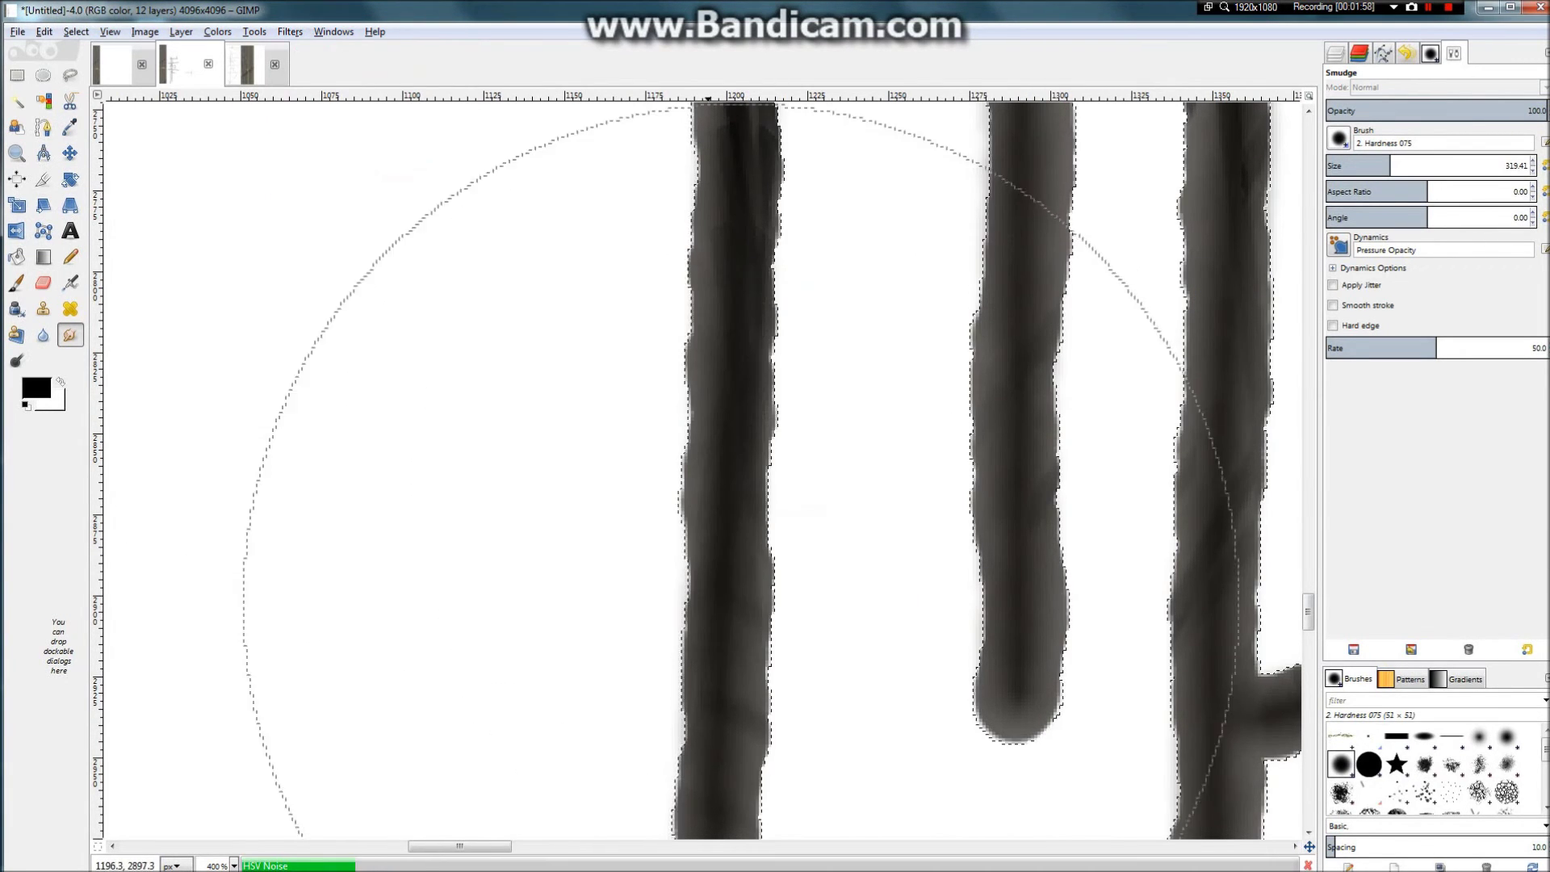
scroll(678, 593, down, 1)
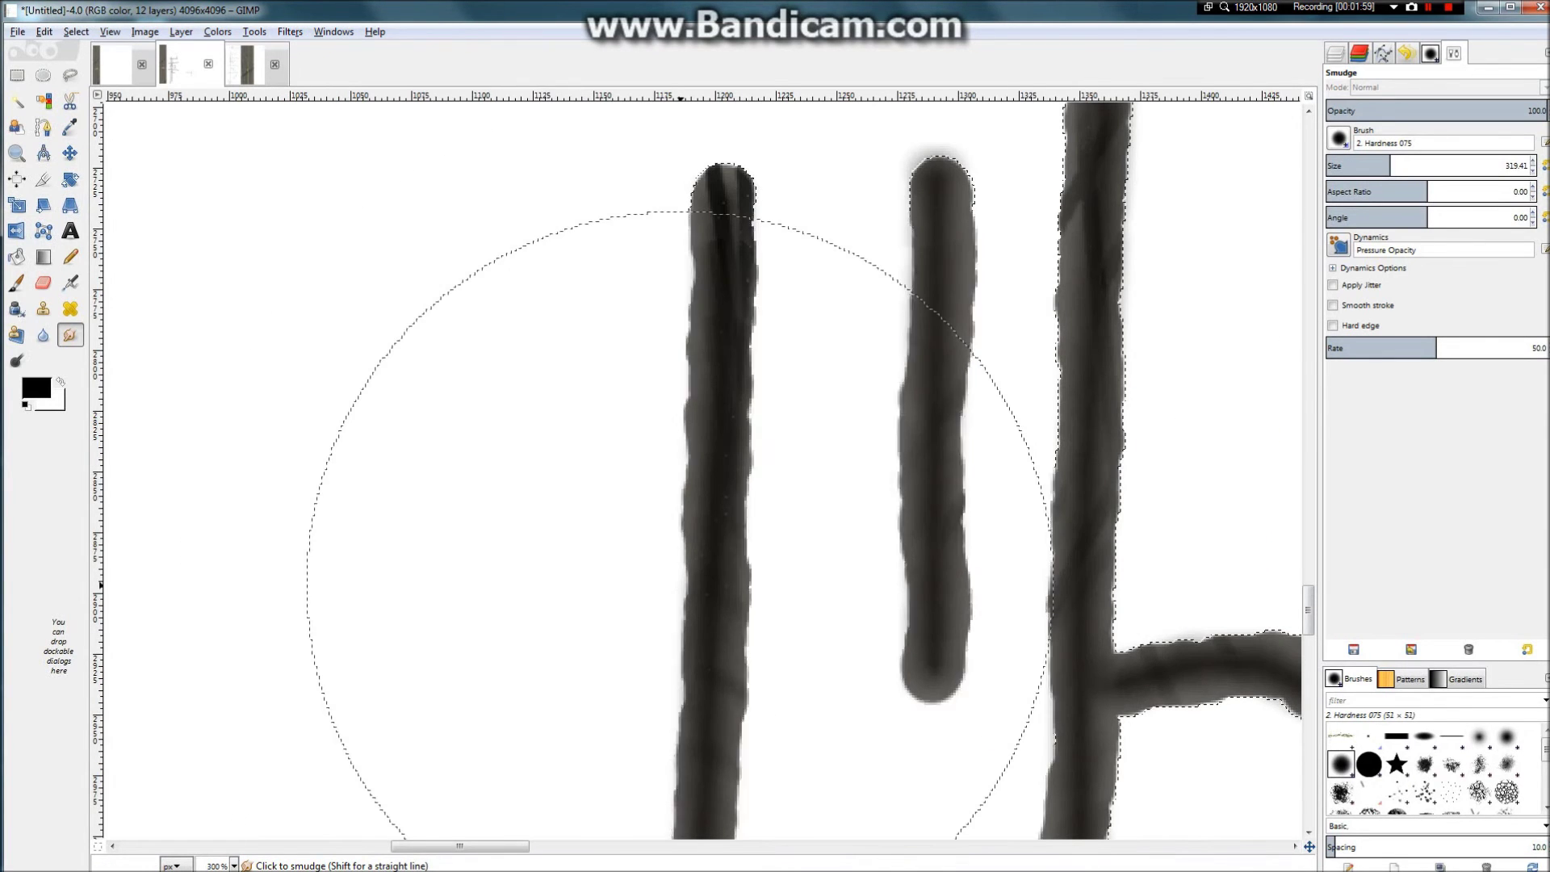
Step: Repeat the HSV Noise filter several more times on the selected cracks to build up the speckle
key(ctrl+g)
key(ctrl+f)
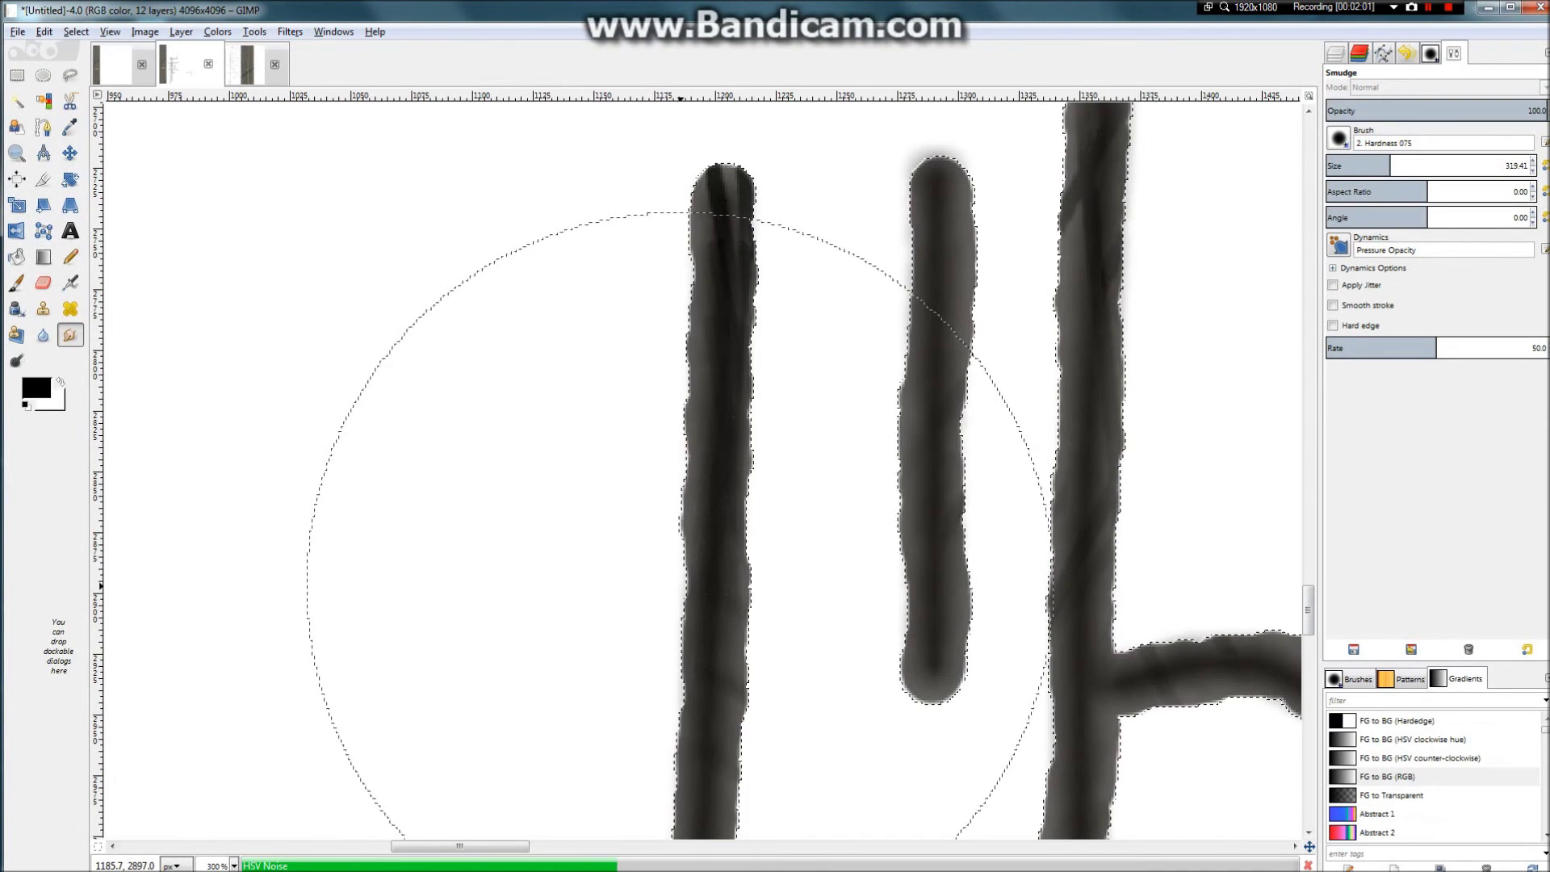
key(ctrl+f)
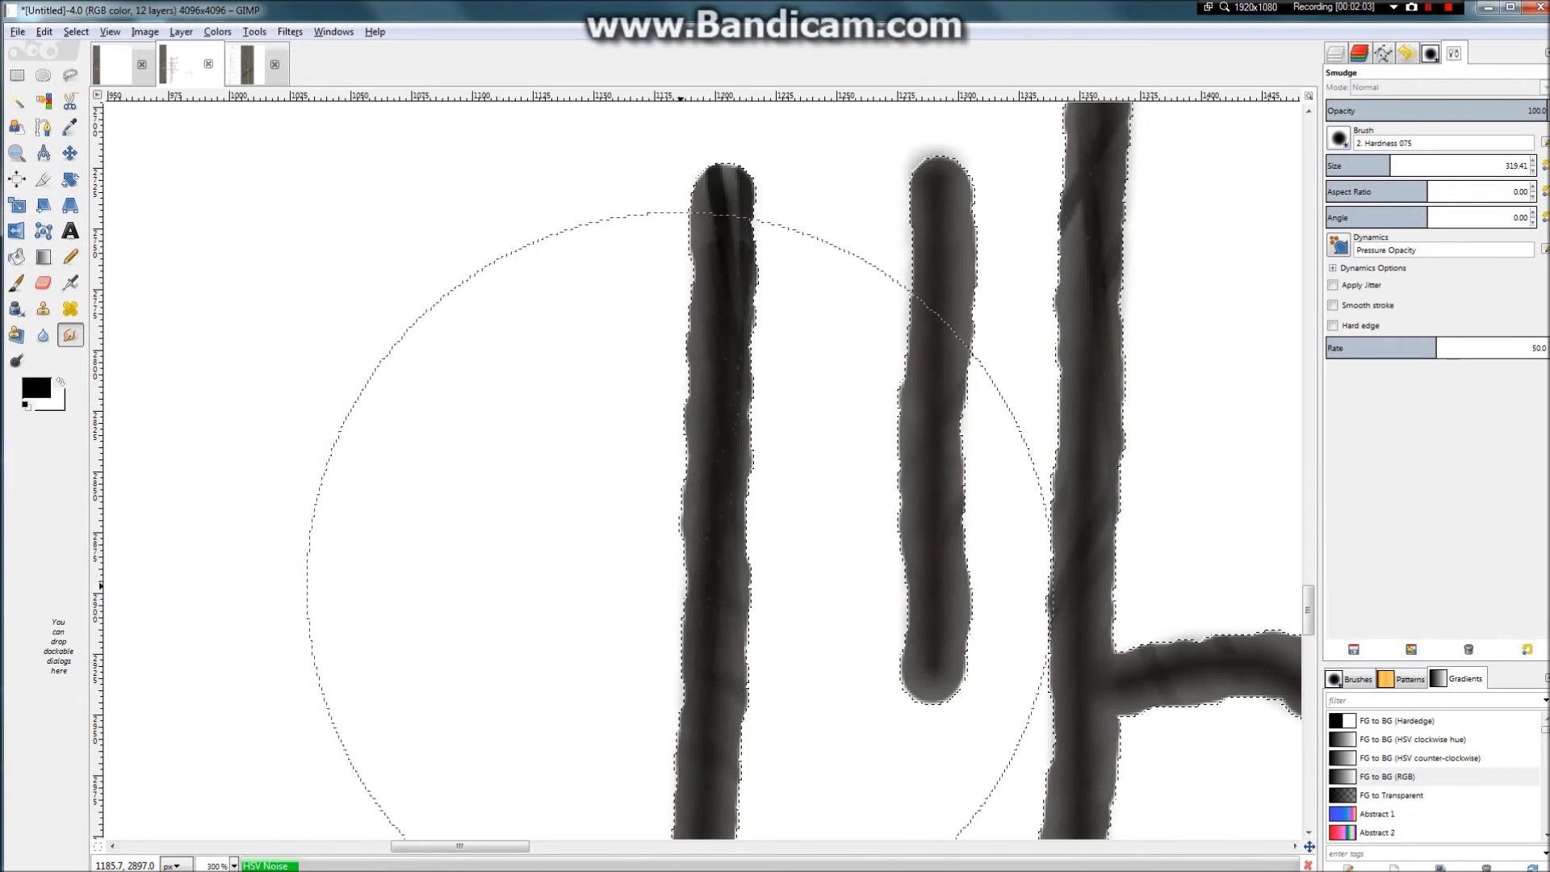
key(ctrl+f)
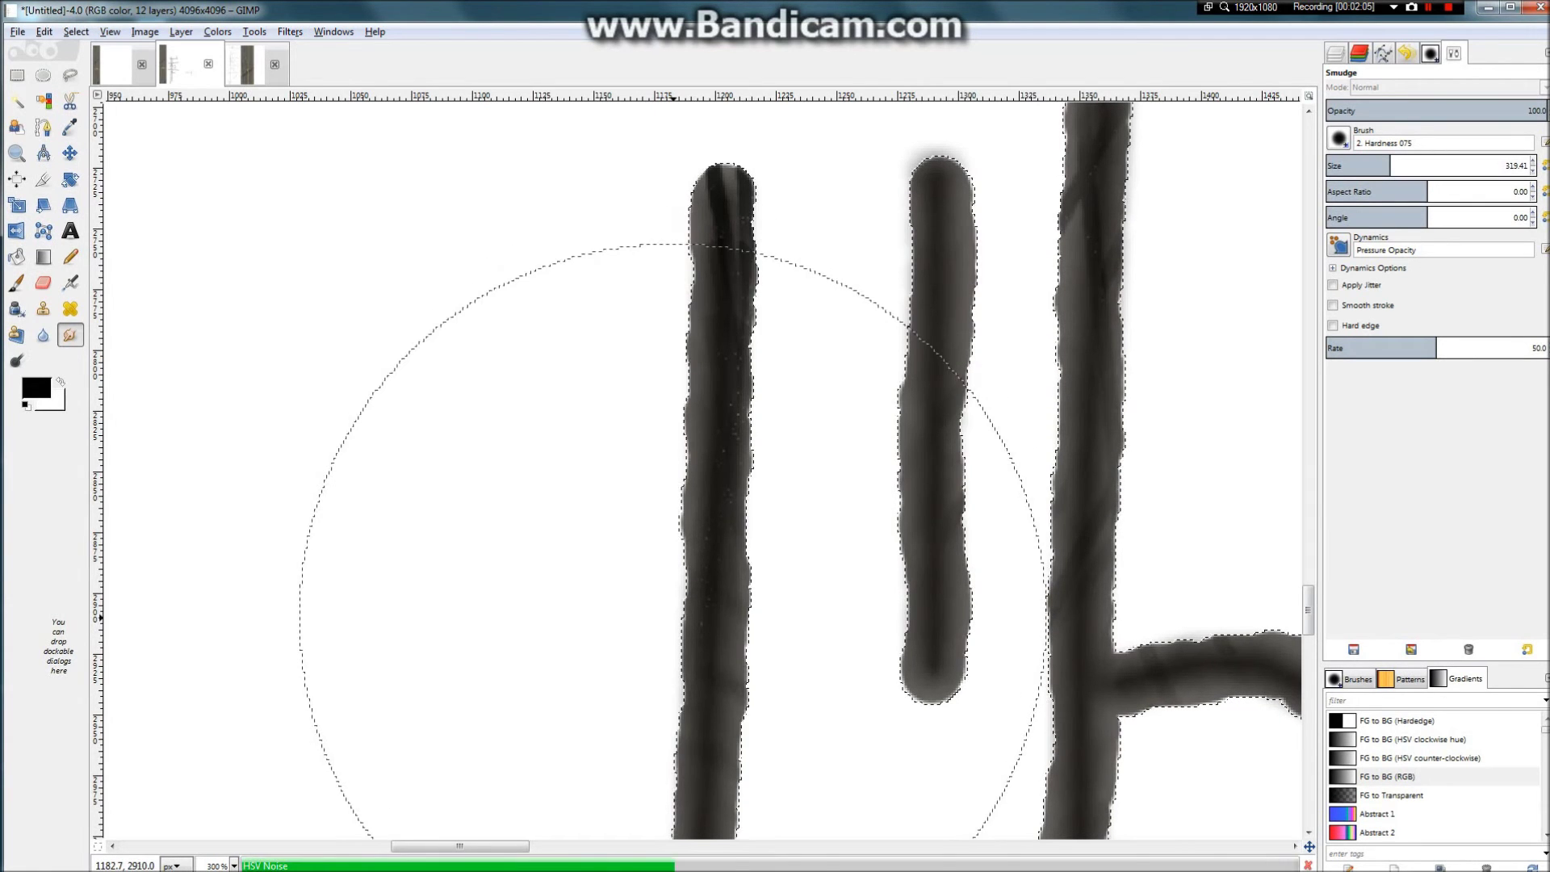
key(ctrl+f)
key(ctrl+f)
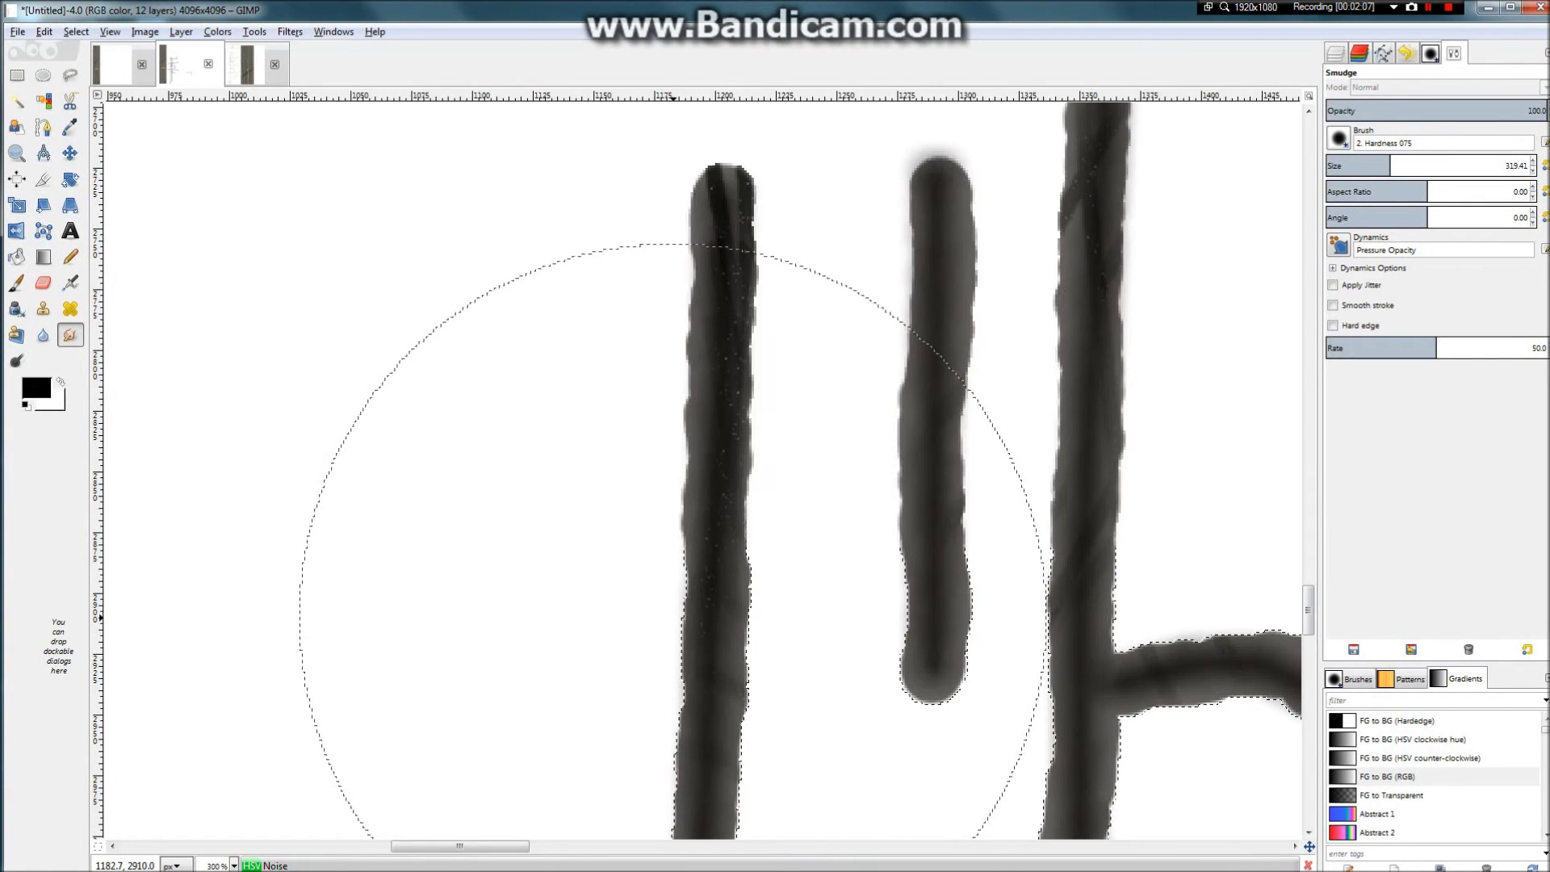
key(ctrl+f)
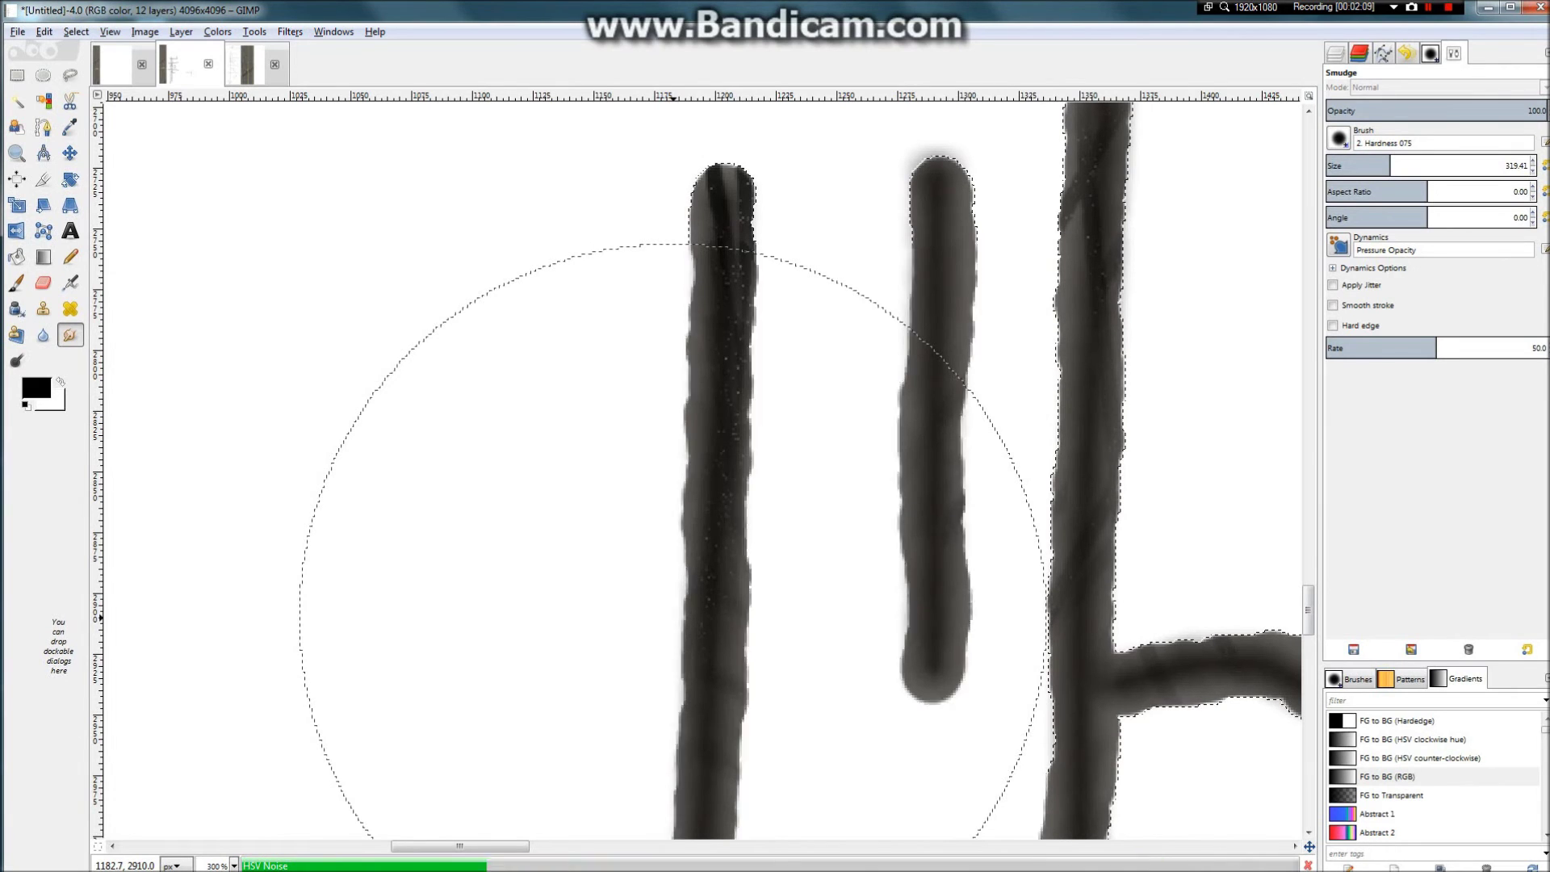
key(ctrl+f)
key(ctrl+f)
Step: Examine the noise along the vertical, horizontal and short cracks, both close up and across the whole crack network
key(1)
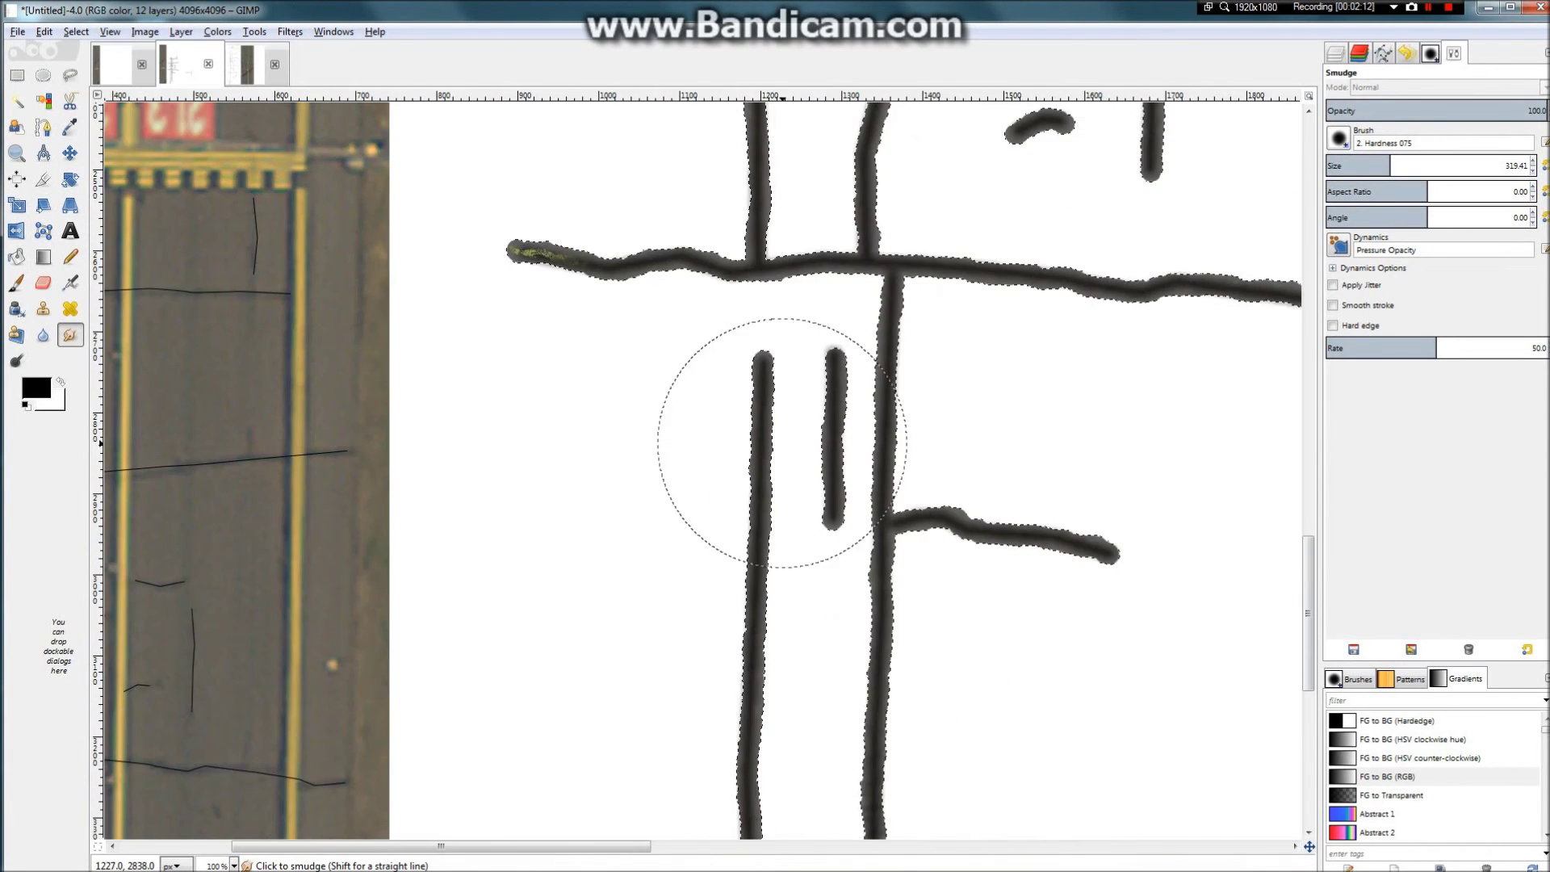
scroll(887, 266, up, 4)
scroll(923, 297, down, 5)
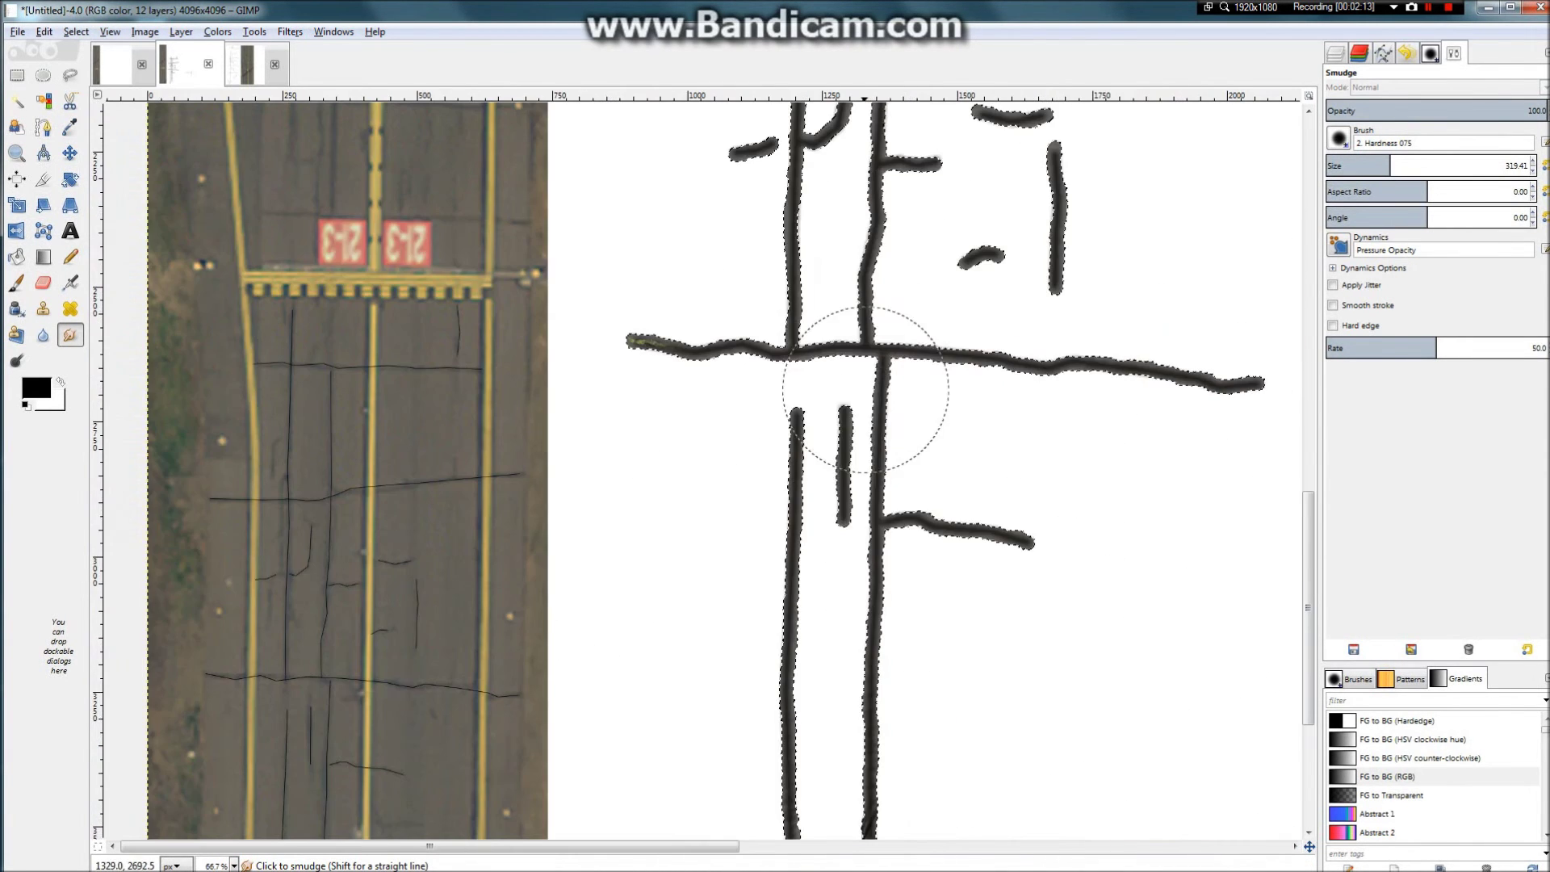
scroll(902, 139, up, 1)
scroll(902, 141, up, 4)
scroll(831, 294, down, 5)
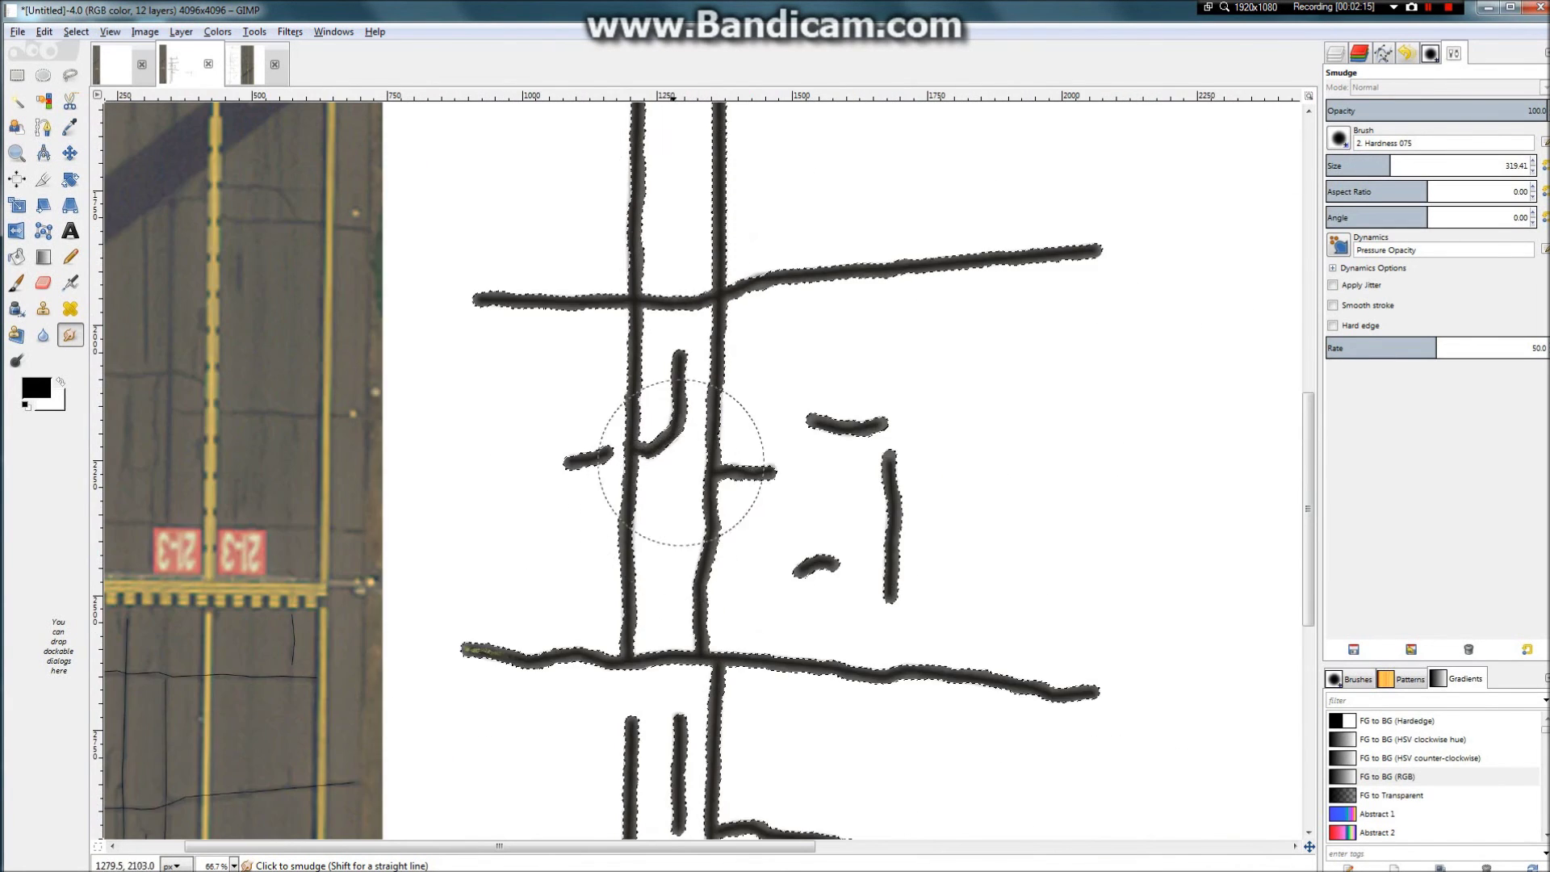
scroll(657, 450, up, 3)
scroll(683, 220, up, 1)
scroll(702, 253, down, 4)
scroll(405, 565, up, 5)
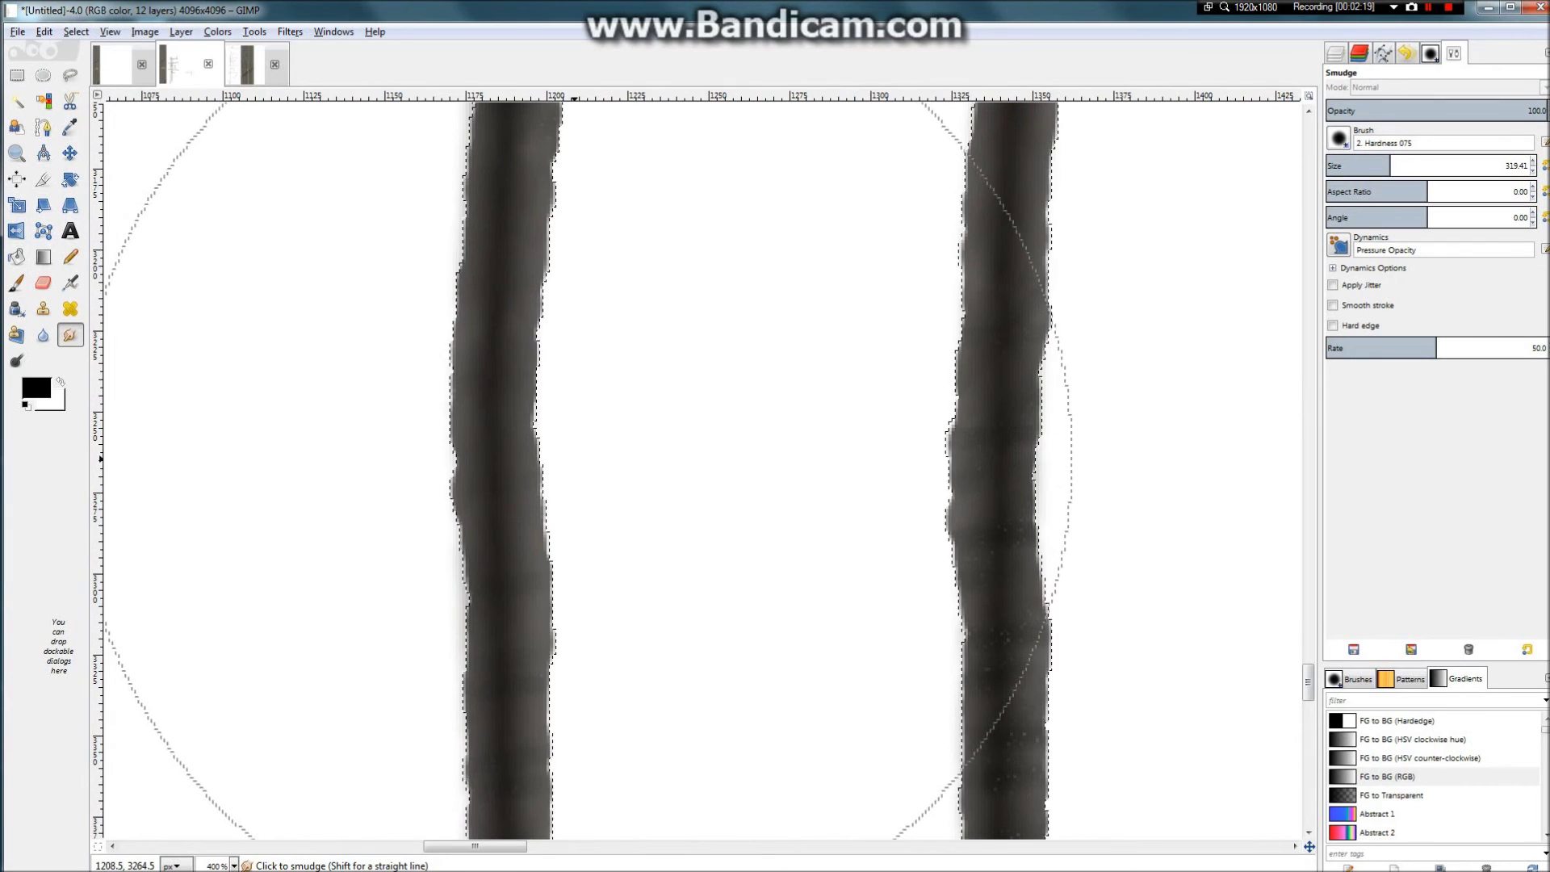
scroll(588, 468, down, 3)
scroll(689, 499, up, 6)
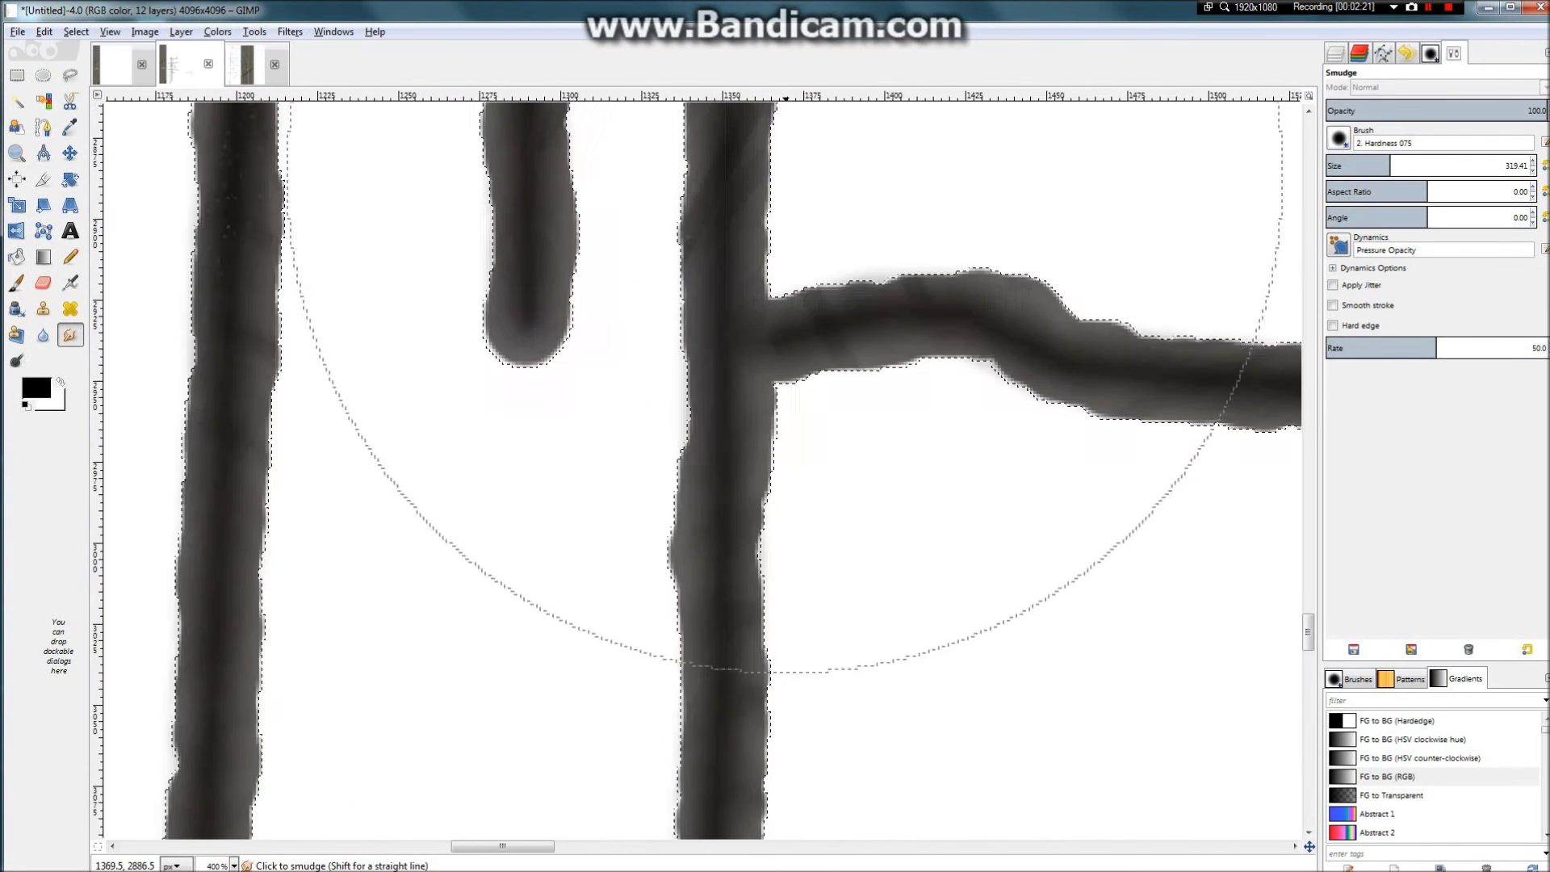
scroll(692, 484, down, 6)
scroll(692, 396, up, 4)
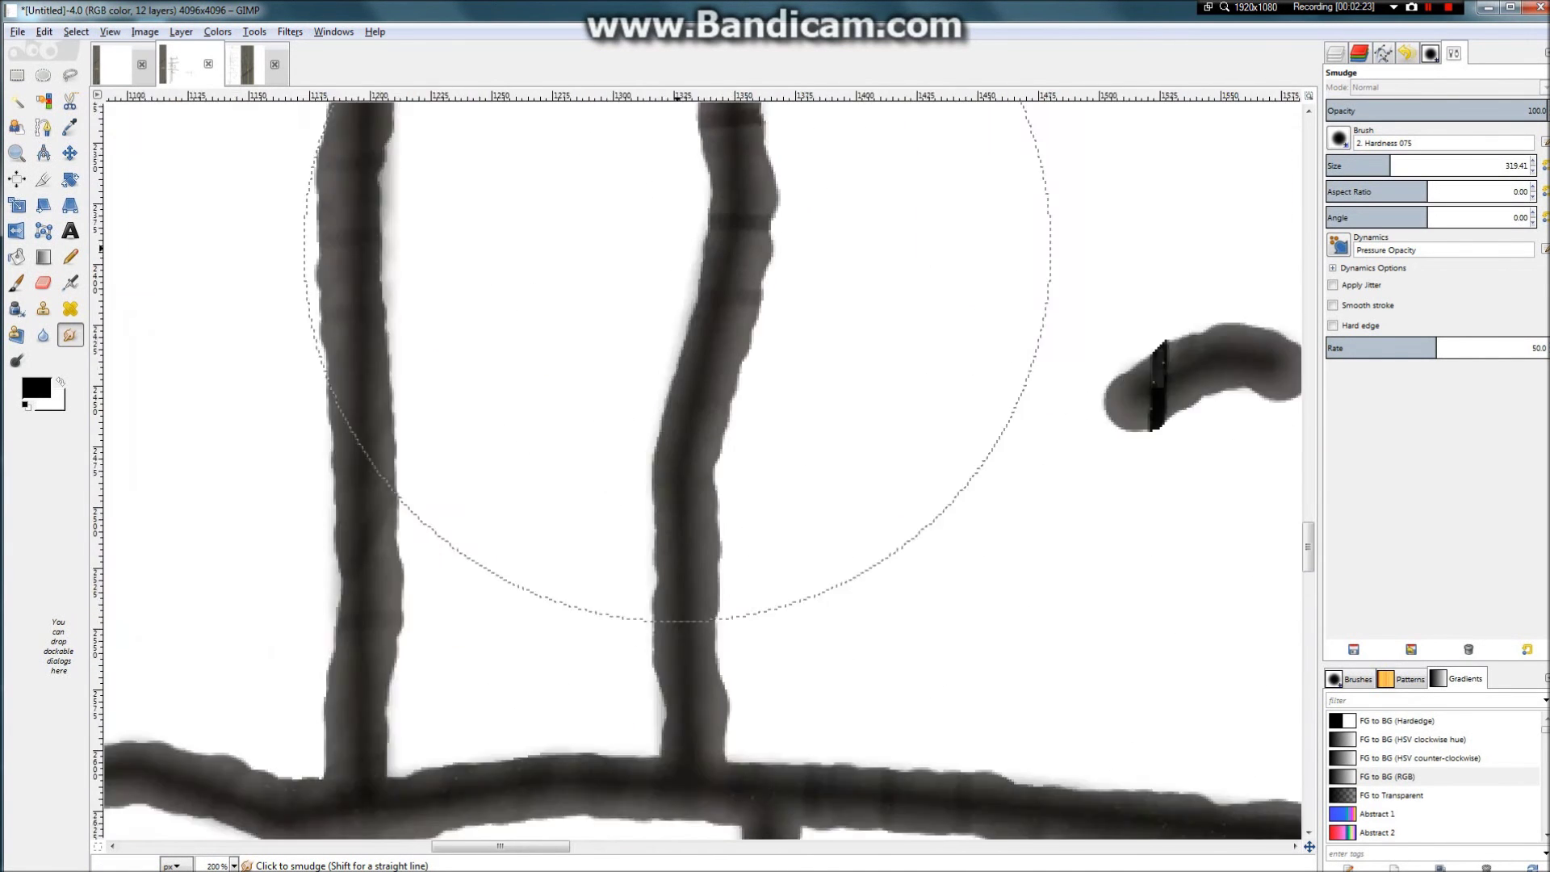
scroll(813, 354, up, 2)
scroll(768, 206, down, 8)
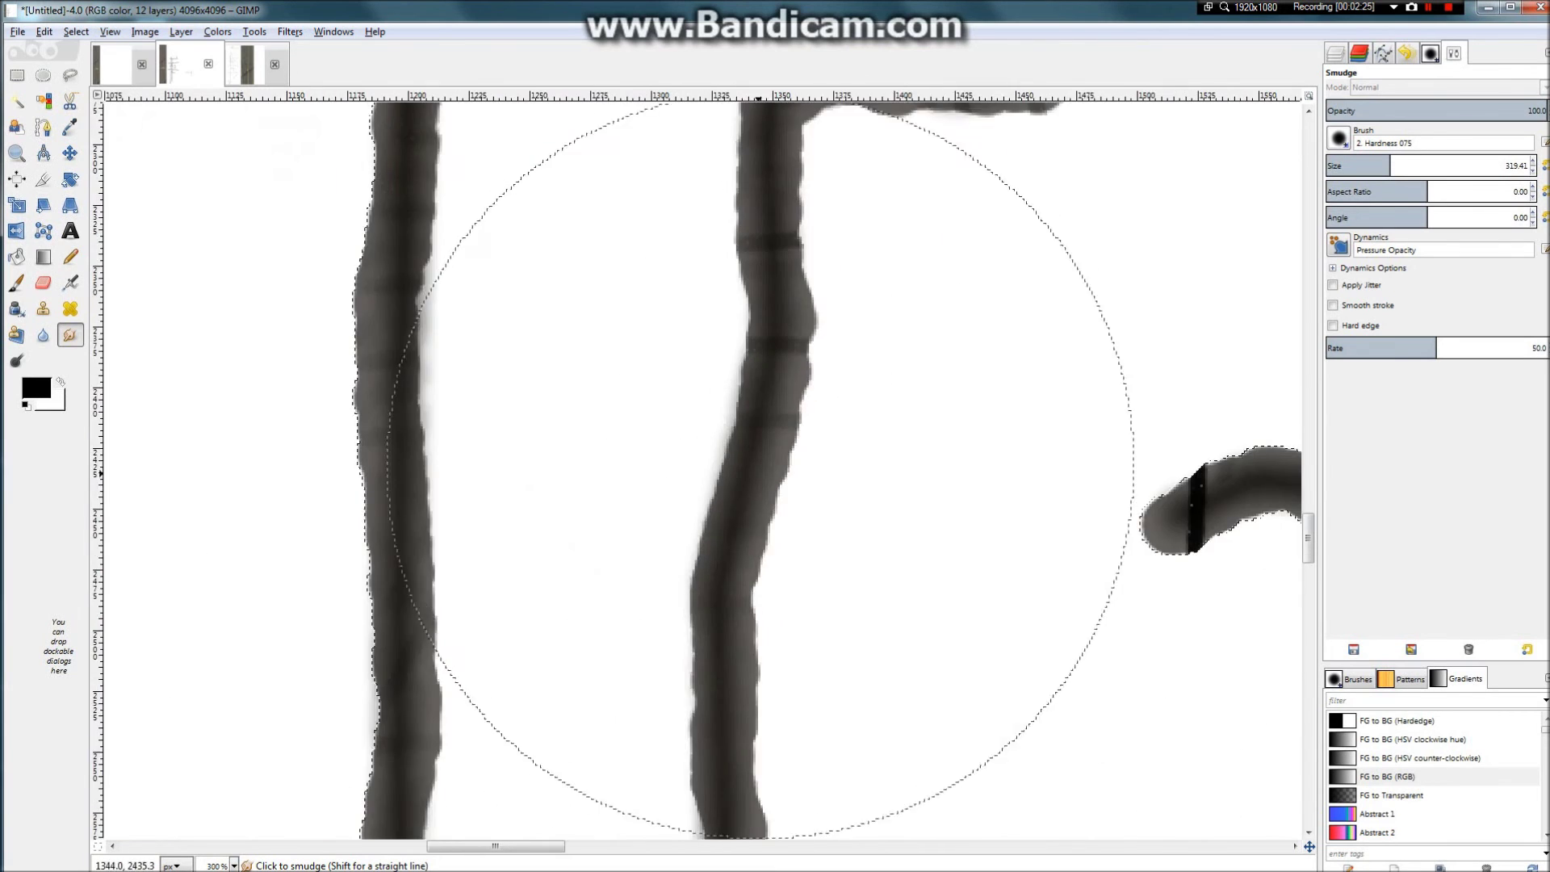
scroll(768, 206, up, 3)
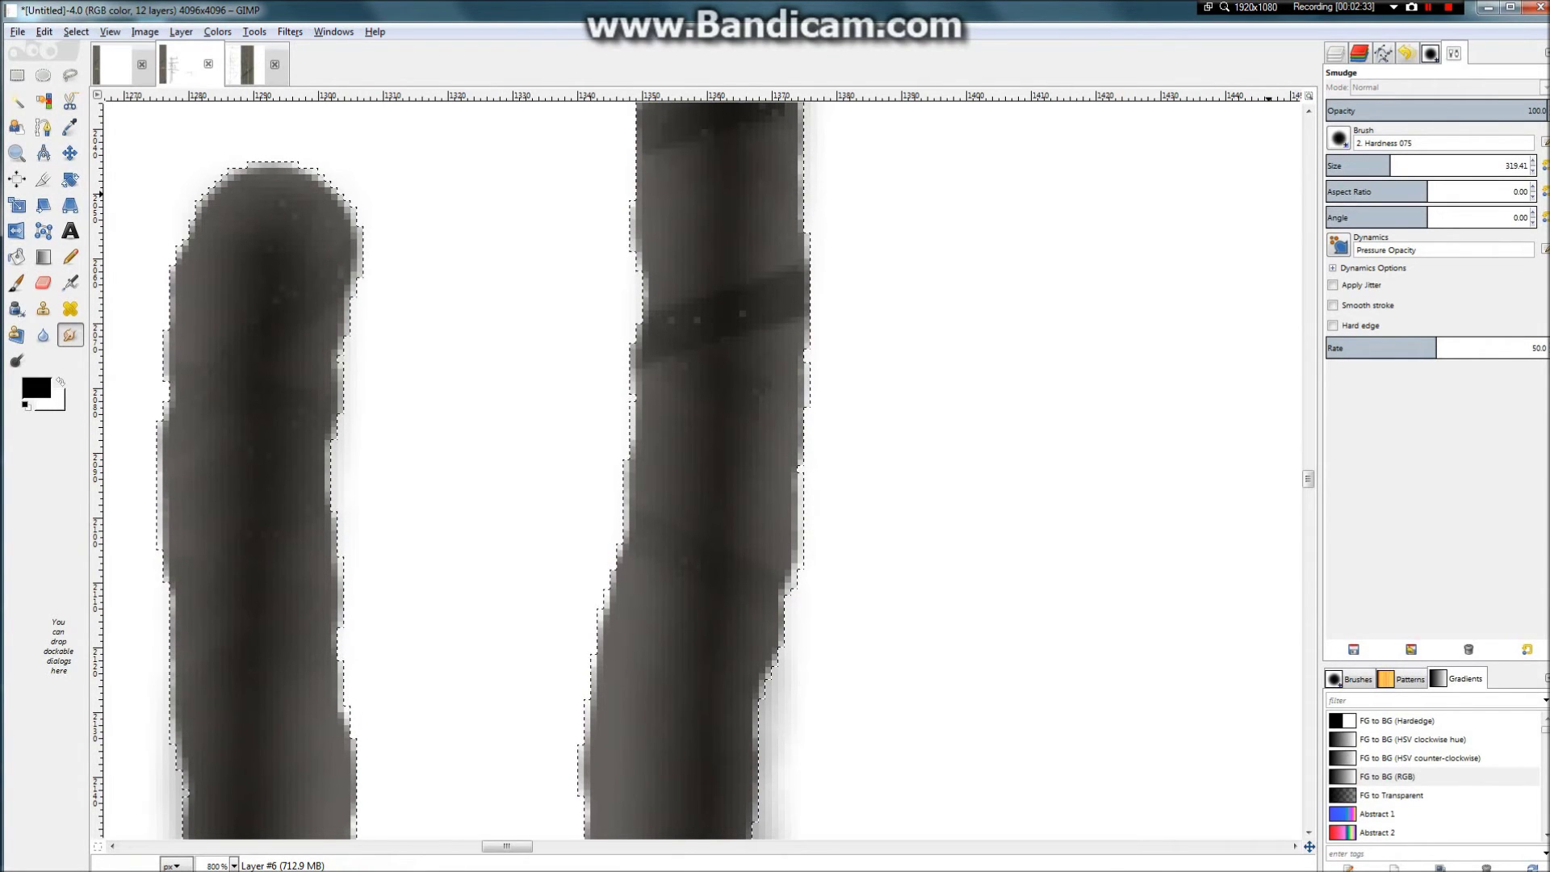
Step: Set the opacity of Layer #6 to about 39.1 and the opacity of Layer #5 to about 64.6
click(1360, 53)
click(1337, 54)
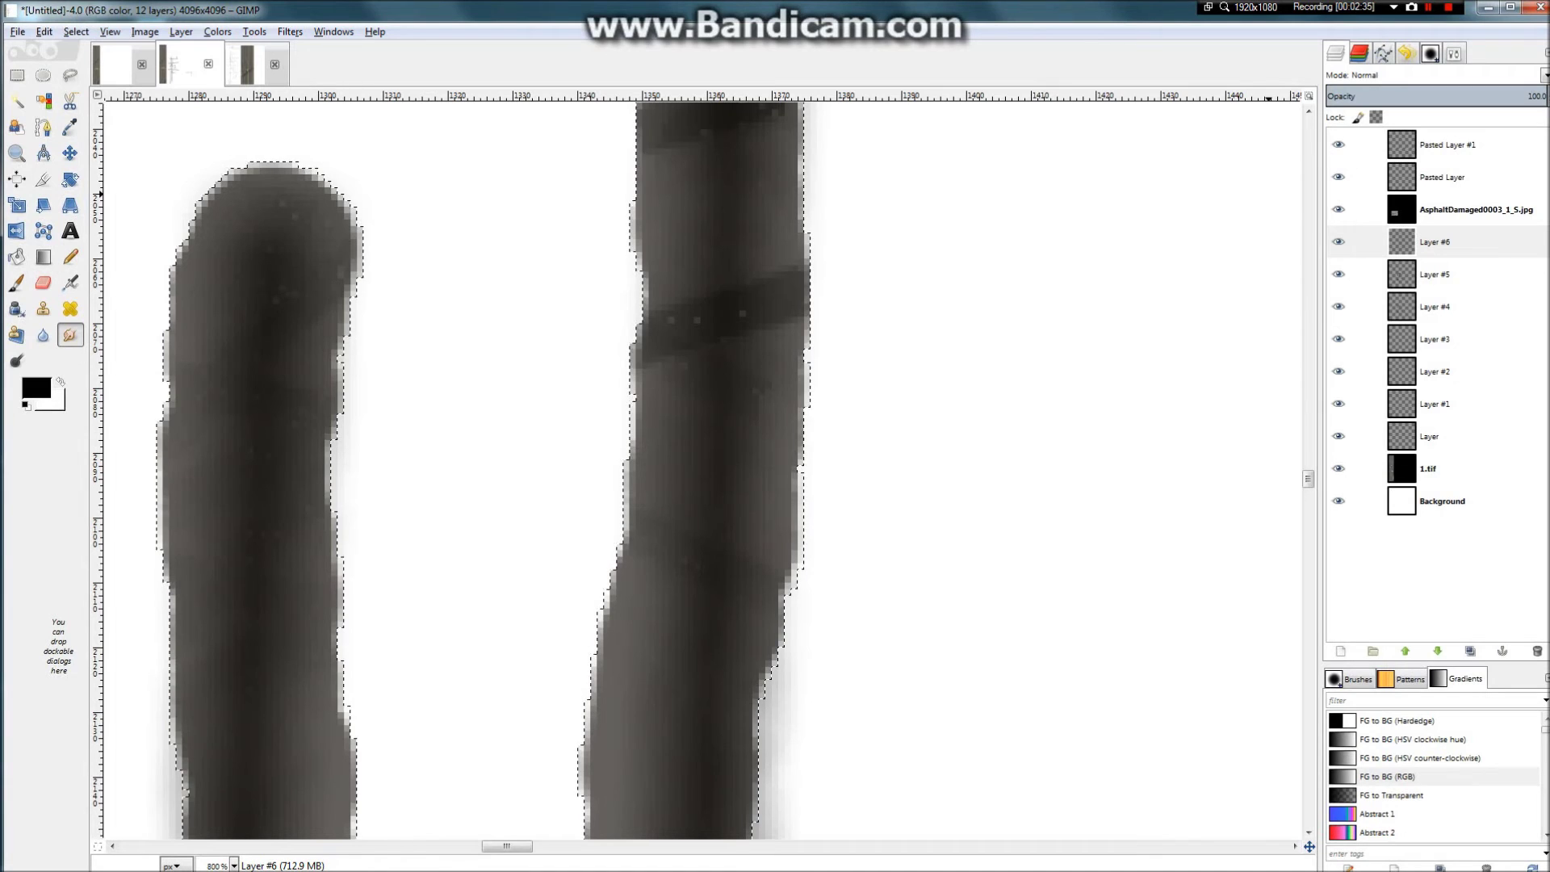
click(1411, 94)
scroll(714, 408, down, 3)
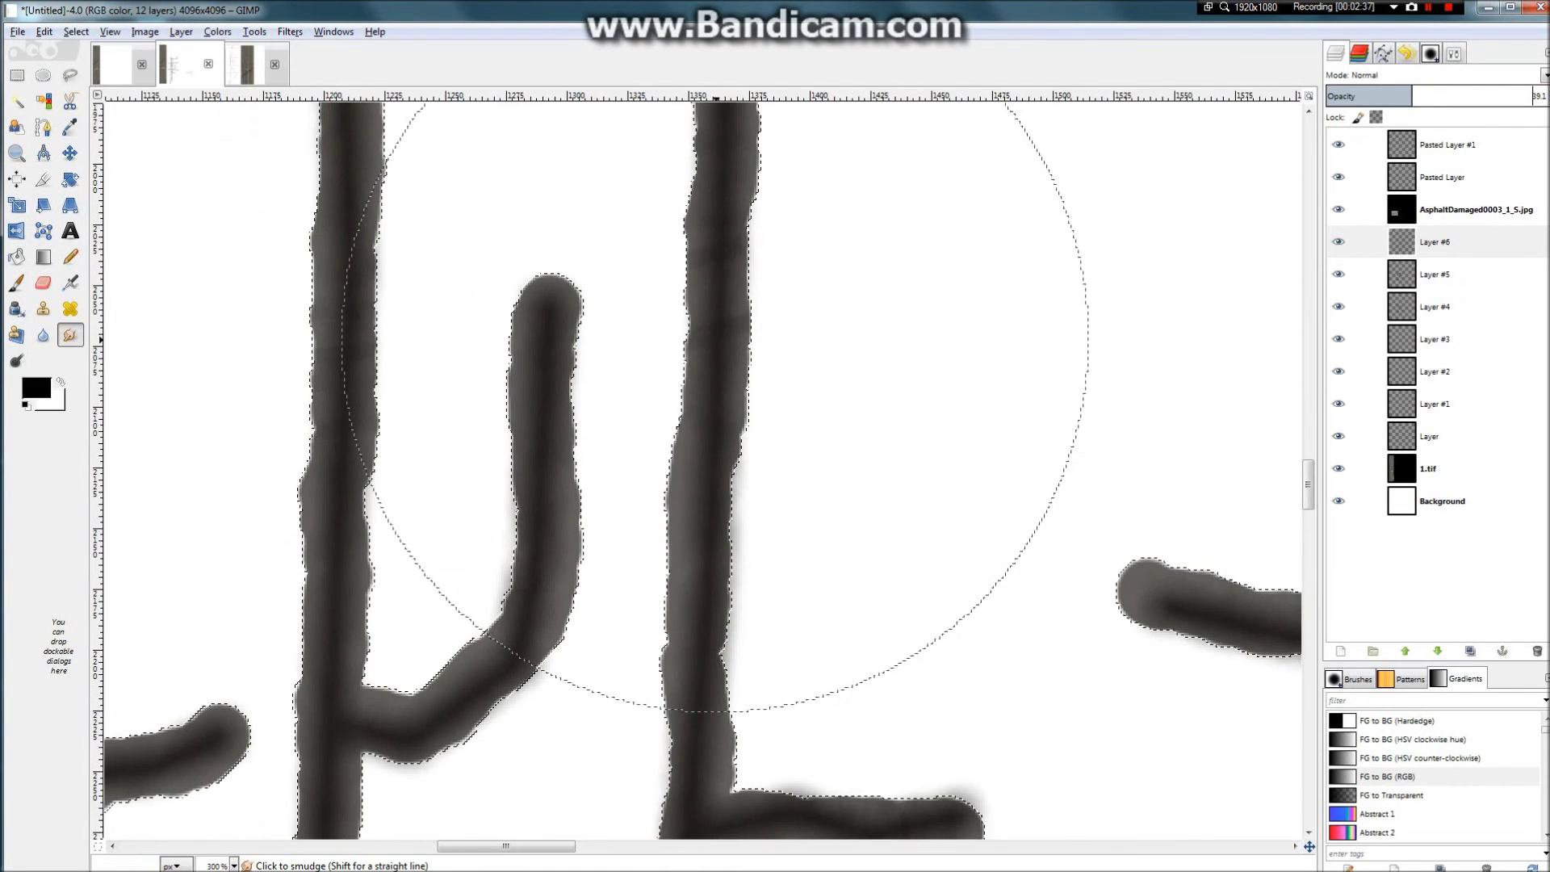
click(1373, 278)
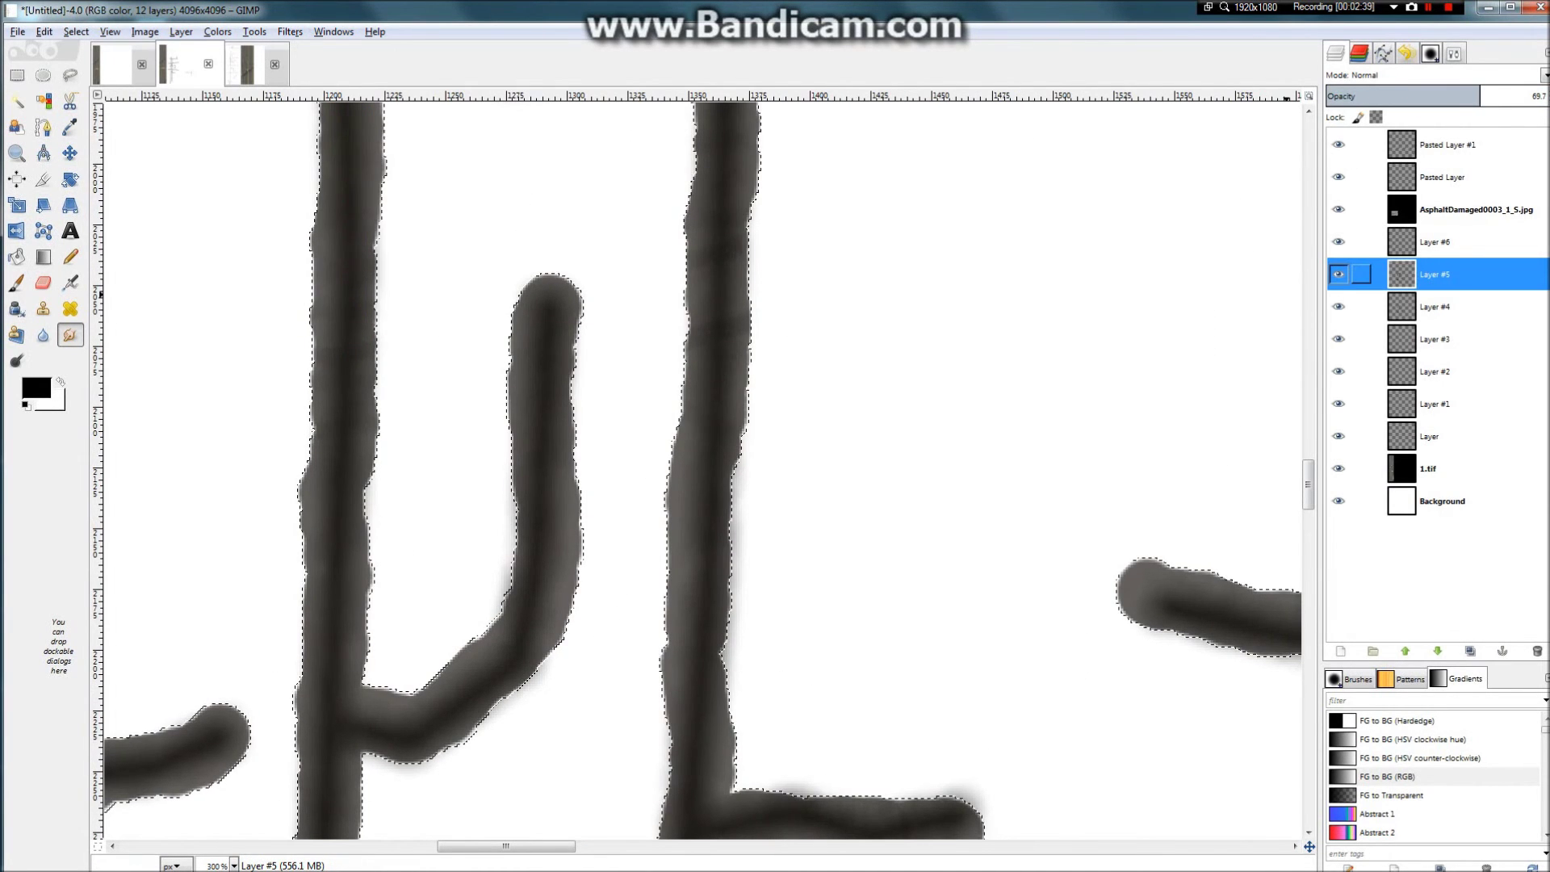
mouse_move(1405, 95)
mouse_down()
mouse_move(1327, 94)
mouse_move(1468, 96)
mouse_up()
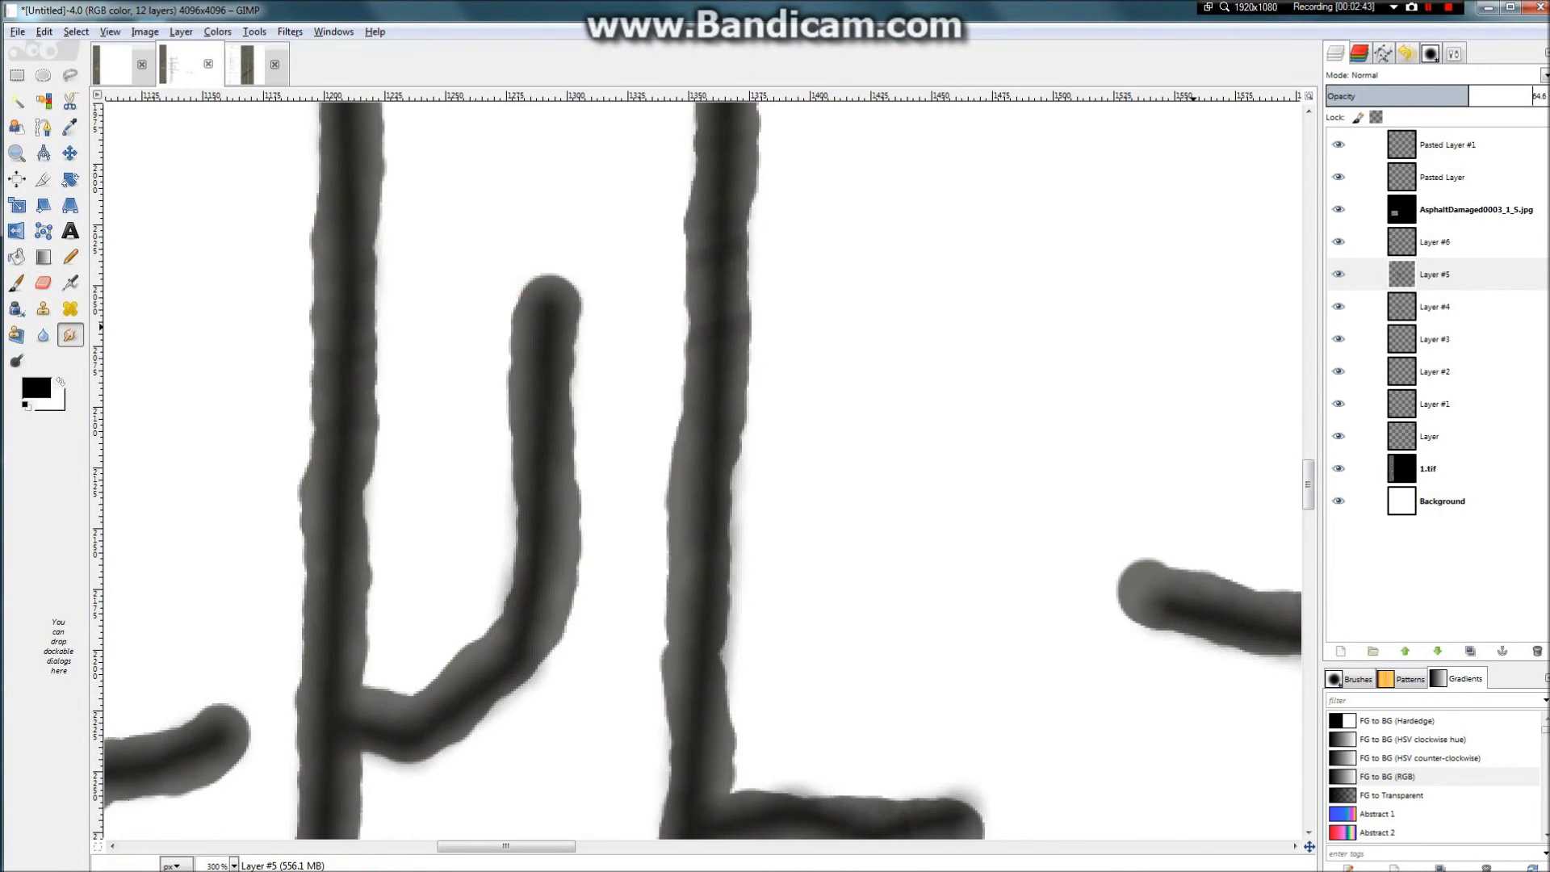
Step: Duplicate Layer #5 and apply HSV Noise to the copy with holdness 2, hue 3, saturation 16 and value 70
key(ctrl+shift+d)
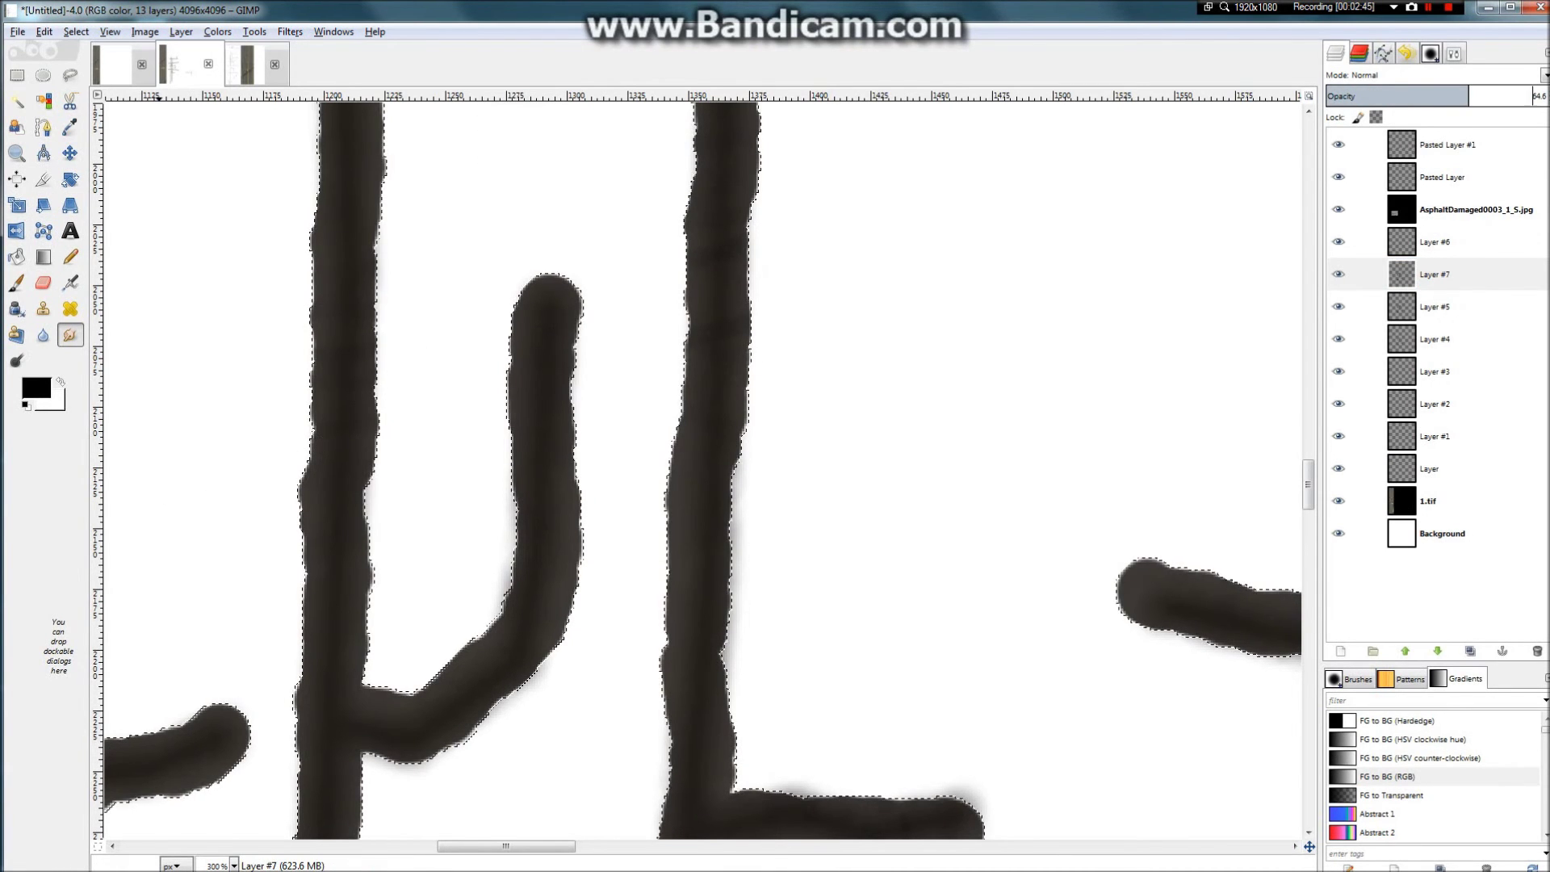
click(290, 31)
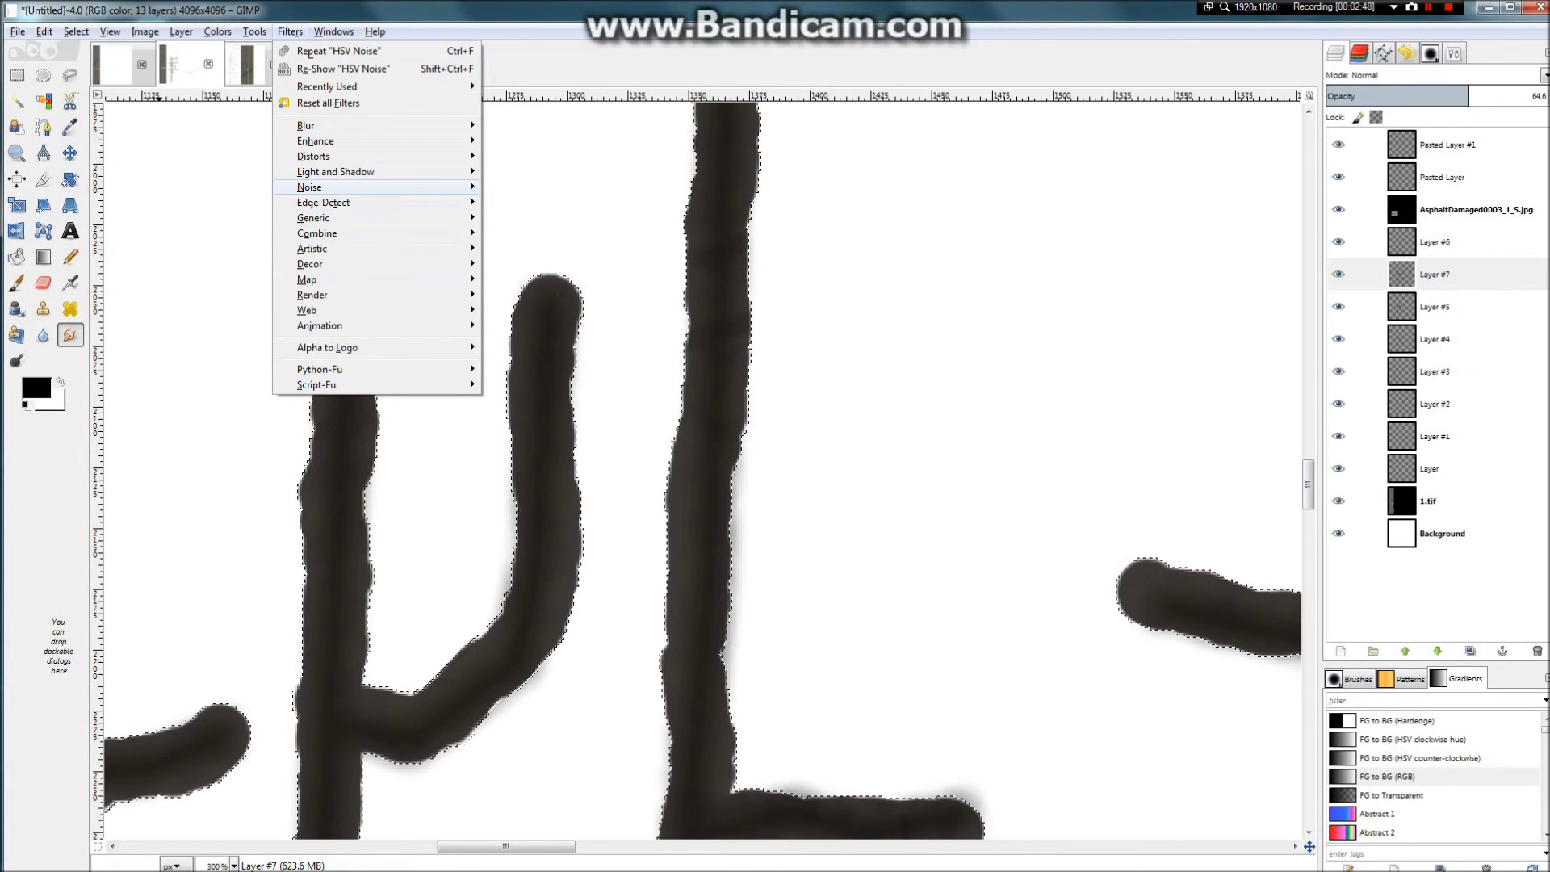
key(Right)
key(Return)
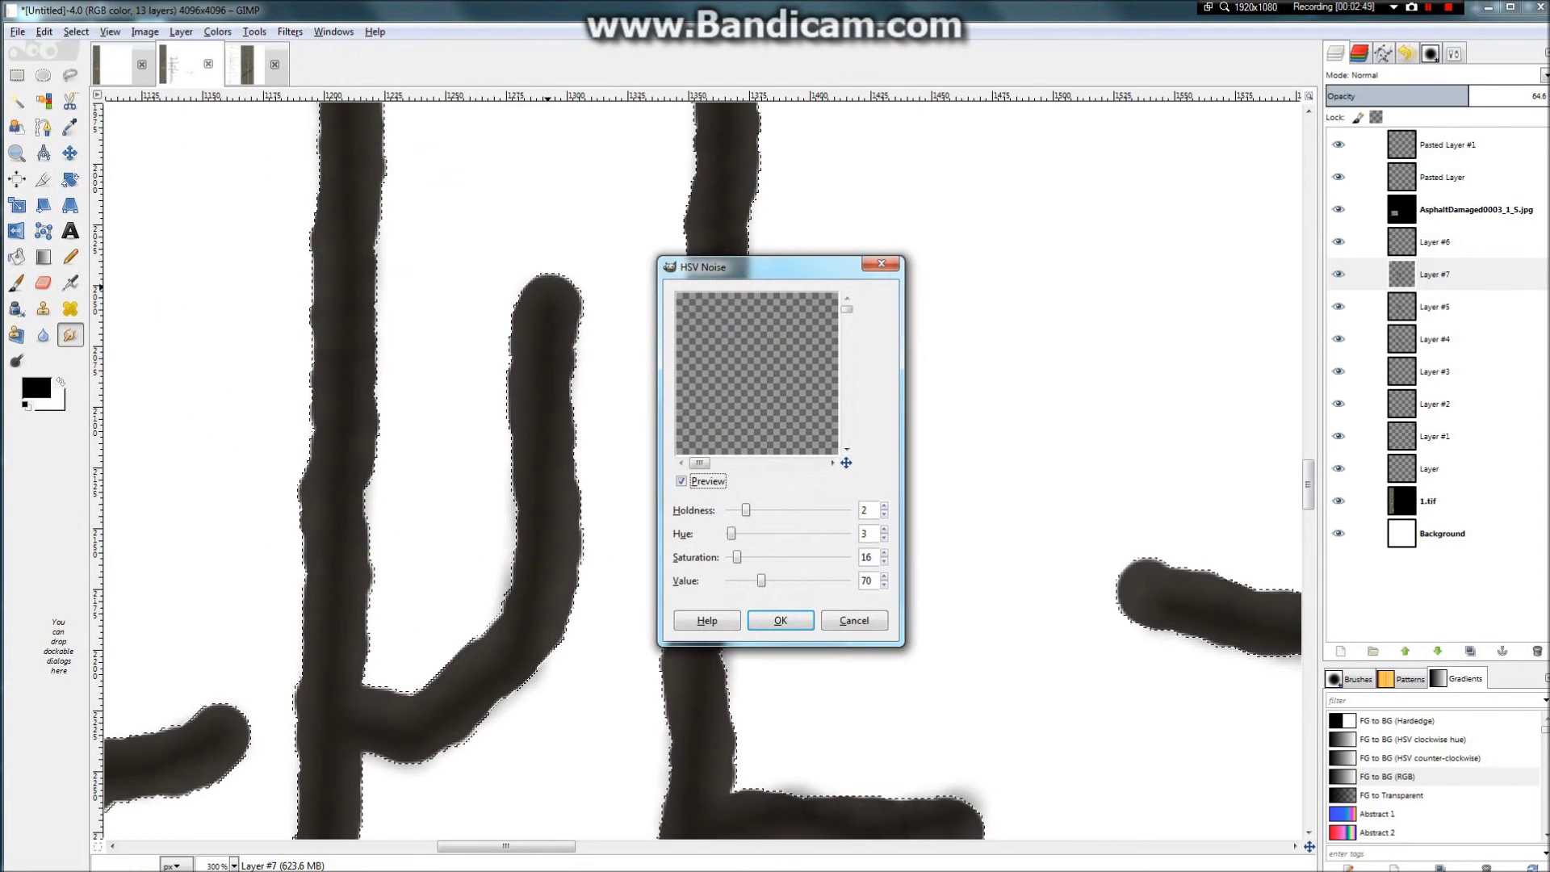
key(Return)
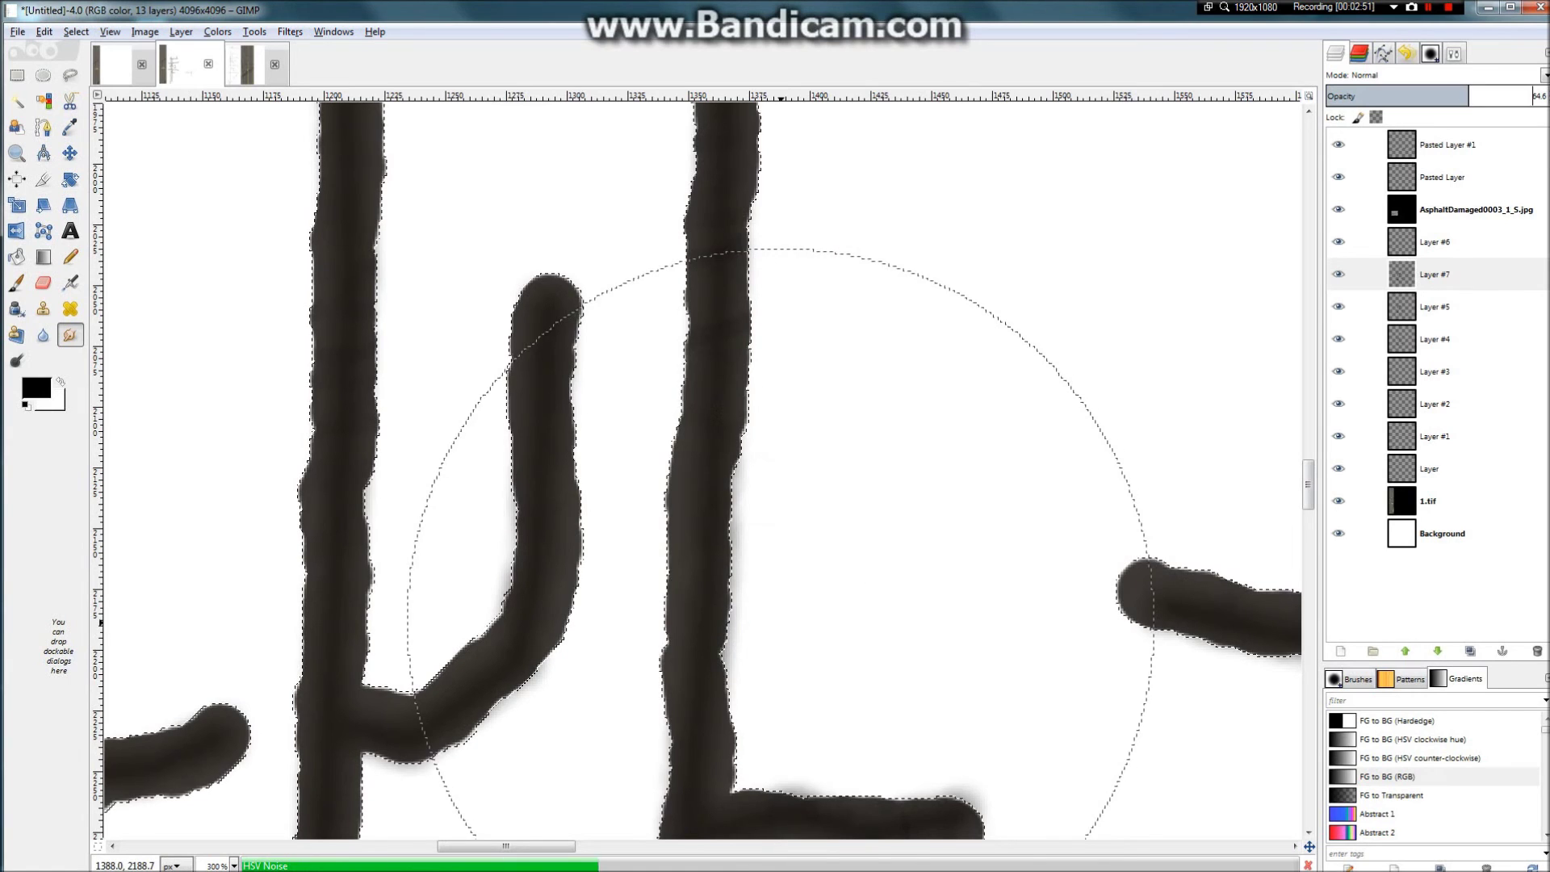
Step: Reduce the saturation of the duplicated noise layer to -69 with Hue-Saturation
key(4)
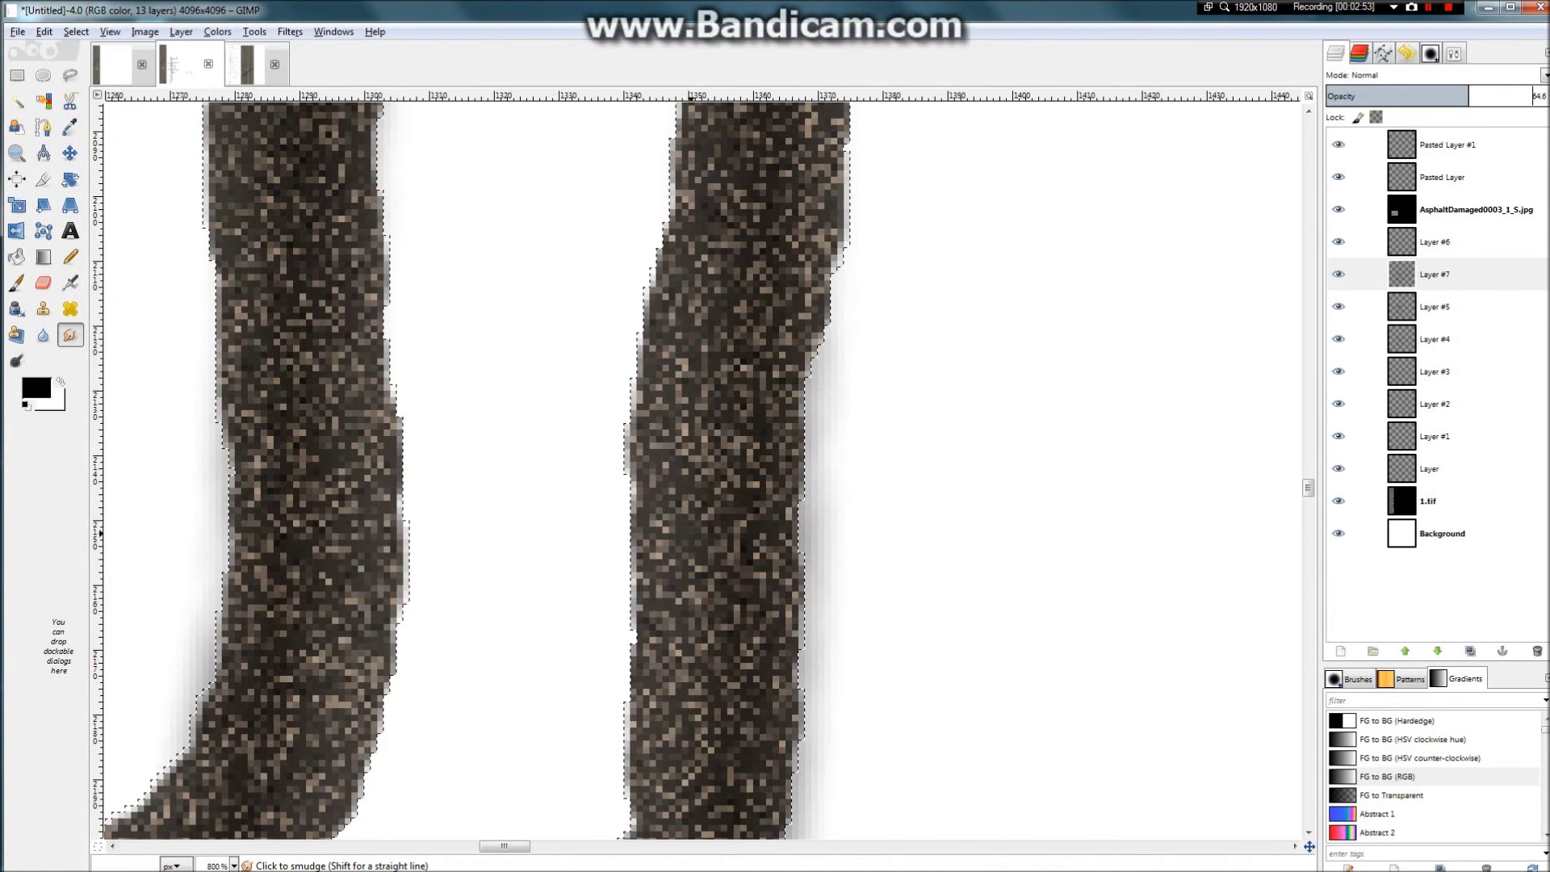
key(alt+c)
key(Return)
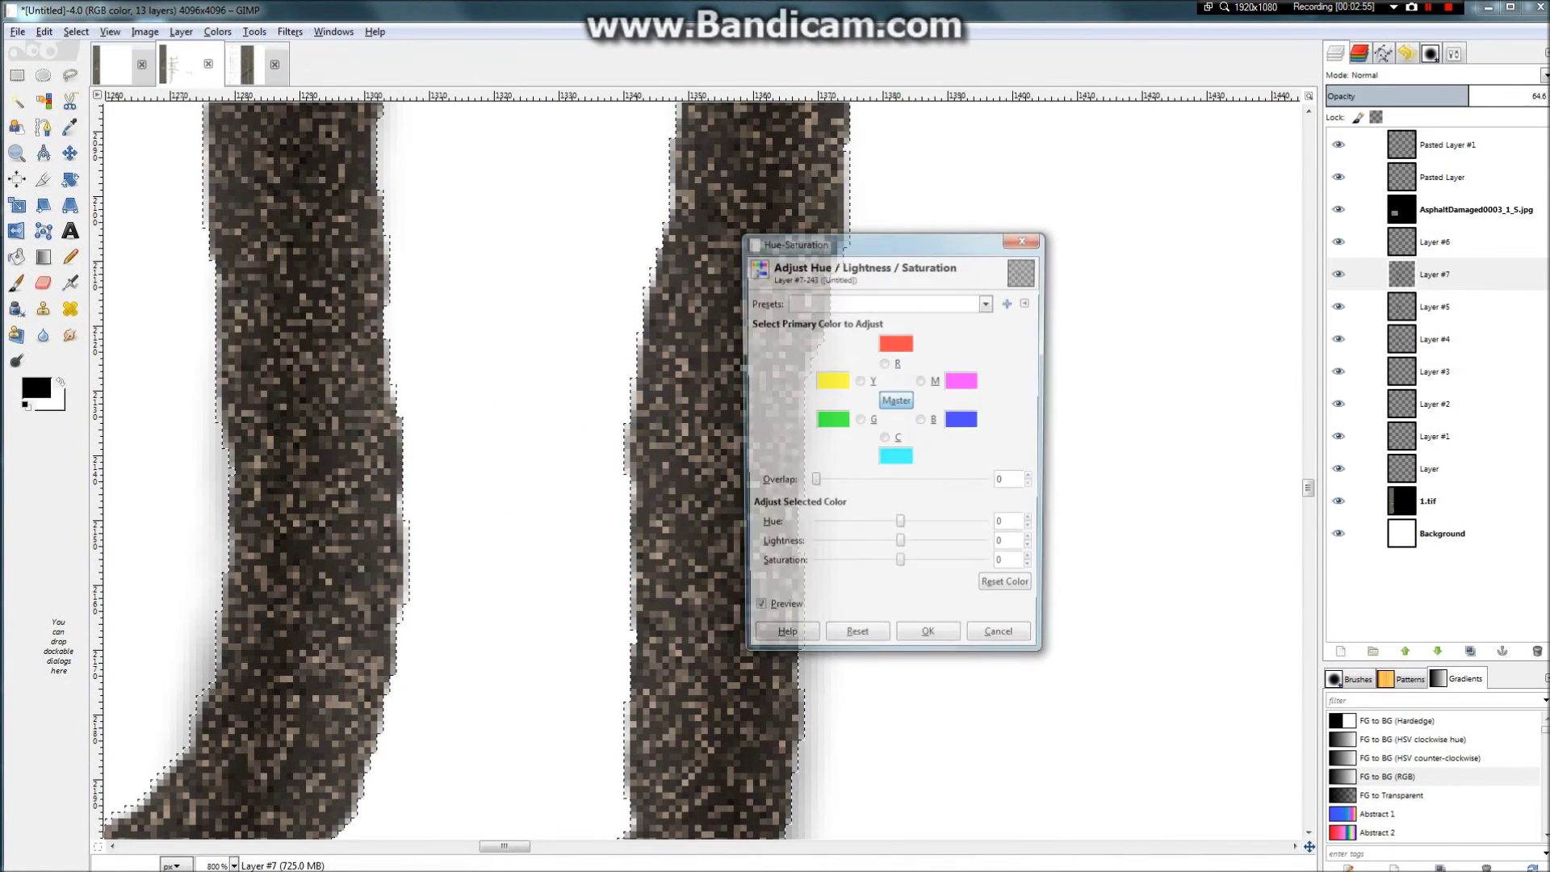
drag(901, 567, 839, 567)
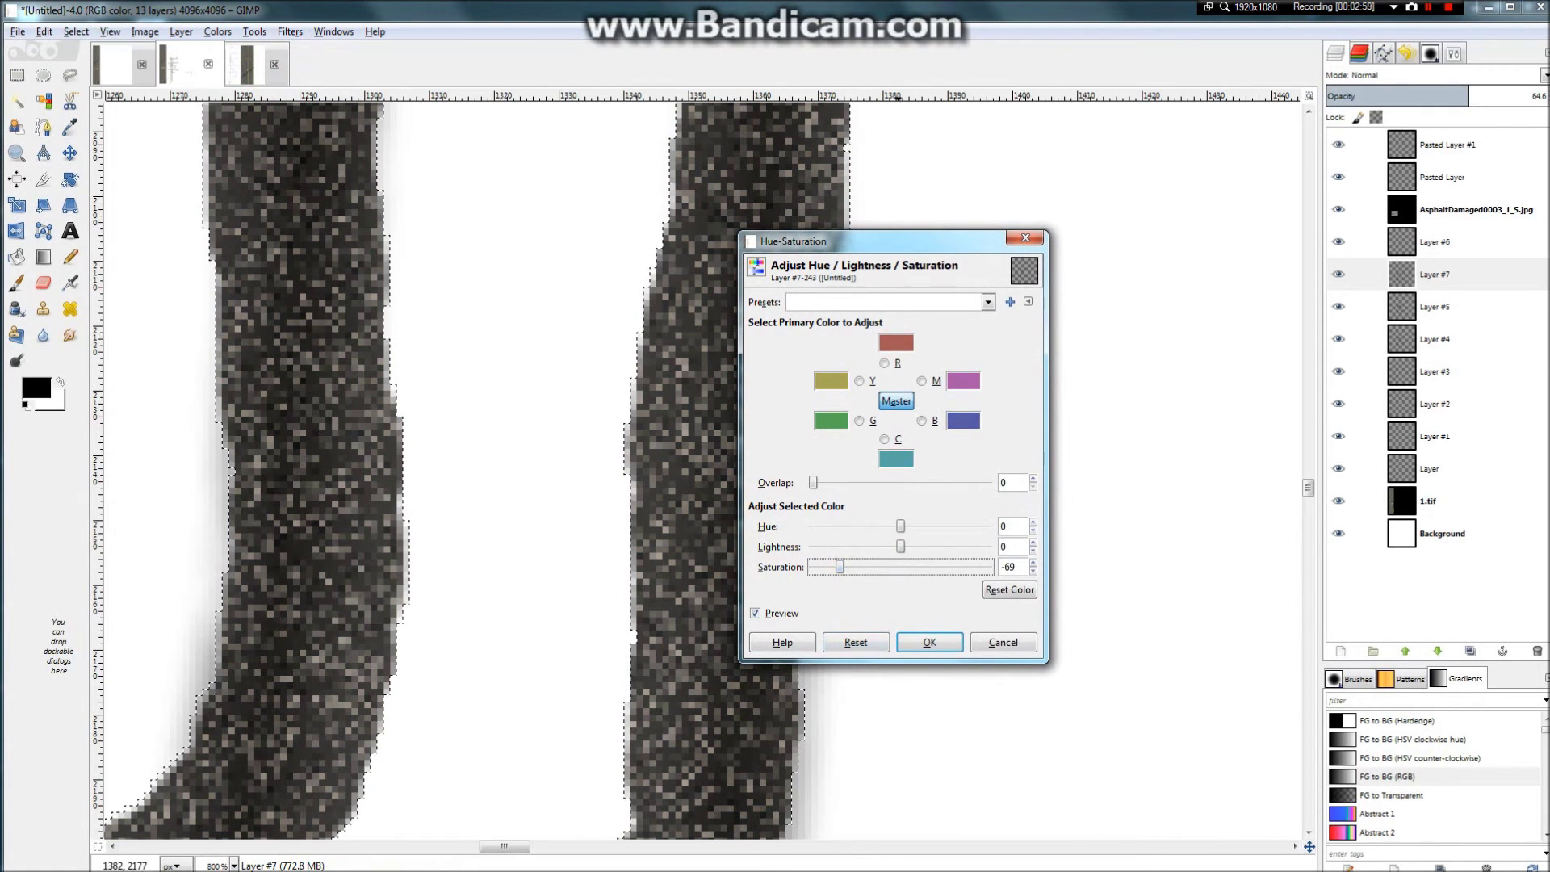
key(Return)
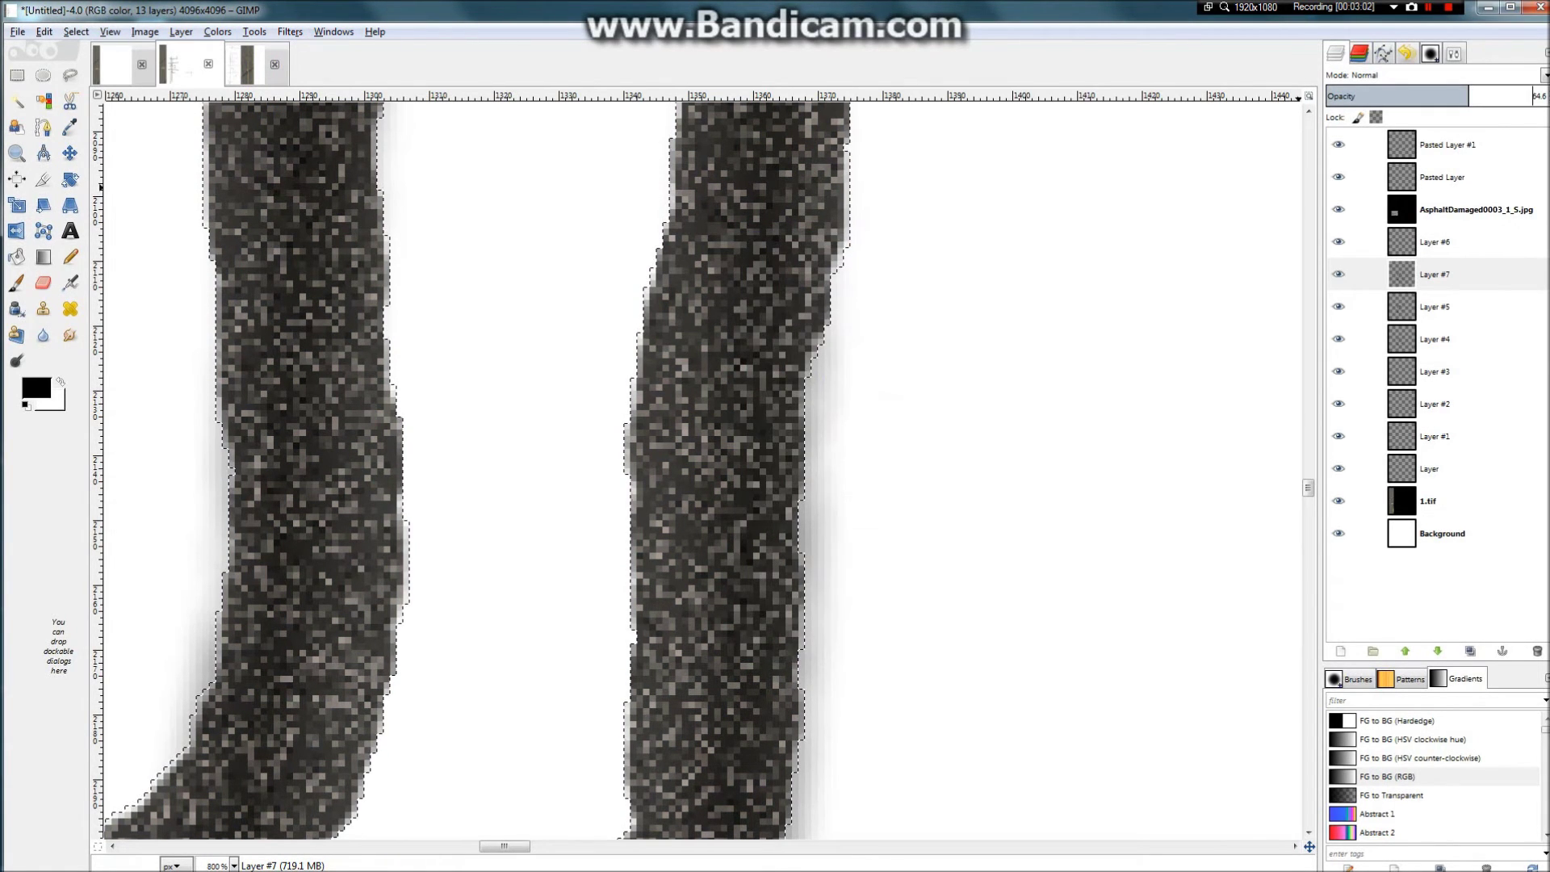
Step: Lower the noise layer's opacity to about 5.5 and check the subtle grain on the cracks
drag(1469, 95, 1354, 96)
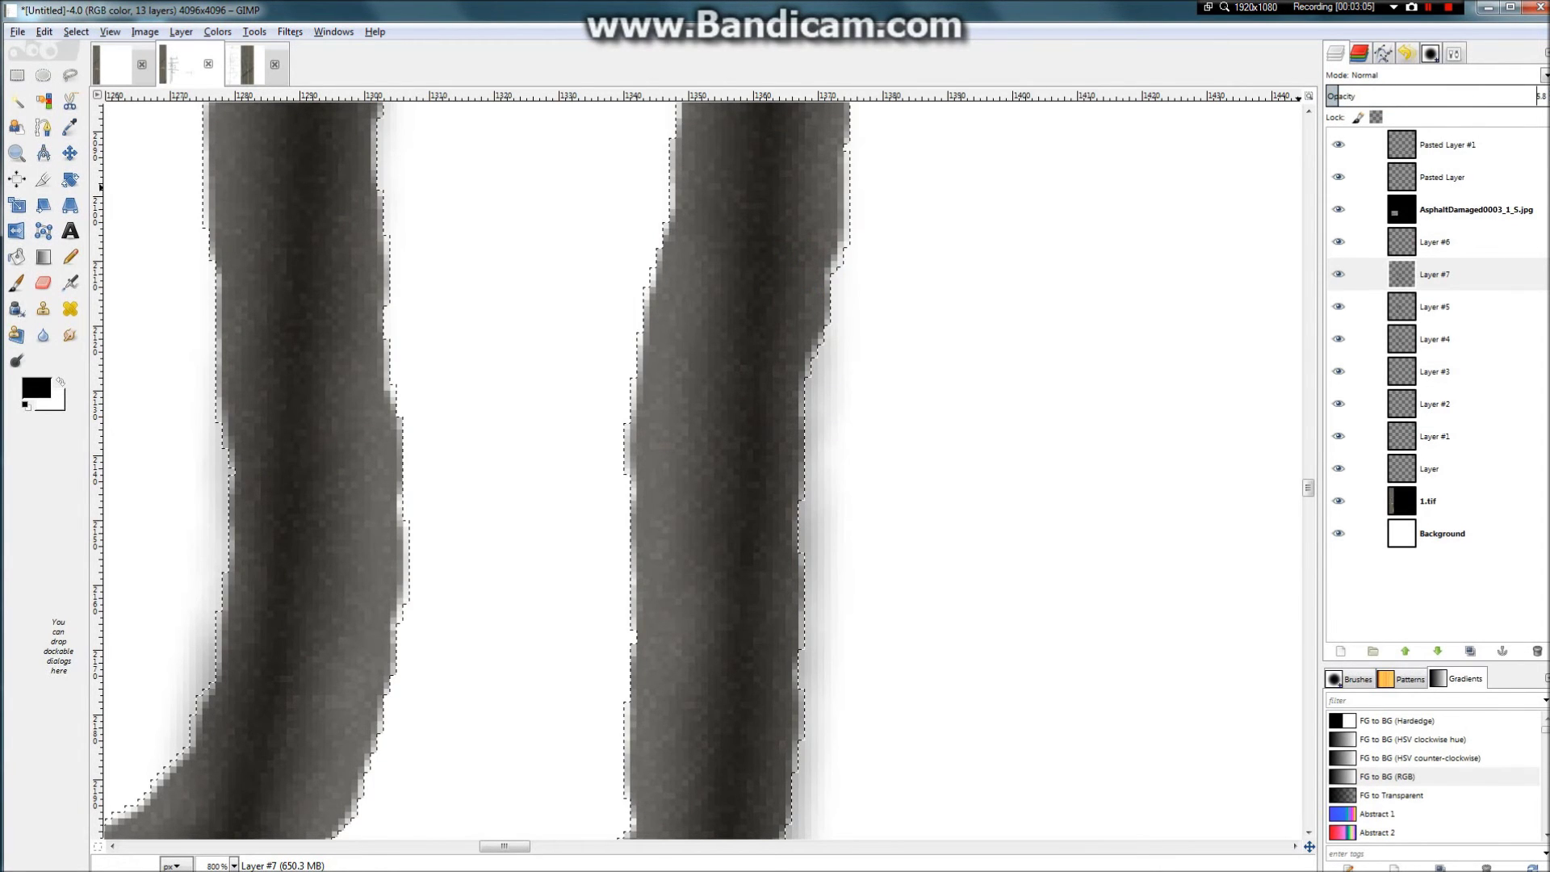
scroll(729, 391, down, 4)
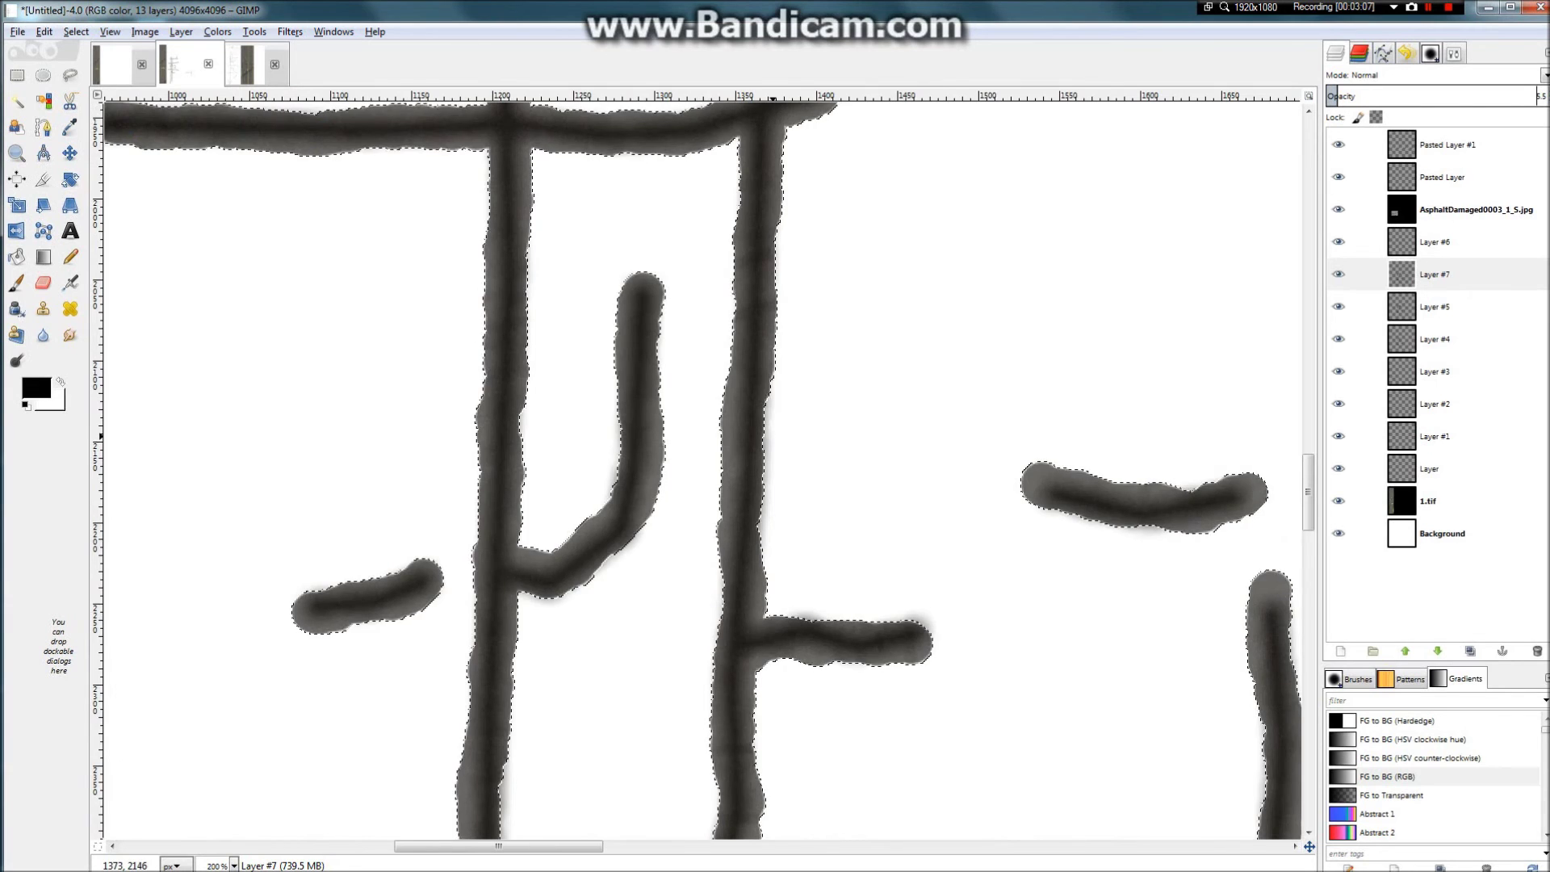
scroll(483, 508, up, 3)
scroll(462, 331, down, 2)
scroll(473, 478, up, 3)
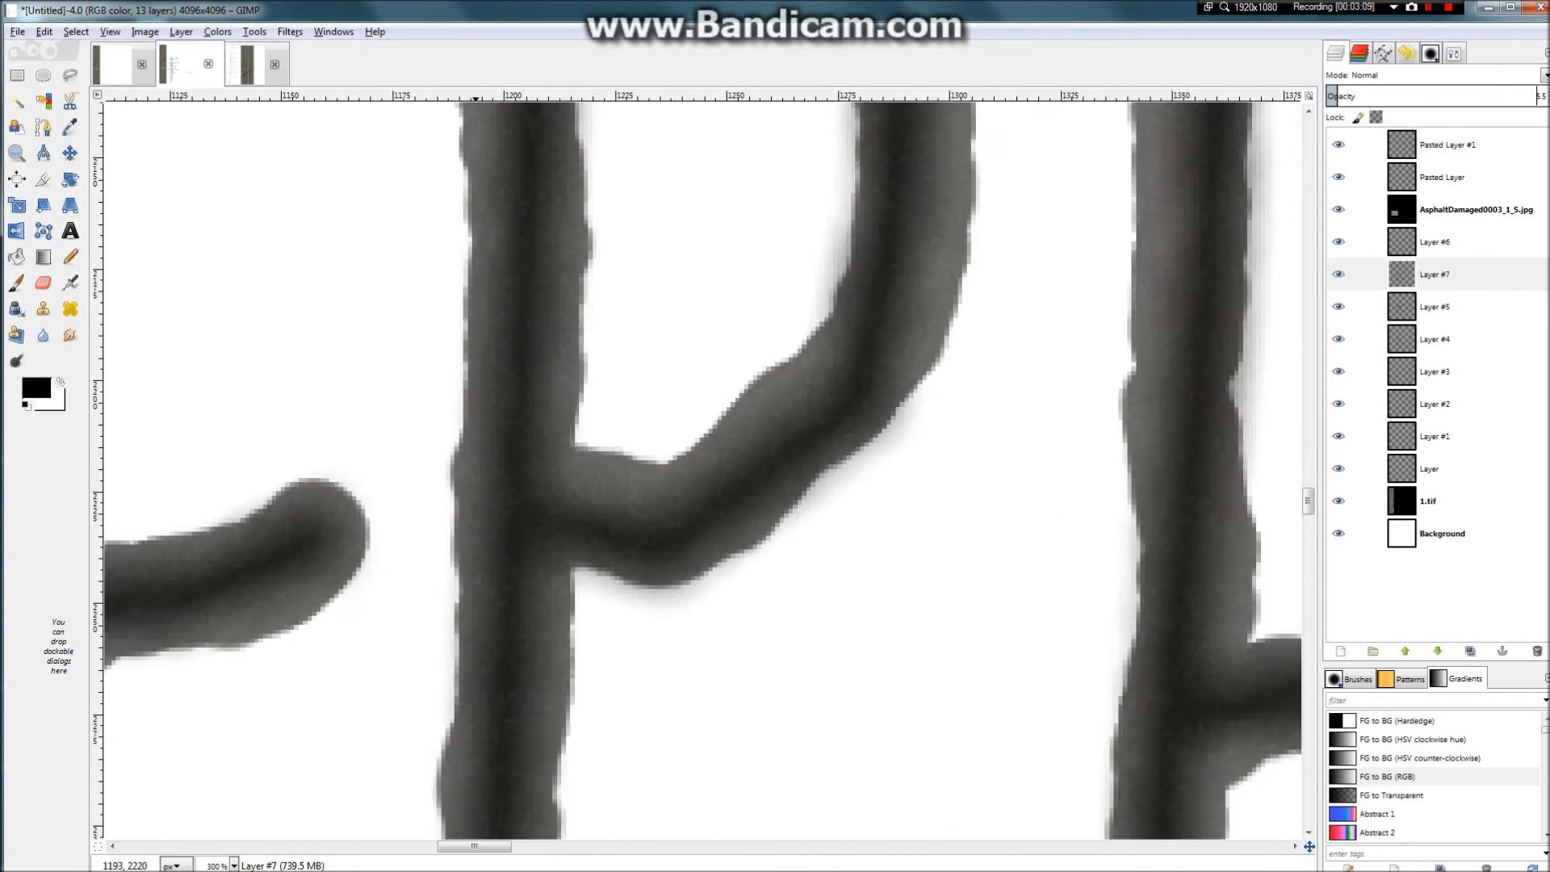
Step: Apply the simple Blur filter to the noise on Layer #7
click(290, 32)
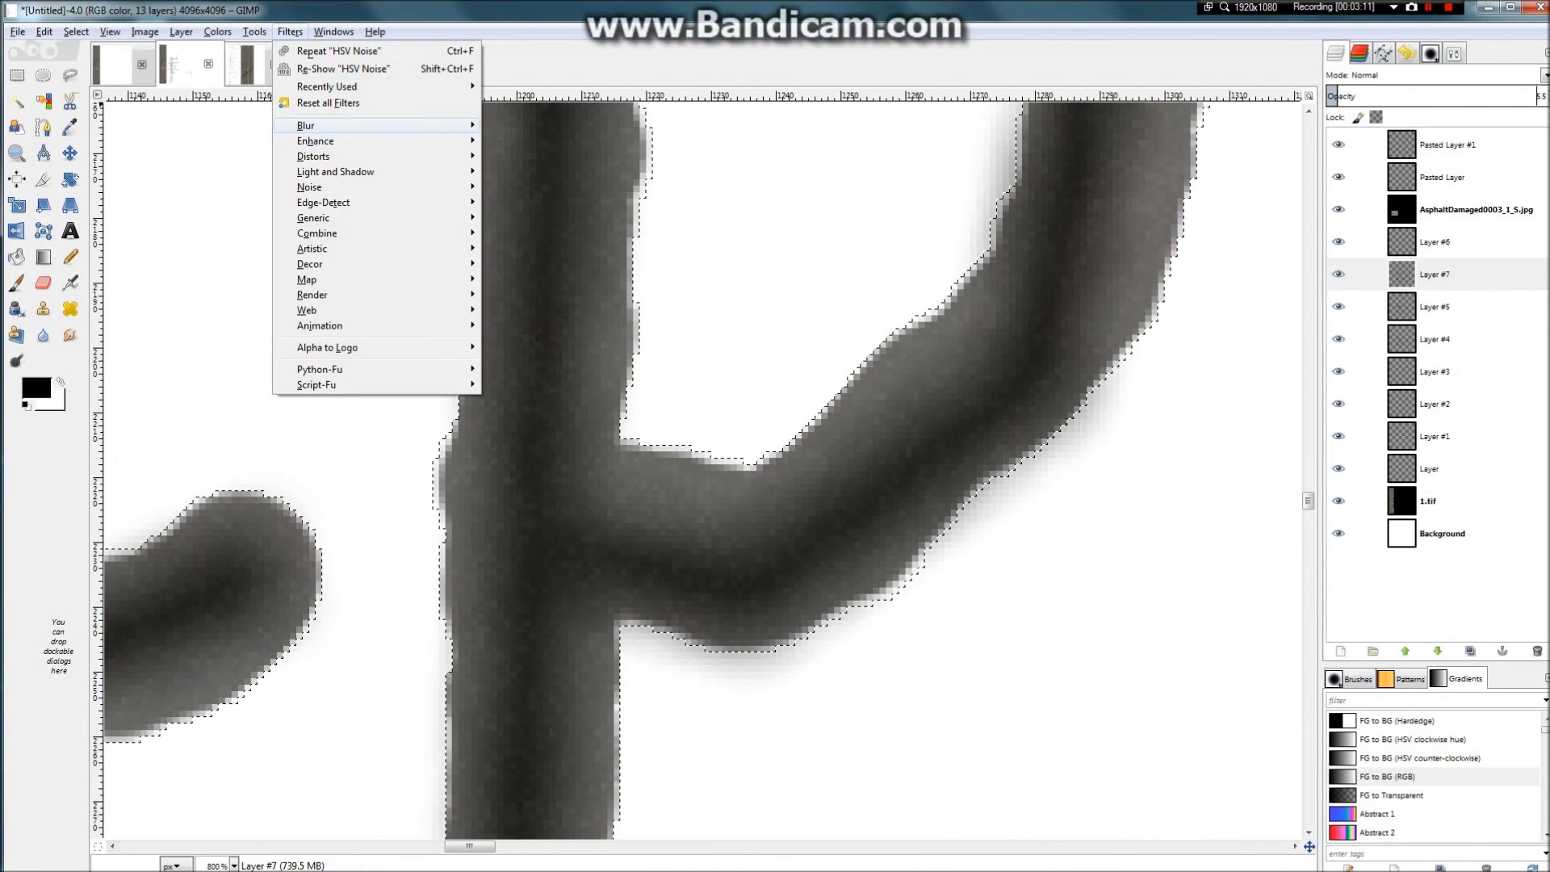
mouse_move(323, 126)
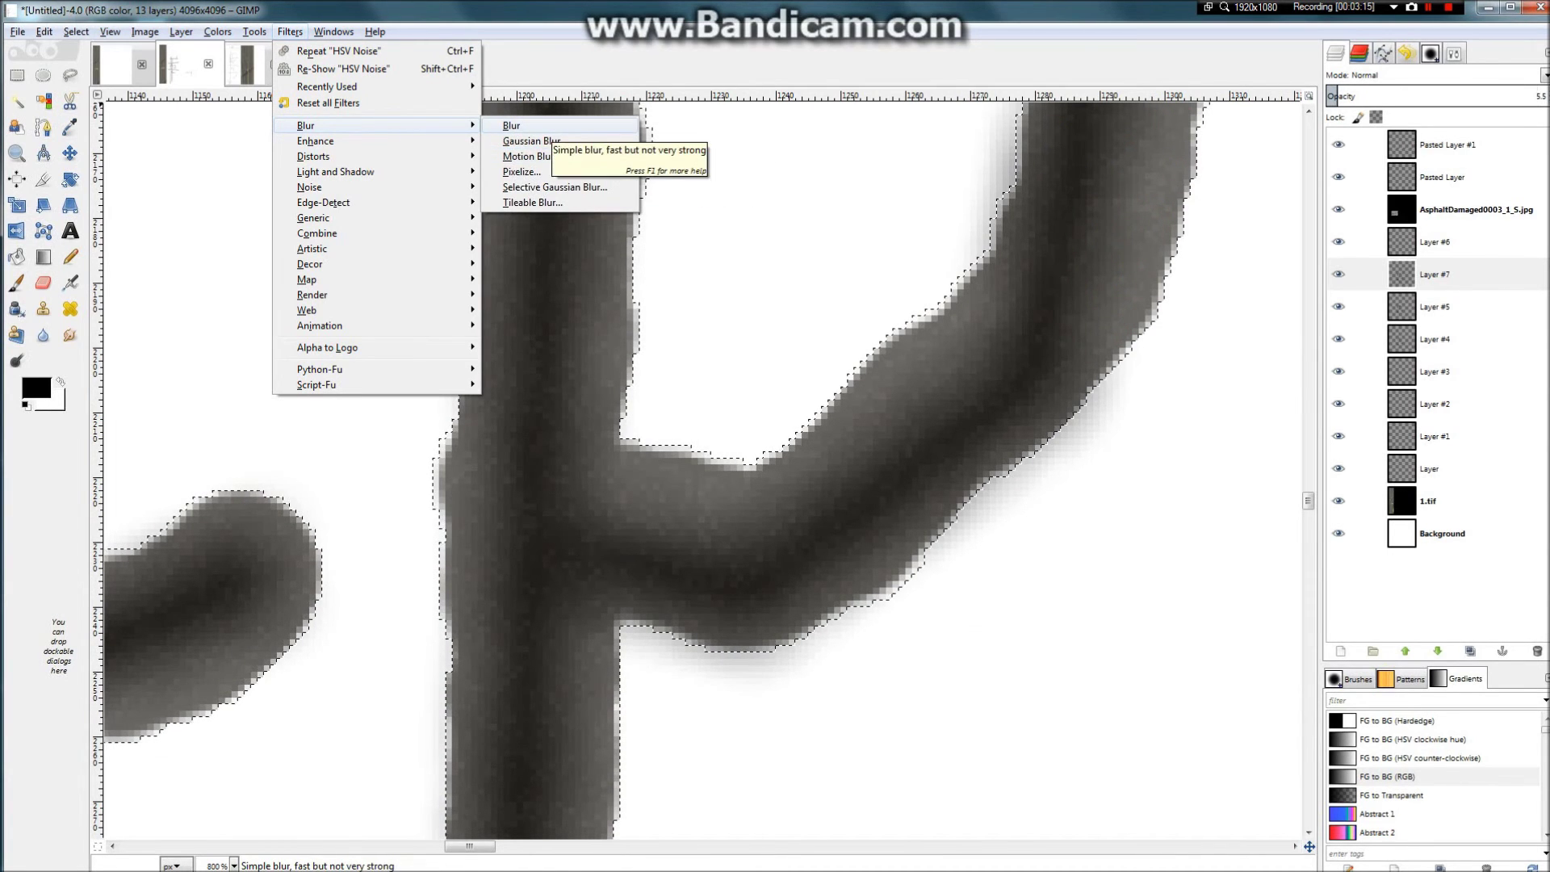
click(555, 126)
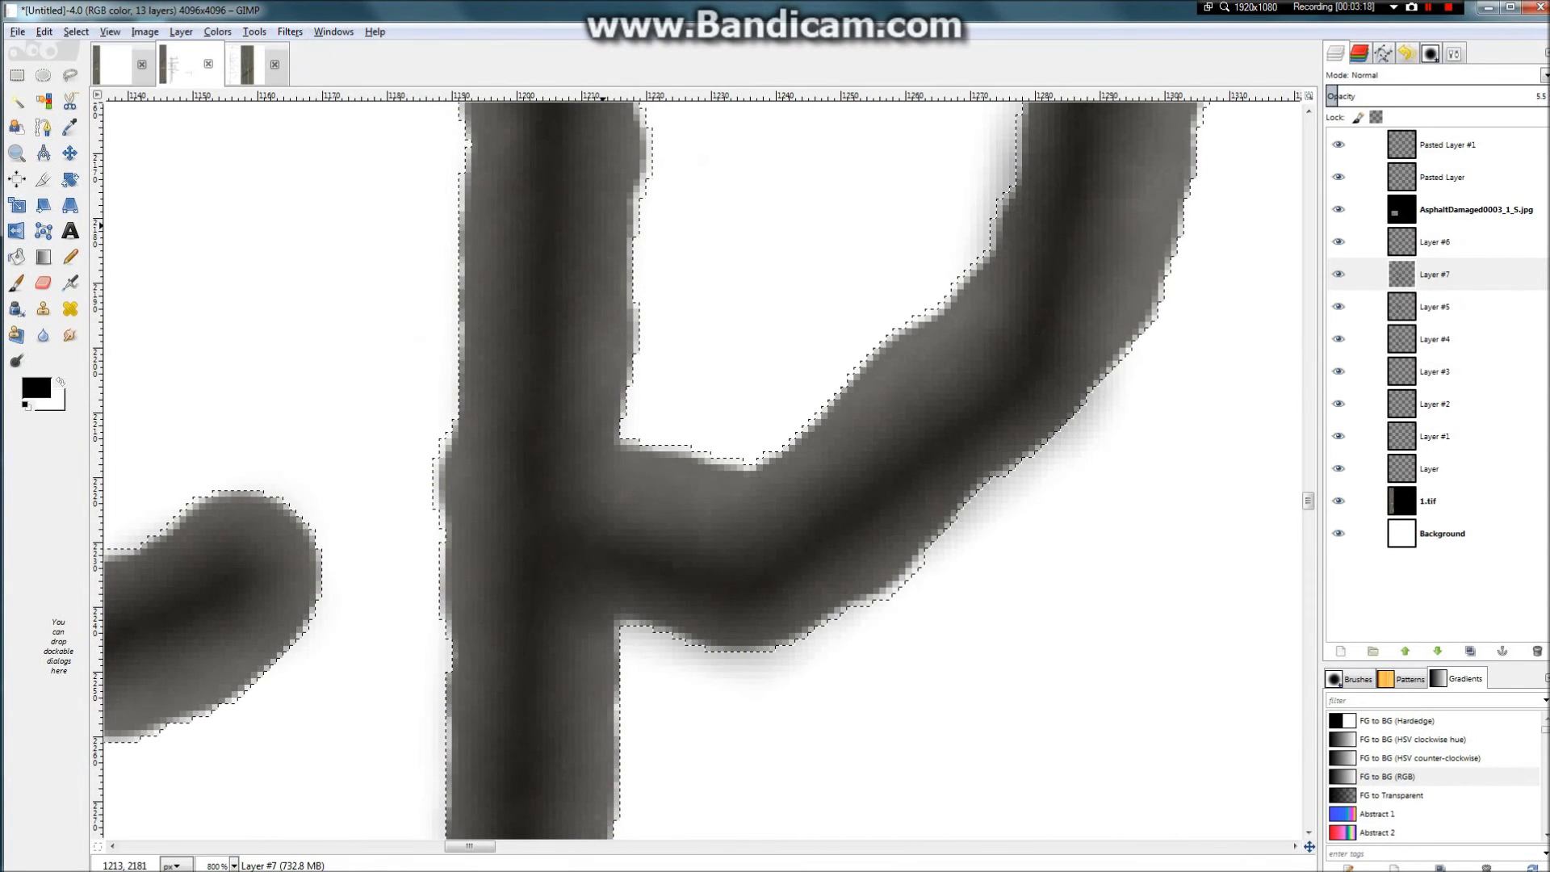
Step: Raise Layer #7's opacity to 22.6 and apply the simple Blur filter to its noise once more
scroll(600, 251, down, 2)
scroll(572, 367, up, 3)
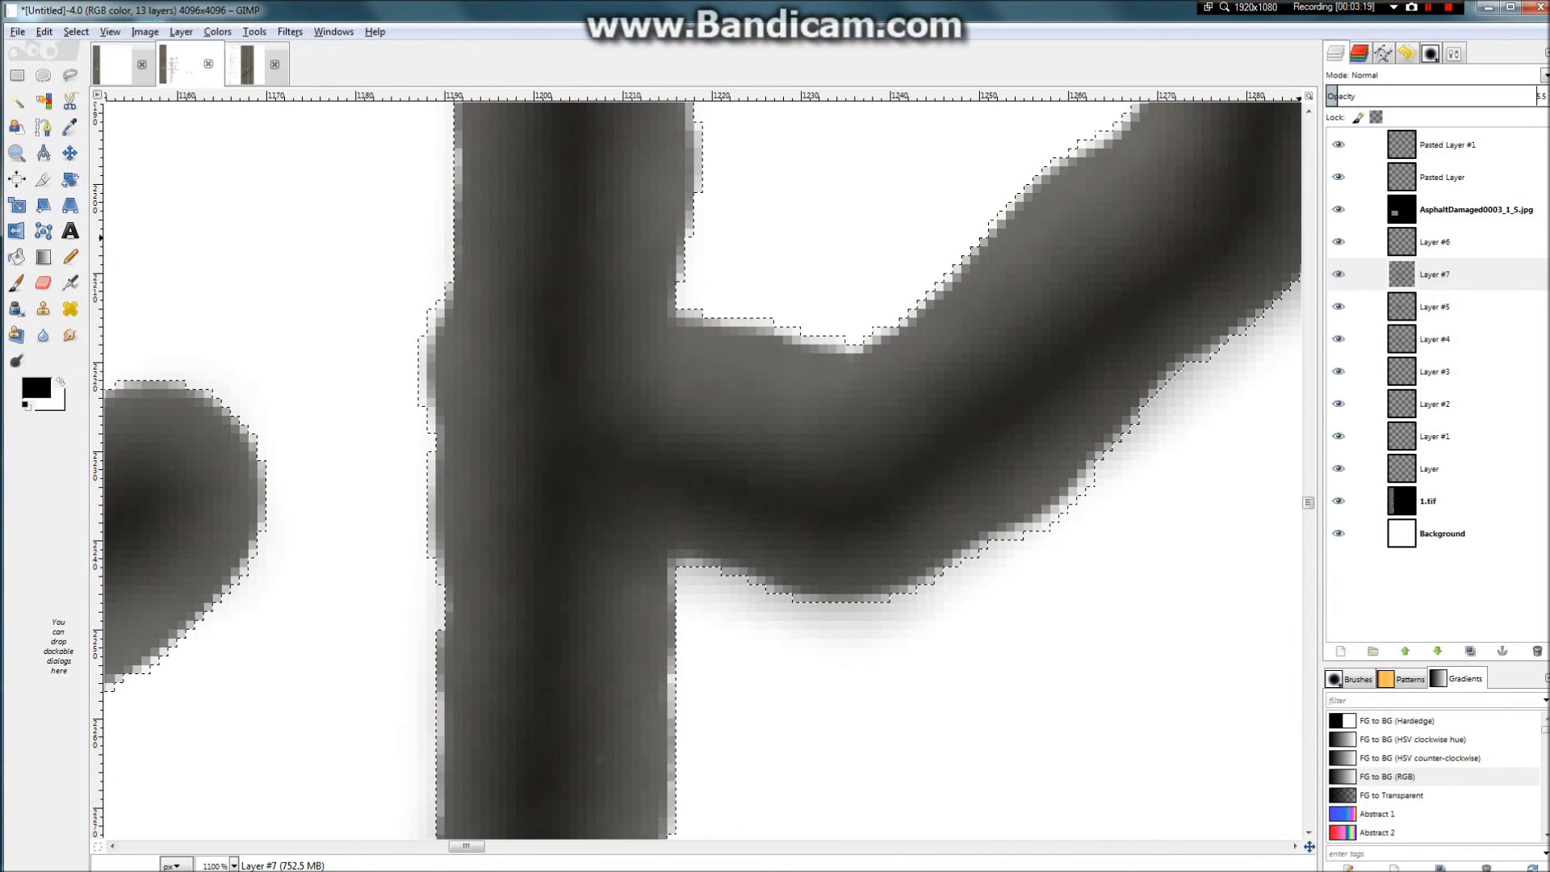
click(1390, 94)
drag(1389, 96, 1386, 96)
scroll(767, 294, down, 4)
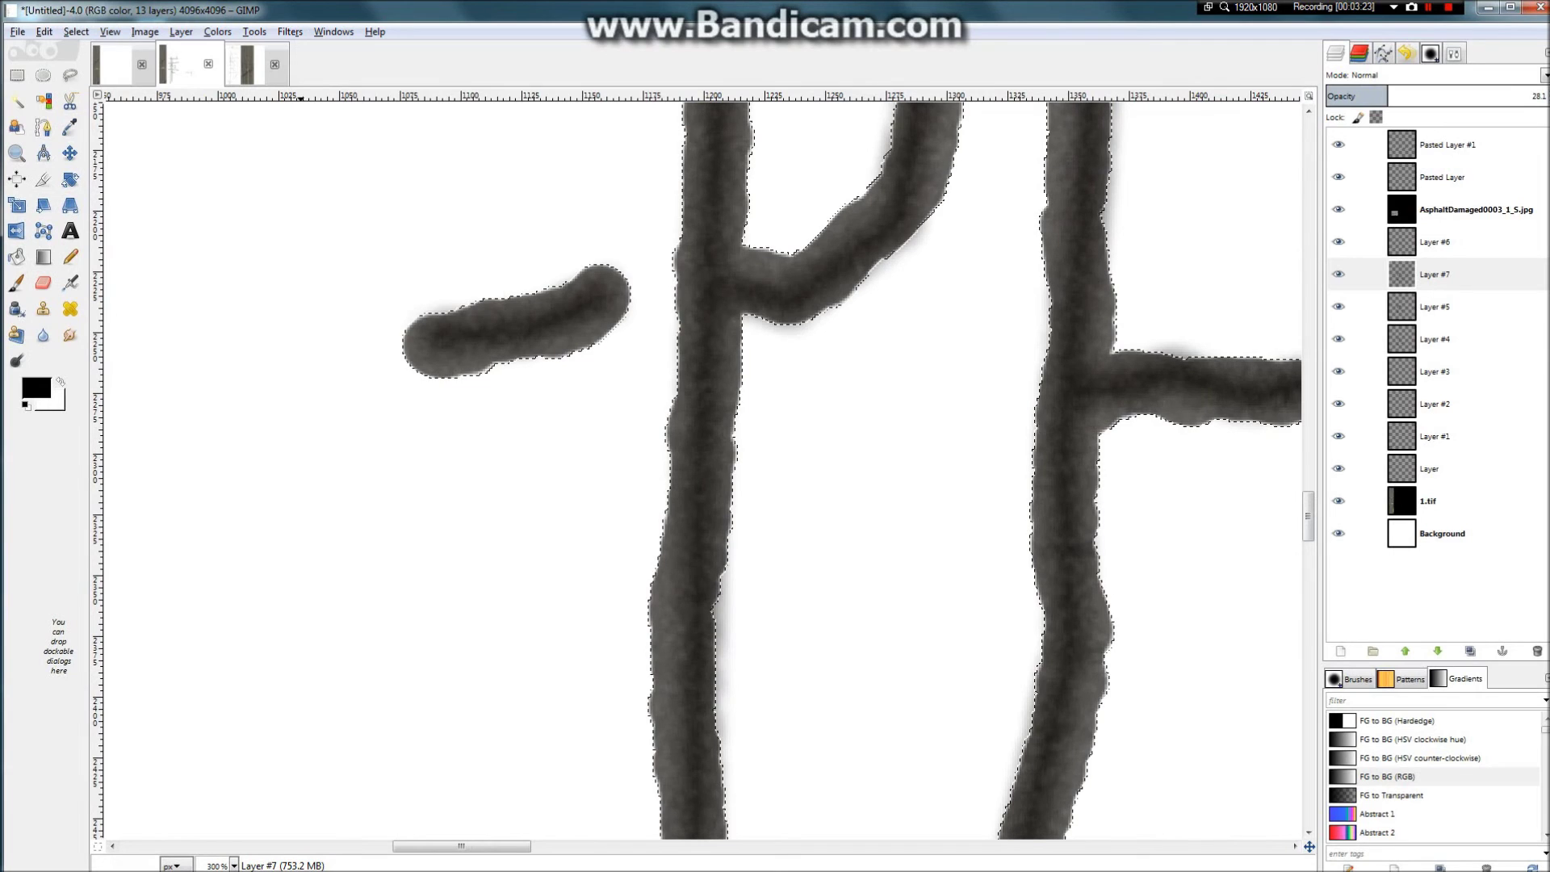
click(290, 31)
mouse_move(315, 125)
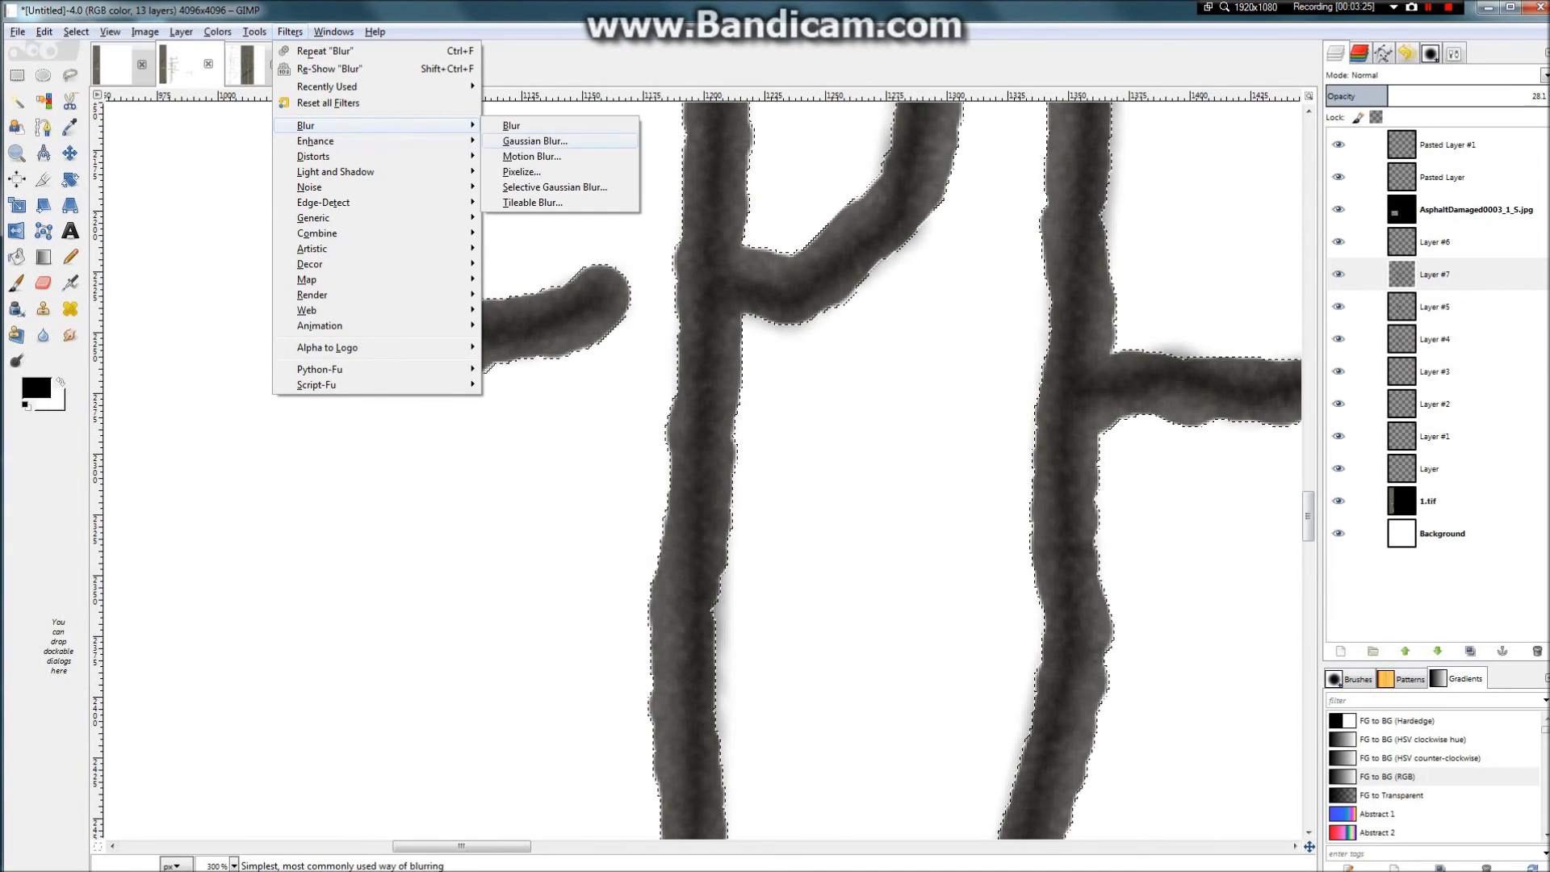
click(517, 125)
scroll(764, 436, up, 2)
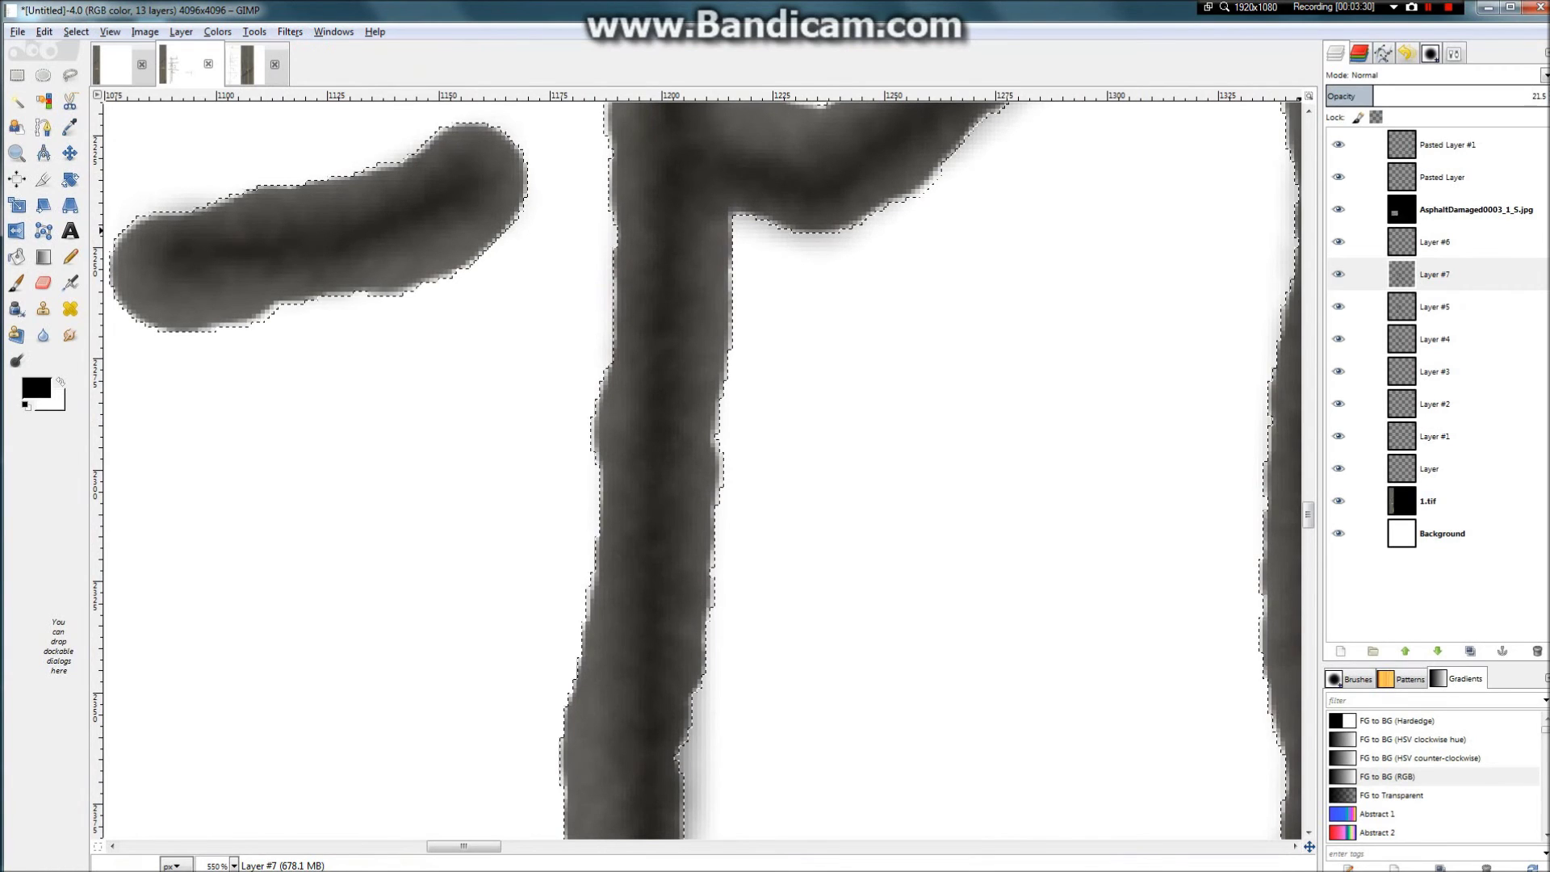
scroll(945, 226, down, 1)
scroll(936, 226, down, 3)
scroll(793, 368, down, 1)
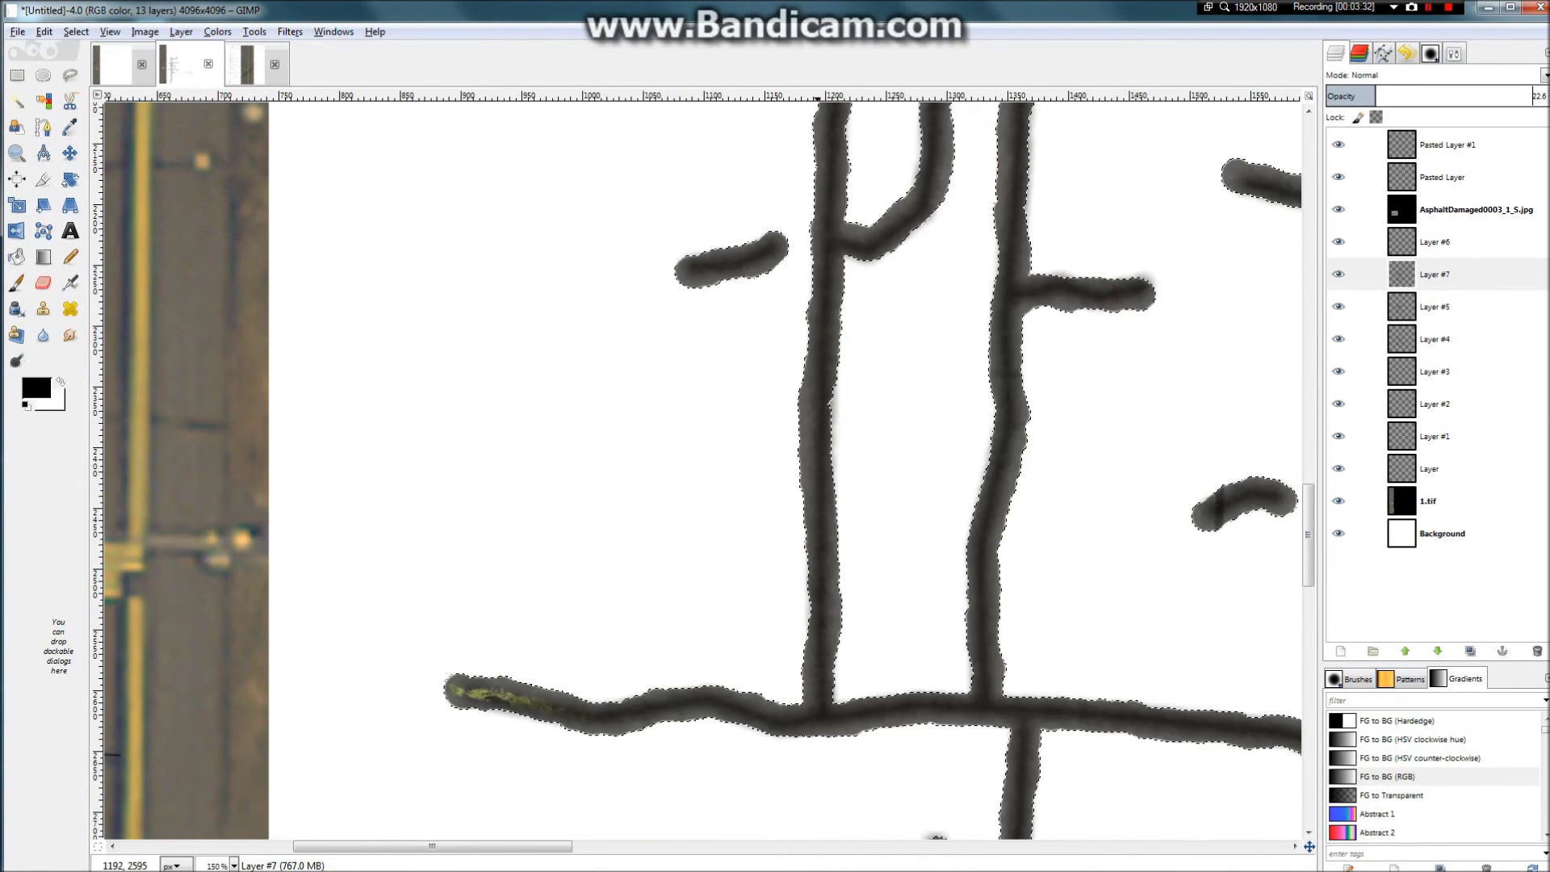
Step: Examine the softened noise along the cracks and around the grass patch, both close up and across the whole texture
scroll(858, 775, up, 3)
scroll(860, 775, down, 1)
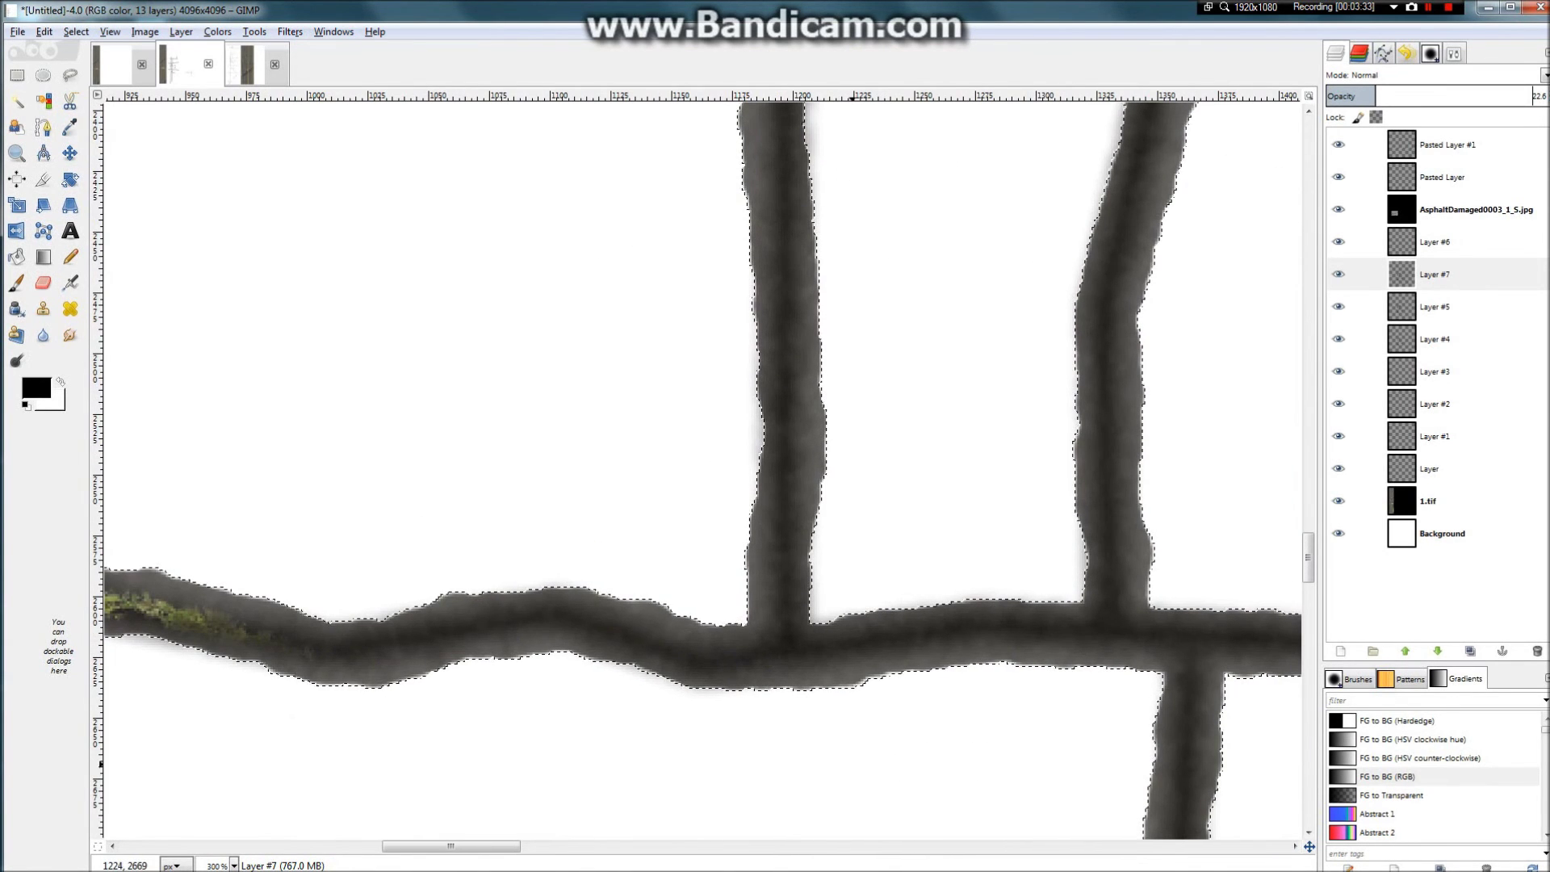
scroll(862, 755, down, 1)
scroll(825, 759, down, 3)
scroll(682, 444, up, 3)
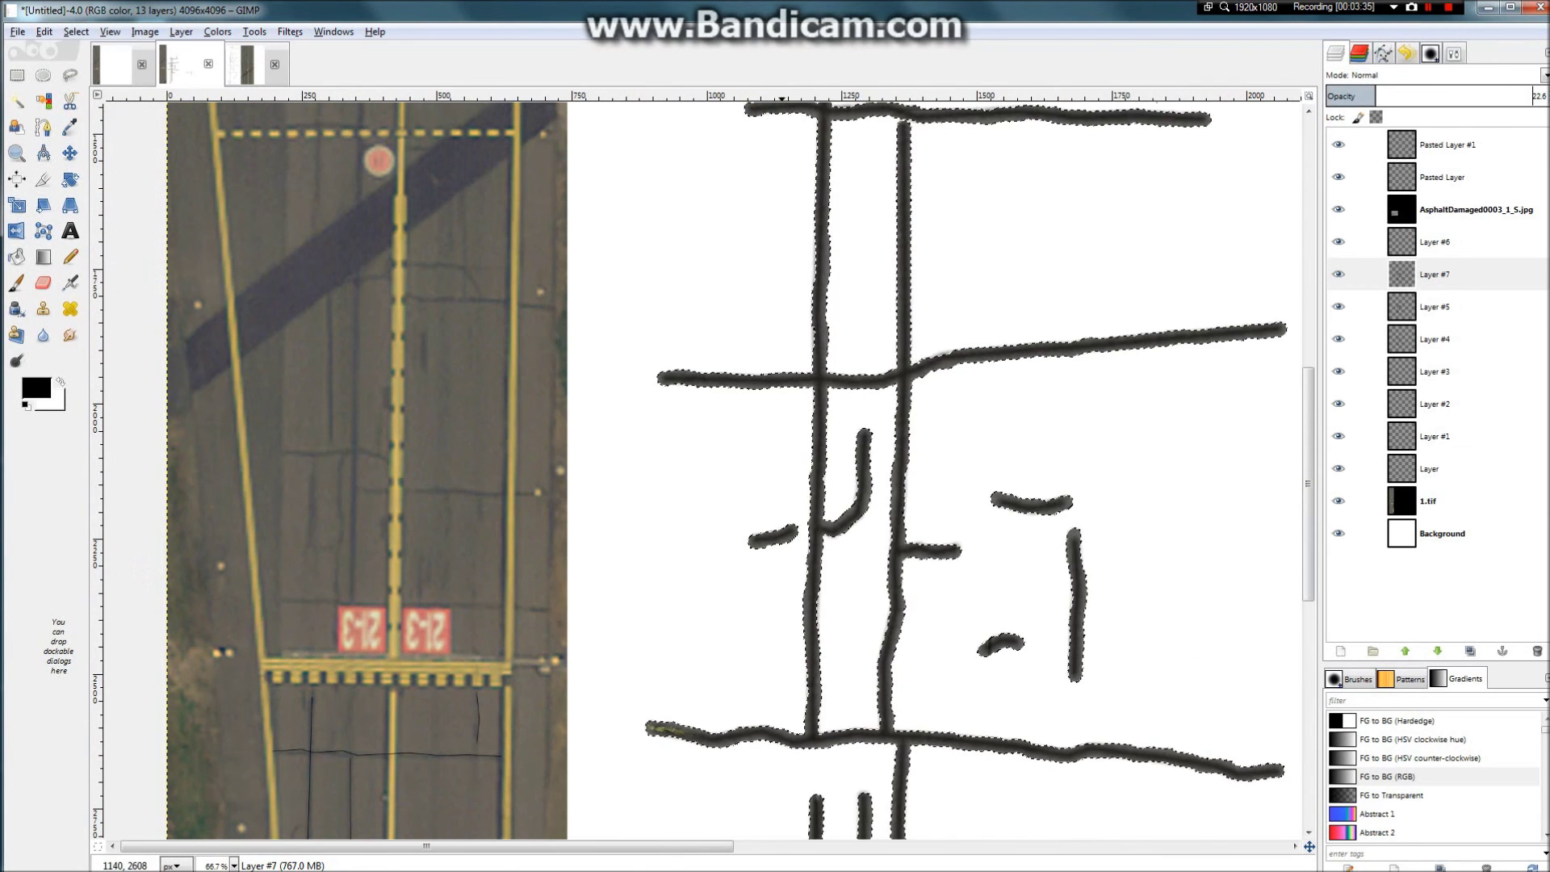
scroll(683, 443, down, 3)
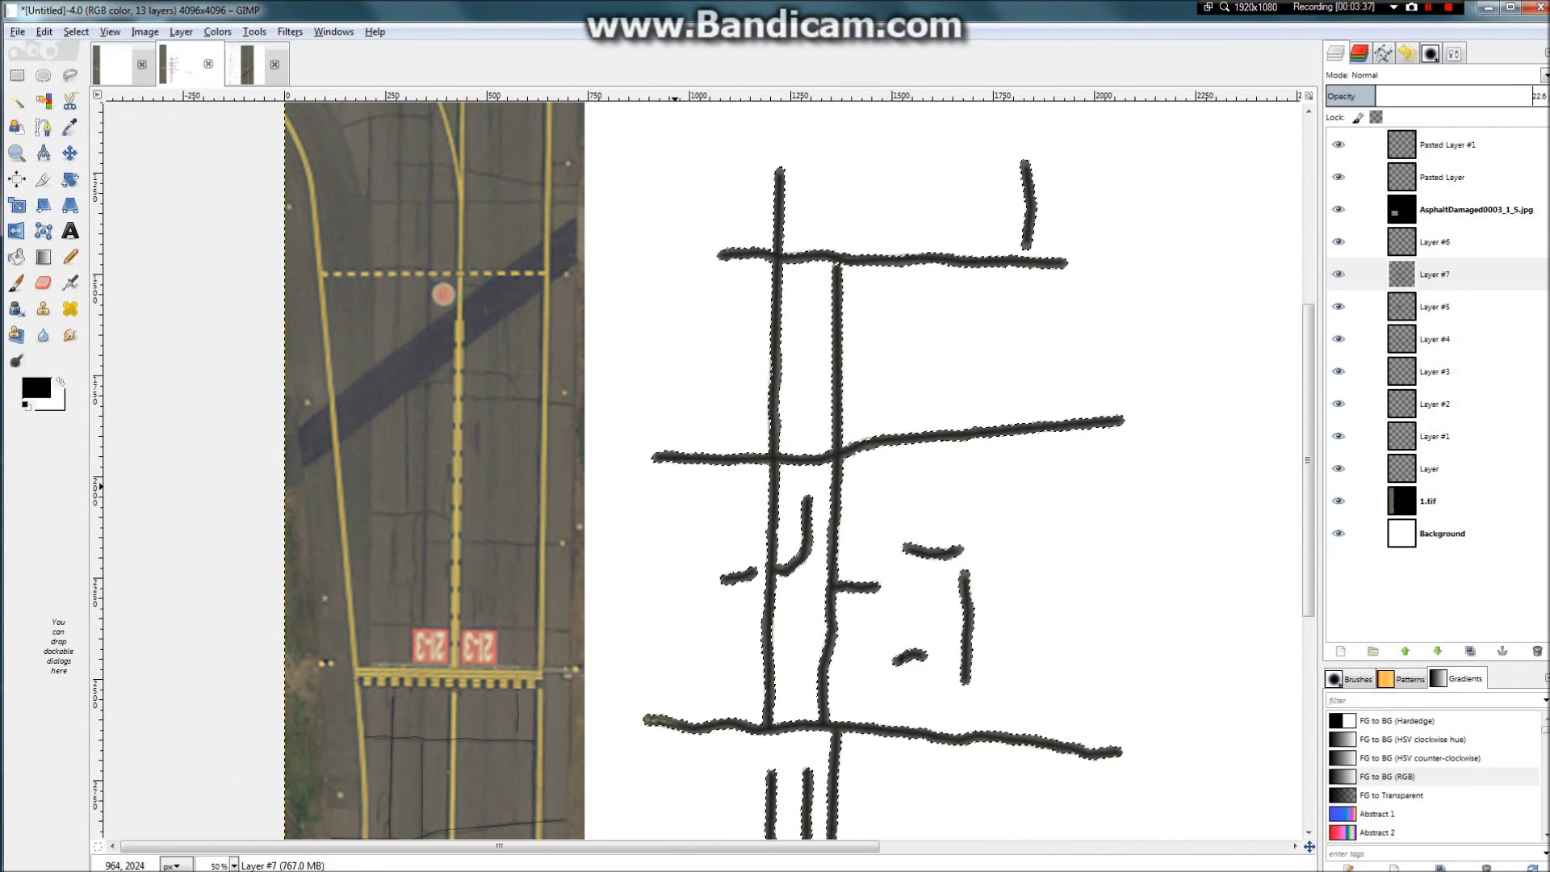
scroll(705, 729, up, 4)
scroll(705, 729, up, 2)
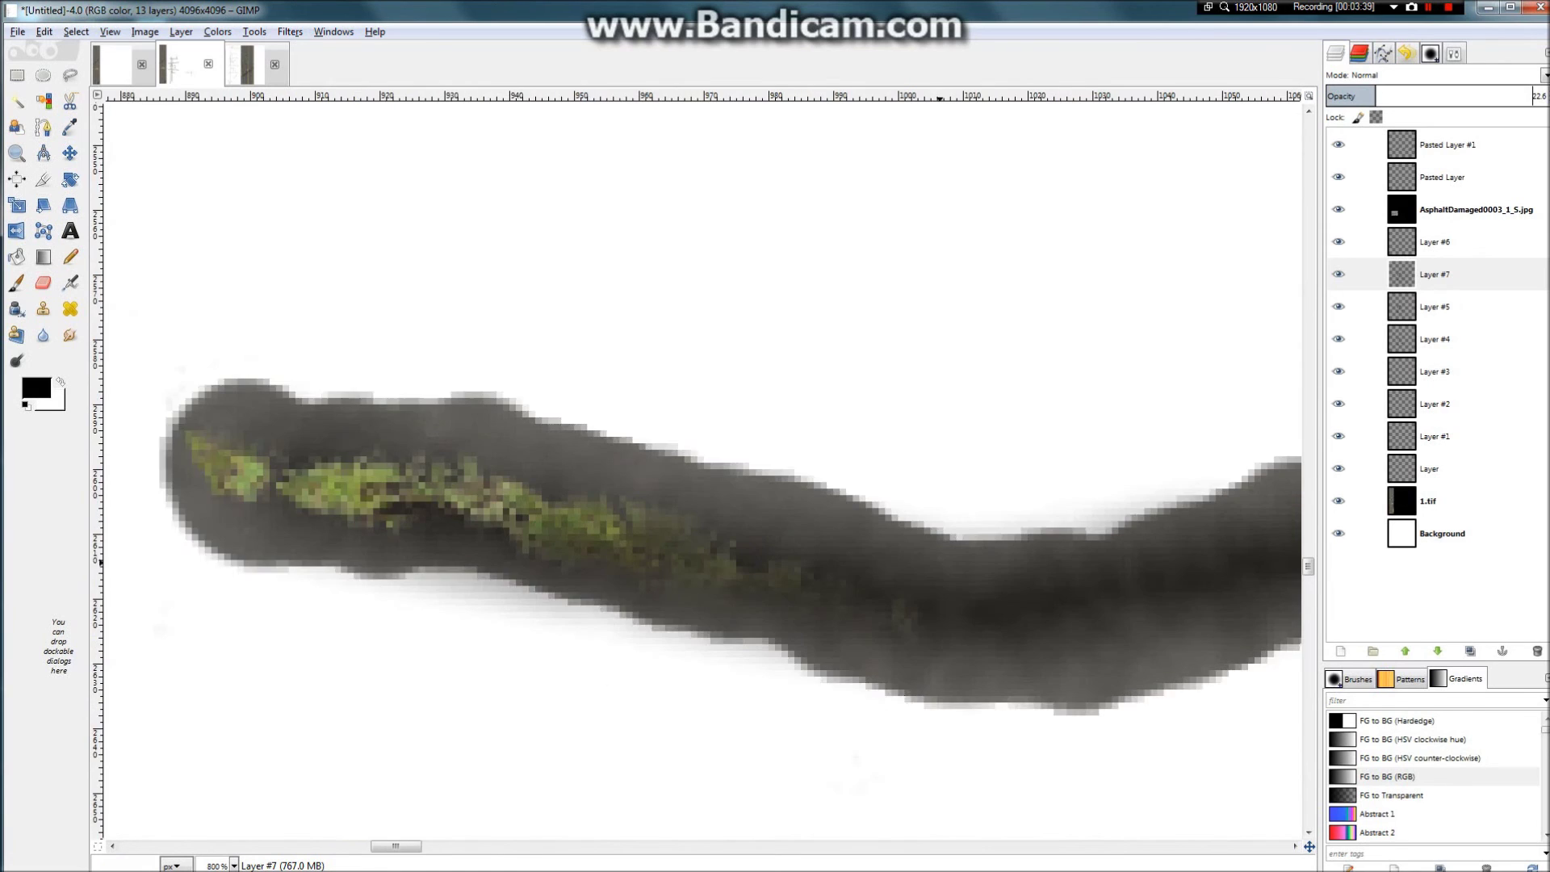
scroll(1053, 560, up, 2)
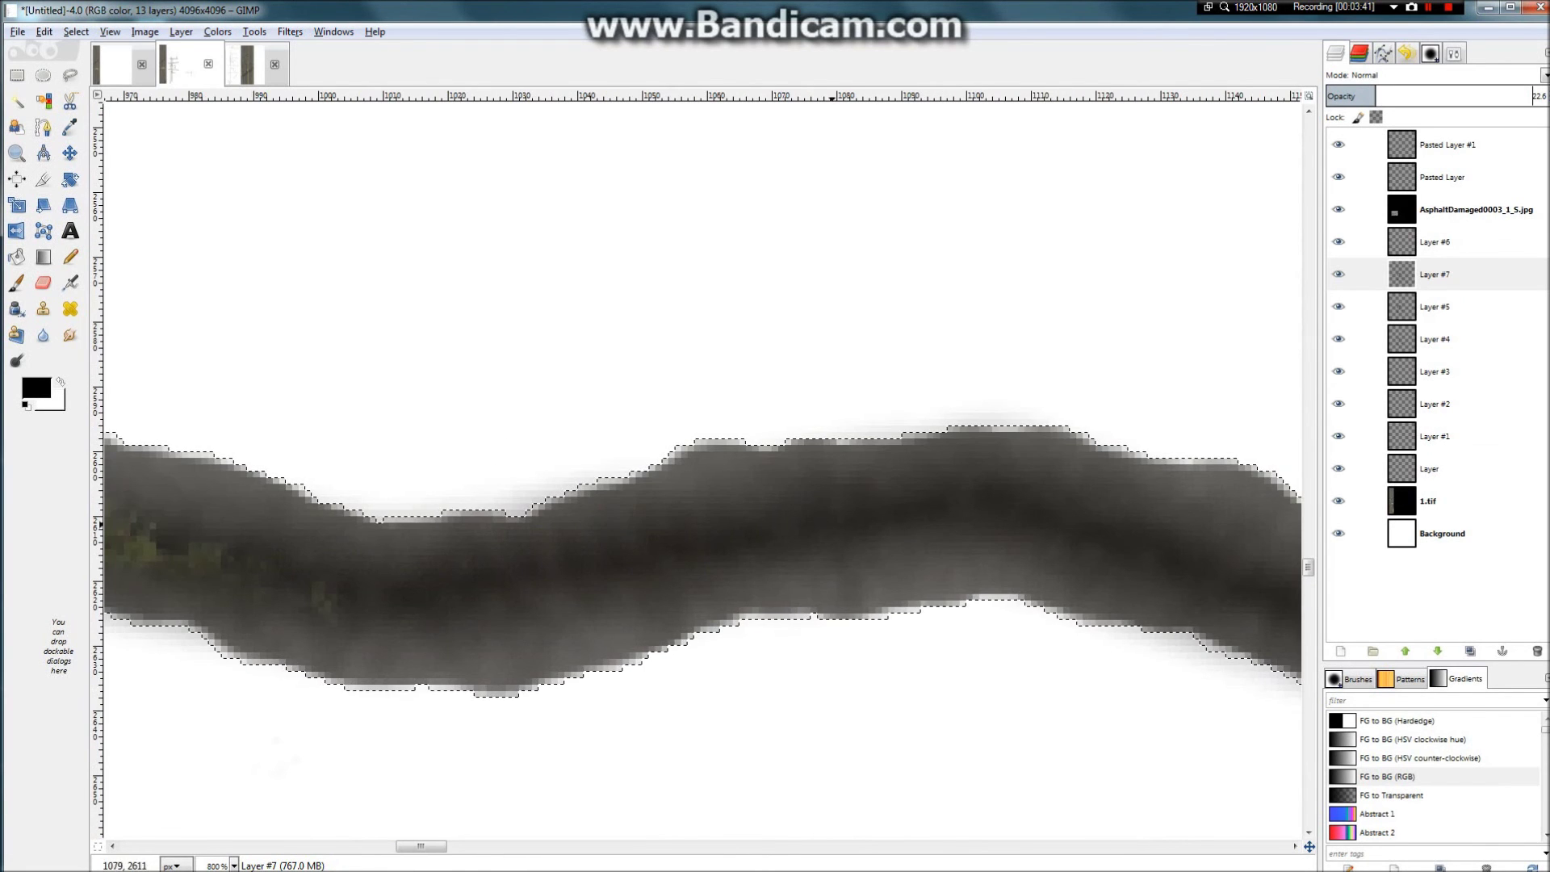
scroll(682, 556, down, 2)
scroll(546, 525, down, 2)
Step: Create a new transparent 4096 × 4096 layer directly above Layer #6
click(1372, 146)
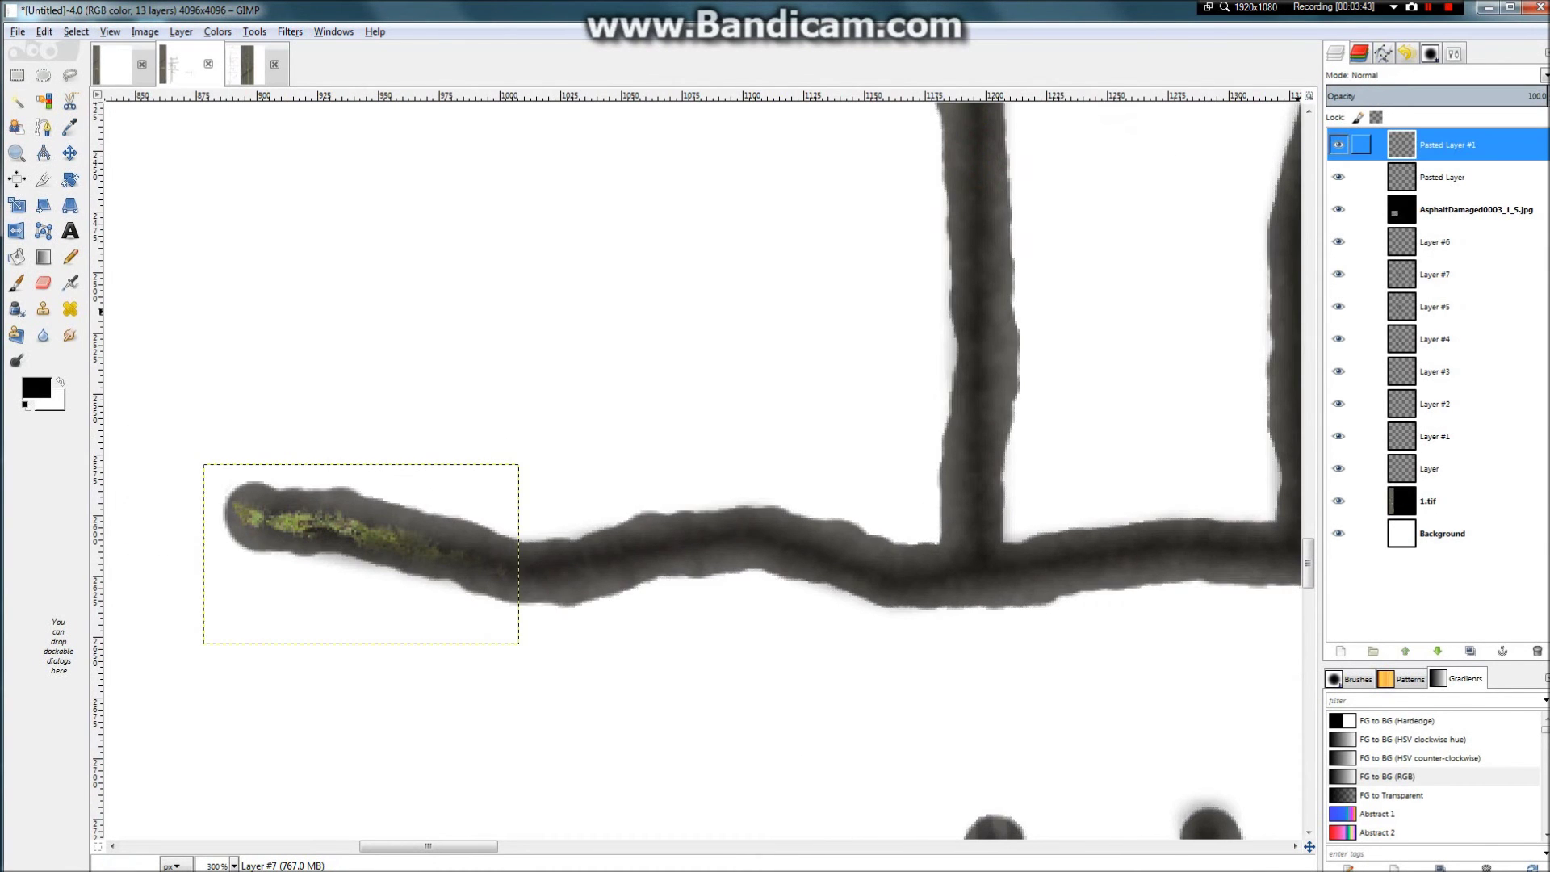
right_click(1415, 148)
click(1437, 242)
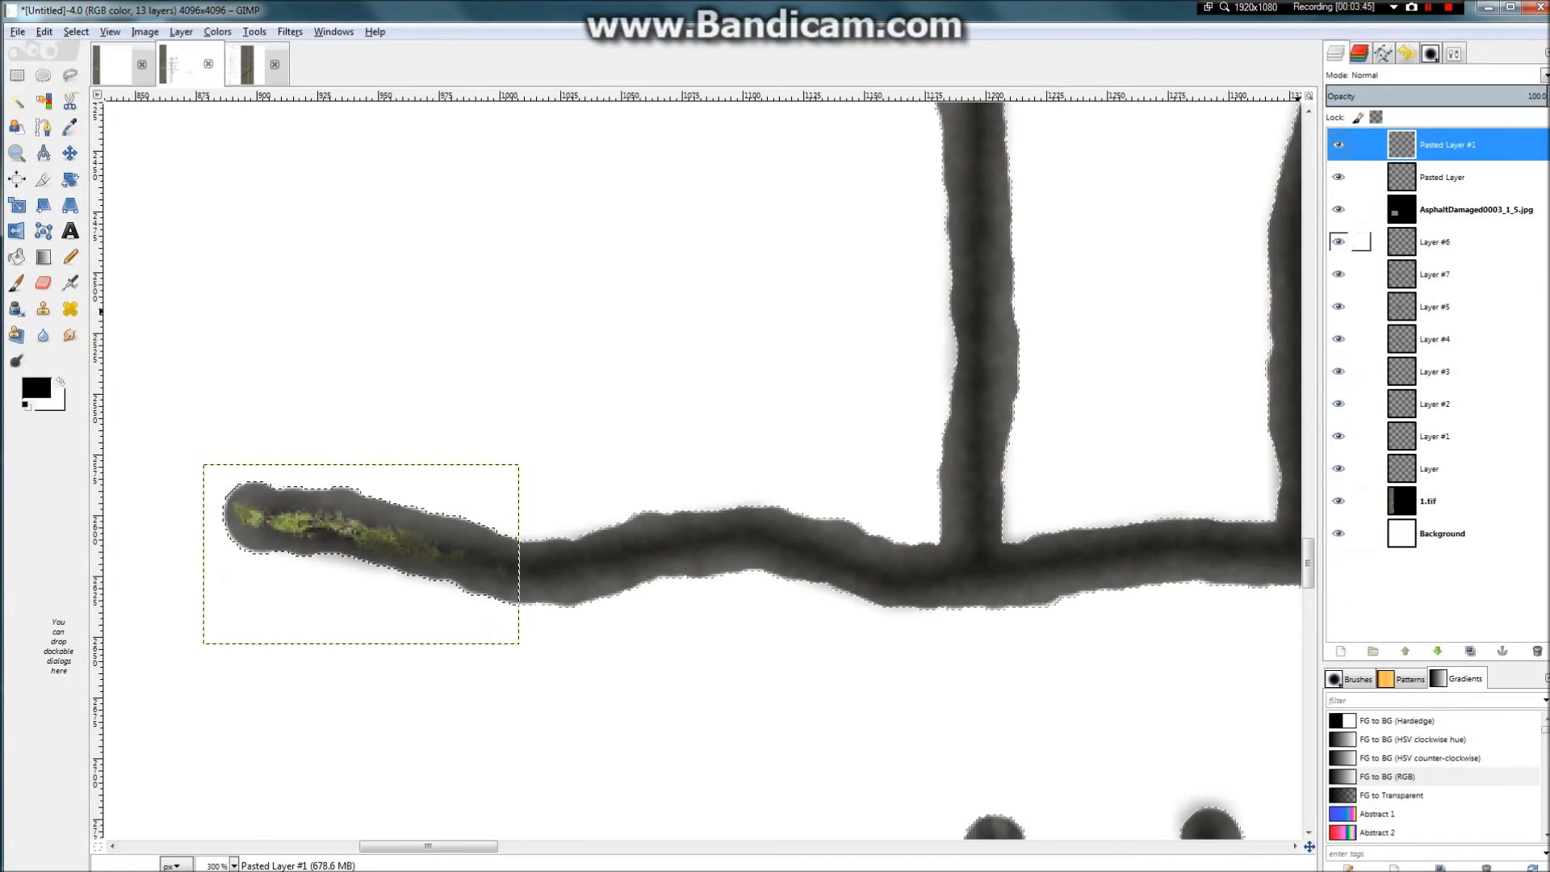
right_click(1437, 246)
click(1312, 285)
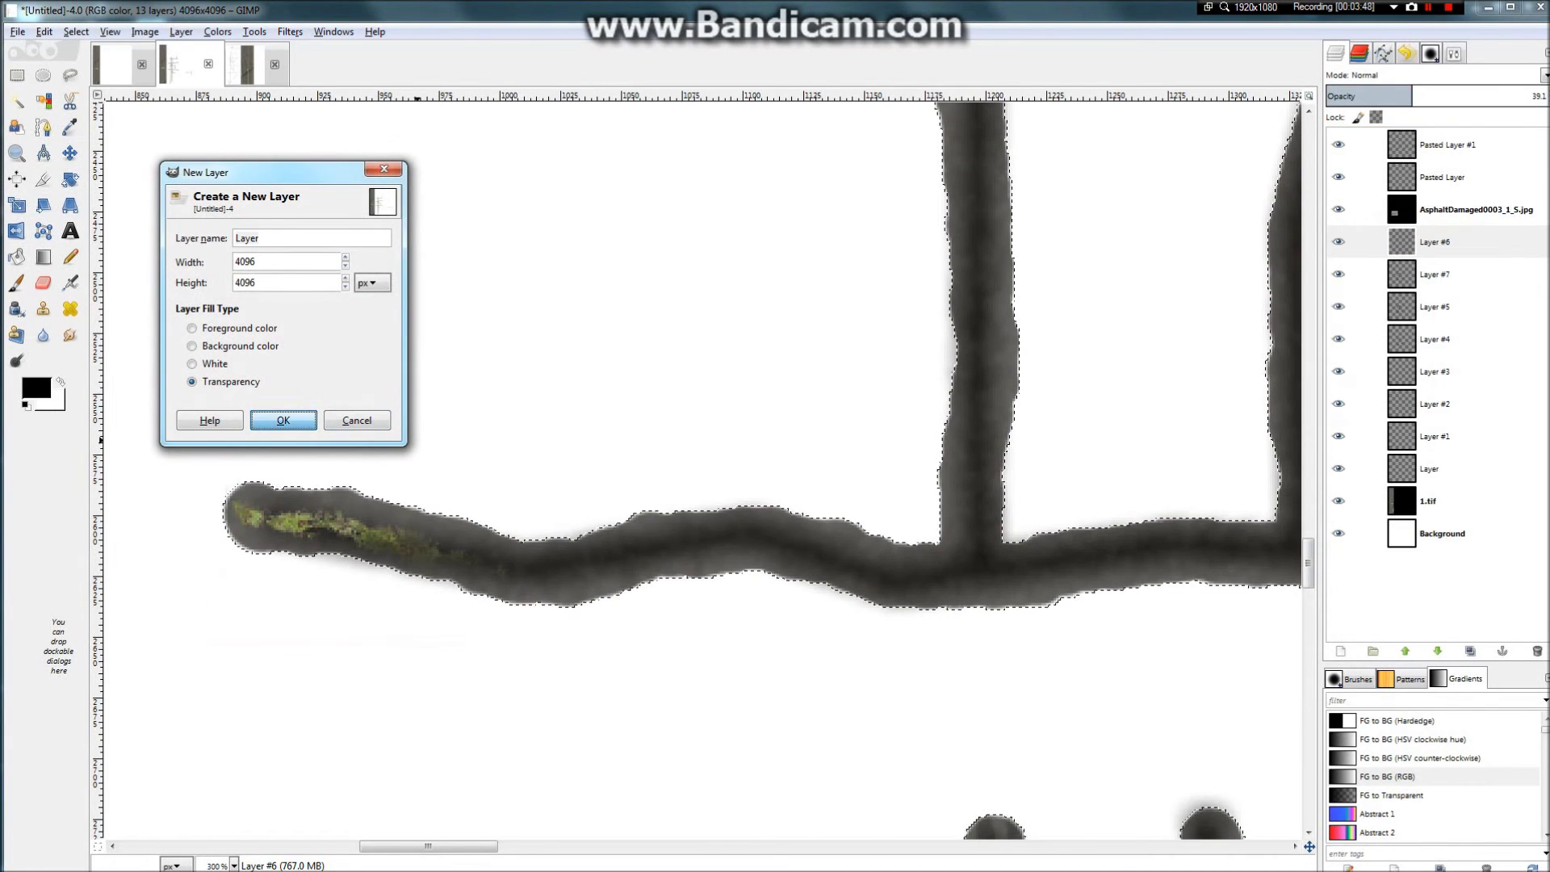
key(Return)
Step: Paint a thin black line with a 2.99 Paintbrush along the middle of the lower horizontal crack, starting where the grass ends
scroll(511, 492, up, 3)
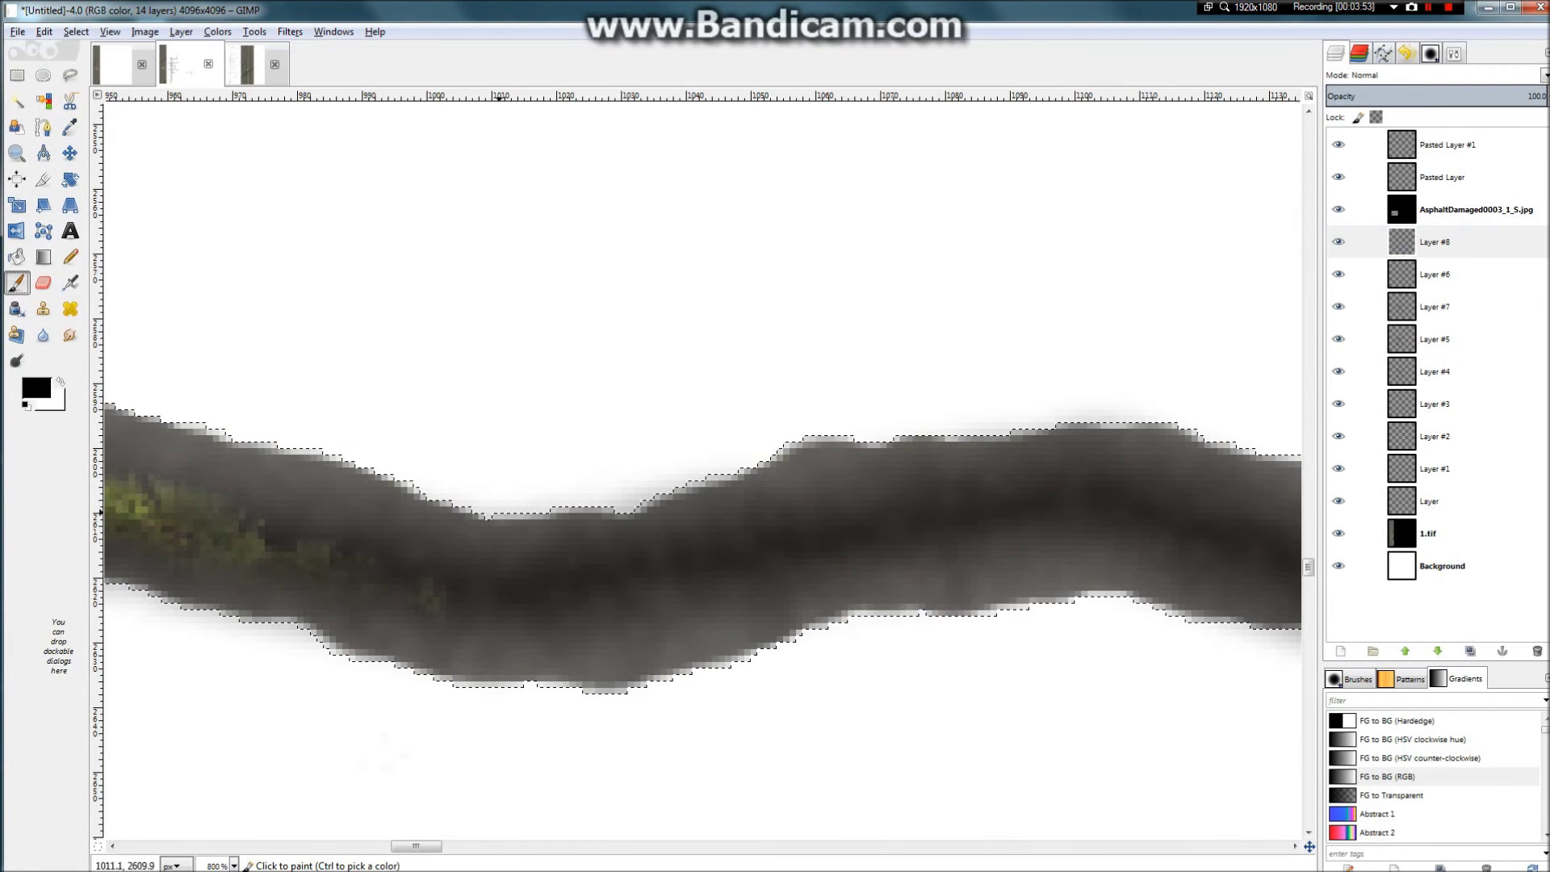
click(1455, 54)
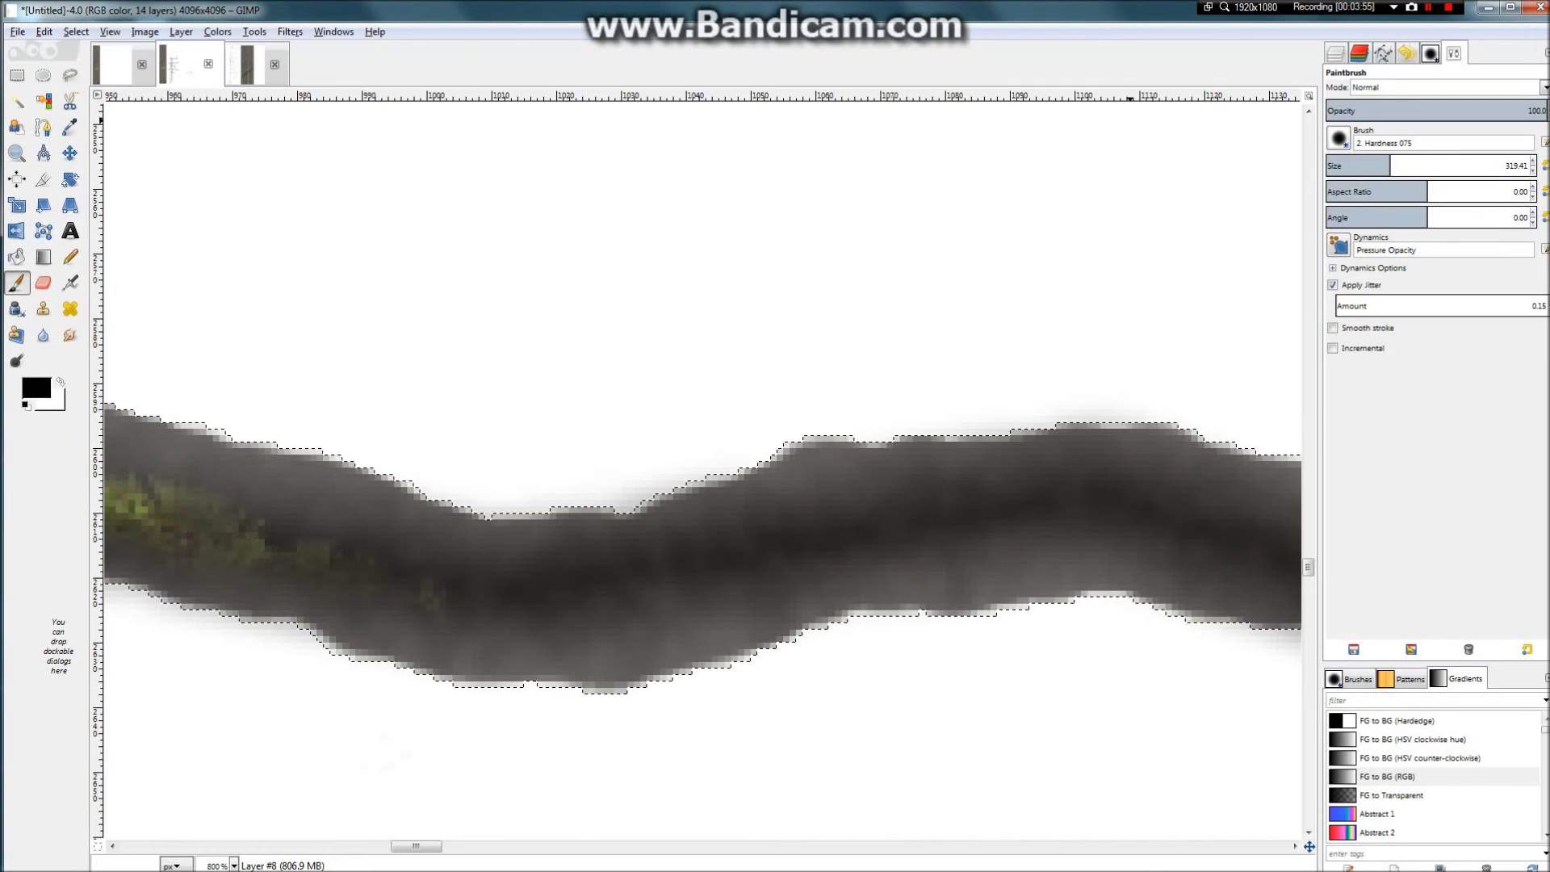
drag(1389, 164, 1334, 163)
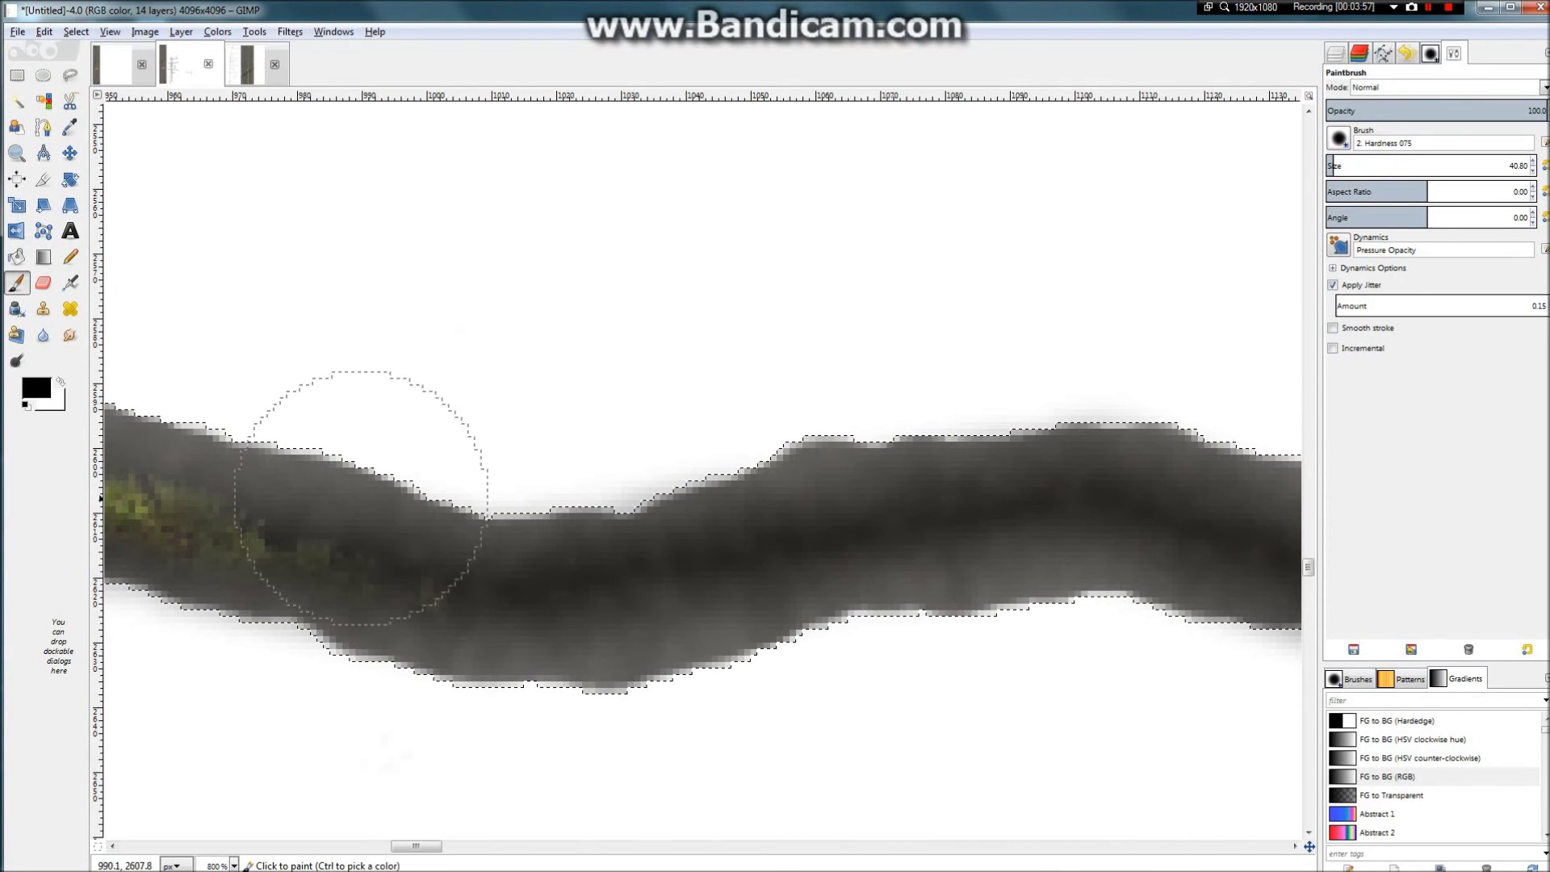
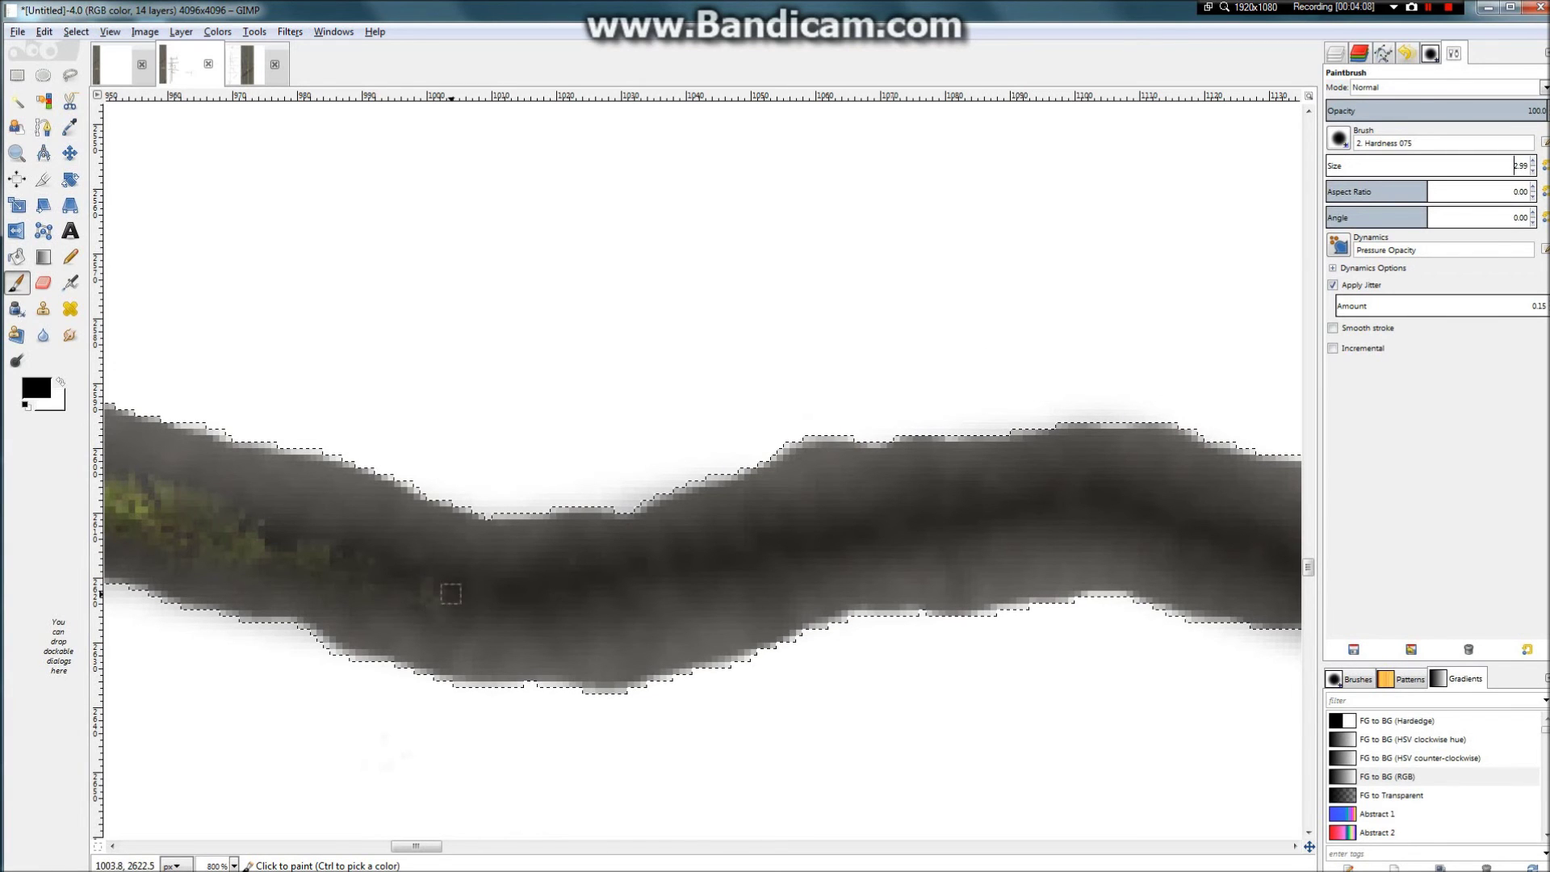
mouse_move(451, 593)
mouse_down()
mouse_move(554, 598)
mouse_move(699, 571)
mouse_up()
drag(816, 538, 1032, 506)
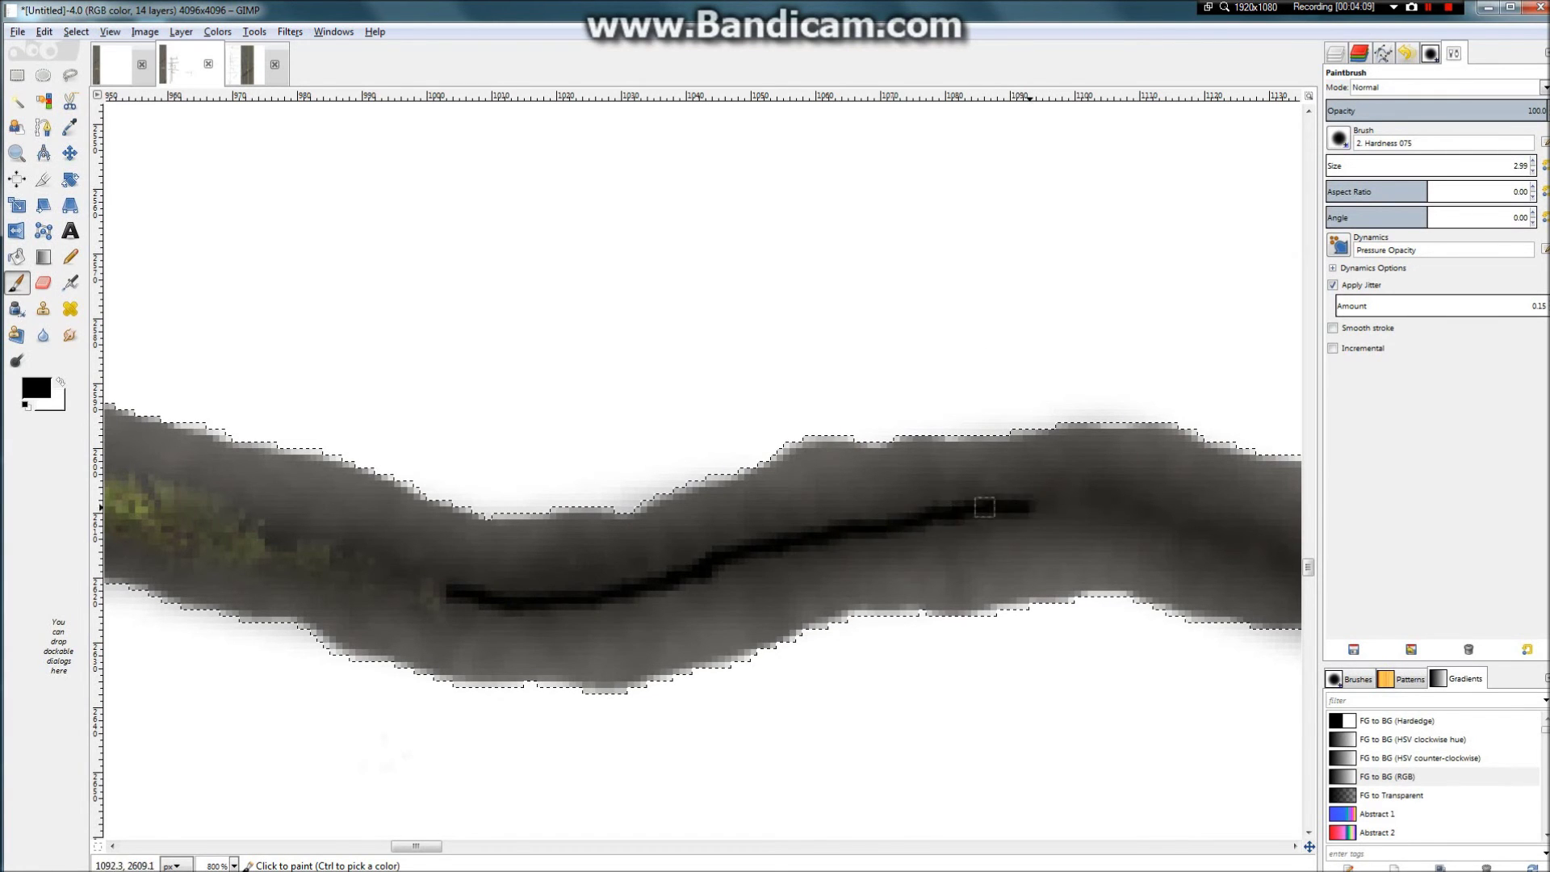
scroll(765, 480, down, 3)
scroll(759, 514, up, 3)
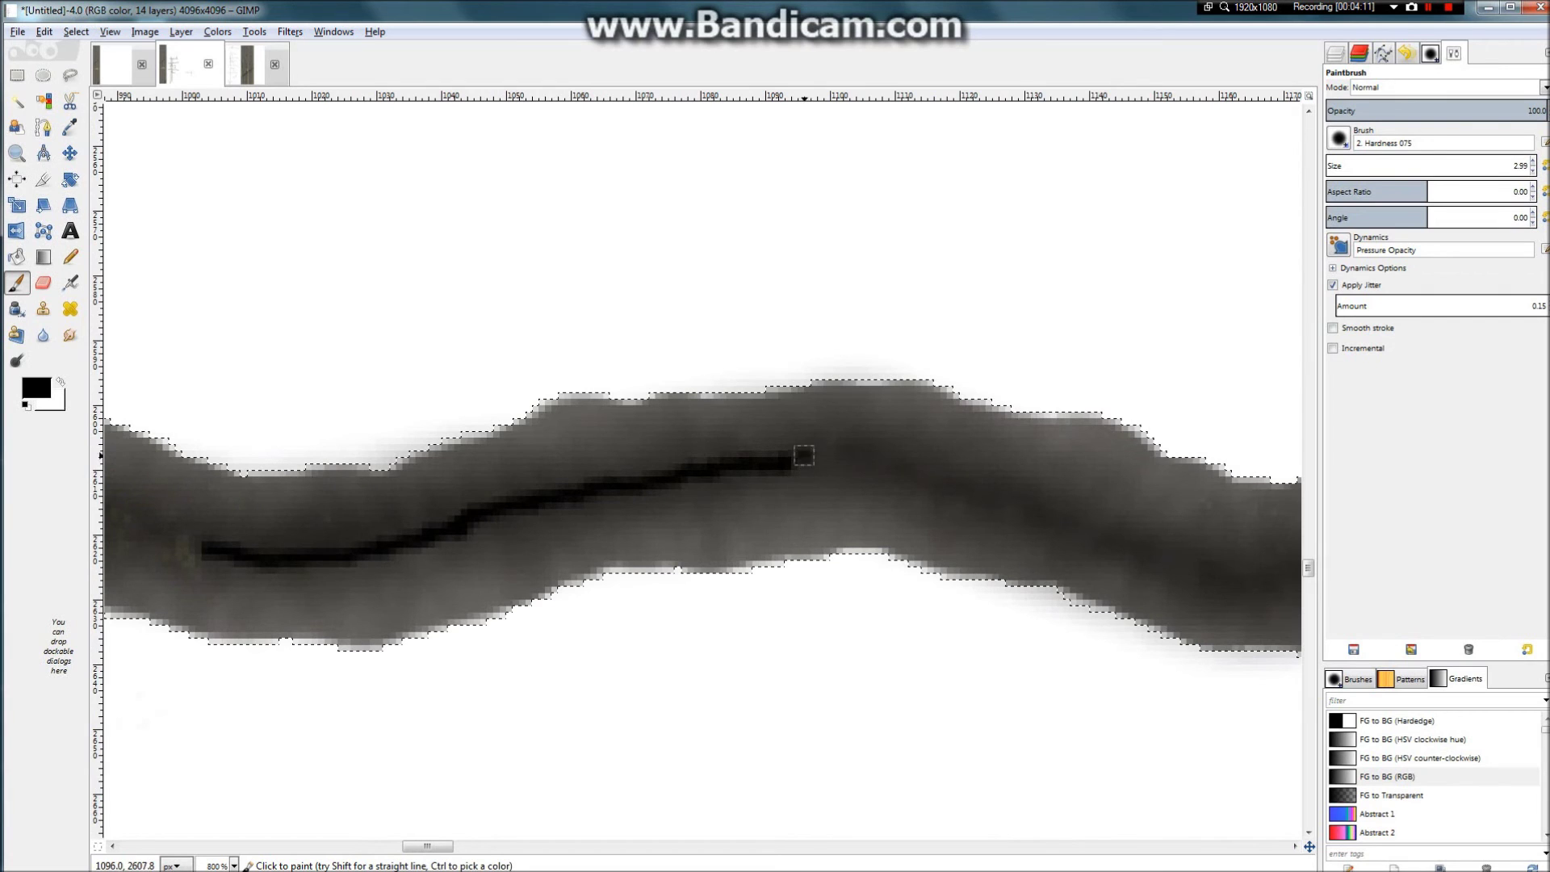
mouse_move(802, 459)
mouse_down()
mouse_move(934, 466)
mouse_move(1072, 509)
mouse_up()
scroll(1101, 528, down, 6)
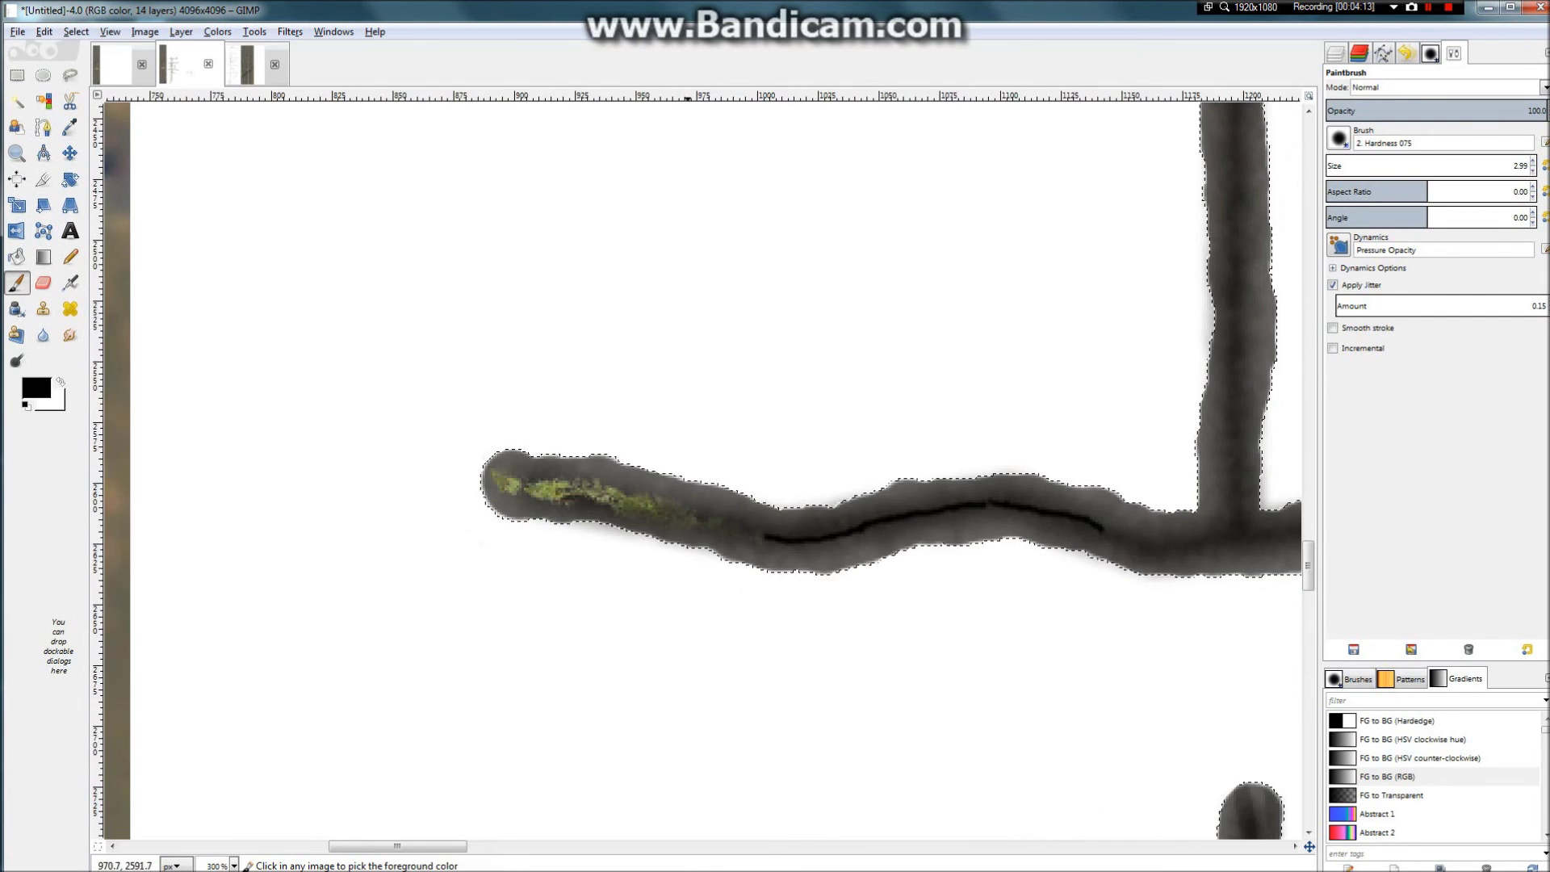
Step: Continue the thin black line along the horizontal crack, past the first vertical crack up to the second
scroll(743, 549, up, 2)
scroll(744, 549, up, 2)
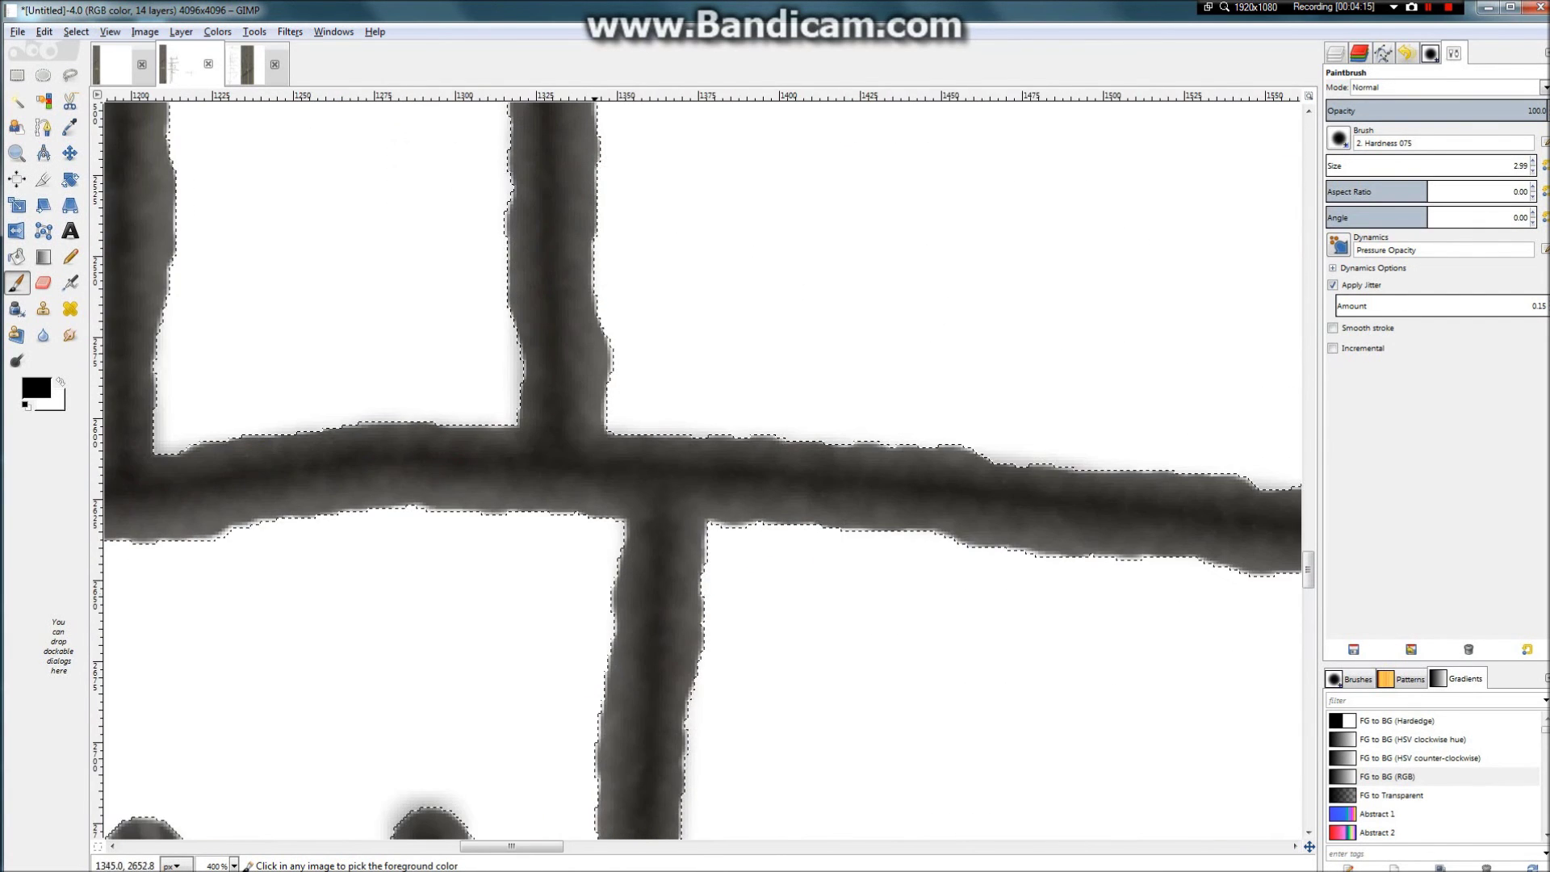
scroll(743, 549, down, 2)
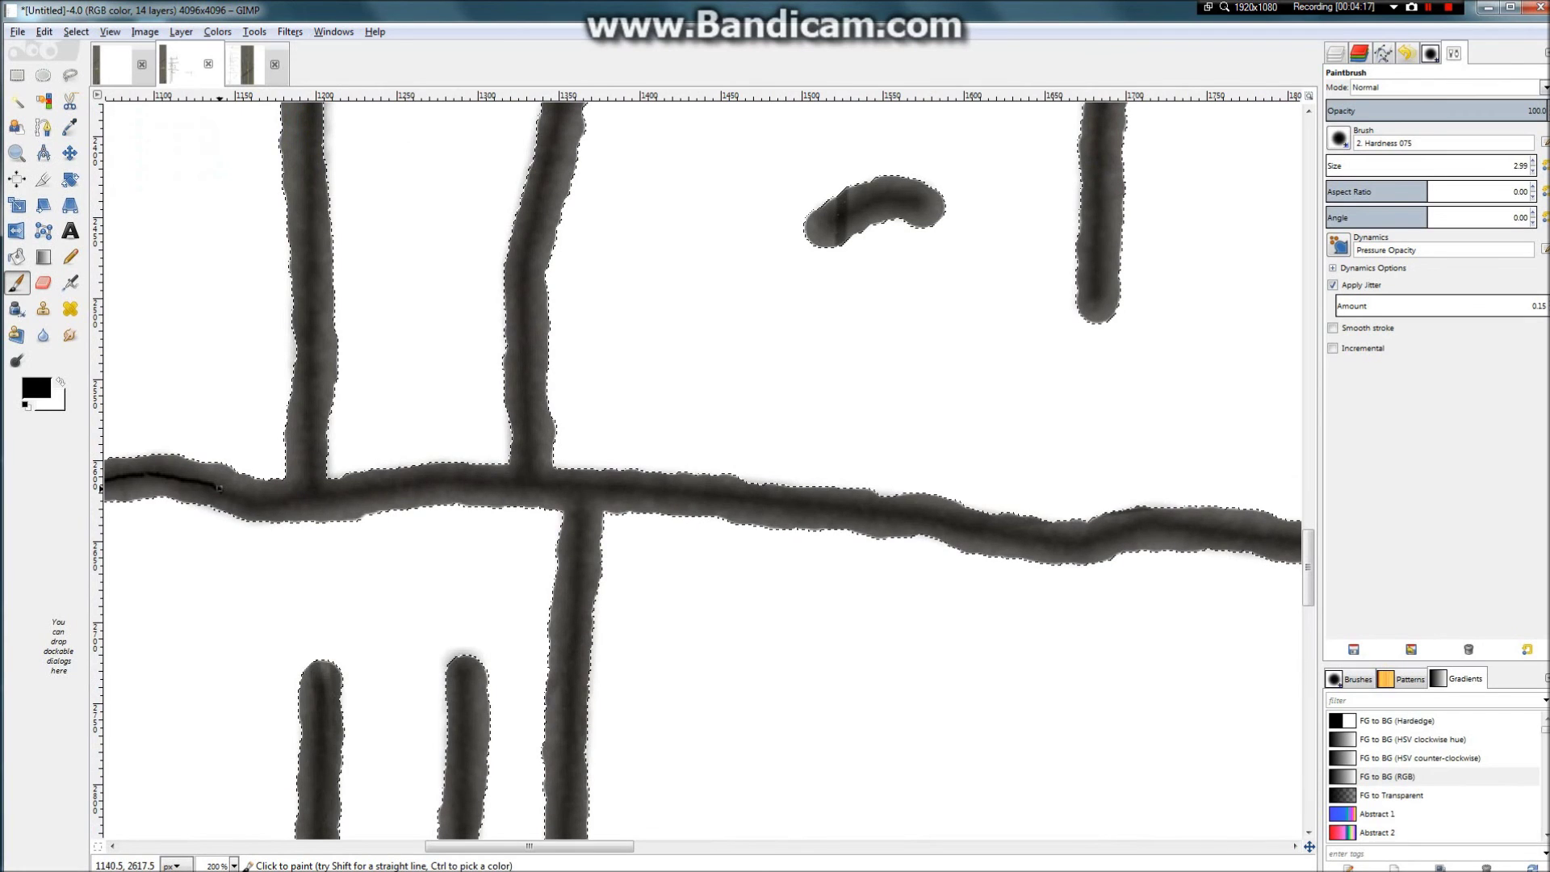
click(1335, 53)
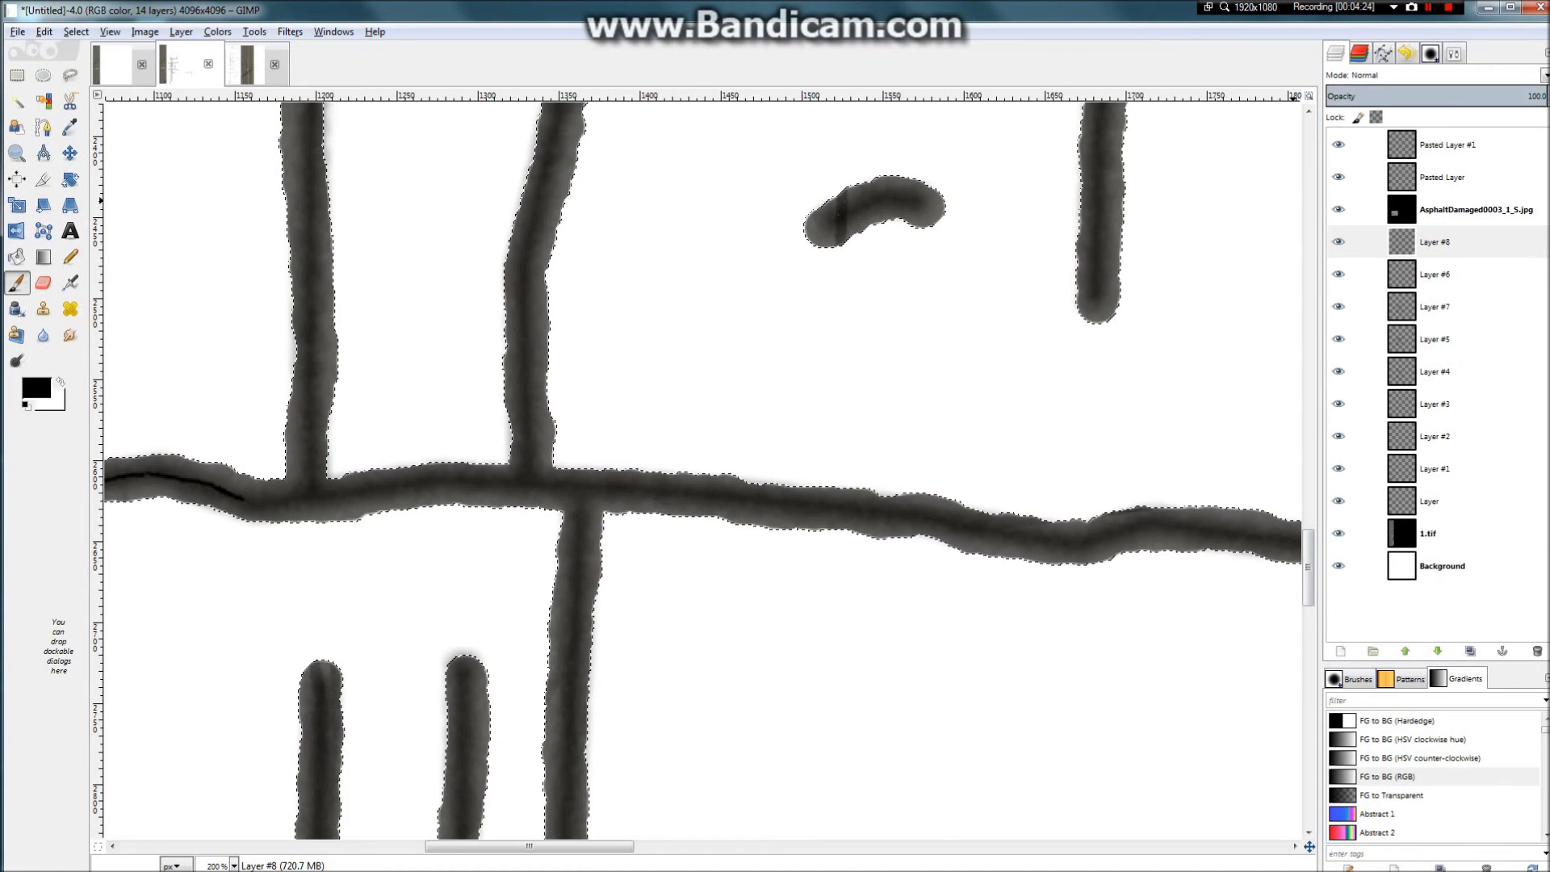
scroll(266, 458, up, 4)
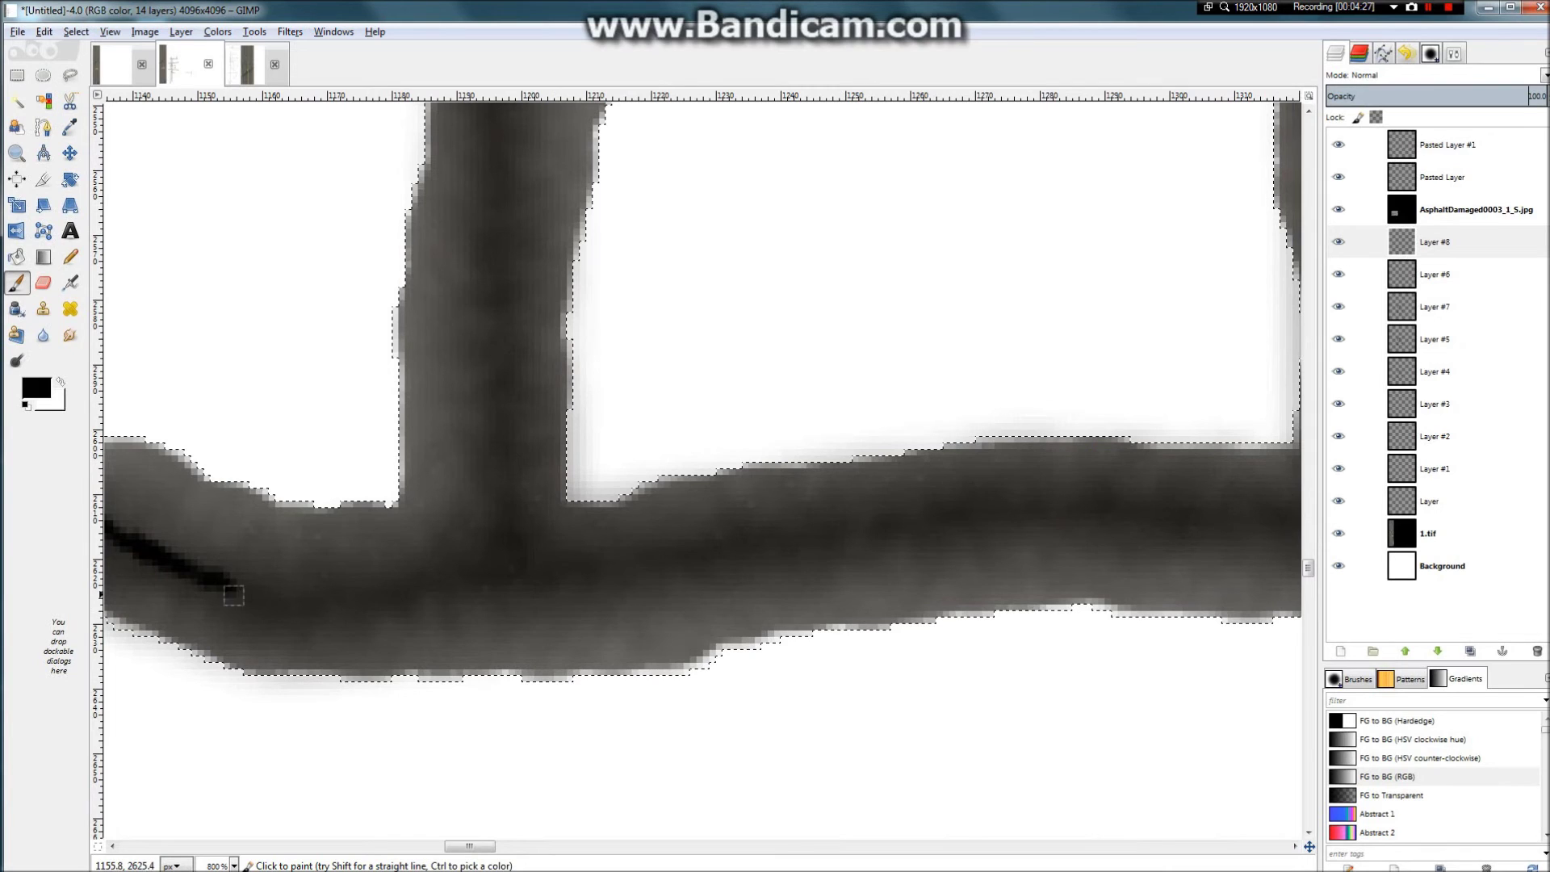
drag(345, 600, 930, 524)
scroll(851, 524, down, 2)
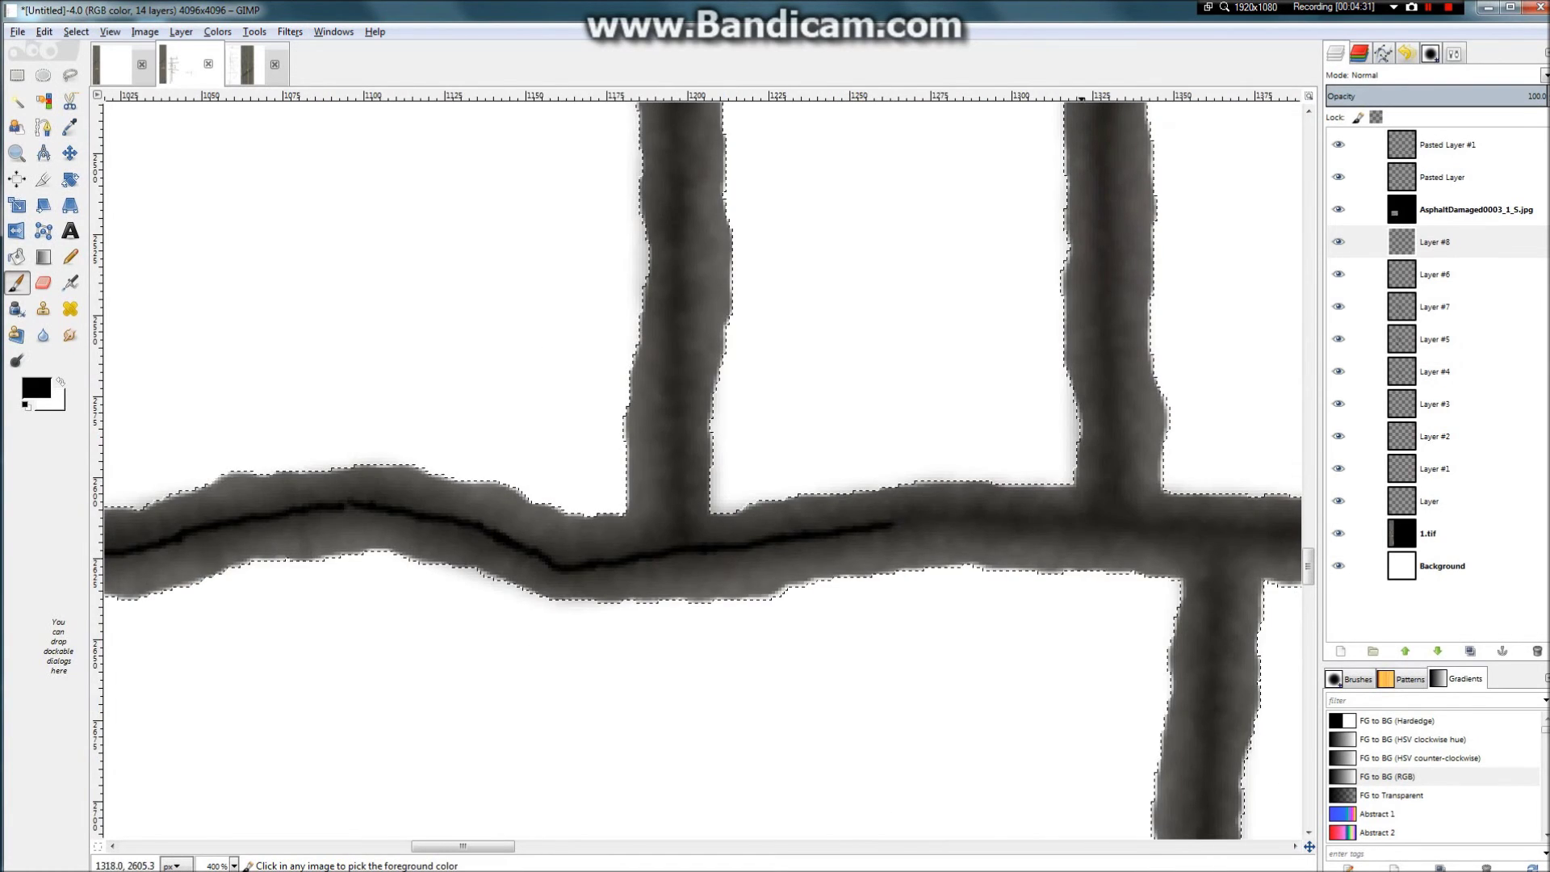
scroll(1123, 494, up, 2)
mouse_move(661, 562)
mouse_down()
mouse_move(1012, 544)
mouse_move(1160, 554)
mouse_up()
scroll(1160, 554, down, 4)
scroll(980, 557, down, 3)
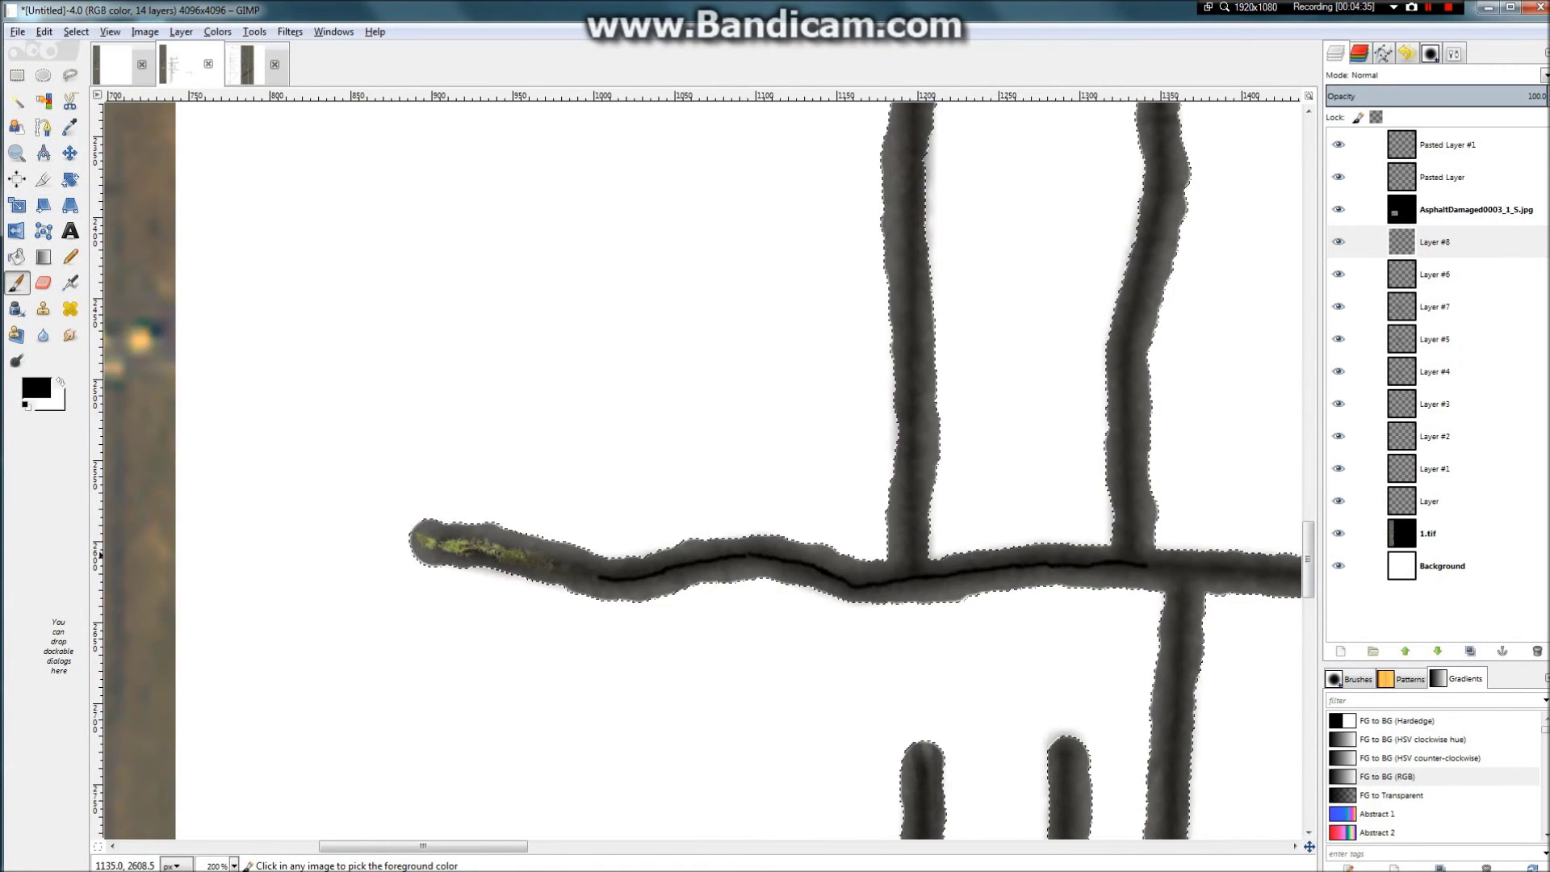
Step: Extend the black line through the junction with the lower vertical crack, undoing and repainting the stretch just beyond the second vertical crack
scroll(685, 566, up, 1)
scroll(974, 569, up, 3)
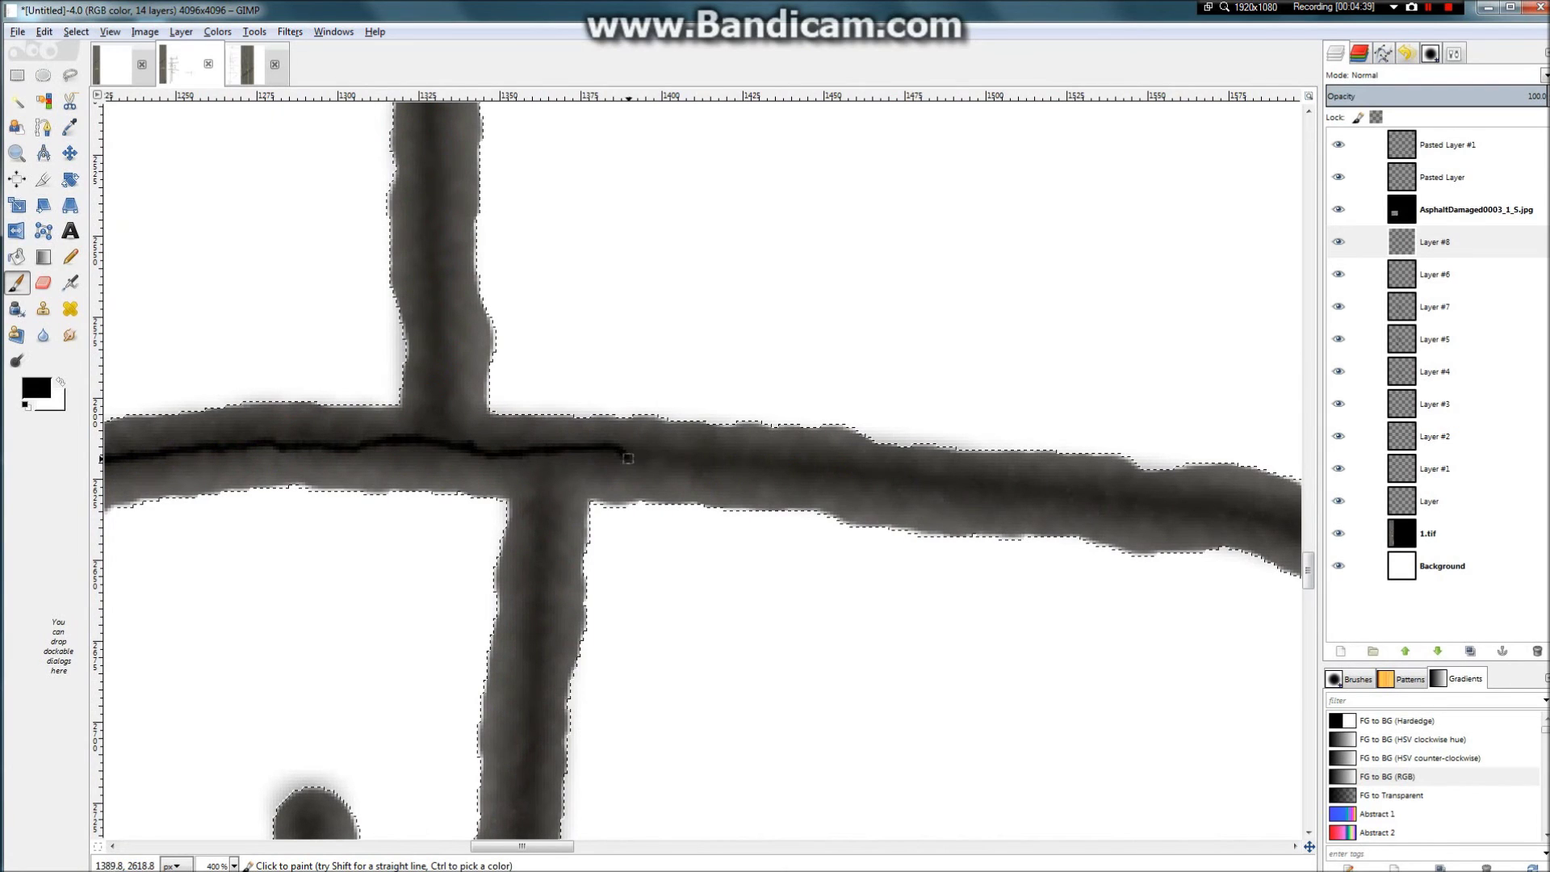
mouse_move(742, 460)
mouse_down()
mouse_move(934, 461)
mouse_move(1013, 485)
mouse_up()
key(ctrl+z)
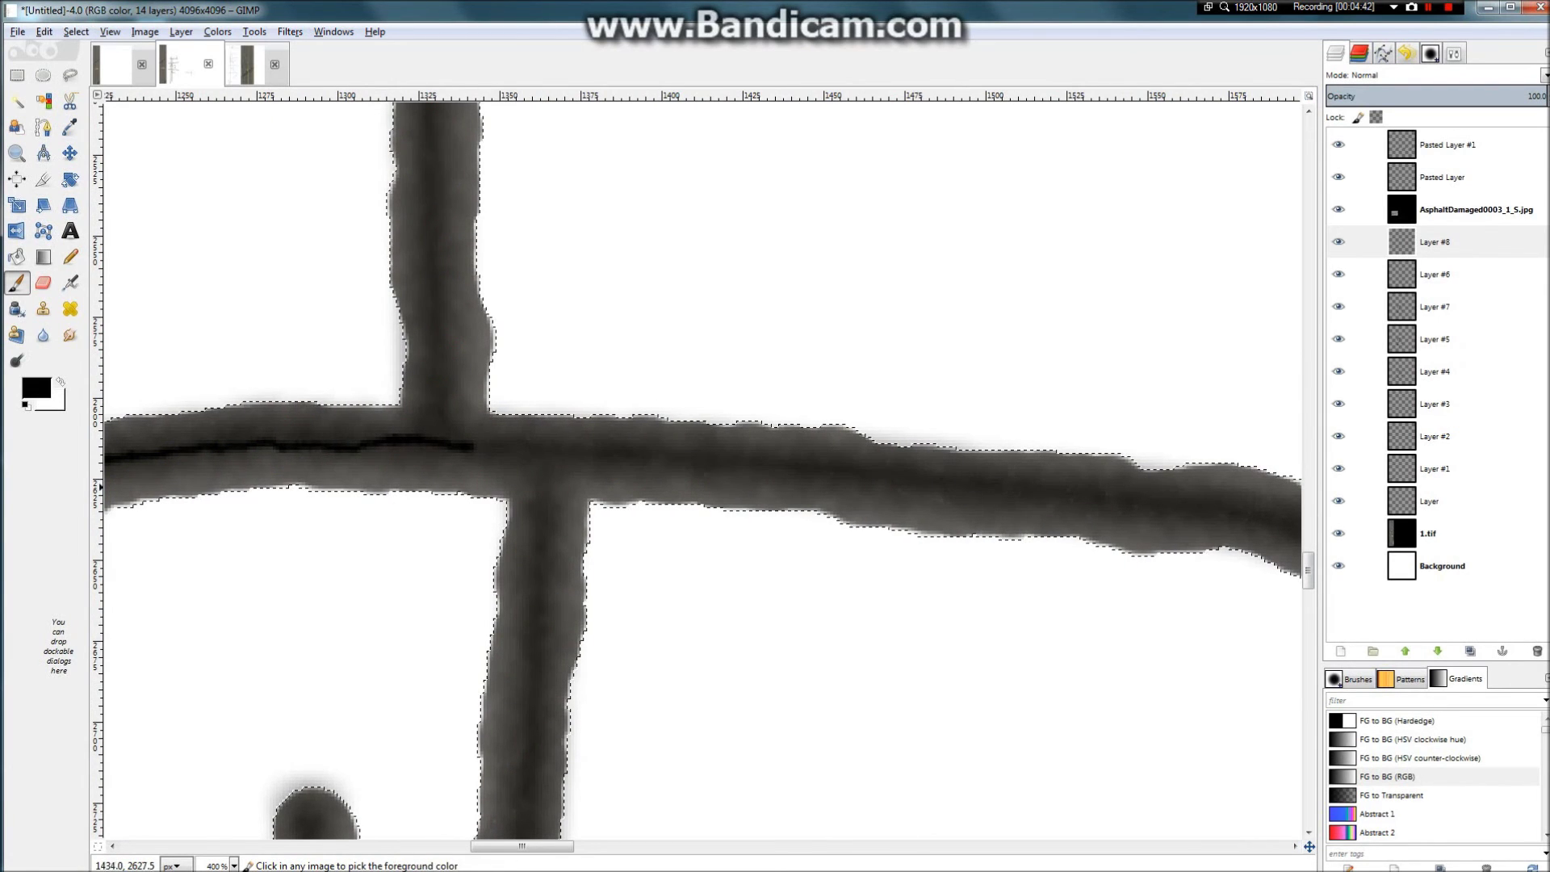
drag(471, 446, 593, 455)
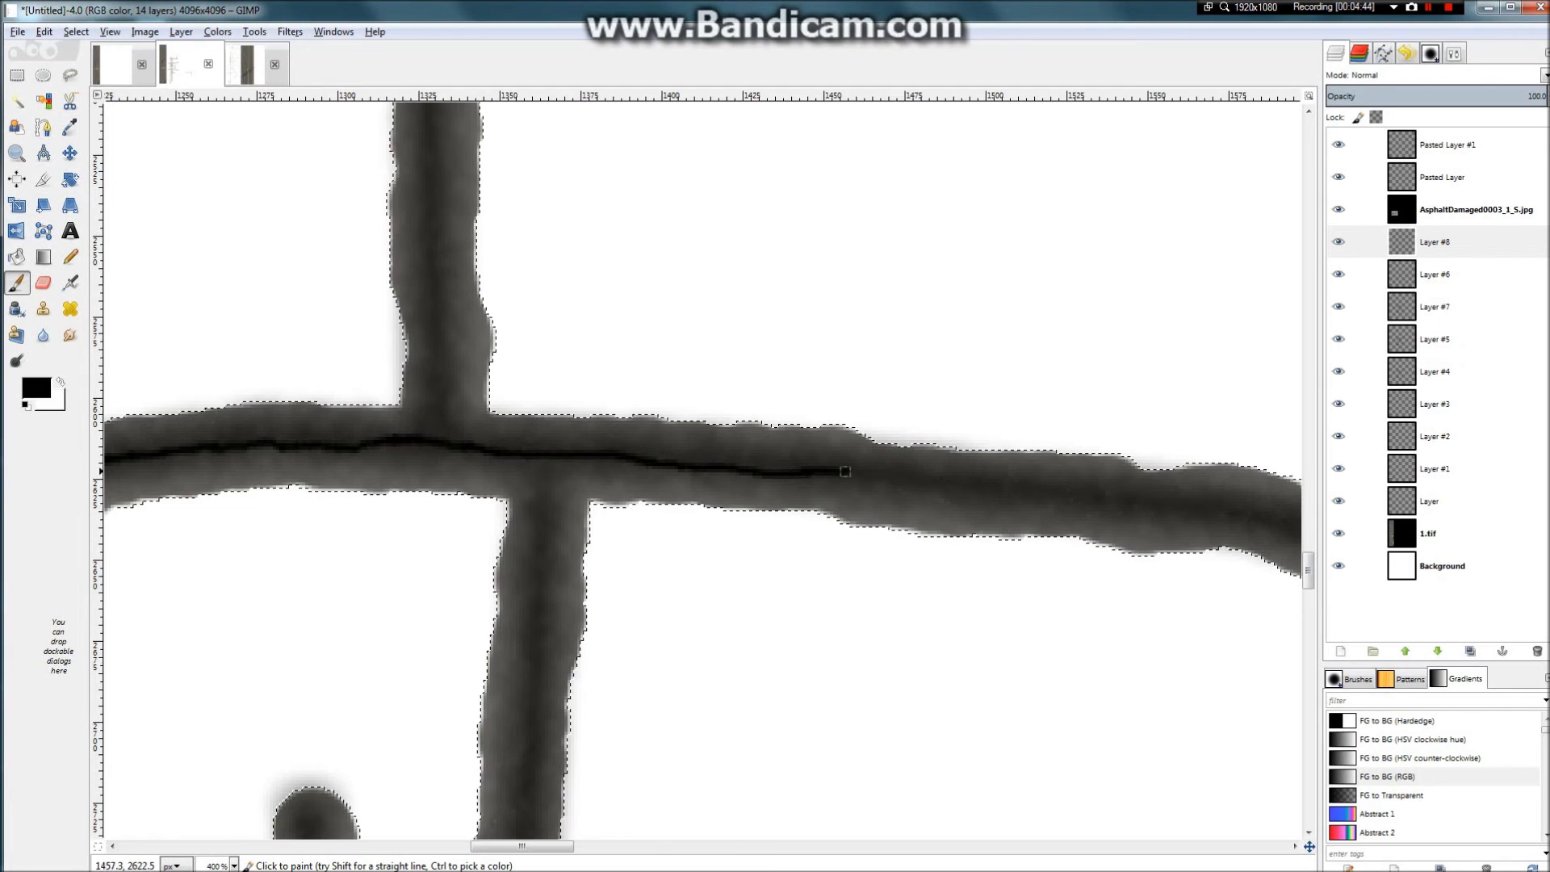
drag(1071, 496, 1096, 493)
scroll(618, 465, down, 2)
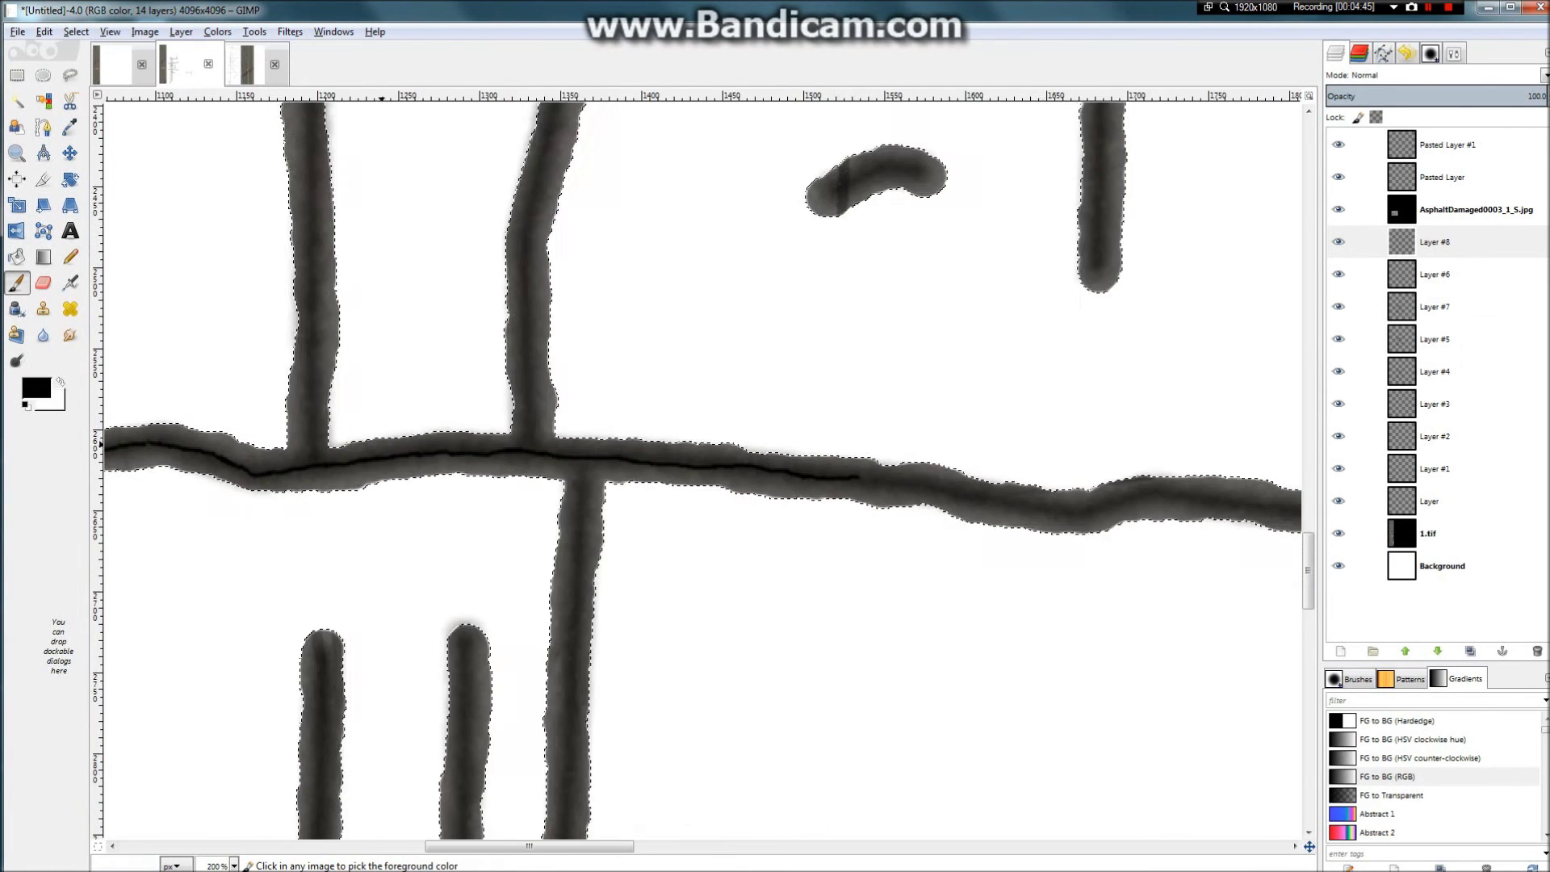
Step: Carry the thin black line on through the remaining bends of the horizontal crack to its far rounded end
scroll(1042, 551, up, 2)
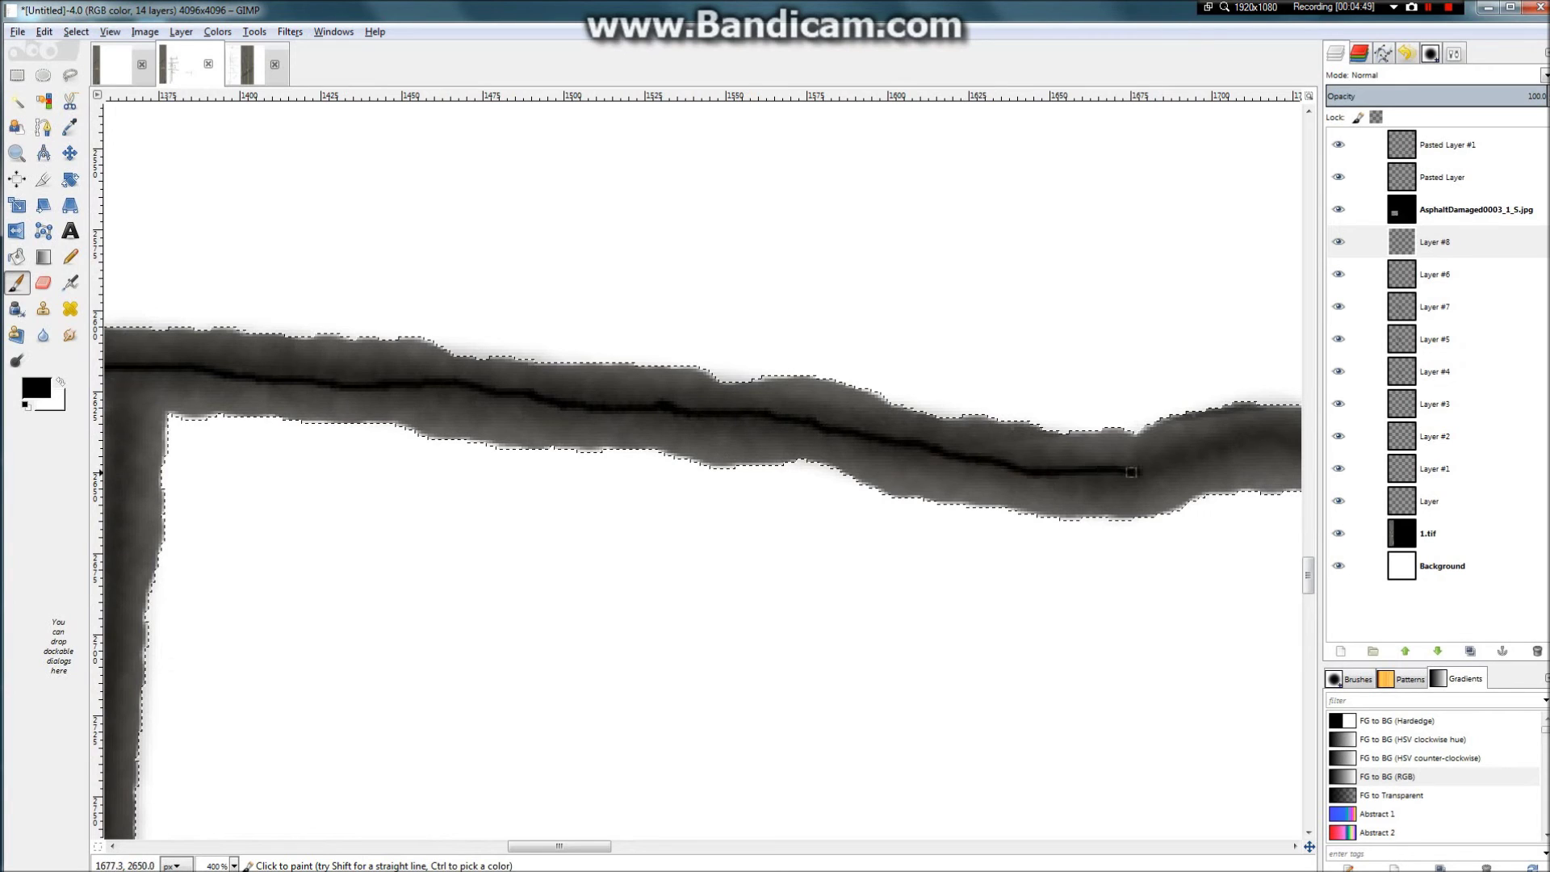
scroll(1231, 447, down, 3)
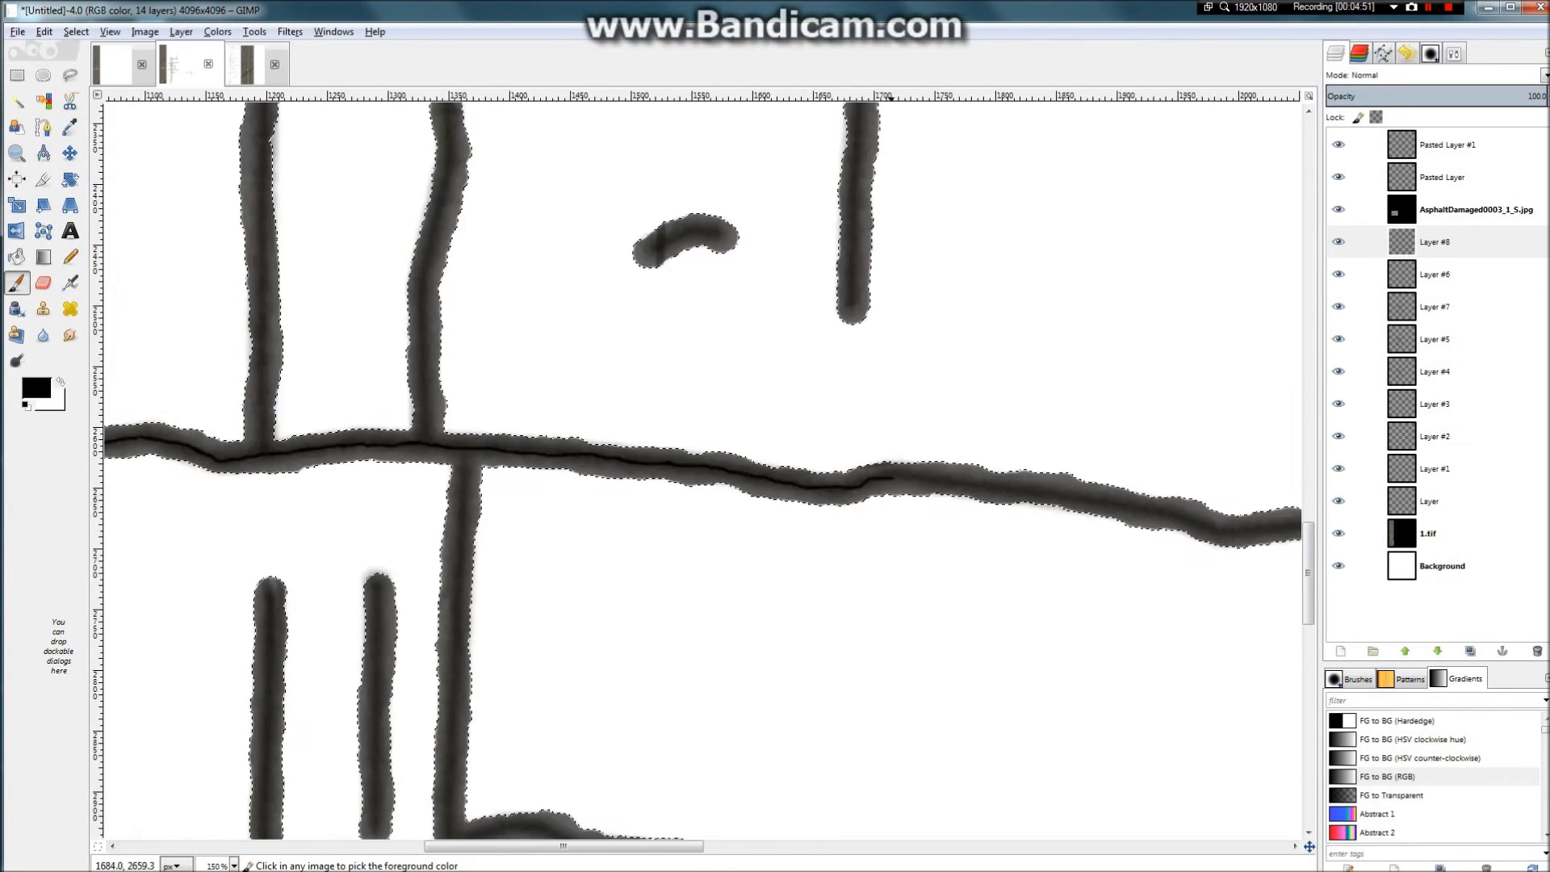
scroll(582, 471, up, 3)
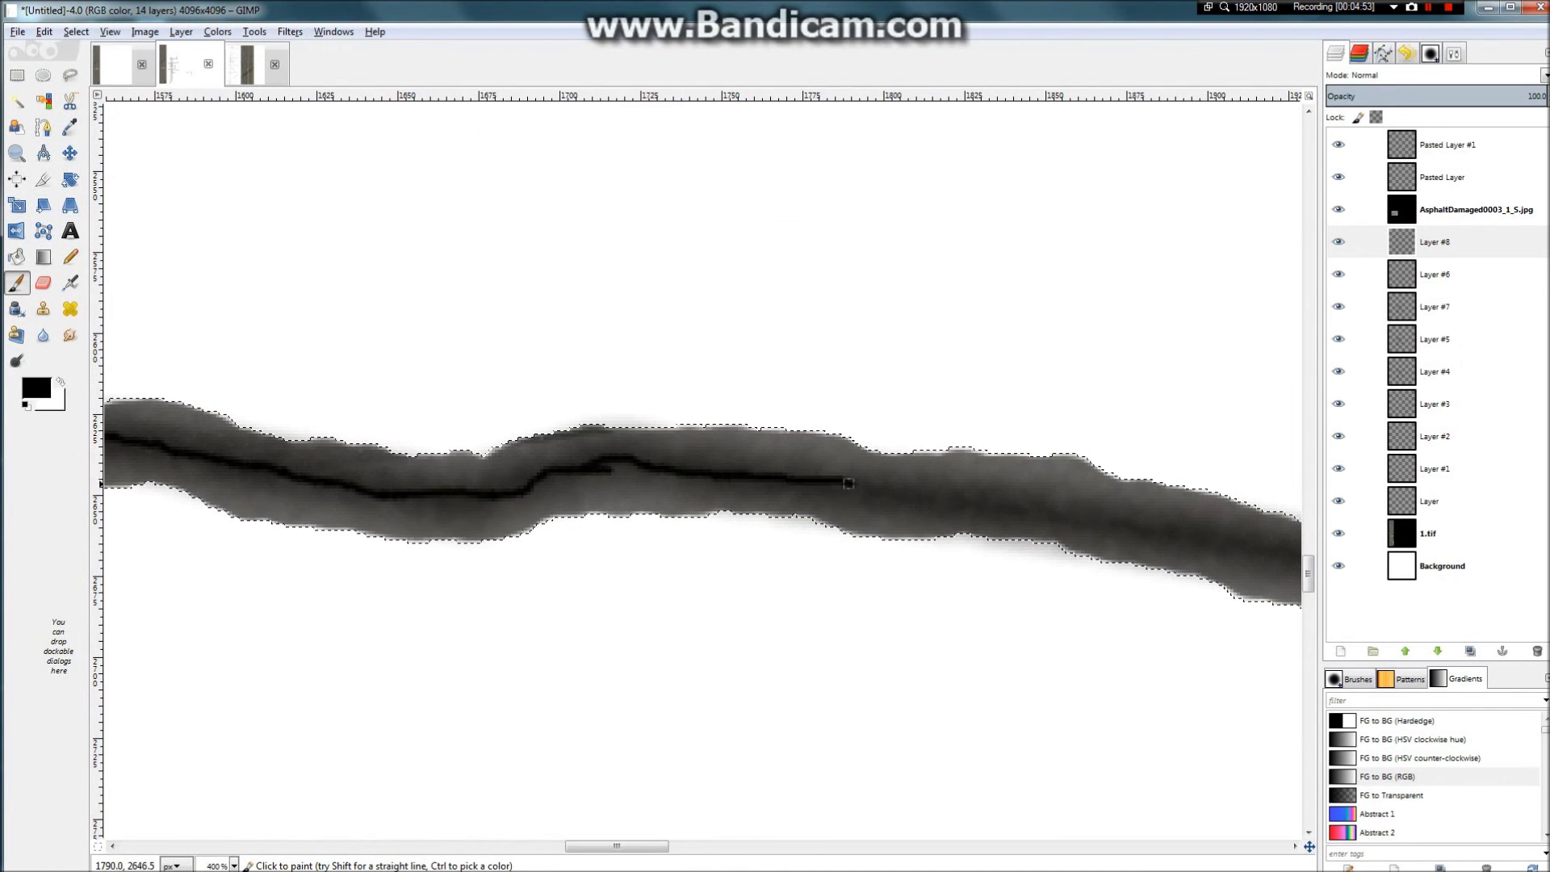
scroll(1016, 503, down, 2)
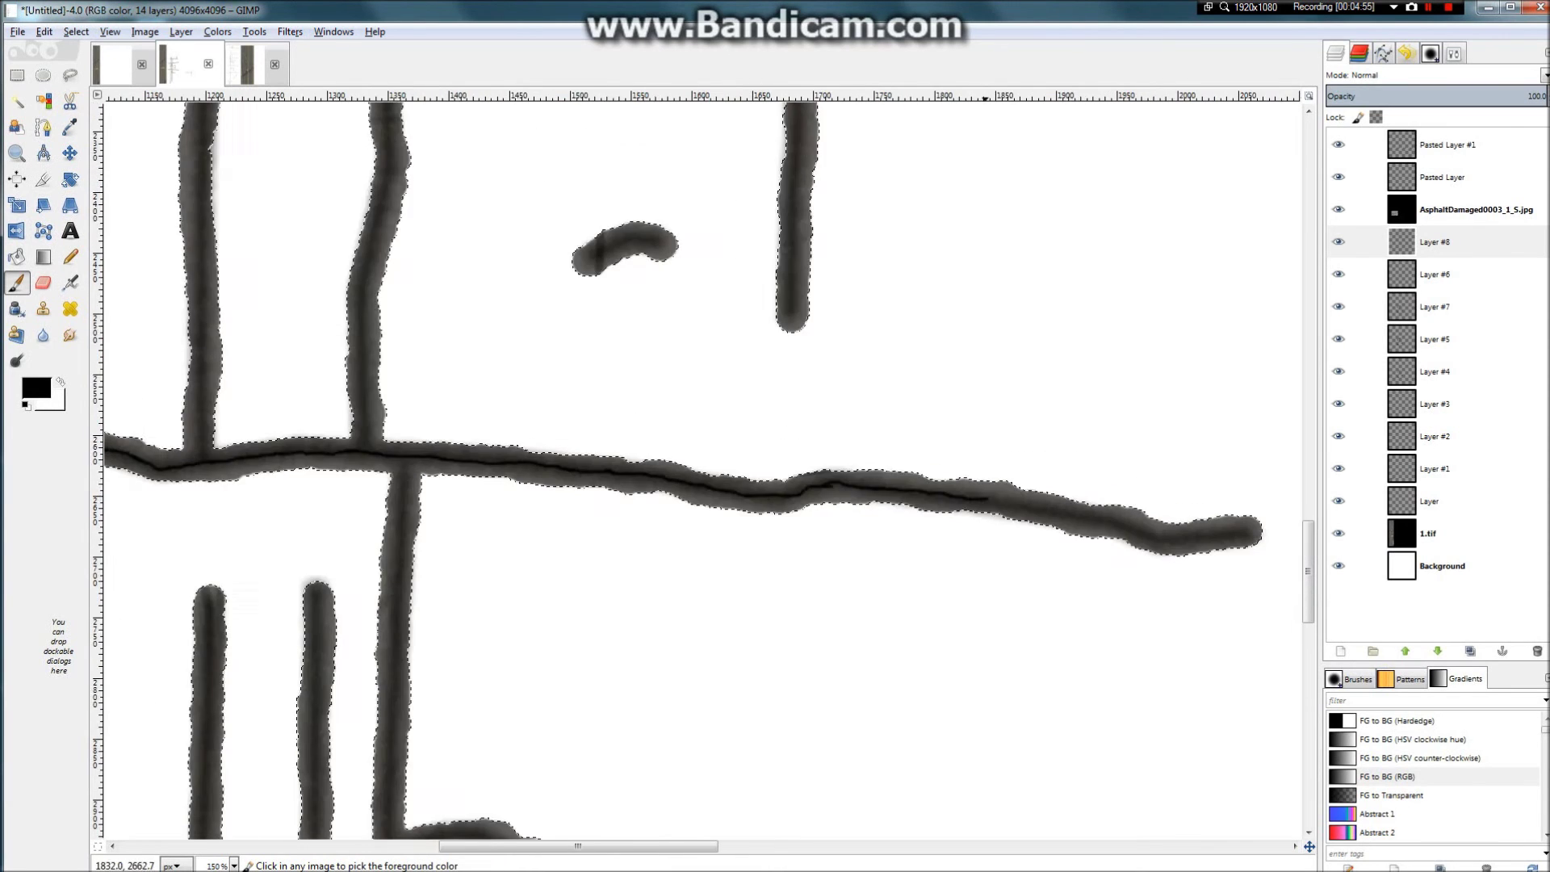
scroll(599, 447, up, 2)
mouse_move(574, 417)
mouse_down()
mouse_move(700, 427)
mouse_move(788, 459)
mouse_up()
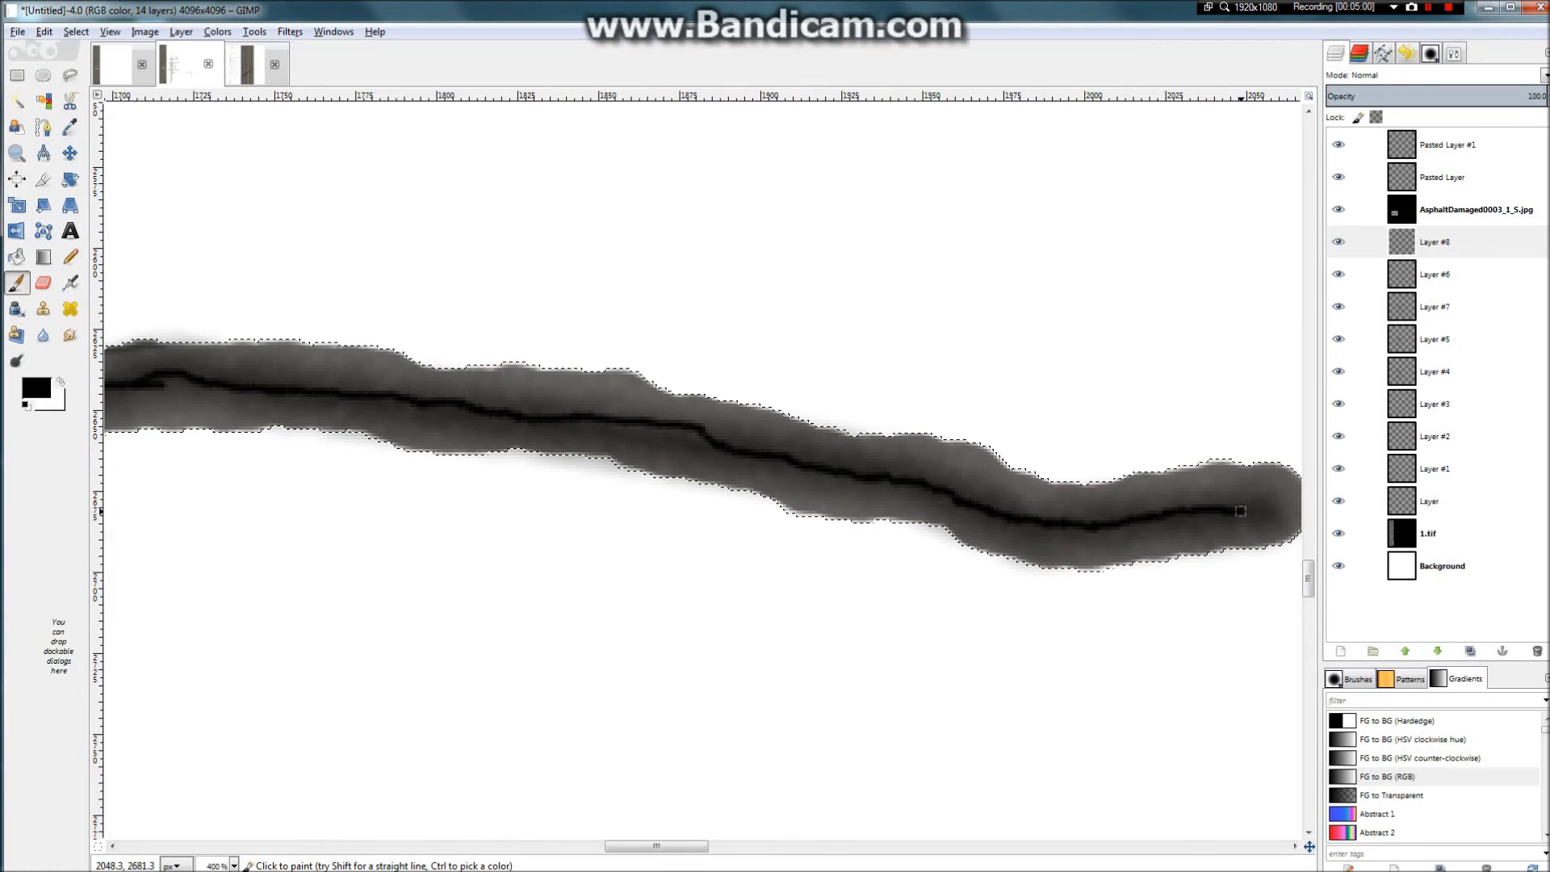
scroll(1254, 506, down, 4)
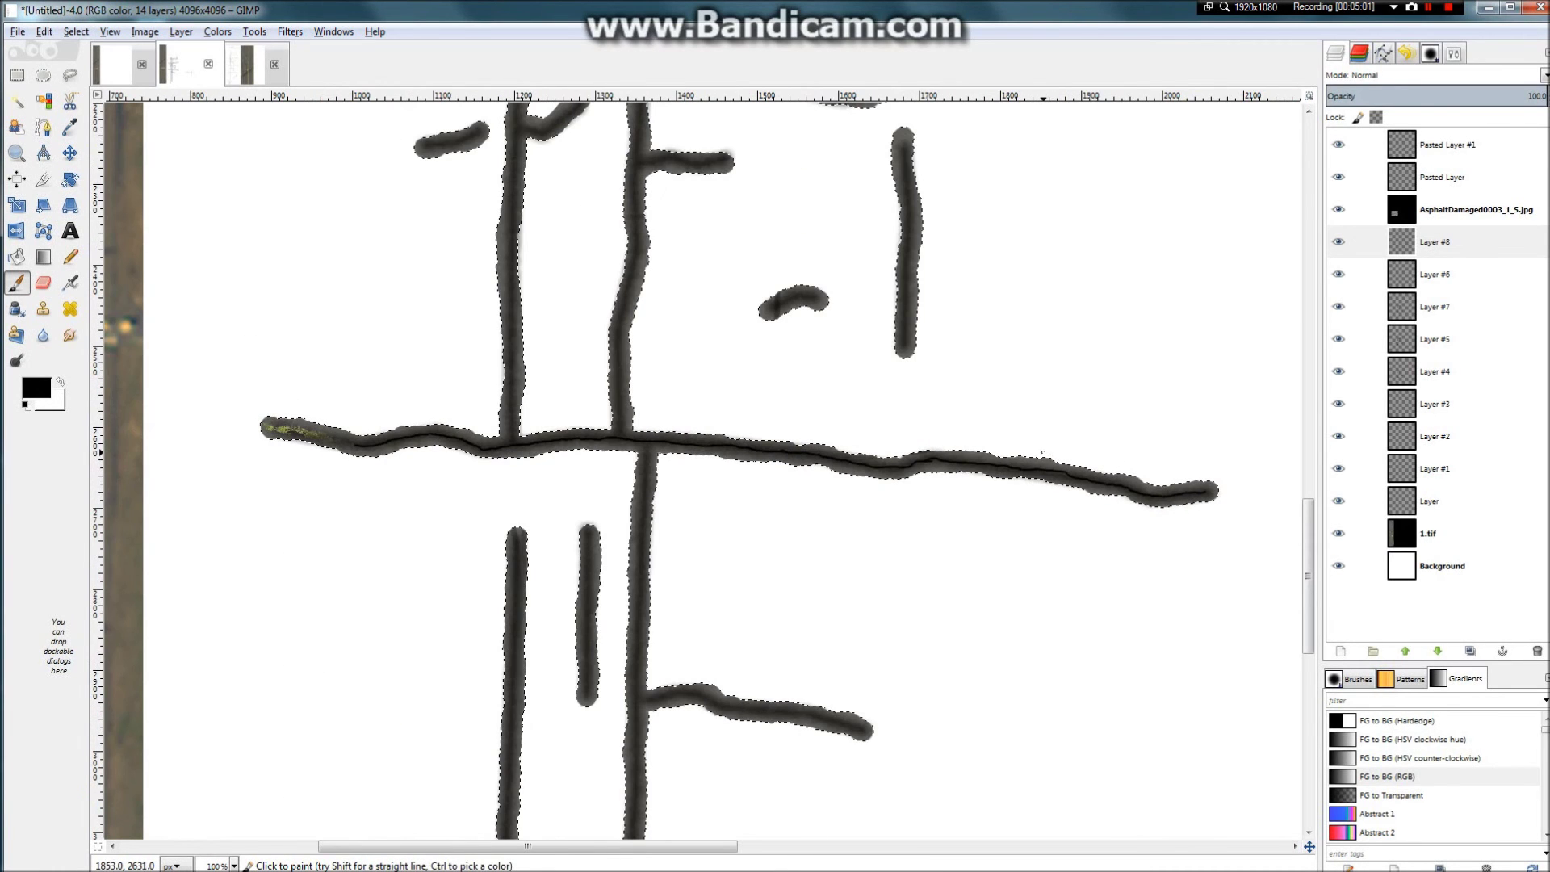
scroll(679, 494, up, 4)
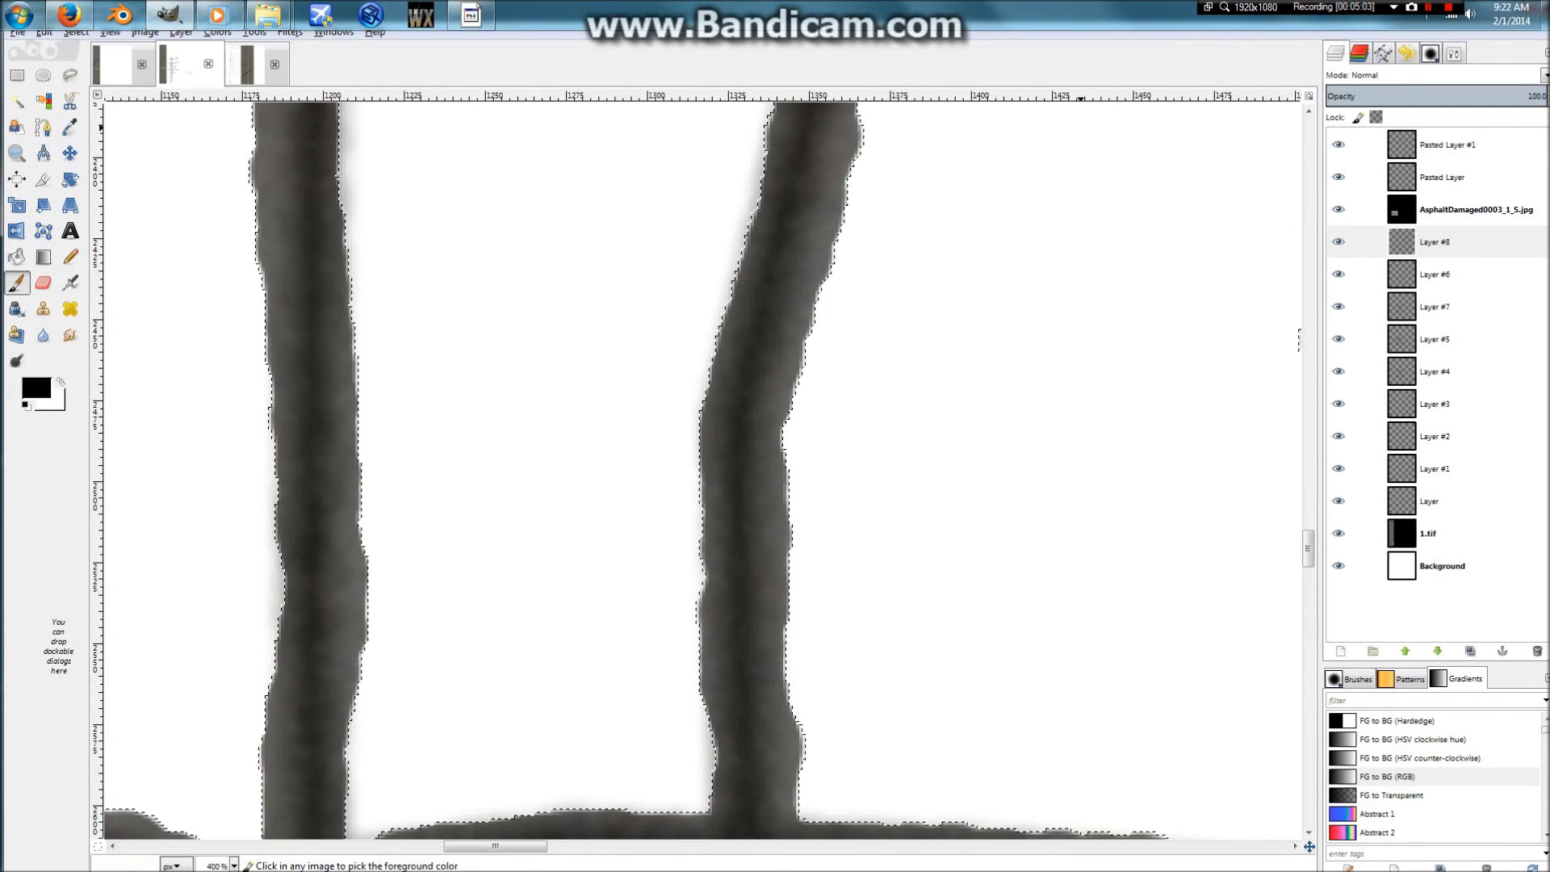
scroll(1438, 75, down, 1)
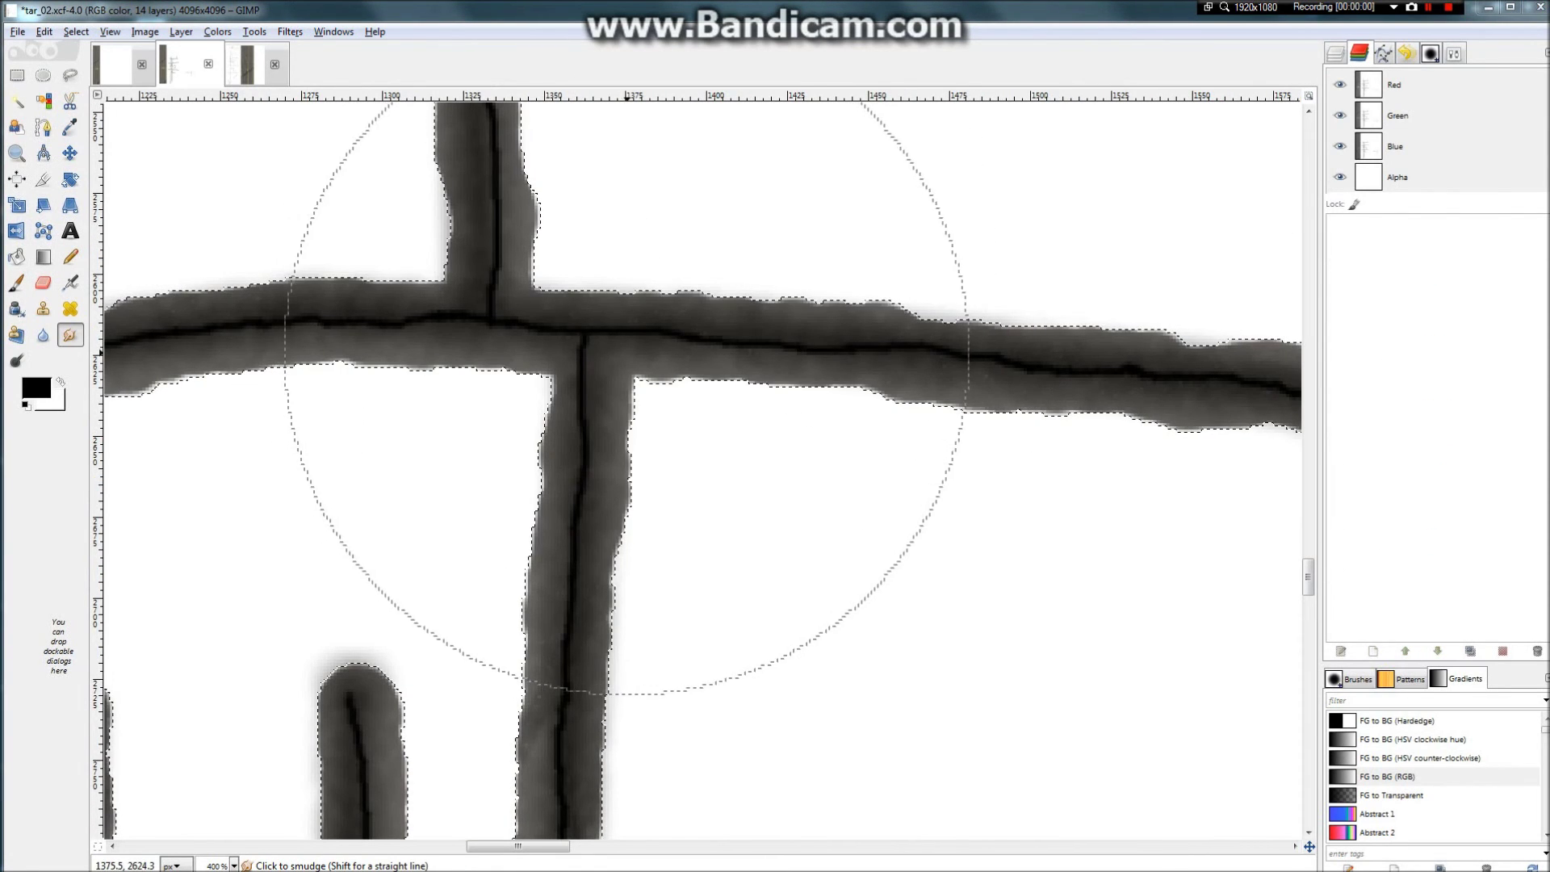
Step: Lower the opacity of Layer #8 to about 44.5 and activate the Rectangle Select tool
click(1336, 53)
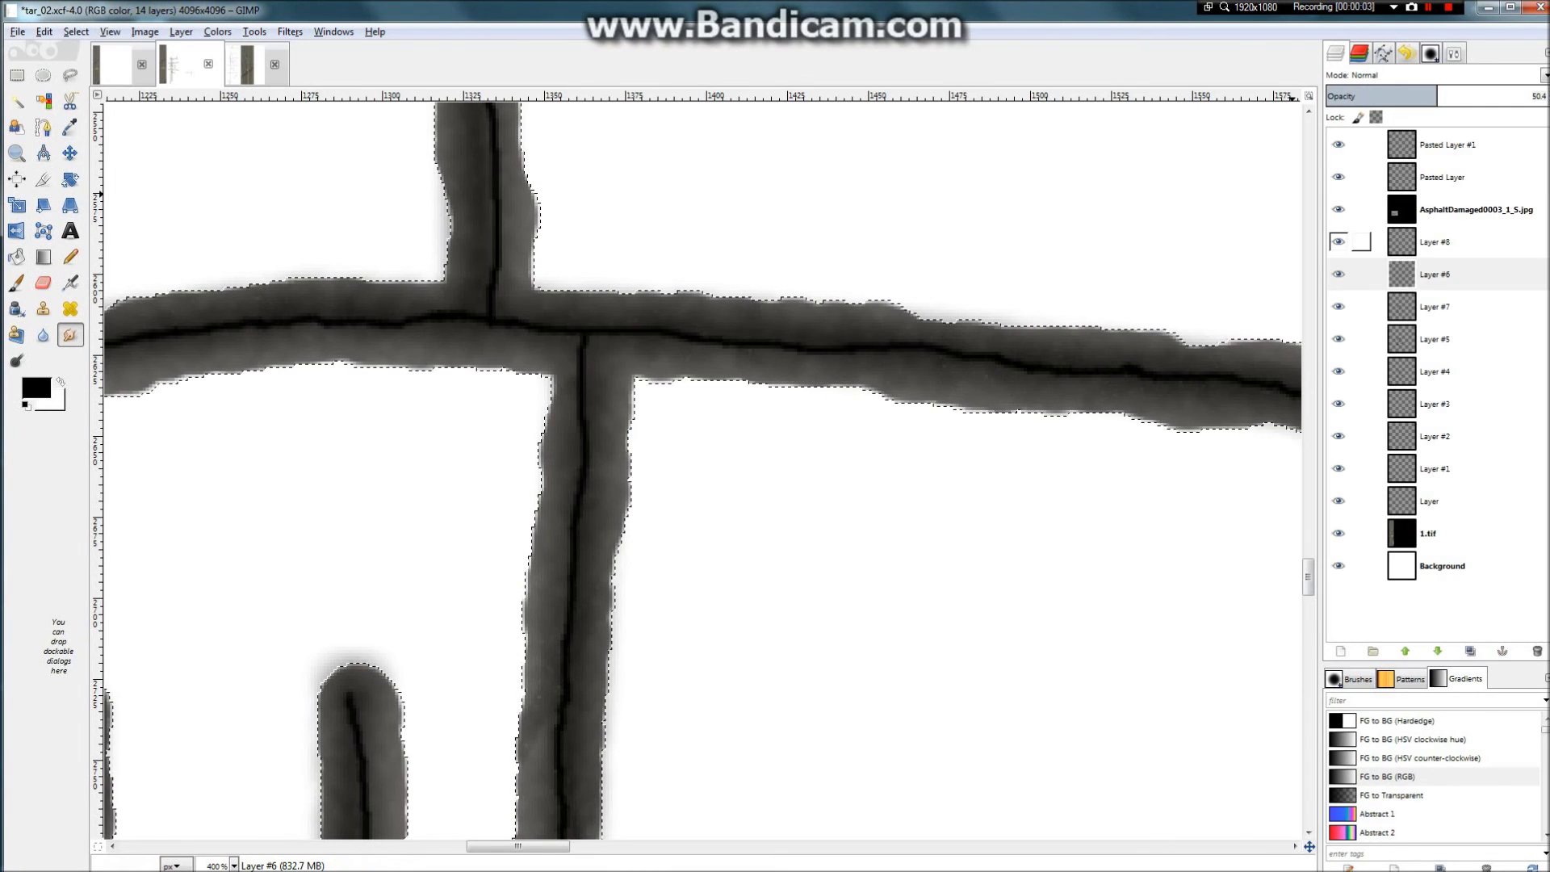
click(1436, 242)
key(ctrl+t)
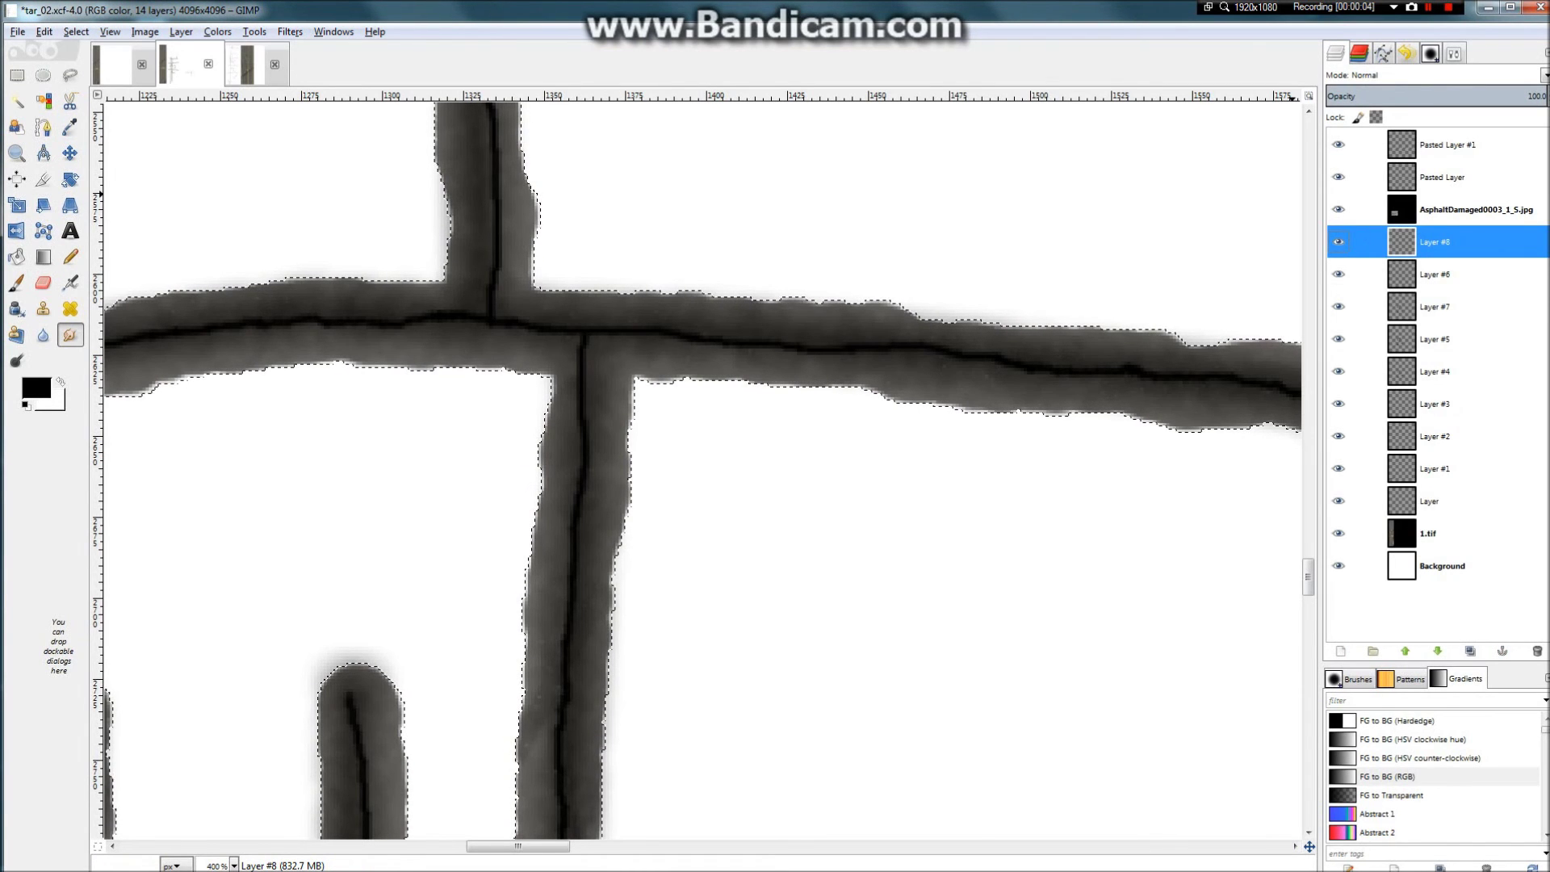
drag(1494, 94, 1484, 93)
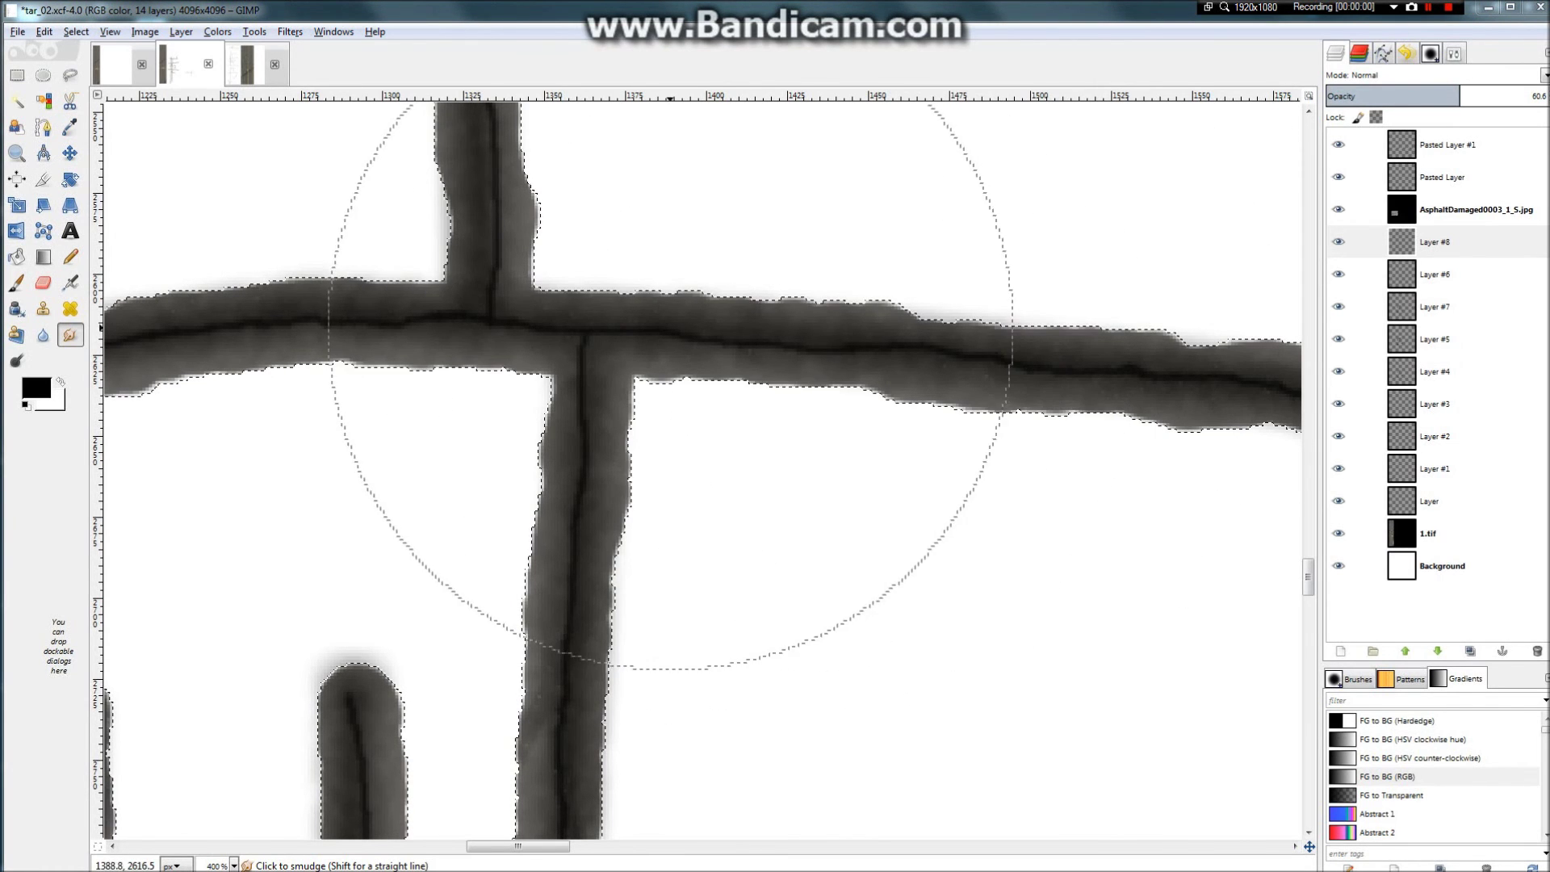
click(17, 101)
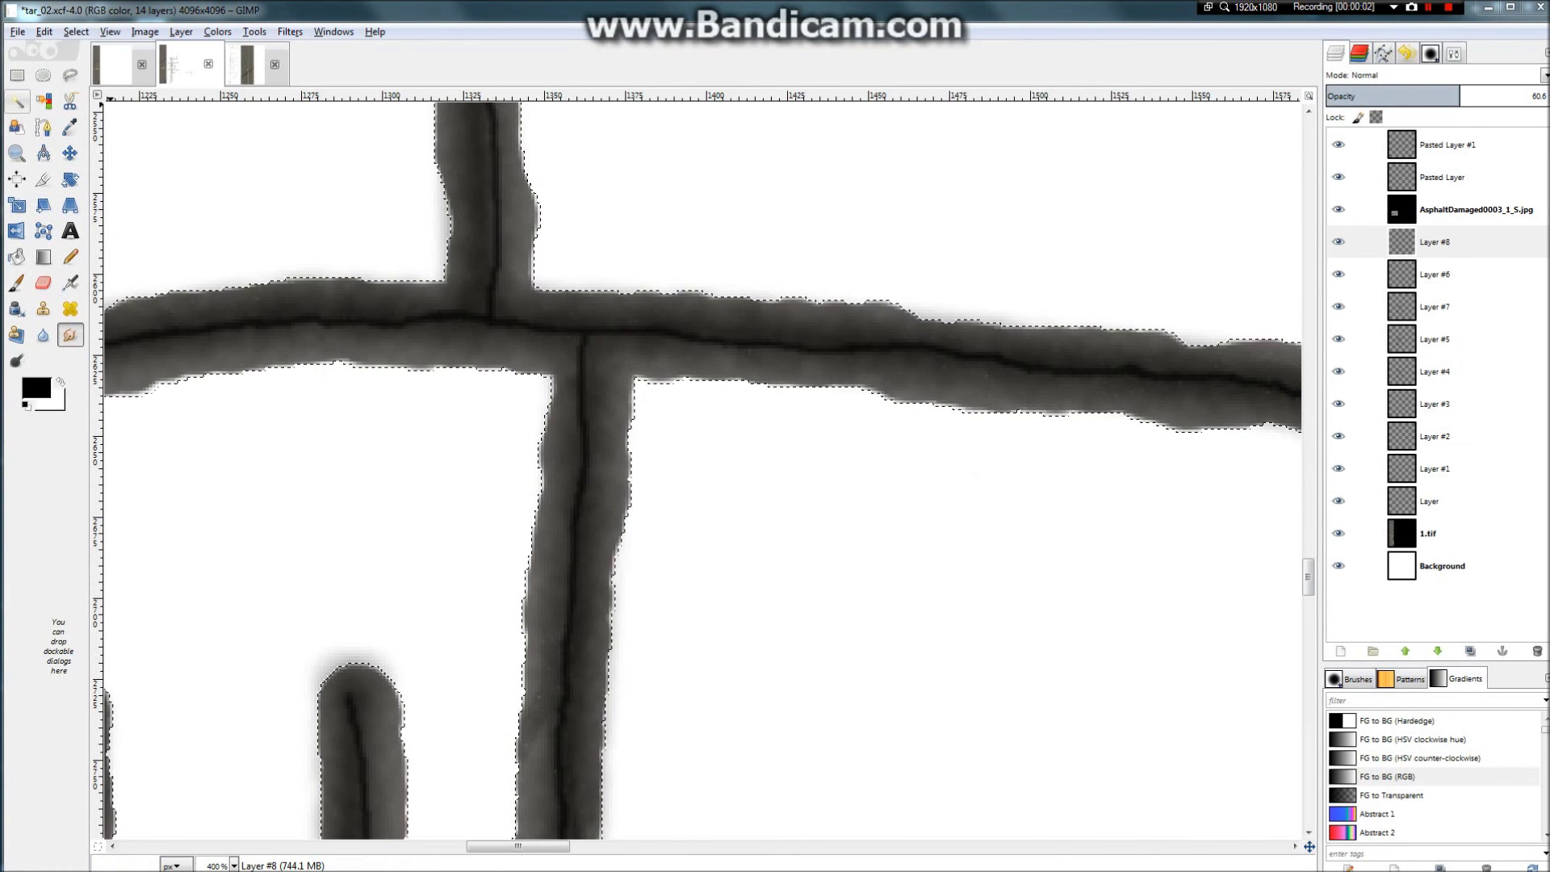
click(17, 75)
click(1425, 93)
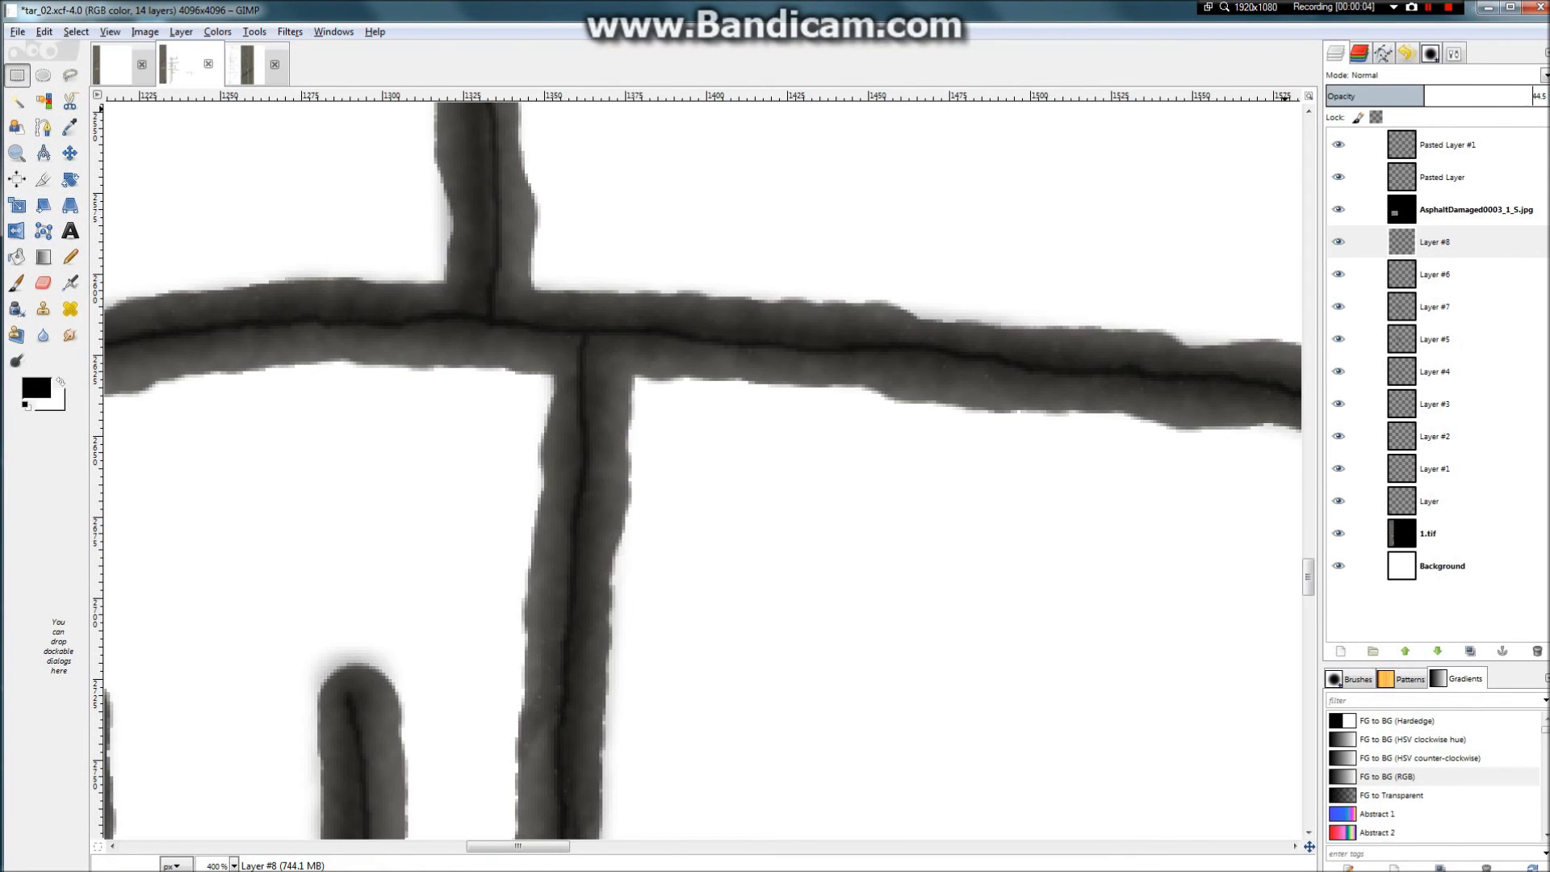
Step: Examine the black centre lines along the cracks and at their junctions, both close up and from a distance
scroll(953, 376, down, 3)
scroll(695, 323, up, 3)
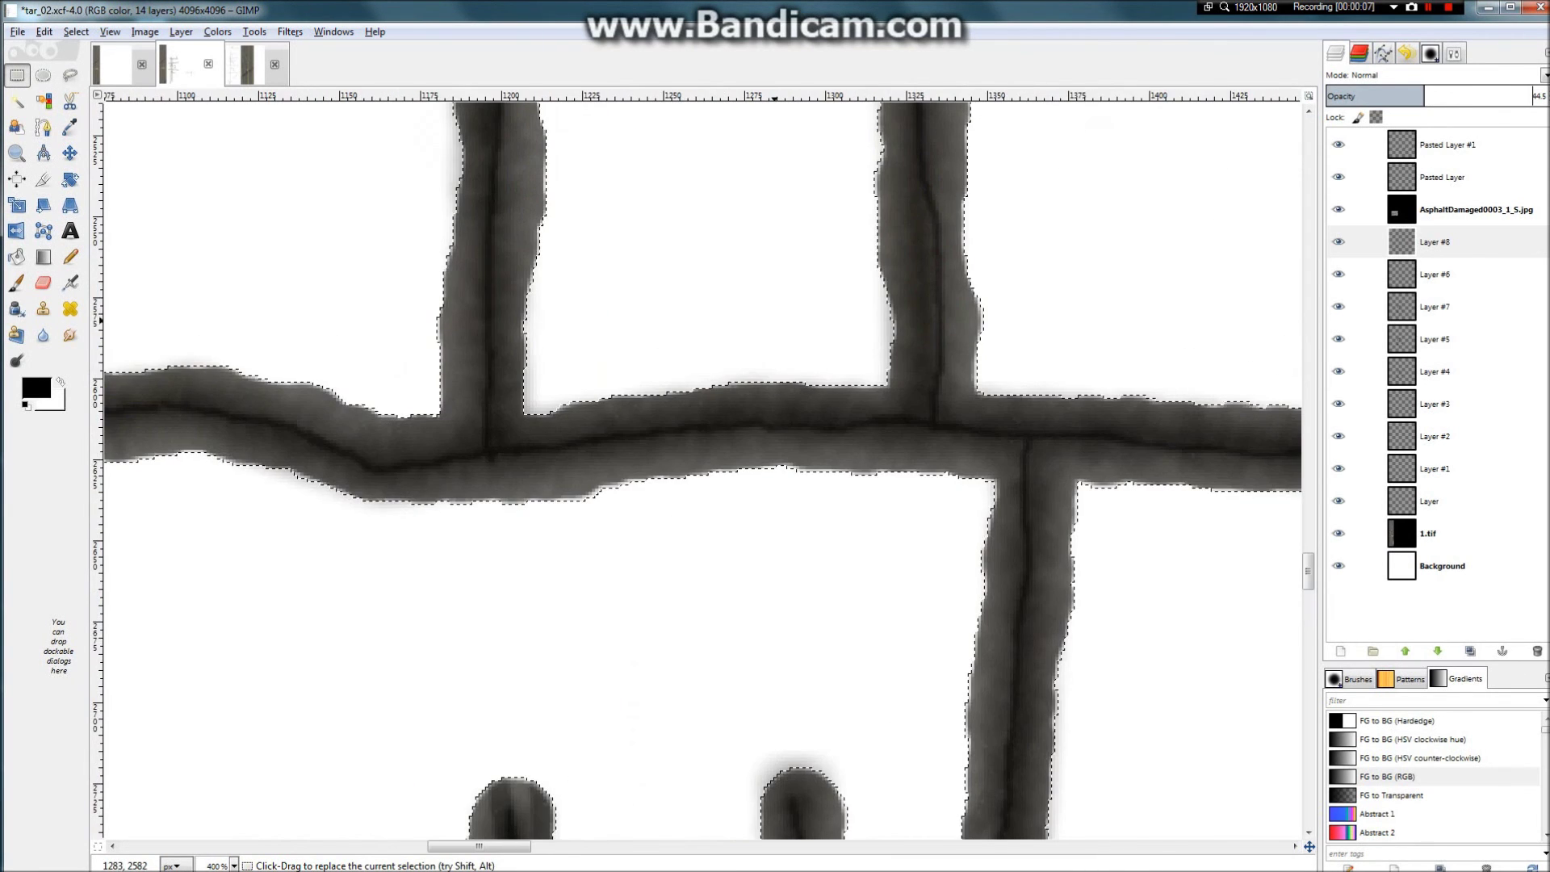
scroll(824, 369, down, 1)
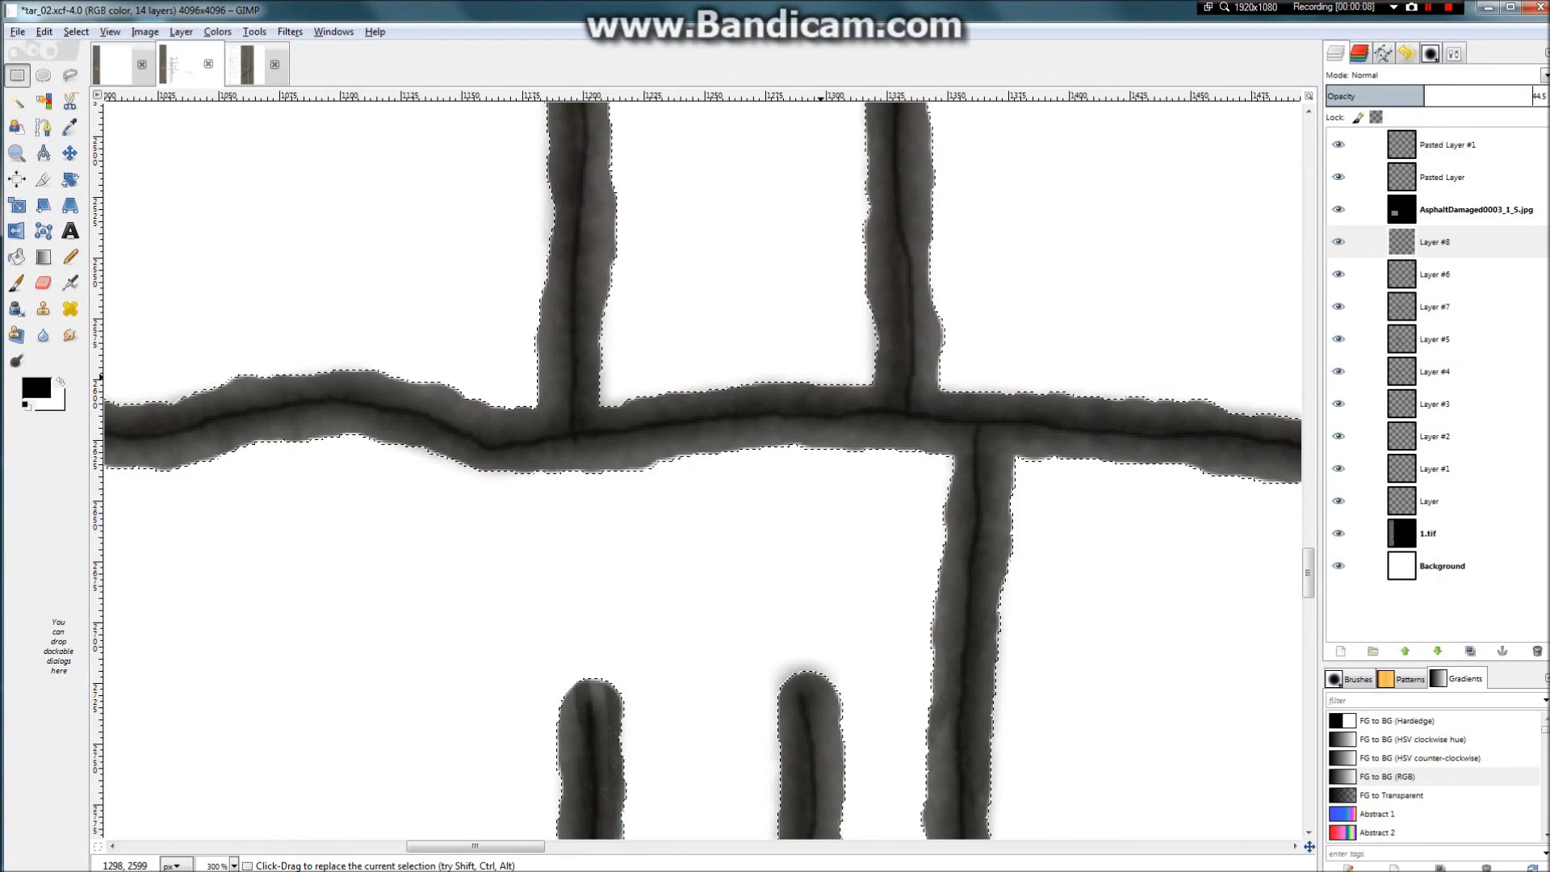
scroll(824, 469, down, 2)
scroll(763, 404, up, 4)
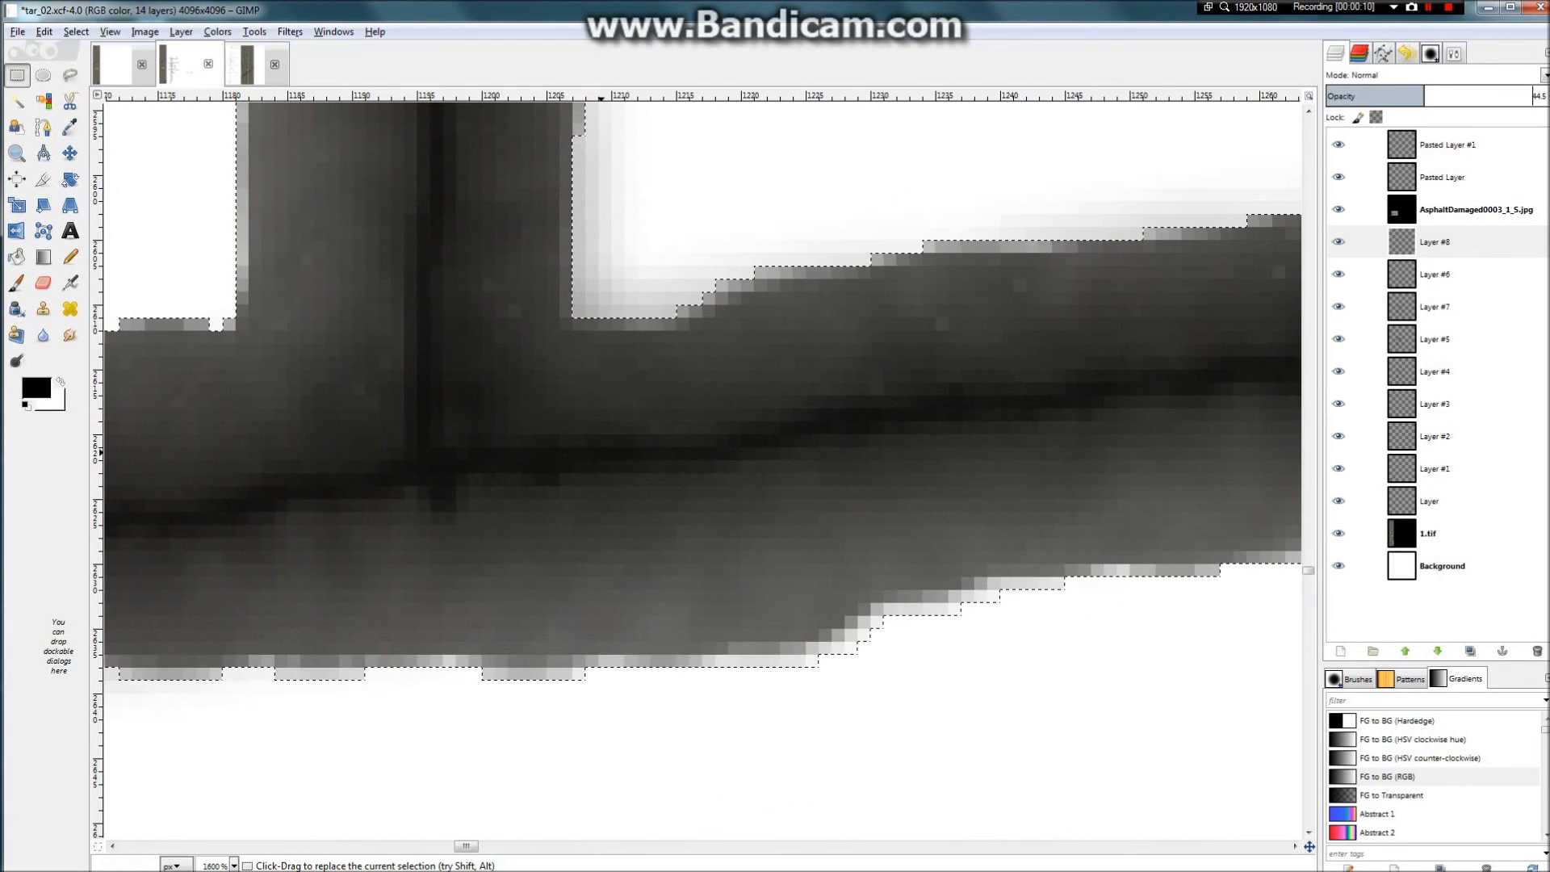
scroll(763, 404, down, 1)
scroll(600, 454, down, 8)
scroll(536, 222, up, 6)
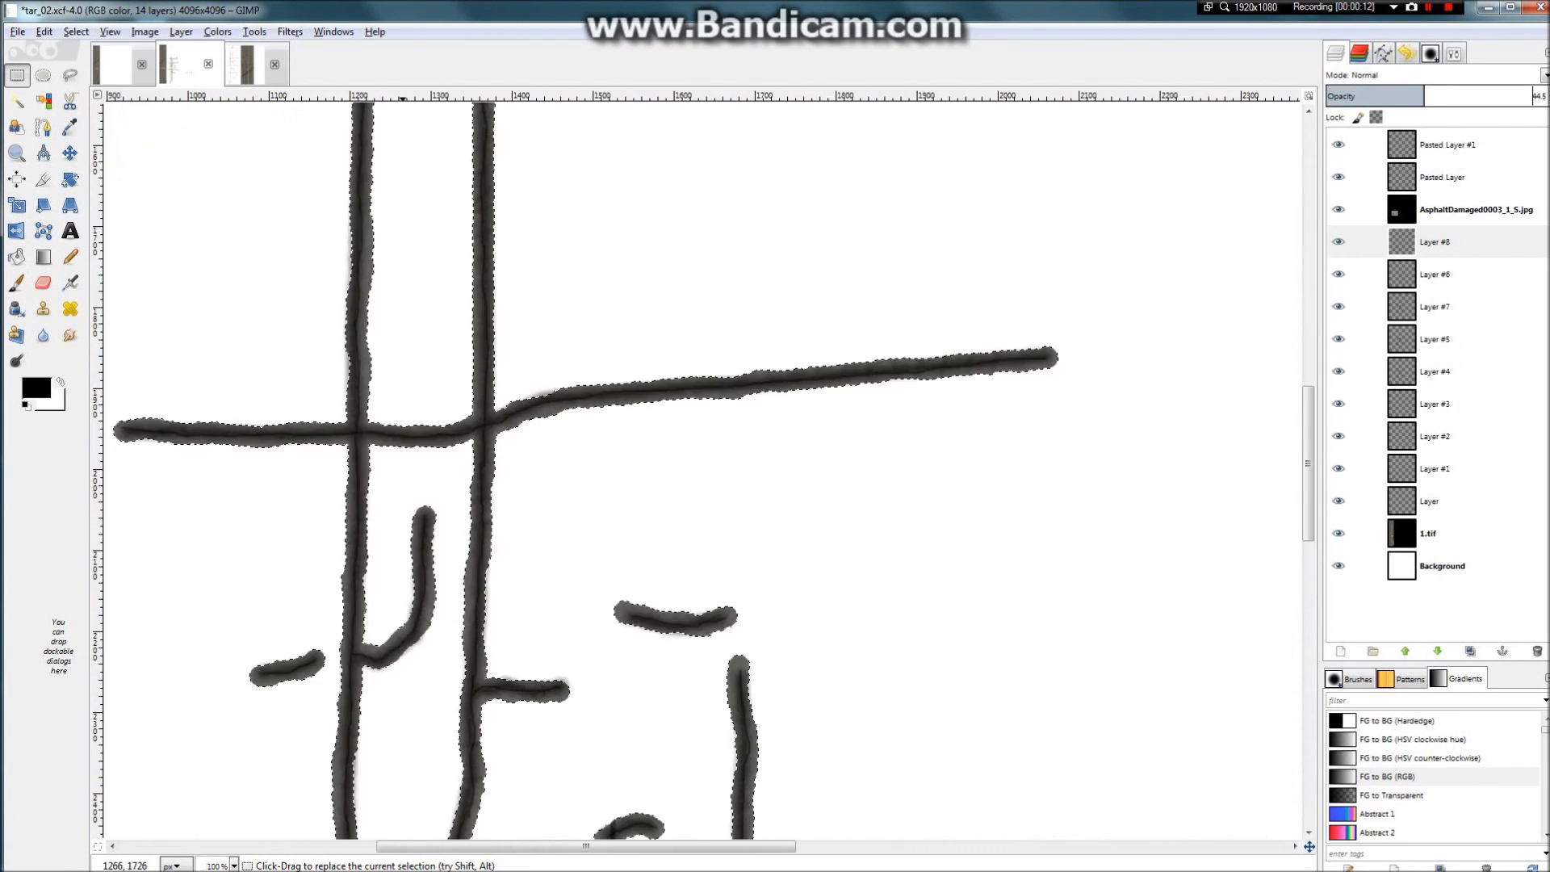
Step: Clear the selection around the cracks and lower the opacity of Layer #8 further
click(76, 31)
mouse_move(109, 31)
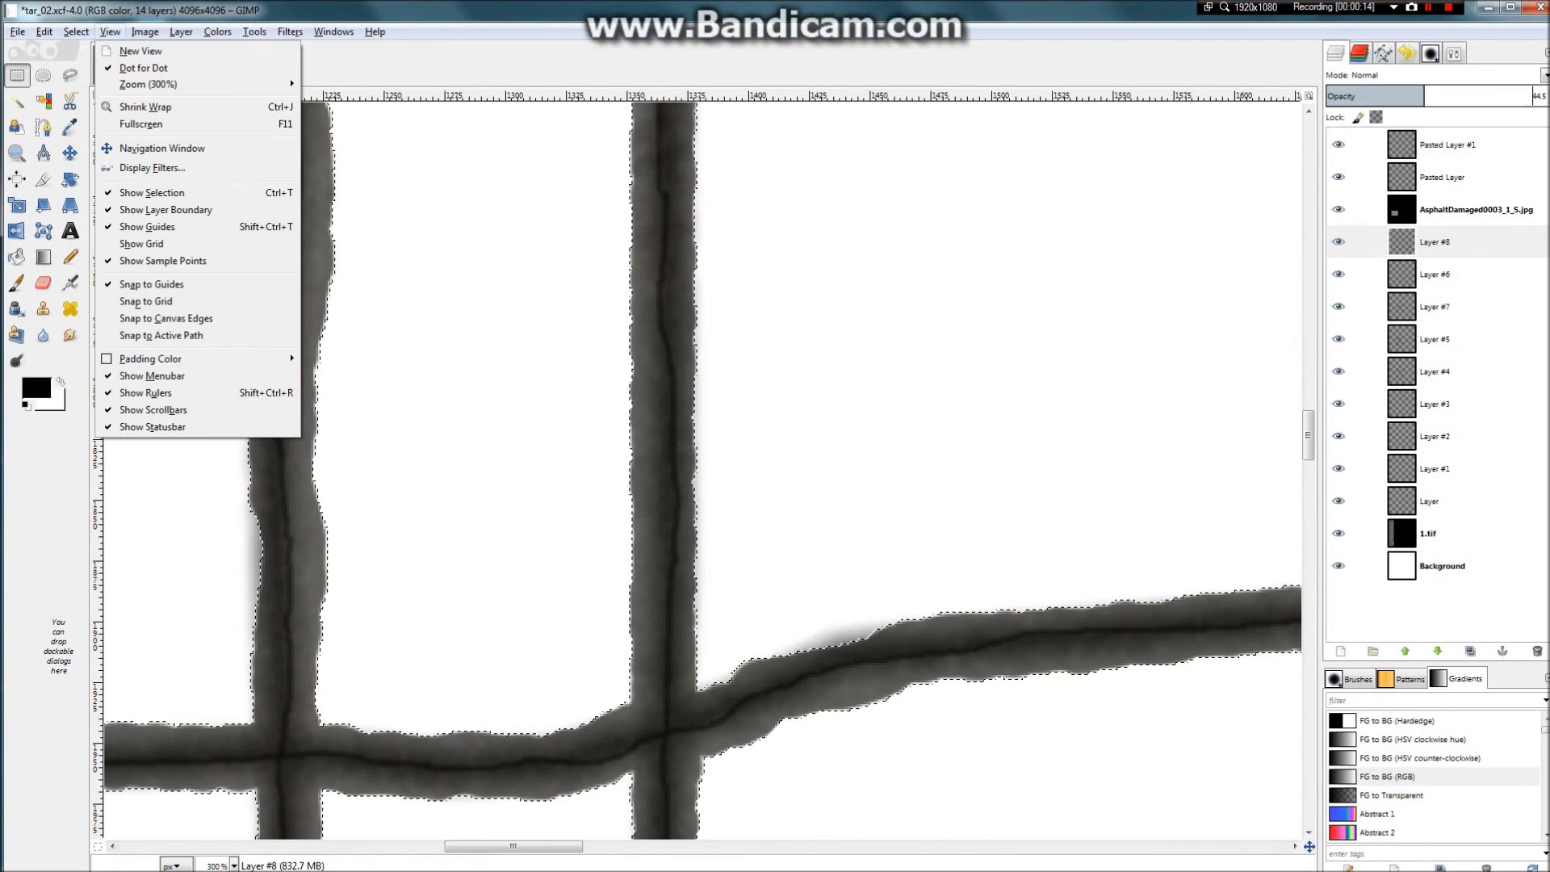
key(Left)
key(Down)
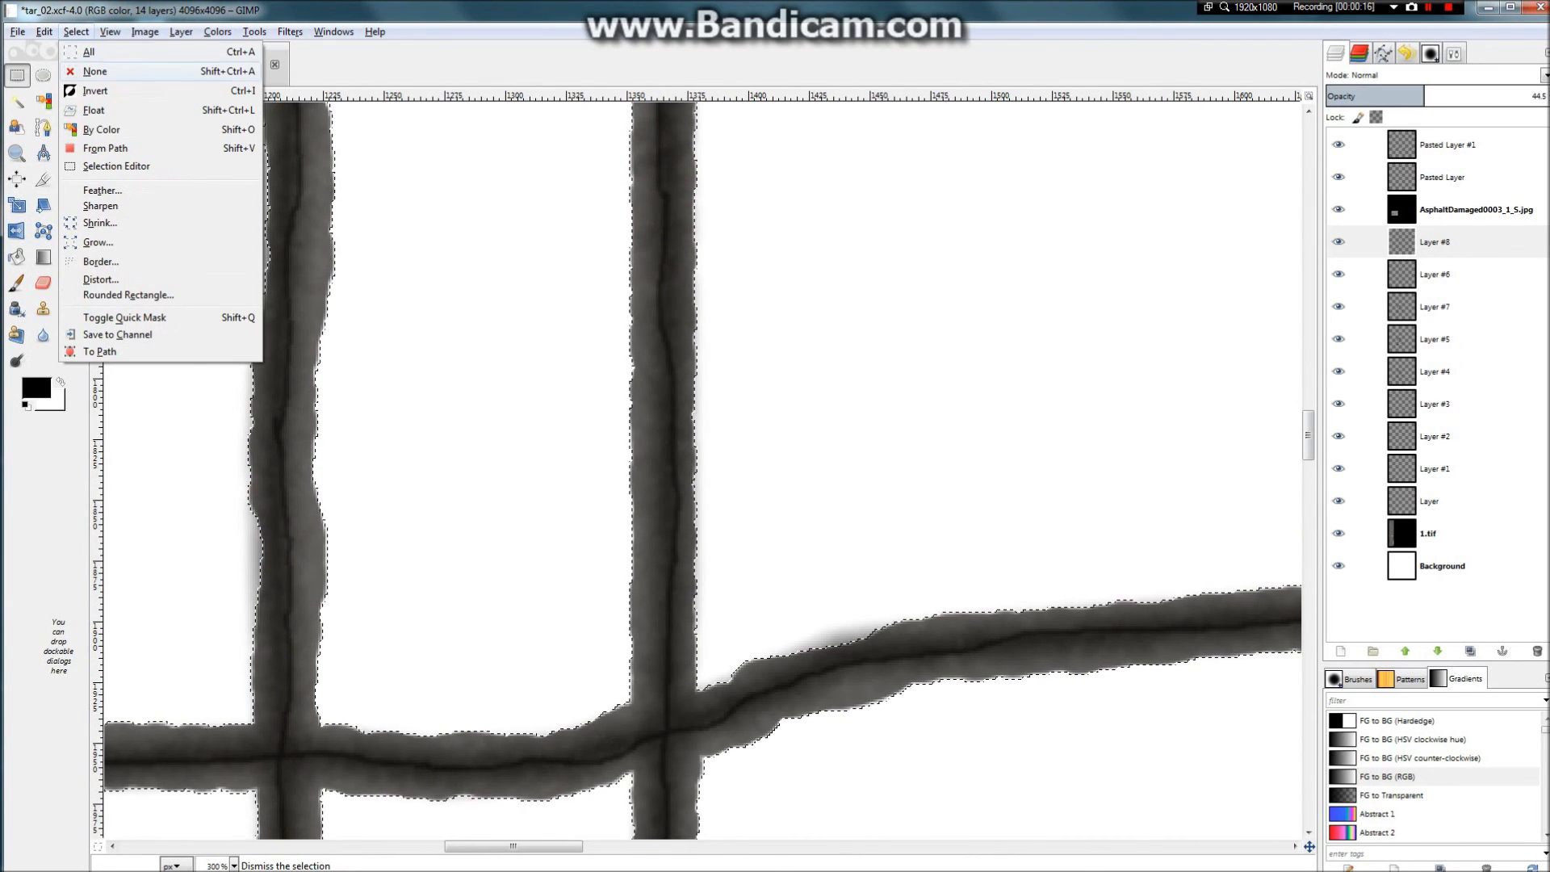
key(Return)
scroll(611, 443, up, 2)
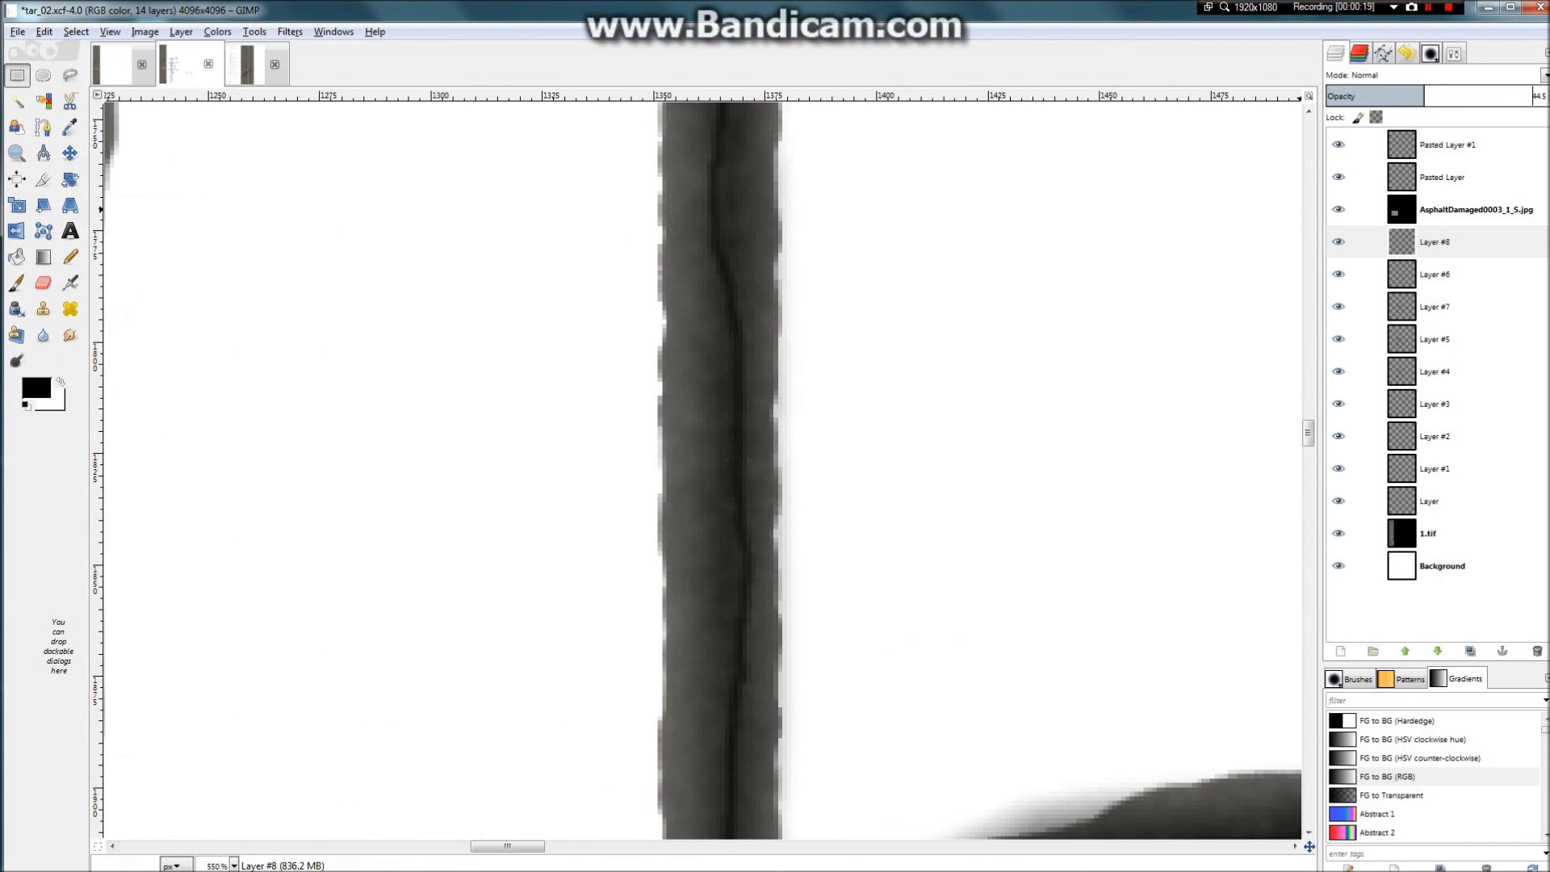
drag(1458, 96, 1386, 96)
scroll(852, 210, down, 2)
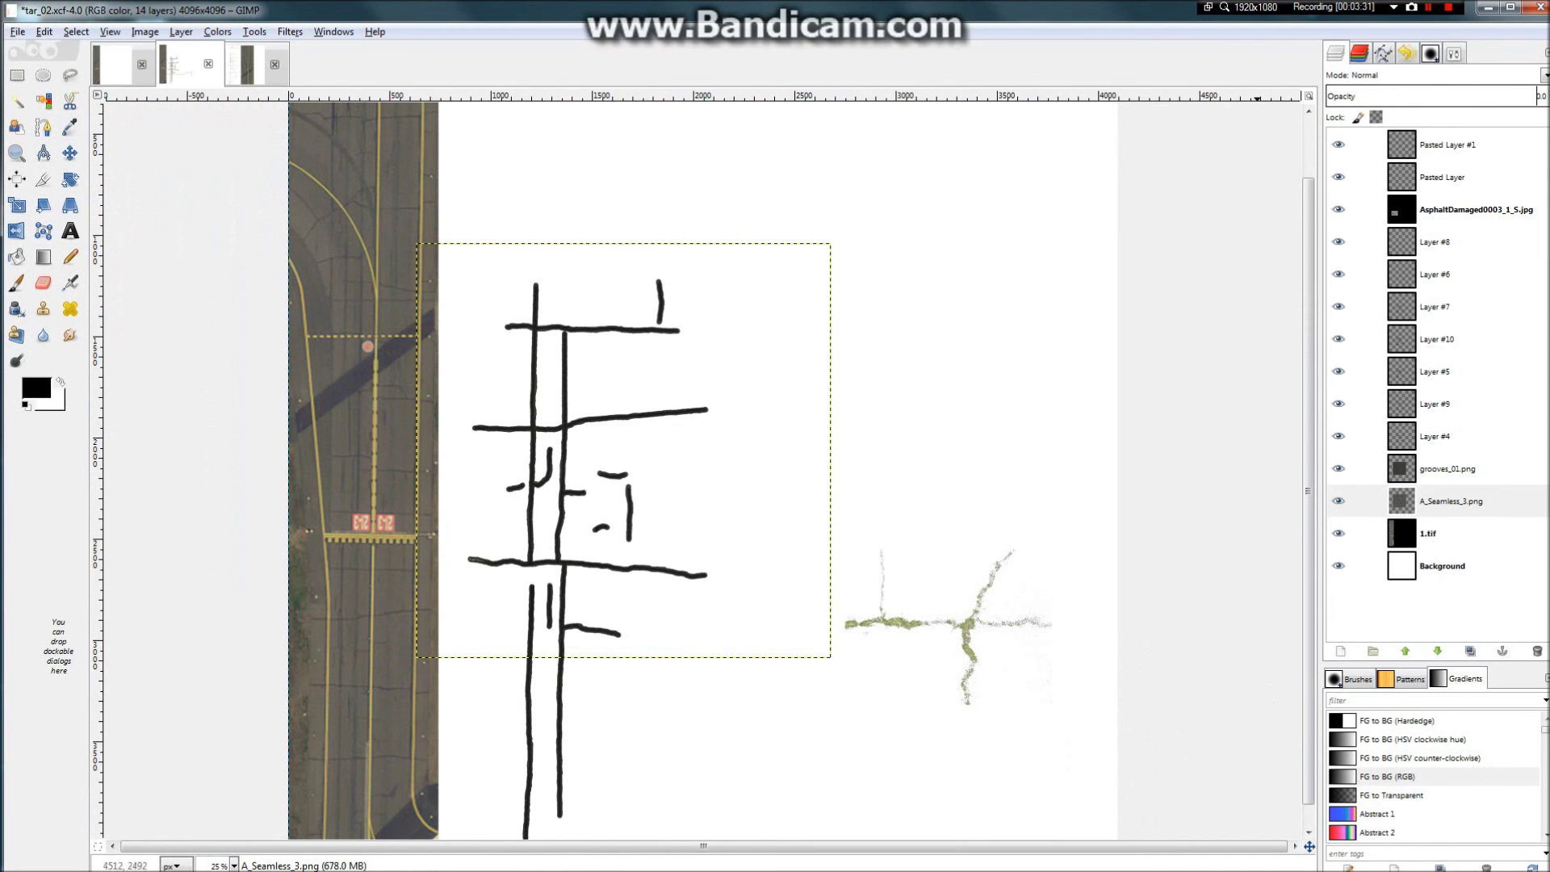
Step: Make the 1.tif aerial photo layer fully transparent and set the opacity of Pasted Layer to 0
click(1429, 534)
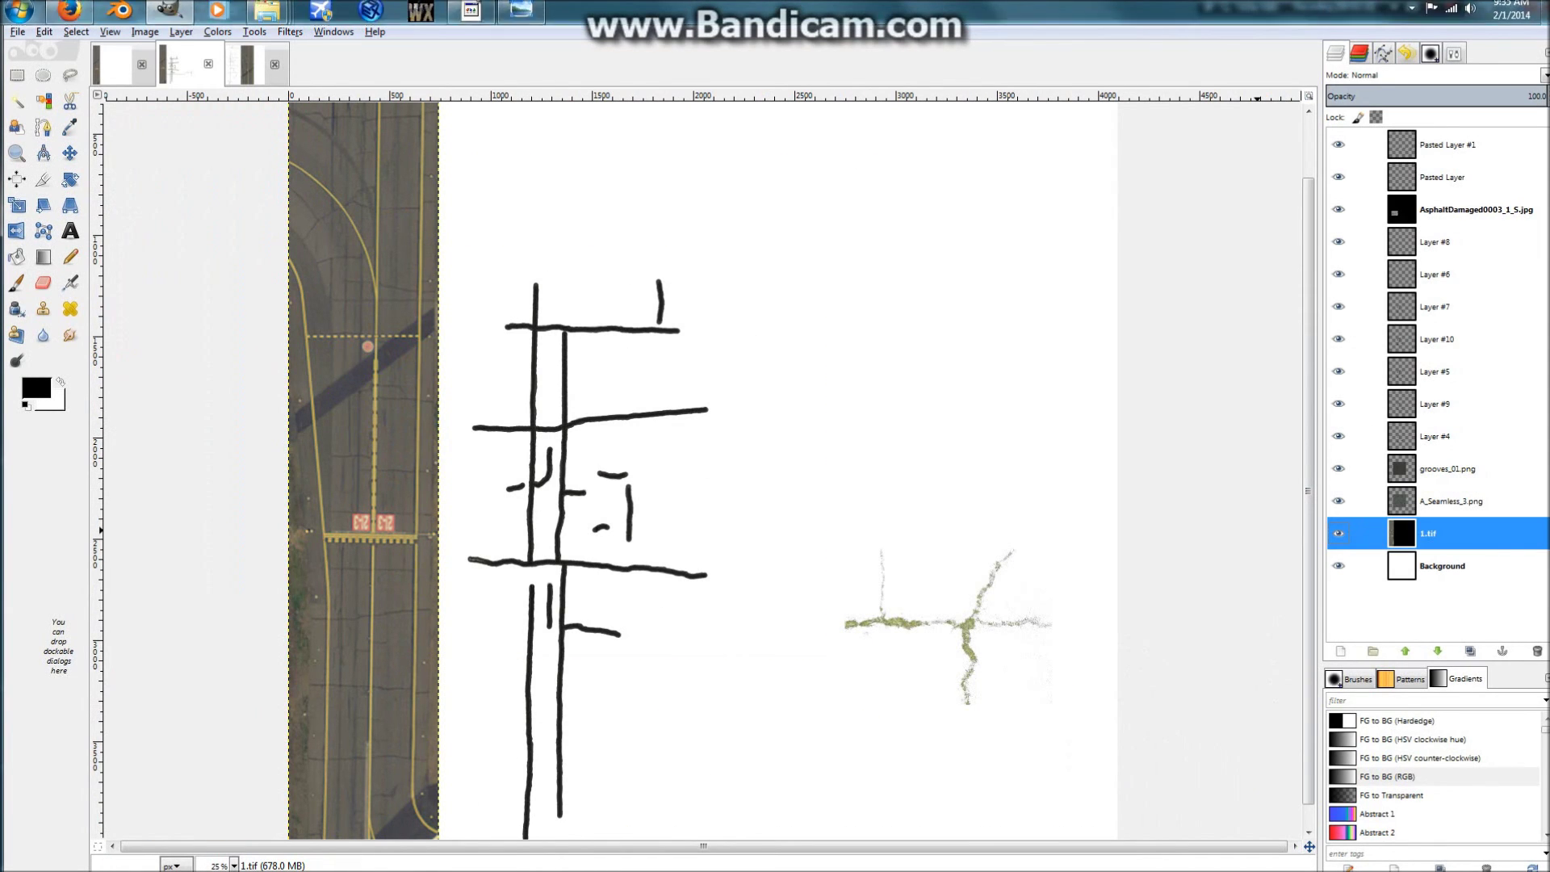
key(Delete)
click(1442, 177)
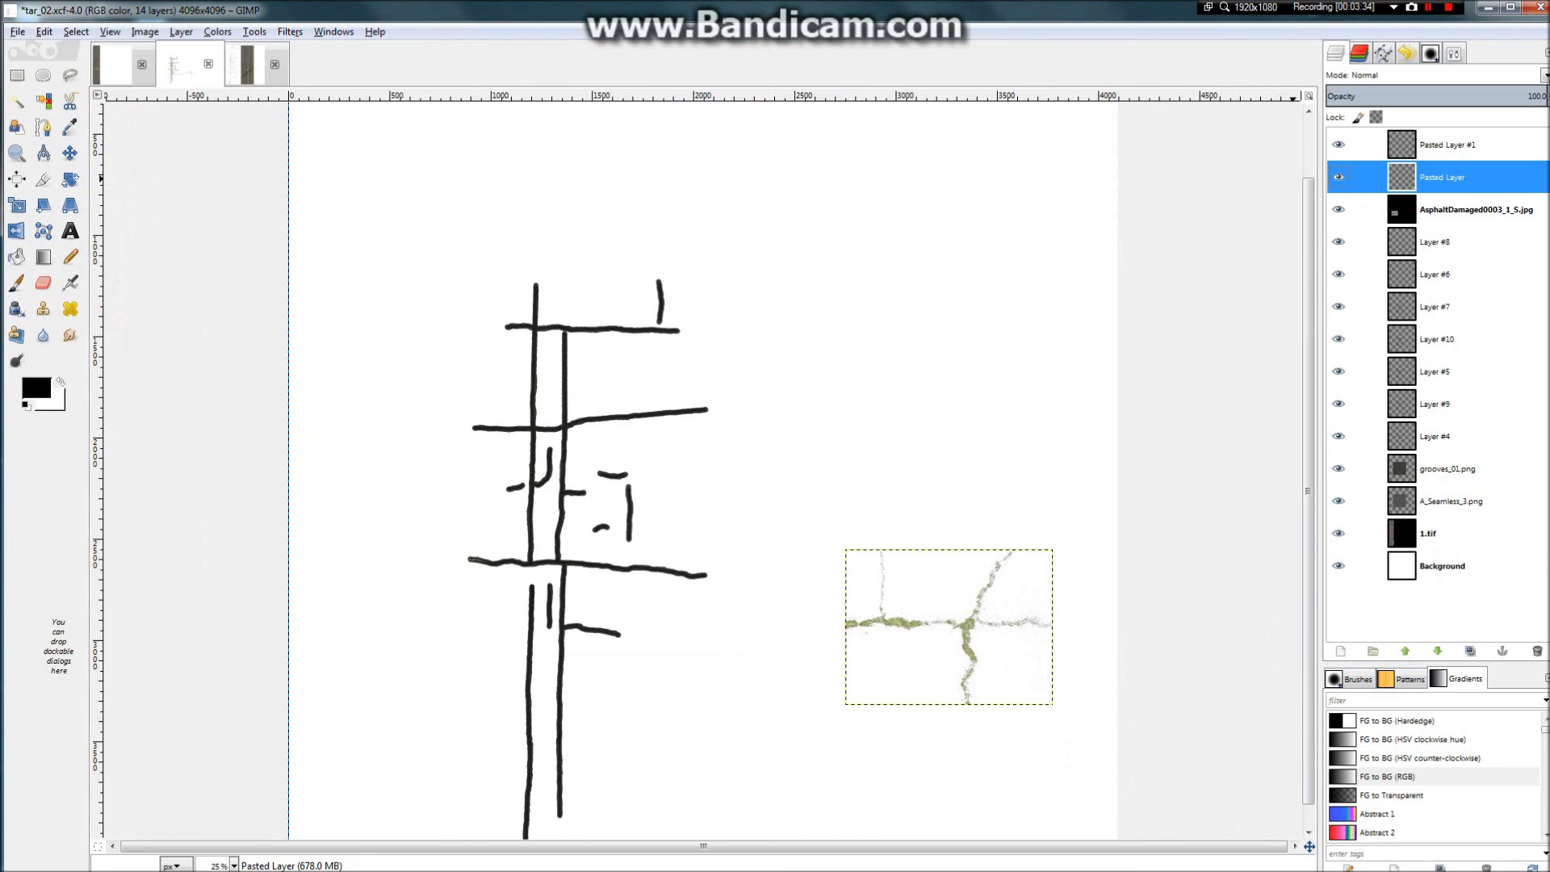
drag(1389, 95, 1327, 95)
scroll(589, 428, up, 10)
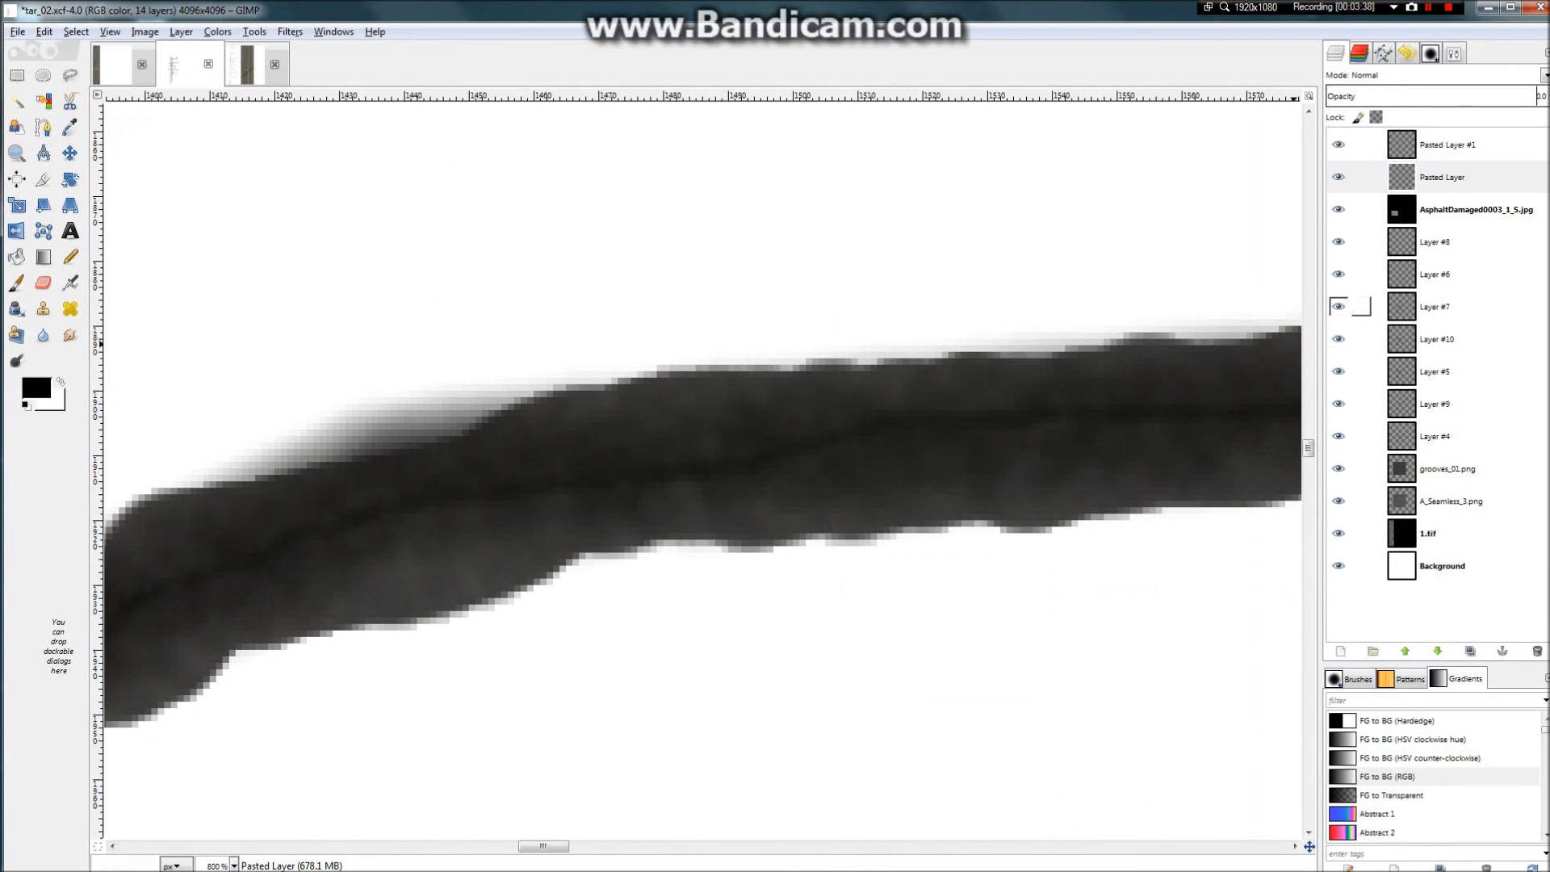
Step: Set the white Background layer's opacity to 0 and save the project file tar_02.xcf
click(1442, 533)
click(1442, 566)
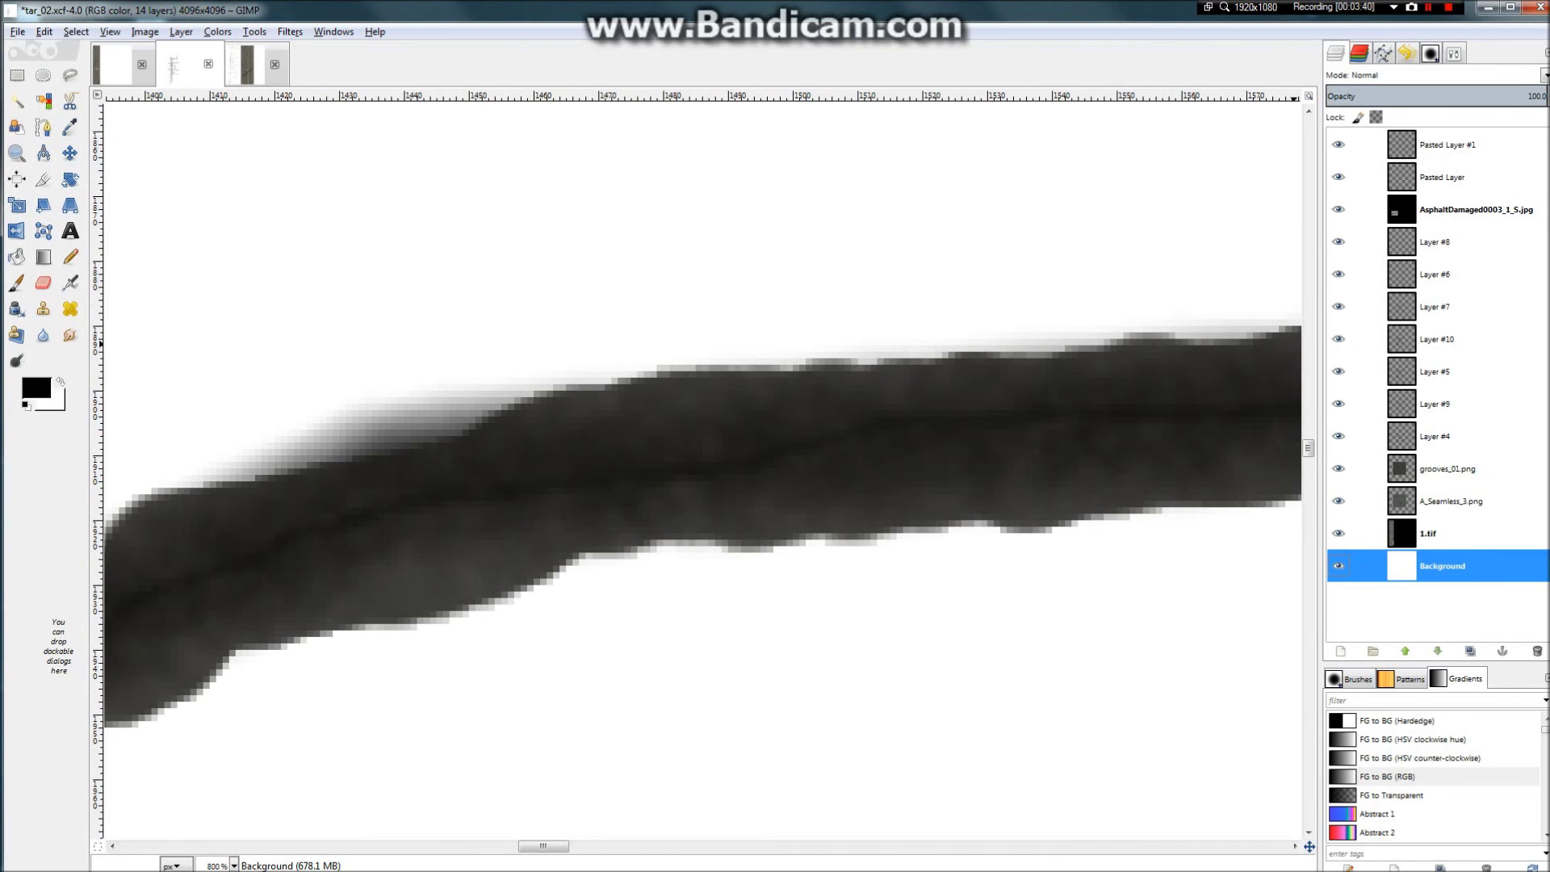
drag(1389, 95, 1326, 95)
scroll(1264, 392, down, 7)
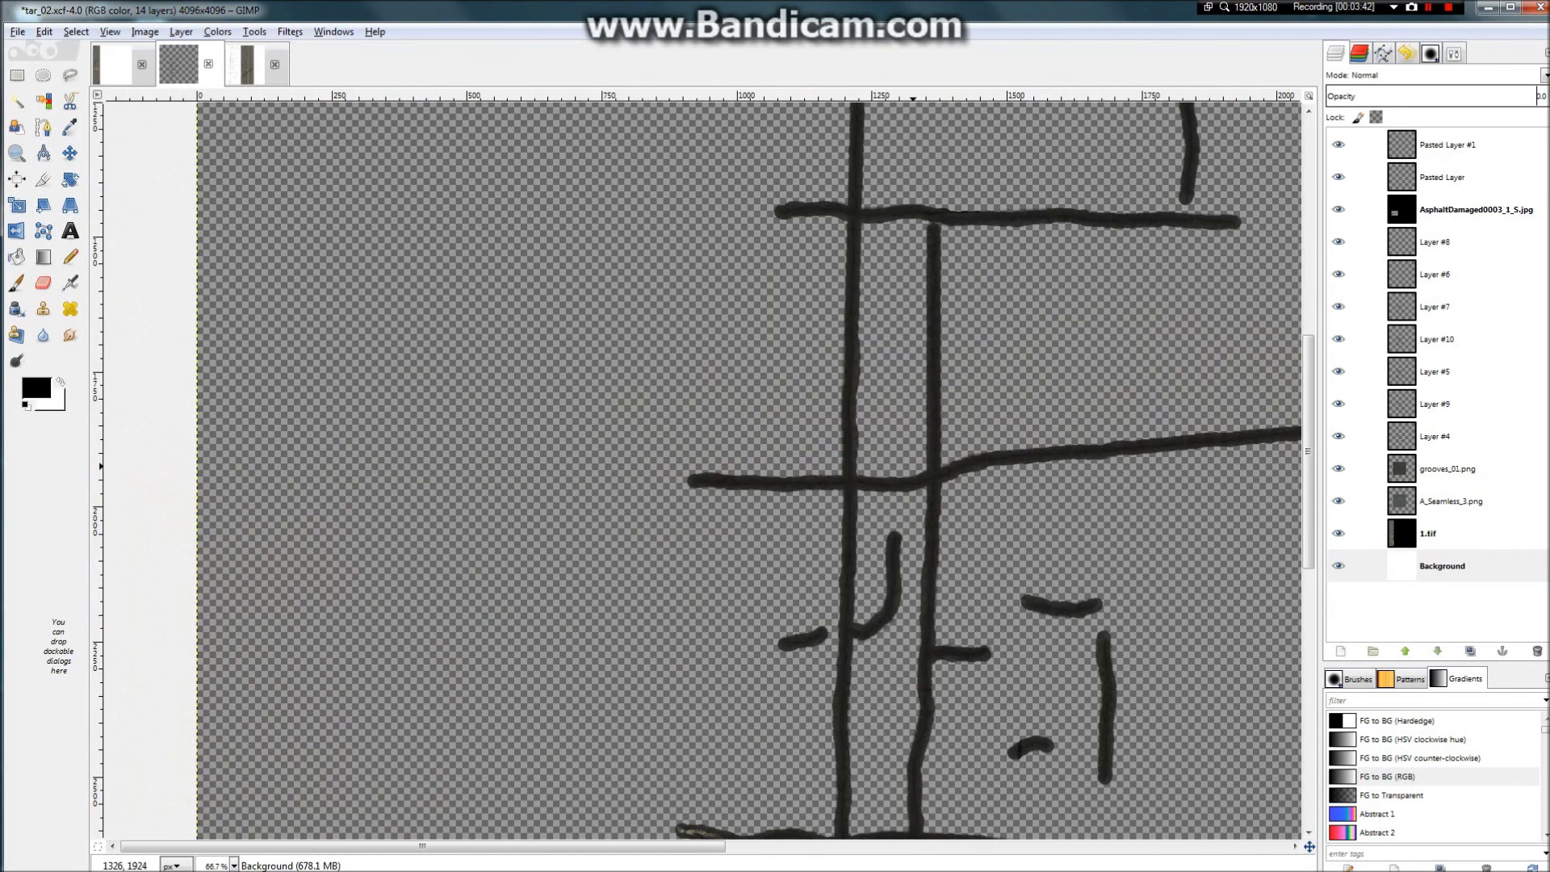
scroll(912, 467, down, 5)
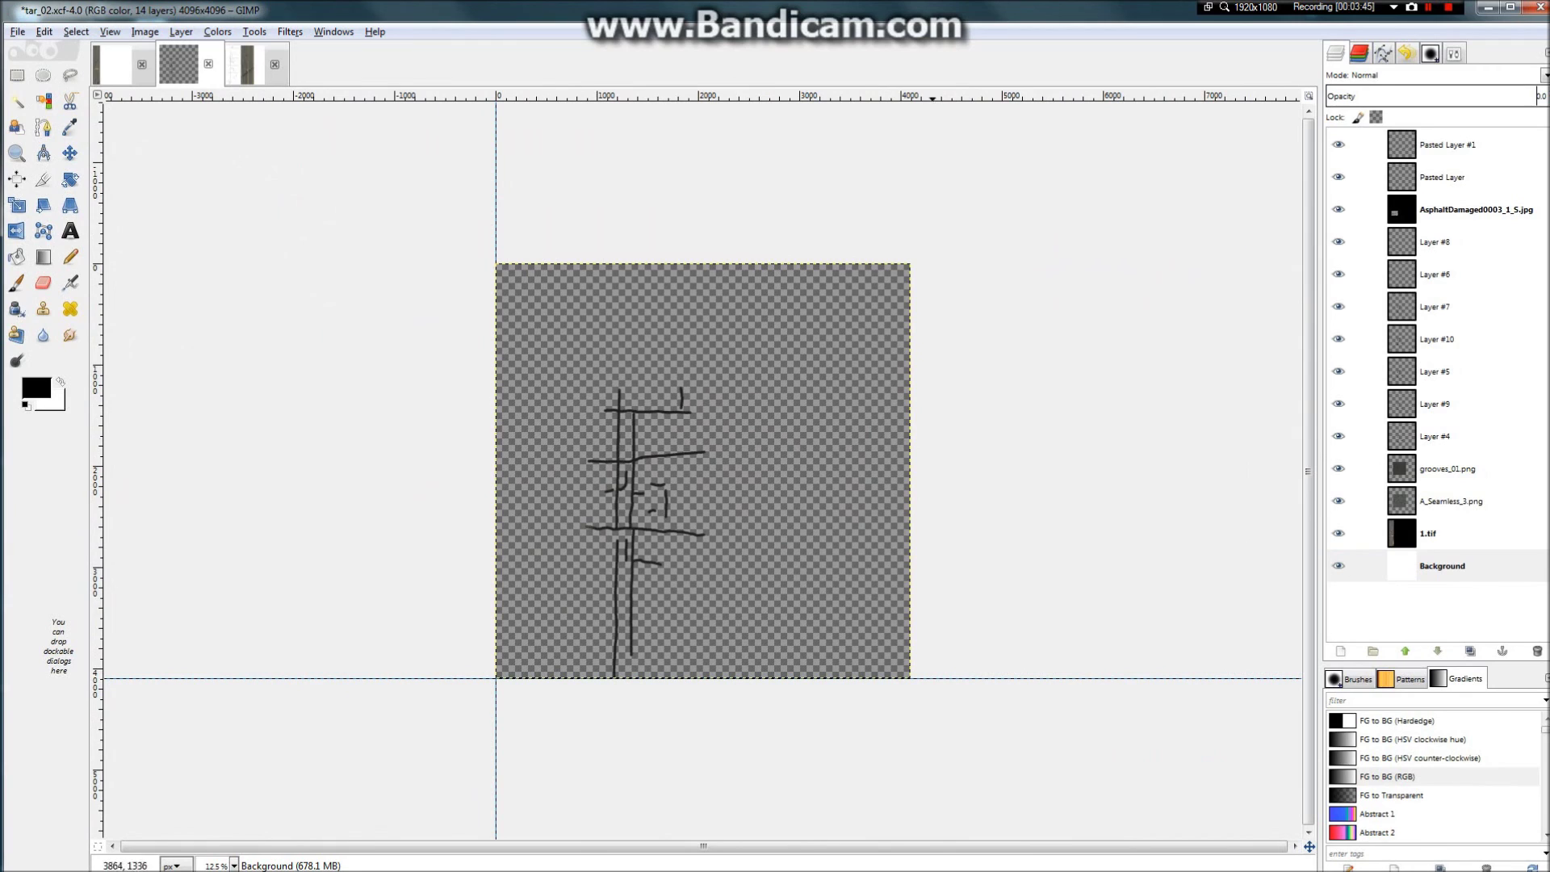
click(17, 32)
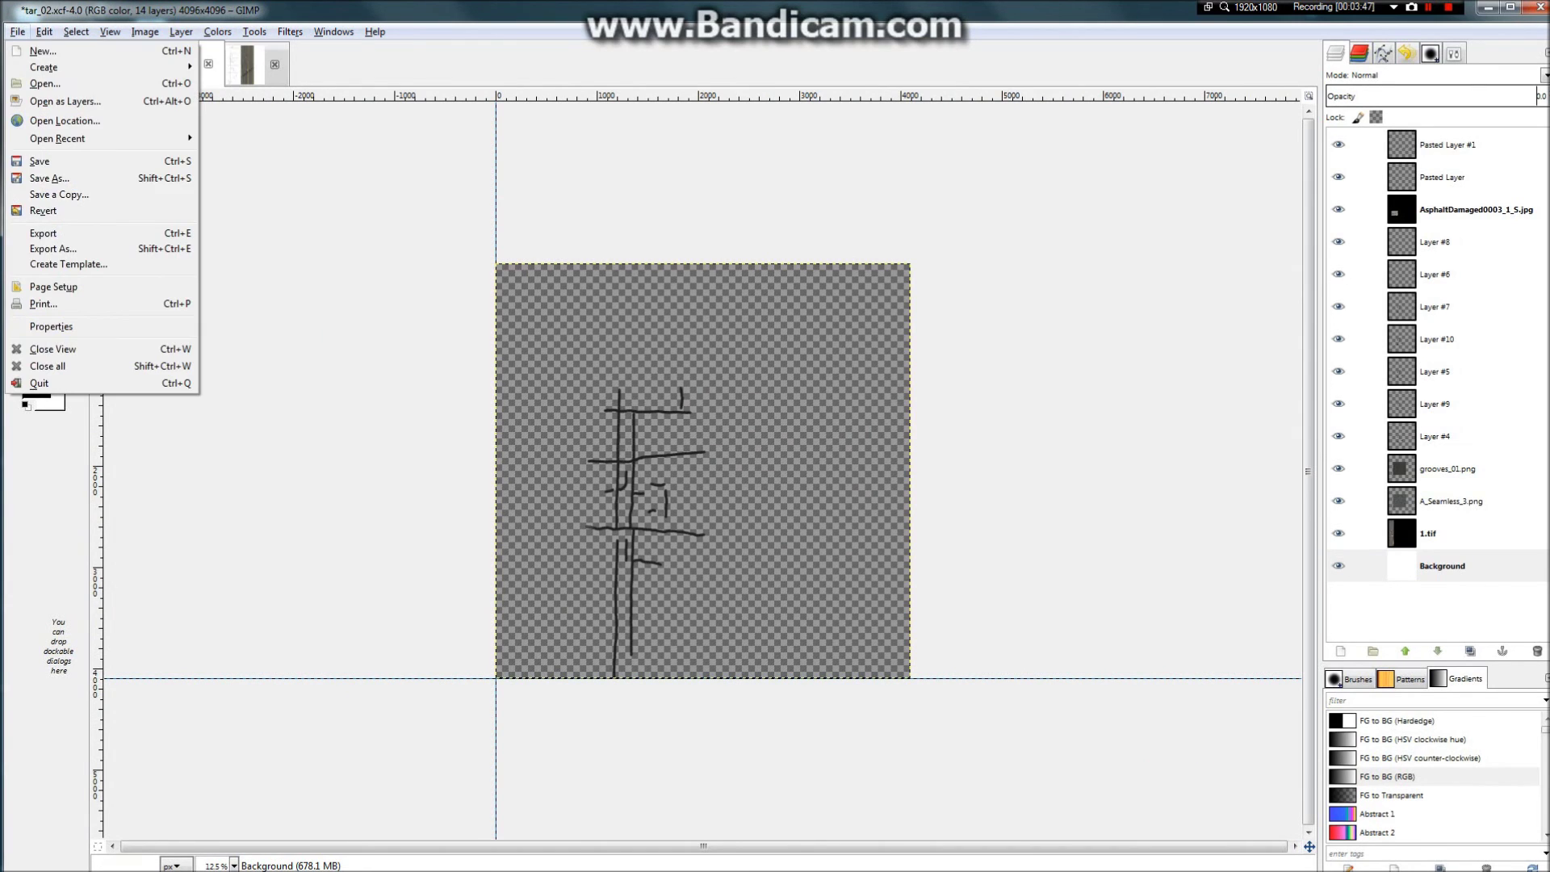
click(33, 164)
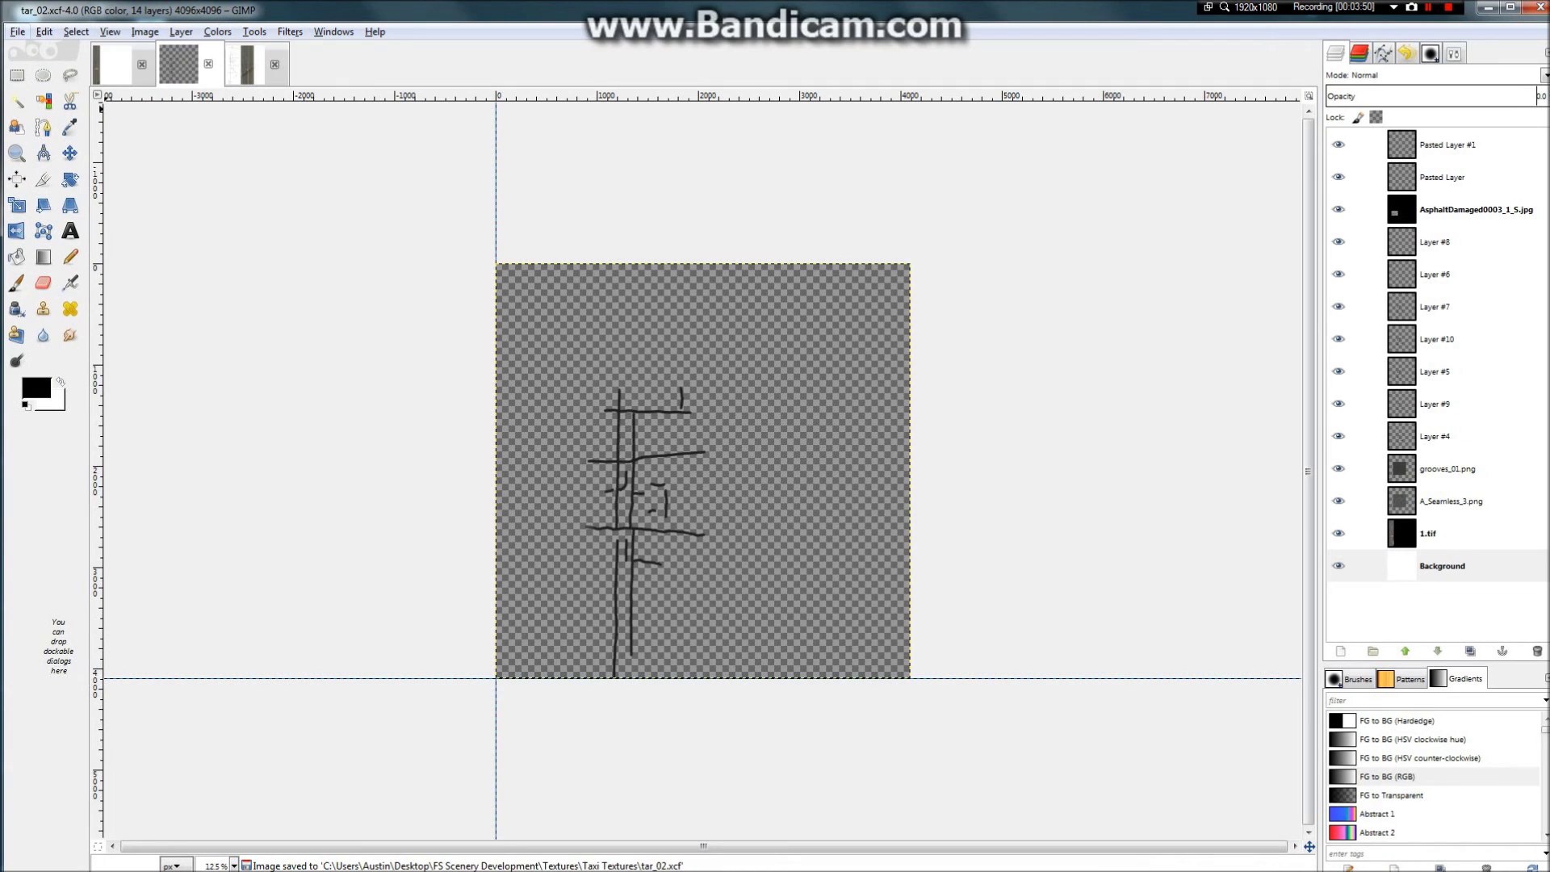
Step: Export the image as tar_02.png into the Taxi Textures folder under FS Scenery Development, keeping the default PNG options
click(44, 31)
mouse_move(17, 31)
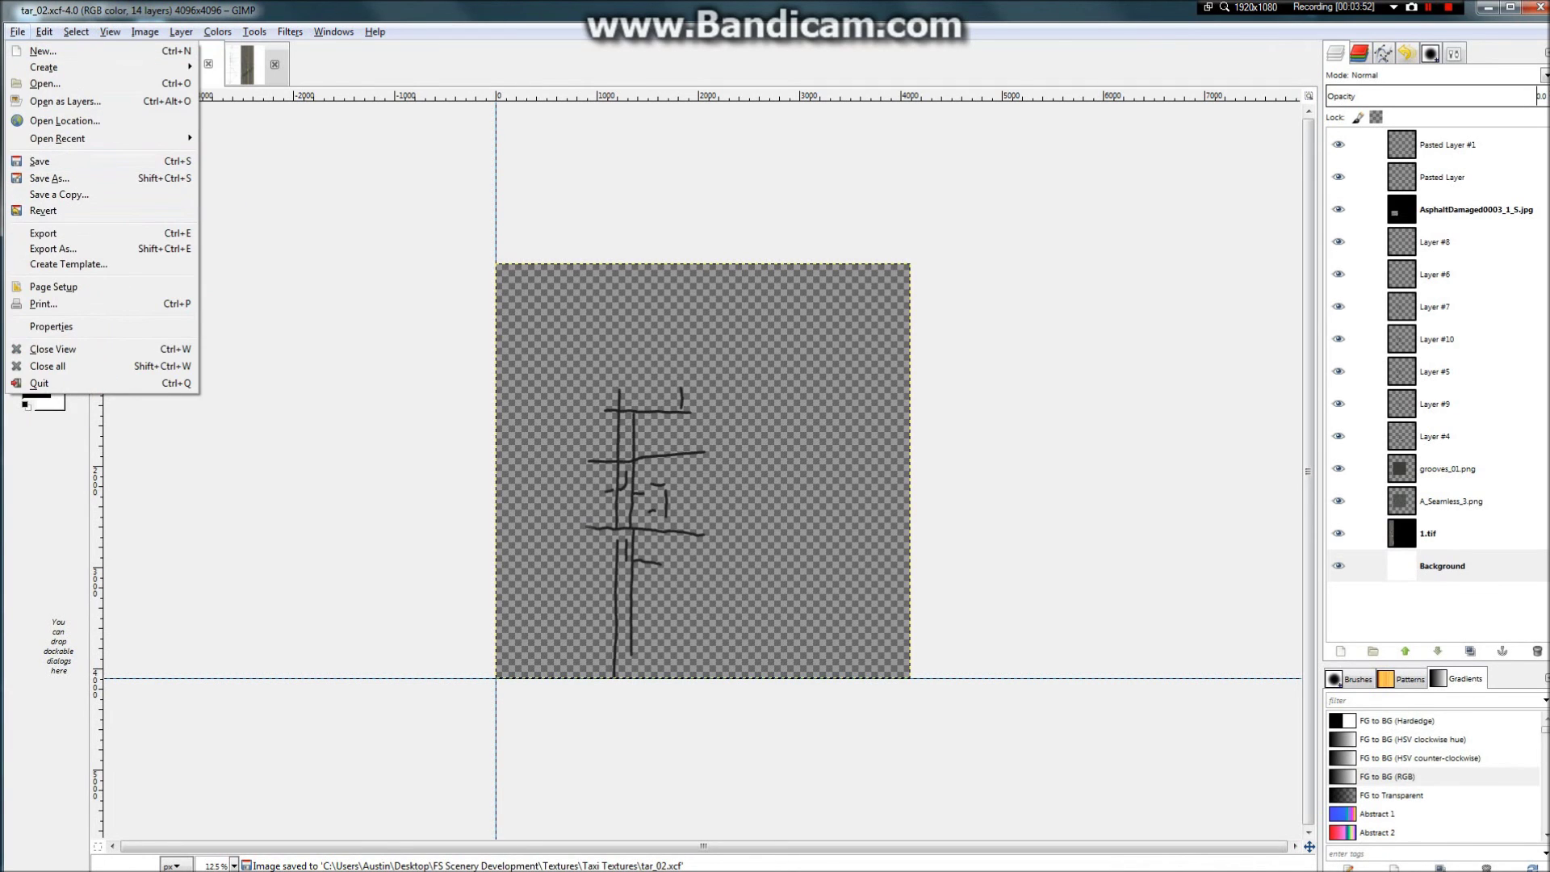
key(Return)
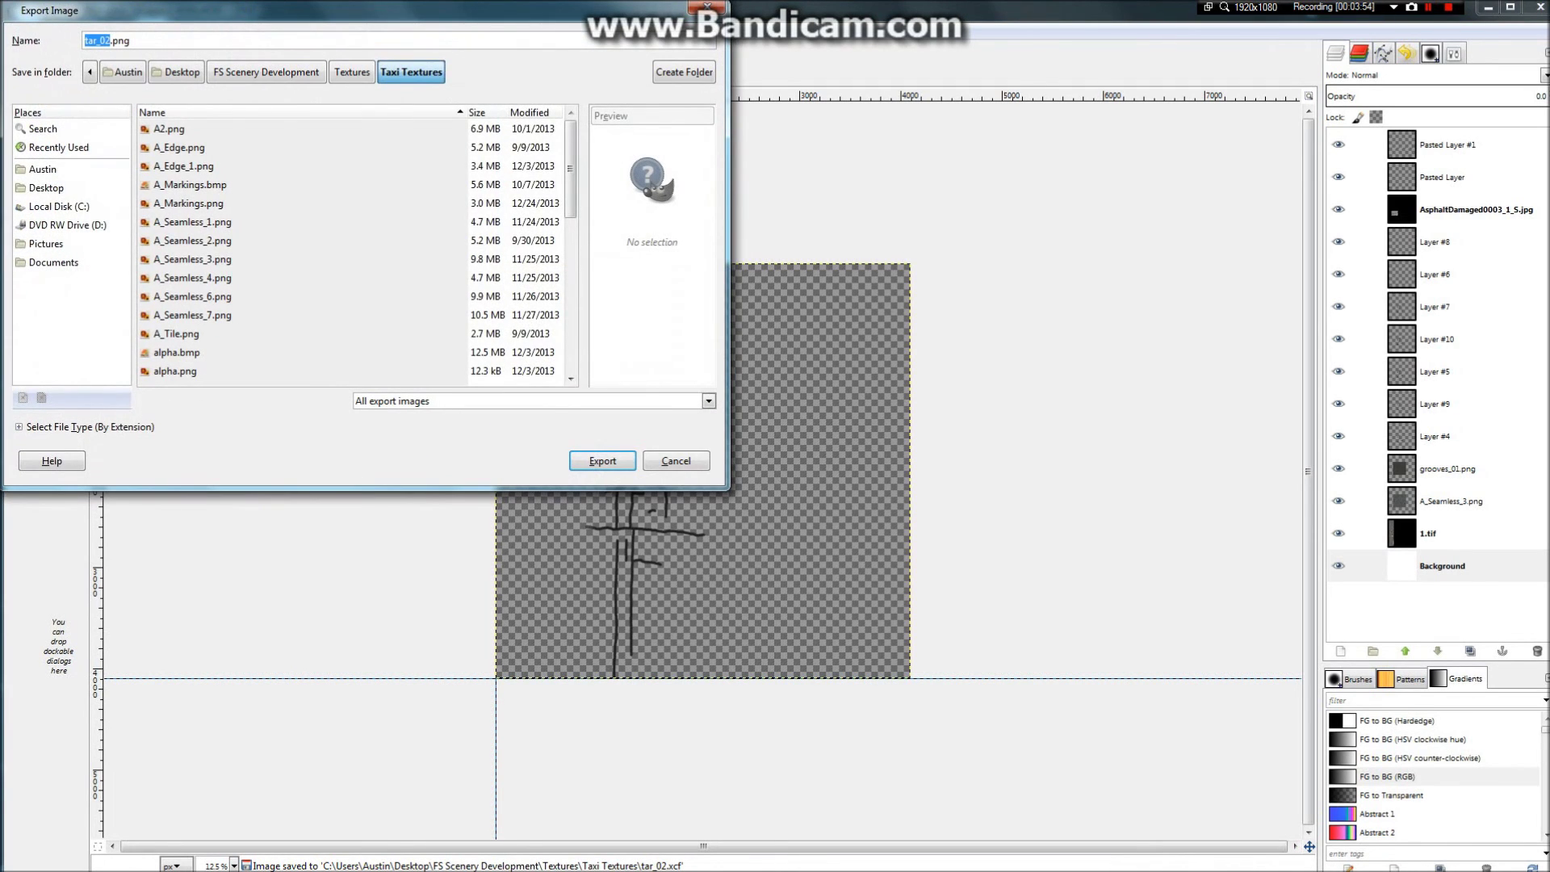
click(46, 189)
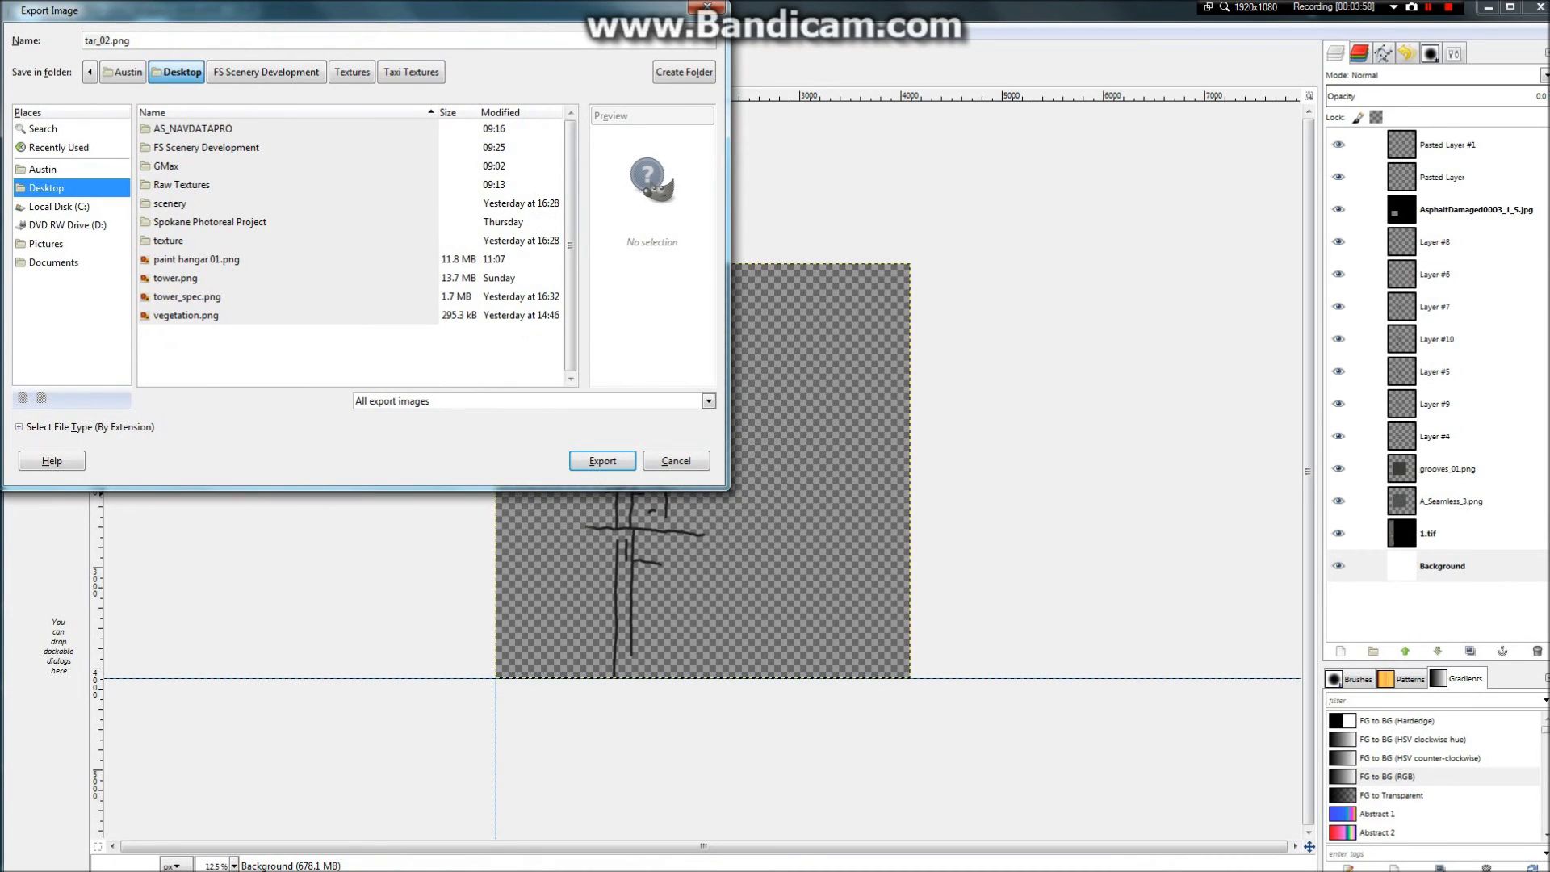
click(167, 166)
double_click(206, 148)
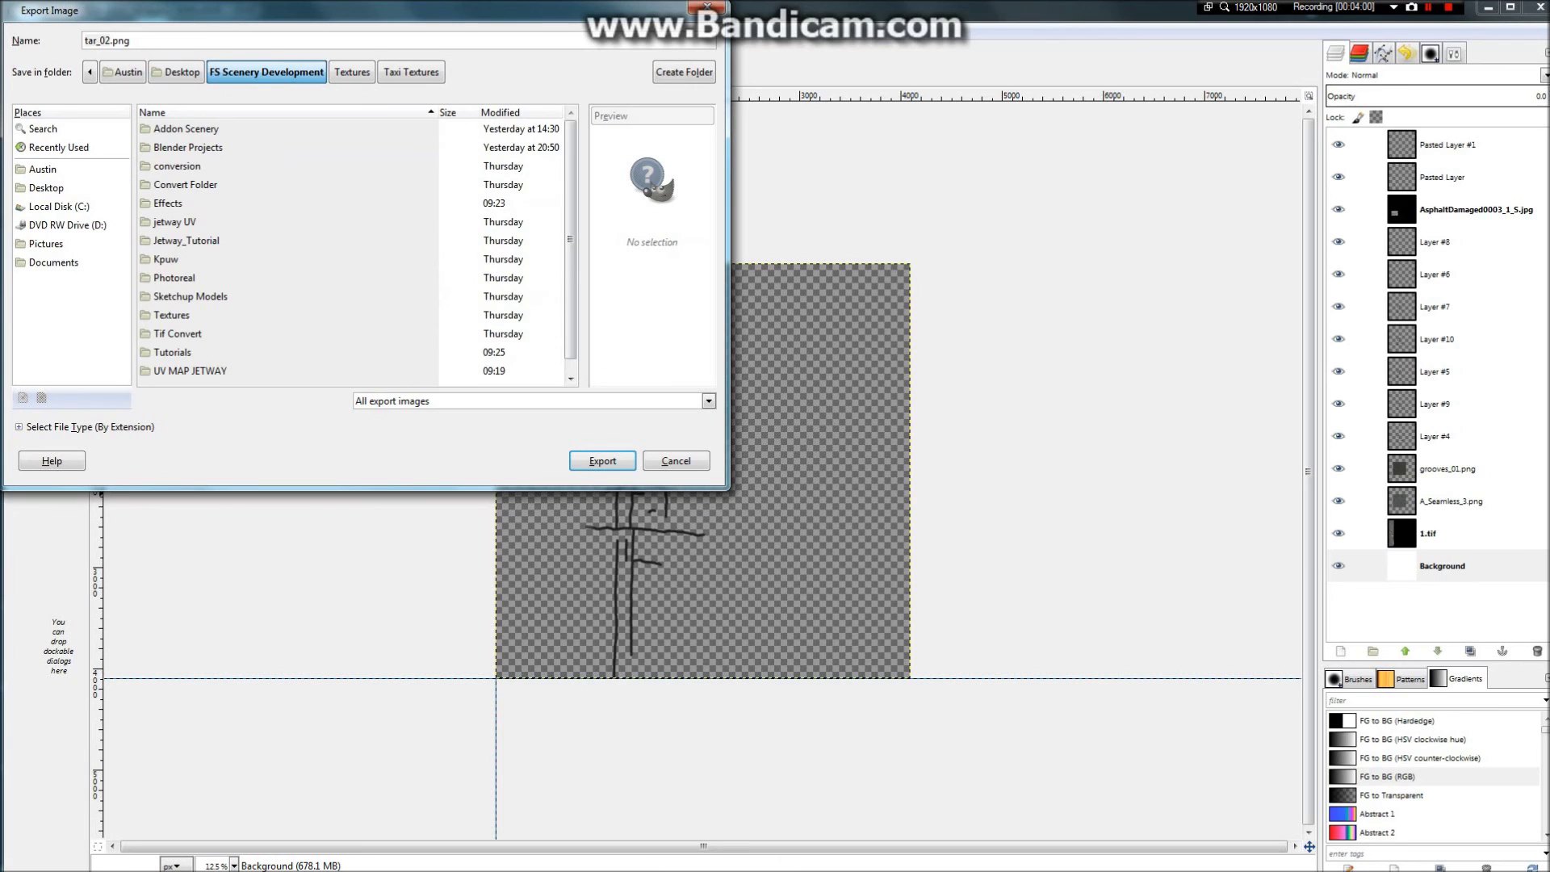
double_click(172, 315)
double_click(177, 166)
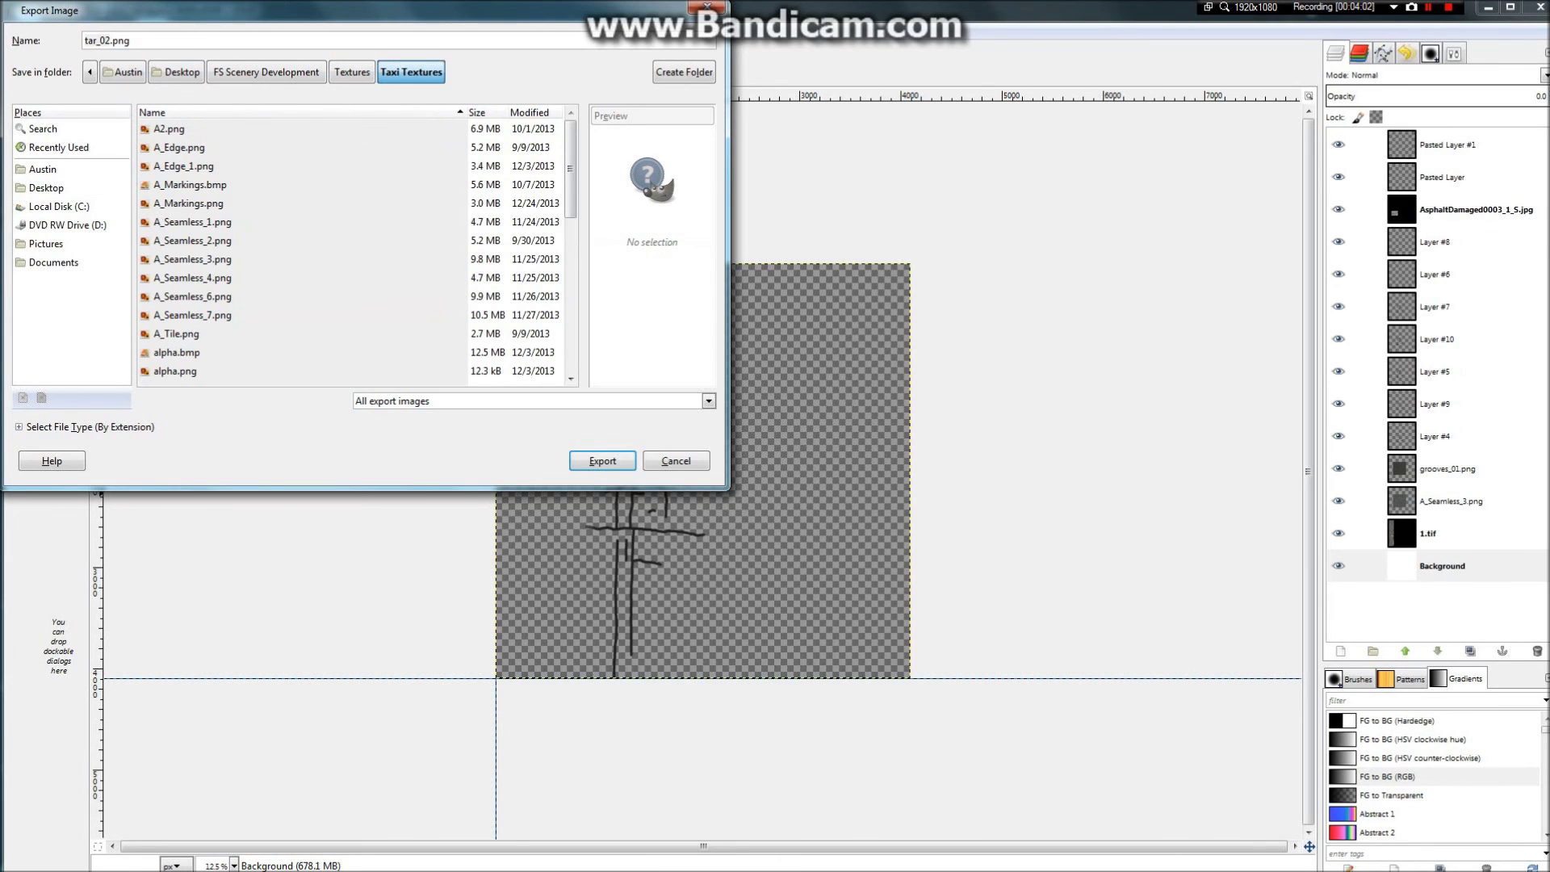
click(602, 461)
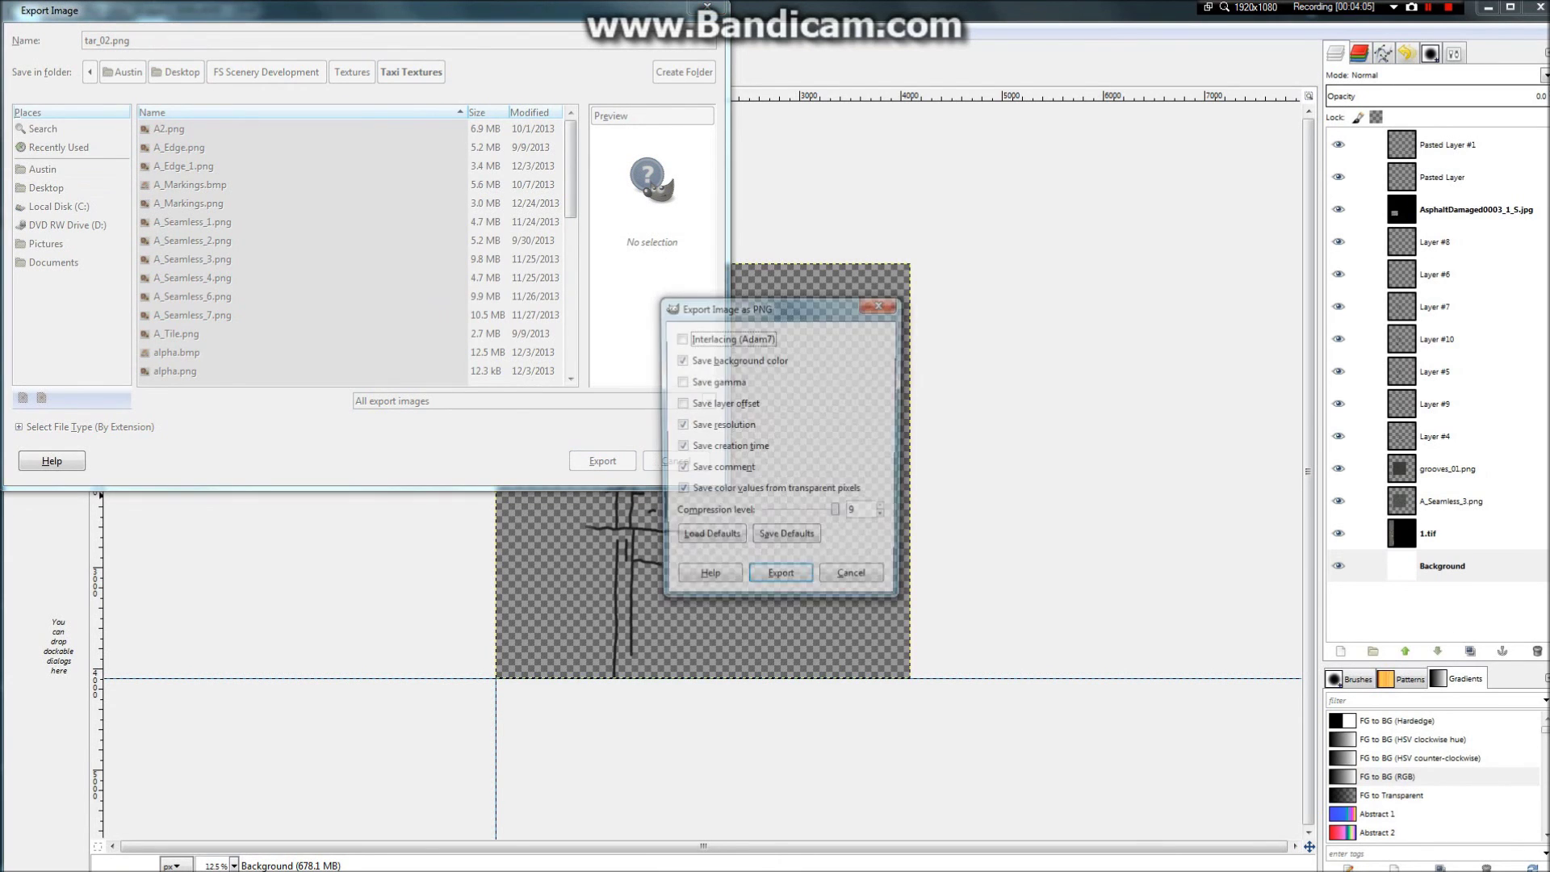
click(787, 578)
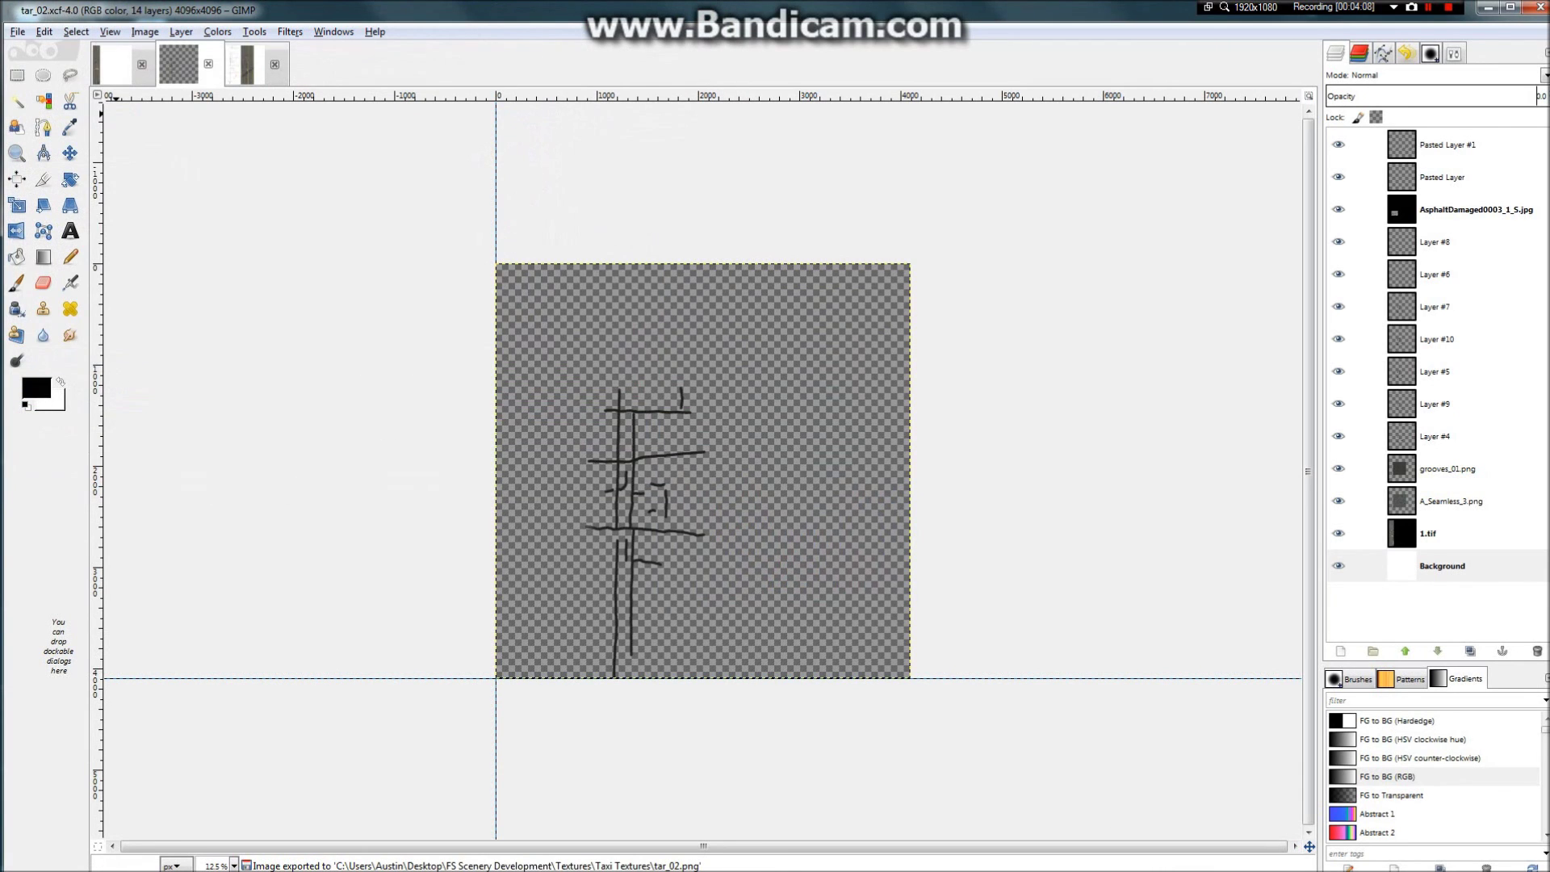
Step: Open the exported tar_02.png from the Taxi Textures folder as a separate image
click(17, 32)
click(45, 84)
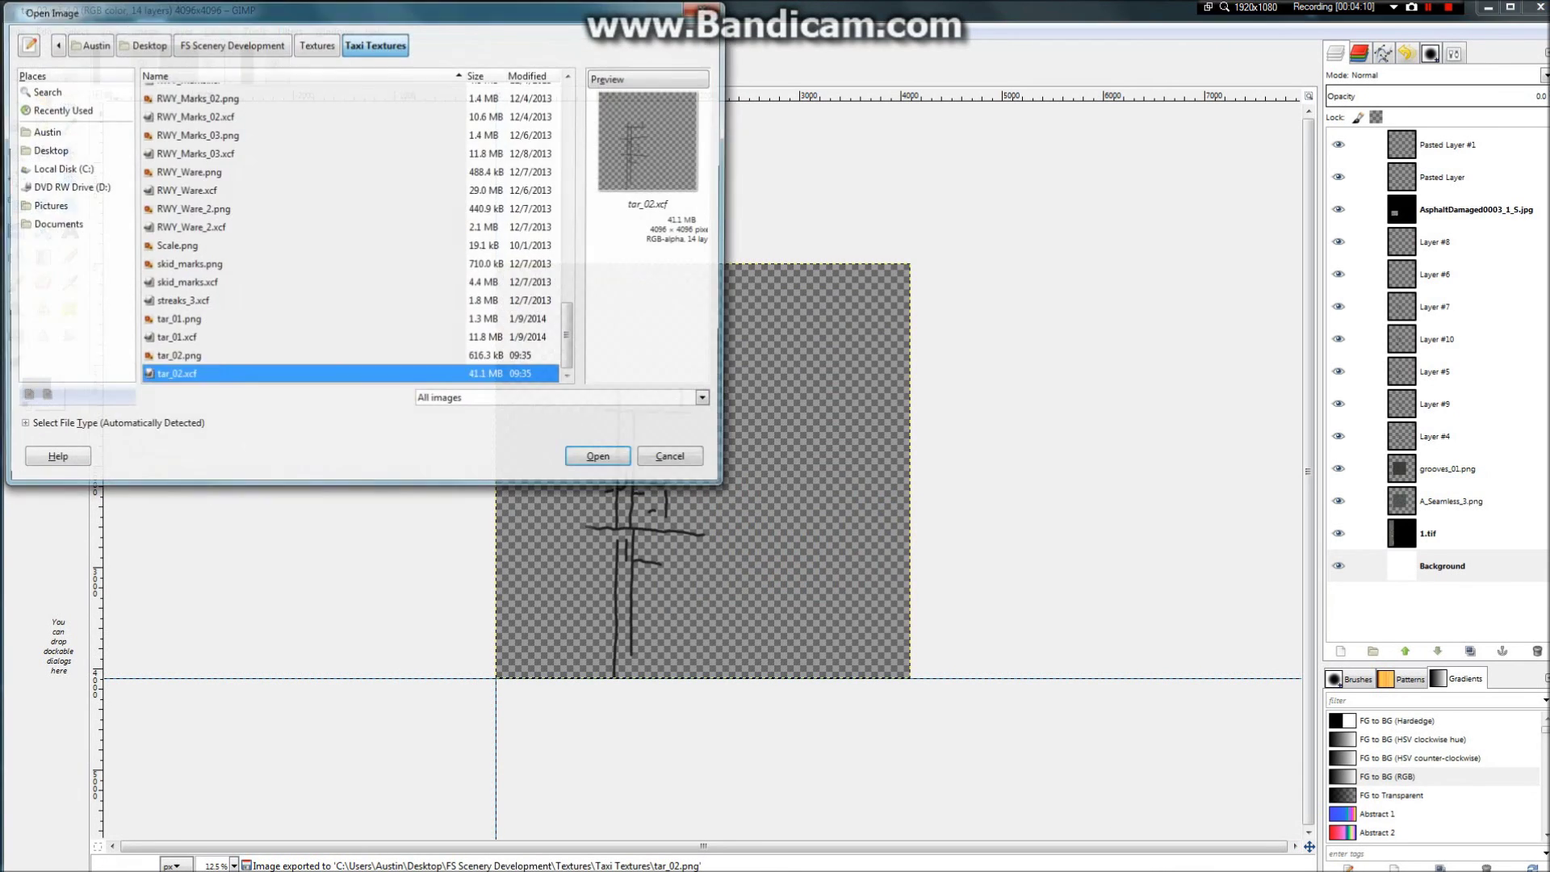
click(227, 301)
click(212, 358)
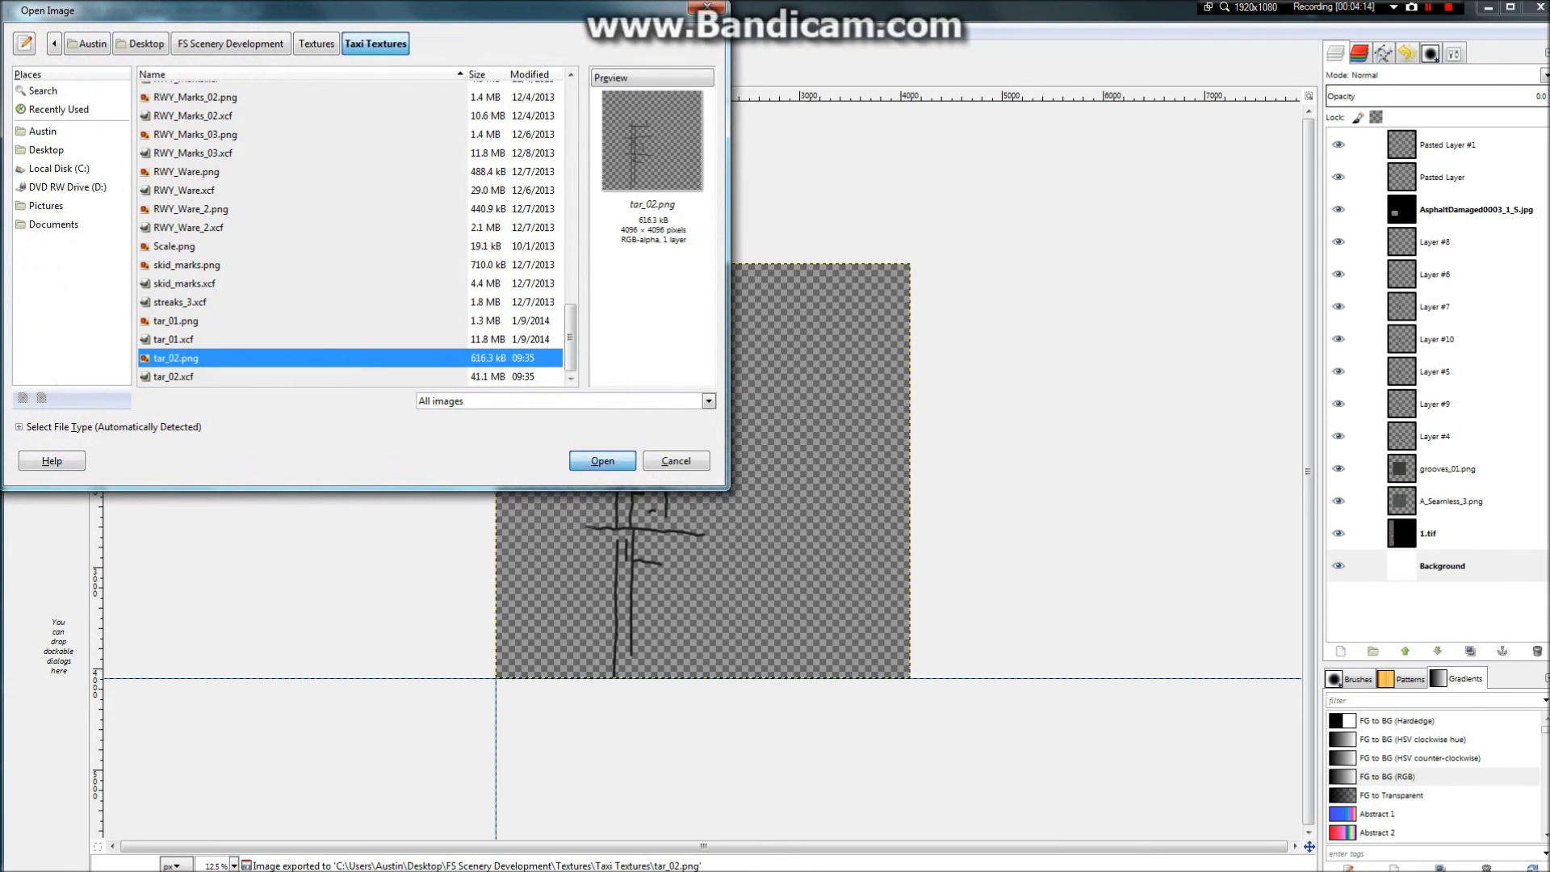
click(603, 461)
Step: Copy a rectangular area around all the cracks into a new layer and set the tar_02.png layer's opacity to 0
key(r)
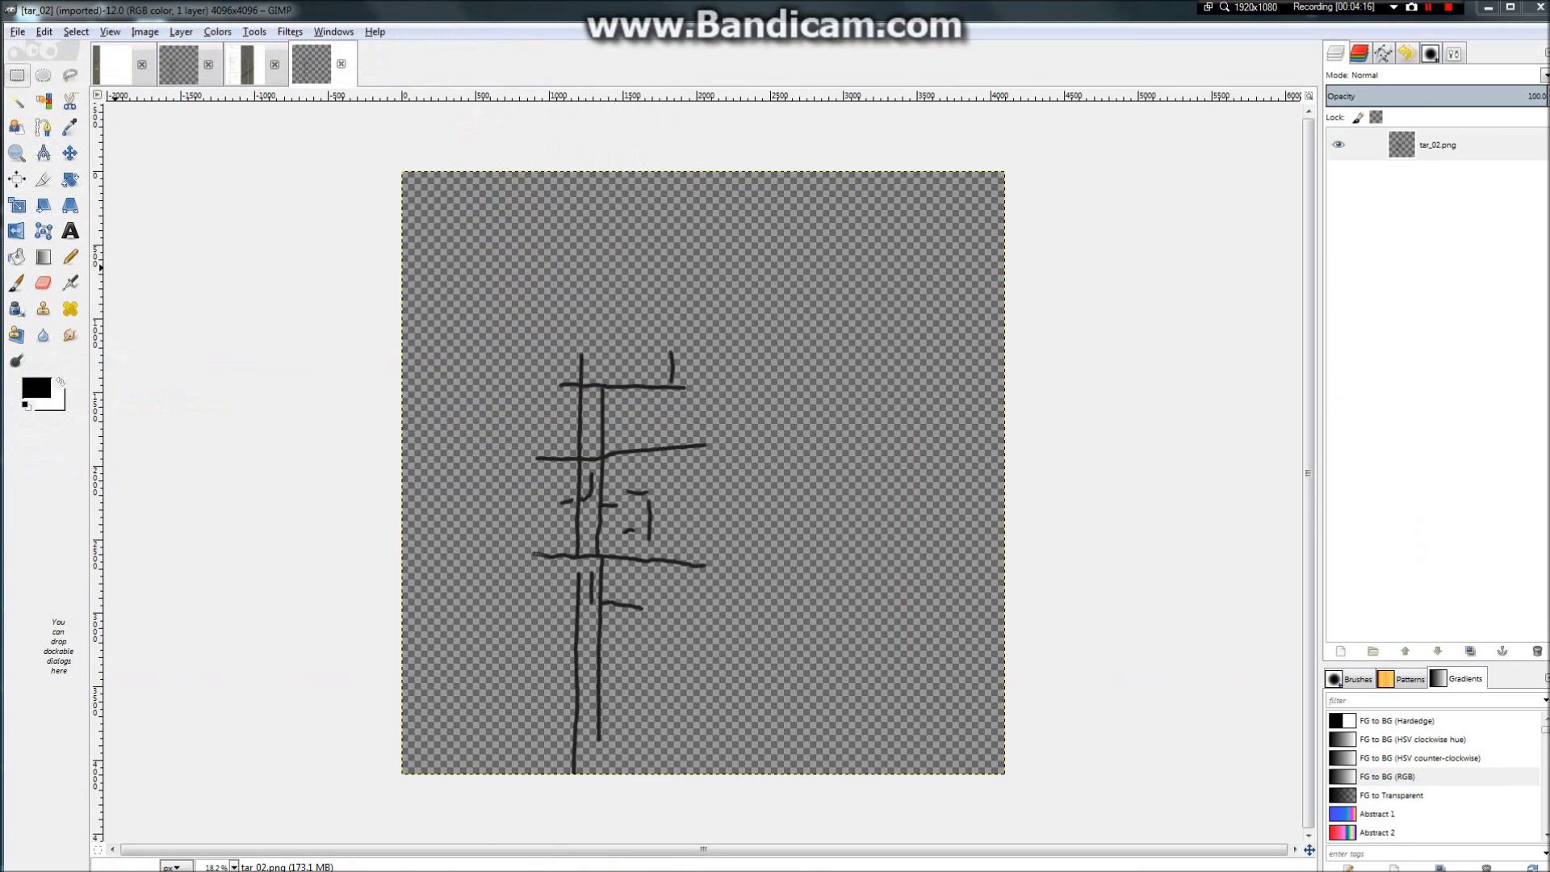
drag(525, 284, 741, 815)
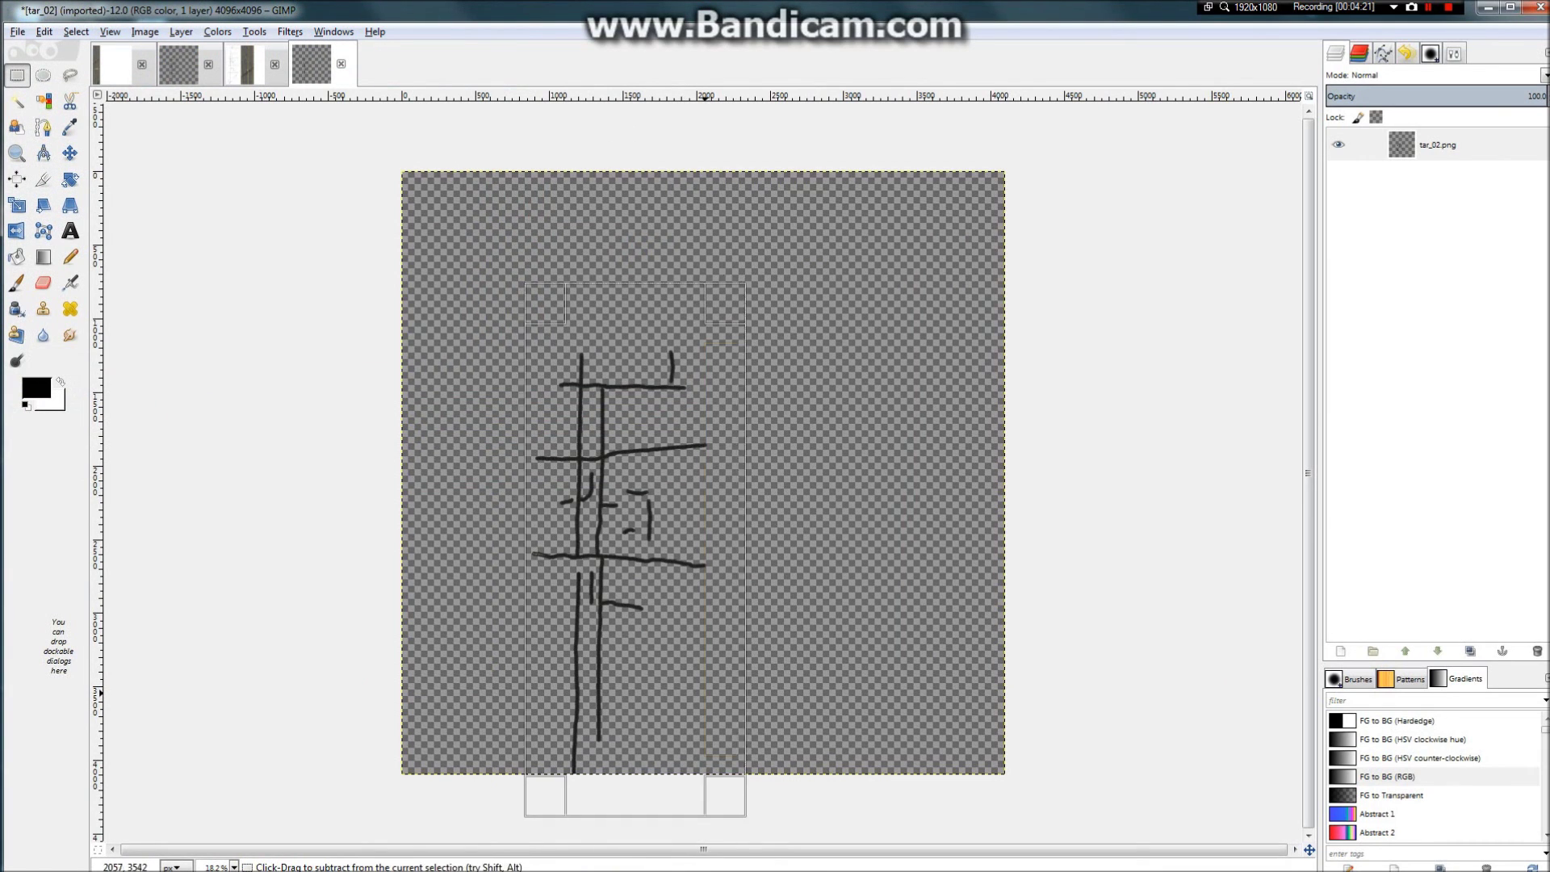
key(ctrl+c)
key(ctrl+v)
right_click(1458, 141)
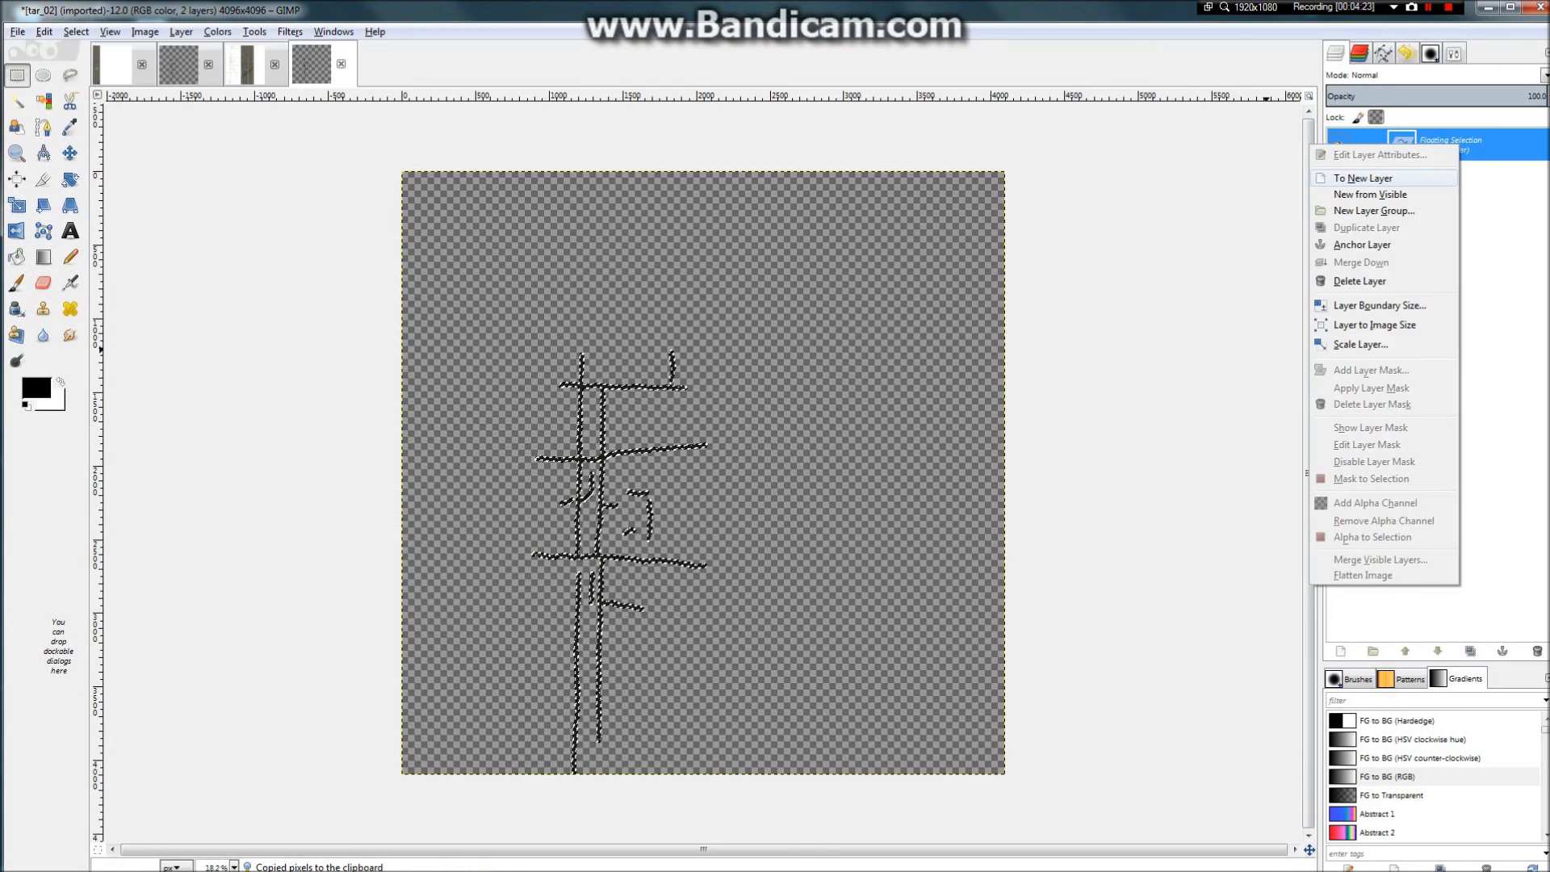
click(1413, 177)
click(1426, 178)
drag(1413, 95, 1329, 95)
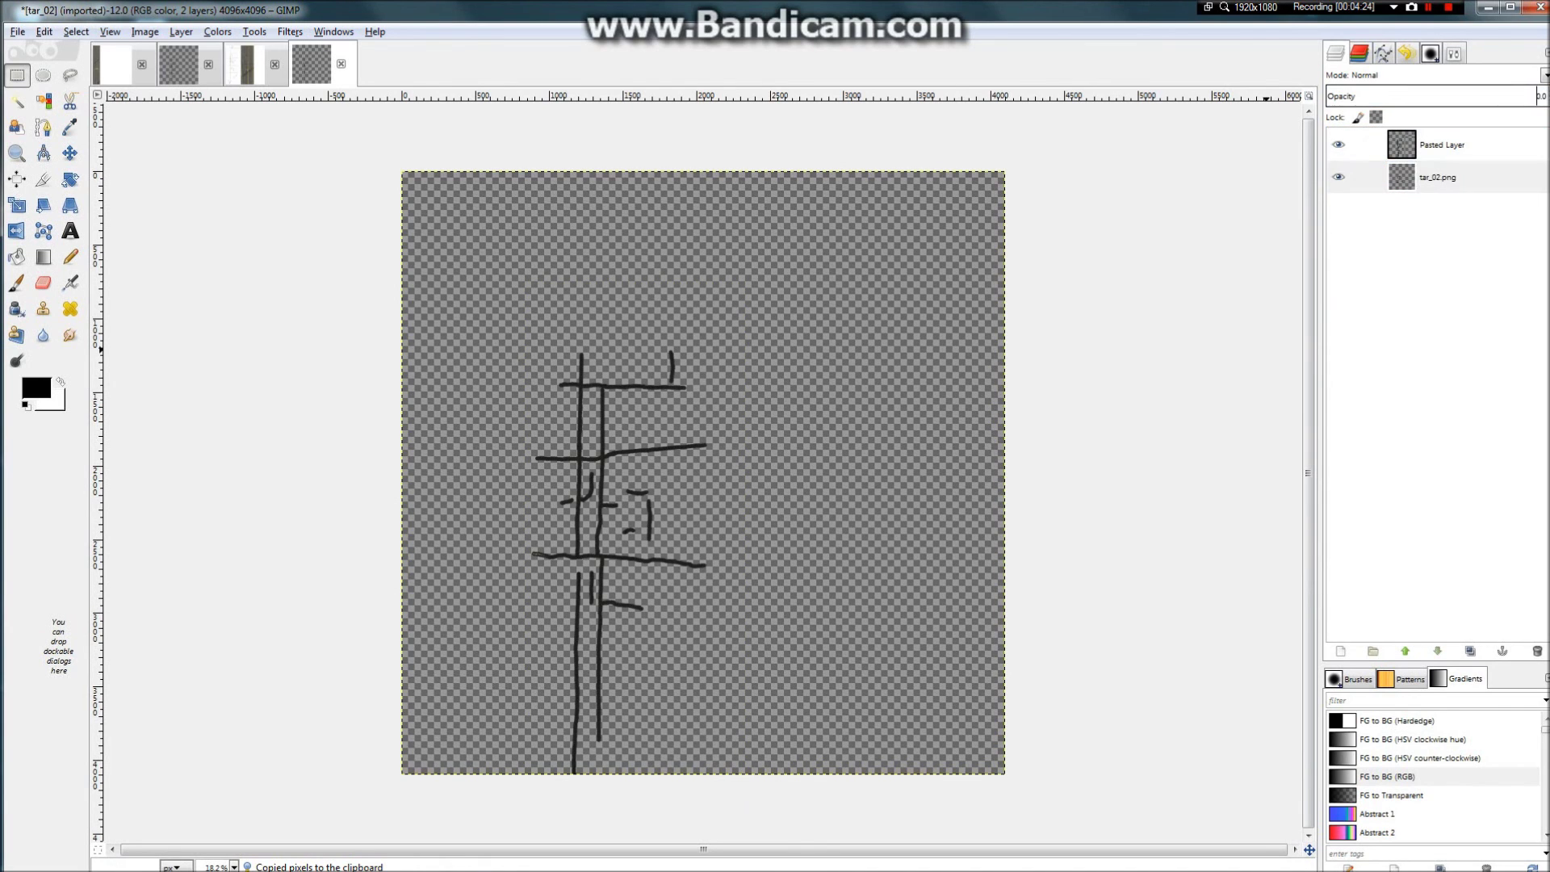
Step: Move Pasted Layer so its cracks sit in the upper-left corner of the canvas, against the left edge
click(1441, 144)
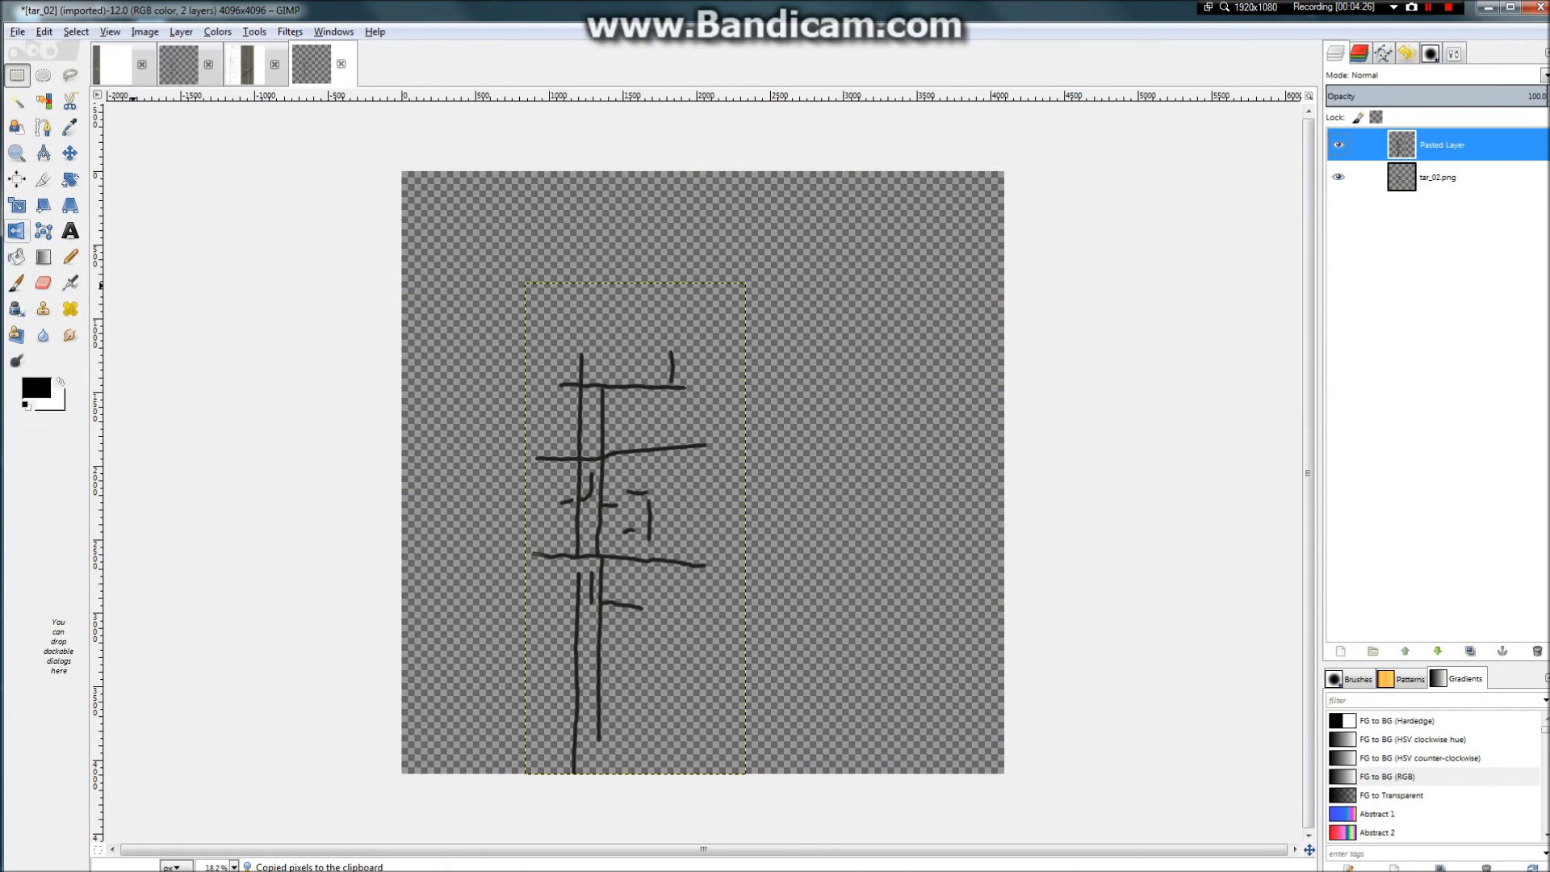
click(71, 152)
mouse_move(636, 529)
mouse_down()
mouse_move(493, 465)
mouse_move(539, 483)
mouse_up()
scroll(452, 508, up, 3)
scroll(494, 465, down, 3)
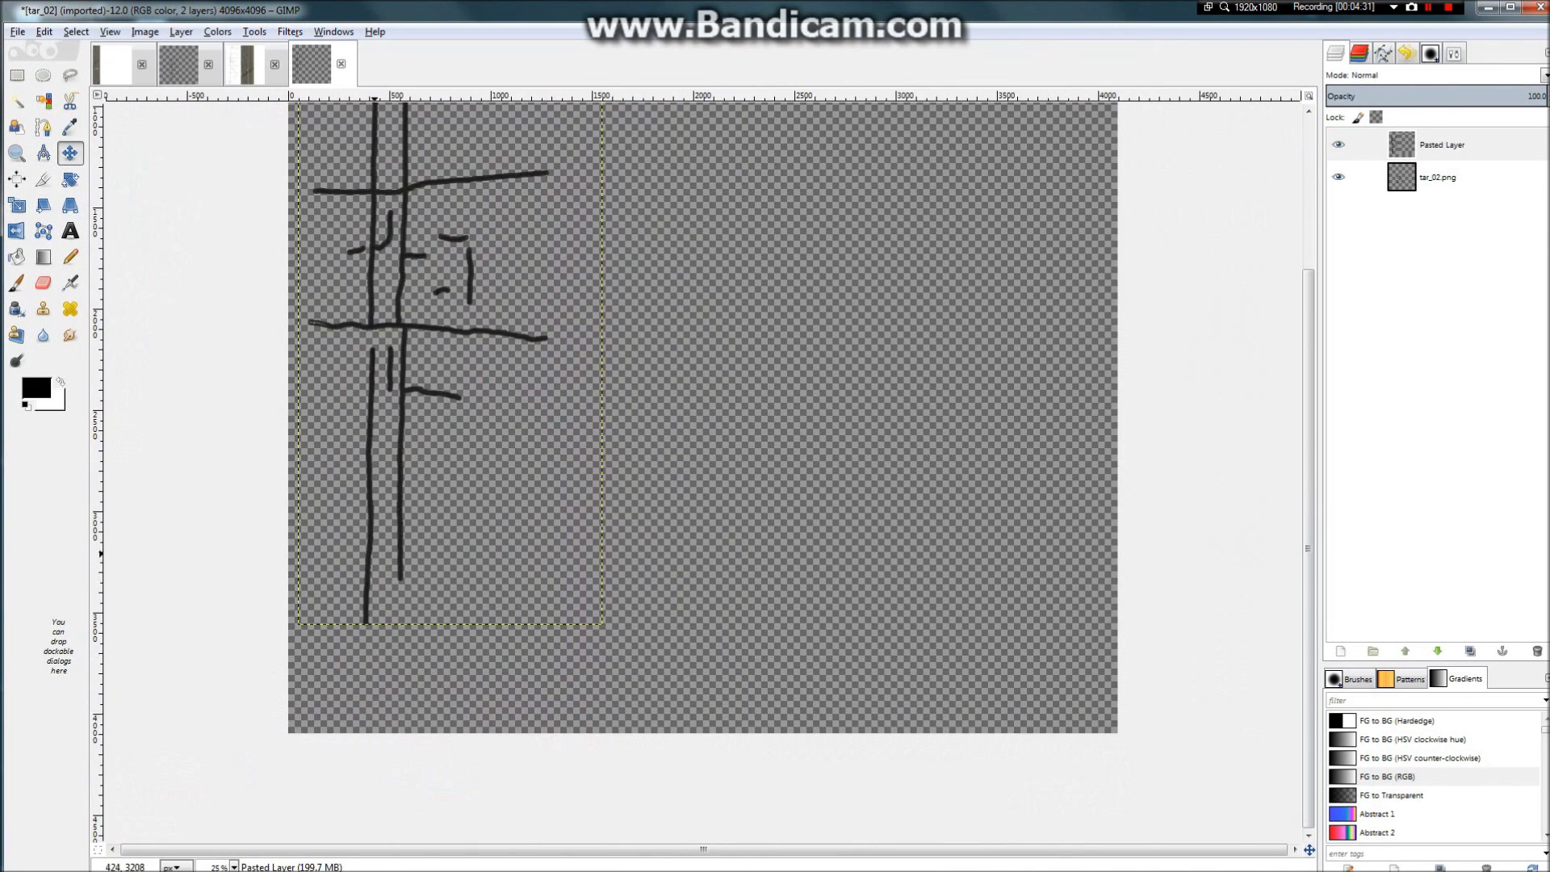
drag(374, 554, 392, 666)
scroll(392, 666, down, 3)
scroll(514, 432, up, 2)
drag(512, 426, 446, 270)
scroll(431, 181, up, 1)
scroll(432, 179, up, 2)
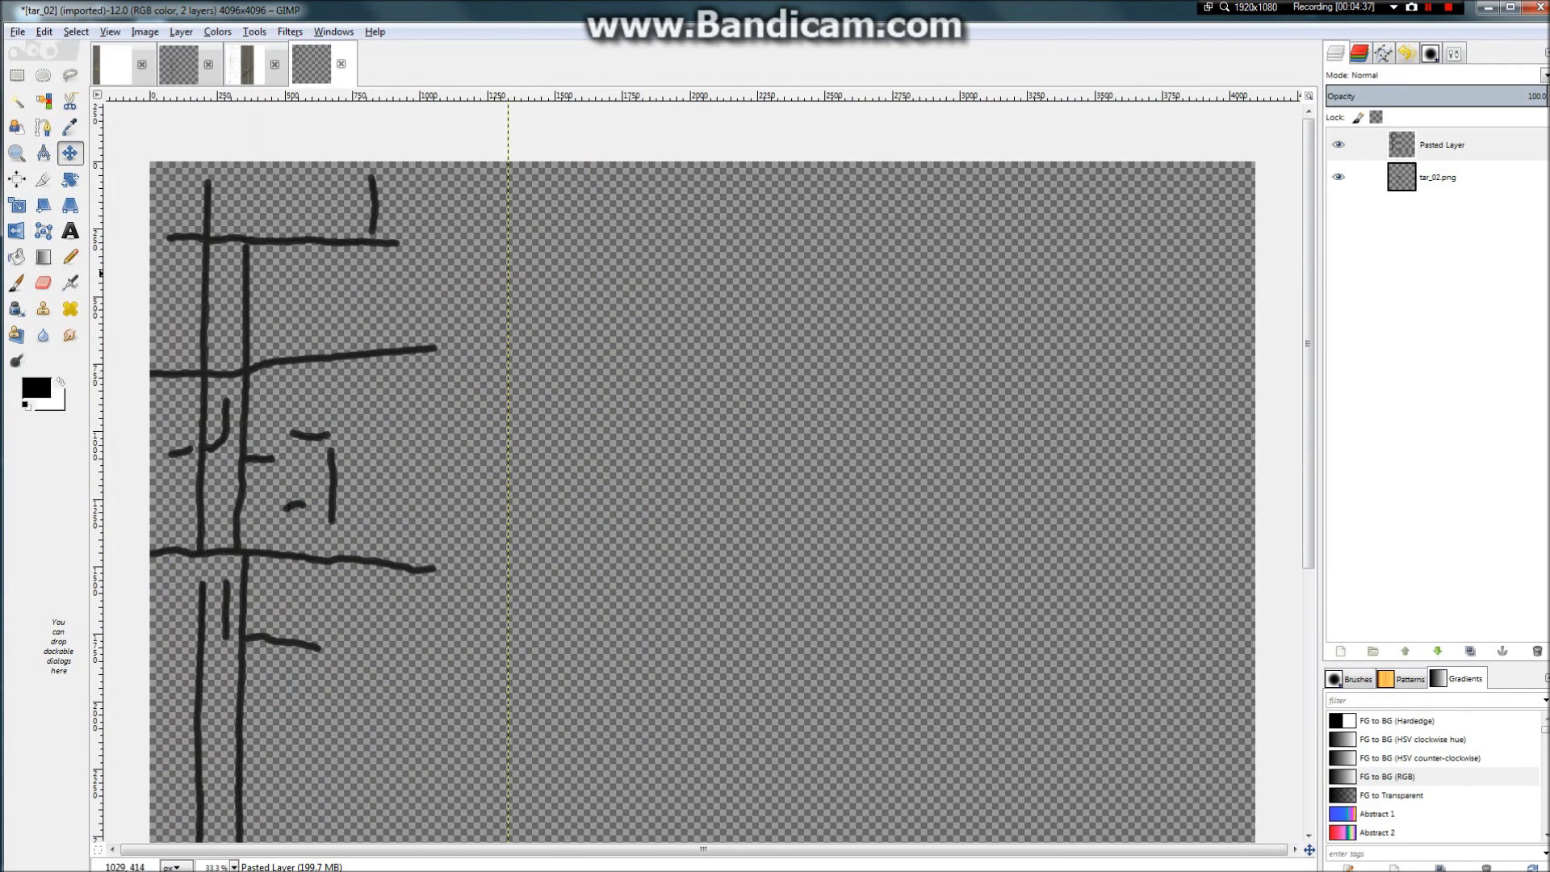
scroll(533, 289, down, 3)
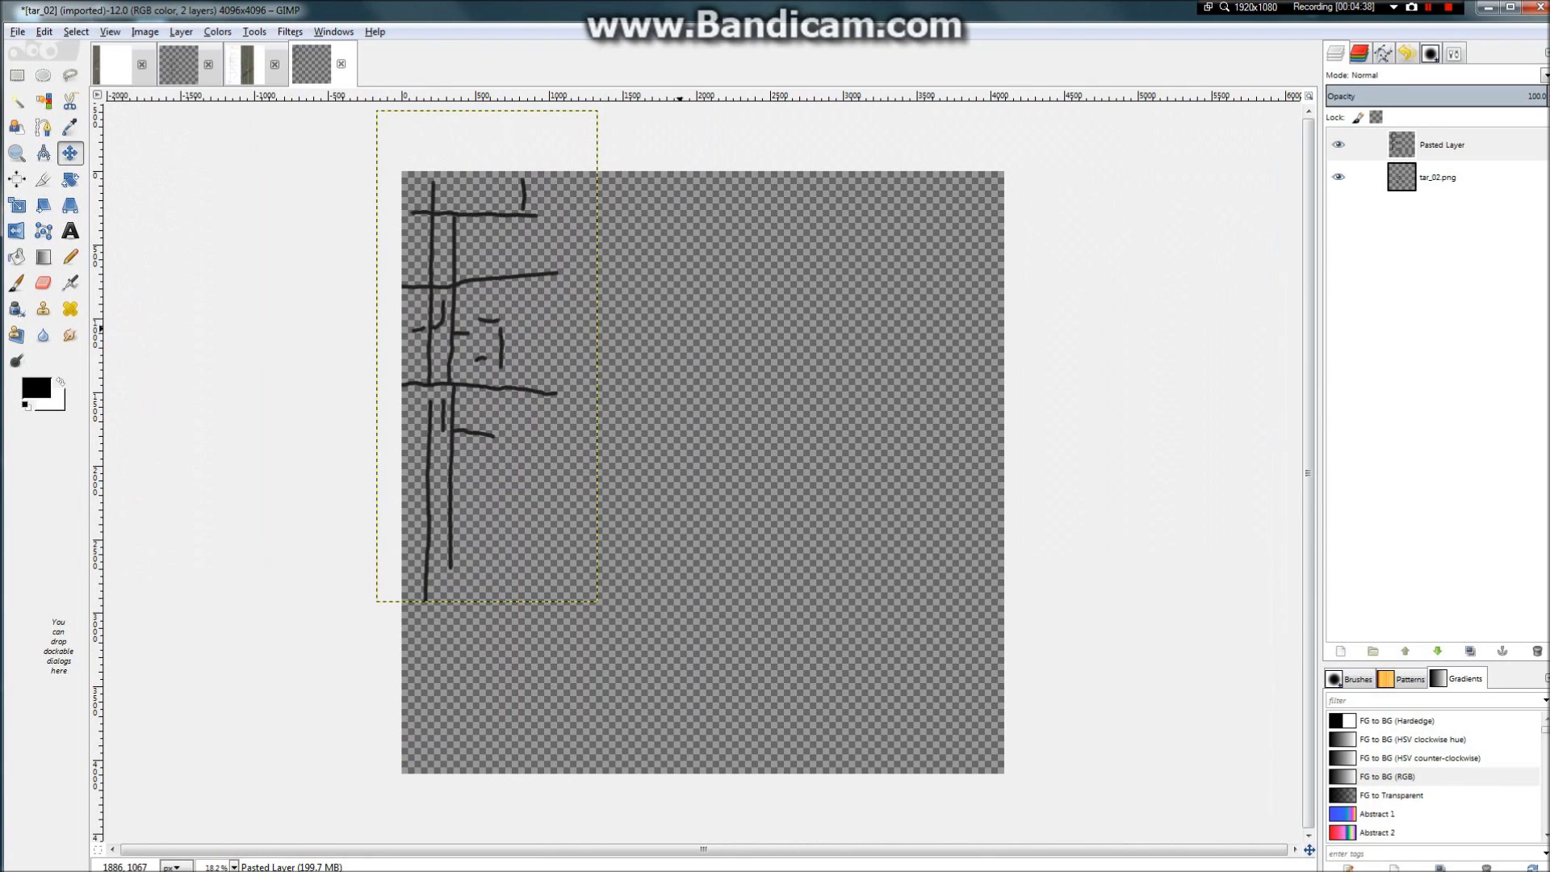
Step: Duplicate Pasted Layer and flip the copy both horizontally and vertically
key(ctrl+shift+d)
click(180, 32)
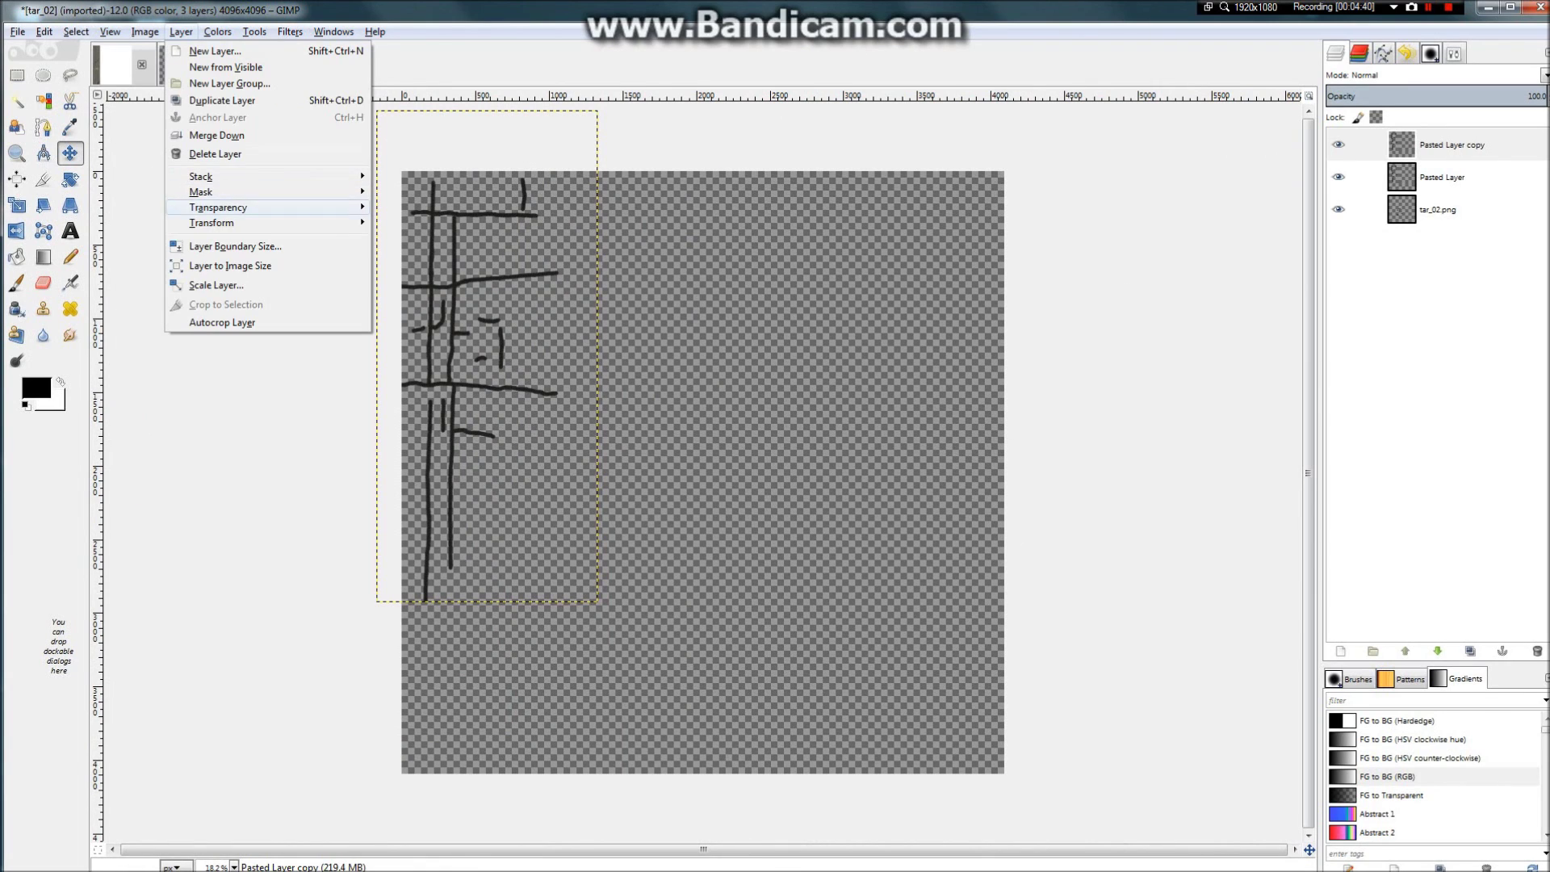
mouse_move(211, 223)
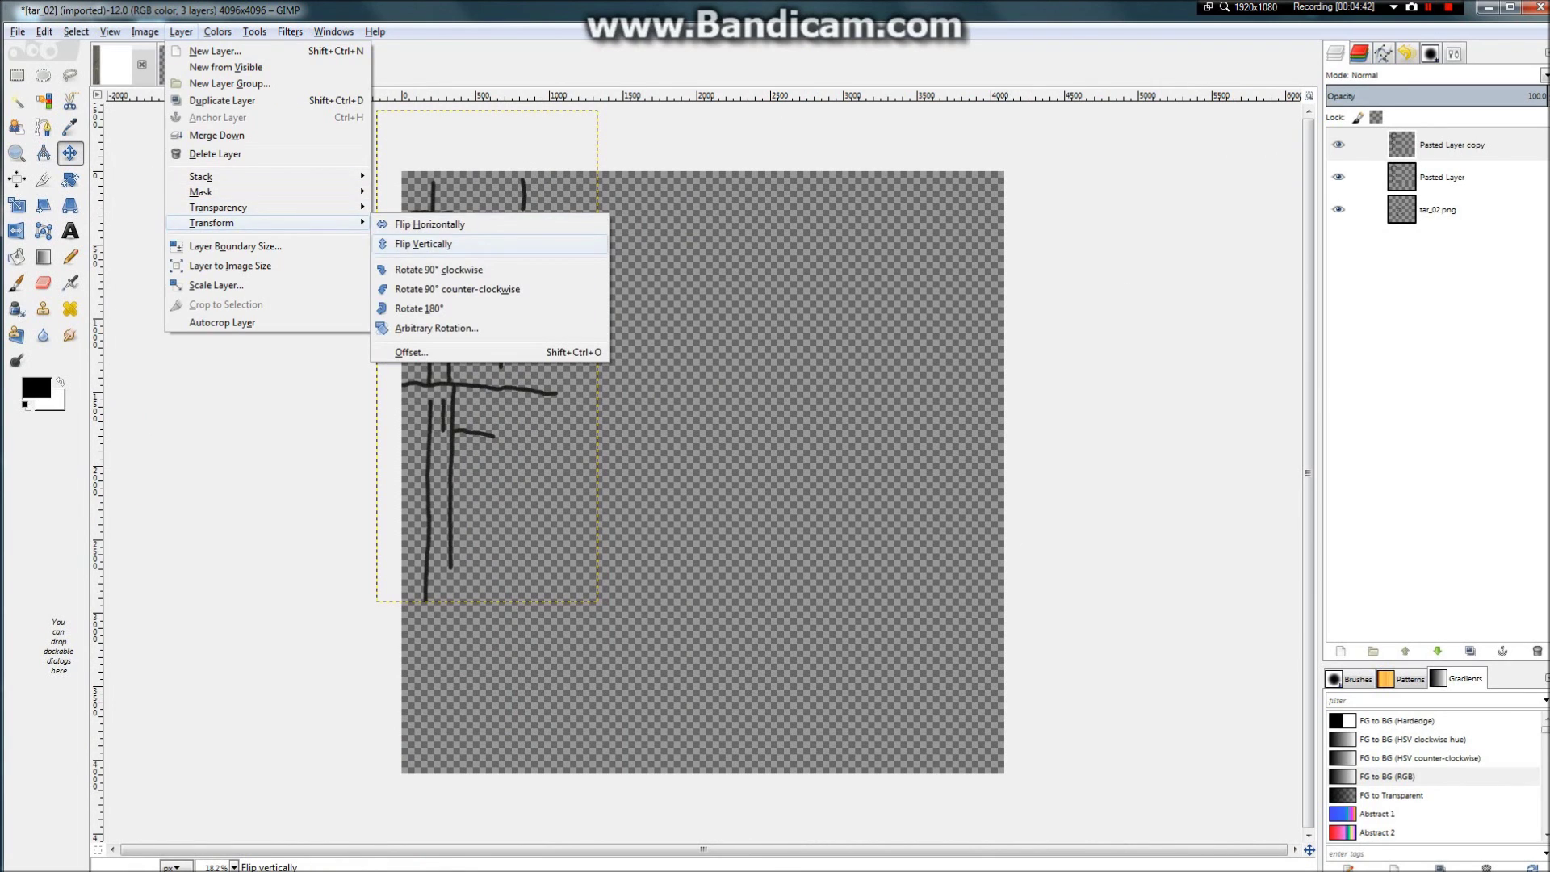
click(423, 244)
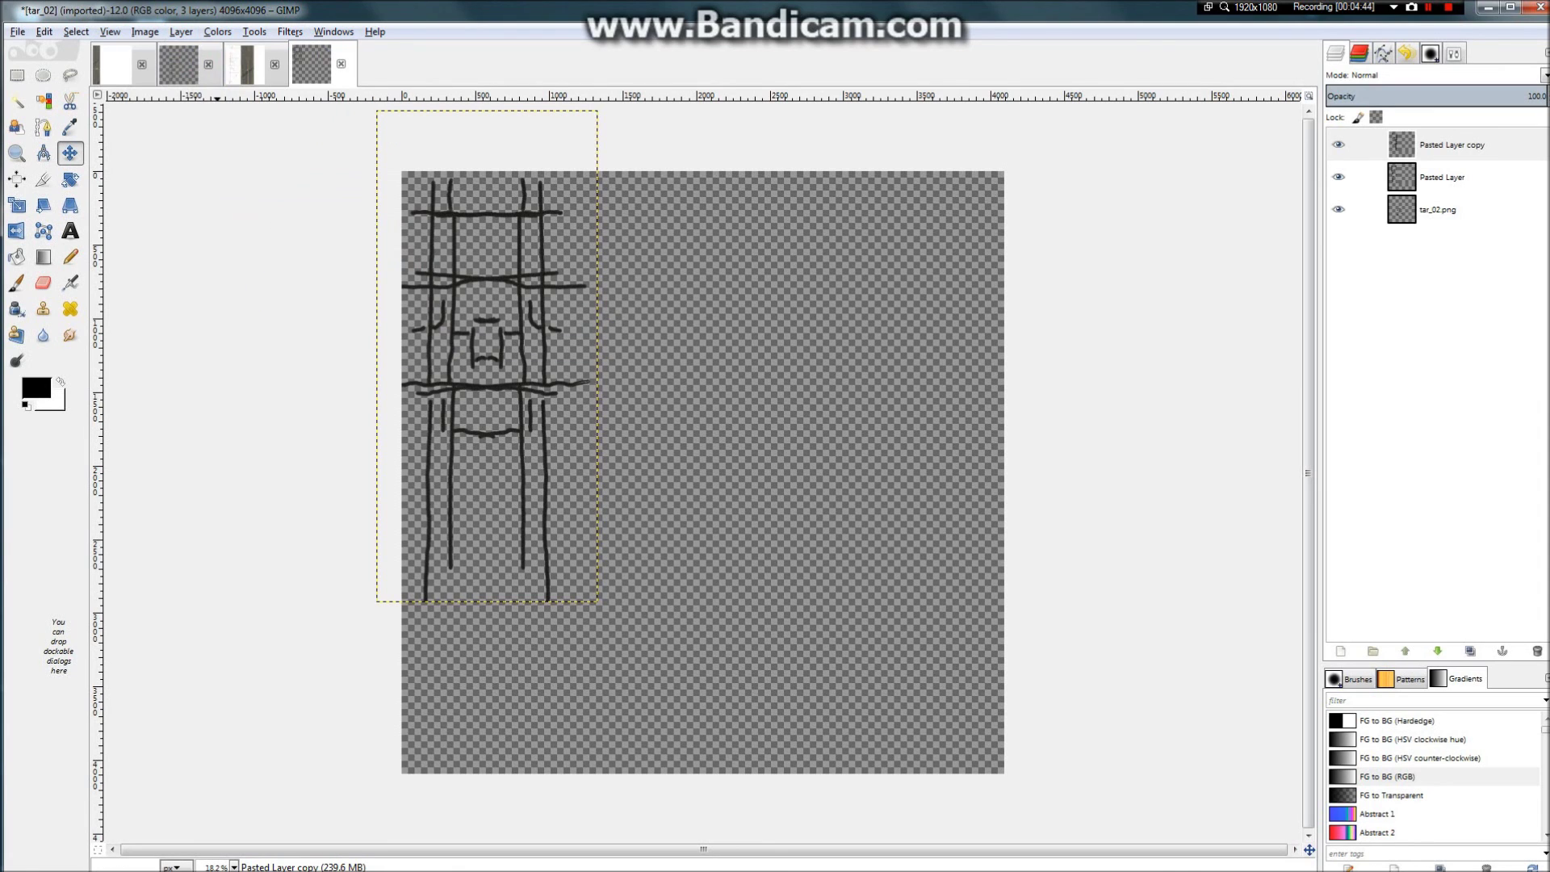
click(181, 32)
mouse_move(145, 32)
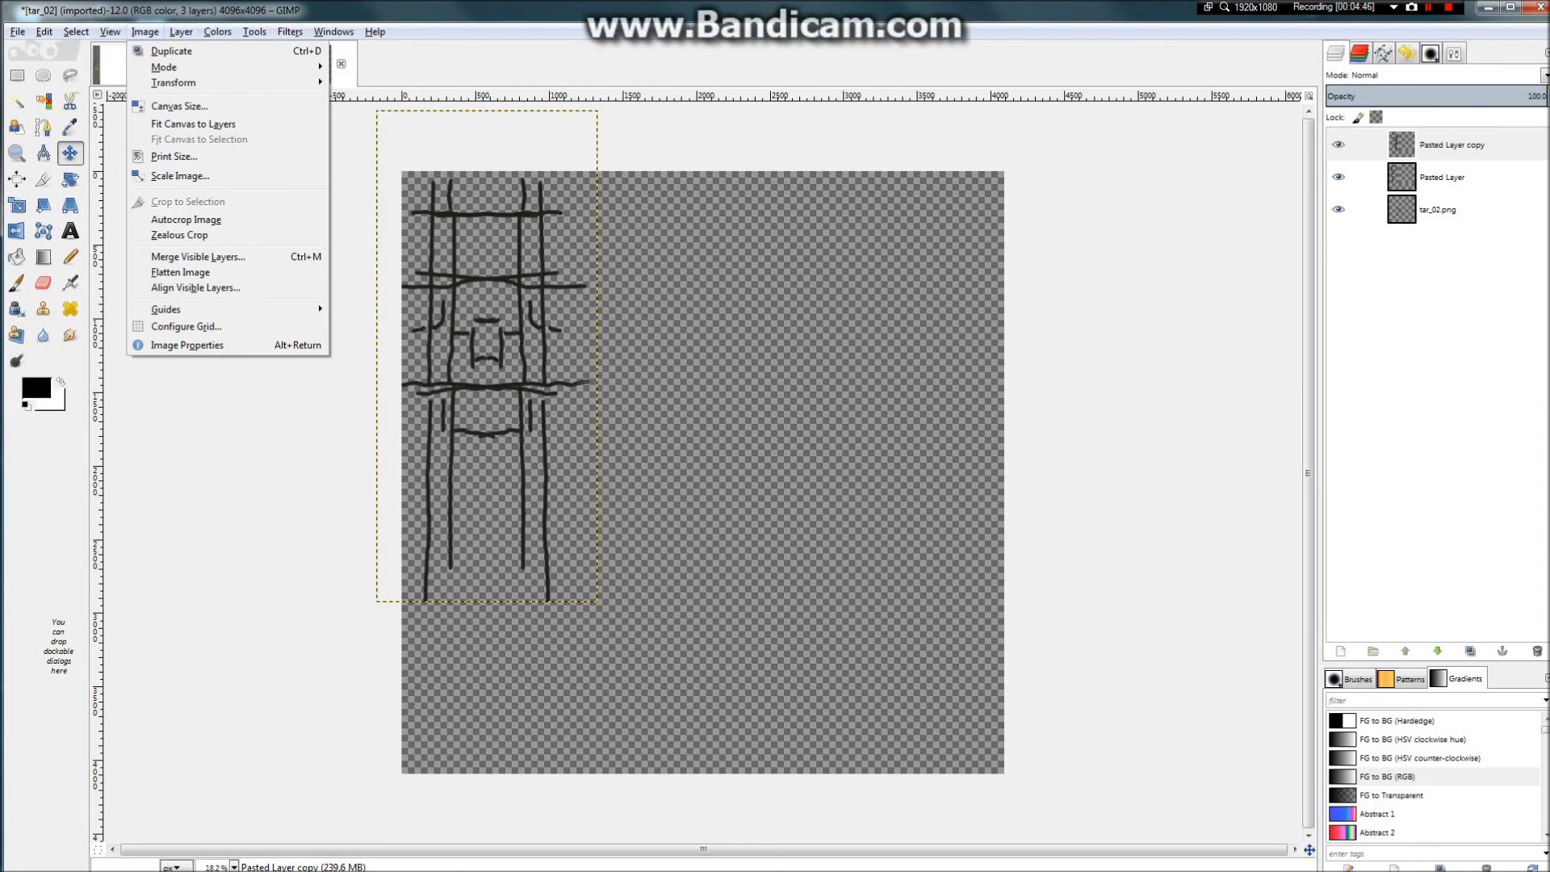
mouse_move(212, 222)
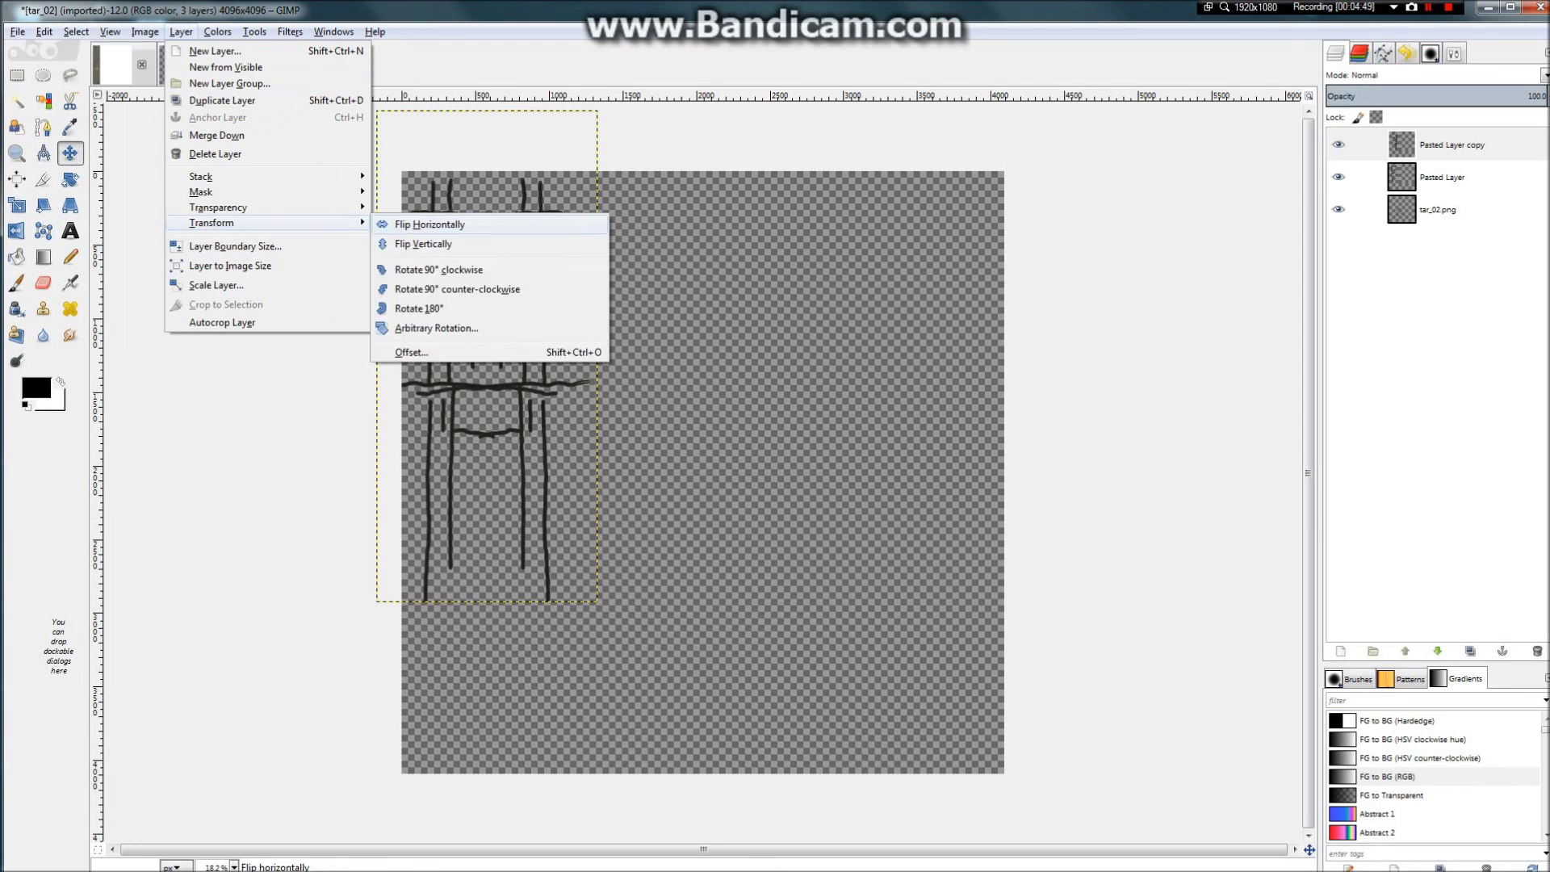
click(423, 248)
Step: Move the flipped crack copy down to the canvas's lower-left area so it overlaps the lower part of the original cracks
drag(502, 418, 491, 656)
drag(475, 595, 460, 610)
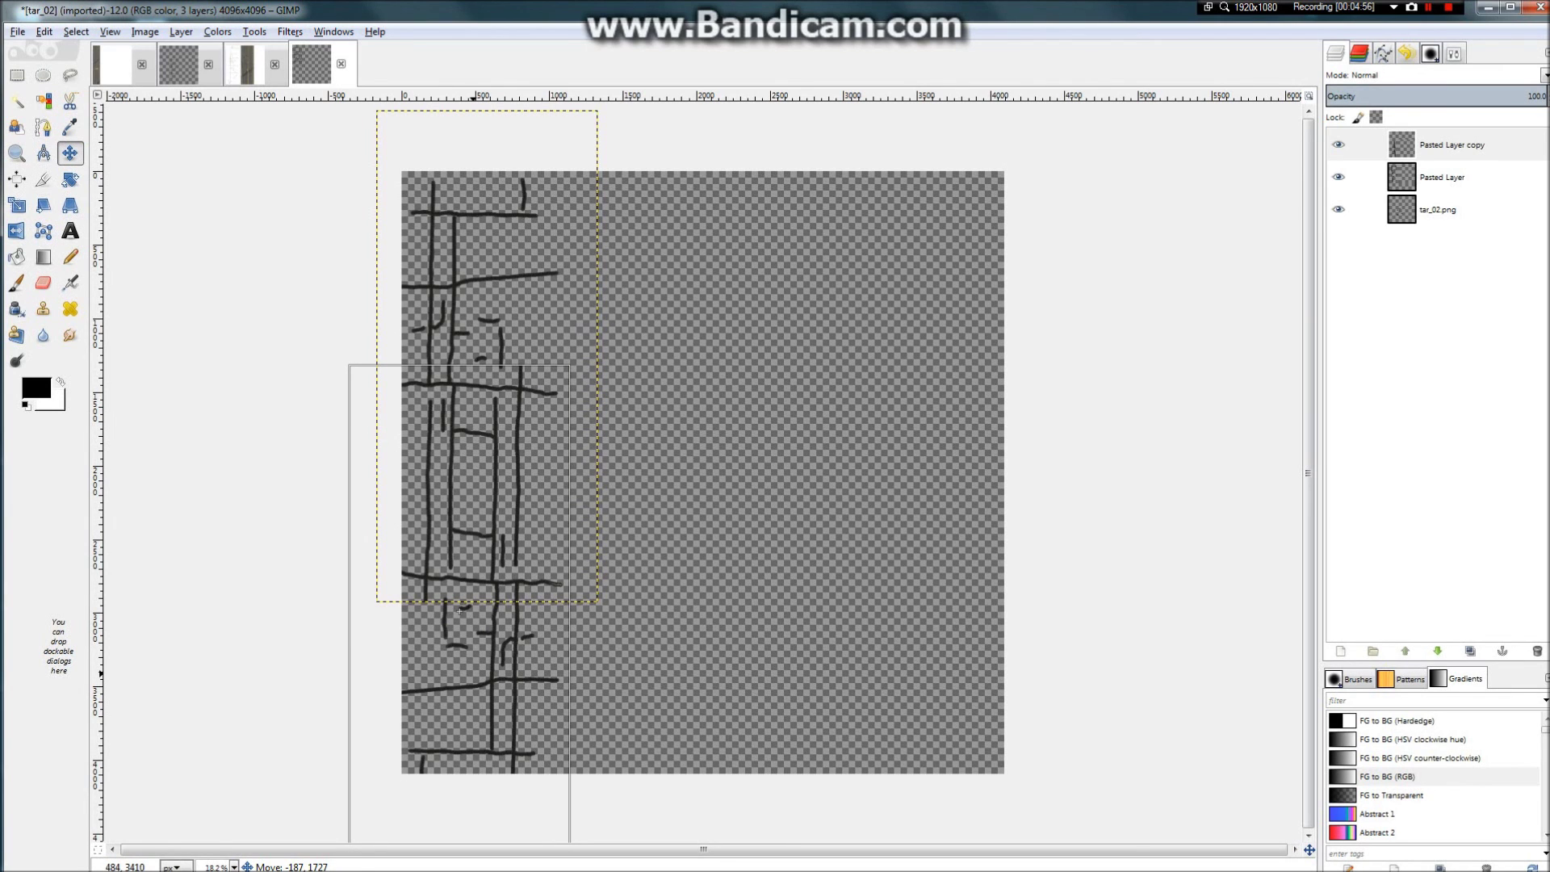
drag(460, 610, 460, 610)
scroll(460, 610, up, 7)
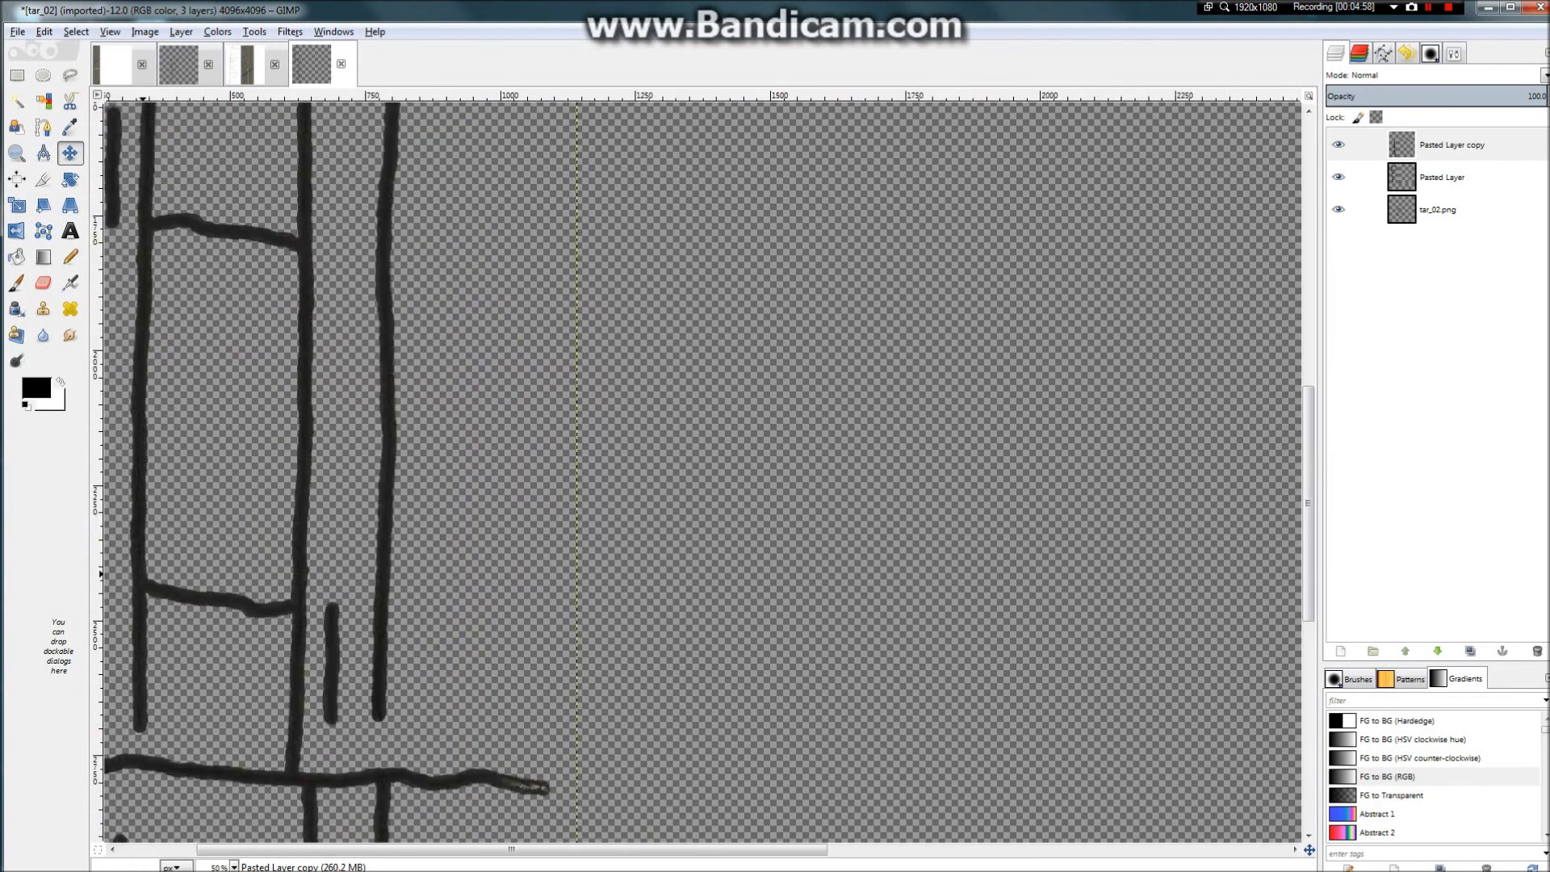
scroll(460, 609, down, 7)
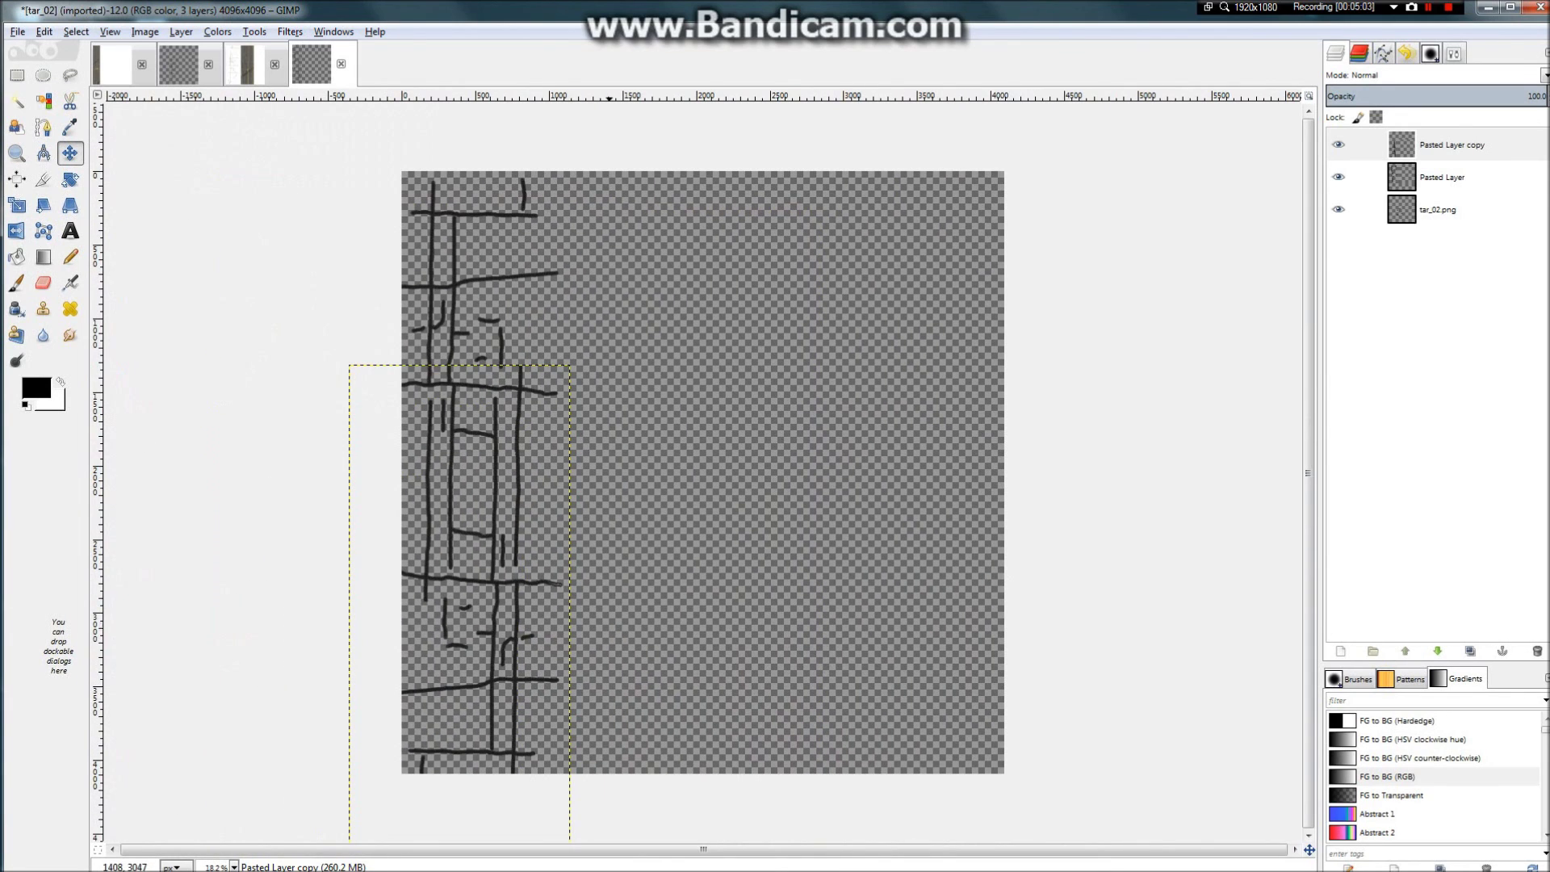
Step: Merge the flipped copy down into Pasted Layer
scroll(610, 613, up, 4)
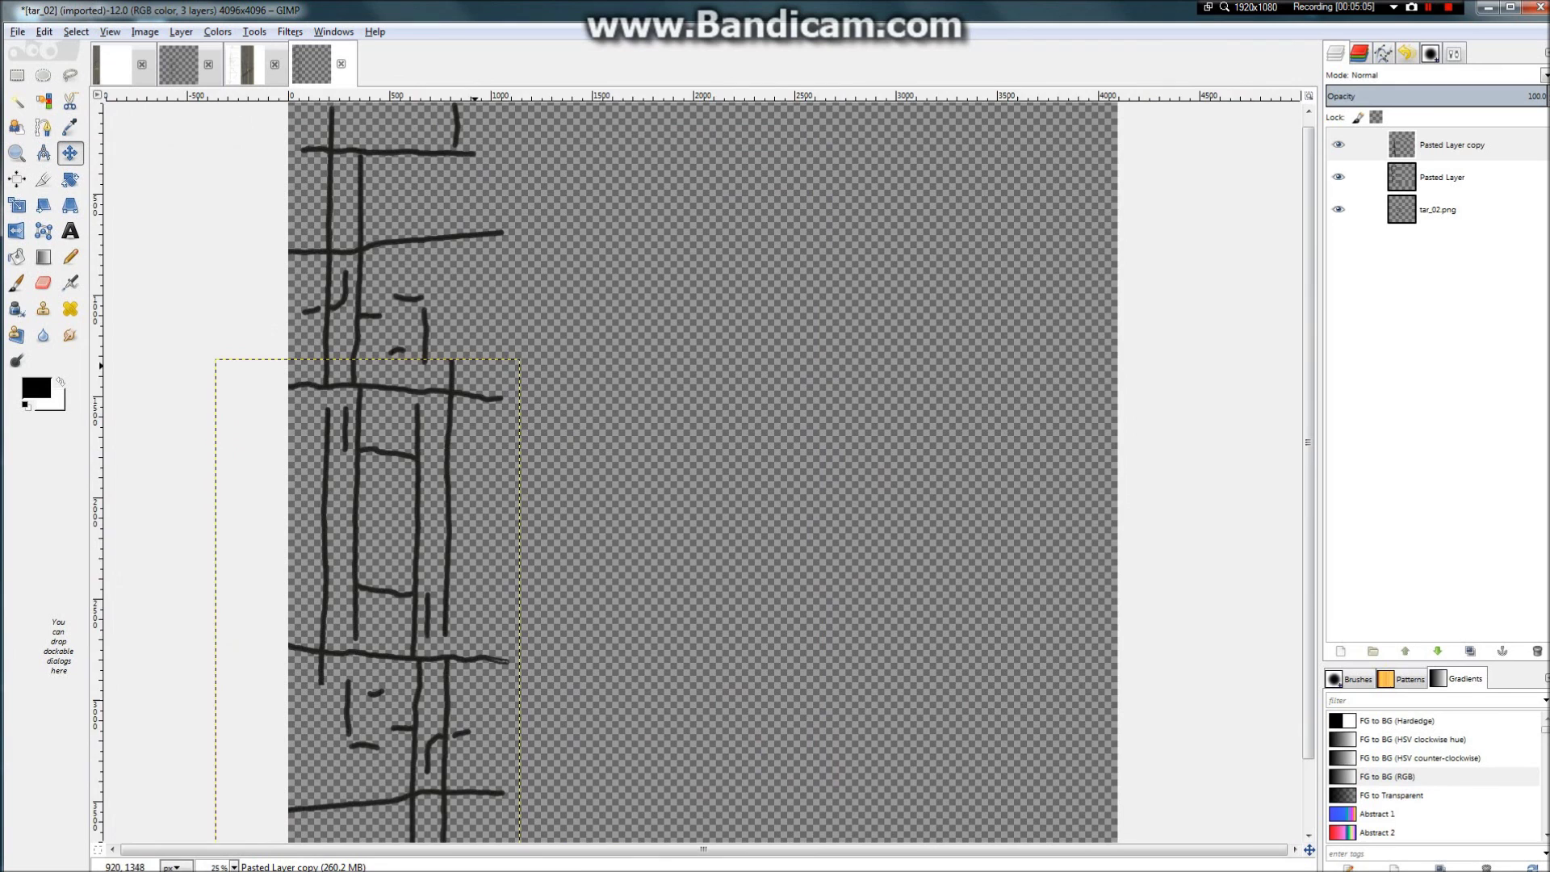
scroll(207, 528, up, 4)
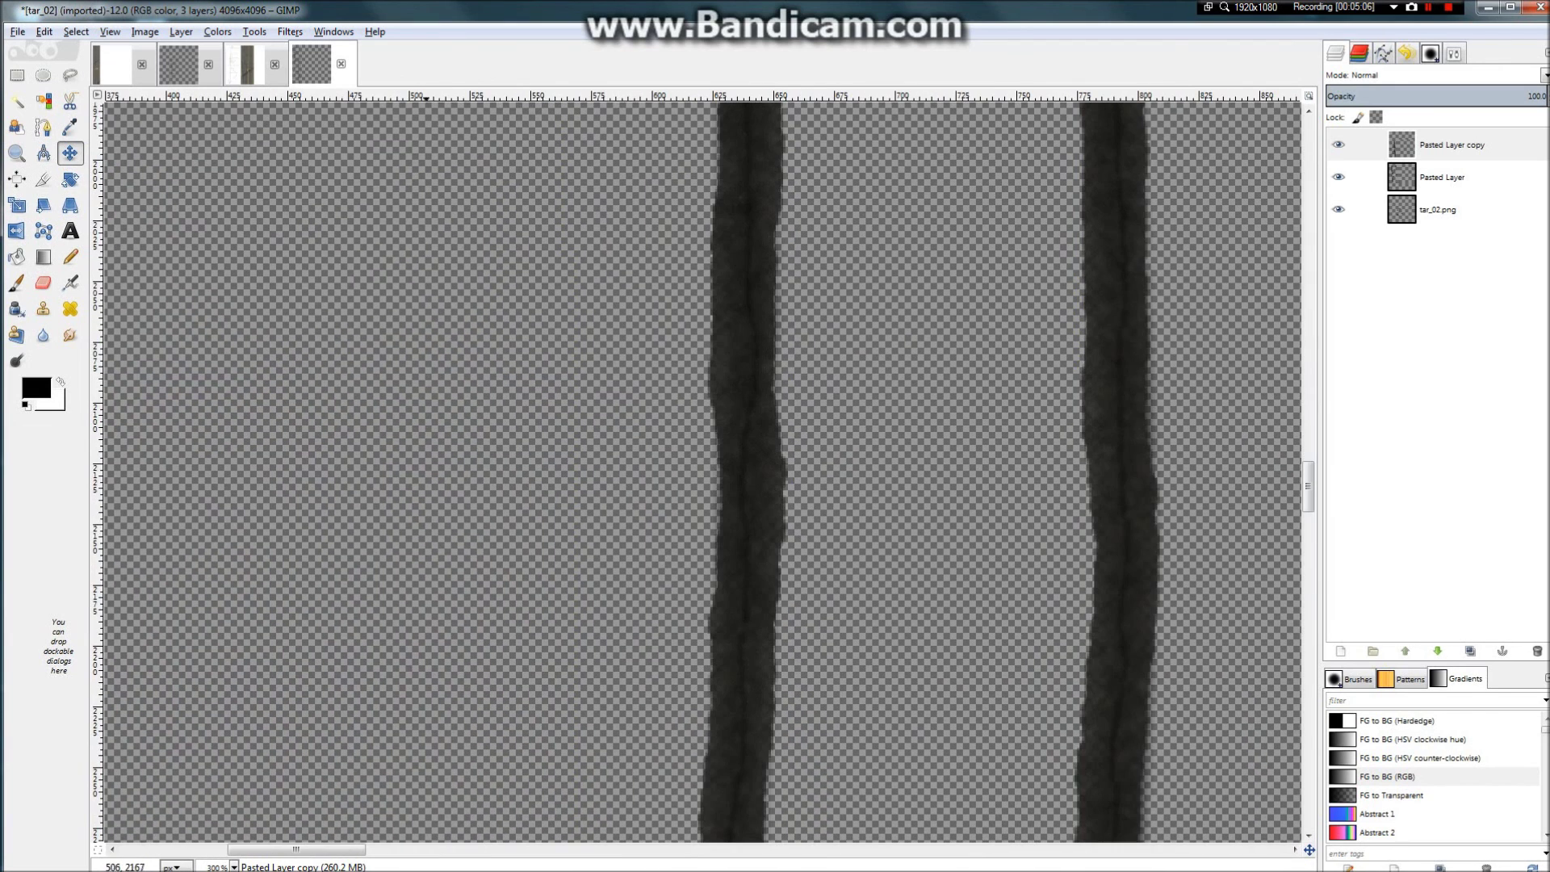
right_click(1338, 145)
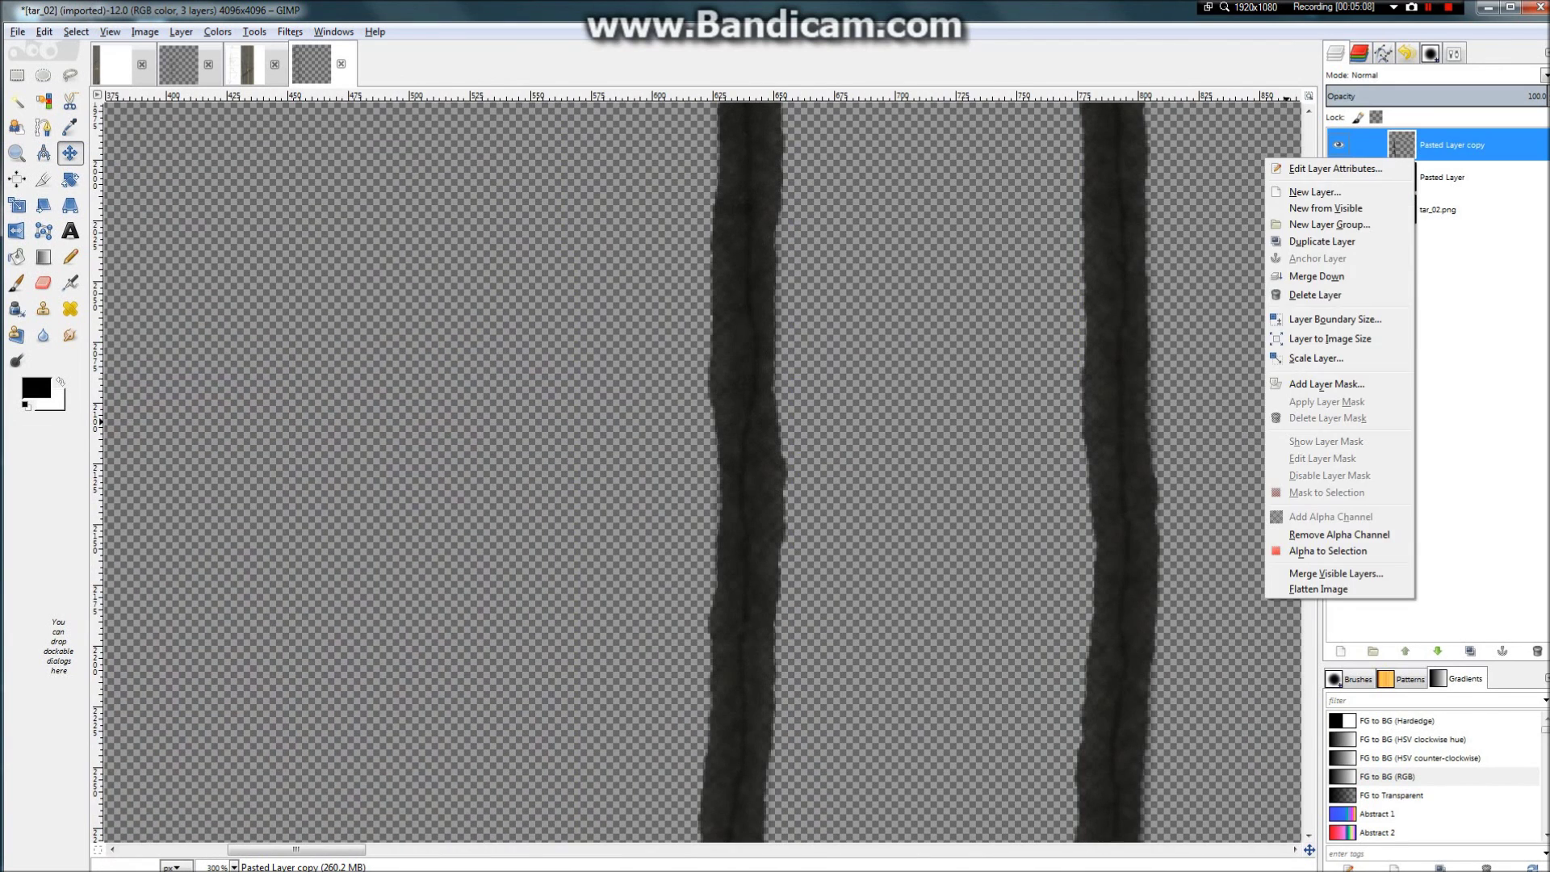
click(1373, 295)
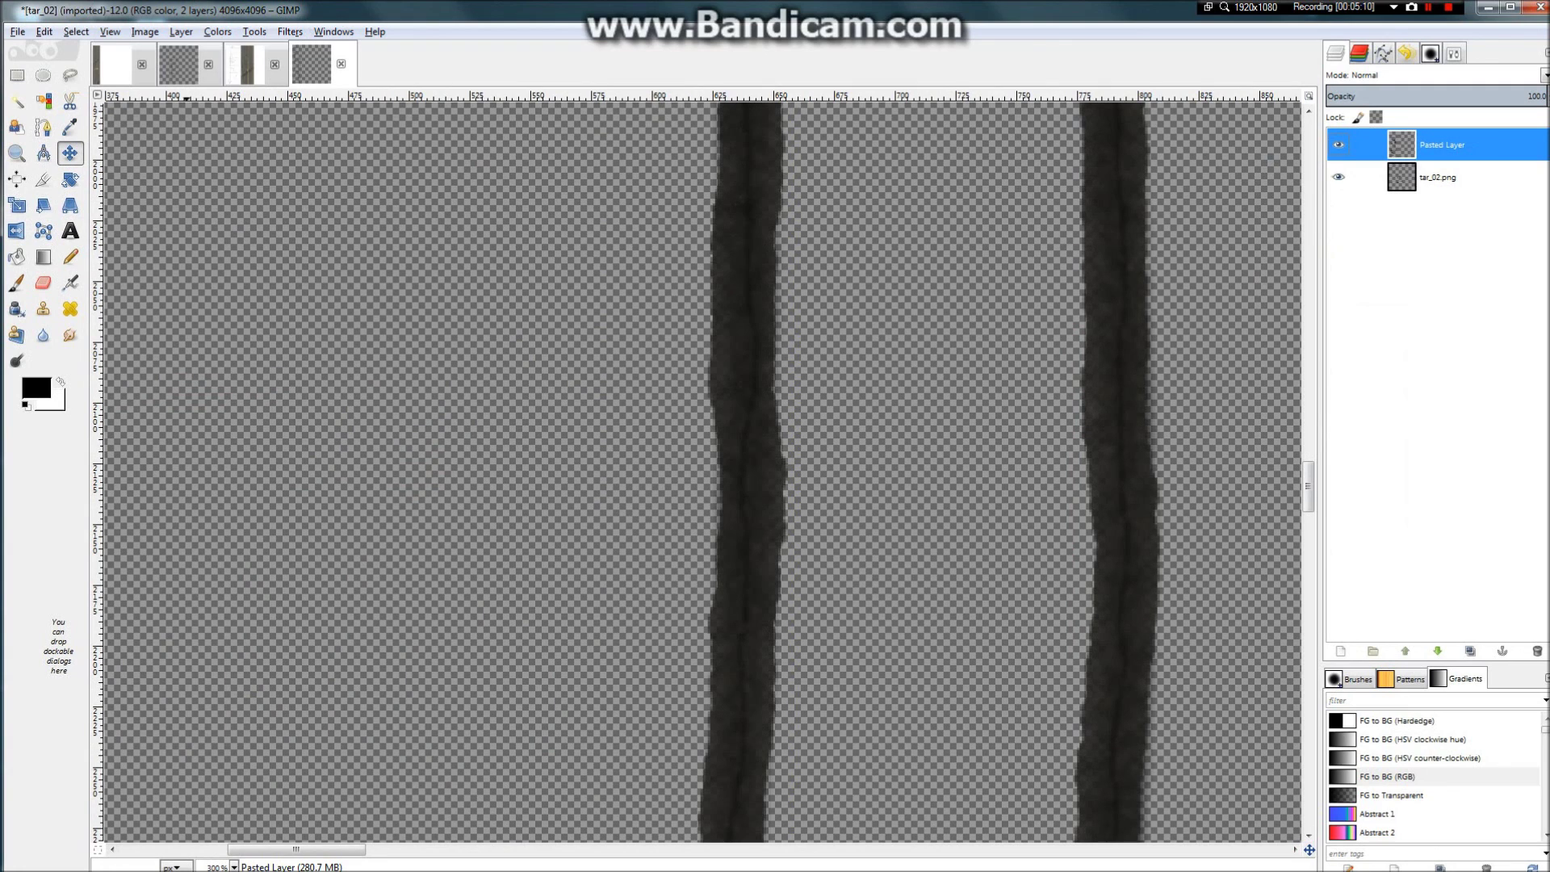
Step: Adjust Pasted Layer's Hue-Saturation with Lightness 20 and Saturation -22
click(218, 32)
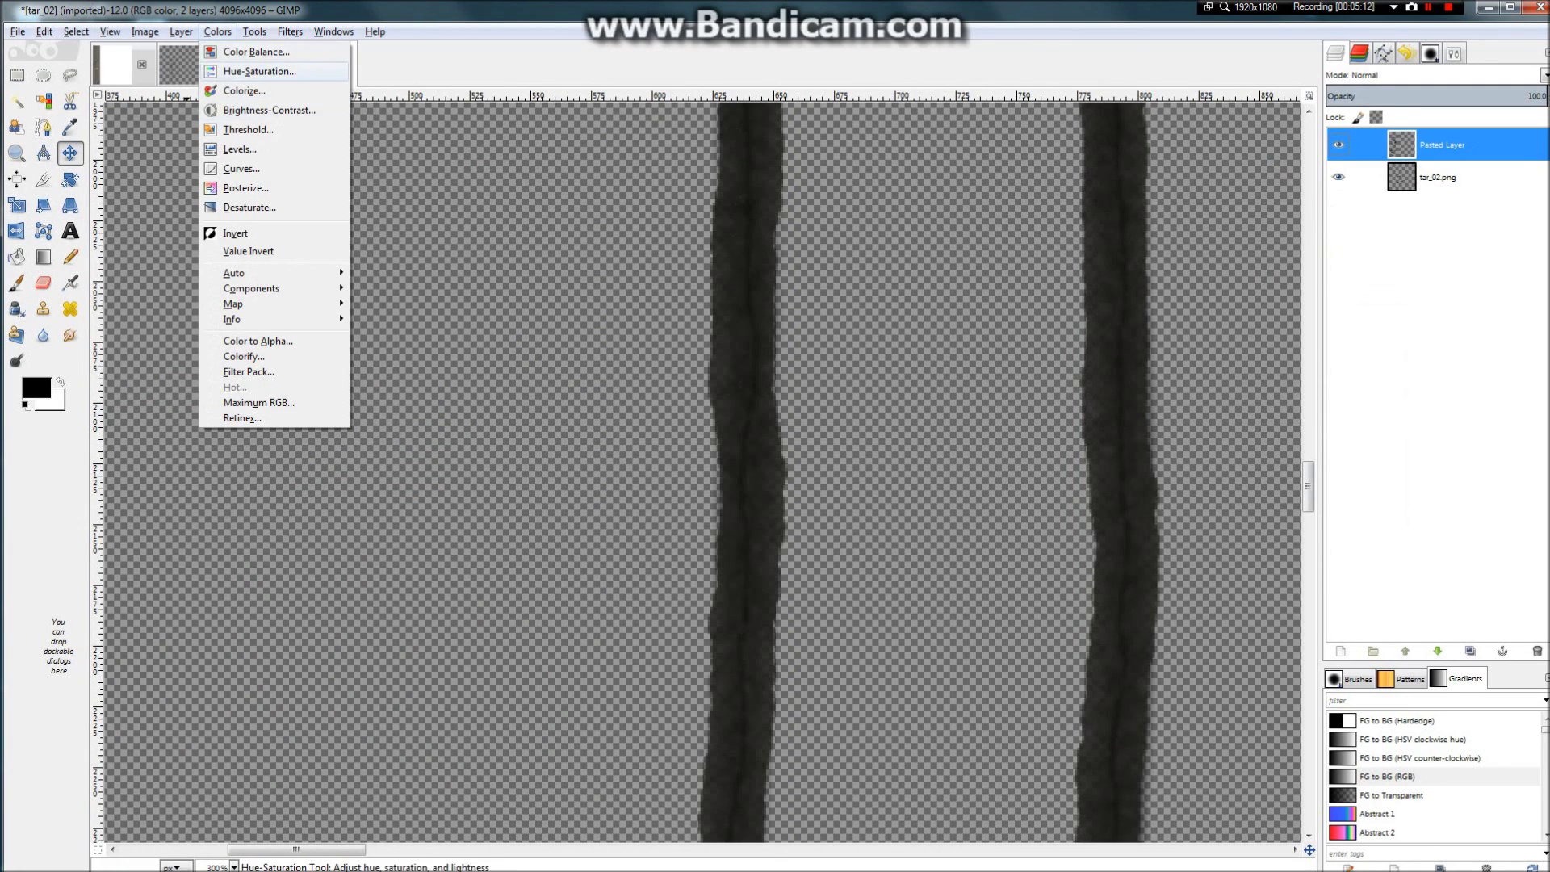
click(259, 71)
drag(900, 546, 918, 547)
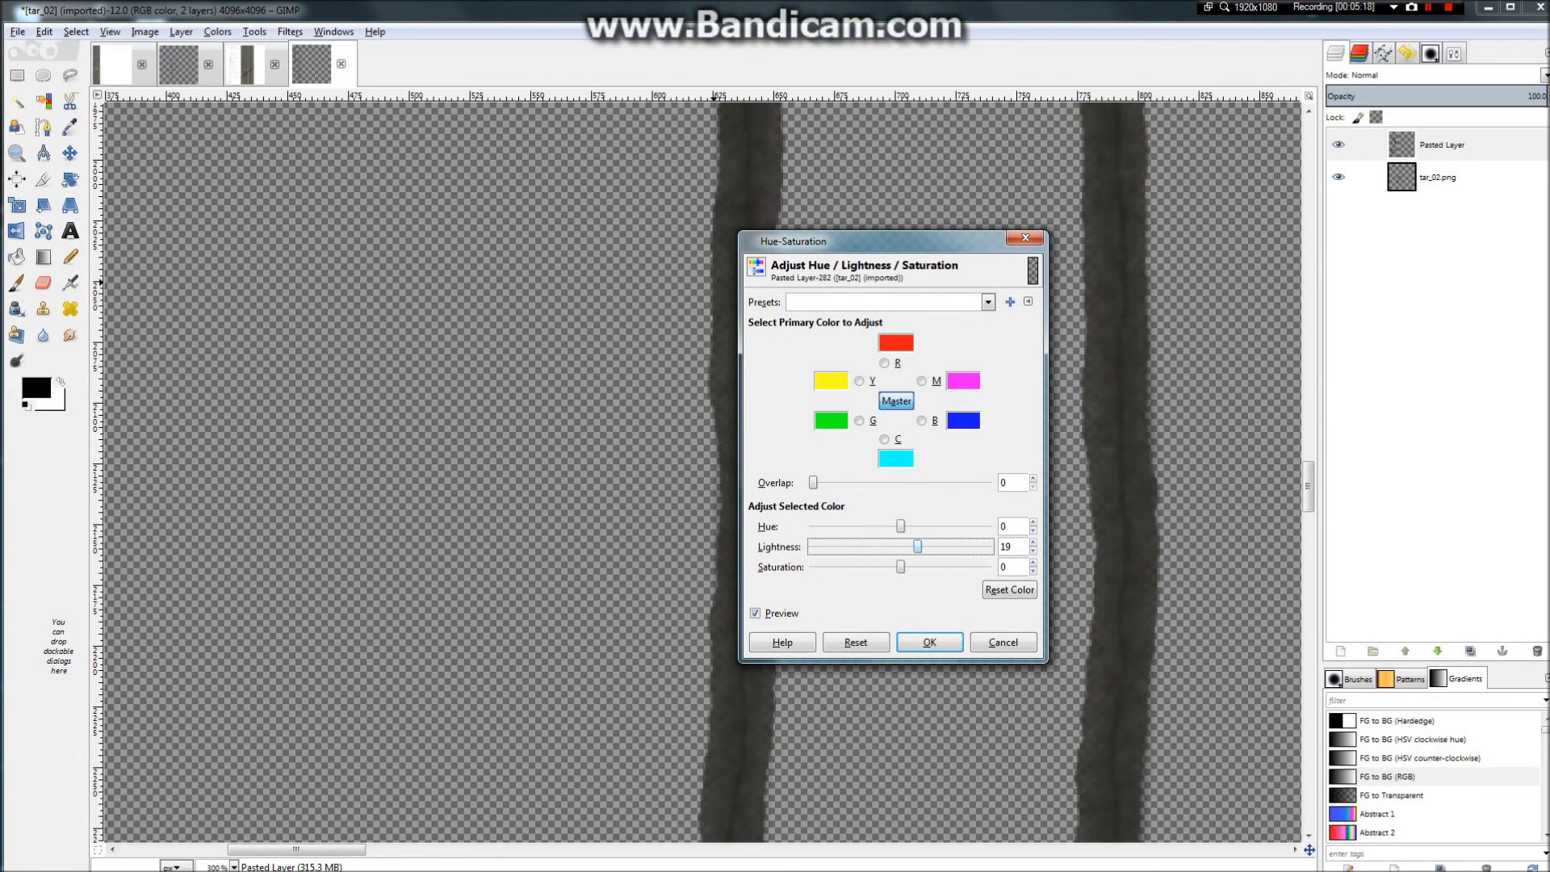
mouse_move(900, 567)
mouse_down()
mouse_move(840, 567)
mouse_move(988, 567)
mouse_move(856, 567)
mouse_move(881, 567)
mouse_up()
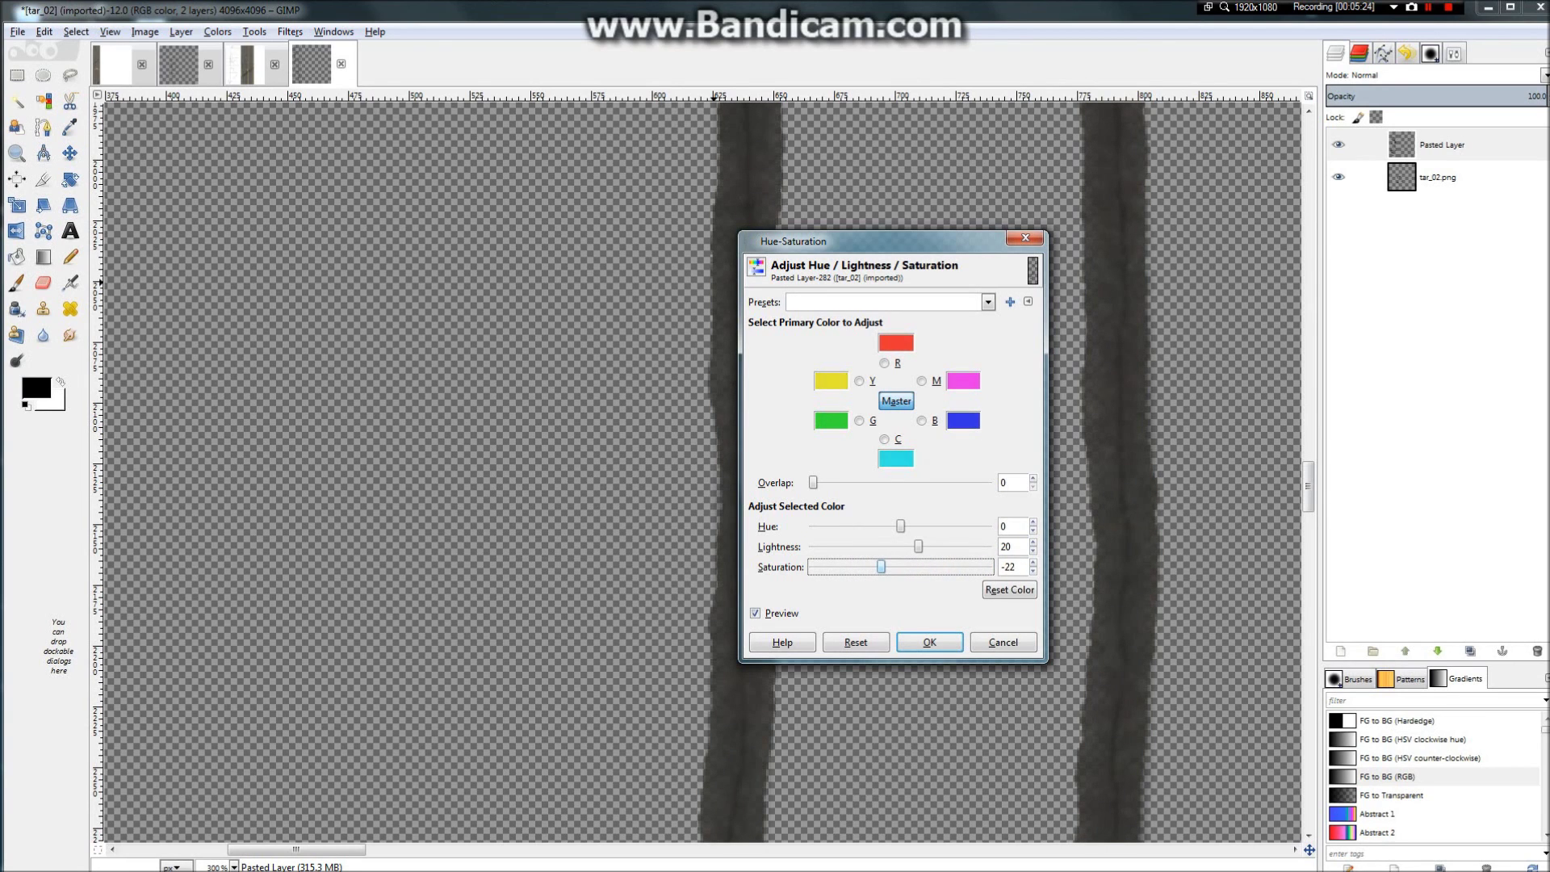
click(929, 642)
Step: Adjust Pasted Layer's Brightness-Contrast with Brightness -20 and Contrast -4
key(1)
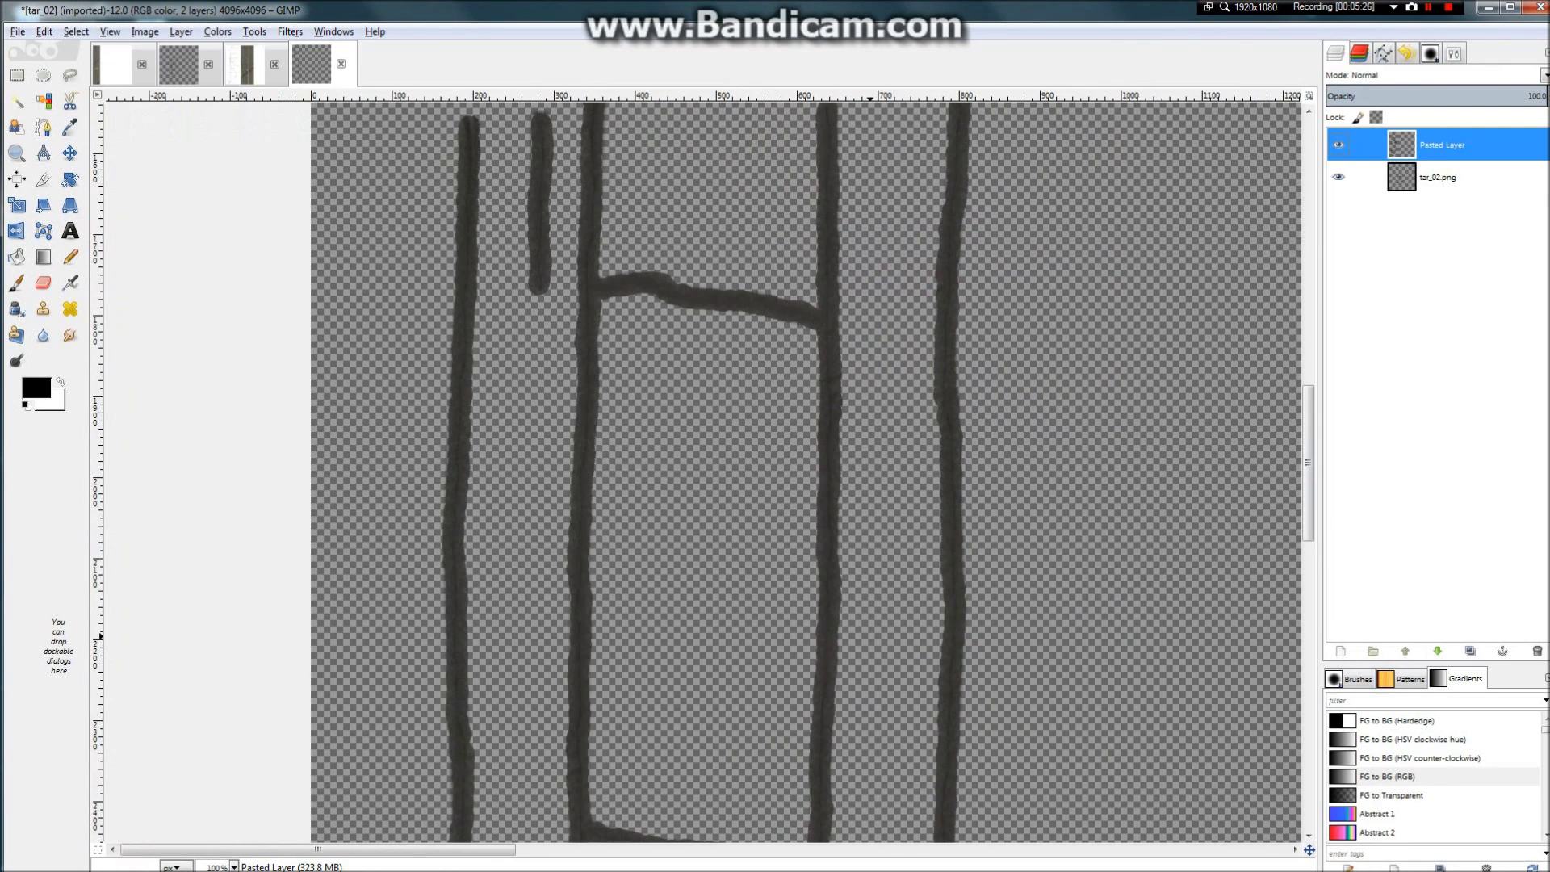
key(2)
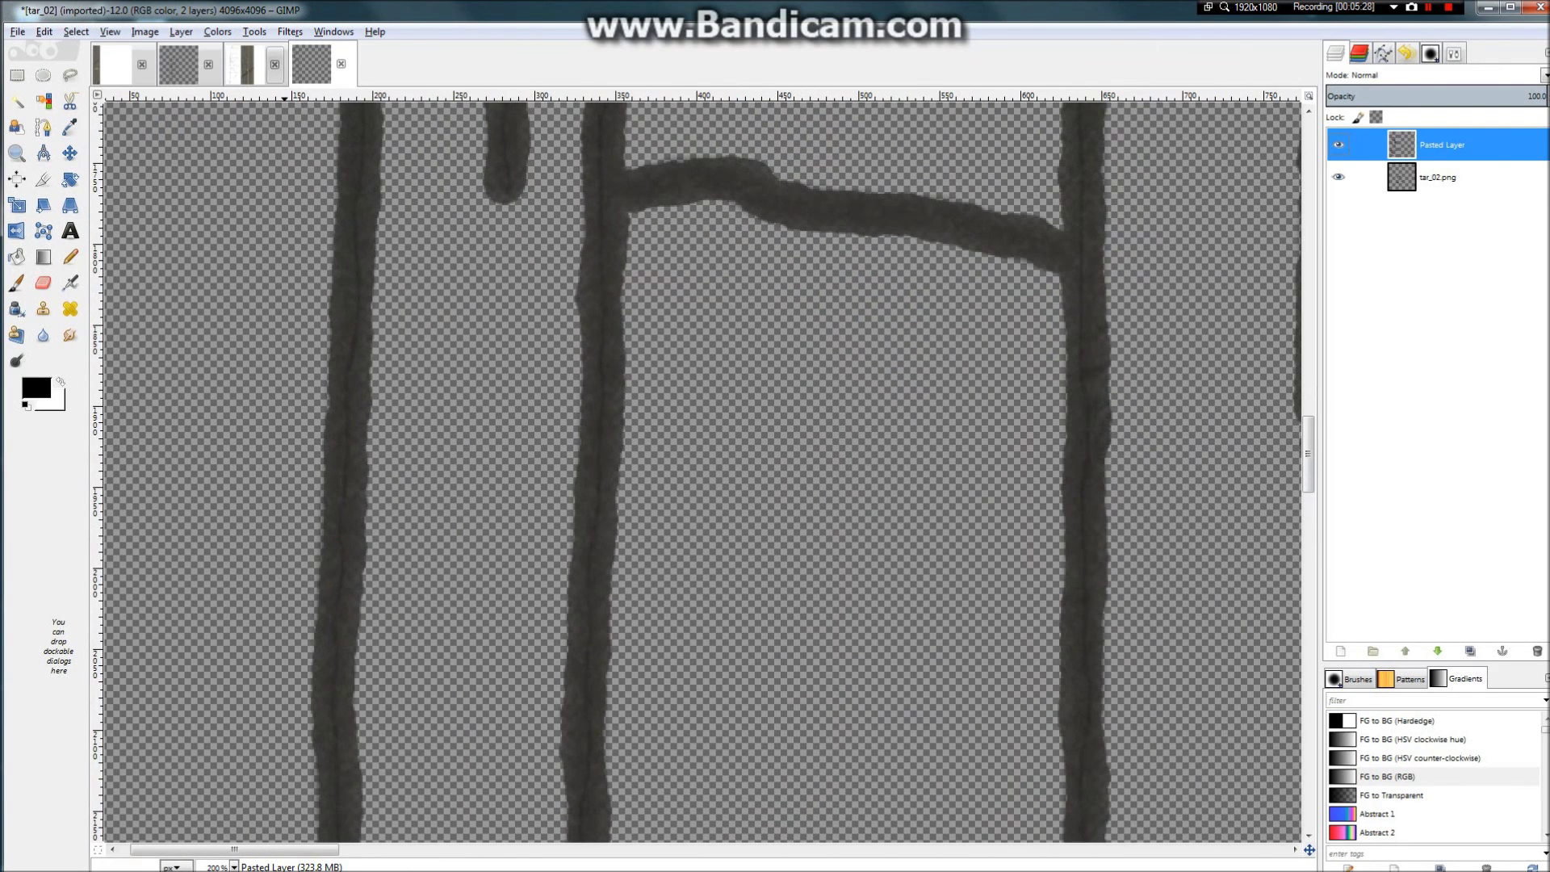
click(217, 32)
key(Down)
key(Down)
key(Down)
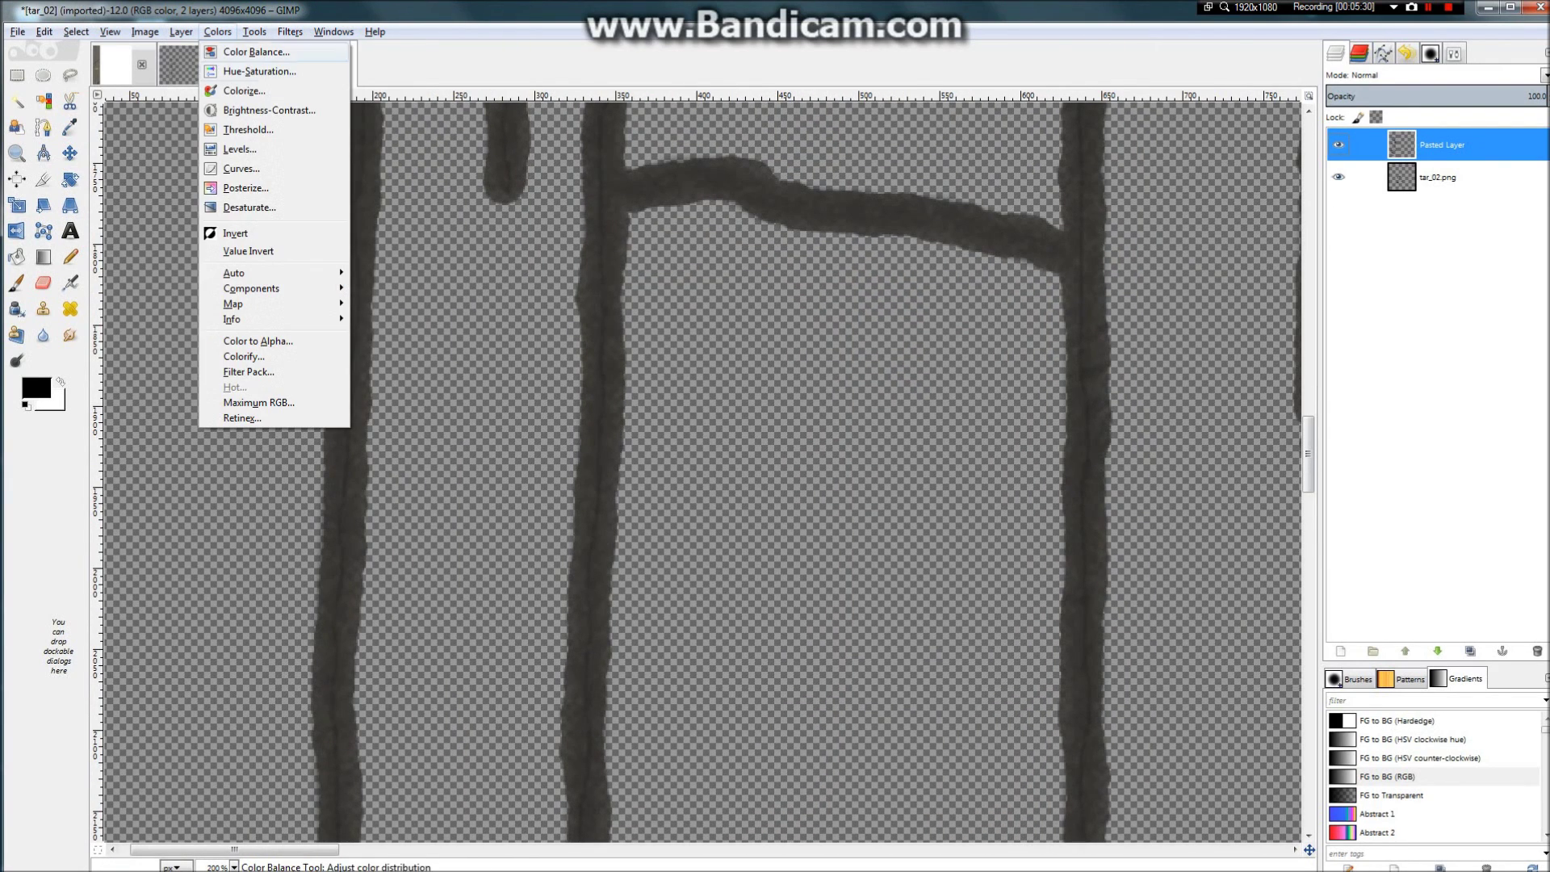
key(Down)
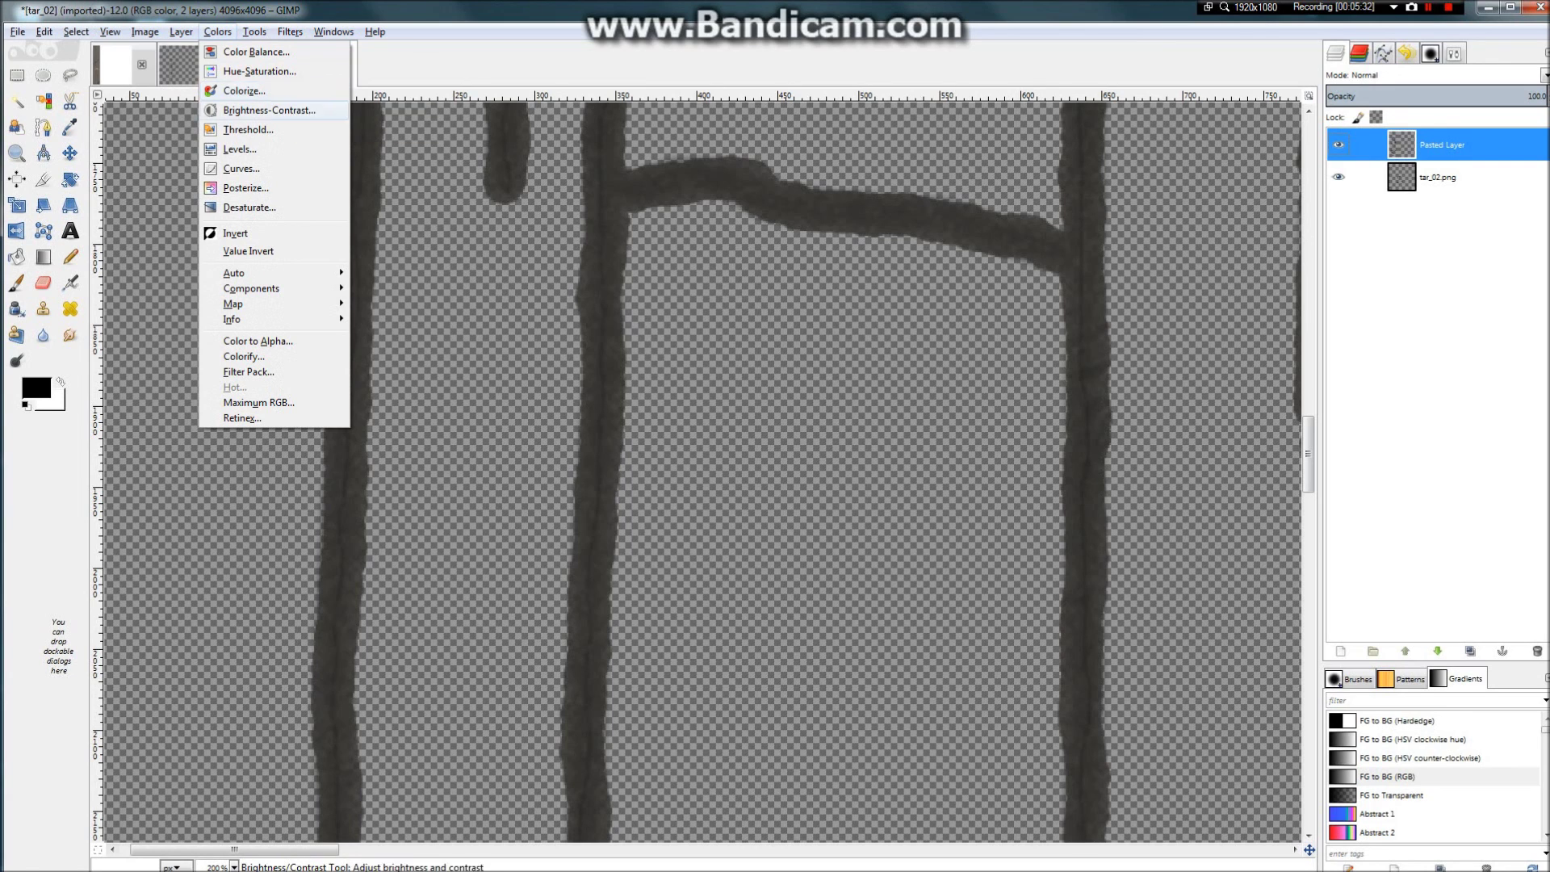
key(Return)
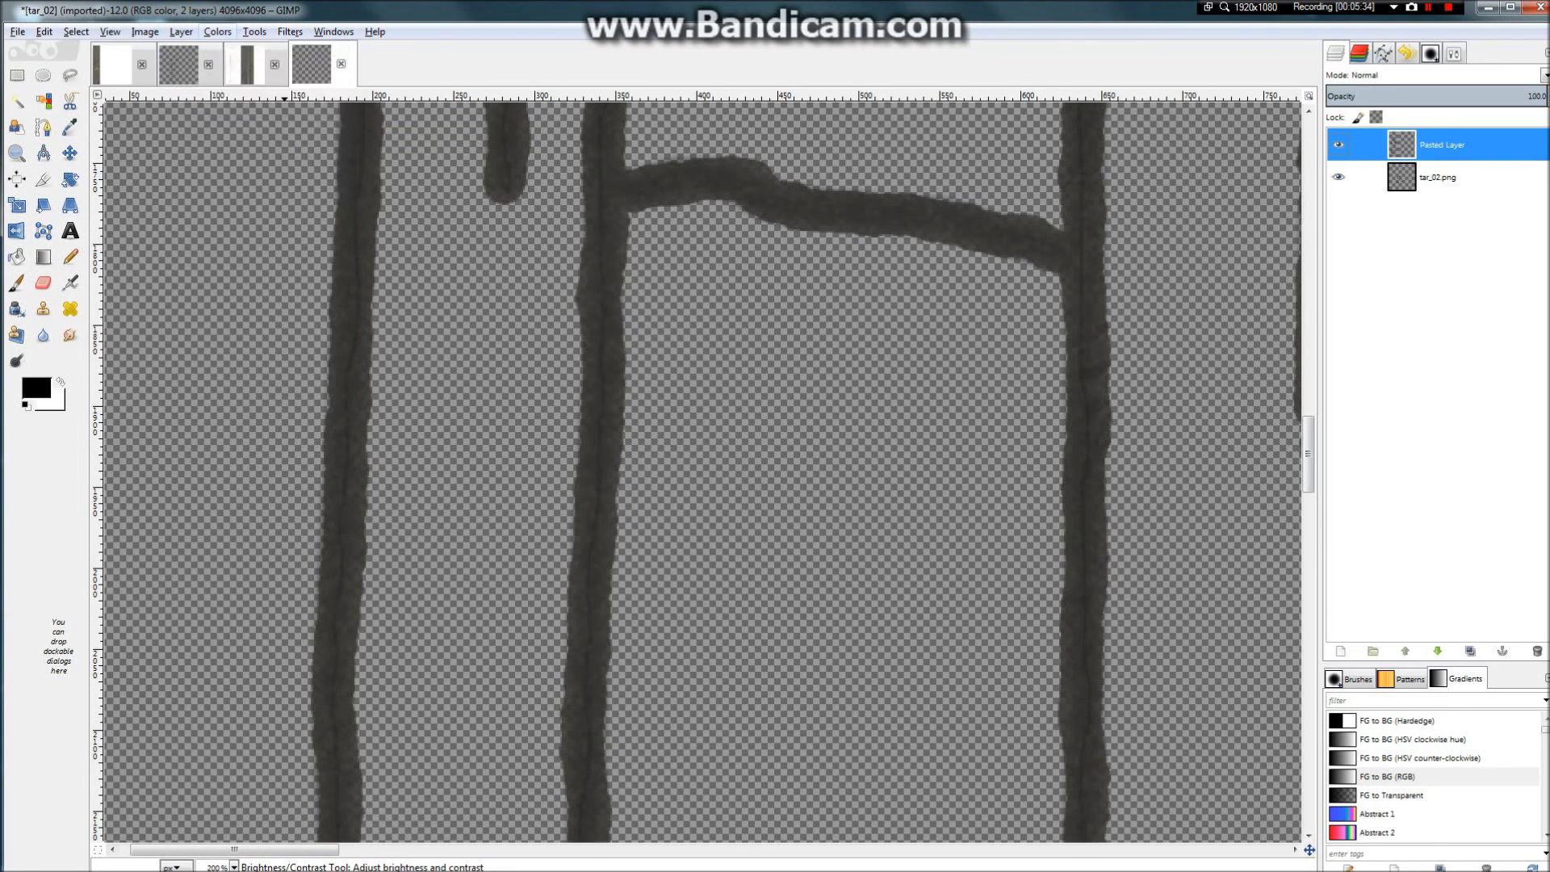
mouse_move(300, 118)
mouse_down()
mouse_move(313, 118)
mouse_move(277, 118)
mouse_up()
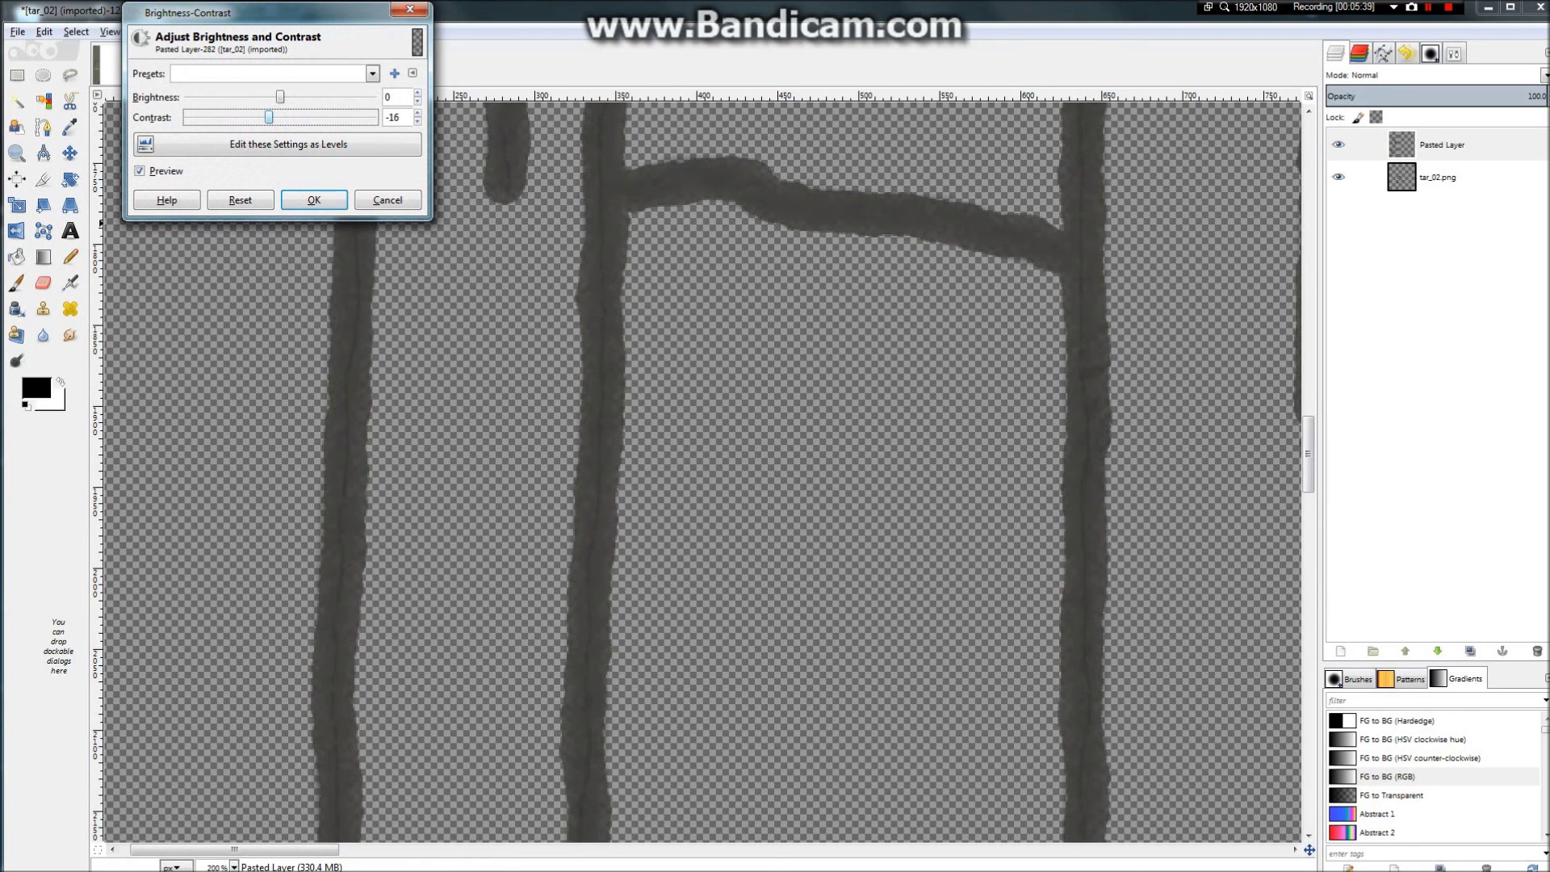
key(Right)
drag(280, 97, 266, 97)
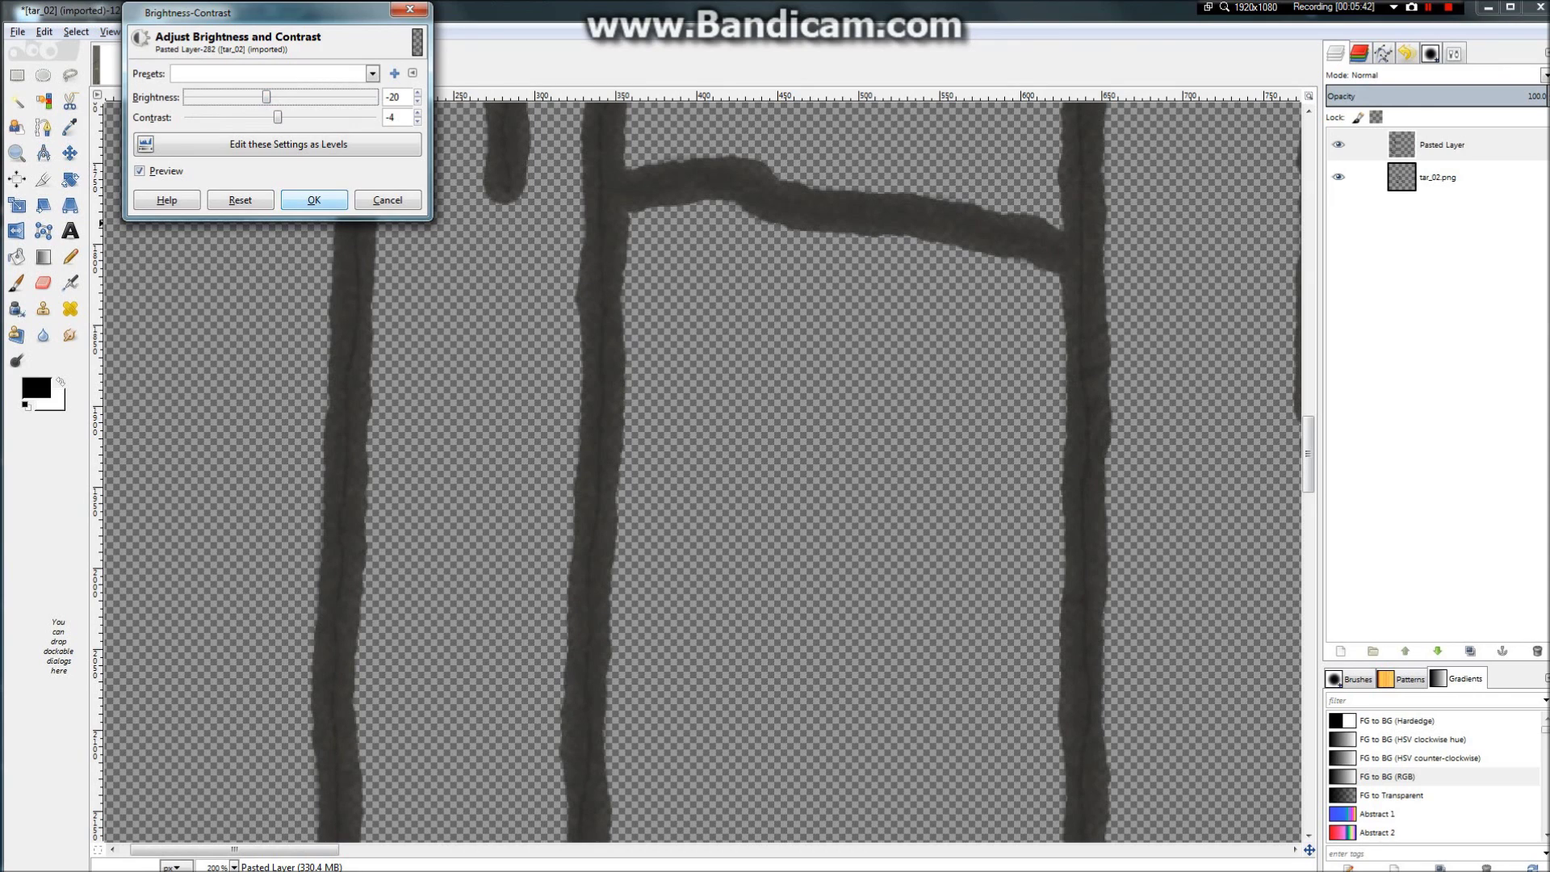
click(315, 200)
Step: Examine the recoloured cracks on Pasted Layer up close and across the whole canvas
scroll(673, 345, down, 3)
scroll(655, 219, up, 7)
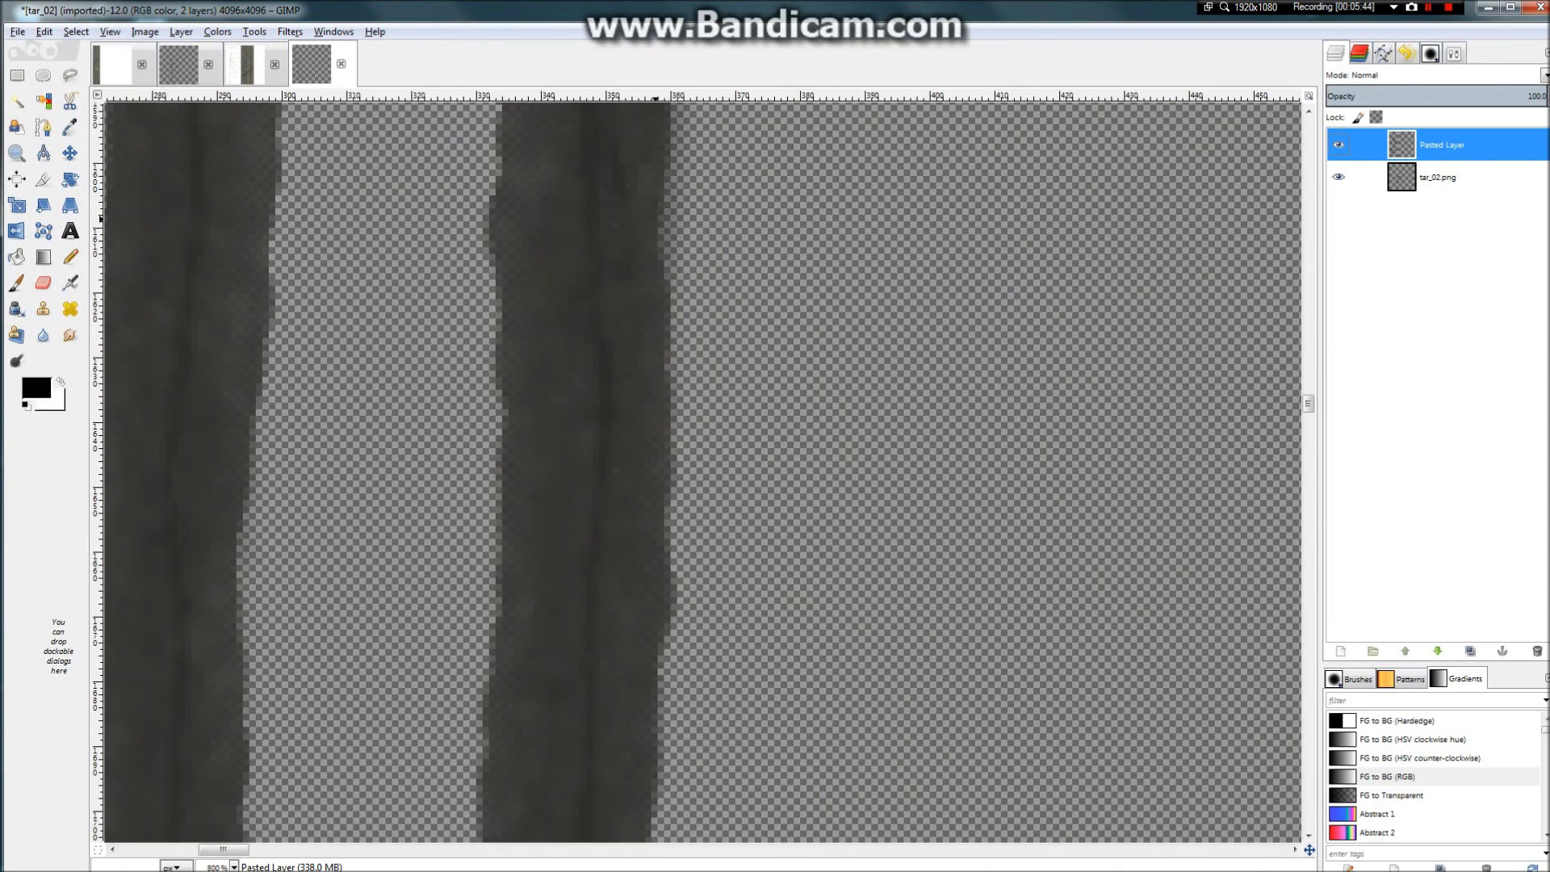
scroll(655, 218, down, 4)
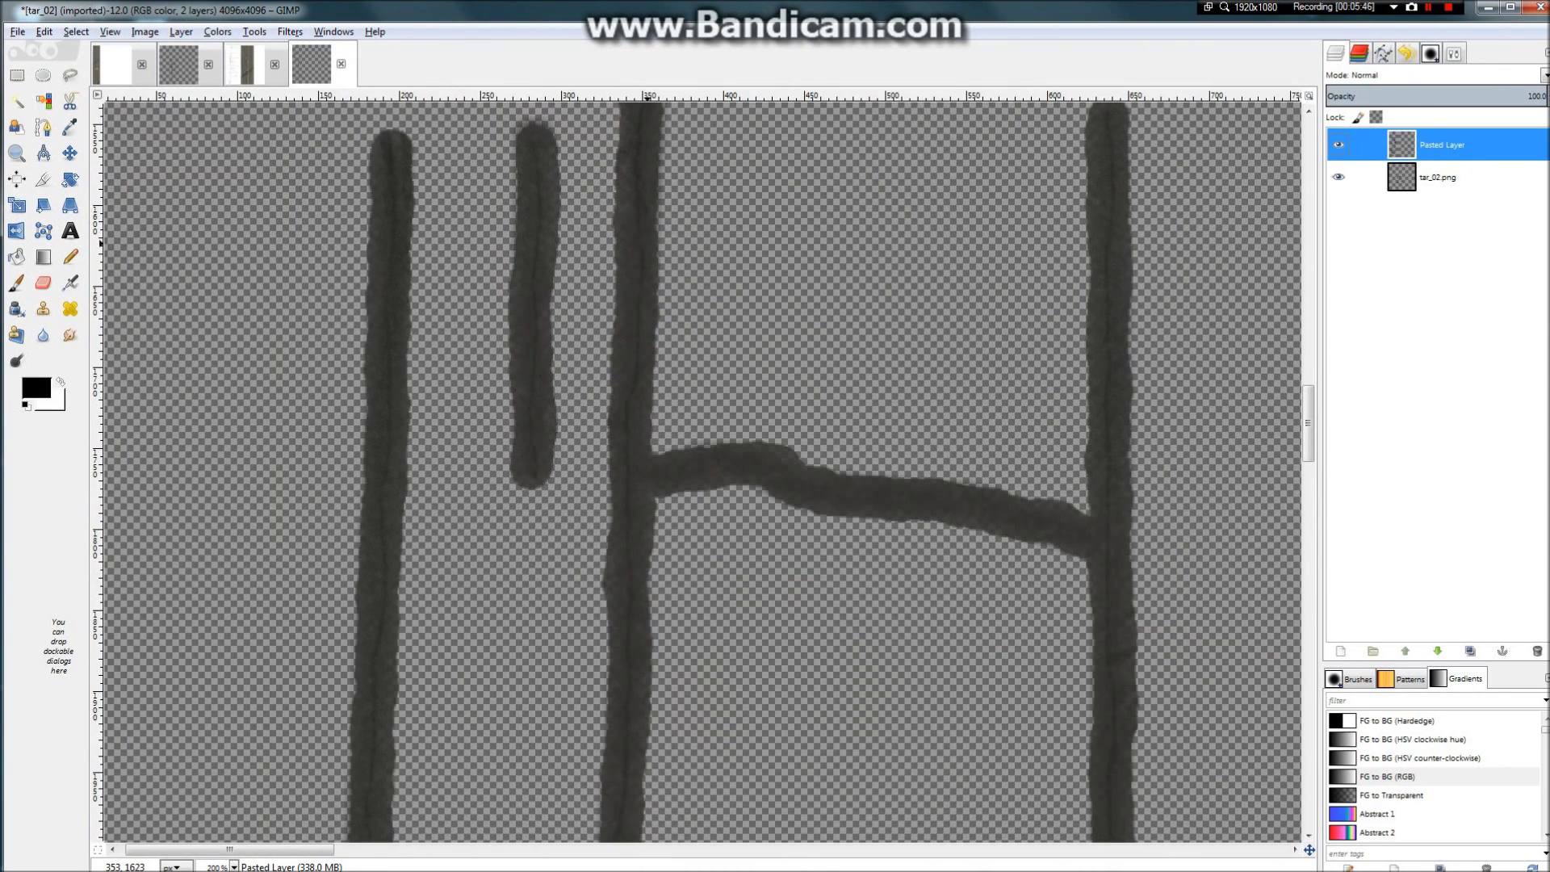
scroll(622, 264, down, 5)
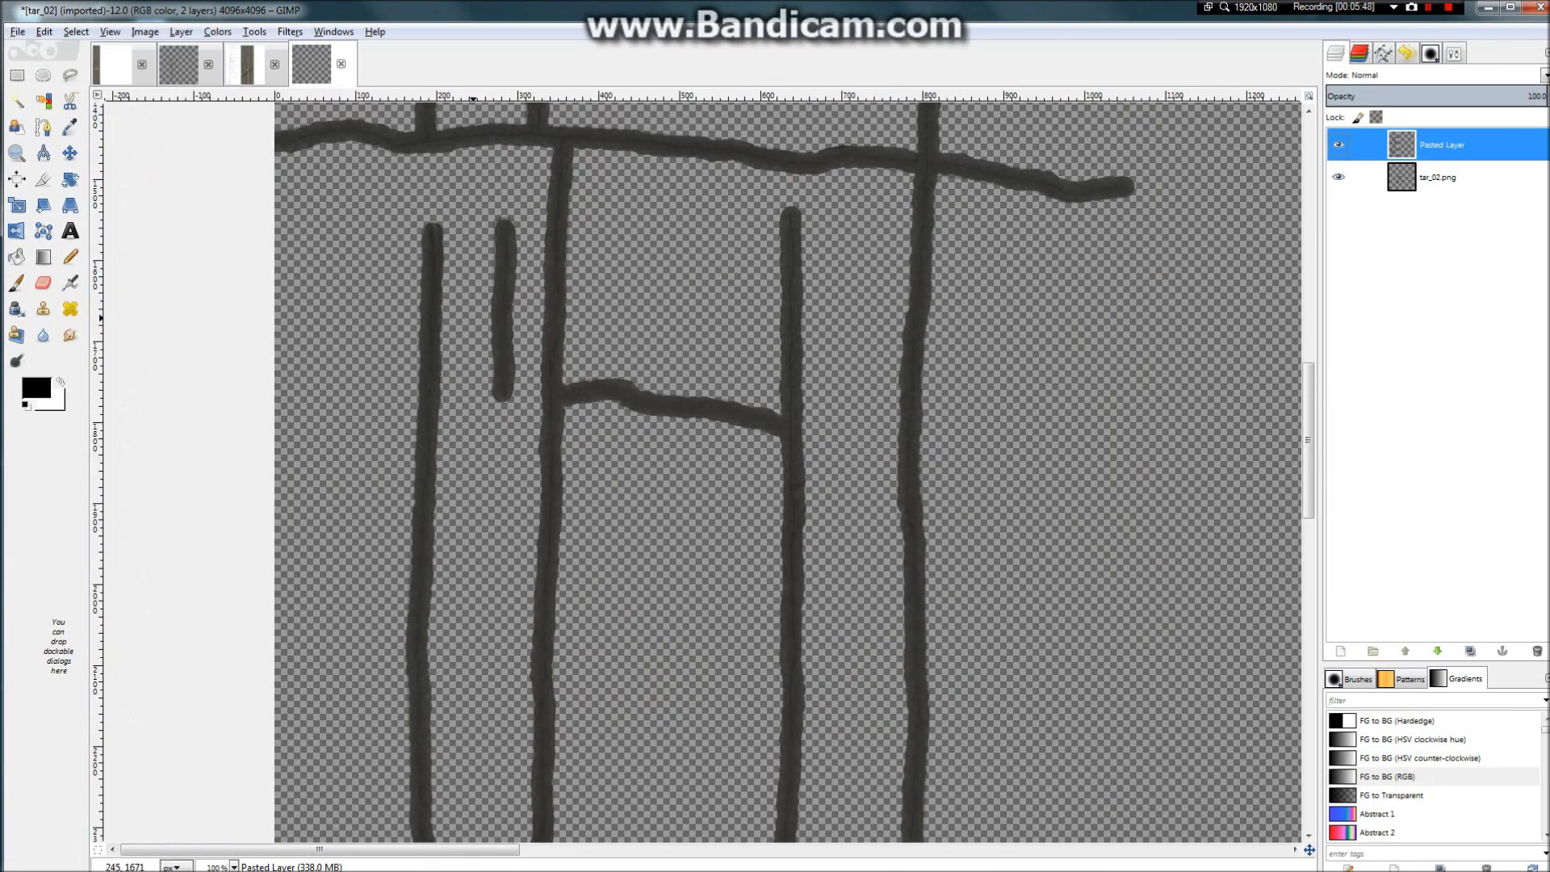
scroll(550, 316, up, 10)
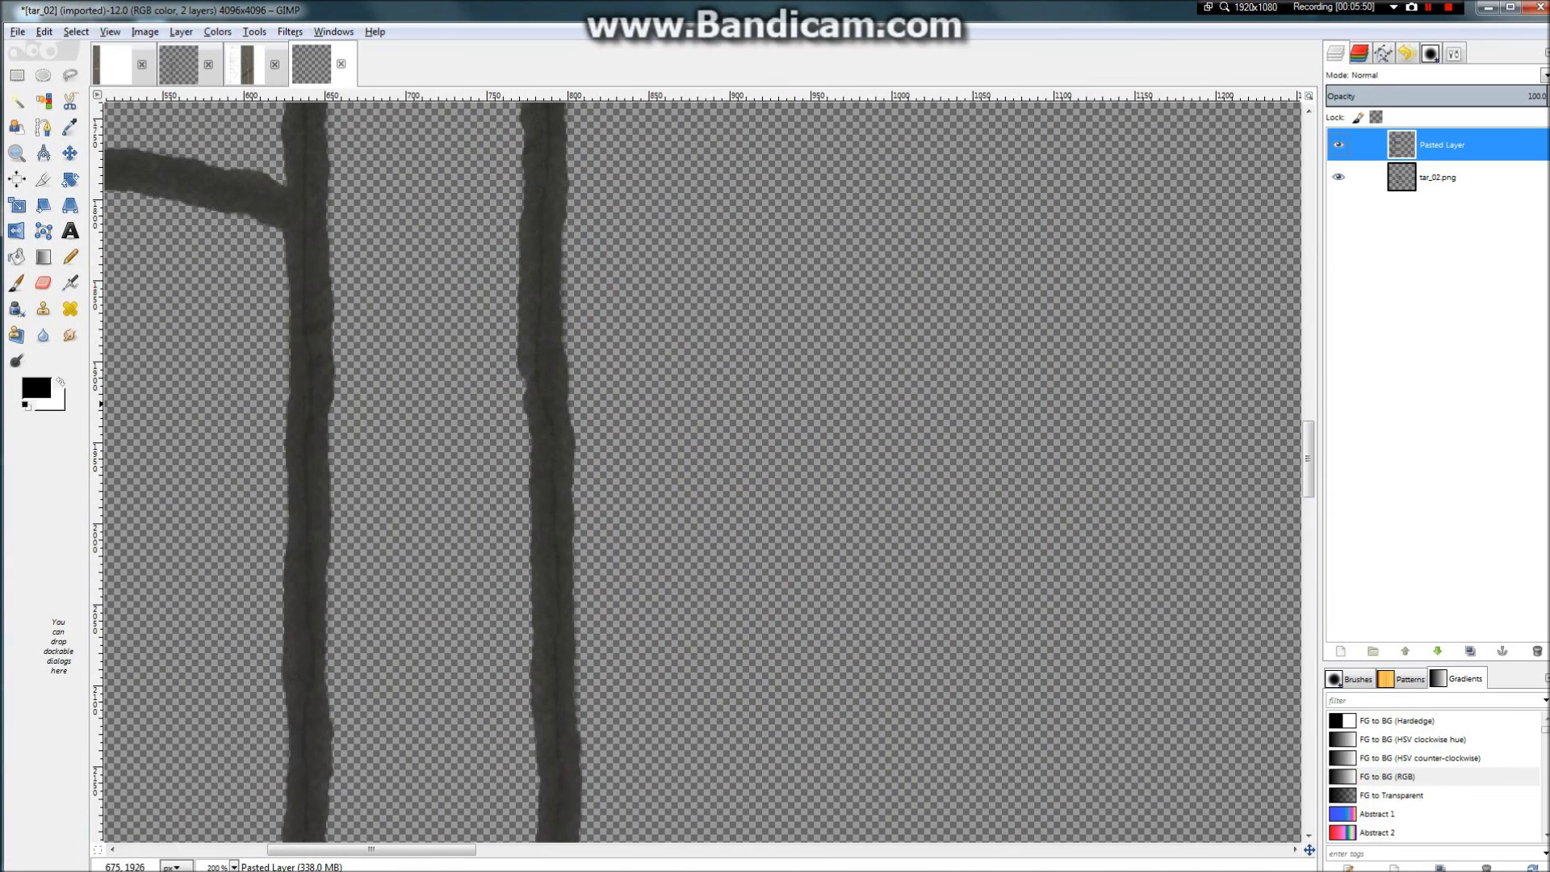
scroll(436, 355, down, 12)
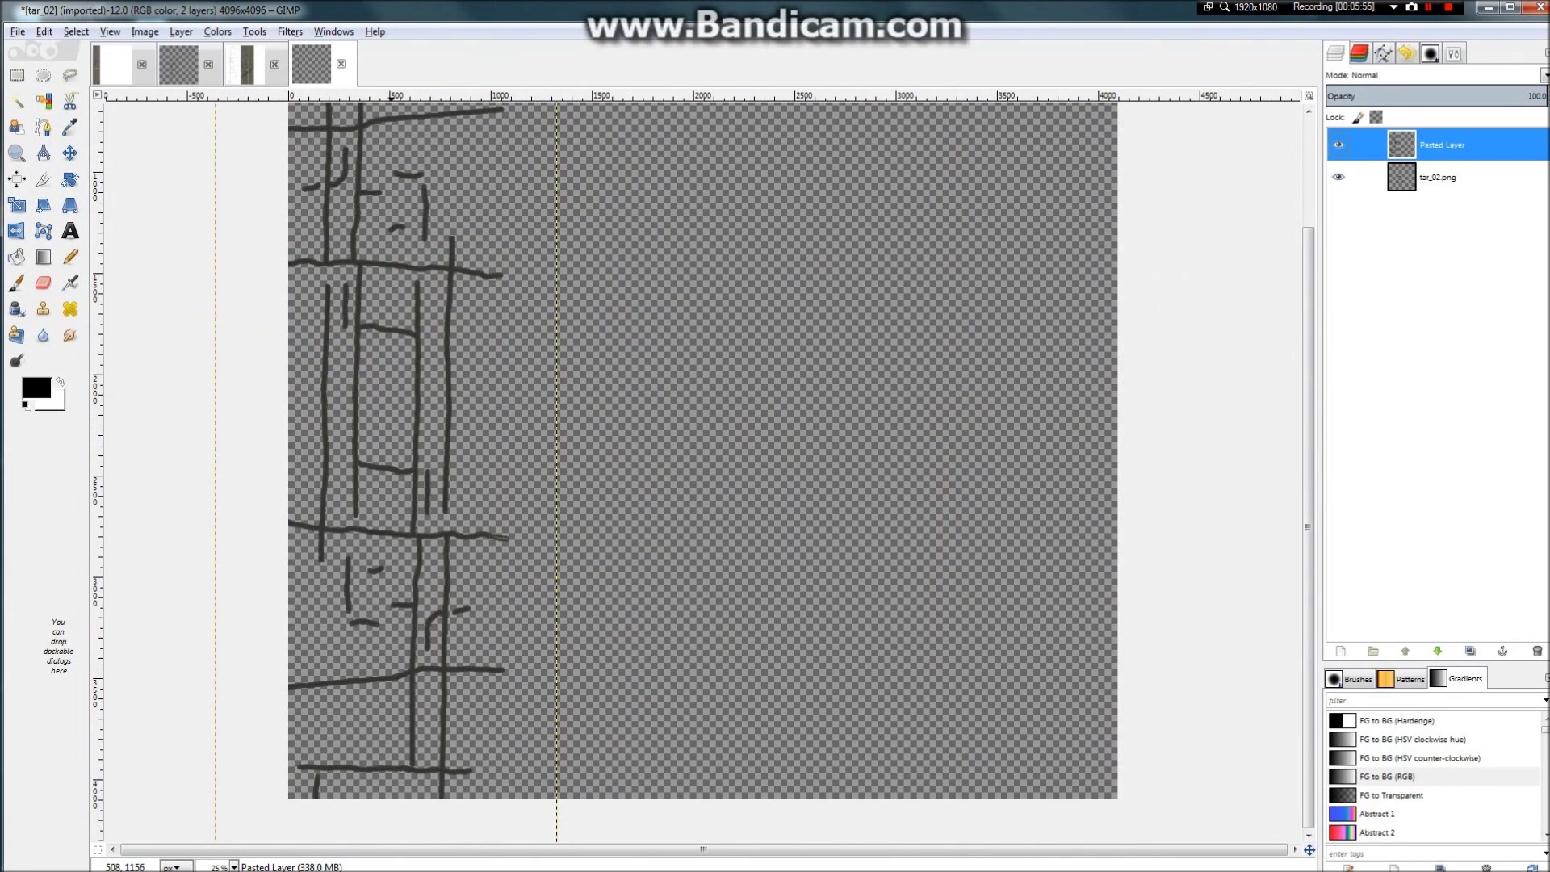
scroll(573, 250, down, 2)
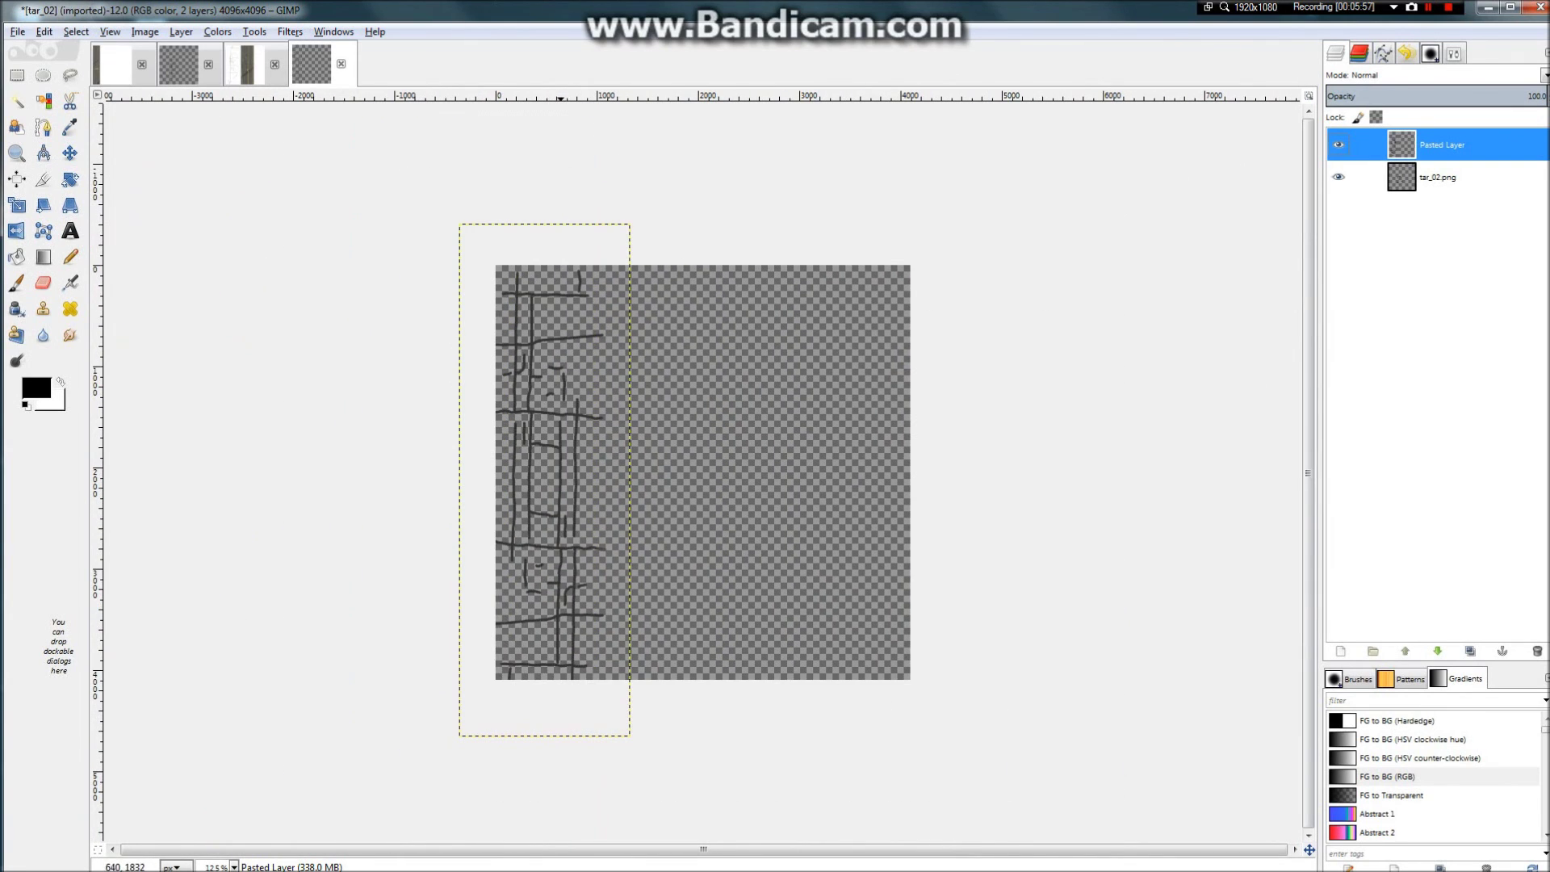
scroll(655, 369, up, 4)
scroll(702, 468, up, 3)
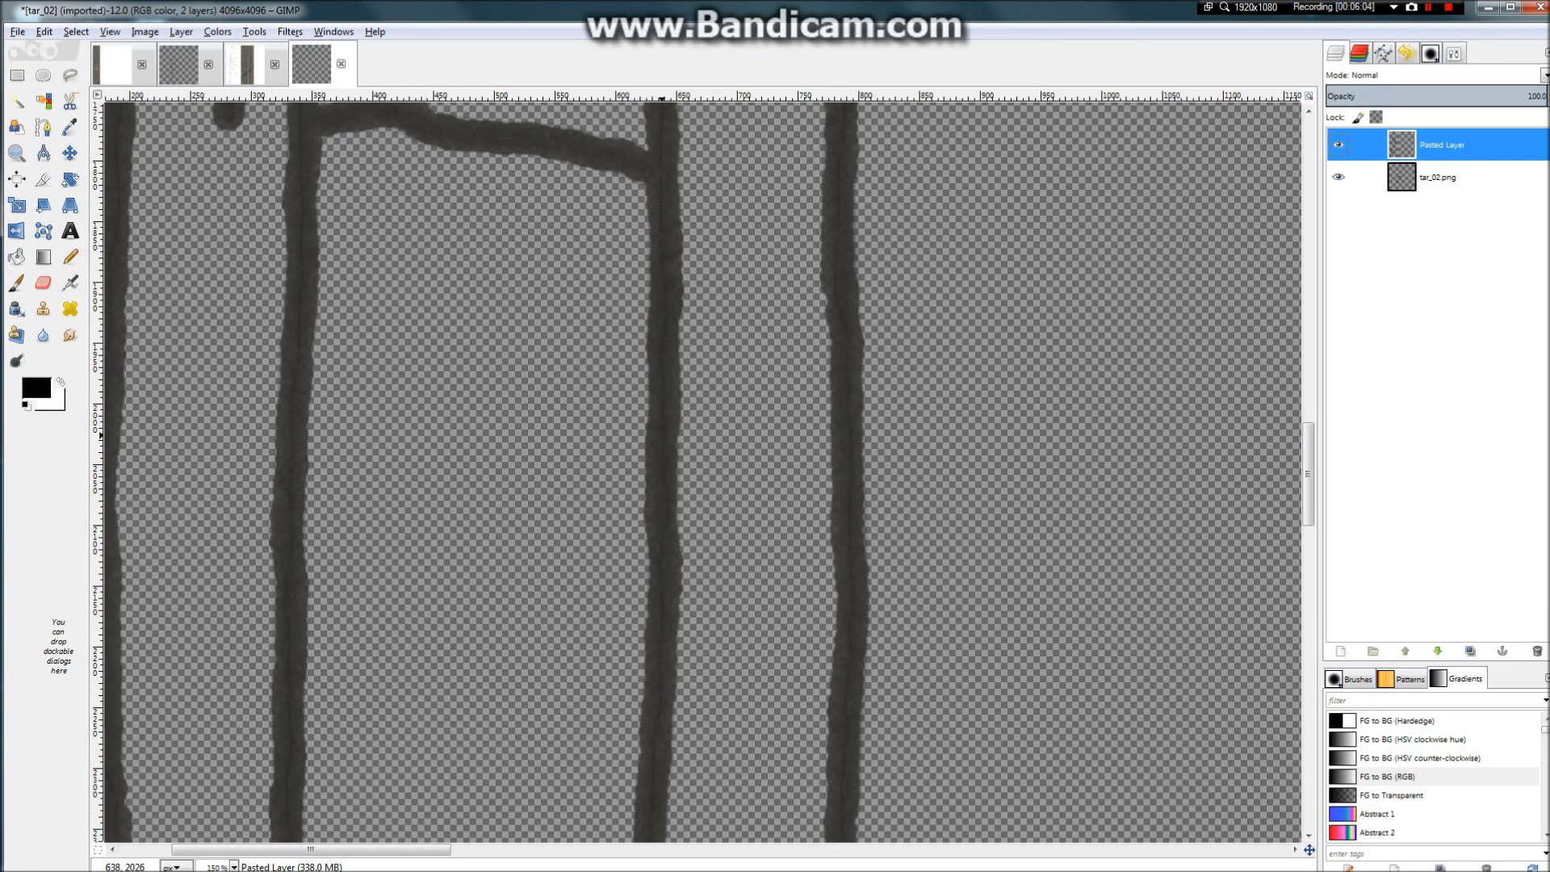
scroll(661, 434, up, 5)
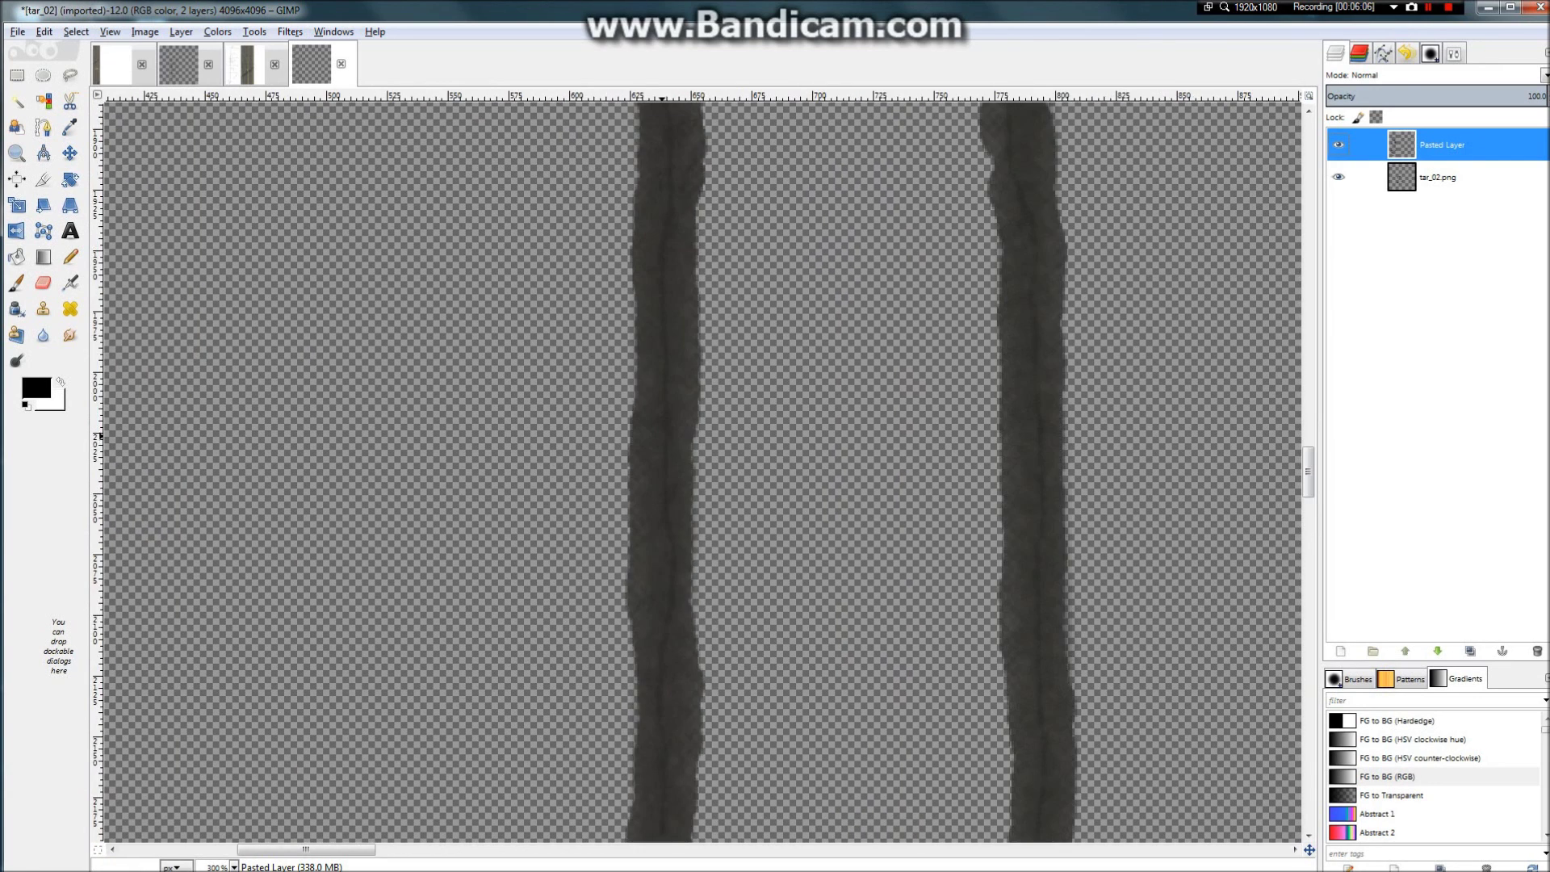